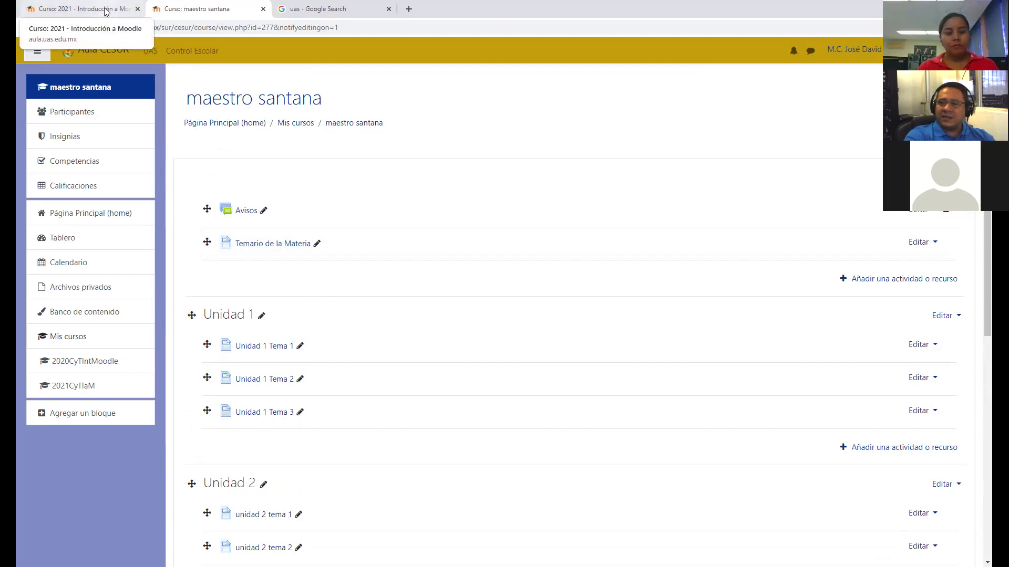
Step: Switch to the 2021 Introducción a Moodle course and open its Cintillos banner folder
click(107, 12)
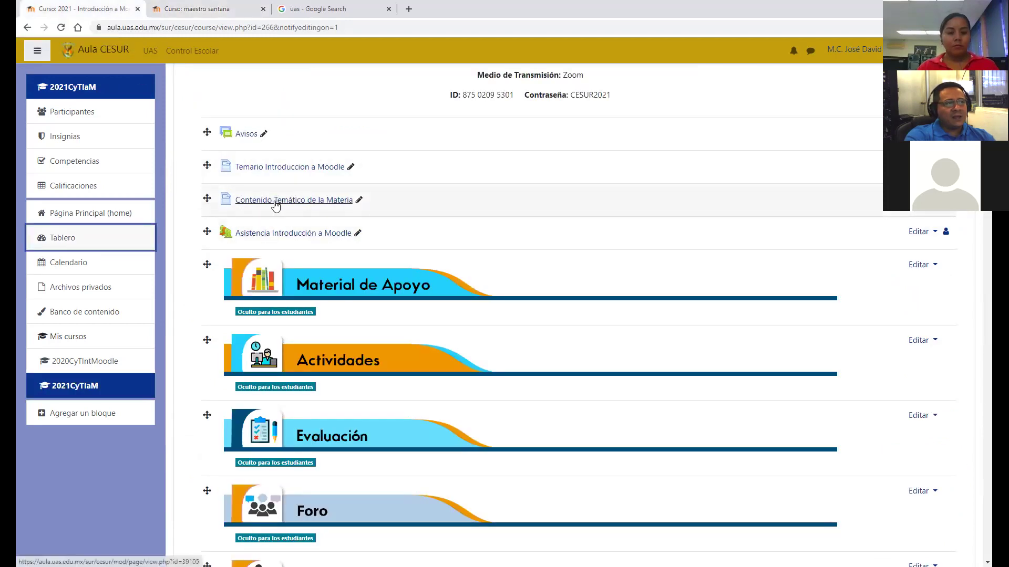
scroll(220, 224, down, 7)
scroll(199, 237, down, 7)
scroll(194, 234, down, 9)
scroll(194, 235, down, 2)
scroll(193, 235, up, 8)
scroll(192, 235, up, 4)
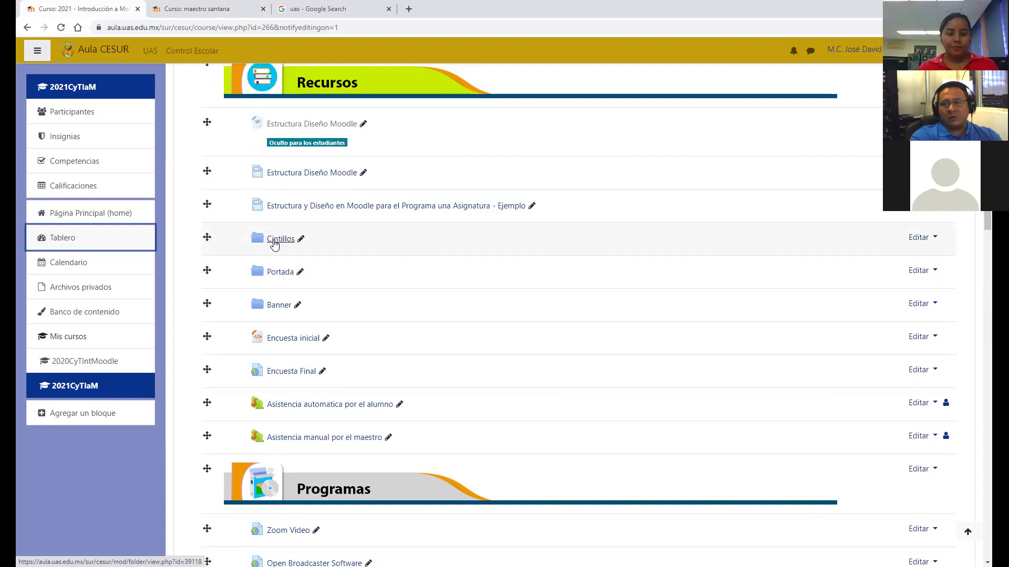
click(273, 241)
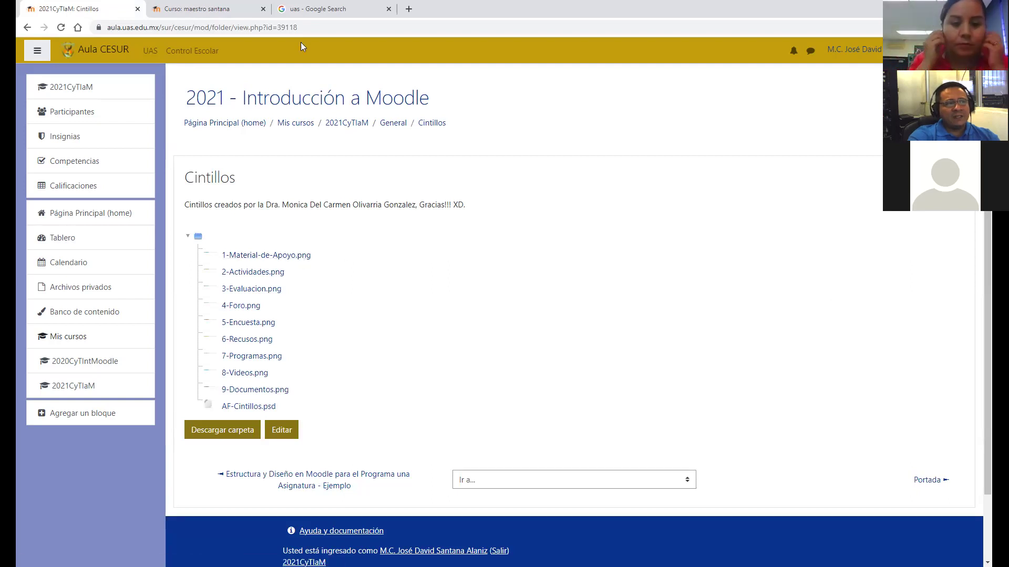
Step: Download 1-Material-de-Apoyo.png from Cintillos, then open Unidad 1's 'Añadir una actividad o recurso' chooser
click(247, 9)
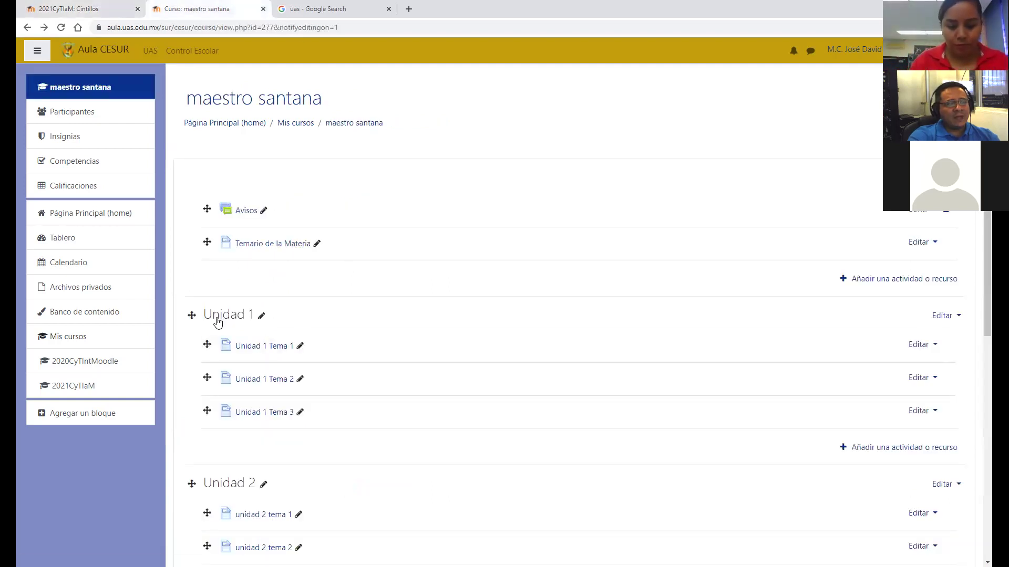
scroll(323, 332, down, 2)
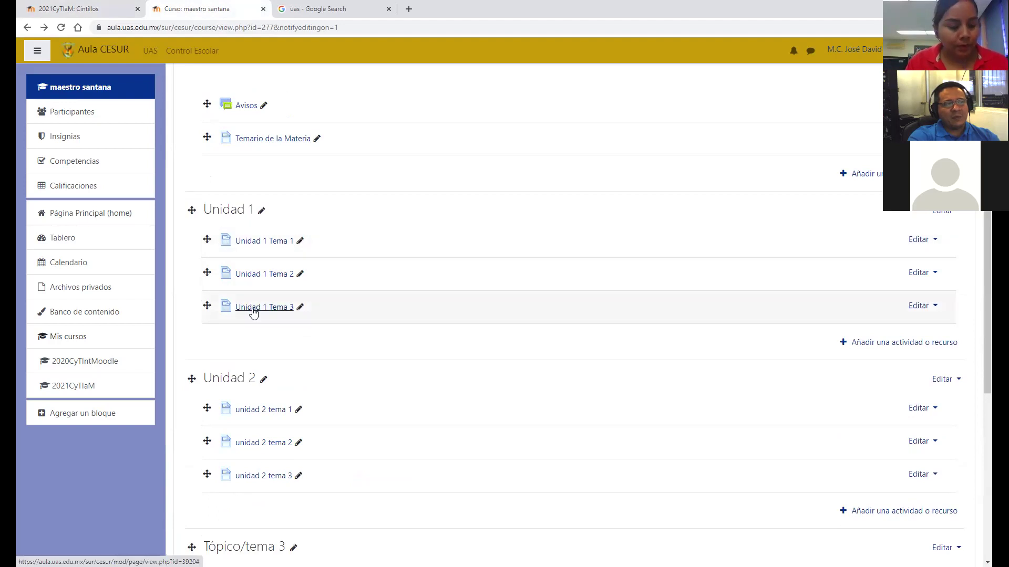
click(120, 14)
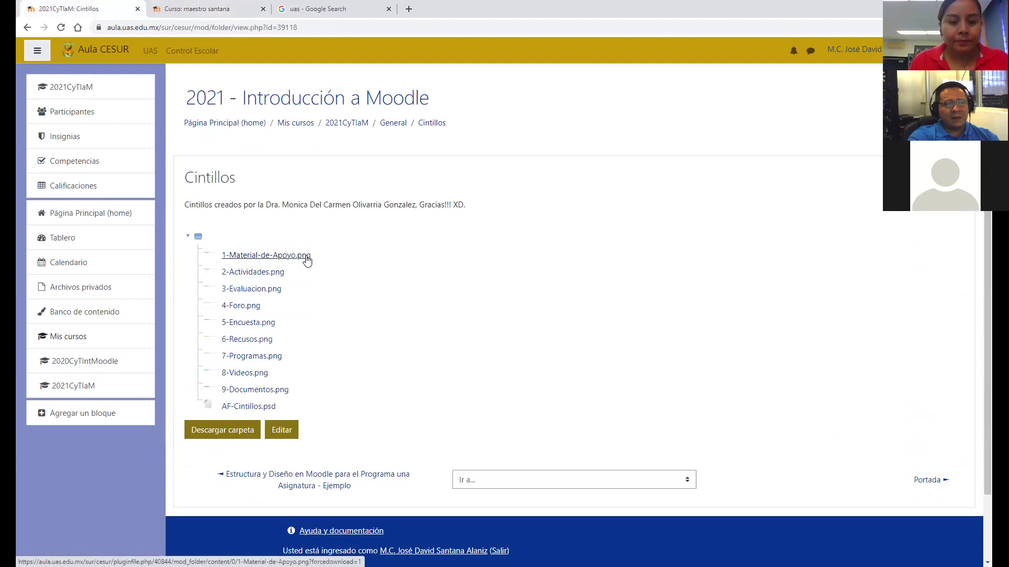
triple_click(307, 256)
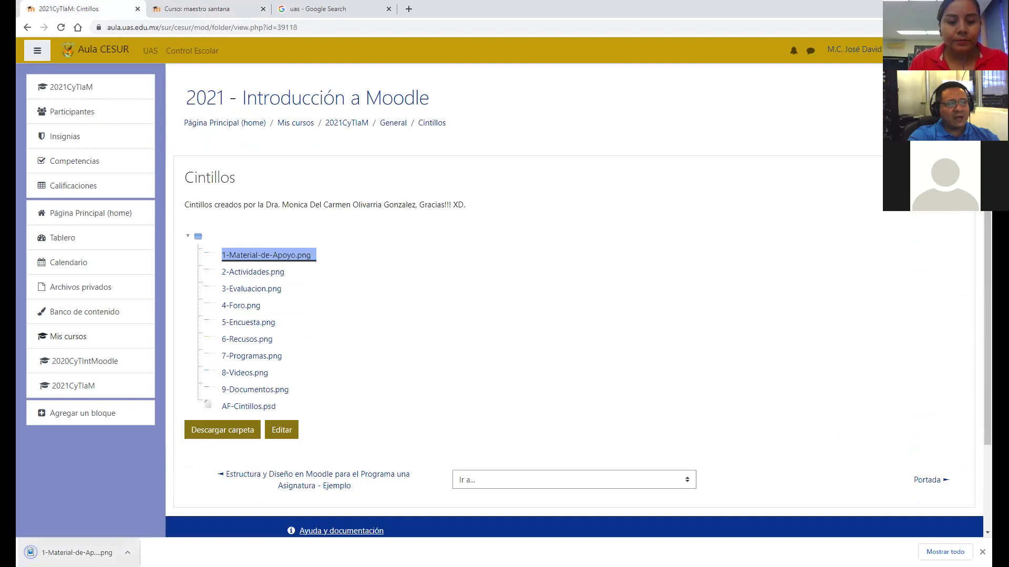
click(193, 10)
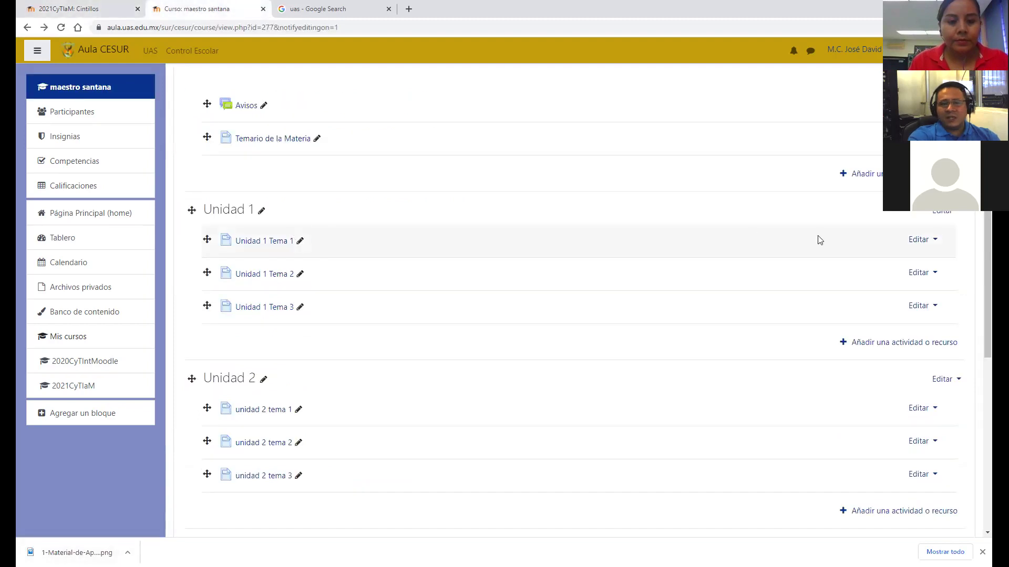
click(844, 343)
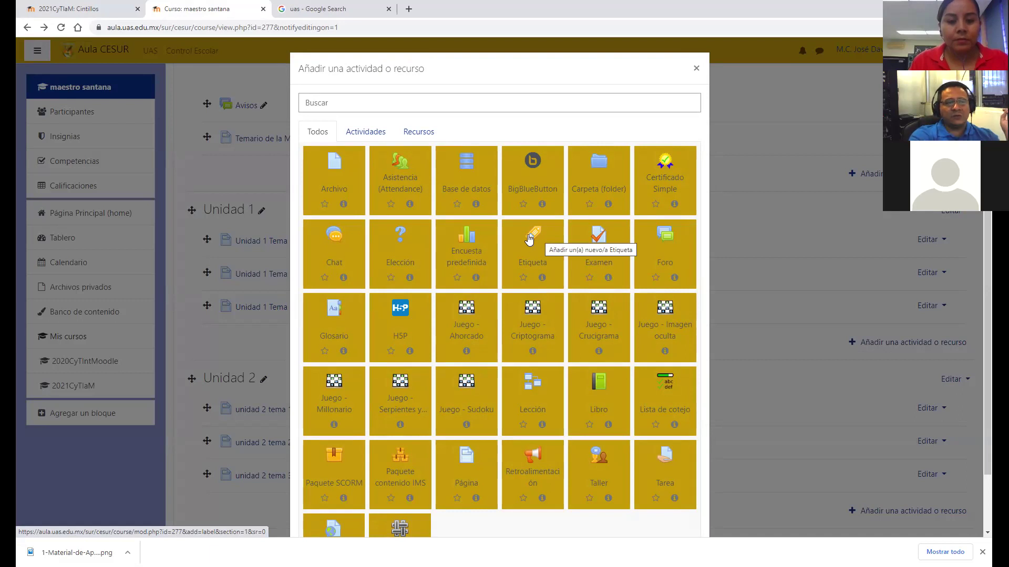
Step: Create an Etiqueta in Unidad 1 containing the downloaded Material de Apoyo banner and save it
click(529, 239)
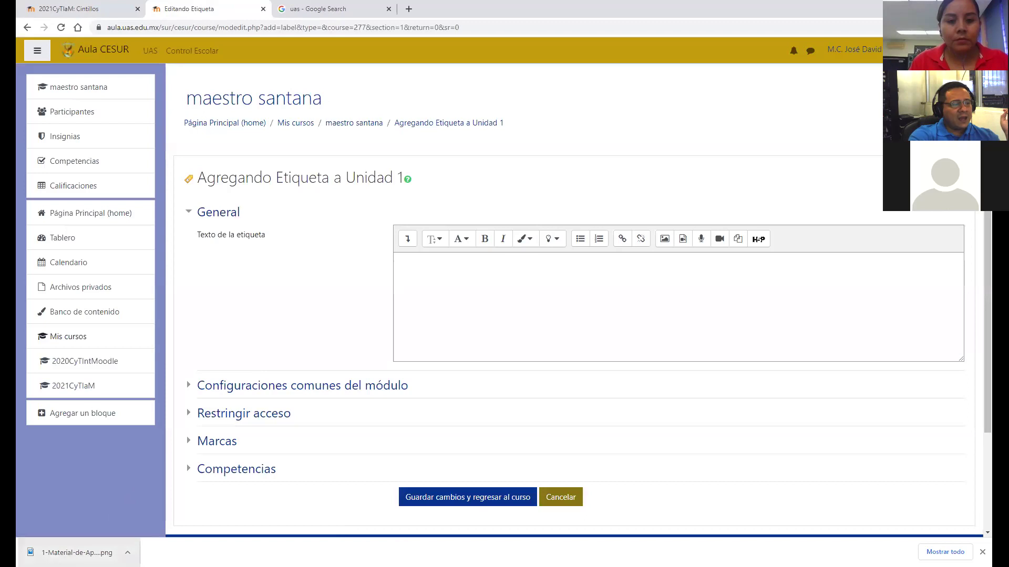
drag(57, 555, 477, 302)
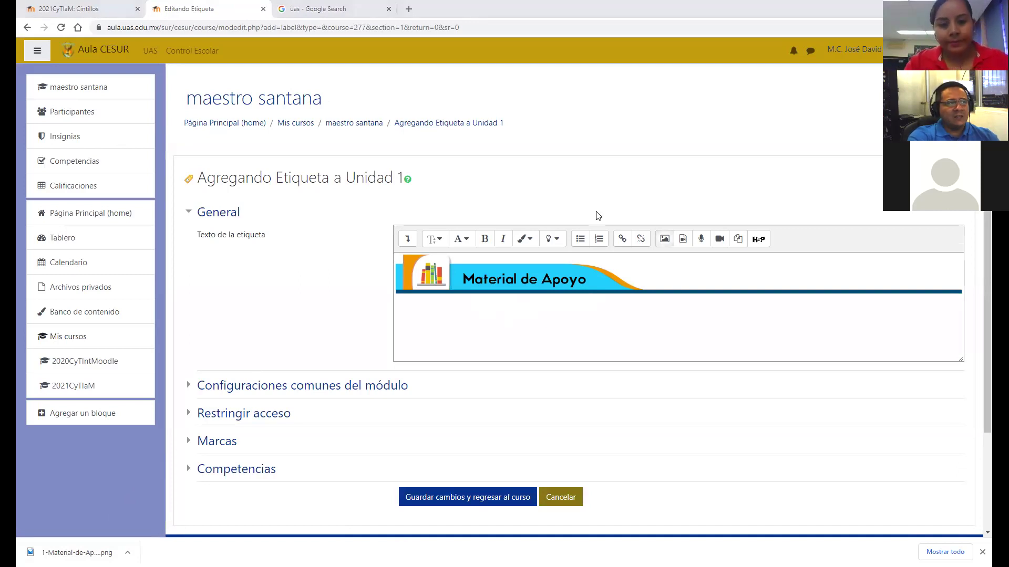
click(620, 289)
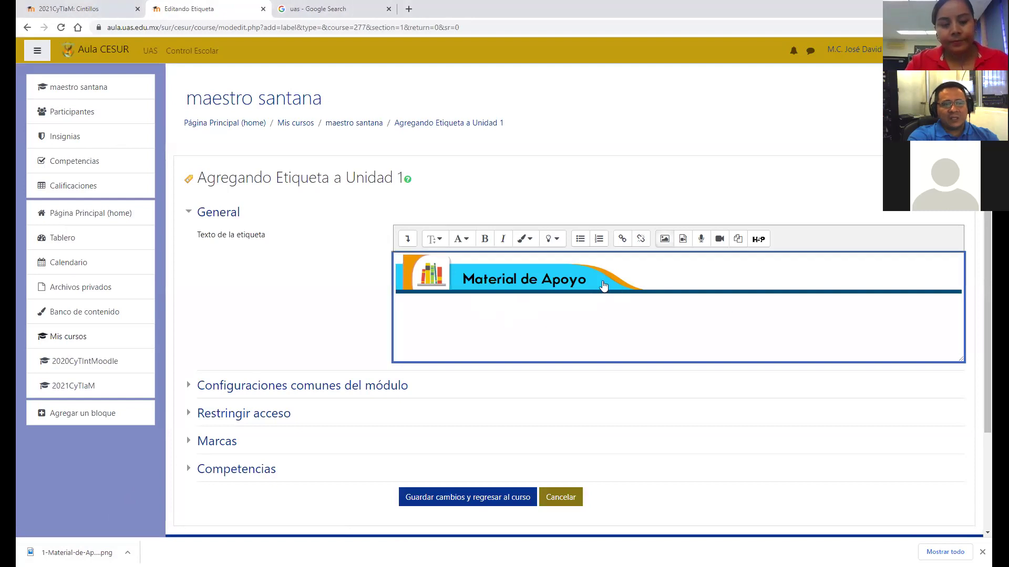
click(499, 501)
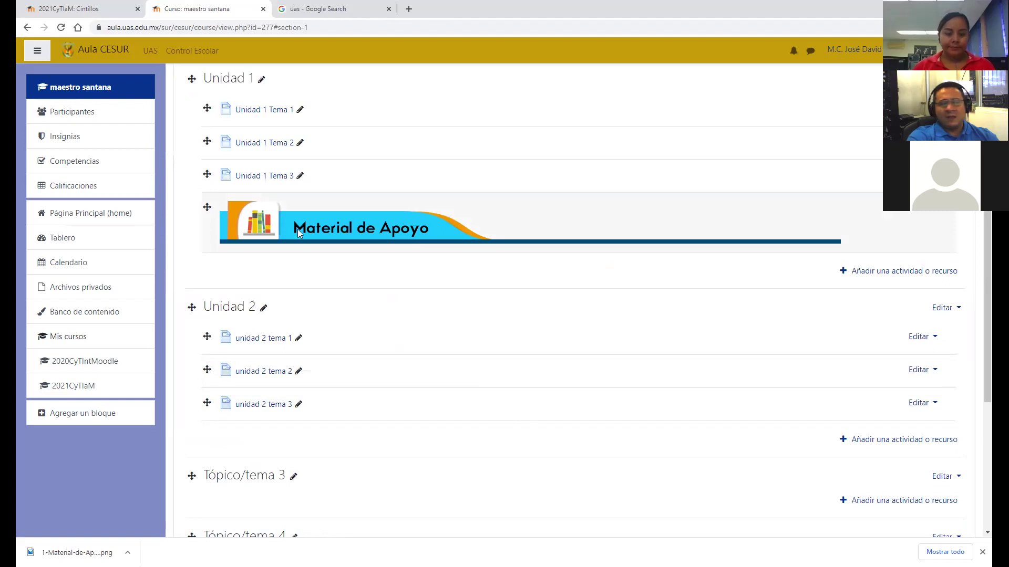
Step: Move the Material de Apoyo banner above Tema 1 and indent Temas 1, 2 and 3 beneath it
scroll(207, 210, up, 2)
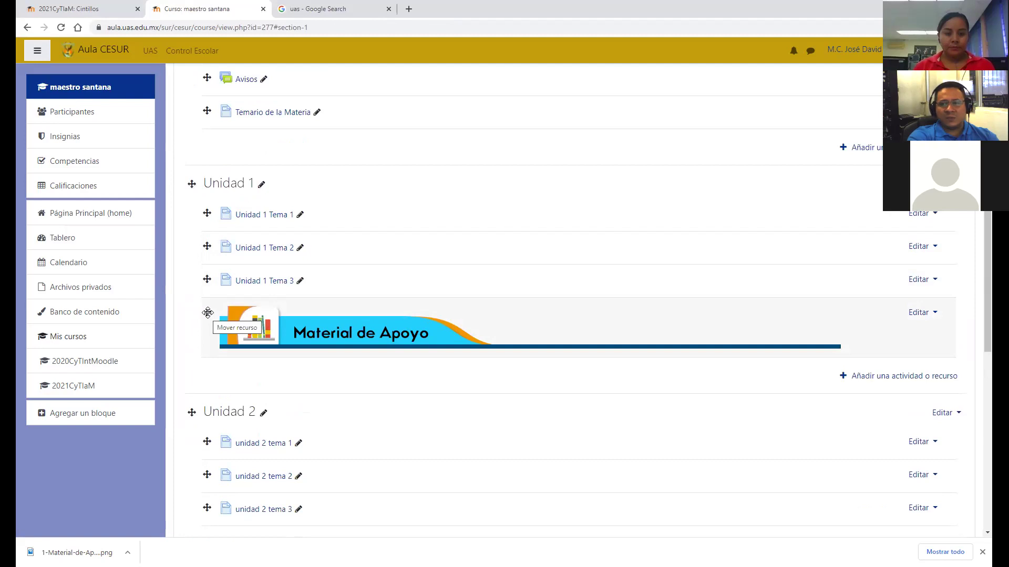
drag(209, 318, 195, 200)
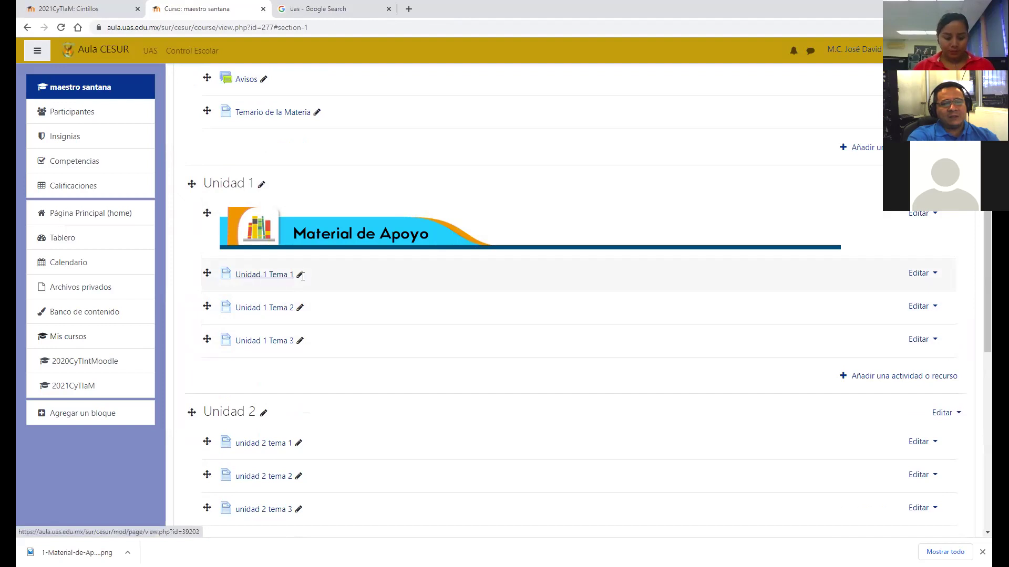
click(934, 273)
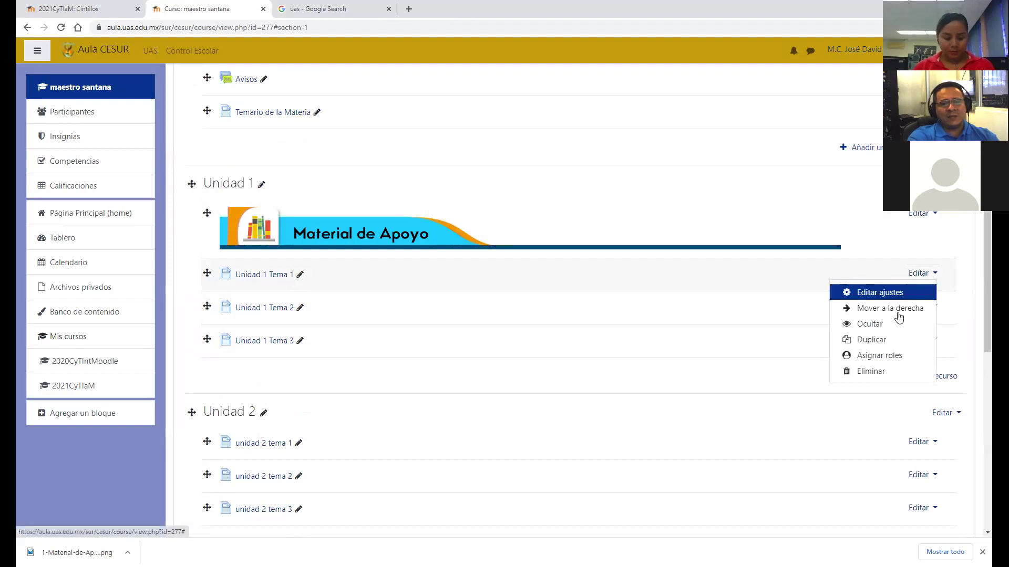
click(900, 311)
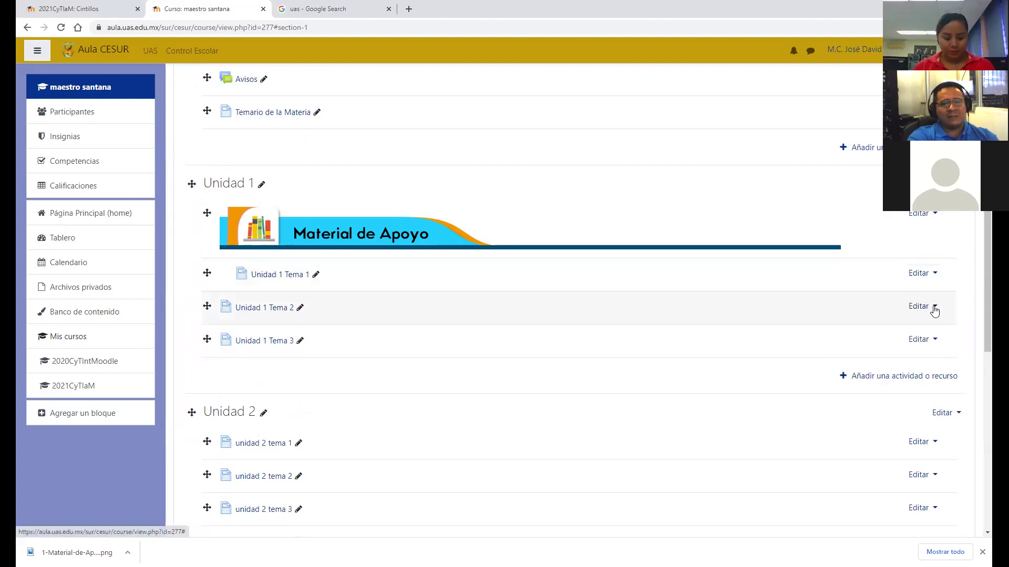
click(935, 307)
click(917, 341)
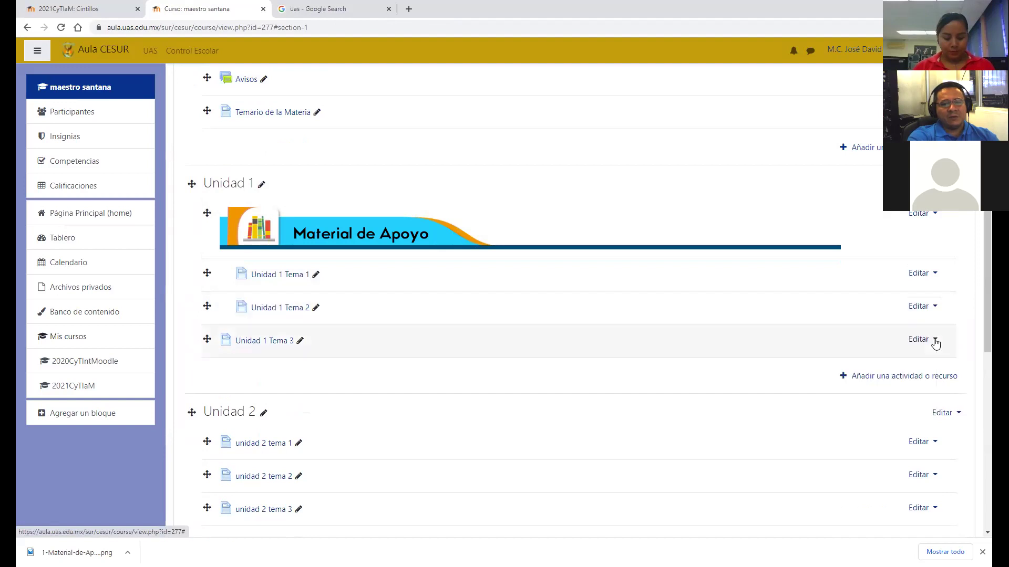
triple_click(934, 339)
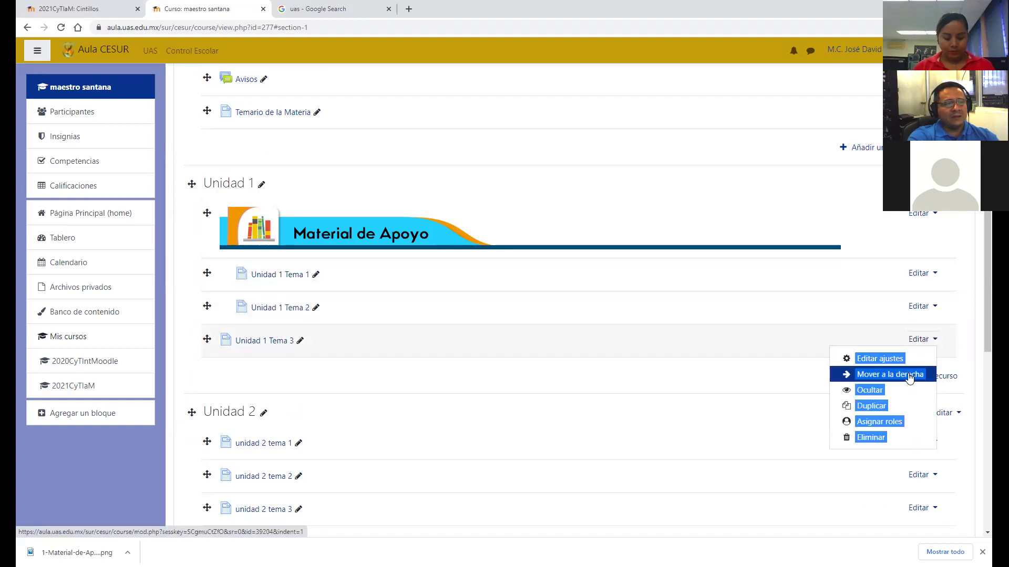
click(909, 375)
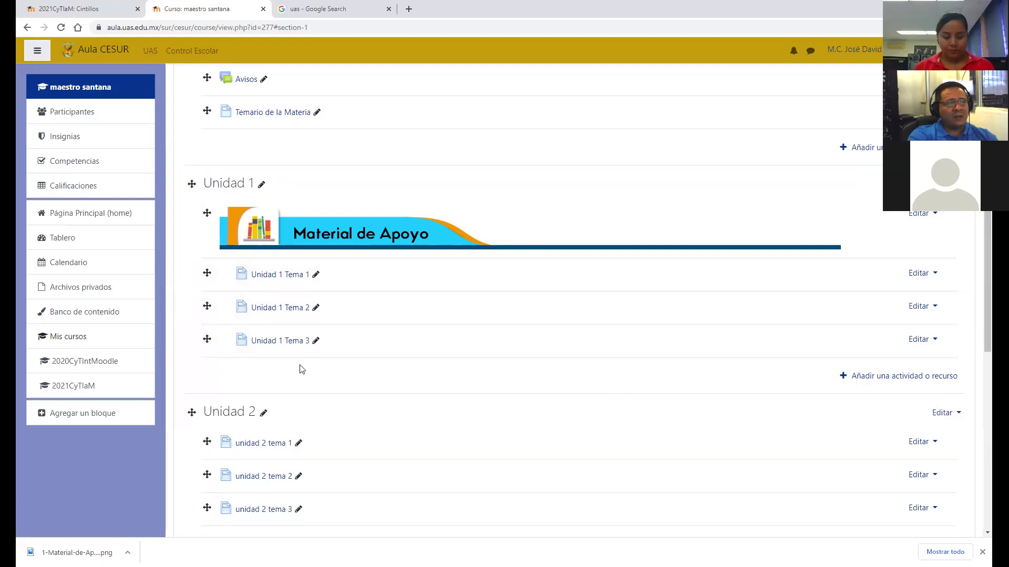
Step: Download 2-Actividades.png and save it as a new Etiqueta at the end of Unidad 1
click(51, 4)
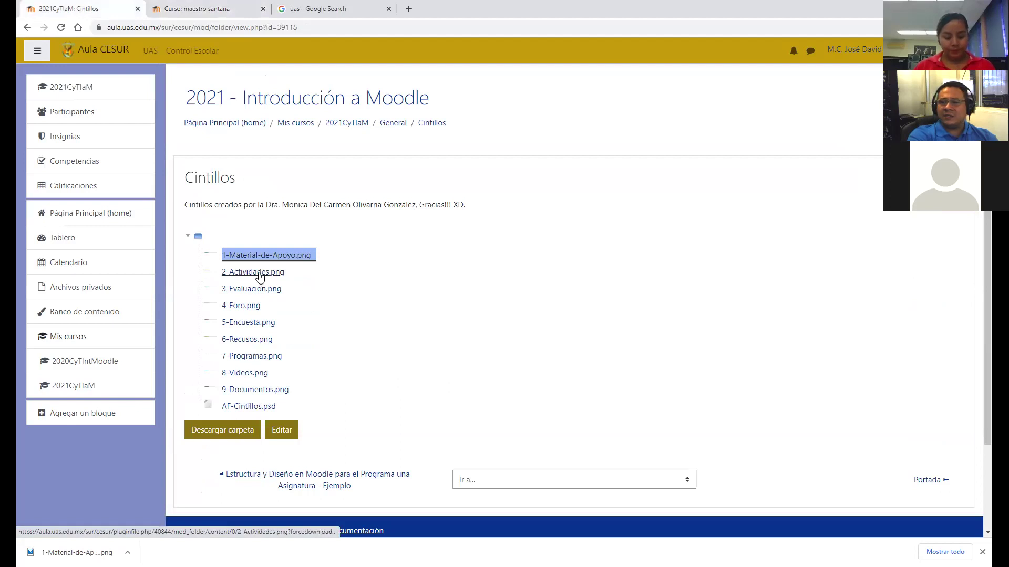
click(260, 277)
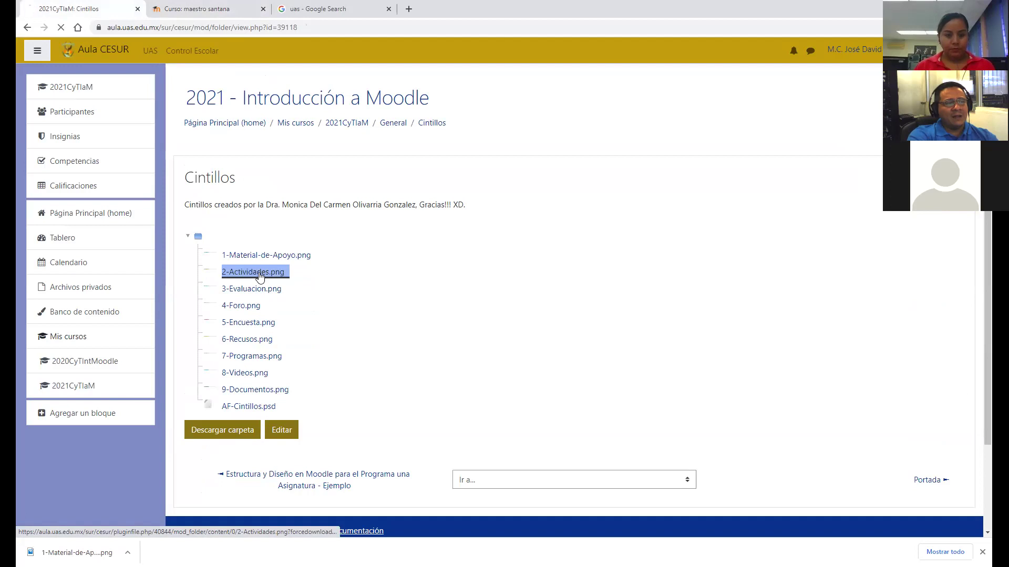
click(213, 9)
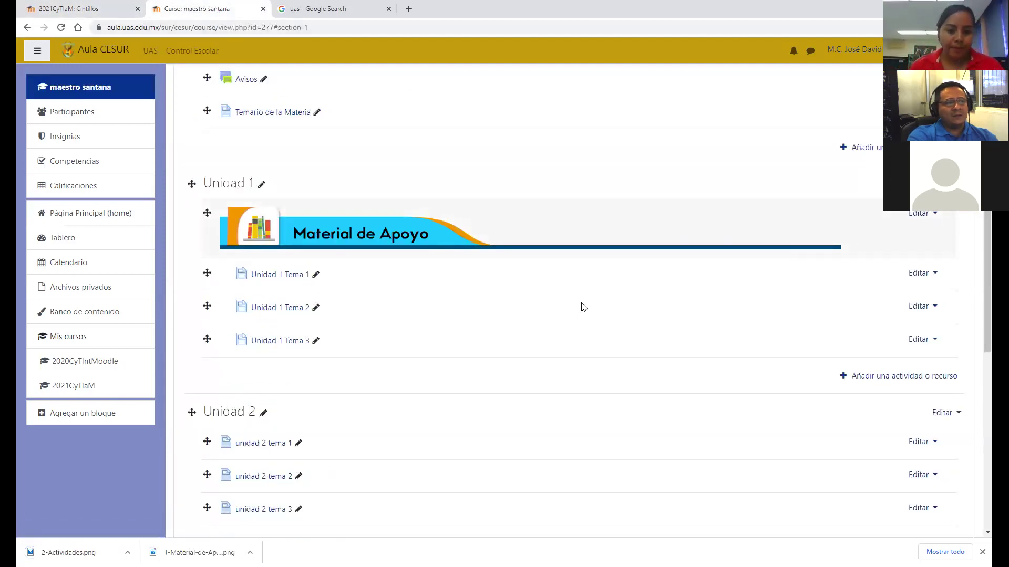
click(870, 377)
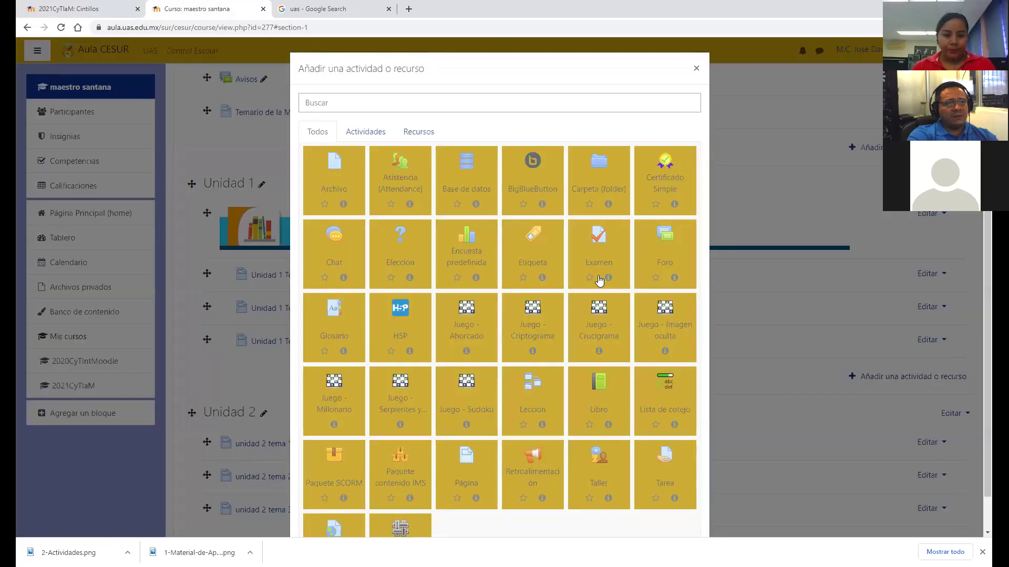
click(535, 256)
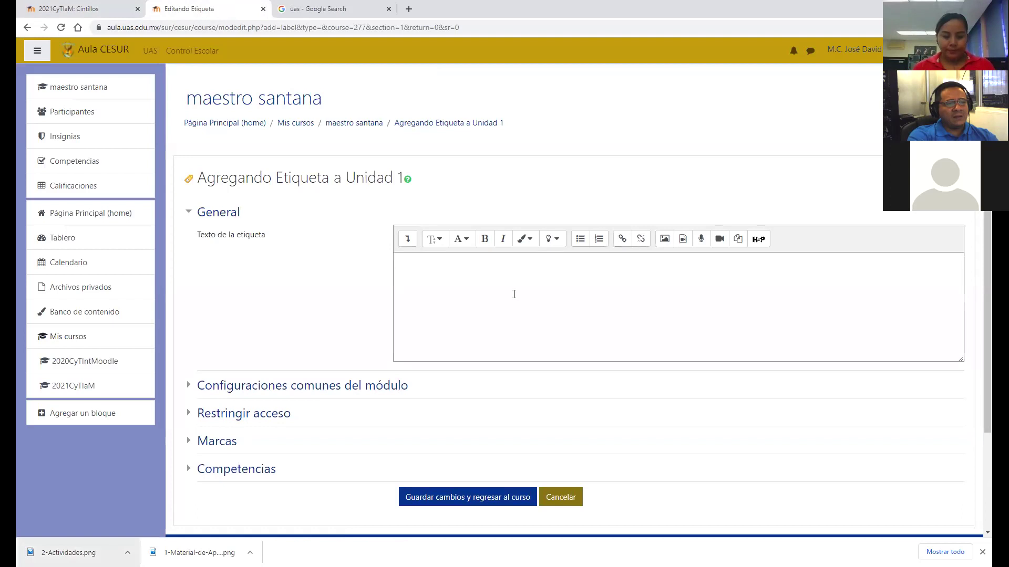
click(509, 499)
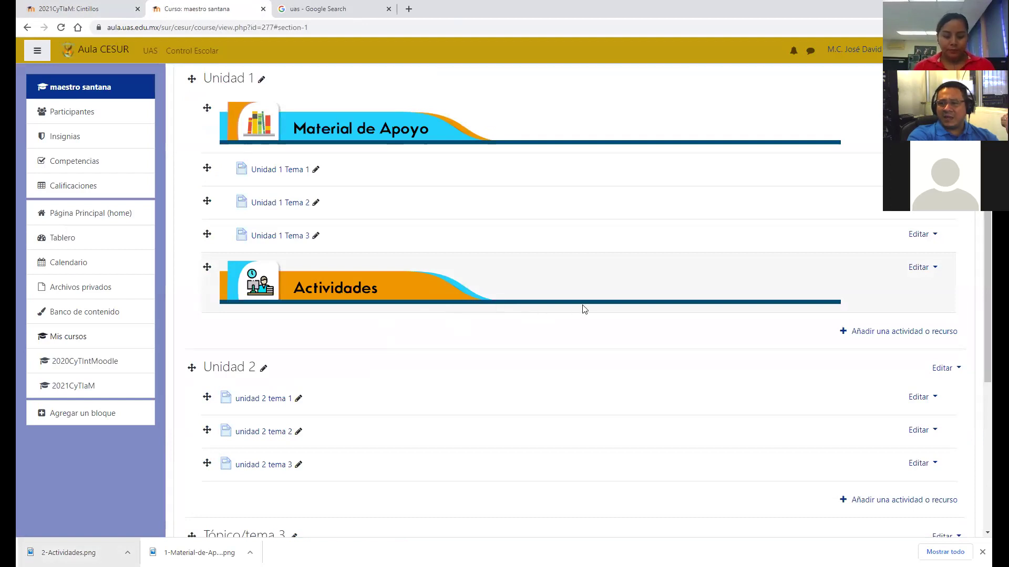
Step: From Unidad 1's activity chooser, pick the Tarea tile for a new assignment
click(865, 331)
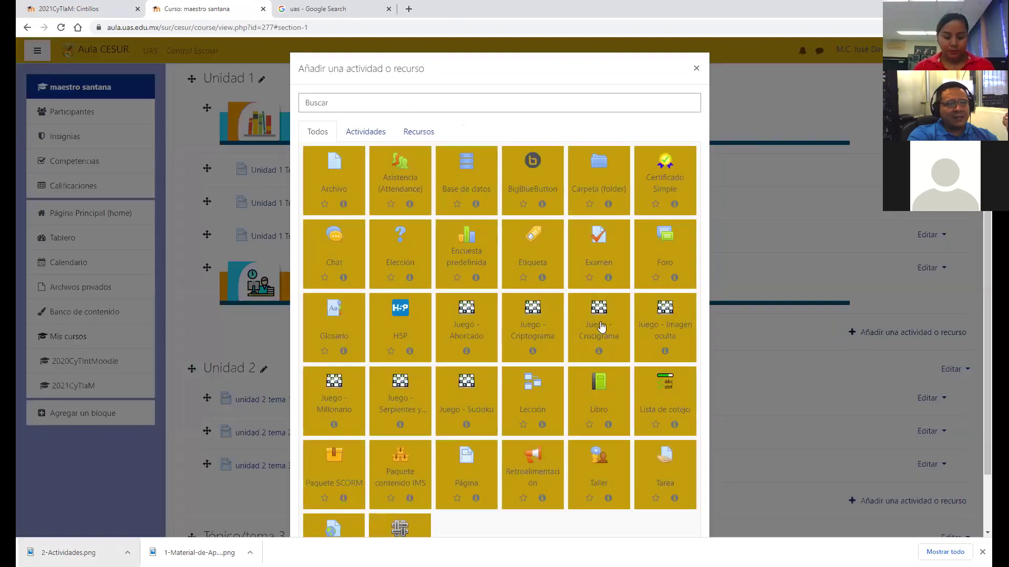
scroll(503, 333, down, 2)
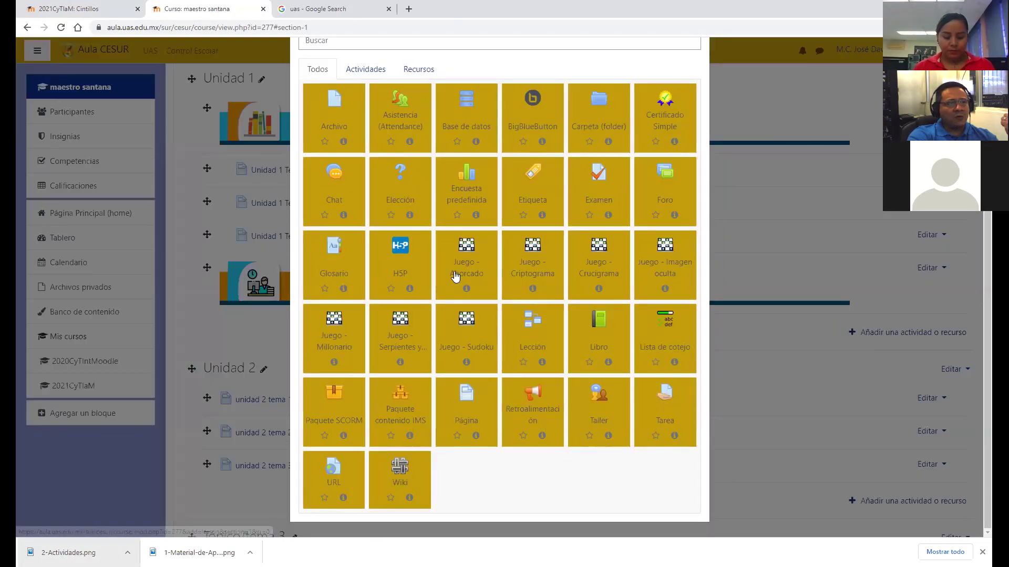
click(366, 69)
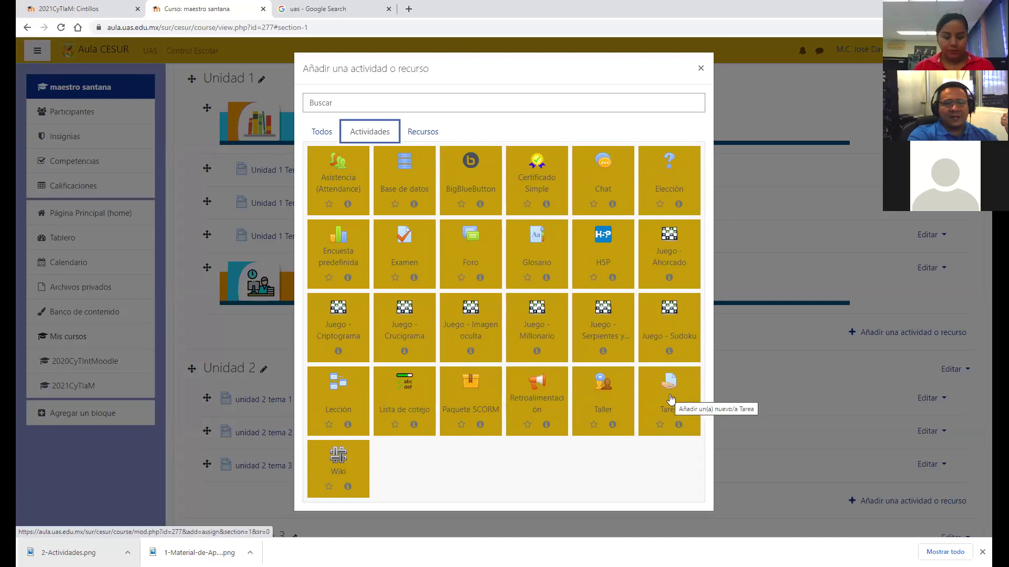
click(317, 131)
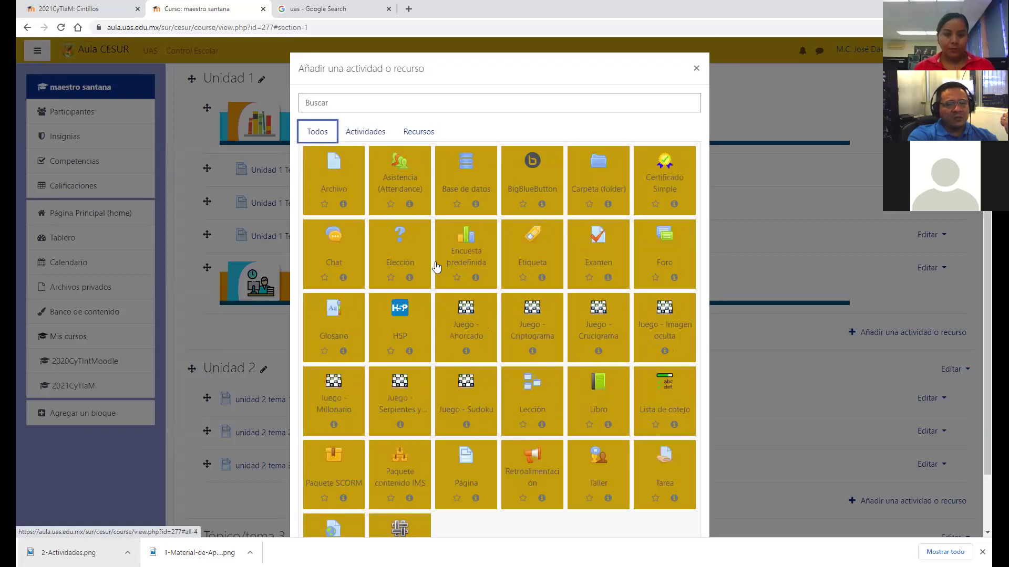
click(669, 472)
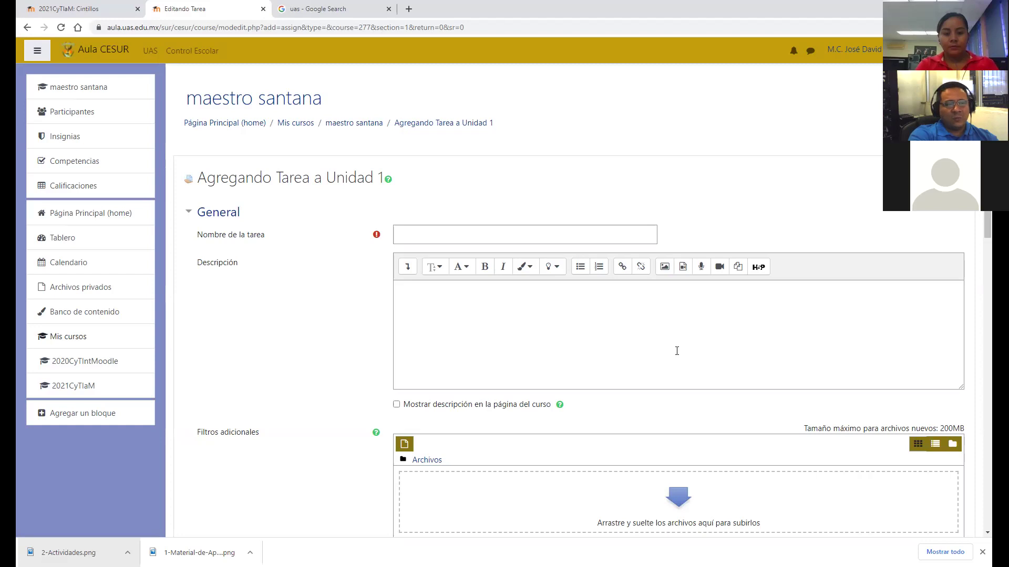
Step: Name the assignment 'Unidad 1 - Tarea 1'
click(470, 235)
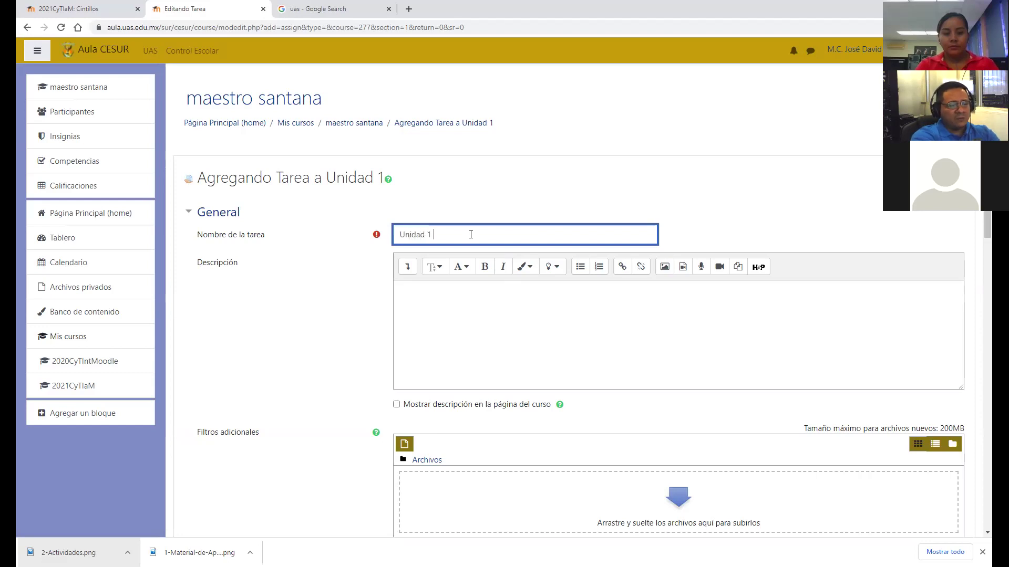
text(Unidad 1 - Tarea 1)
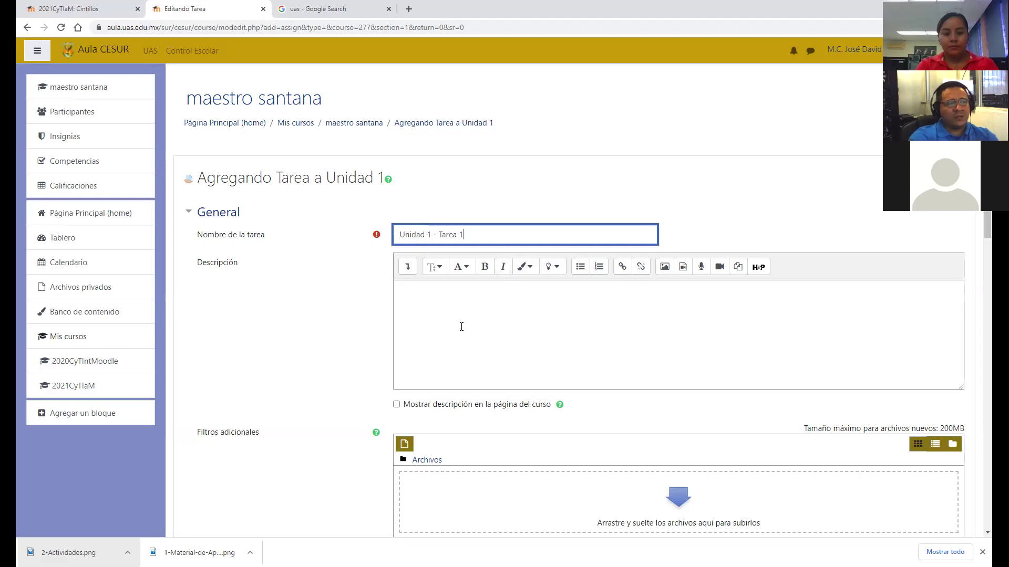
click(492, 320)
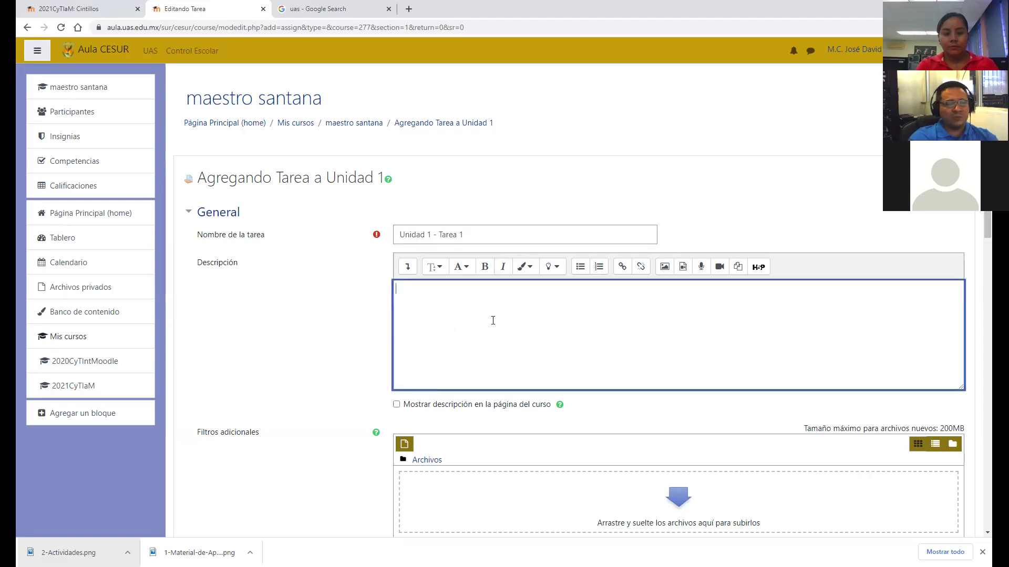
scroll(493, 318, down, 2)
drag(463, 130, 379, 128)
Step: Describe it as an example task to send in Word under 5 megas, fixing the 'ejmplo' typo
click(420, 235)
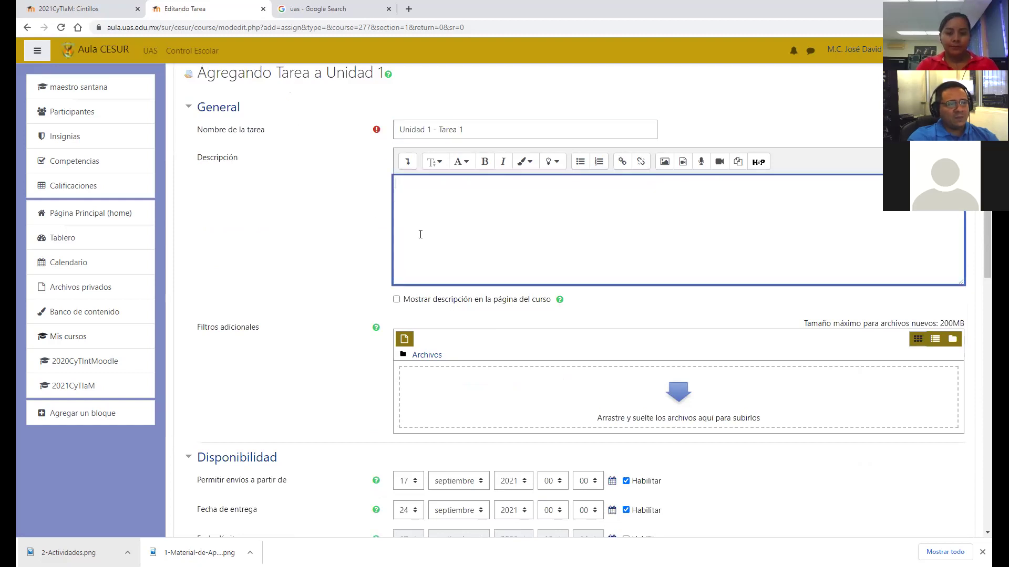
text(este es e)
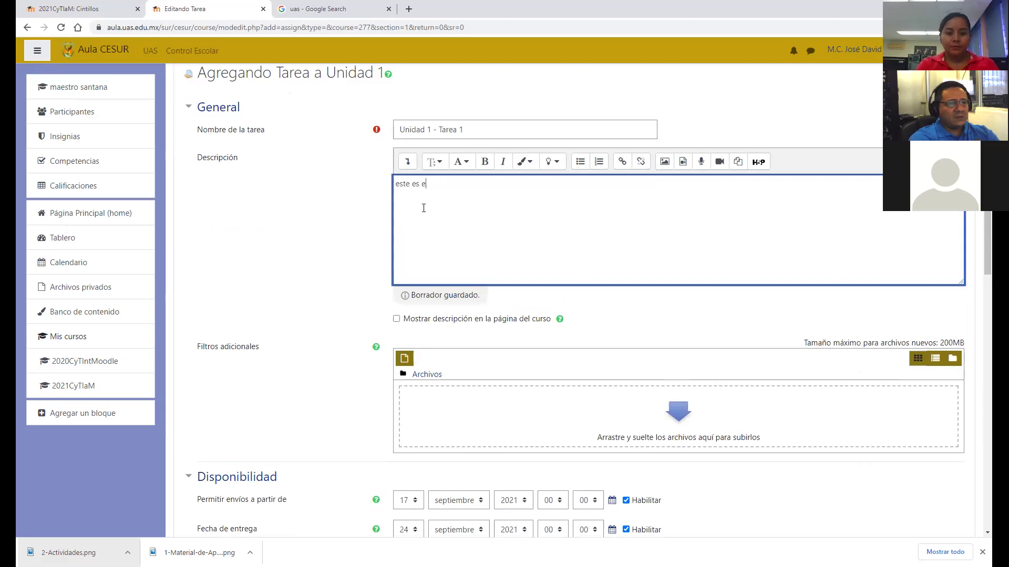
text(l ejmplo de una tarea a en)
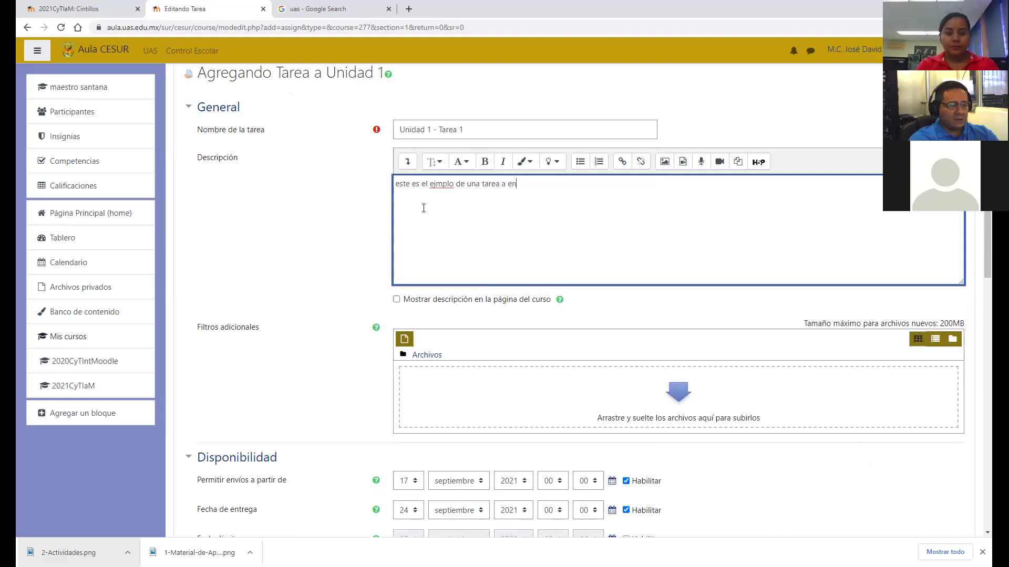
text(viar en word)
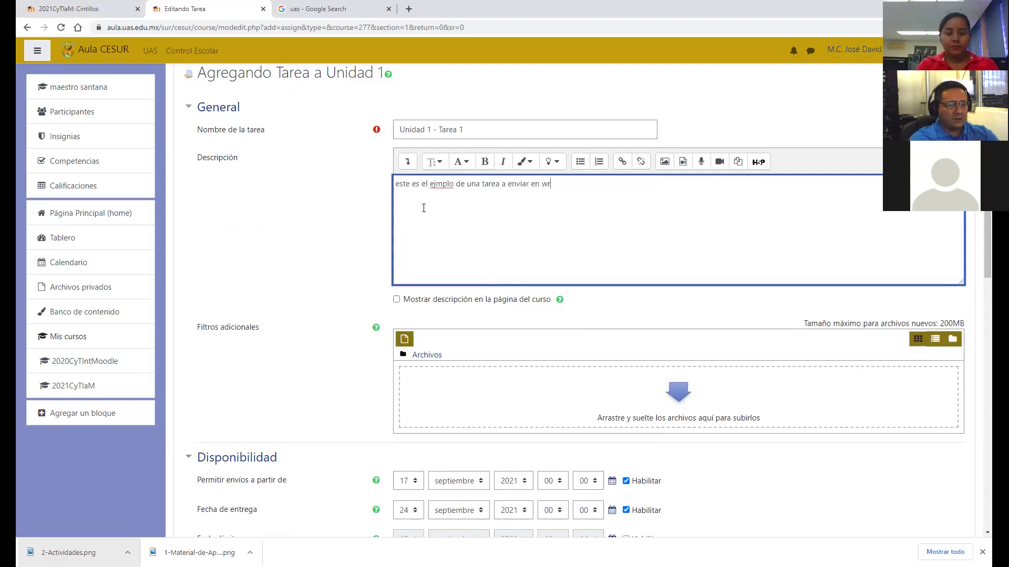
text( no)
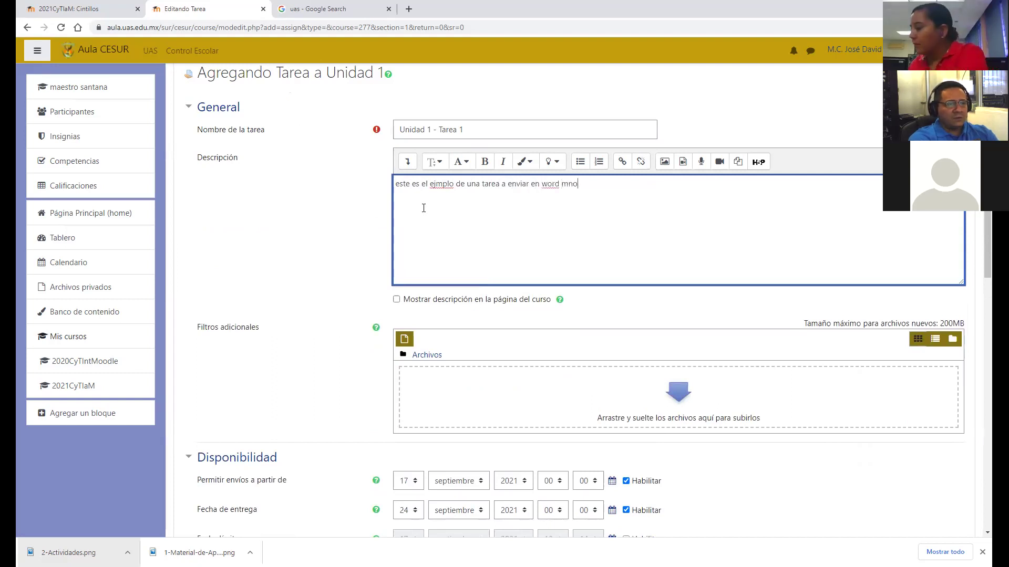
text( mas de )
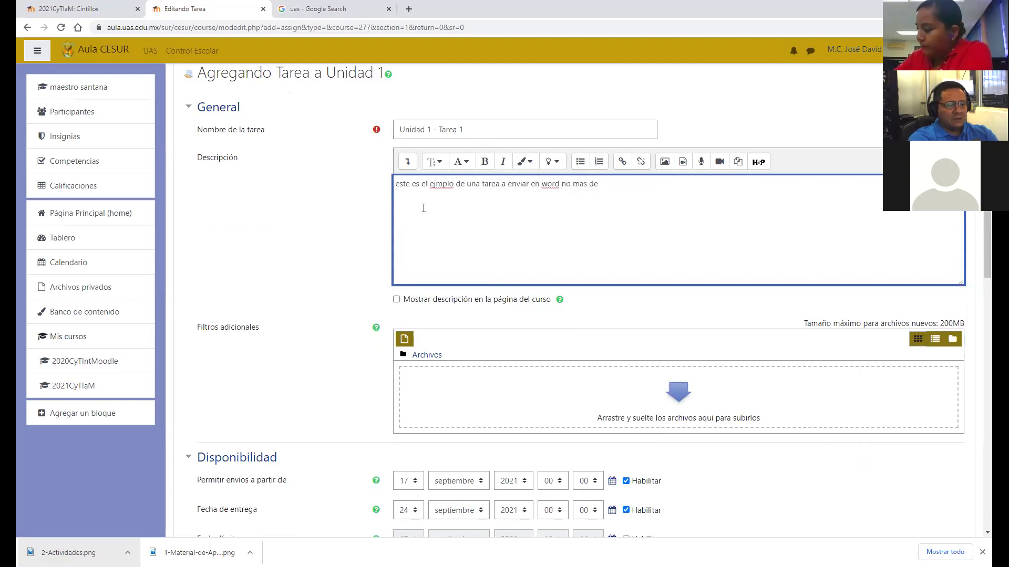
text(5 megas)
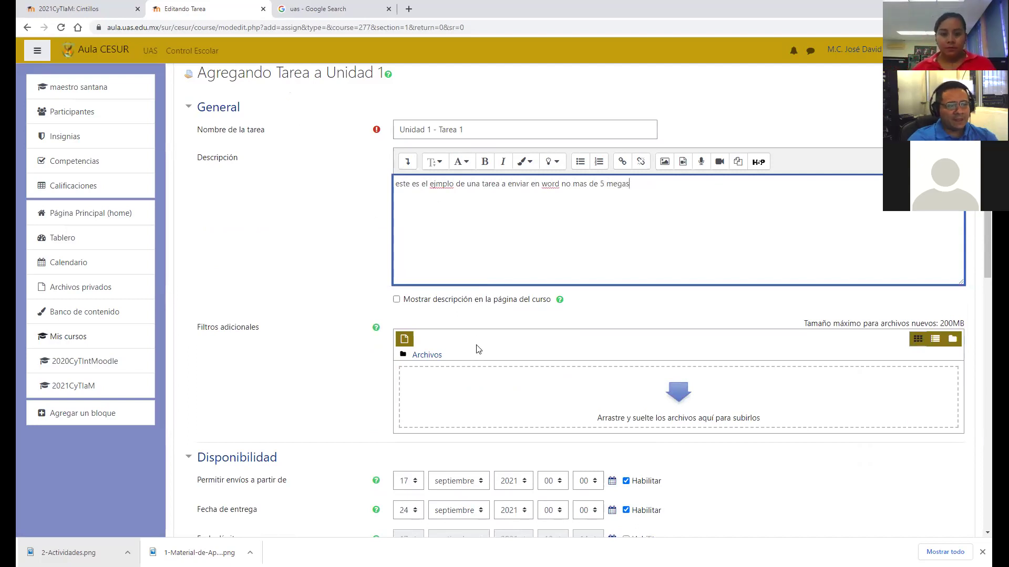
scroll(457, 351, down, 3)
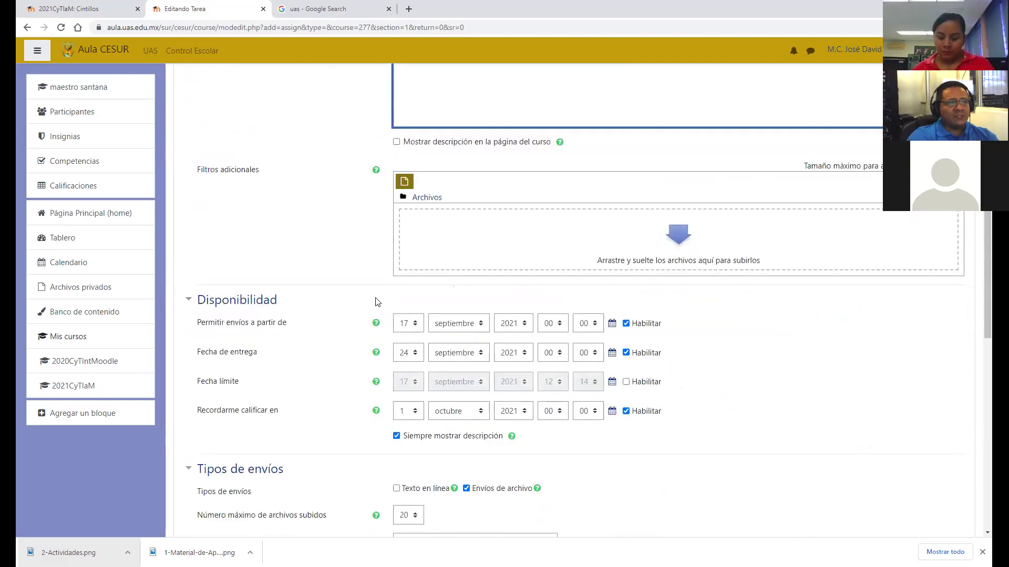
scroll(375, 301, up, 3)
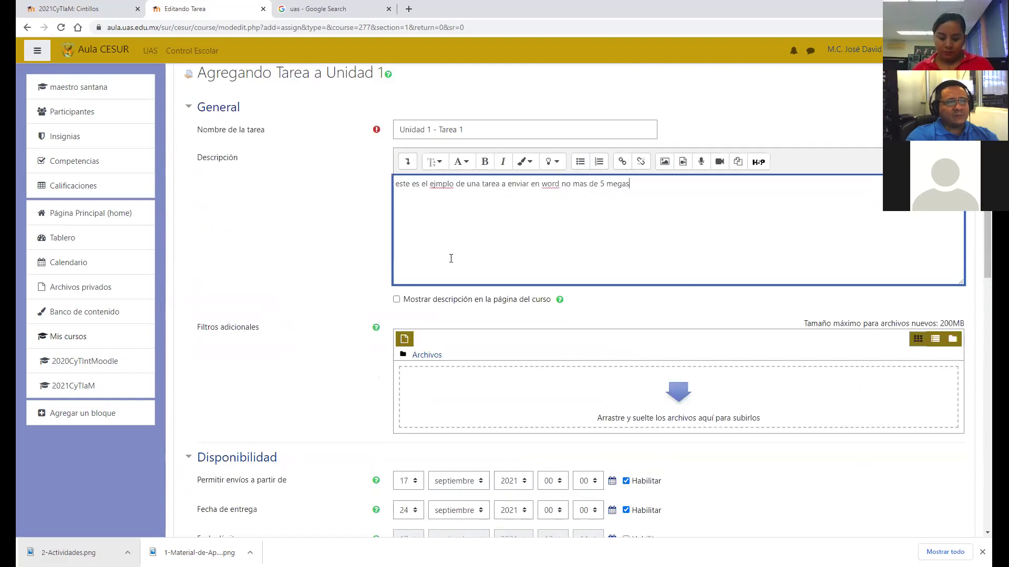
click(441, 184)
text(e)
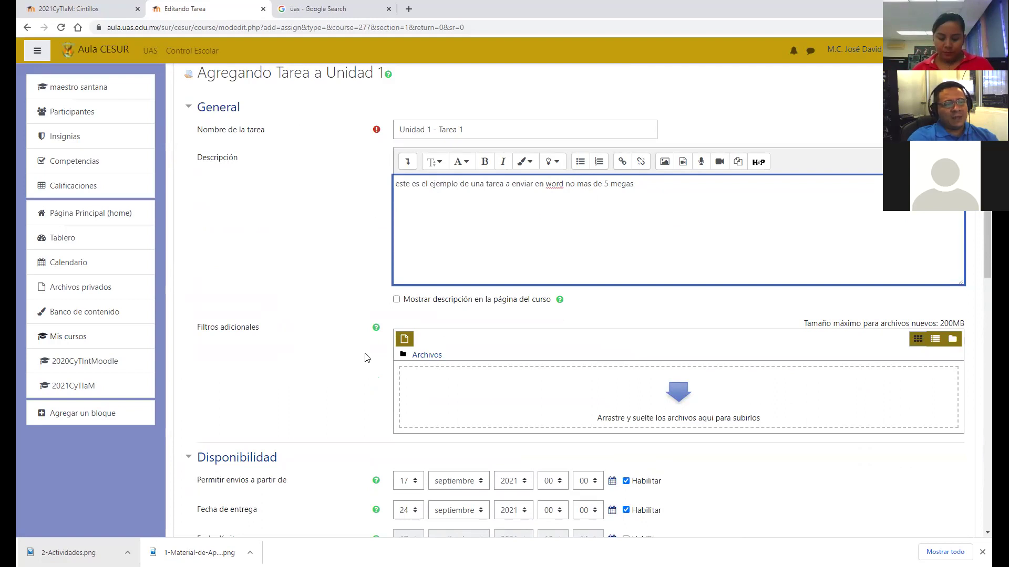
Step: Keep the Fecha de entrega time at 00:00 after trying 23:59
scroll(367, 325, down, 2)
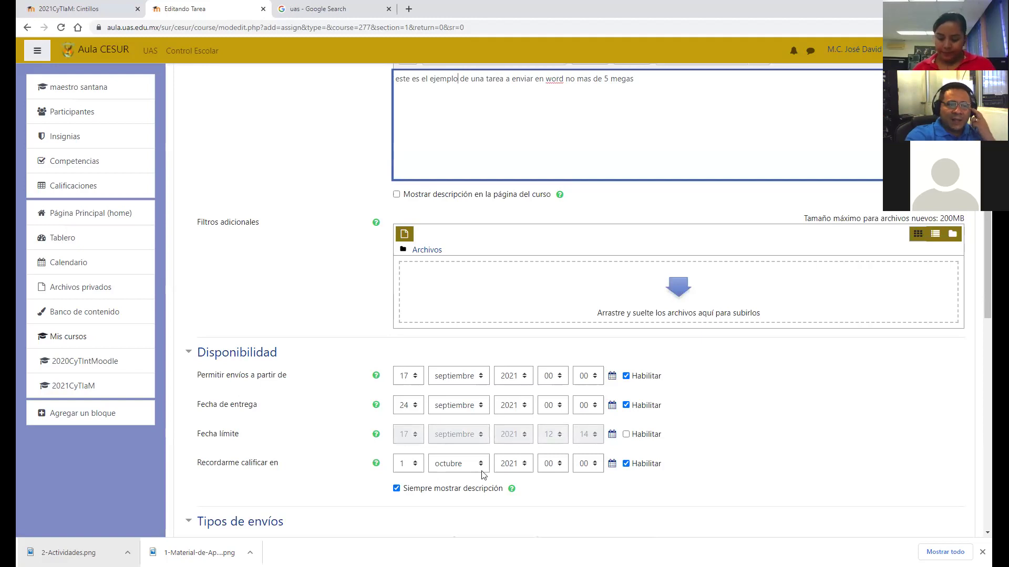
click(598, 407)
drag(596, 234, 599, 371)
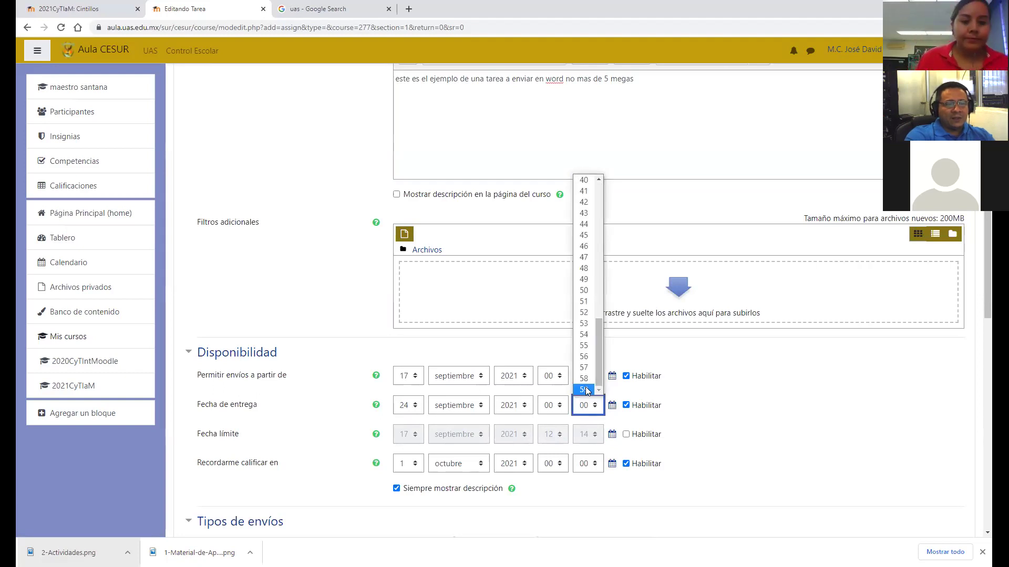
click(587, 390)
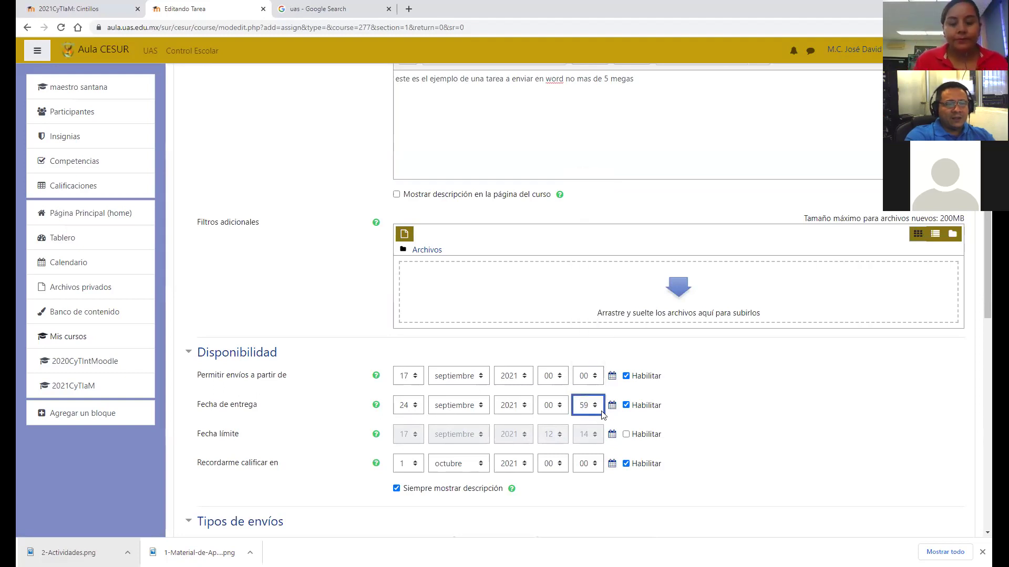
click(552, 405)
scroll(553, 389, down, 2)
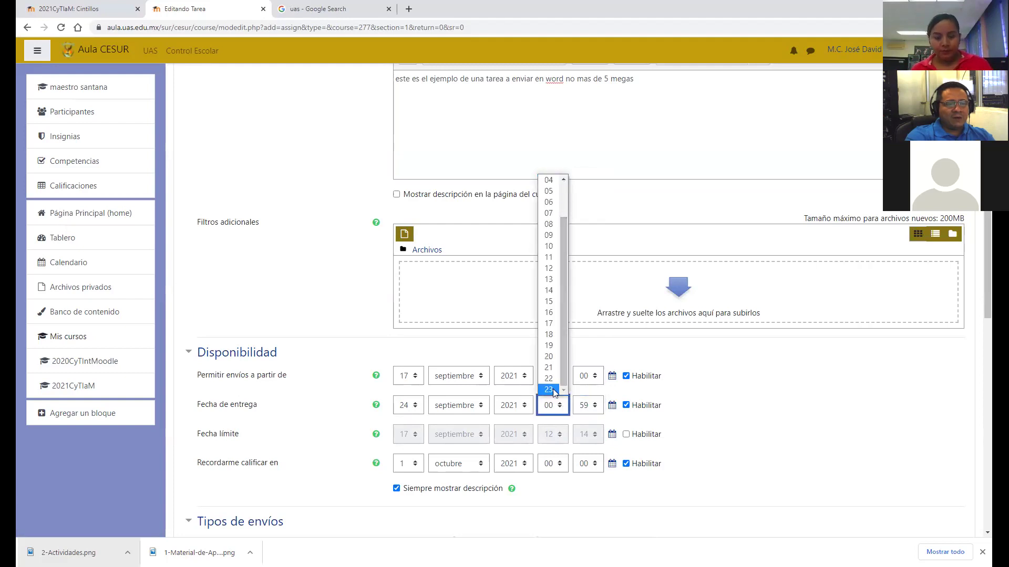
click(549, 390)
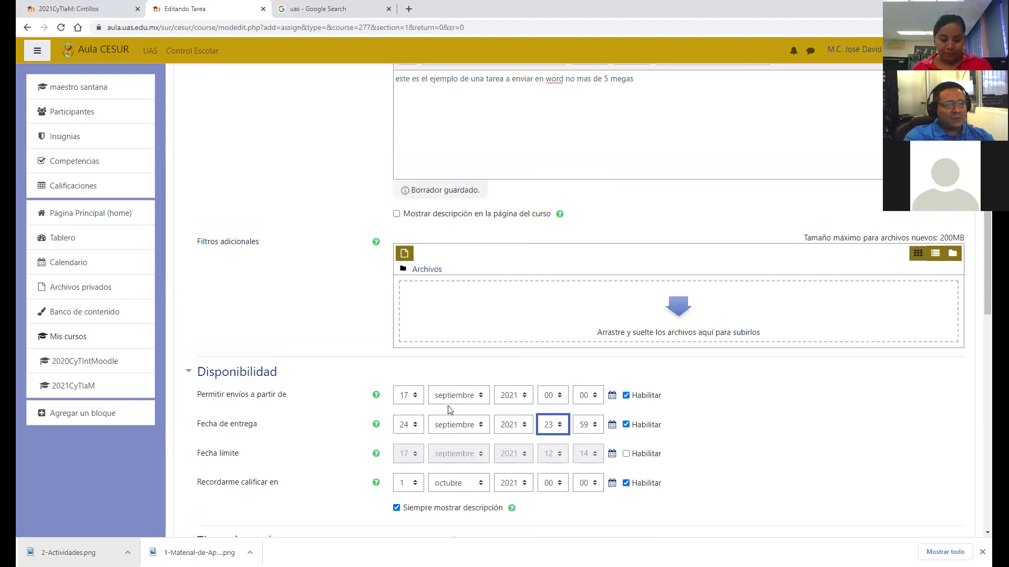
click(595, 425)
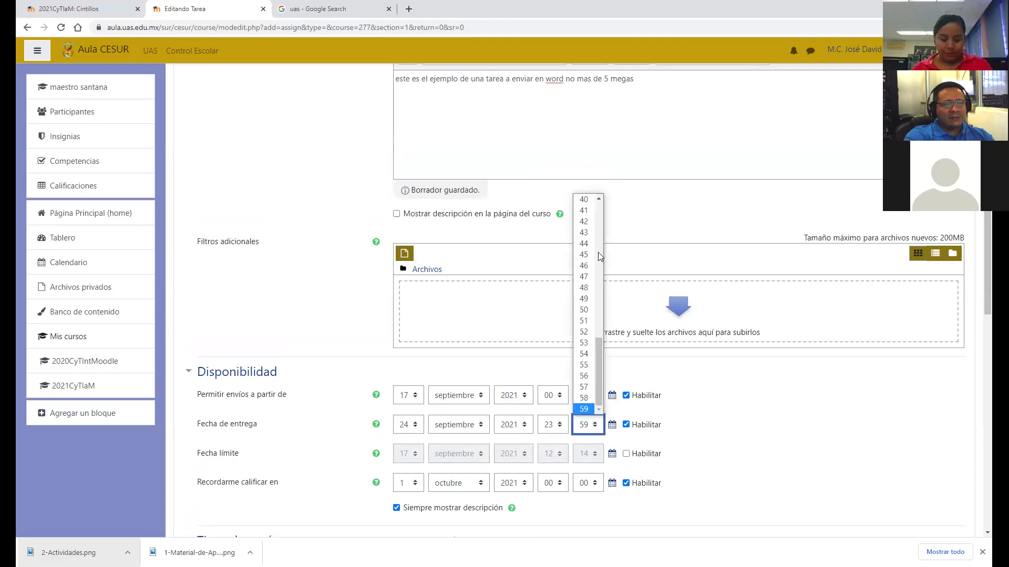
drag(601, 347, 592, 187)
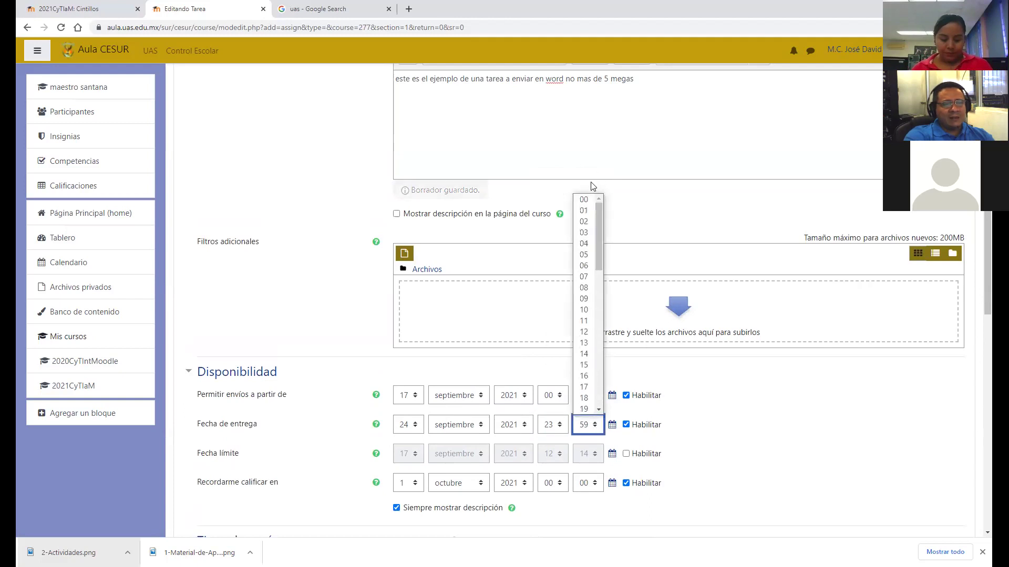
click(583, 210)
click(588, 405)
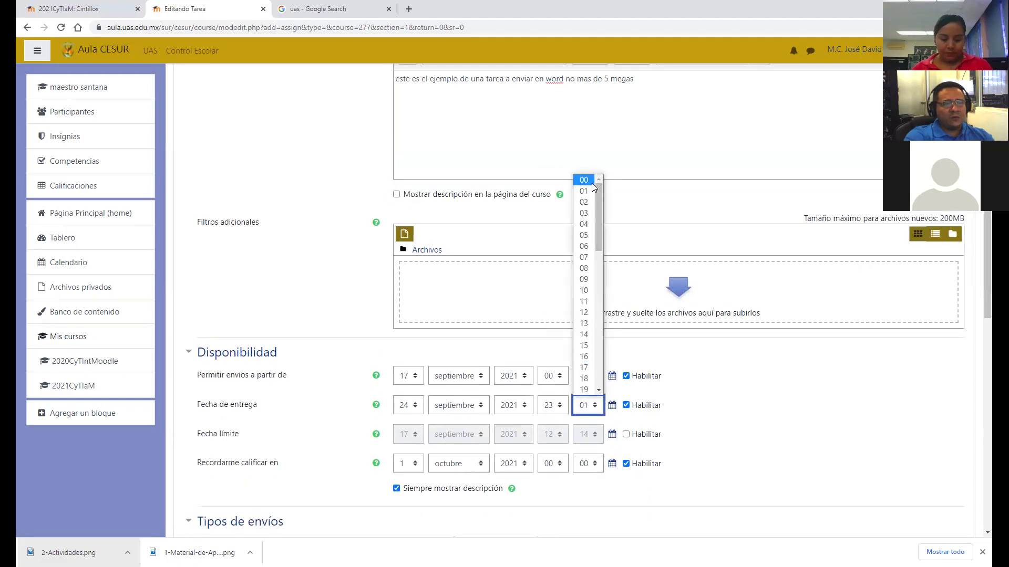
click(592, 183)
click(552, 405)
scroll(562, 197, up, 2)
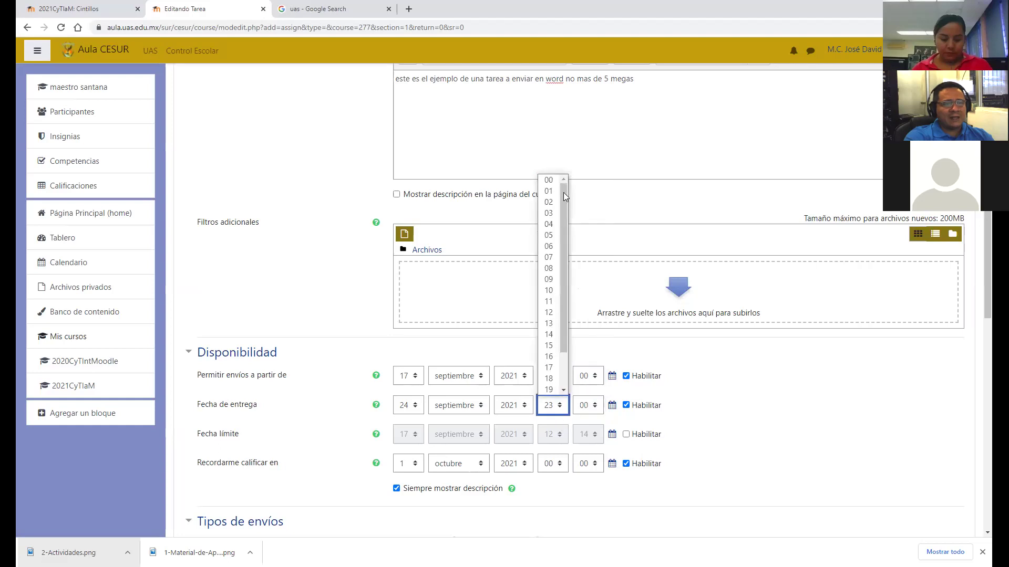
click(553, 184)
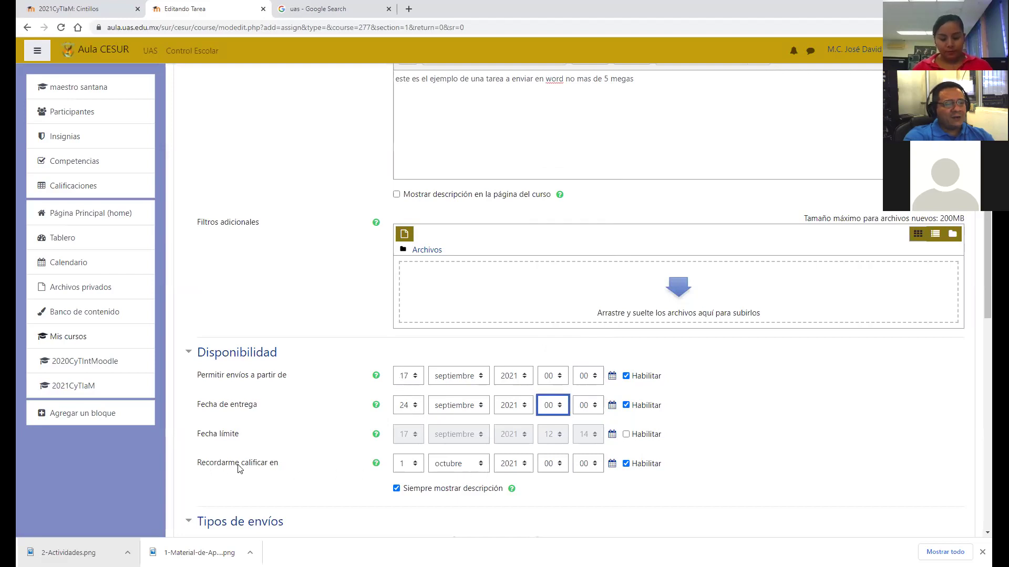
Step: Disable the Recordarme calificar en grading reminder date
click(625, 465)
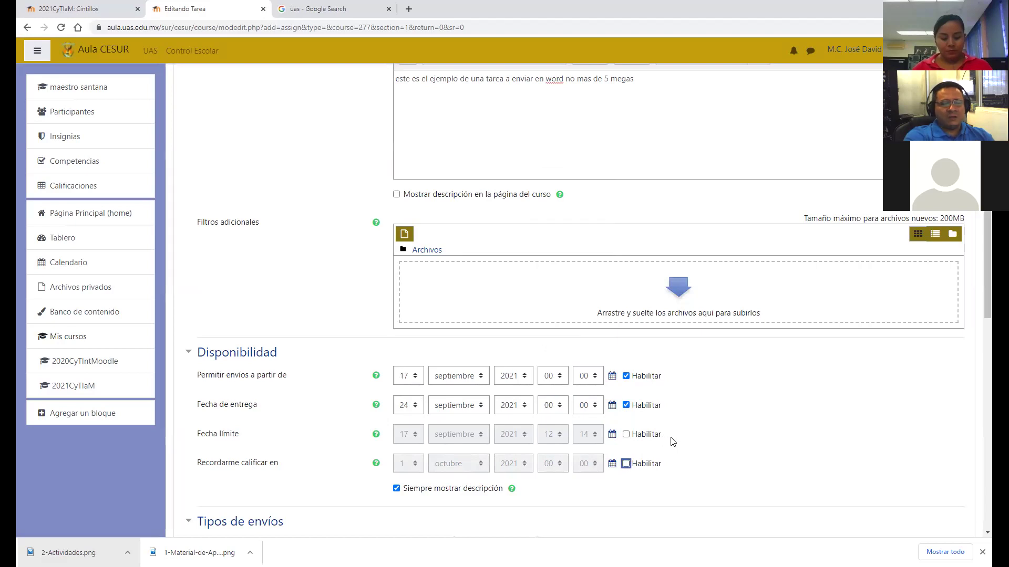
click(627, 464)
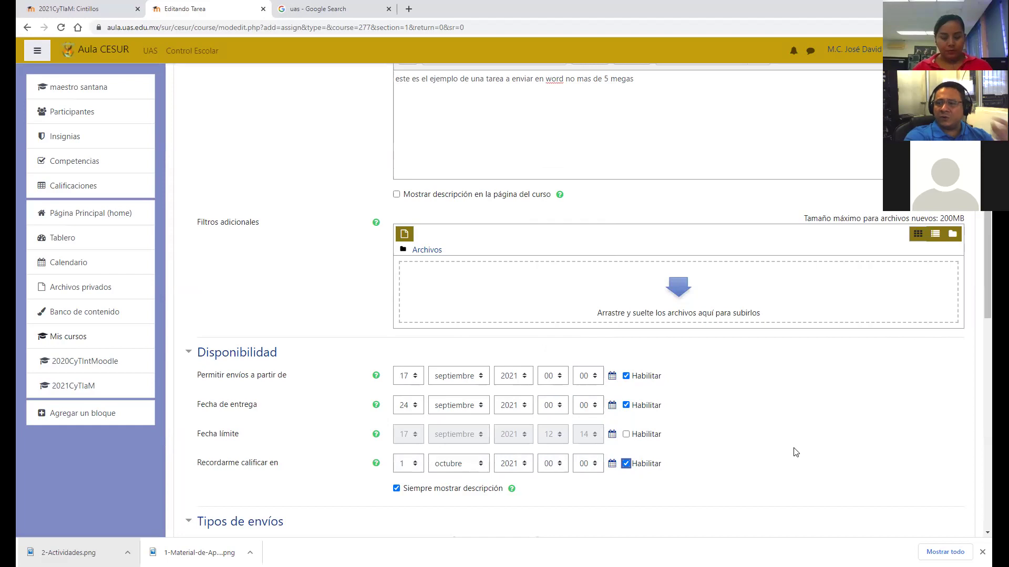
click(627, 464)
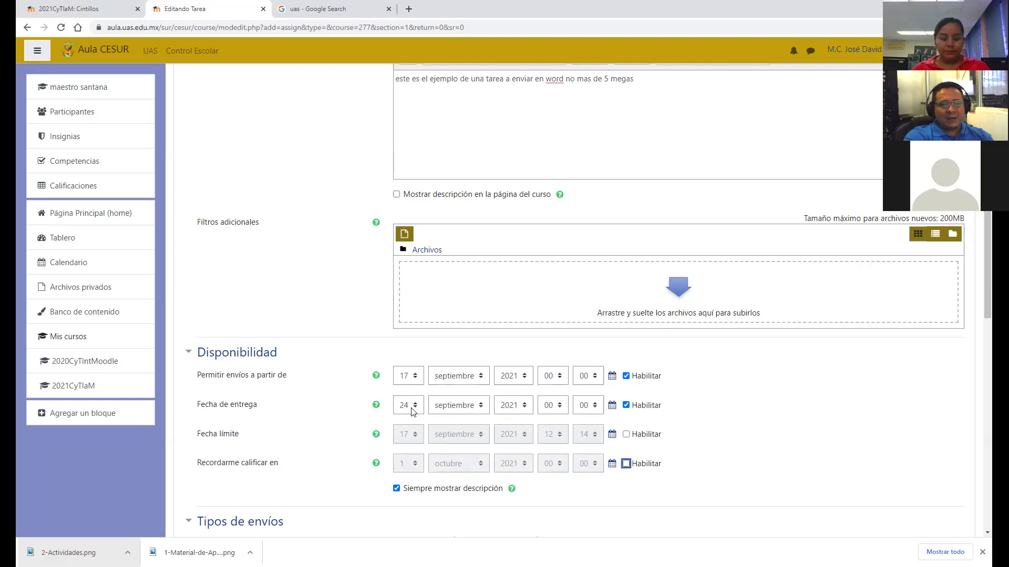
Step: Allow at most 1 uploaded file with a 5MB maximum submission size
scroll(330, 427, down, 5)
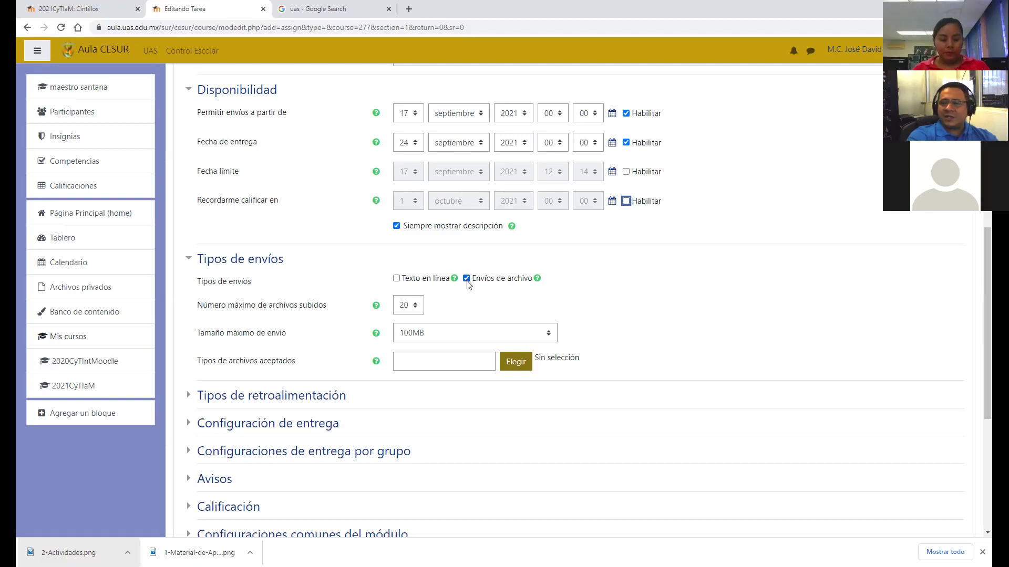
click(417, 311)
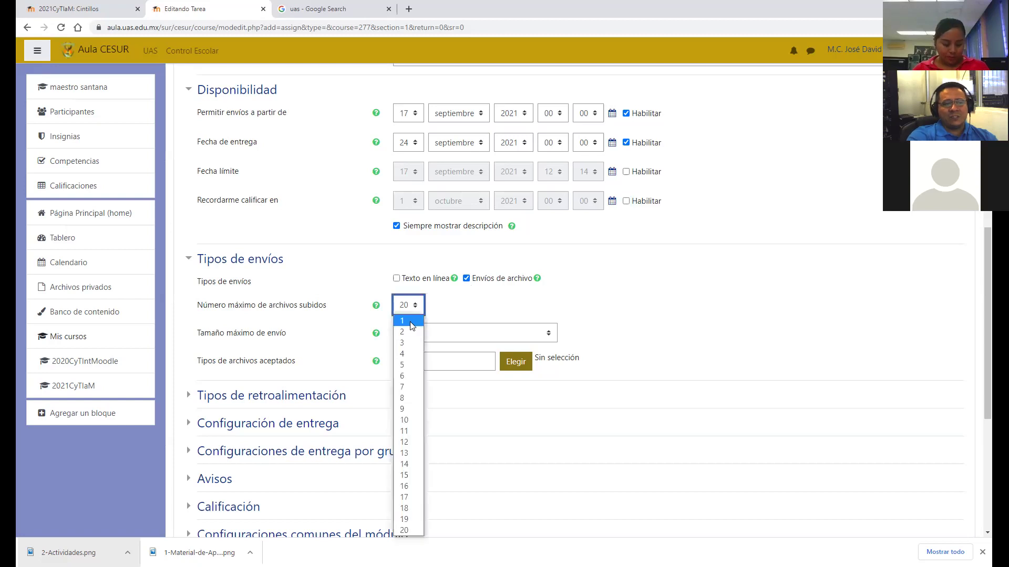
click(412, 322)
click(471, 335)
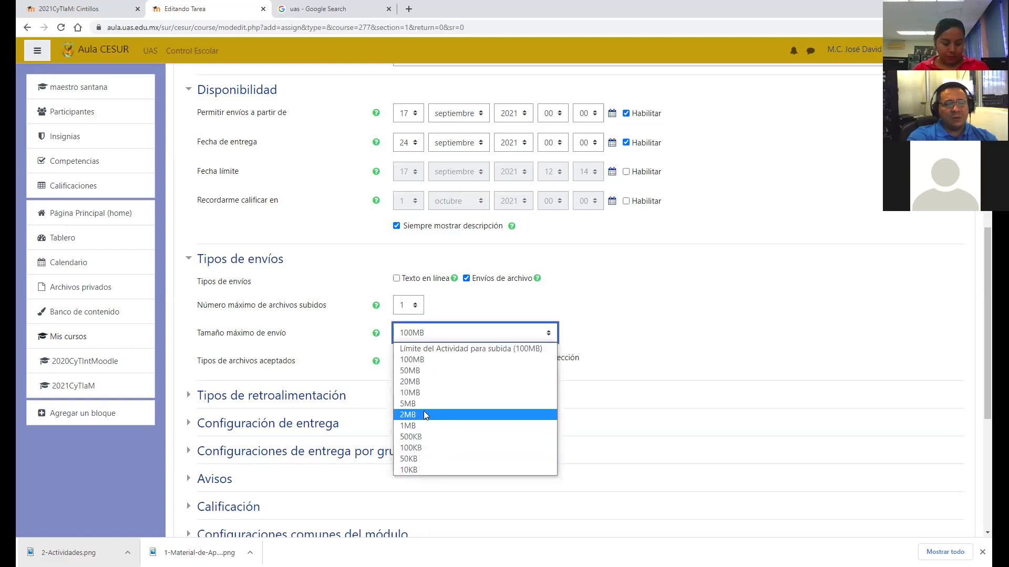
click(422, 404)
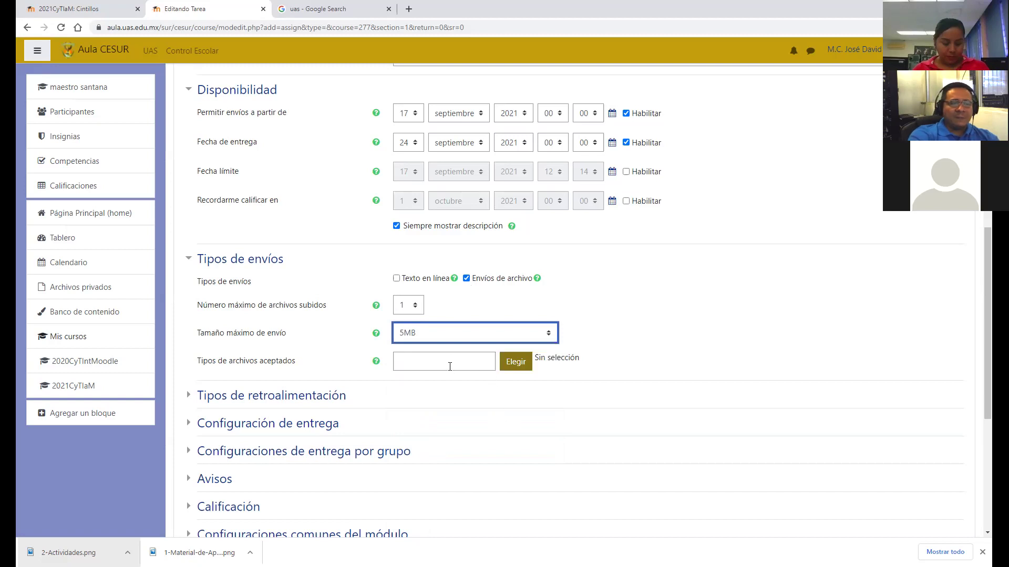
click(448, 364)
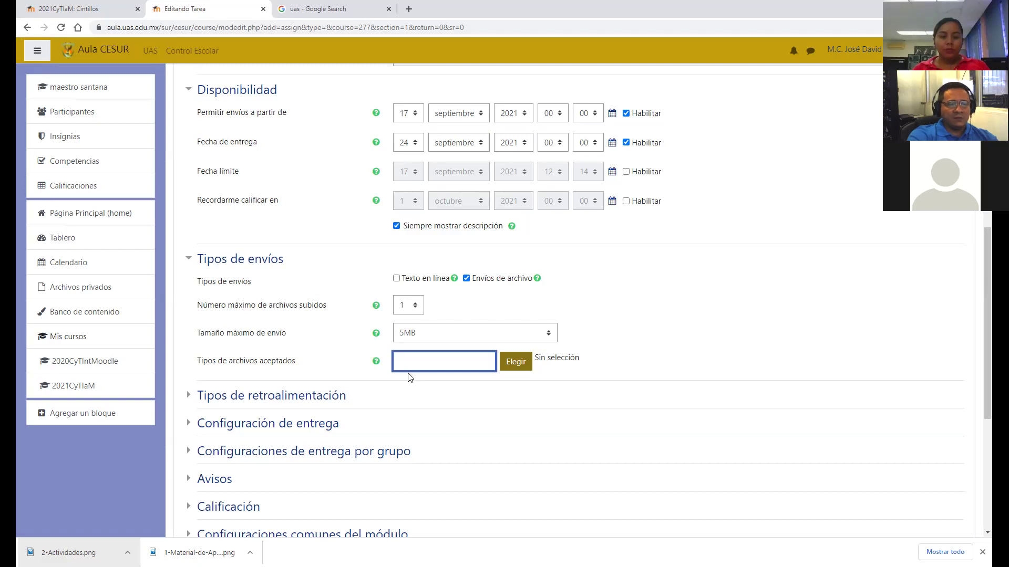
Step: Save the Archivos de documento group plus Documento Word 2007 (.docx) as accepted file types
click(516, 364)
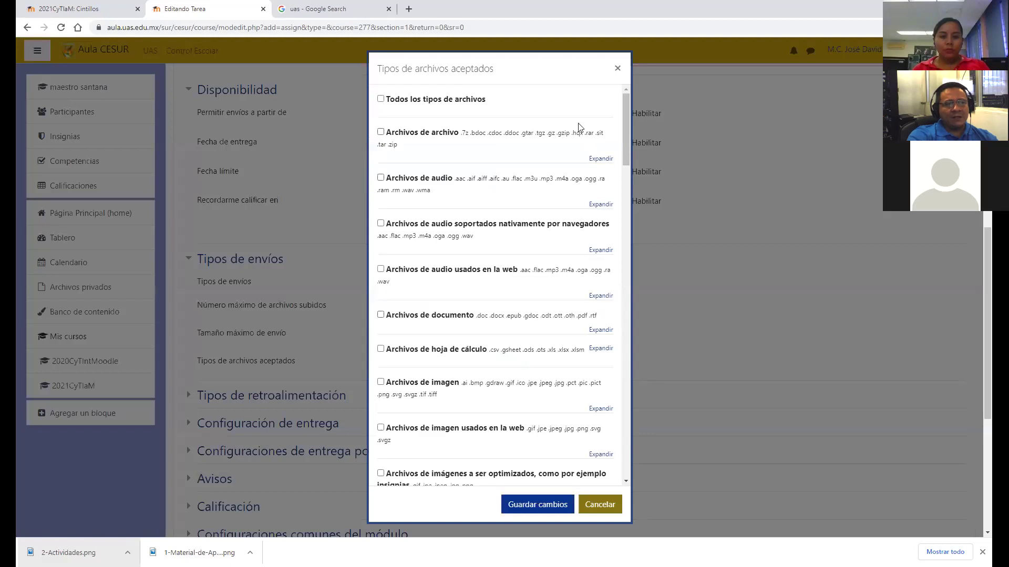
click(381, 317)
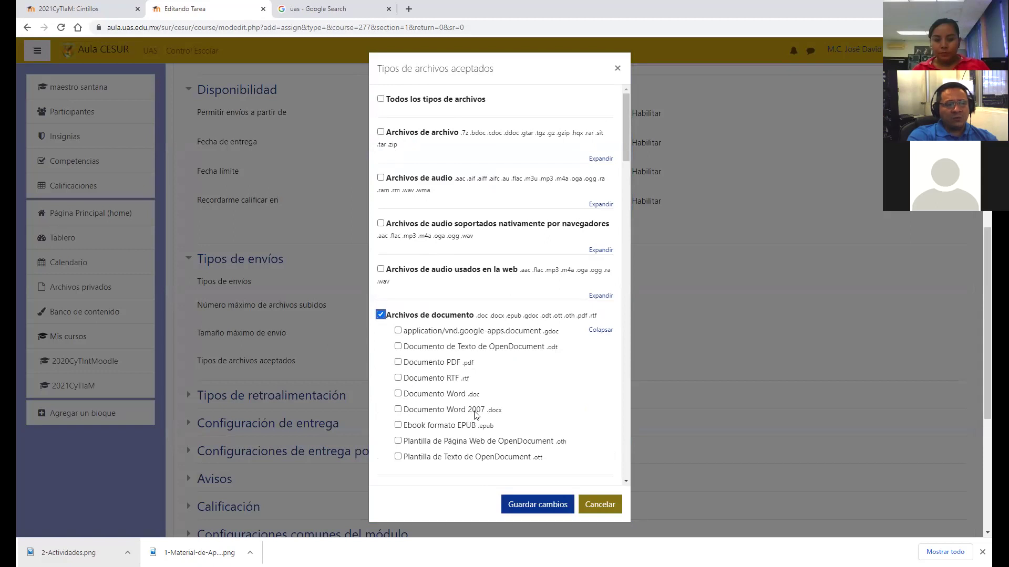
click(397, 409)
scroll(403, 374, down, 2)
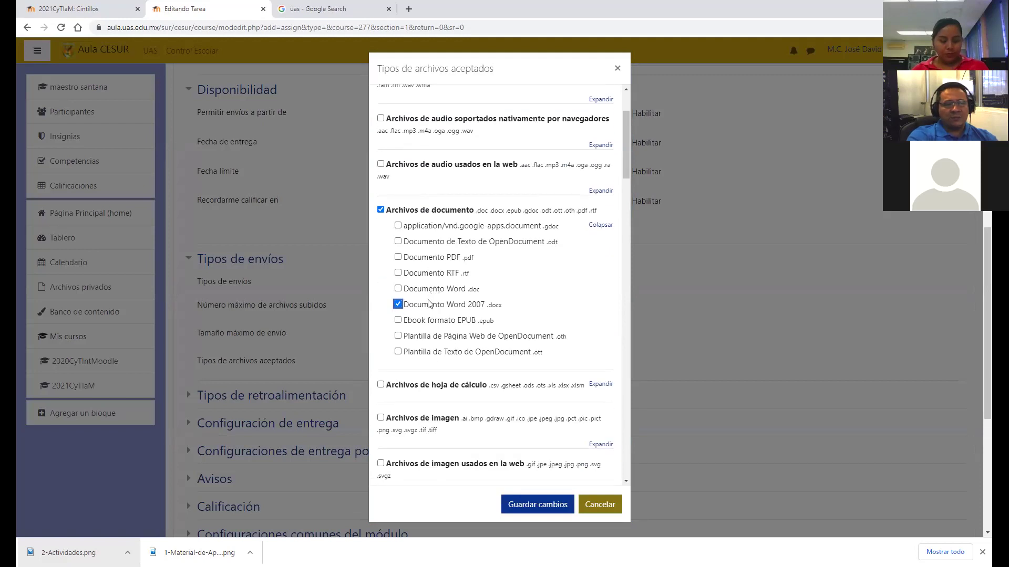
scroll(435, 315, down, 15)
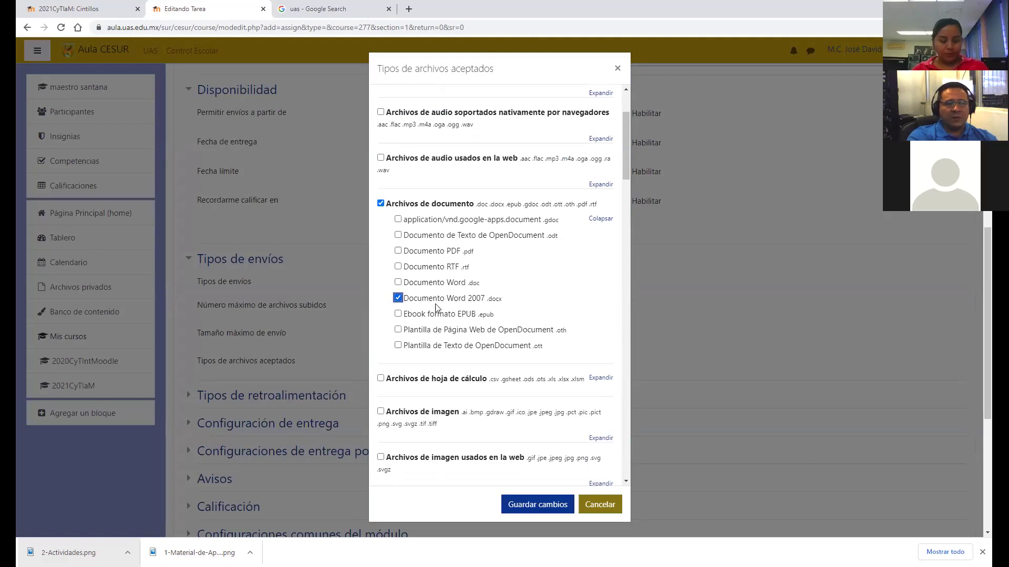
scroll(434, 338, down, 13)
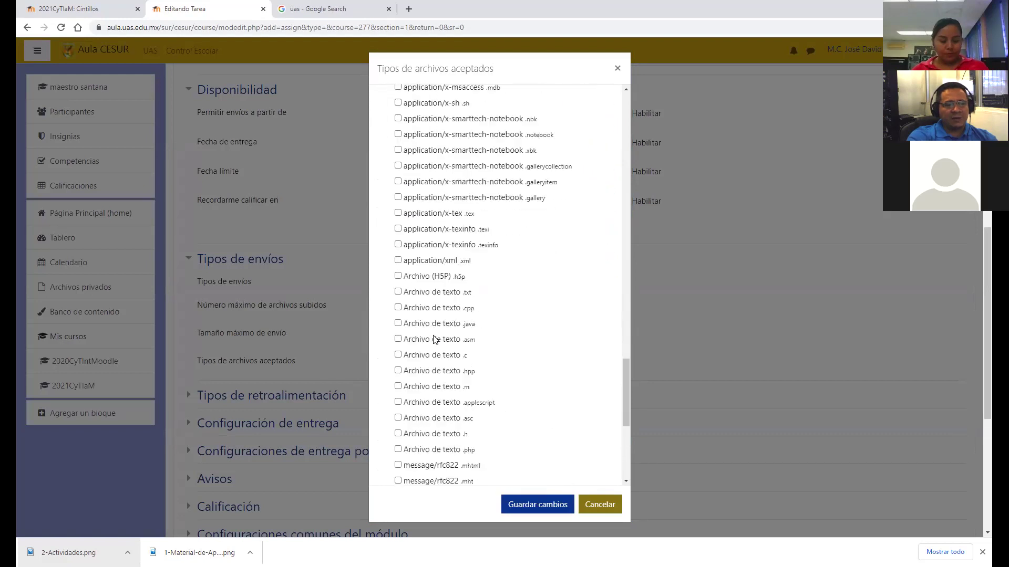
scroll(432, 341, up, 7)
scroll(432, 341, up, 15)
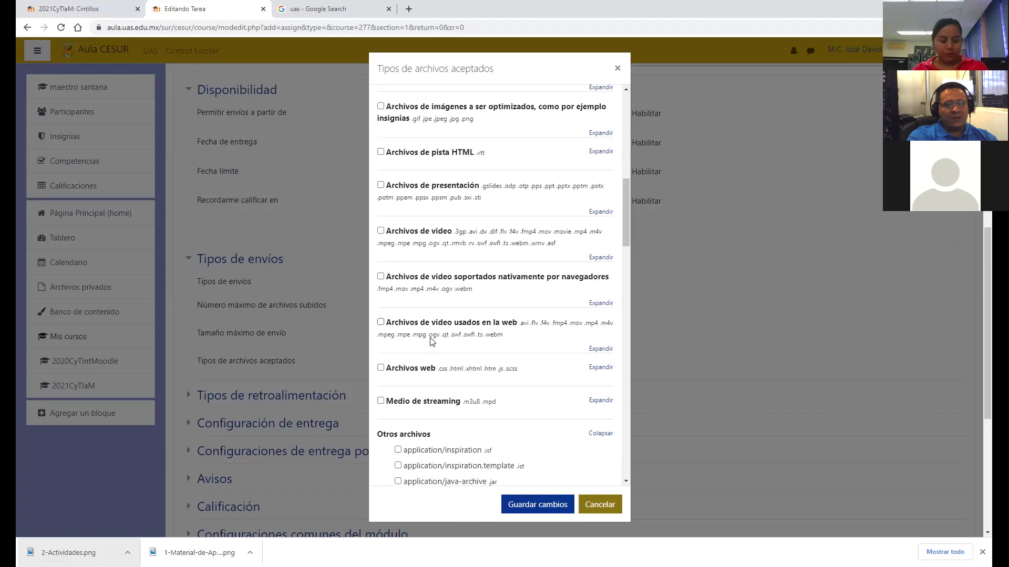
scroll(432, 341, up, 2)
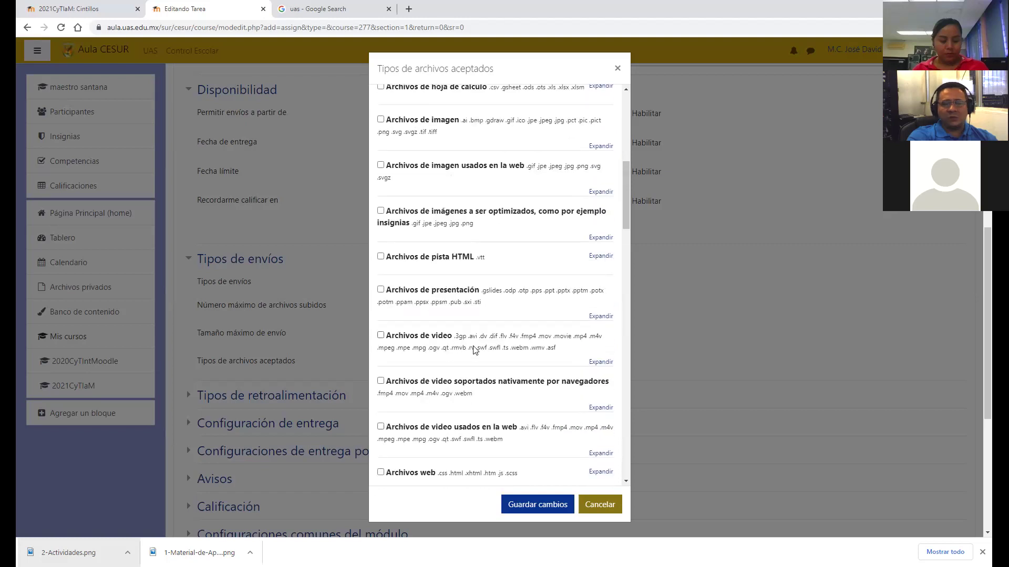
click(530, 505)
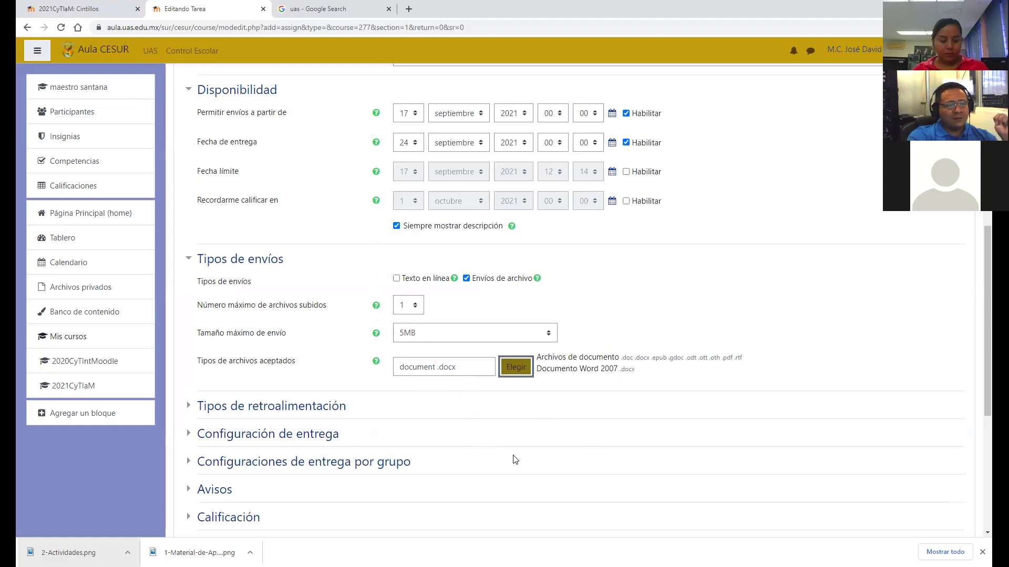
Step: Remove the Archivos de documento group so only .docx files are accepted
click(515, 369)
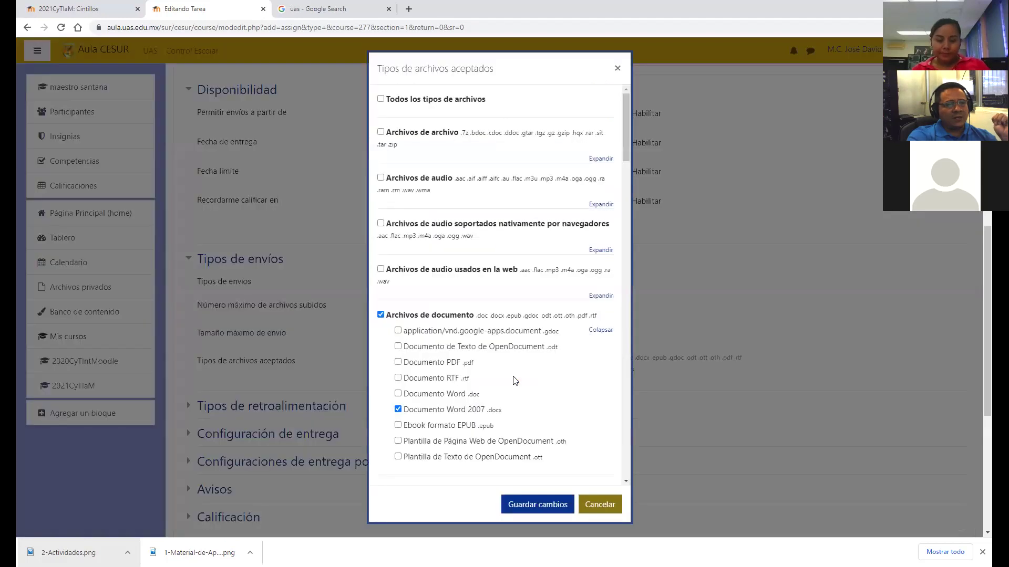
click(380, 314)
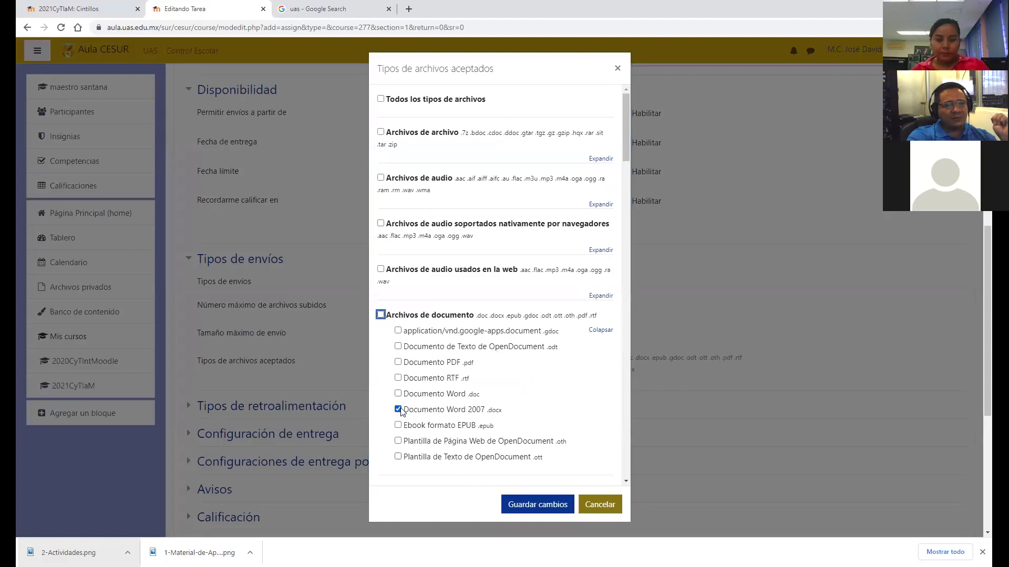
click(539, 508)
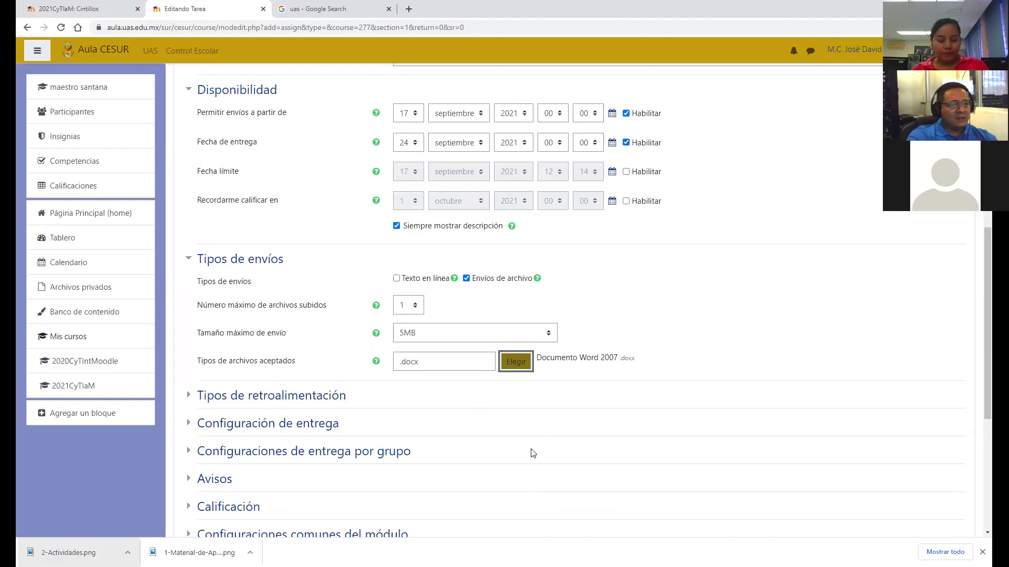
Step: Review the feedback and delivery settings, then save 'Unidad 1 - Tarea 1' and display its page
scroll(533, 453, down, 2)
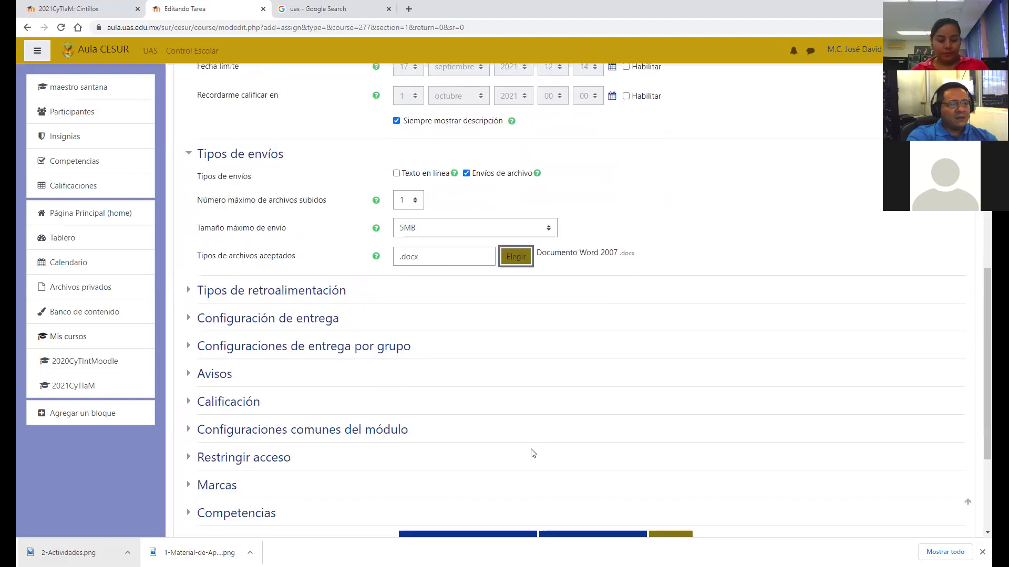
click(189, 293)
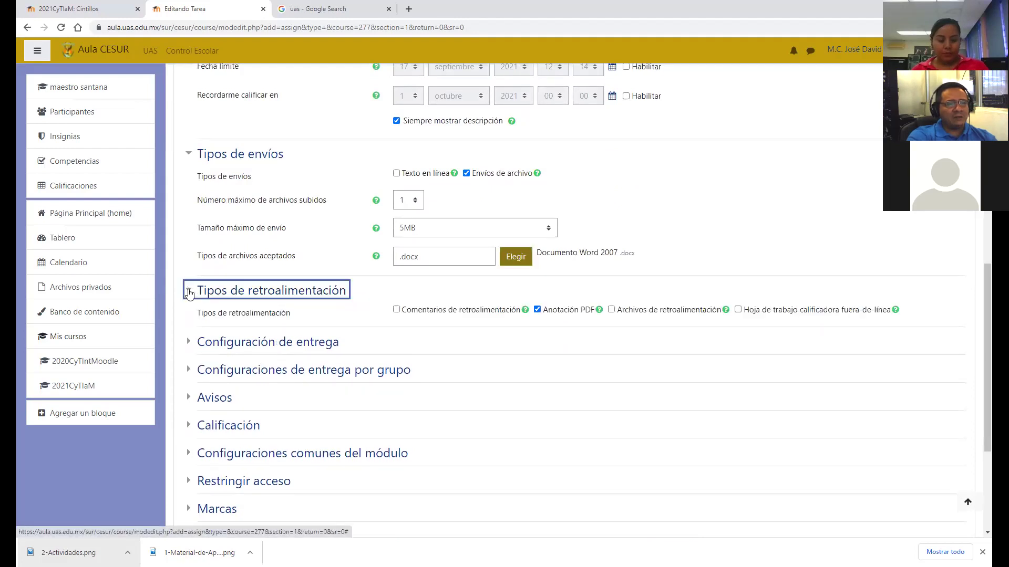
click(189, 293)
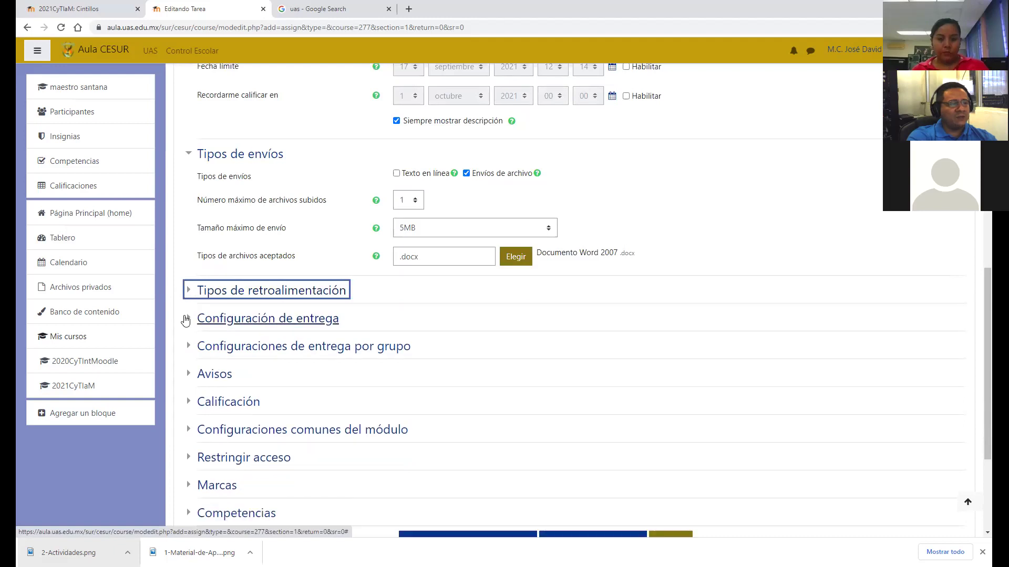
click(185, 325)
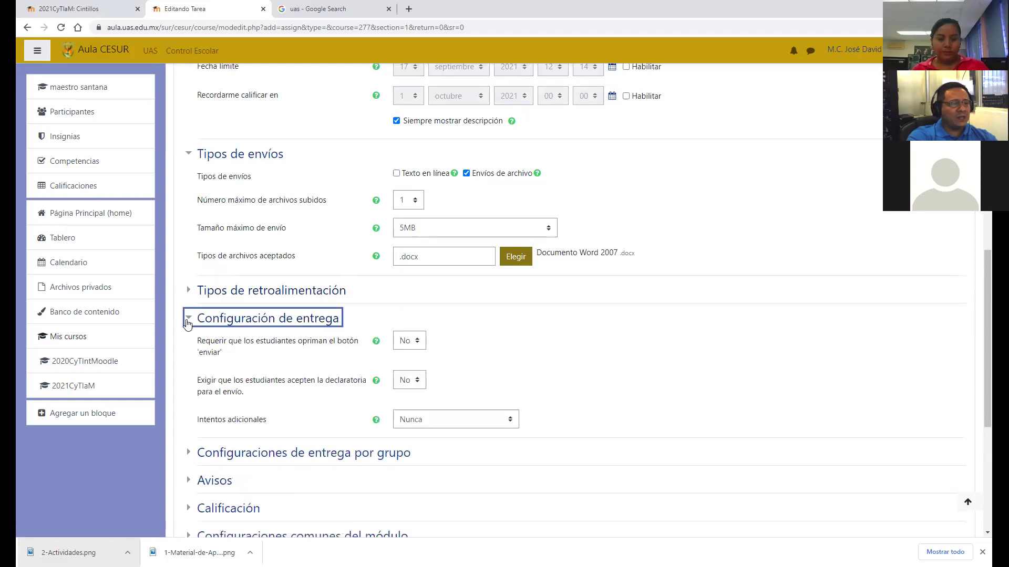
click(189, 319)
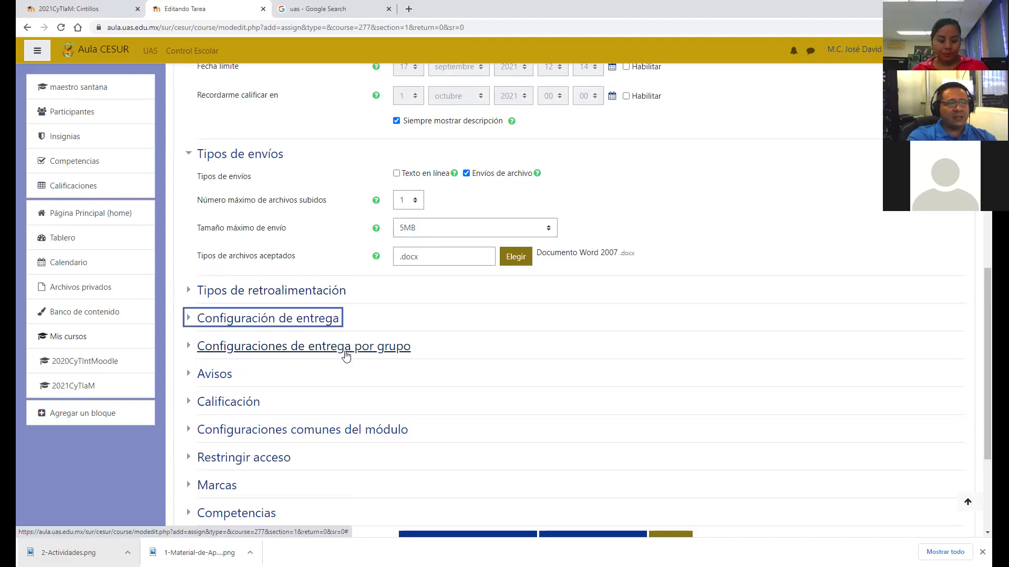
scroll(548, 409, down, 3)
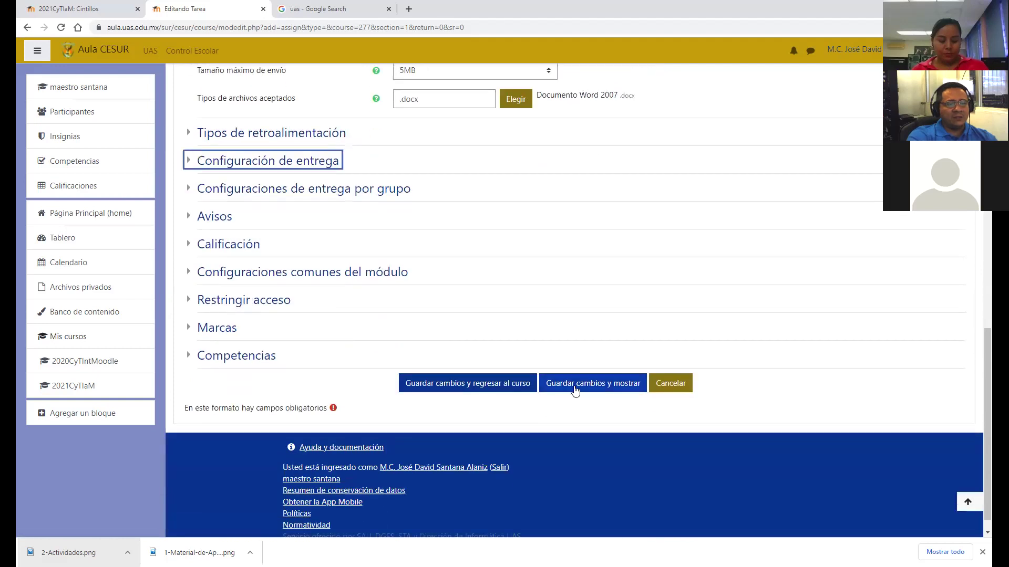
click(599, 389)
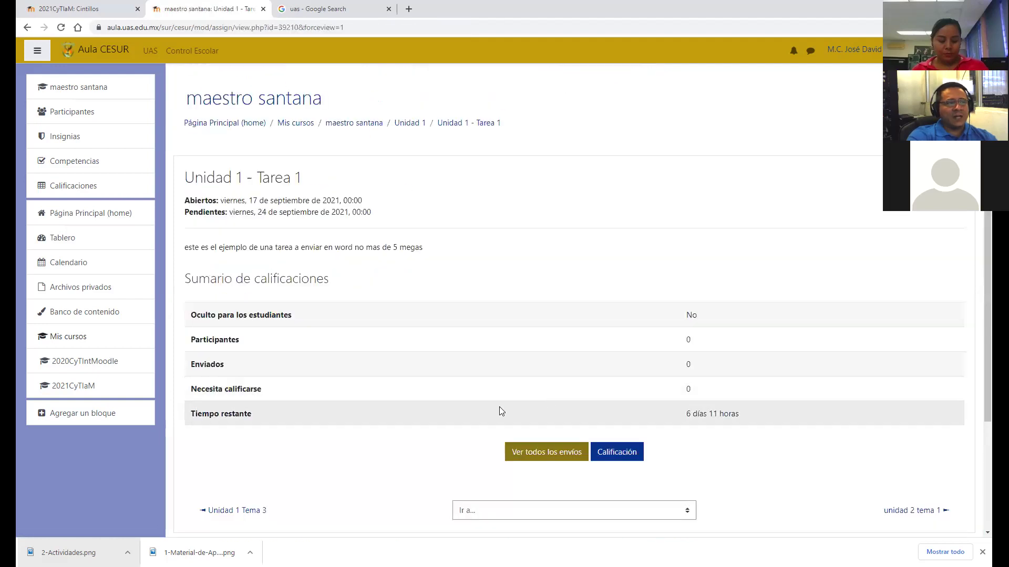
Step: Indent Unidad 1 - Tarea 1 one level on the course page, then reopen its assignment page
click(79, 90)
scroll(331, 288, down, 7)
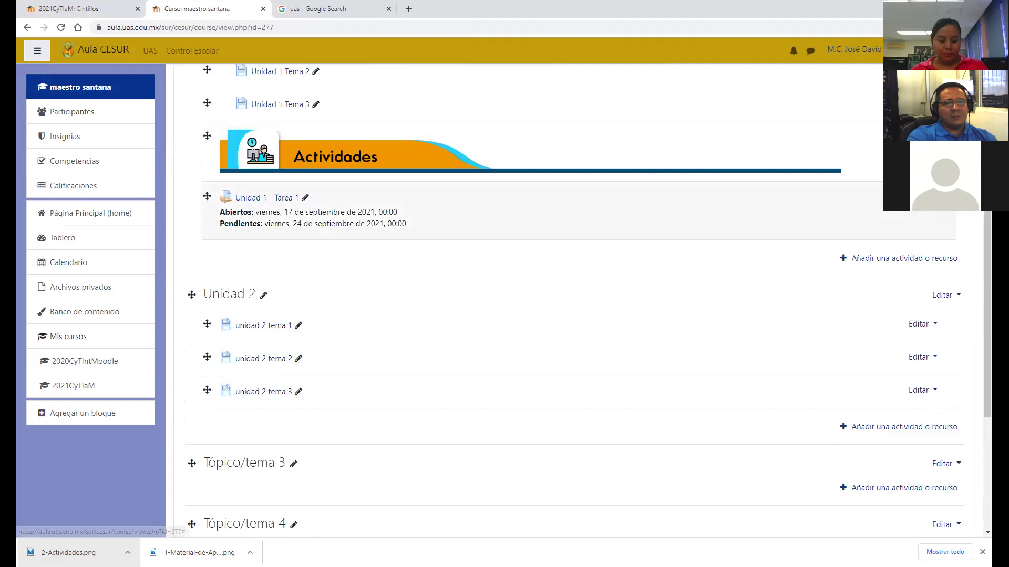
click(920, 199)
click(899, 239)
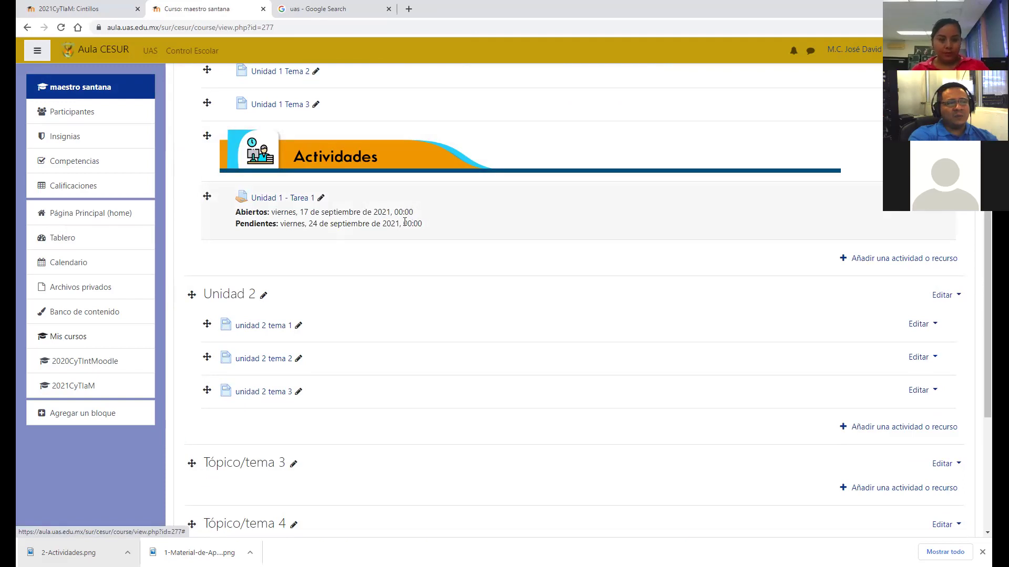
drag(404, 222, 428, 226)
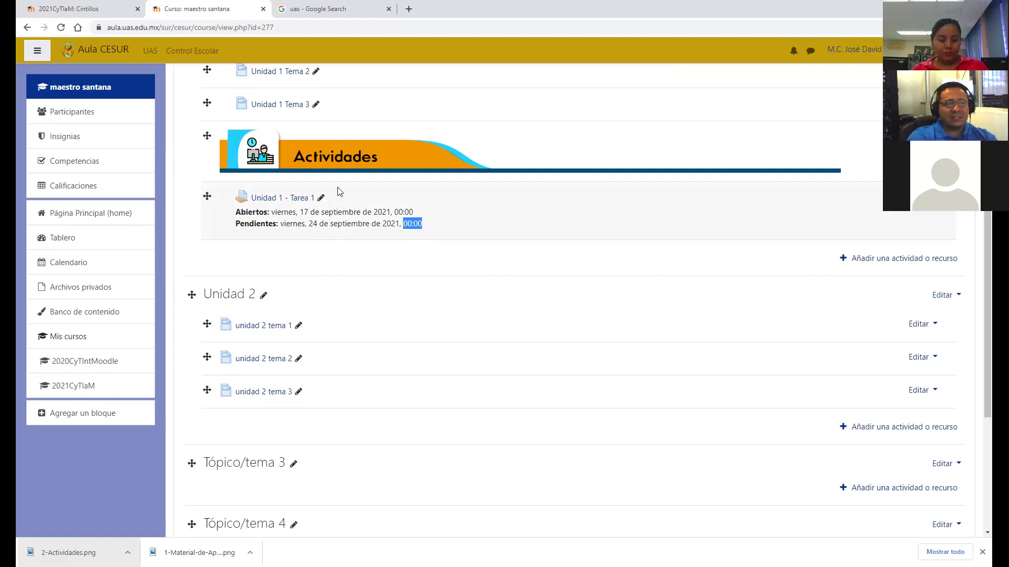
click(289, 204)
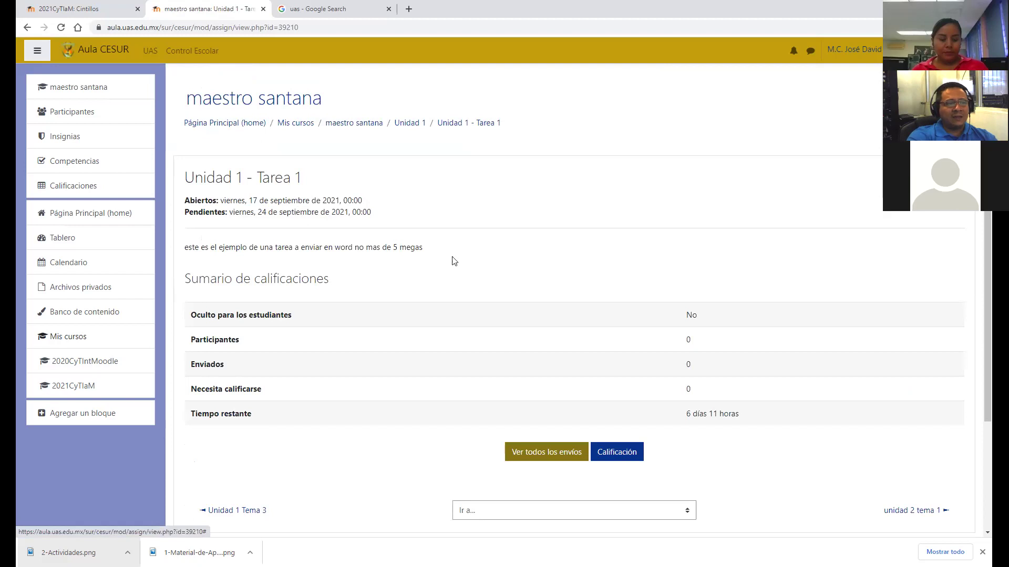
Step: Switch to the Estudiante role and open the Añadir envío form with its 5MB, .docx-only limits
click(236, 279)
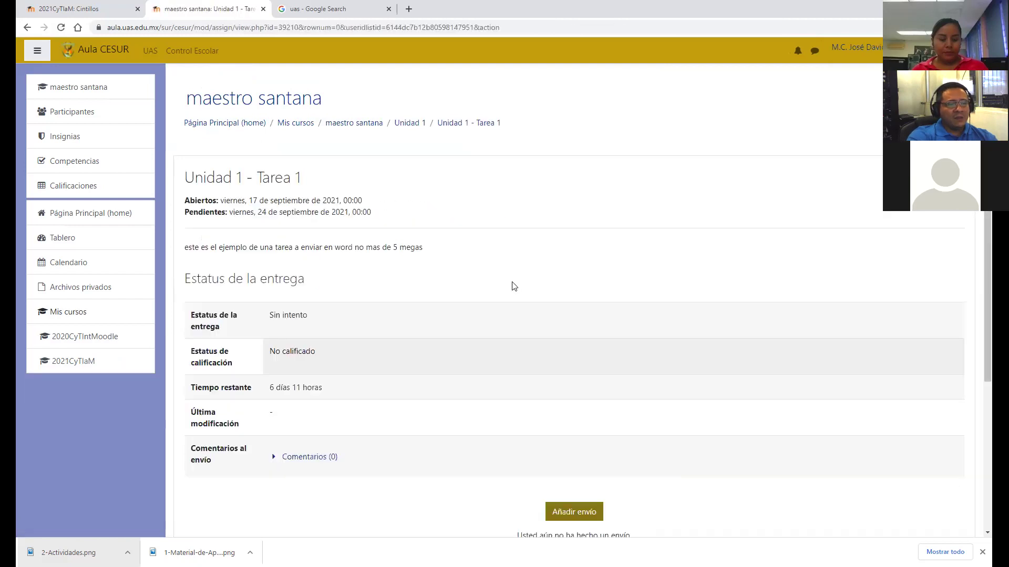
scroll(514, 287, down, 4)
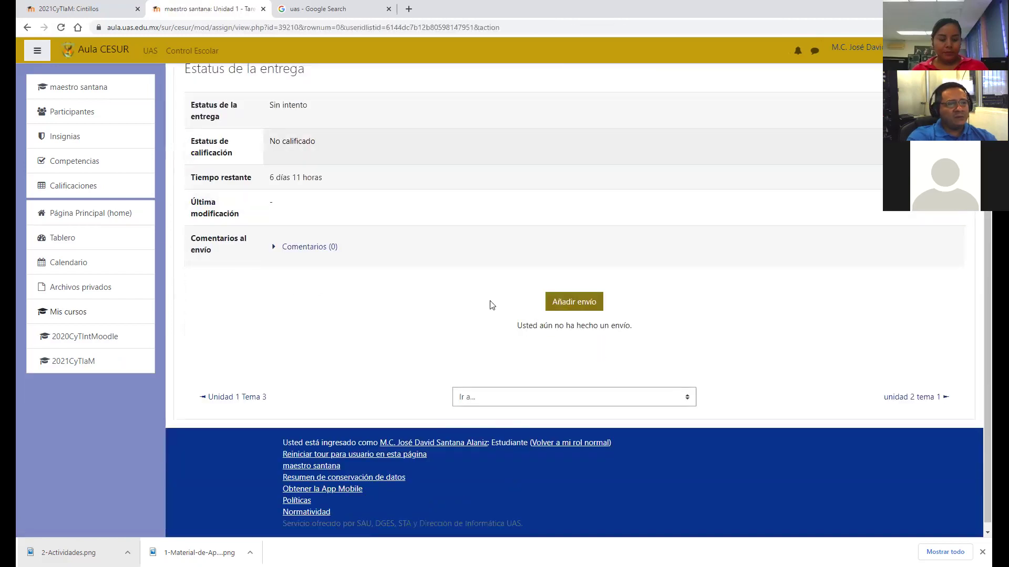
click(570, 302)
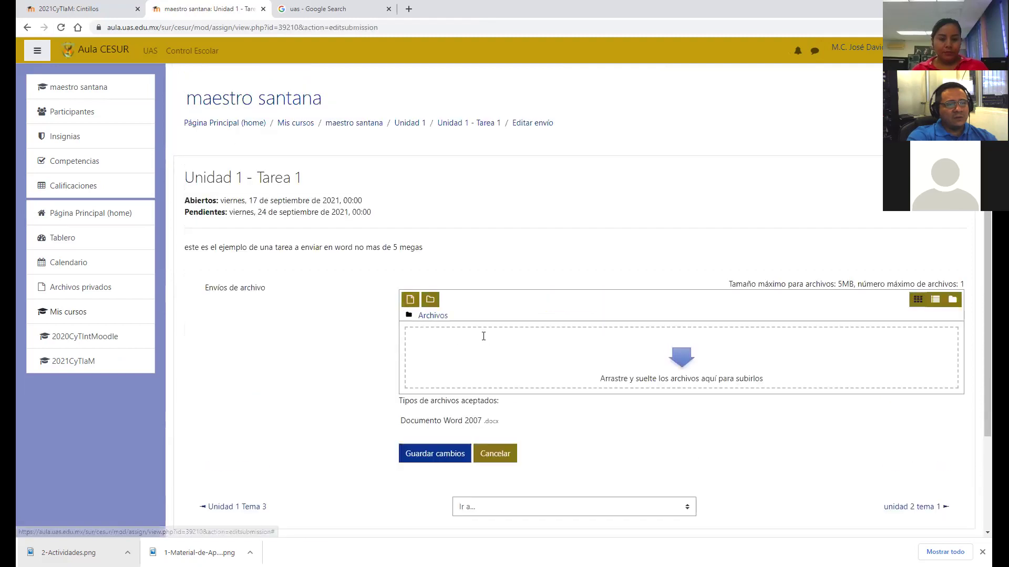
scroll(368, 263, down, 3)
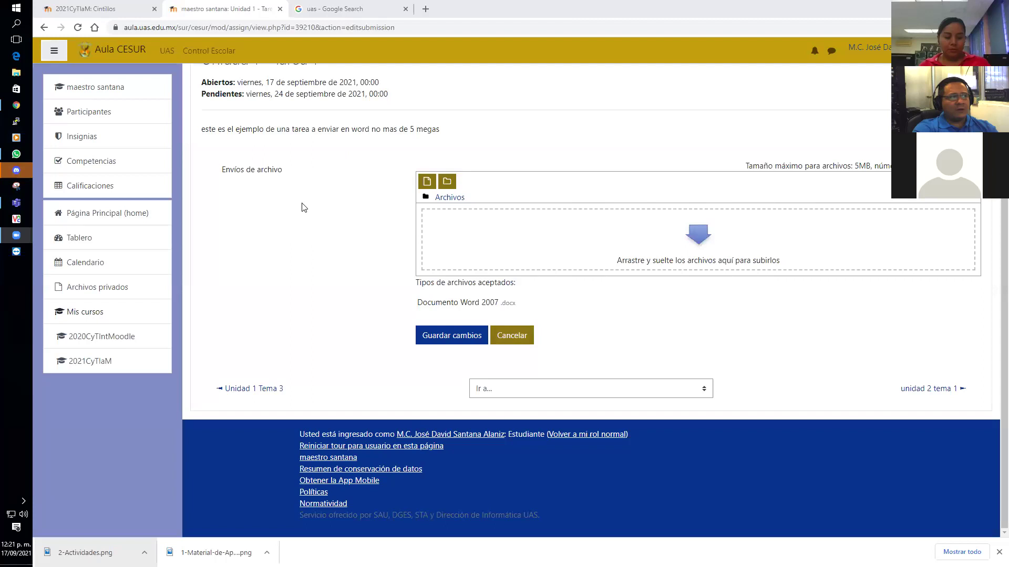
Step: Delete the rich-text file from the Escritorio folder in File Explorer
click(16, 75)
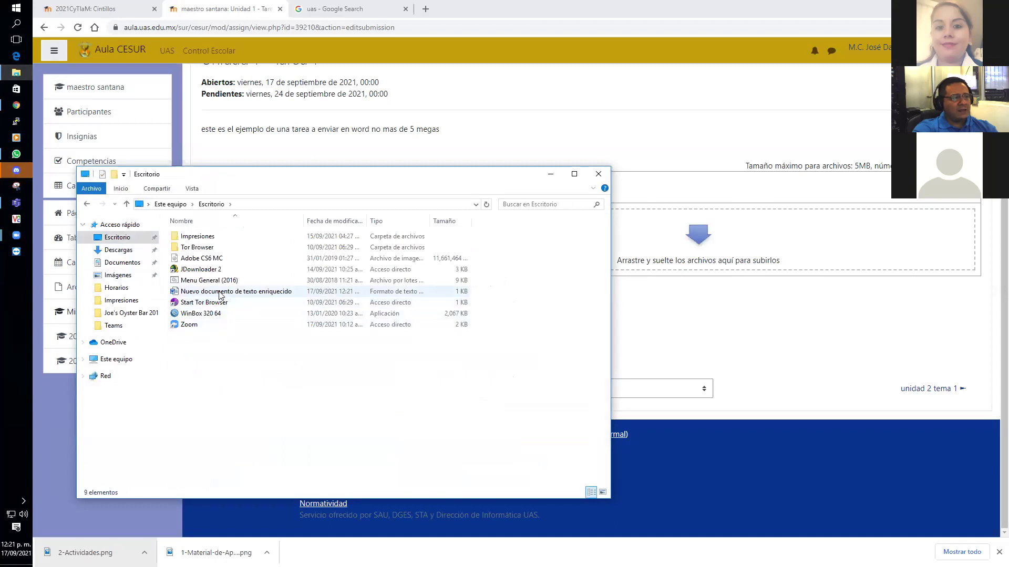
click(274, 292)
key(Delete)
key(Return)
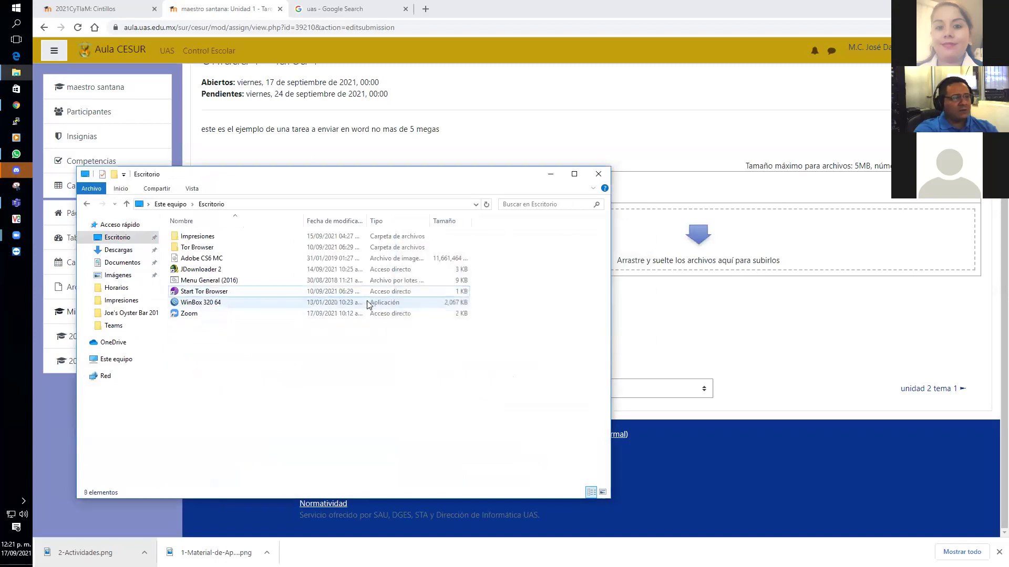
Step: Create a new Word document named 'Nuevo Documento de Microsoft Word' on the desktop
right_click(322, 391)
mouse_move(368, 502)
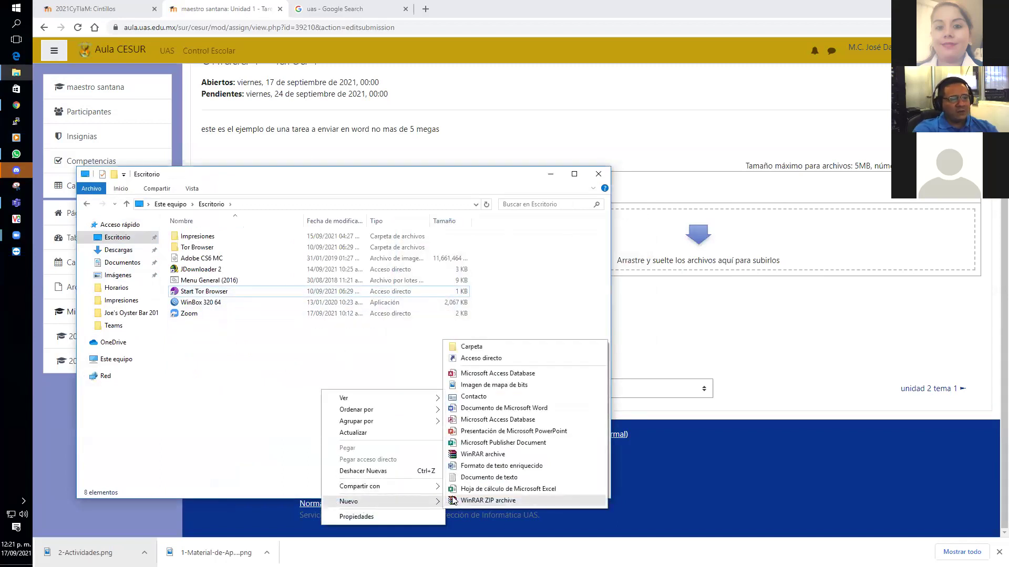
click(497, 408)
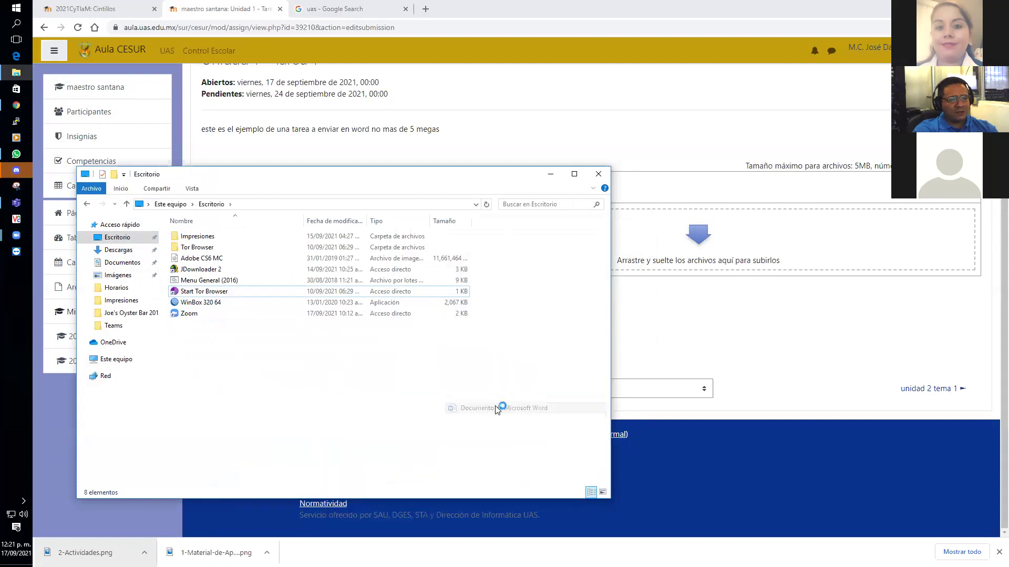
key(Return)
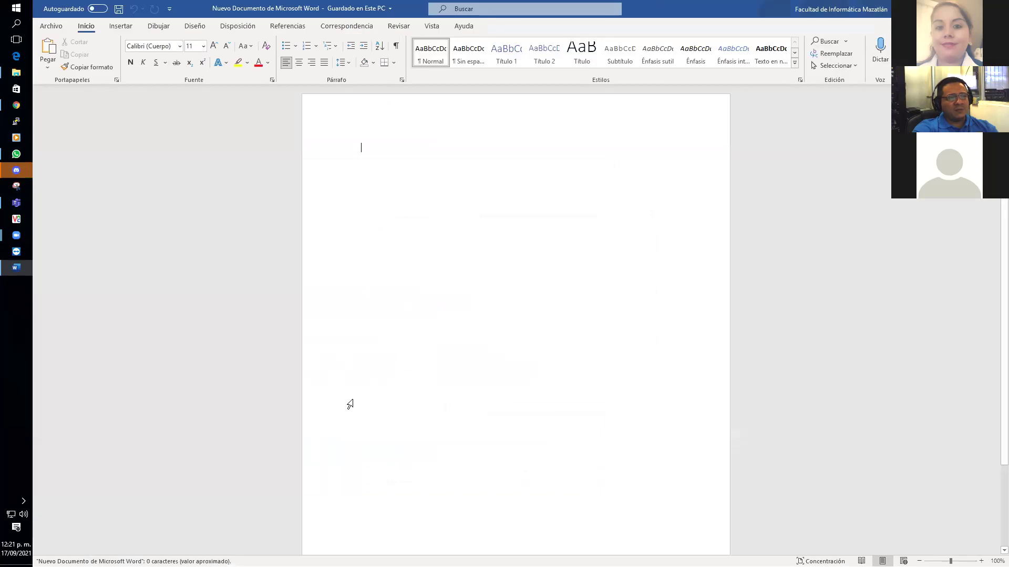
click(997, 8)
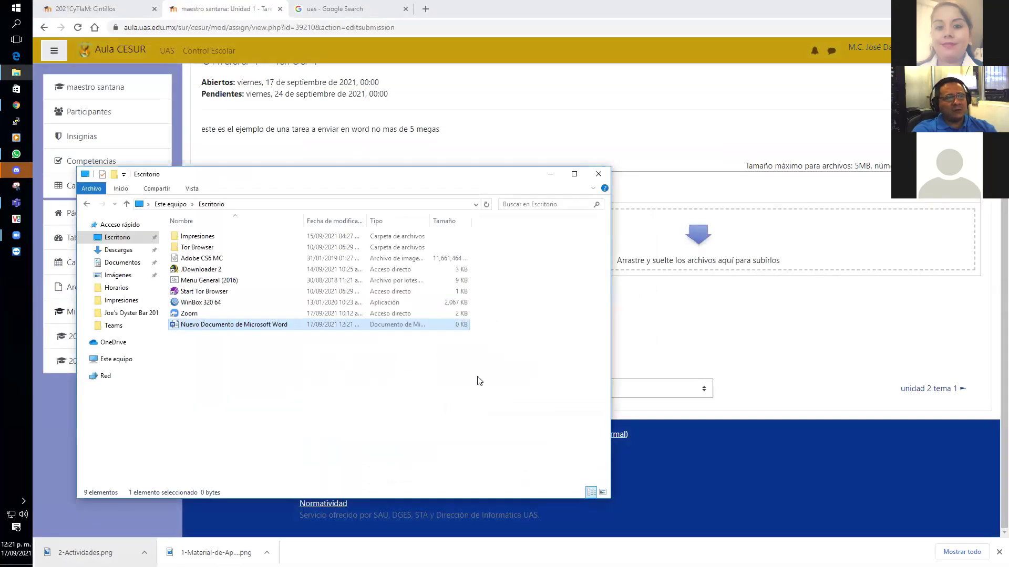
Step: Drag the empty document onto the Moodle drop zone and dismiss the empty-file error
drag(500, 180, 556, 261)
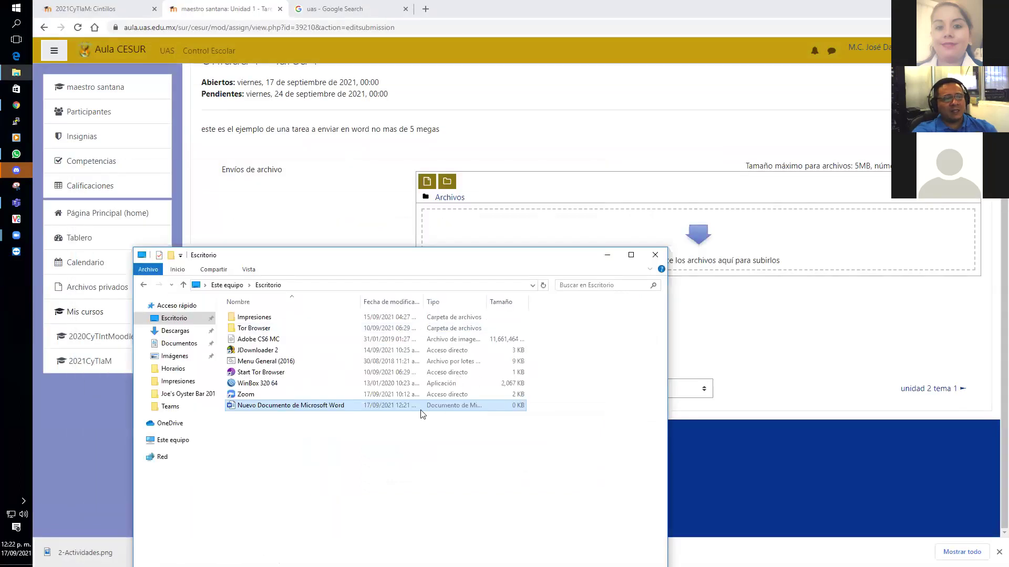
drag(310, 409, 800, 229)
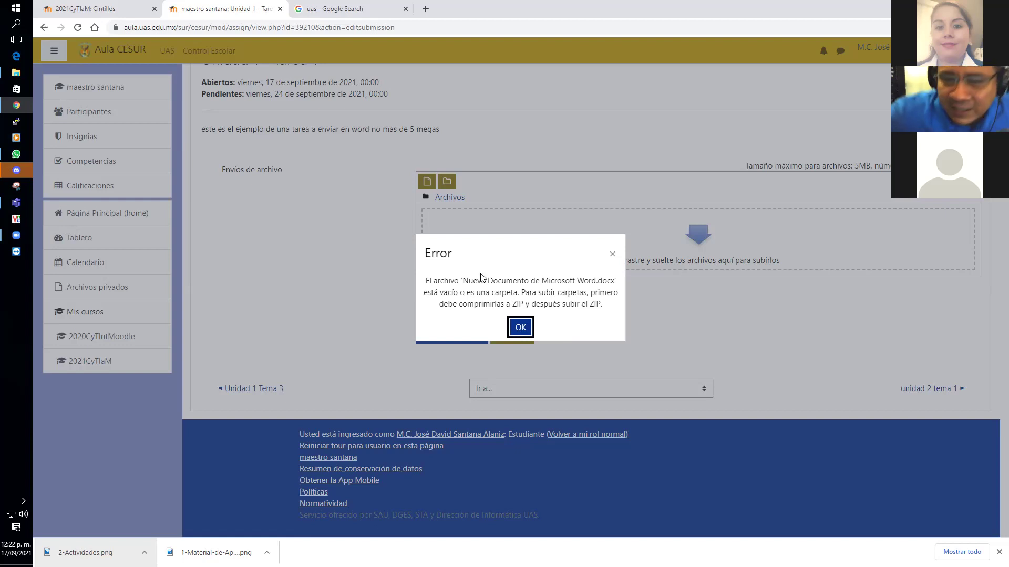
click(521, 329)
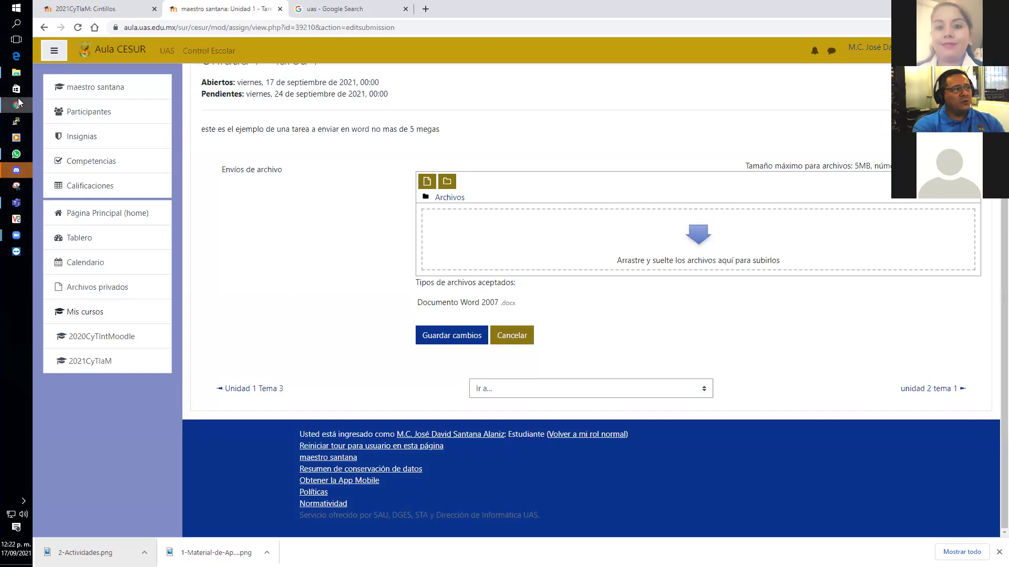
Step: Paste the screenshots into 'Nuevo Documento de Microsoft Word', save it and close Word
click(87, 78)
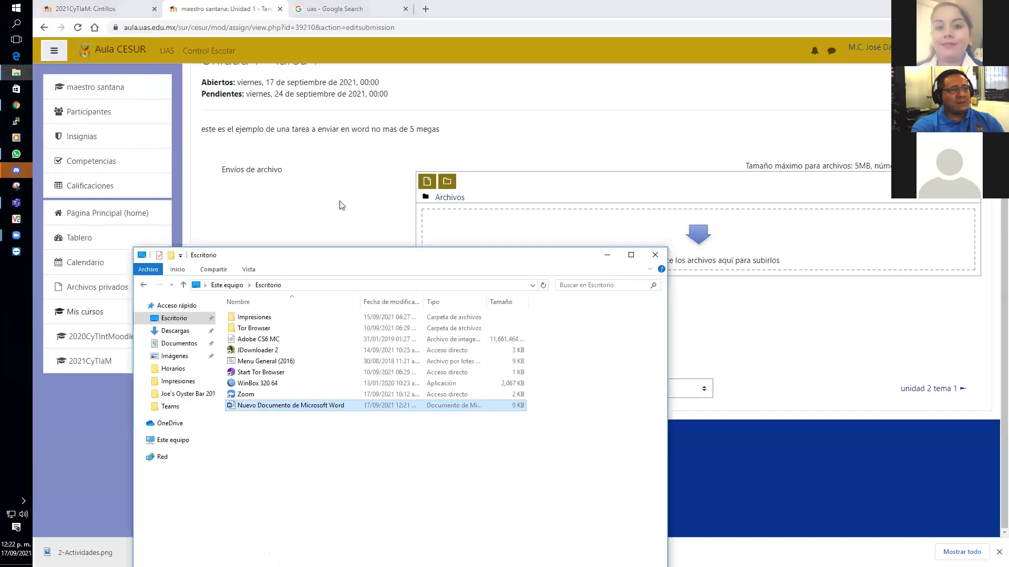
double_click(299, 405)
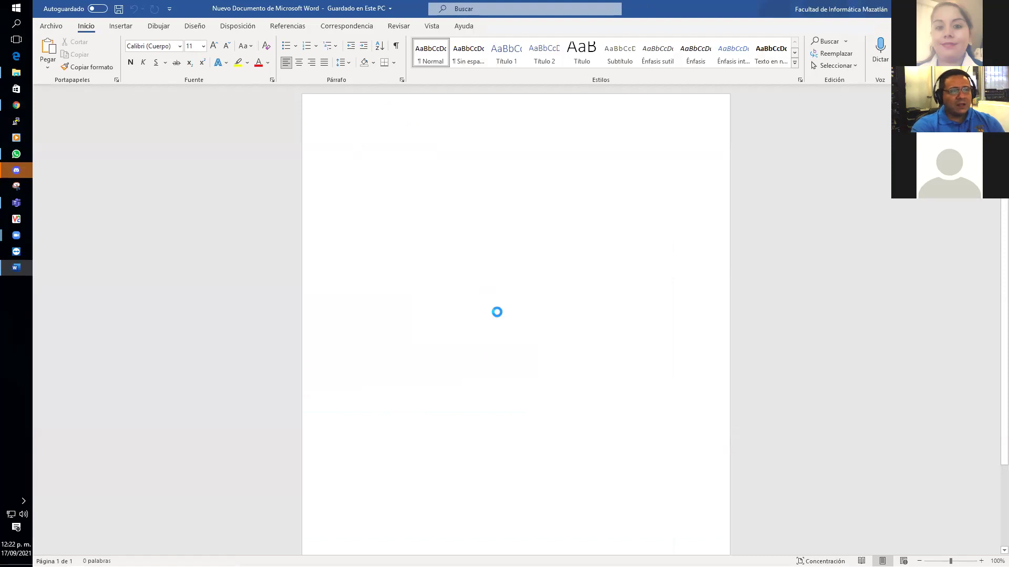
key(ctrl+v)
key(ctrl+v)
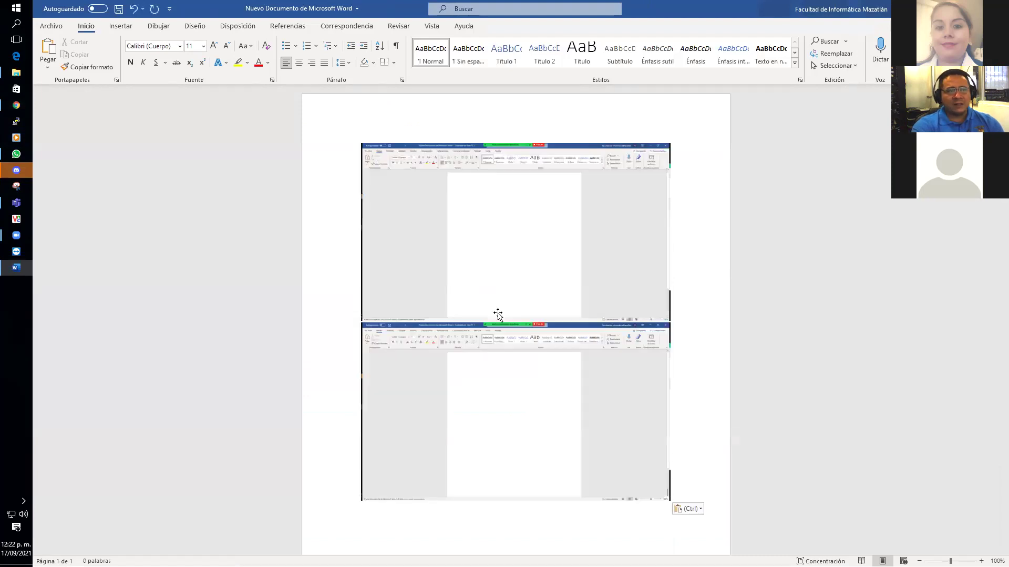
key(ctrl+v)
key(ctrl+v)
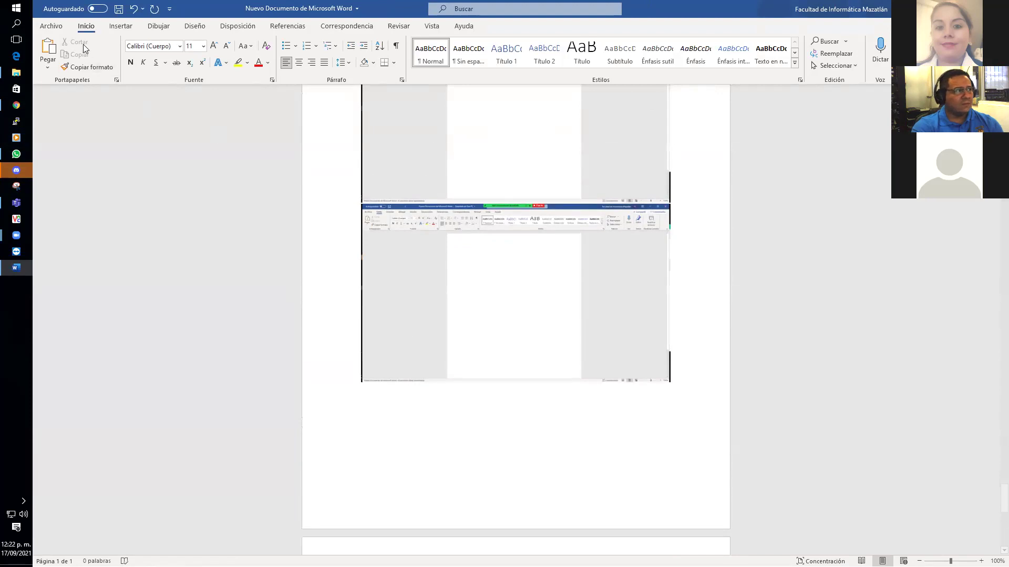
click(119, 8)
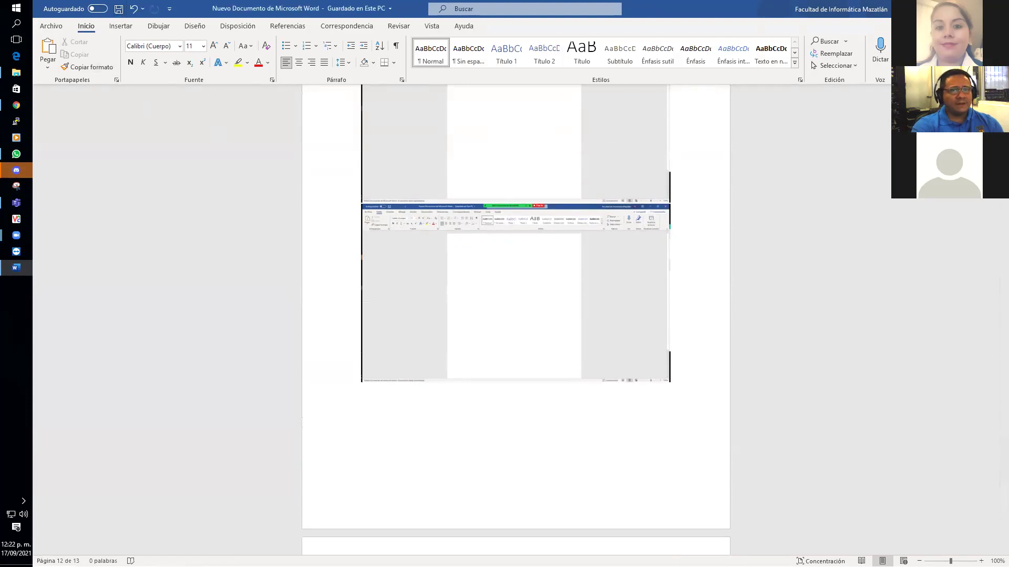
key(alt+F4)
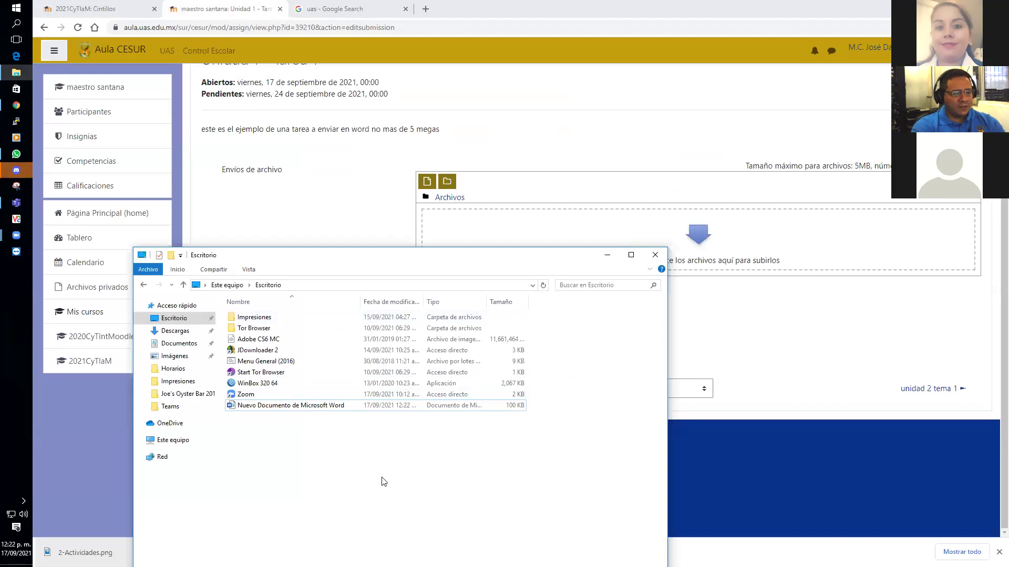
Step: Refine the Google image search from 'uas' to 'uas hd'
click(319, 374)
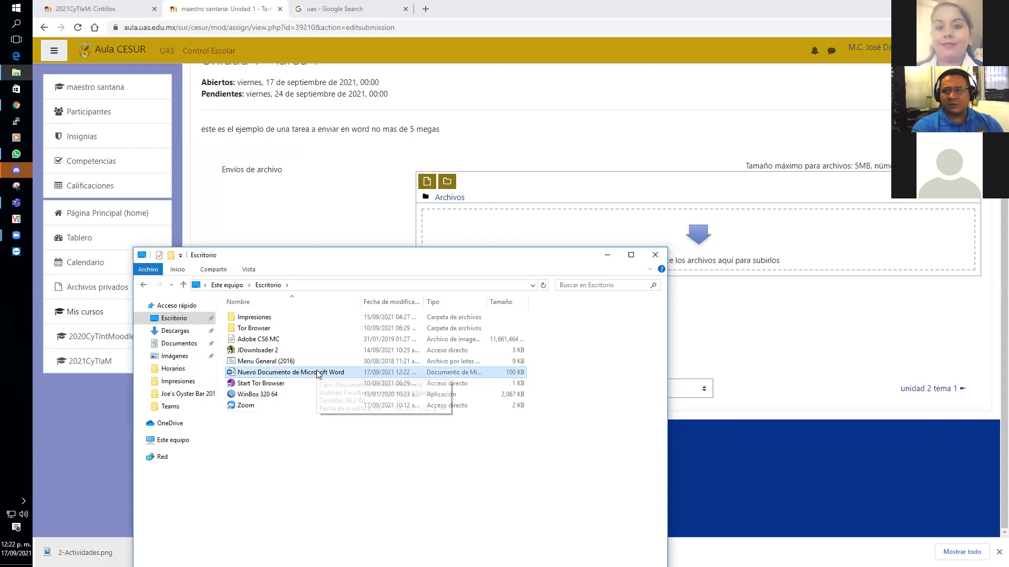
click(342, 9)
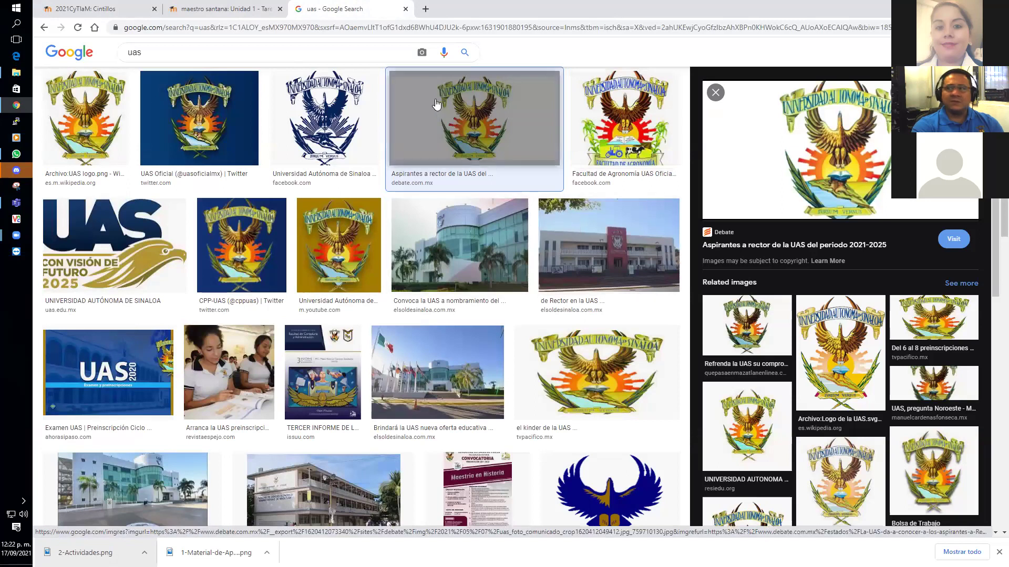
click(244, 52)
text(hd)
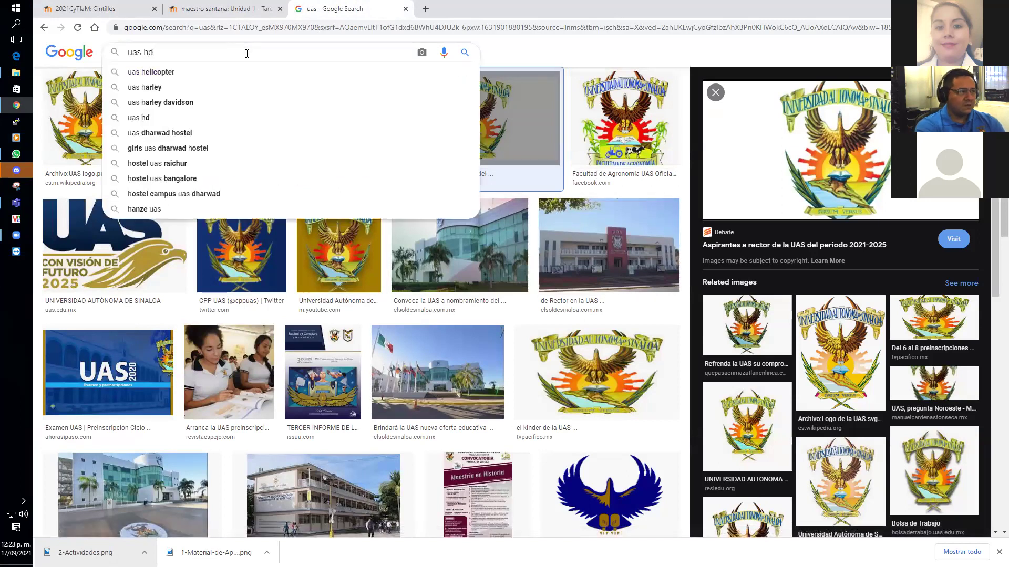
key(Return)
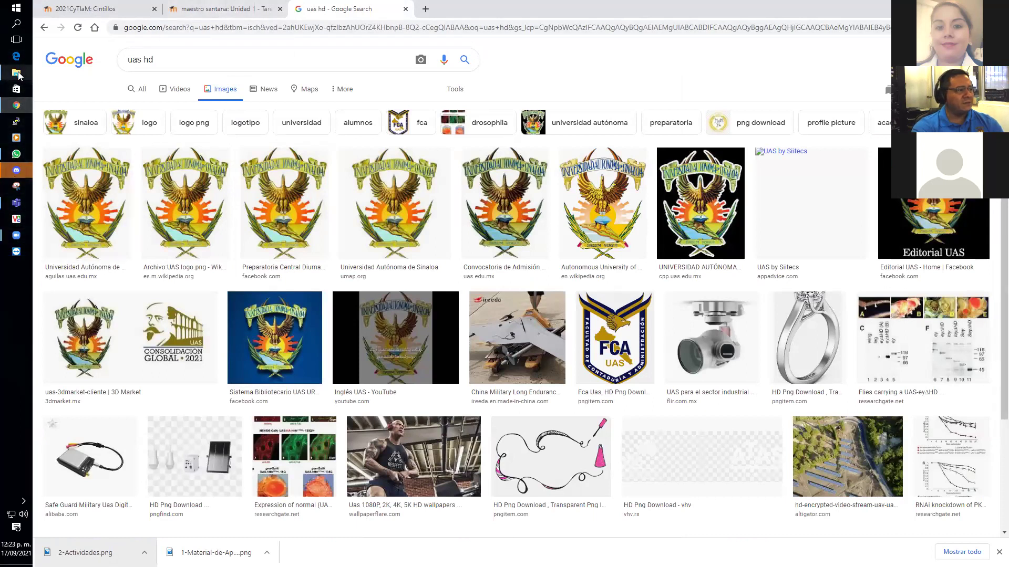
click(16, 72)
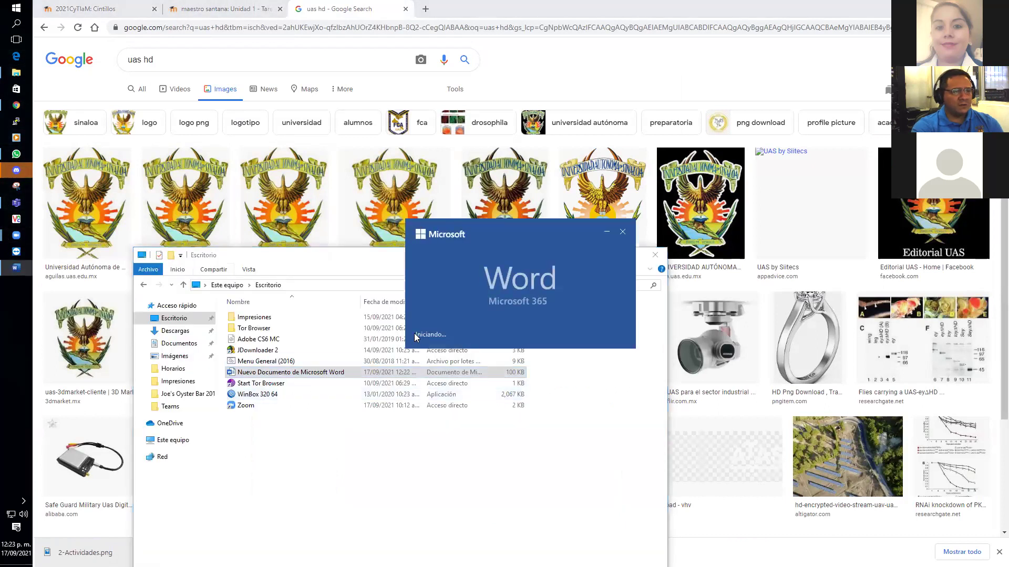
Step: Scroll through the 32-page screenshot document, then leave Word
scroll(596, 405, down, 10)
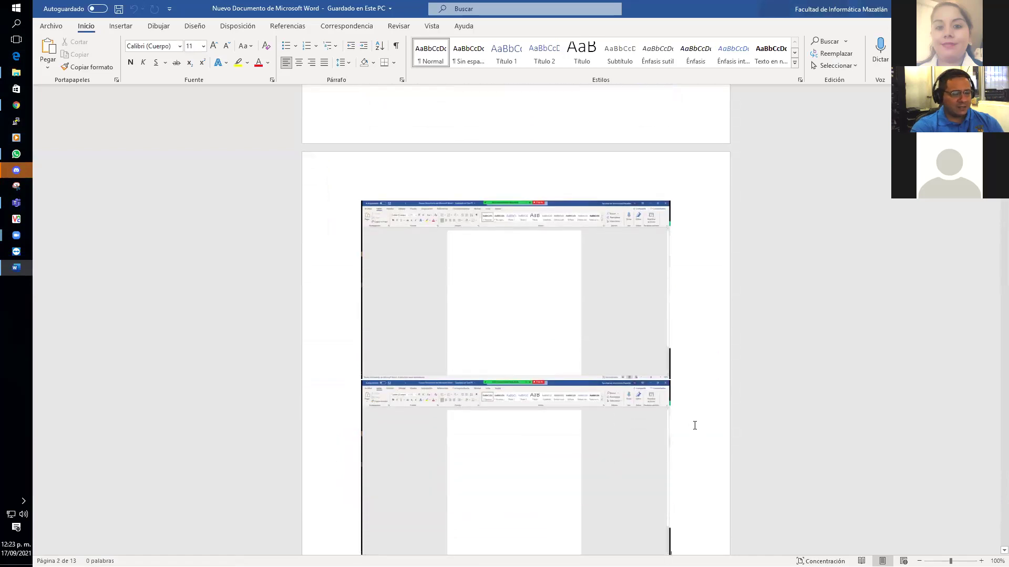
scroll(693, 425, down, 8)
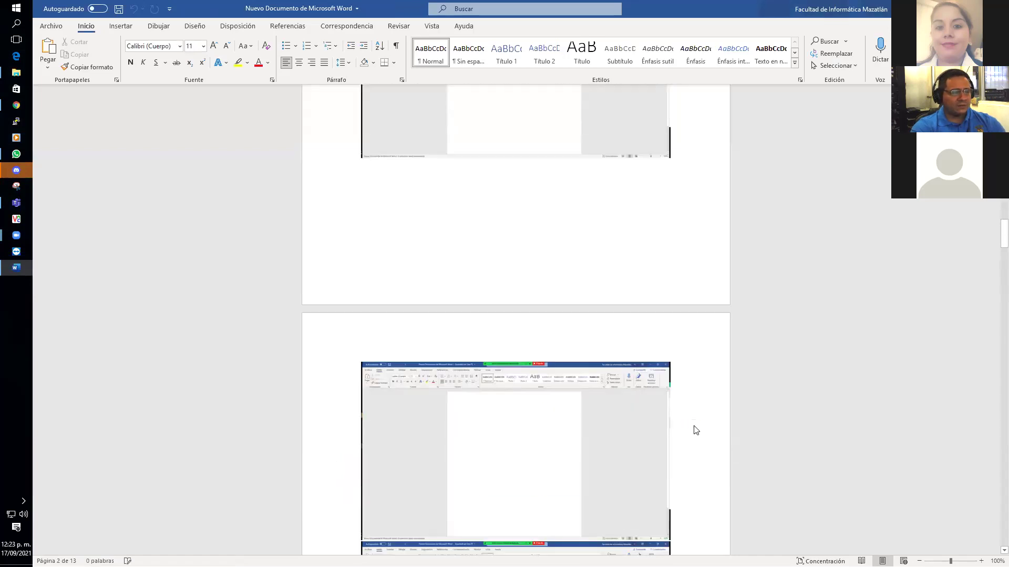
scroll(693, 425, down, 5)
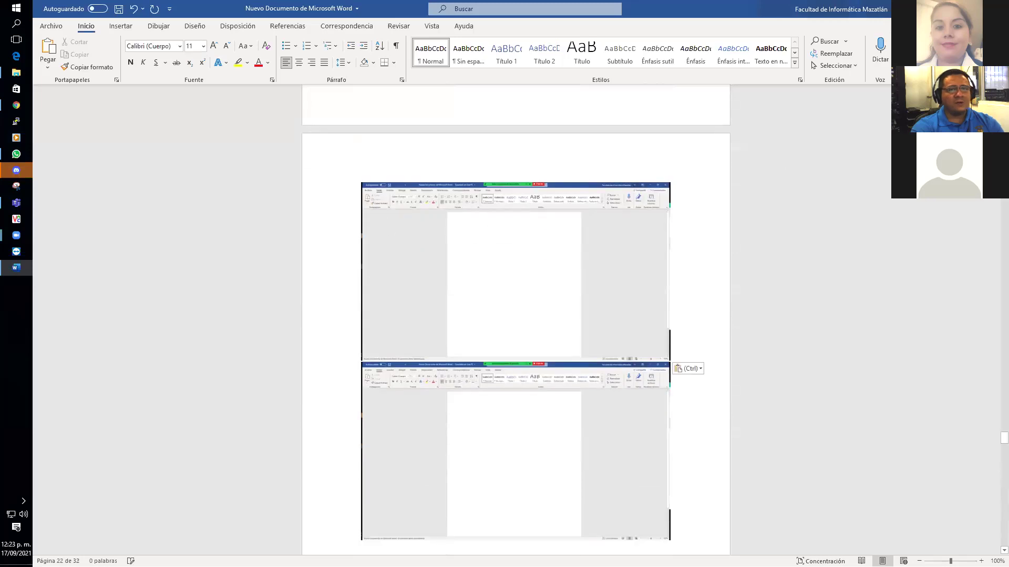
key(alt+Tab)
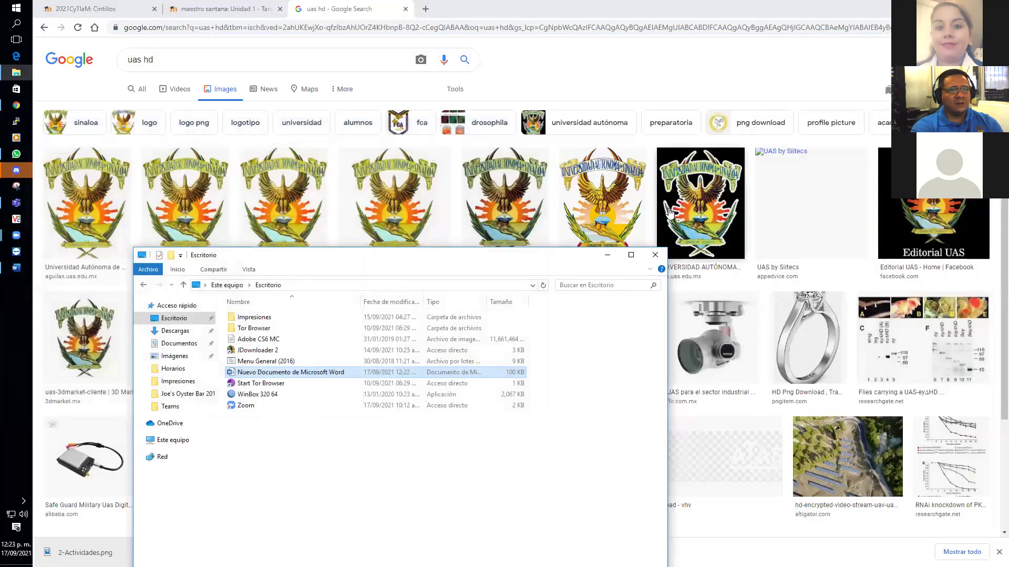
Step: Search Google Images for 'wallpaper hd' and preview the first water-fountain image
triple_click(184, 60)
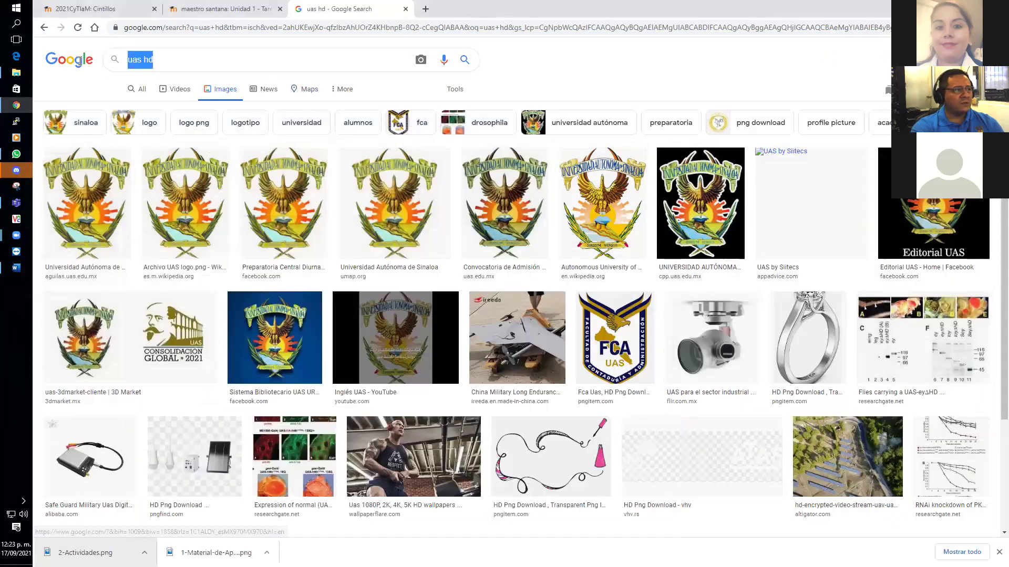
text(wallpaper)
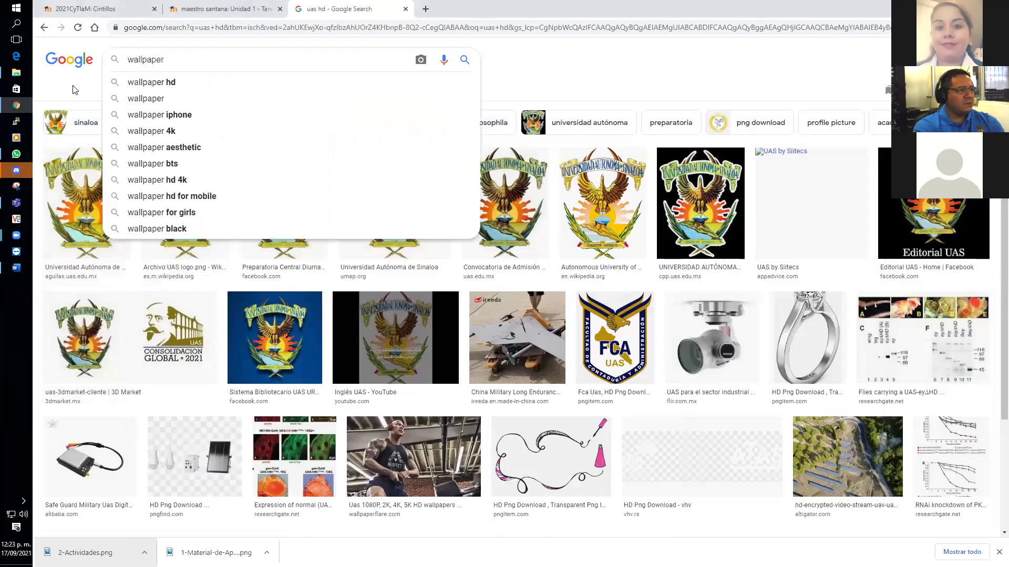
key(Down)
key(Return)
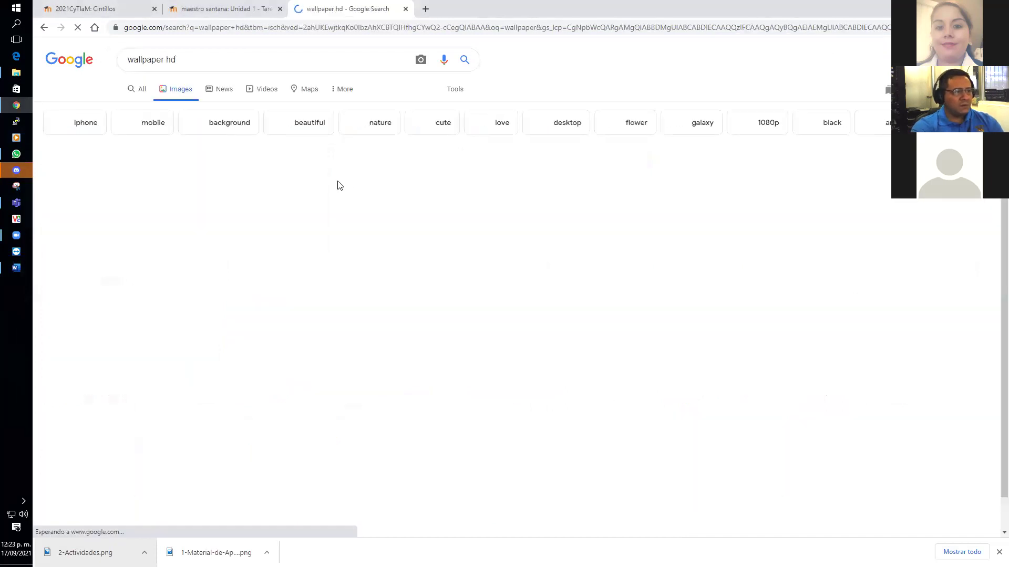
click(110, 184)
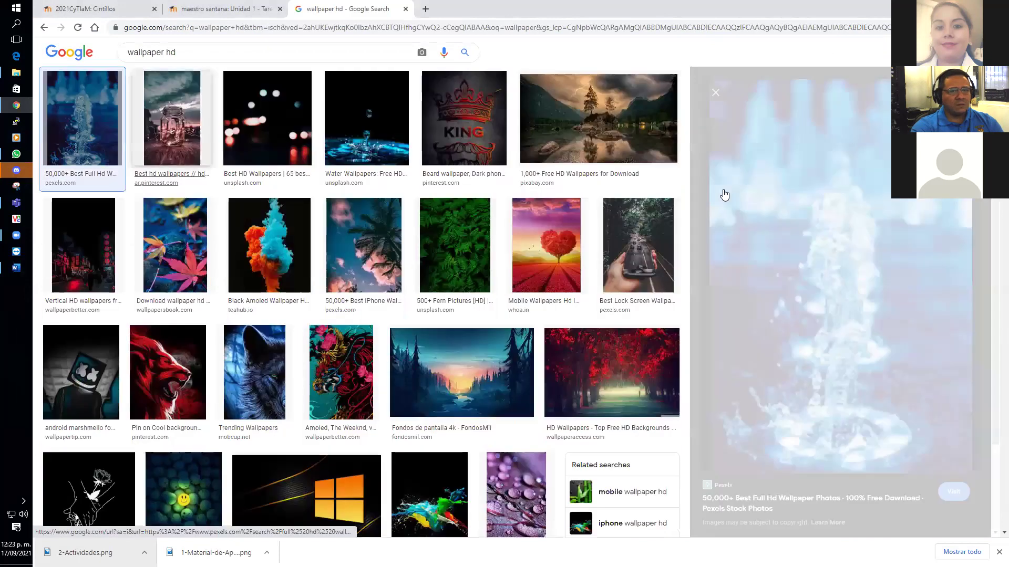
Step: Open the fountain photo's source page in full view and copy its image address
click(822, 181)
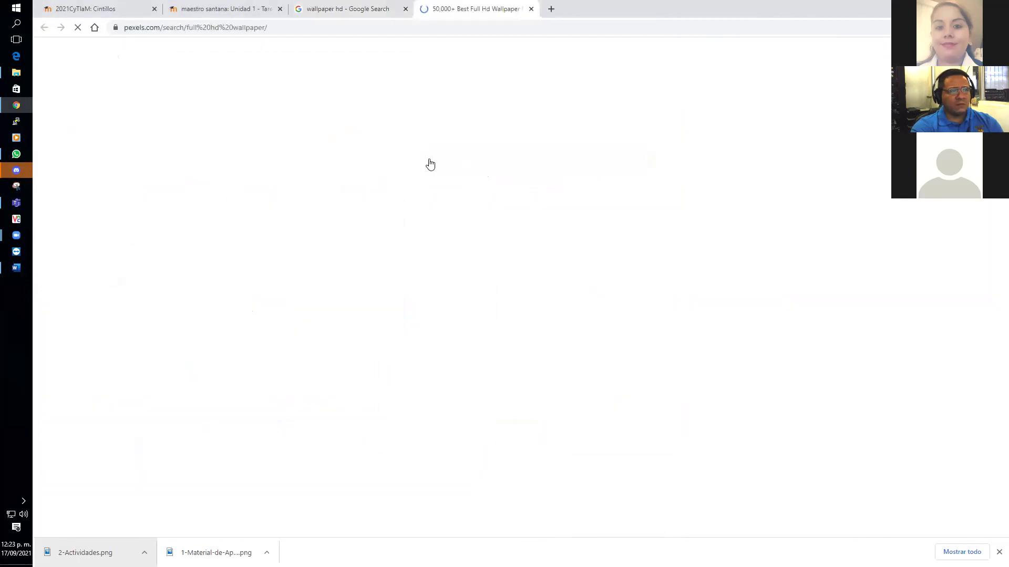
click(488, 267)
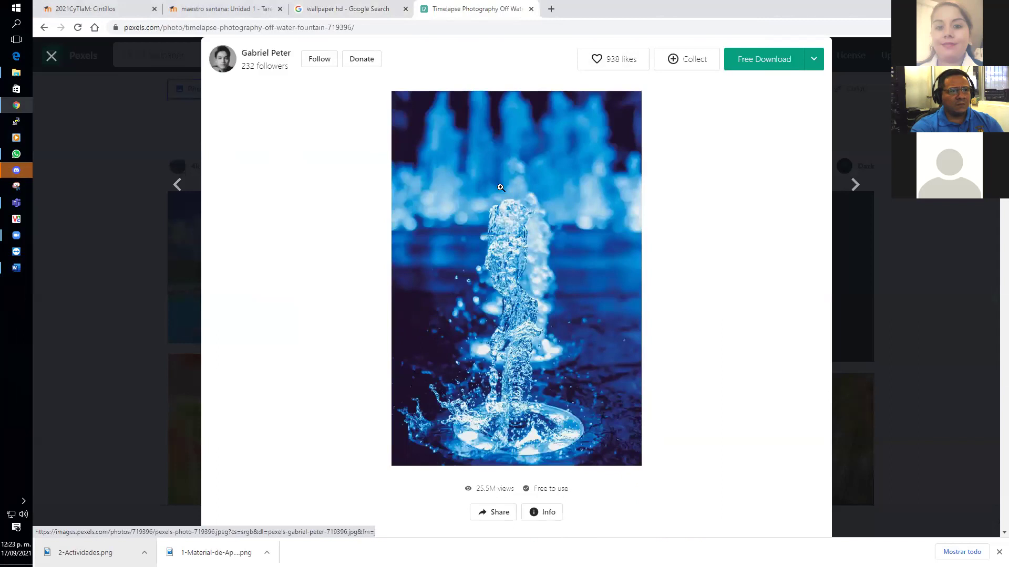
right_click(500, 187)
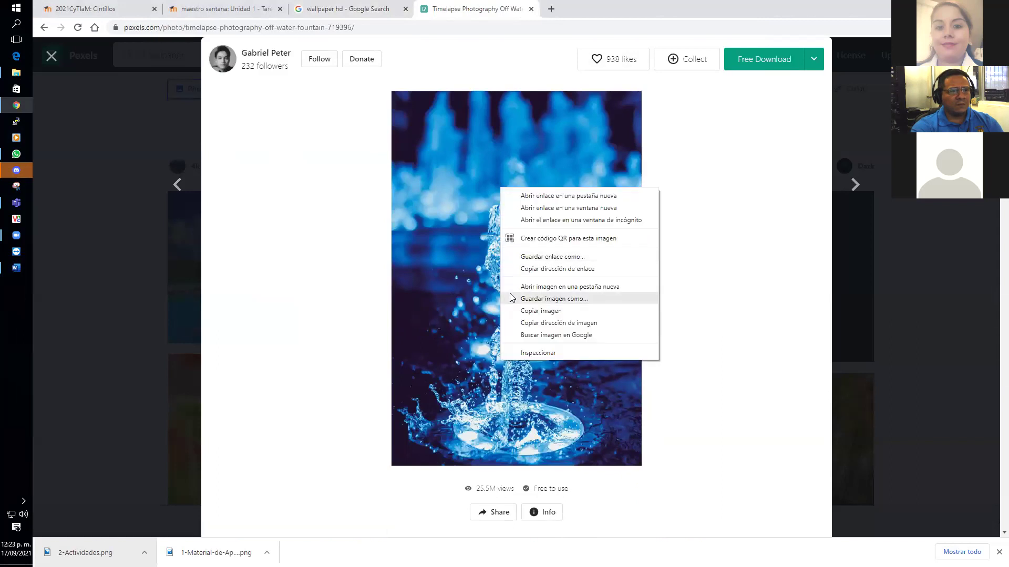
click(515, 323)
Step: Load the full-size fountain photo from its address and copy the image
click(347, 27)
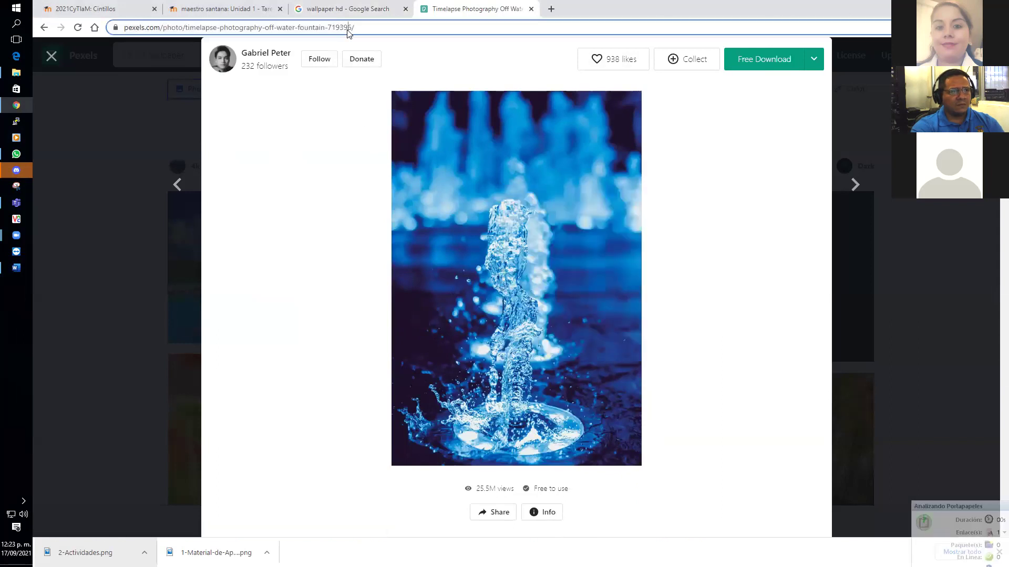
text(https://images.pexels.com/photos/719396/pexels-photo-719396.jpeg?auto=compress&cs=tinysrgb&dpr=3&h=750&w=1260)
key(Return)
right_click(515, 166)
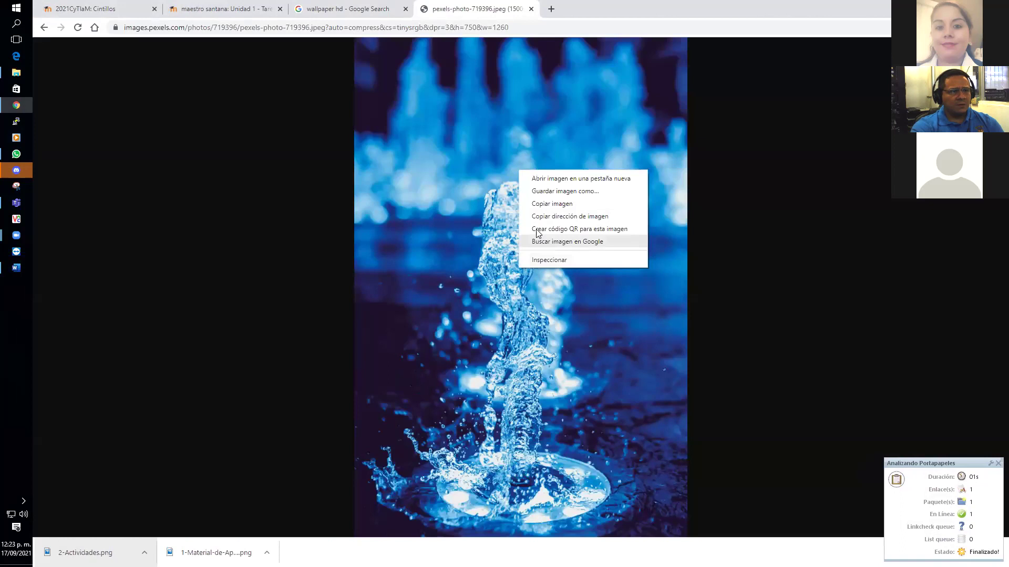
click(546, 207)
click(16, 267)
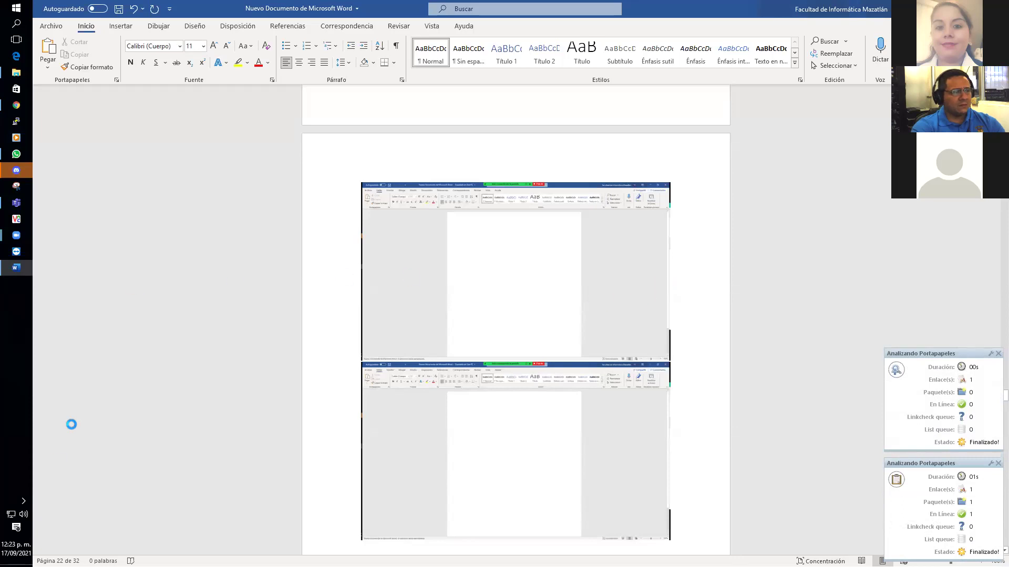
Step: Save the Word document with the fountain photo added, now 51 pages long
click(23, 503)
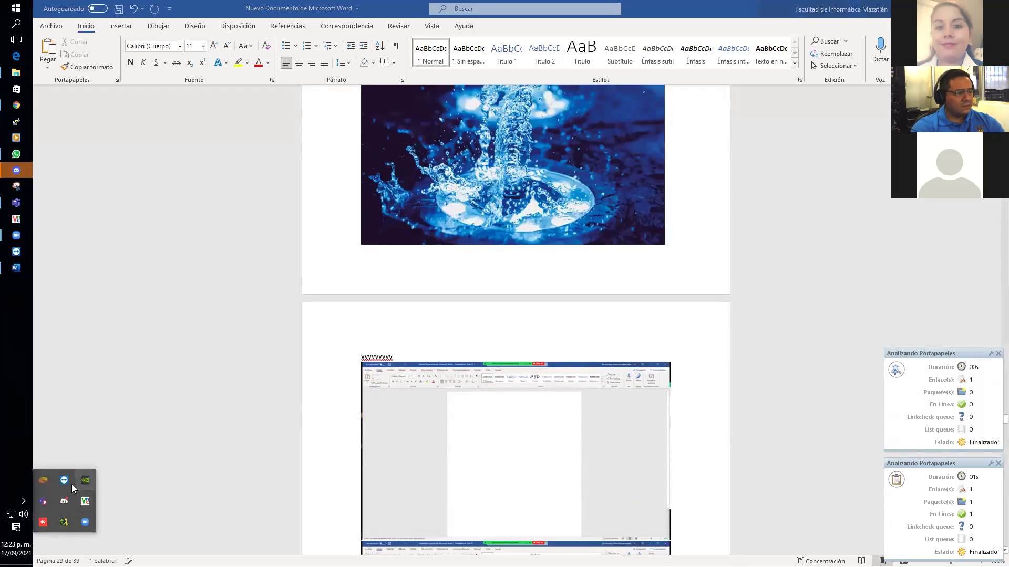
right_click(82, 521)
click(77, 515)
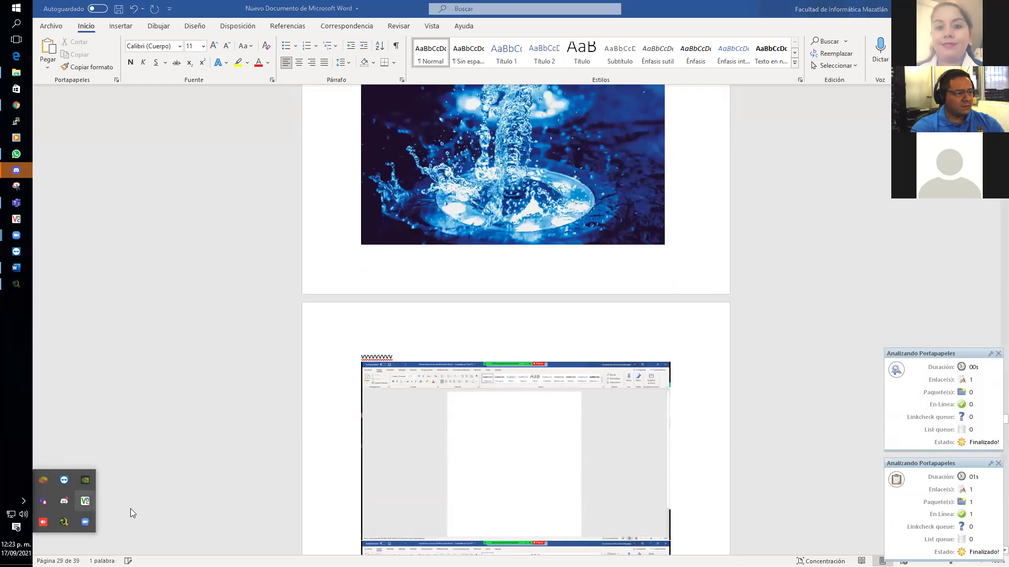
click(791, 301)
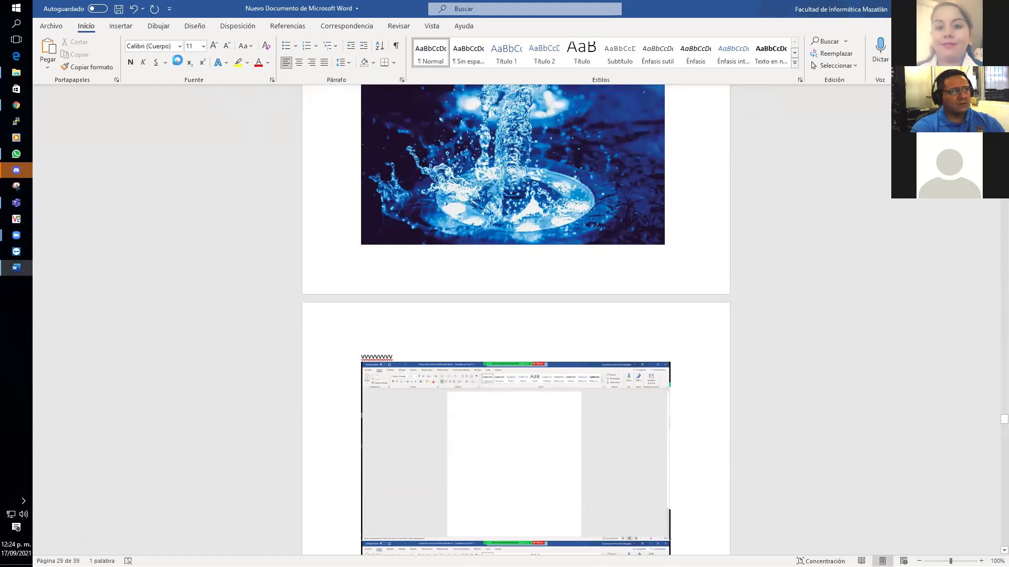
click(118, 9)
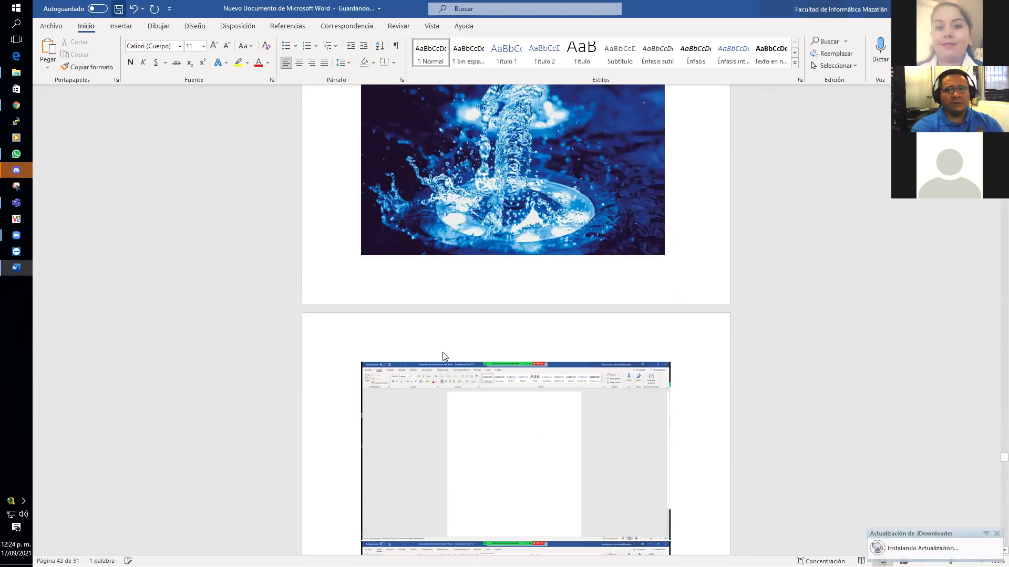
key(alt+Tab)
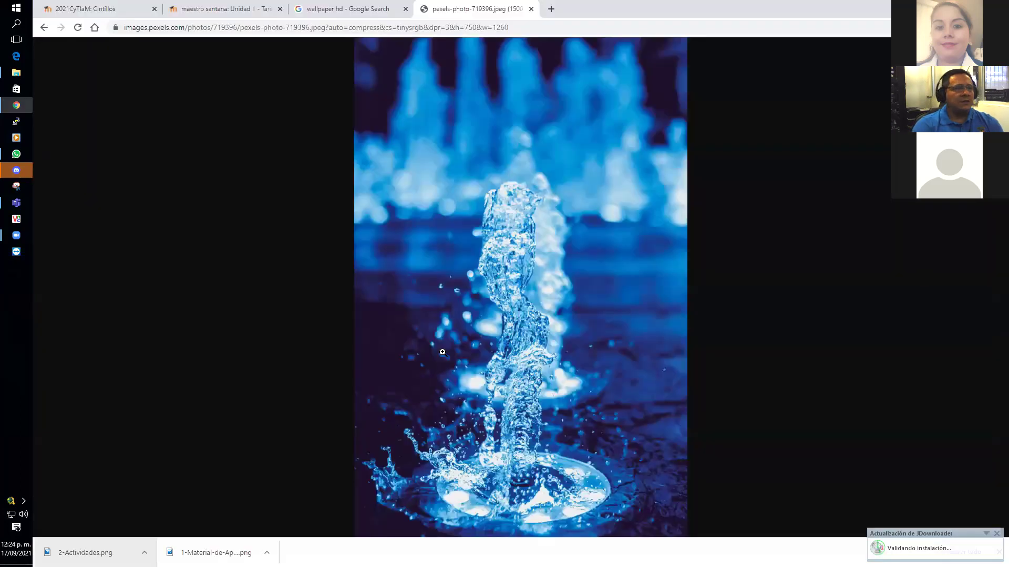
Step: Drag 'Nuevo Documento de Microsoft Word.docx' into Envíos de archivo and save the submission
click(17, 74)
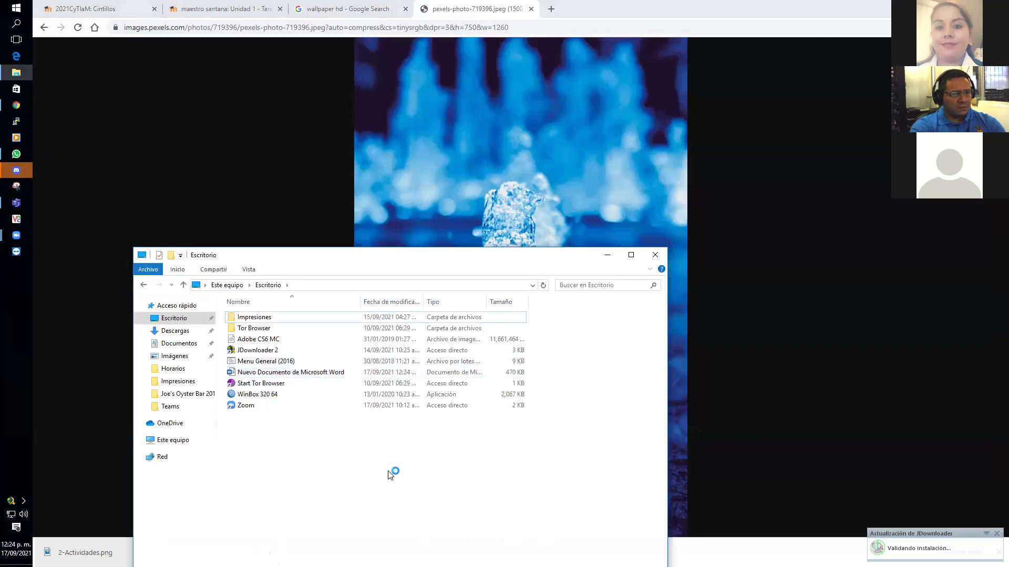
click(362, 373)
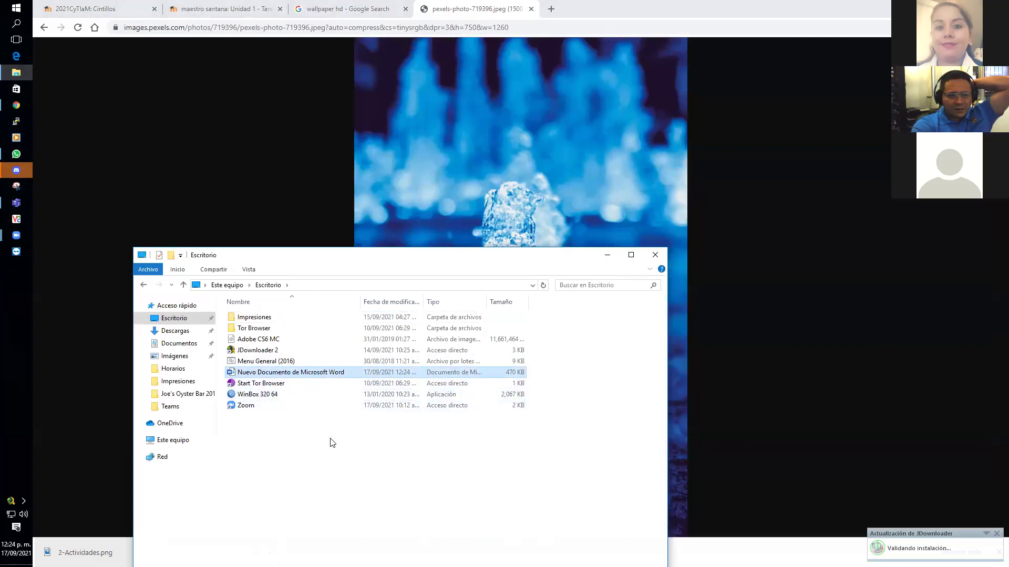
key(Return)
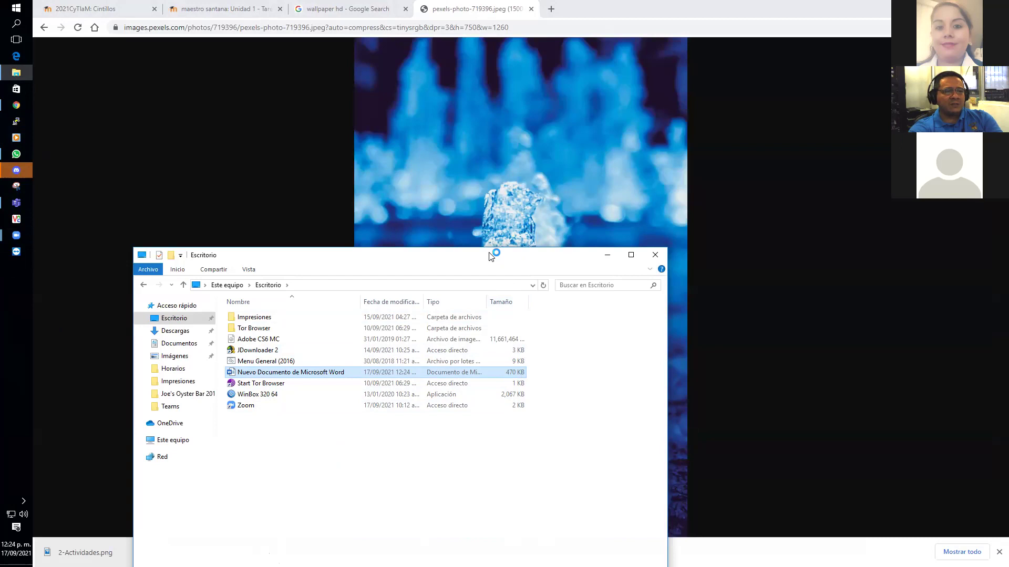
drag(487, 261, 559, 104)
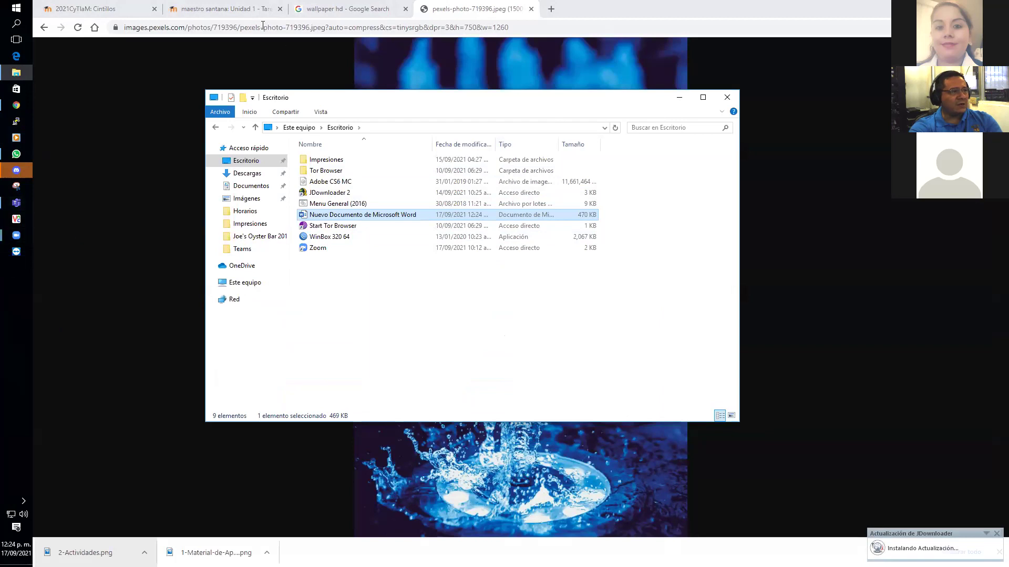
click(222, 9)
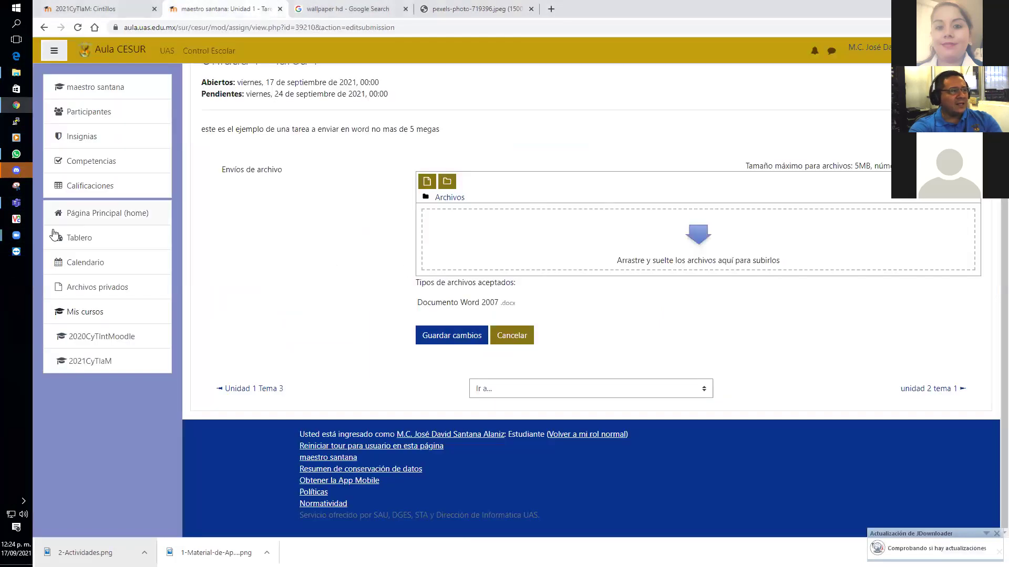
click(16, 72)
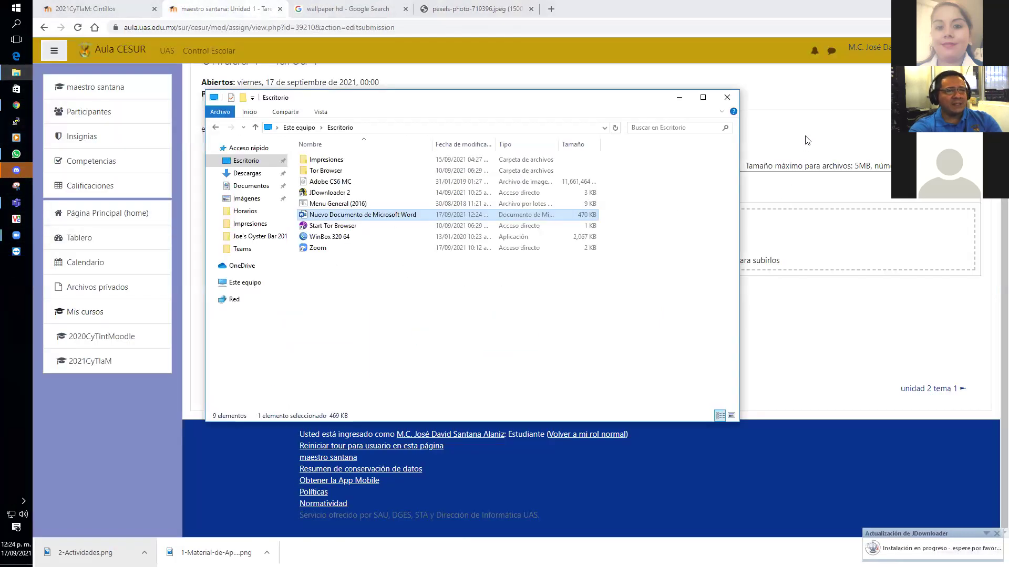
drag(336, 216, 799, 239)
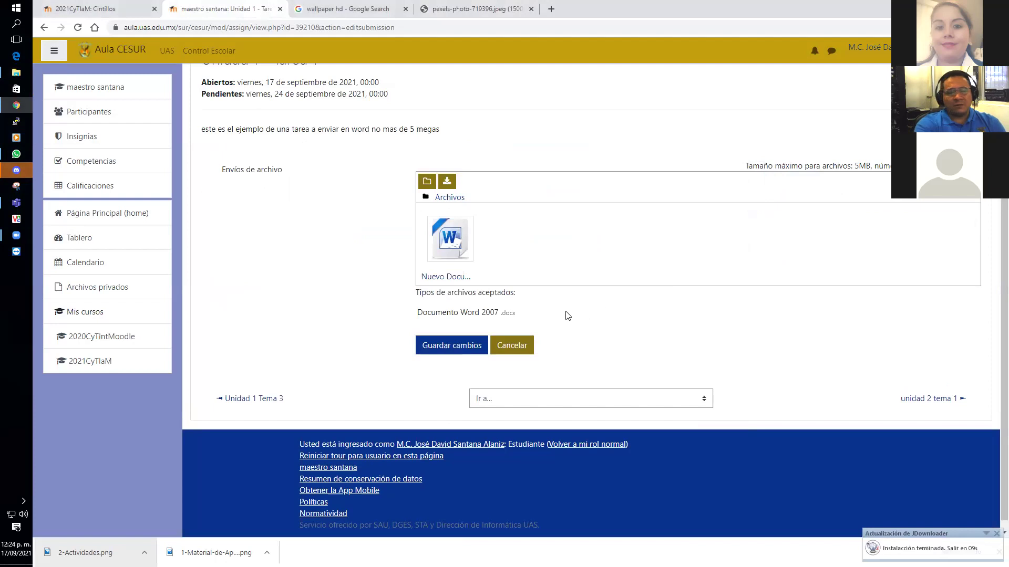
click(453, 346)
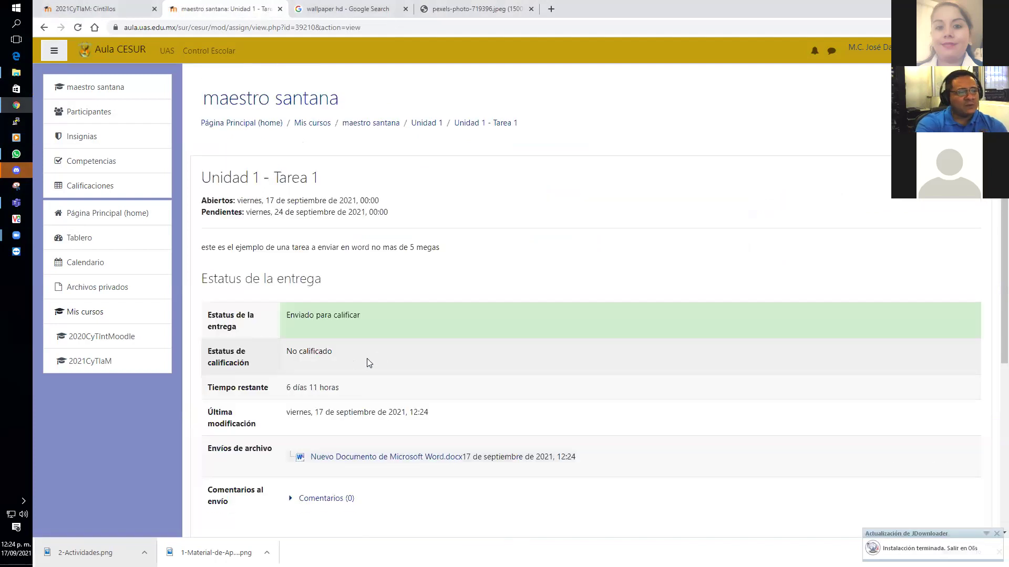
Step: Switch back to the normal teacher role and open the assignment's action options
scroll(389, 361, down, 5)
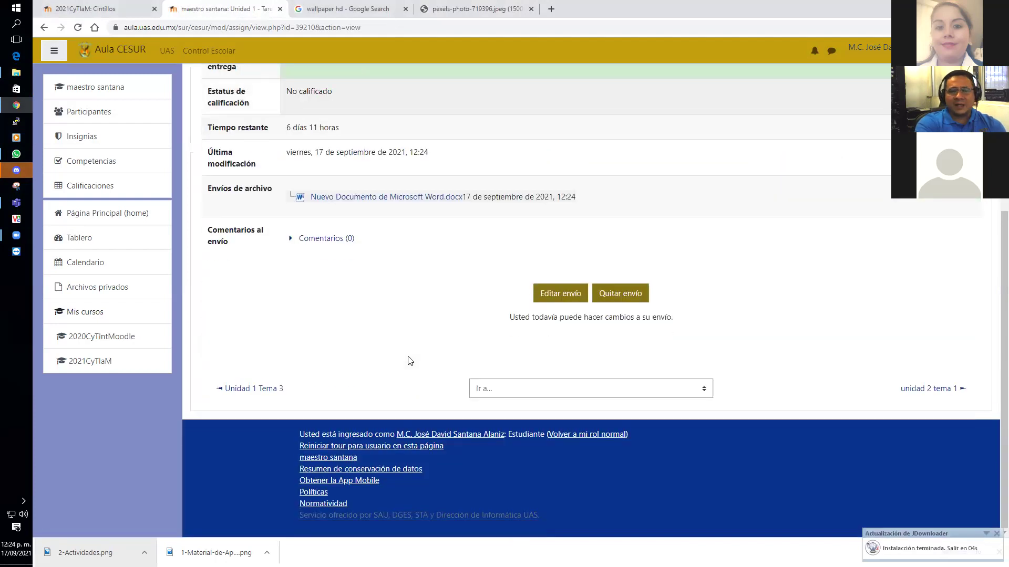
scroll(410, 361, up, 5)
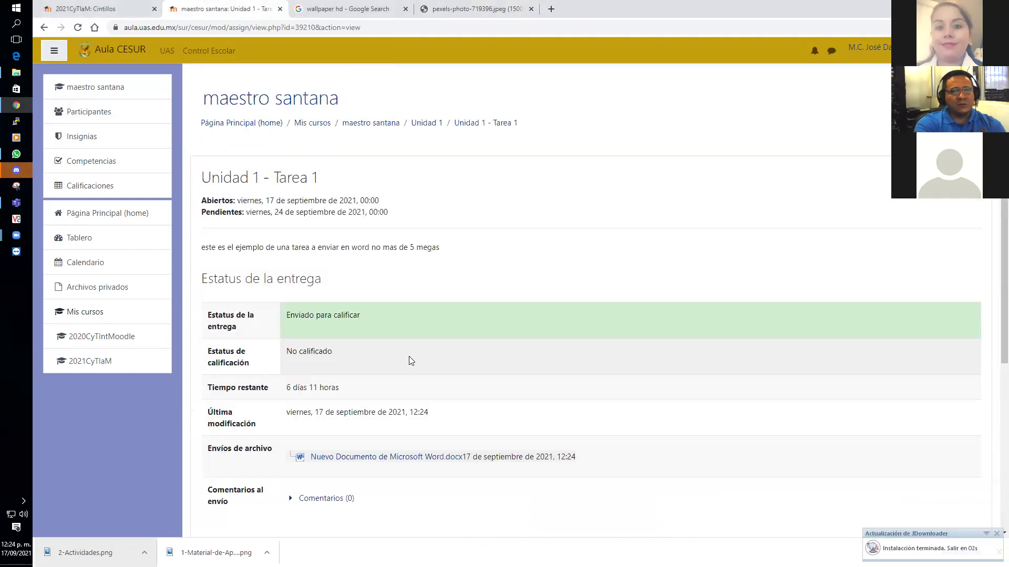
click(869, 47)
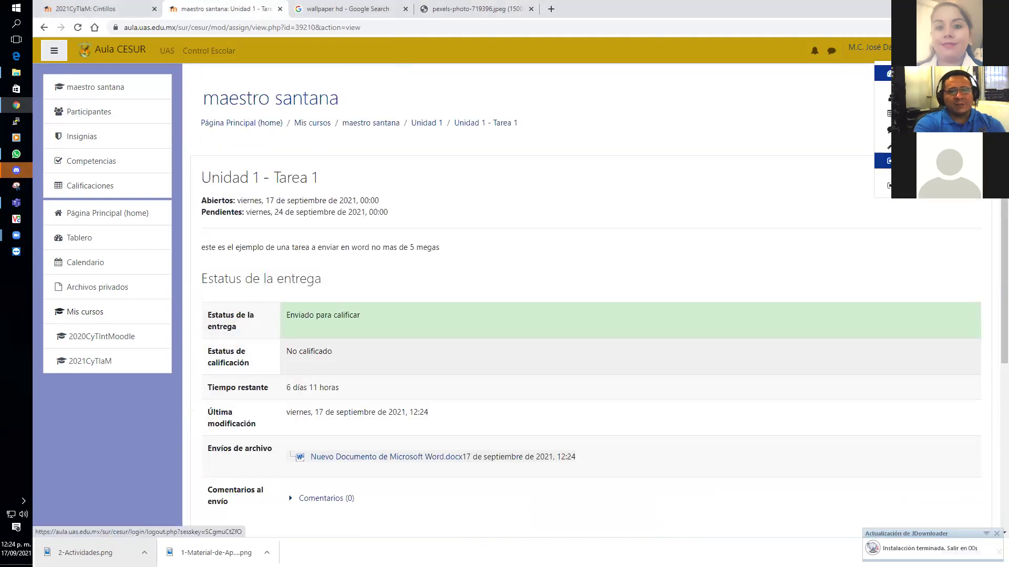
click(893, 186)
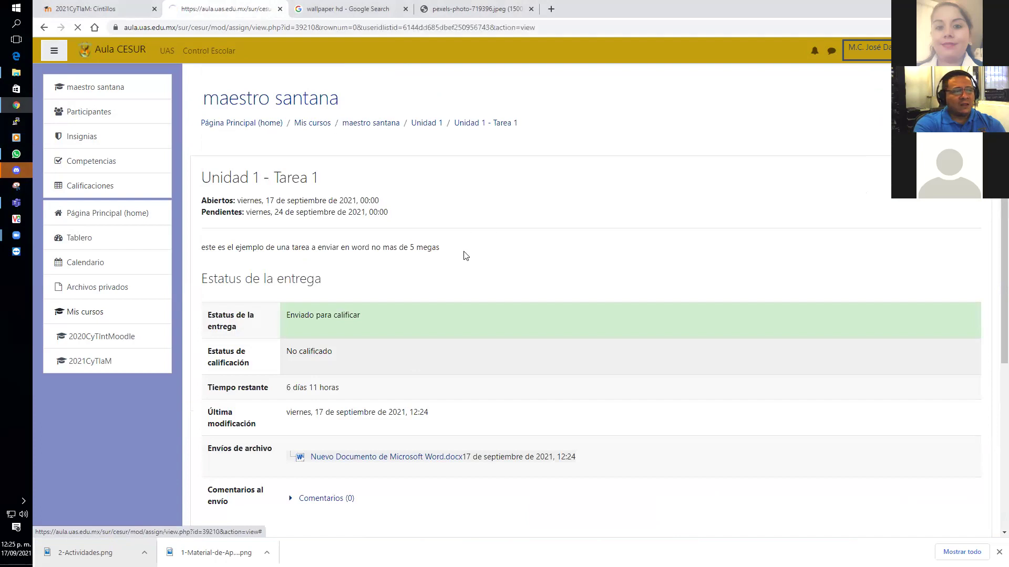
scroll(529, 291, down, 2)
scroll(918, 223, up, 2)
click(969, 178)
Step: Open Unidad 1 - Tarea 1's settings and confirm its 5MB maximum submission size
click(872, 196)
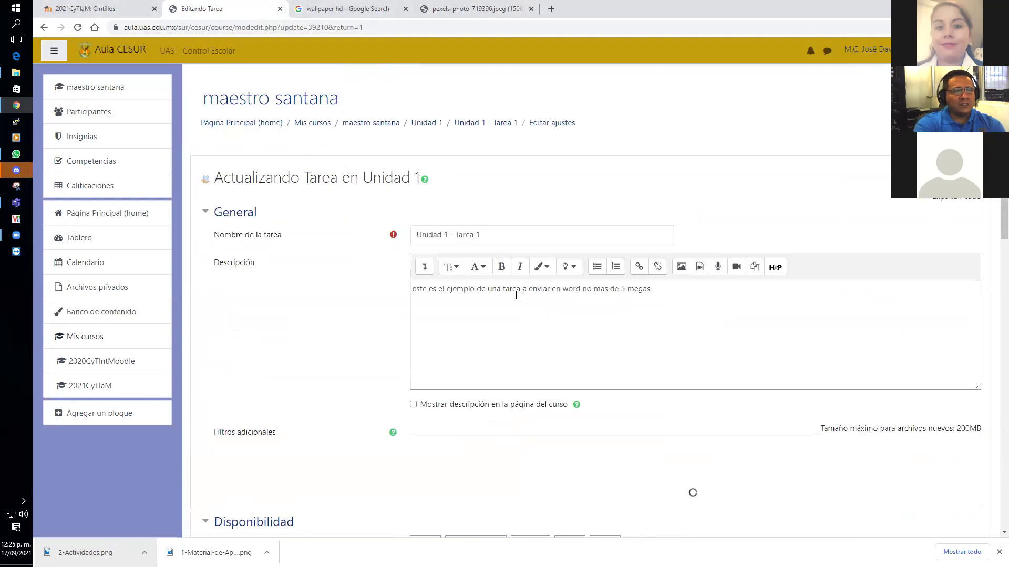
scroll(373, 319, down, 10)
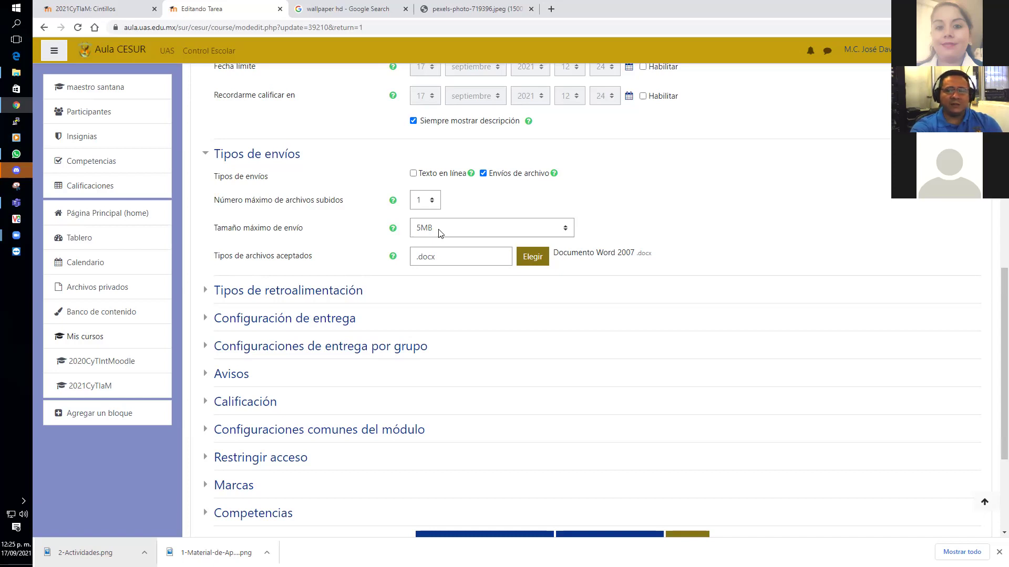
click(440, 234)
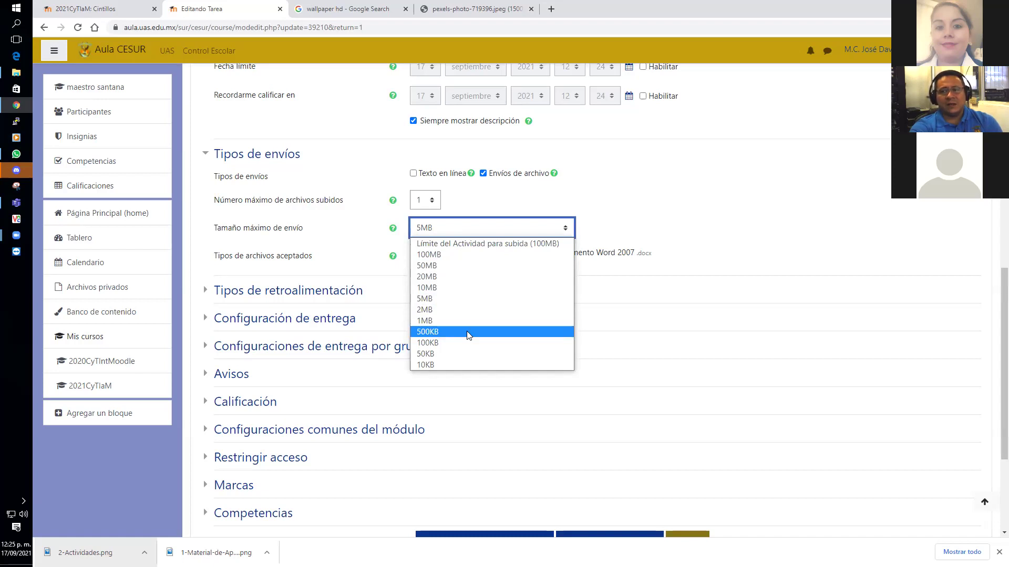
click(614, 236)
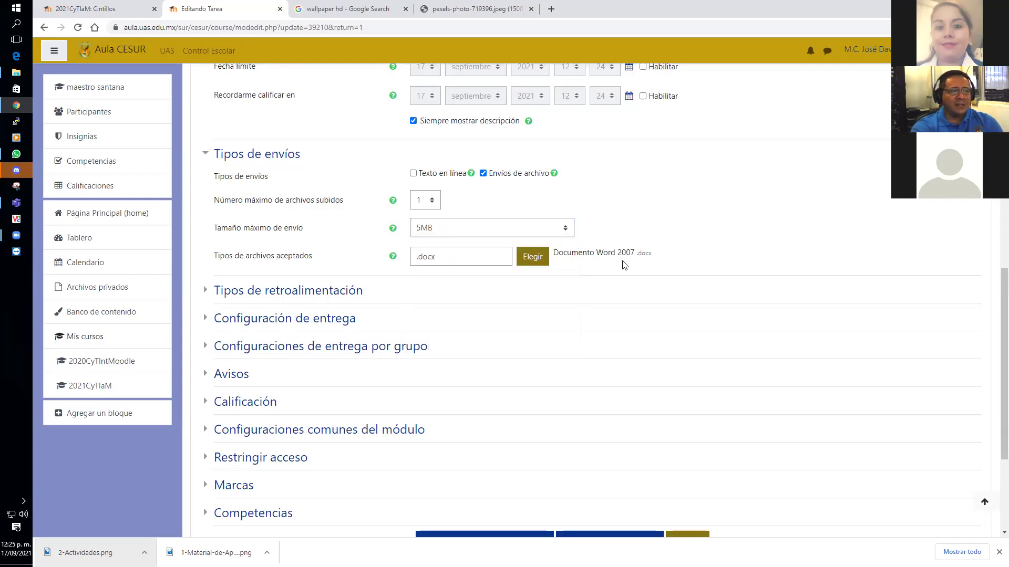
Step: Review the assignment name and description text, then scroll down to the save buttons
scroll(423, 239, up, 10)
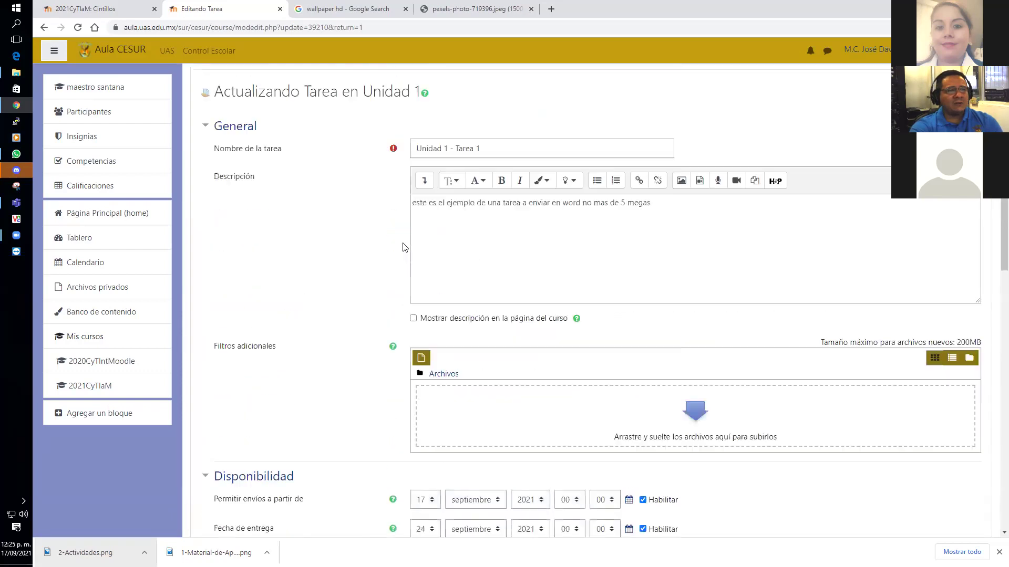
scroll(405, 247, up, 2)
drag(538, 239, 347, 240)
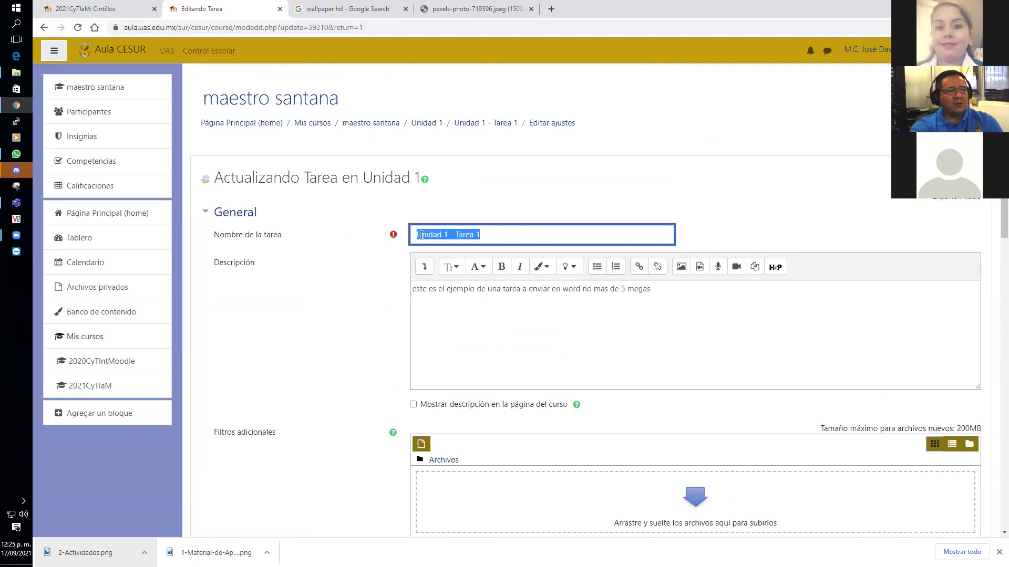
scroll(422, 235, down, 2)
drag(724, 192, 390, 198)
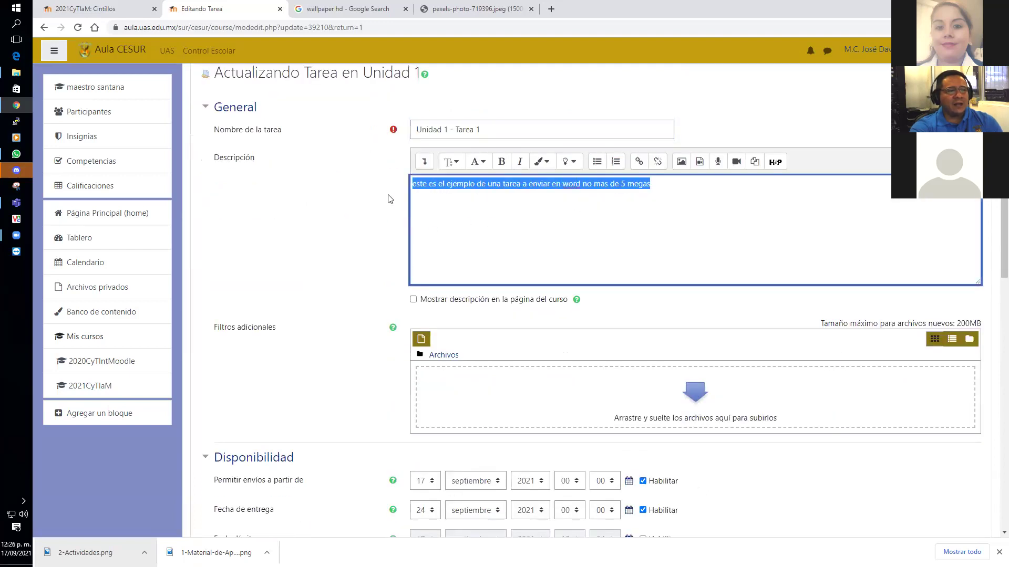
scroll(349, 230, down, 4)
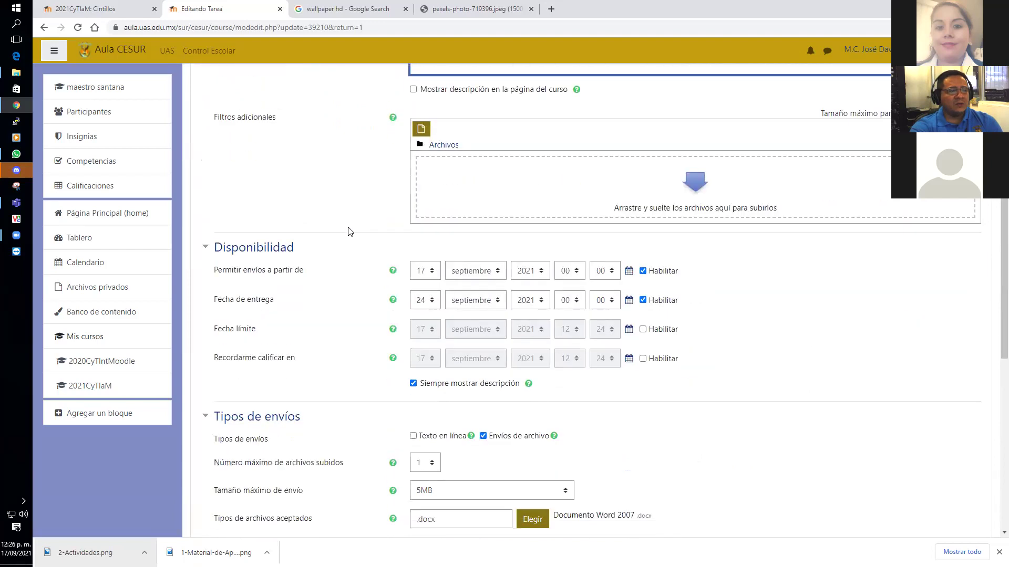
scroll(336, 289, down, 3)
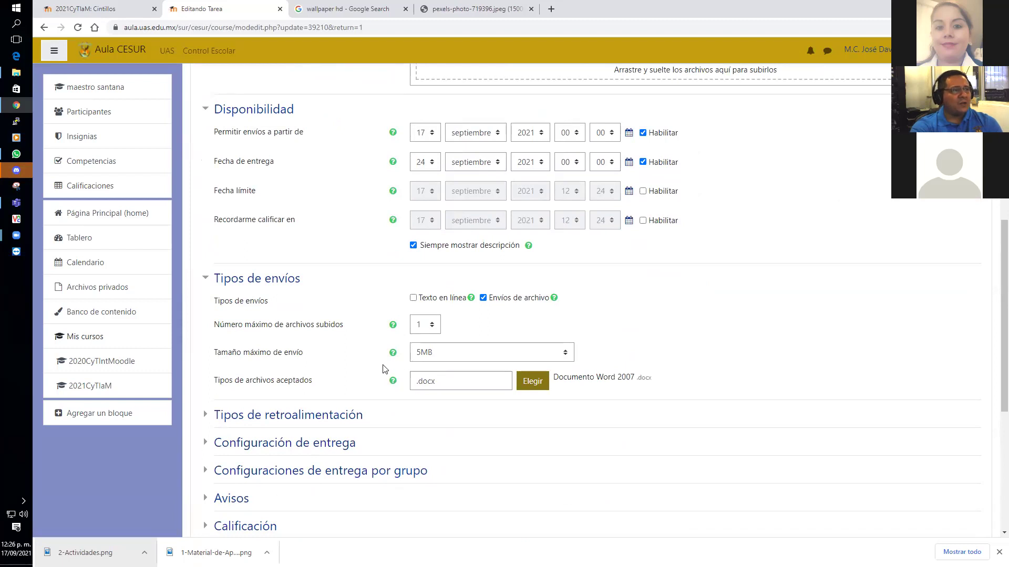
scroll(398, 374, down, 5)
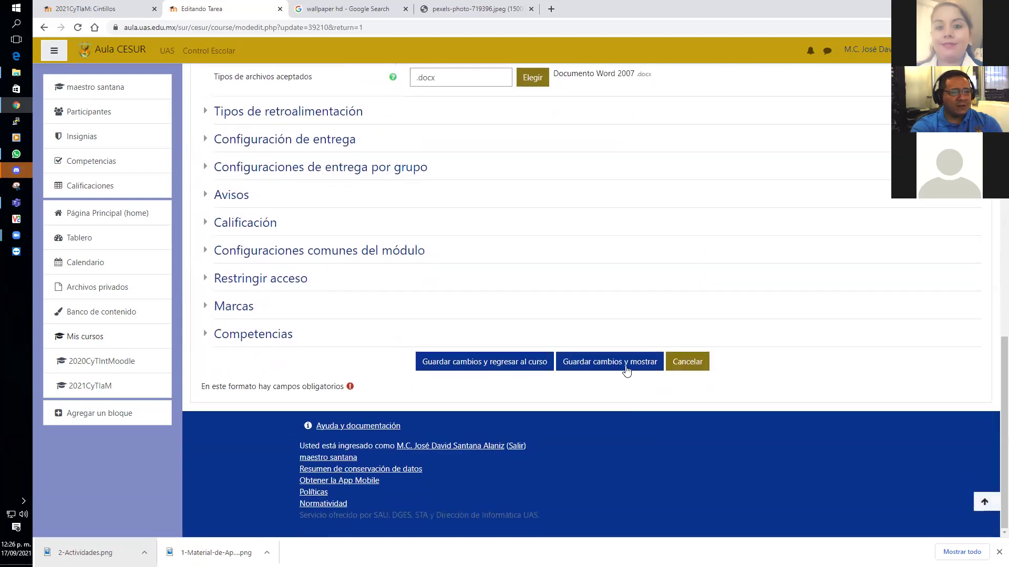
Step: Save the assignment settings, then reopen Unidad 1 - Tarea 1 from the maestro santana course page
click(612, 361)
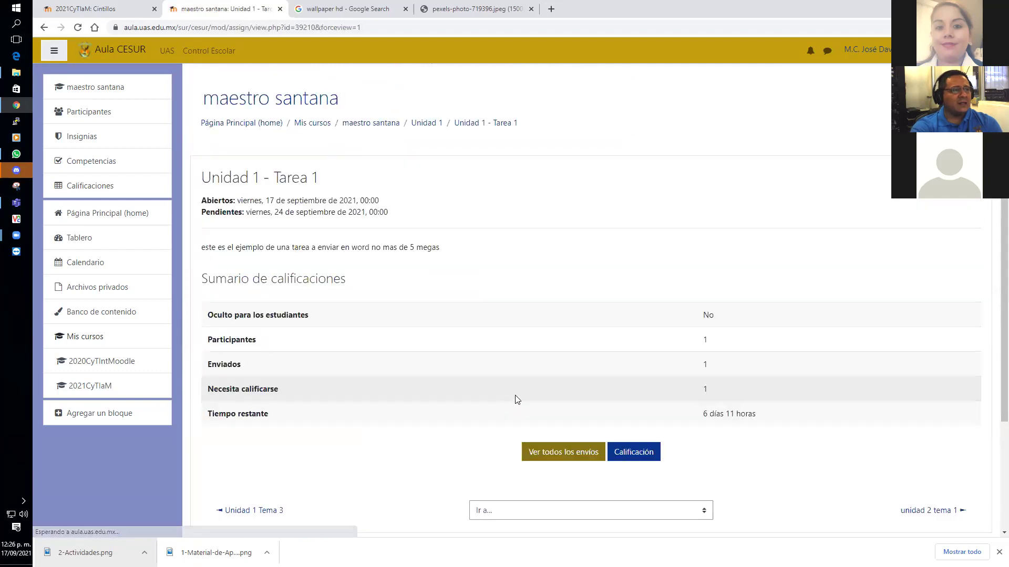
click(120, 93)
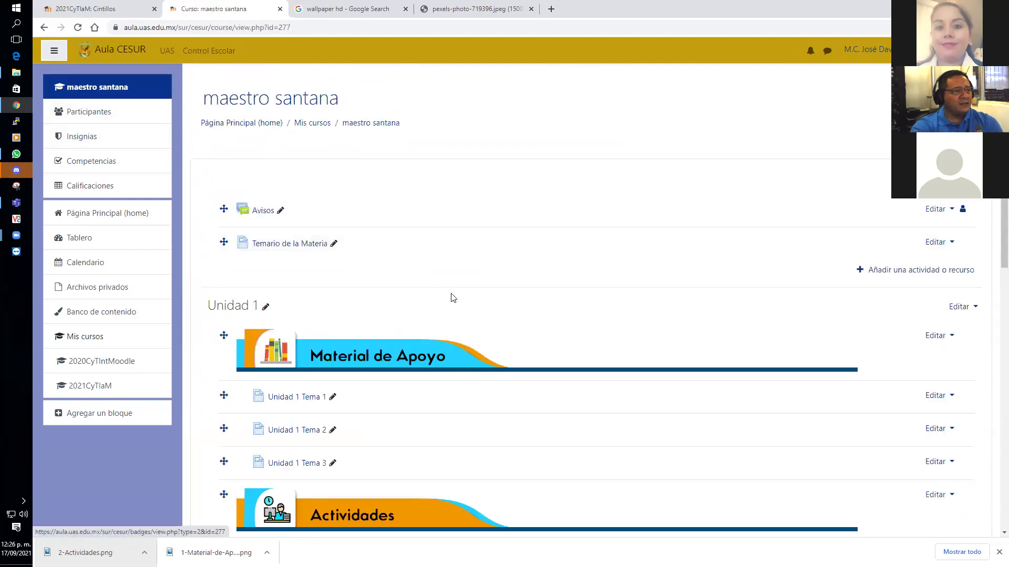
scroll(480, 309, down, 7)
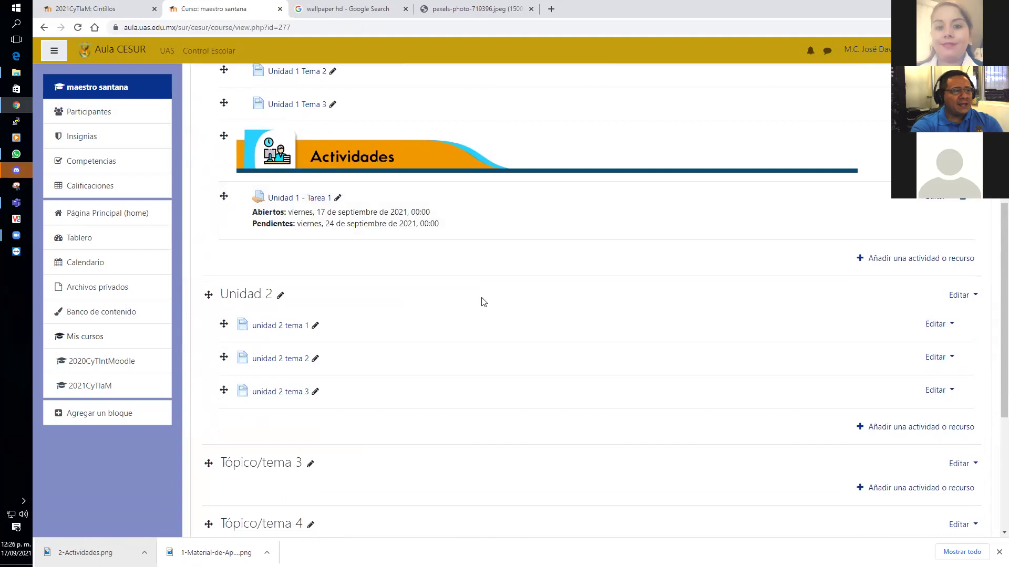
scroll(484, 307, up, 2)
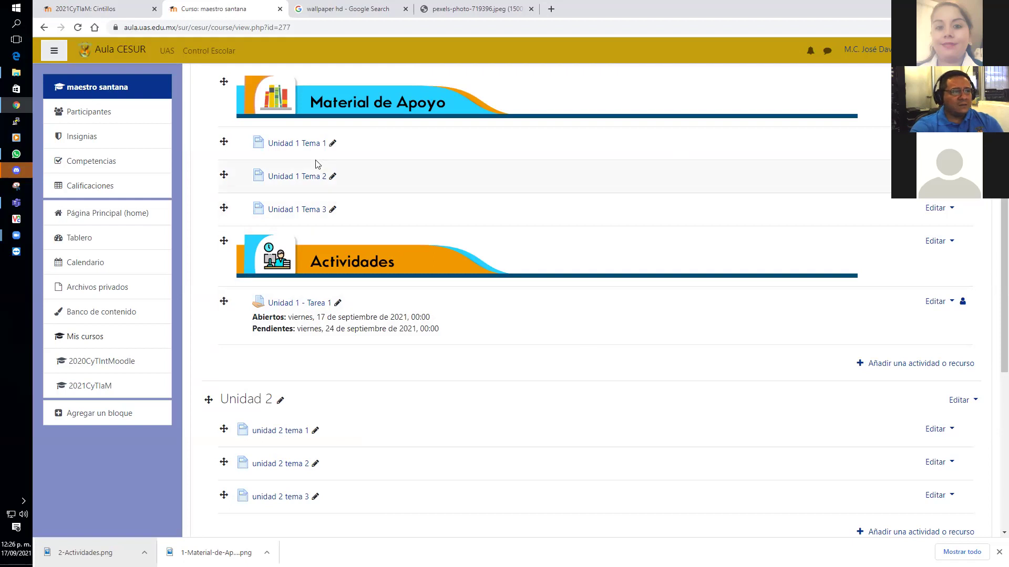
click(310, 304)
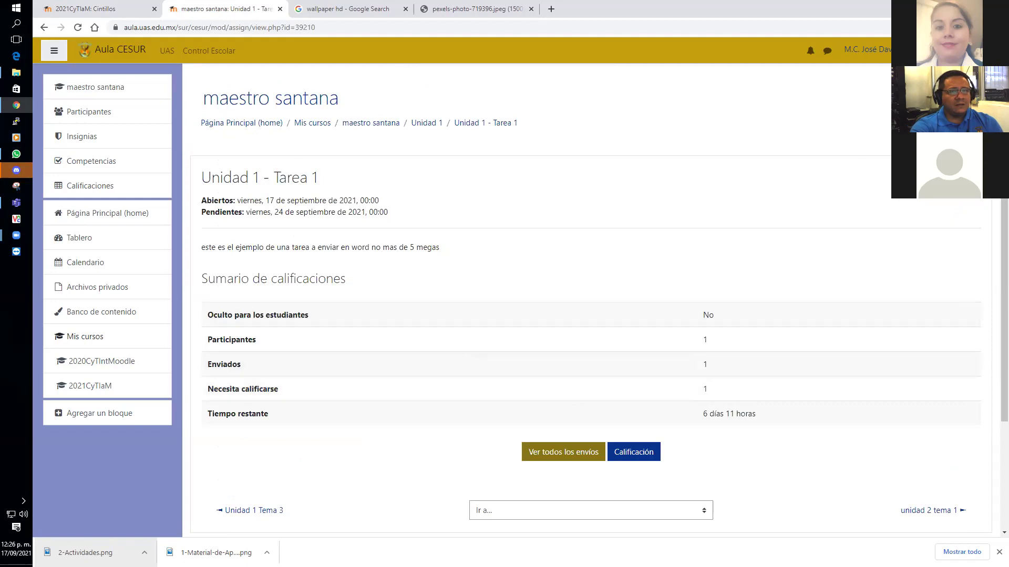
Step: Open Editar ajustes for Unidad 1 - Tarea 1 and review its 17–24 septiembre availability and 5MB .docx limit
click(972, 168)
click(867, 192)
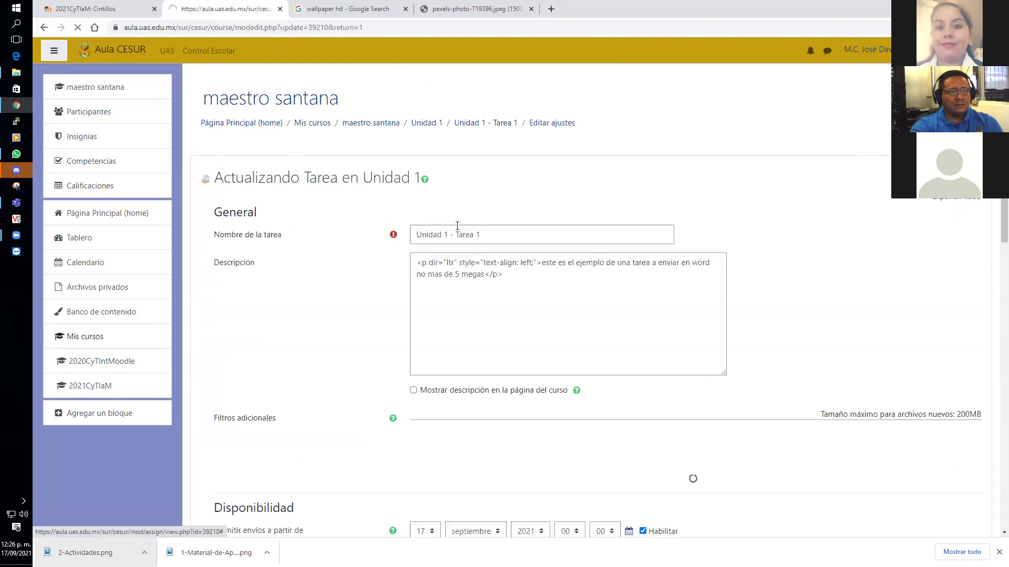
scroll(300, 290, down, 2)
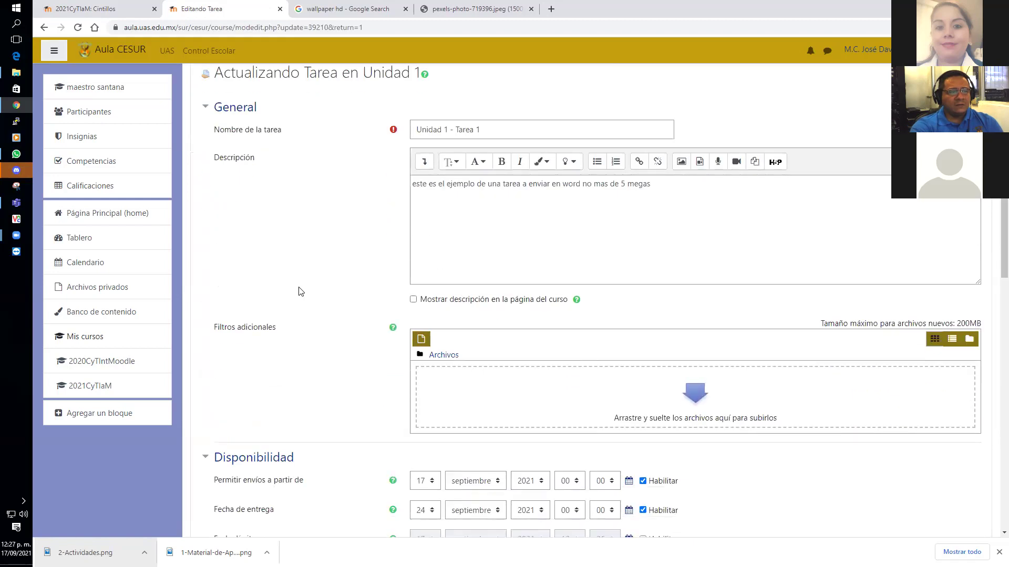
scroll(300, 290, down, 3)
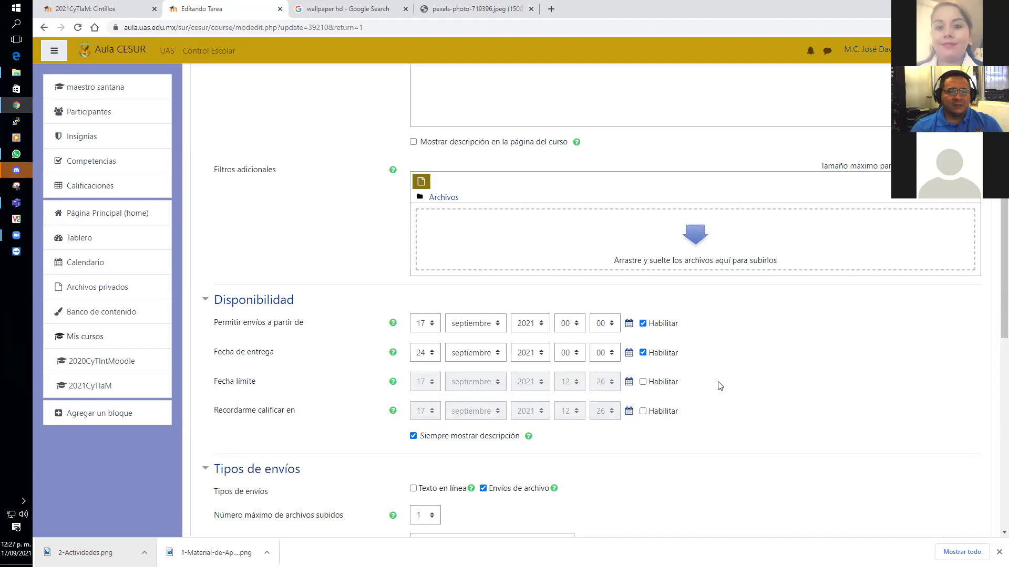
scroll(615, 437, down, 4)
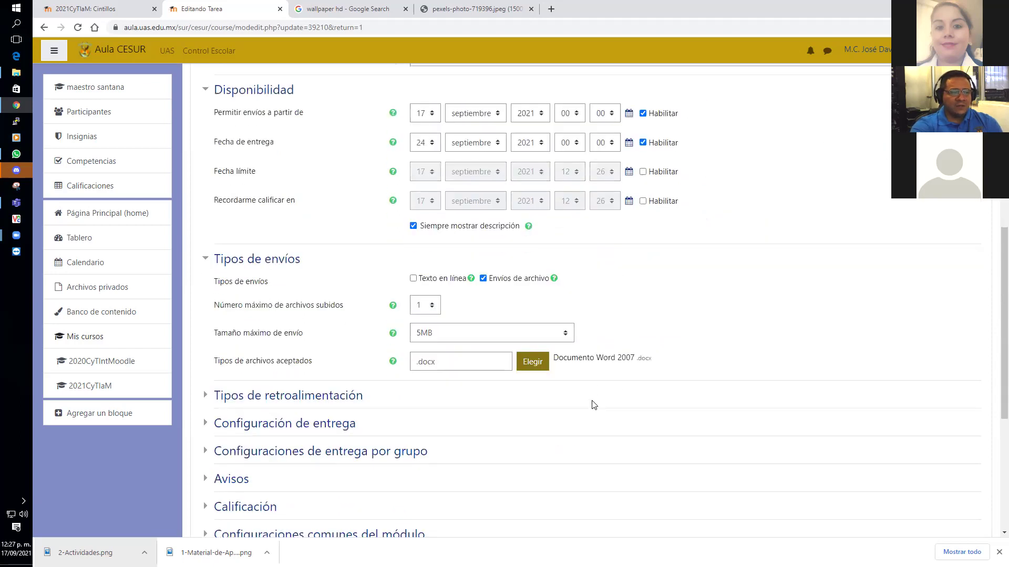
scroll(596, 380, down, 1)
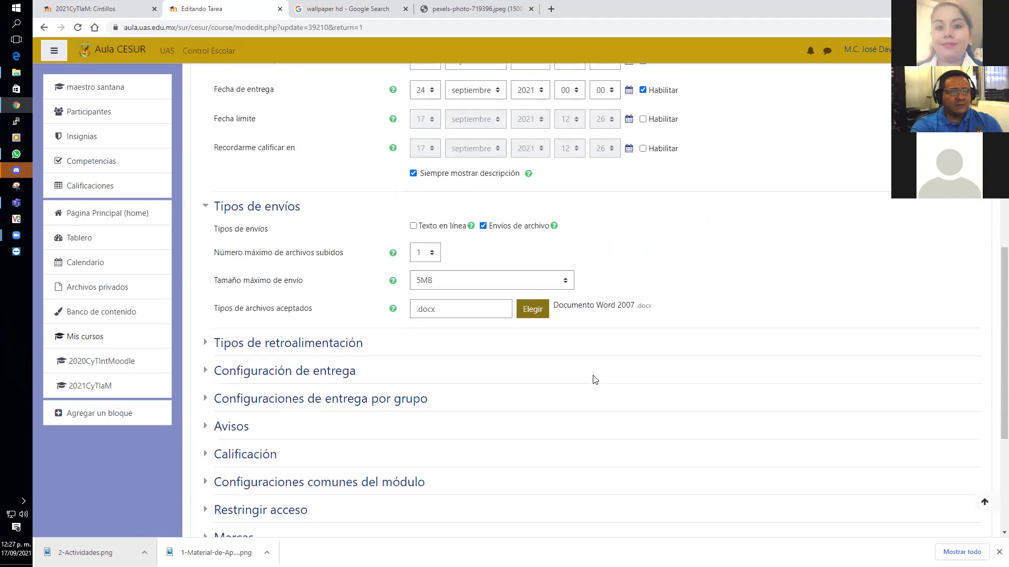
click(204, 400)
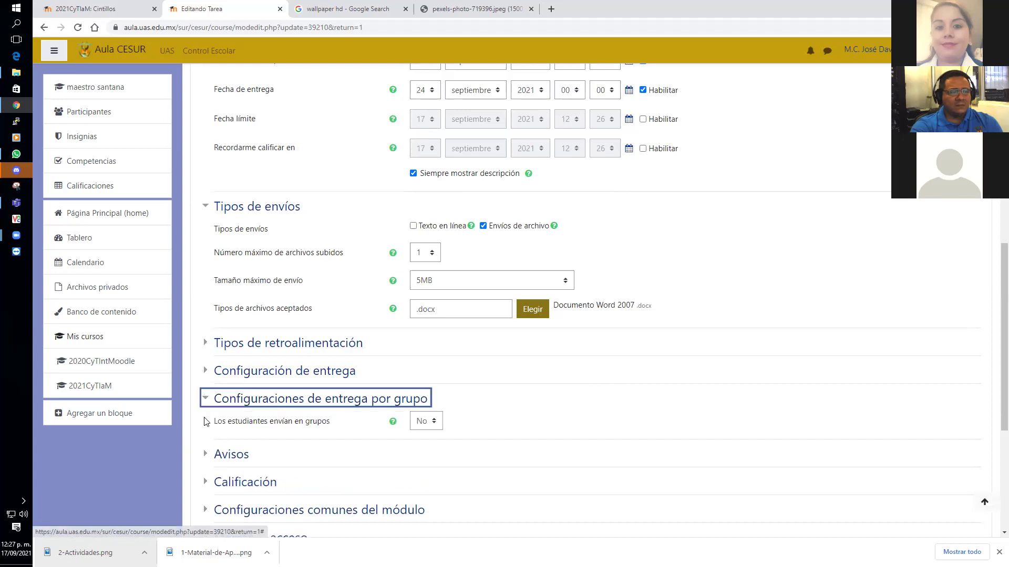
click(206, 370)
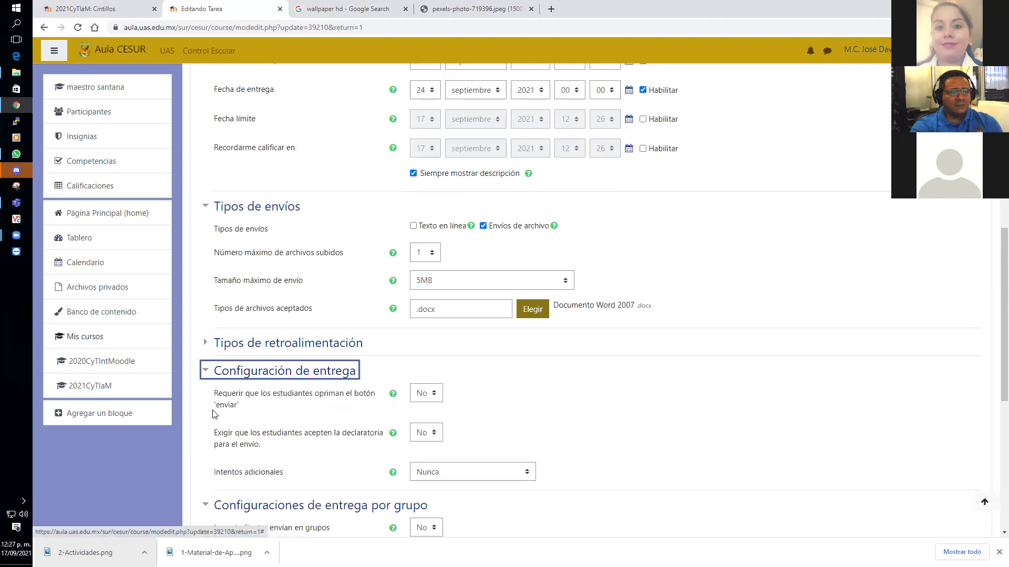
scroll(219, 416, down, 1)
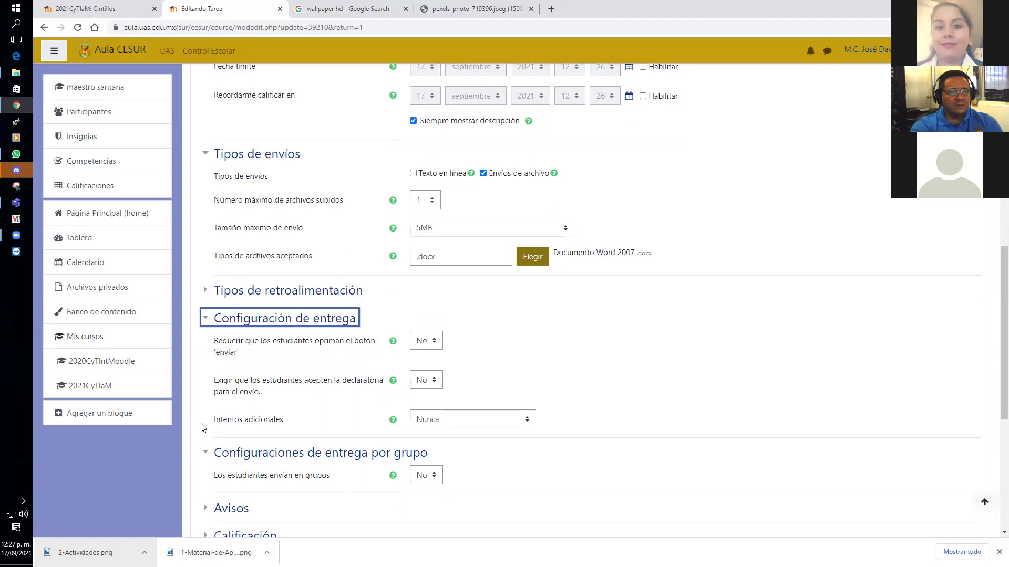
scroll(203, 428, down, 2)
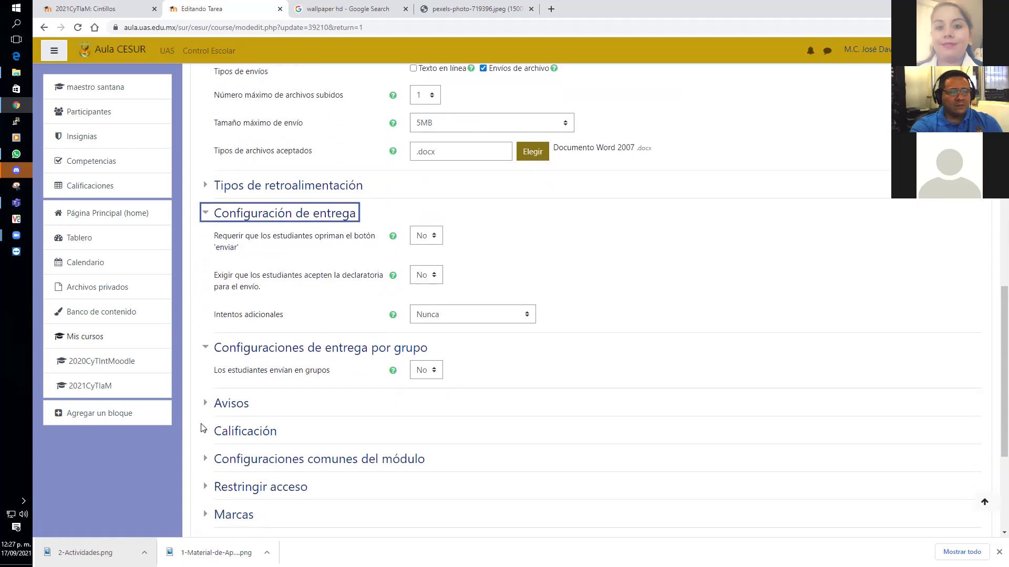
scroll(203, 429, down, 1)
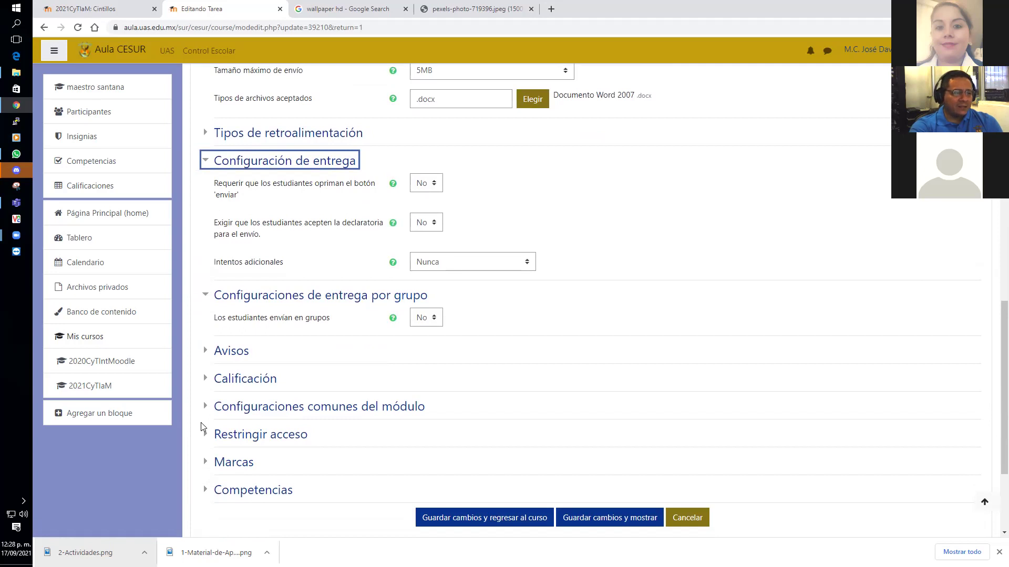
click(204, 462)
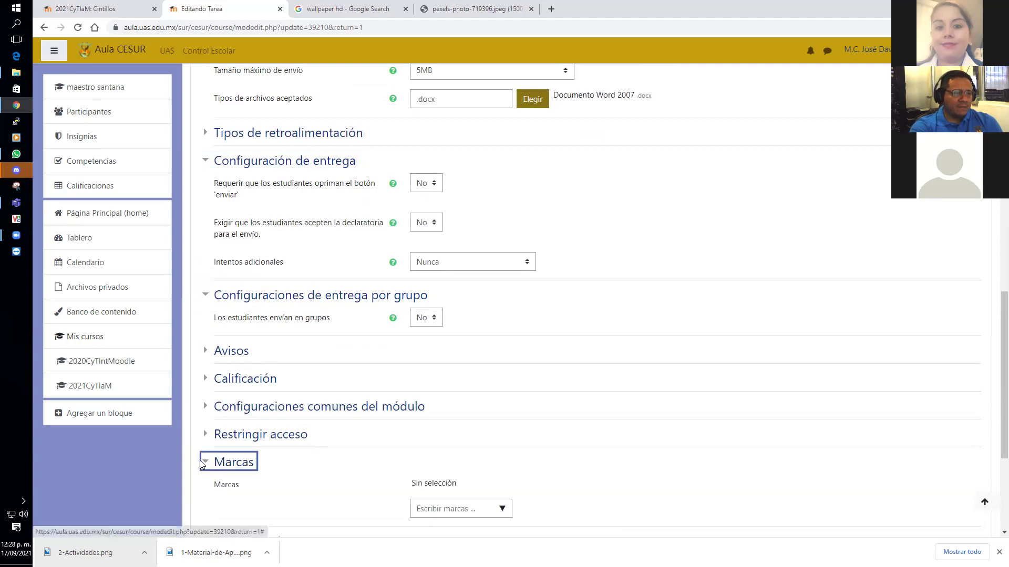
scroll(201, 464, down, 2)
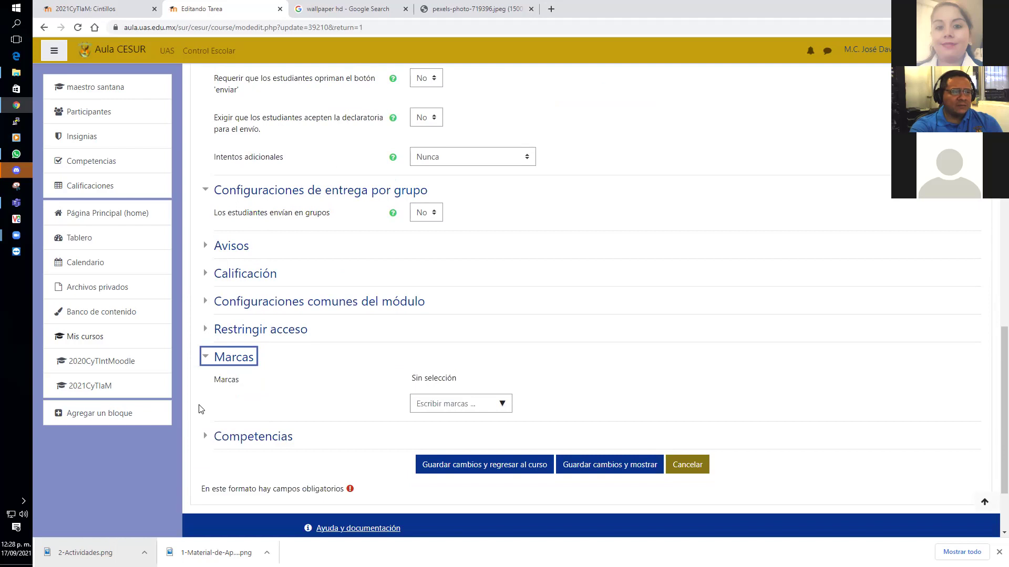
scroll(201, 411, up, 3)
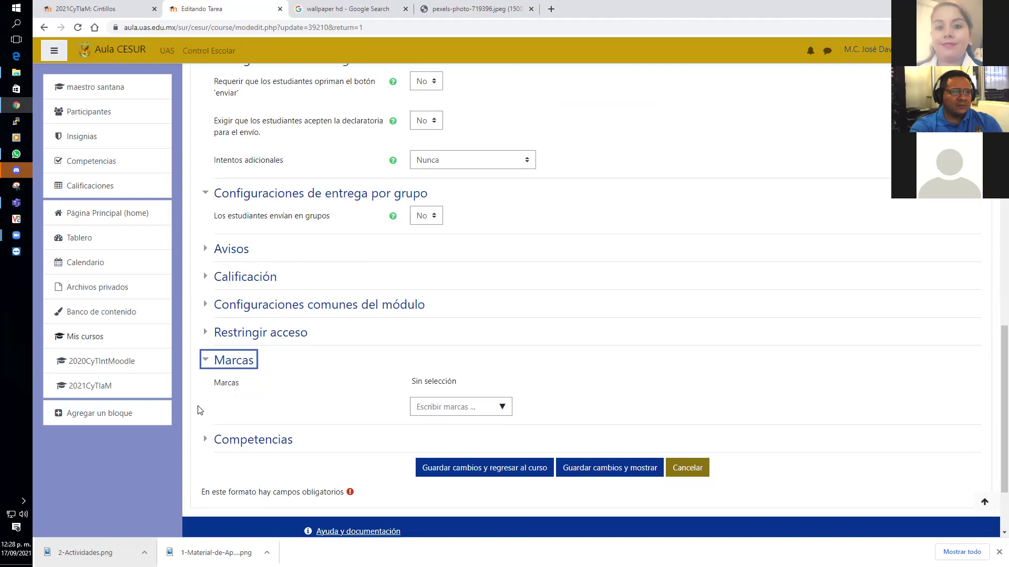
click(210, 221)
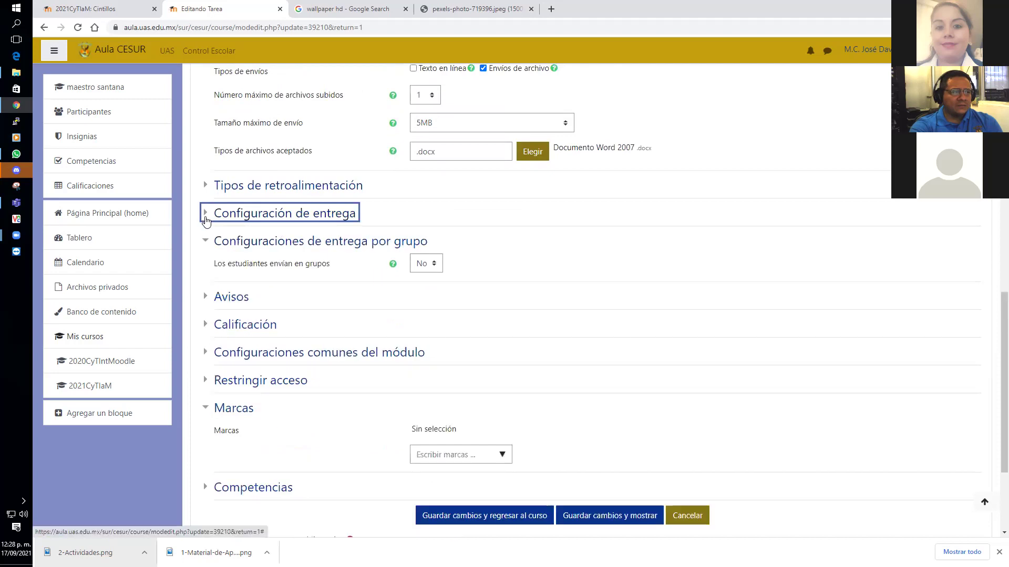
click(206, 241)
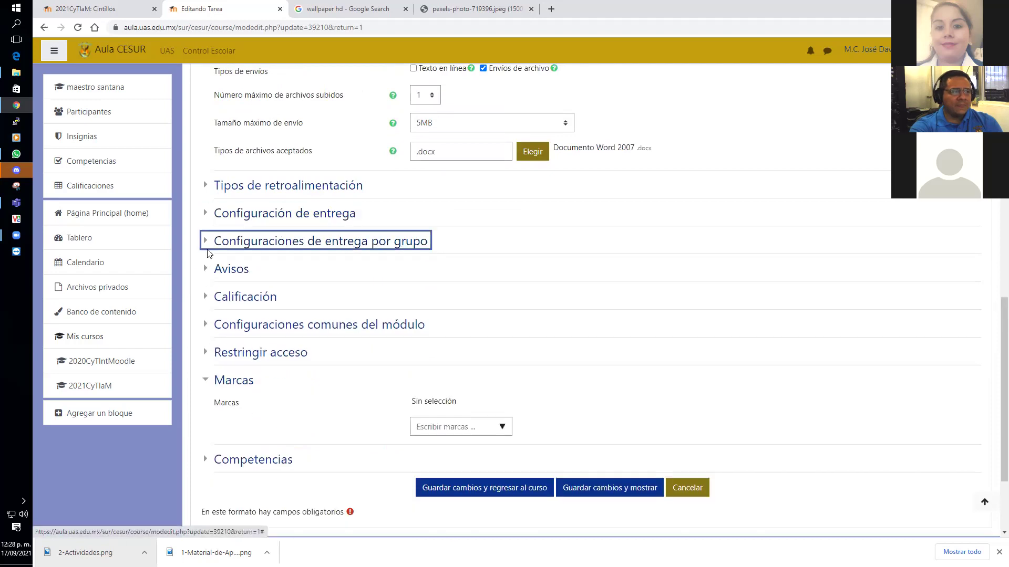
click(205, 382)
scroll(254, 423, up, 7)
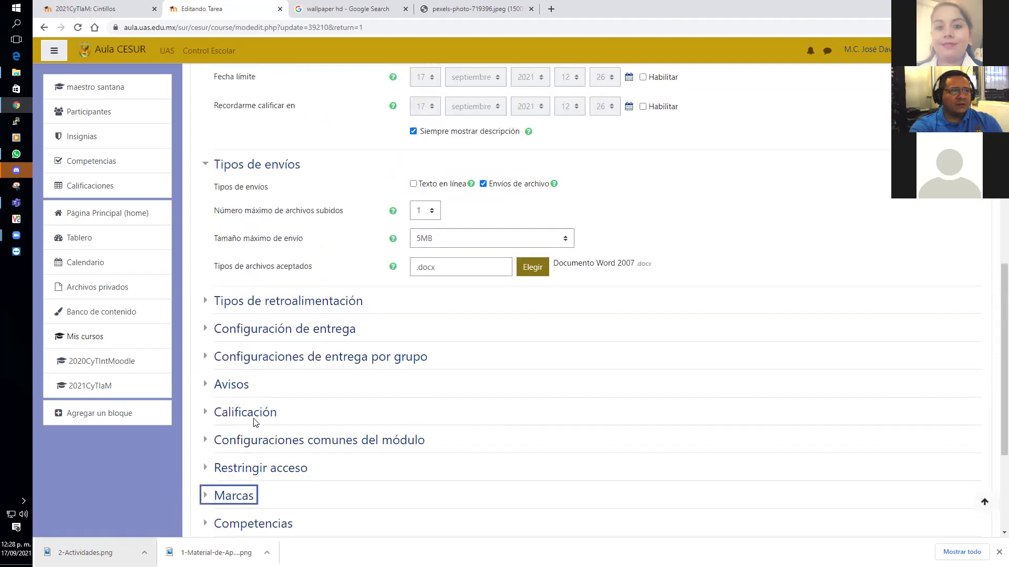
scroll(254, 423, down, 7)
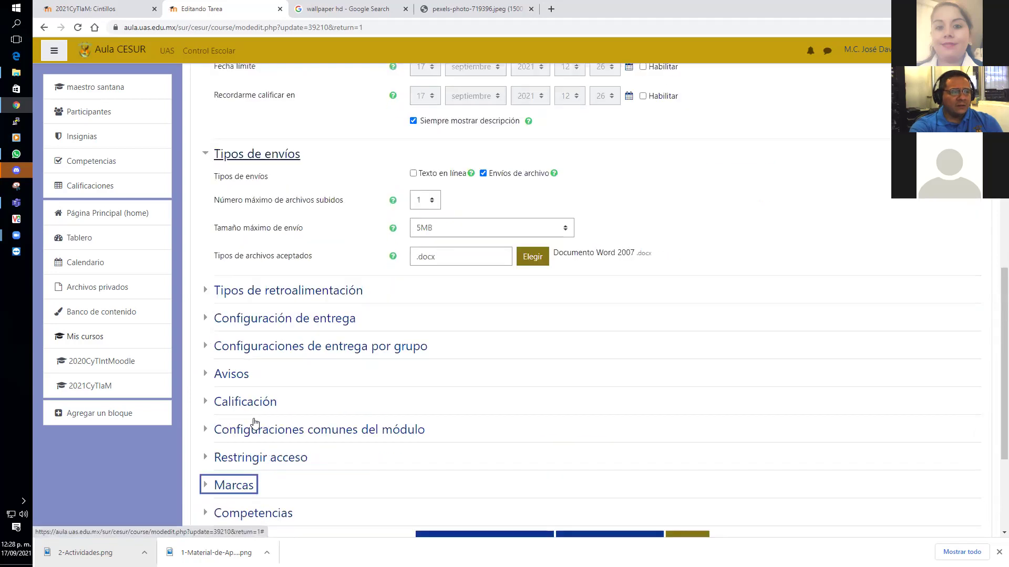
Step: Expand Tipos de retroalimentación, then show the editing menu for Actualización del Perfil in Administración Básica
click(205, 185)
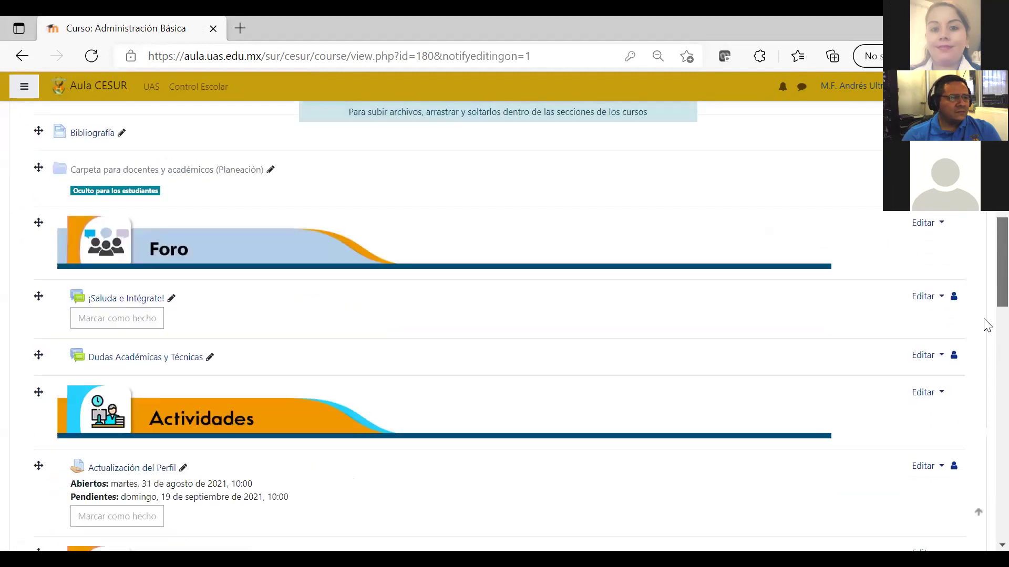
scroll(986, 326, down, 3)
click(926, 331)
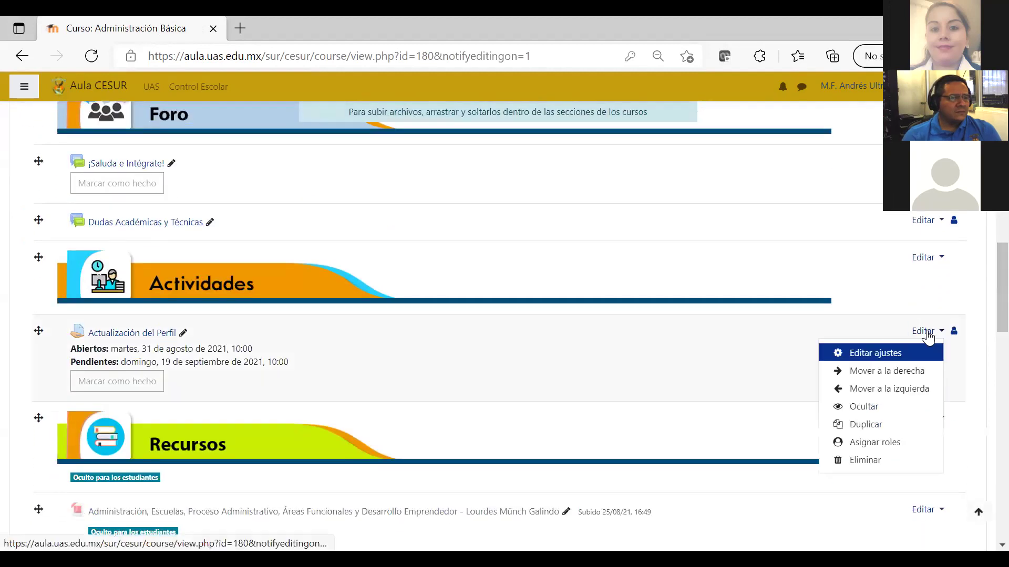
Step: Open Actualización del Perfil's settings and expand the Finalización de actividad section
click(894, 358)
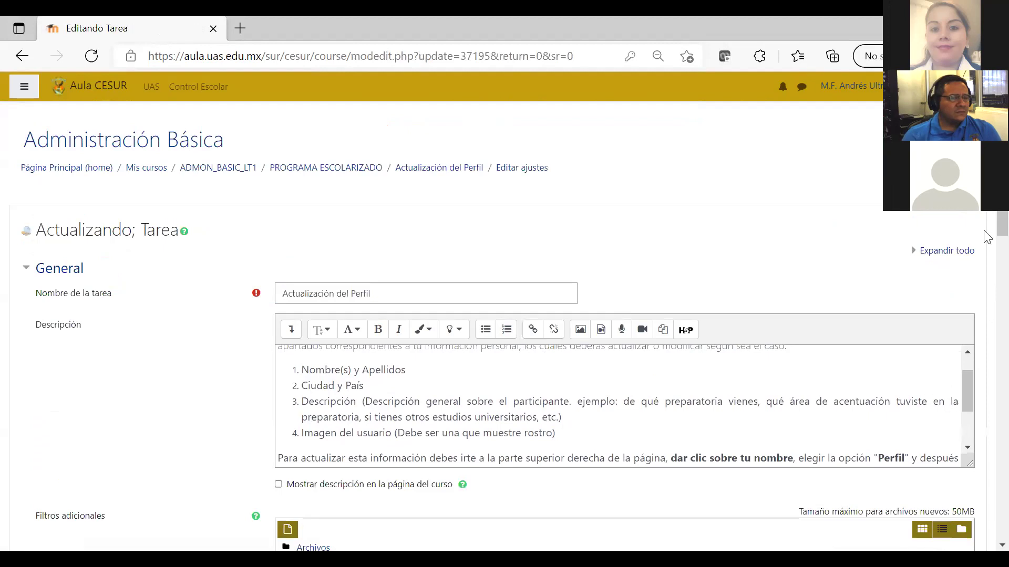
scroll(986, 338, down, 3)
scroll(987, 339, down, 5)
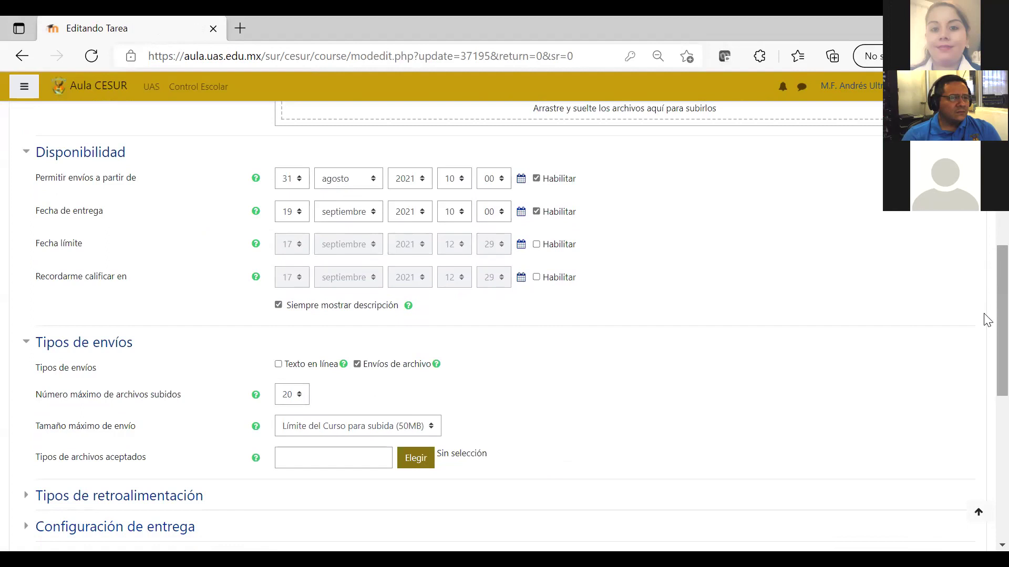
scroll(987, 326, down, 3)
scroll(988, 359, down, 4)
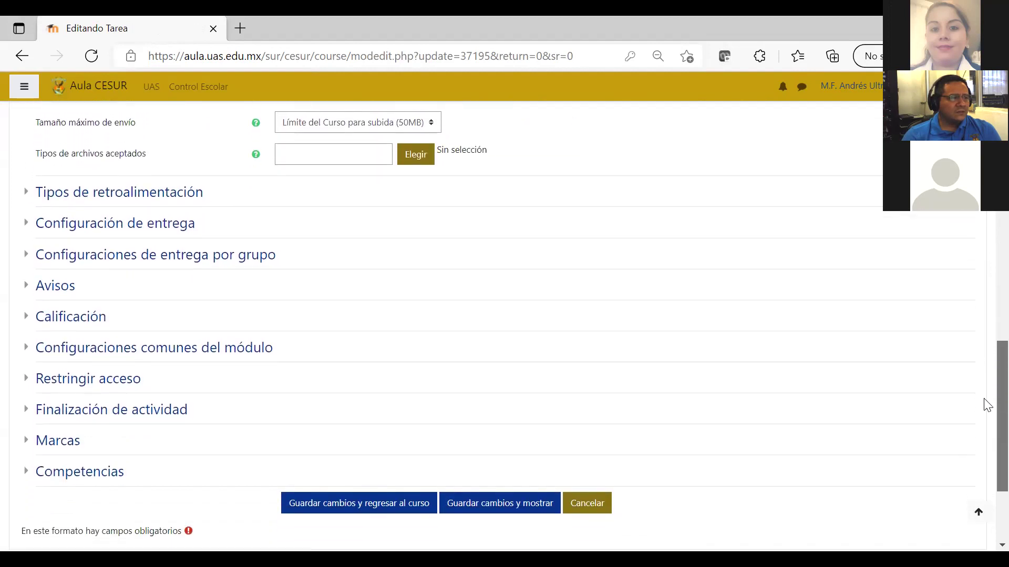
click(104, 395)
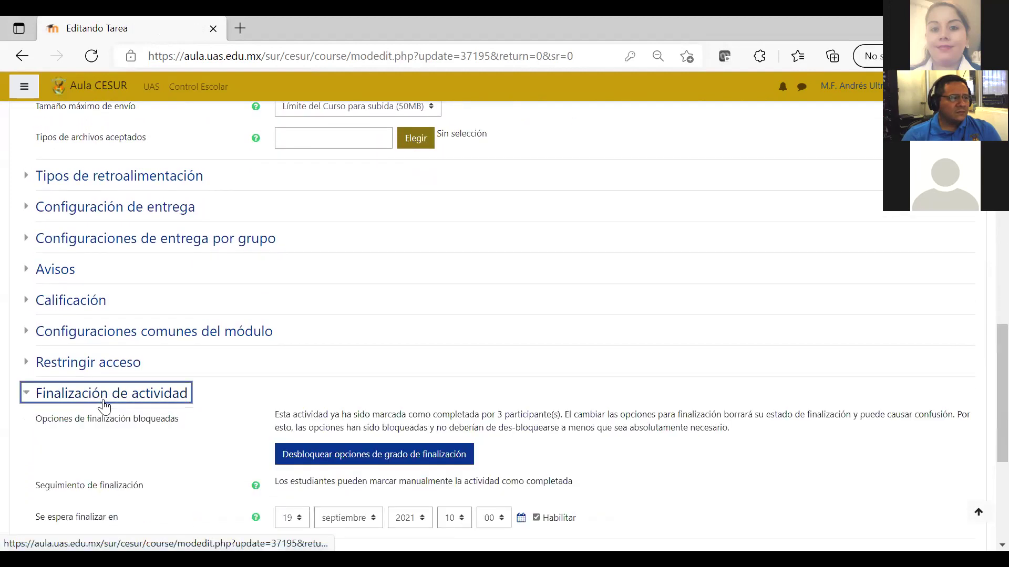
scroll(300, 368, down, 1)
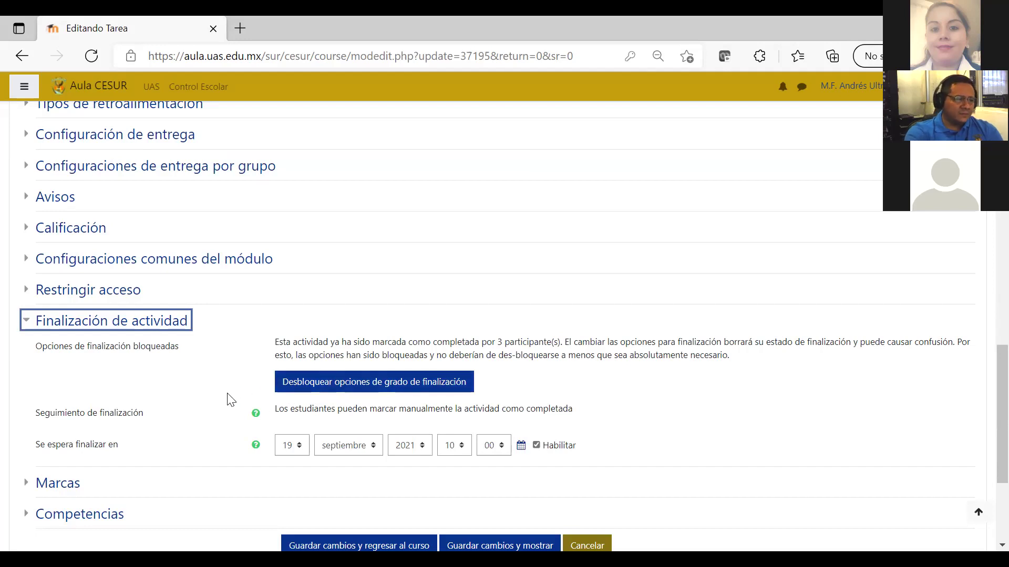
click(316, 383)
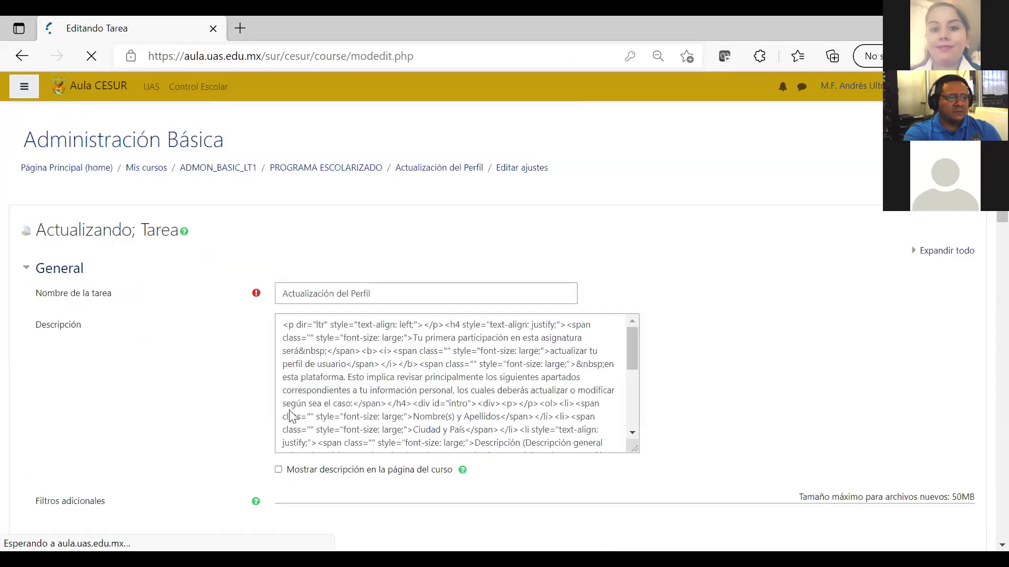
scroll(275, 310, down, 15)
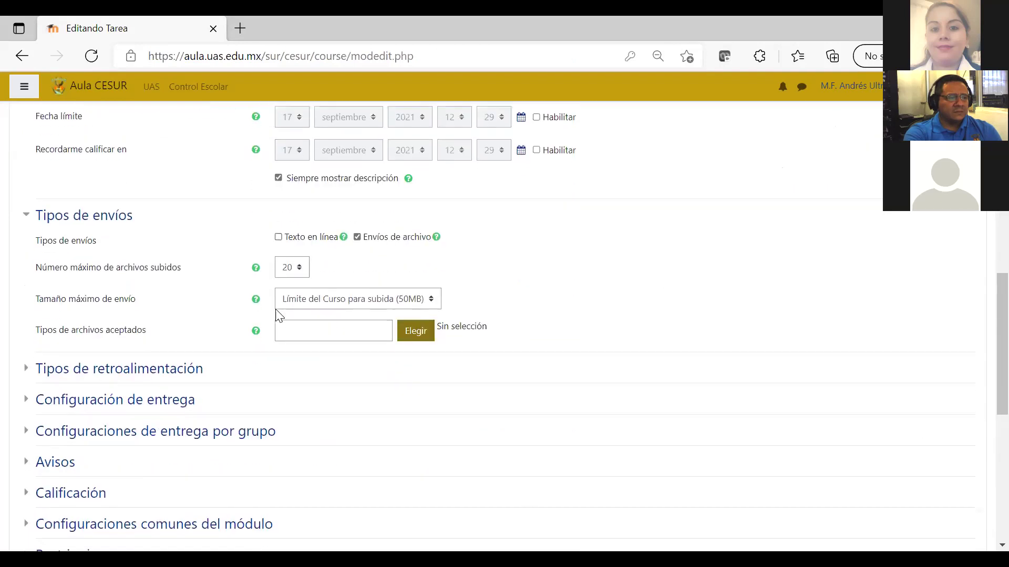
scroll(275, 309, down, 7)
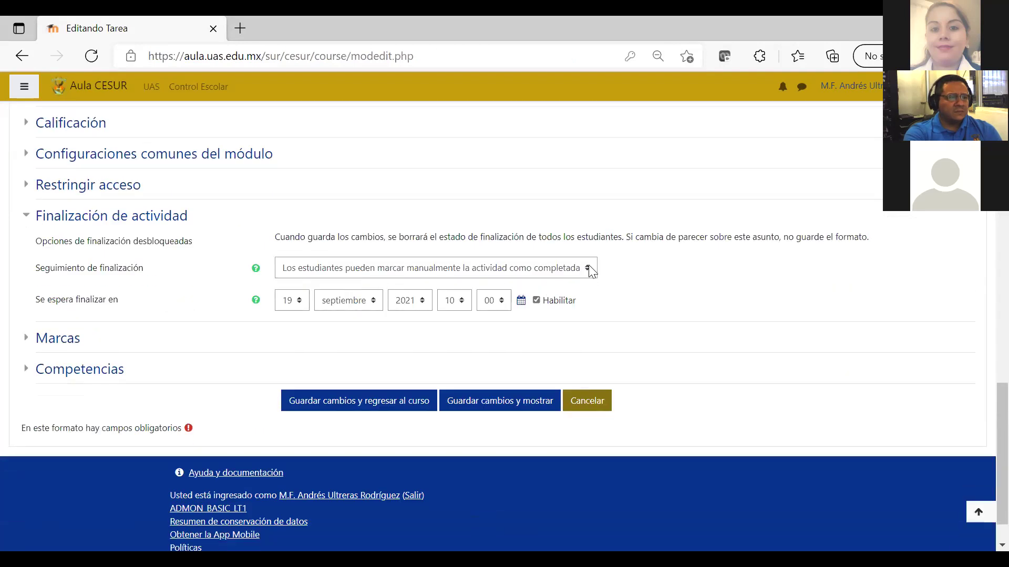
click(592, 272)
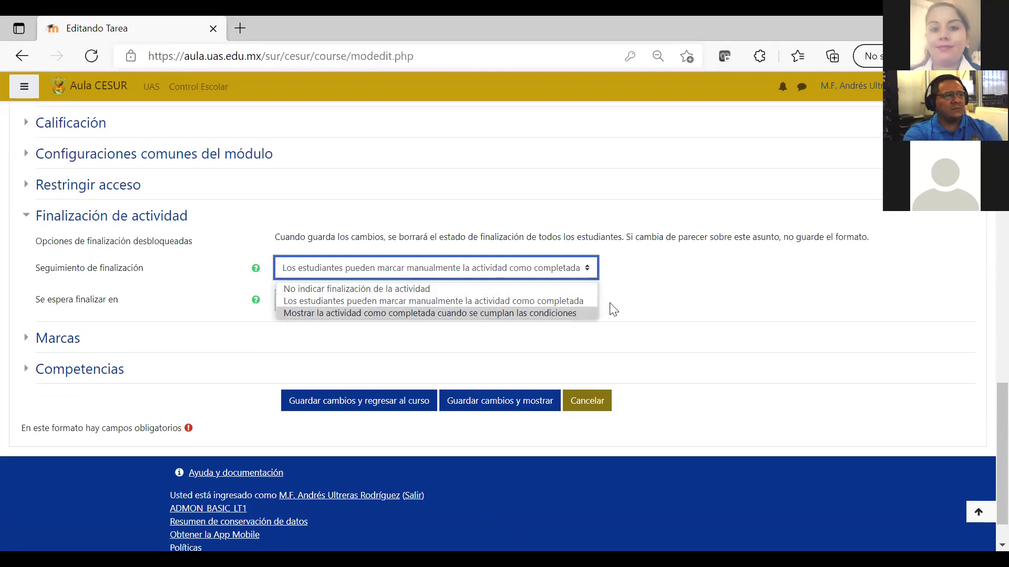
click(675, 298)
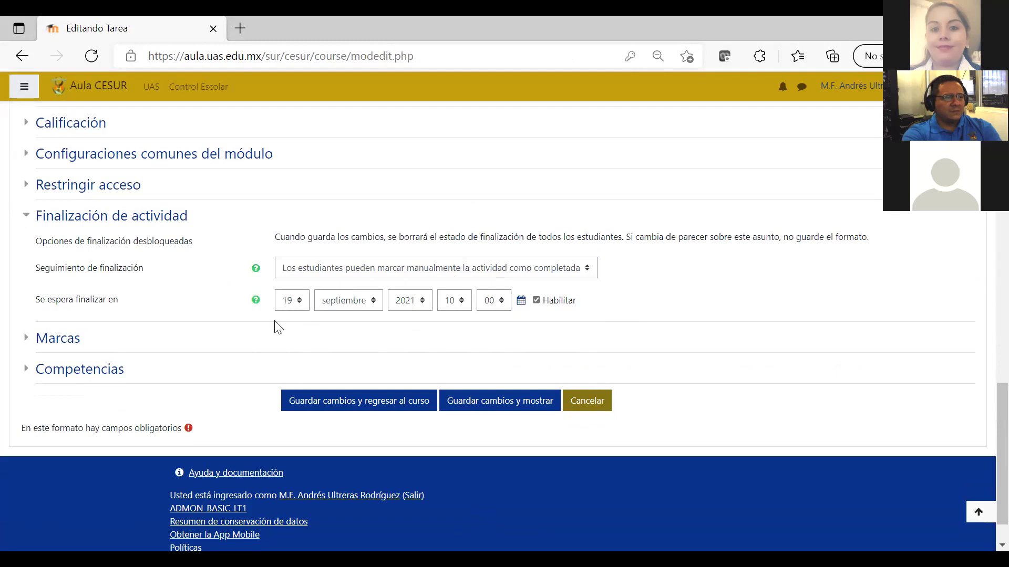
scroll(210, 312, up, 9)
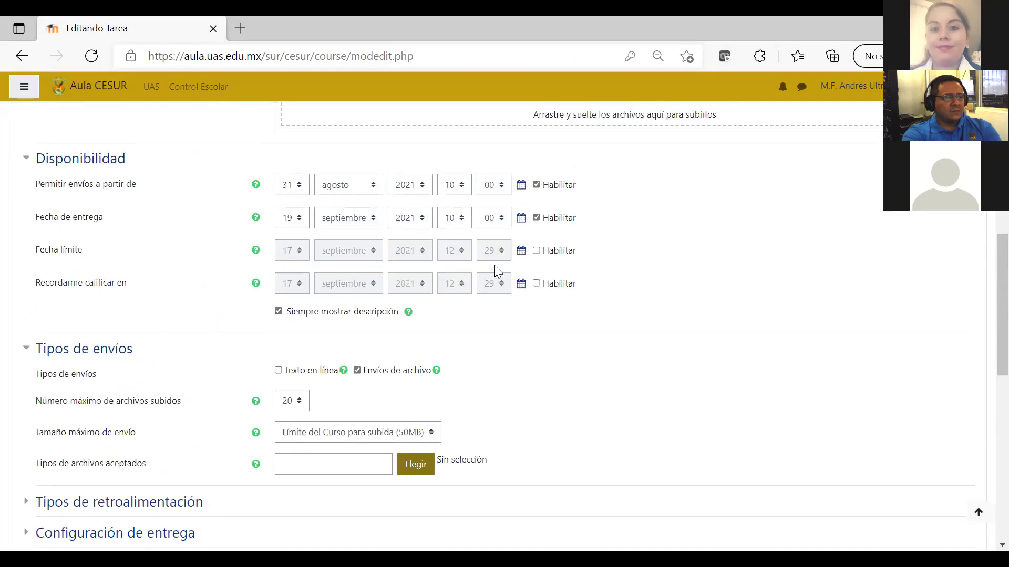
scroll(462, 339, down, 9)
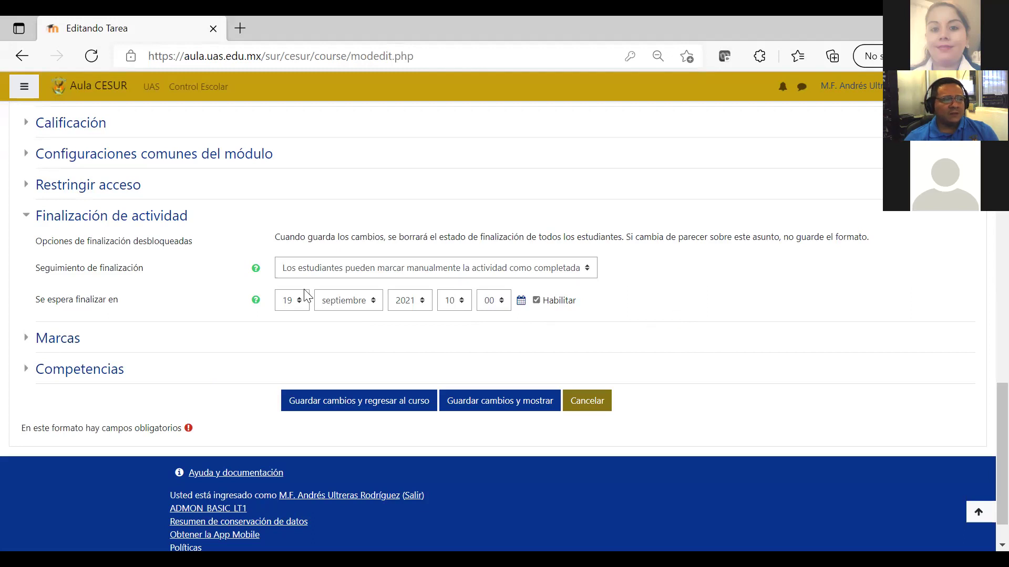
scroll(302, 317, up, 10)
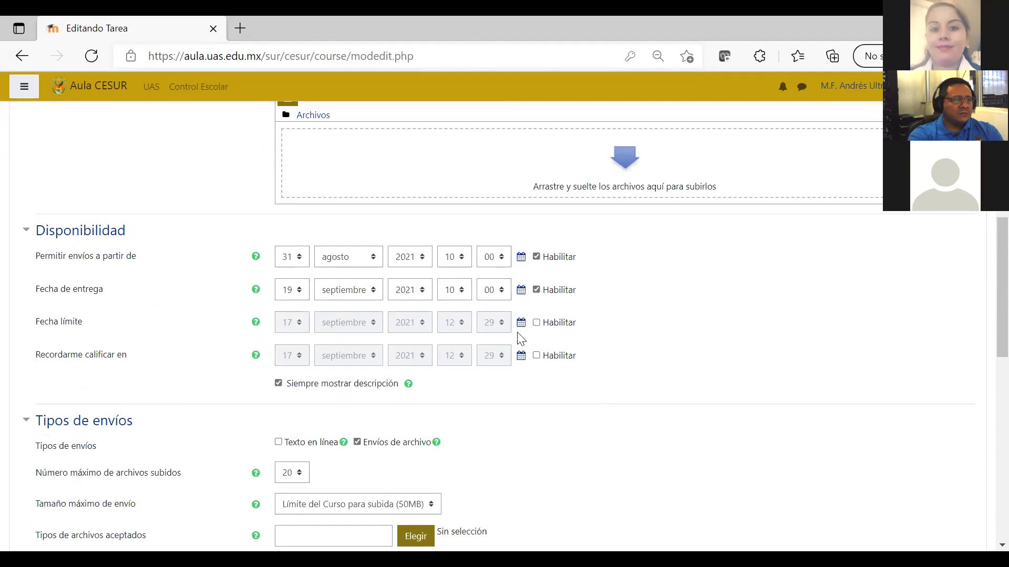
scroll(428, 351, down, 6)
scroll(436, 354, down, 4)
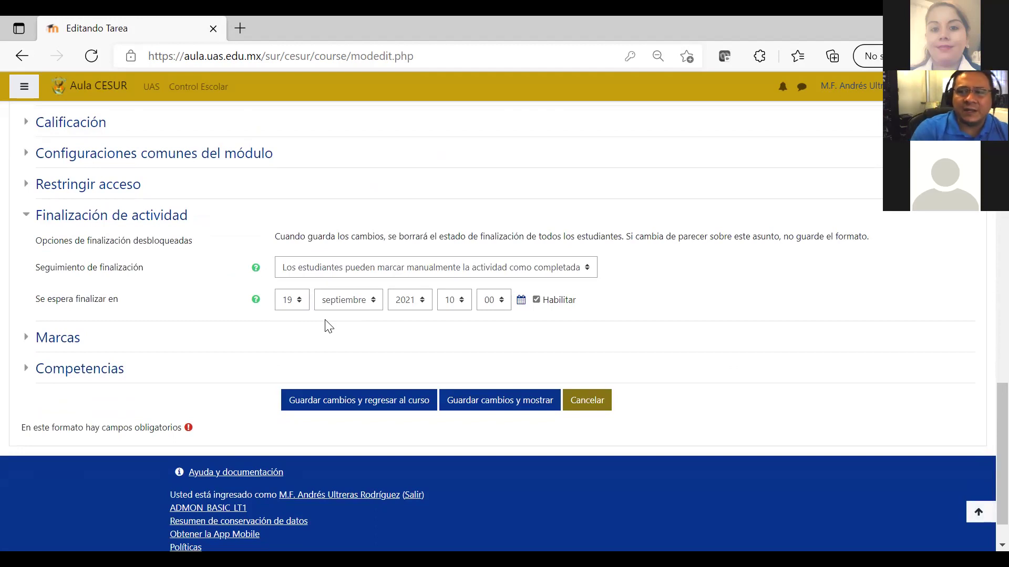
Step: Go back from the assignment editor to the maestro santana course page at Unidad 1
click(20, 56)
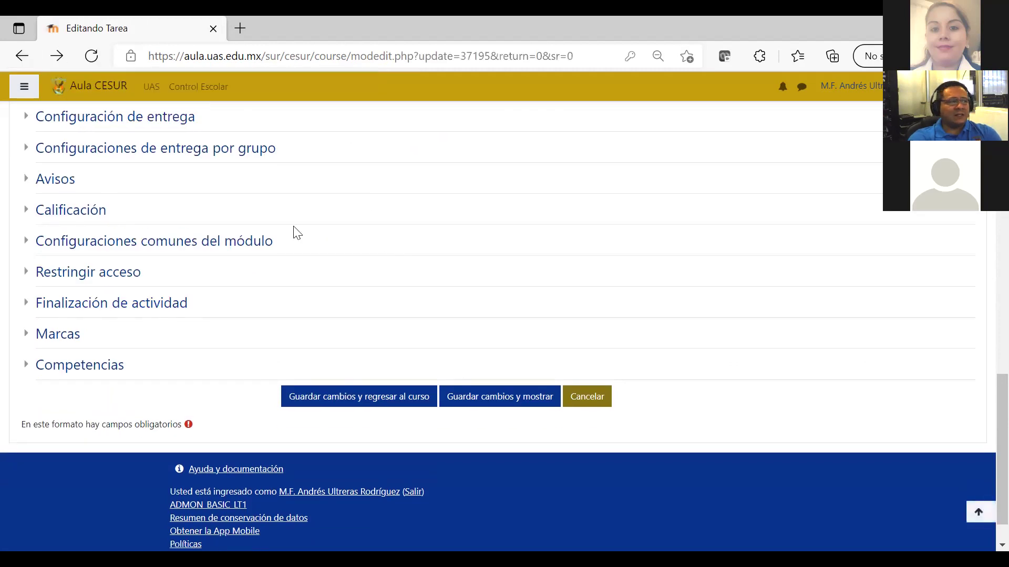
scroll(292, 232, up, 5)
click(28, 60)
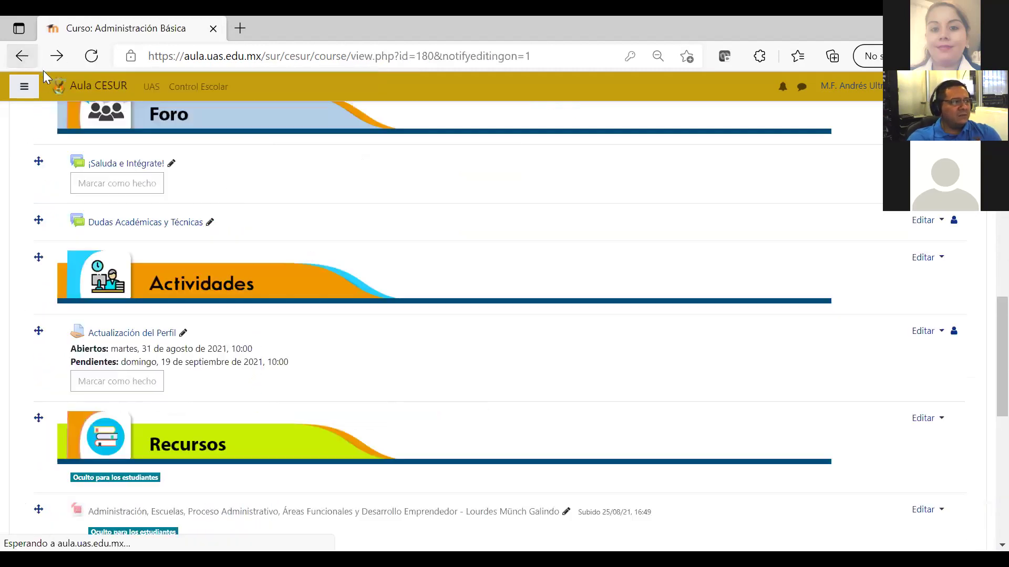
scroll(61, 92, up, 12)
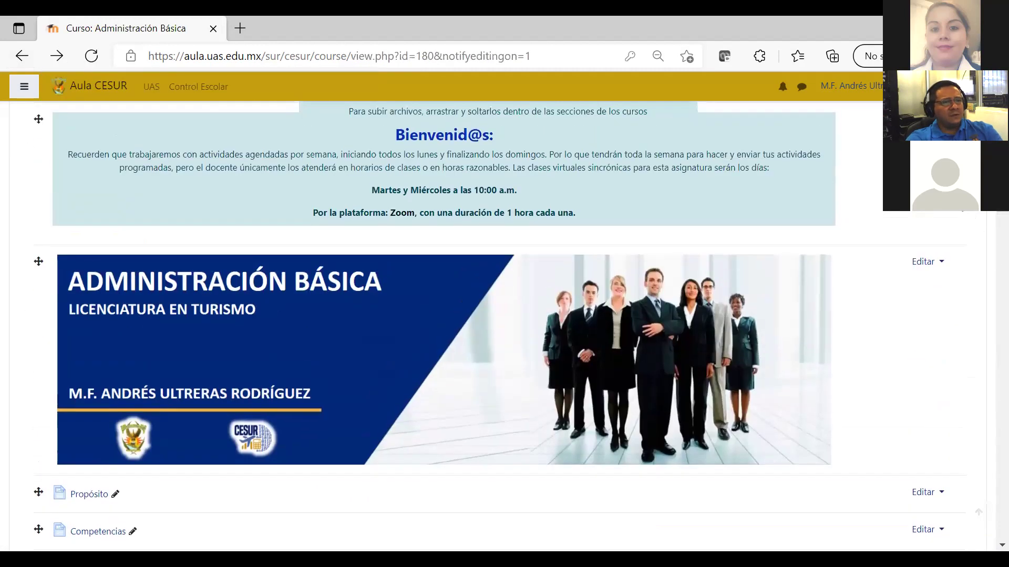
click(218, 166)
scroll(754, 238, down, 7)
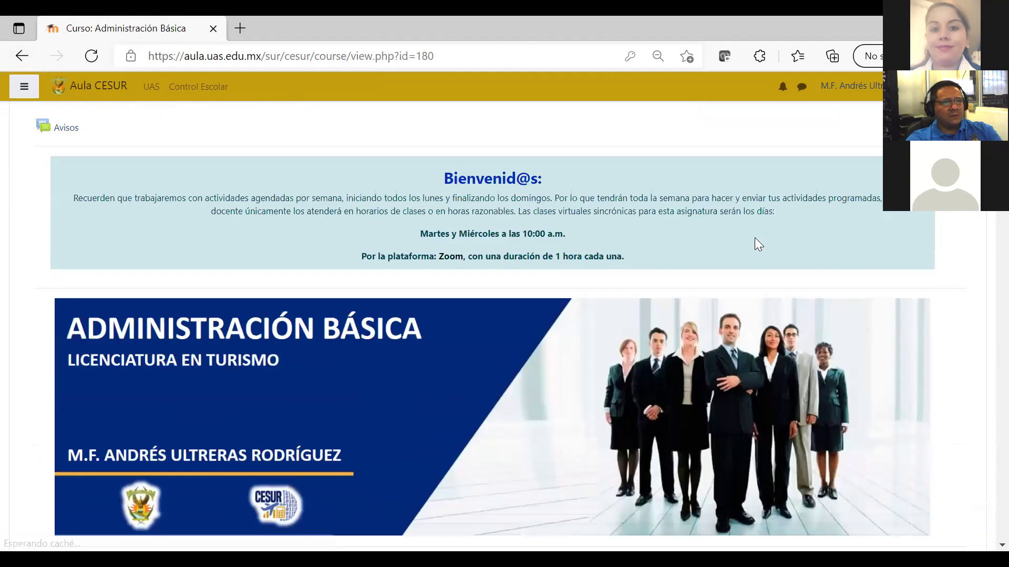
scroll(752, 247, down, 20)
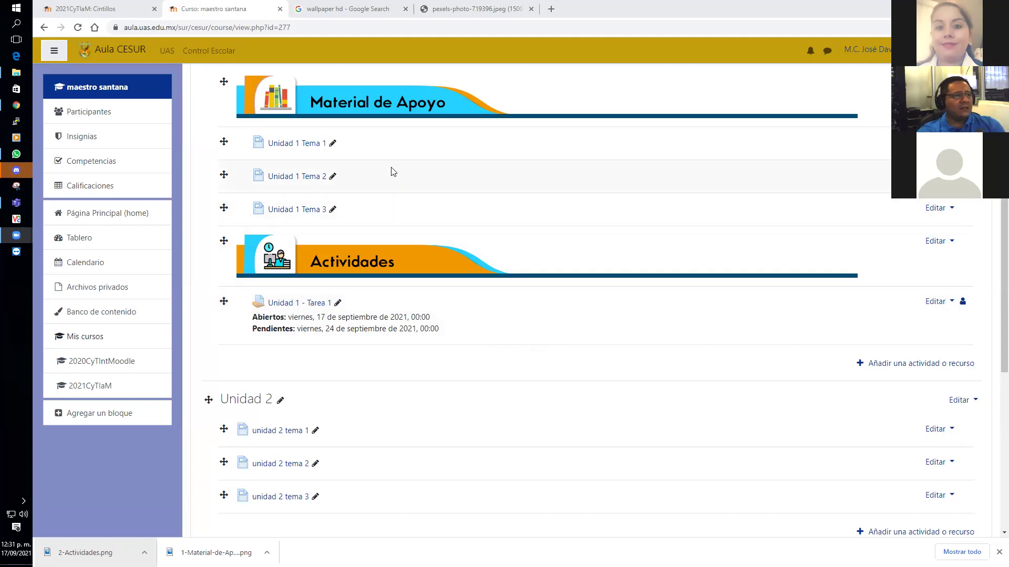
scroll(425, 181, up, 1)
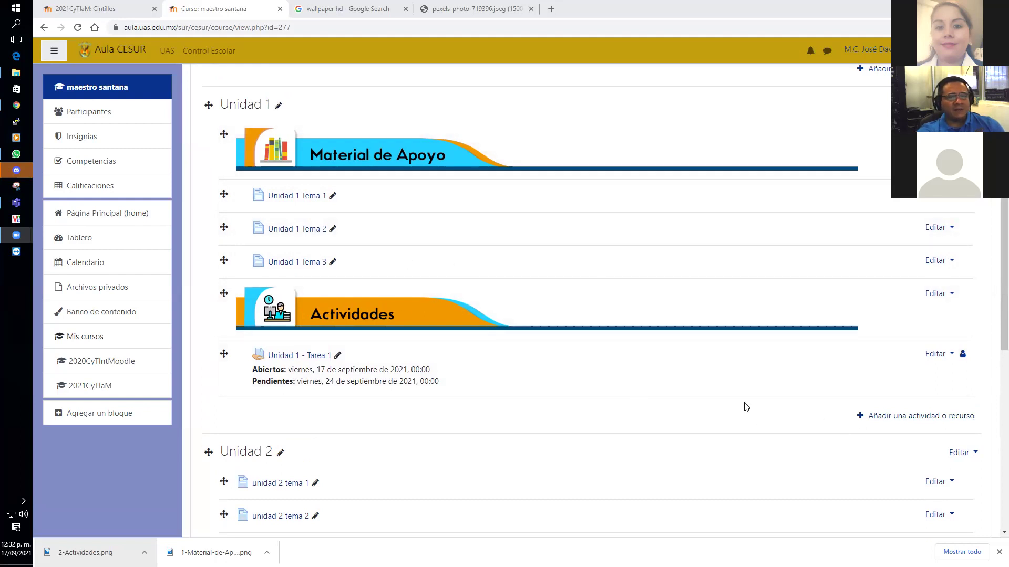
Step: Start a new Etiqueta label in Unidad 1
click(882, 418)
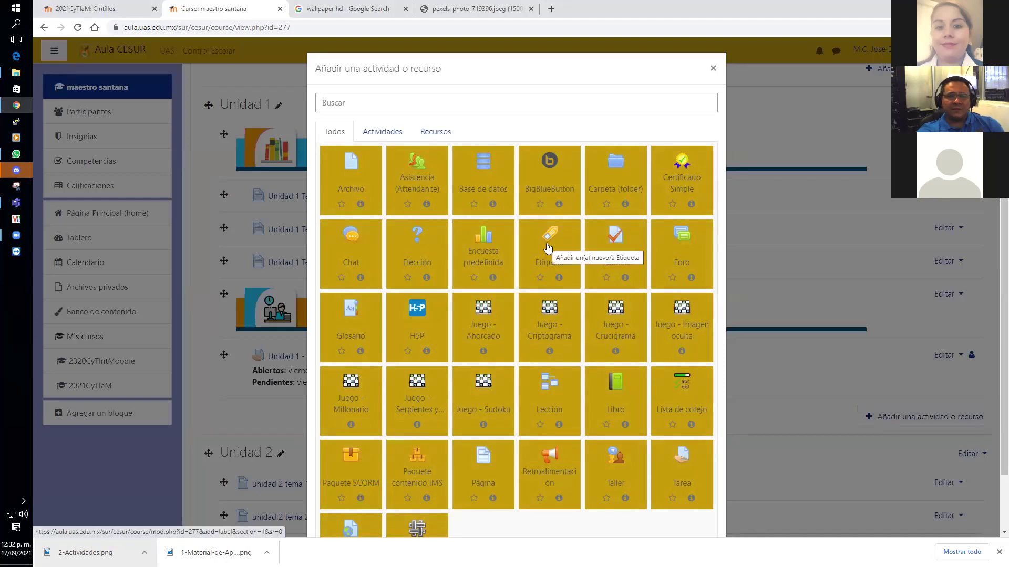
click(548, 247)
click(483, 291)
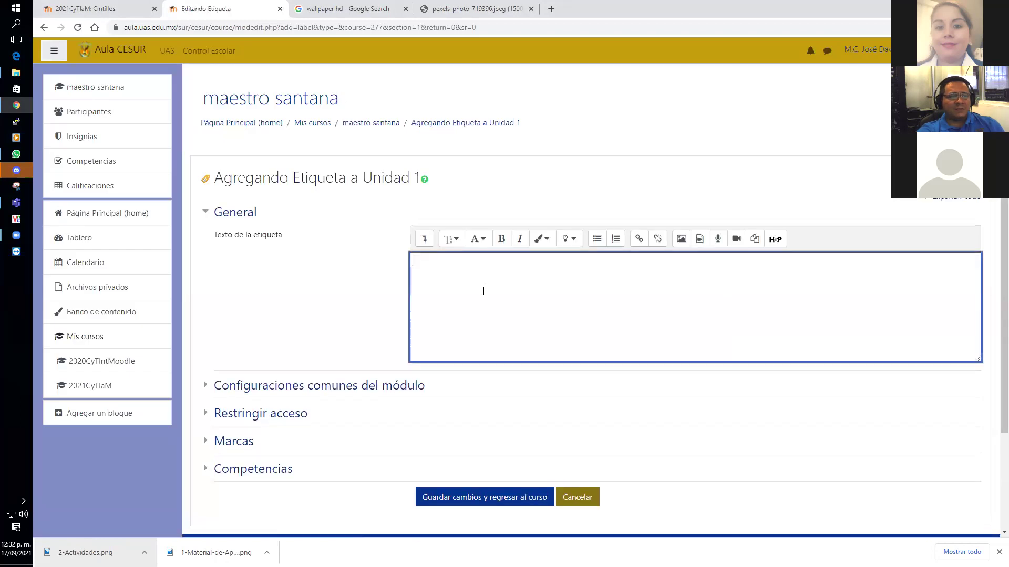
Step: Download the 4-Foro.png banner, insert it into the label and save it
click(115, 8)
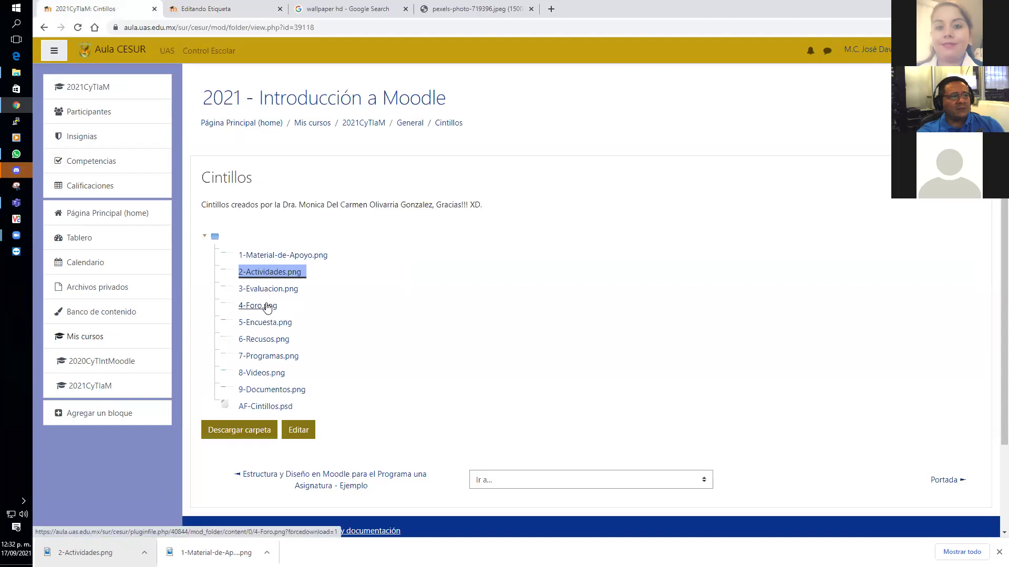
click(270, 308)
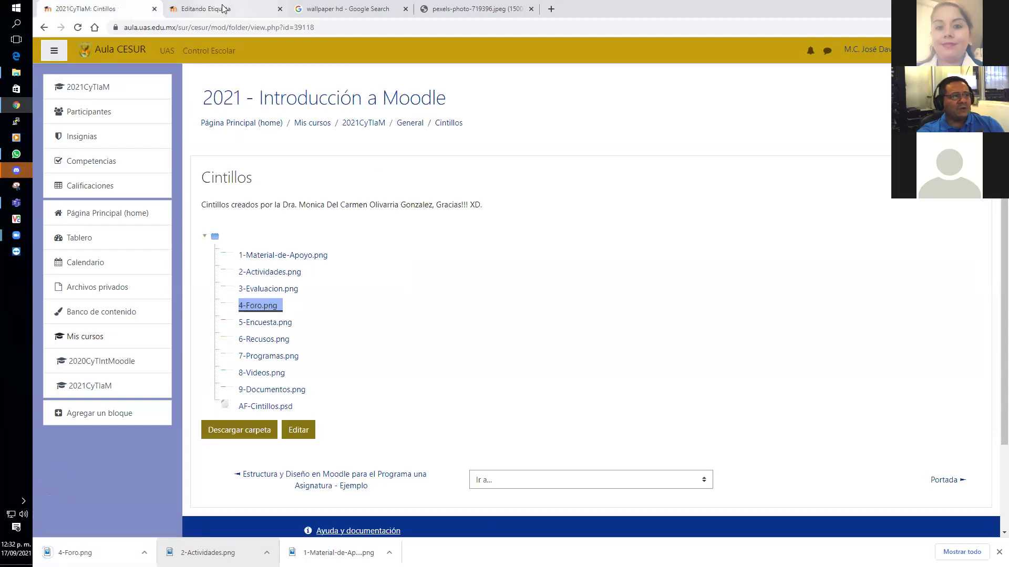
click(224, 9)
drag(75, 553, 561, 301)
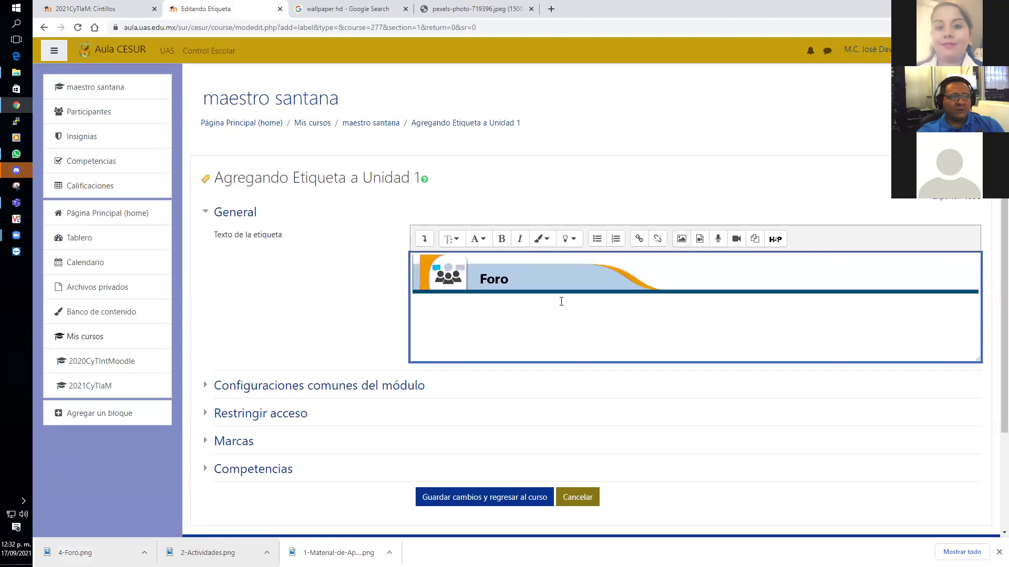
click(474, 501)
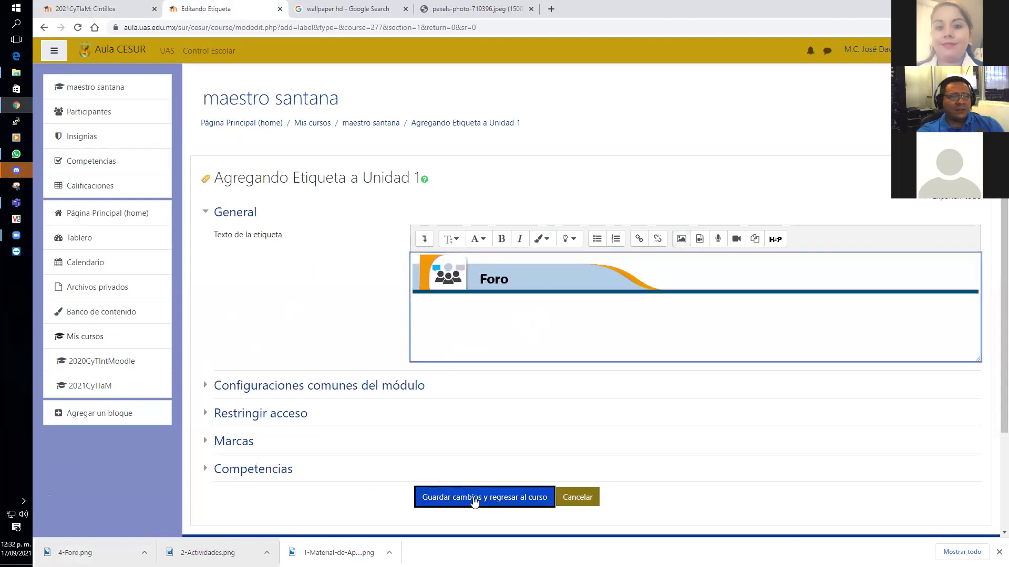
Step: Choose Foro in the activity chooser under Unidad 1 to get a blank forum form
scroll(310, 317, down, 2)
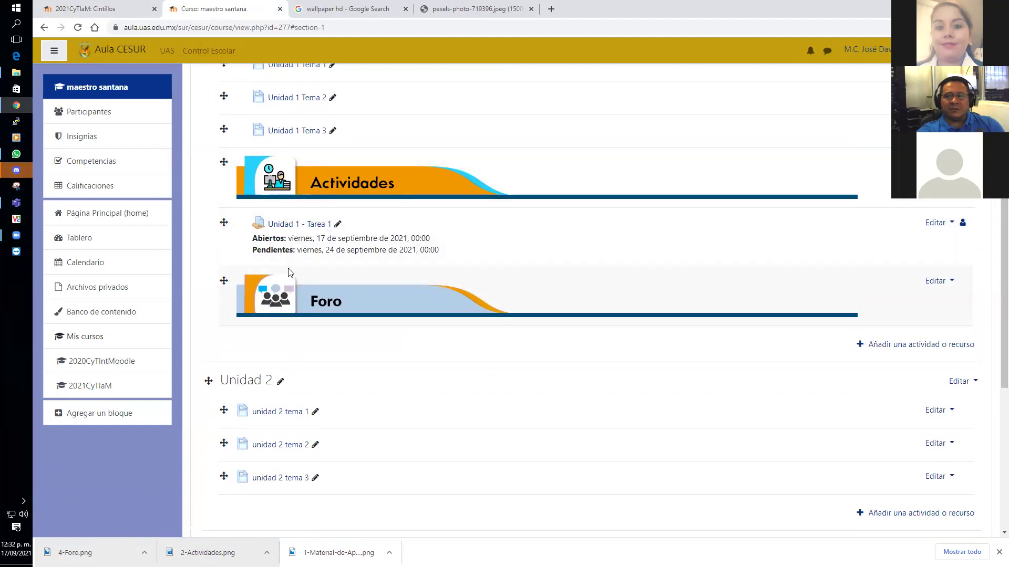
scroll(297, 260, up, 1)
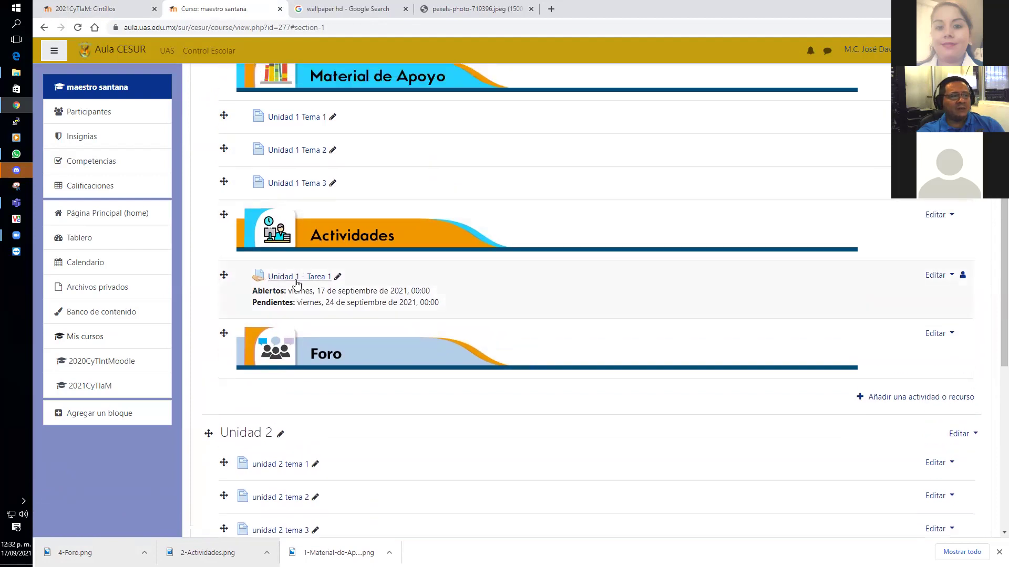
scroll(296, 281, down, 1)
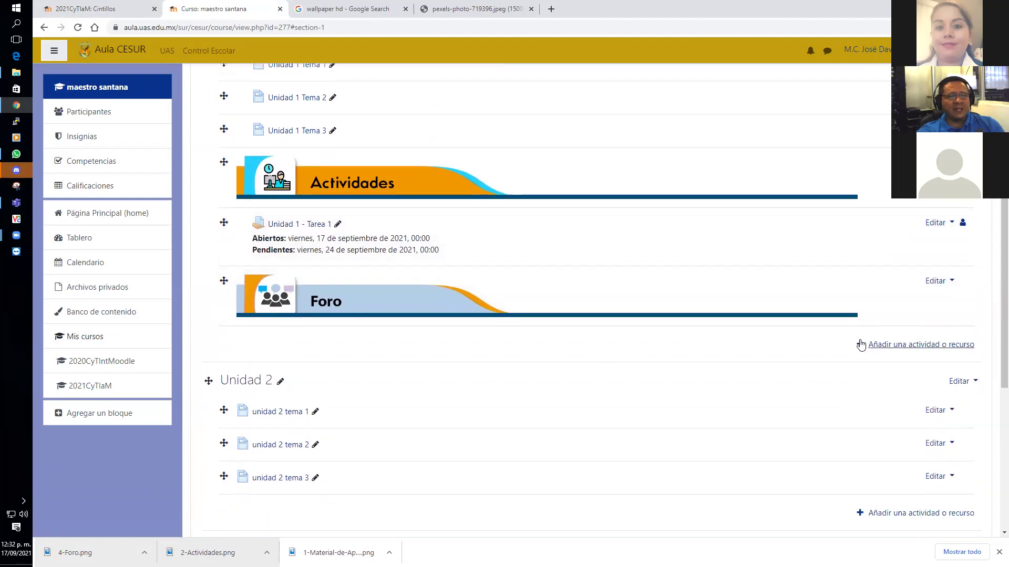
click(874, 345)
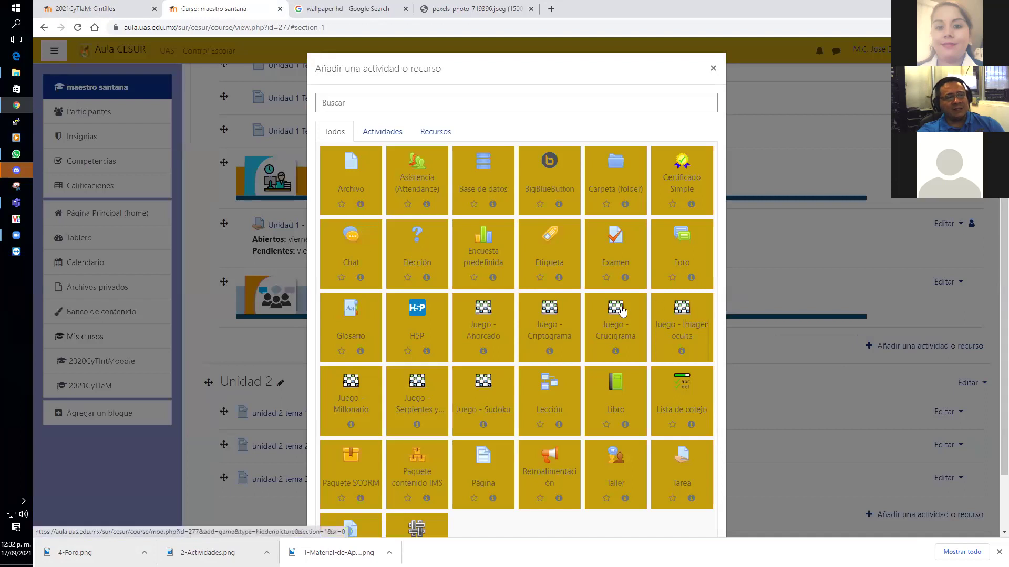
scroll(502, 343, down, 1)
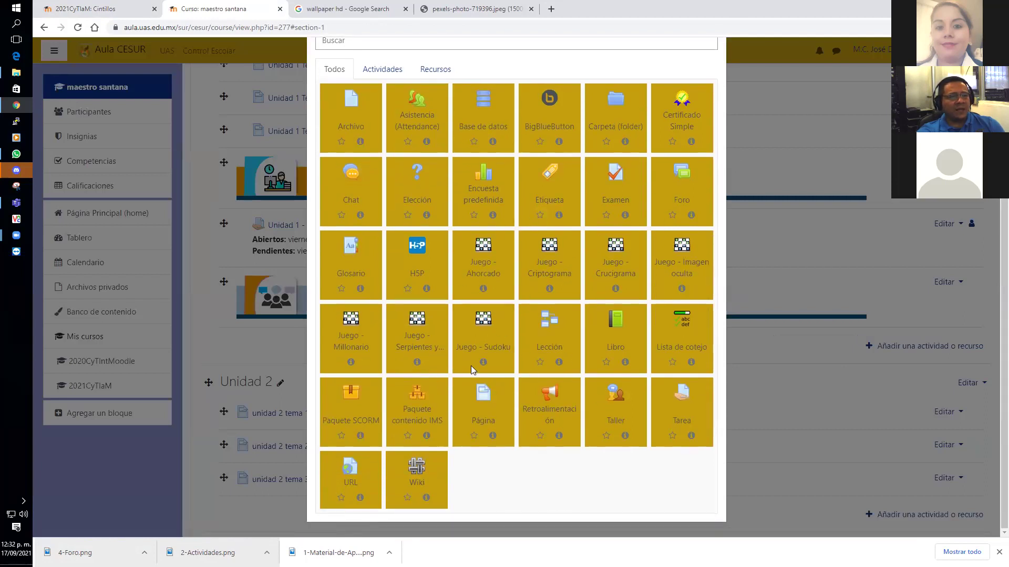
click(664, 188)
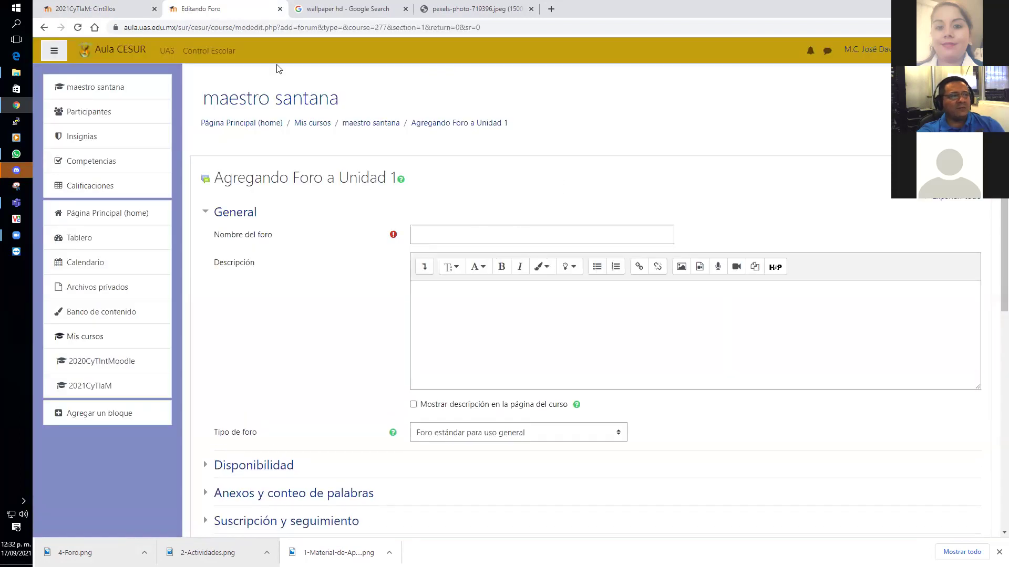
Step: Name the forum 'Unidad 1 - Foro 1' and save it, showing its page
click(441, 238)
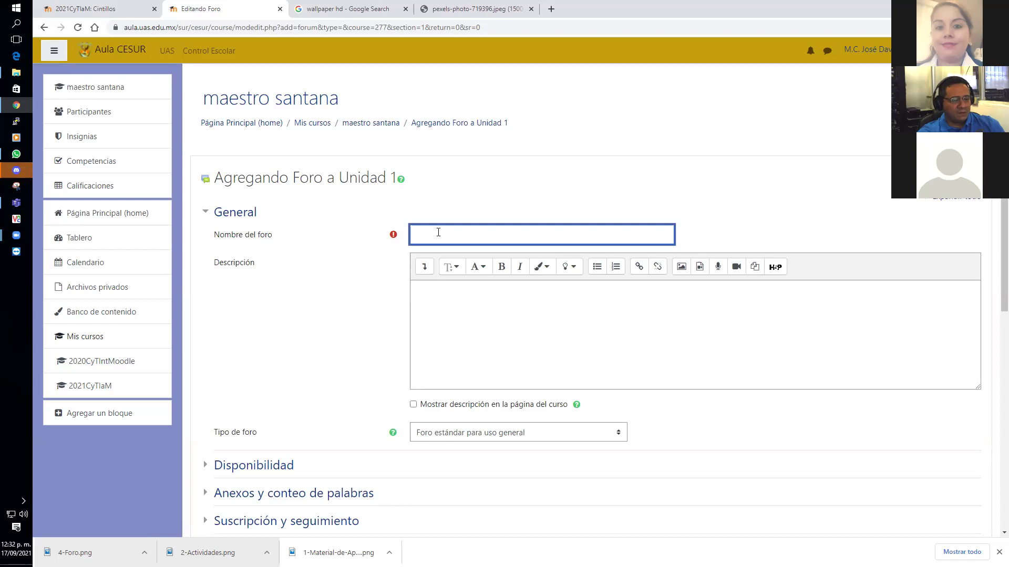
text(Unidad 1 Foro1)
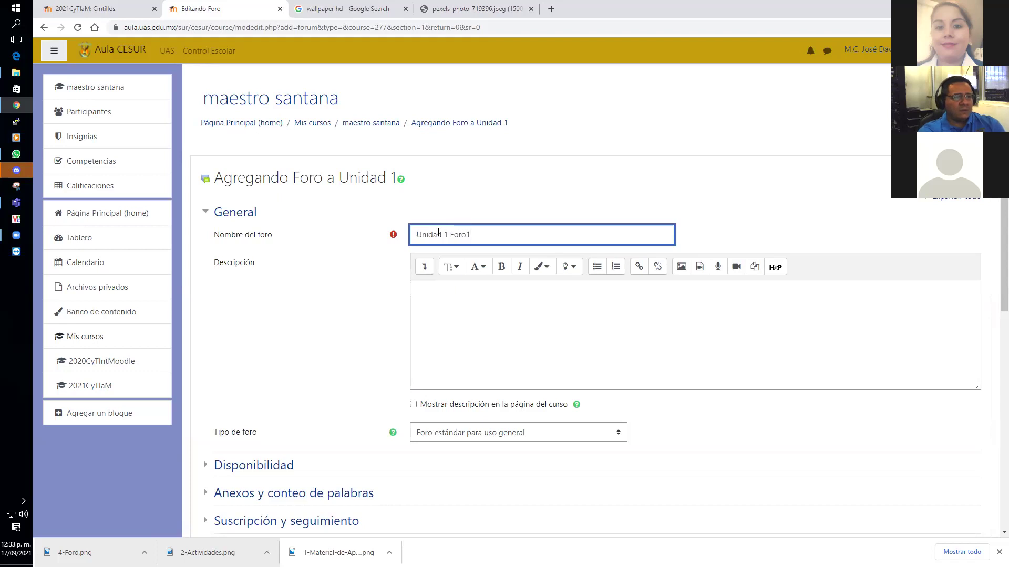
text(-)
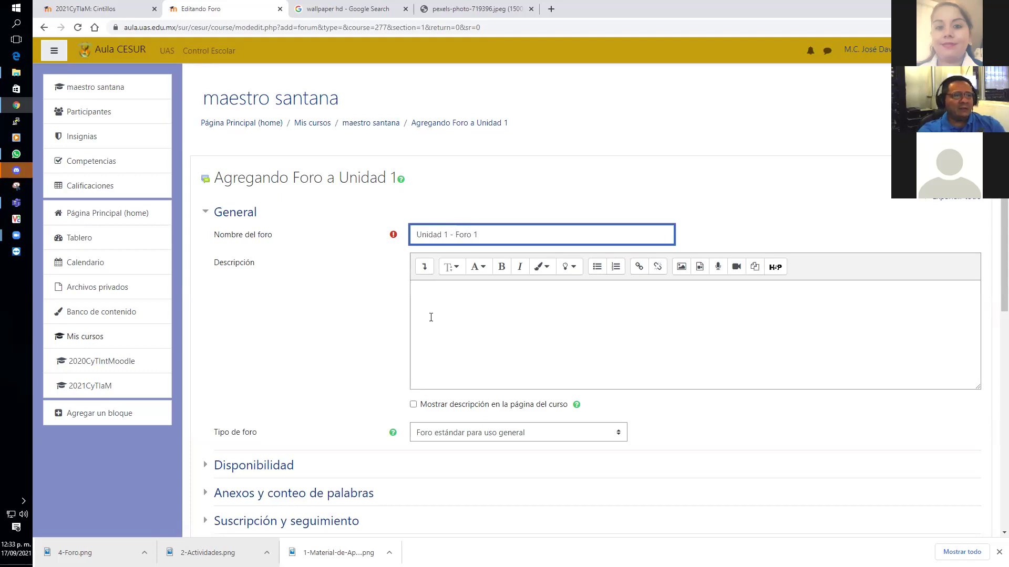
scroll(461, 351, down, 10)
click(597, 509)
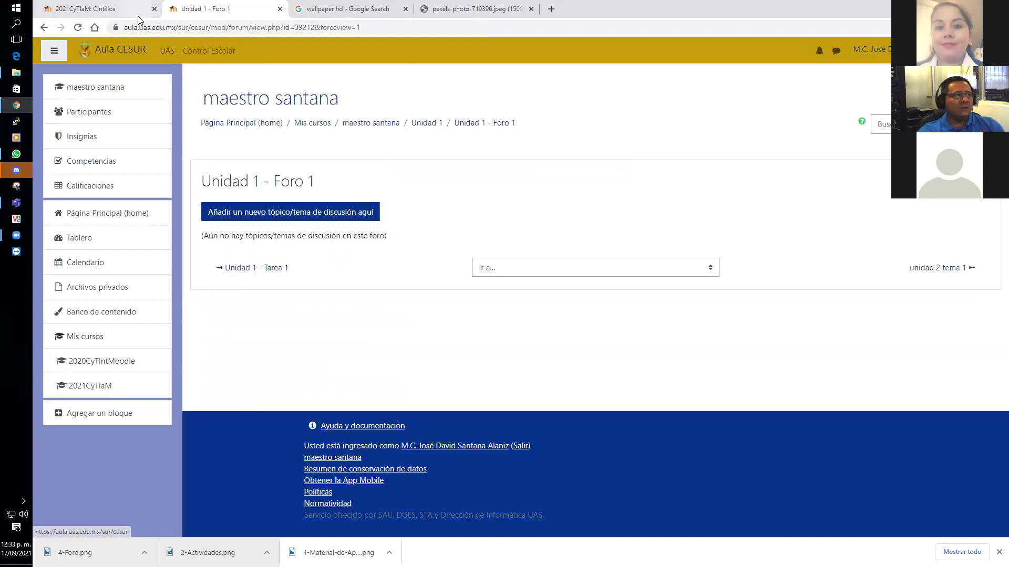
Step: On the maestro santana course, apply Mover a la derecha to Unidad 1 - Foro 1
click(99, 85)
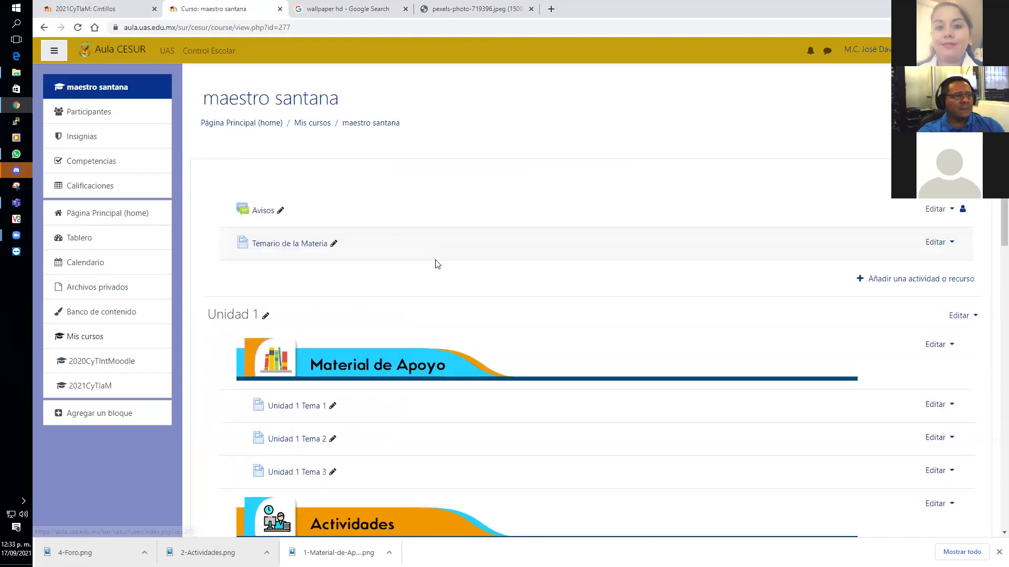
scroll(446, 352, down, 6)
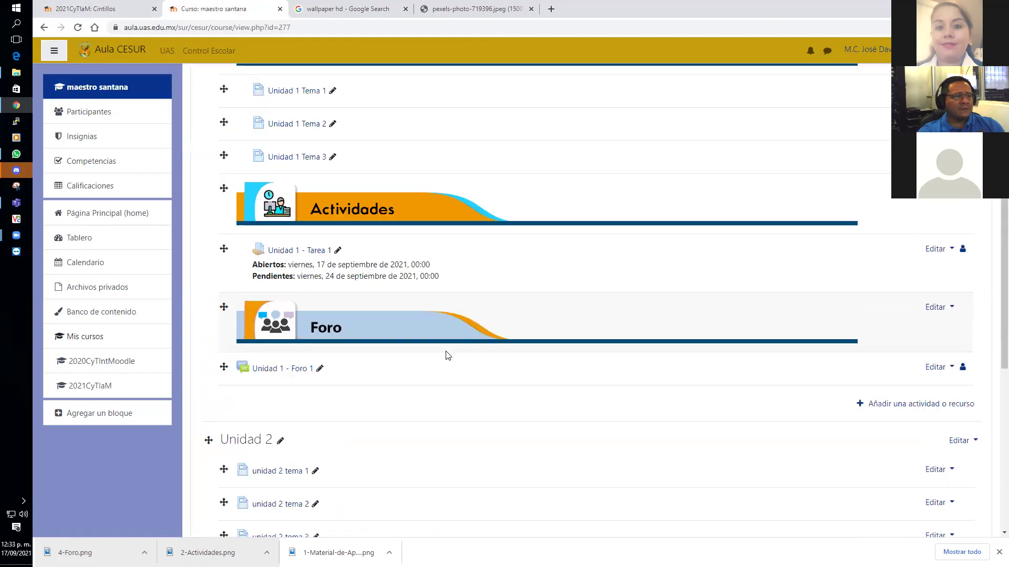
click(938, 367)
click(907, 402)
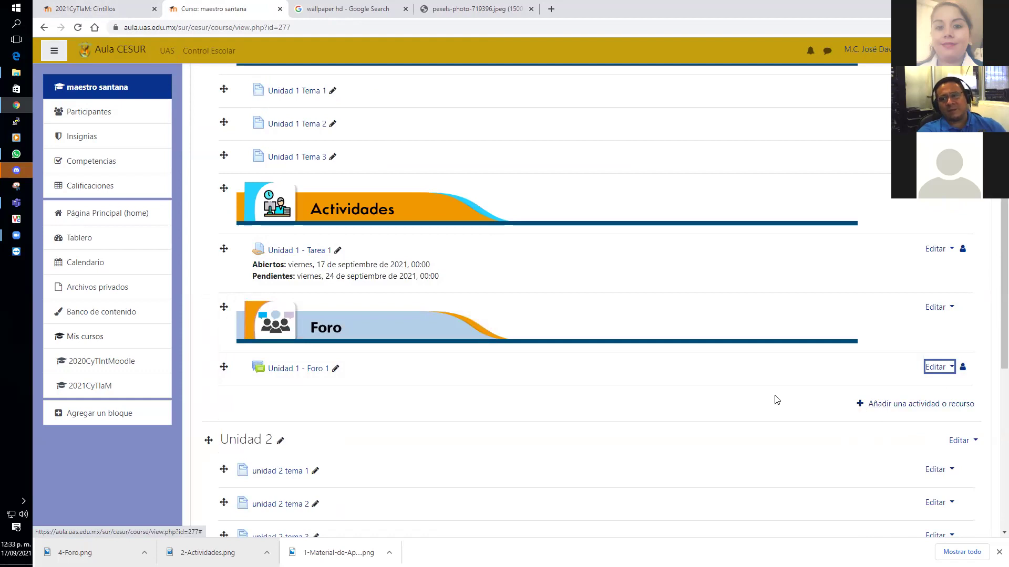
scroll(457, 256, up, 2)
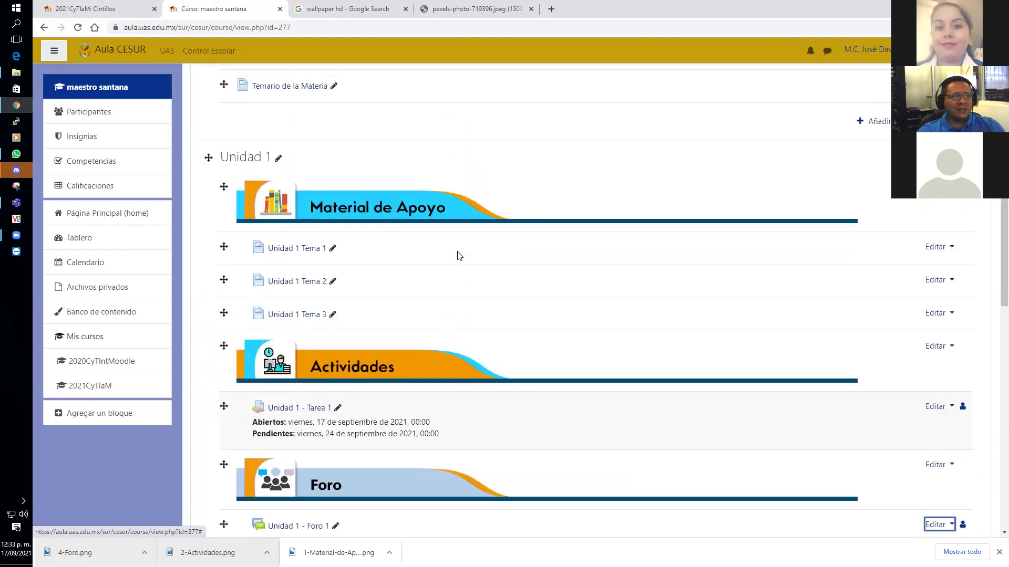
scroll(459, 256, down, 1)
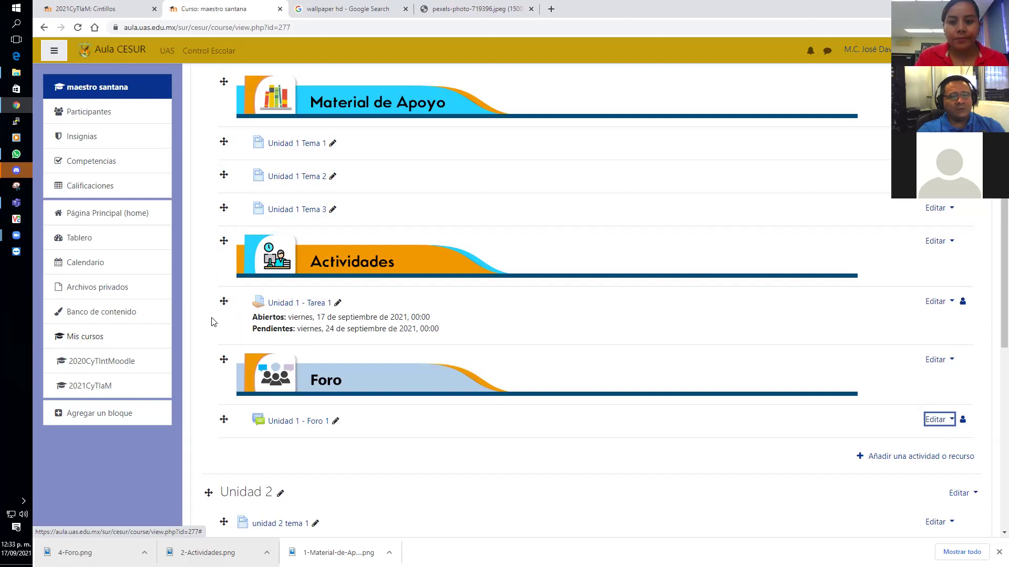
Step: Add a quiz to Unidad 1 named 'Unidad 1 - Examen 1' with description 'Examen de ejemplo'
click(883, 459)
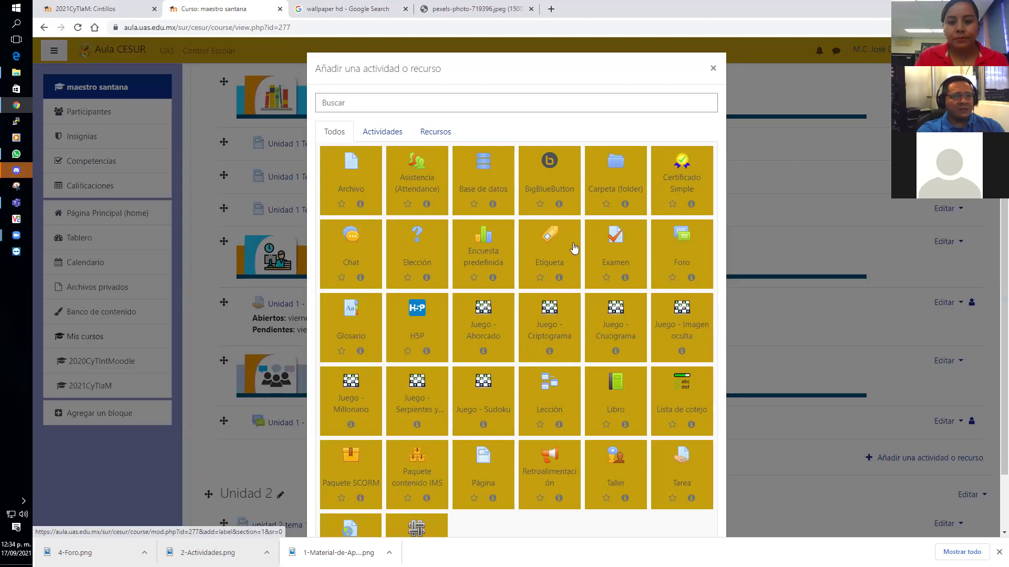
click(616, 245)
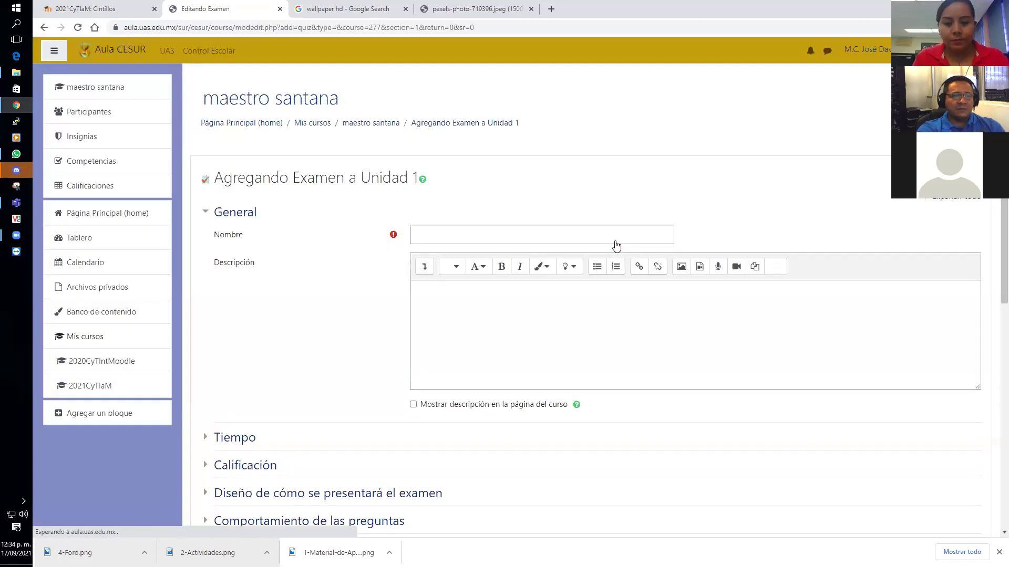
click(543, 236)
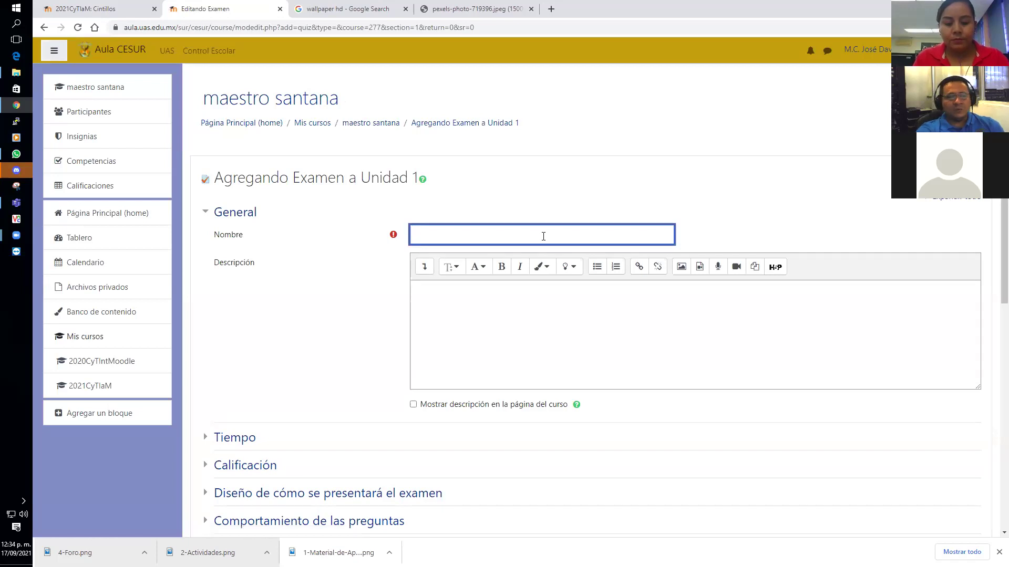
text(Unidad 1 - Examen 1)
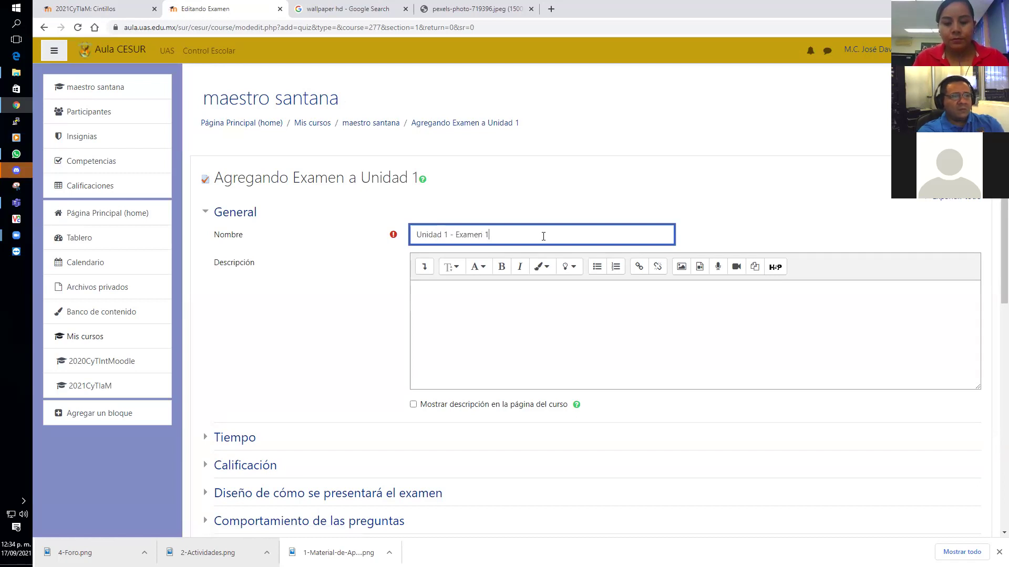
click(450, 304)
text(Examen de ejeblo)
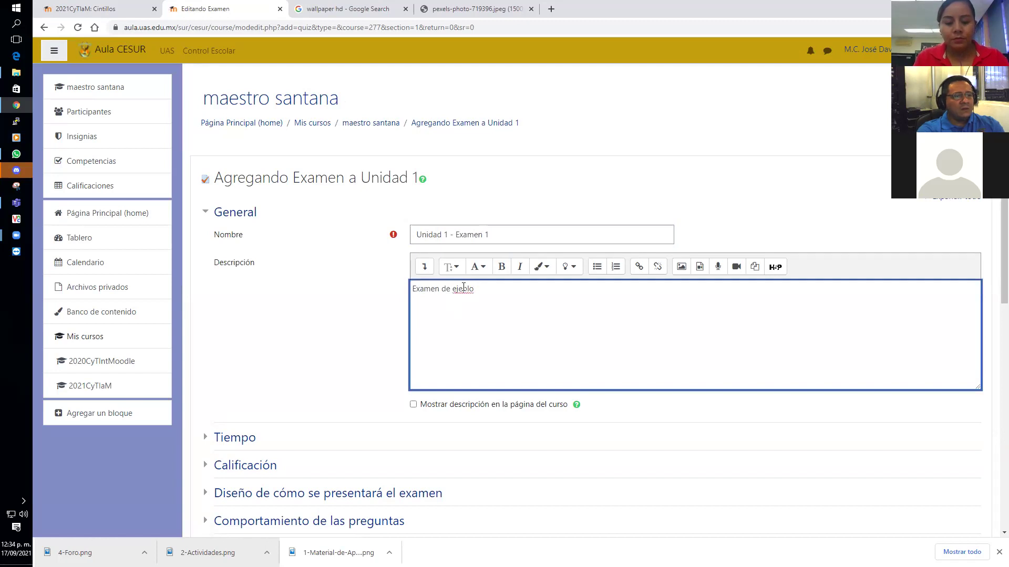
key(Left)
key(Left)
key(Left)
text(mplo)
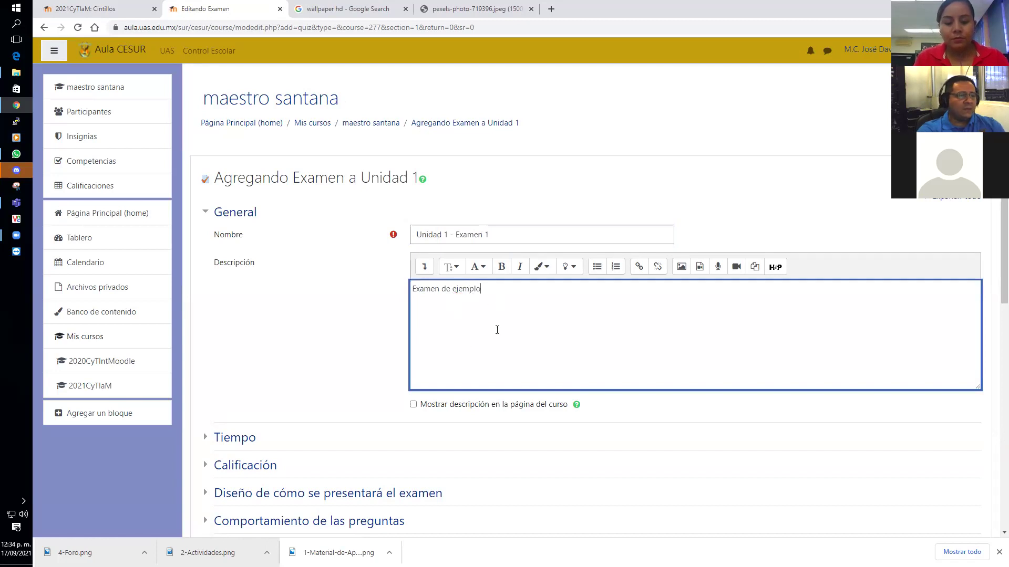
text(.)
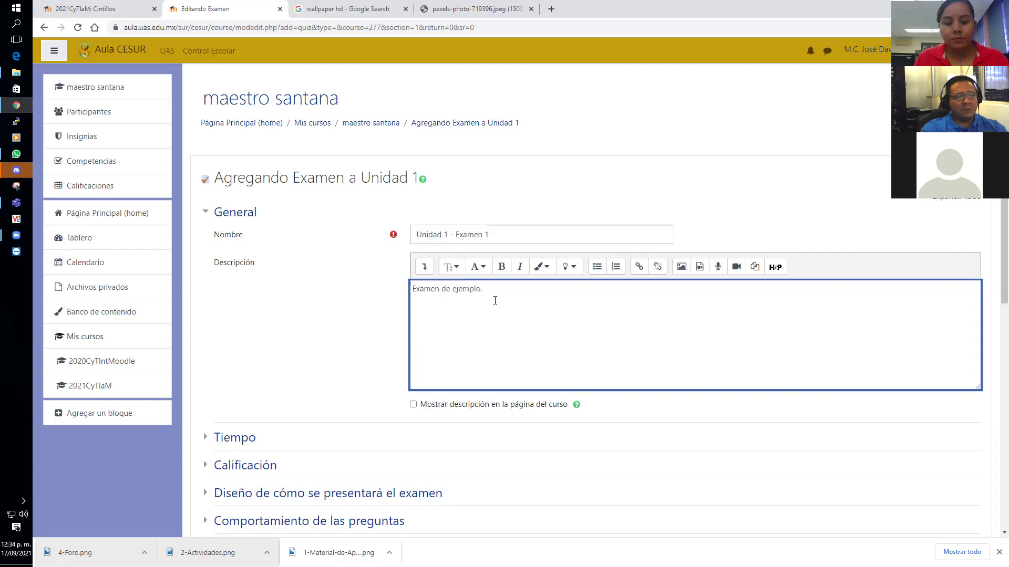
Step: Set the quiz to open 17 September 2021 and close 18 September 2021, both at 12:34
scroll(473, 295, down, 4)
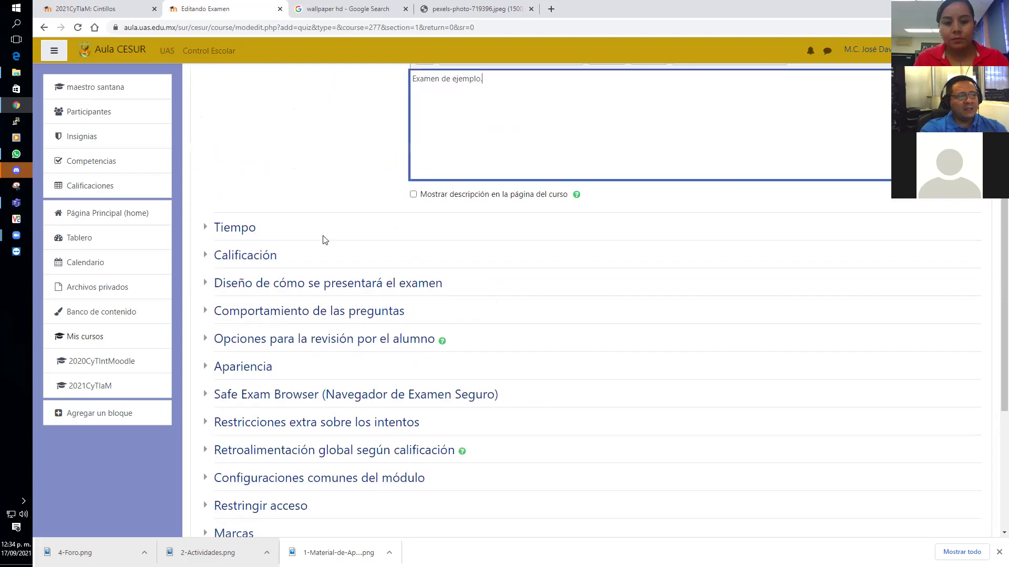
click(206, 230)
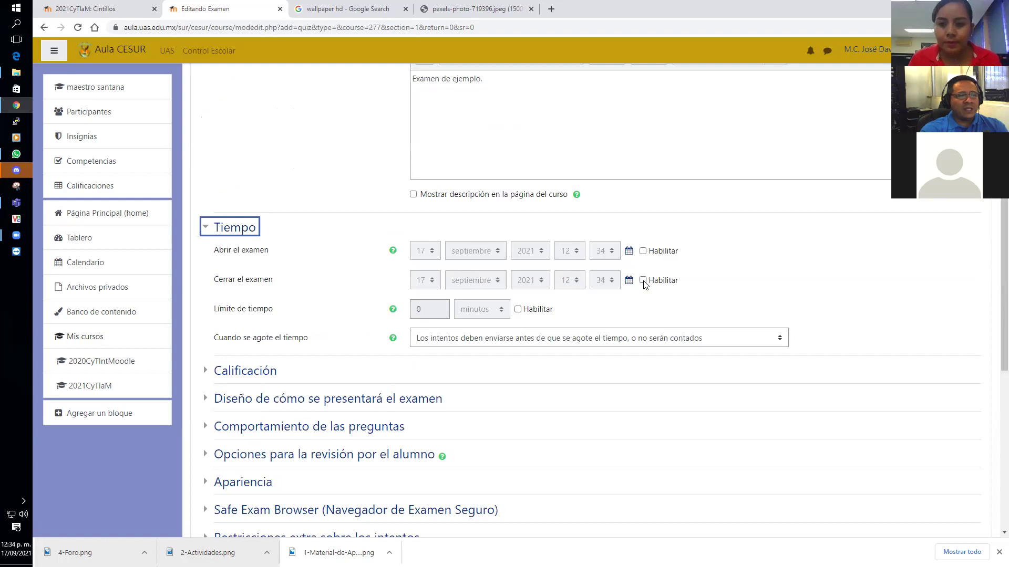
click(643, 252)
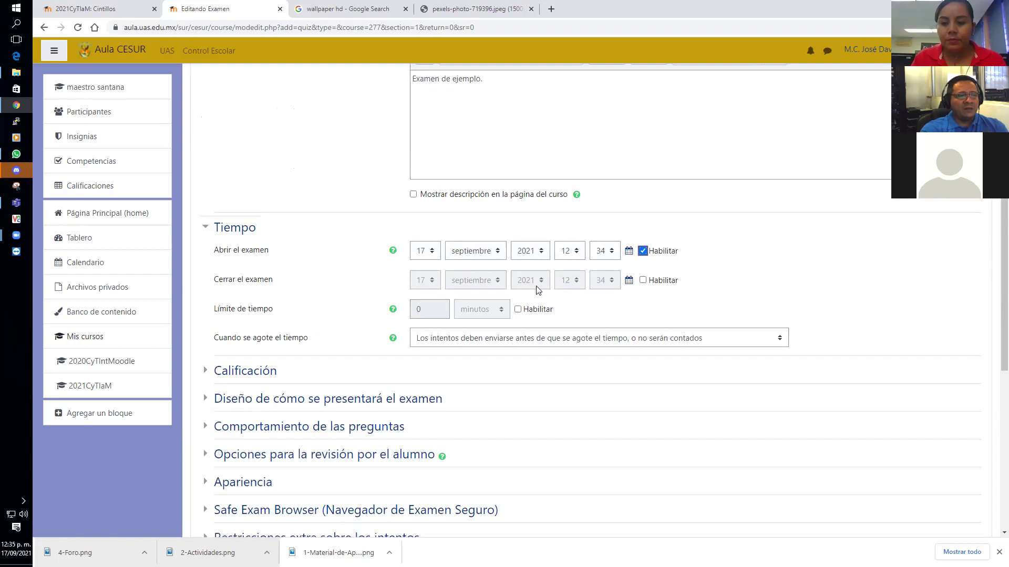
click(644, 281)
click(424, 280)
click(421, 484)
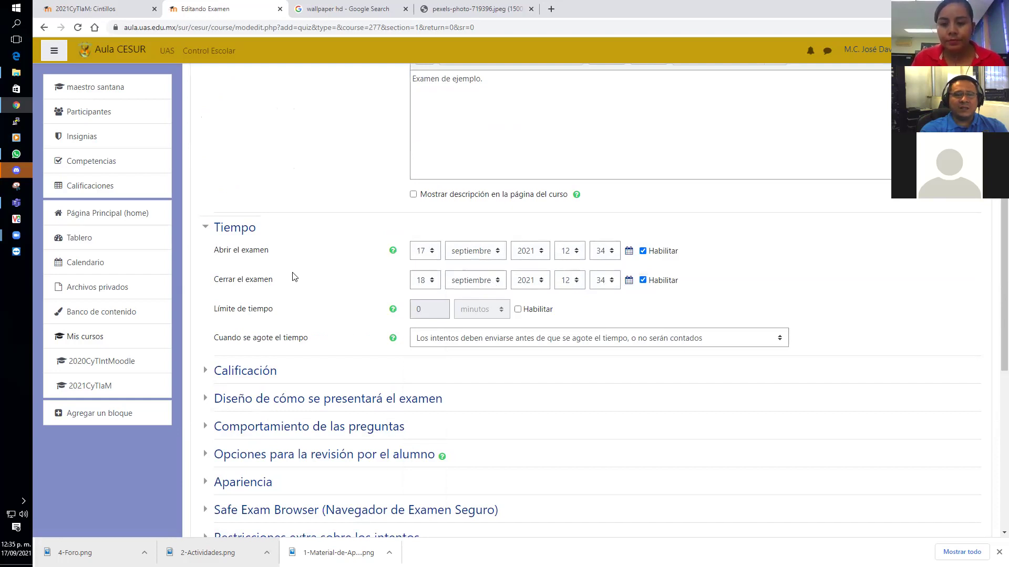
Step: Save the quiz 'Unidad 1 - Examen 1' and display its page
scroll(292, 276, up, 3)
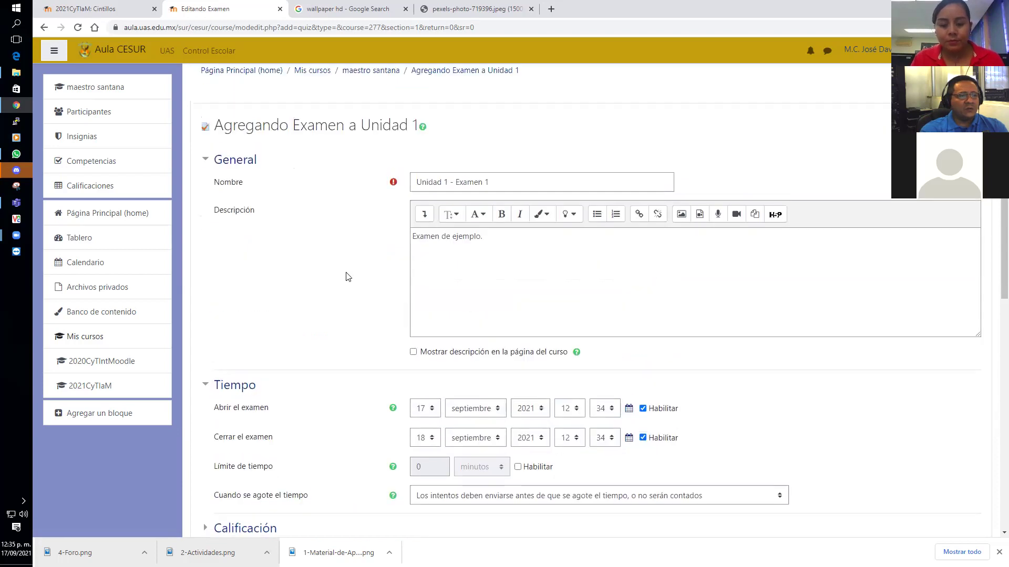
scroll(315, 276, down, 4)
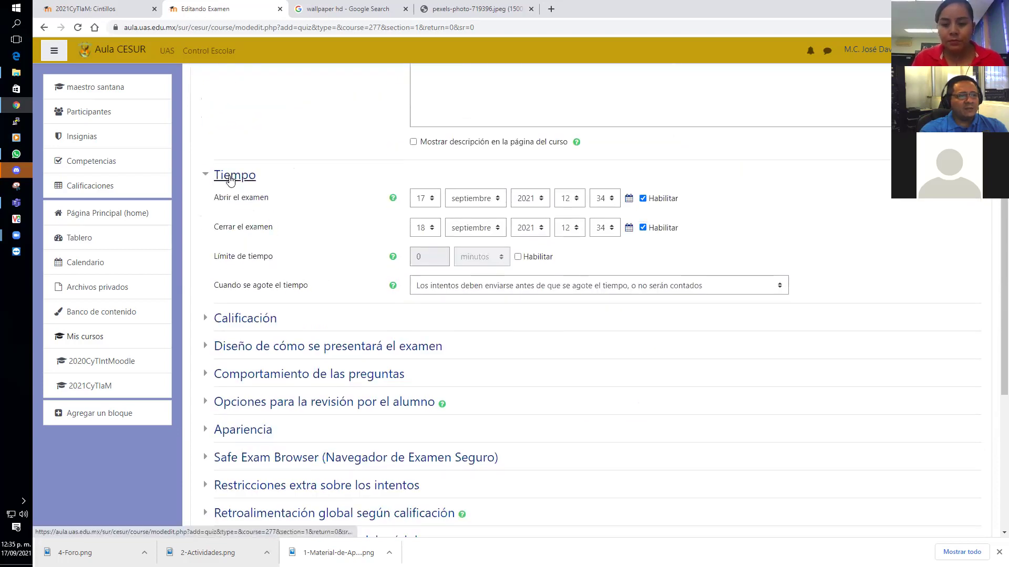
scroll(287, 217, down, 4)
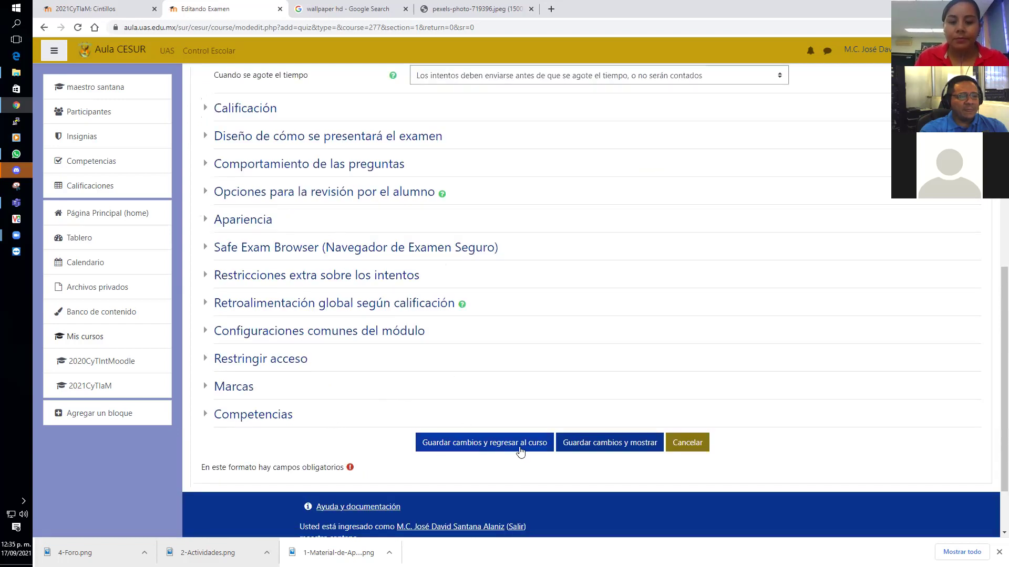
click(614, 450)
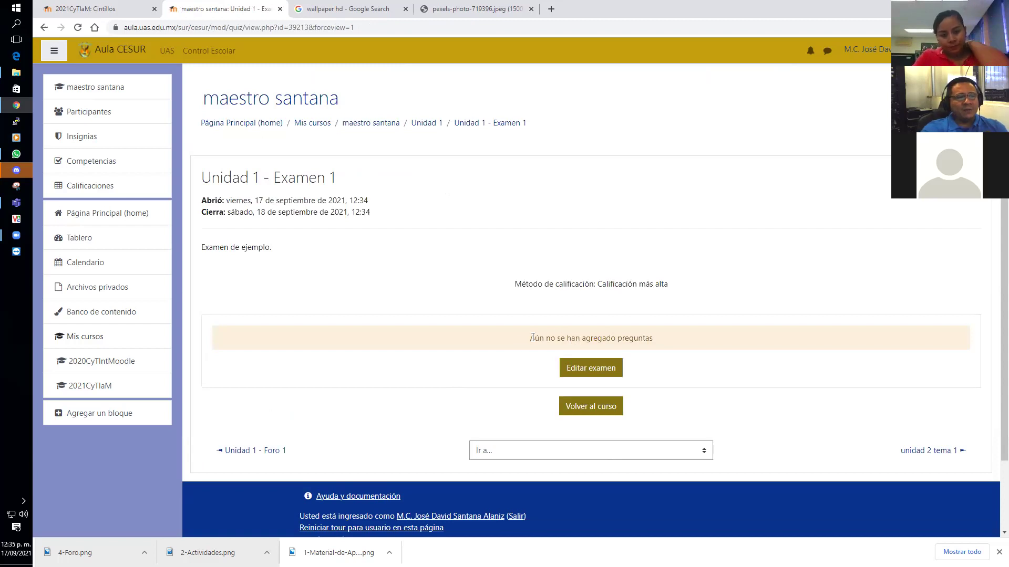
Step: Review the saved quiz page's notice that no questions have been added yet
drag(528, 339, 659, 336)
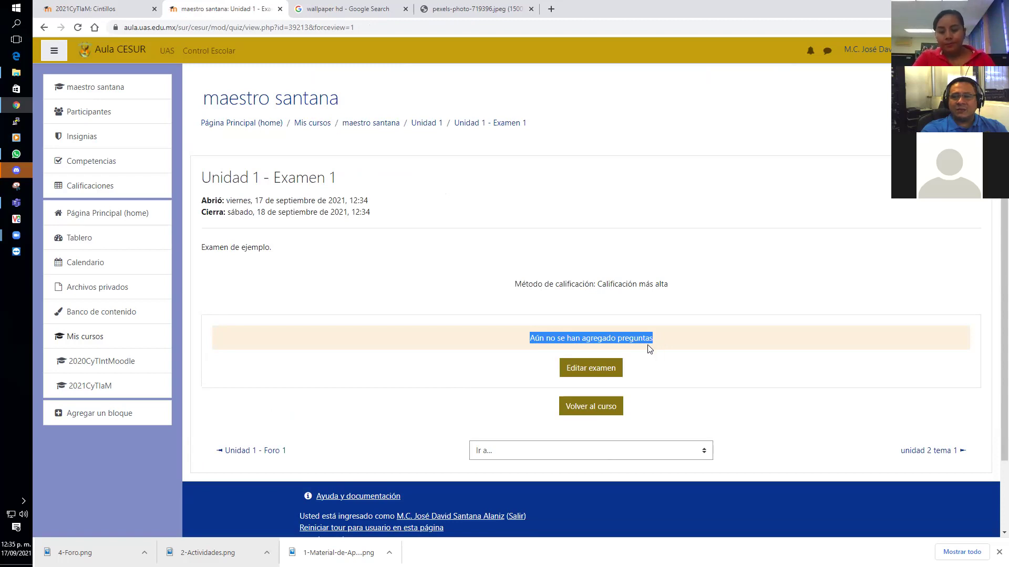
click(963, 213)
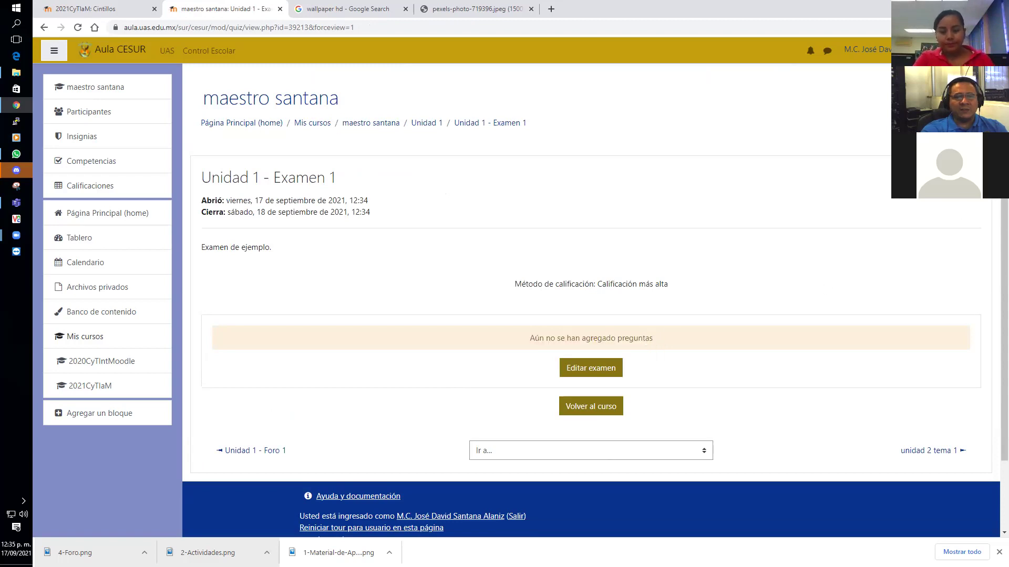
click(972, 171)
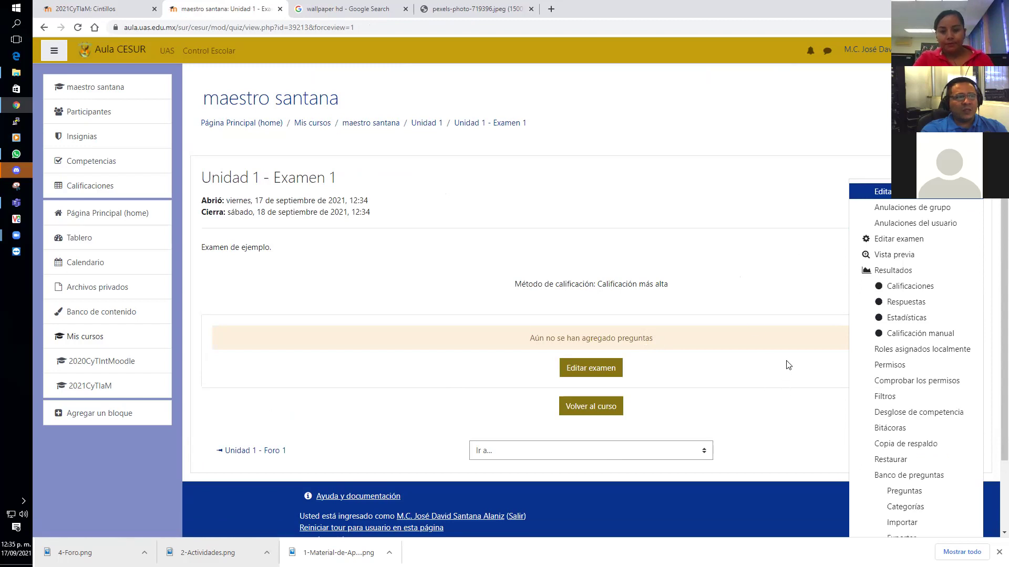
Step: Open 'Editando examen: Unidad 1 - Examen 1', showing 0 questions and 0.00 total points
scroll(789, 365, down, 1)
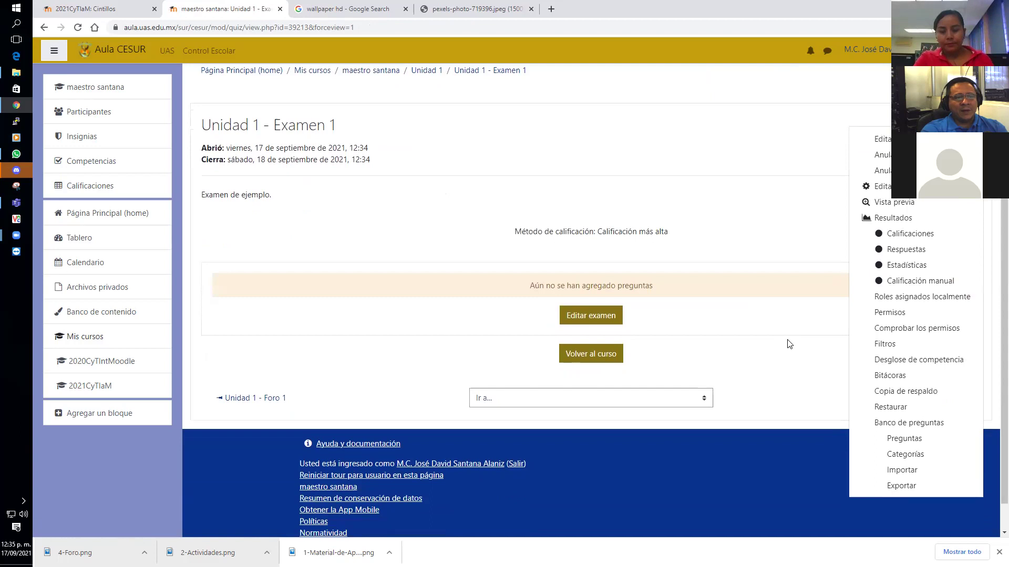
click(787, 342)
click(607, 326)
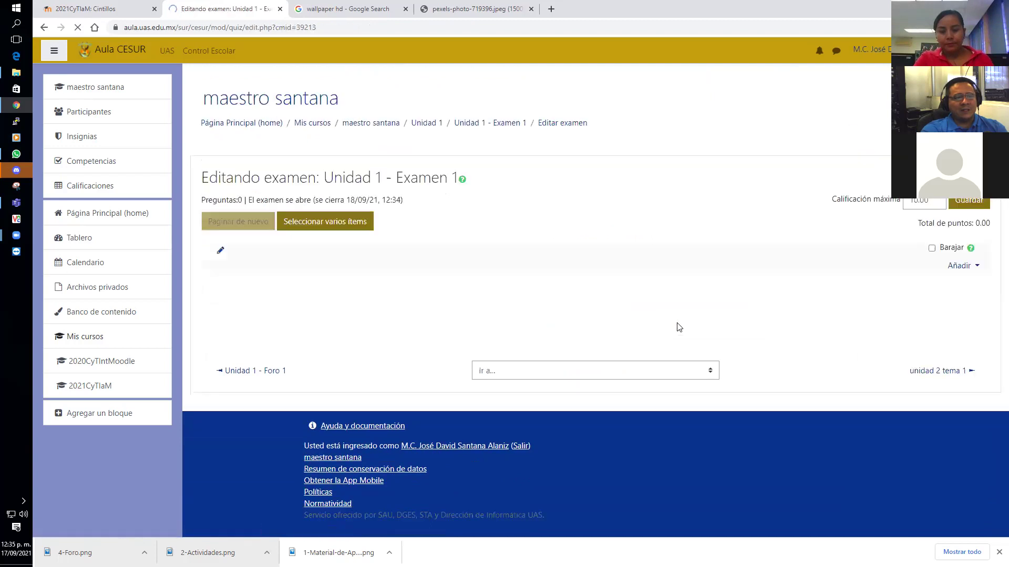
click(44, 27)
click(970, 118)
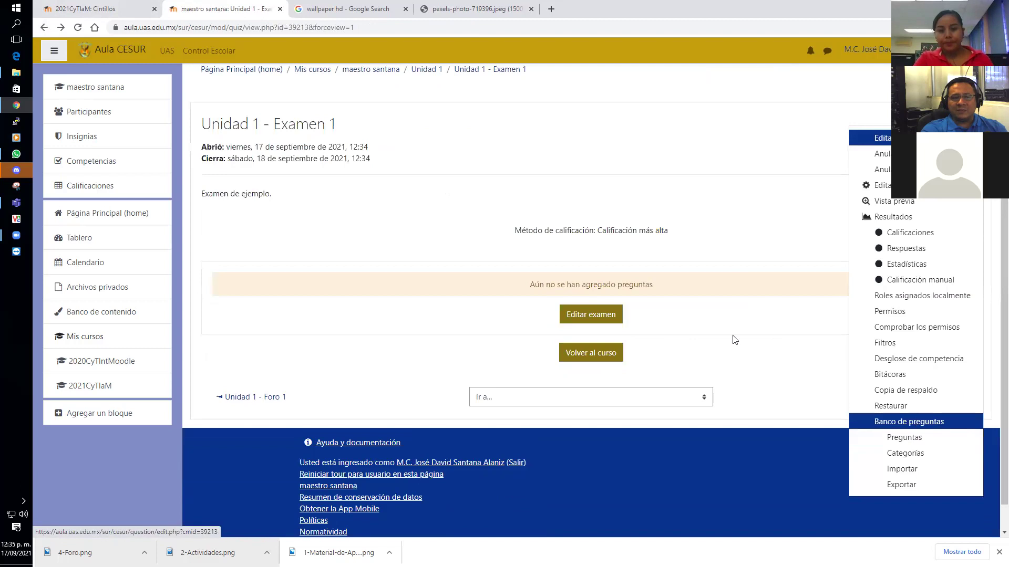
click(723, 323)
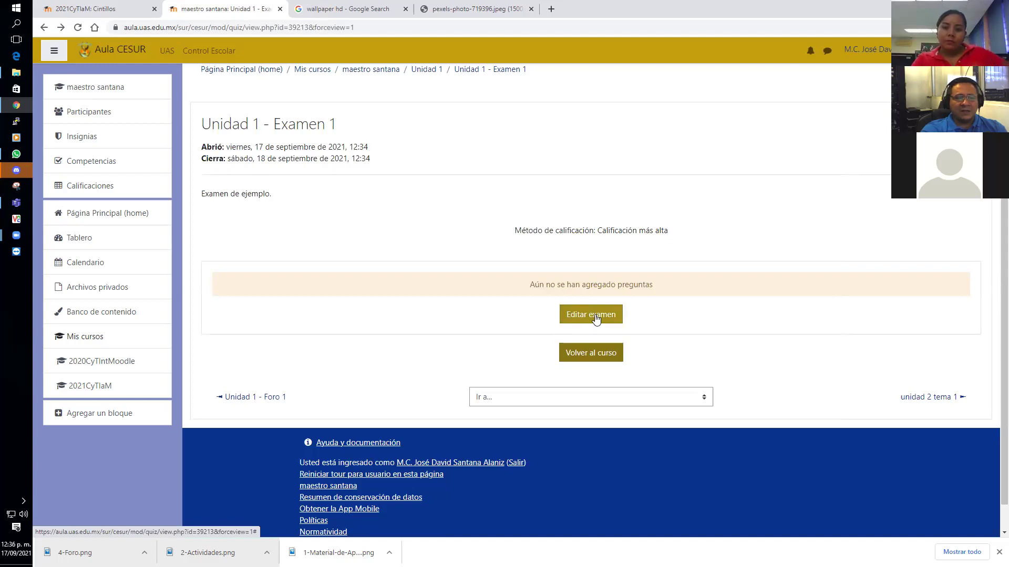
drag(521, 284, 681, 284)
click(670, 301)
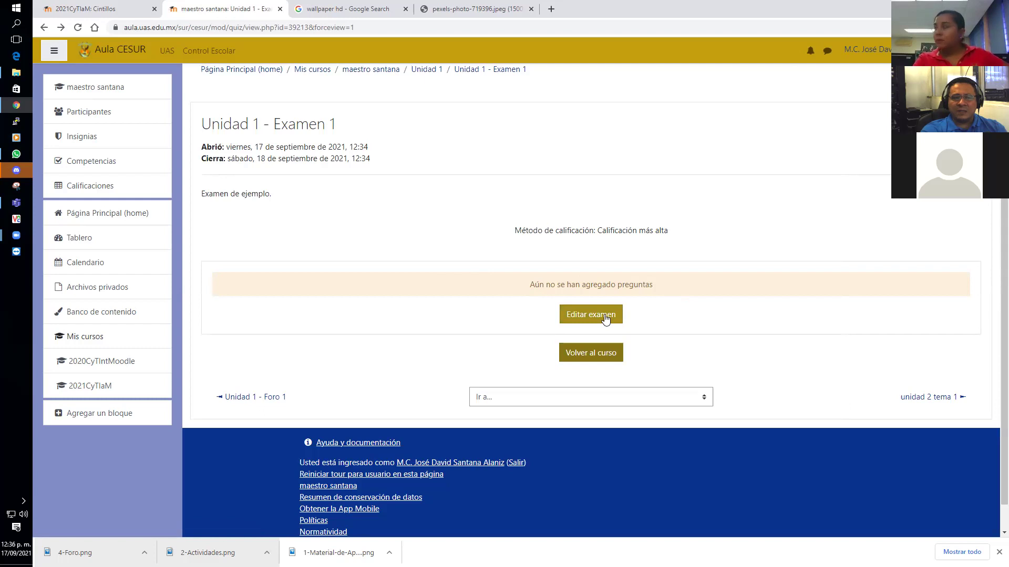
click(606, 315)
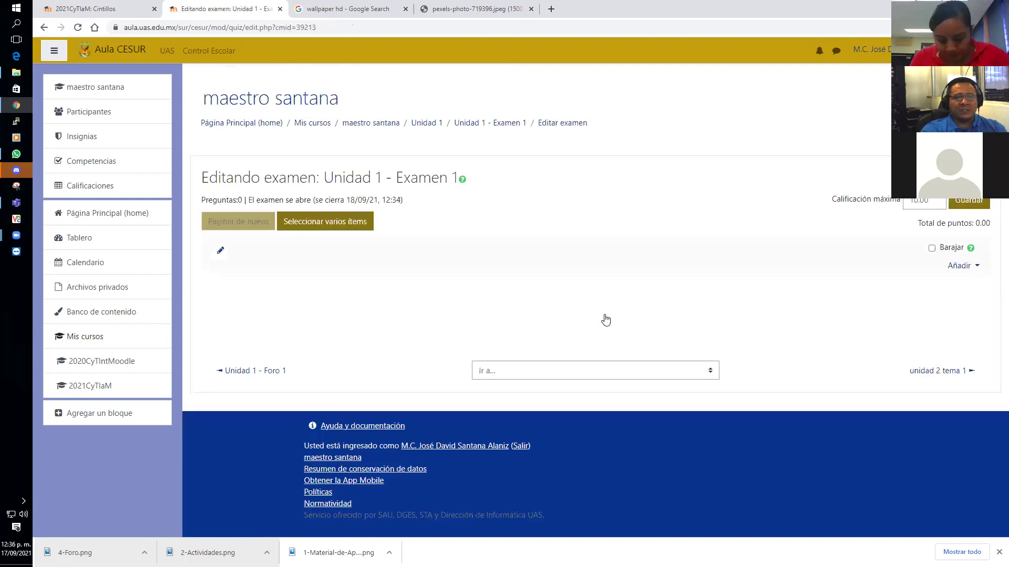
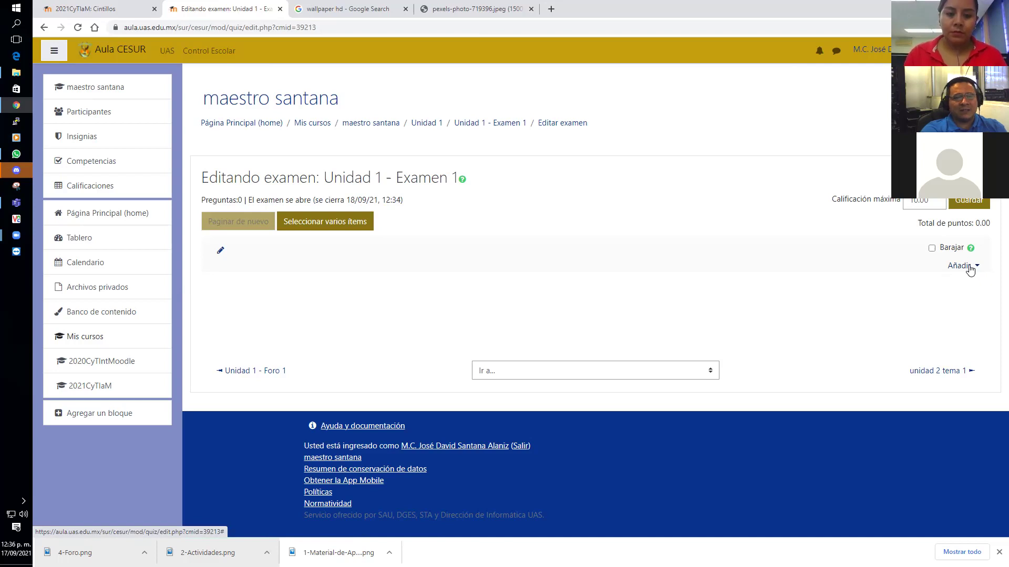
Step: Open the Añadir menu on the empty Unidad 1 - Examen 1 quiz
click(968, 268)
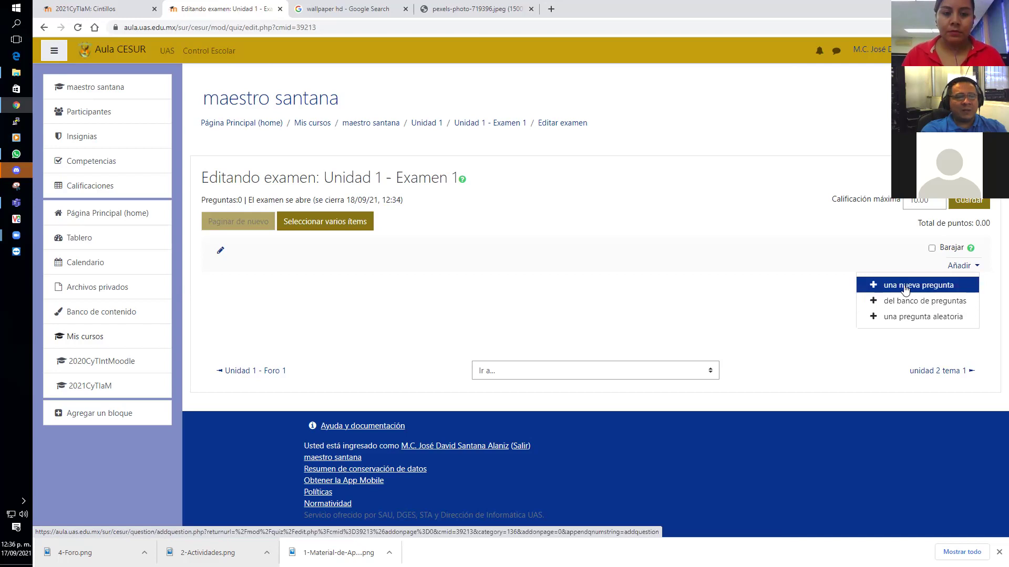
Step: Add a new question of type Falso/Verdadero to the quiz
click(905, 289)
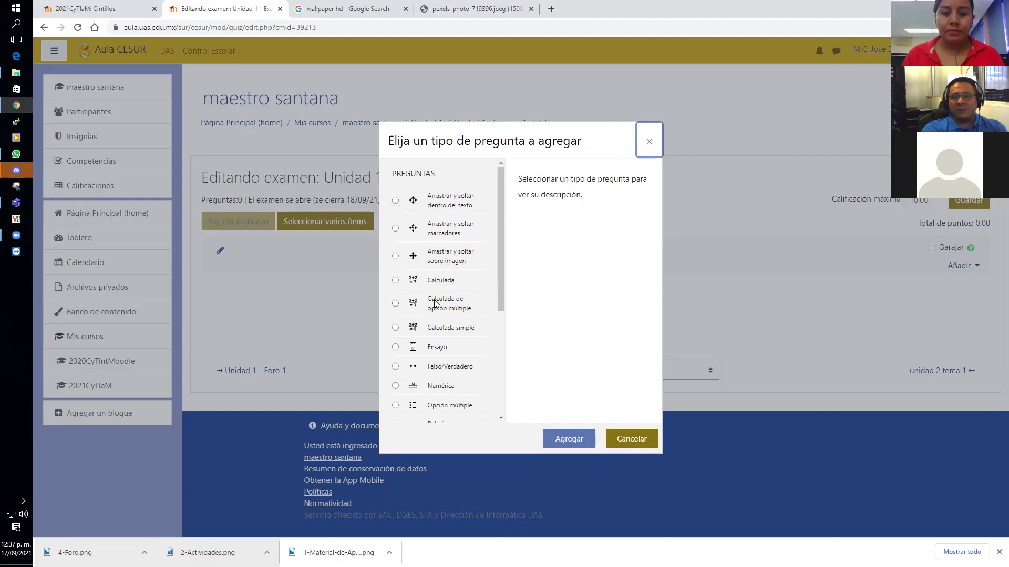
scroll(439, 304, down, 1)
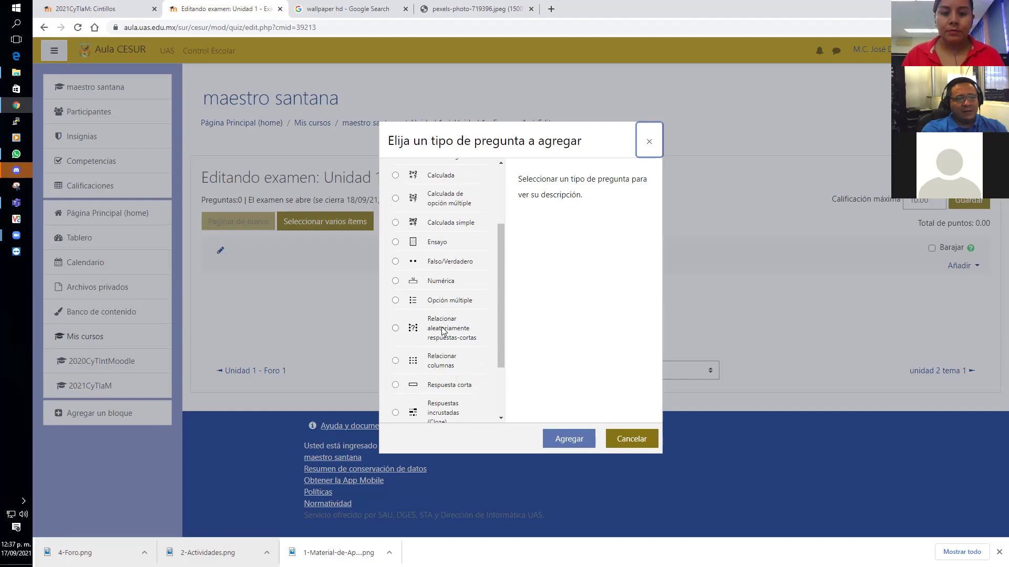
scroll(442, 330, down, 2)
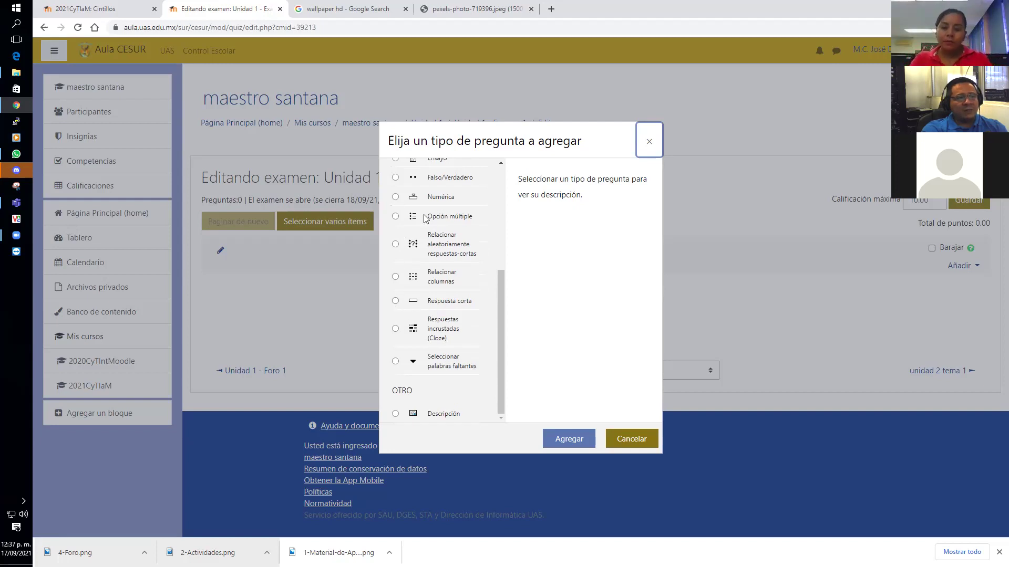
click(396, 178)
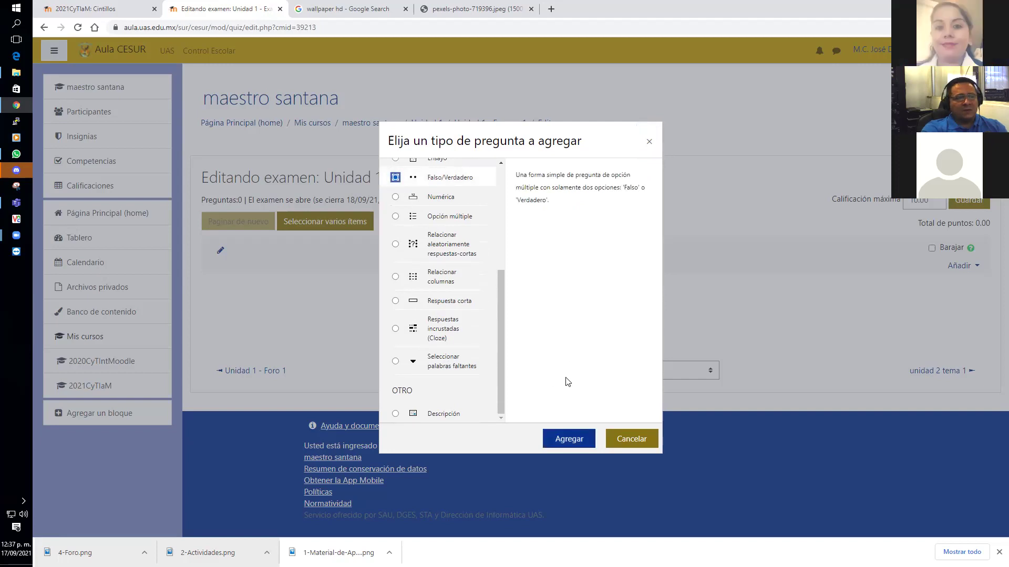
click(563, 442)
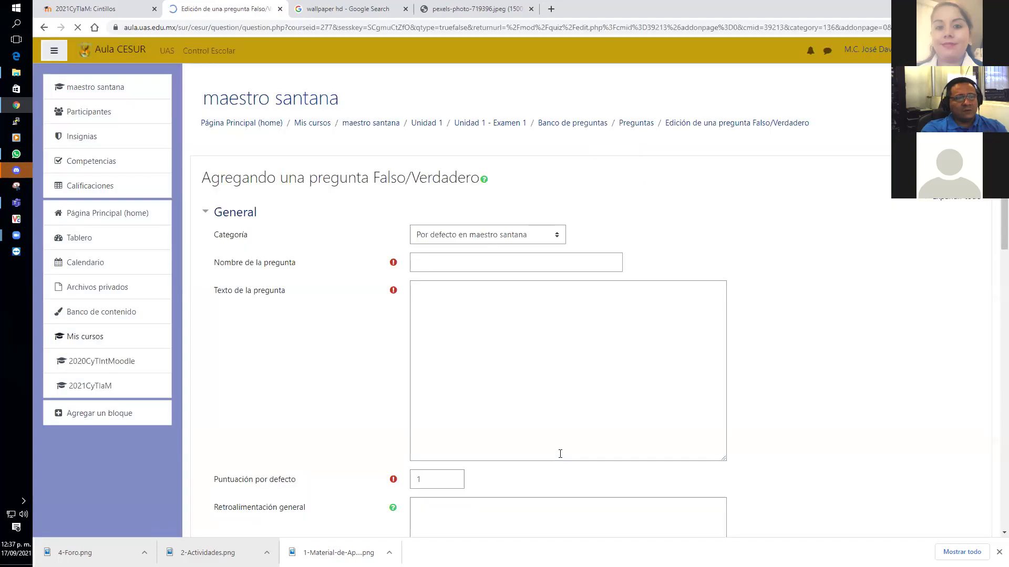
Step: Name the true/false question U1P1
click(435, 261)
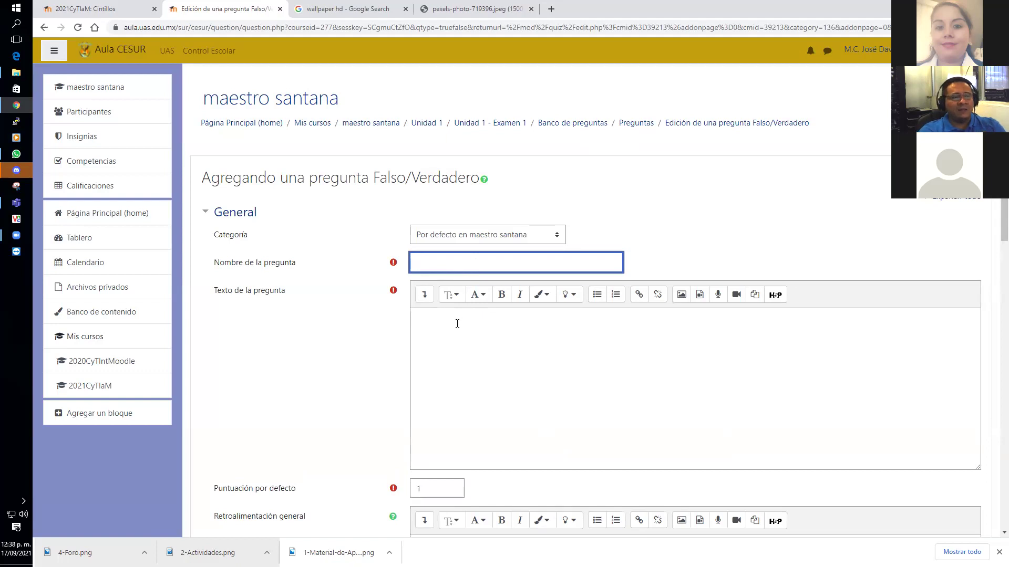
text(U)
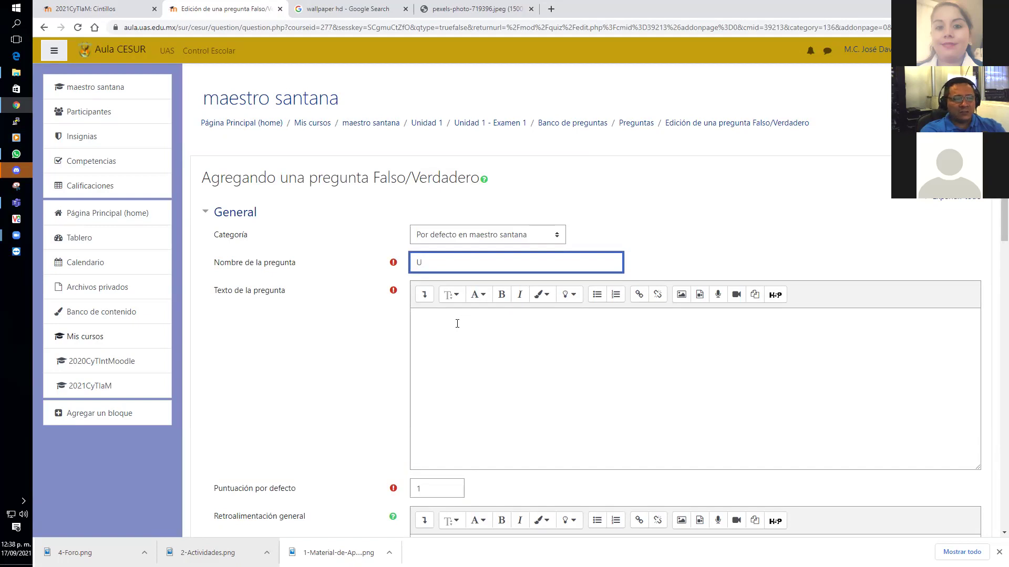
text(nidad )
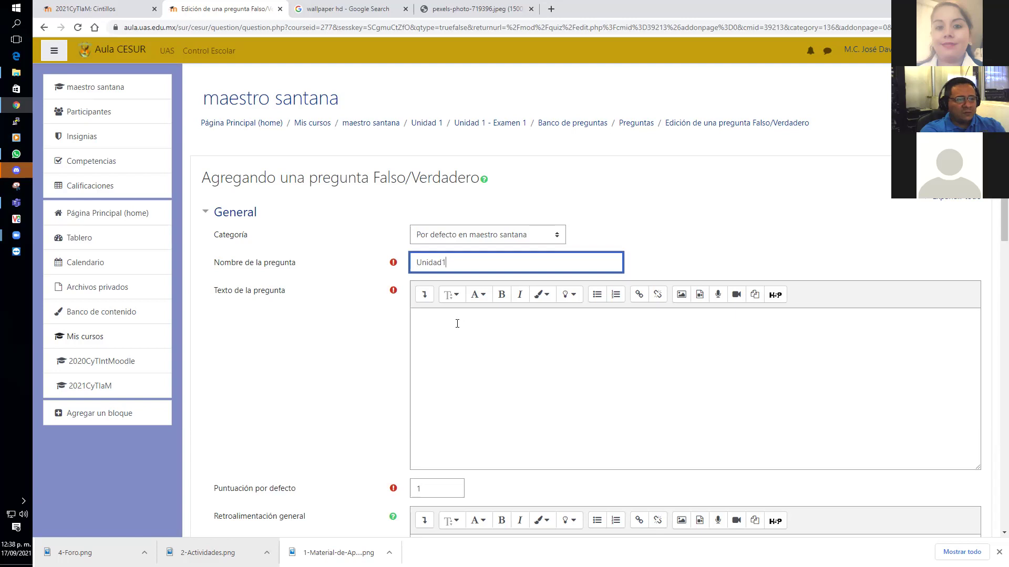
text(1)
key(Left)
text(-)
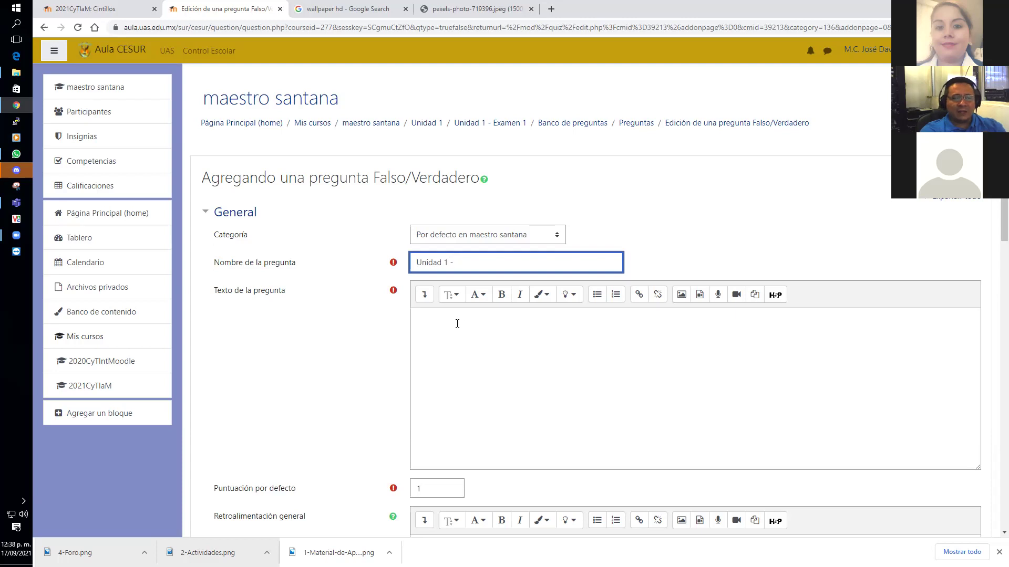
key(BackSpace)
key(BackSpace)
key(BackSpace)
key(BackSpace)
key(BackSpace)
key(BackSpace)
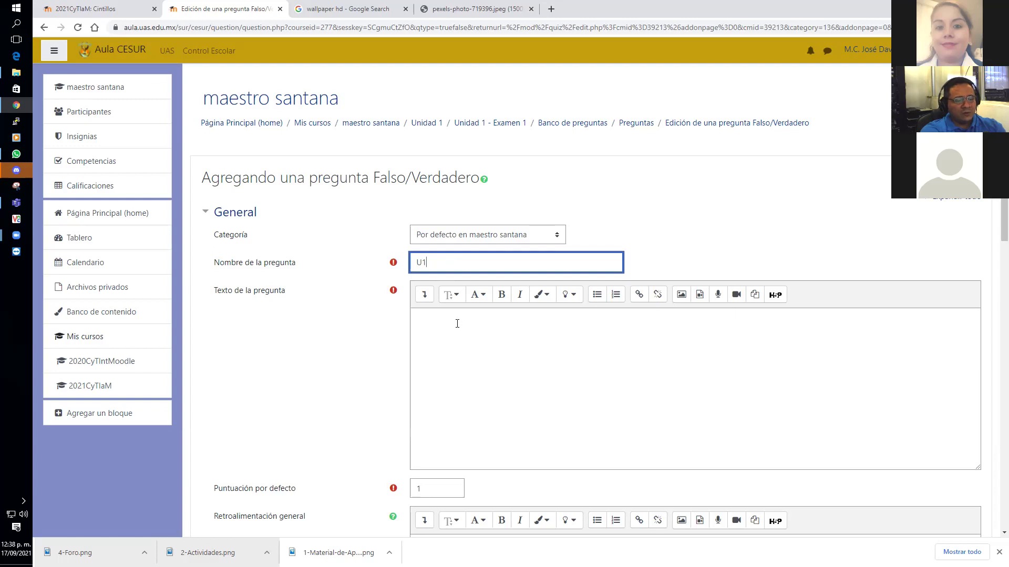
text(P1)
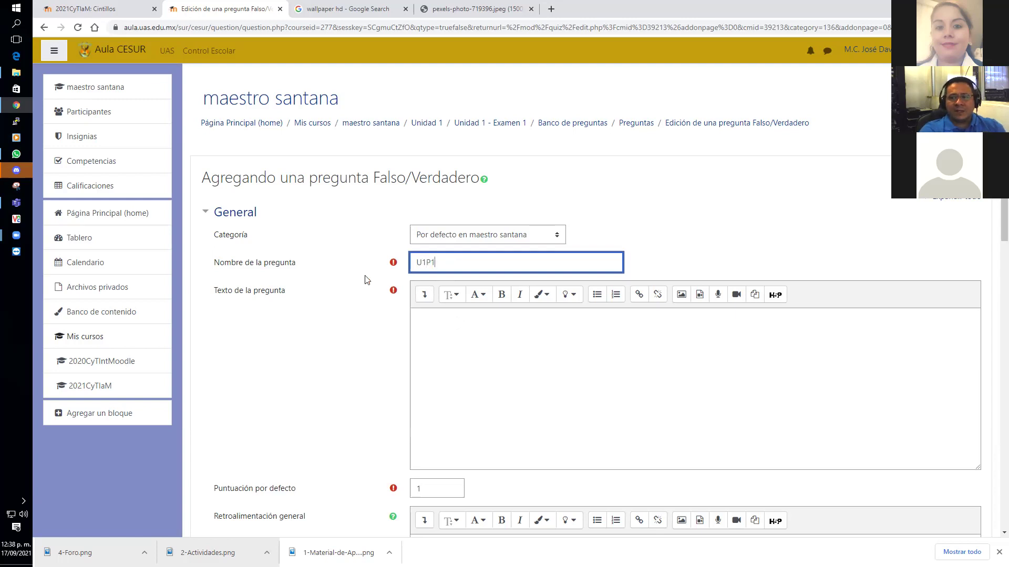
Step: Enter the question text 'bit es el tamaño de un archivo'
click(534, 333)
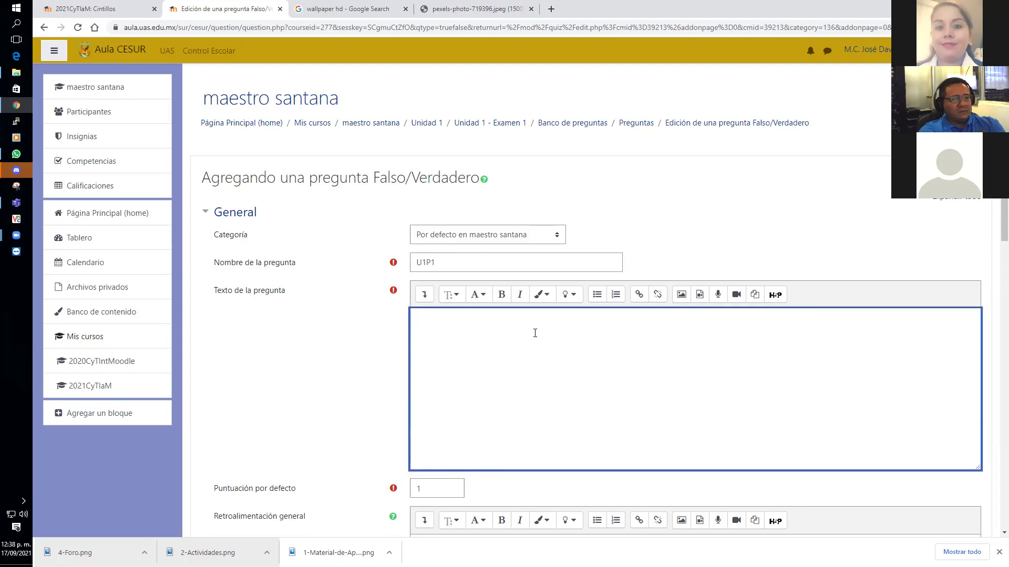
text(bit es la vel)
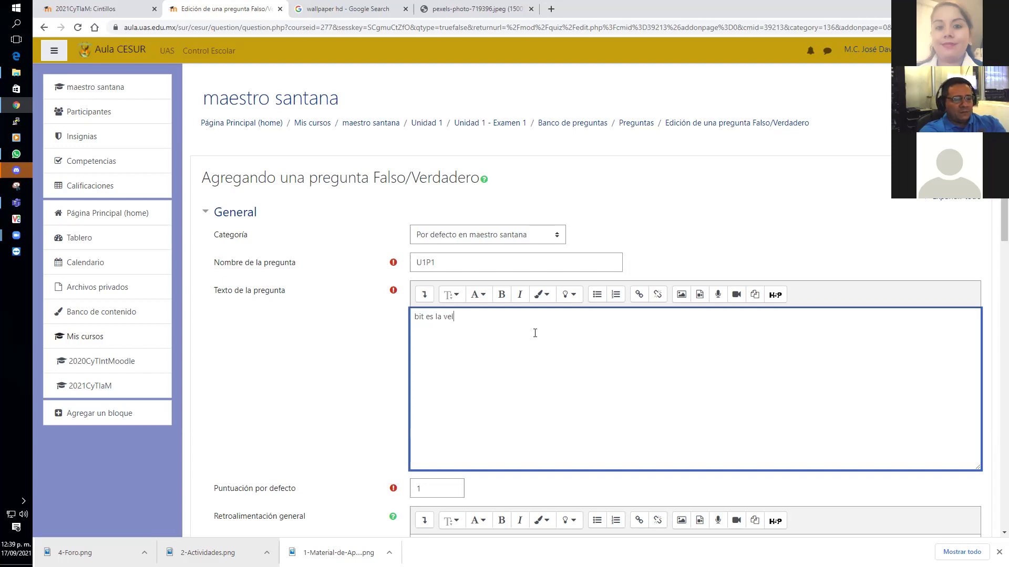
text(ocidad )
text(de)
key(BackSpace)
key(BackSpace)
key(BackSpace)
key(BackSpace)
key(BackSpace)
key(BackSpace)
key(BackSpace)
key(BackSpace)
key(BackSpace)
key(BackSpace)
key(BackSpace)
key(BackSpace)
key(BackSpace)
key(BackSpace)
key(BackSpace)
text(el tamaño de)
key(BackSpace)
key(BackSpace)
key(BackSpace)
key(BackSpace)
text(o de un archivo)
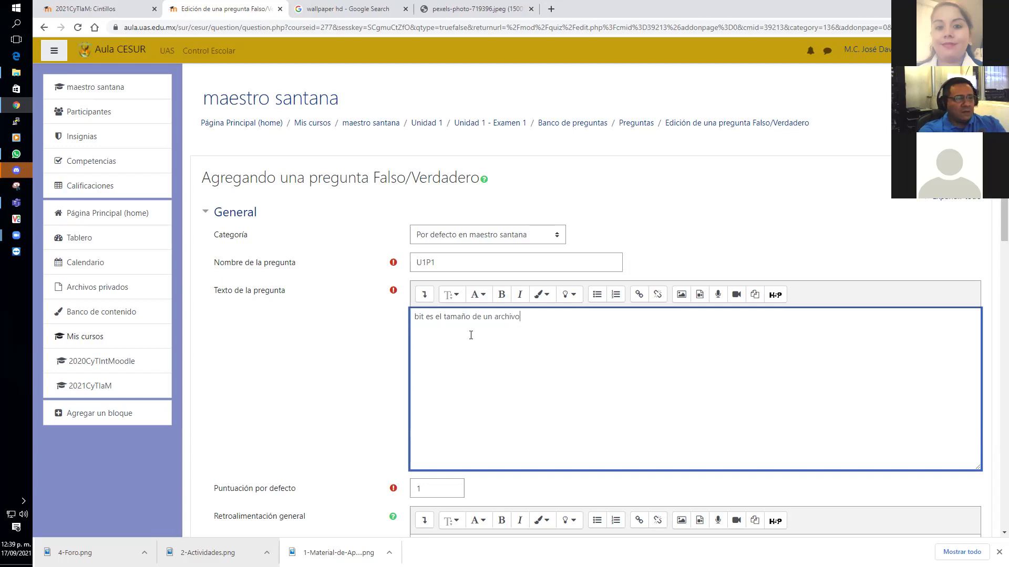
scroll(386, 383, down, 4)
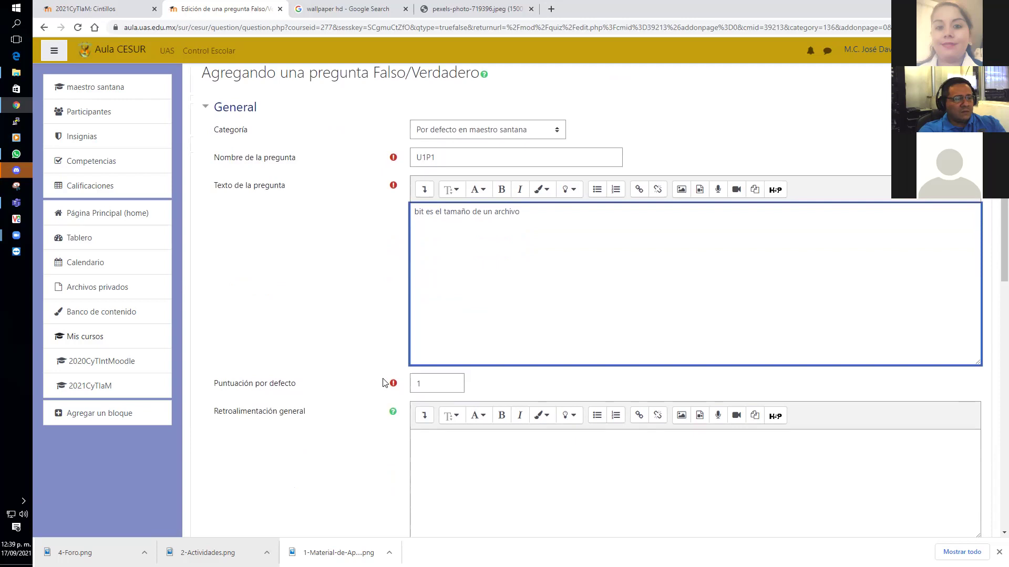
scroll(385, 383, down, 1)
scroll(384, 383, down, 2)
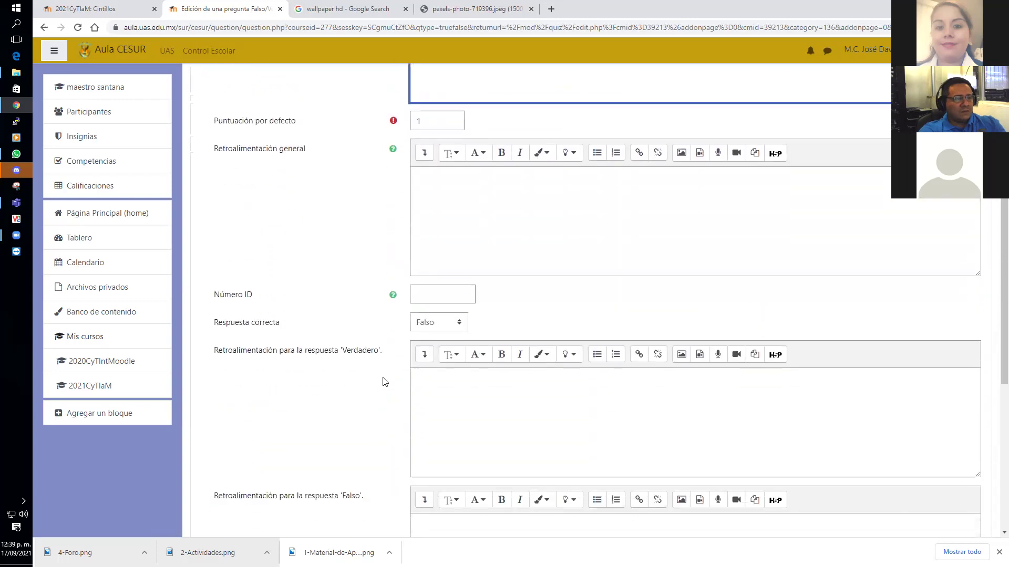
Step: Enter general feedback 'bit es la velocidad de transferencia de datos dentro de una red', fixing the typo
click(477, 210)
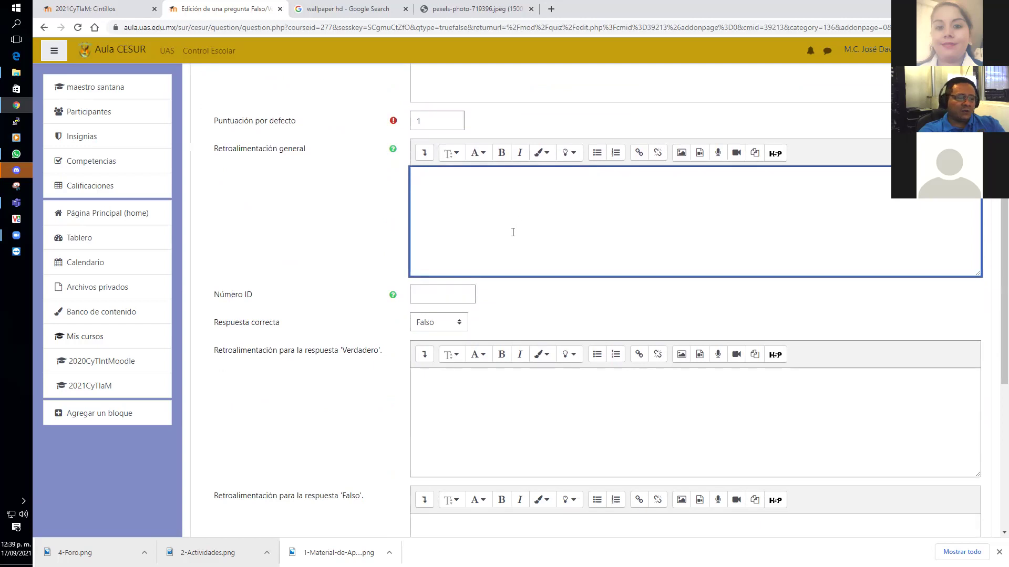
text(bit es la )
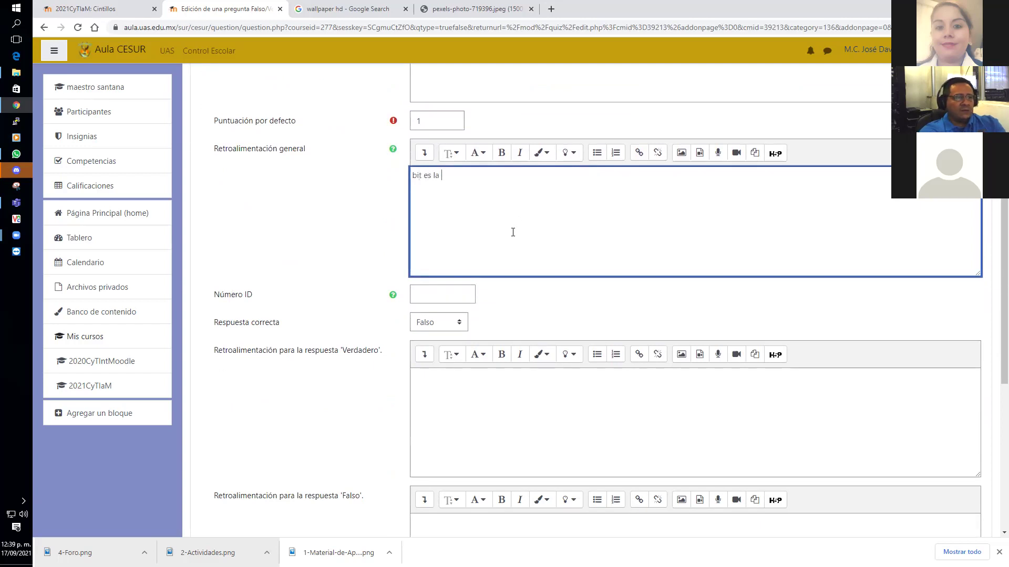
text(velociad d)
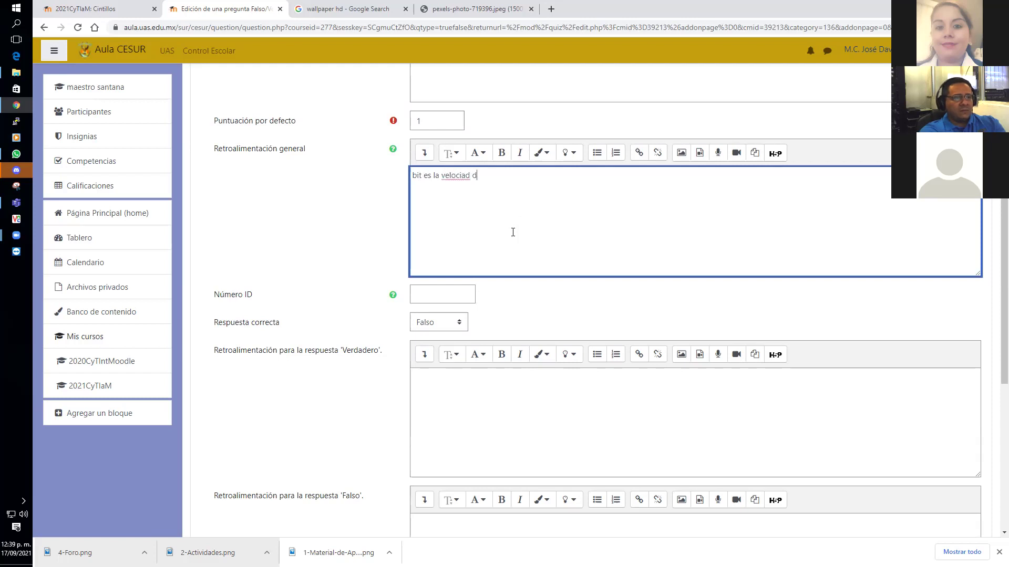
text(e tra)
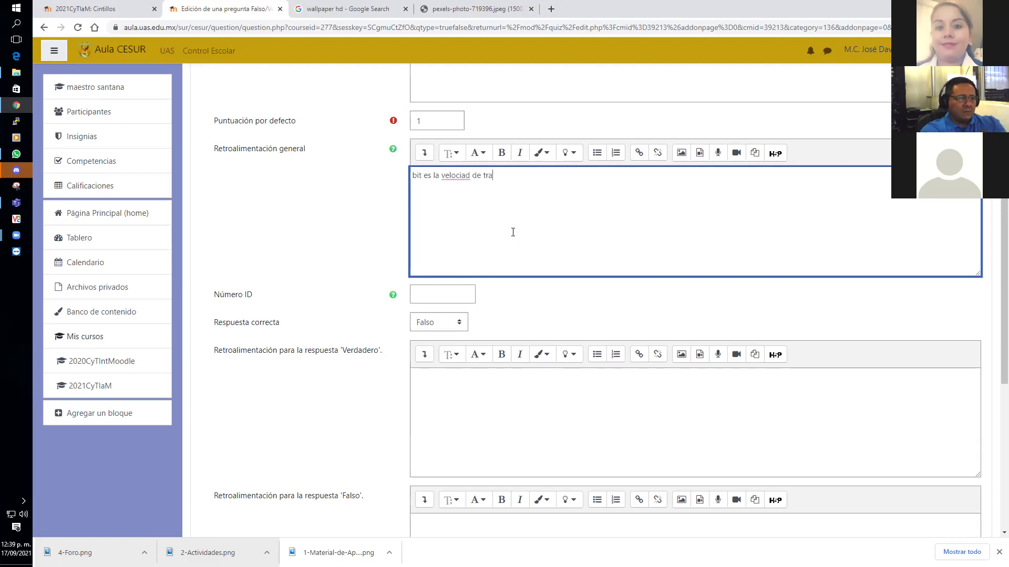
text(nsfere)
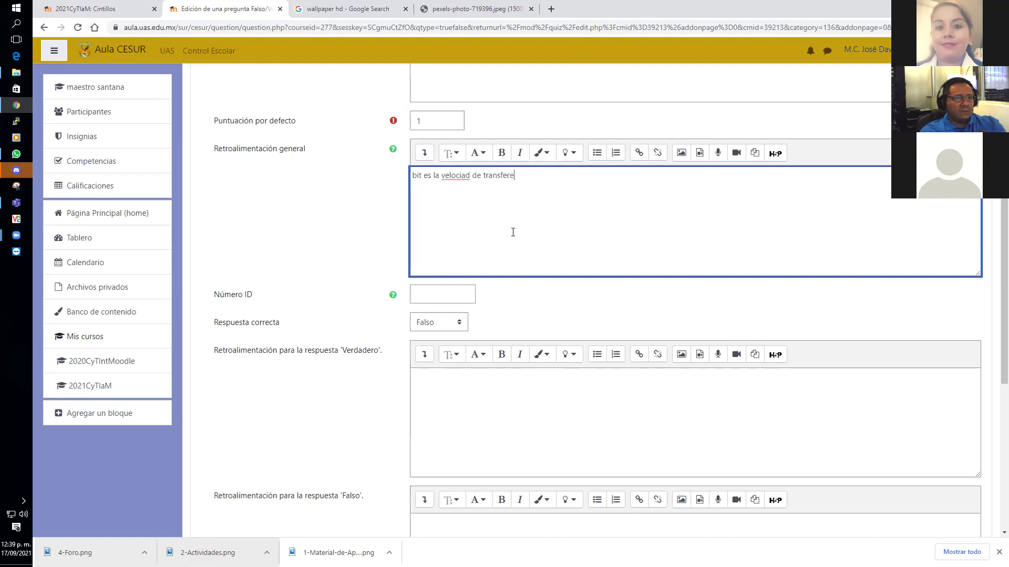
text(ncia de datos dentro de una red)
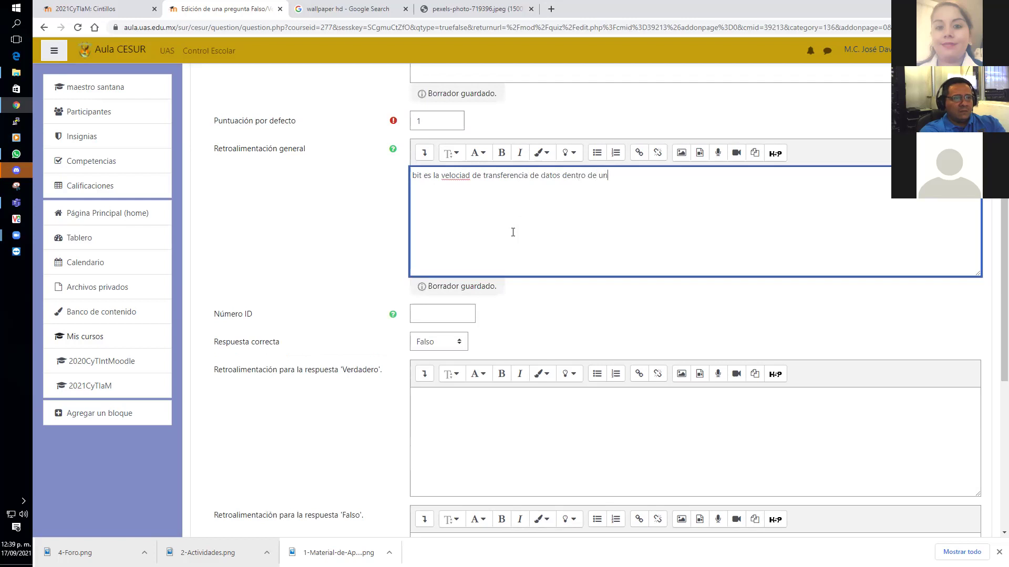
right_click(455, 177)
click(478, 176)
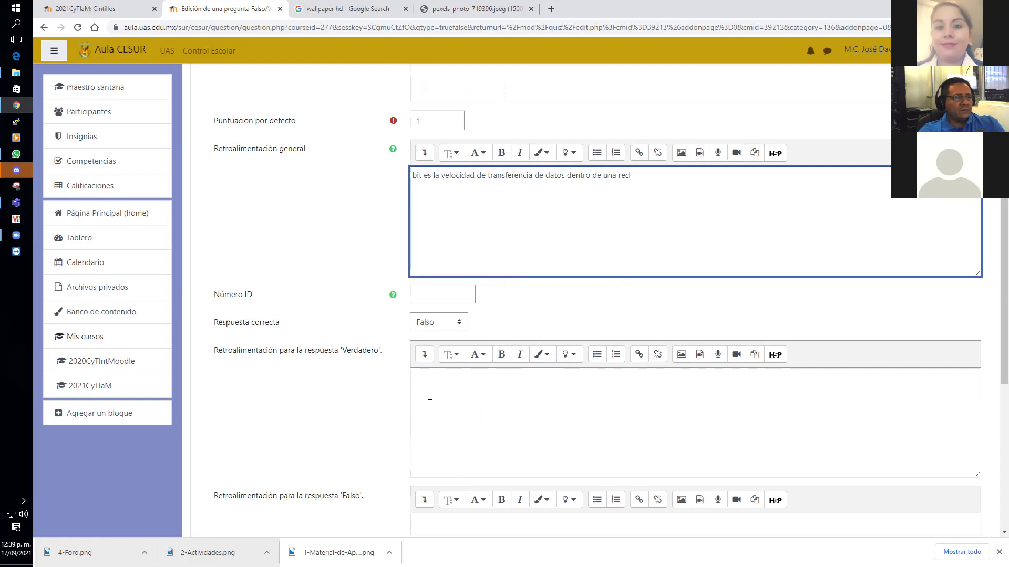
Step: Review the form with Falso as the correct answer, down to Guardar cambios
scroll(378, 408, down, 5)
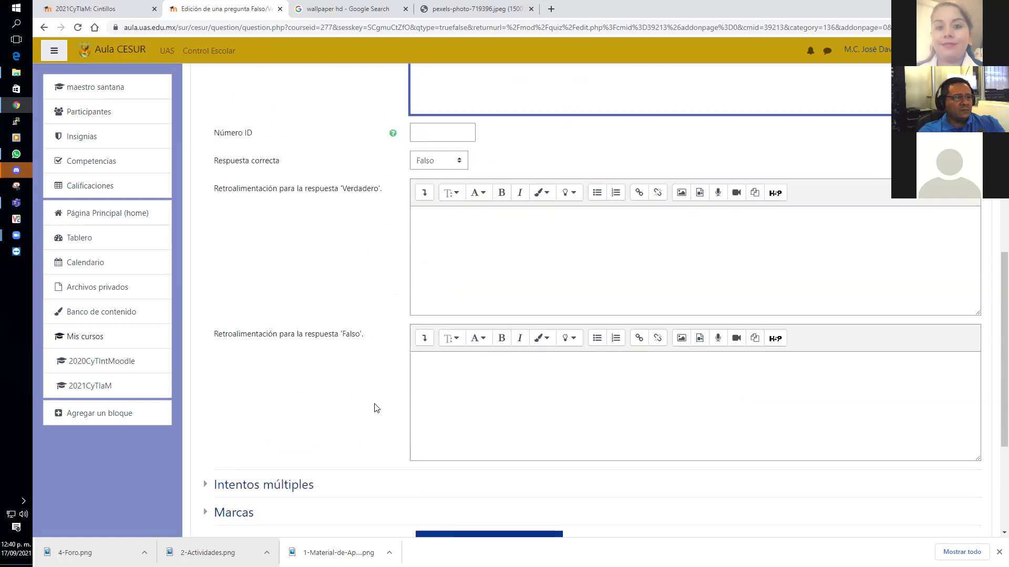
scroll(376, 408, up, 7)
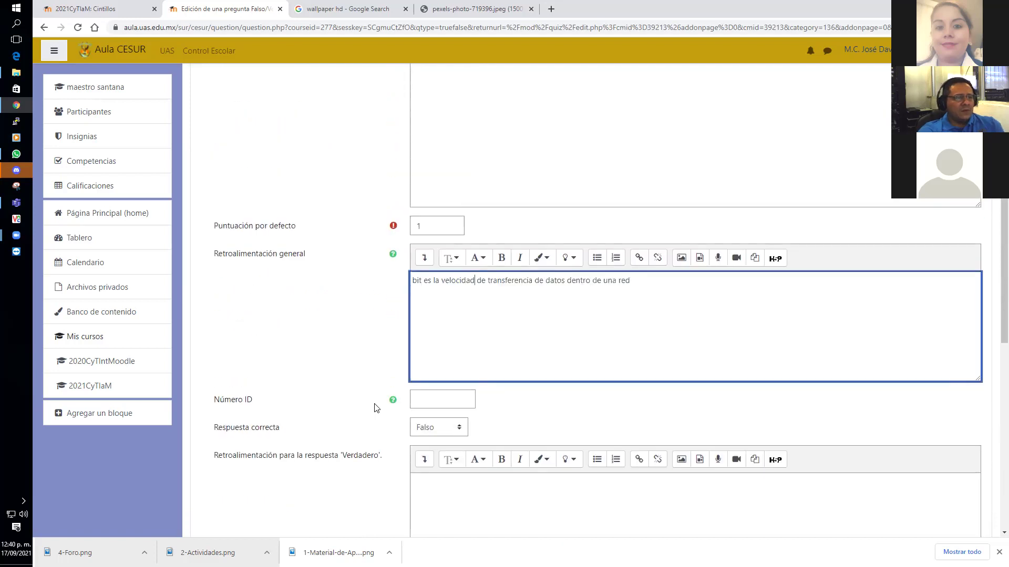
click(487, 304)
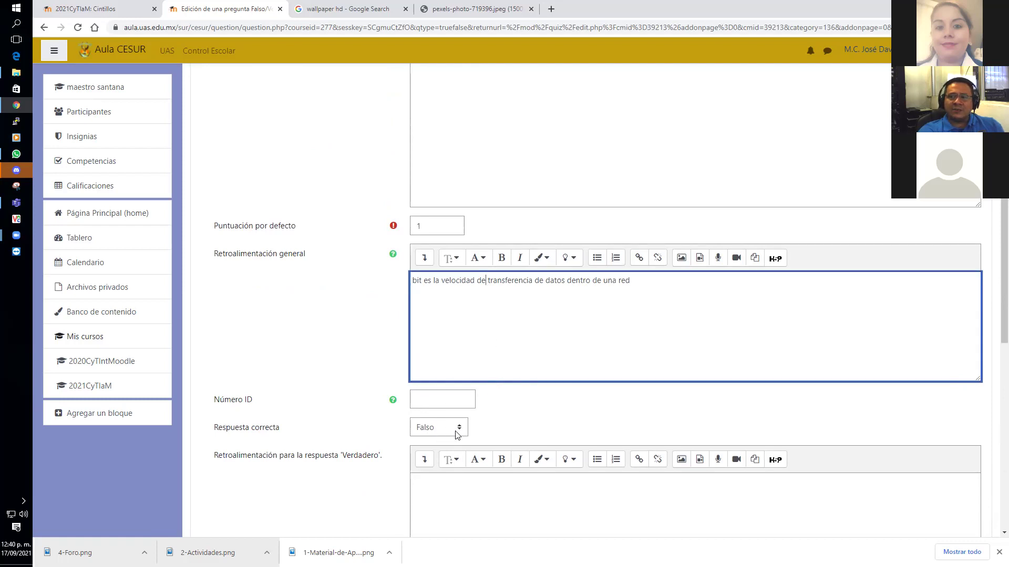
click(348, 326)
scroll(349, 328, up, 4)
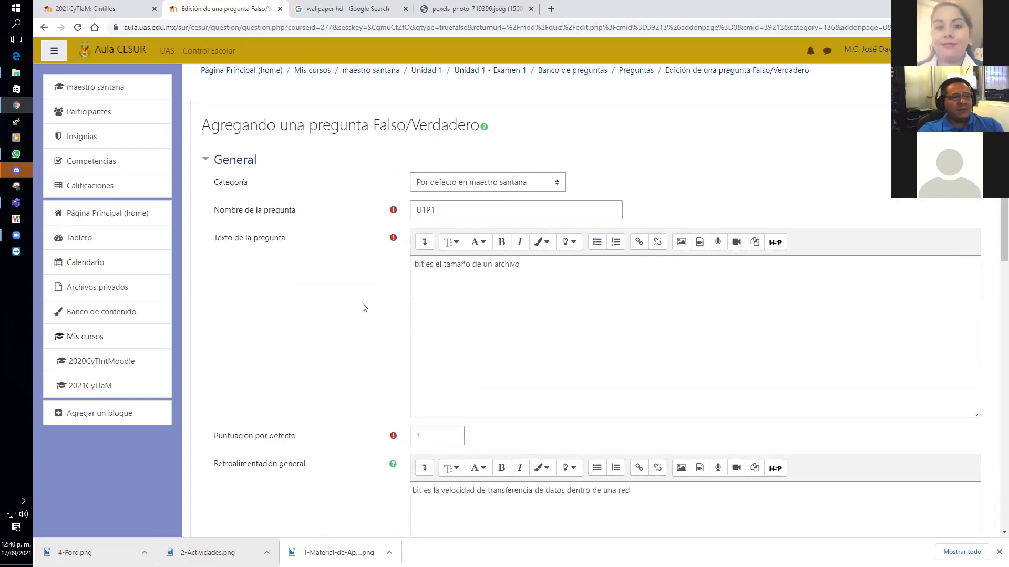
scroll(345, 322, down, 4)
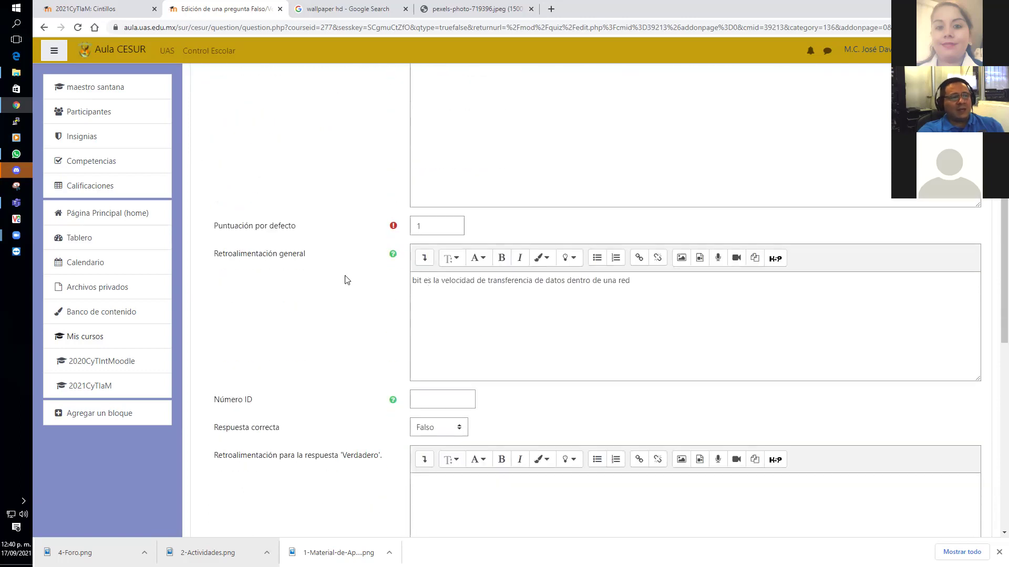
click(418, 281)
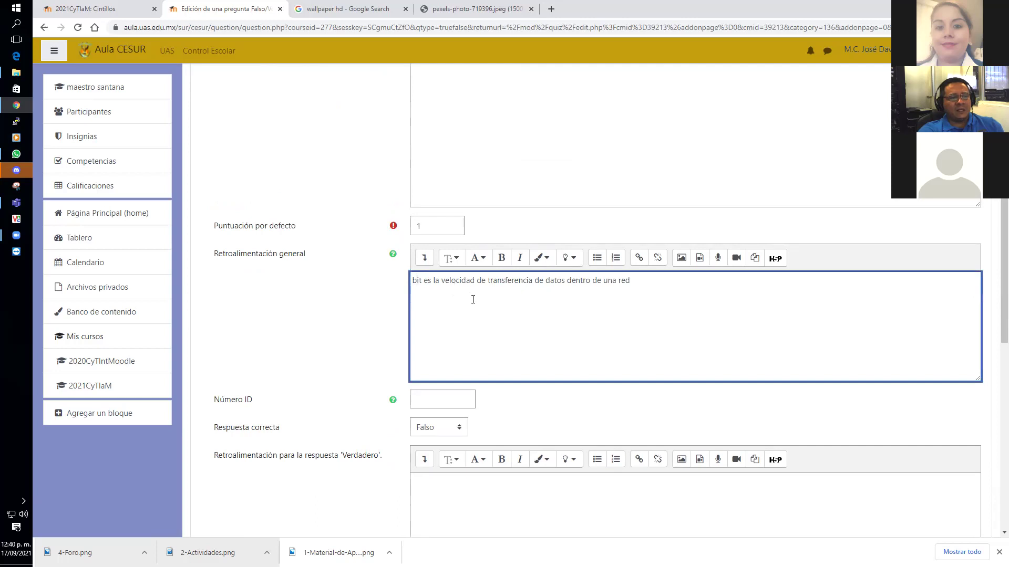
scroll(473, 299, down, 2)
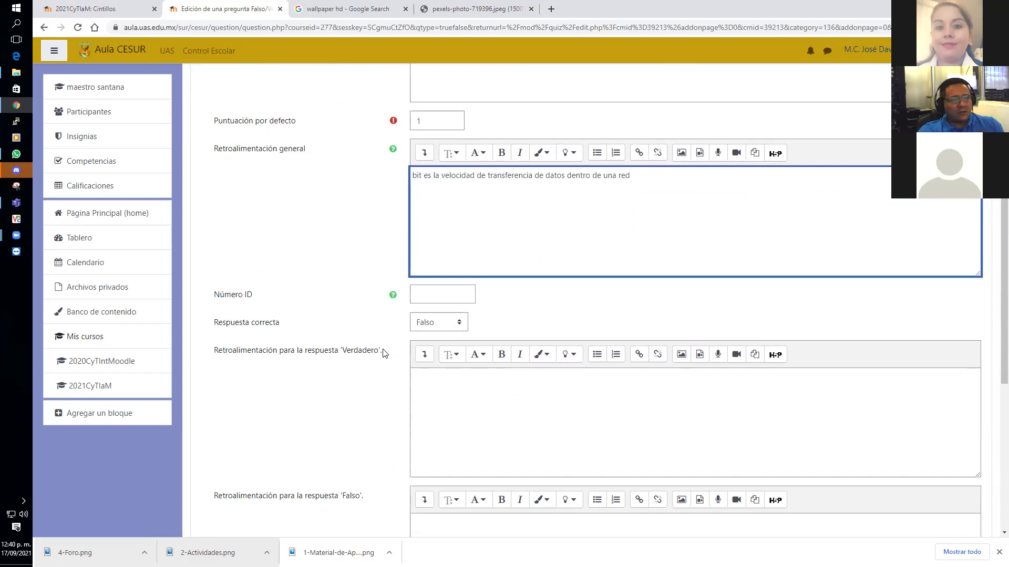
scroll(384, 352, down, 2)
scroll(383, 353, down, 2)
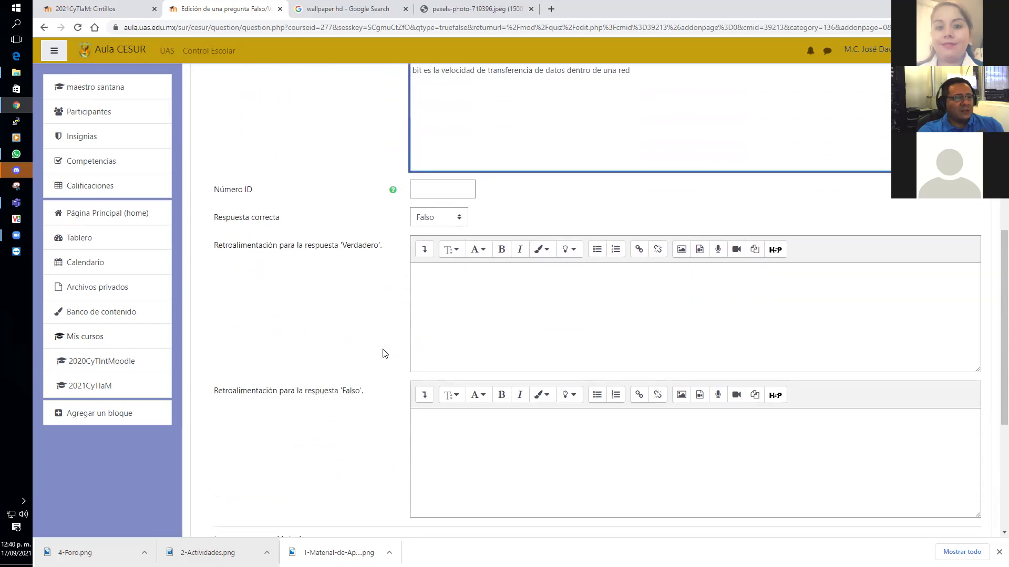
scroll(383, 353, down, 3)
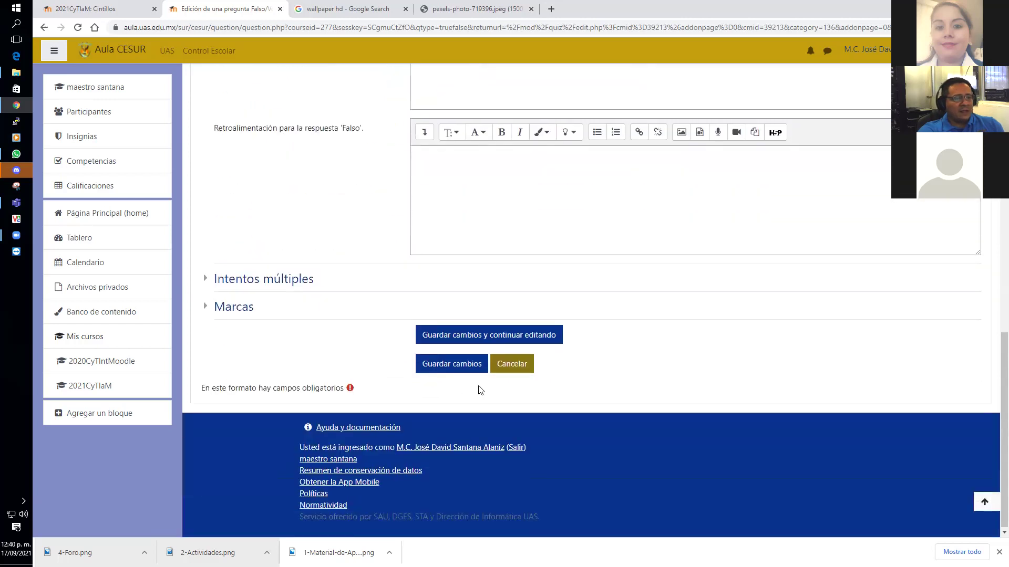
Step: Save U1P1 and start a new Opción múltiple question in the quiz
click(456, 368)
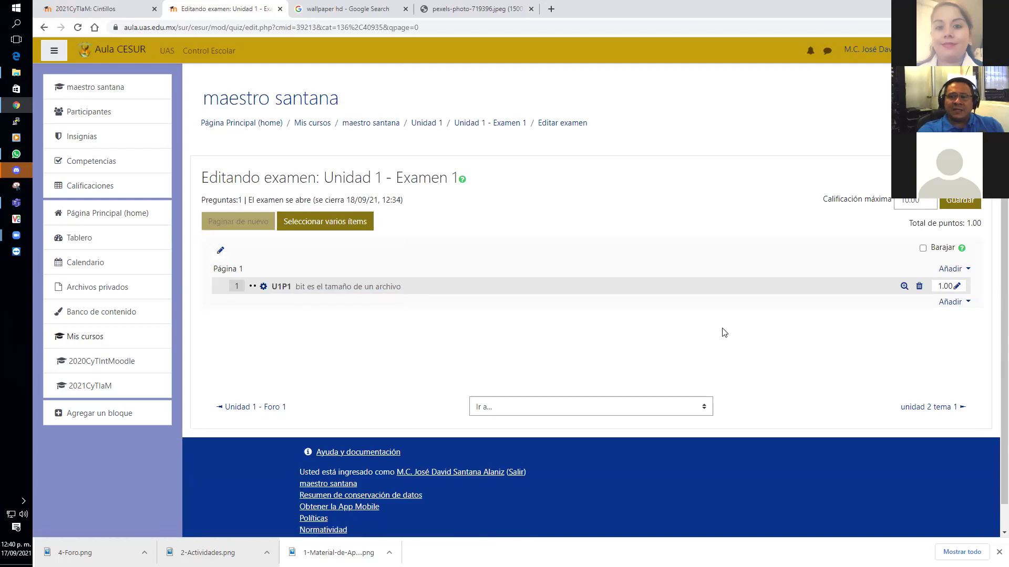
click(950, 301)
click(907, 322)
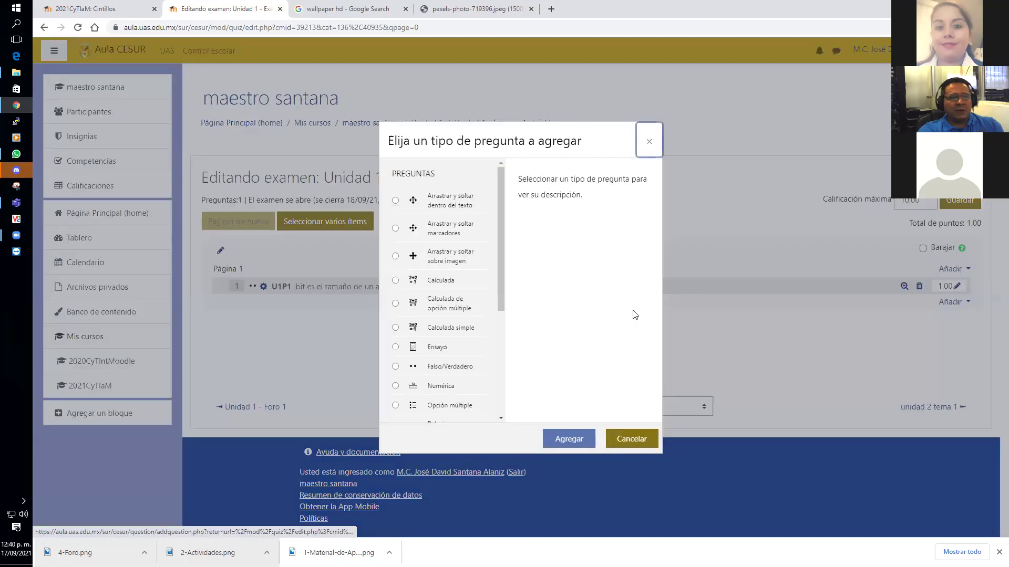
scroll(503, 294, down, 3)
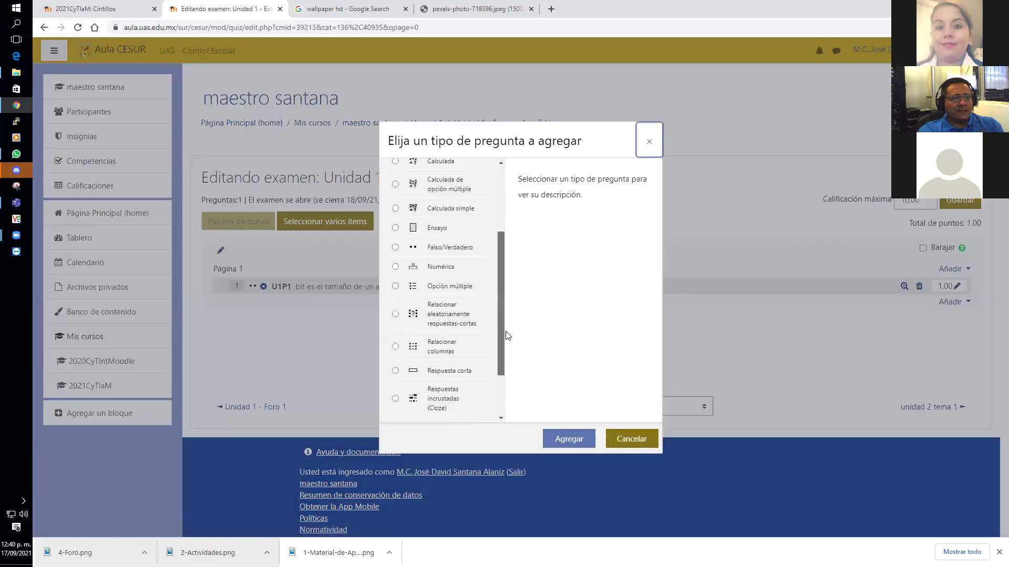
click(449, 246)
click(576, 446)
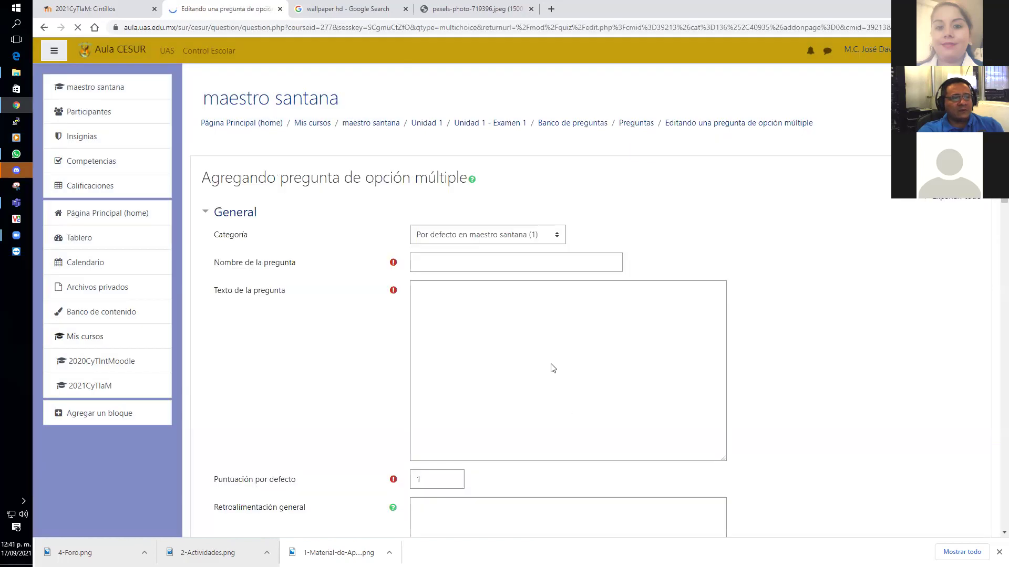
Step: Name the multiple-choice question U1P2
click(514, 264)
text(U)
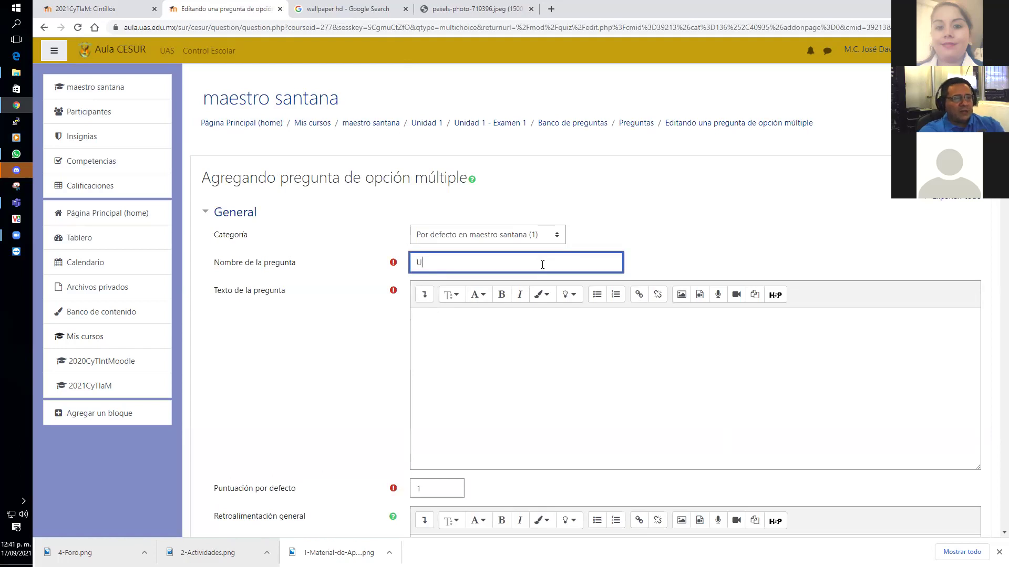
text(11)
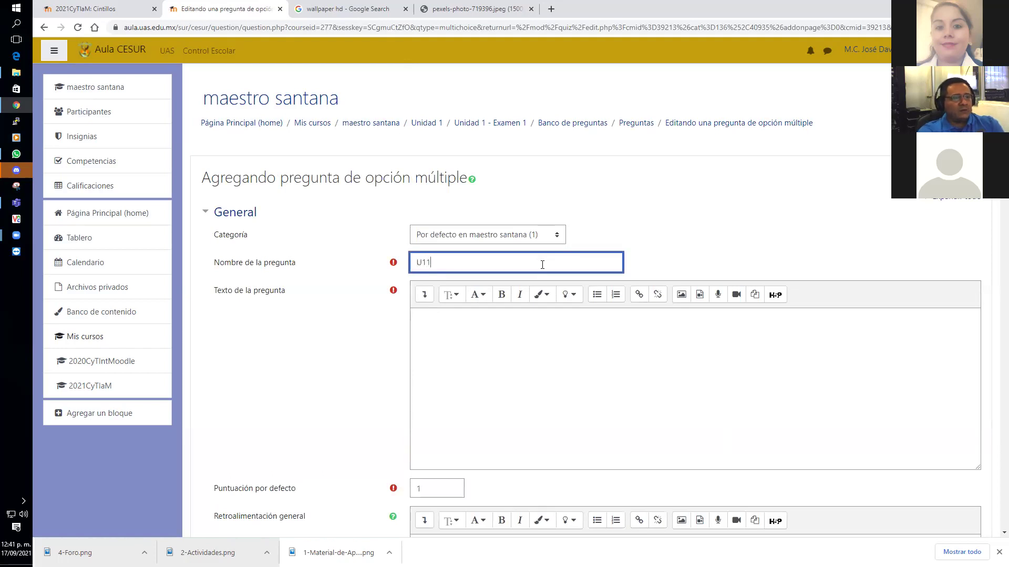
key(BackSpace)
text(P)
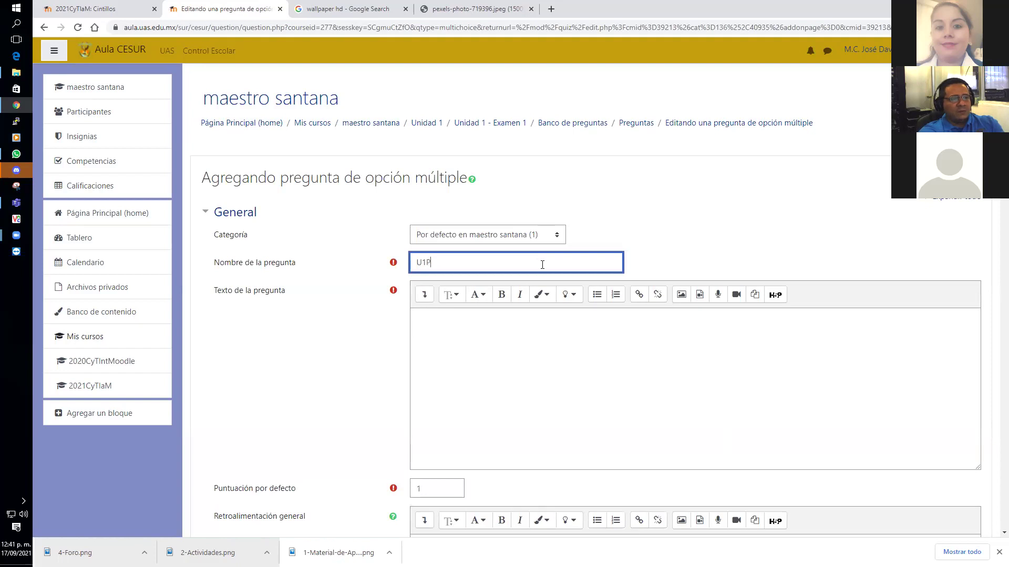
text(2)
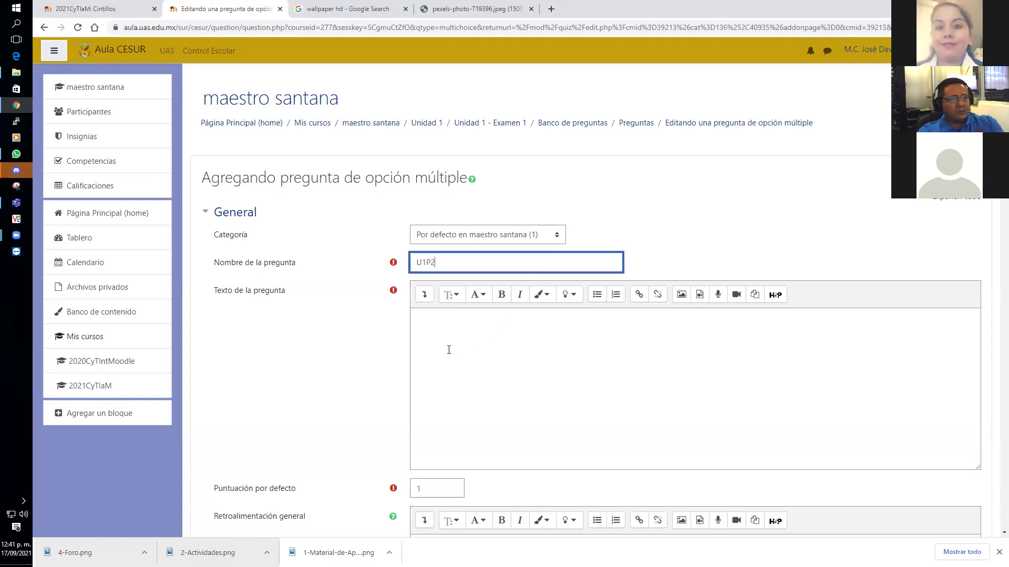
Step: Write the question text 'tipos de redes que existen'
click(457, 374)
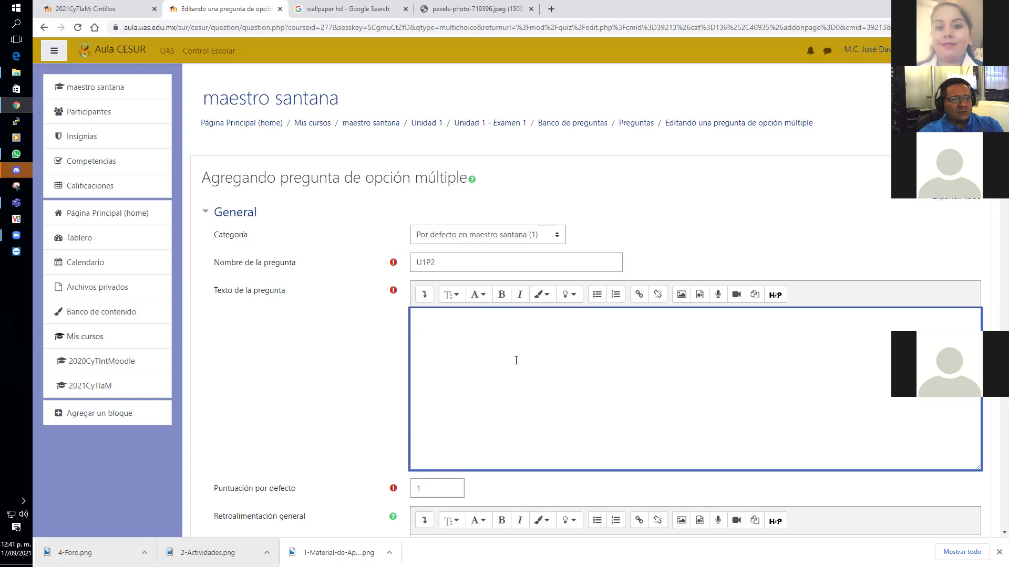
text(tipod)
key(BackSpace)
text(s de redes)
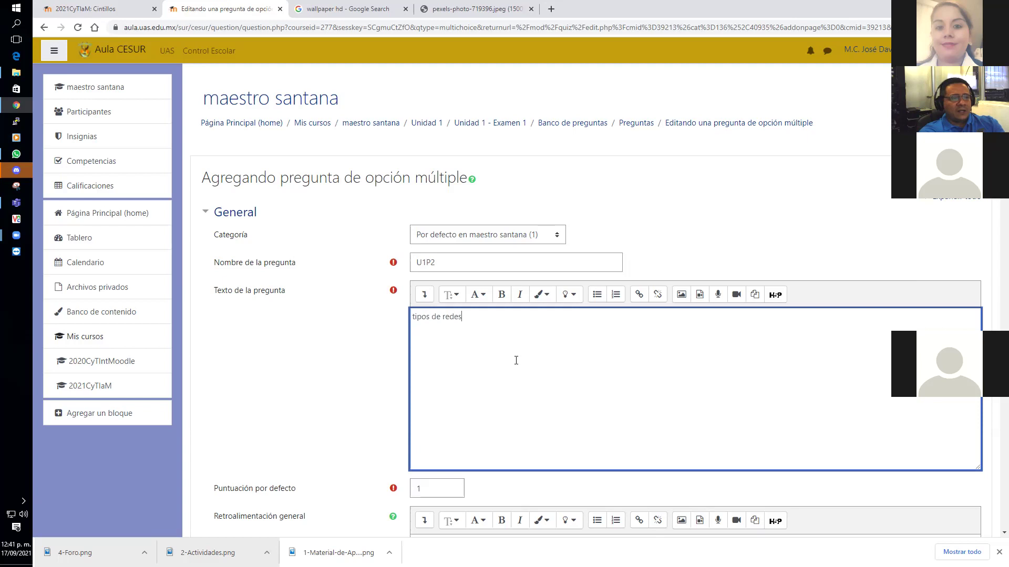
text( que conoce)
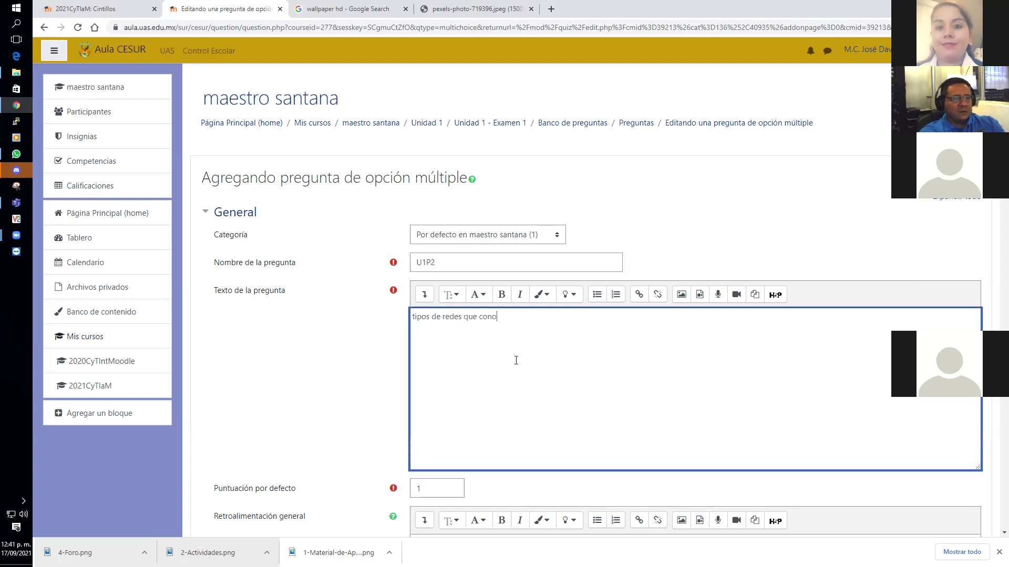
key(BackSpace)
key(BackSpace)
key(BackSpace)
key(BackSpace)
key(BackSpace)
key(BackSpace)
key(BackSpace)
key(BackSpace)
key(BackSpace)
text(existen)
key(Tab)
key(Tab)
key(Tab)
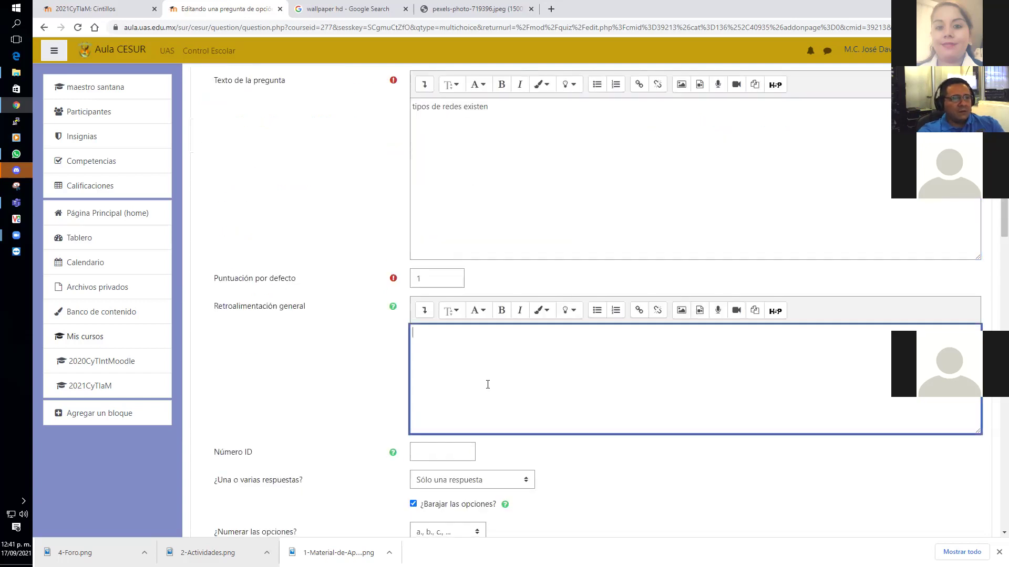
scroll(490, 364, down, 3)
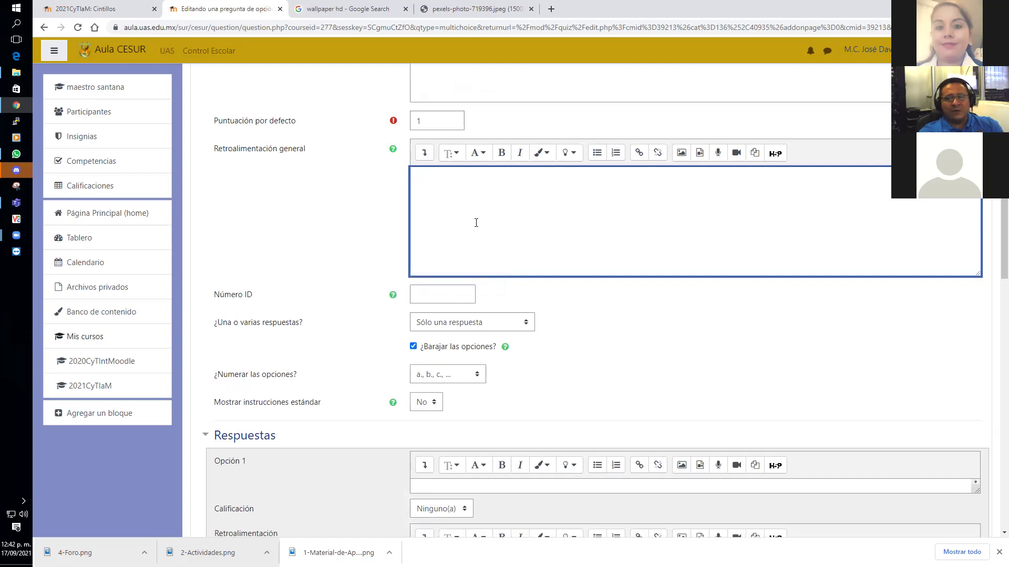
scroll(453, 223, down, 1)
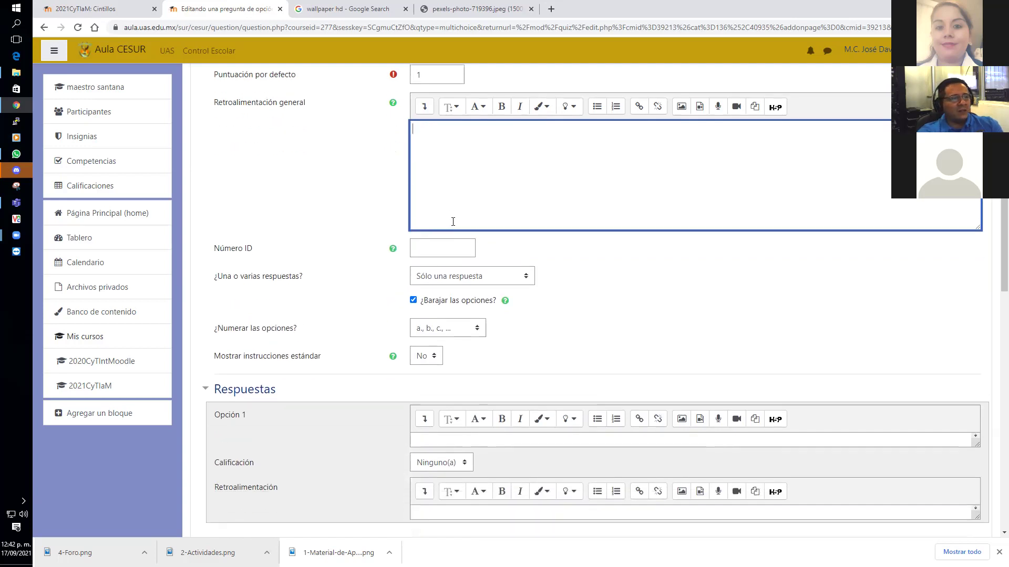
scroll(453, 222, up, 2)
scroll(447, 124, up, 3)
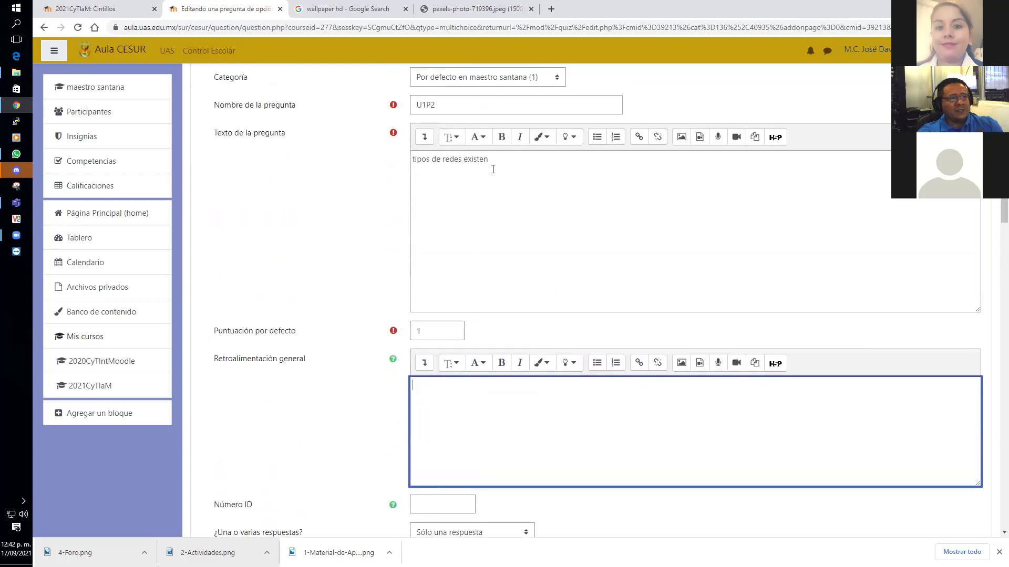
click(464, 159)
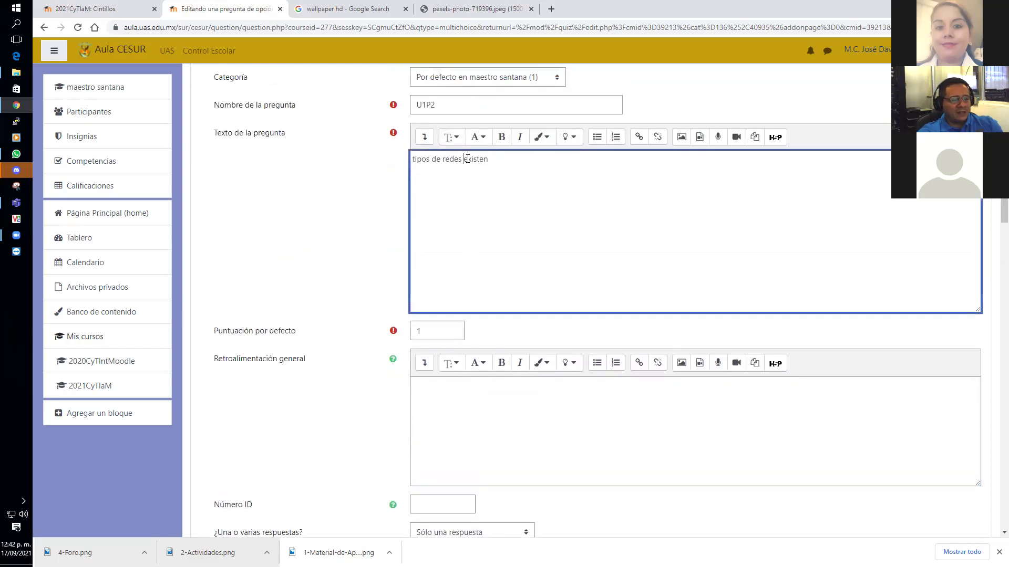
text(que)
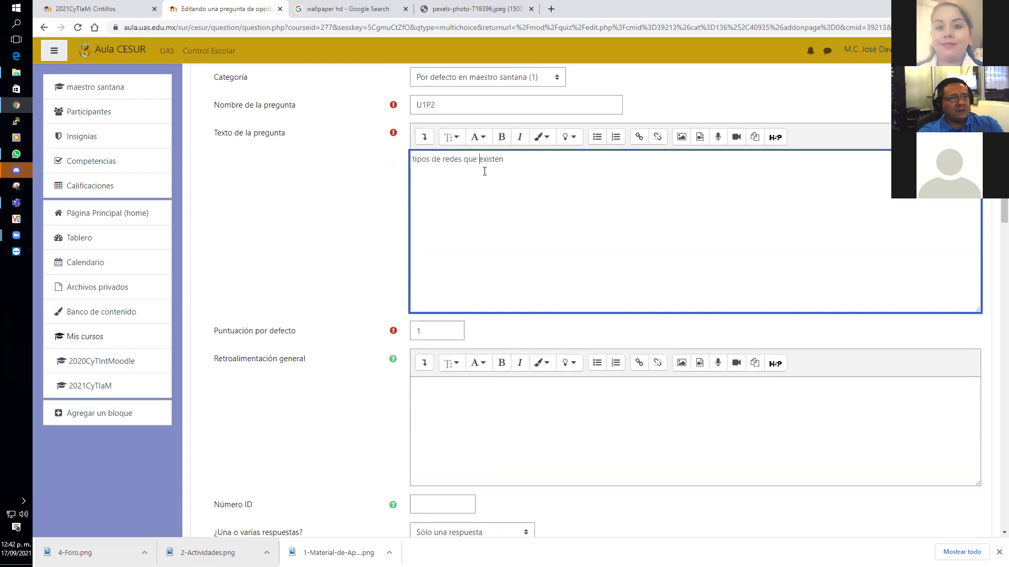
scroll(473, 263, down, 7)
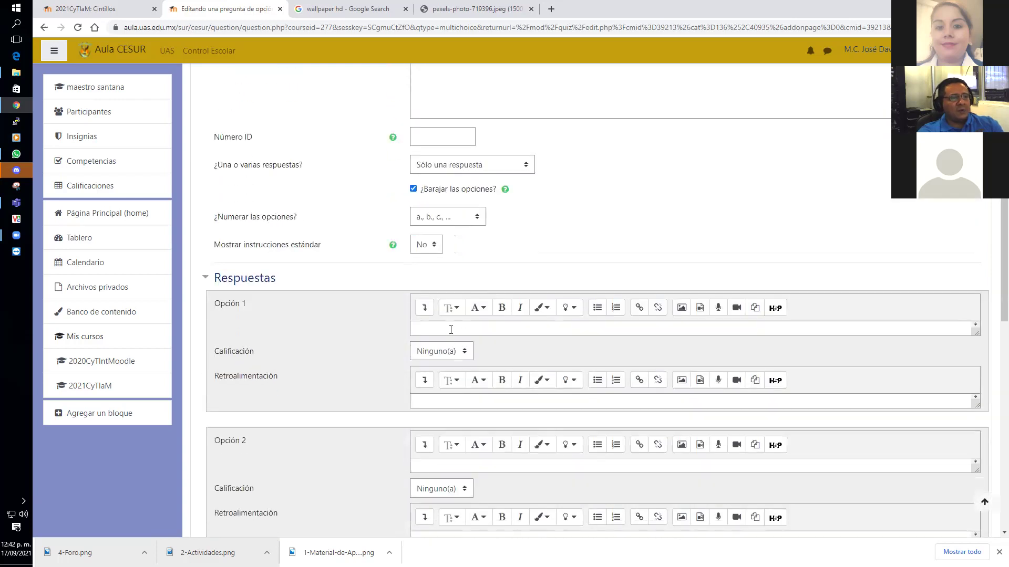
Step: Fill answer options 1-3 with MAN, WAN and LAN
click(451, 329)
text(MAN)
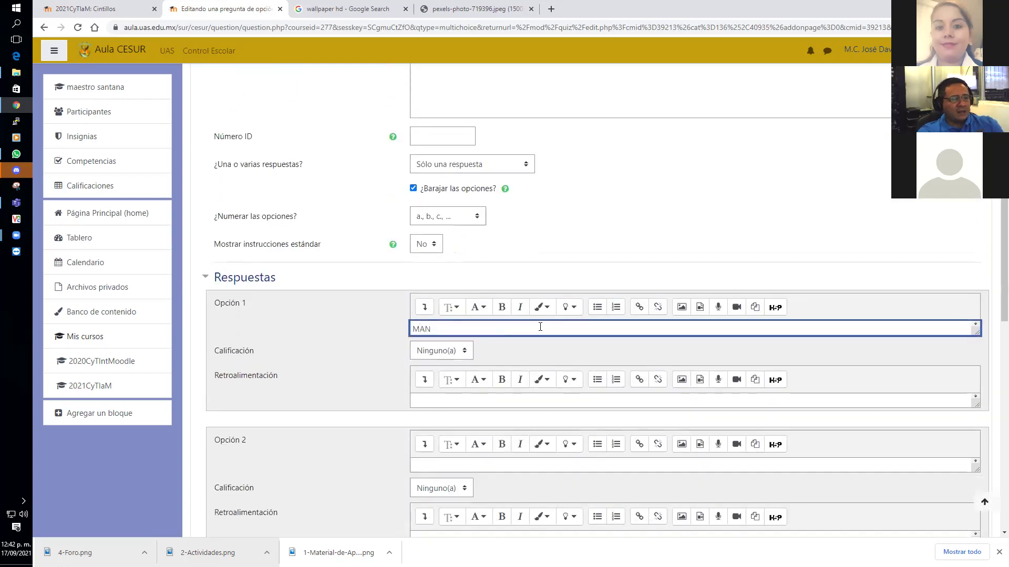
scroll(499, 342, down, 2)
click(451, 361)
text(WAN)
key(Return)
click(436, 496)
text(LA)
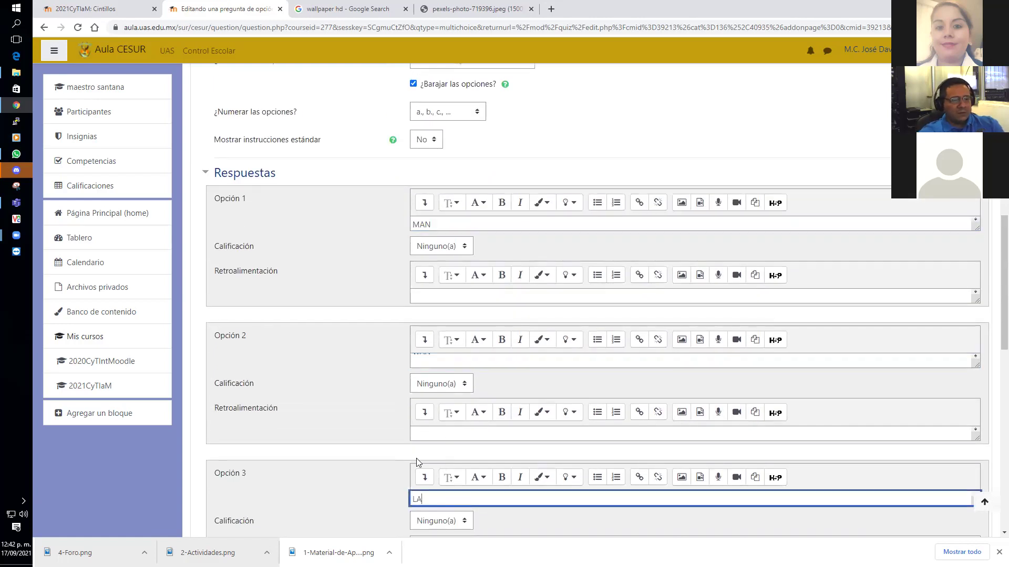
text(N)
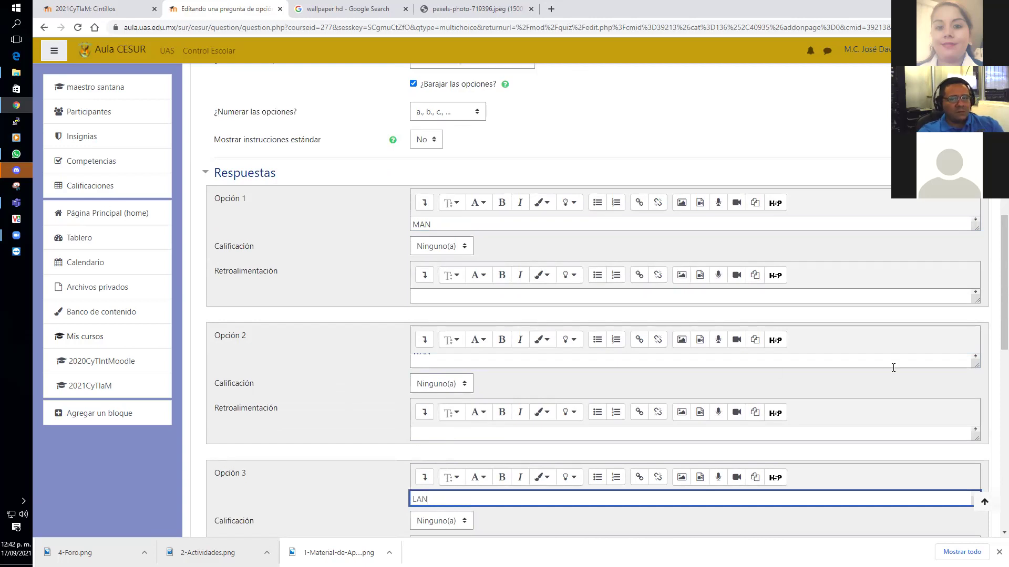
Step: Fill answer options 4 and 5 with WIFI and Hotspot
click(894, 364)
scroll(707, 352, down, 3)
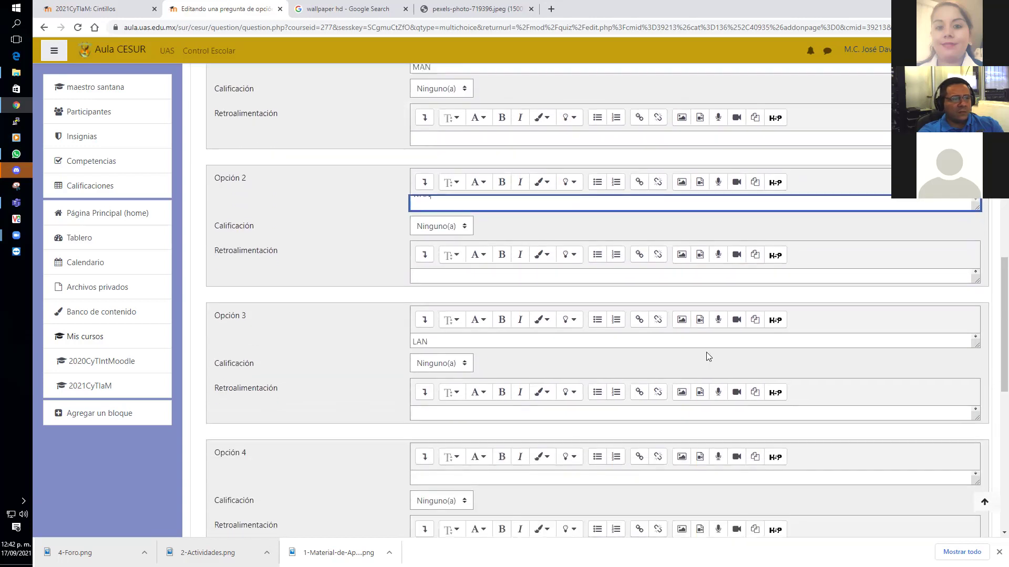
scroll(420, 381, down, 3)
click(464, 318)
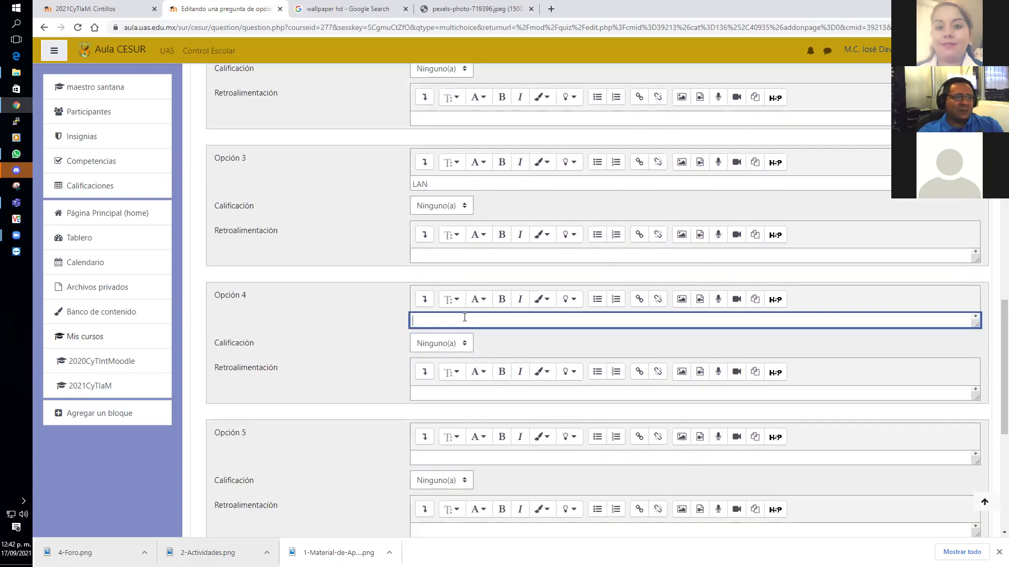
text(WOIF)
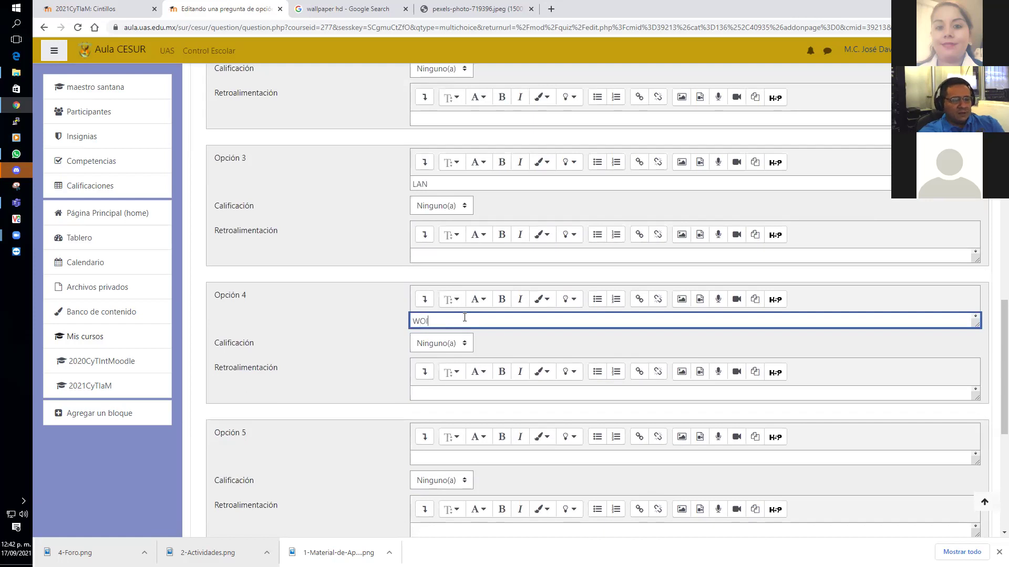
key(BackSpace)
key(BackSpace)
key(BackSpace)
text(IF)
scroll(452, 412, down, 2)
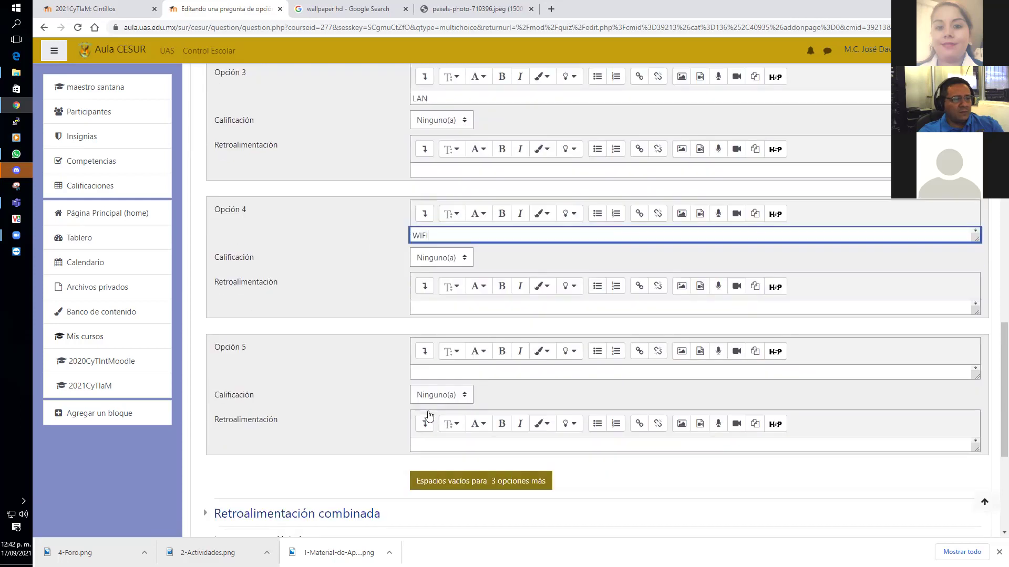
click(441, 354)
text(Ho)
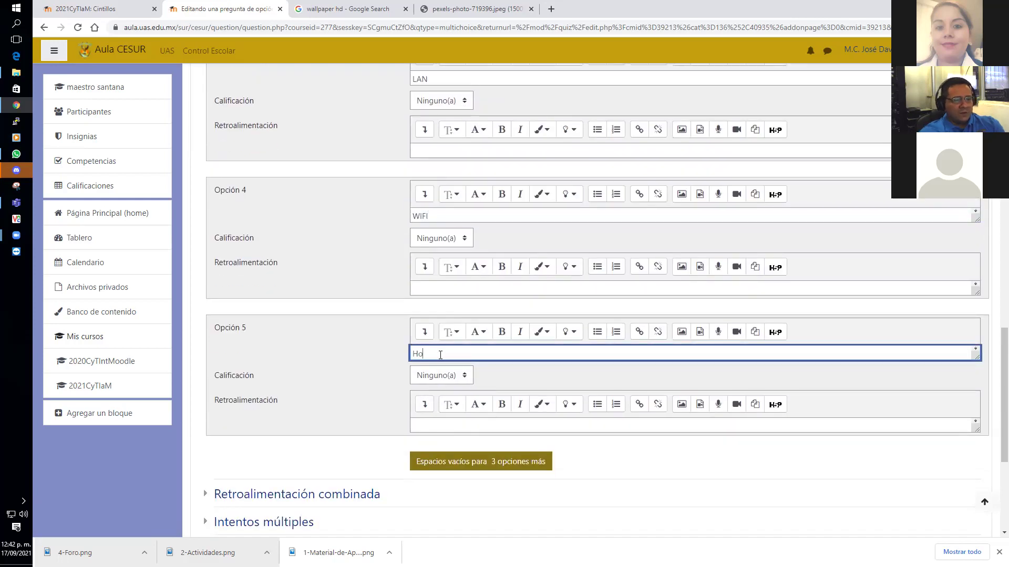
text(ts)
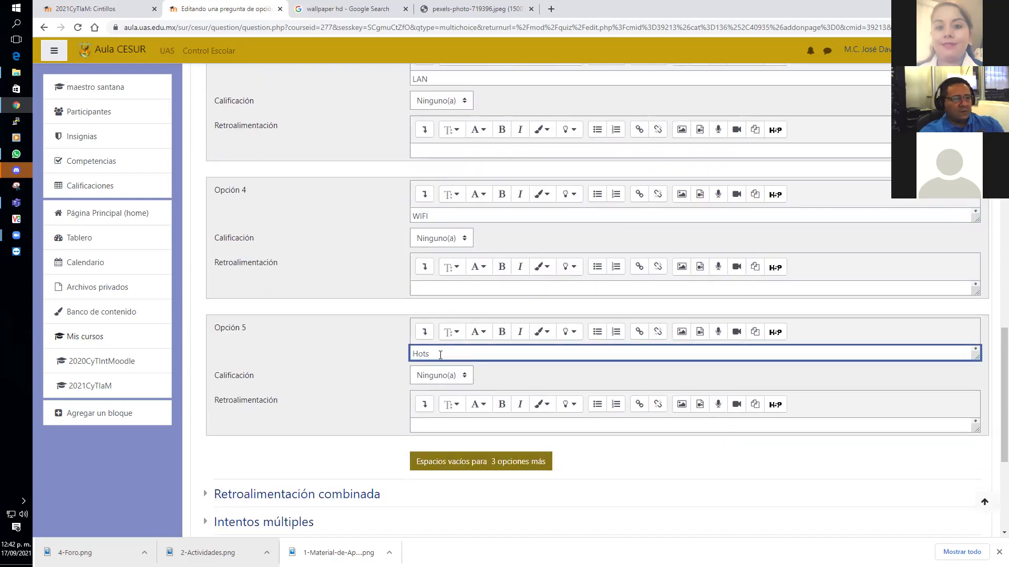
text(pot)
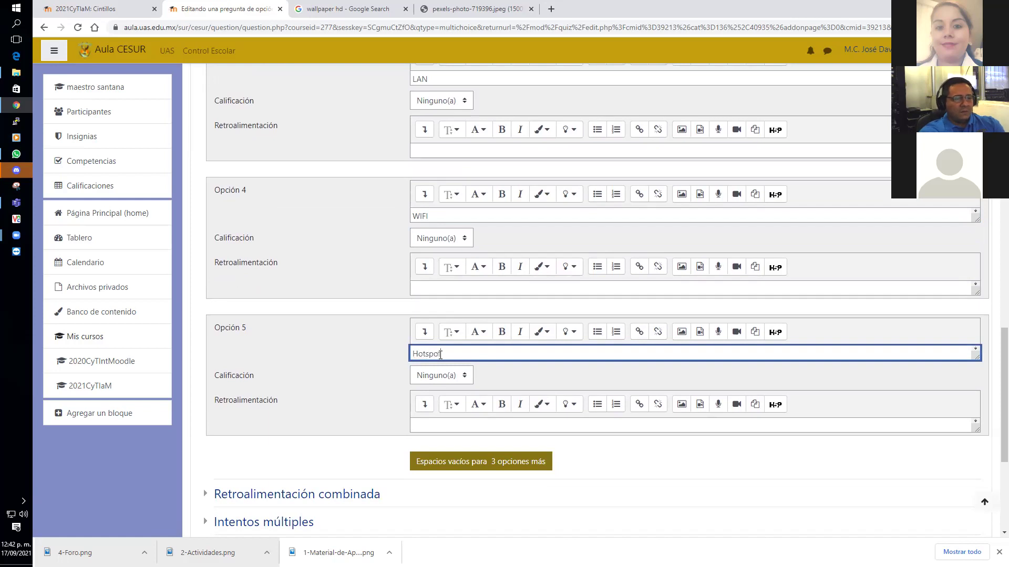
scroll(440, 342, up, 8)
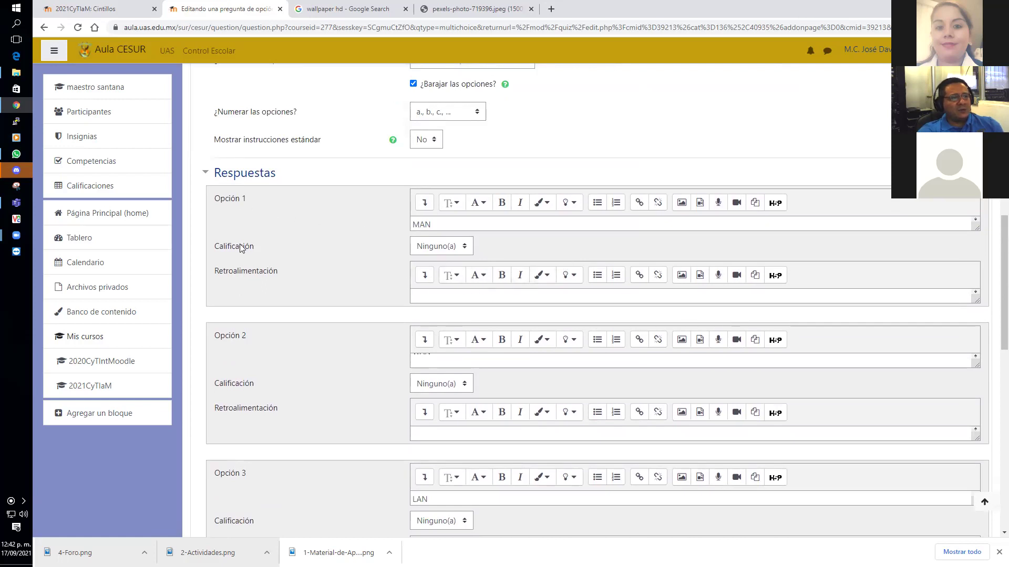
Step: Give the MAN answer a grade of 33.33333%
scroll(277, 334, down, 1)
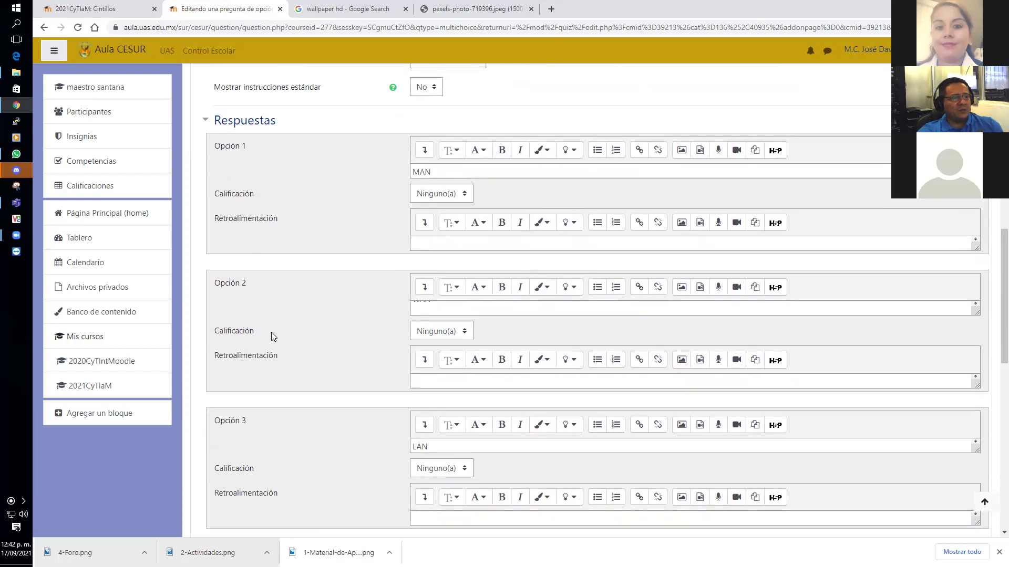
scroll(272, 332, down, 1)
scroll(284, 305, up, 1)
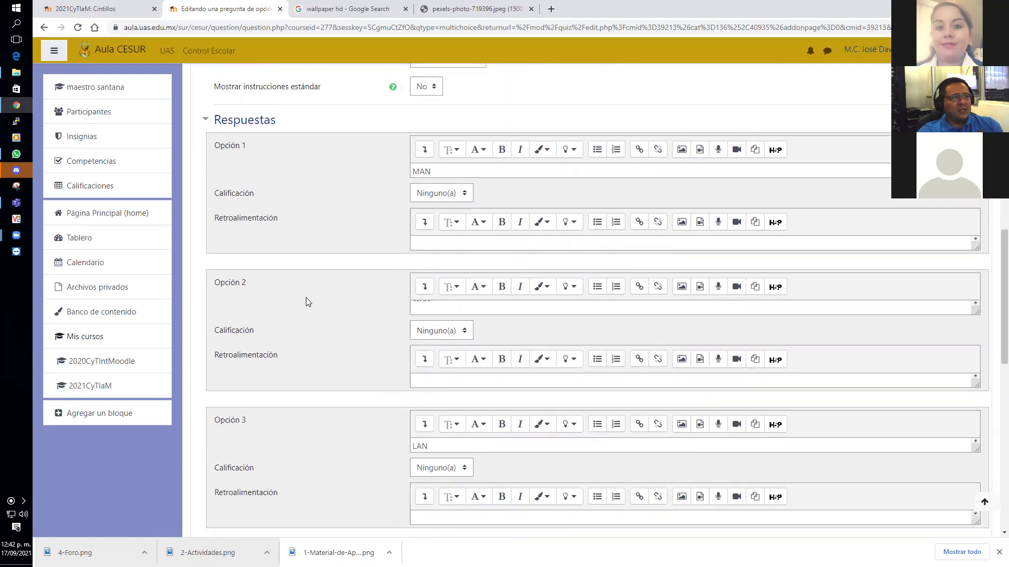
click(465, 194)
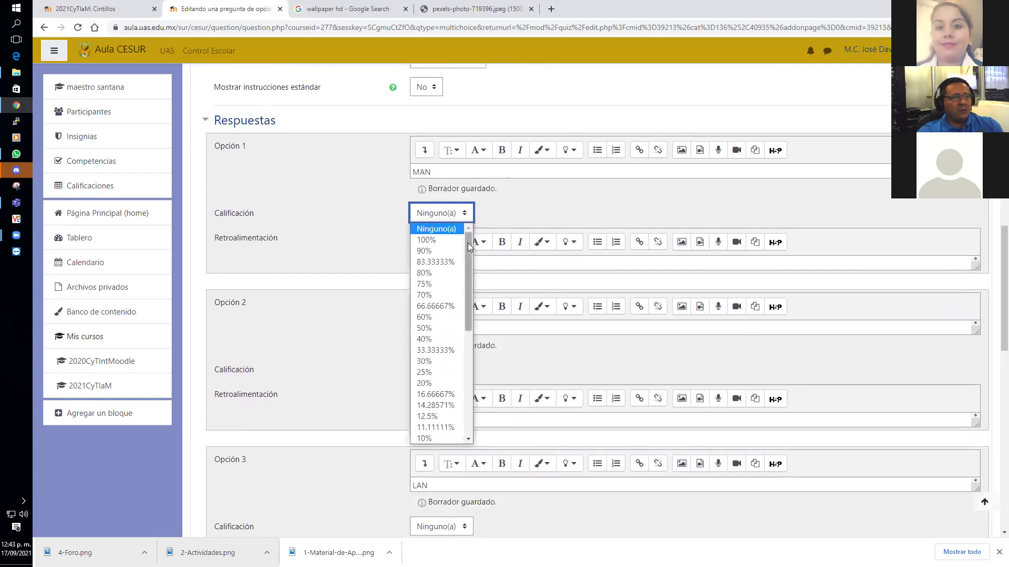
drag(467, 251, 463, 400)
drag(469, 319, 474, 211)
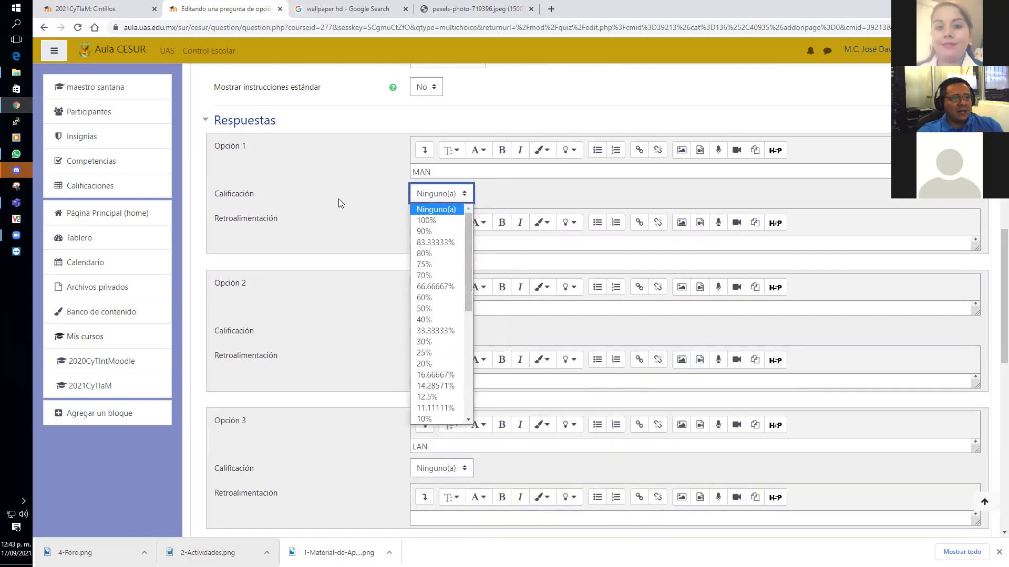
click(338, 210)
scroll(336, 244, down, 2)
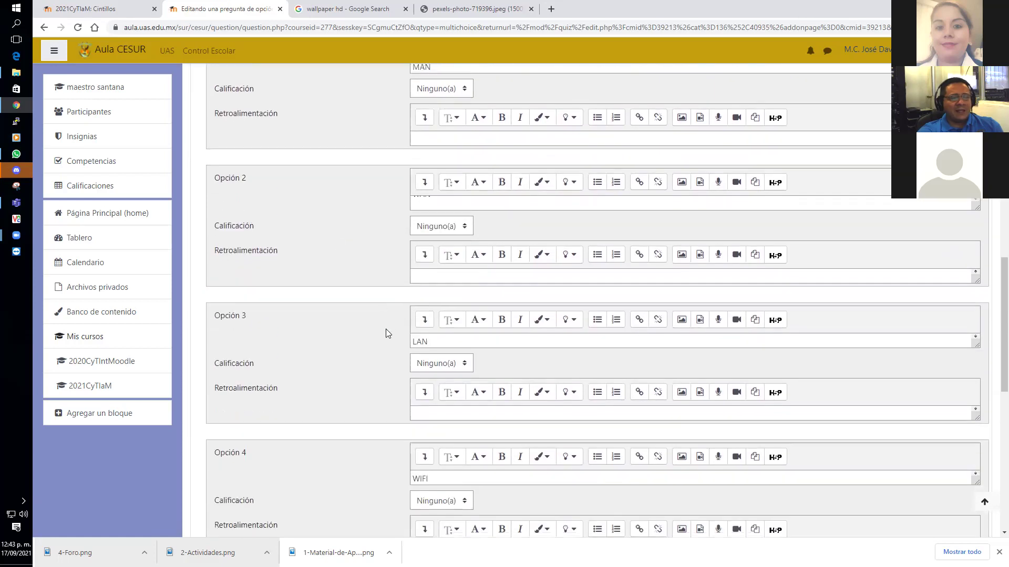
scroll(364, 332, down, 5)
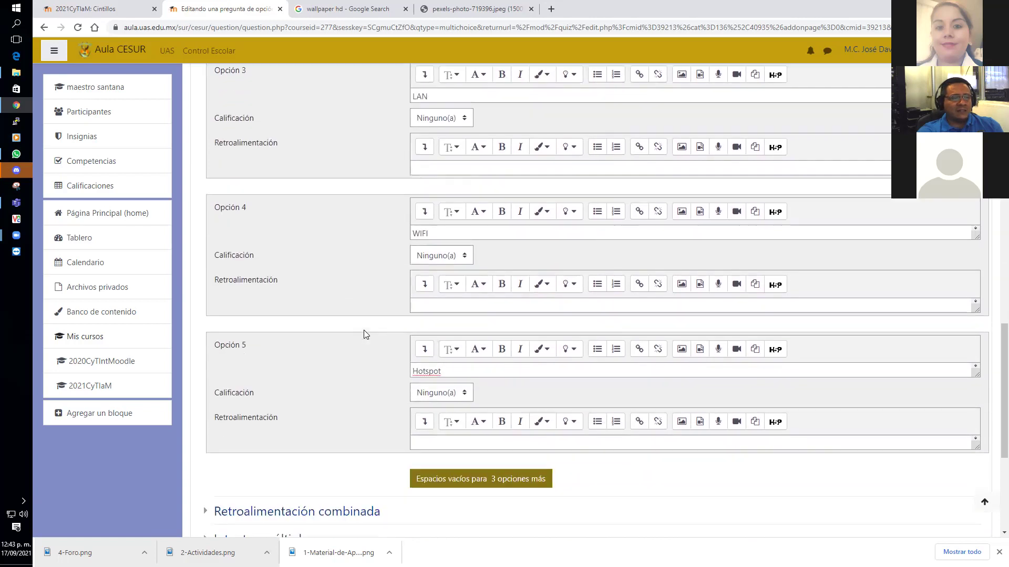
scroll(364, 334, up, 5)
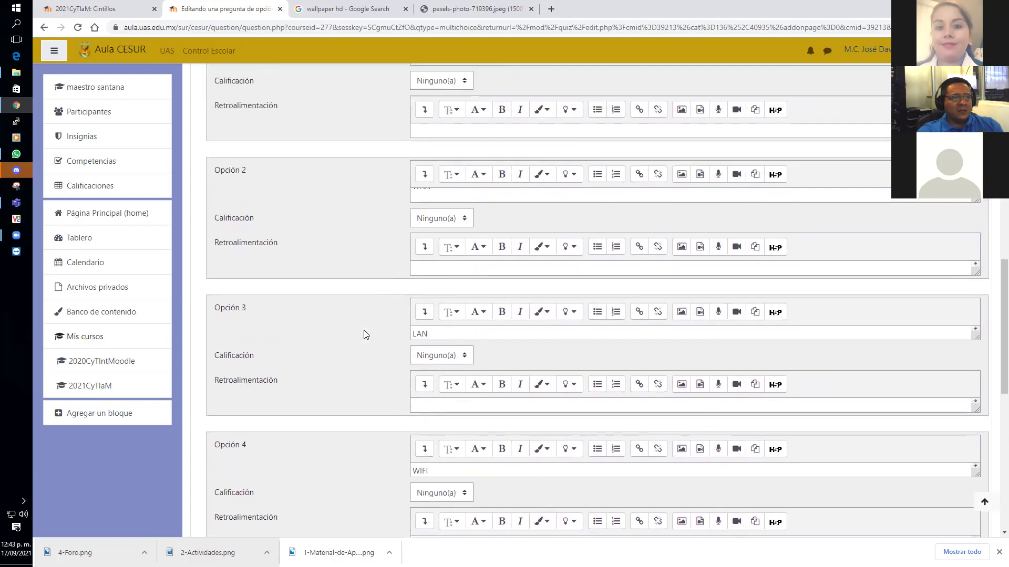
scroll(366, 334, up, 2)
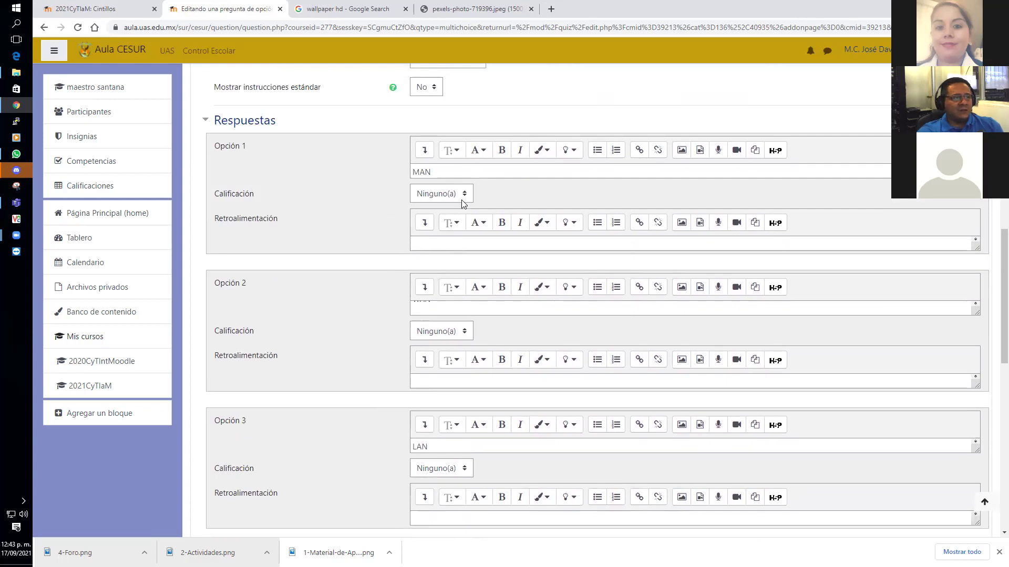
click(453, 173)
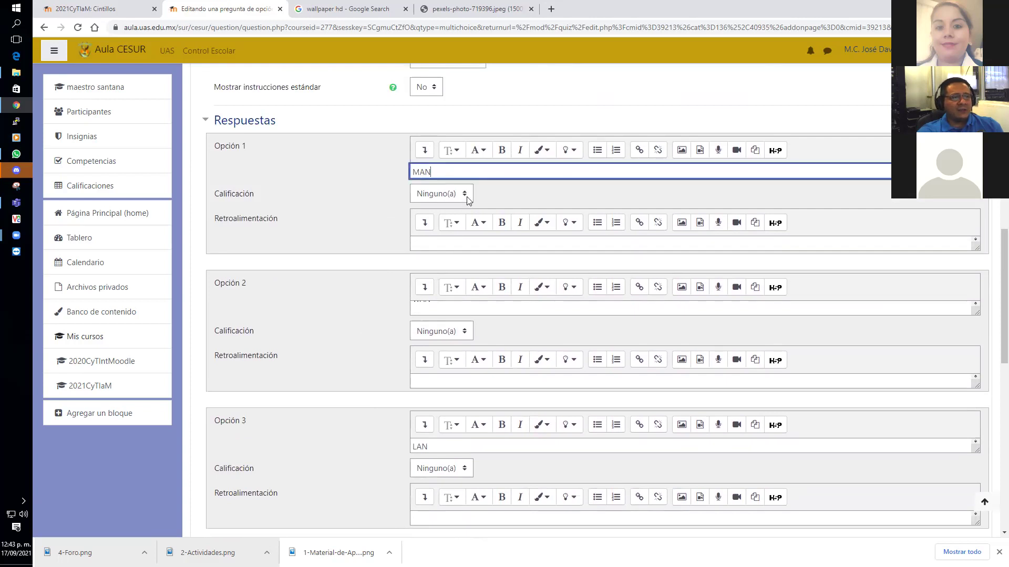
click(467, 194)
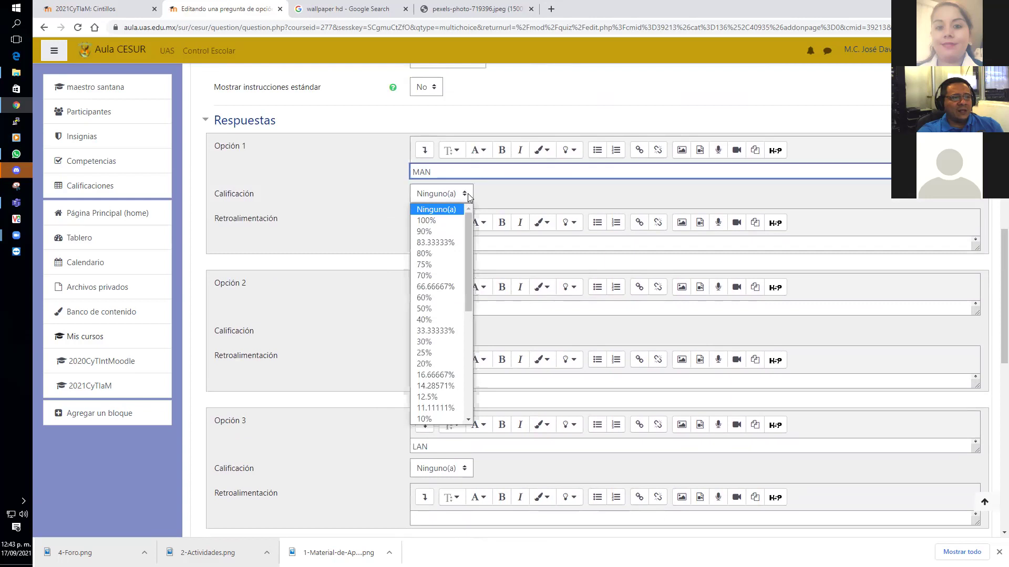
click(454, 331)
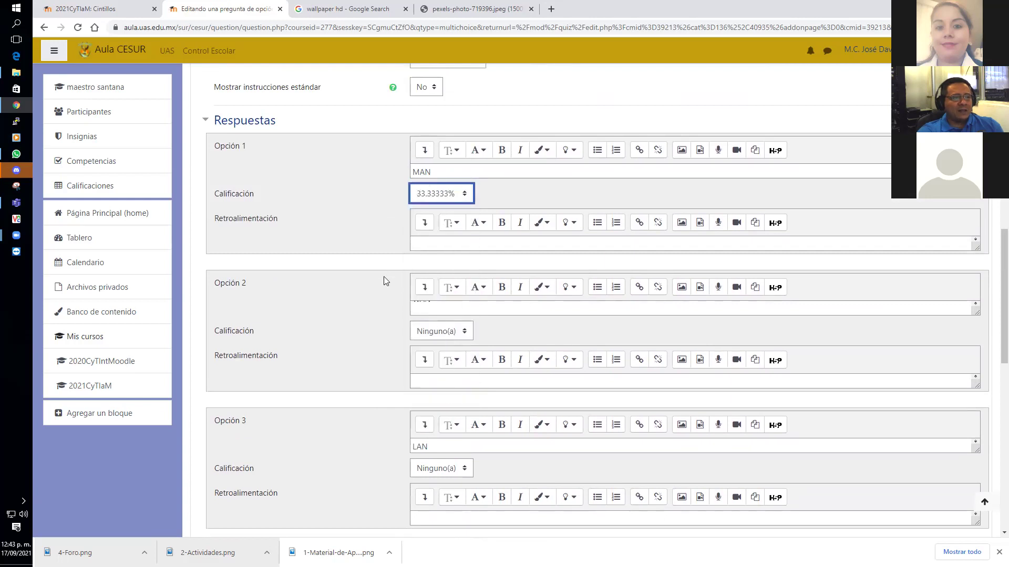
Step: Give the WAN and LAN answers 33.33333% grades as well
click(466, 331)
click(451, 468)
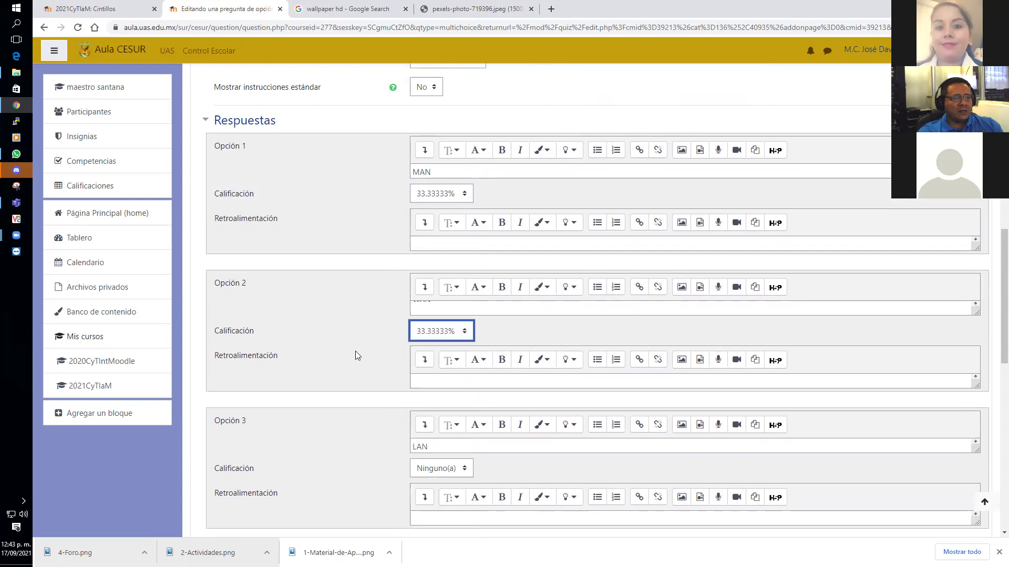
scroll(356, 351, down, 2)
click(465, 364)
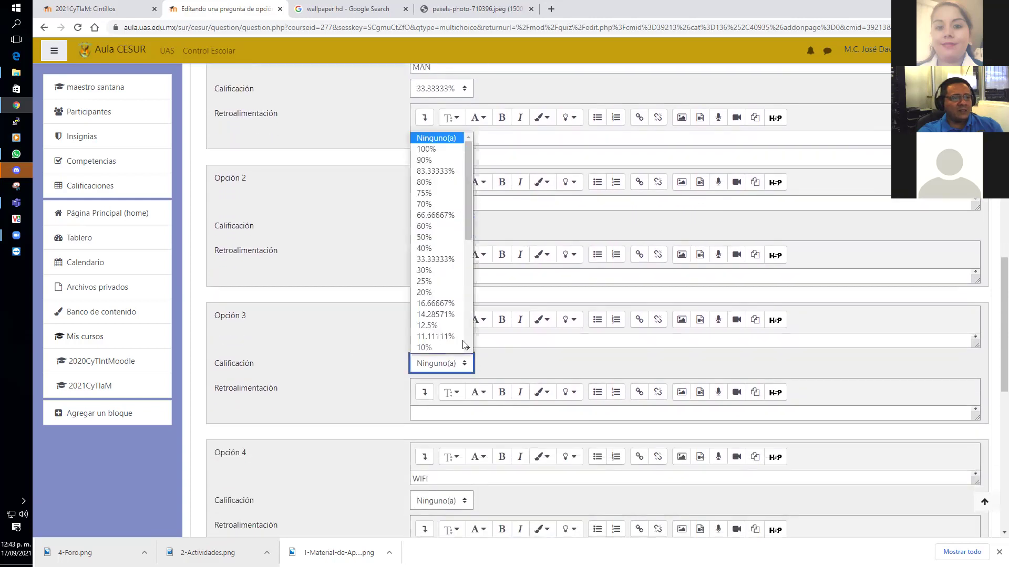
drag(470, 215, 469, 271)
scroll(451, 161, up, 2)
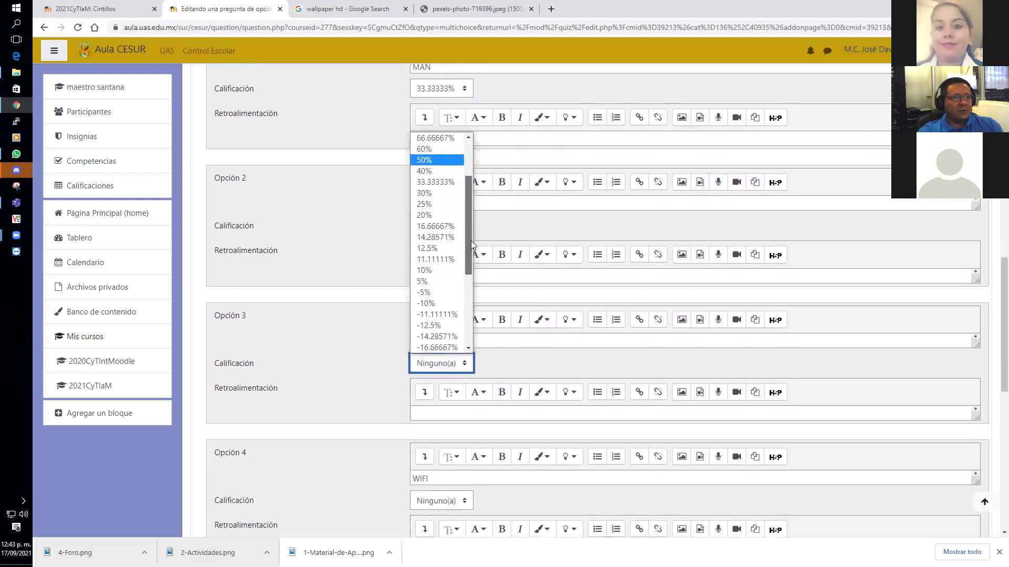
click(442, 203)
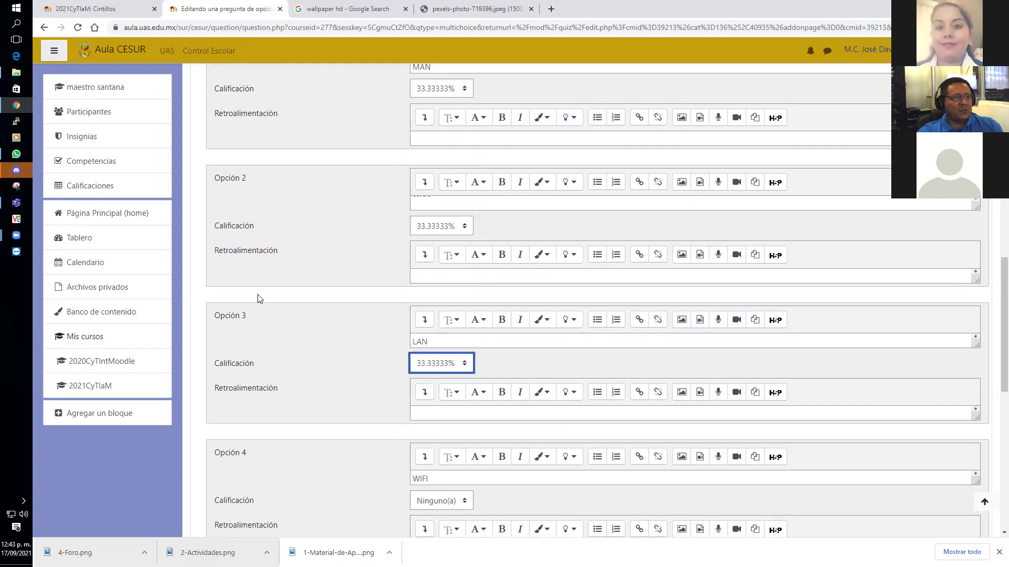
scroll(259, 300, down, 2)
scroll(258, 296, down, 4)
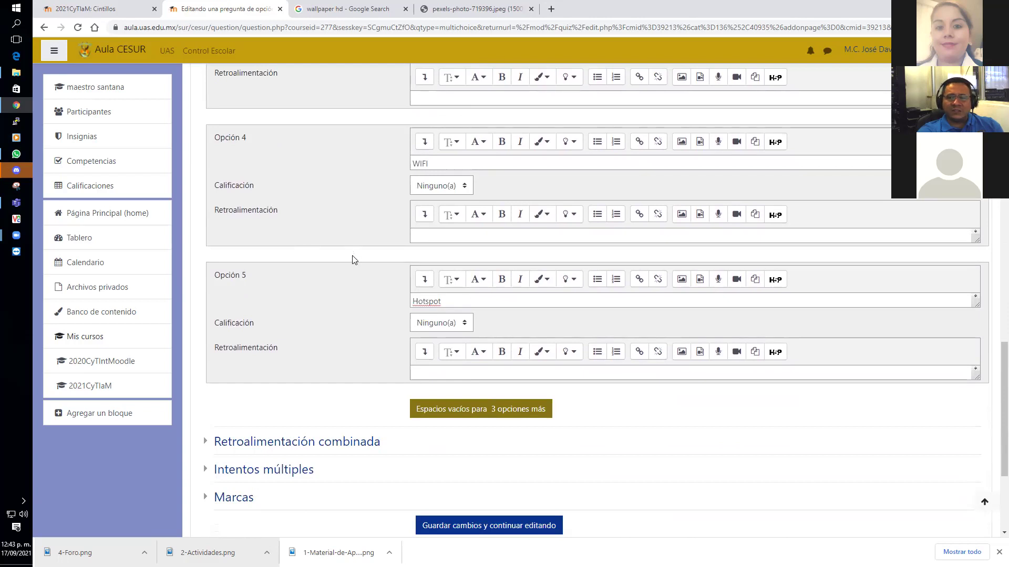
scroll(352, 252, up, 5)
scroll(352, 260, up, 5)
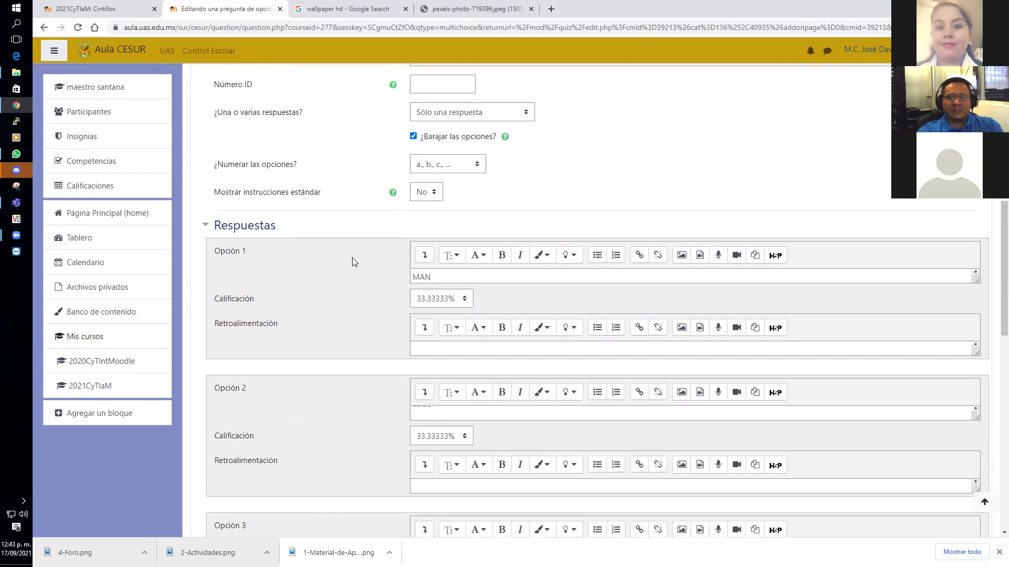
click(433, 350)
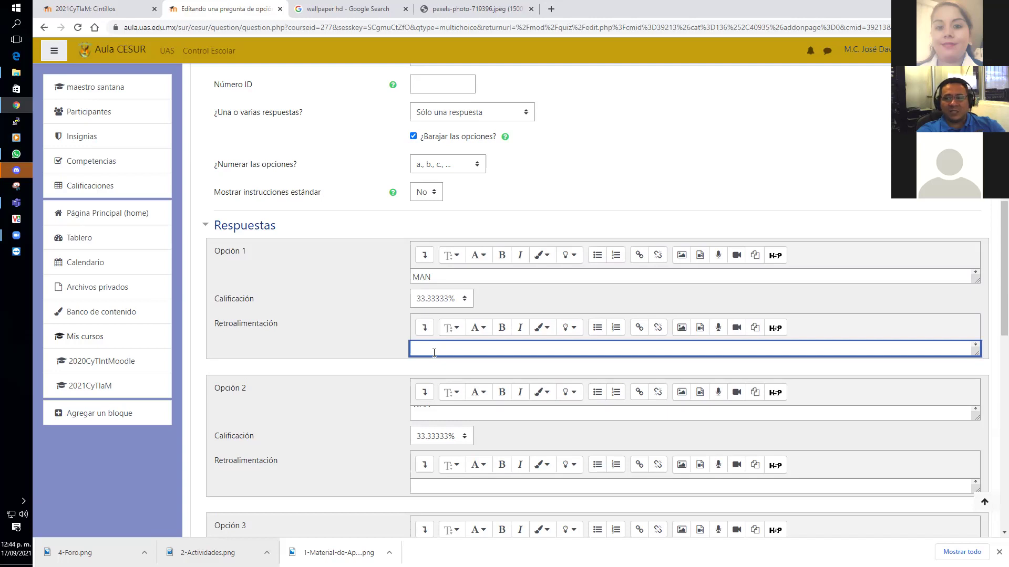
scroll(353, 330, down, 12)
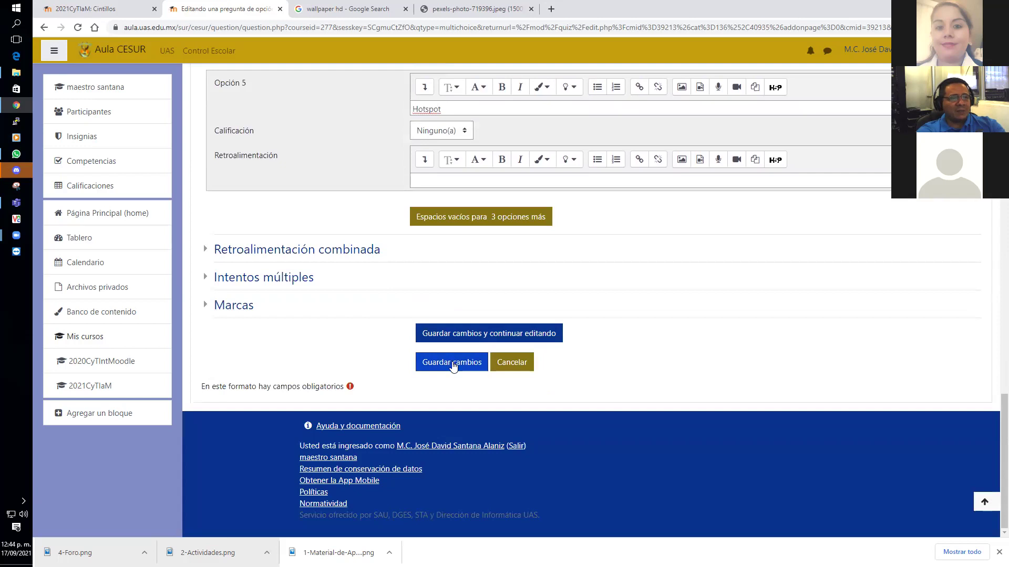
Step: Try saving U1P2 and find the warning that one option must be 100%
click(447, 362)
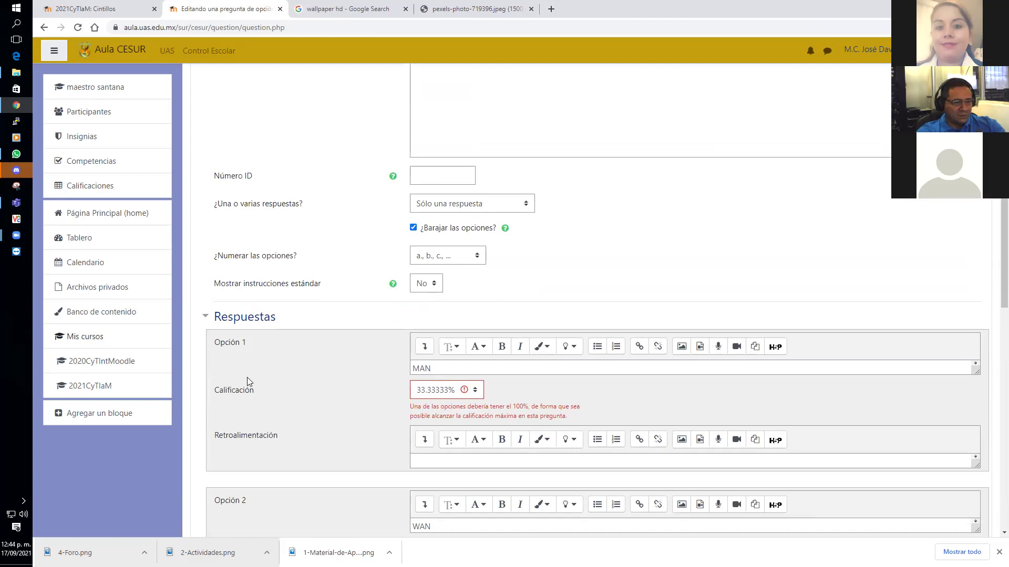
scroll(249, 381, down, 9)
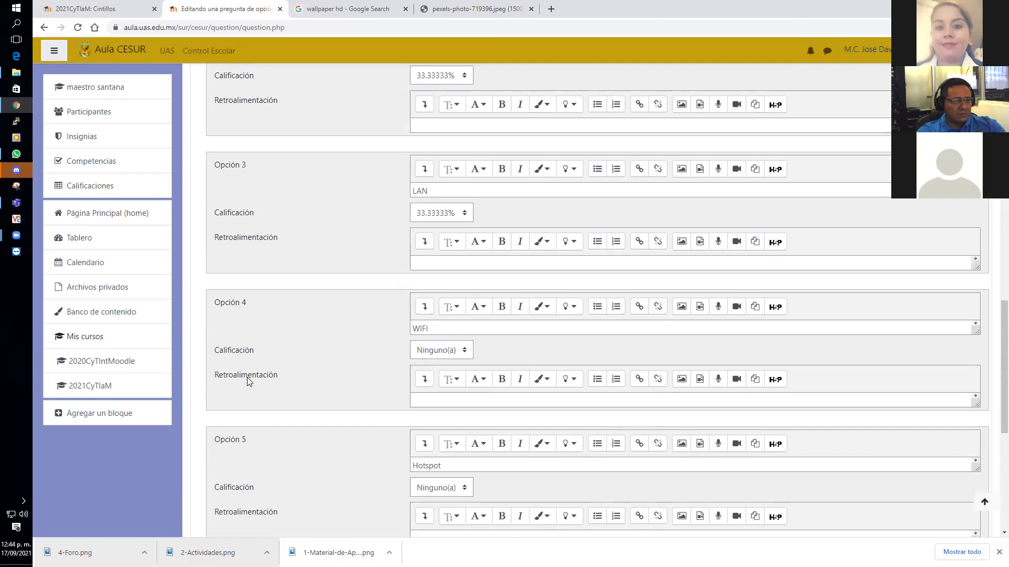
scroll(249, 382, down, 1)
scroll(249, 382, up, 4)
scroll(248, 379, up, 3)
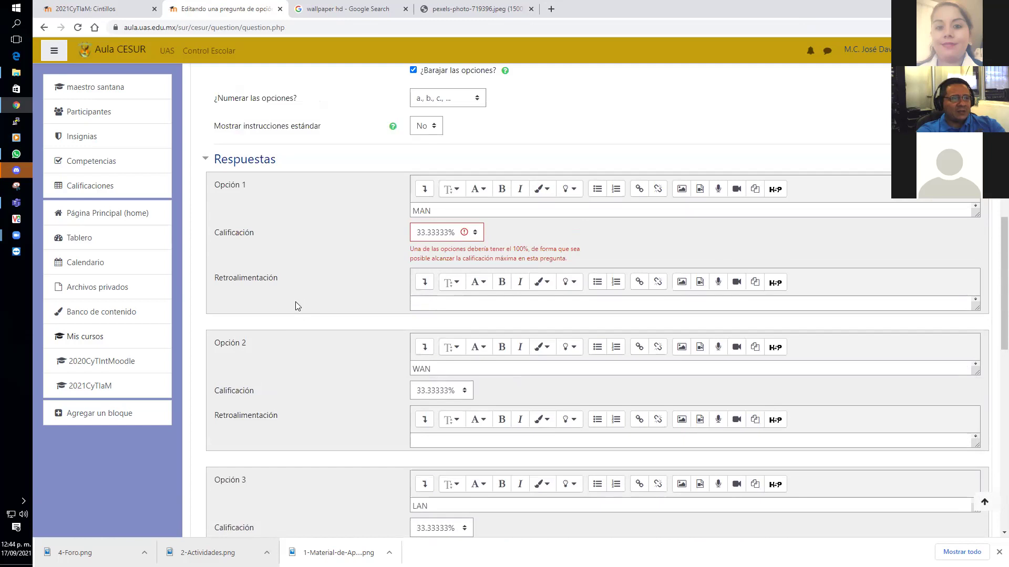
scroll(295, 303, up, 2)
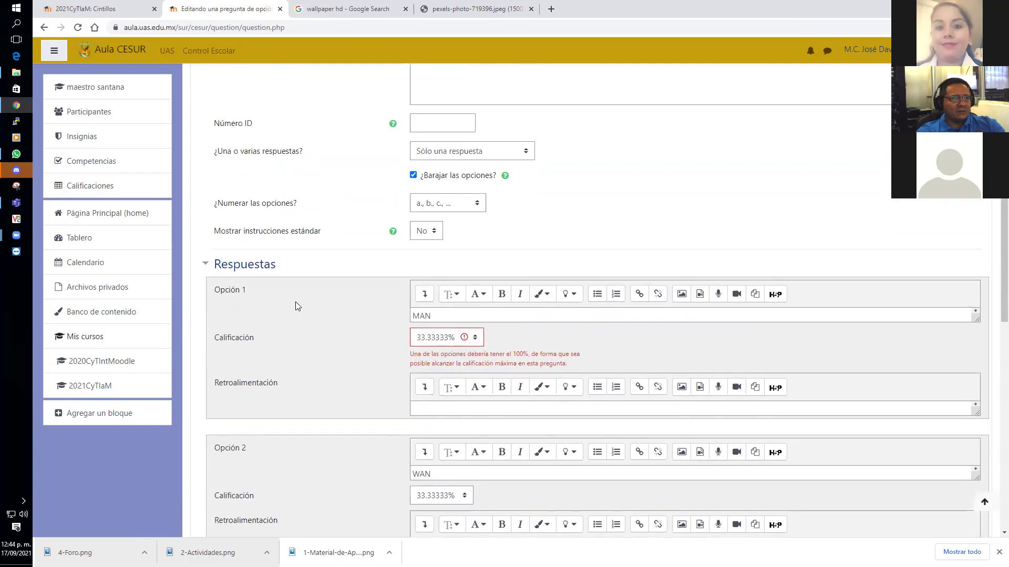
scroll(295, 303, up, 1)
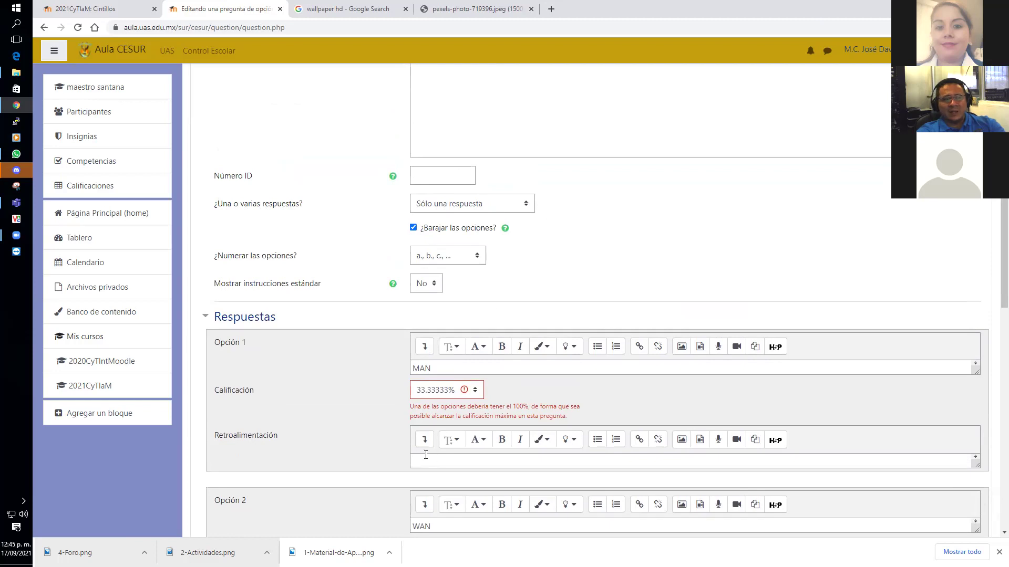
drag(410, 407, 528, 405)
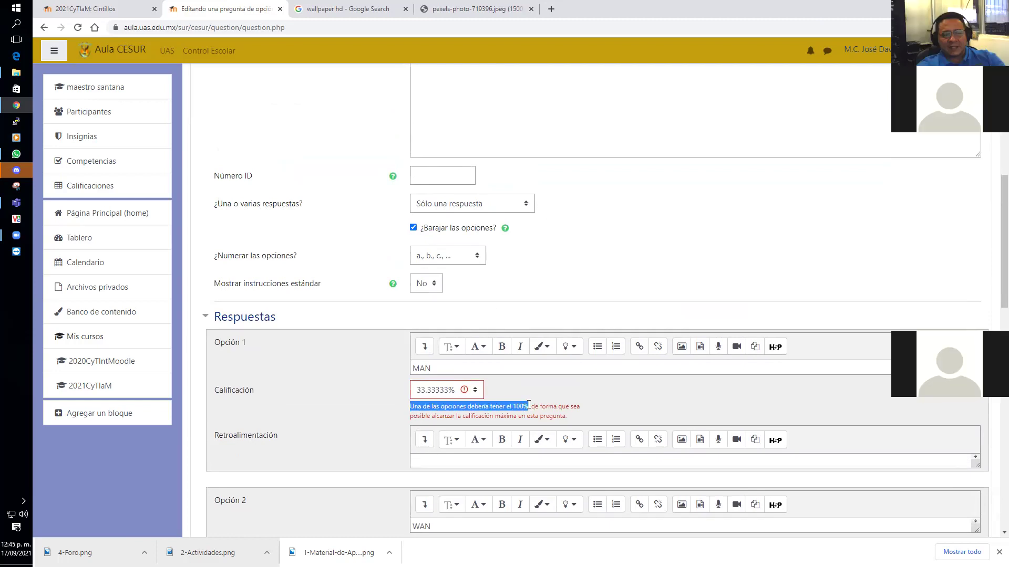
Step: Set '¿Una o varias respuestas?' to 'Se permiten varias respuestas'
click(527, 202)
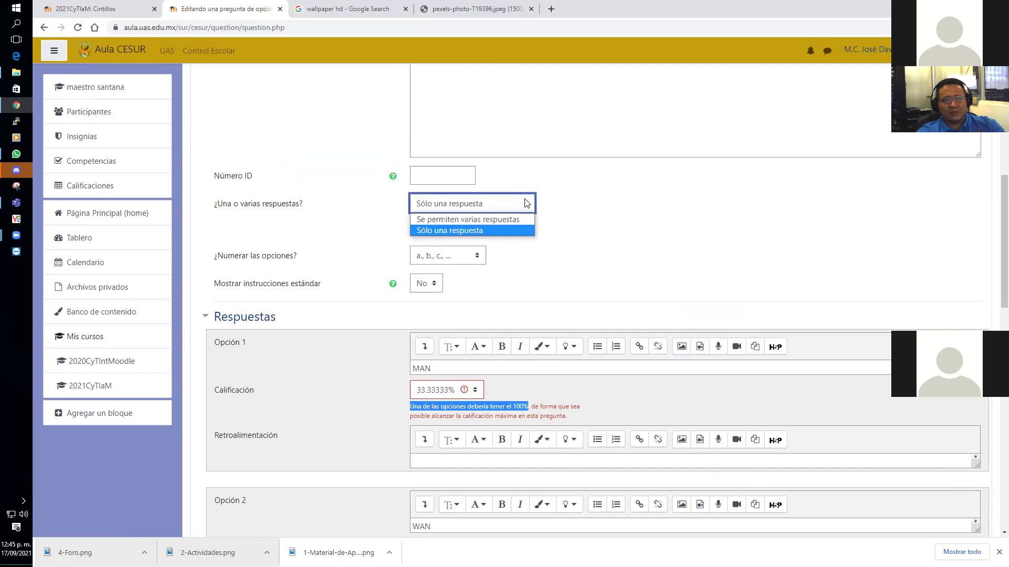
click(502, 225)
click(379, 406)
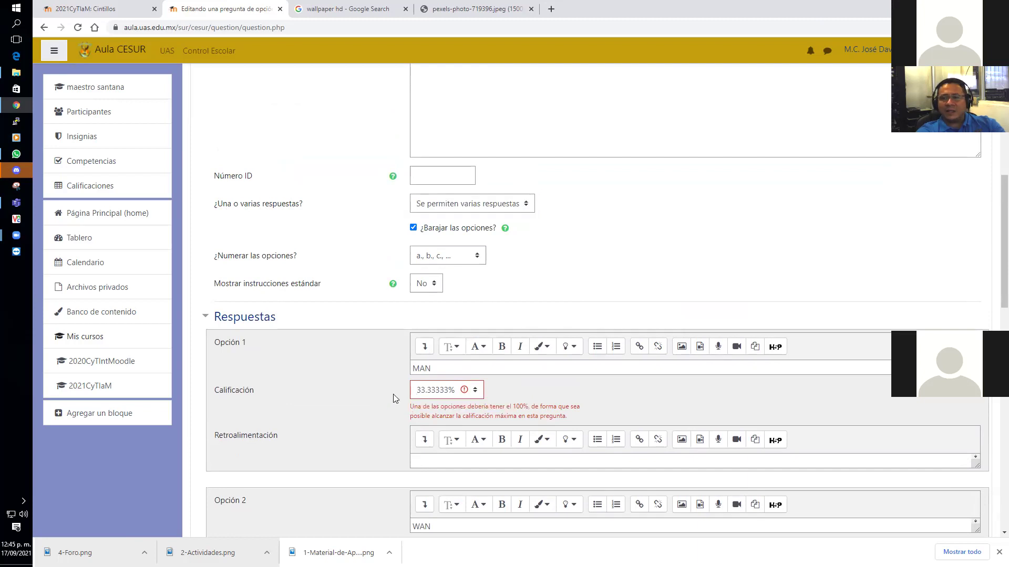
scroll(394, 397, down, 4)
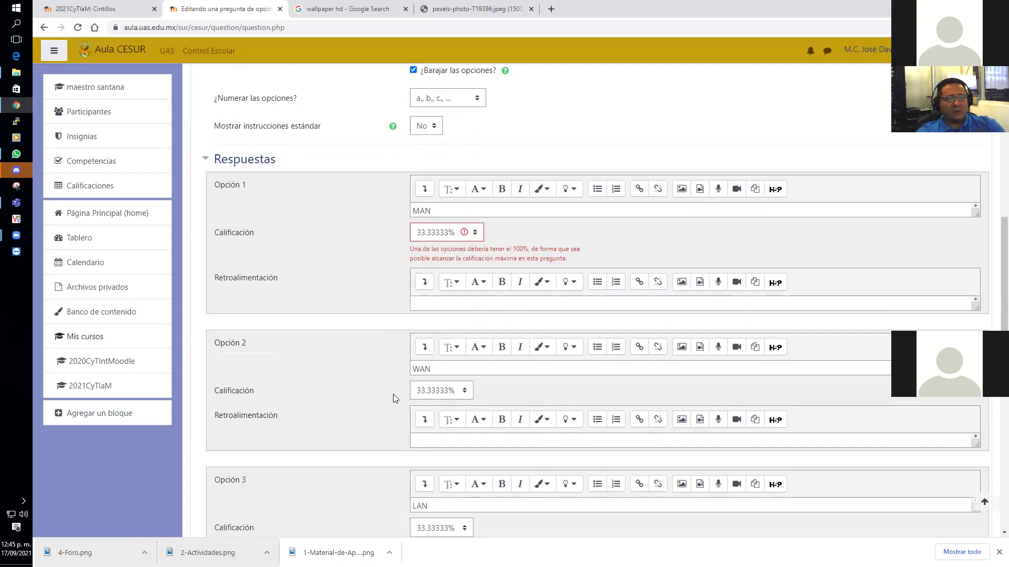
scroll(393, 398, down, 6)
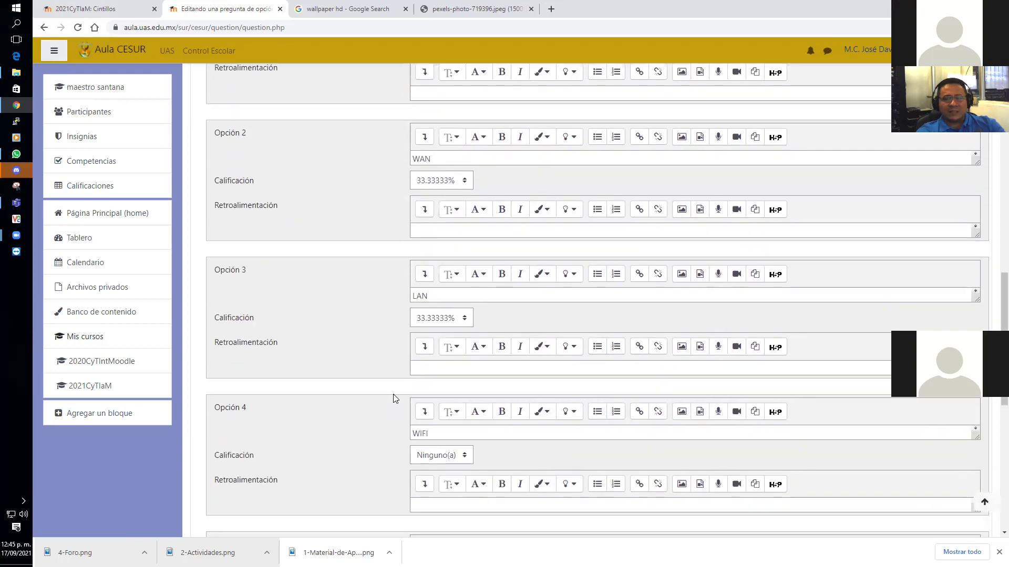
scroll(395, 399, down, 3)
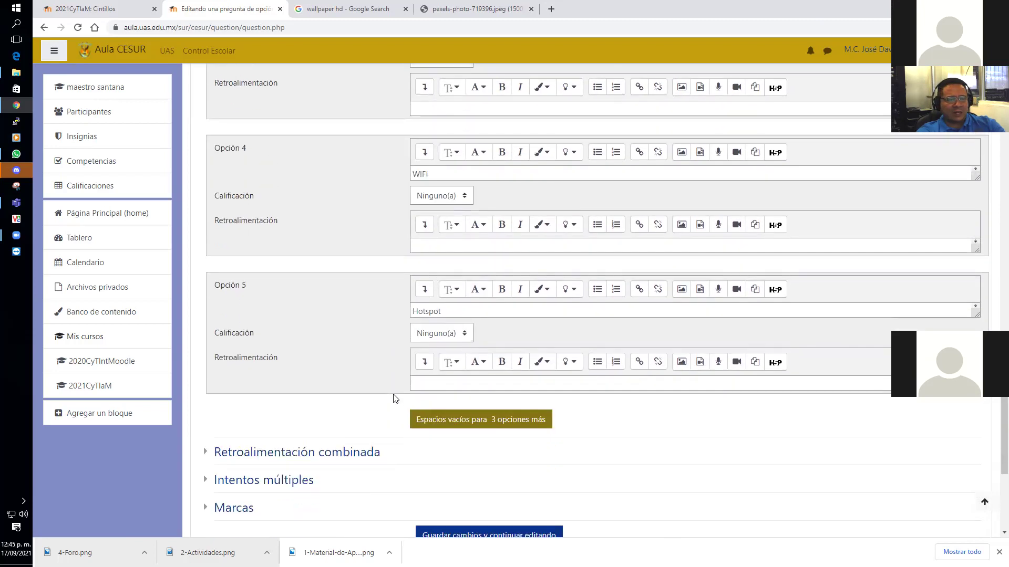
scroll(396, 399, down, 3)
Step: Save U1P2, returning to the quiz's two-question list
click(451, 365)
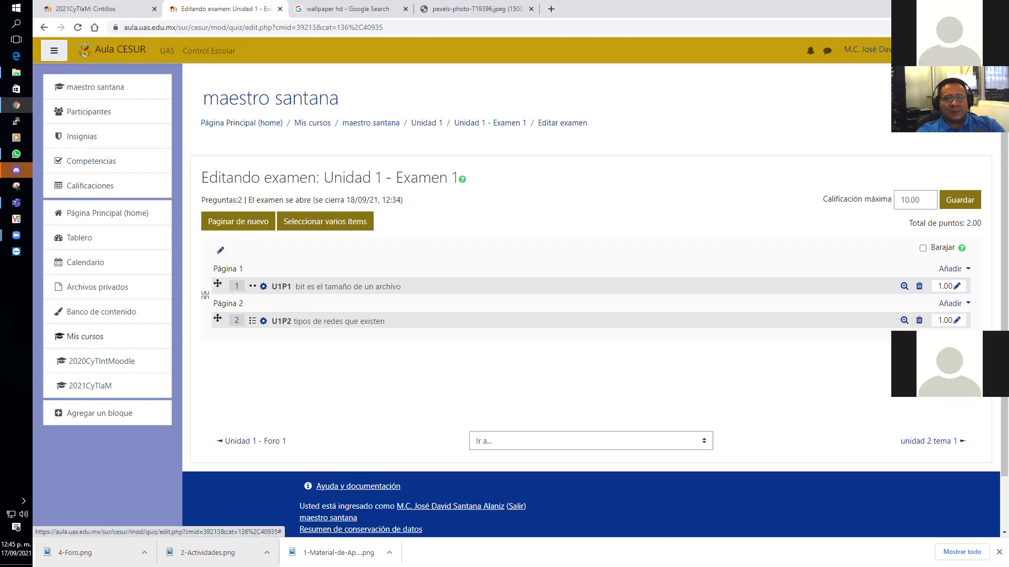
Step: Start a new Respuesta corta question on Página 2 of the exam
click(952, 303)
click(873, 360)
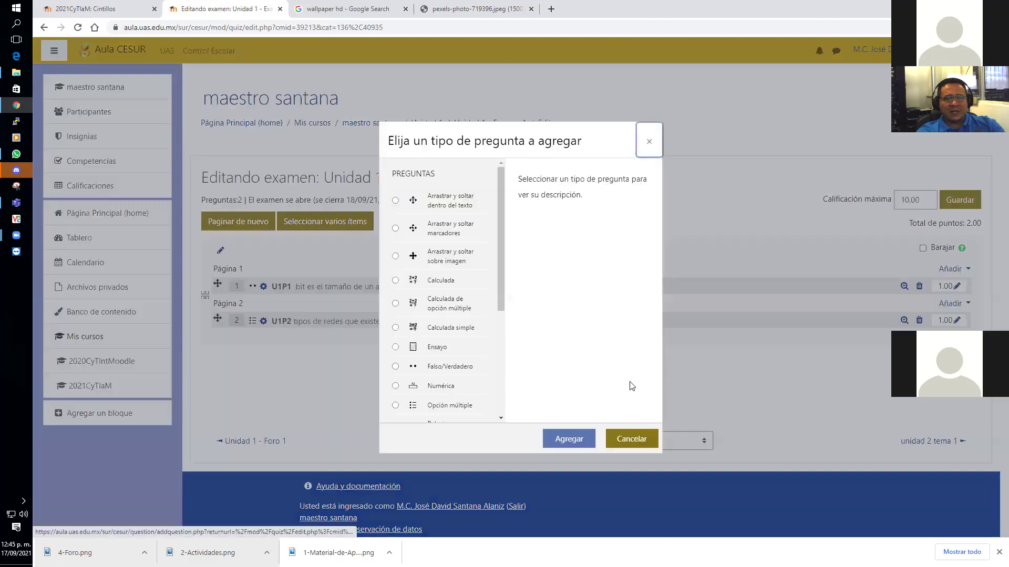
scroll(496, 332, down, 5)
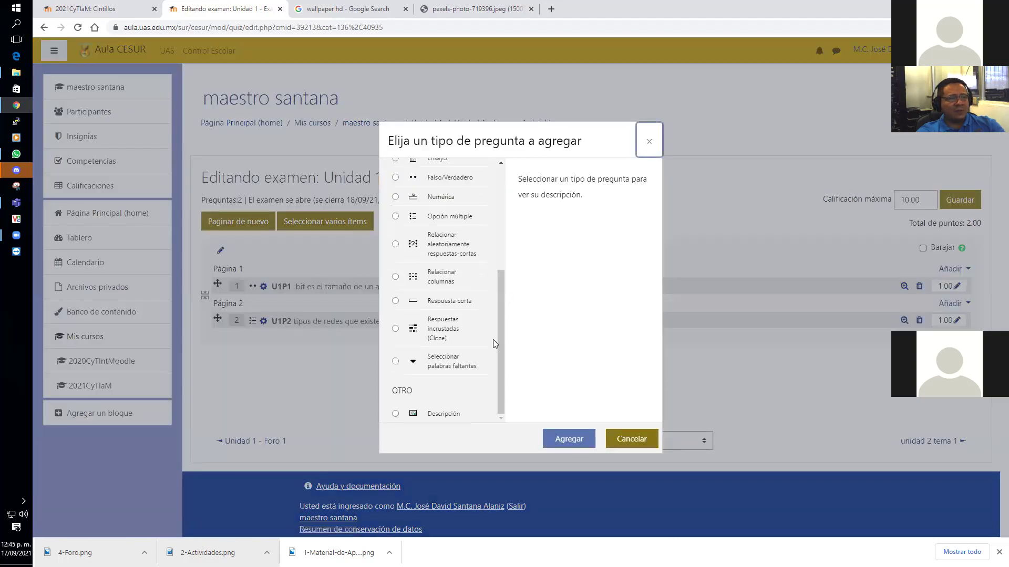
mouse_move(498, 323)
mouse_down()
mouse_move(506, 200)
mouse_move(506, 326)
mouse_up()
click(452, 300)
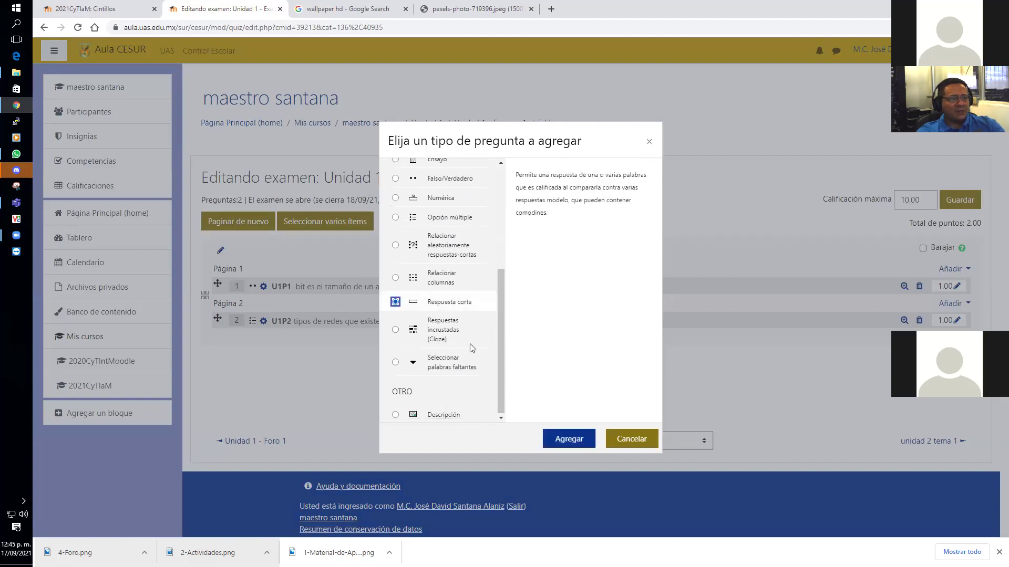
click(577, 441)
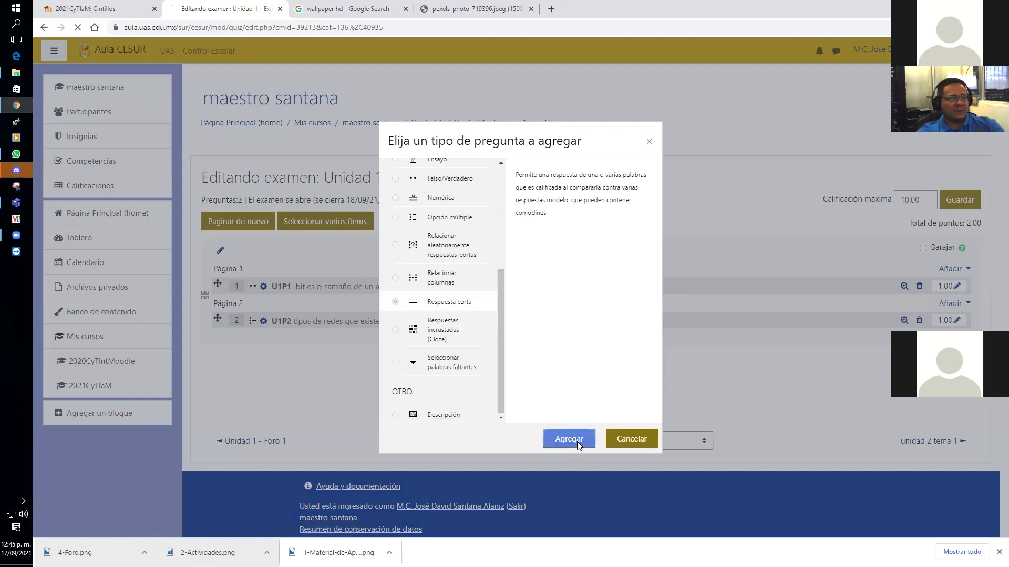
Step: Name the question U1P3 with the text 'defina lo que es una red'
click(472, 265)
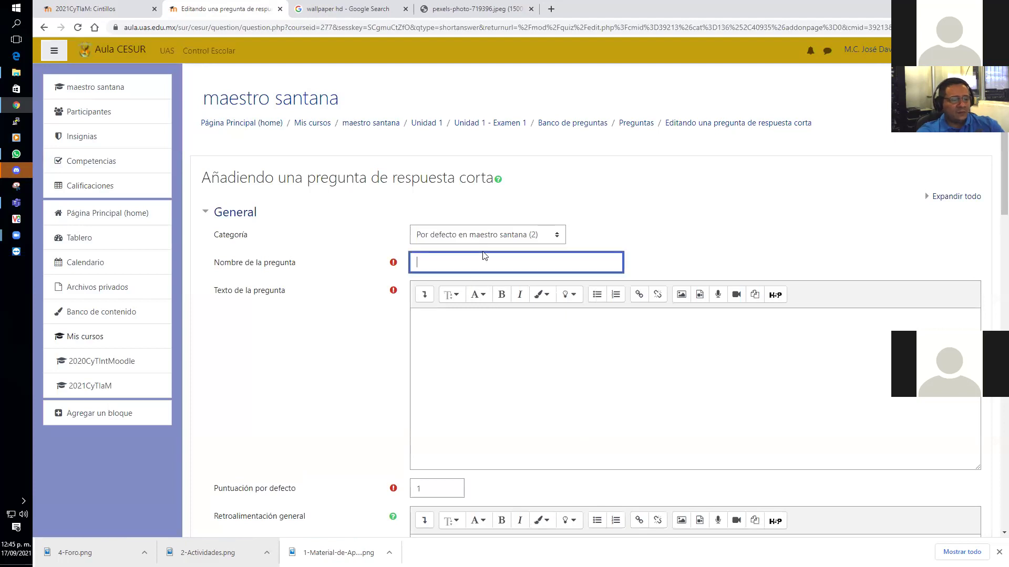
text(U1P3)
click(507, 337)
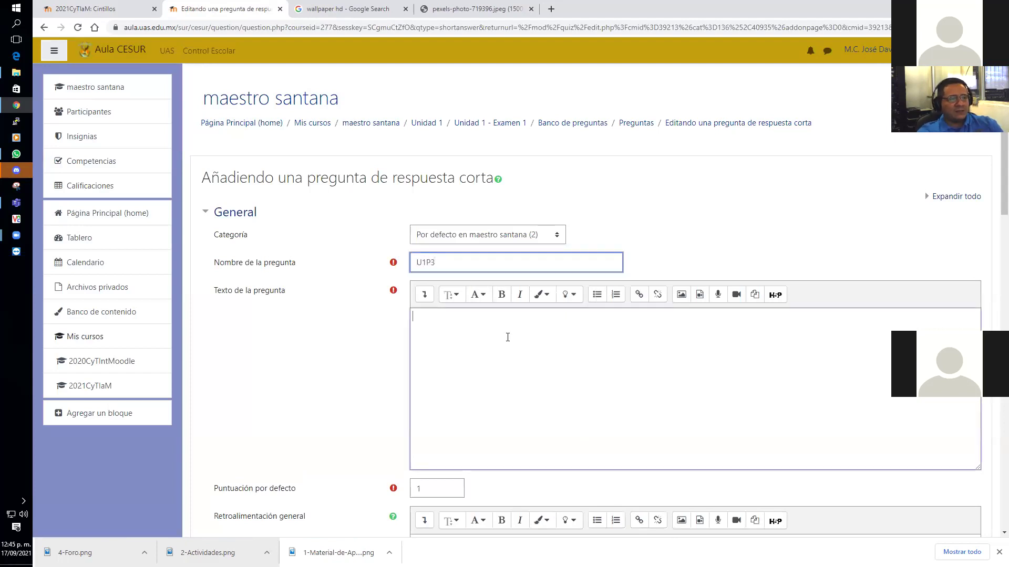
text(defina lo que es una red)
scroll(519, 336, down, 5)
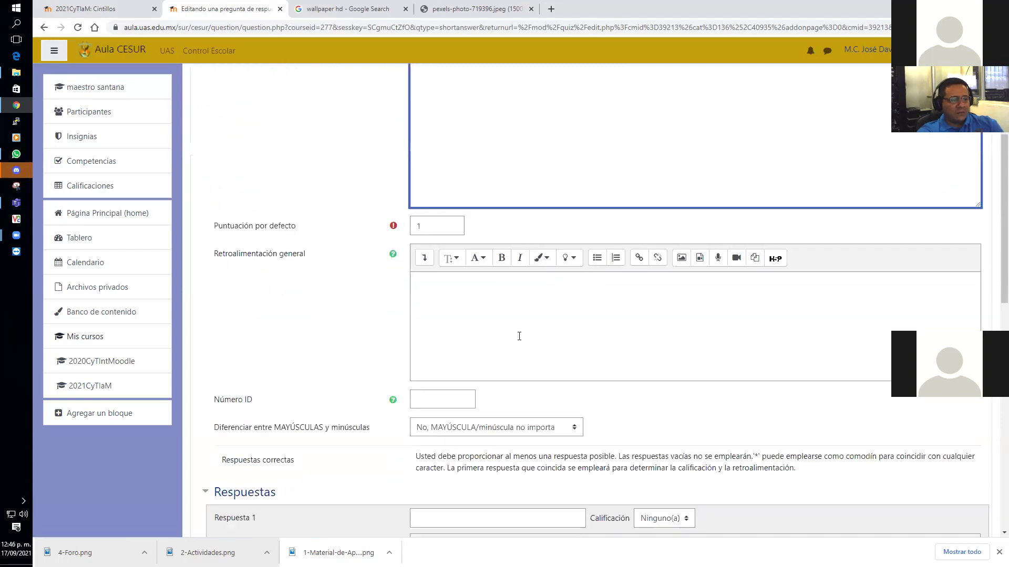
scroll(486, 331, down, 5)
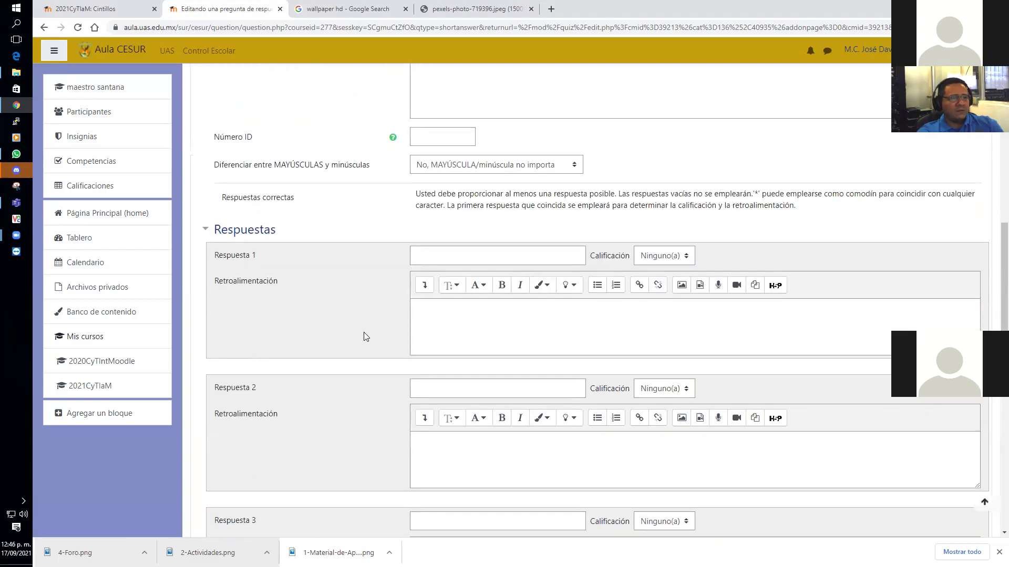
scroll(363, 333, up, 5)
scroll(363, 332, down, 10)
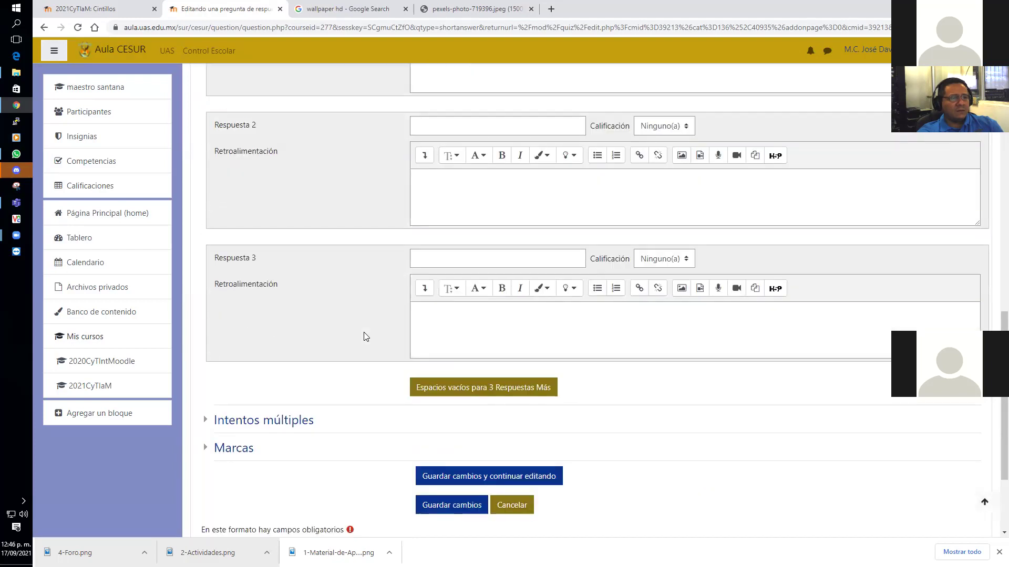
scroll(365, 336, down, 1)
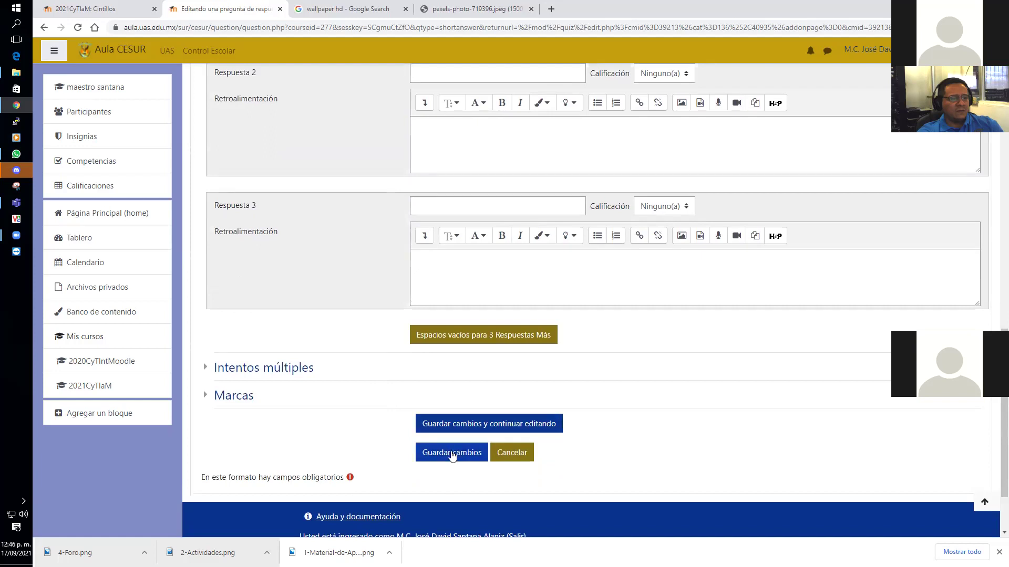
scroll(371, 342, up, 16)
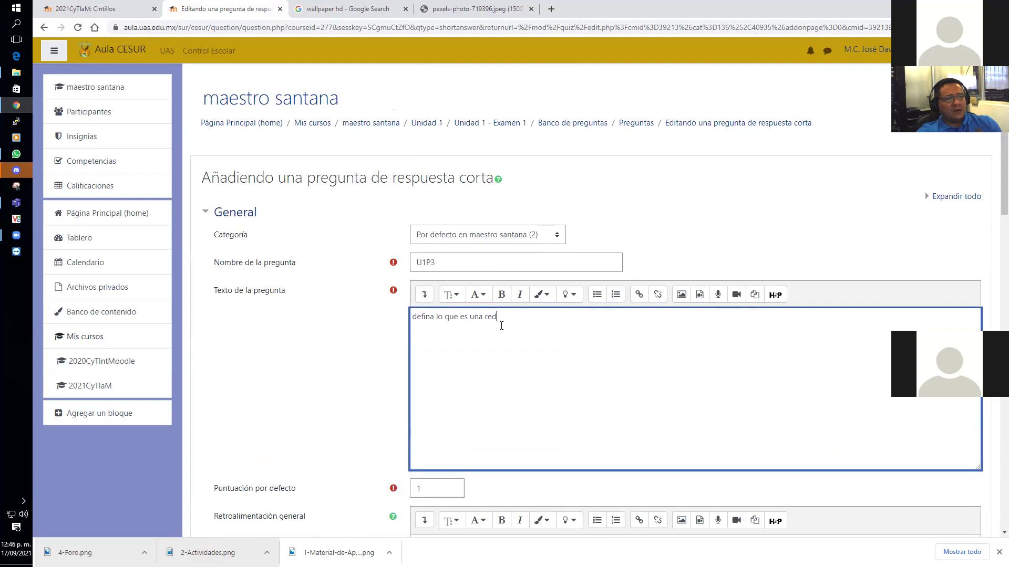
Step: Try saving, then return to the Editando examen page without keeping the question
scroll(493, 338, down, 2)
scroll(355, 333, down, 3)
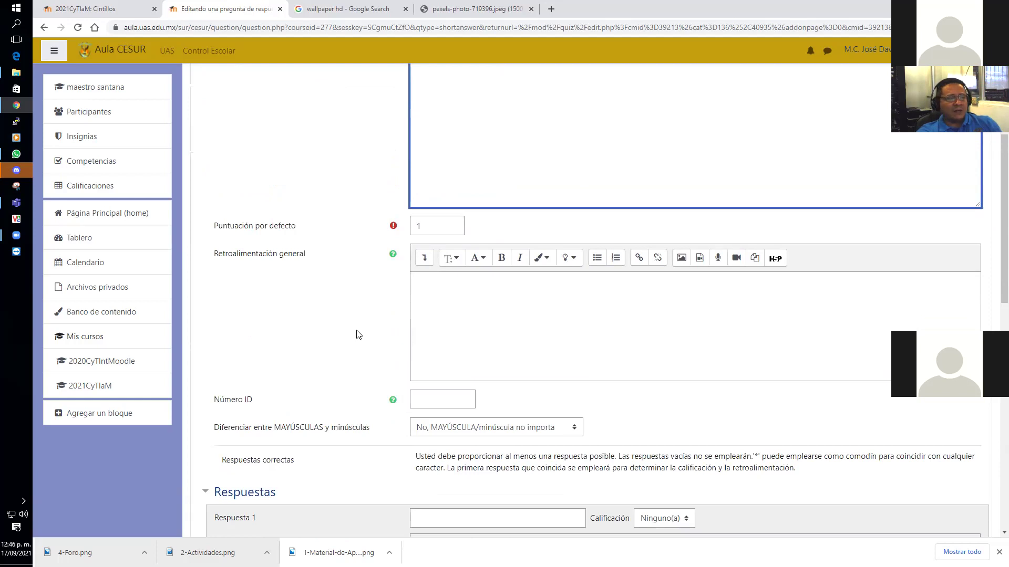
scroll(362, 331, down, 5)
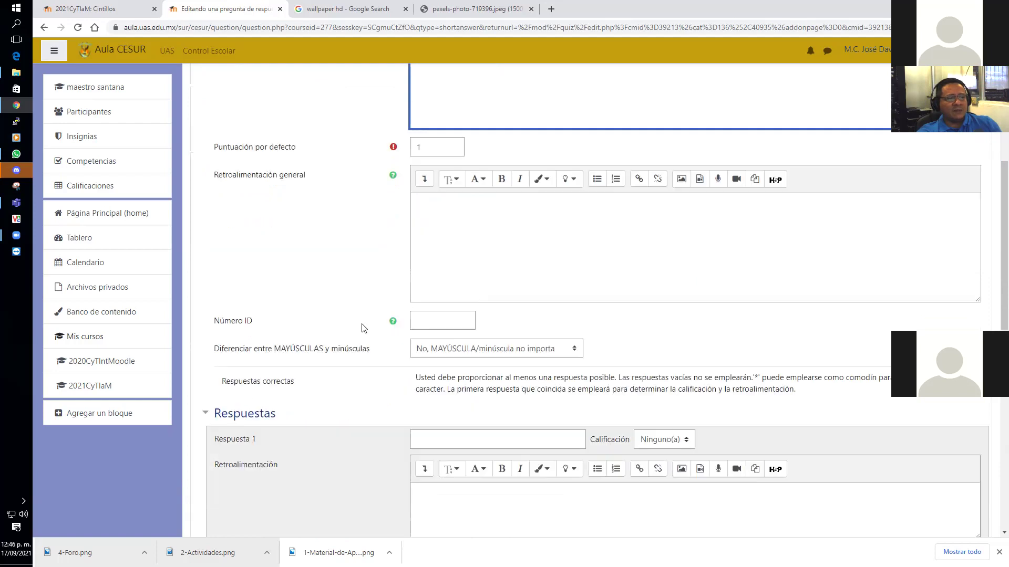
scroll(385, 337, down, 4)
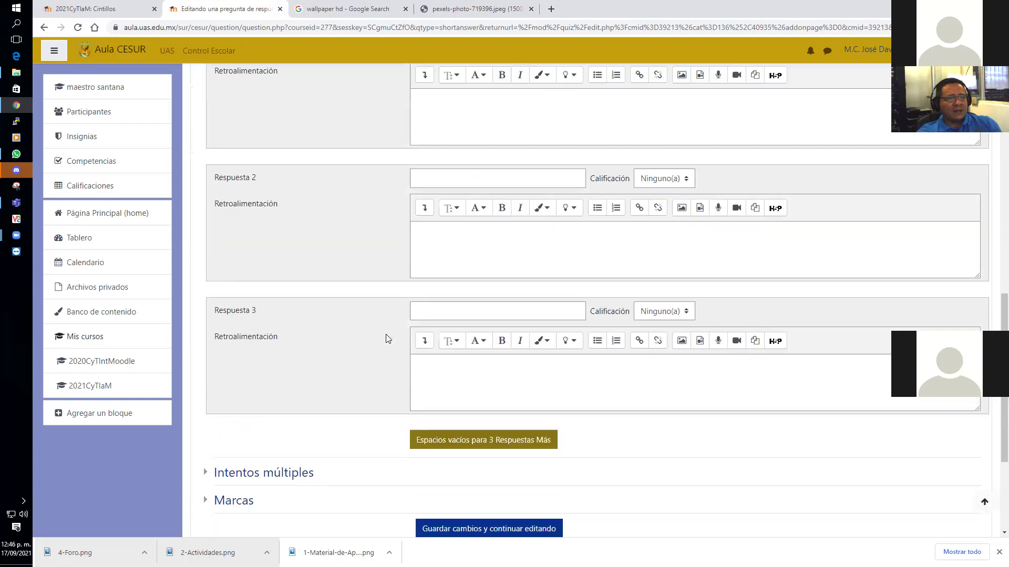
scroll(386, 337, down, 2)
click(451, 453)
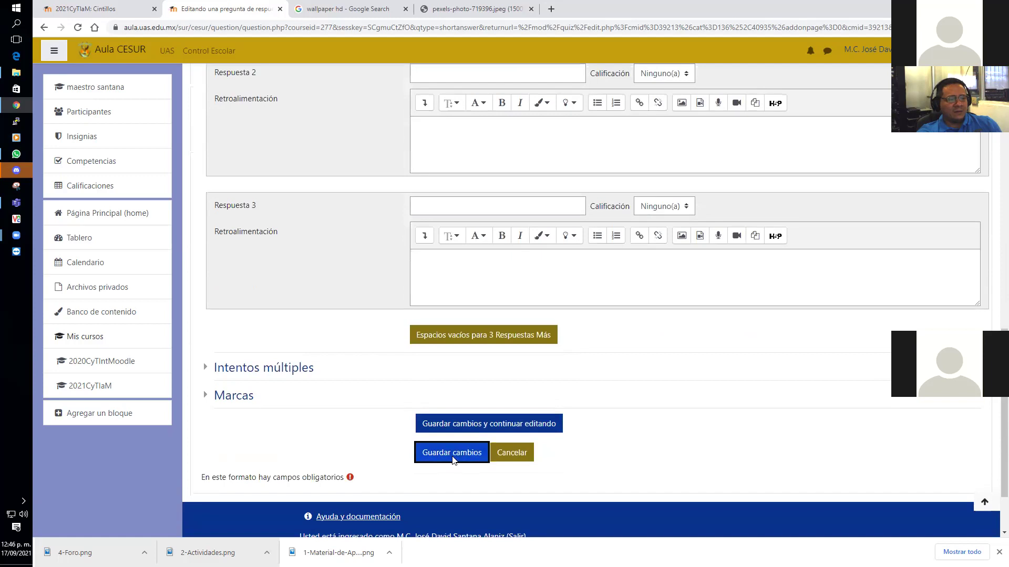
scroll(444, 384, down, 10)
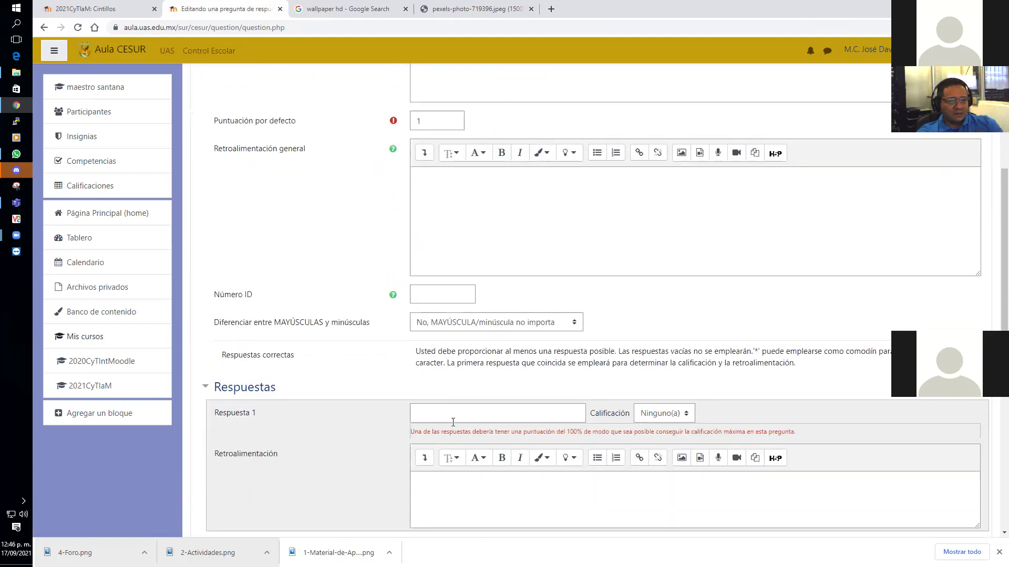
scroll(449, 417, down, 1)
scroll(289, 247, up, 1)
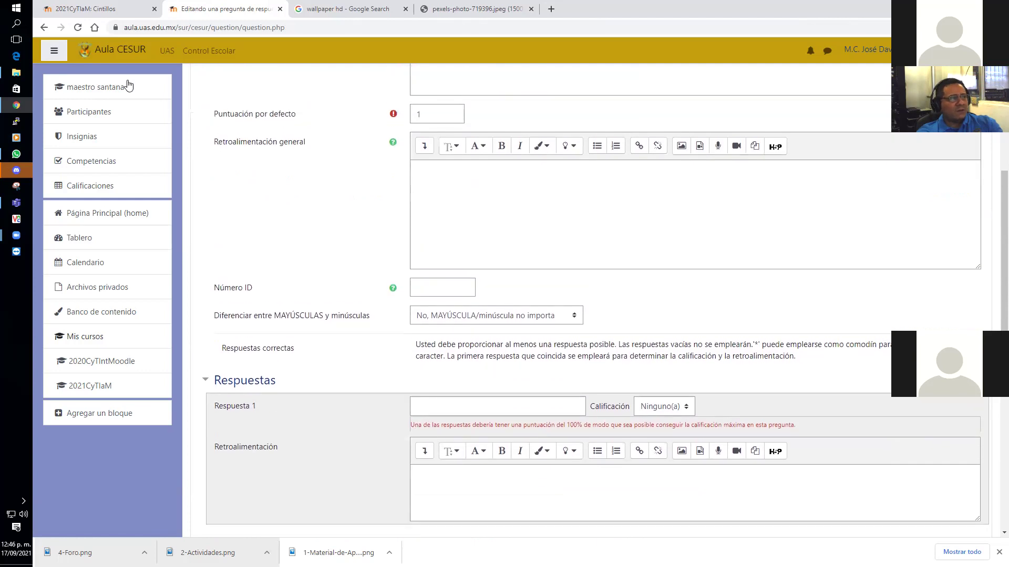
click(45, 27)
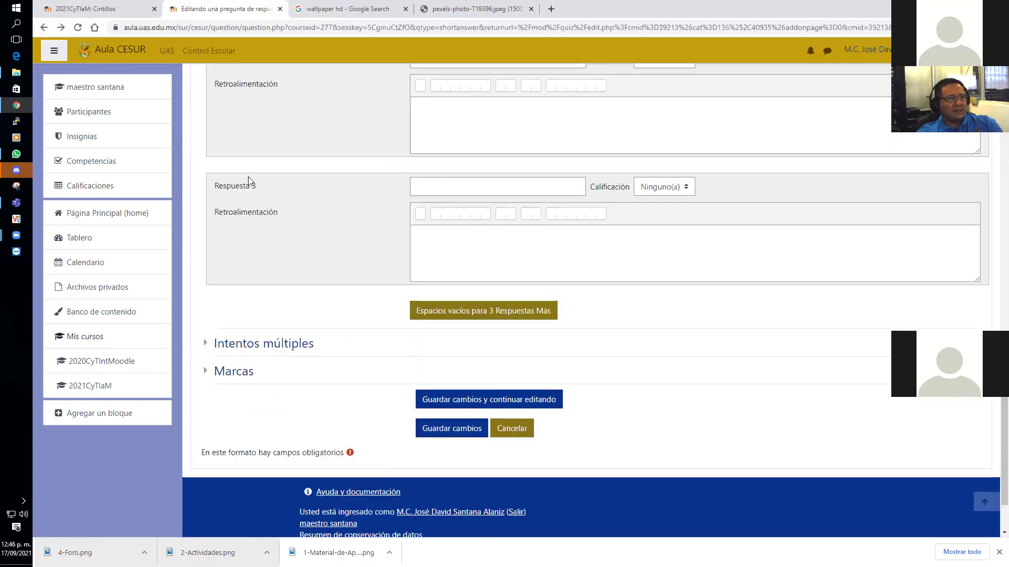
click(45, 29)
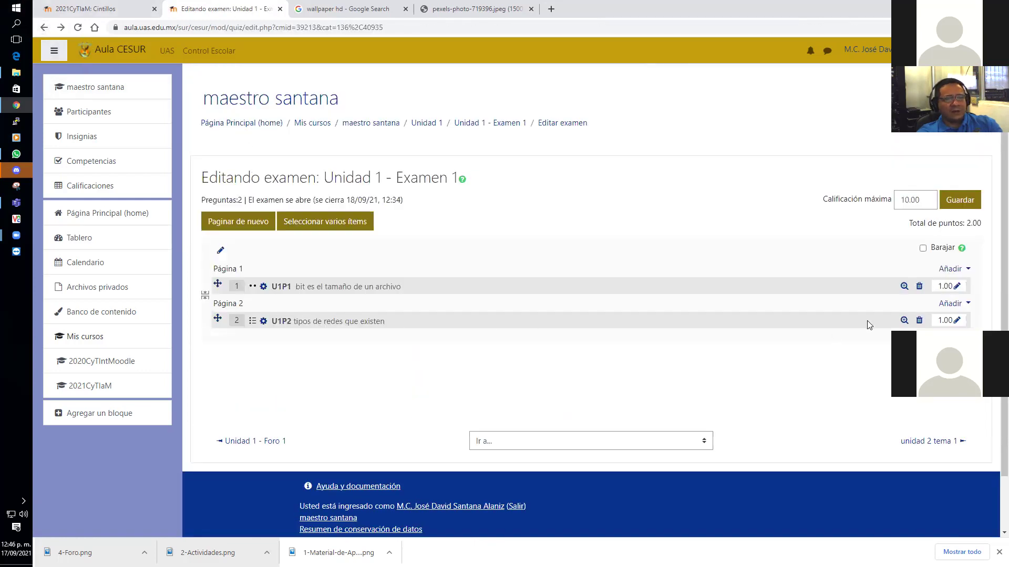
Step: Add a new Ensayo question to Examen 1
click(951, 339)
click(883, 356)
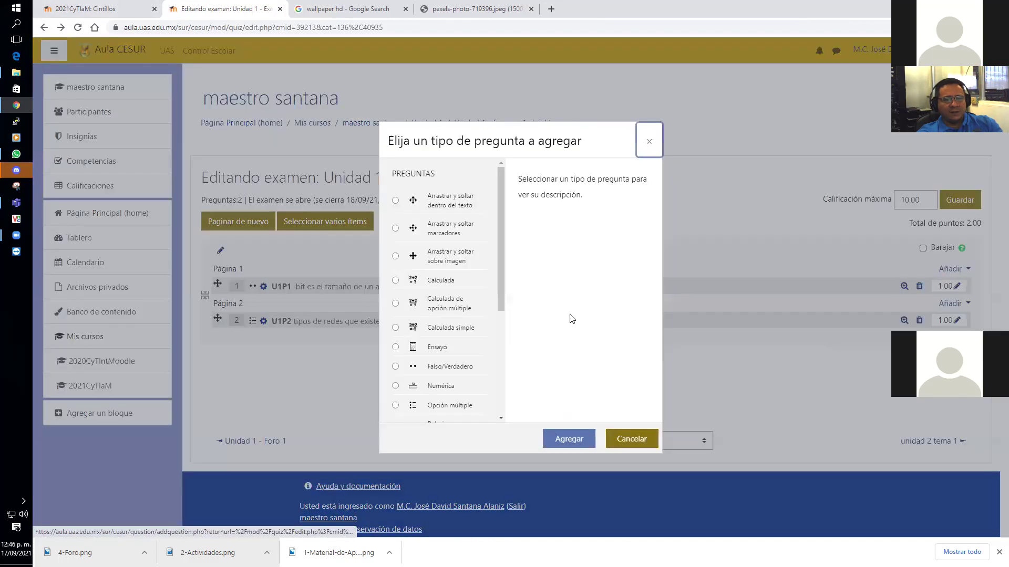
click(436, 347)
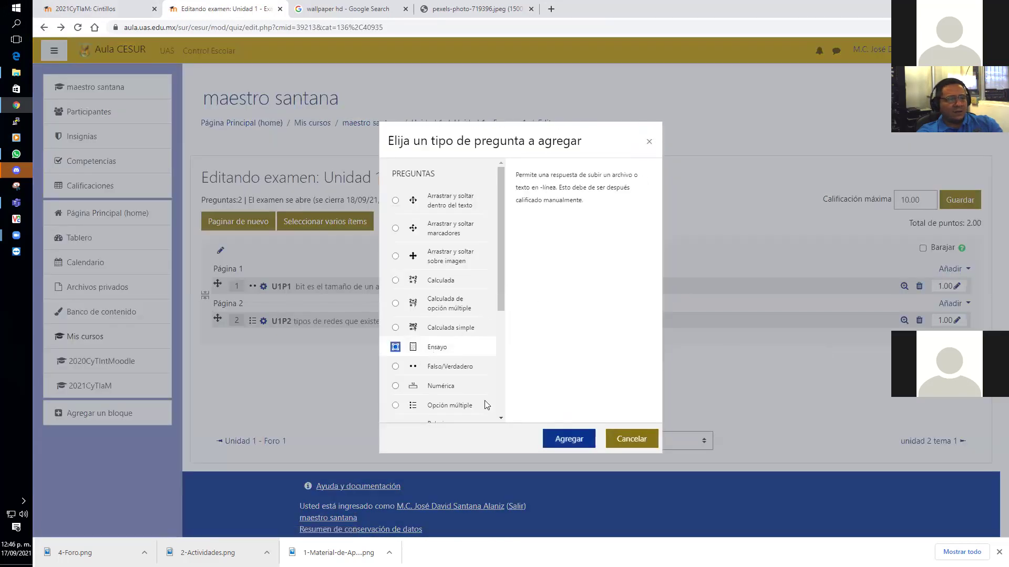
click(568, 443)
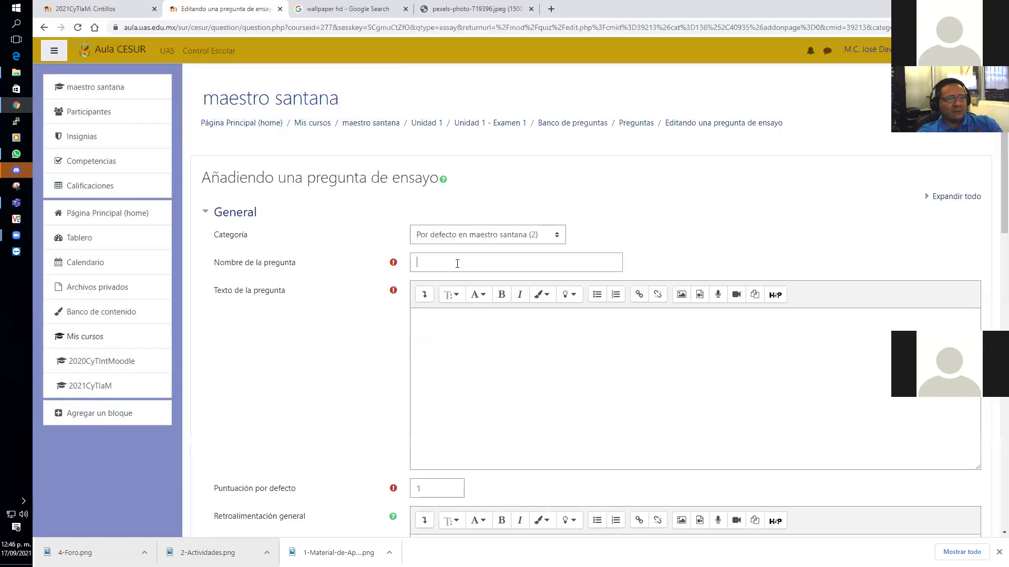
Step: Name the essay question U1P3, fixing a typo, and begin its question text
text(U)
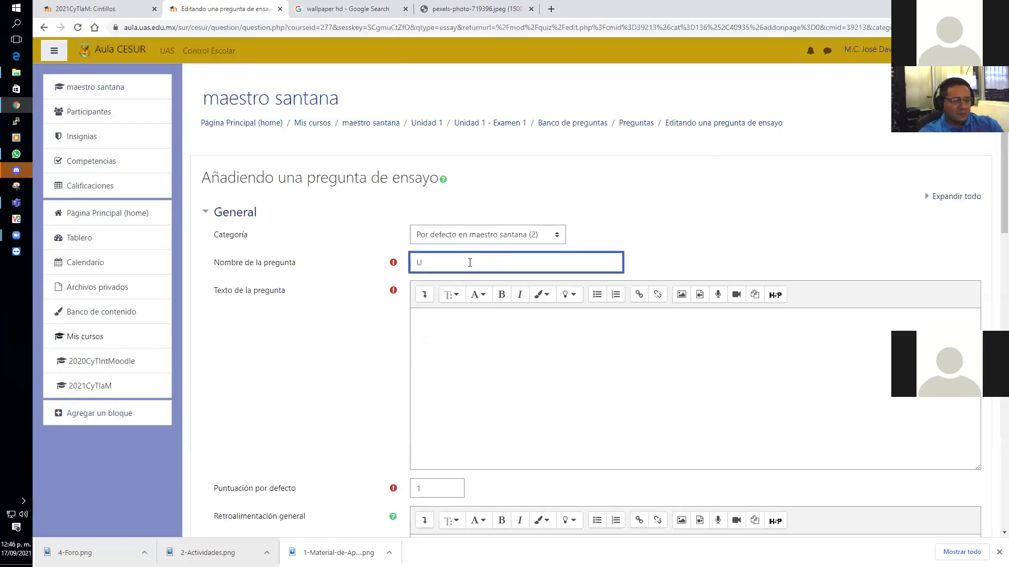
text(1)
text(p#)
key(Tab)
click(470, 262)
key(BackSpace)
key(BackSpace)
text(P3)
click(514, 340)
text(defina lo)
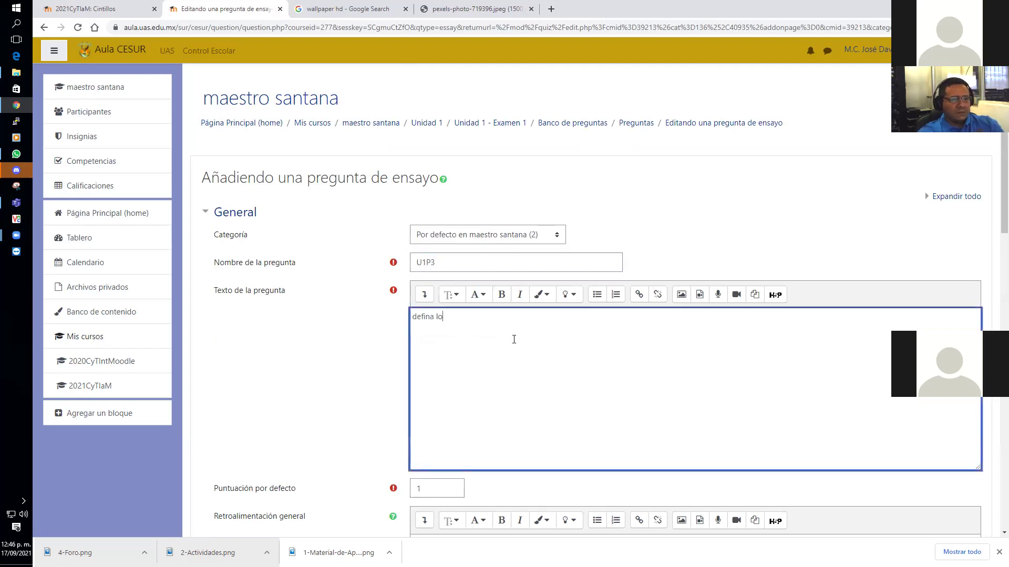
text( que es un foro)
Step: Review the response options and keep the input box size at 10 líneas
scroll(512, 341, down, 6)
scroll(508, 341, down, 1)
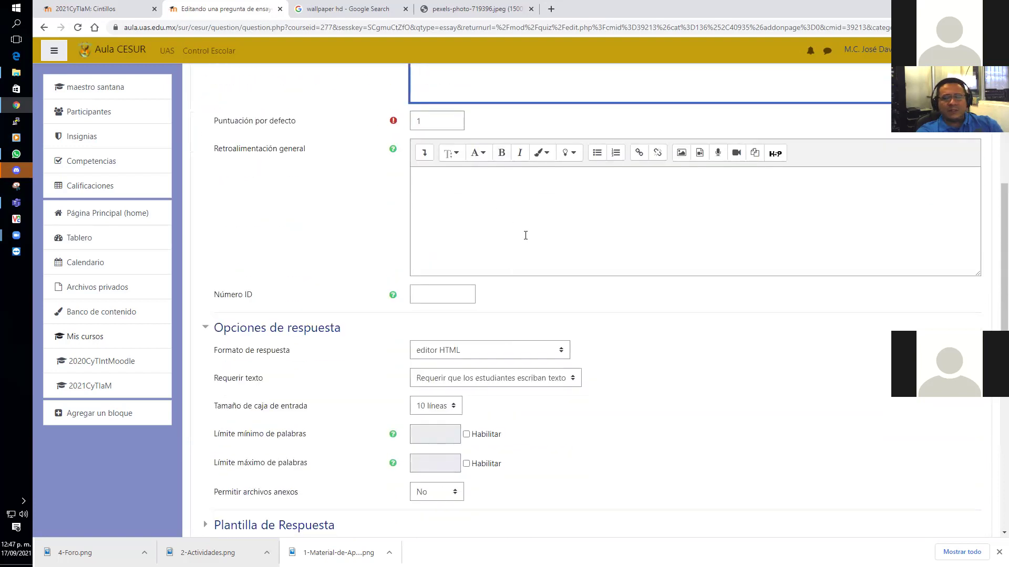
click(475, 226)
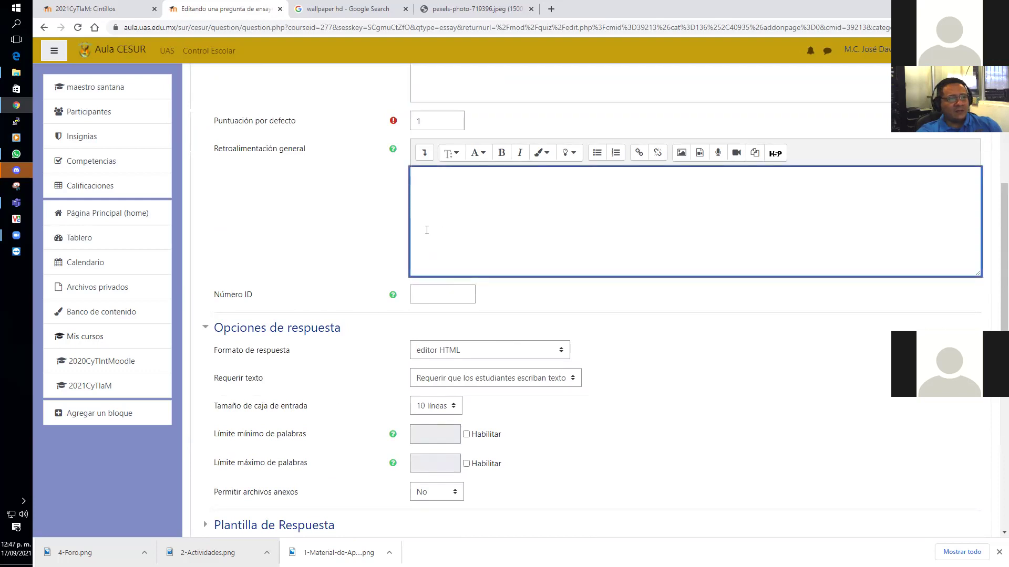
scroll(426, 231, up, 5)
scroll(424, 241, down, 4)
scroll(423, 241, down, 5)
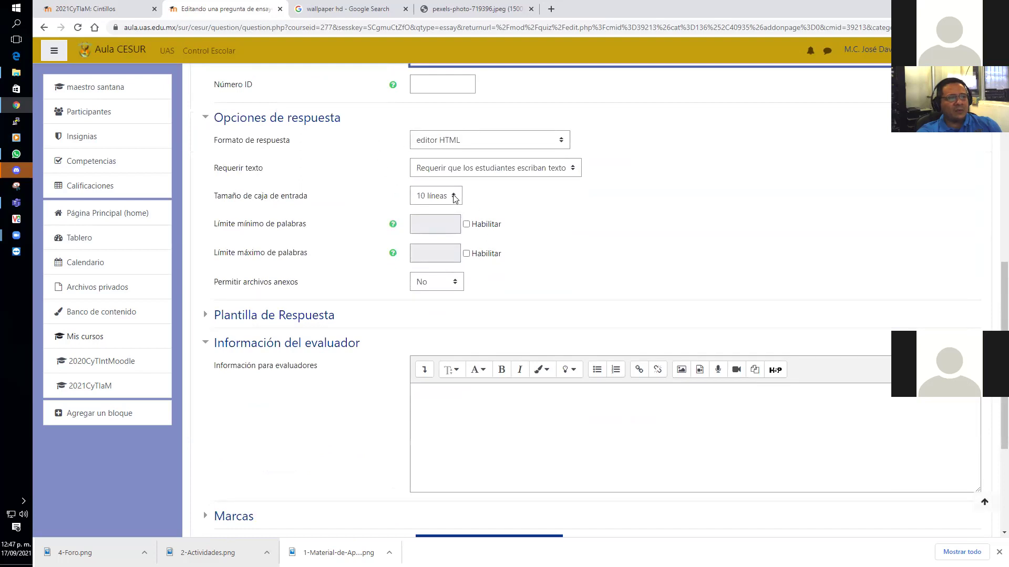
click(455, 198)
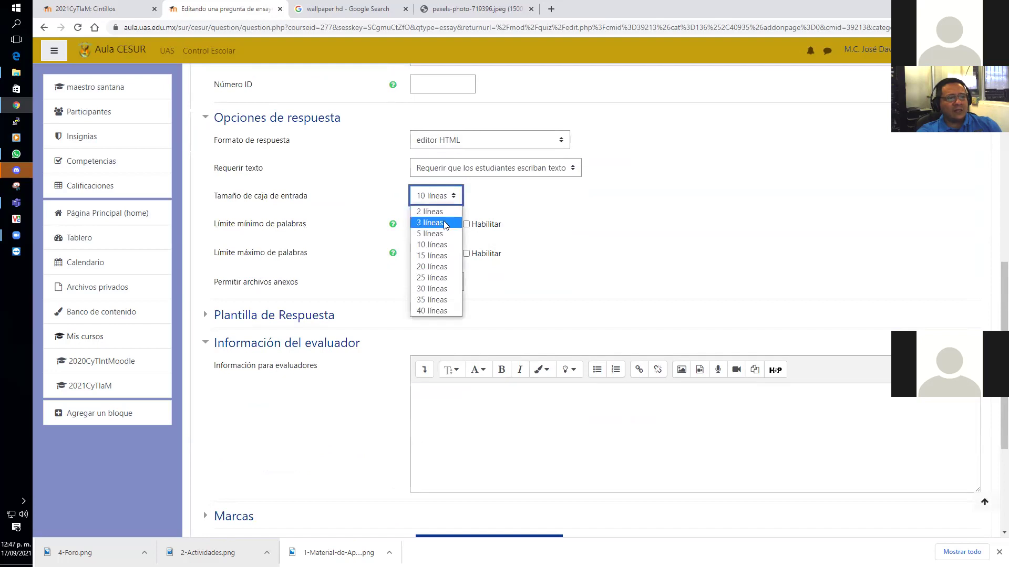
click(683, 190)
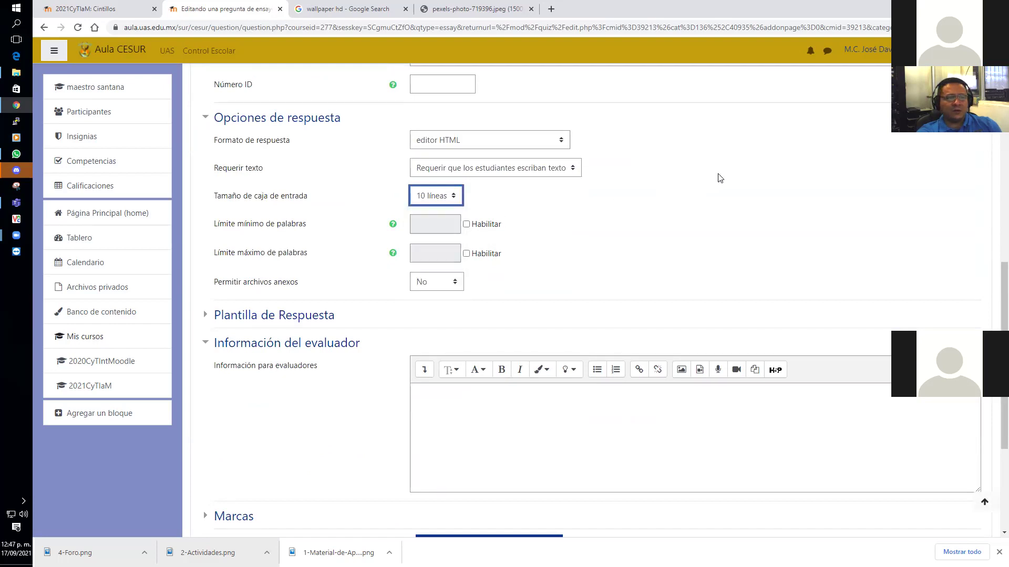
scroll(723, 226, down, 2)
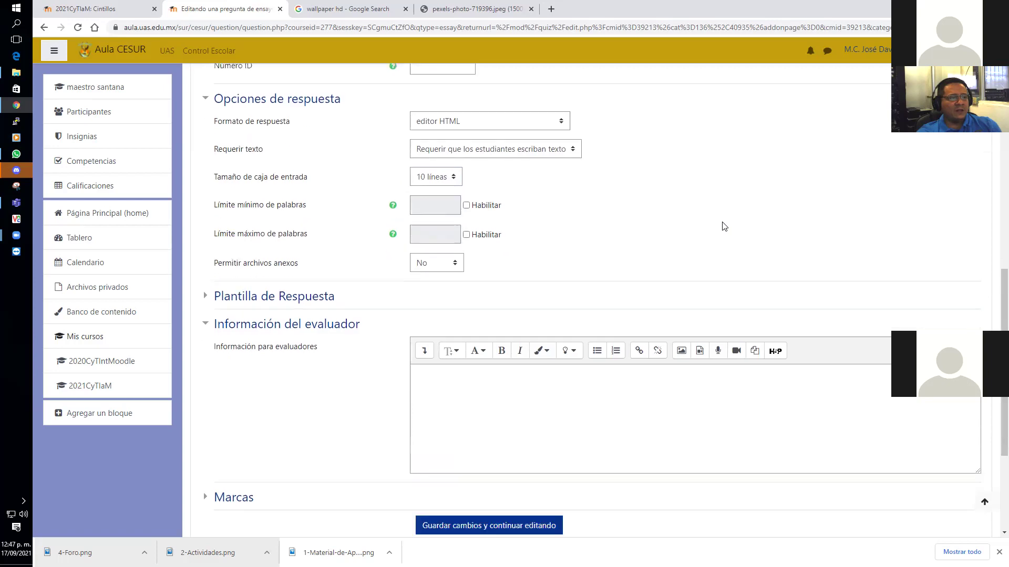
scroll(724, 226, up, 2)
scroll(723, 225, up, 12)
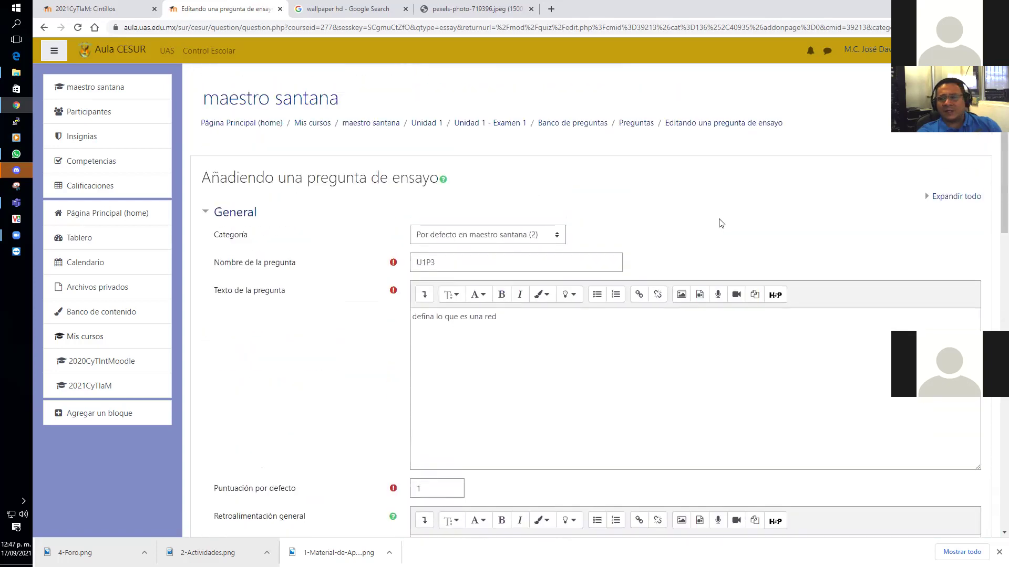
scroll(706, 217, down, 15)
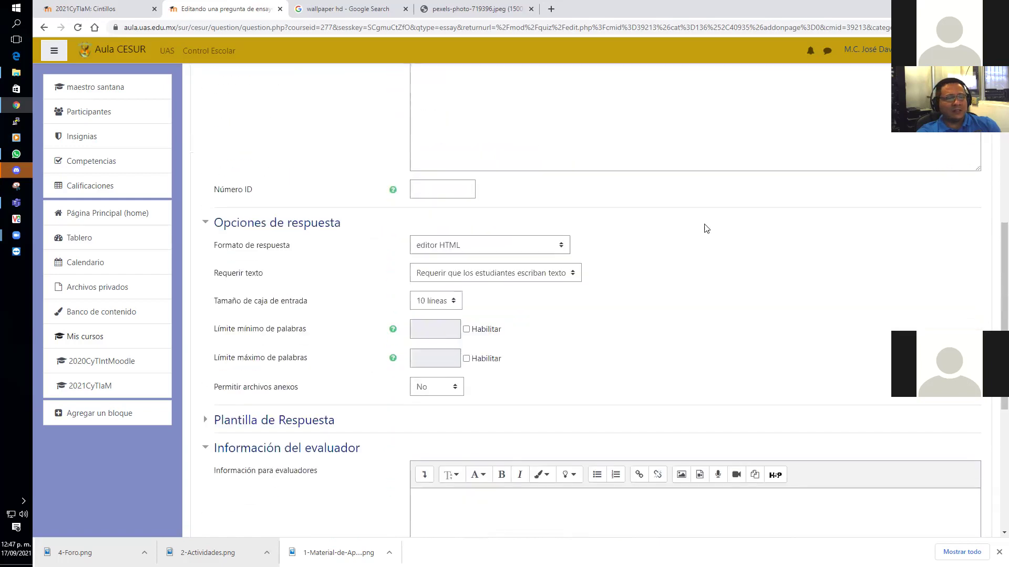
Step: Save the U1P3 essay question, placing it on Página 3 for 3.00 points total
click(446, 362)
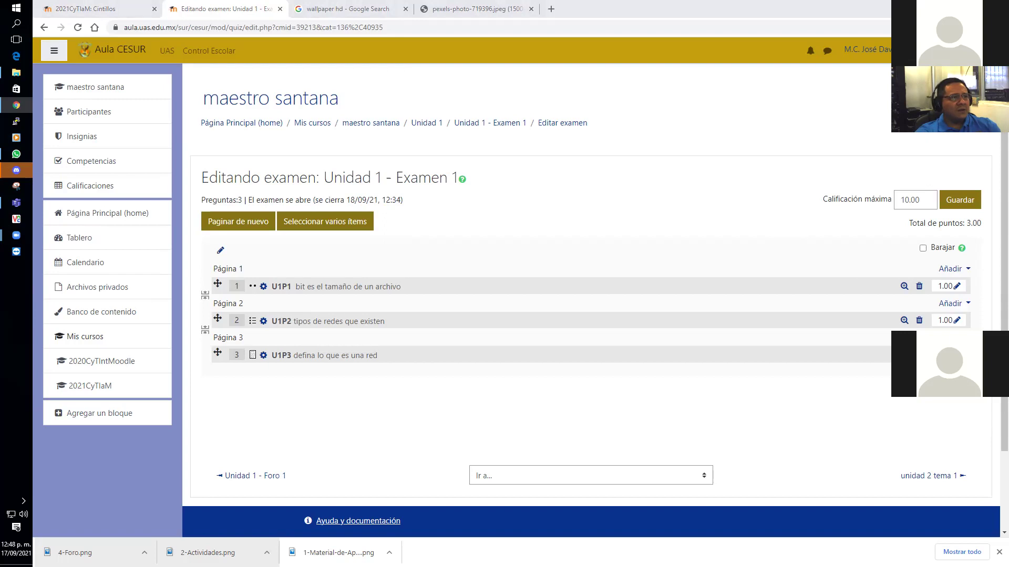
click(333, 9)
Step: Open youtube.com/santanaalaniz and block the site's notification request
click(332, 32)
text(you)
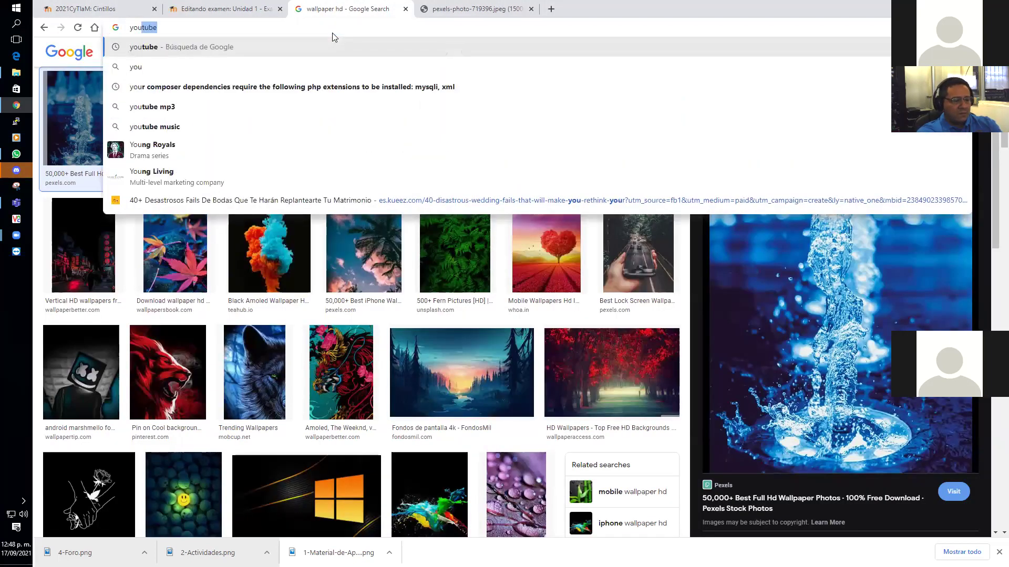
text(tube.com/santanaalaniz)
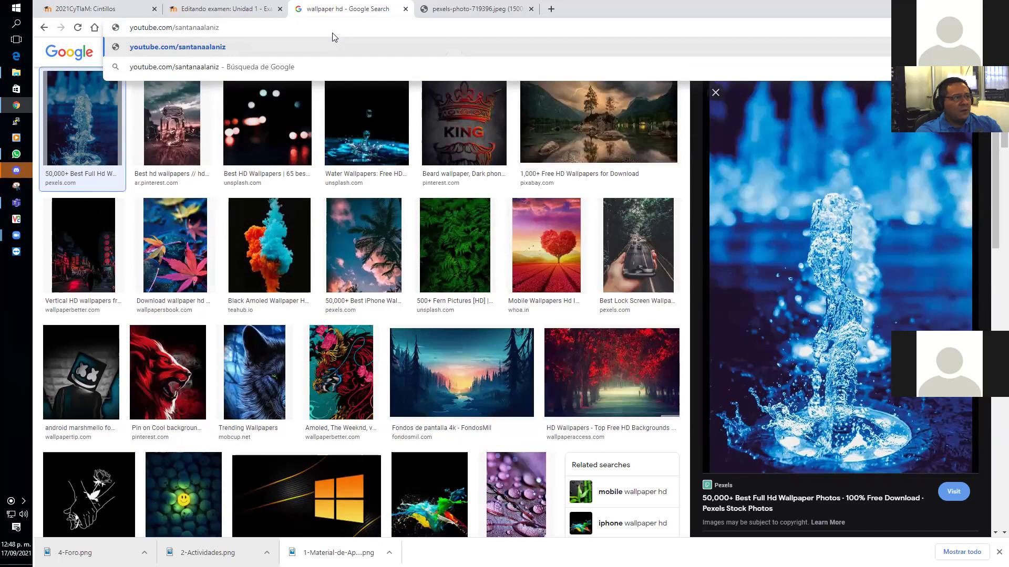
key(Return)
click(276, 29)
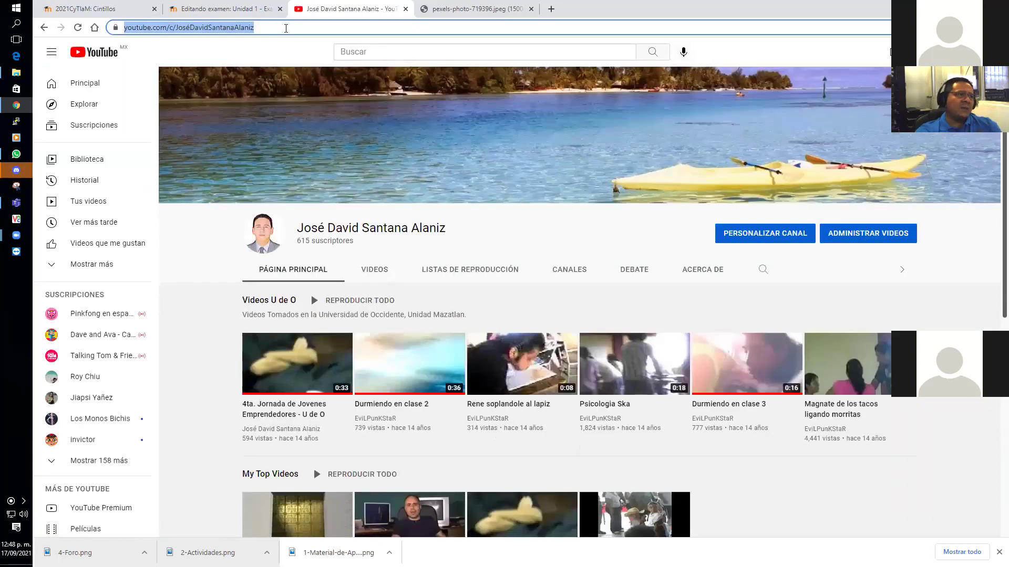
click(286, 29)
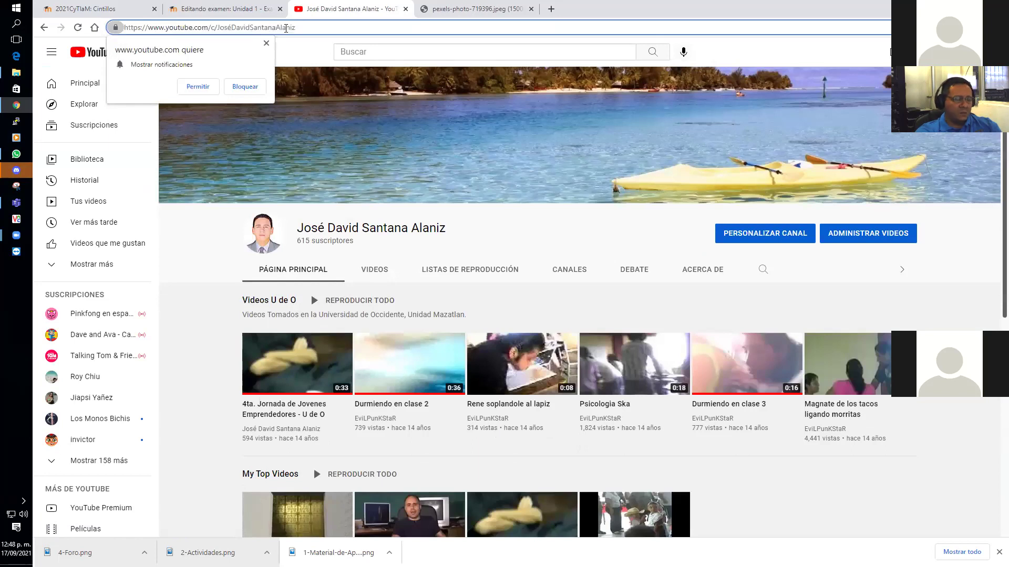
triple_click(174, 29)
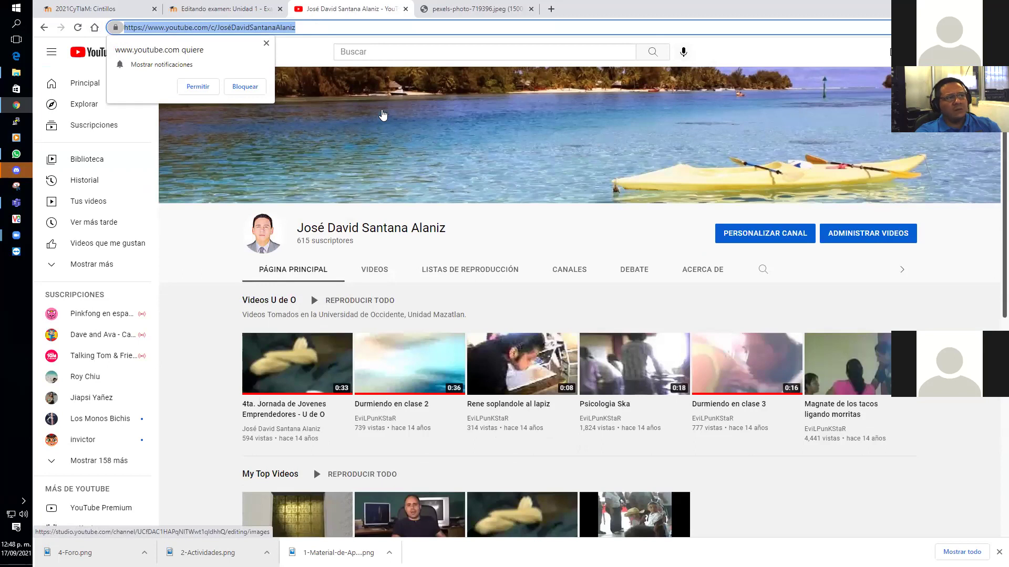
click(245, 88)
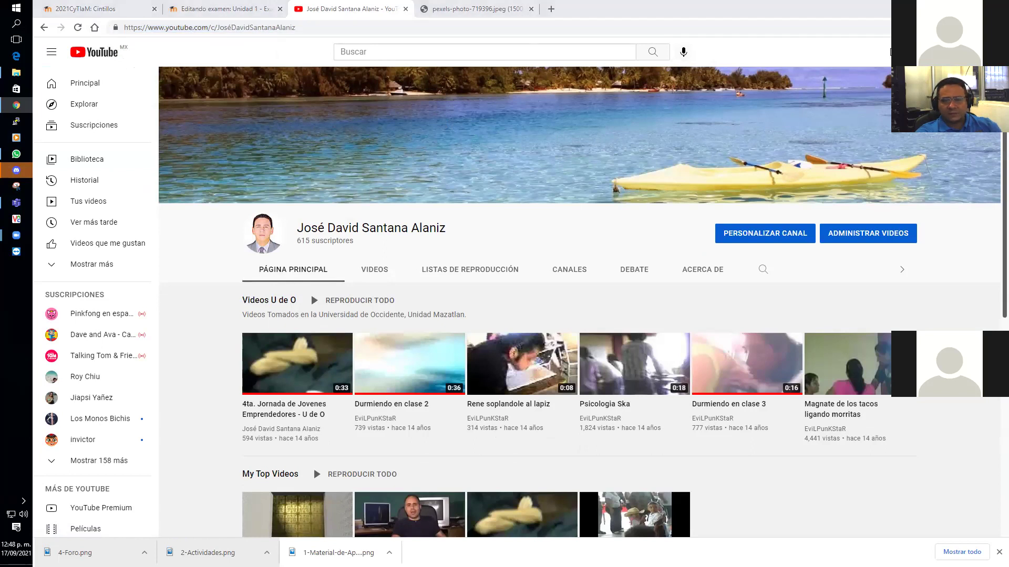
Step: Load the channel at its santanaalaniz custom path, then close the YouTube and photo tabs
click(231, 27)
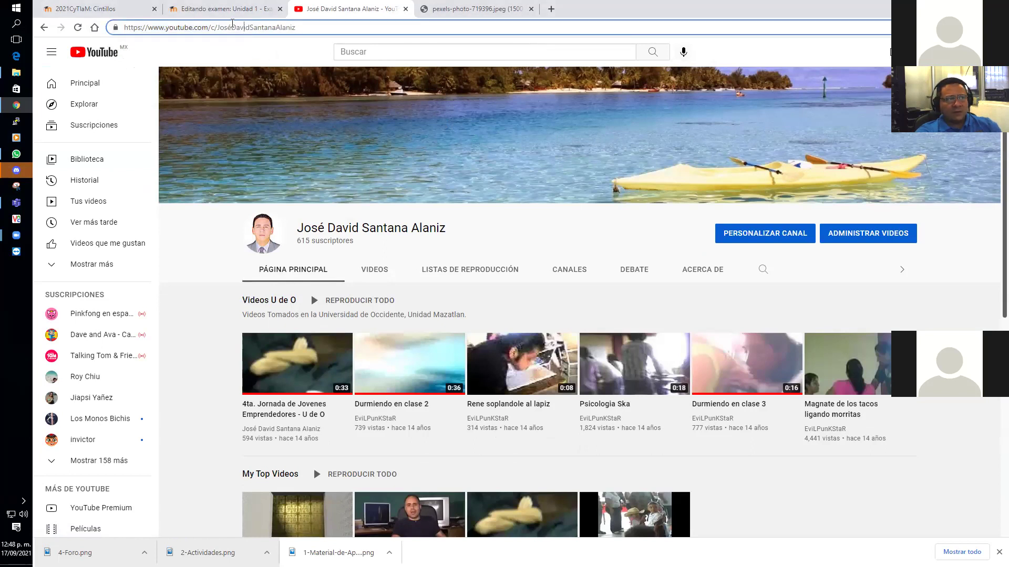
drag(213, 28, 445, 43)
key(BackSpace)
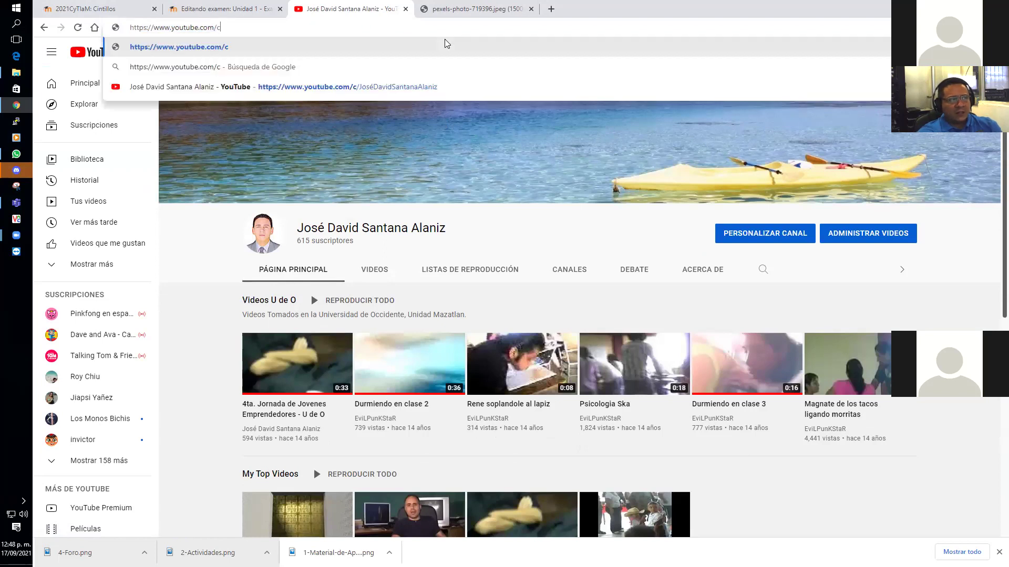
text(santanaalaniz)
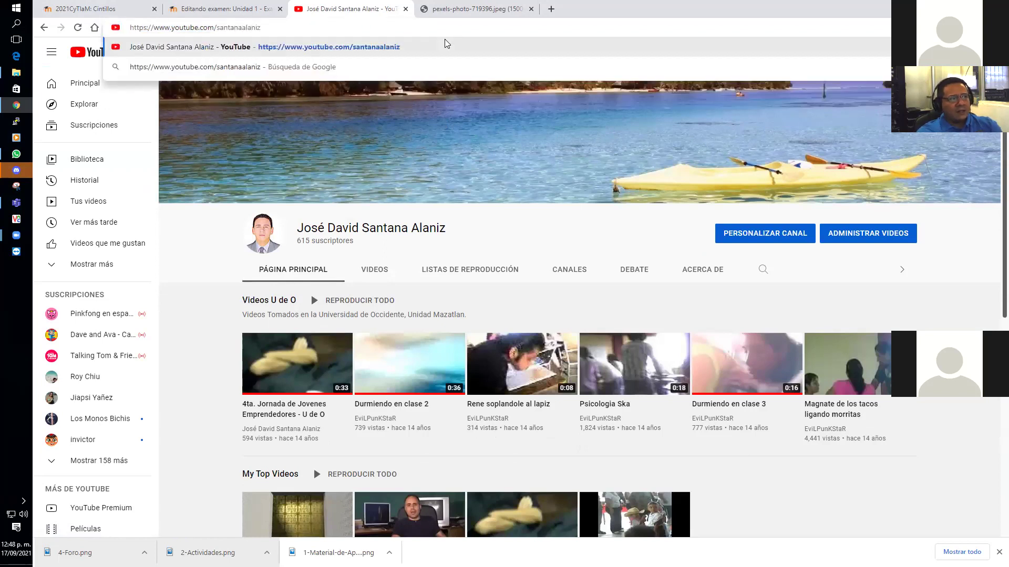
key(ctrl+a)
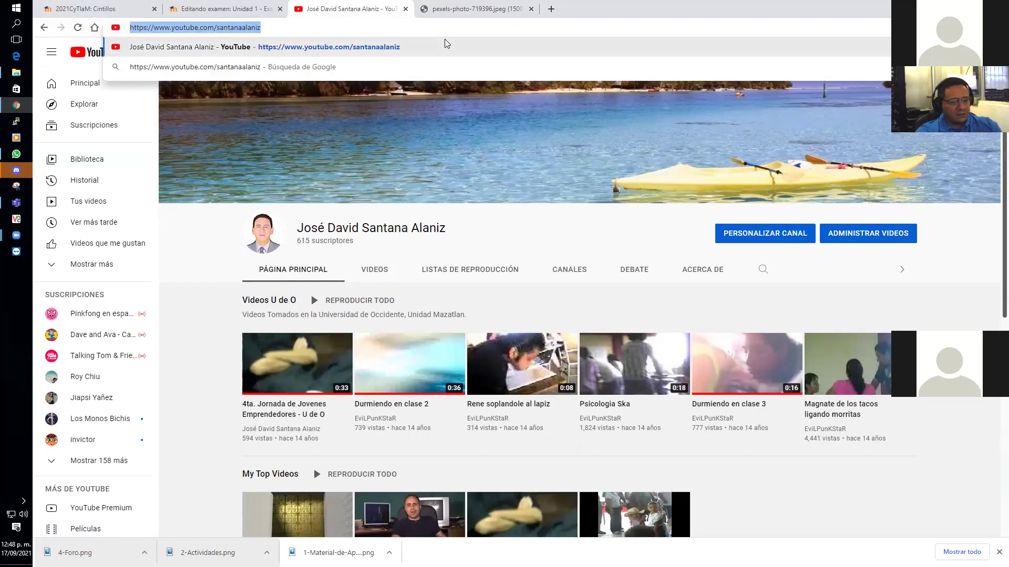
key(Escape)
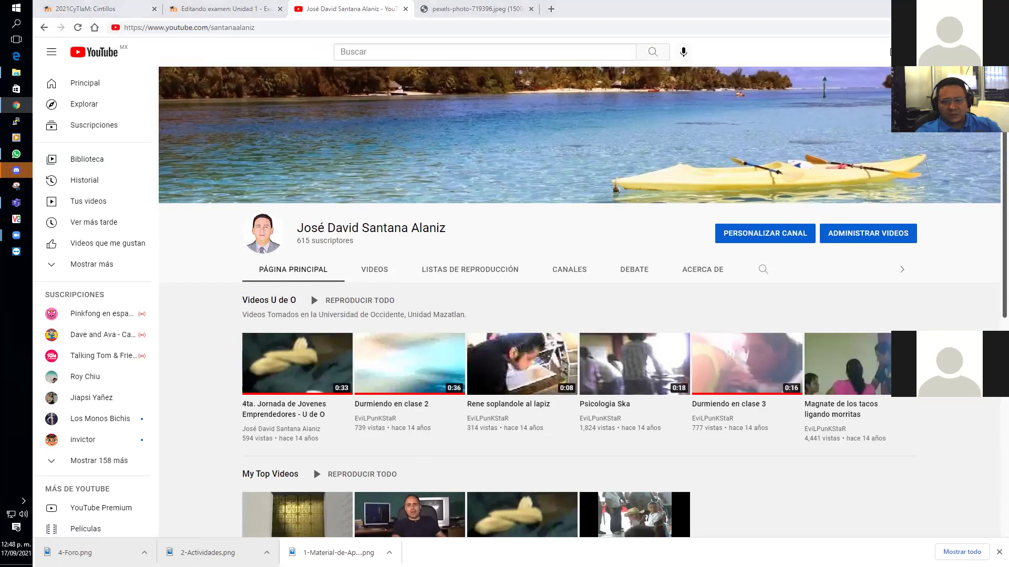
key(Return)
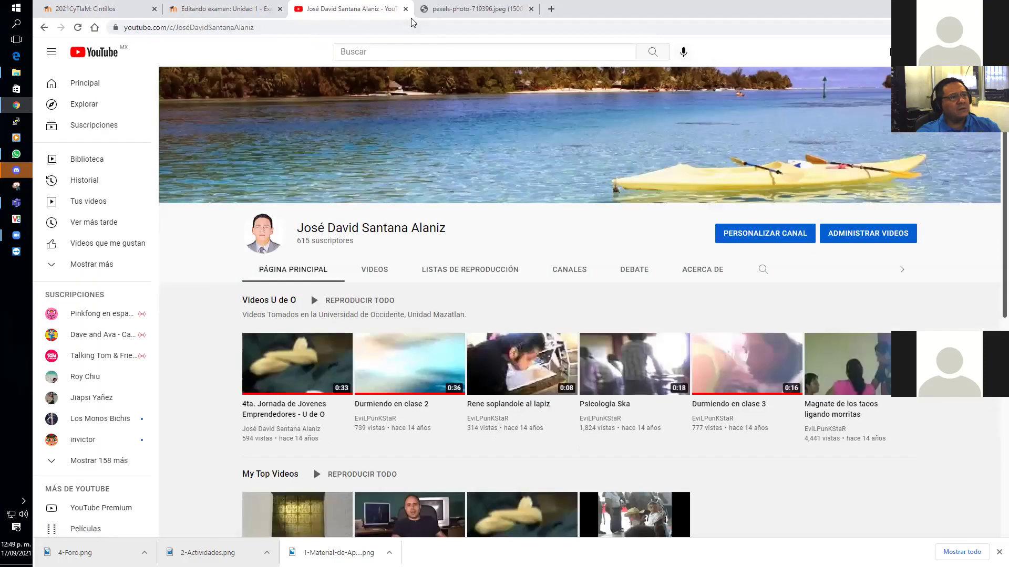
click(406, 9)
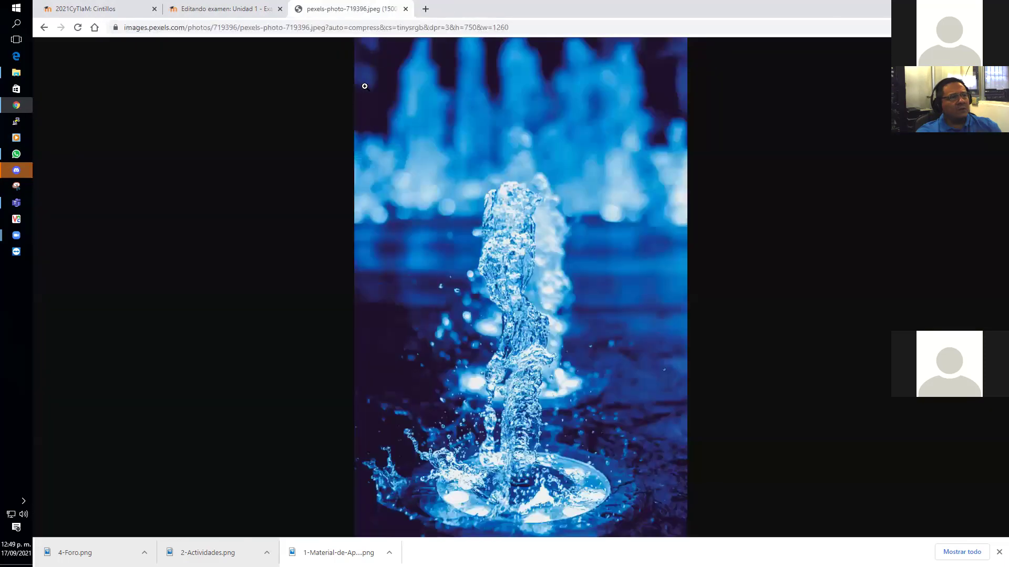
key(ctrl+w)
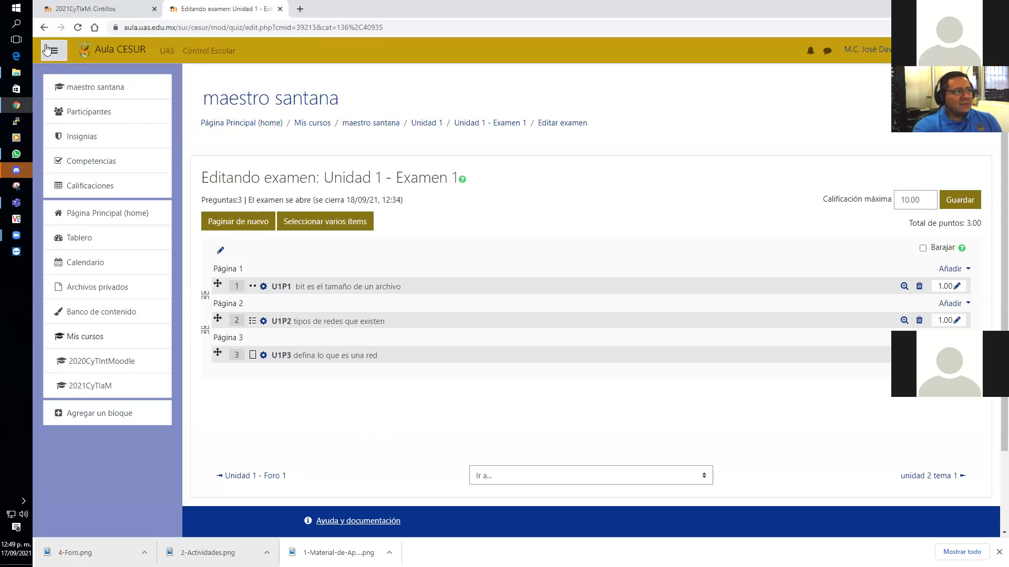
Step: On the course page, indent Unidad 1 - Examen 1 one level with Mover a la derecha
click(84, 89)
scroll(405, 373, down, 8)
scroll(410, 380, up, 5)
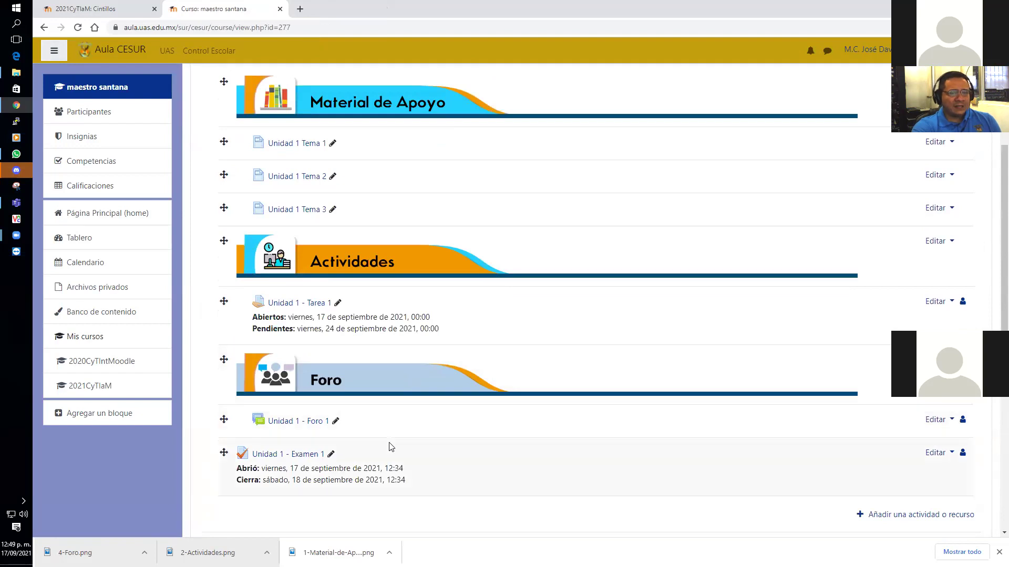
scroll(388, 446, down, 2)
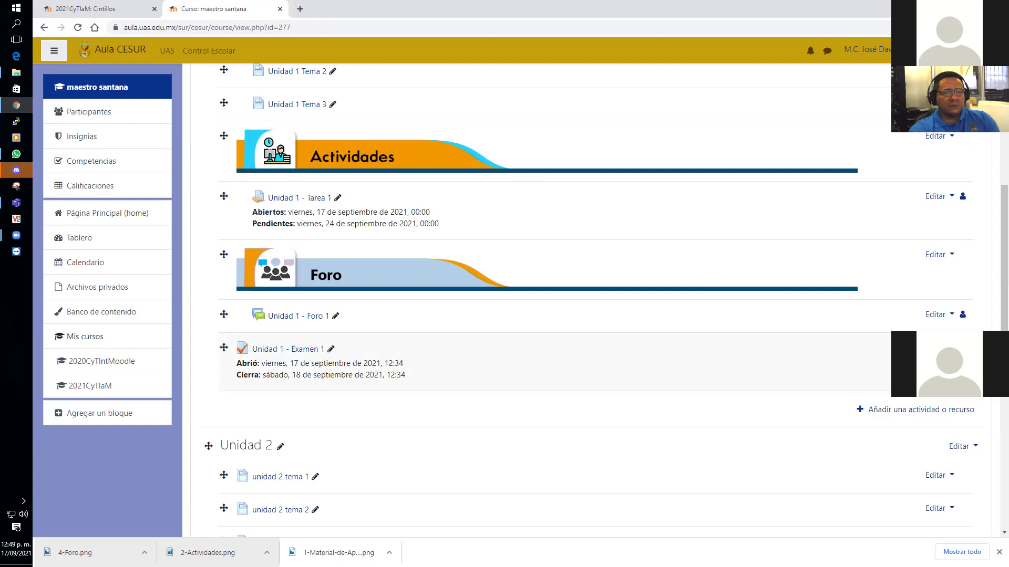
click(938, 349)
click(883, 382)
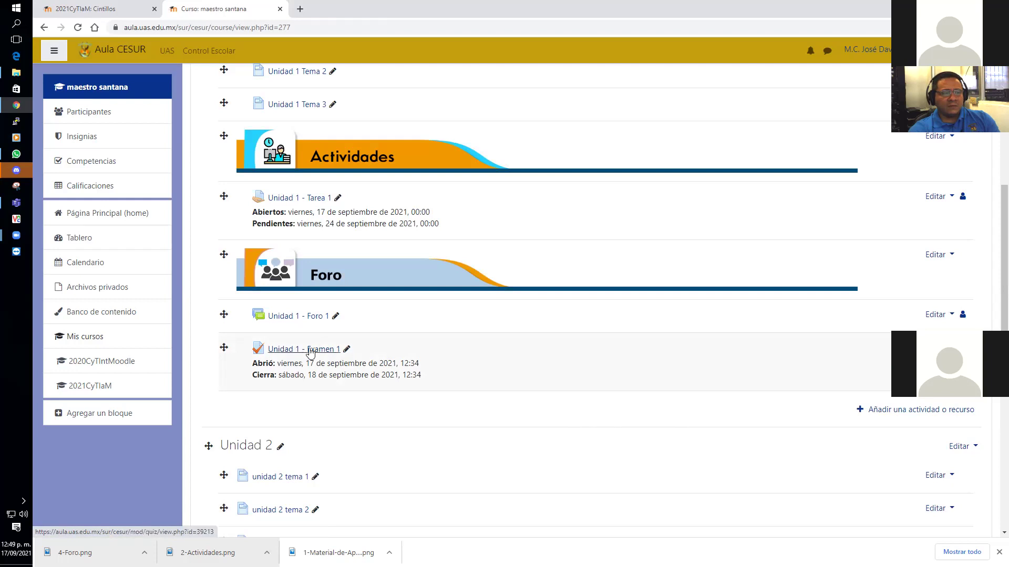
click(938, 347)
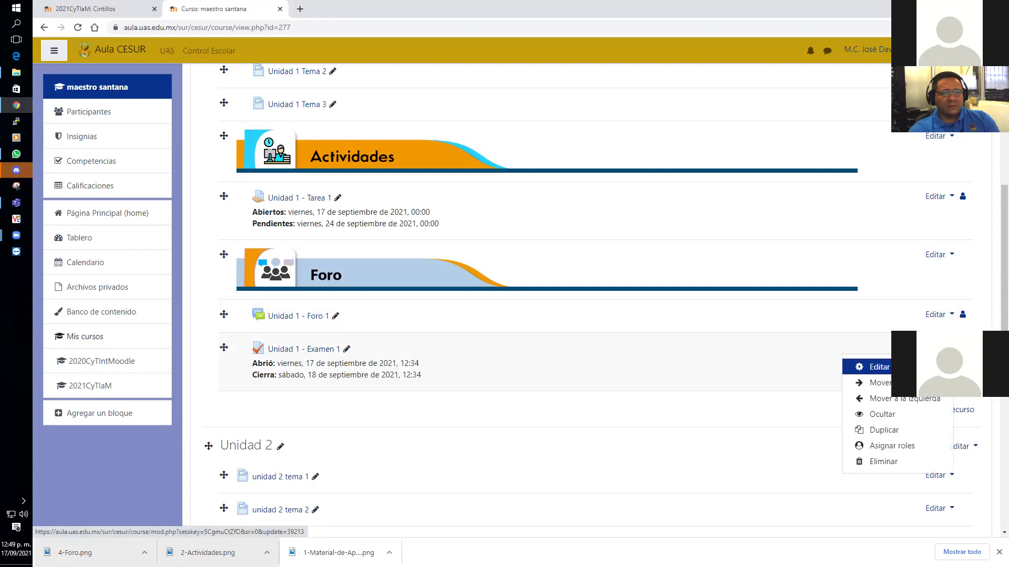
click(719, 416)
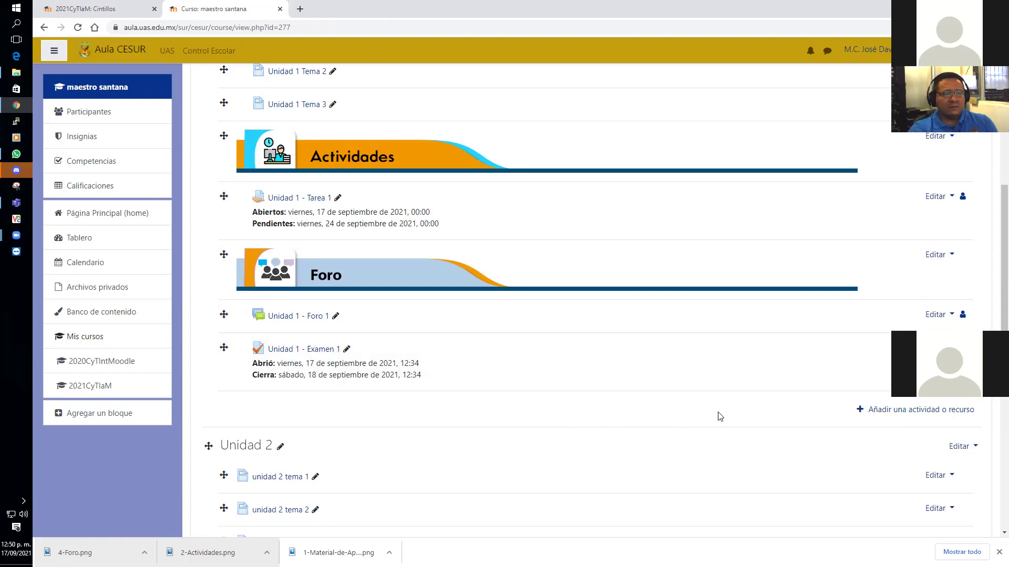
Step: Open Examen 1's settings and save them with Guardar cambios y mostrar
click(937, 348)
click(864, 366)
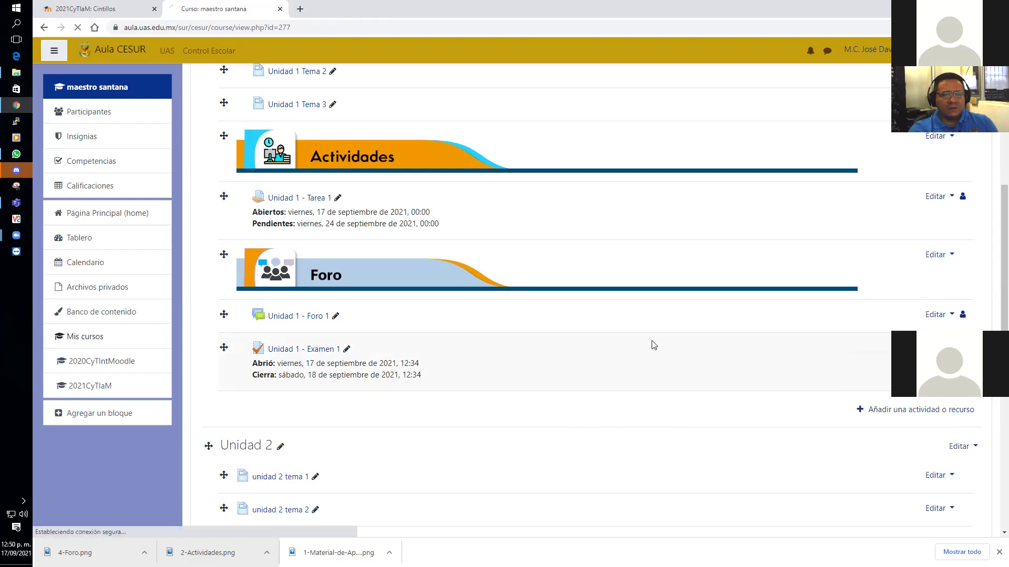
scroll(615, 467, down, 4)
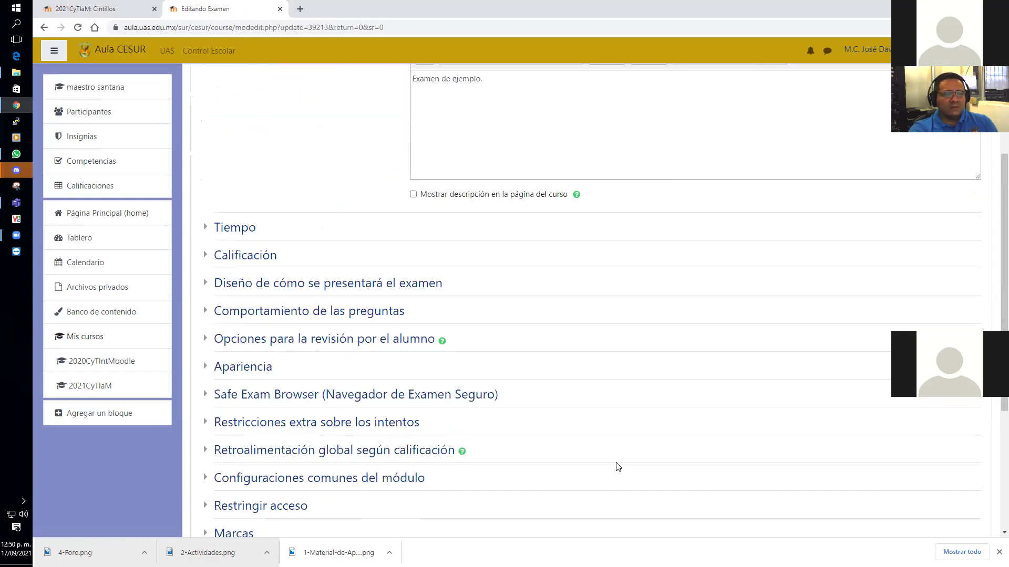
scroll(621, 482, down, 3)
click(570, 364)
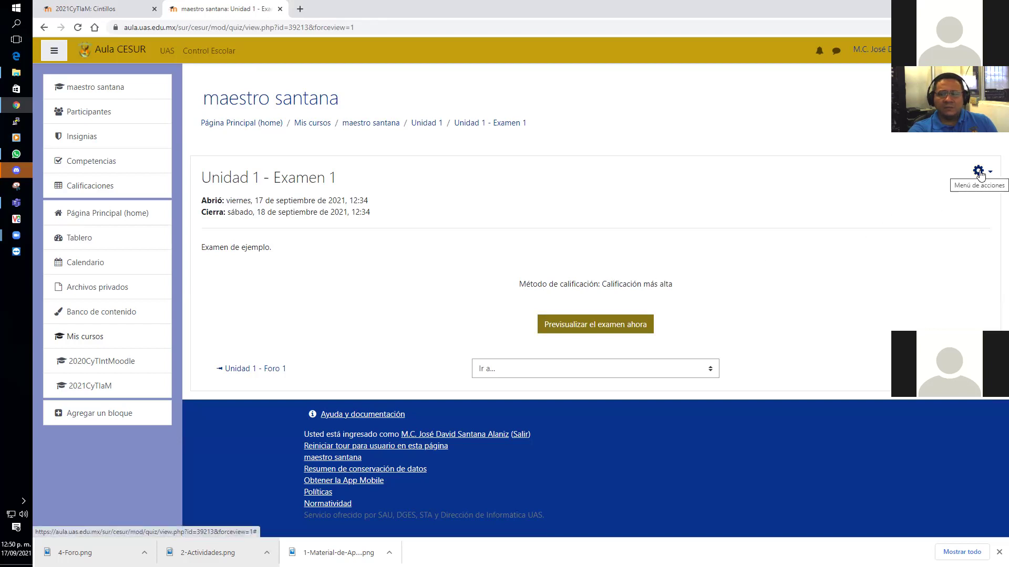
click(981, 175)
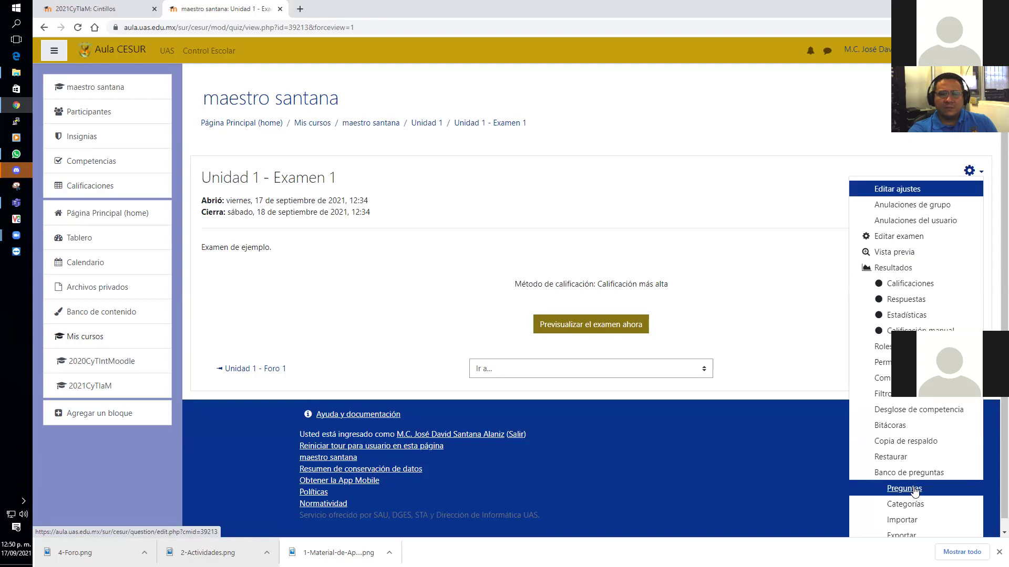
Step: Expand question behaviour in Examen 1's settings, keeping Retroalimentación diferida, and show more options
click(893, 190)
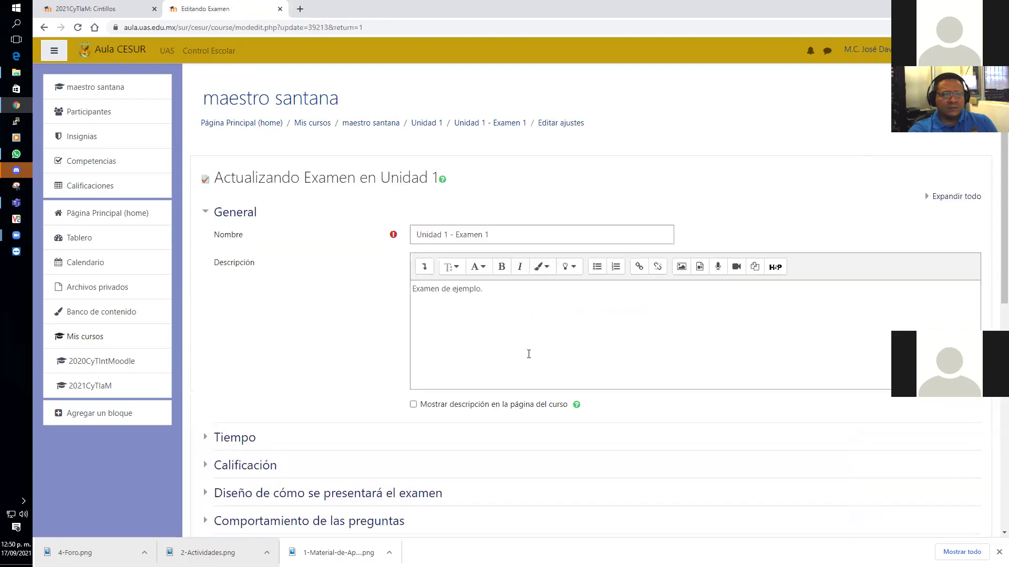
scroll(527, 354, down, 5)
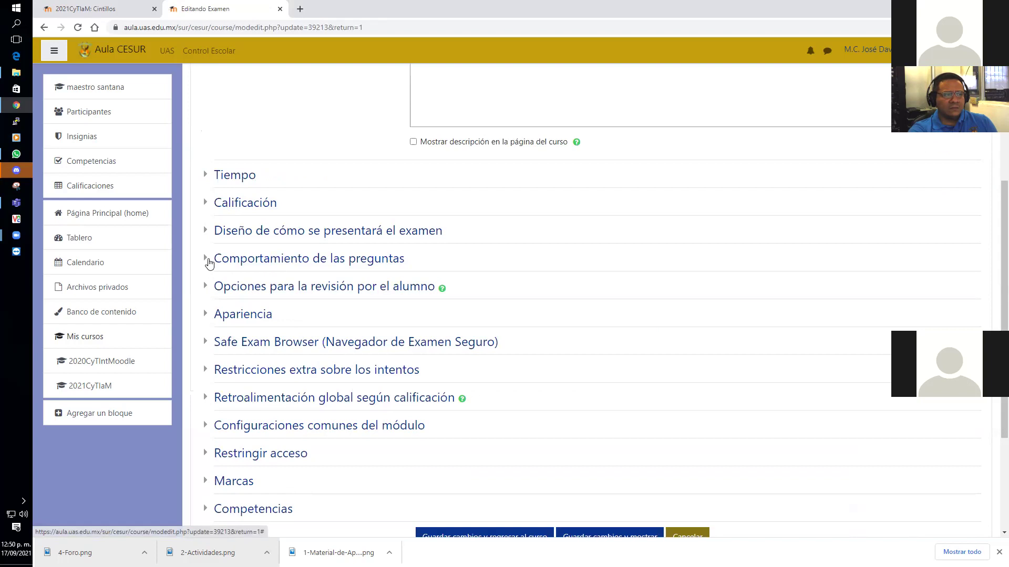
scroll(203, 362, down, 1)
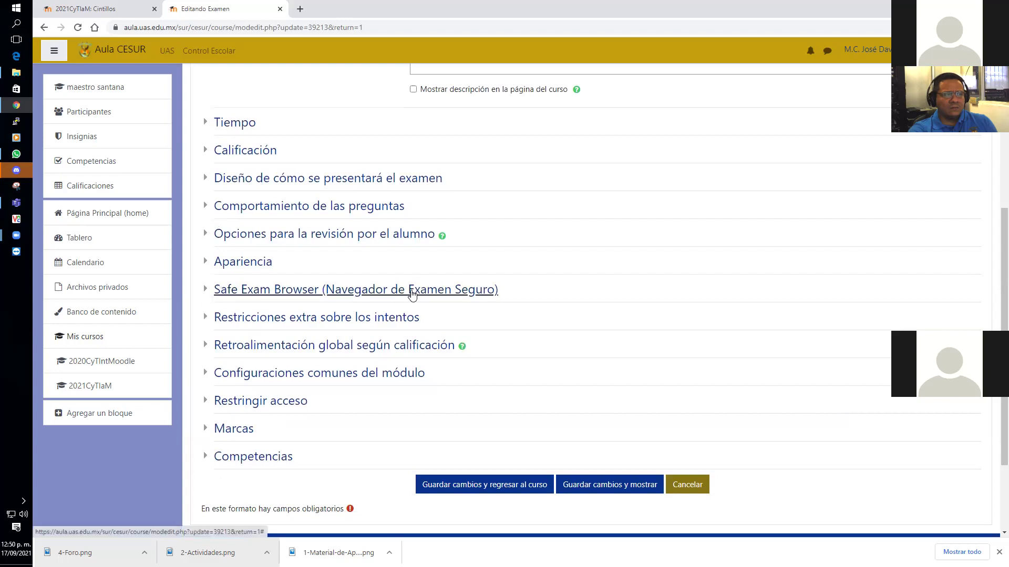
click(205, 207)
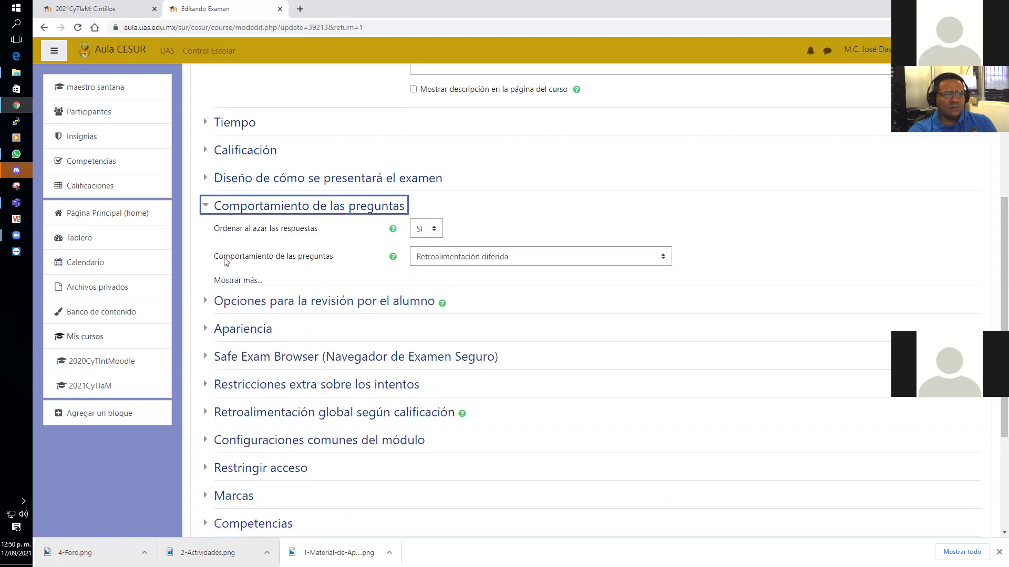
click(470, 256)
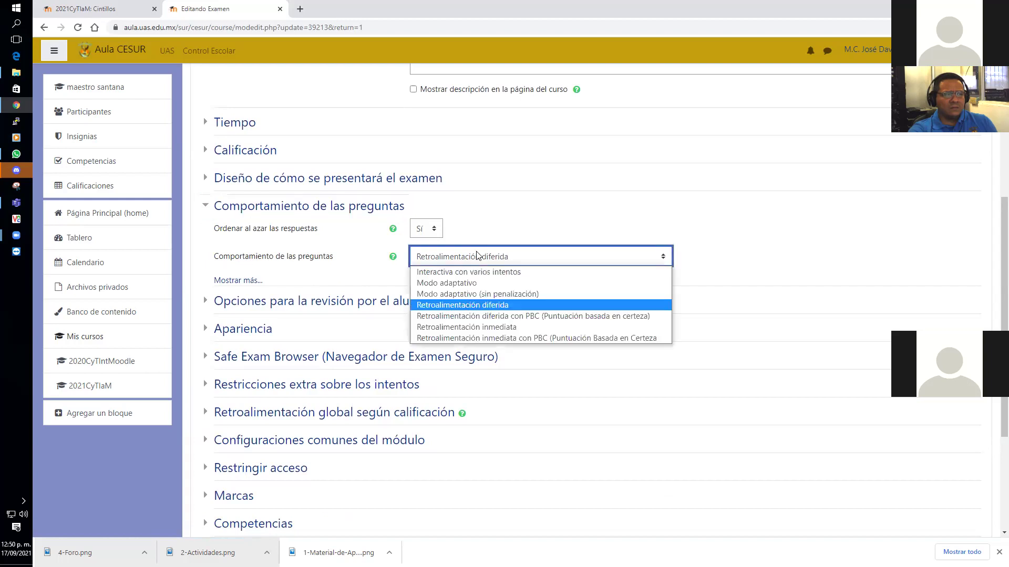
click(746, 211)
click(236, 280)
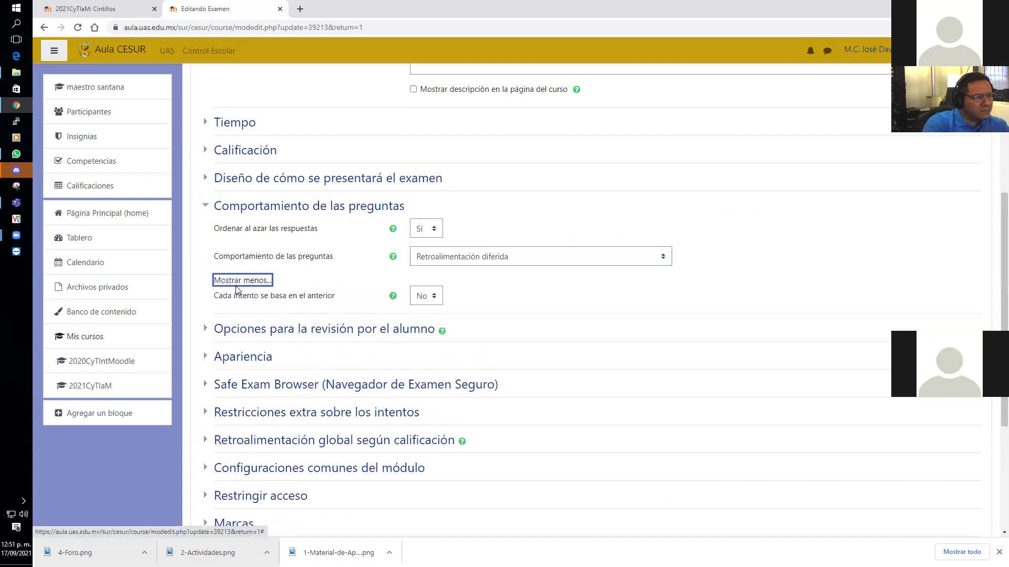
click(921, 248)
scroll(920, 251, up, 5)
scroll(918, 254, down, 2)
scroll(919, 251, up, 3)
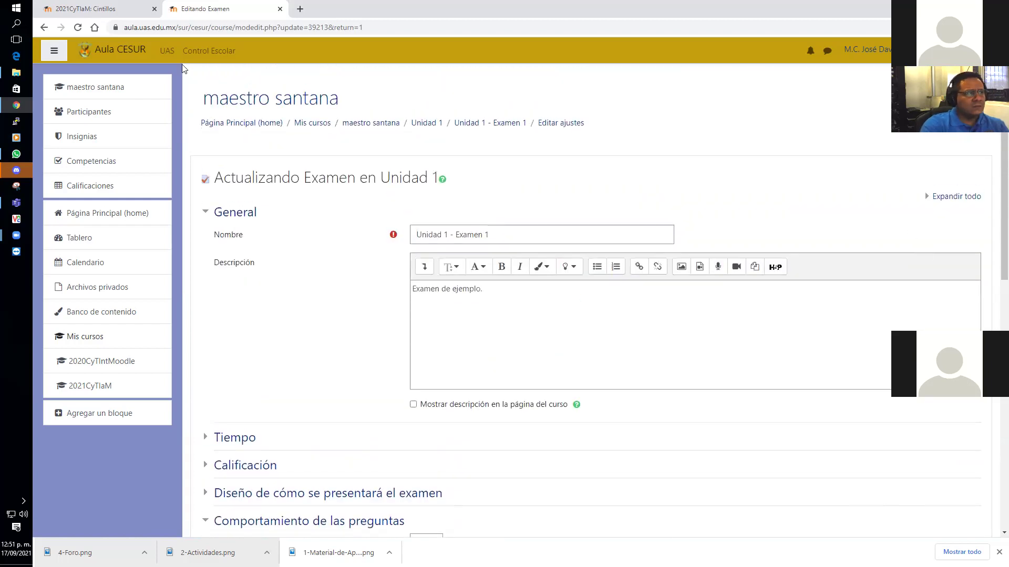
Step: Check Examen 1's question bank, then return to the quiz page and reopen its actions menu
click(45, 28)
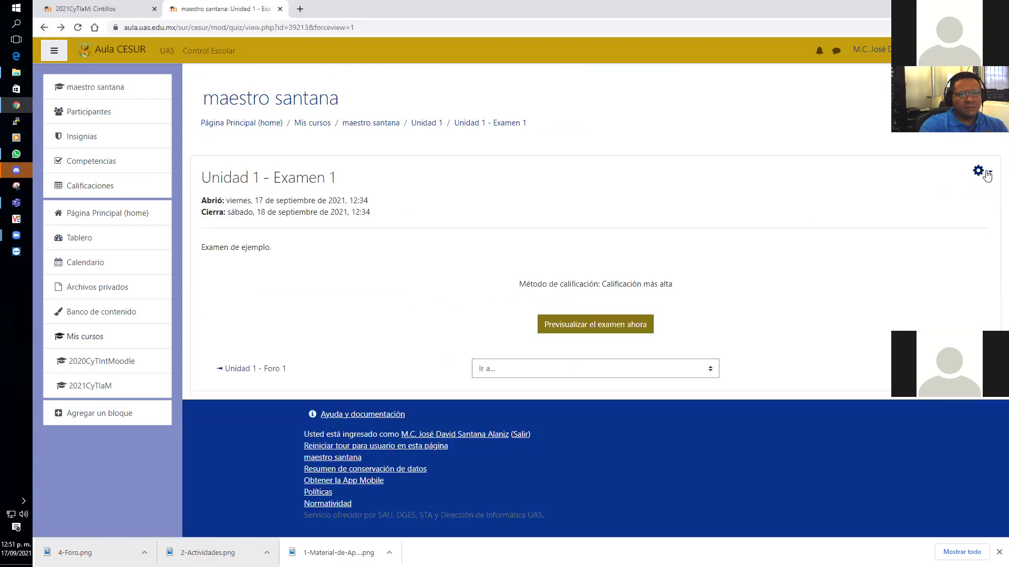
click(987, 176)
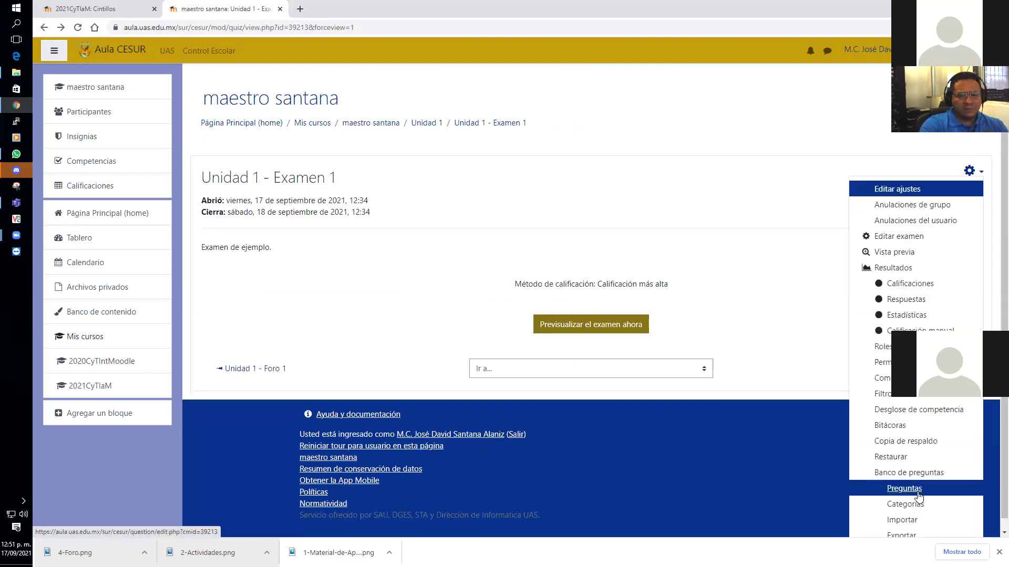
click(905, 489)
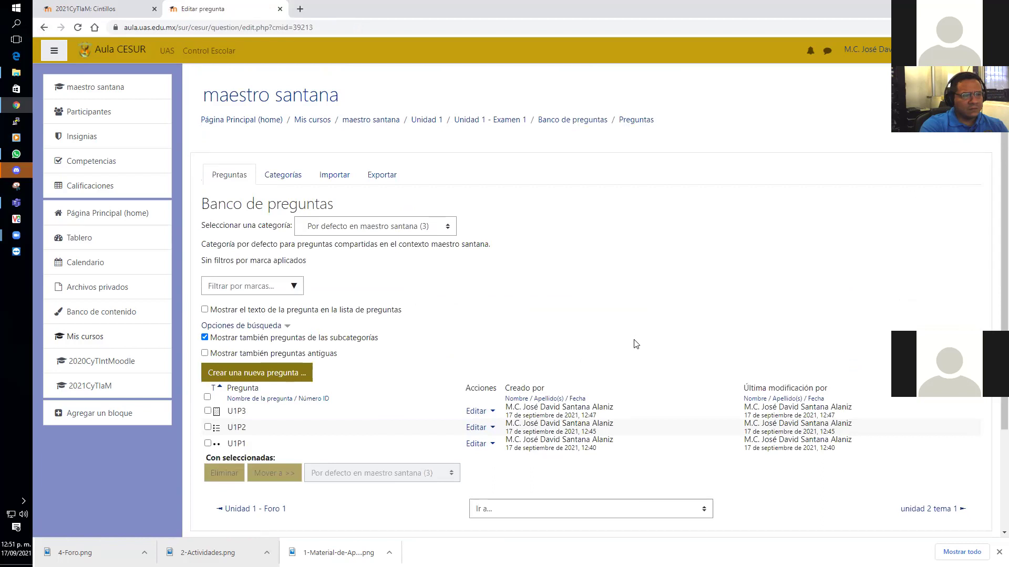
scroll(635, 344, down, 2)
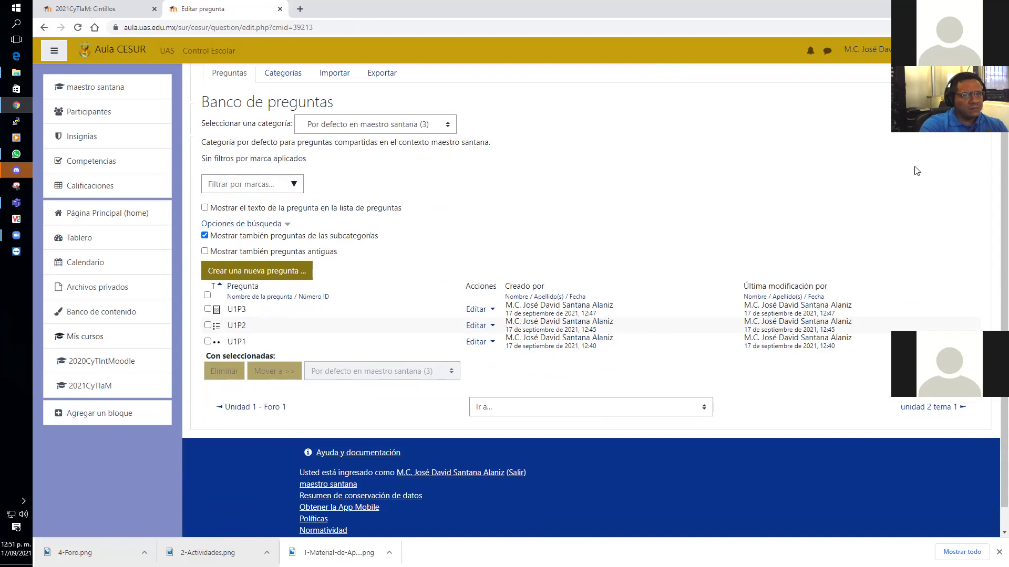
scroll(937, 187, up, 2)
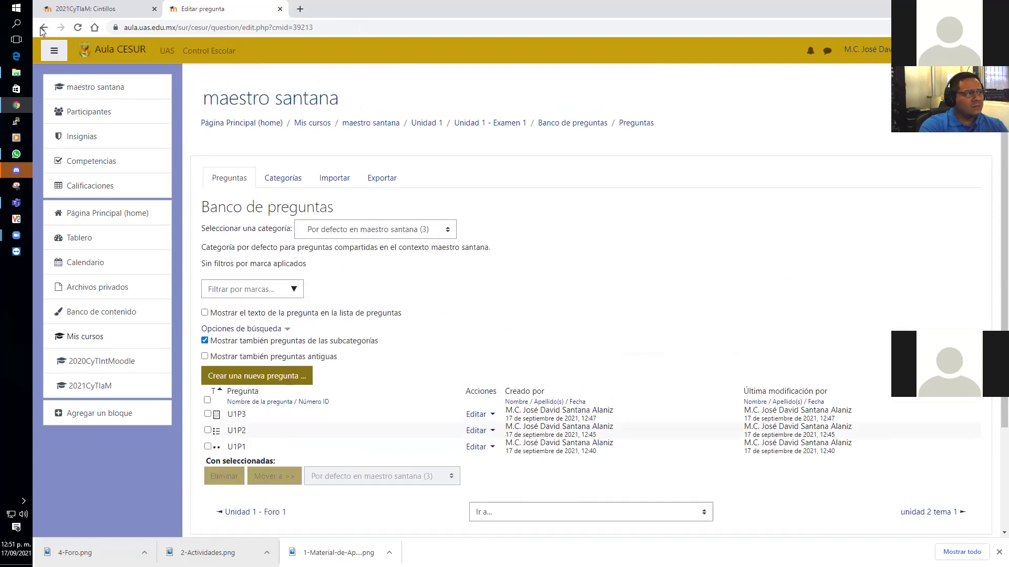
click(42, 28)
click(972, 171)
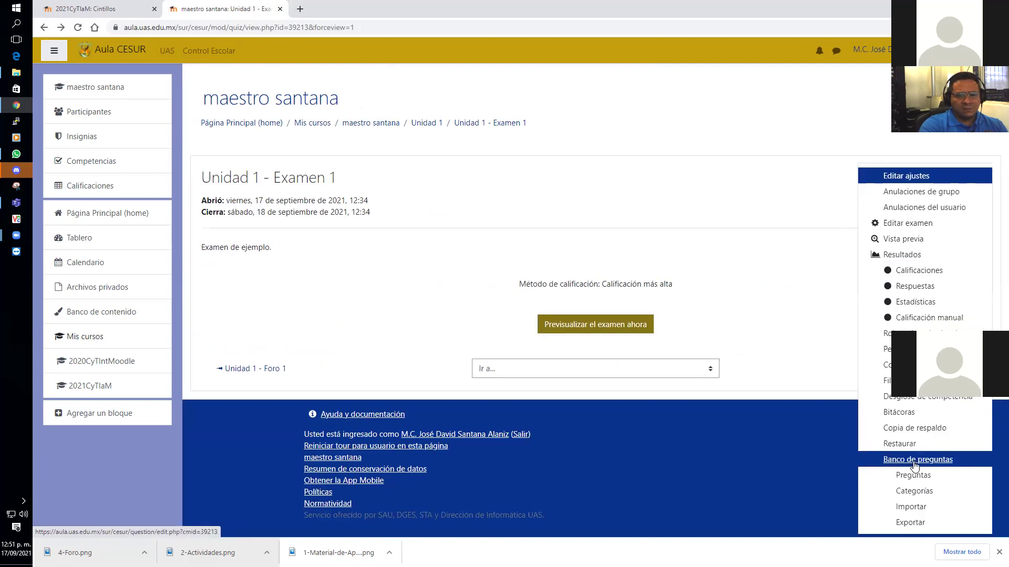
Step: Open the quiz settings and check Diseño, keeping page breaks at Cada pregunta
click(908, 175)
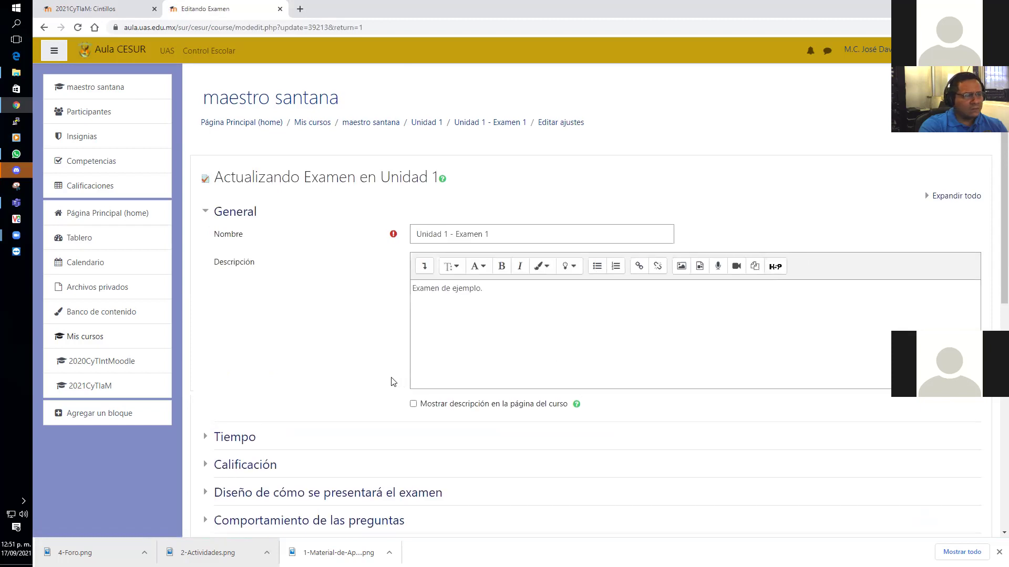
scroll(385, 358, down, 3)
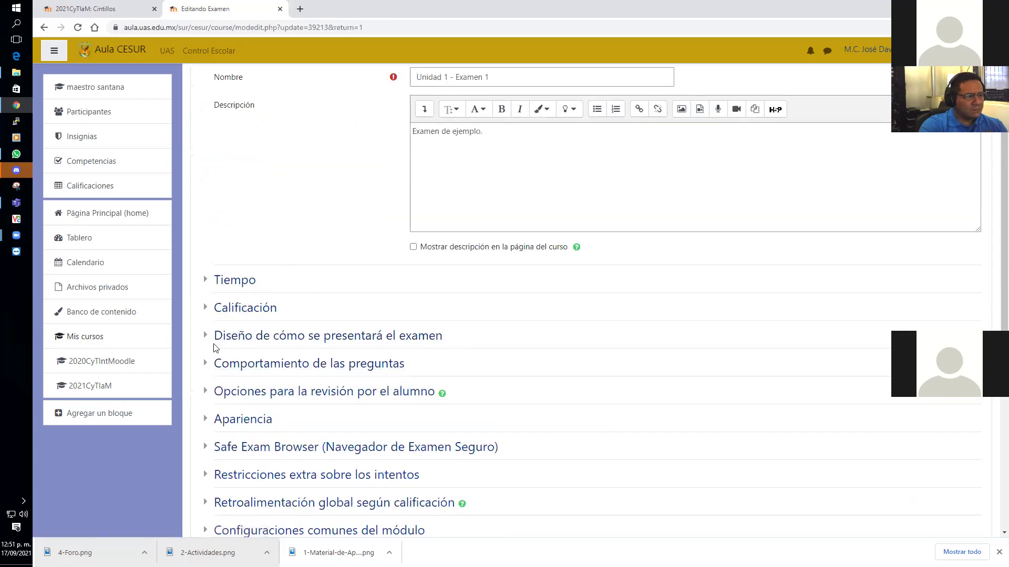
click(208, 337)
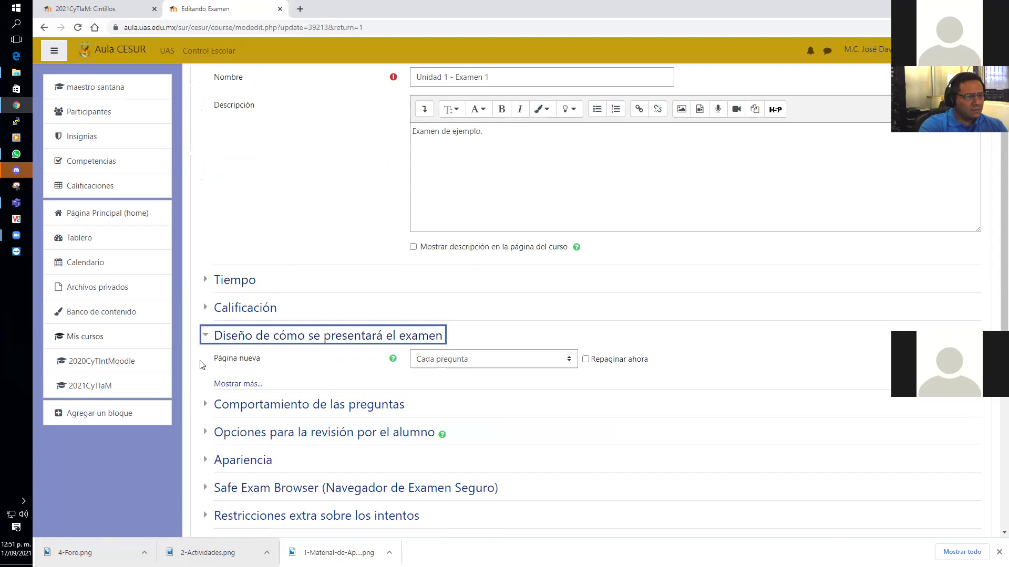
click(443, 362)
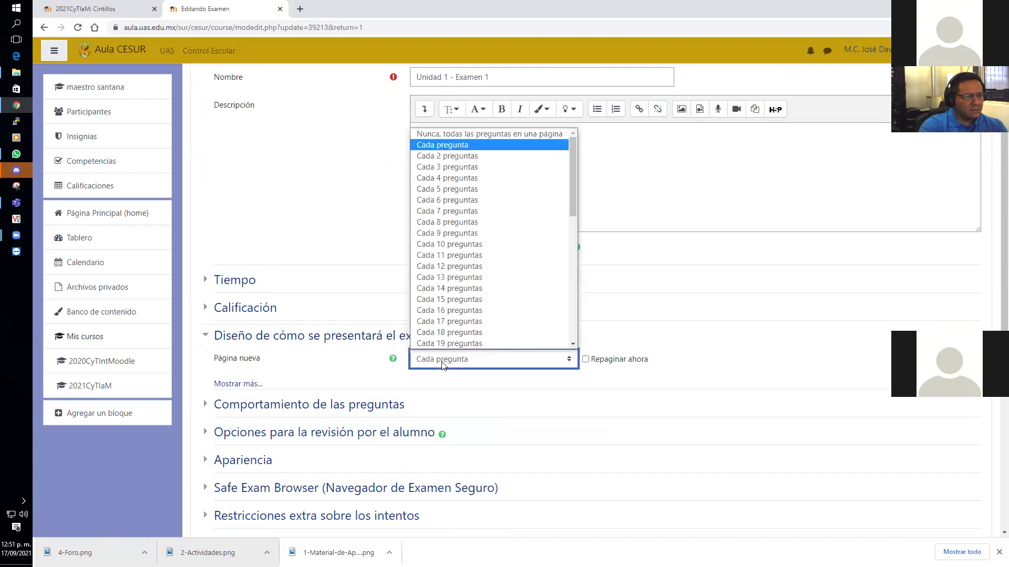
click(190, 379)
scroll(190, 378, down, 2)
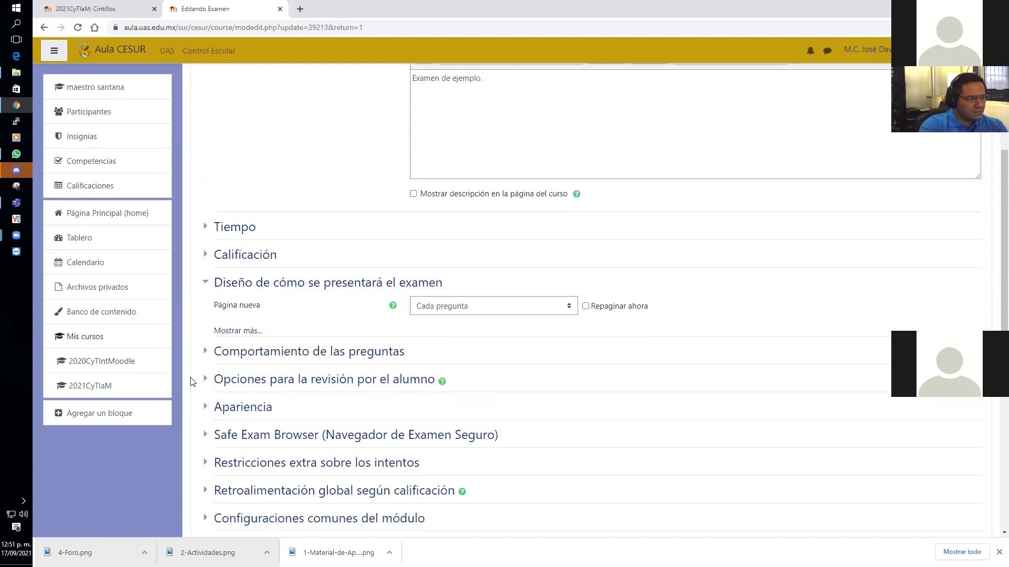
Step: Expand Comportamiento de las preguntas to review the Retroalimentación diferida behaviour
click(205, 303)
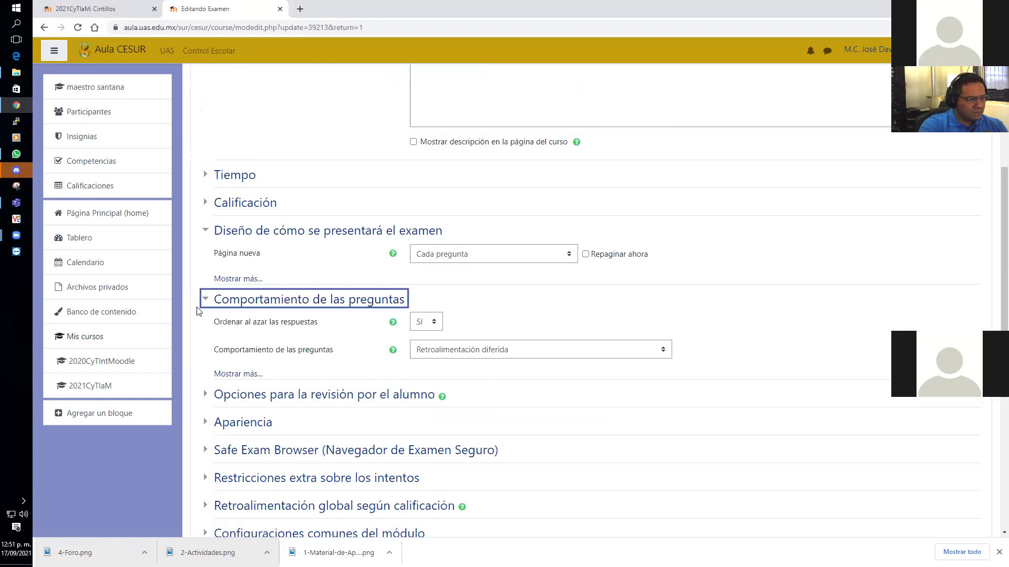
scroll(198, 339, down, 3)
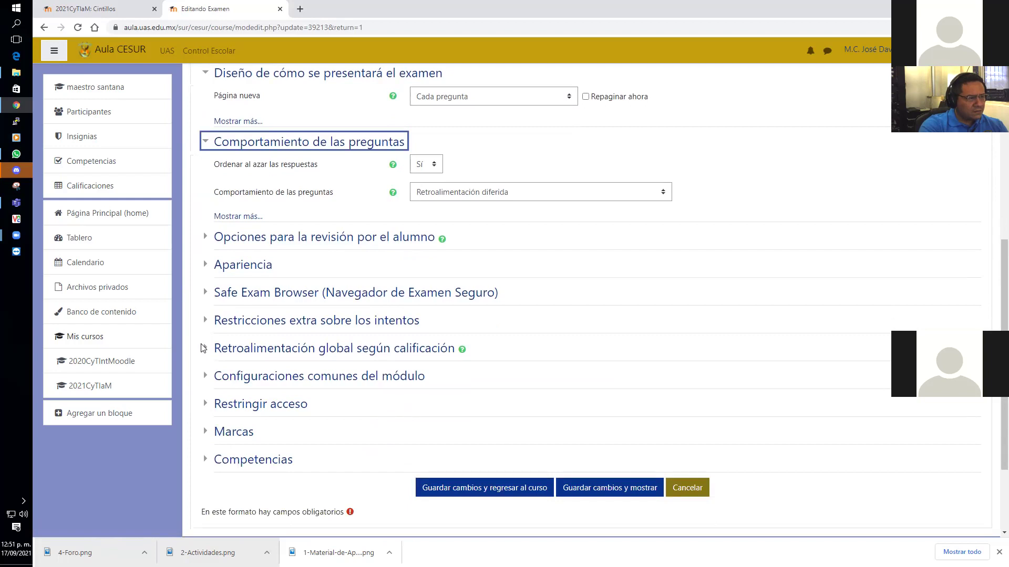
scroll(203, 348, up, 3)
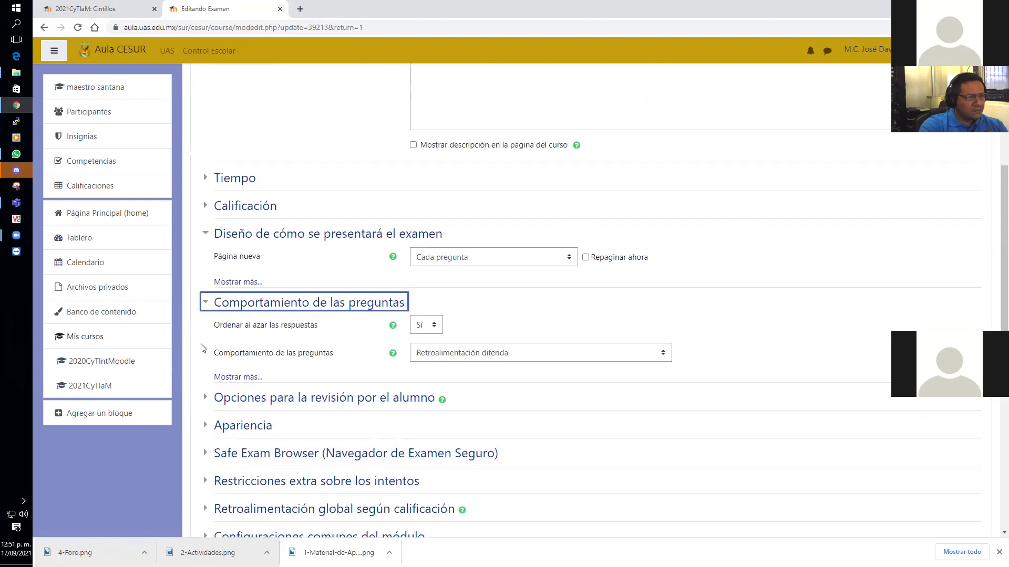
scroll(201, 348, up, 3)
scroll(200, 348, down, 1)
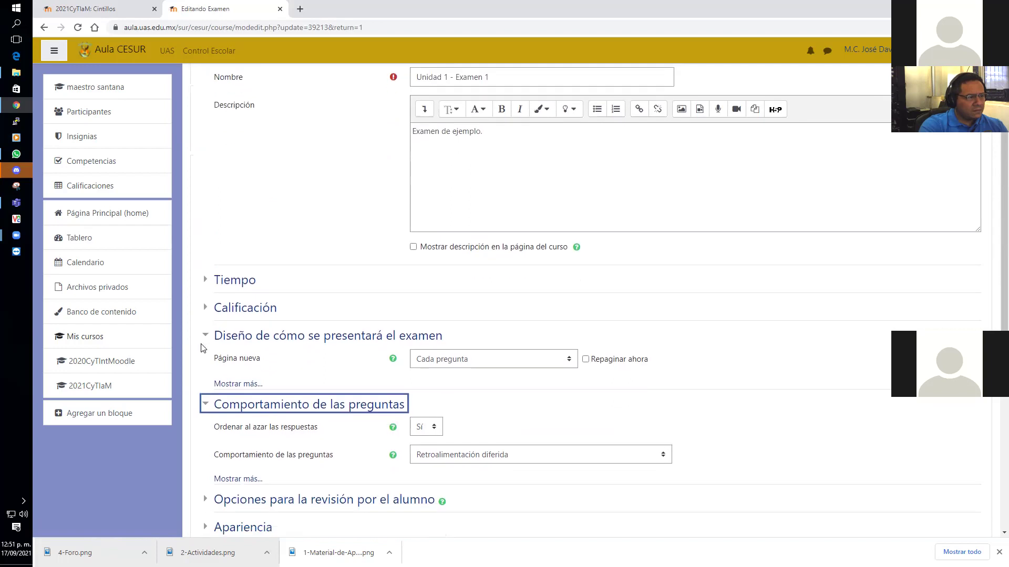
scroll(206, 370, down, 2)
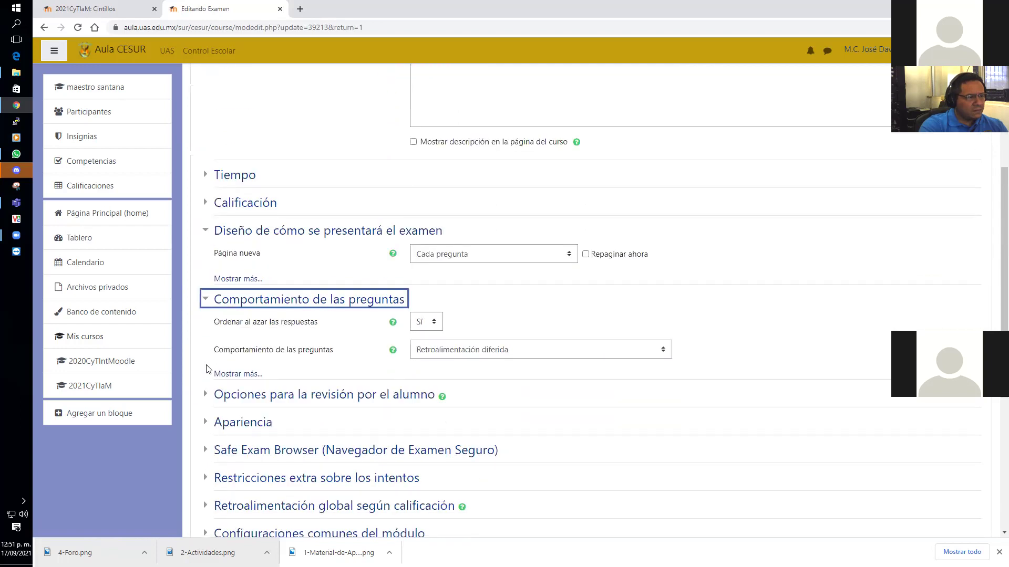
scroll(206, 369, down, 1)
Step: Browse the Apariencia section and leave Opciones para la revisión por el alumno expanded
click(204, 343)
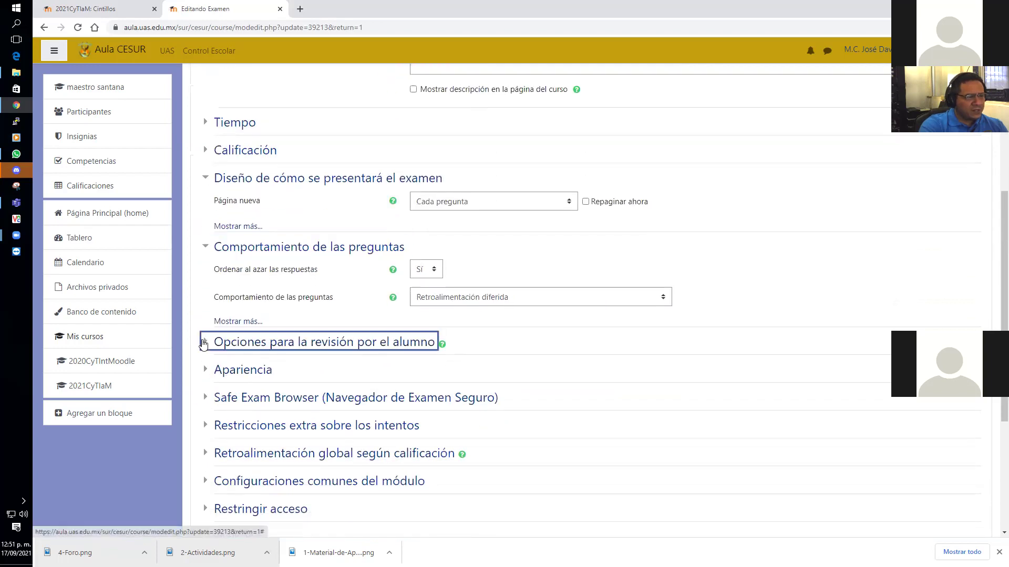
click(203, 348)
click(203, 369)
scroll(199, 376, down, 1)
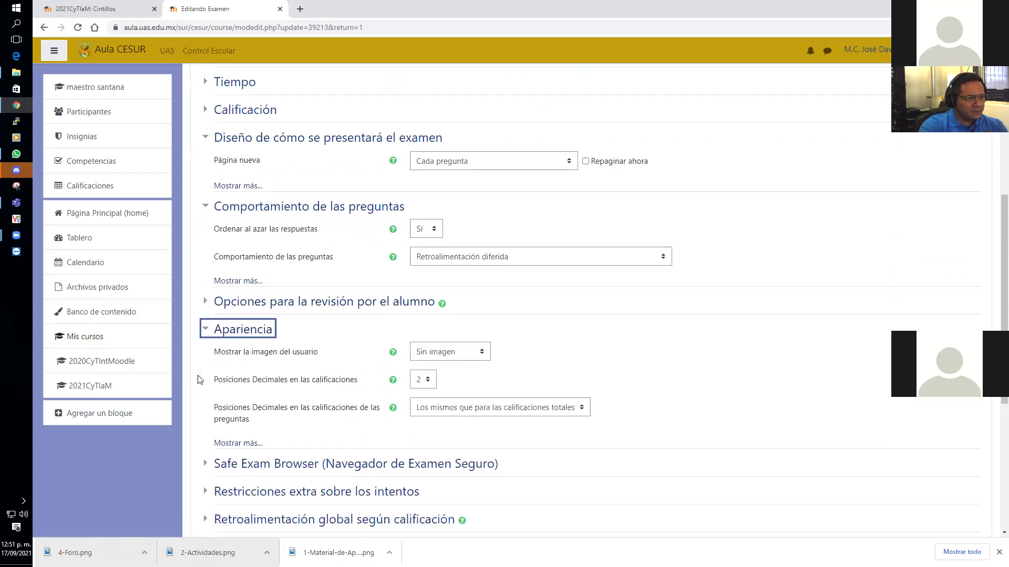
scroll(199, 378, down, 1)
scroll(199, 378, up, 2)
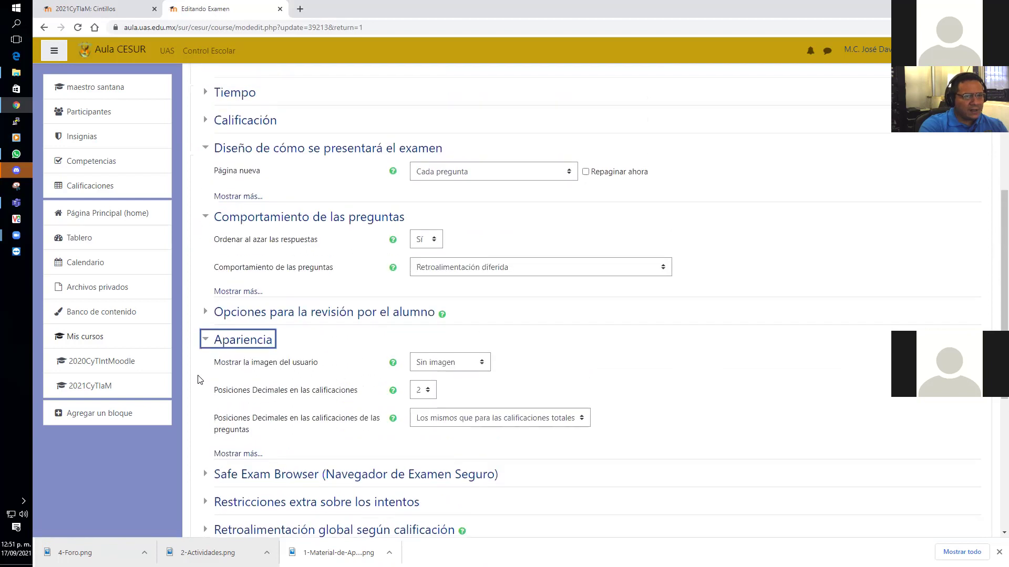
click(200, 372)
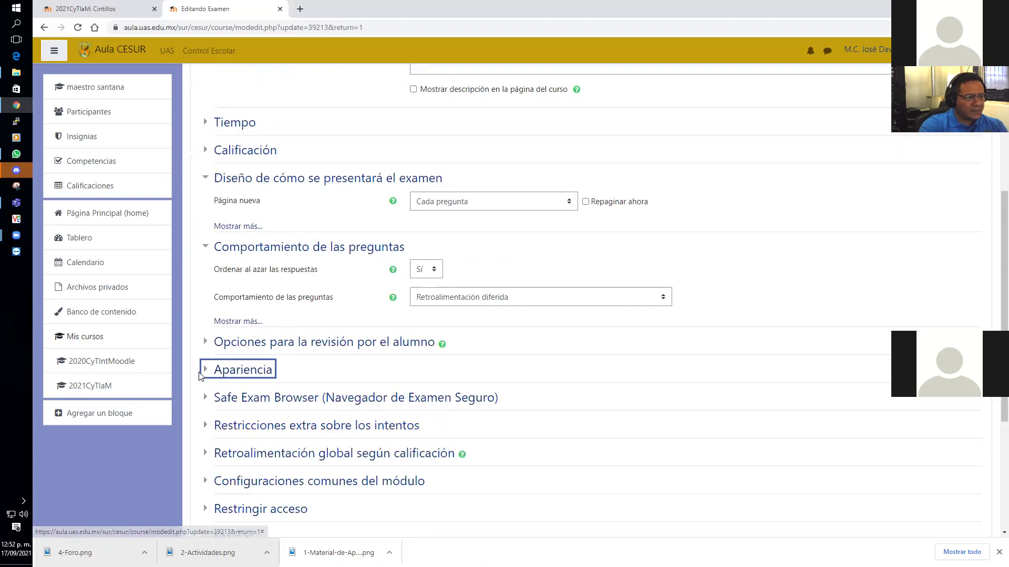
scroll(199, 376, down, 2)
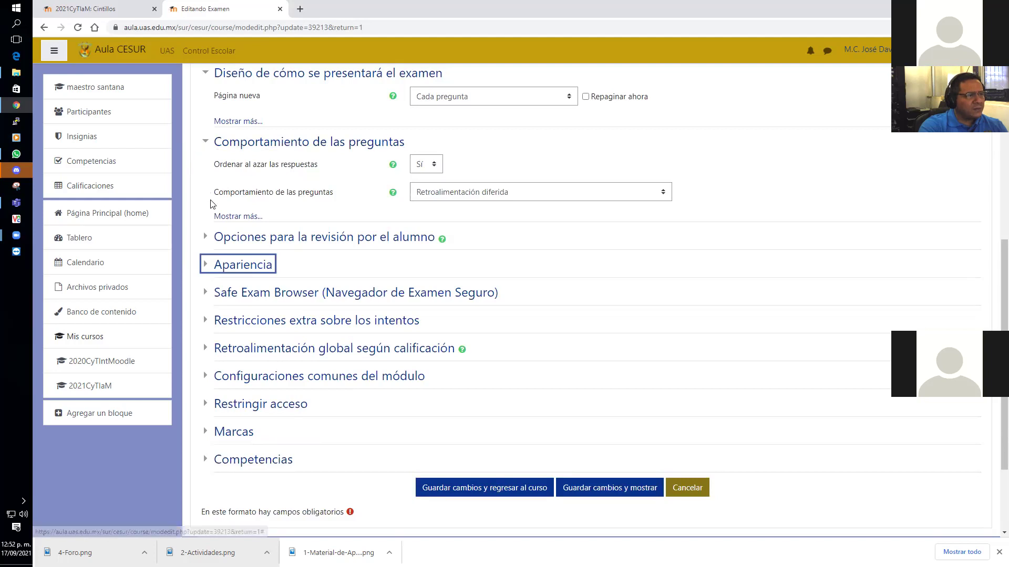
click(205, 239)
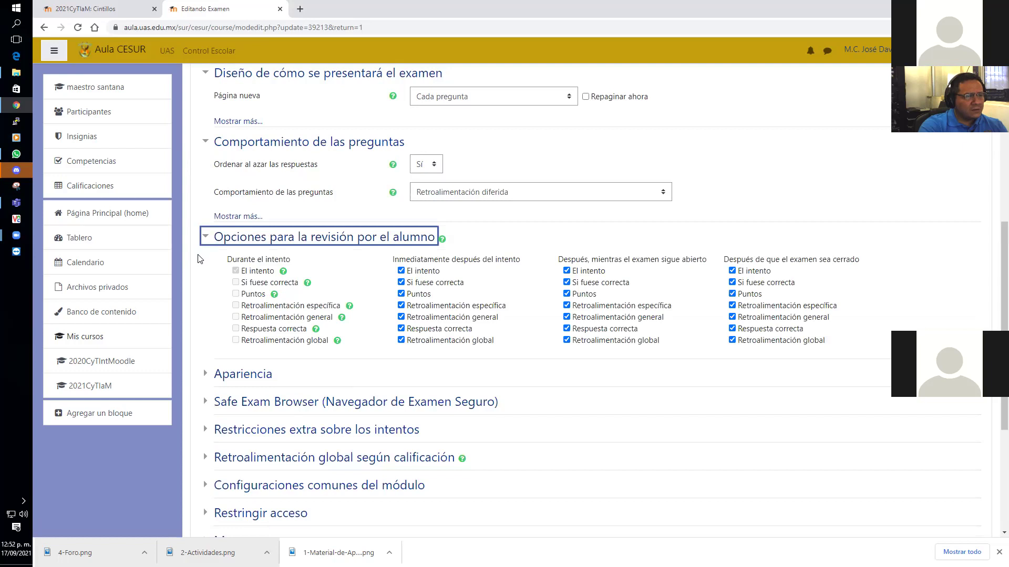
Step: Expand the Apariencia and extra attempt-restriction sections of the Examen settings
click(205, 374)
scroll(200, 387, down, 2)
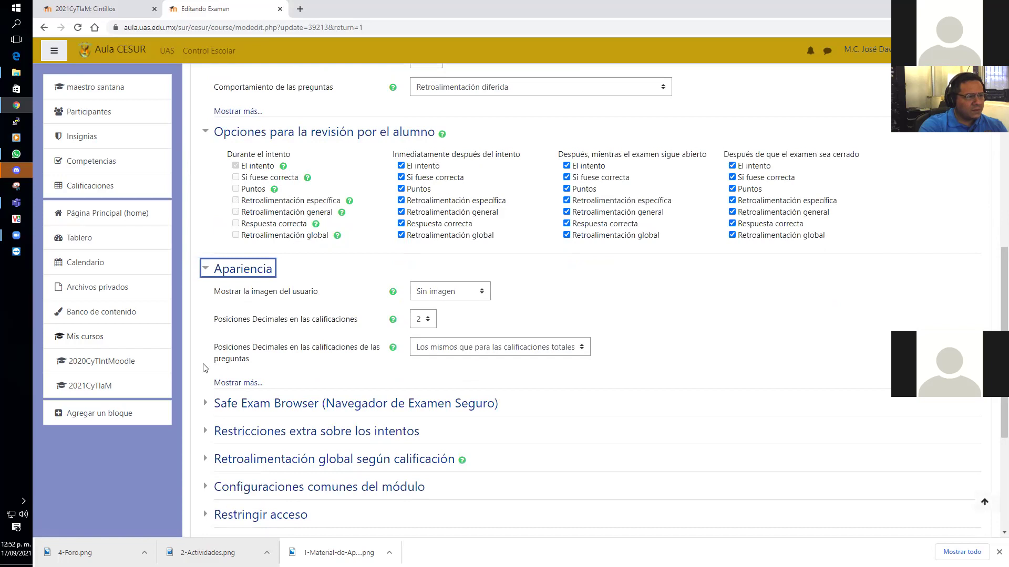
click(204, 434)
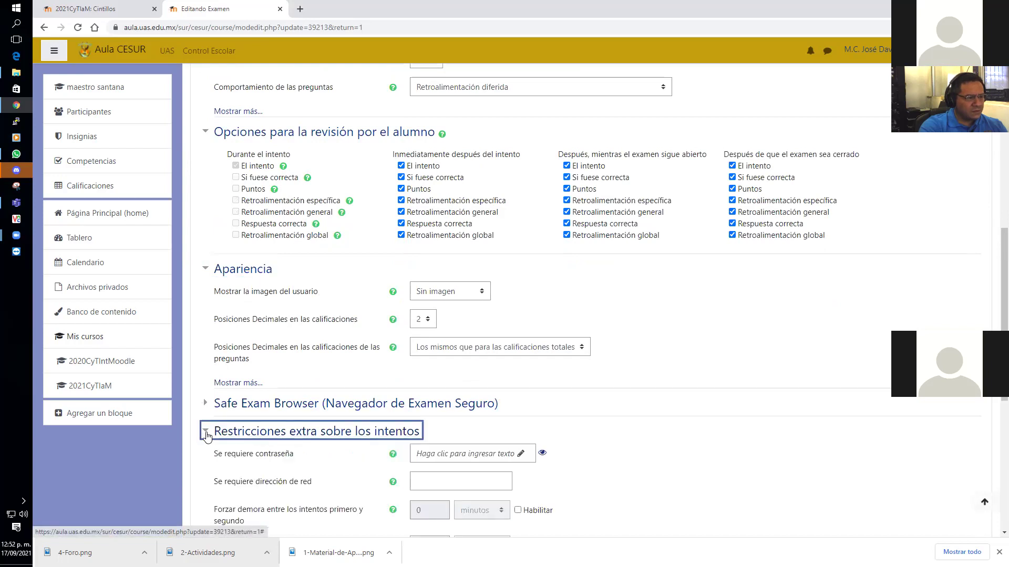
scroll(207, 436, down, 3)
scroll(208, 439, down, 2)
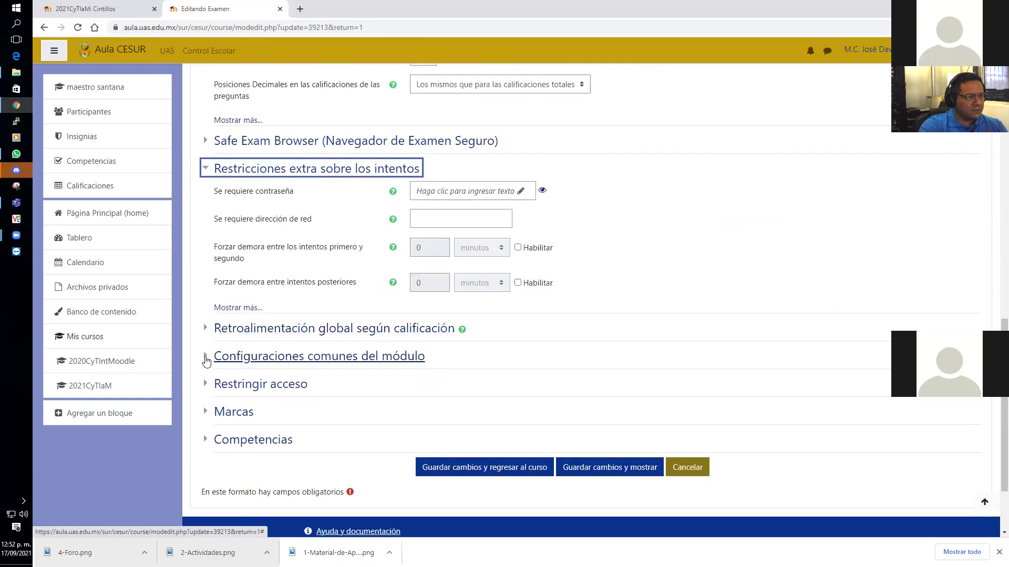
Step: Briefly inspect the common module, access restriction, tags and competencies sections, then close them
click(205, 357)
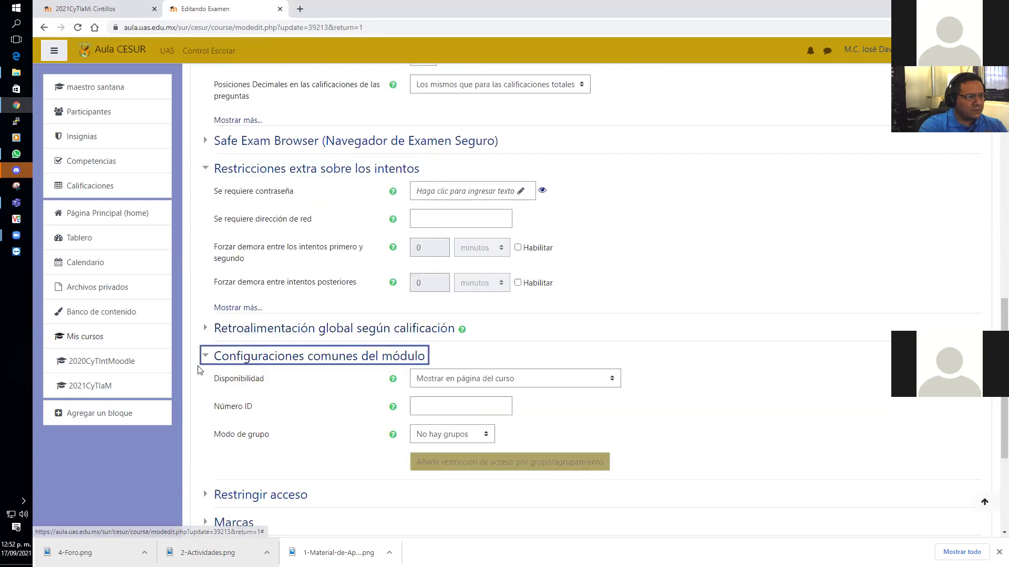
click(205, 356)
click(204, 386)
click(204, 387)
click(204, 413)
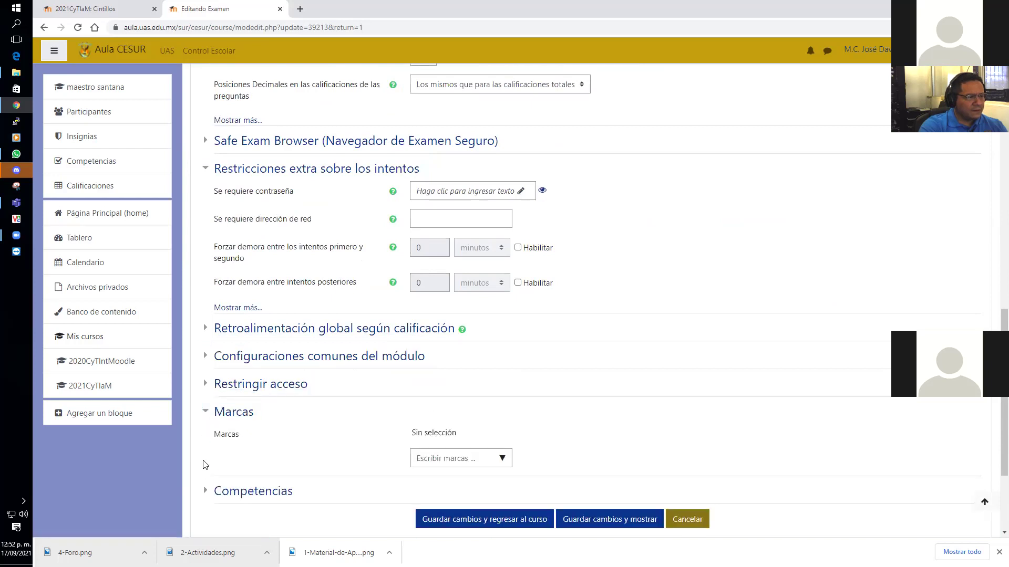
click(204, 413)
click(204, 441)
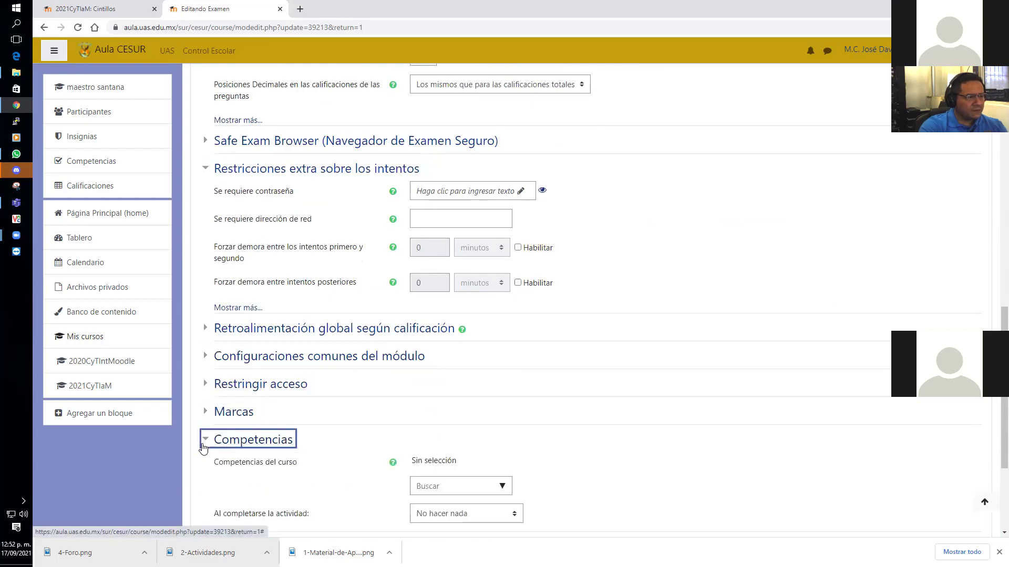
scroll(203, 447, down, 2)
click(204, 336)
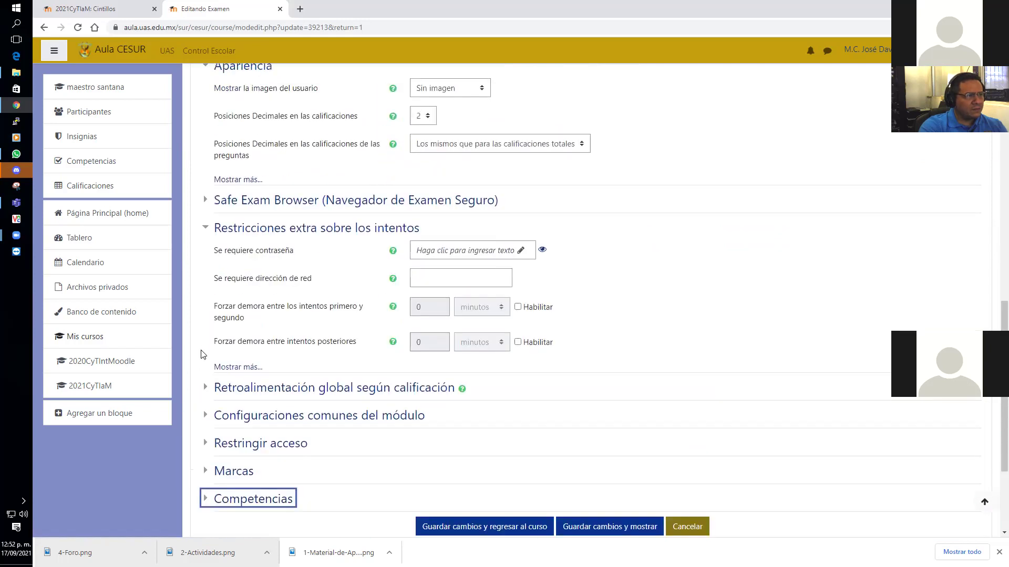
Step: Collapse Apariencia, attempt restrictions and review options, keeping page breaks at Cada pregunta
scroll(201, 355, up, 3)
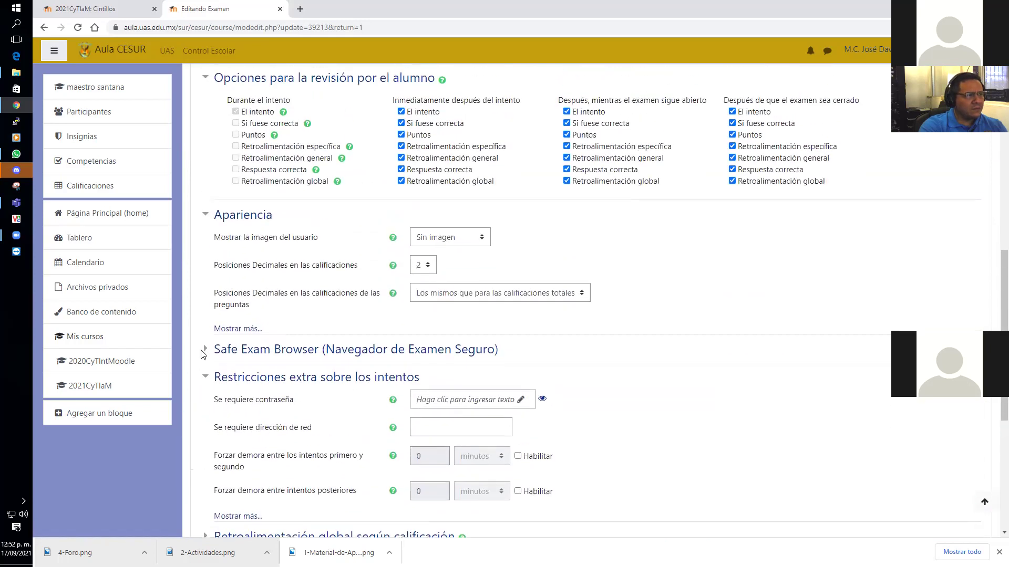
click(205, 379)
click(206, 218)
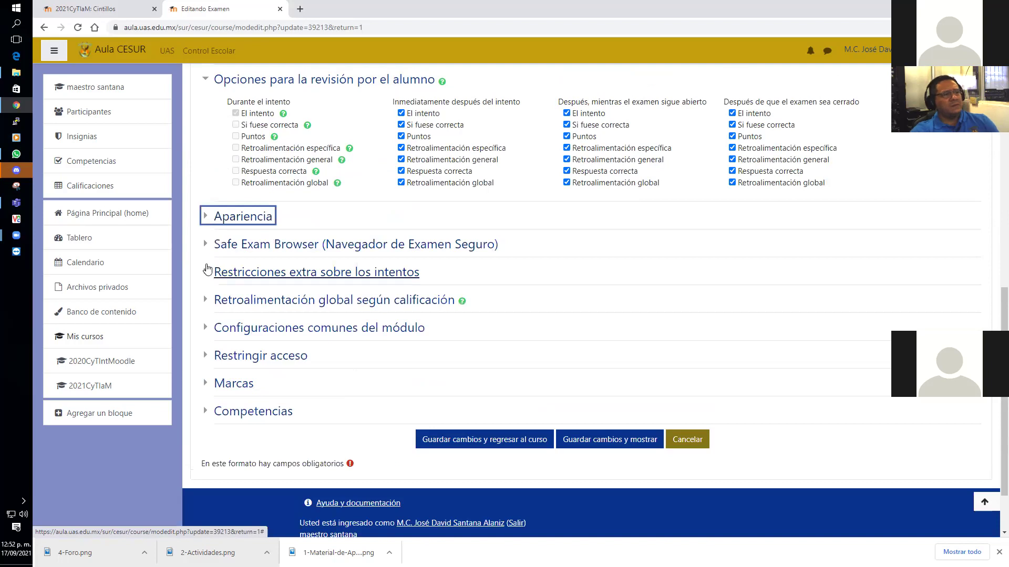
scroll(207, 267, up, 5)
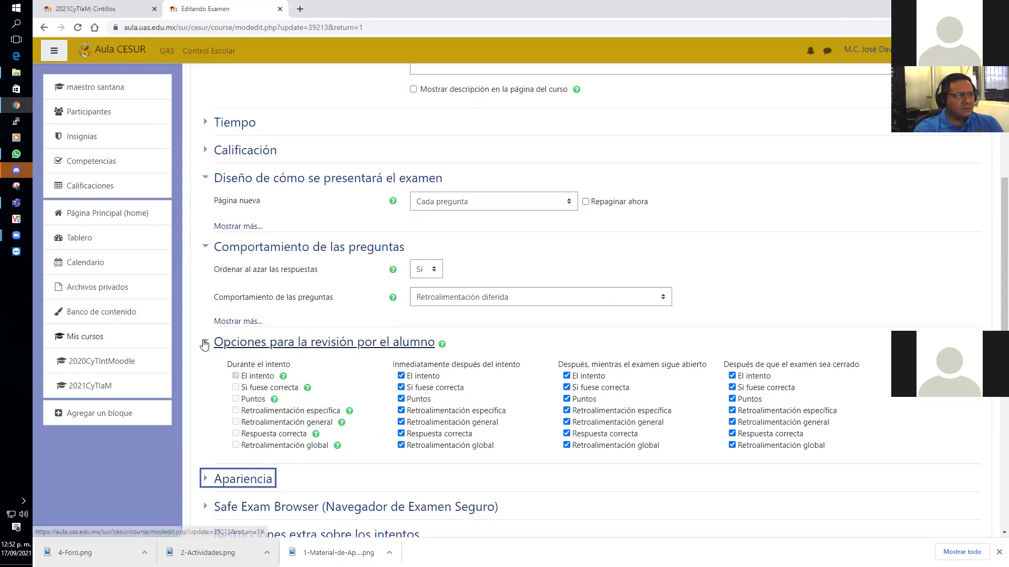
click(205, 342)
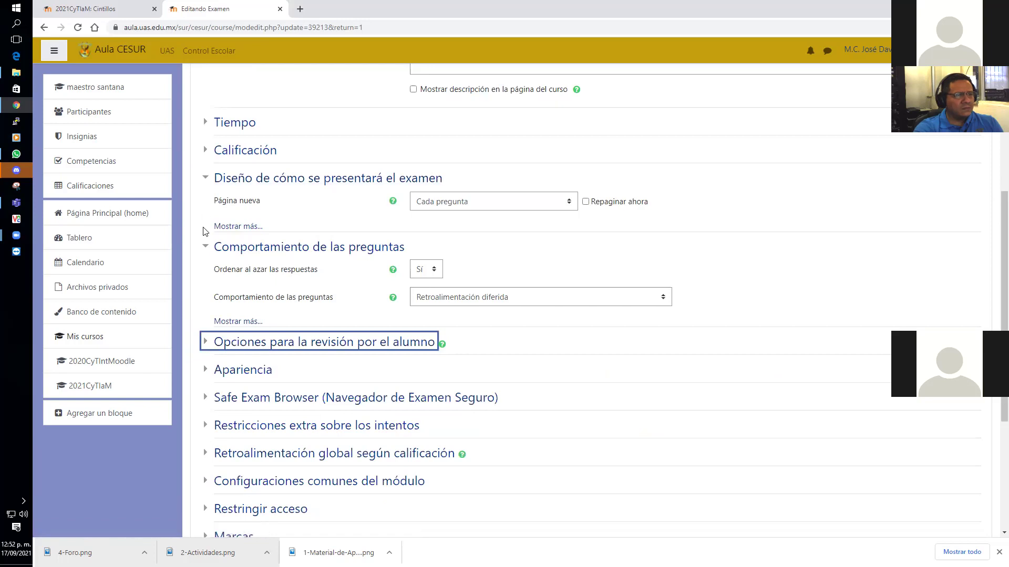
click(570, 204)
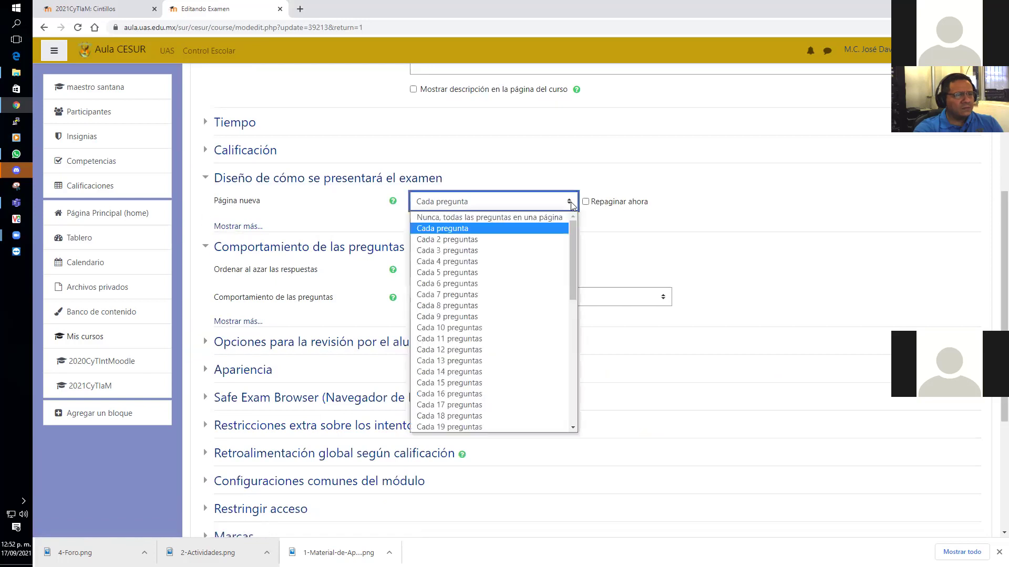
click(796, 170)
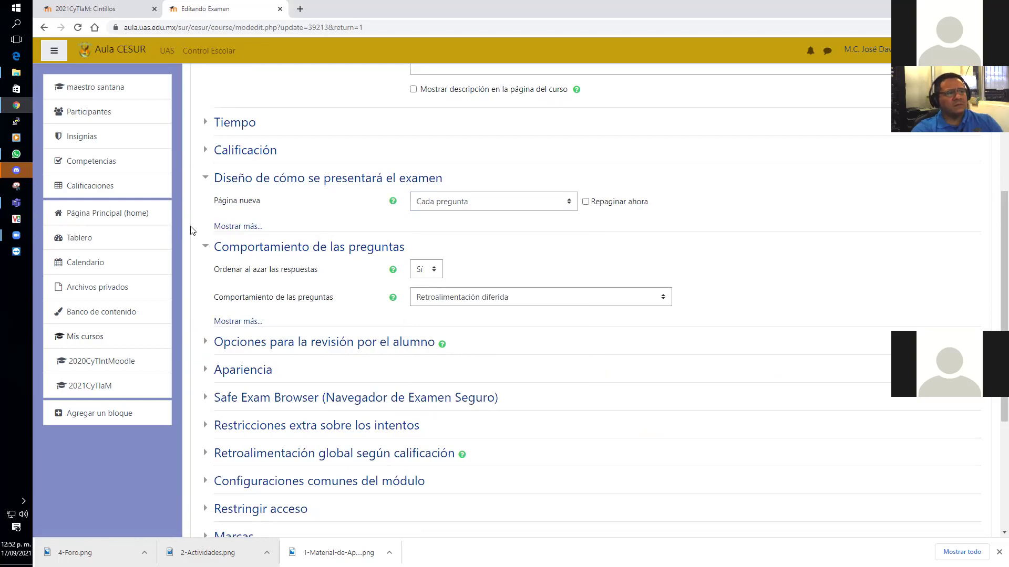
Step: Review Calificación, leaving grading method unchanged and allowed attempts at Sin límite
click(205, 151)
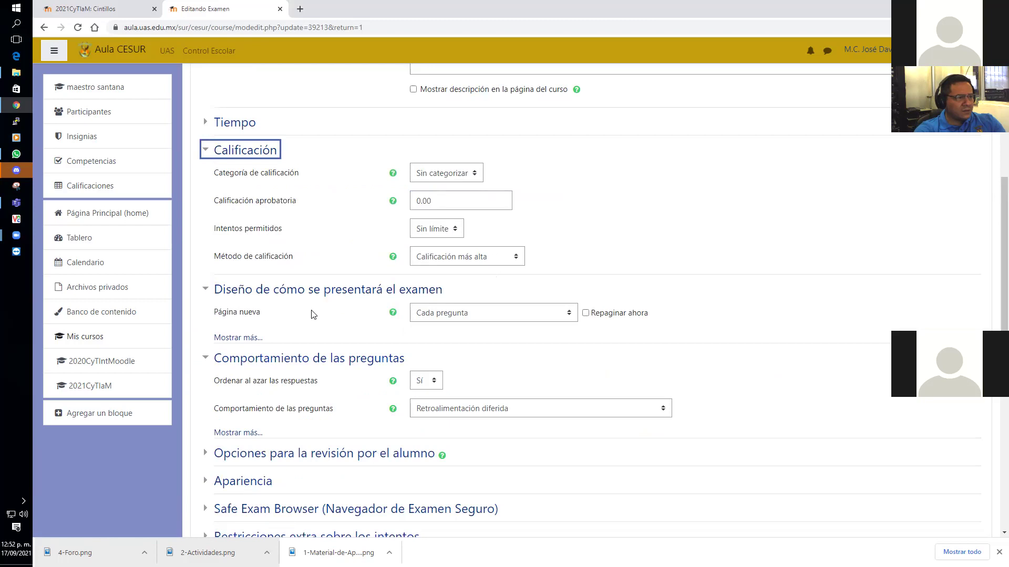
click(516, 256)
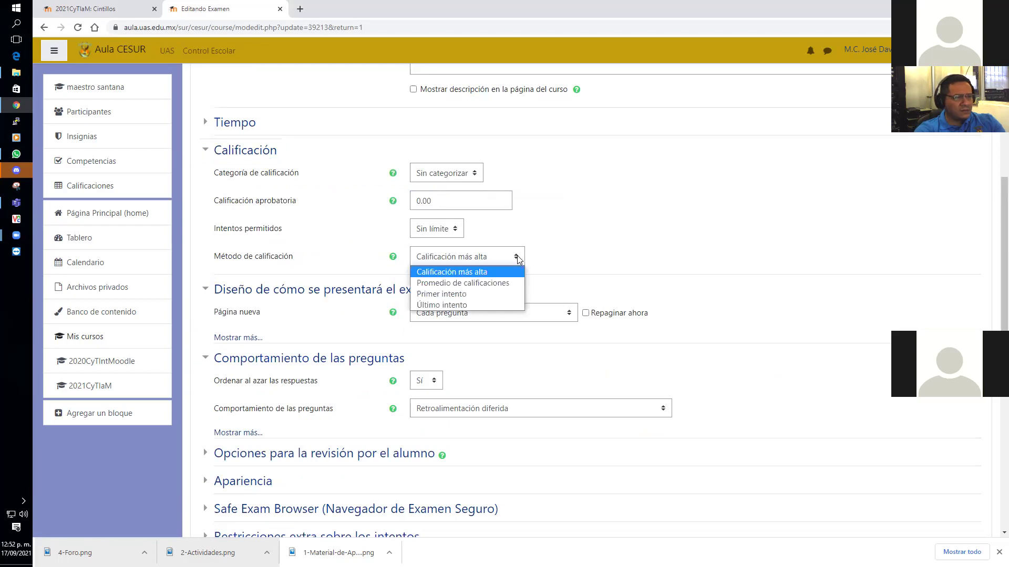
click(602, 249)
click(455, 234)
click(590, 222)
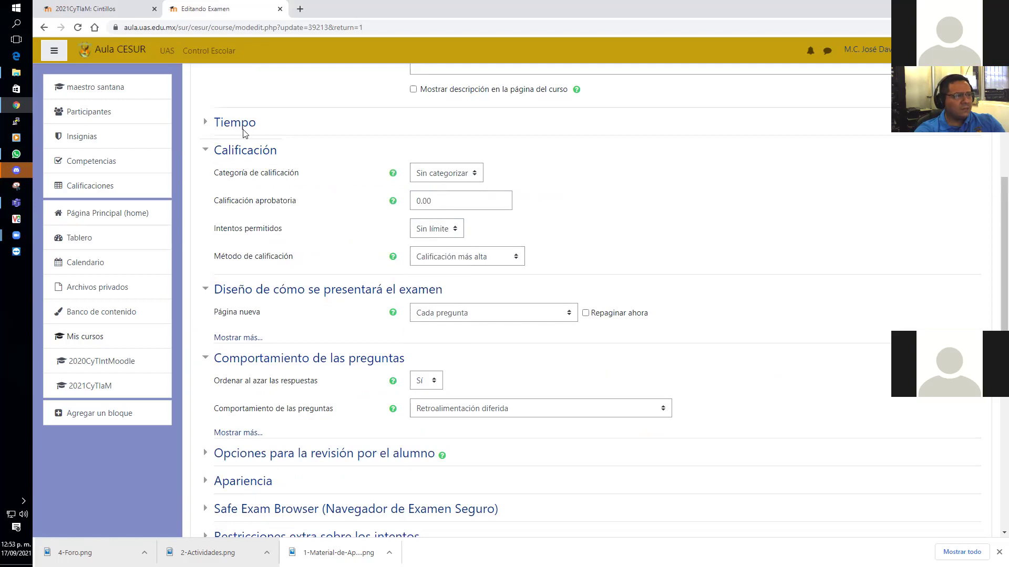
click(205, 152)
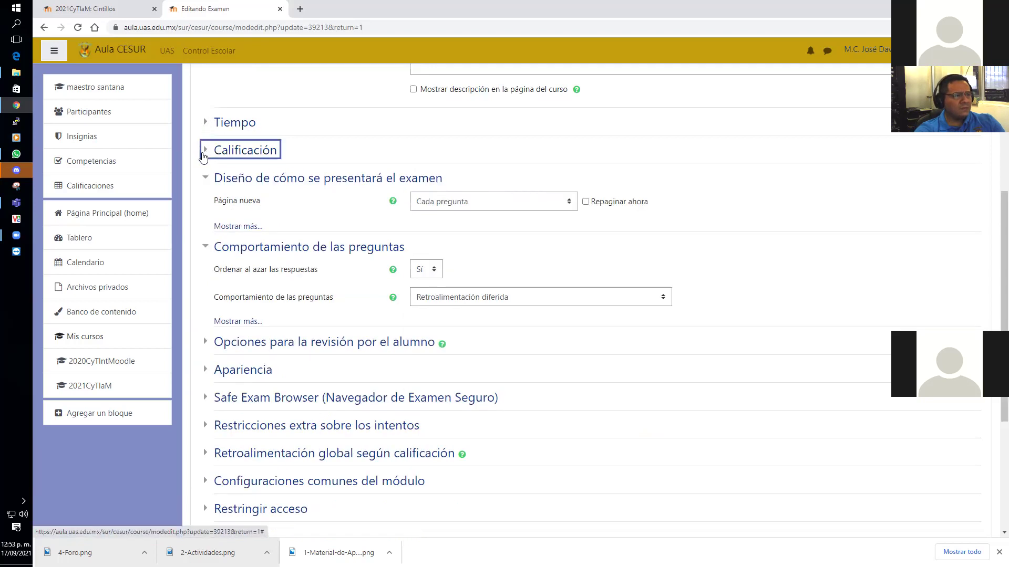
Step: Reopen Comportamiento de las preguntas and keep answer shuffling set to Sí
click(205, 183)
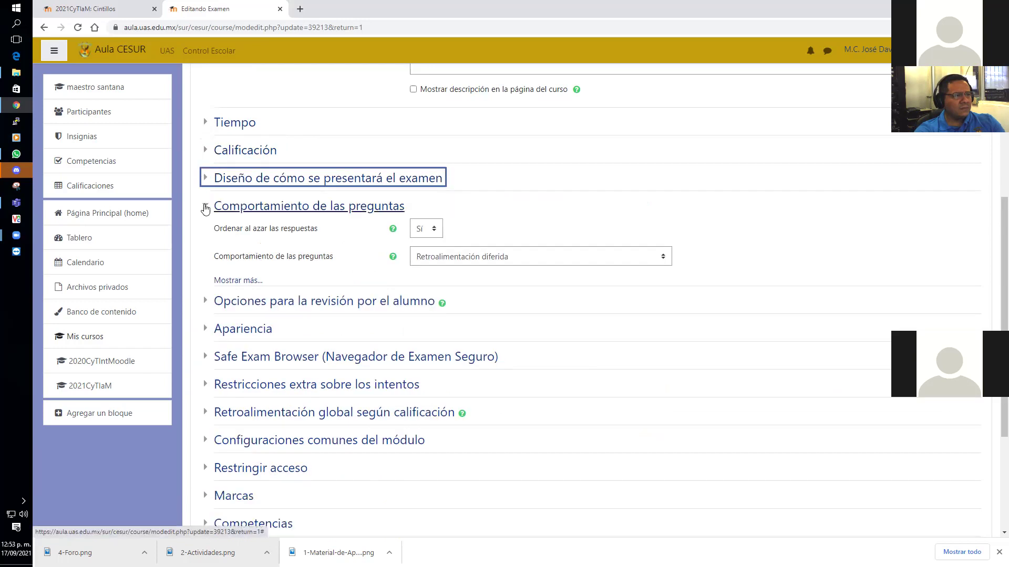
click(206, 207)
scroll(199, 229, up, 5)
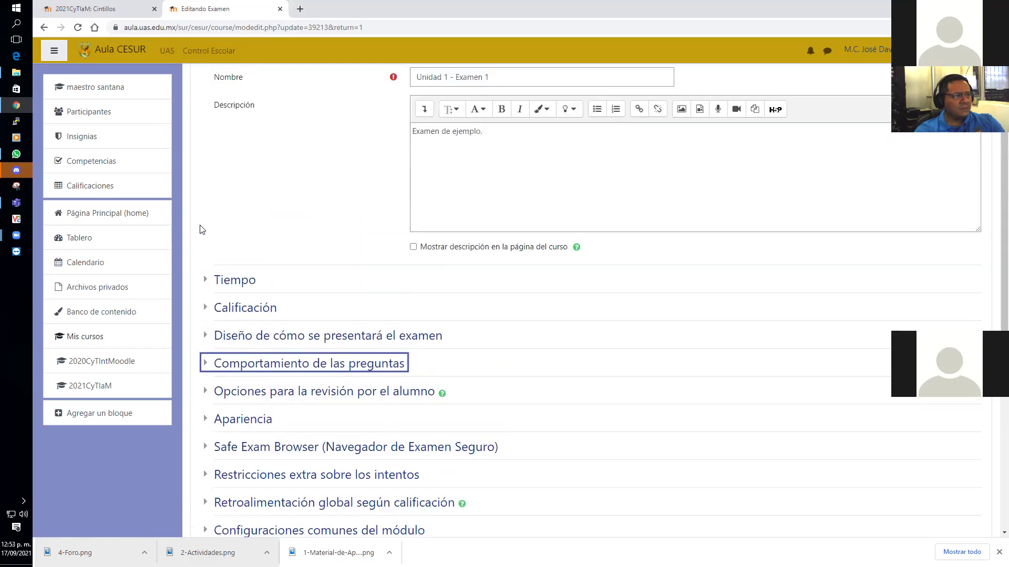
scroll(200, 230, down, 2)
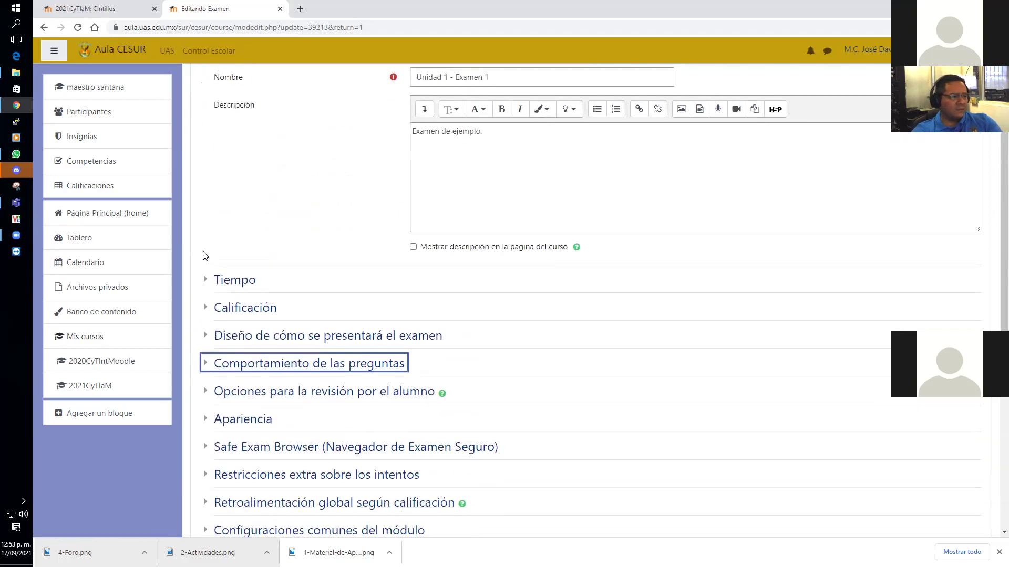
click(206, 364)
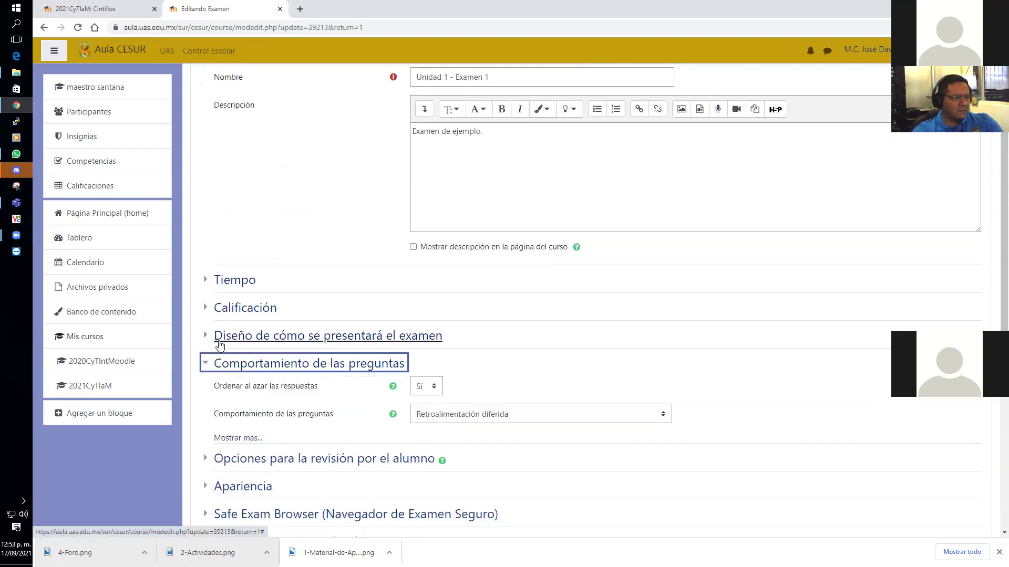
scroll(247, 339, down, 3)
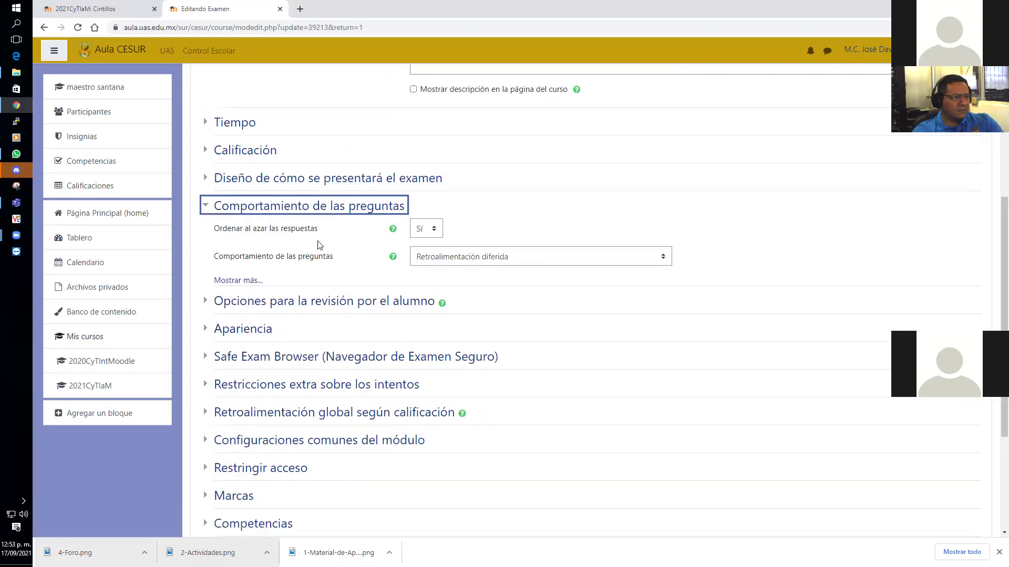
click(440, 232)
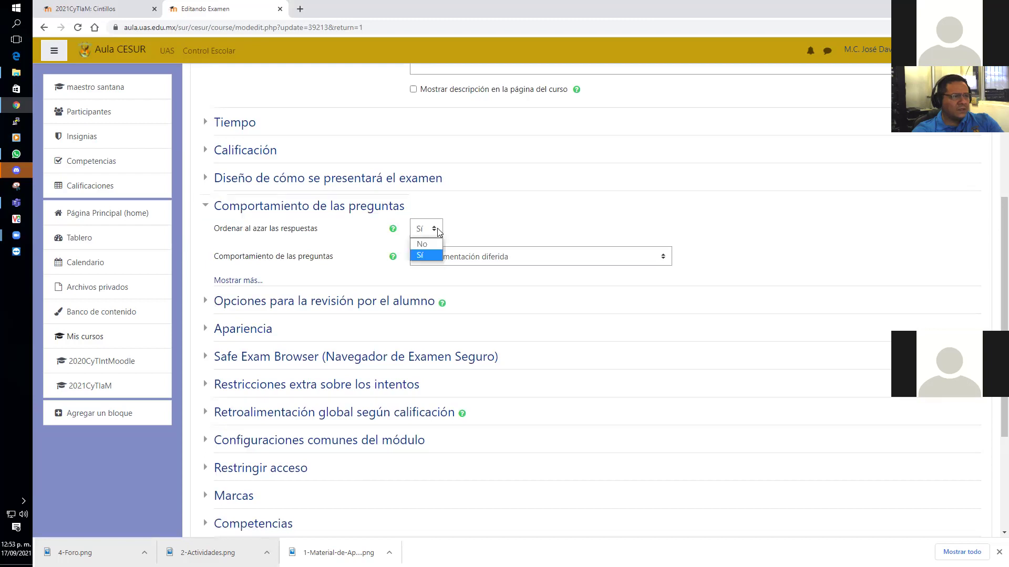
click(515, 226)
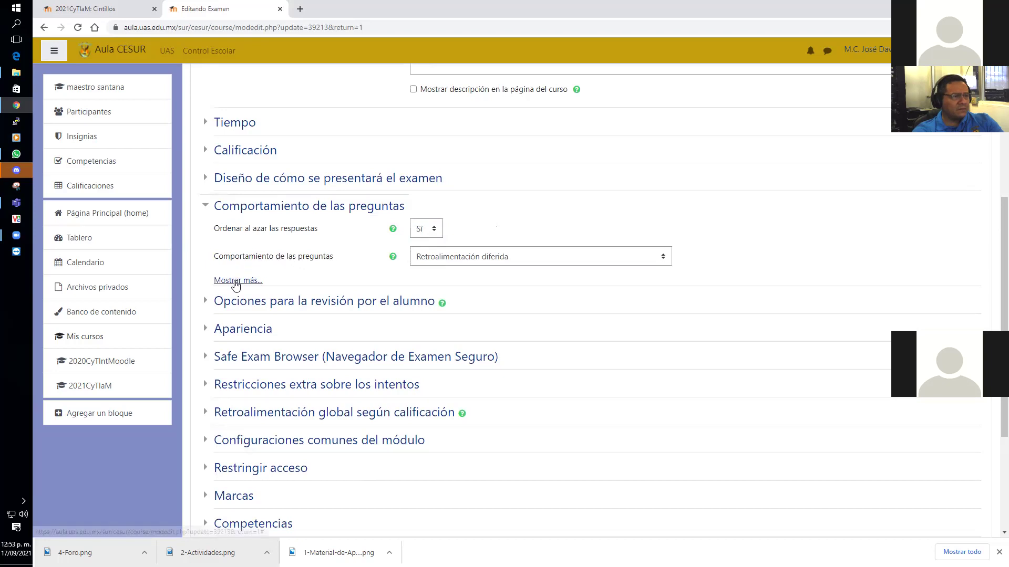
Step: Show more behaviour options keeping Retroalimentación diferida, and expand the presentation settings
click(246, 281)
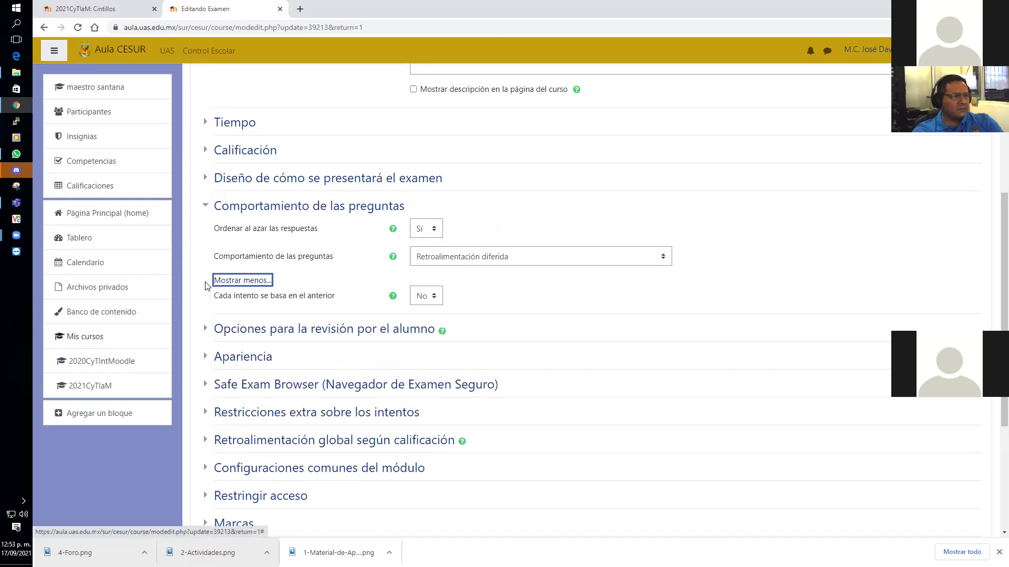
click(434, 257)
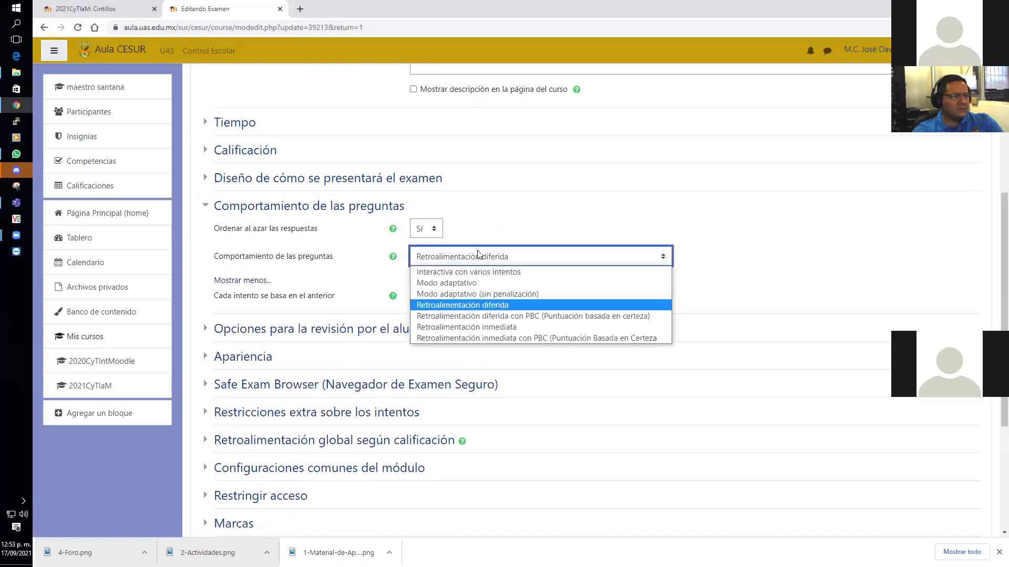
click(827, 225)
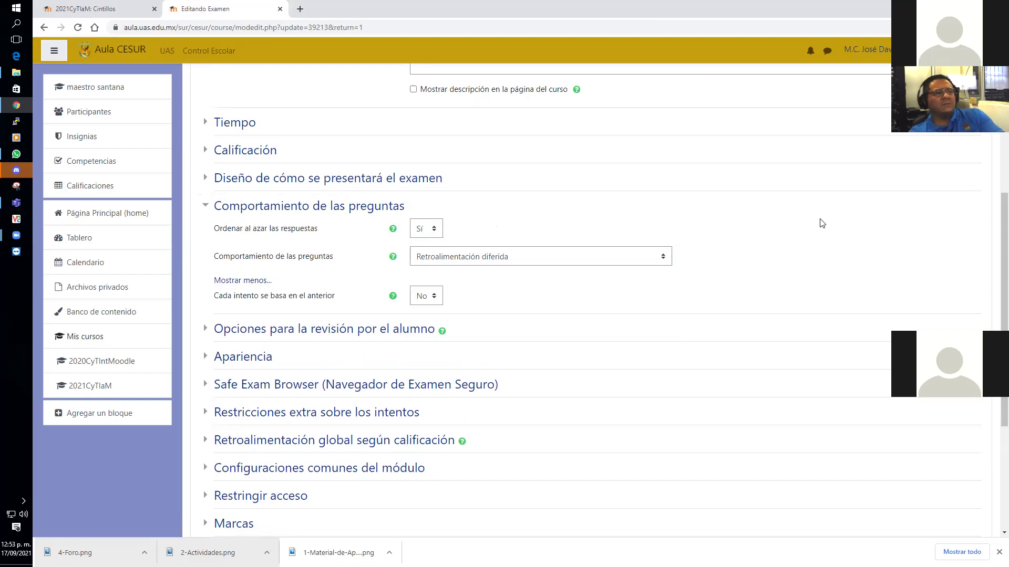
click(338, 182)
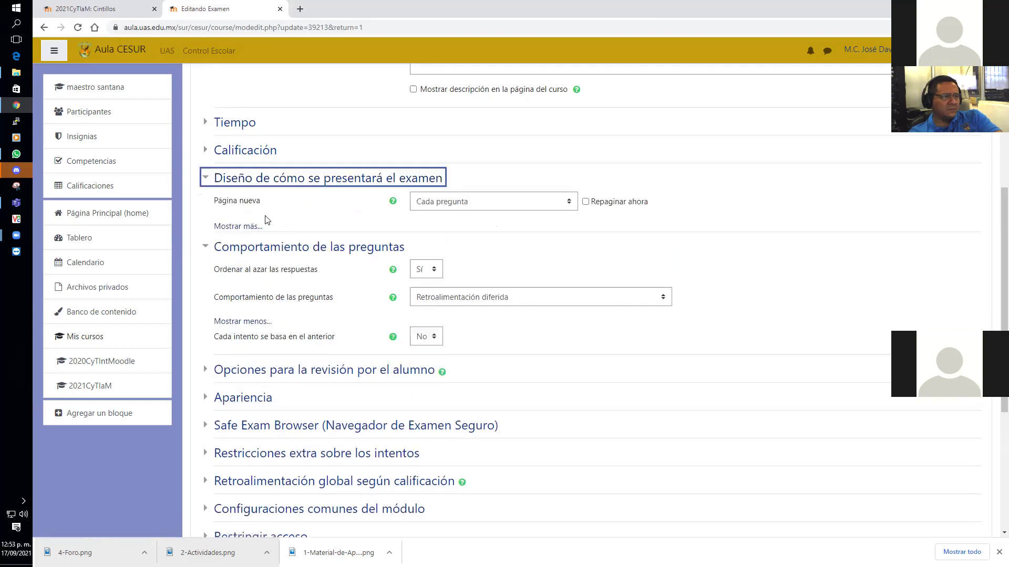
Step: Keep new page at Cada pregunta and reveal navigation method, leaving it Libre
click(568, 203)
click(775, 231)
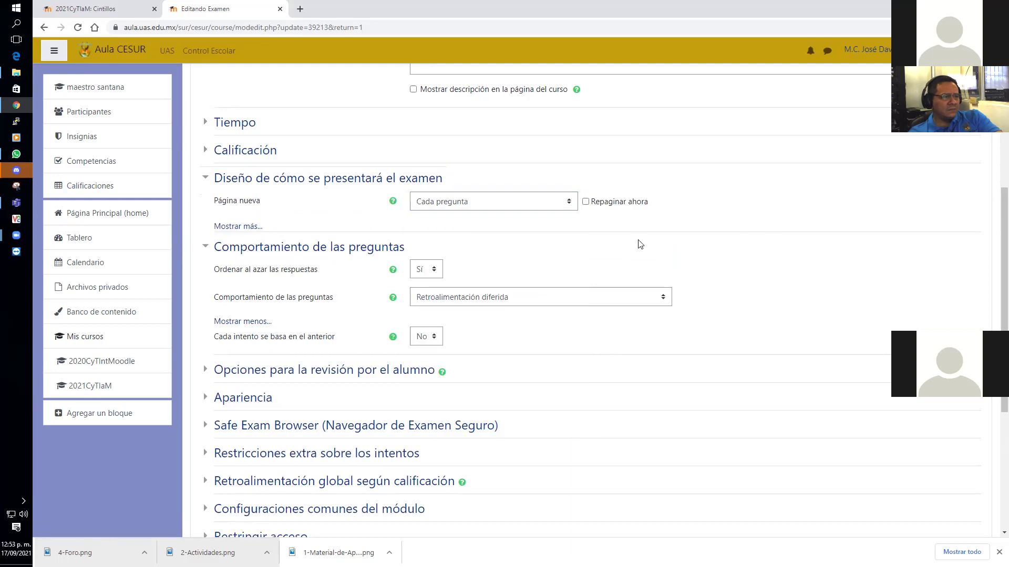
click(246, 227)
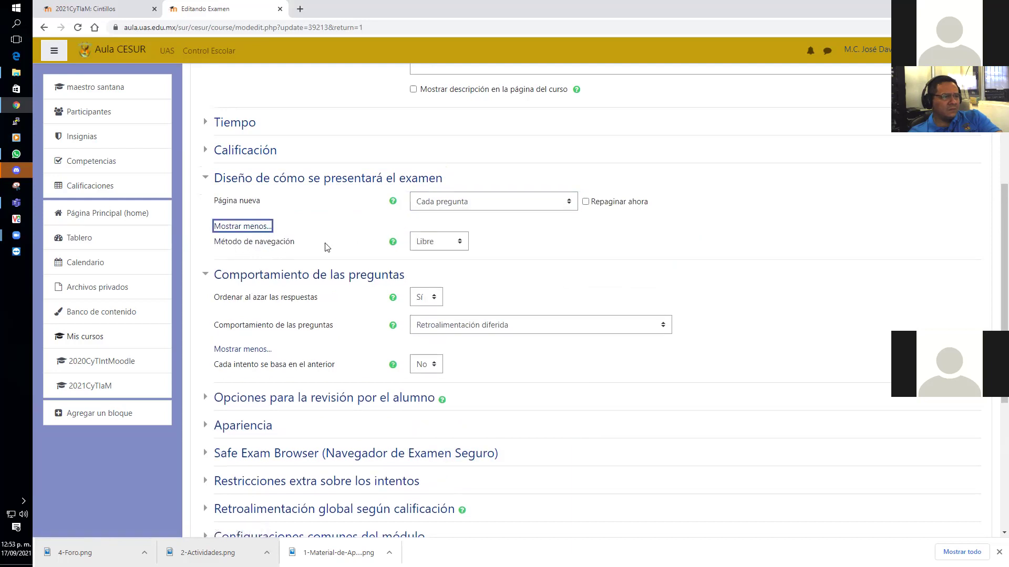
click(448, 243)
click(458, 242)
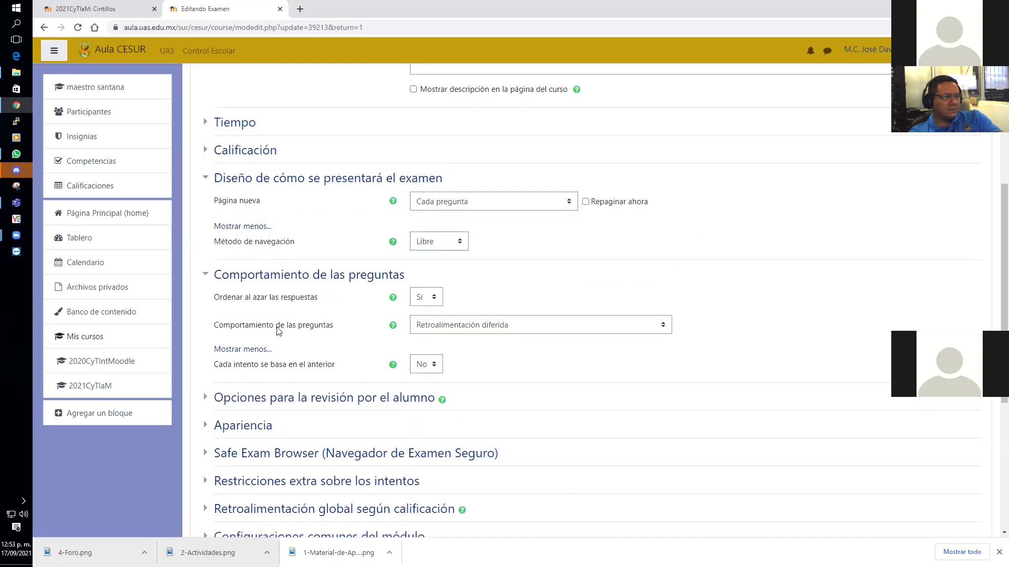
scroll(300, 332, down, 1)
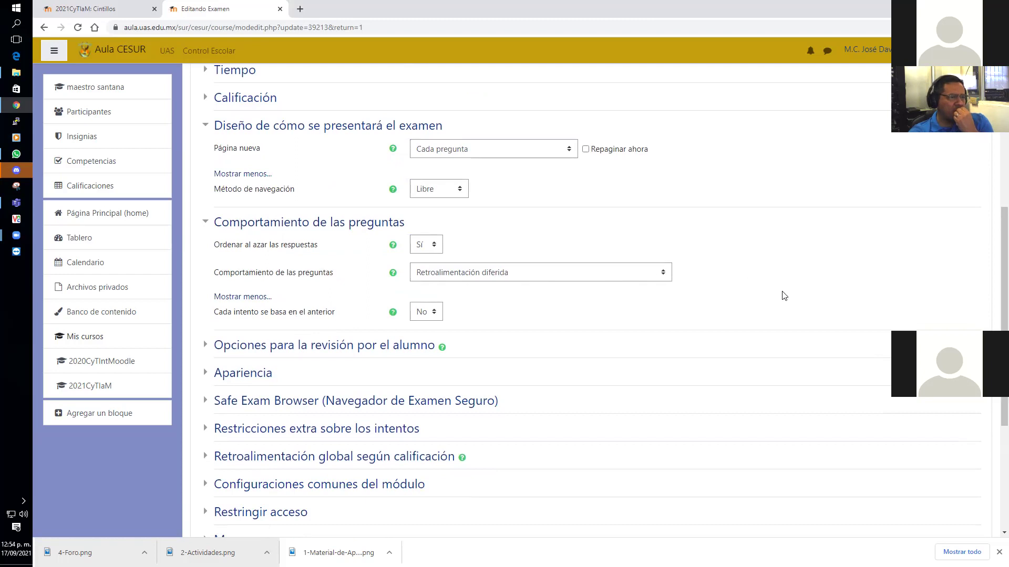
scroll(781, 297, down, 1)
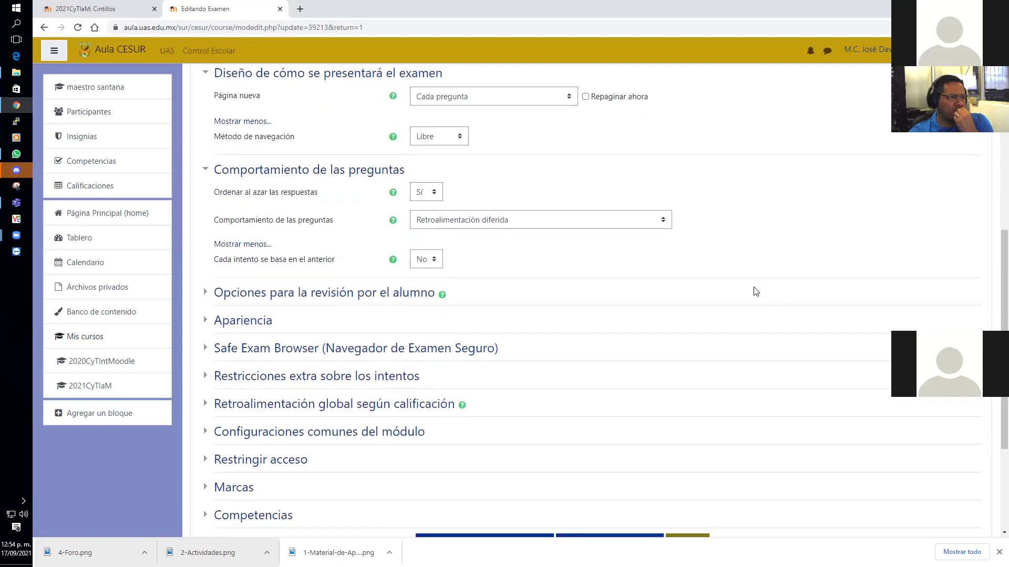
Step: Briefly check the Apariencia and student review options, then collapse them
click(202, 327)
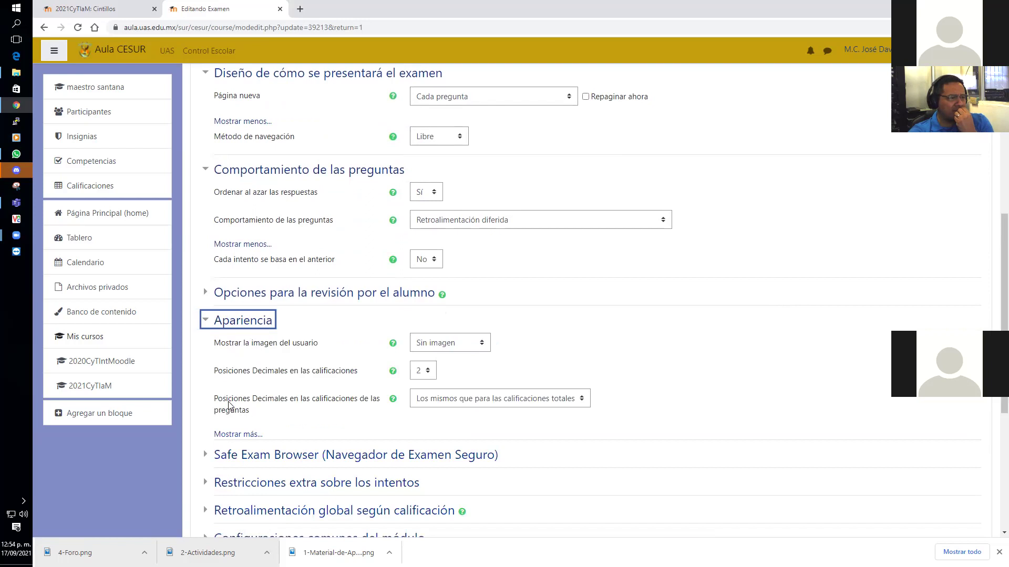
click(204, 295)
click(205, 295)
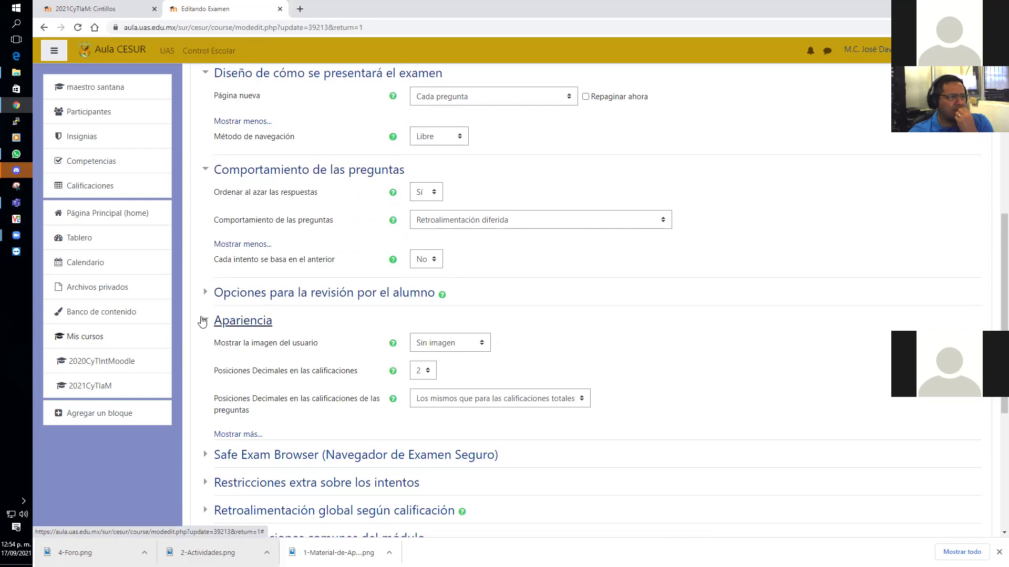
click(203, 322)
scroll(204, 339, down, 3)
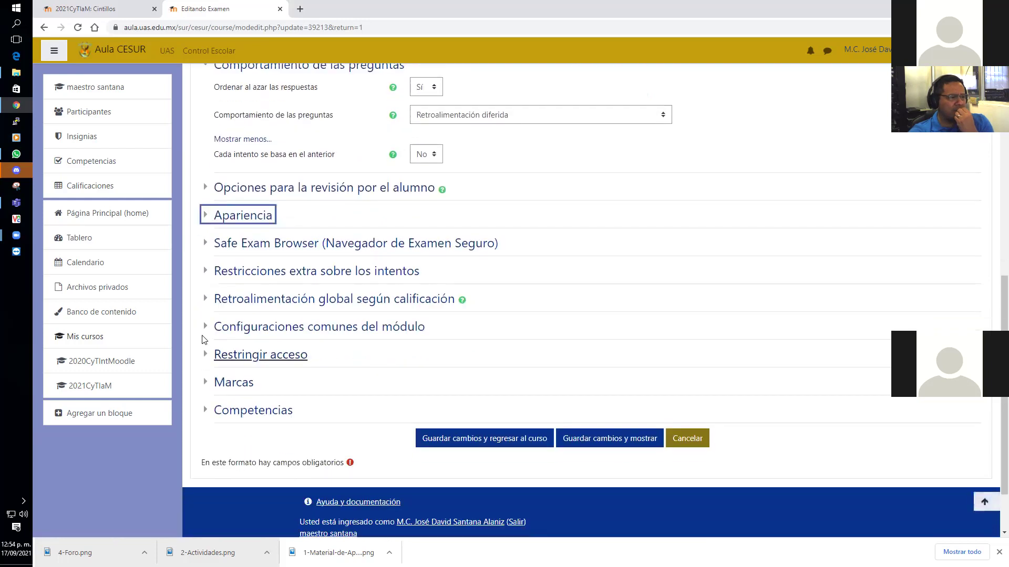
click(204, 333)
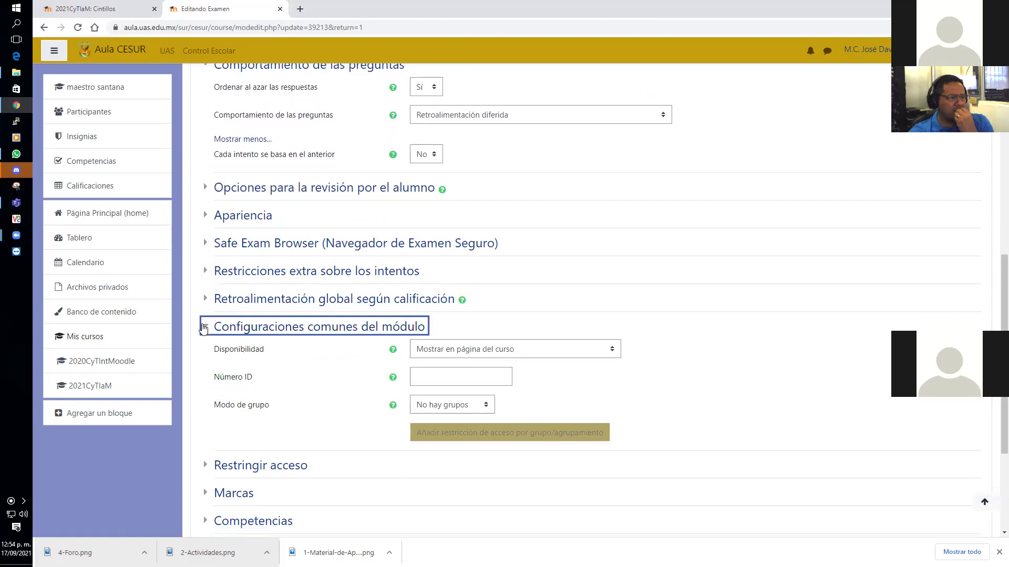
click(472, 347)
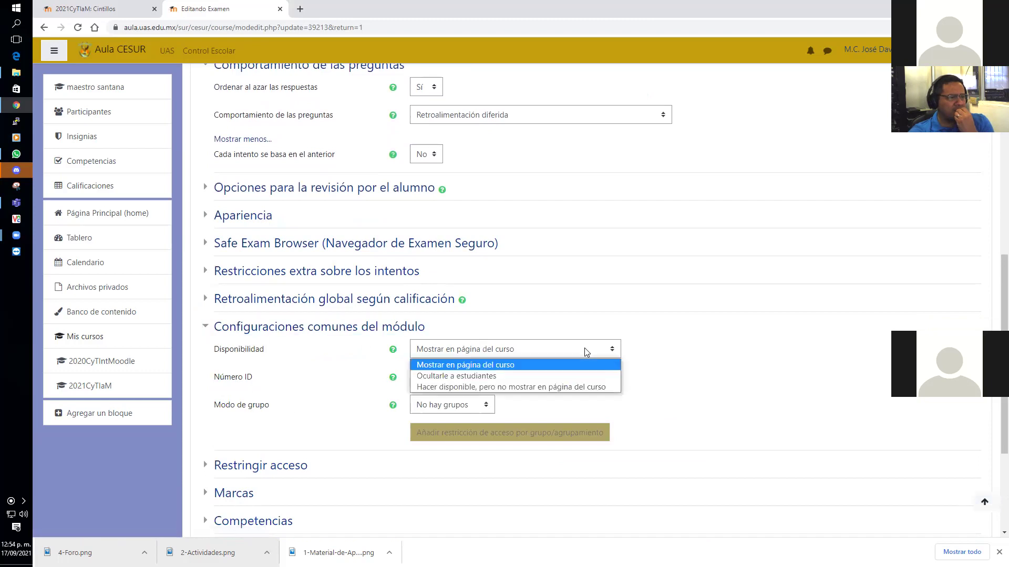
click(764, 349)
click(206, 328)
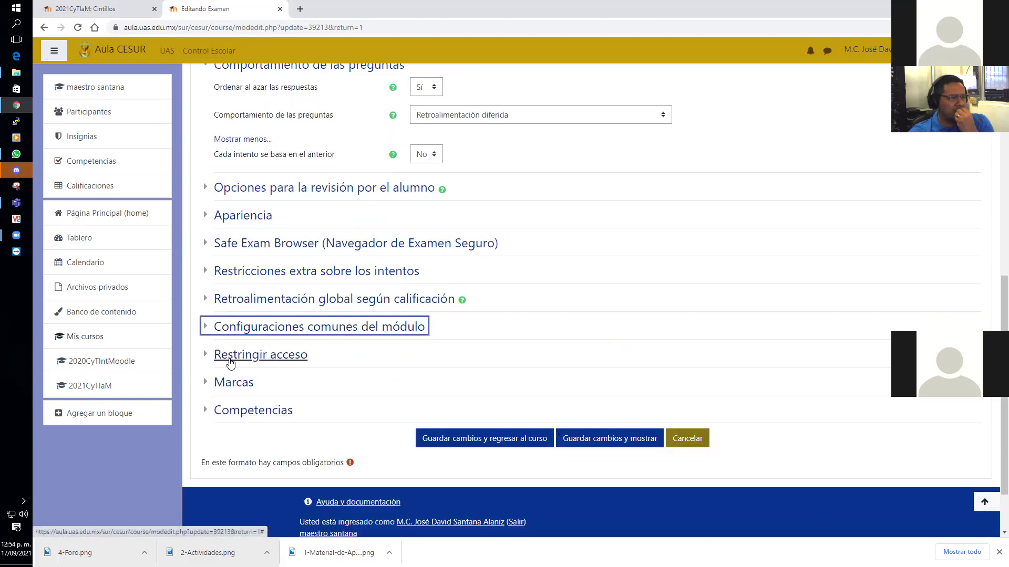
click(205, 412)
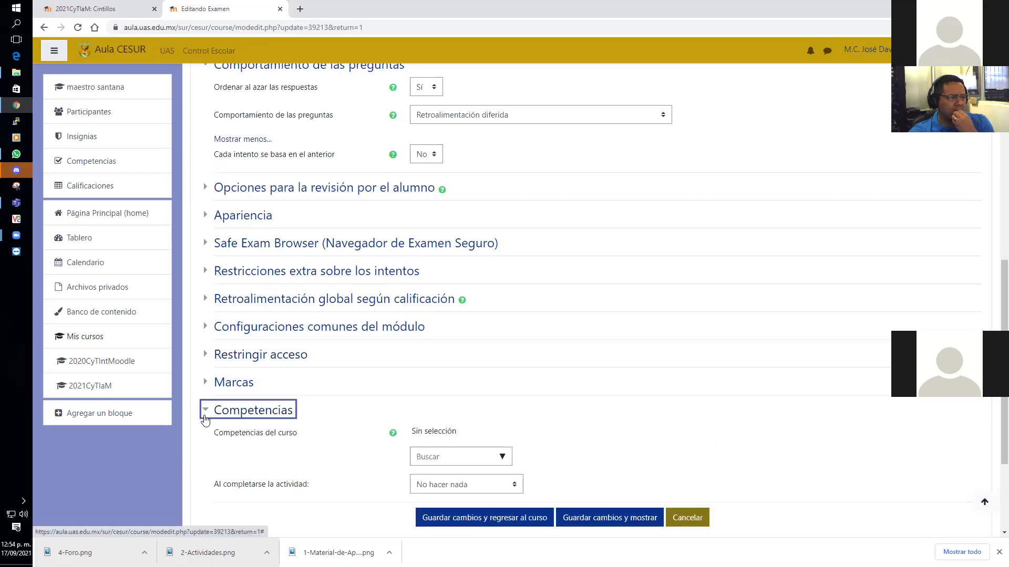
scroll(206, 418, down, 3)
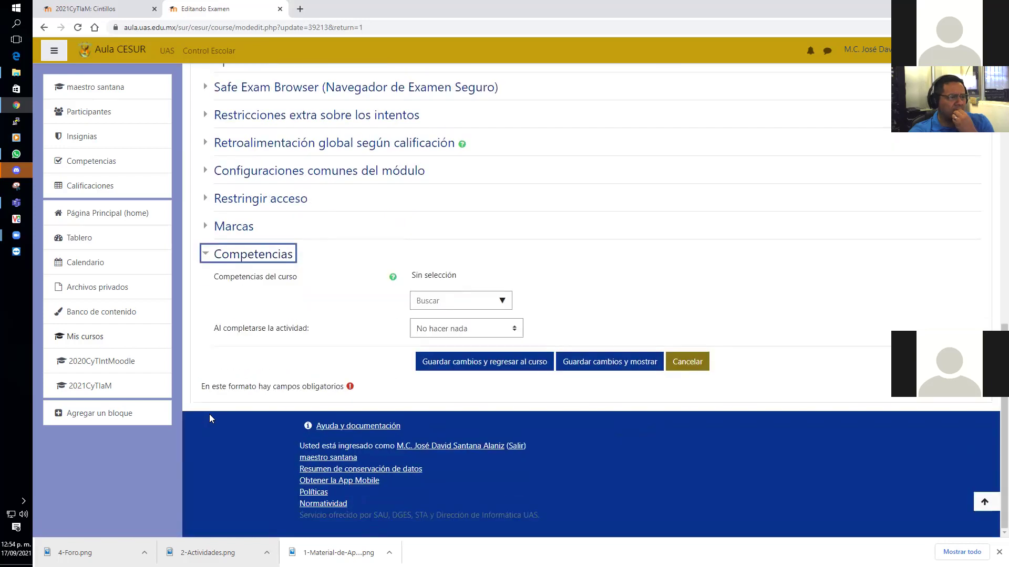
click(206, 255)
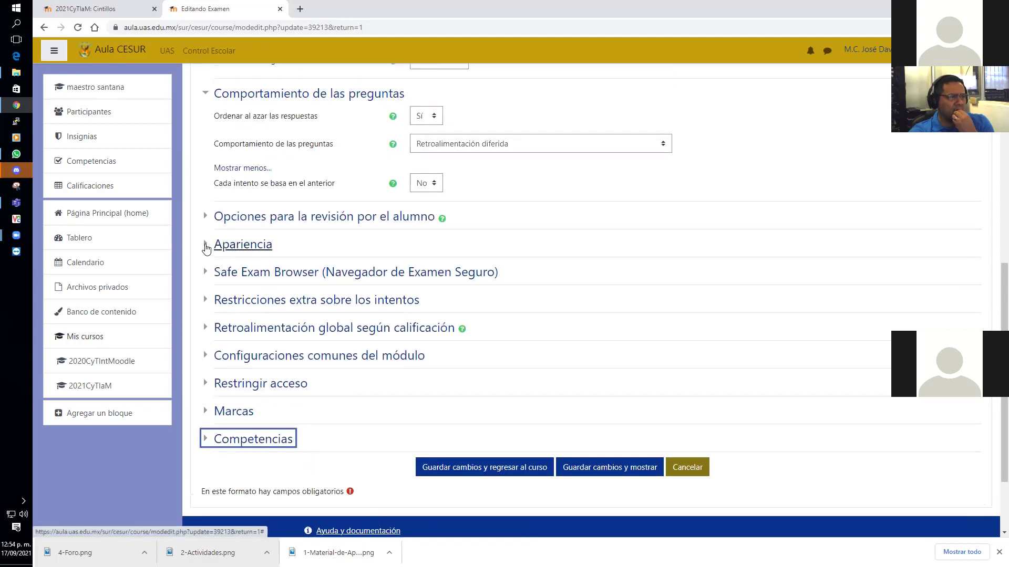
click(206, 248)
click(206, 248)
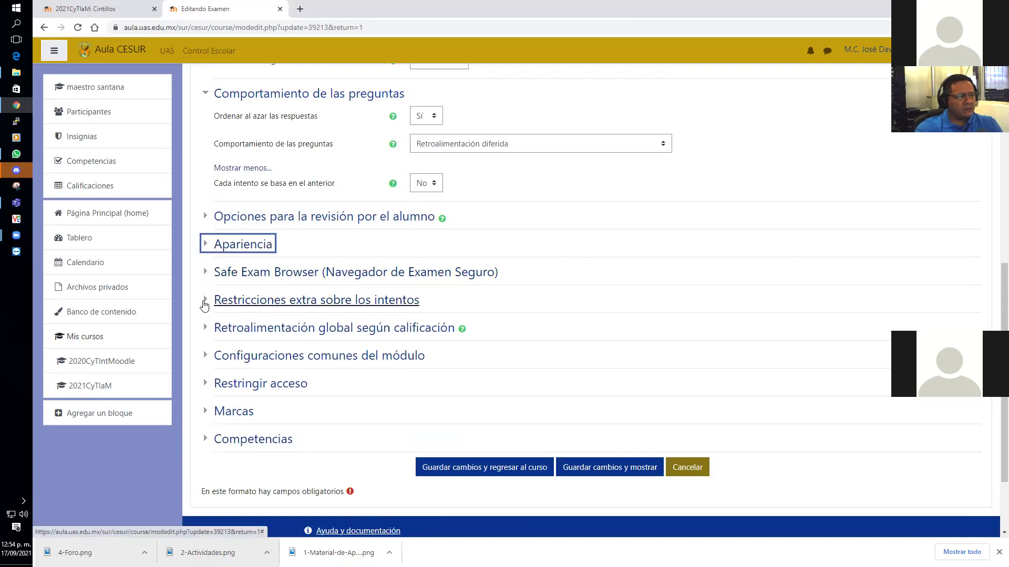
scroll(205, 305, up, 4)
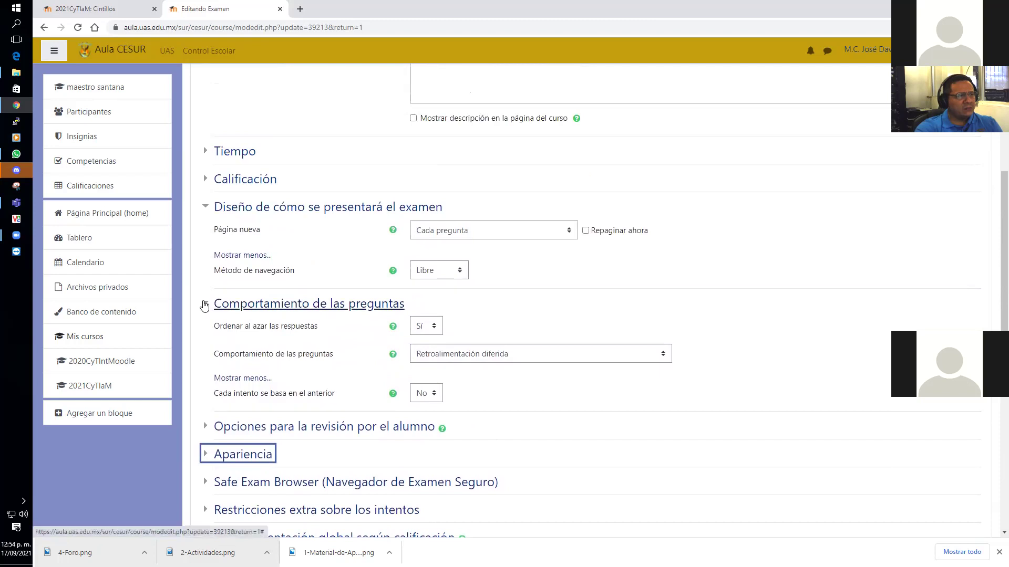
scroll(205, 305, up, 5)
scroll(204, 305, down, 3)
scroll(205, 305, down, 2)
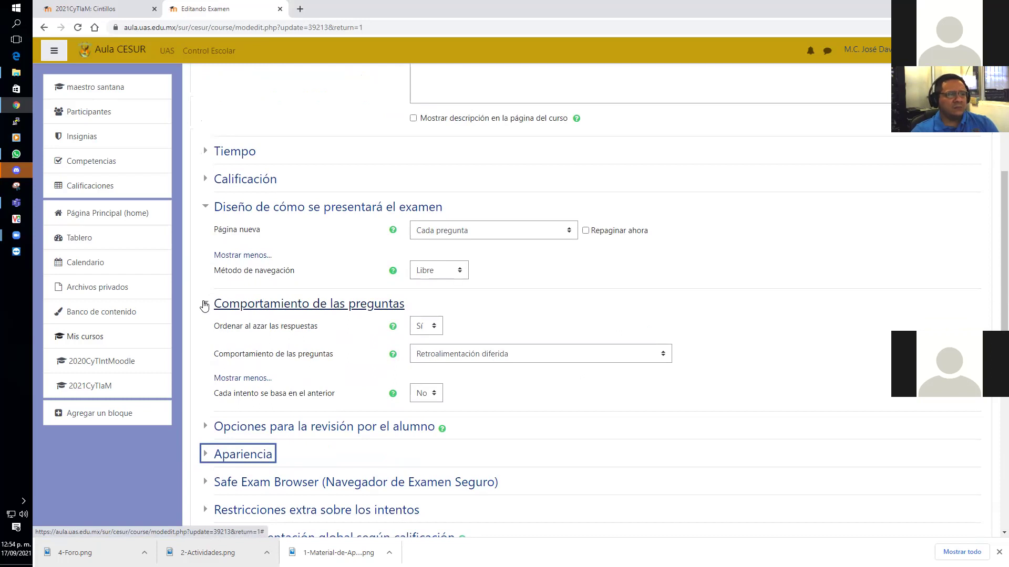
Step: Open the Calificación and Tiempo settings and set allowed attempts to 3
click(207, 216)
click(205, 235)
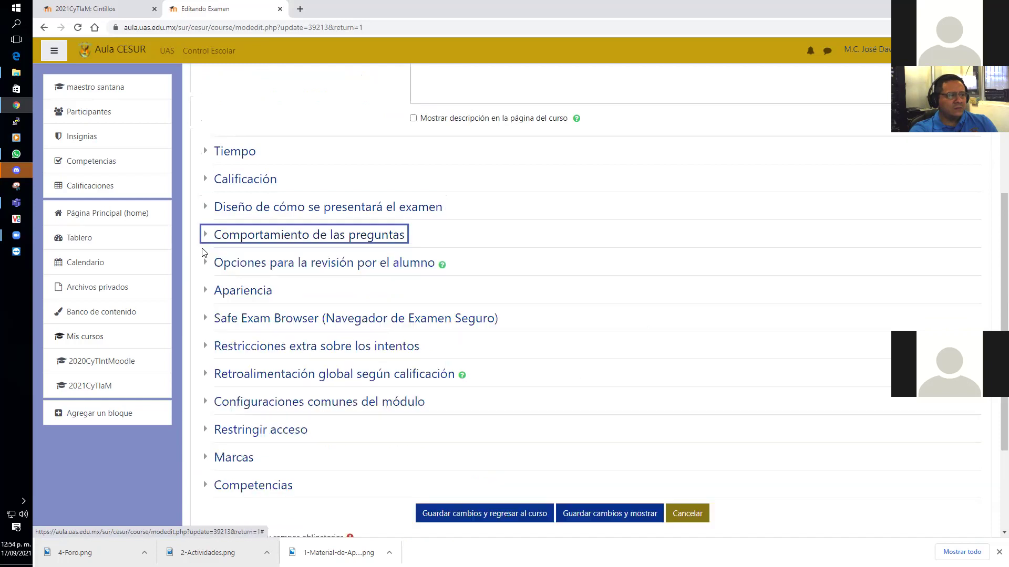
click(205, 184)
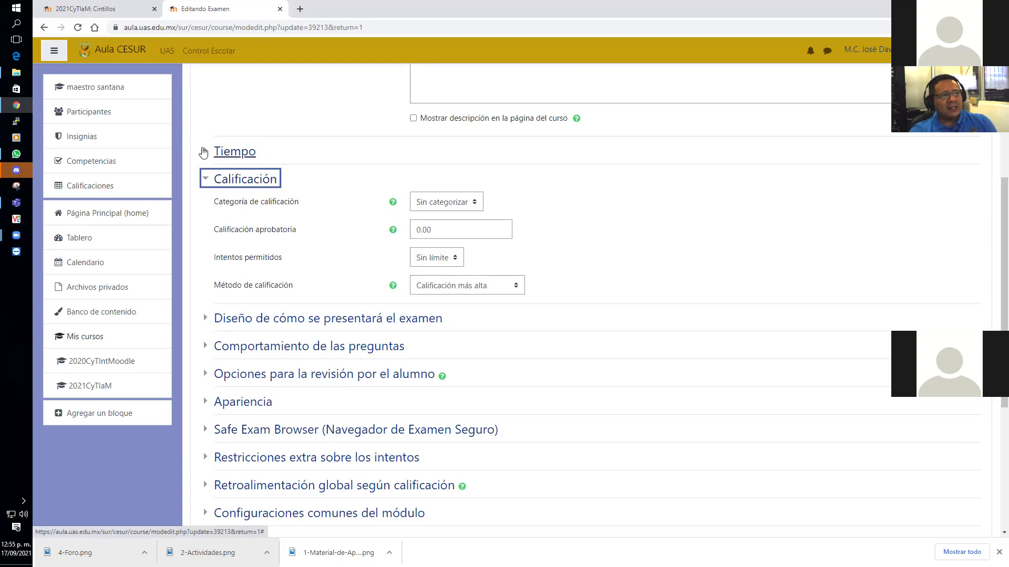
click(205, 153)
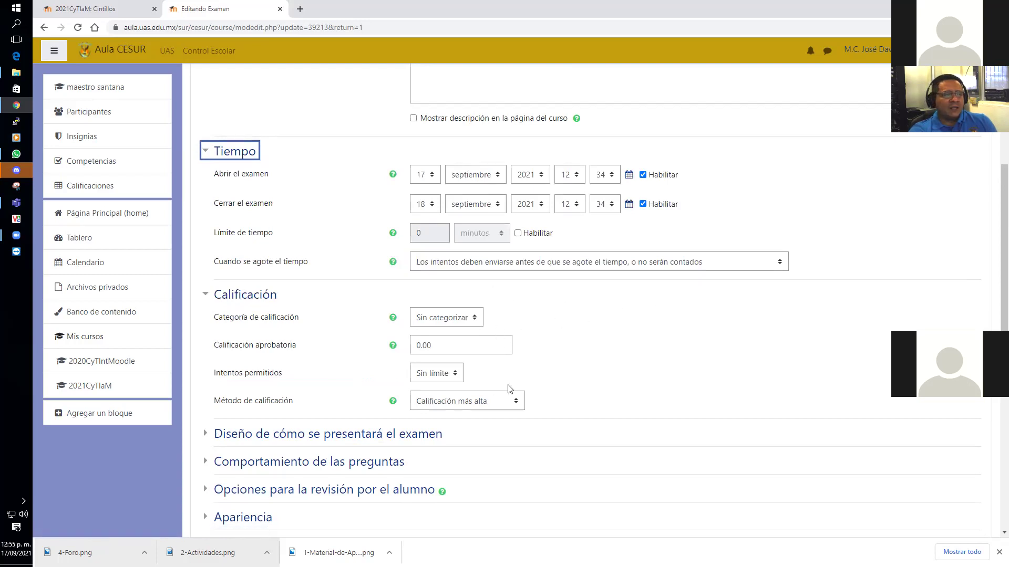
click(455, 374)
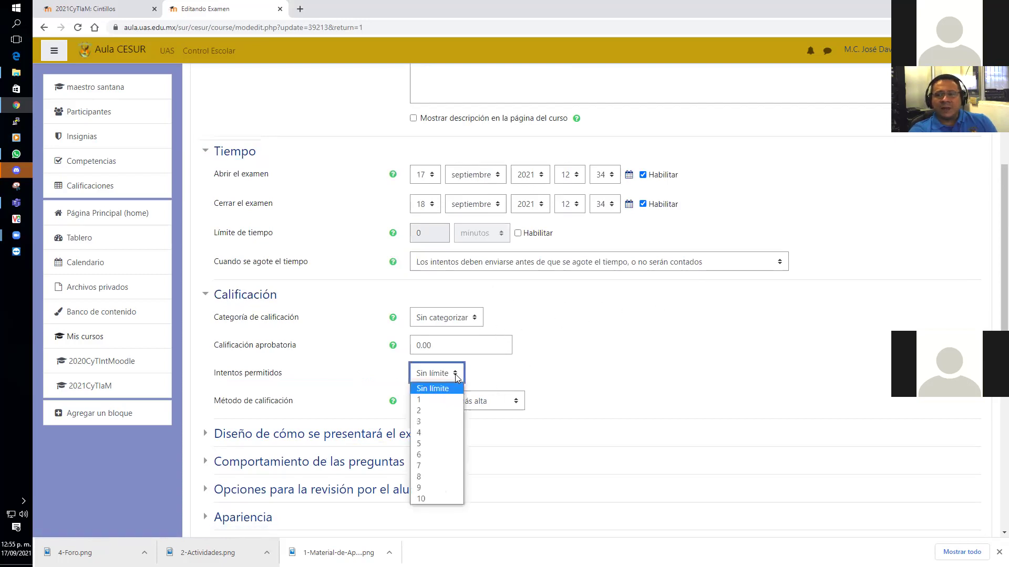
click(429, 421)
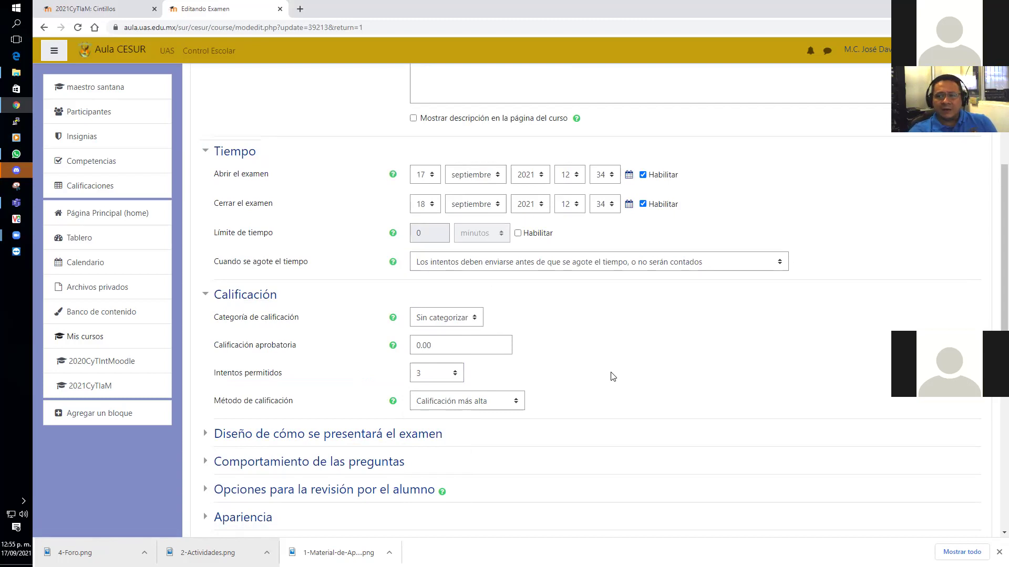
Step: Keep grading method at Calificación más alta and toggle the presentation layout section
click(499, 402)
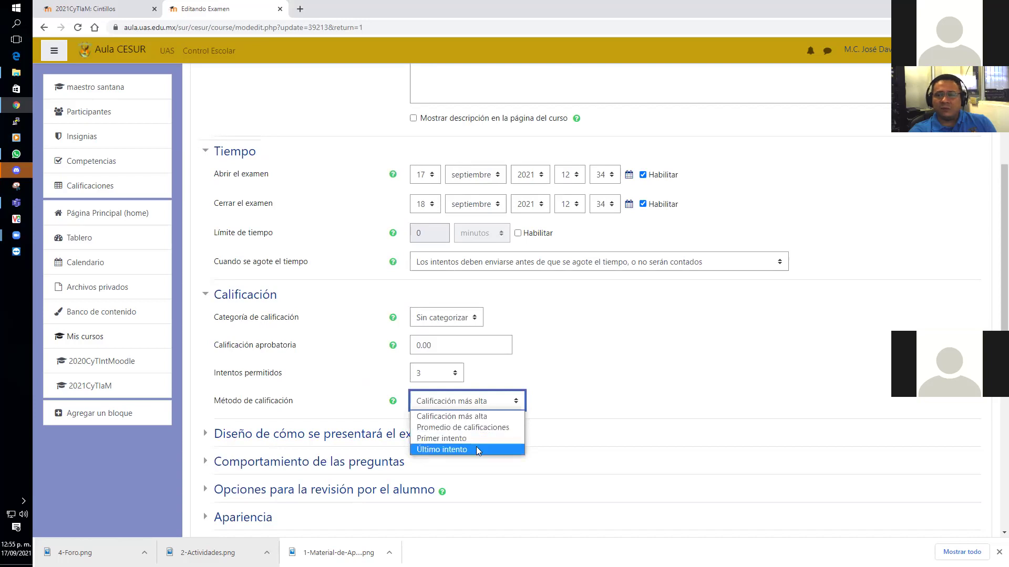
click(612, 389)
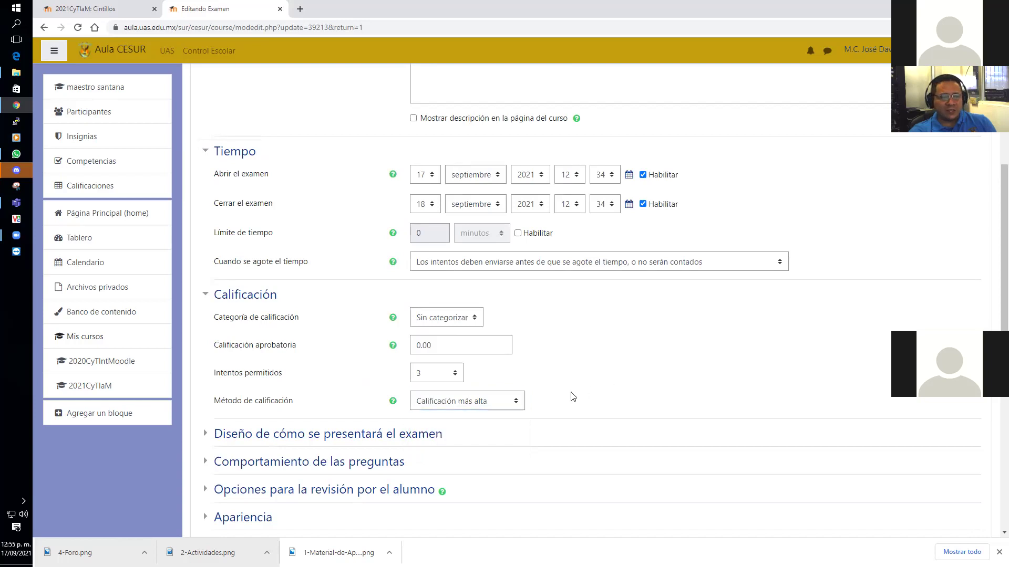
click(518, 402)
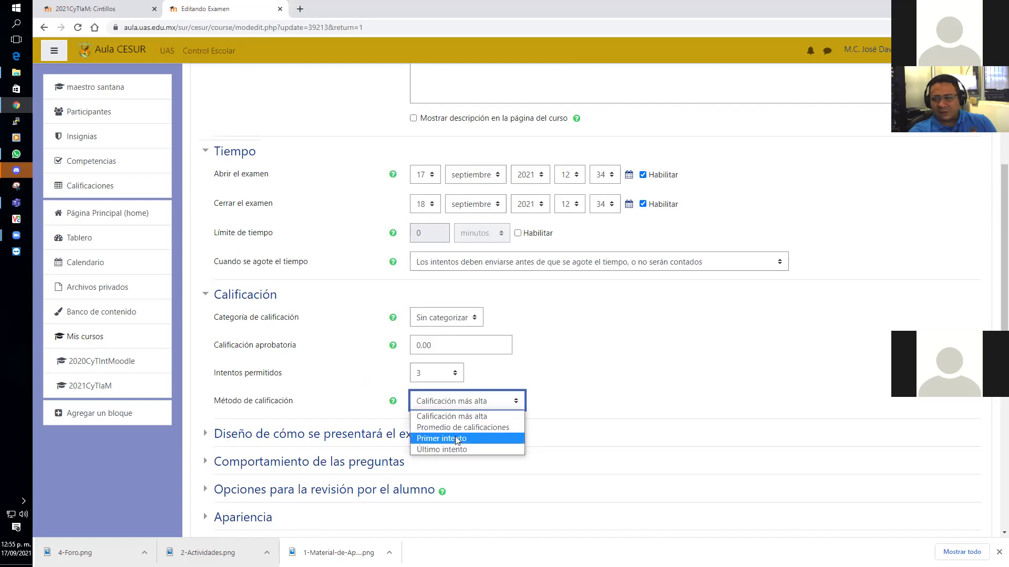
click(535, 388)
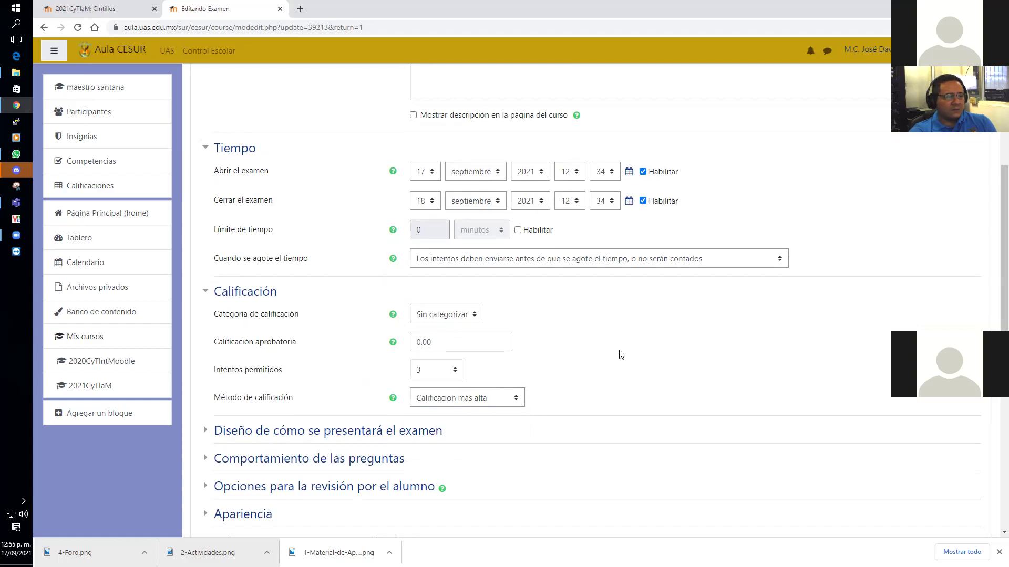
scroll(621, 355, down, 1)
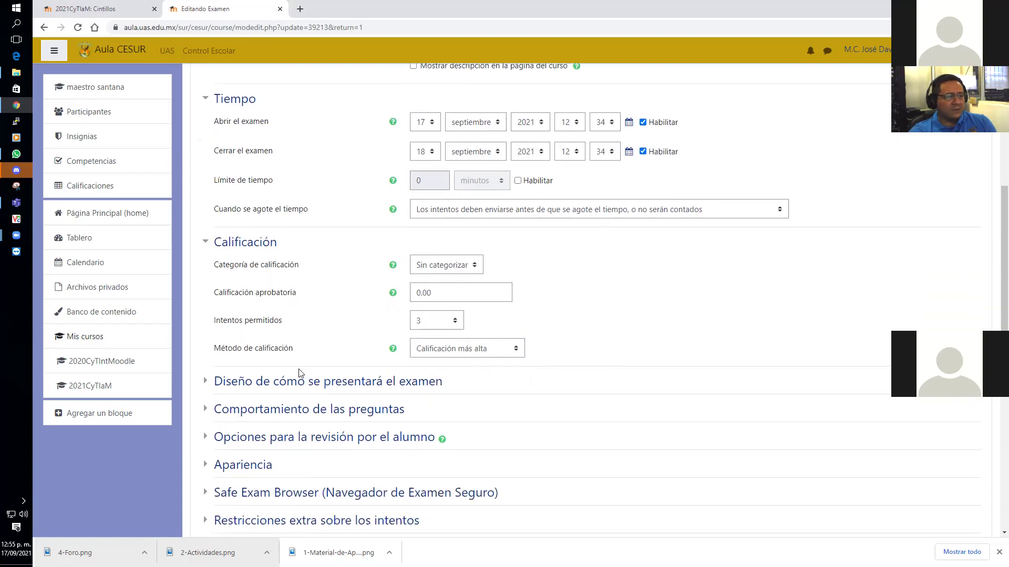
click(205, 384)
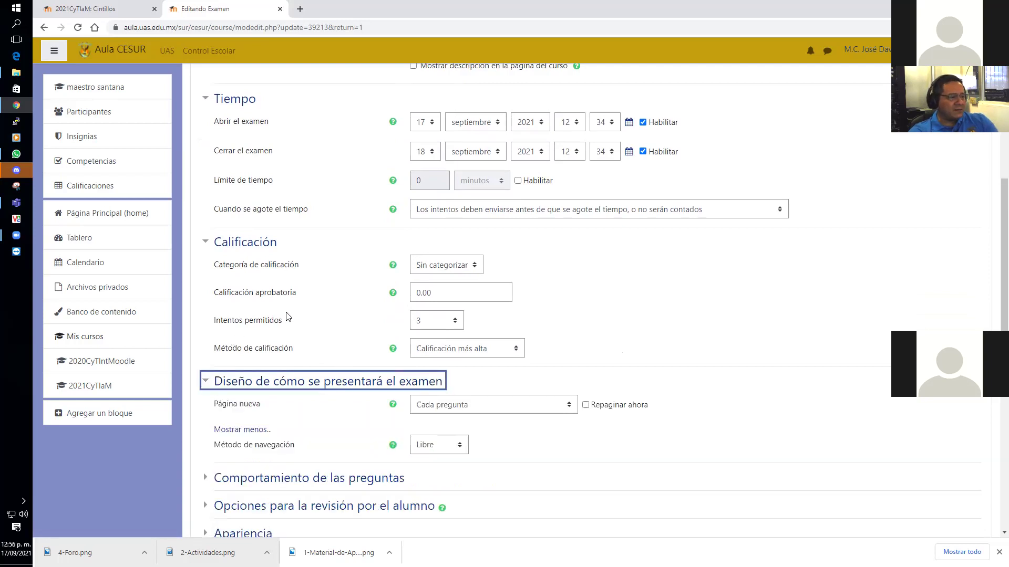
click(205, 384)
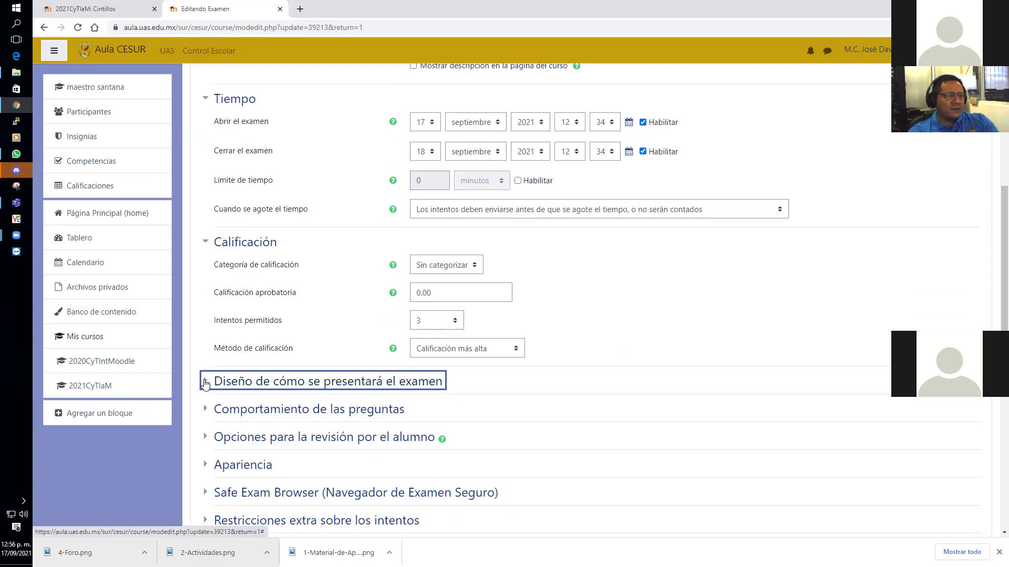
scroll(576, 391, down, 6)
Step: Save the exam settings, view the exam and check its administration menu
click(584, 367)
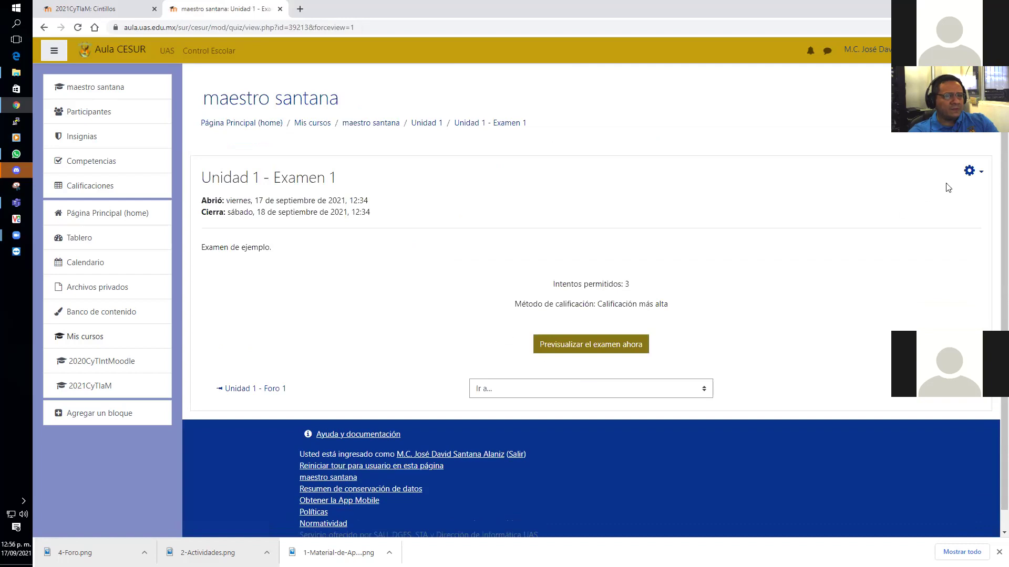
click(971, 170)
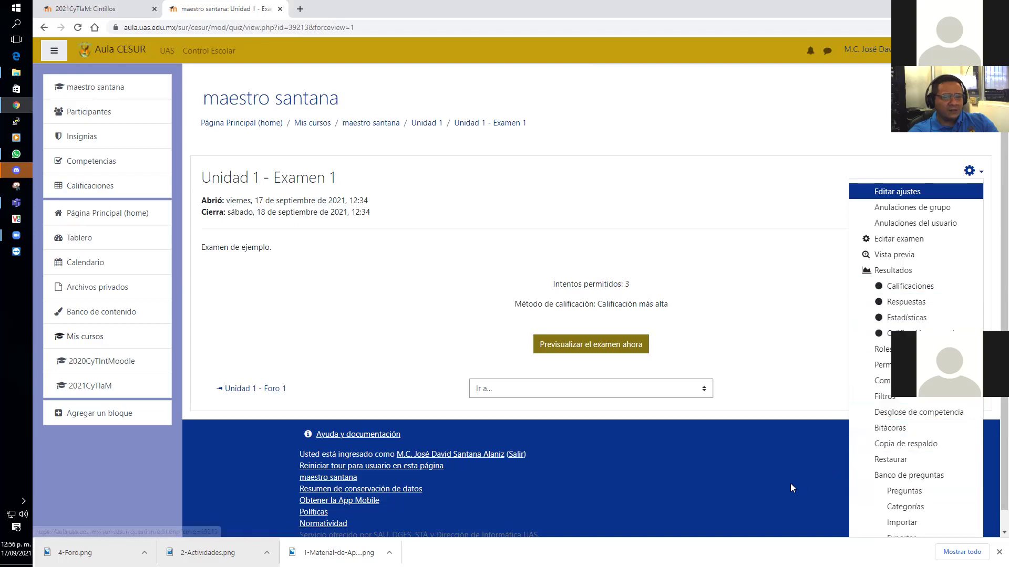
scroll(806, 476, down, 2)
key(Escape)
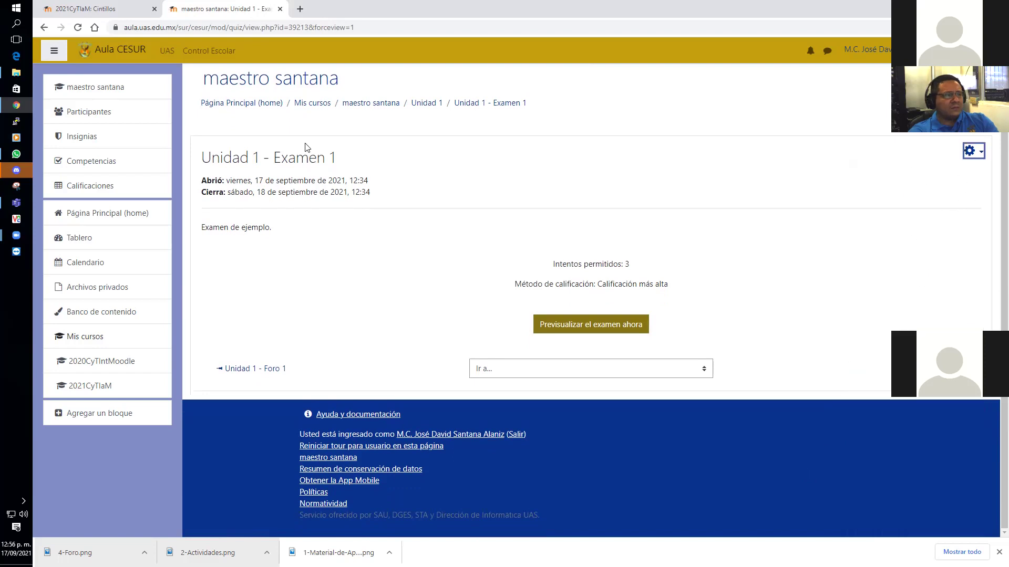
Step: Return to the course page and scroll through Unidad 1's activities
click(83, 88)
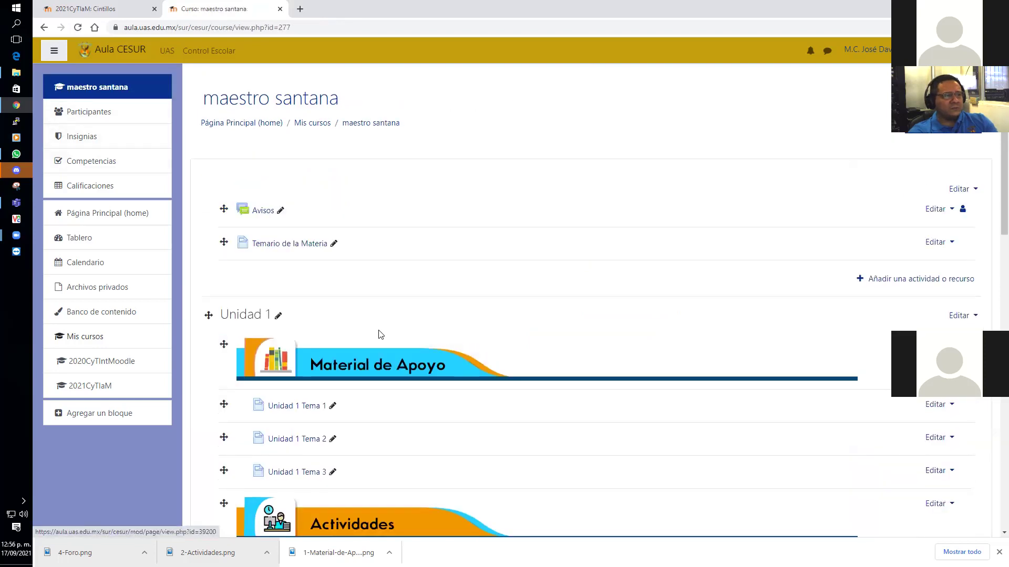
scroll(388, 336, down, 8)
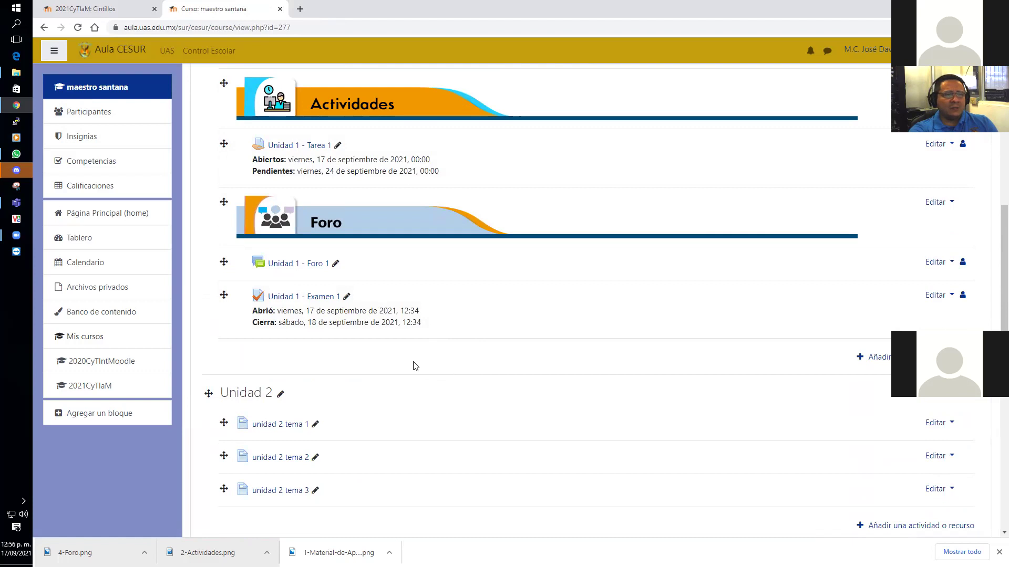
scroll(462, 370, up, 8)
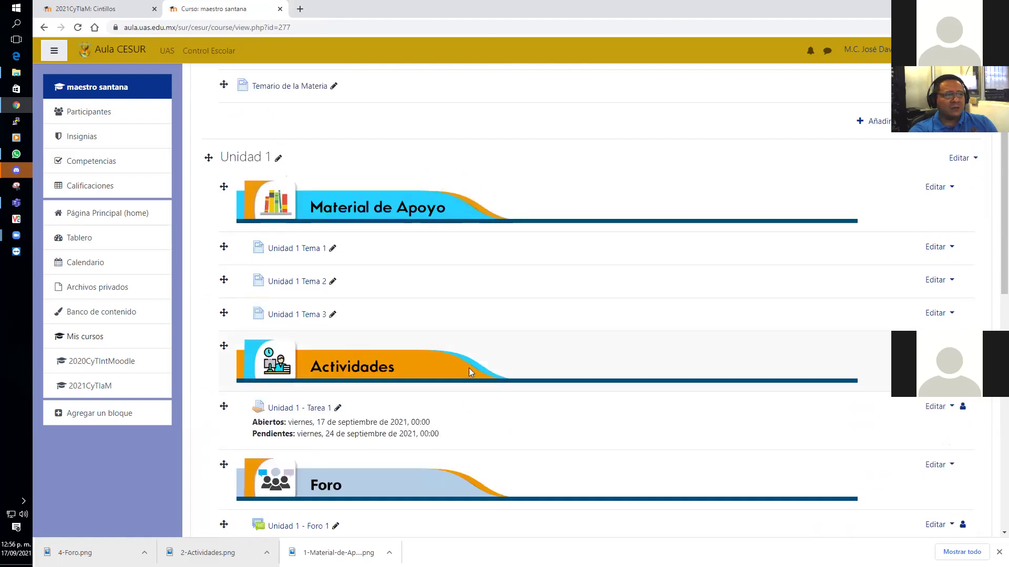
scroll(484, 371, down, 2)
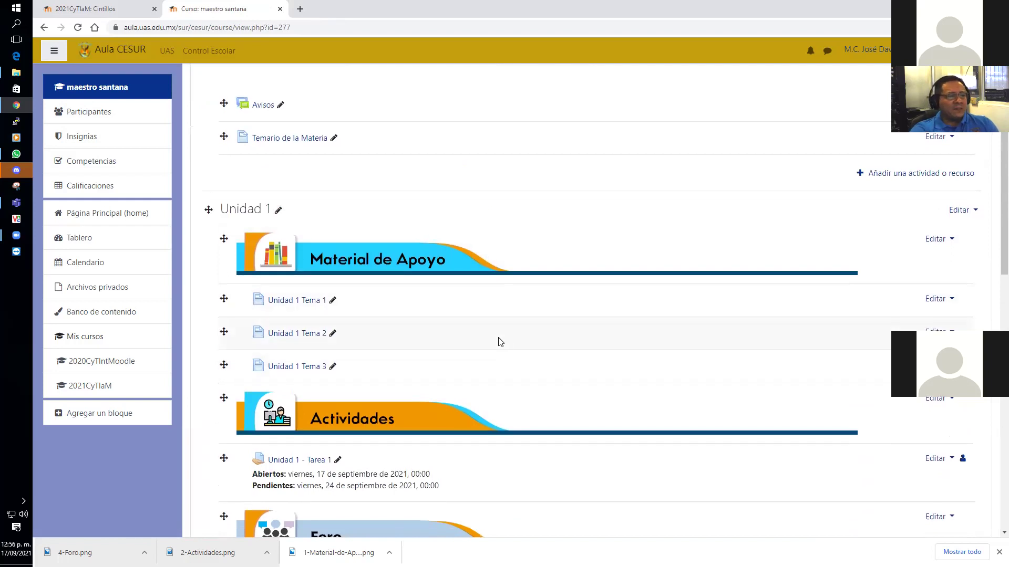
scroll(496, 323, down, 3)
scroll(515, 334, up, 5)
scroll(520, 334, down, 3)
scroll(515, 333, up, 3)
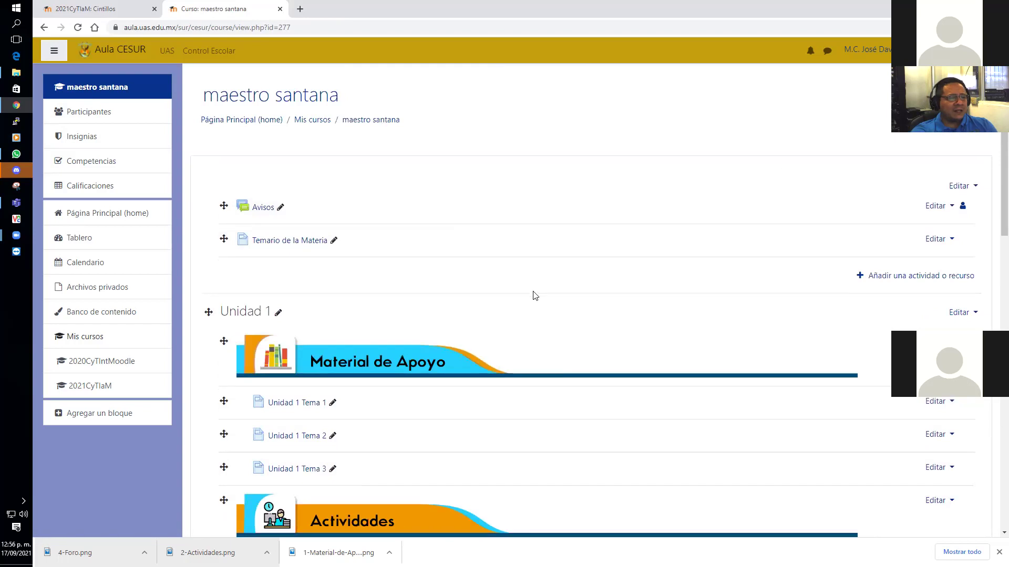
scroll(535, 296, down, 2)
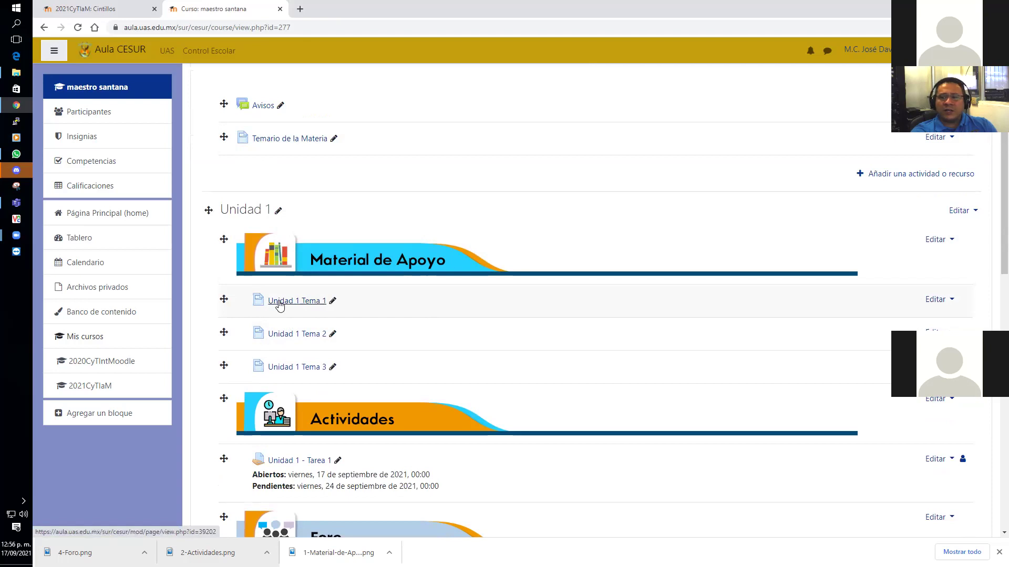
scroll(282, 314, down, 3)
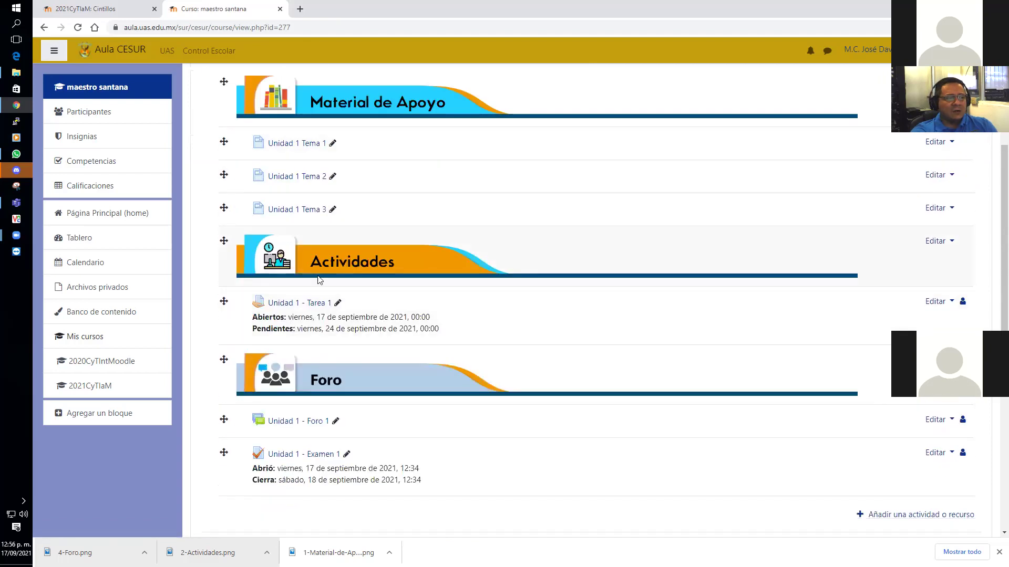
scroll(414, 307, down, 2)
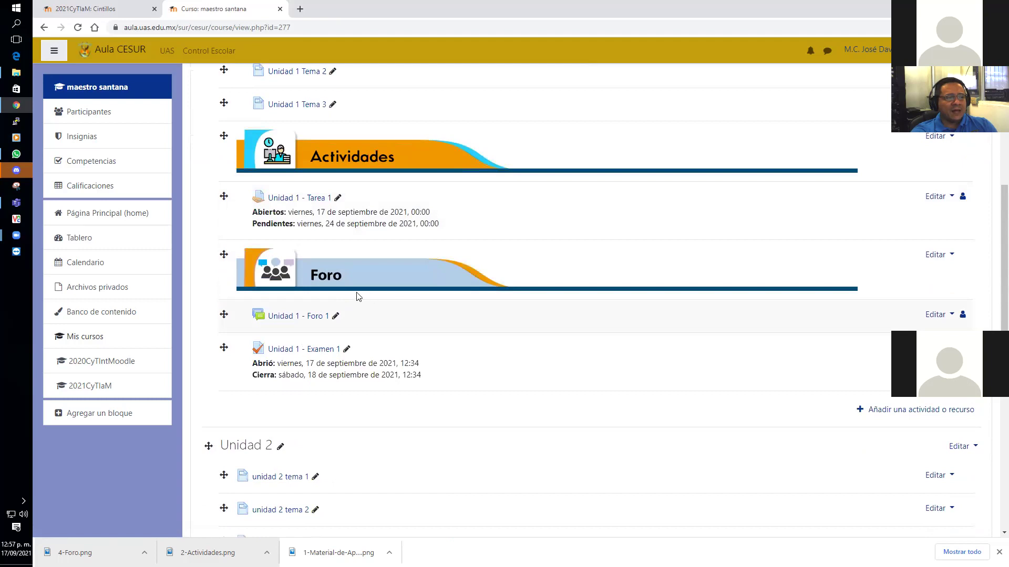
scroll(343, 318, down, 1)
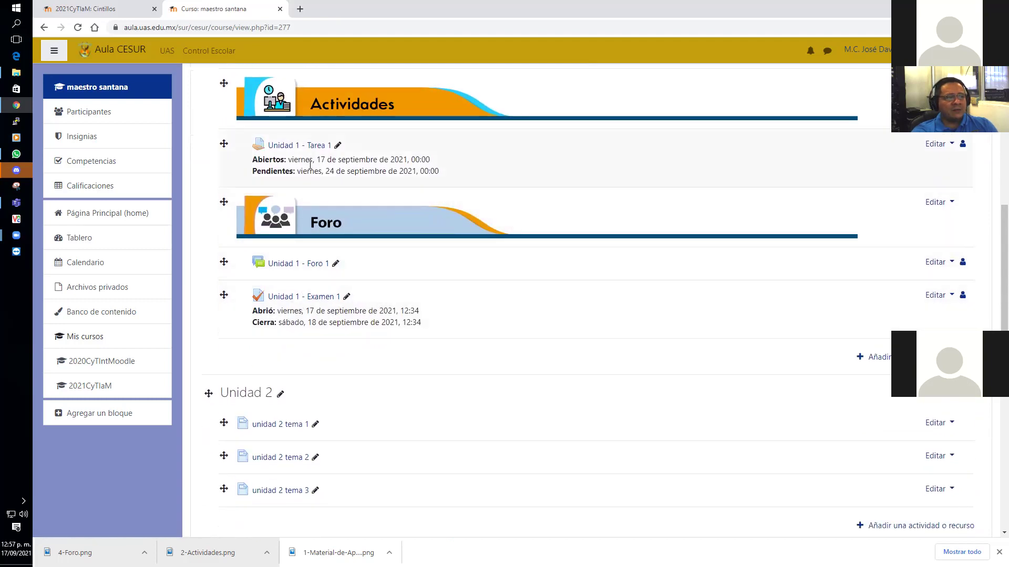
Step: Drag Unidad 1 - Examen 1 up to sit between Tarea 1 and the Foro banner
drag(220, 303, 216, 190)
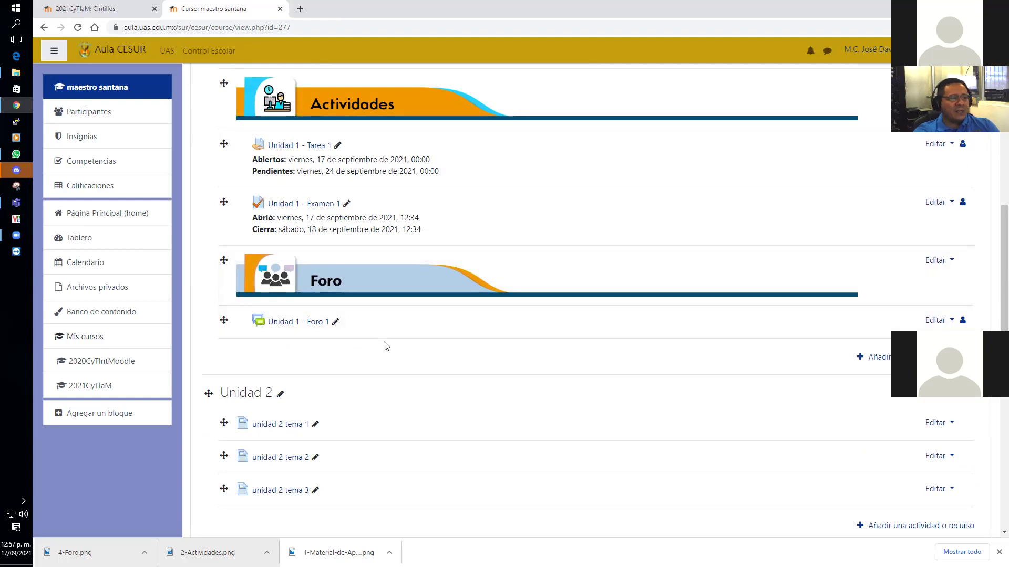
scroll(384, 360, up, 8)
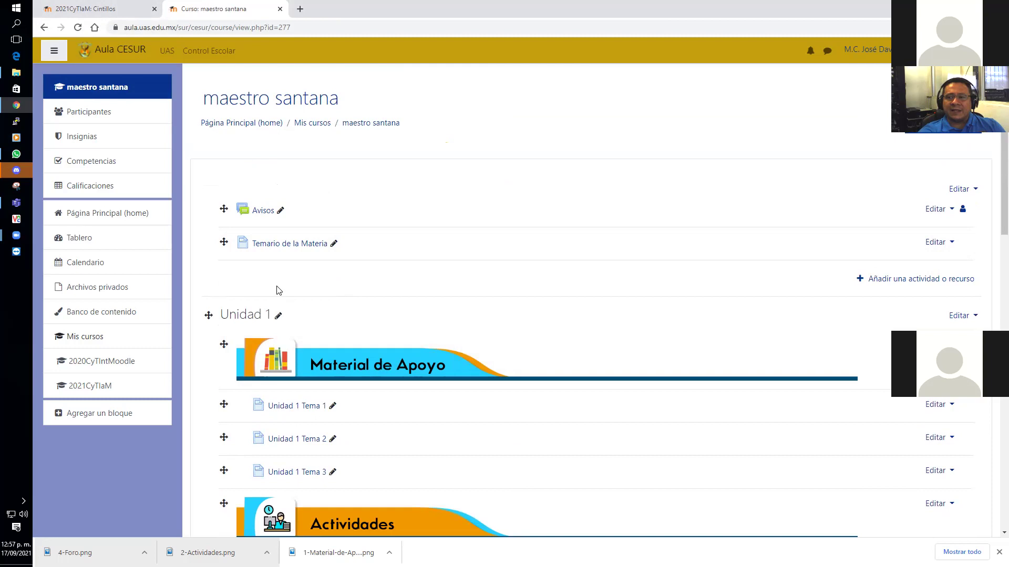
scroll(302, 296, down, 9)
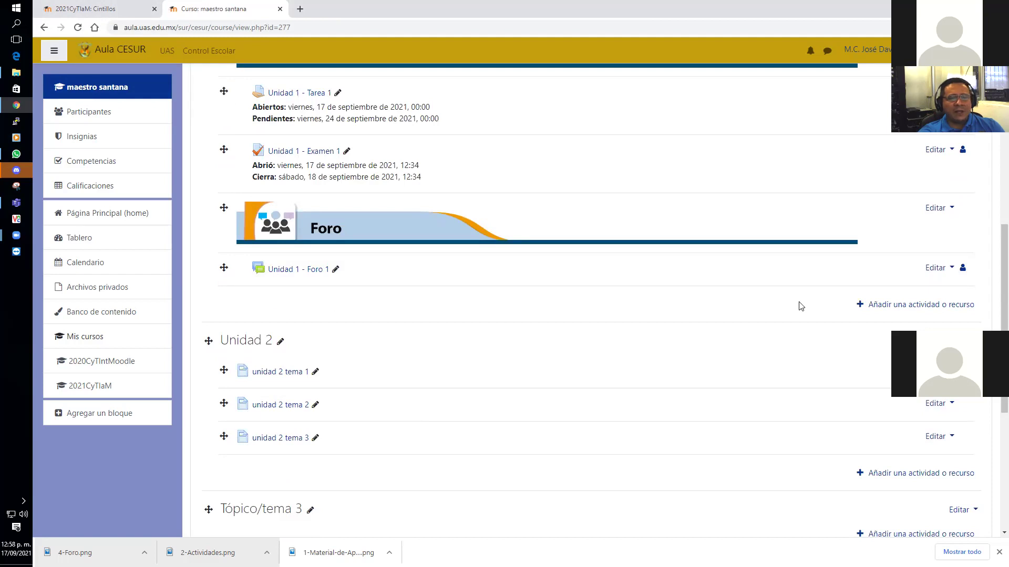
Step: Add an Encuesta predefinida to Unidad 1 and name it 'Encuesta'
click(885, 310)
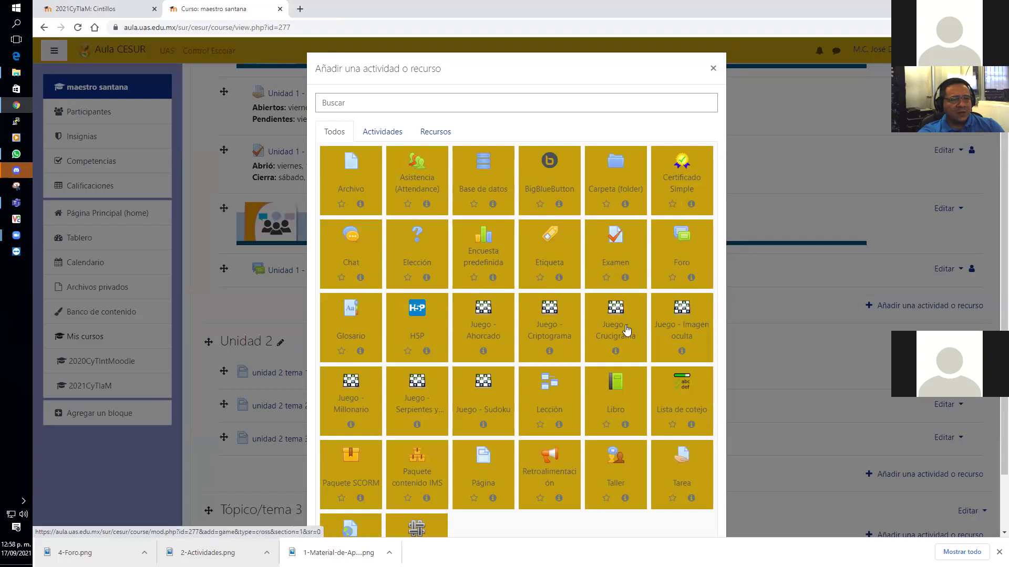
scroll(339, 340, down, 1)
scroll(339, 340, down, 1)
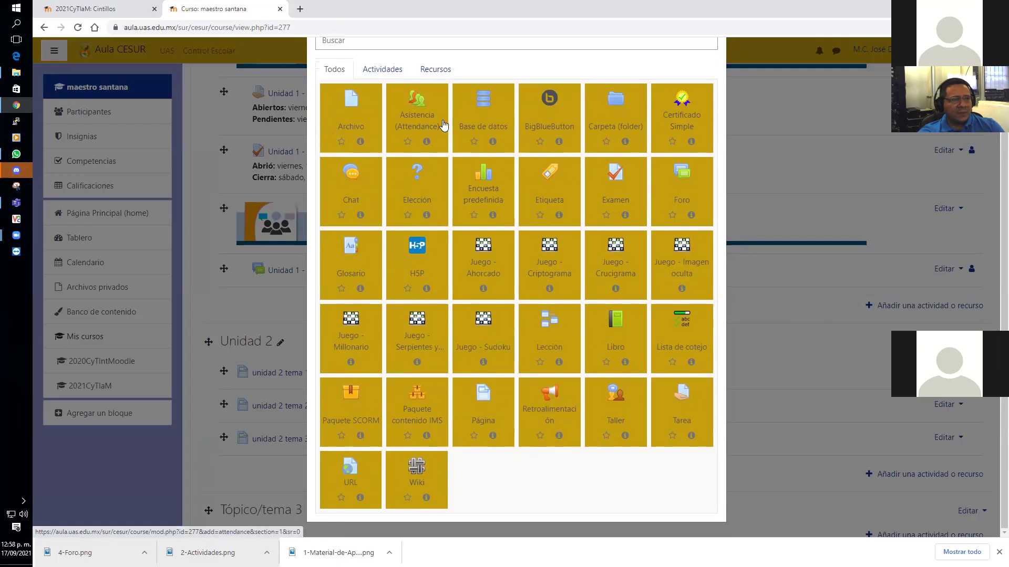
click(481, 178)
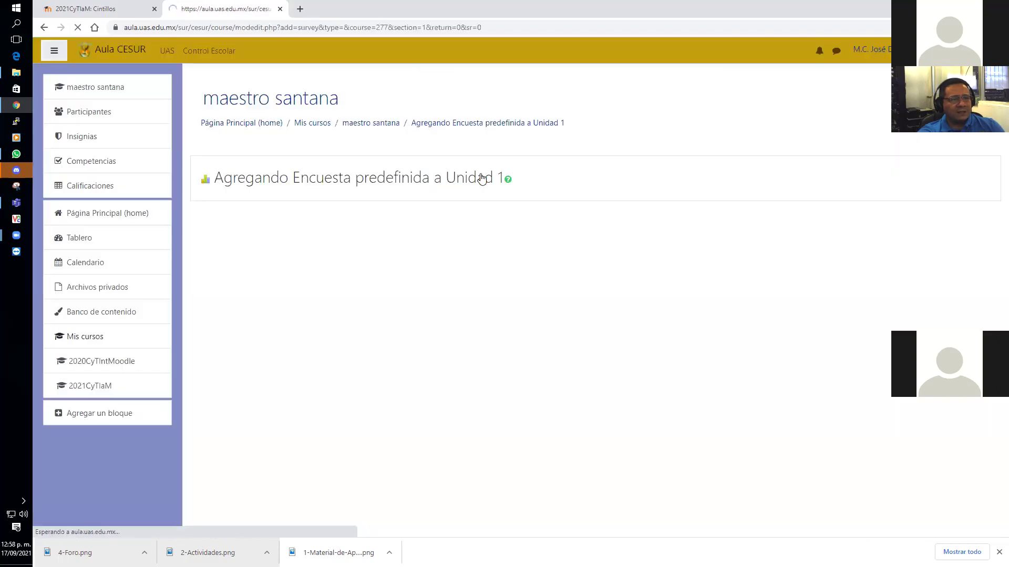
click(504, 231)
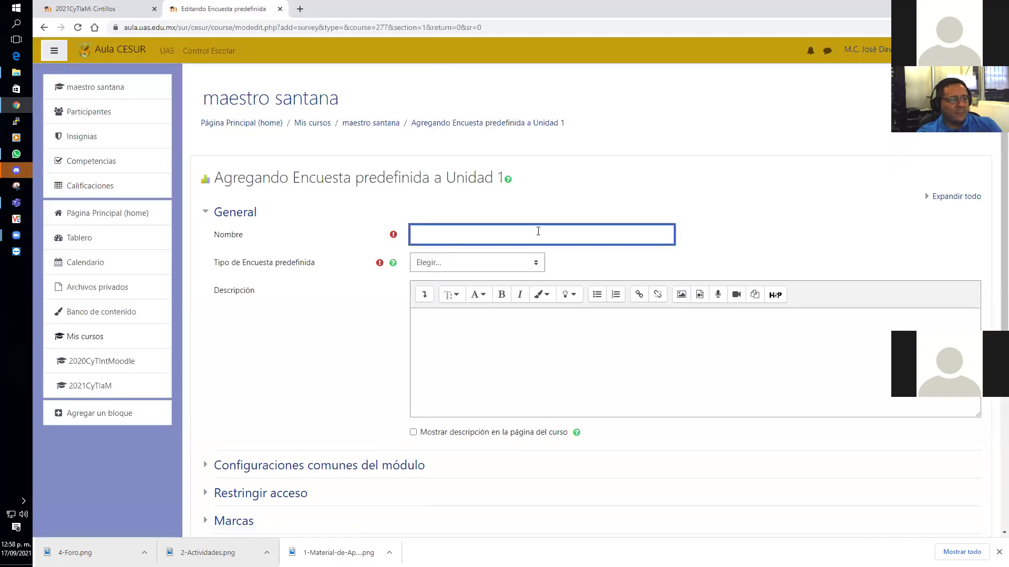
text(Encuesta)
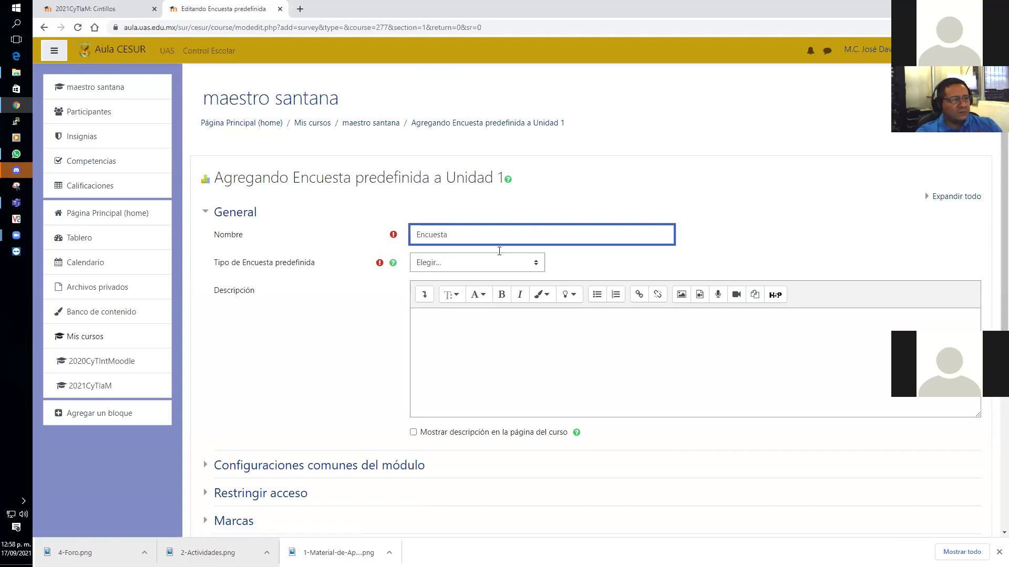
click(482, 352)
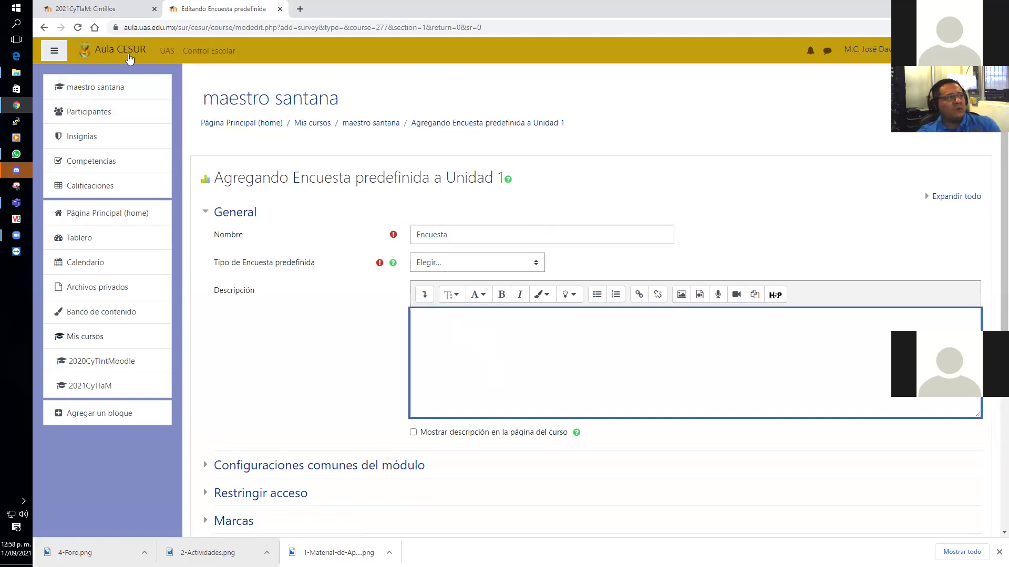
click(105, 9)
click(94, 87)
scroll(243, 247, down, 15)
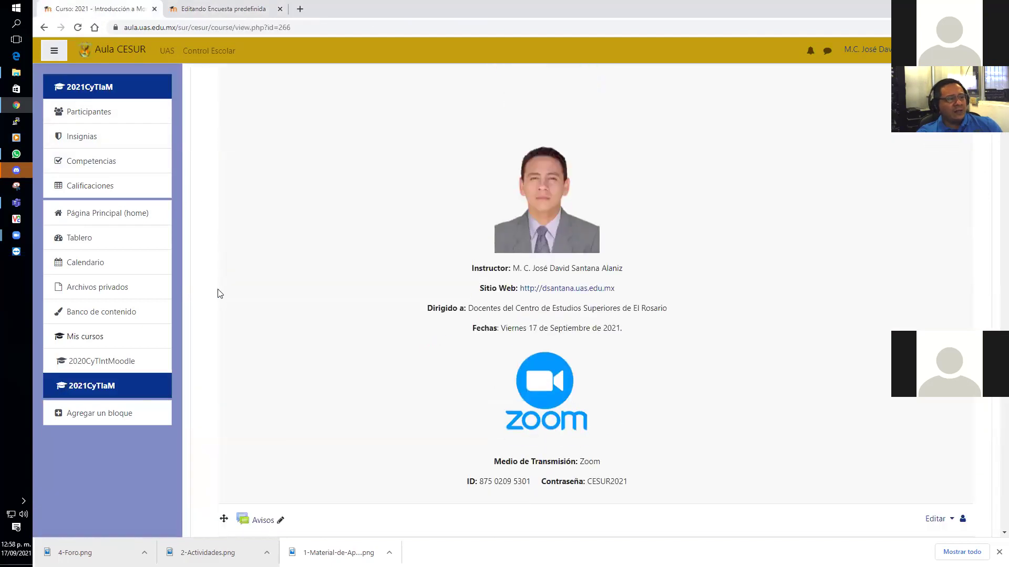
scroll(213, 302, up, 3)
scroll(214, 302, down, 4)
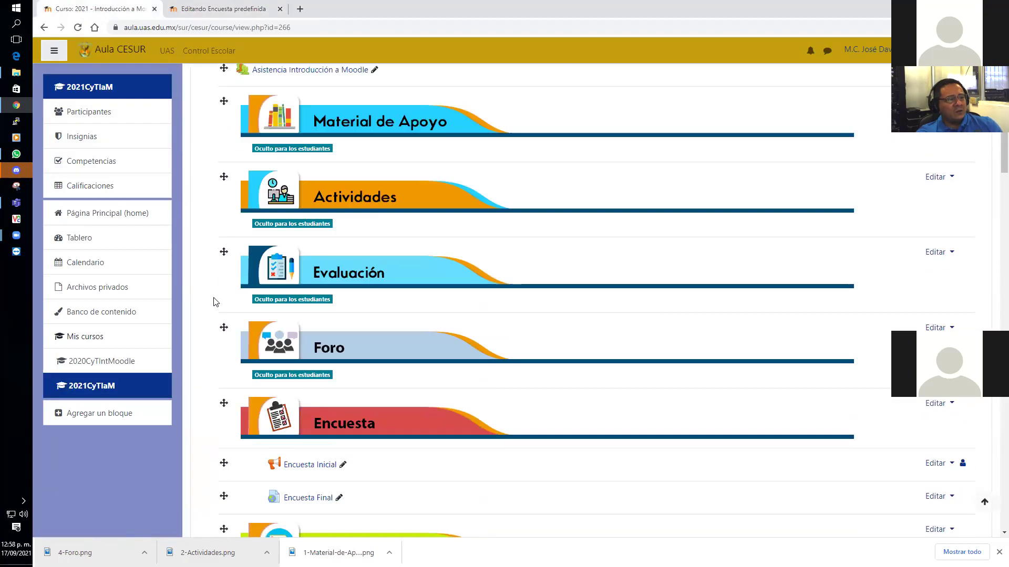
scroll(214, 302, down, 2)
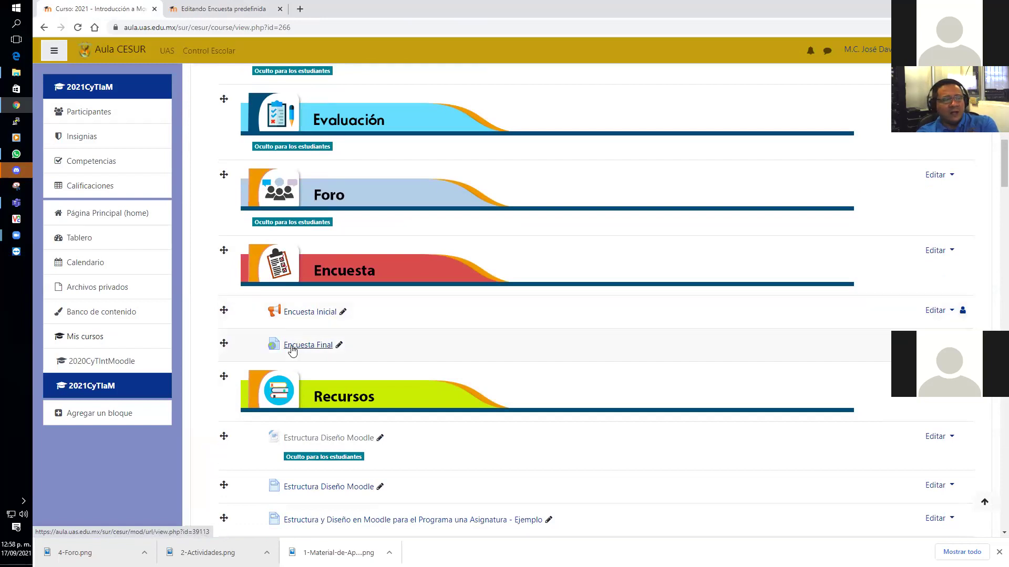
click(293, 349)
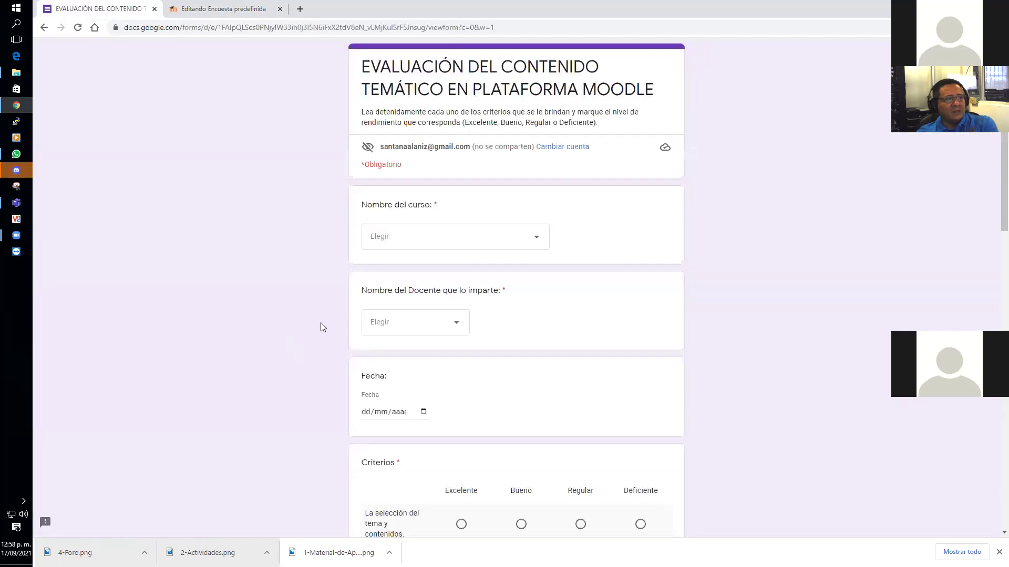
scroll(322, 321, down, 9)
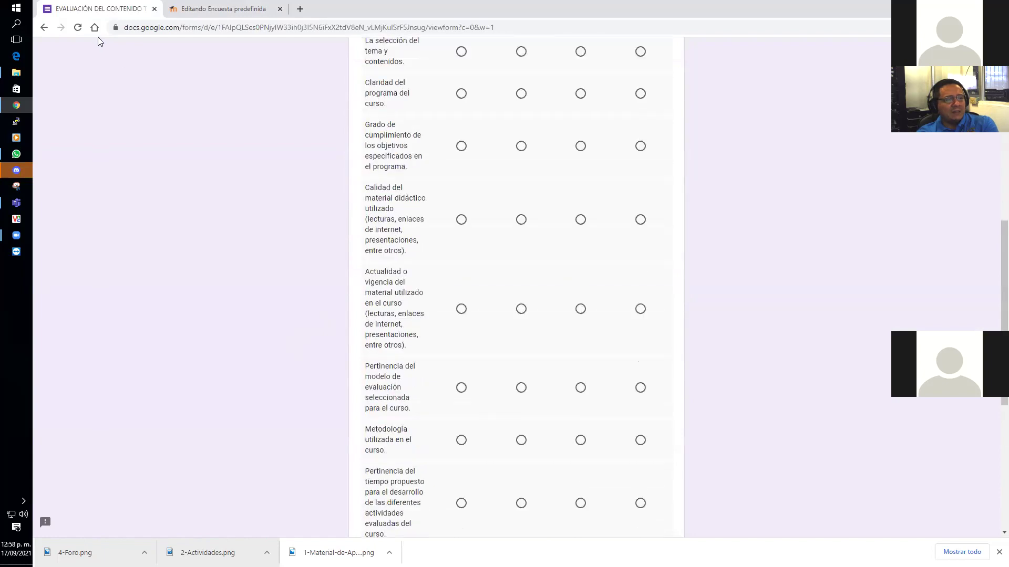
click(45, 29)
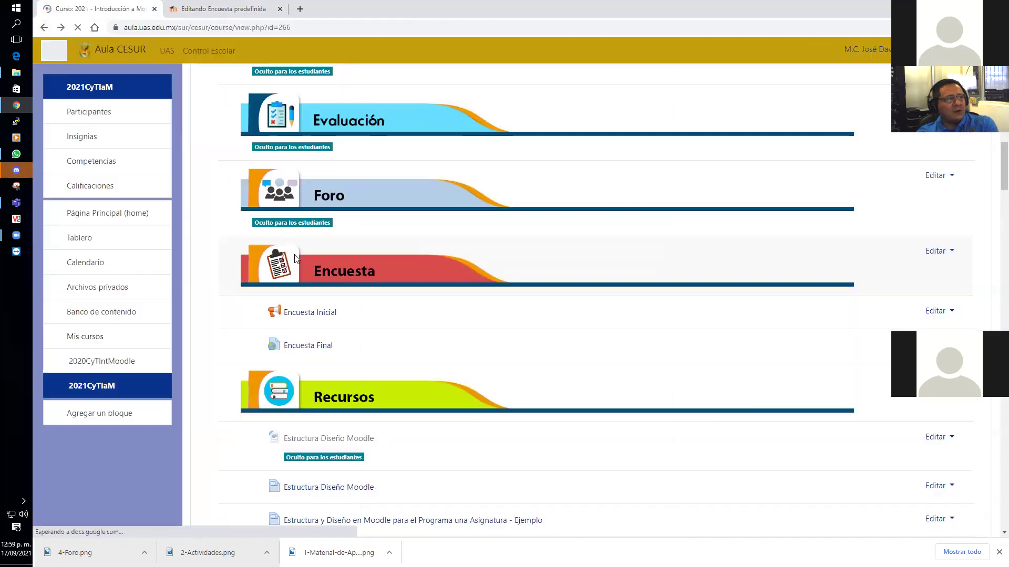
Step: Review Encuesta Inicial's questions, then return to the unfinished 'Encuesta' survey form
click(319, 314)
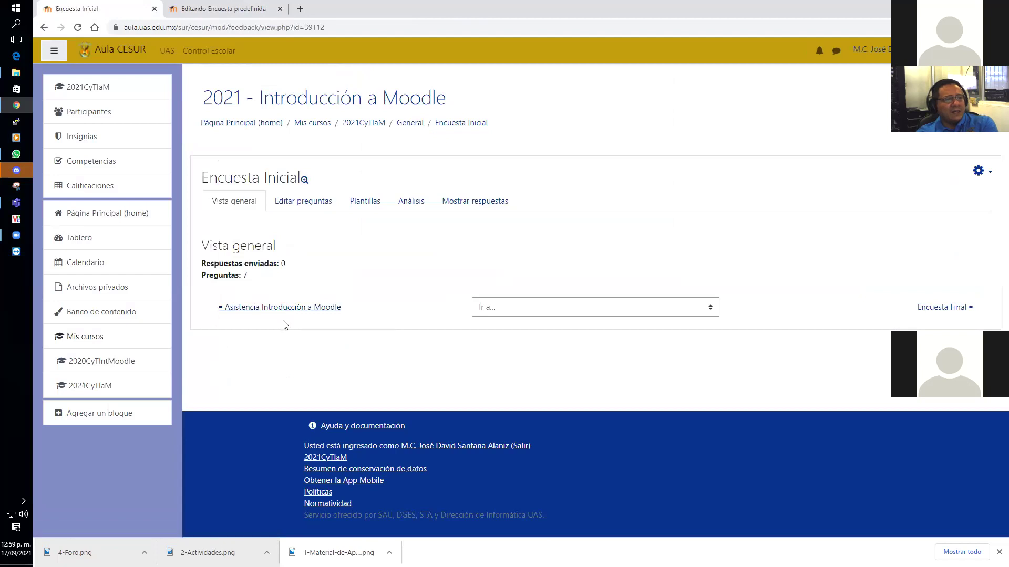
click(307, 208)
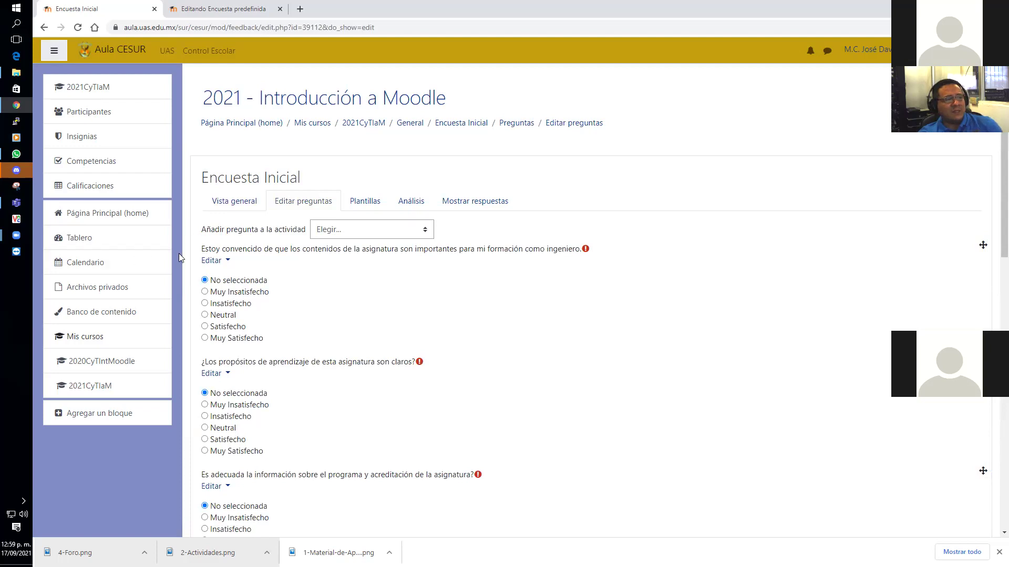
drag(205, 249, 399, 251)
click(232, 15)
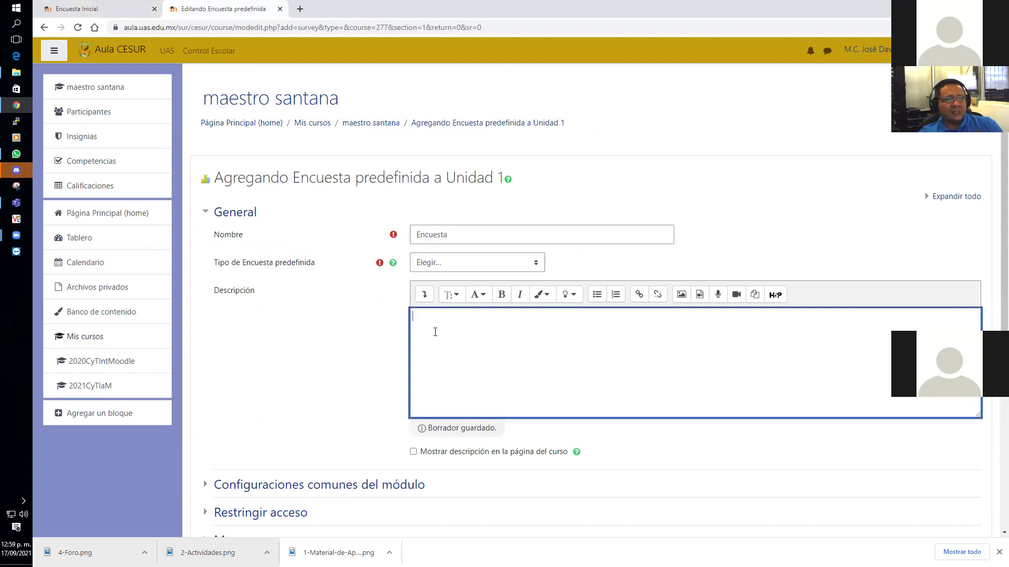
Step: Set the survey type to ATTLS (versión de 20 elementos) and save 'Encuesta'
scroll(386, 302, down, 4)
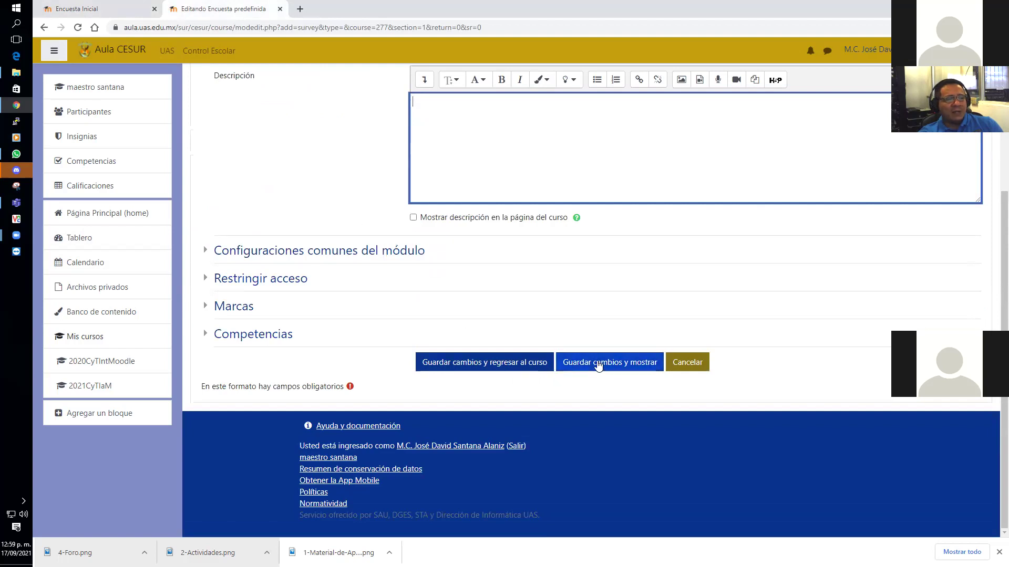
click(599, 366)
scroll(416, 234, up, 3)
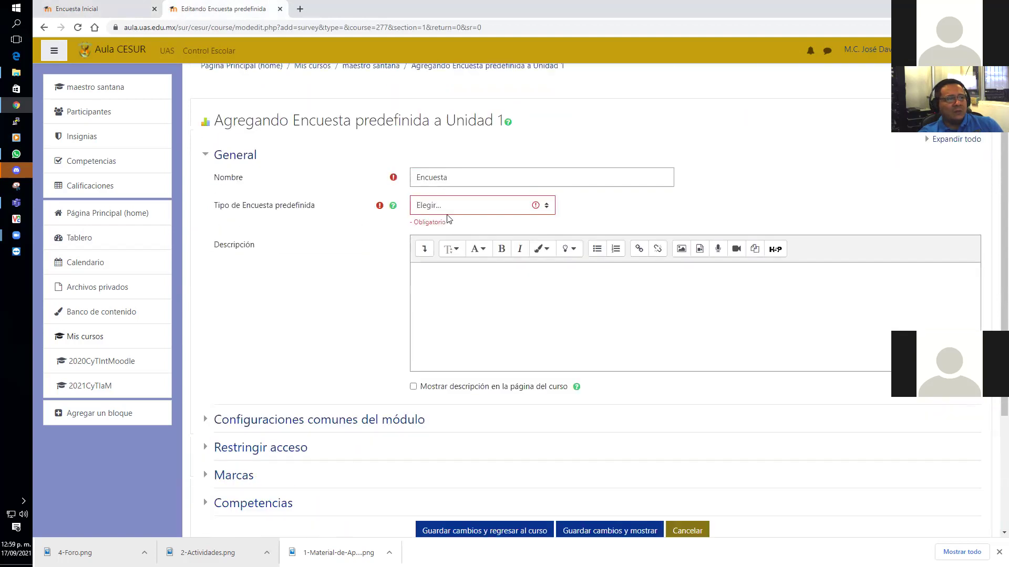
click(449, 208)
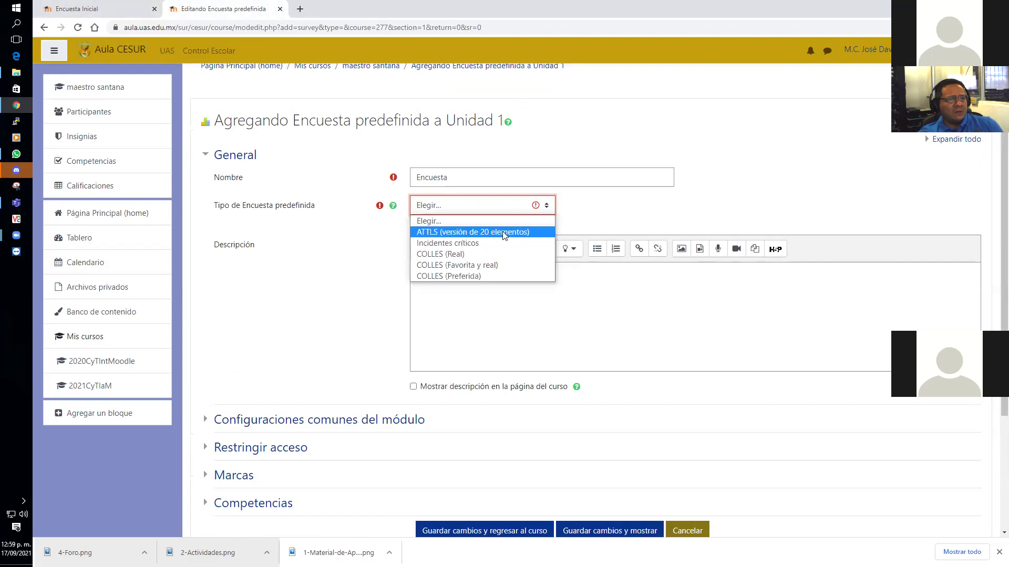
click(470, 231)
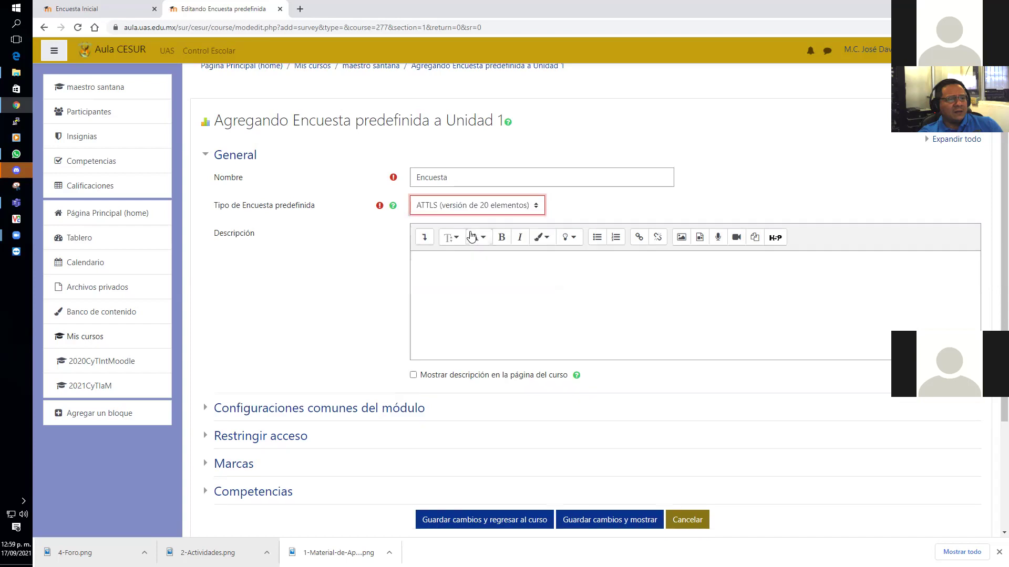
click(609, 519)
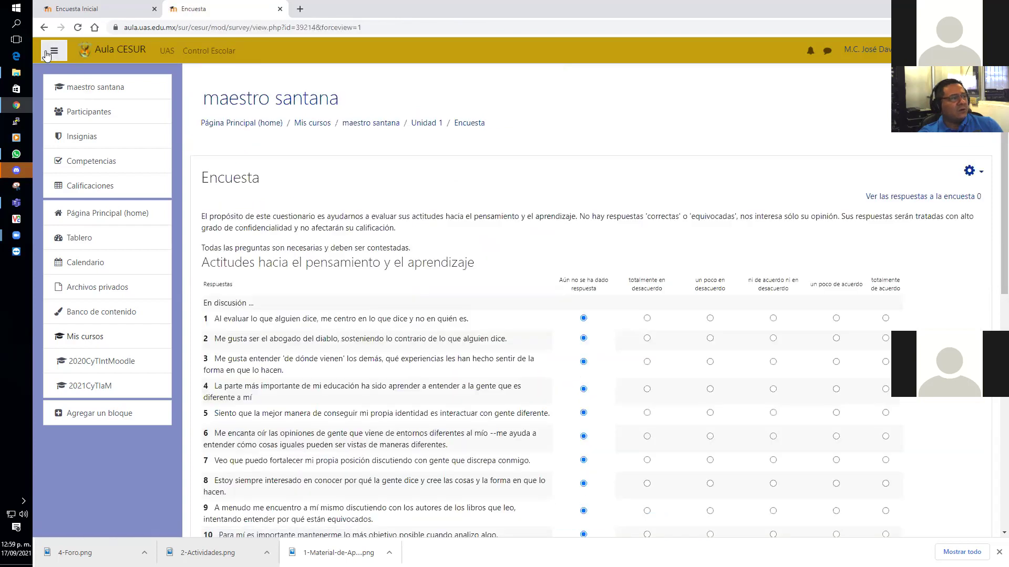
click(44, 27)
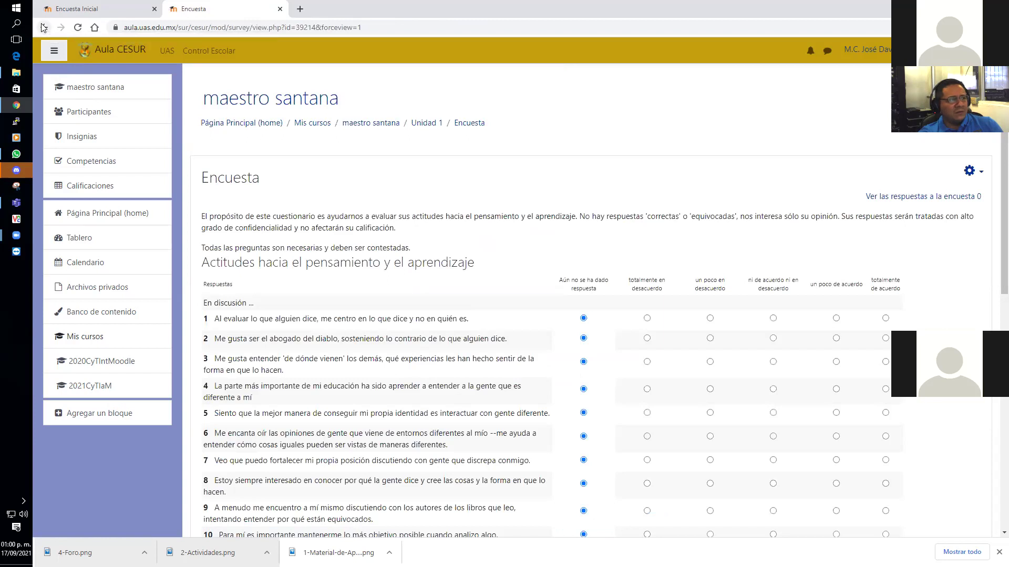
Step: Delete the Encuesta survey from Unidad 1 and bring up the activity chooser
click(47, 30)
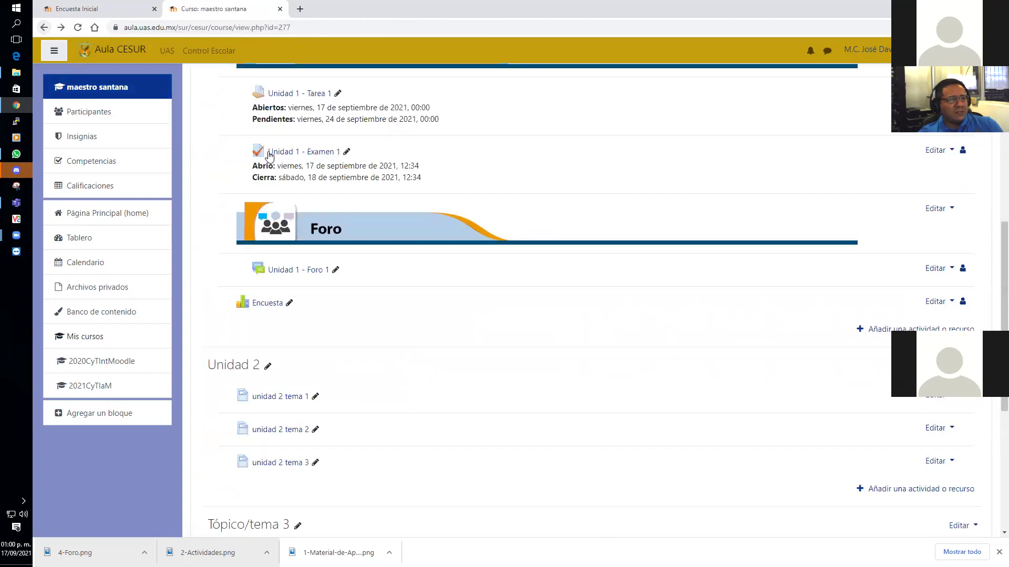
click(947, 303)
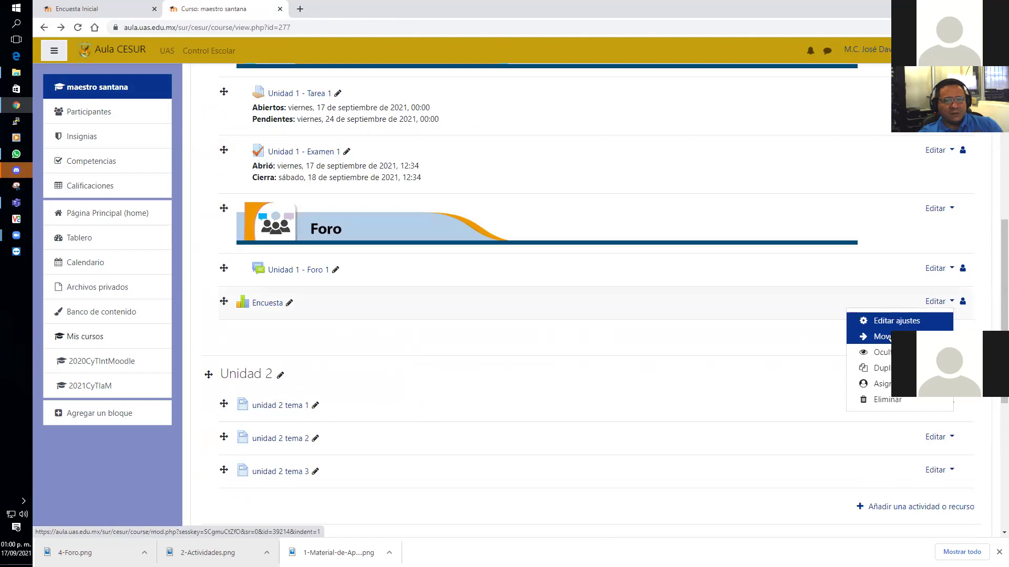
click(870, 401)
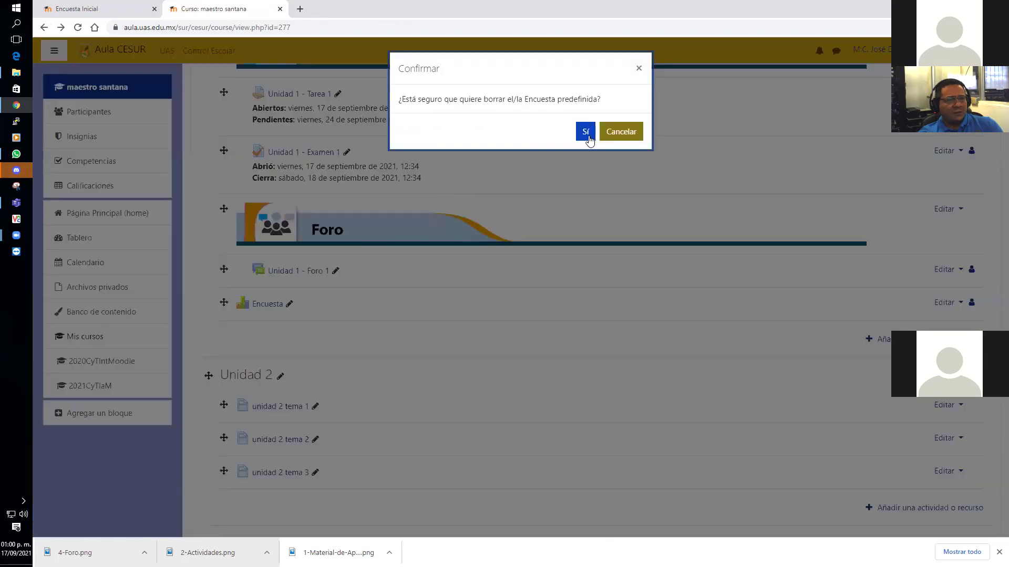
click(585, 131)
click(876, 305)
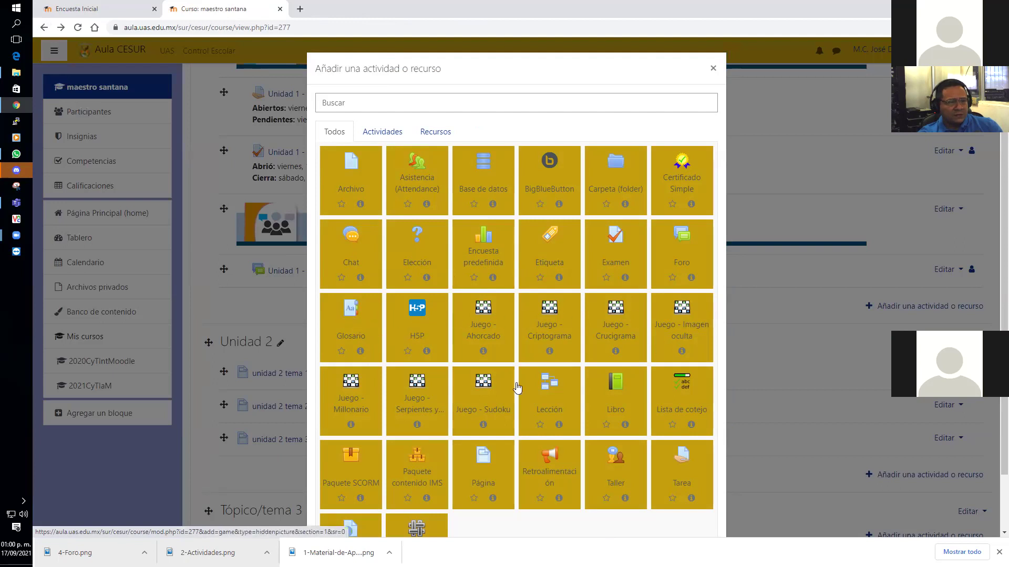
Step: Browse the chooser's Actividades, Recursos and Todos filters, then go to Encuesta Inicial's questions
click(384, 132)
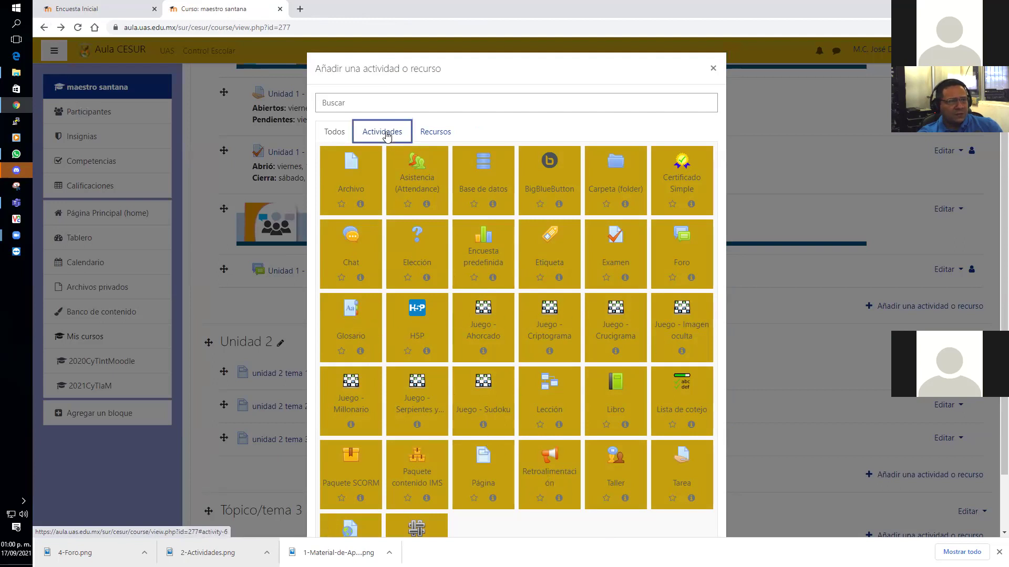
click(440, 135)
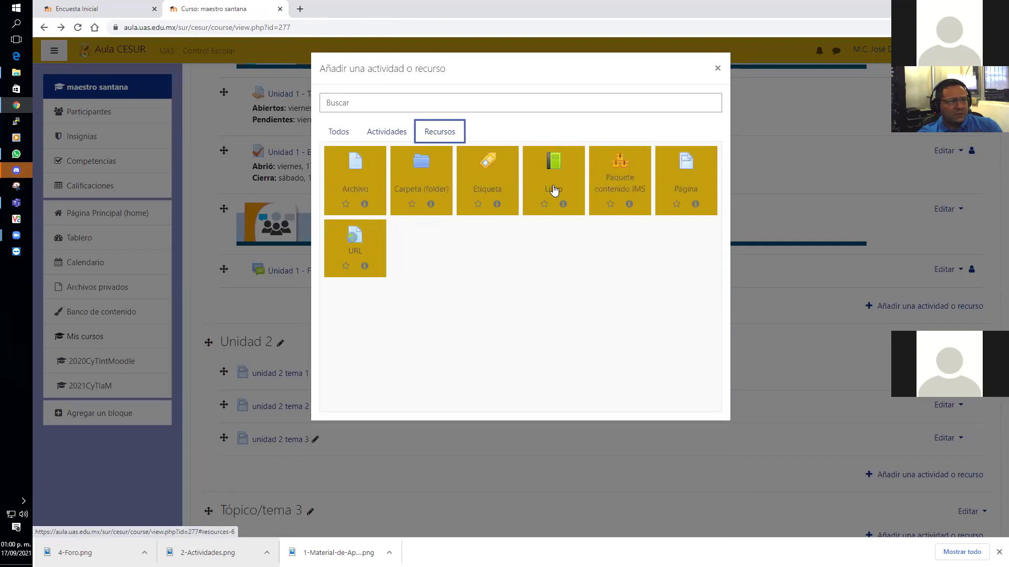
click(381, 131)
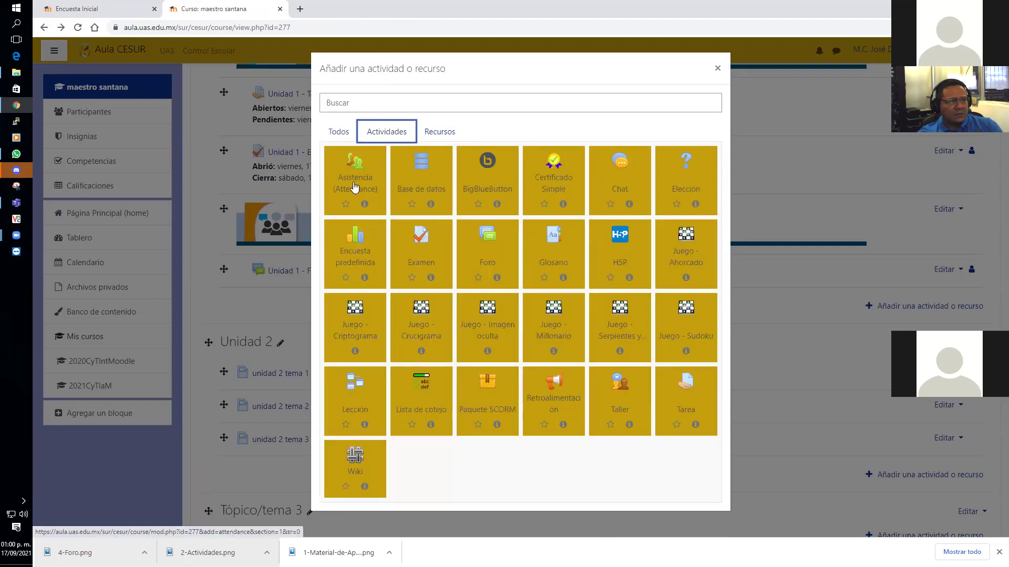
click(341, 130)
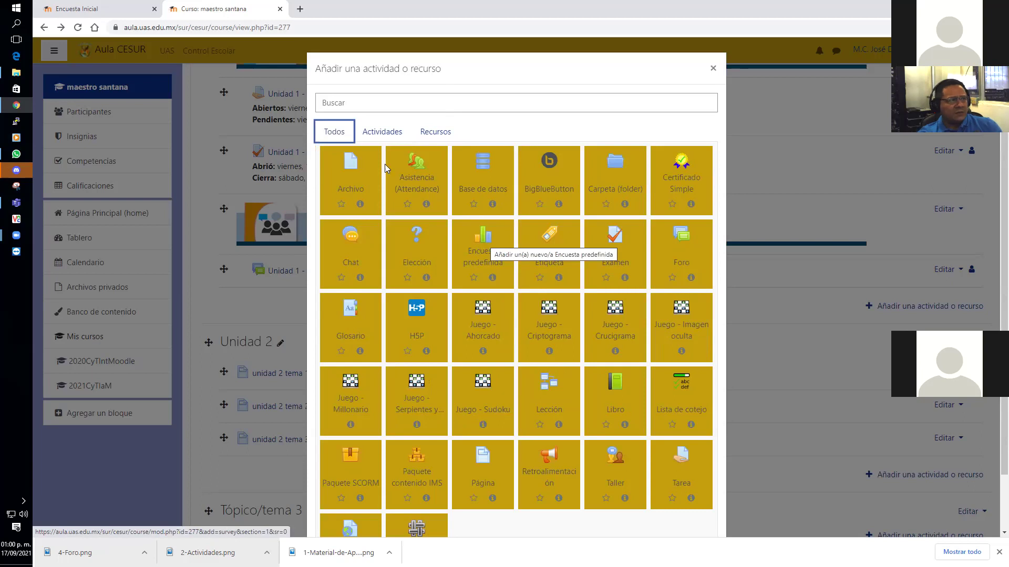
click(129, 15)
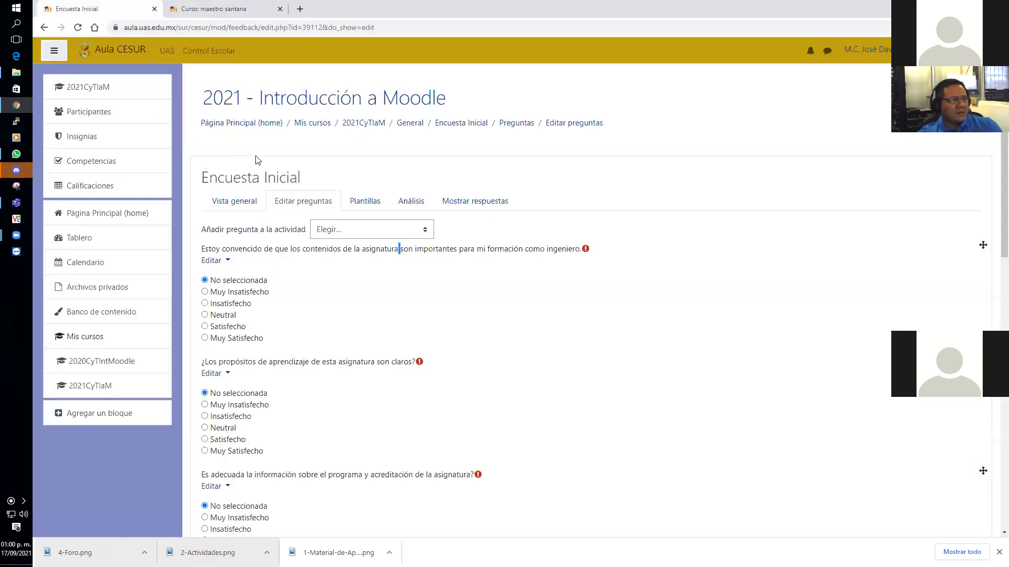
Step: Check Encuesta Inicial's settings to confirm it is a Retroalimentación activity, then return to the activity chooser
click(44, 28)
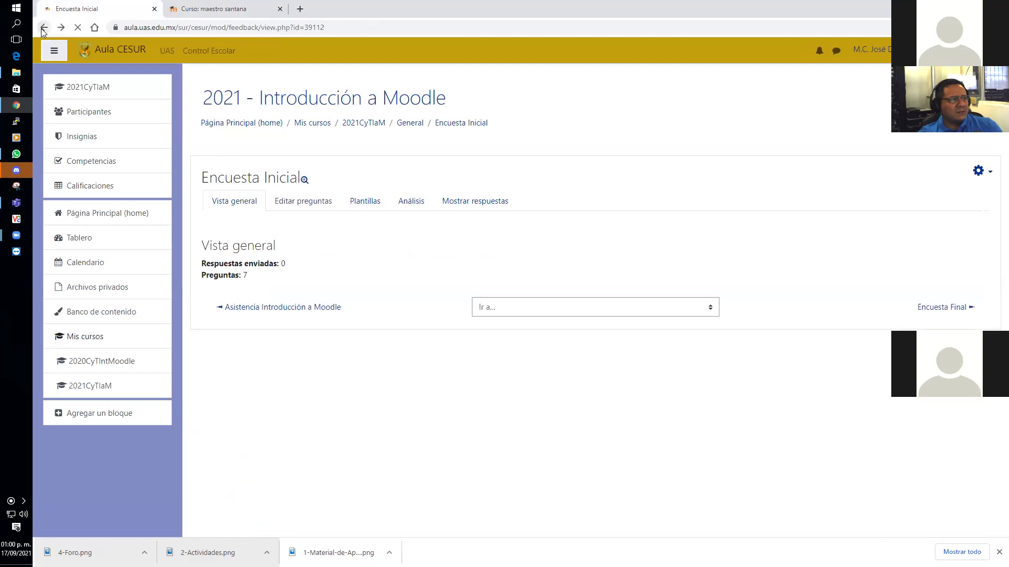
click(978, 171)
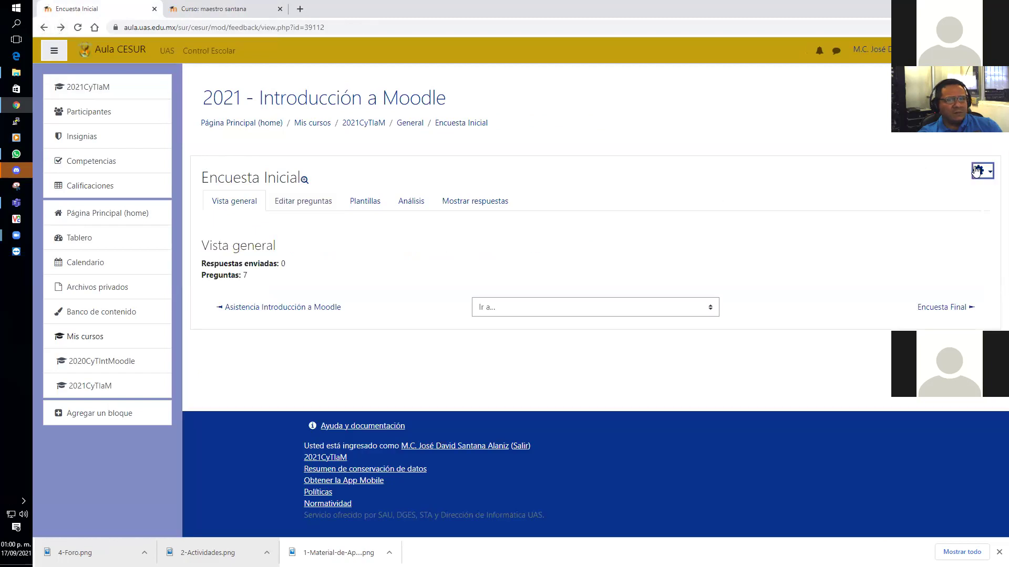
click(888, 206)
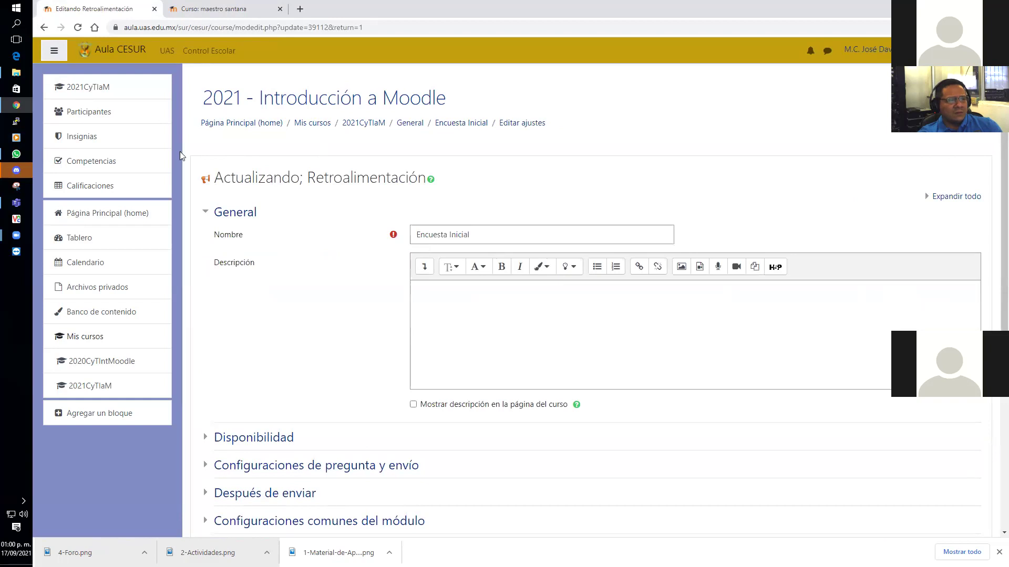
click(44, 28)
click(212, 10)
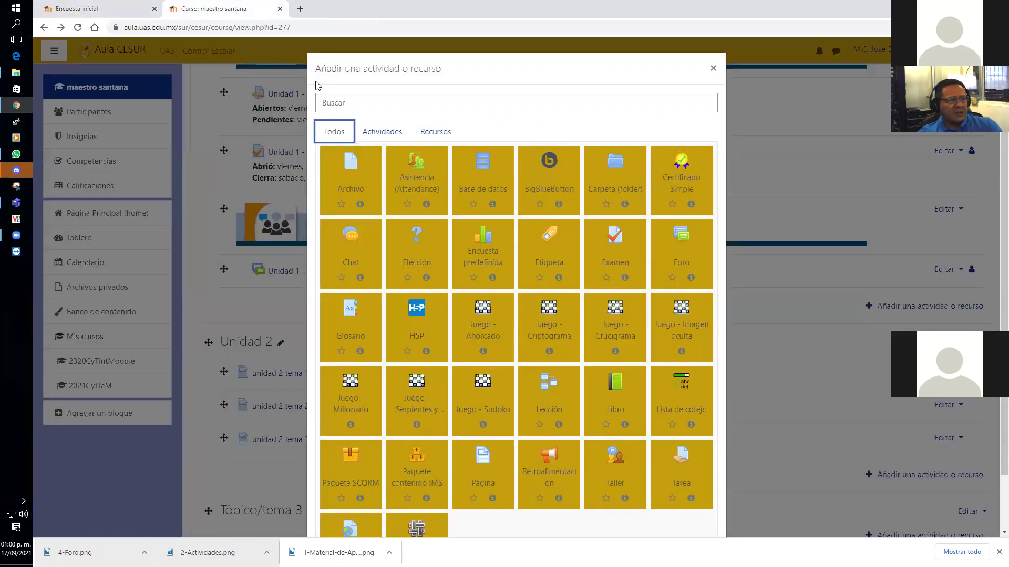
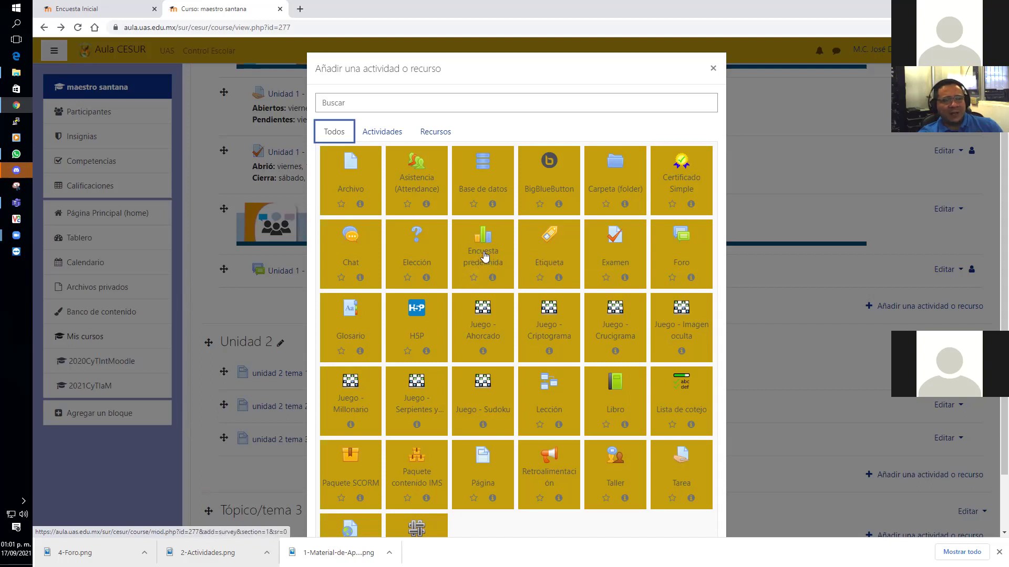
Step: Add a Retroalimentación activity named 'Encuesta' to Unidad 1 and expand its Disponibilidad section
click(549, 463)
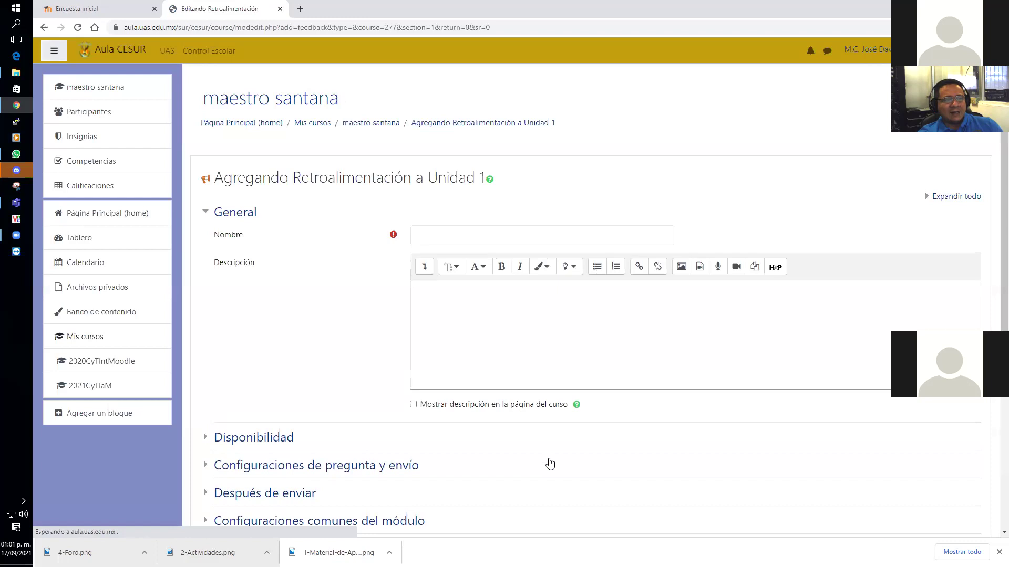
click(469, 236)
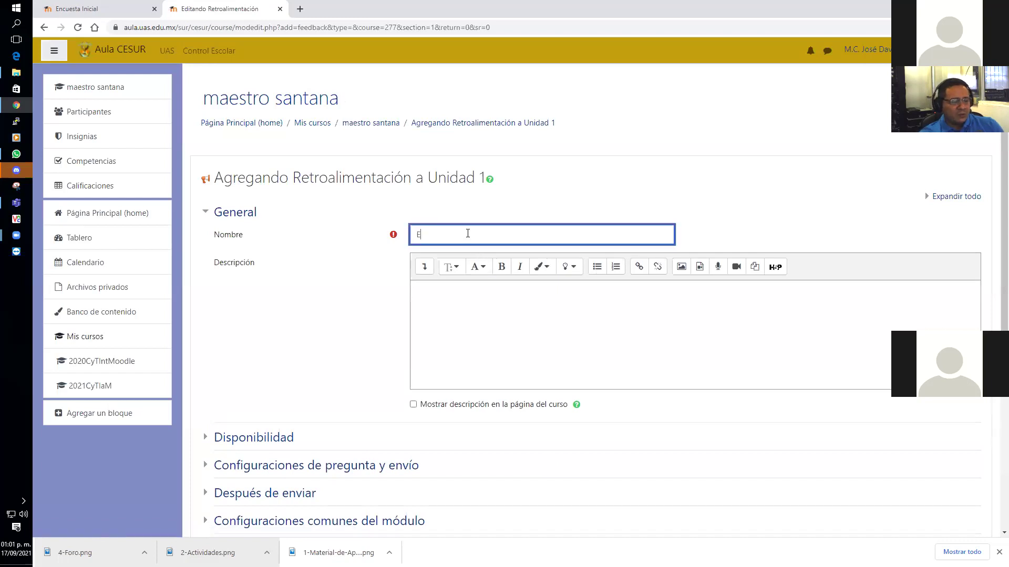
text(Encuesta)
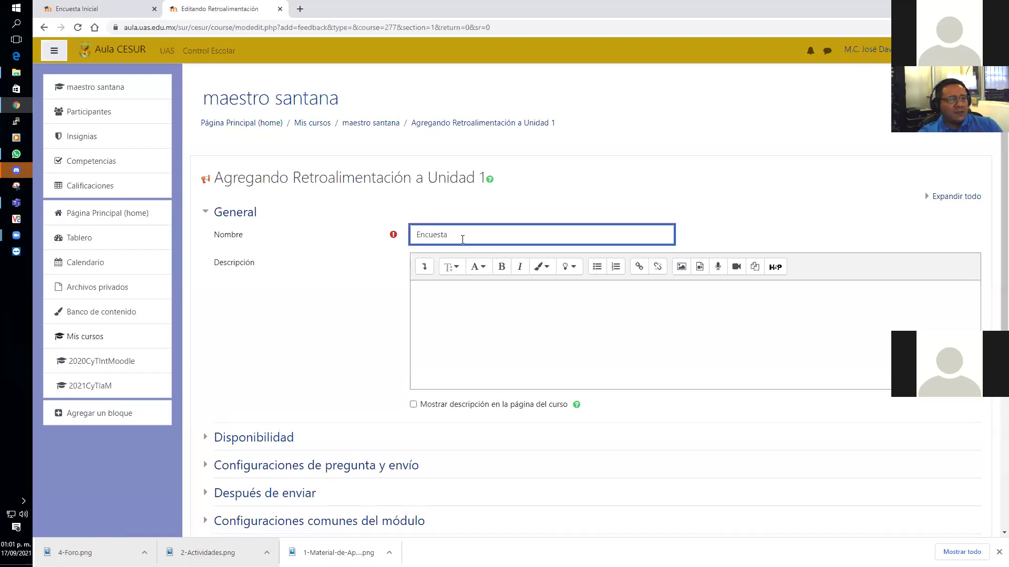
scroll(236, 344, down, 2)
click(218, 336)
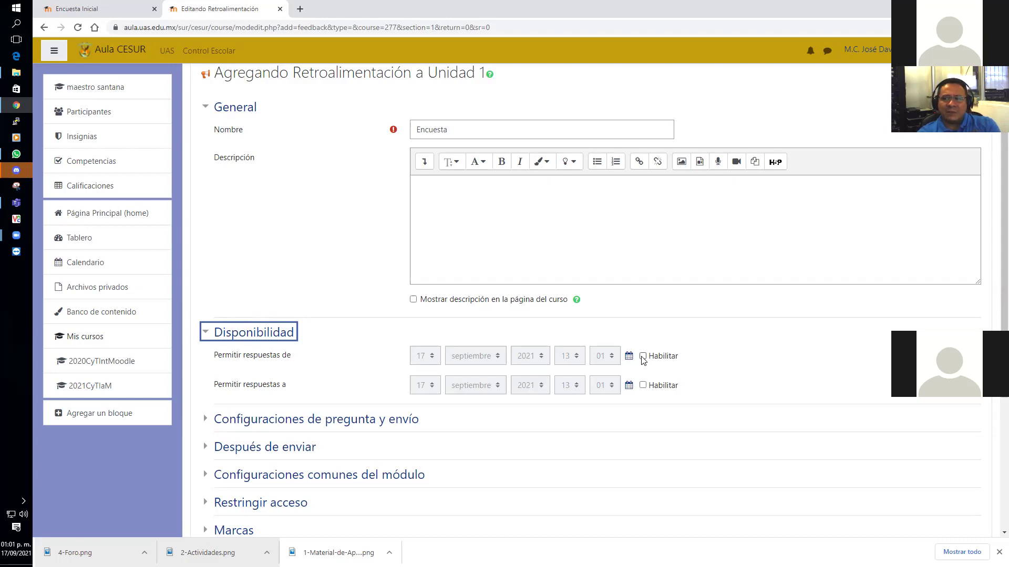
Step: Enable opening 17 and closing 18 September 2021 at 13:01, then save and show Encuesta
click(643, 356)
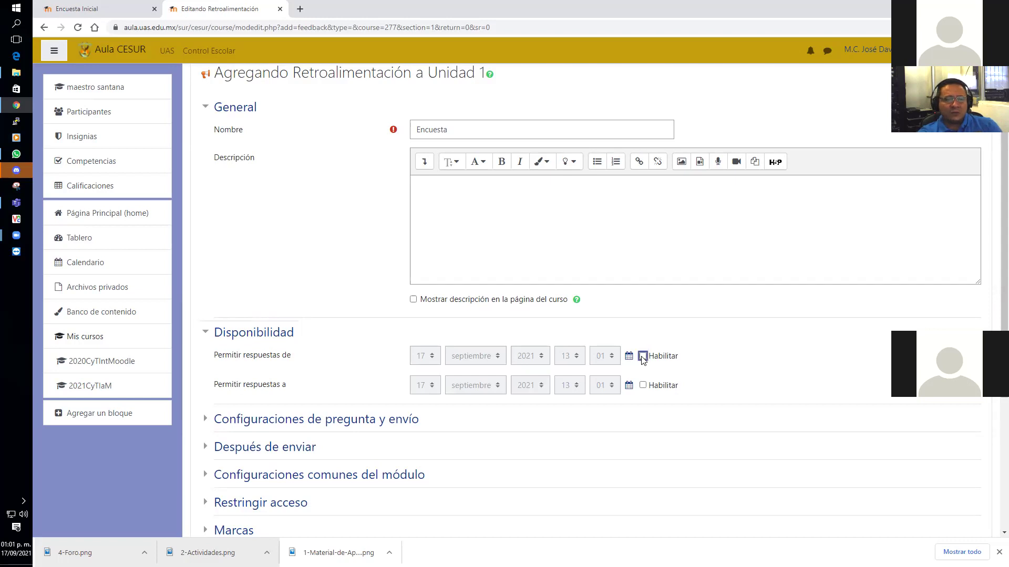
click(643, 385)
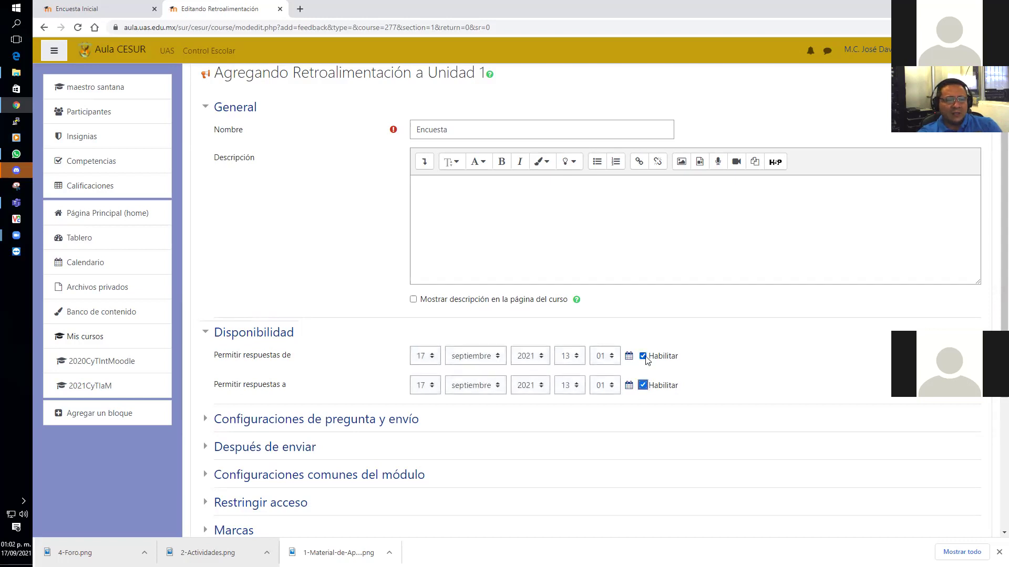
click(643, 356)
click(643, 385)
click(642, 357)
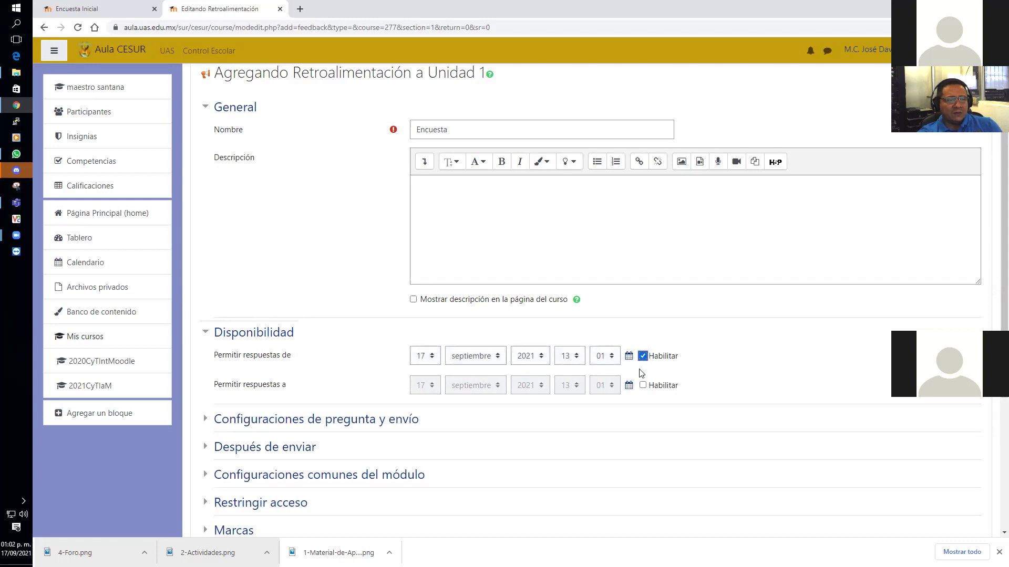
click(643, 385)
click(425, 386)
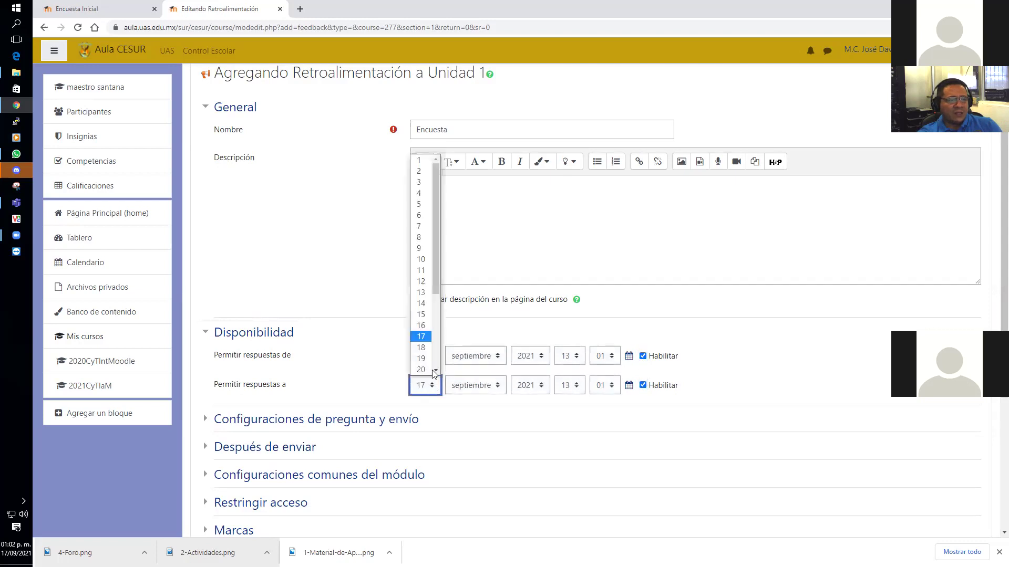
click(423, 343)
click(751, 353)
scroll(748, 355, down, 4)
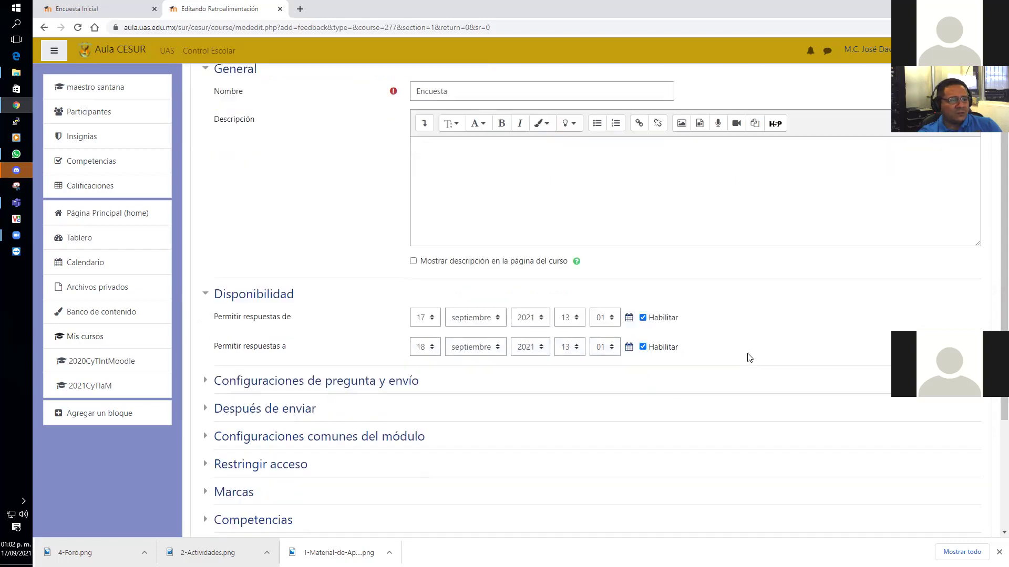
click(598, 379)
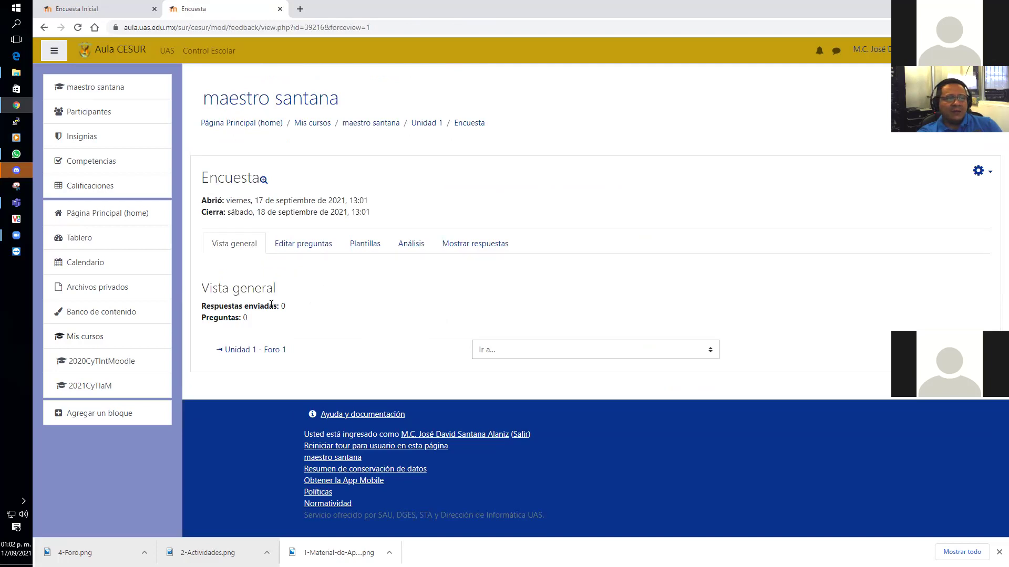
Step: Look at Encuesta's empty question editor, then return to the overview and check the actions menu
click(299, 247)
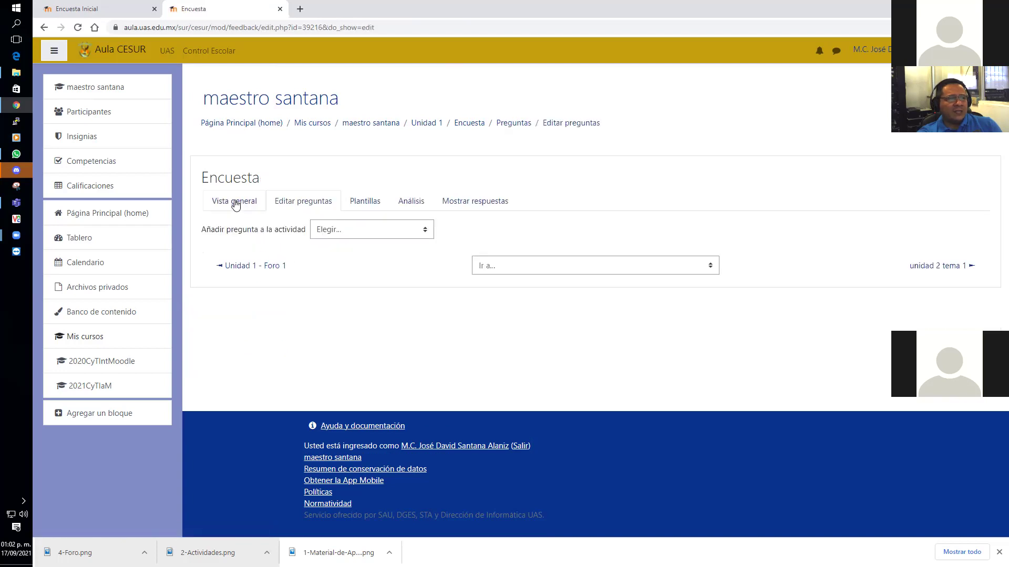
click(235, 202)
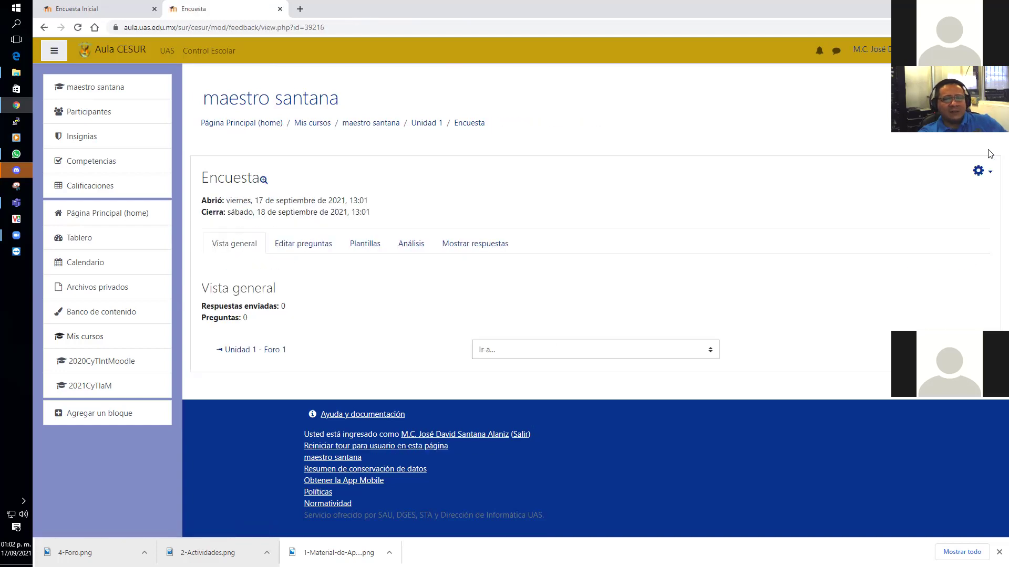
click(983, 172)
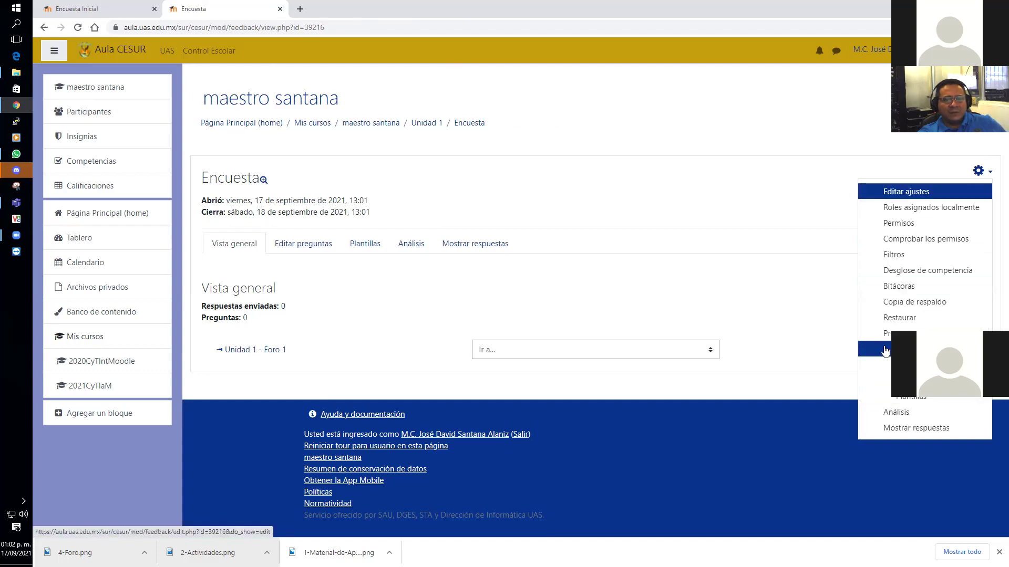
key(Escape)
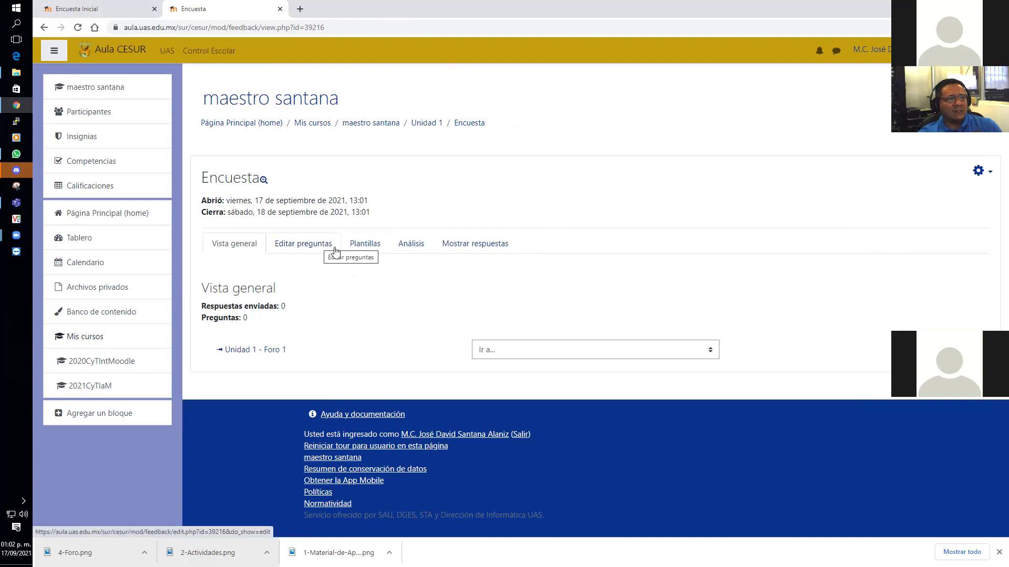
Step: Browse the Editar preguntas, Plantillas, Análisis and Mostrar respuestas pages, then return to Vista general
click(299, 248)
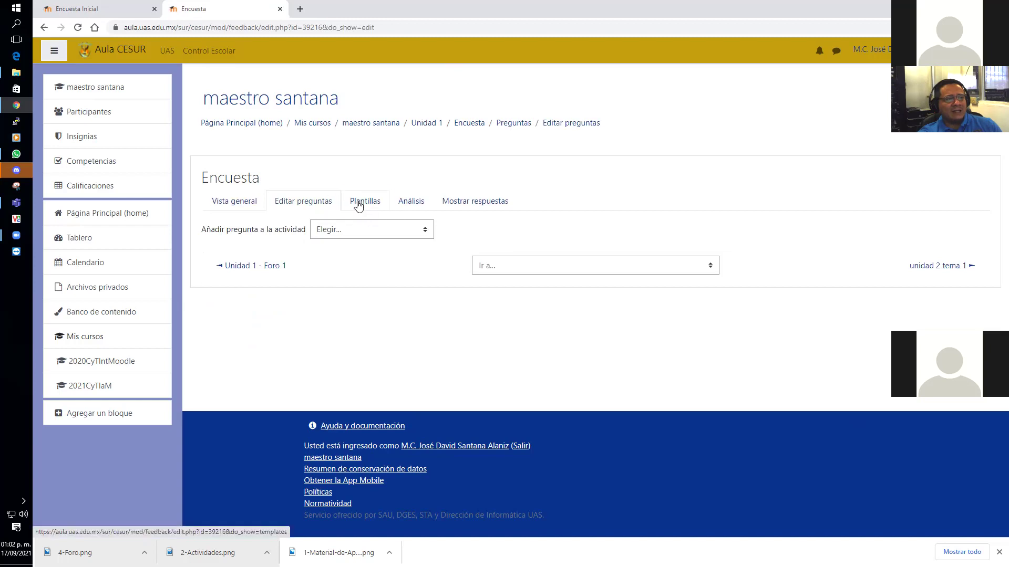
click(361, 203)
click(411, 206)
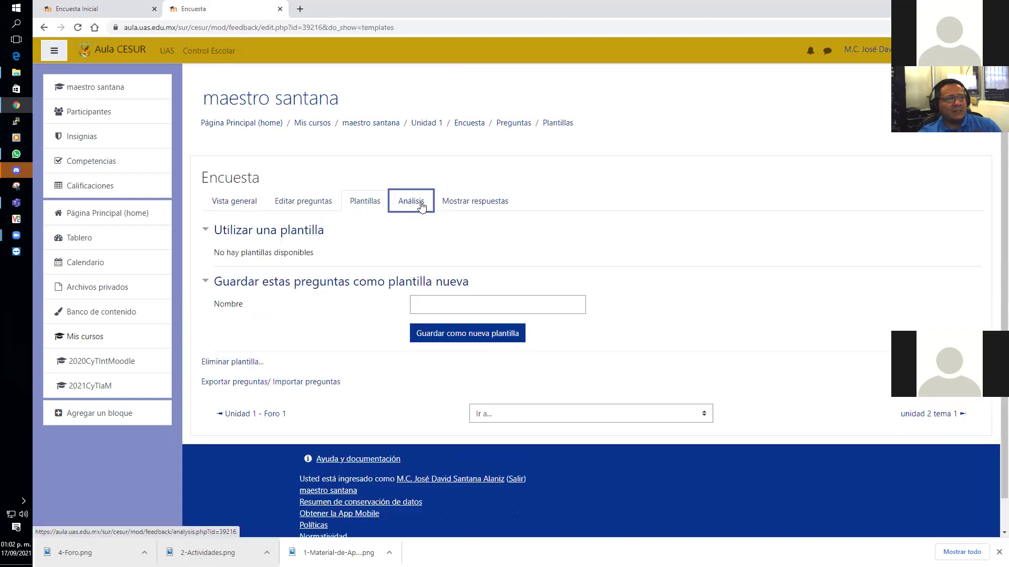
click(474, 203)
click(235, 202)
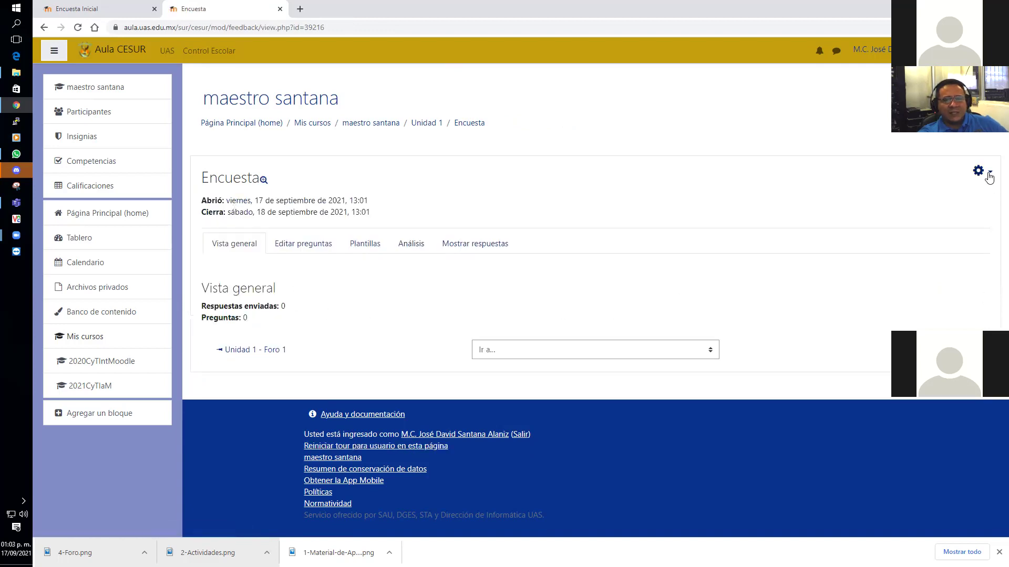
click(980, 170)
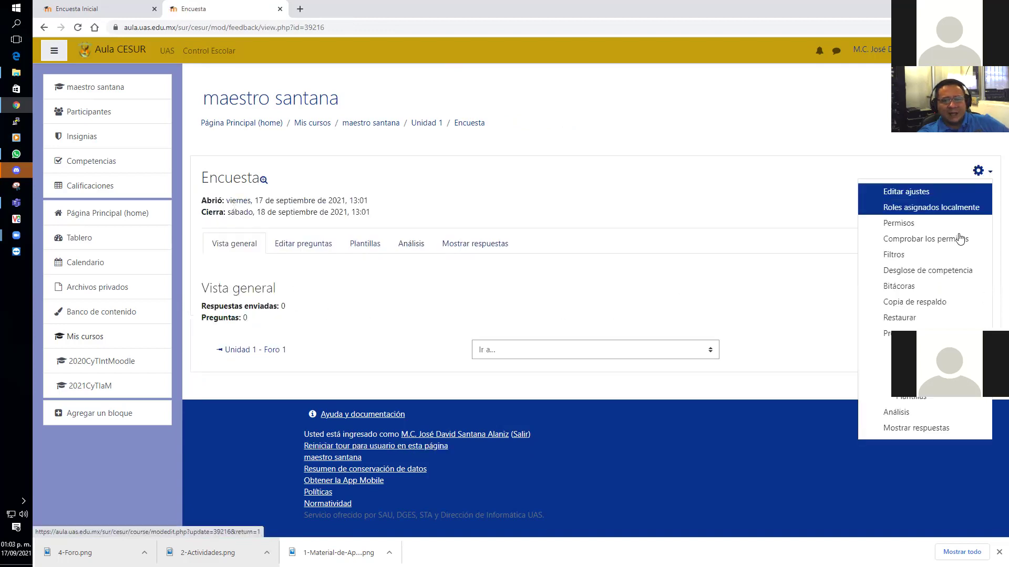
click(479, 290)
click(980, 171)
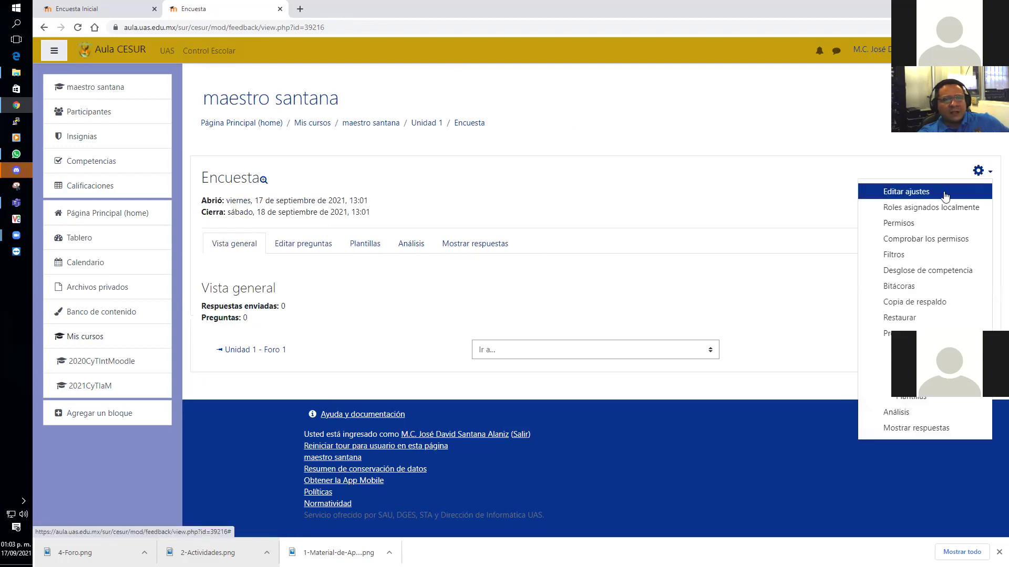
click(911, 192)
scroll(326, 325, down, 3)
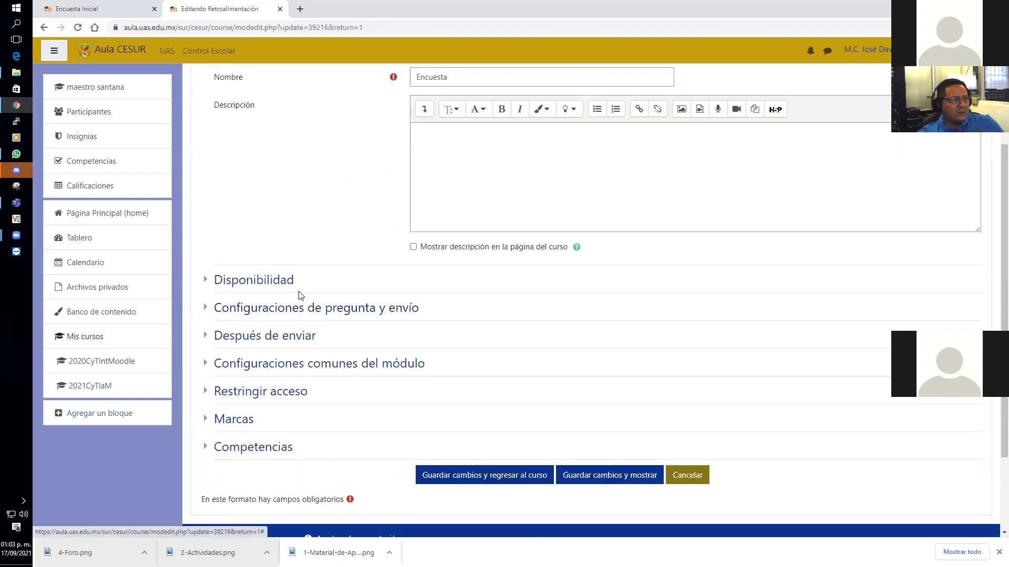
click(205, 308)
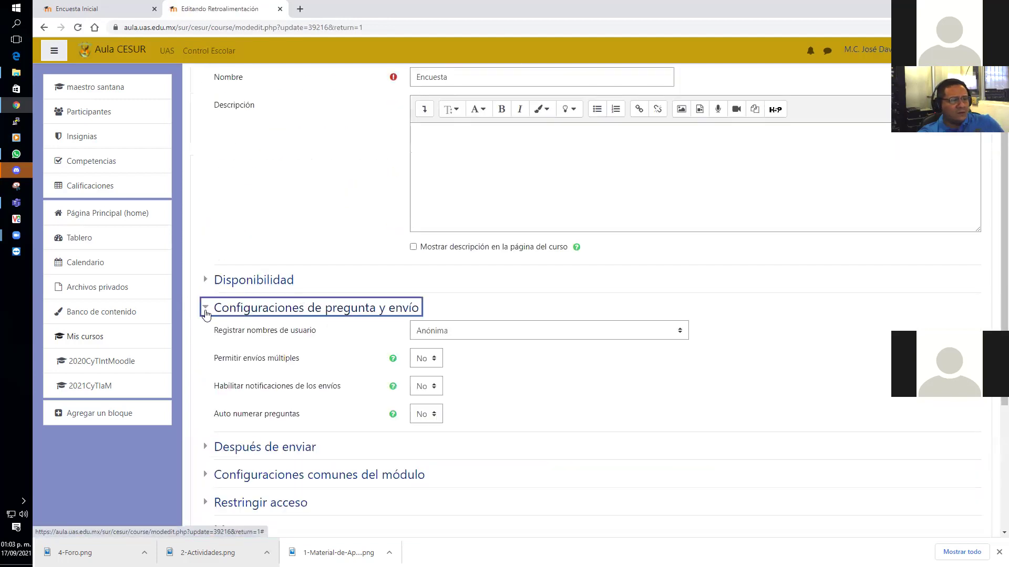
click(205, 310)
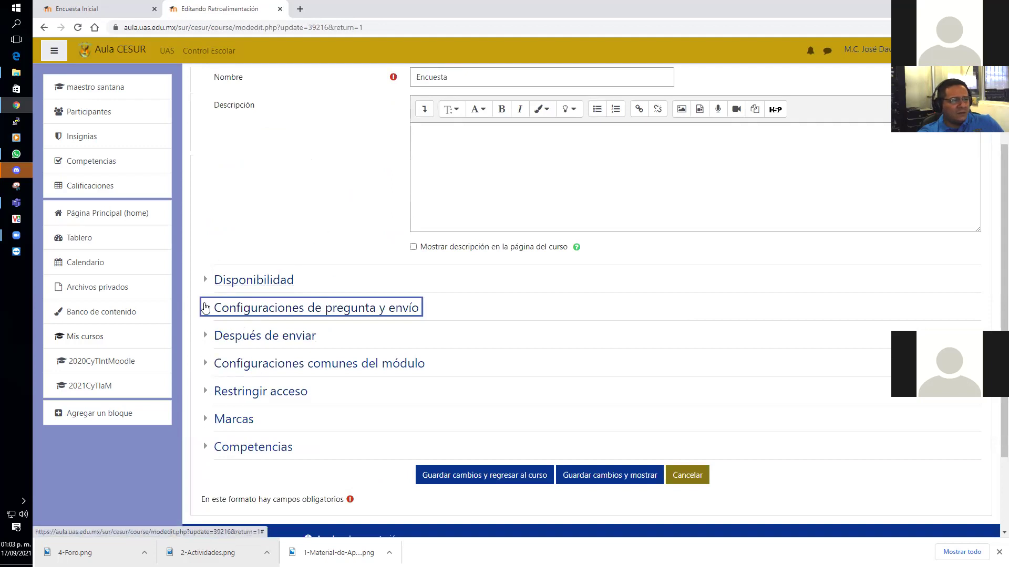
click(205, 280)
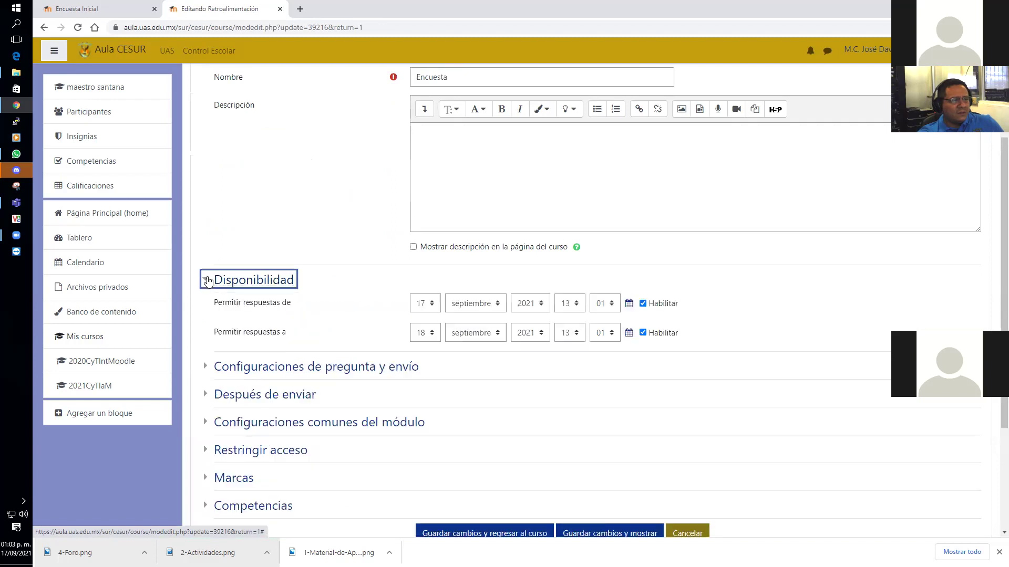
click(206, 367)
scroll(206, 363, down, 3)
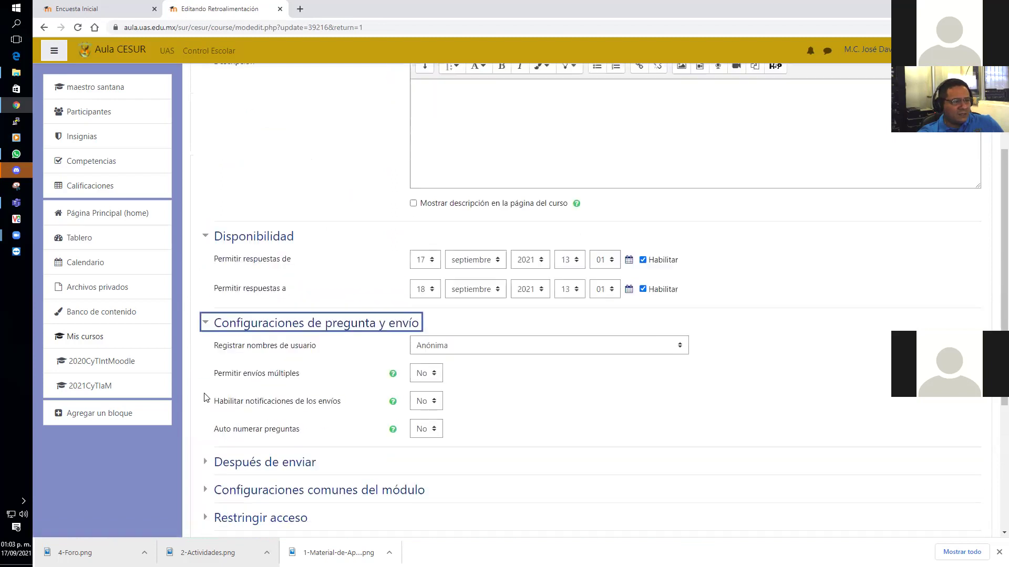
click(206, 358)
scroll(206, 370, down, 4)
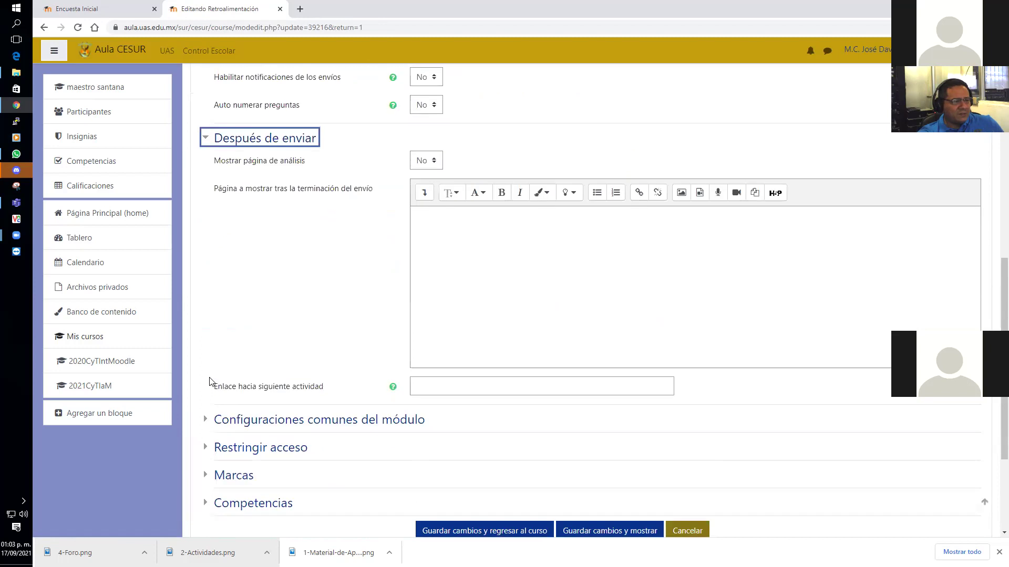
click(212, 417)
scroll(211, 417, down, 4)
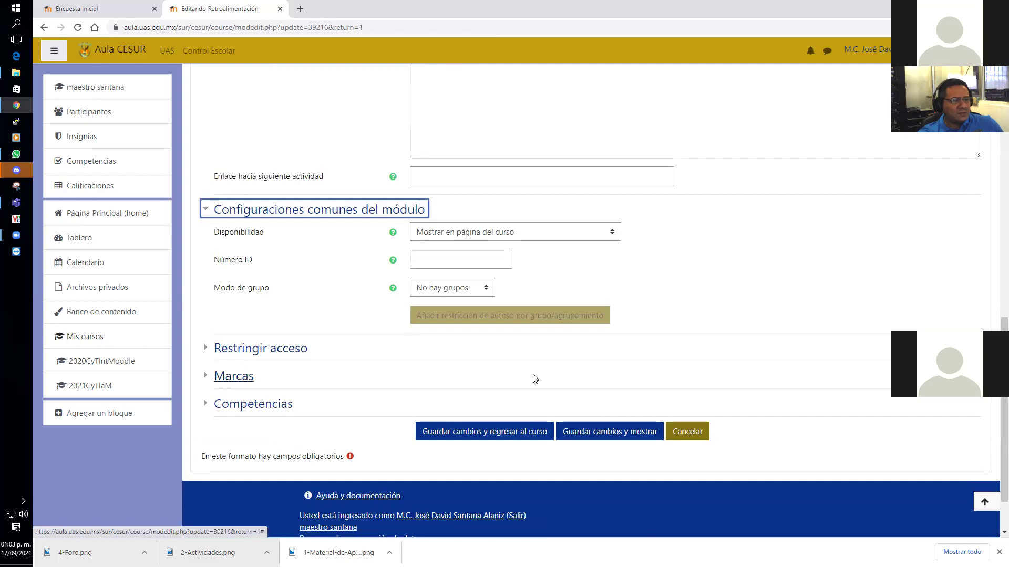
scroll(449, 334, up, 3)
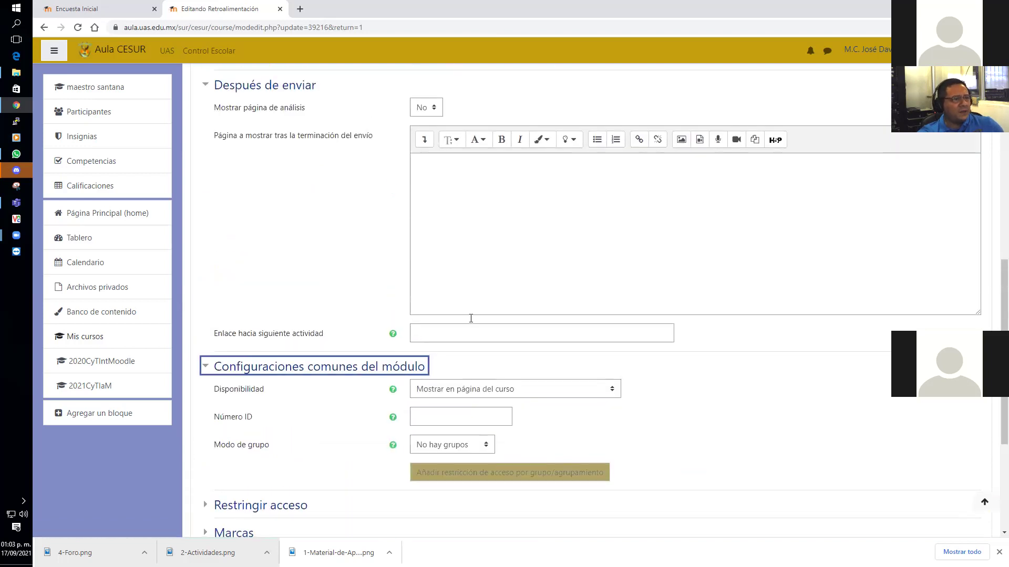
scroll(468, 317, down, 3)
click(609, 432)
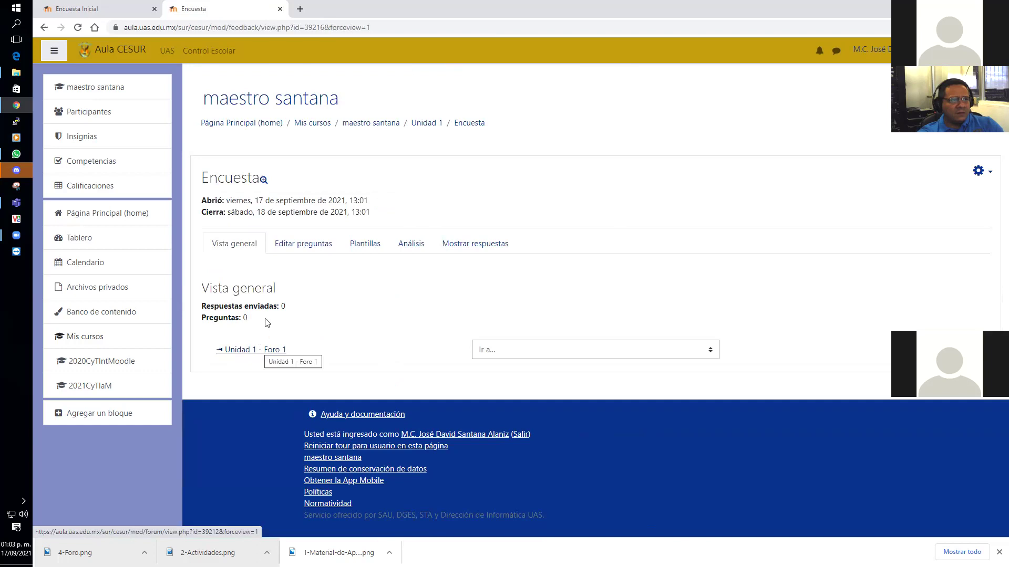
Step: Open Encuesta's question editor and choose to add an Opción múltiple question
click(986, 176)
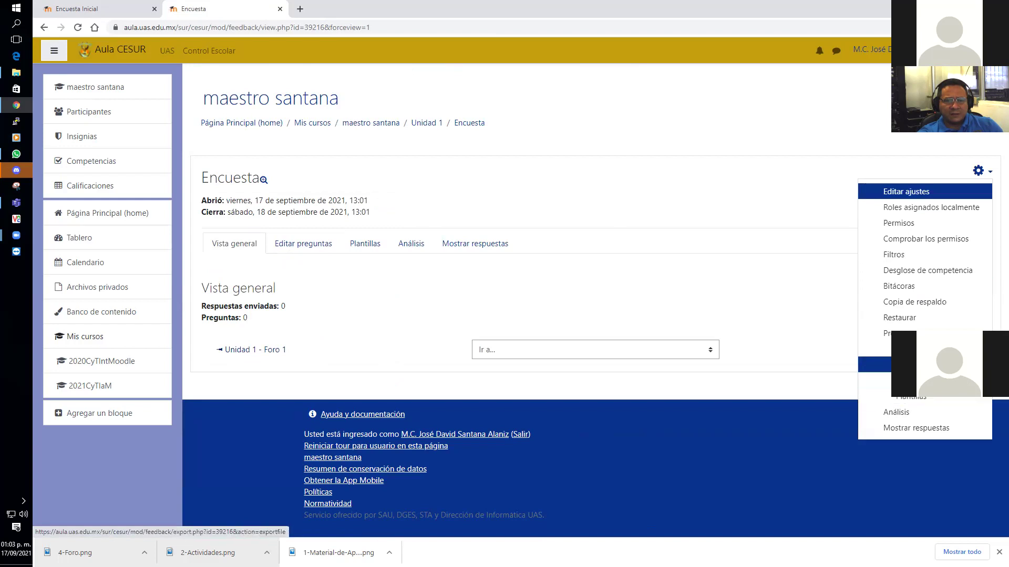
click(924, 349)
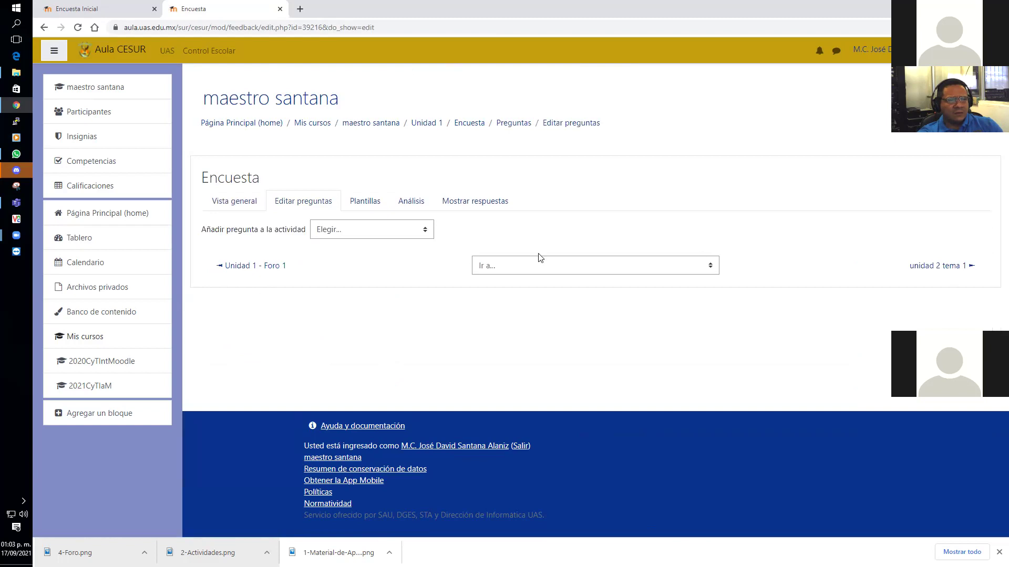
click(412, 234)
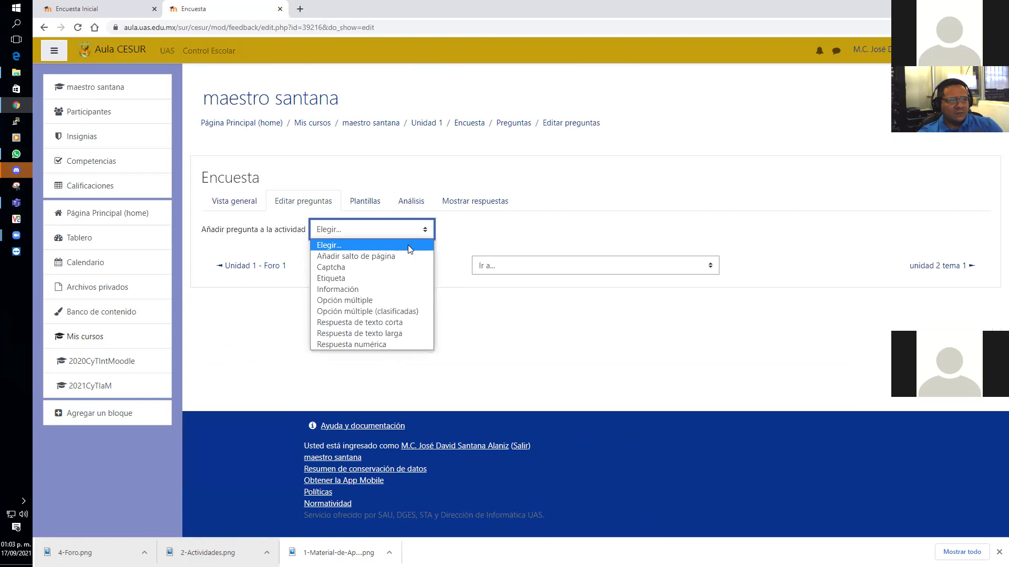
click(391, 301)
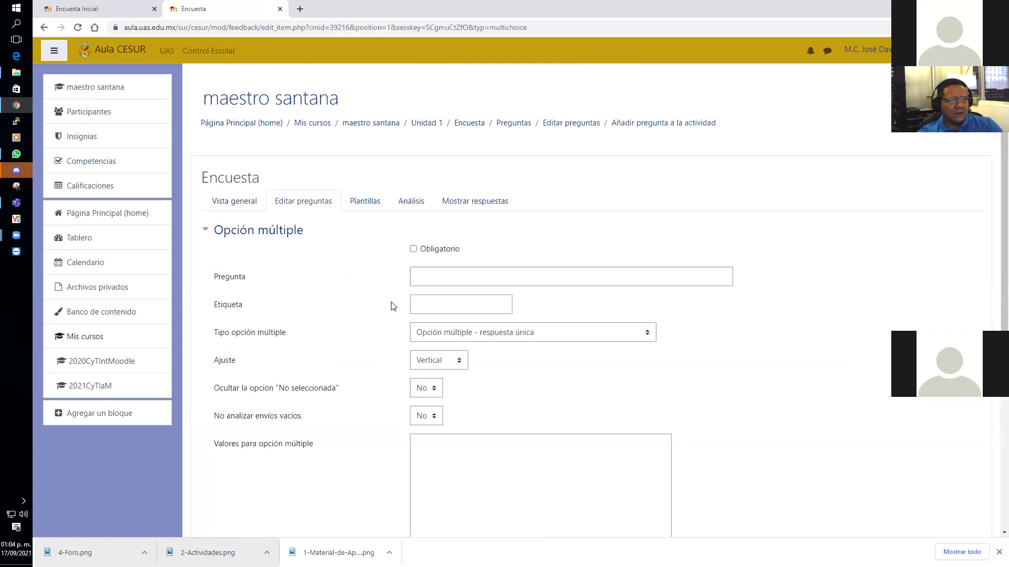
scroll(394, 302, down, 5)
scroll(395, 294, up, 3)
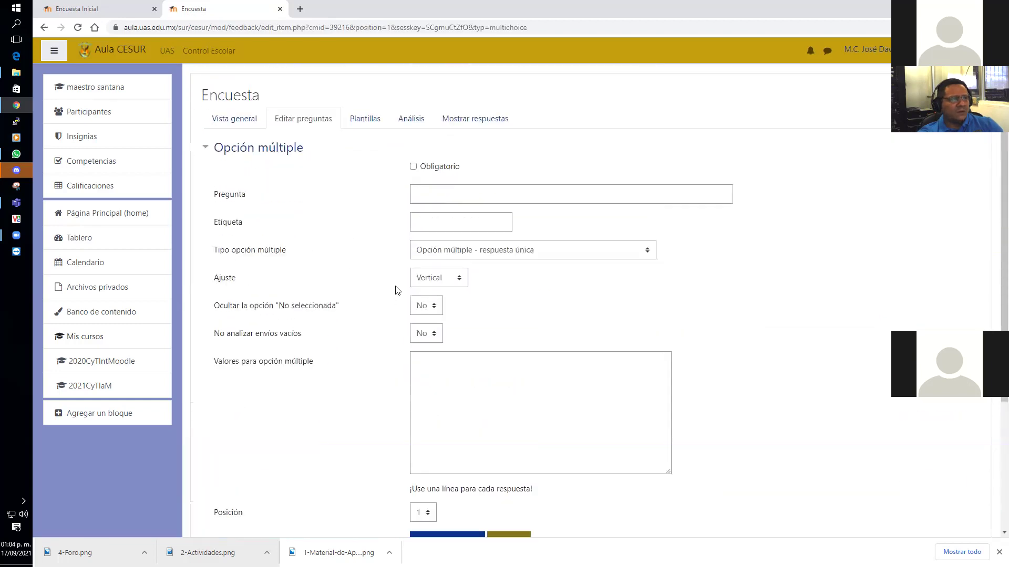
Step: Restart the Opción múltiple question from Vista general and switch to the Encuesta Inicial tab
click(243, 124)
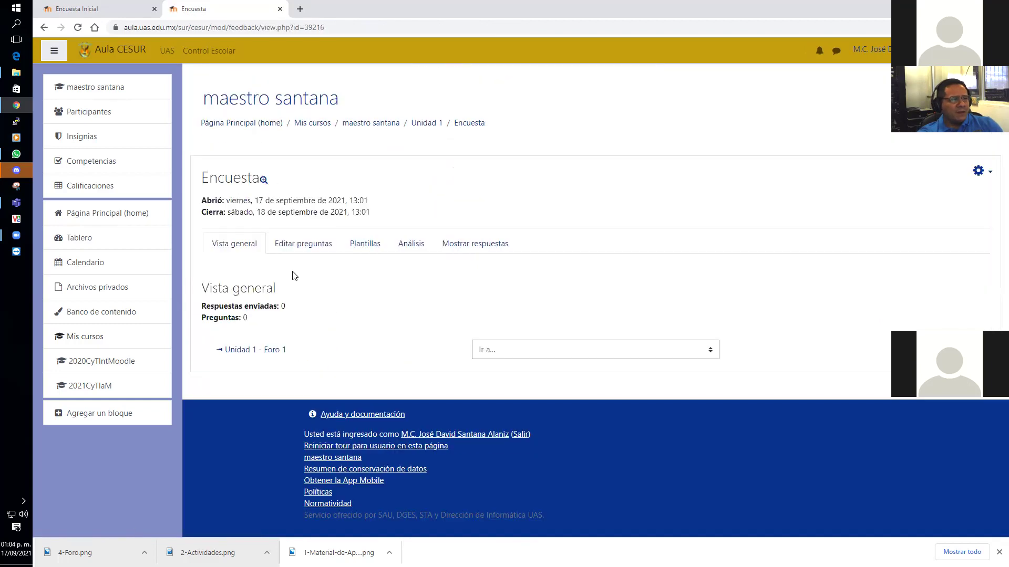
click(307, 246)
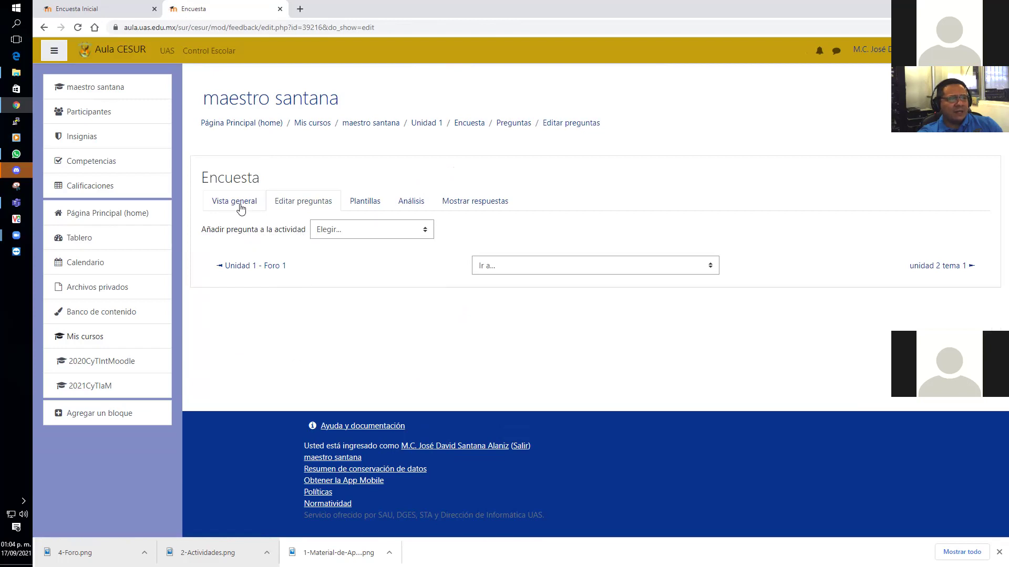
click(356, 232)
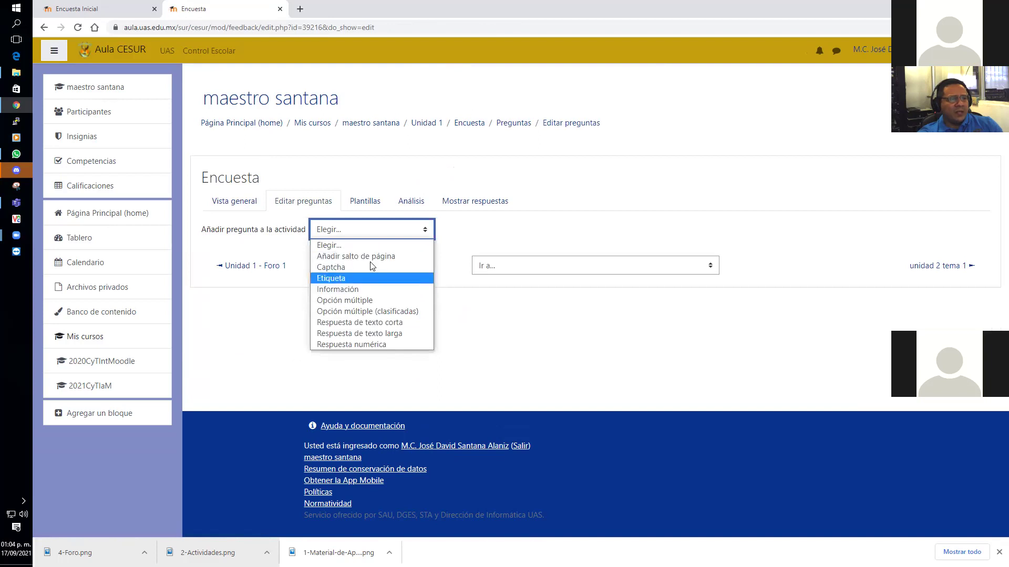
click(379, 299)
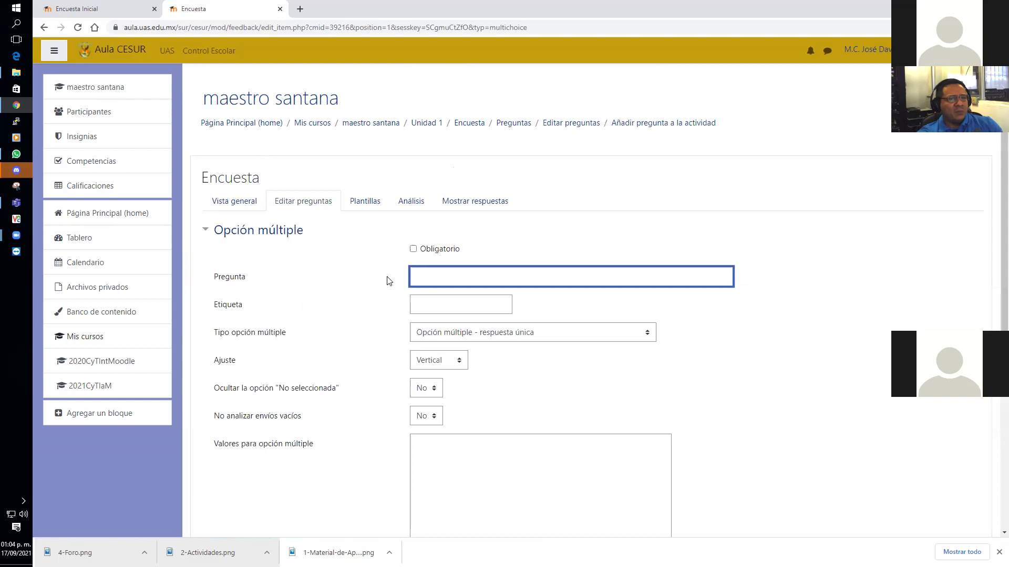
scroll(435, 293, down, 3)
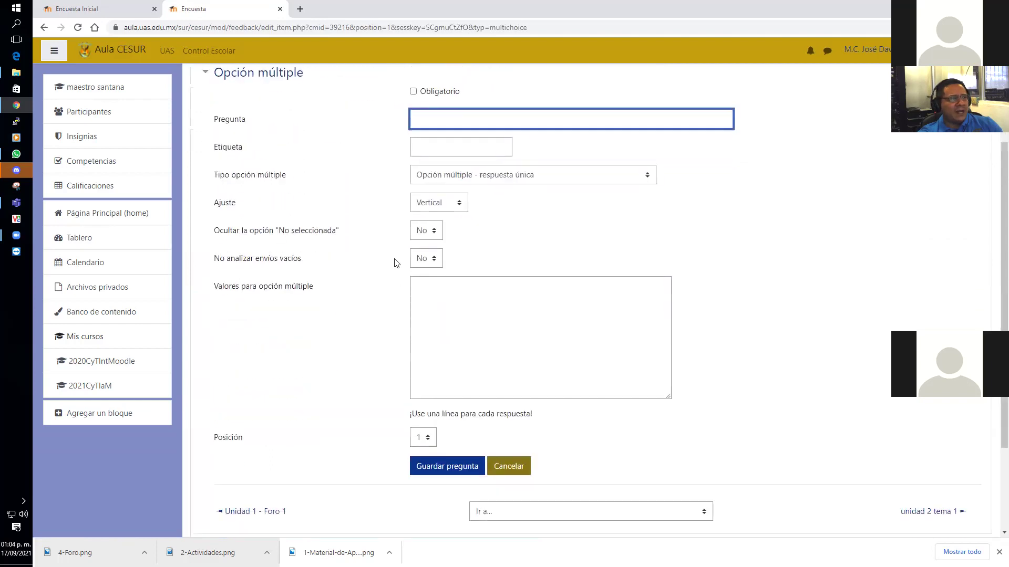
click(120, 10)
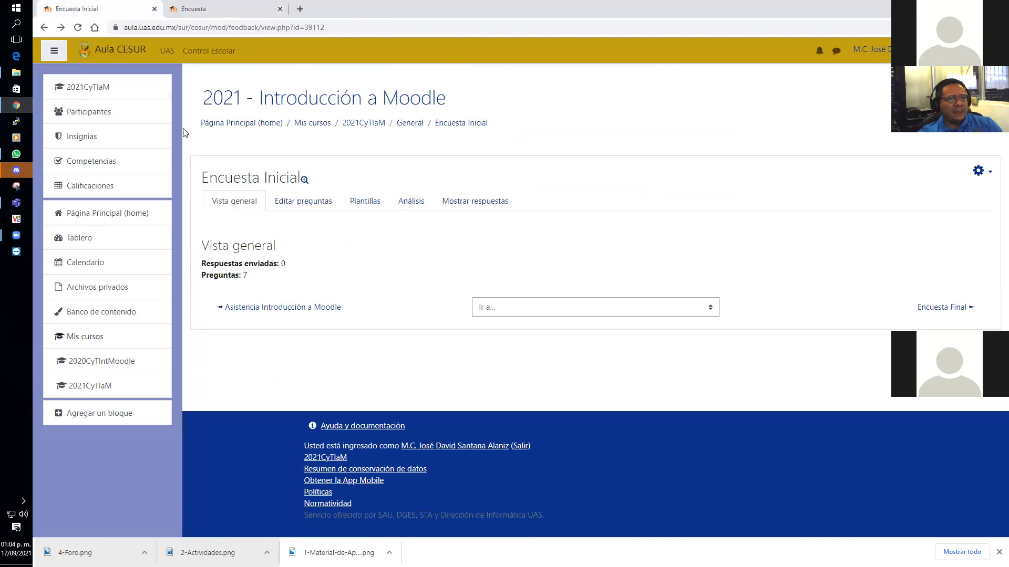
Step: Paste Encuesta Inicial's first question text into Pregunta and mark the question Obligatorio
click(293, 206)
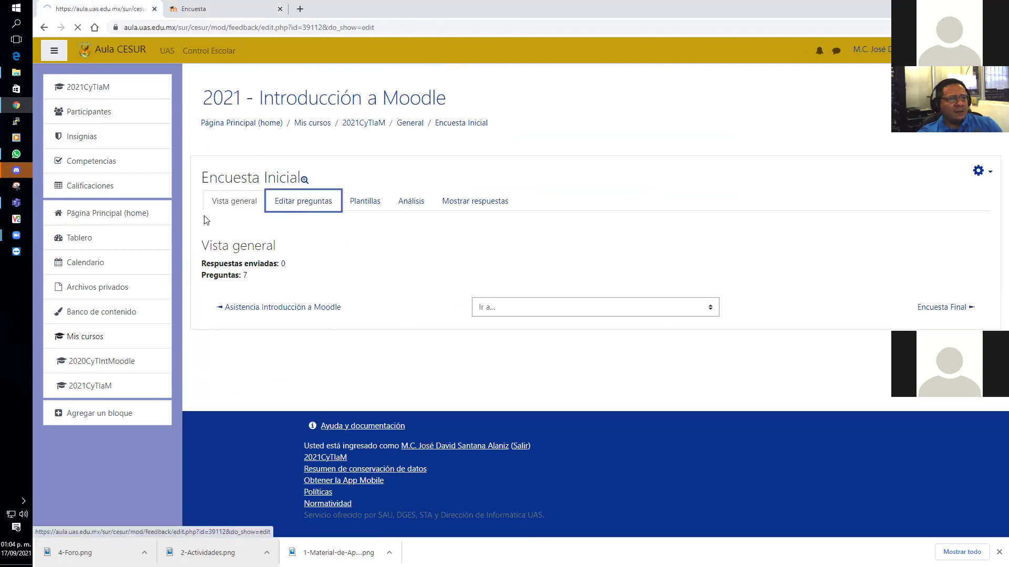
drag(202, 252, 584, 254)
key(ctrl+c)
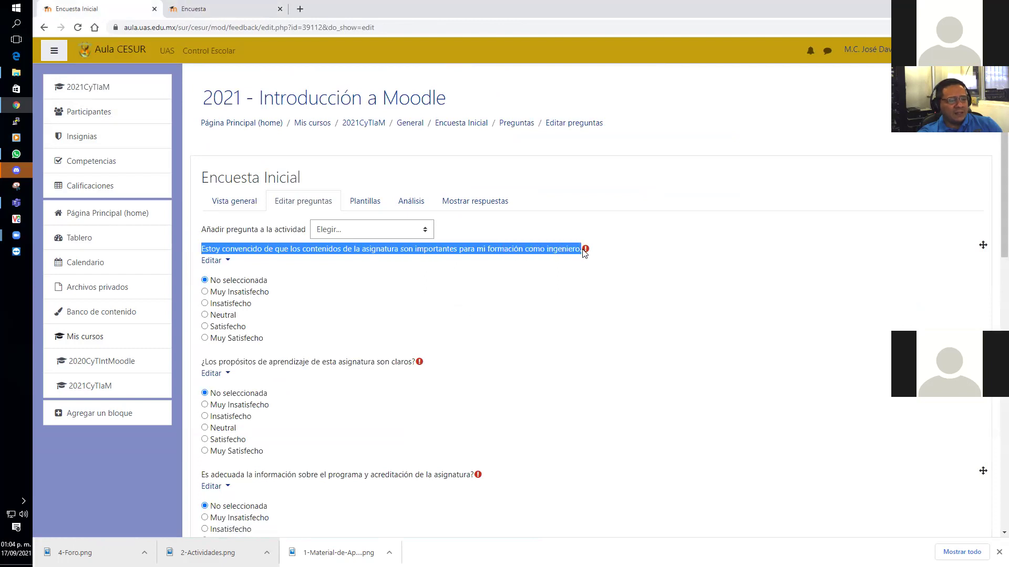
click(221, 8)
key(ctrl+v)
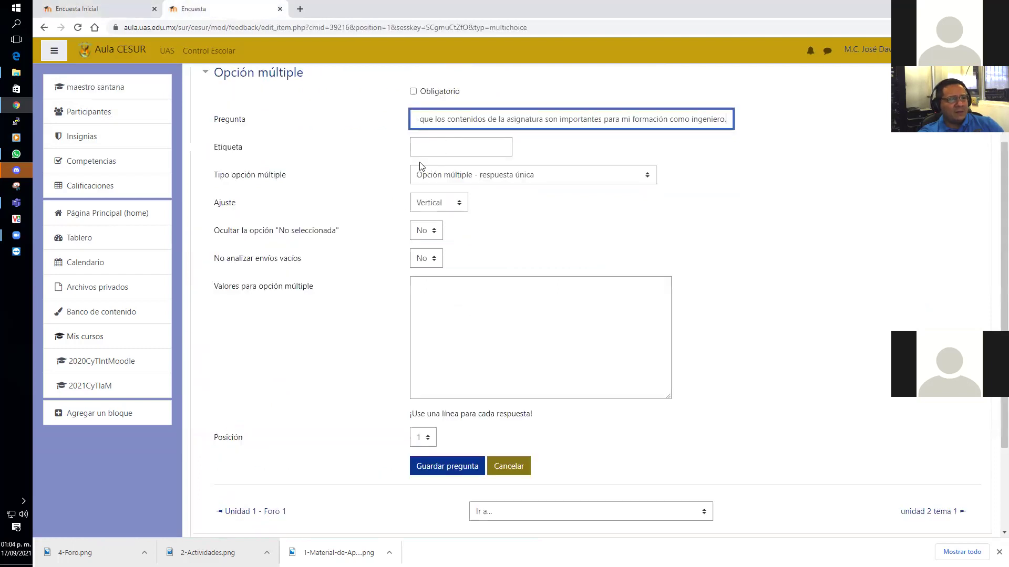
key(Home)
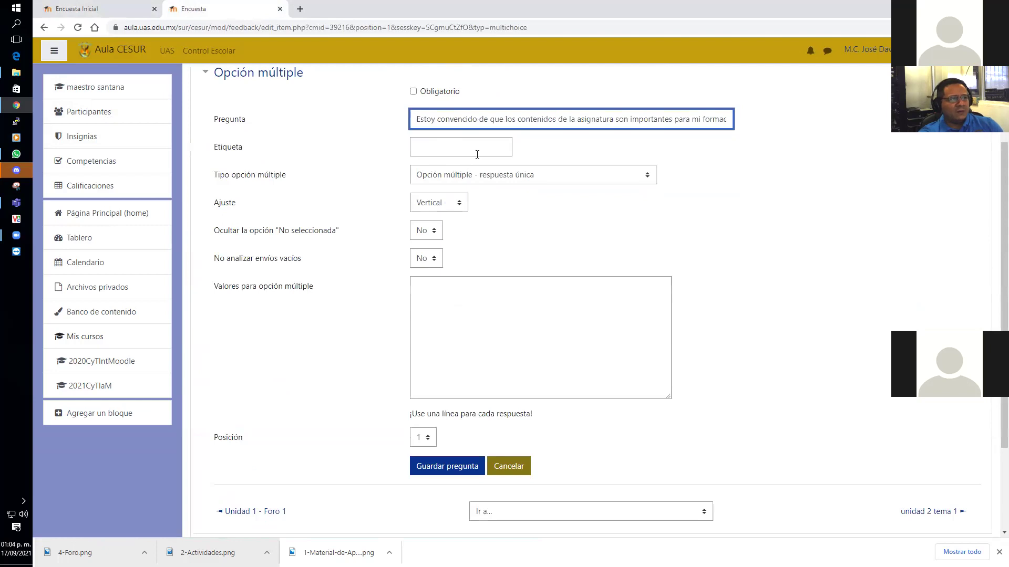
click(450, 299)
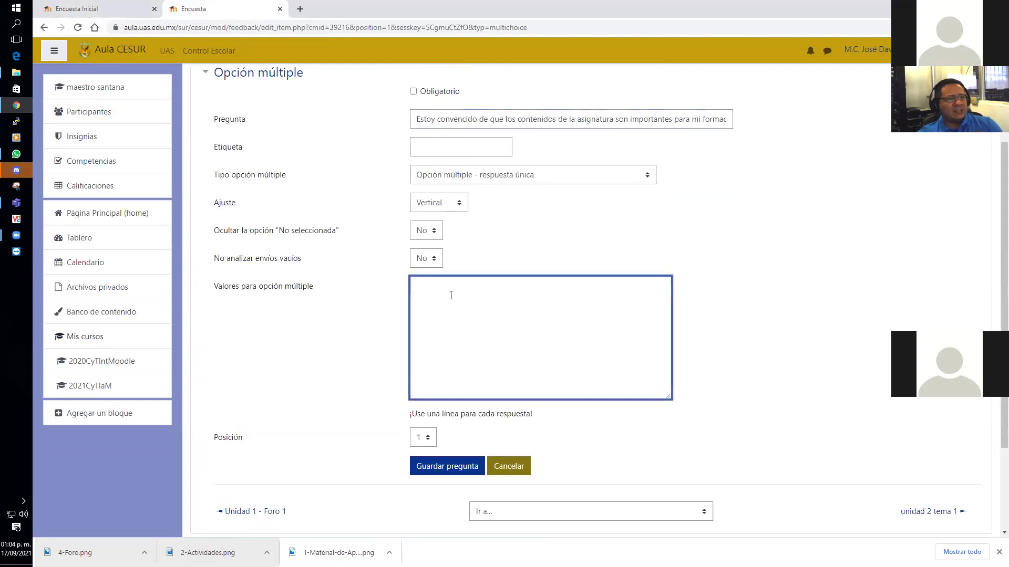
click(437, 151)
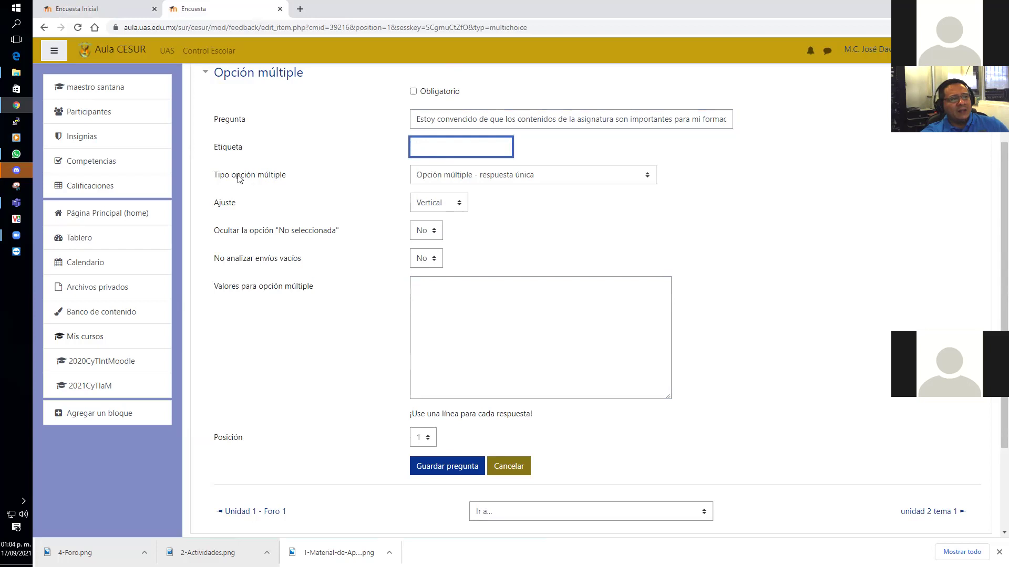
key(Tab)
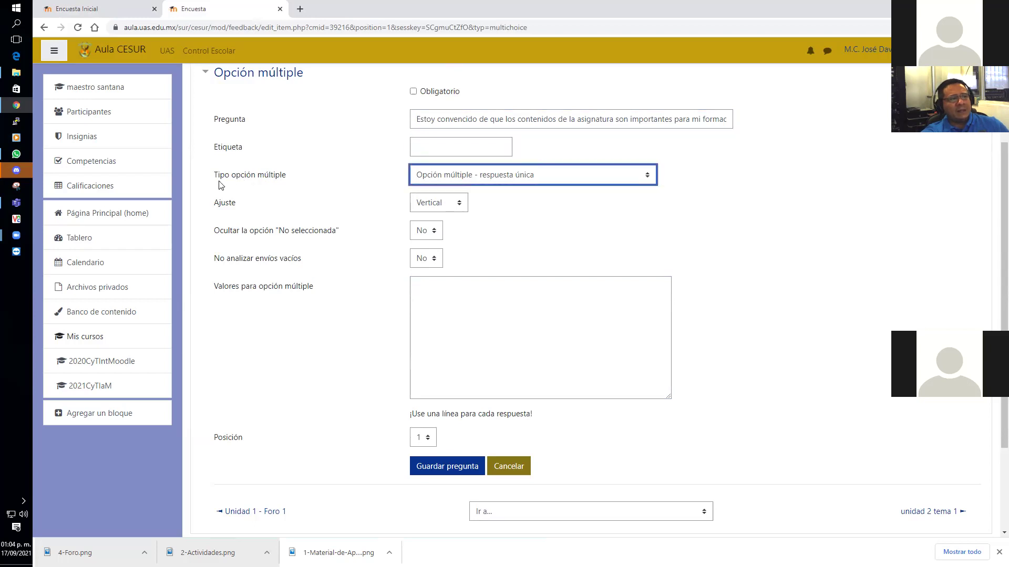
click(414, 92)
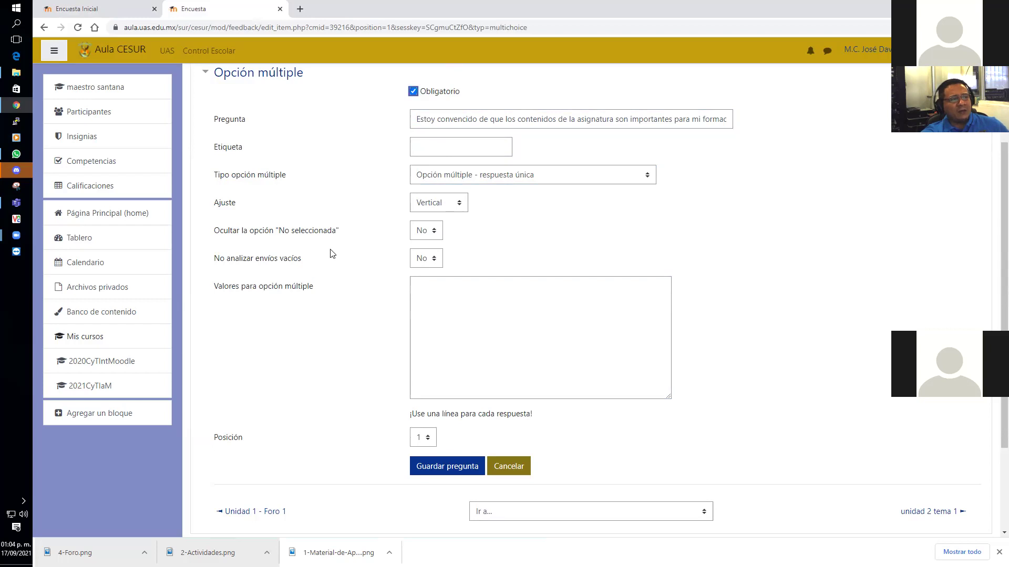
click(443, 301)
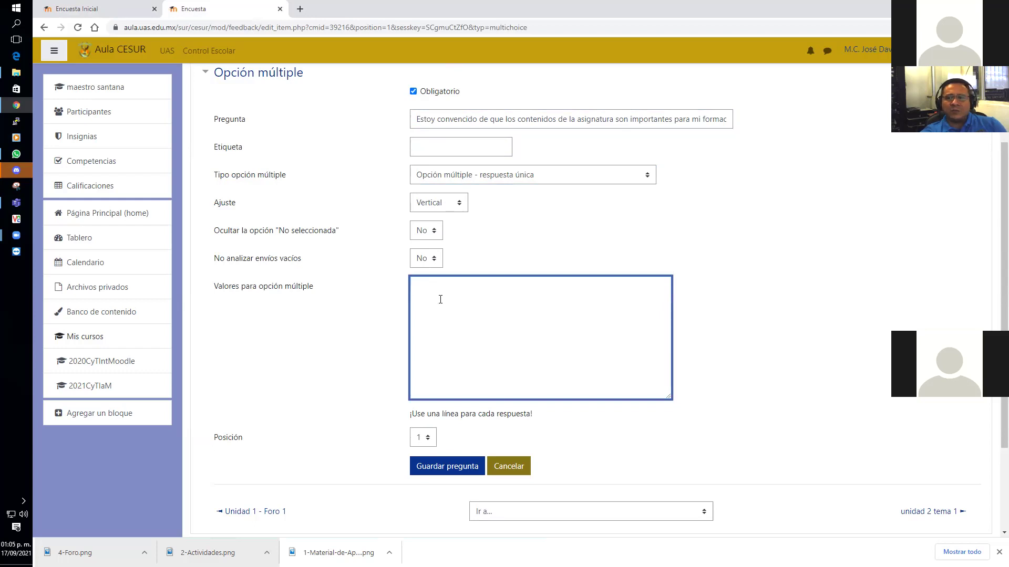
Step: Paste Encuesta Inicial's answer options into Valores and remove the blank lines between them
click(79, 9)
mouse_move(271, 339)
mouse_down()
mouse_move(213, 282)
mouse_move(264, 343)
mouse_up()
key(ctrl+c)
click(232, 292)
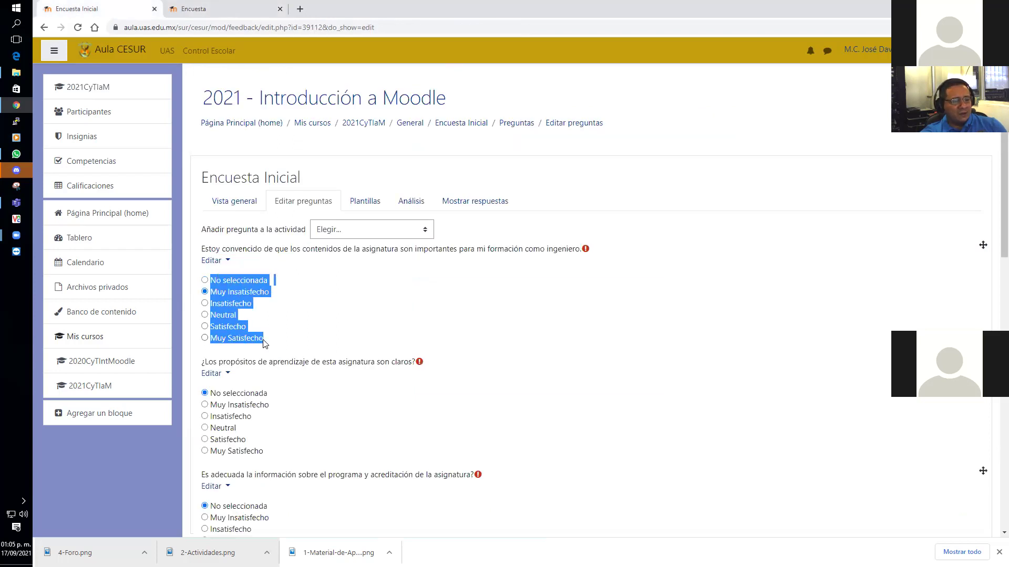
click(210, 8)
click(429, 298)
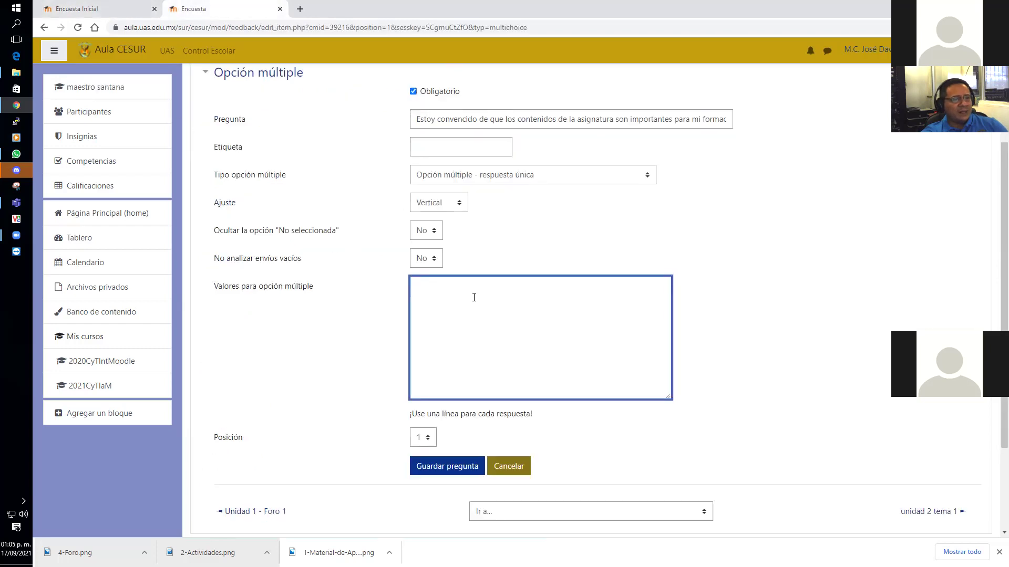
key(ctrl+v)
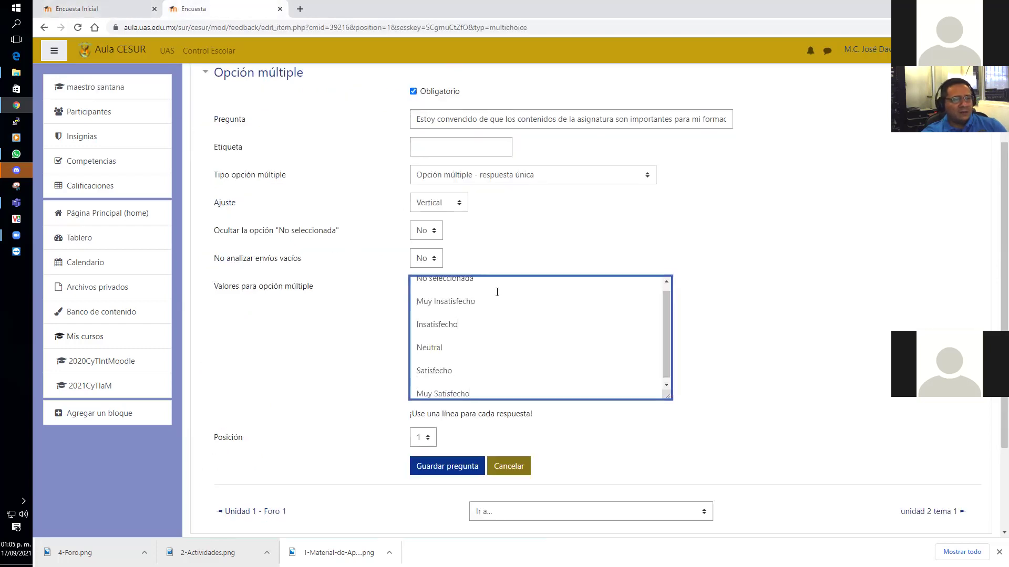
key(BackSpace)
key(Down)
key(BackSpace)
key(Down)
key(Down)
key(BackSpace)
key(Delete)
key(Down)
key(BackSpace)
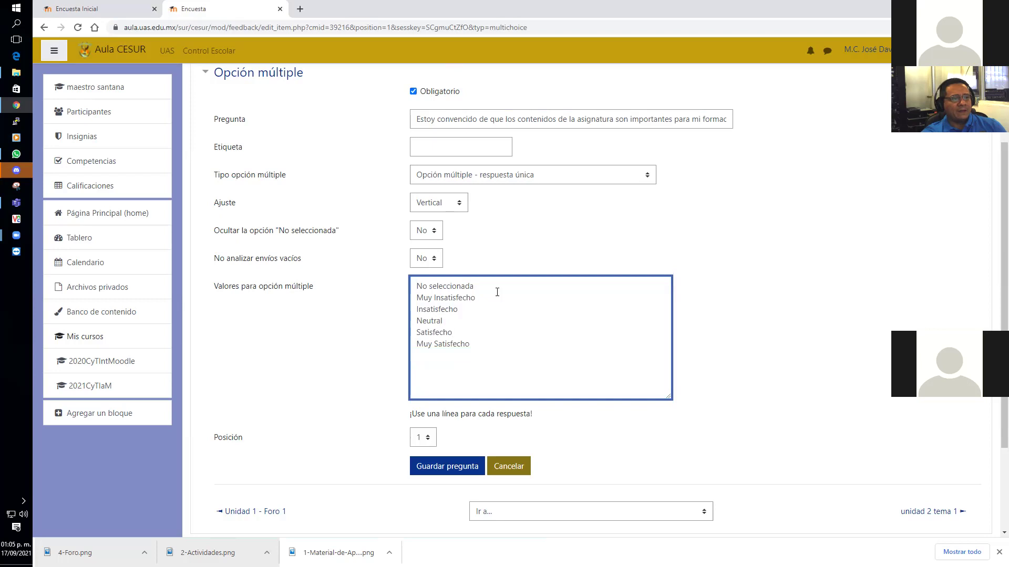
Step: Trim 'como ingeniero' from the question, delete the No seleccionada answer, and save
click(500, 118)
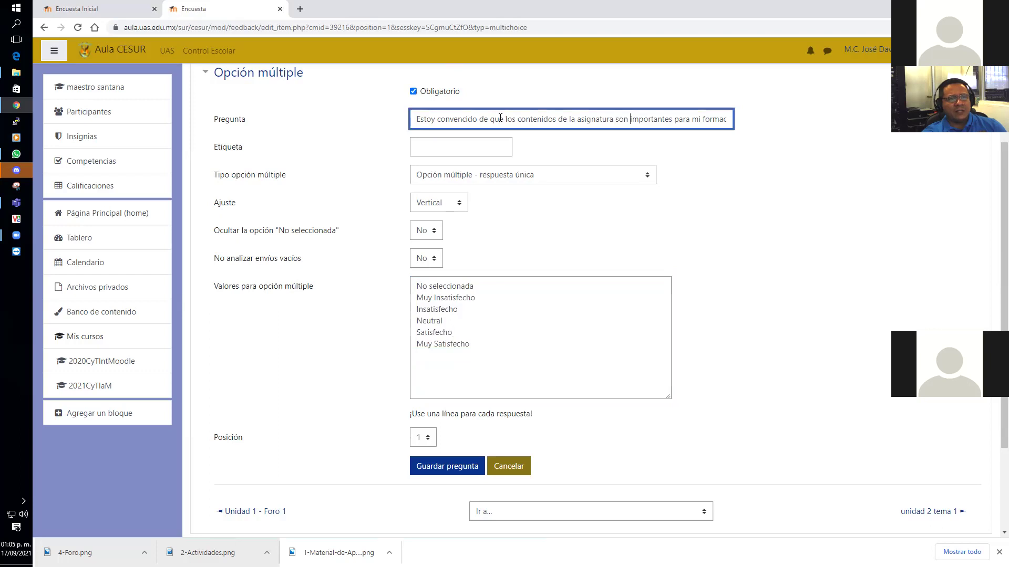
key(Right)
key(Right)
key(Right)
key(Right)
key(Right)
key(Right)
key(Right)
key(Right)
key(Right)
key(Right)
key(Right)
key(Right)
key(Right)
key(Right)
key(Right)
key(Right)
key(Right)
key(Right)
key(Right)
key(Right)
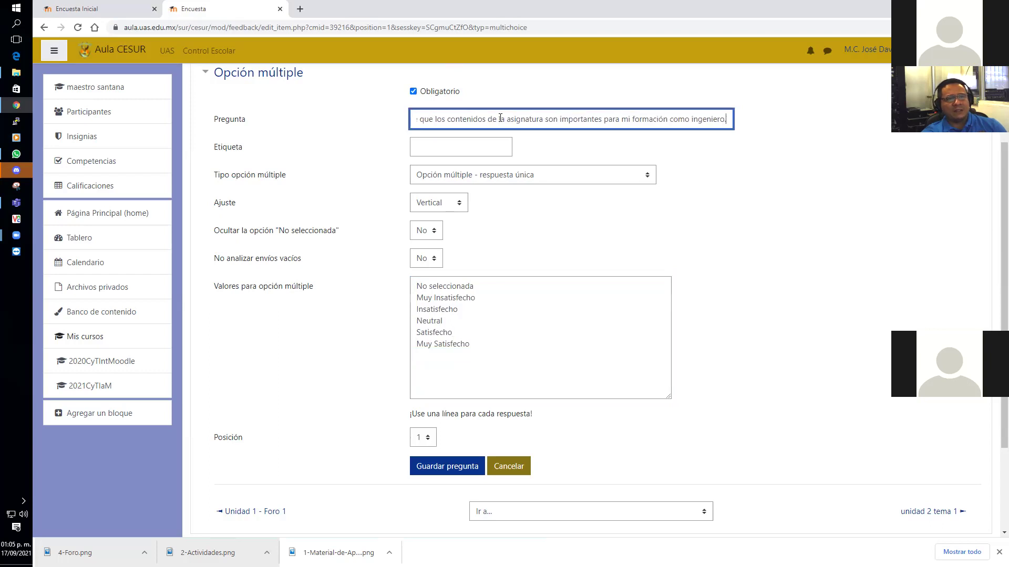
key(shift+Left)
key(shift+Left)
key(shift+Left)
key(shift+Left)
key(shift+Left)
key(shift+Left)
key(shift+Left)
key(shift+Left)
key(shift+Left)
key(shift+Left)
key(shift+Left)
key(shift+Left)
key(shift+Left)
key(shift+Left)
key(shift+Left)
key(shift+Left)
key(shift+Left)
key(shift+Left)
key(shift+Left)
key(shift+Left)
key(shift+Right)
key(shift+Right)
key(shift+Right)
key(shift+Right)
key(shift+Right)
key(shift+Right)
key(shift+Right)
key(shift+Right)
key(shift+Right)
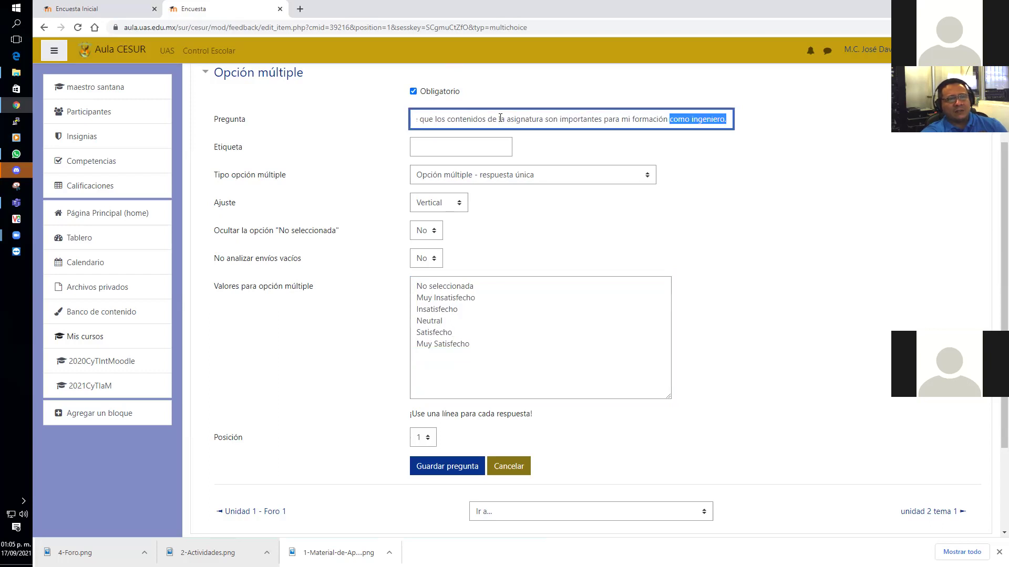
key(BackSpace)
text(.)
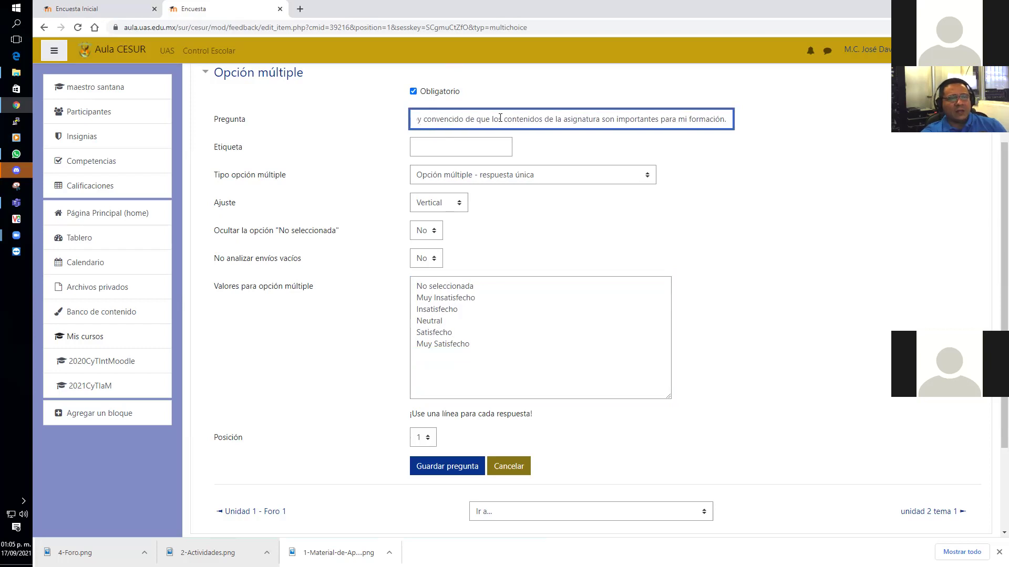
drag(474, 286, 373, 292)
key(BackSpace)
key(Delete)
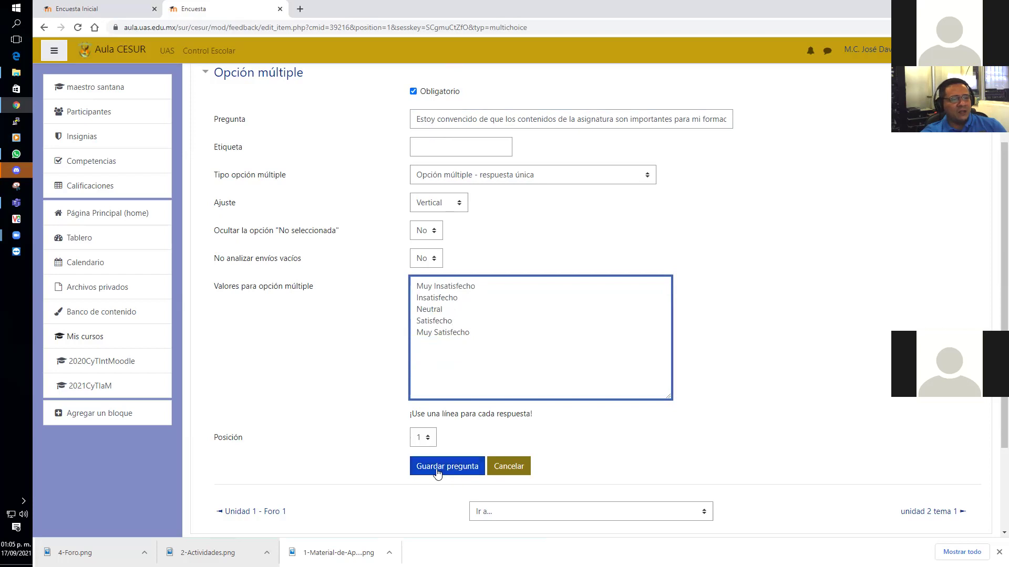
click(457, 469)
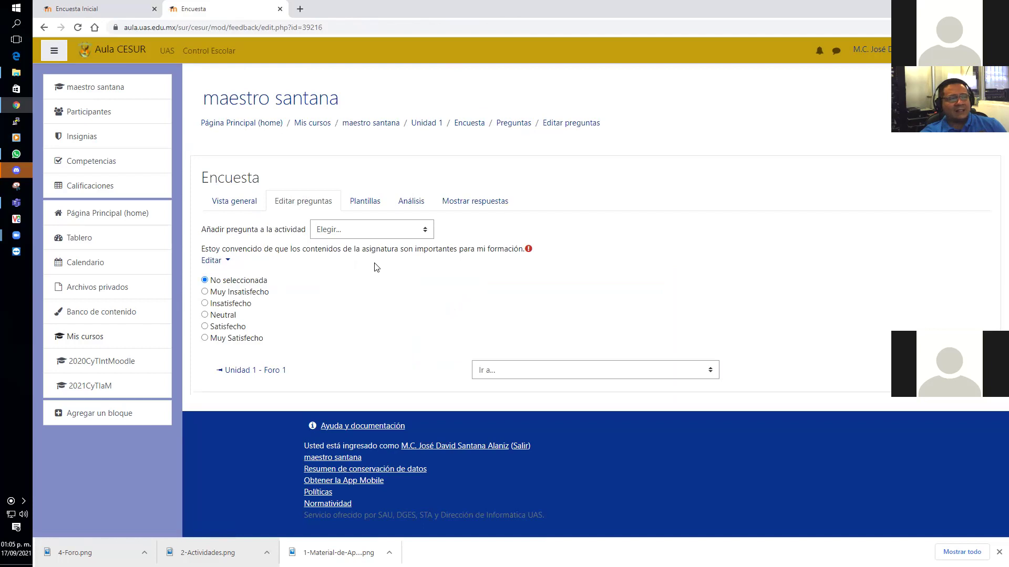
Step: Go from Vista general back to Editar preguntas and open the Añadir pregunta dropdown
click(236, 203)
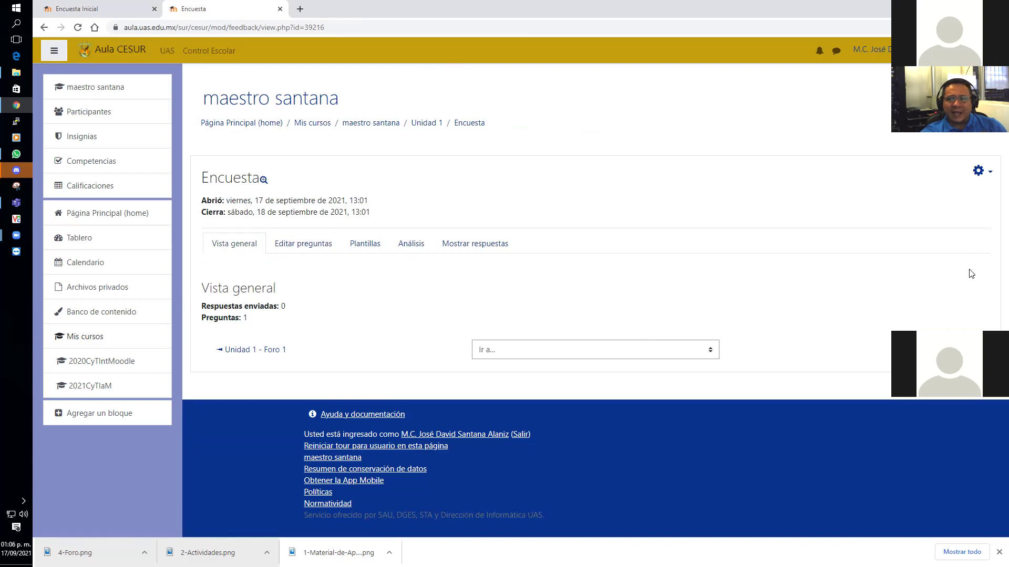
click(292, 248)
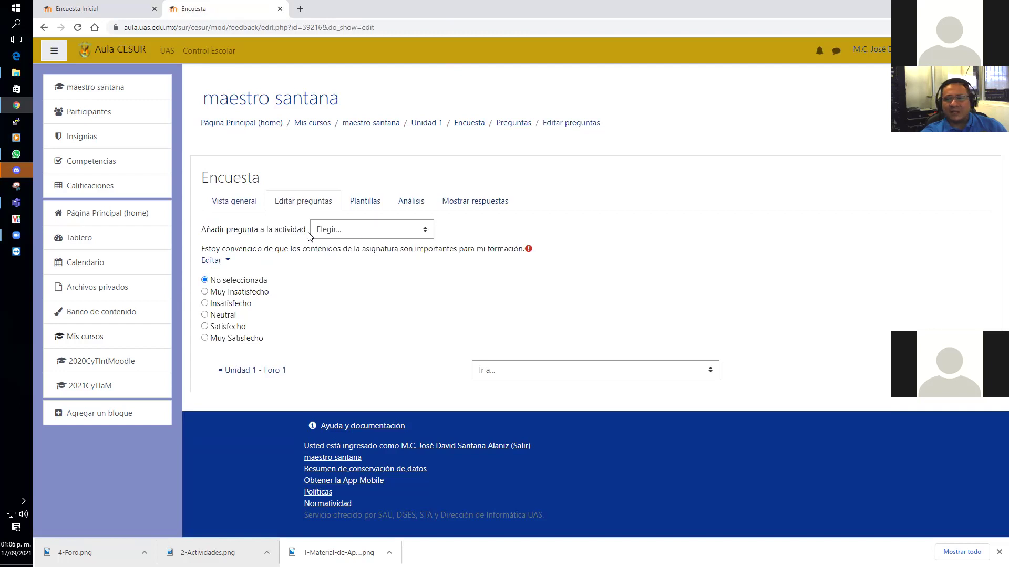
drag(202, 230, 308, 234)
click(358, 234)
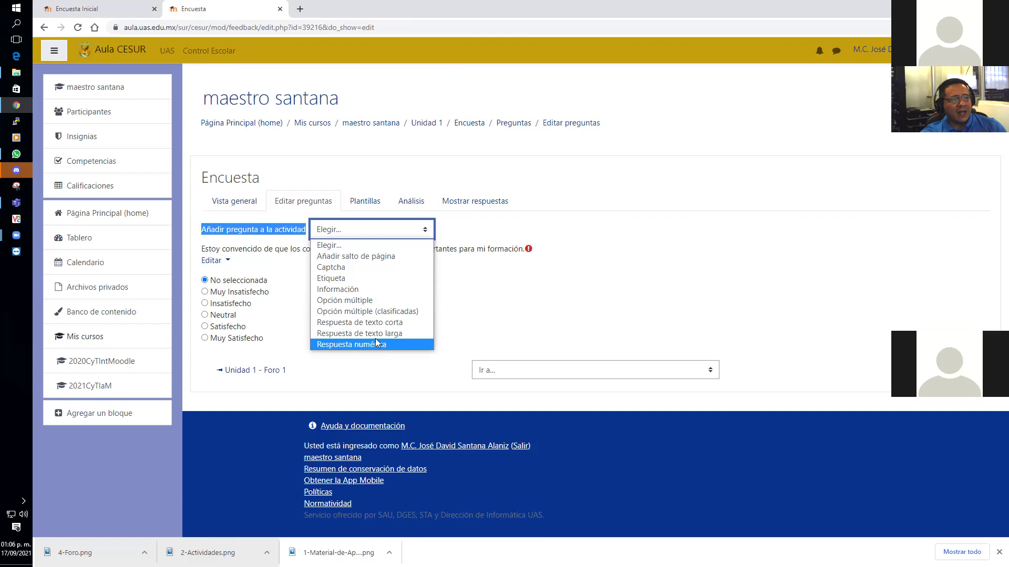
Step: Add a required multiple-choice question '¿Los propósitos de aprendizaje de esta asignatura son claros?'
click(371, 300)
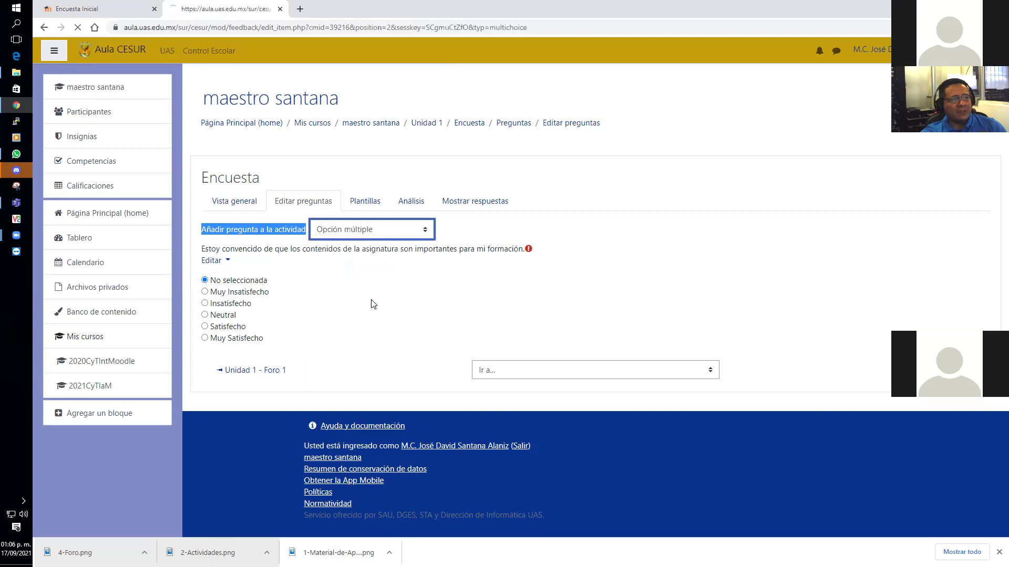
click(103, 13)
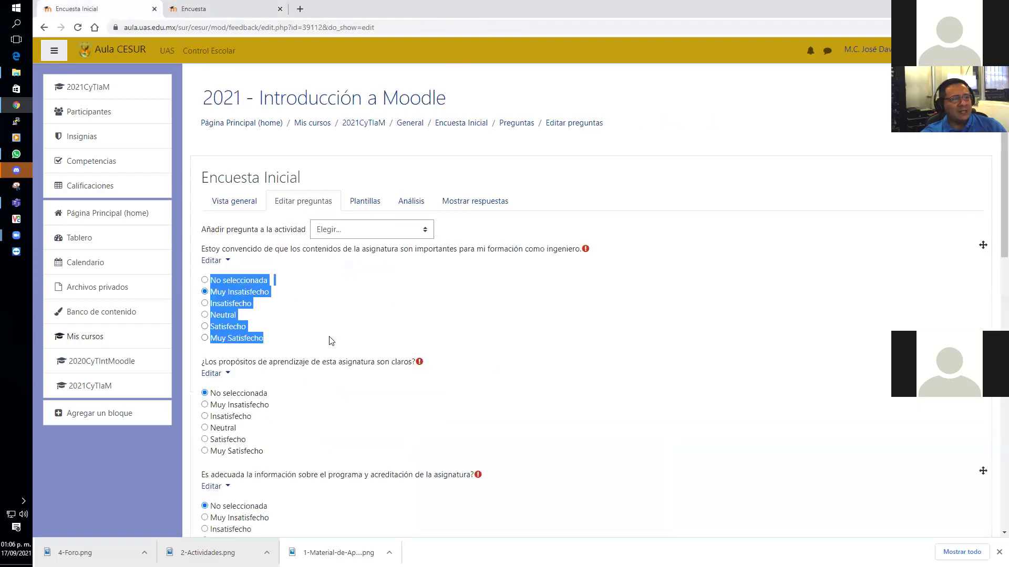
click(295, 359)
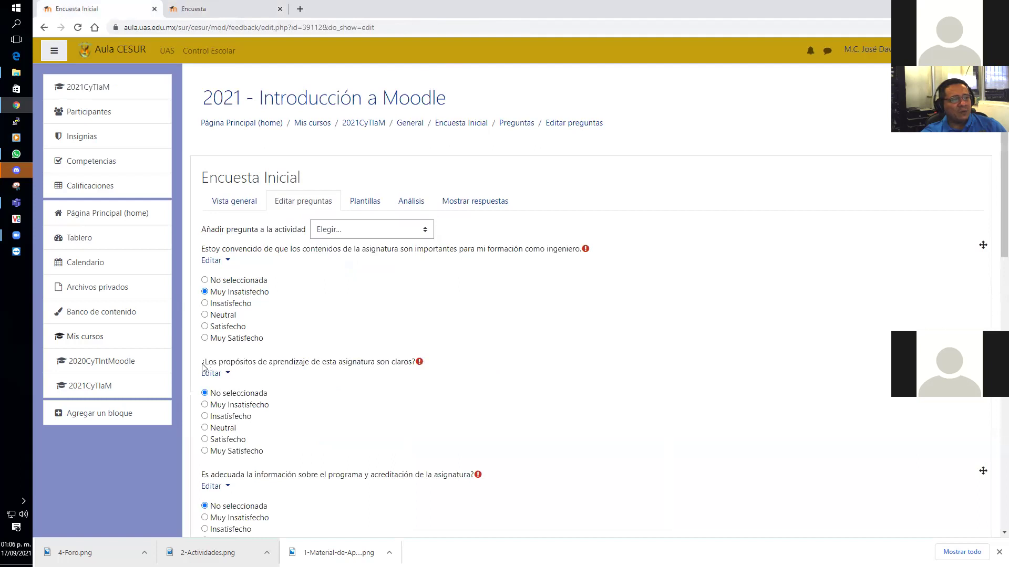
drag(201, 367, 417, 364)
key(ctrl+c)
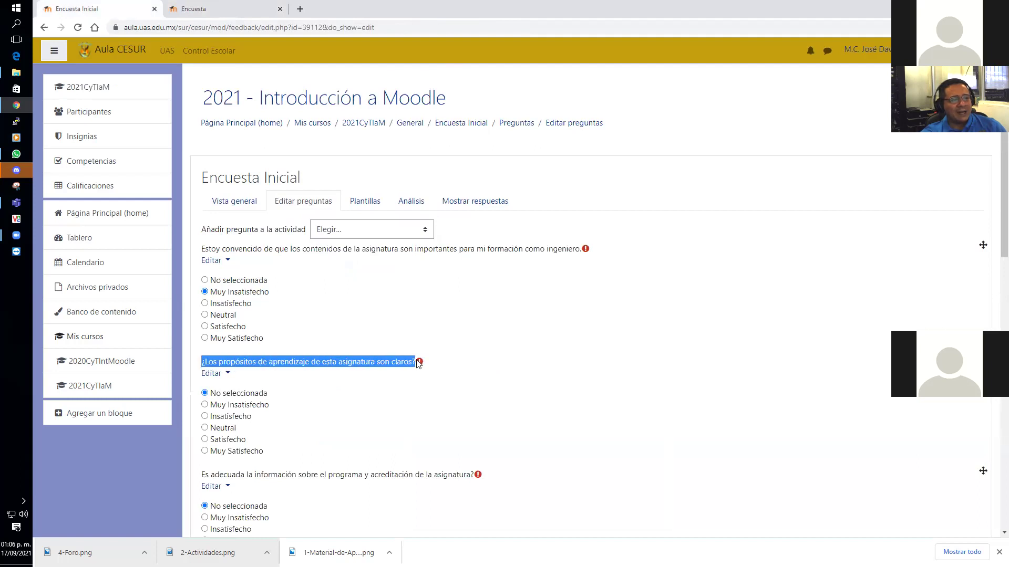
click(203, 13)
click(462, 280)
key(ctrl+v)
click(413, 249)
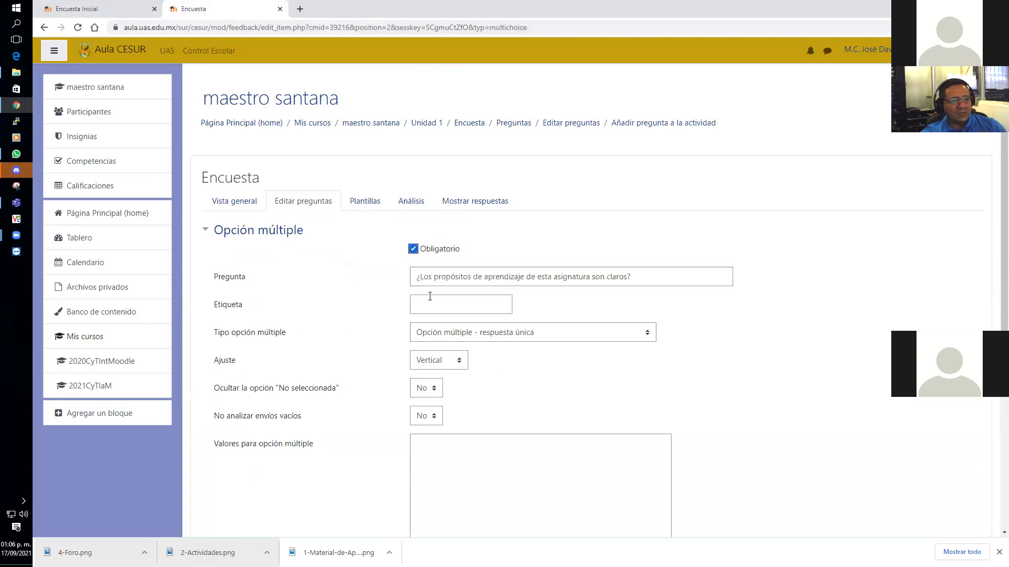
click(468, 464)
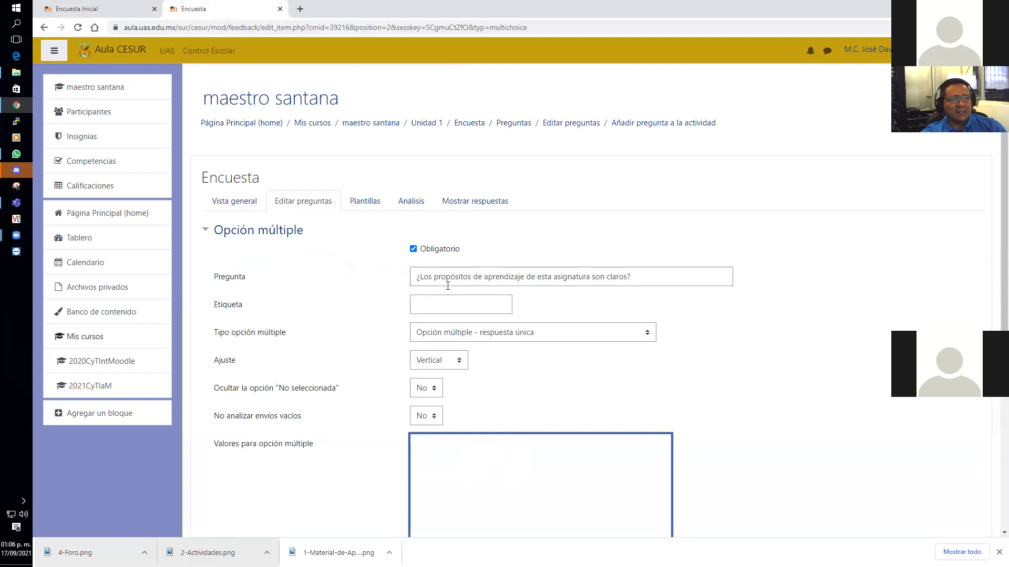
Step: Paste the five satisfaction options from Encuesta Inicial into Valores
click(100, 6)
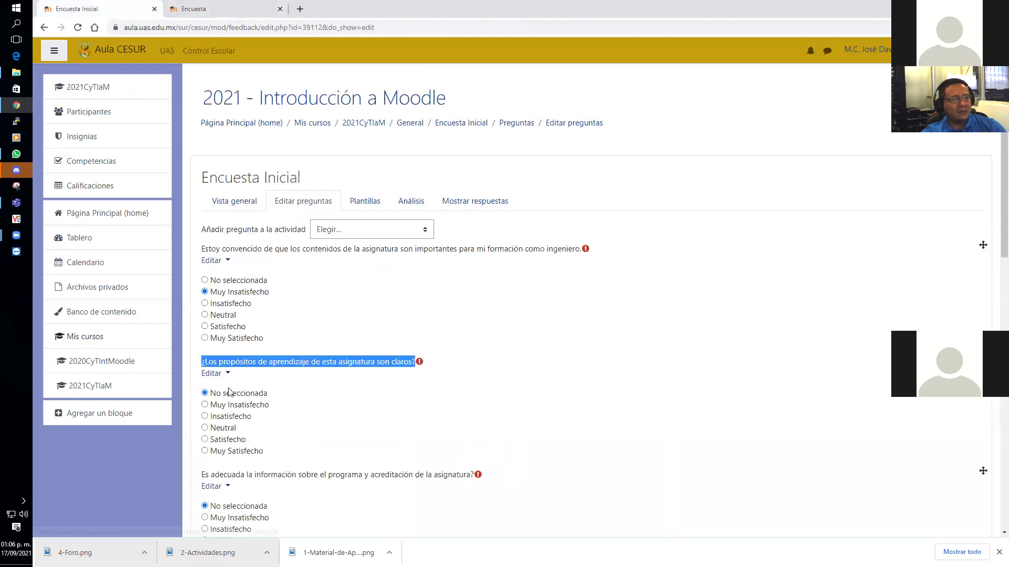
click(263, 452)
mouse_move(265, 457)
mouse_down()
mouse_move(223, 395)
mouse_move(254, 454)
mouse_move(267, 460)
mouse_up()
key(ctrl+c)
click(221, 418)
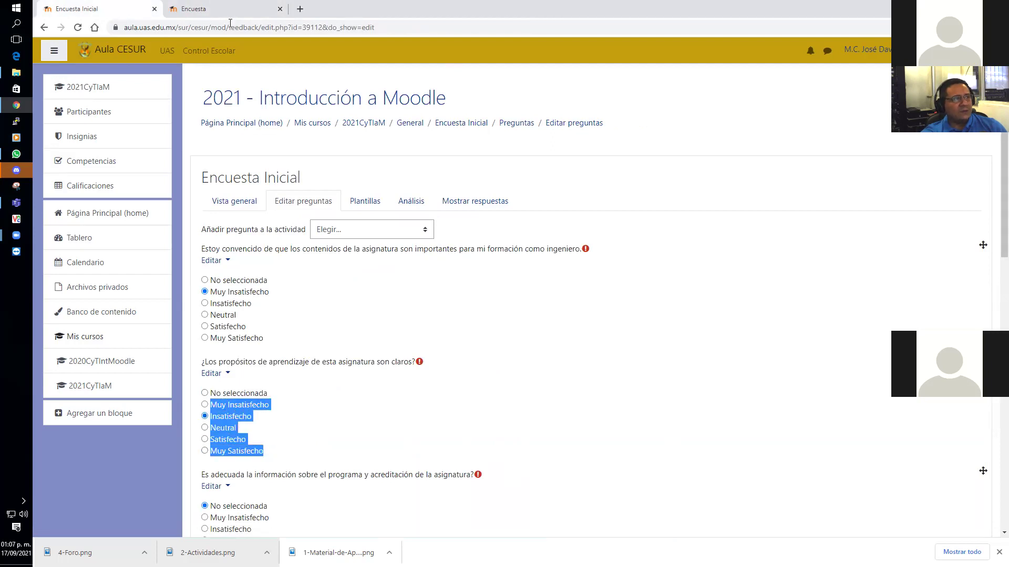
click(194, 9)
click(472, 466)
key(ctrl+v)
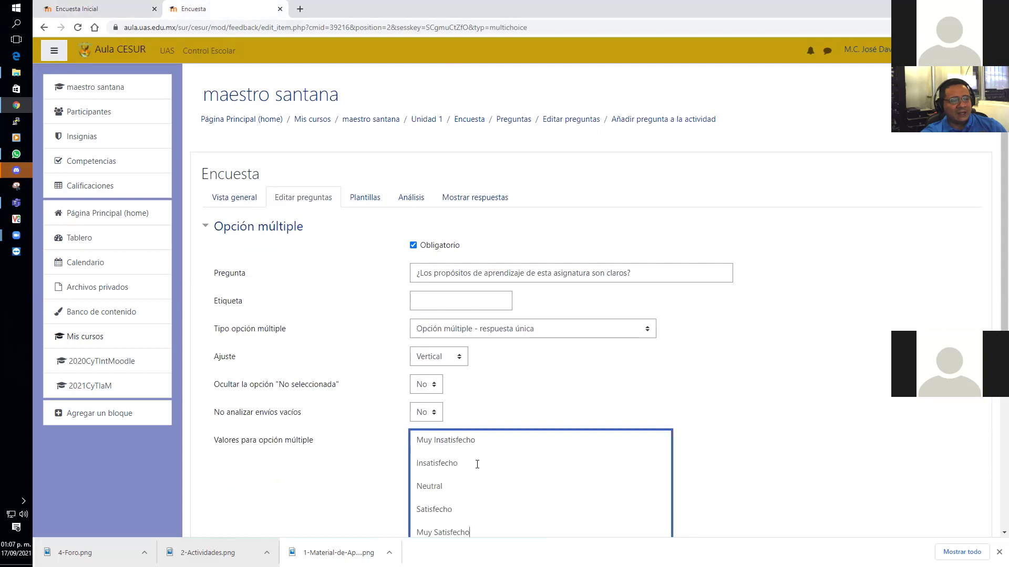
Step: Remove the blank lines between the satisfaction options and save the question
click(458, 451)
key(BackSpace)
key(Delete)
key(Down)
key(Delete)
key(Down)
key(Delete)
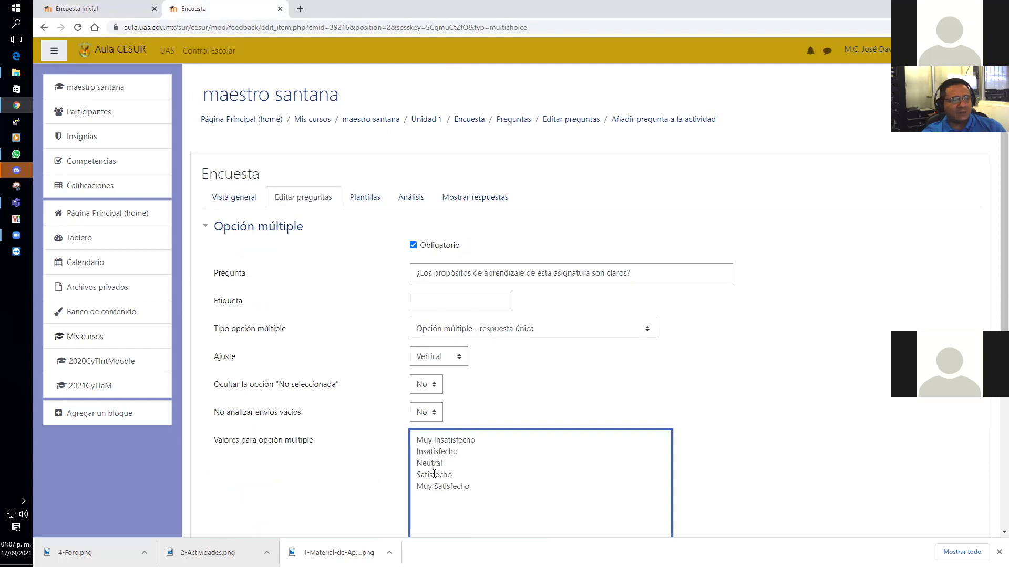
scroll(462, 478, down, 2)
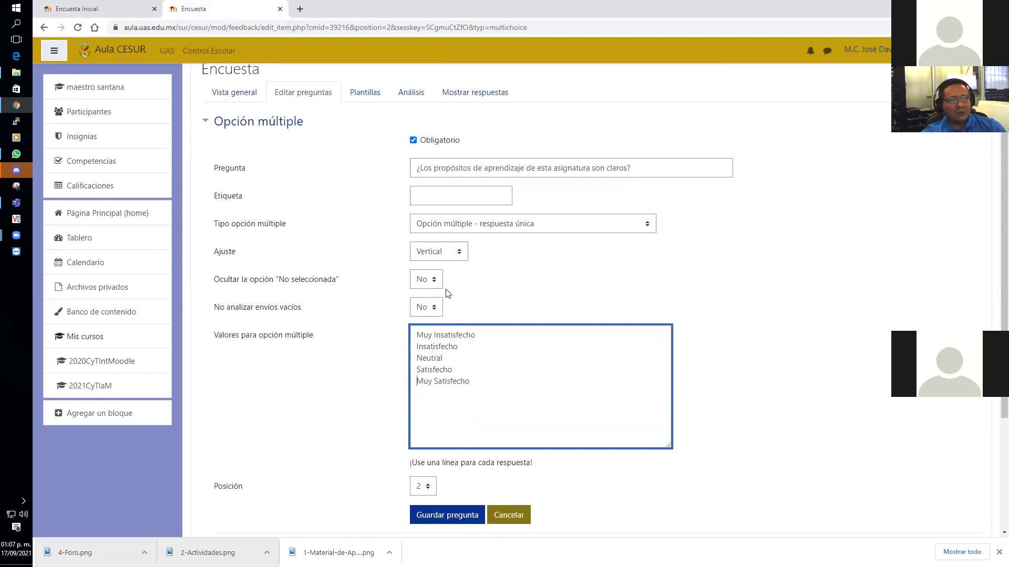
scroll(401, 423, down, 2)
click(429, 413)
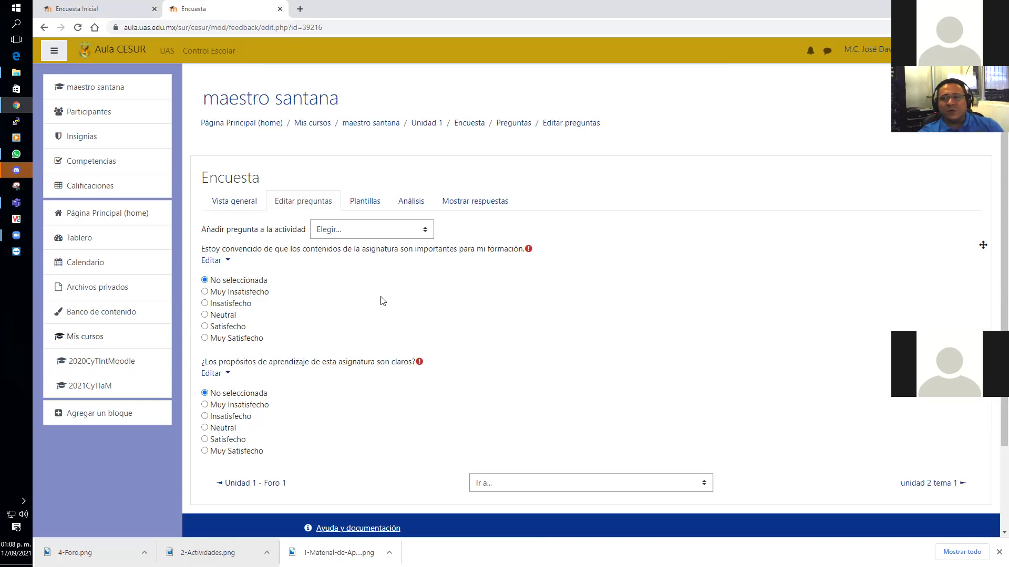
Step: From the Encuesta Inicial tab, go to the 2021CyTIaM course and confirm leaving the page
click(89, 9)
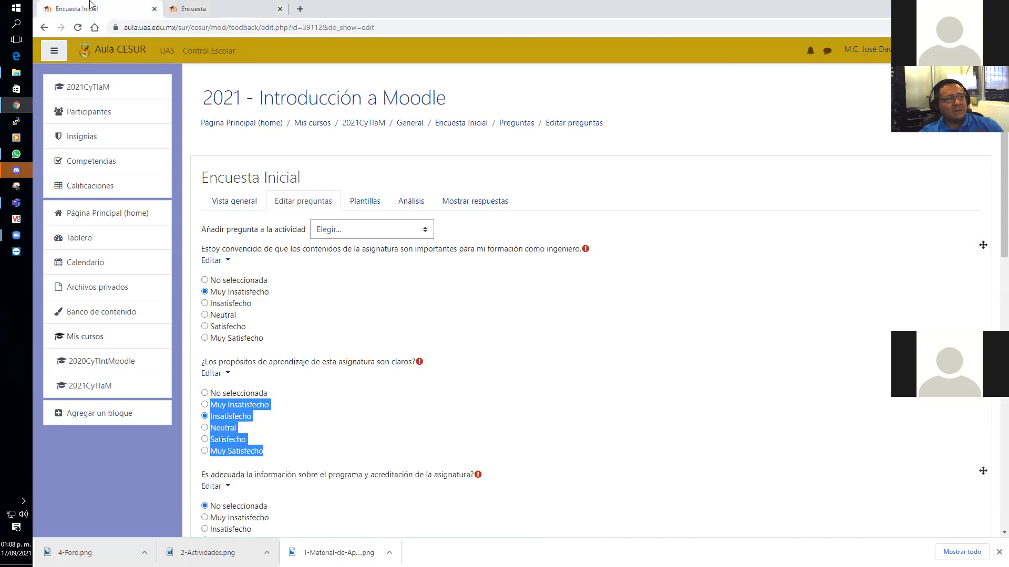
click(69, 85)
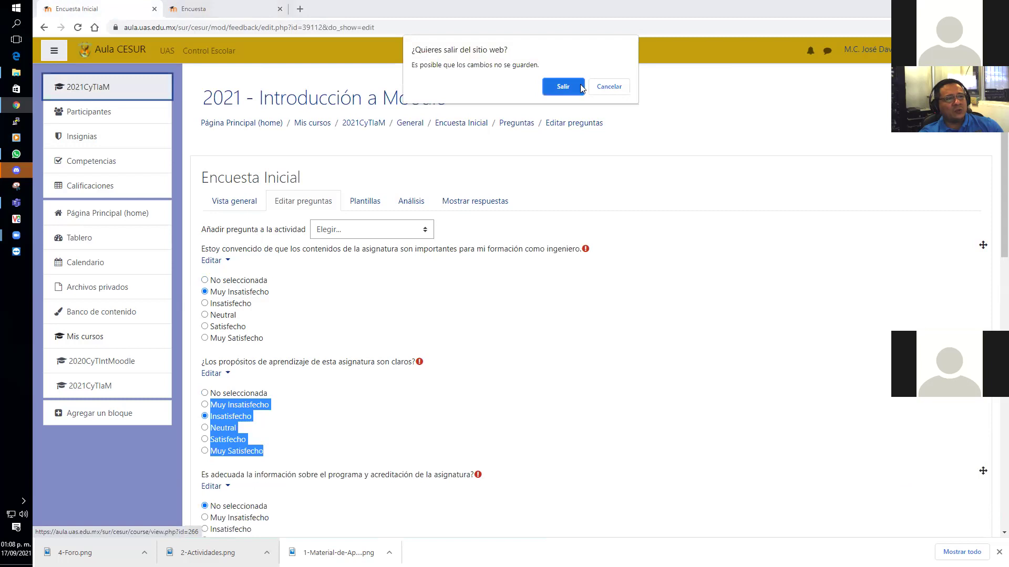
click(579, 86)
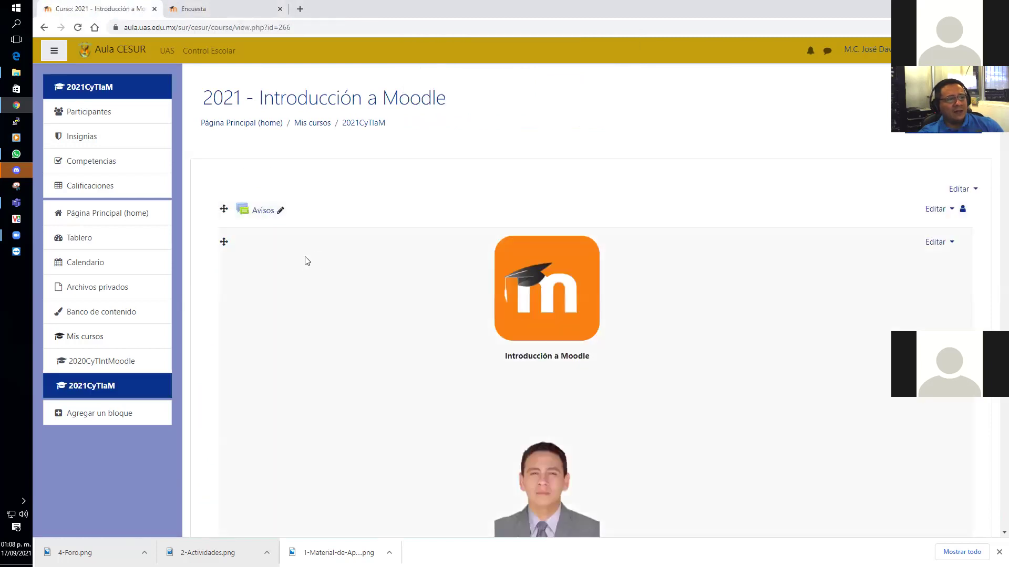
Step: Copy the Encuesta inicial link address and open the file from the course page
scroll(187, 317, down, 5)
scroll(188, 317, down, 20)
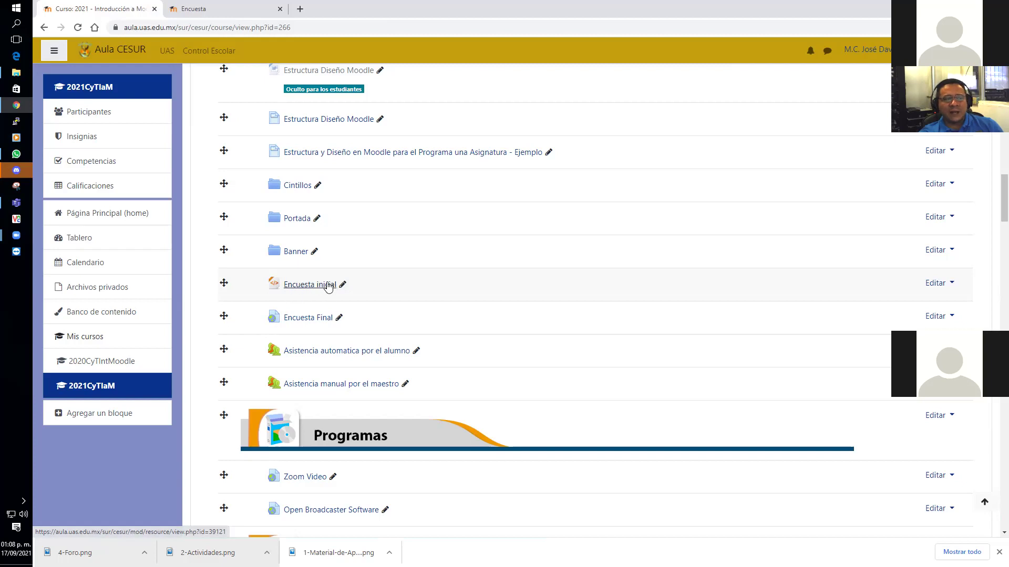
right_click(315, 288)
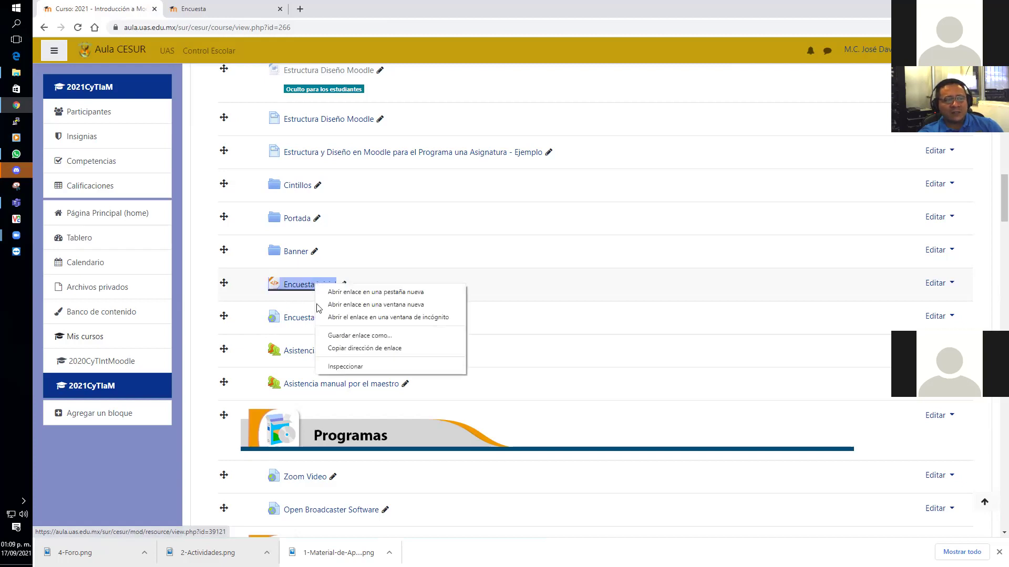
click(368, 351)
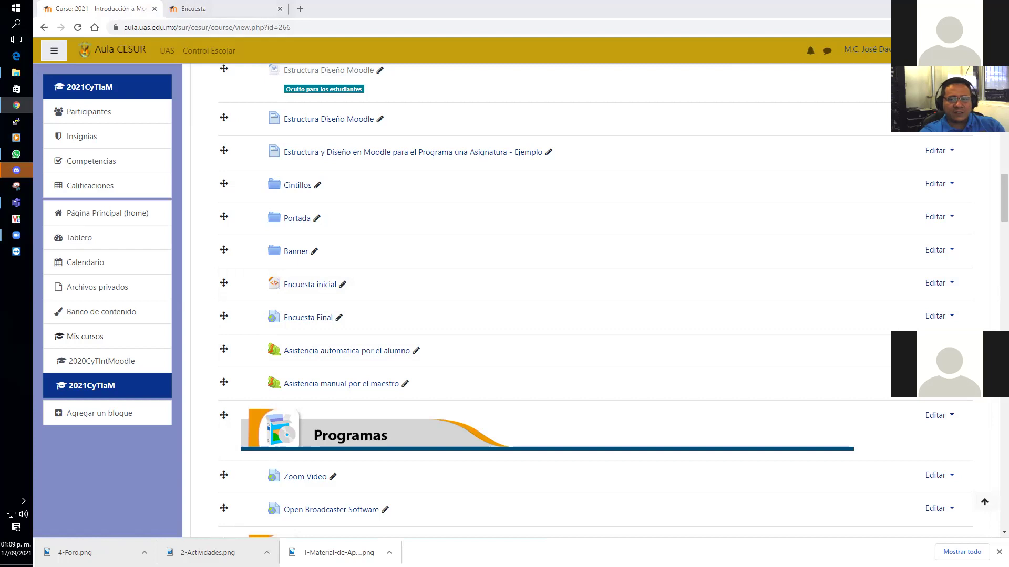
click(314, 285)
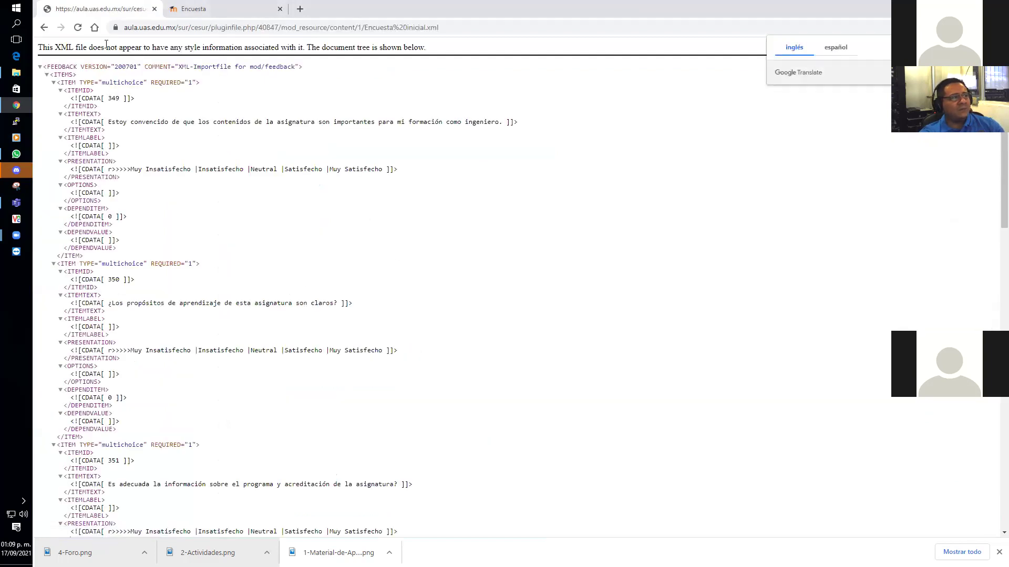
click(44, 27)
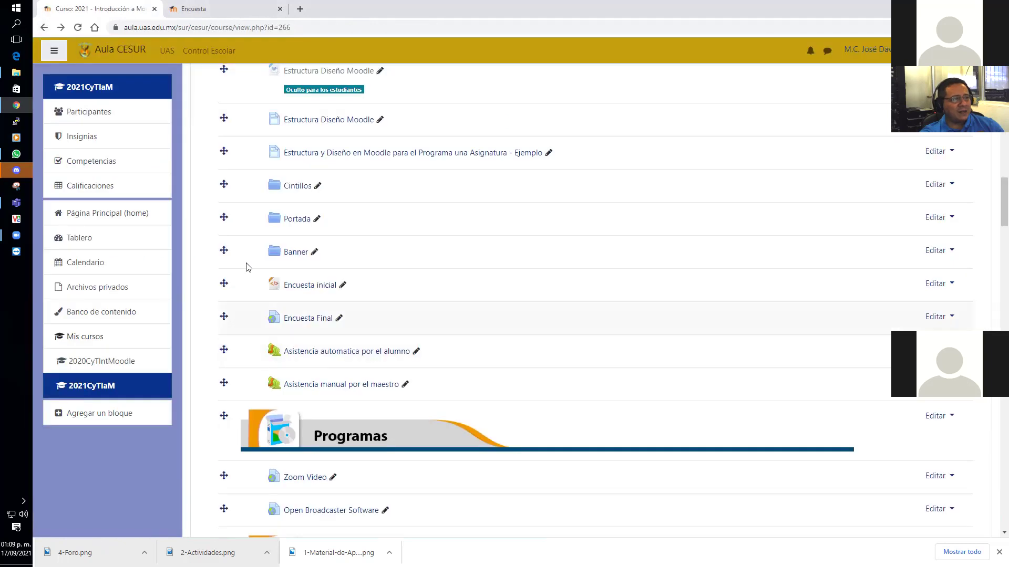
Step: Save Encuesta inicial.xml to the Escritorio and return to the Encuesta question editor
right_click(321, 285)
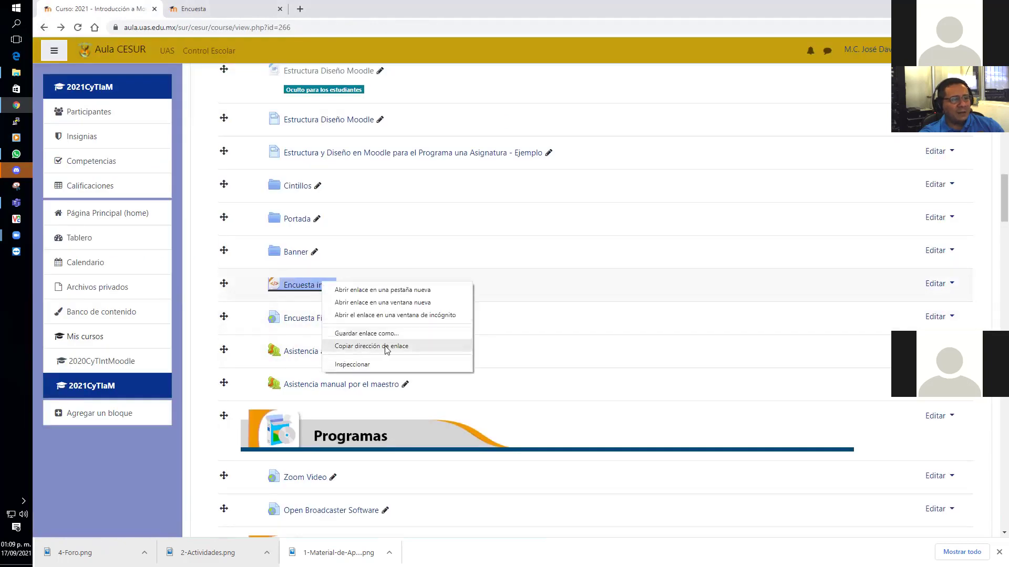
click(399, 334)
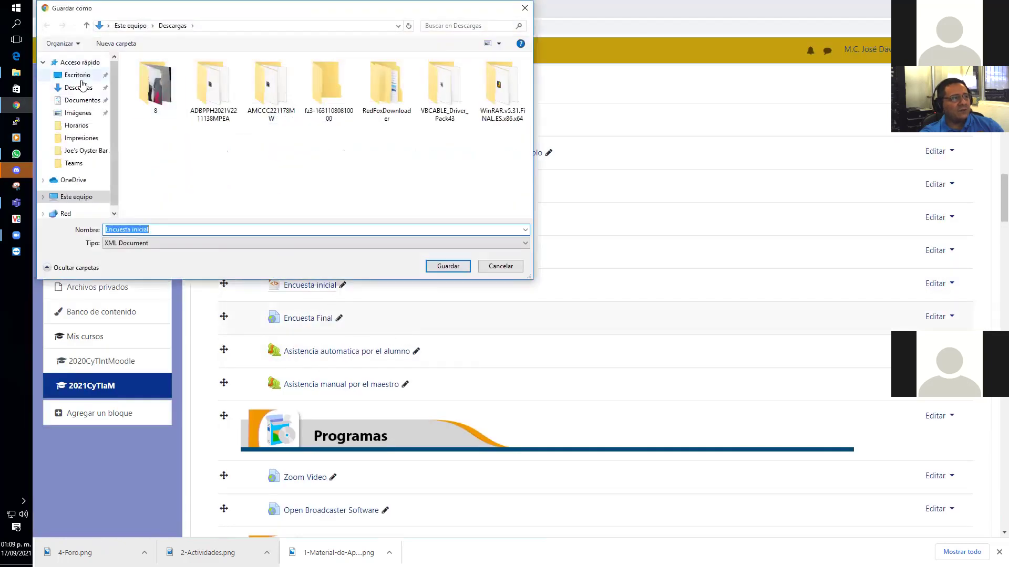
click(79, 76)
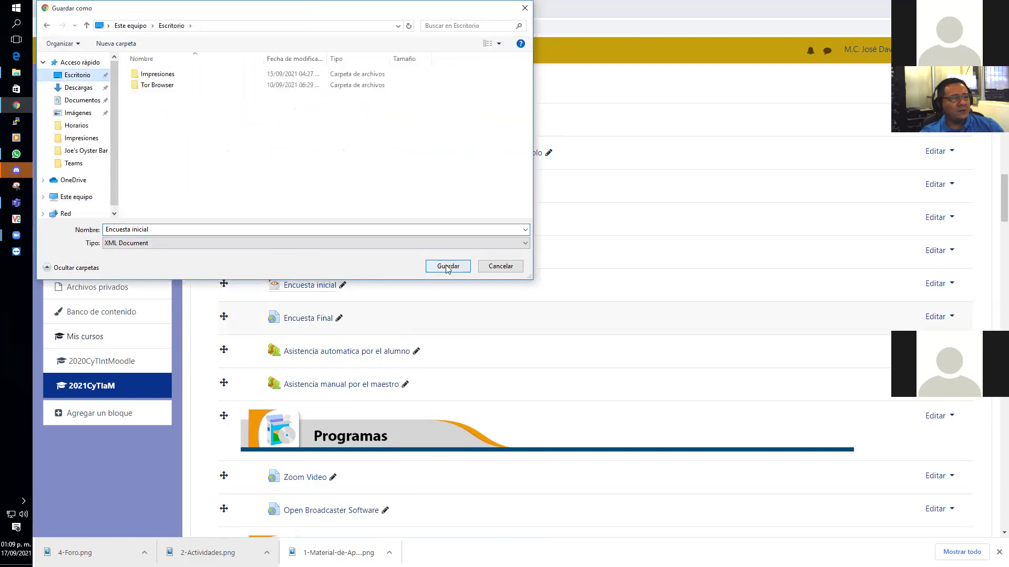
click(447, 267)
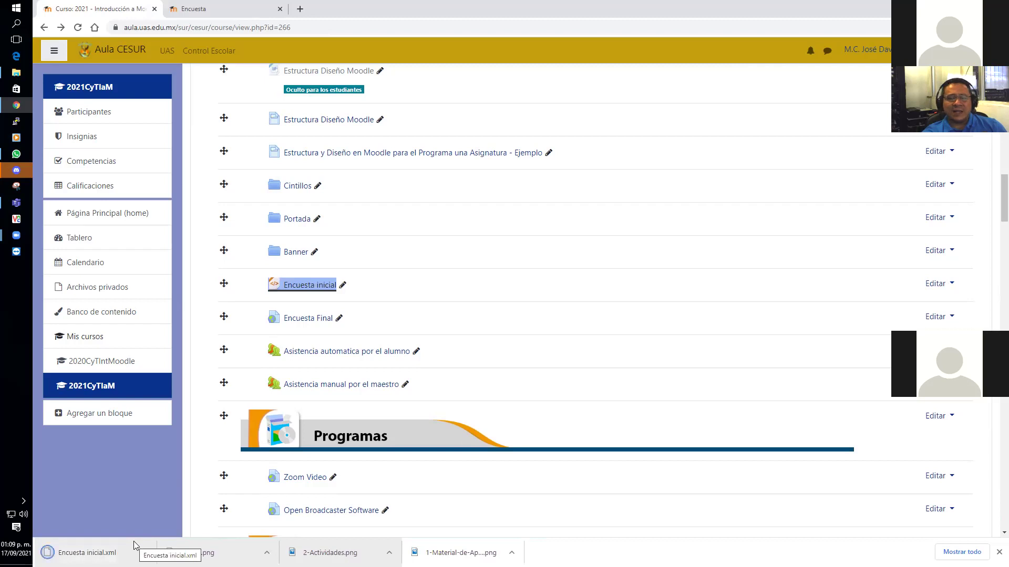
click(210, 10)
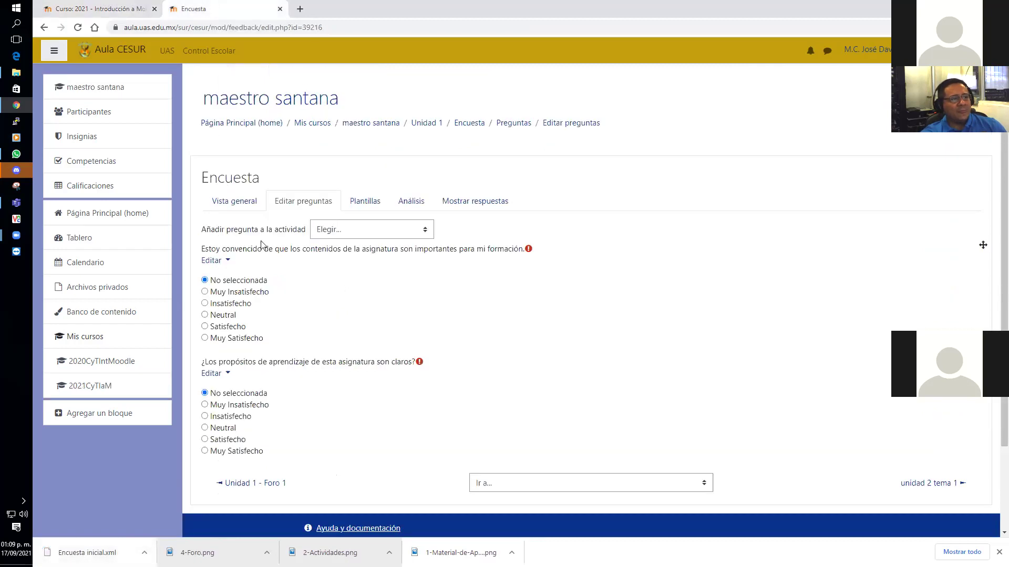
Step: On the maestro santana course page, launch 'Añadir una actividad o recurso' in the top section
click(117, 87)
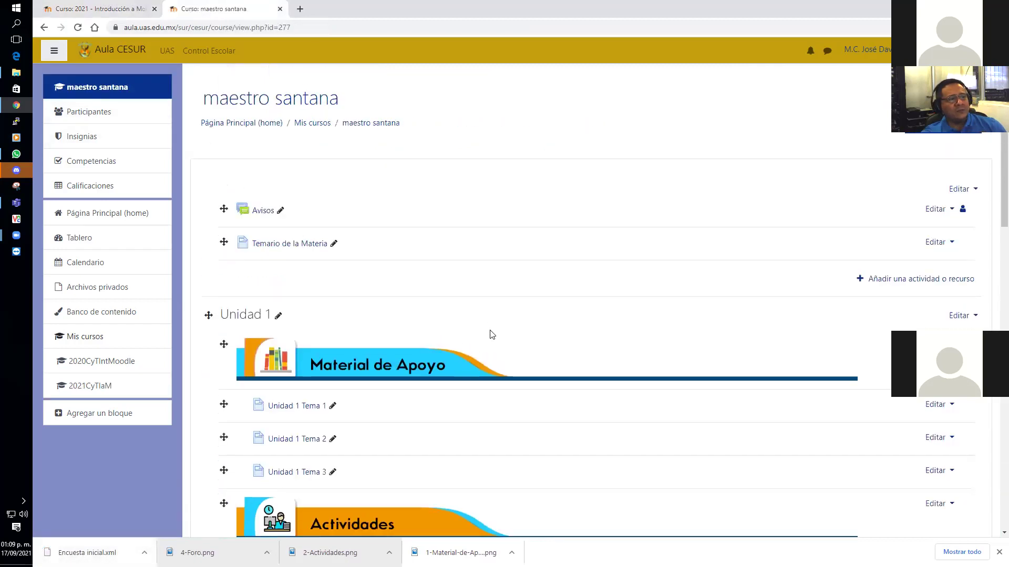
scroll(492, 334, down, 10)
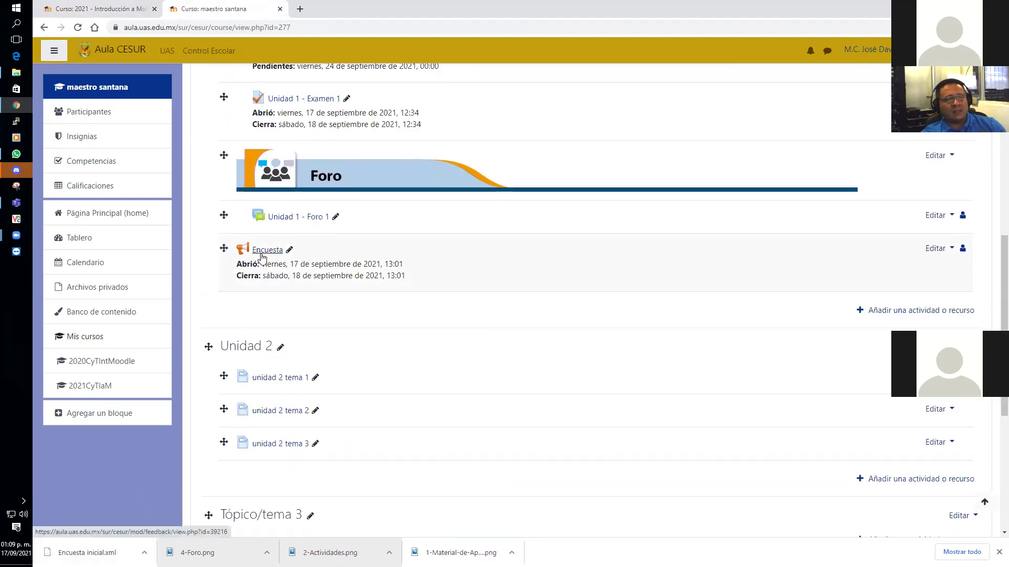
scroll(692, 324, up, 1)
scroll(692, 325, up, 2)
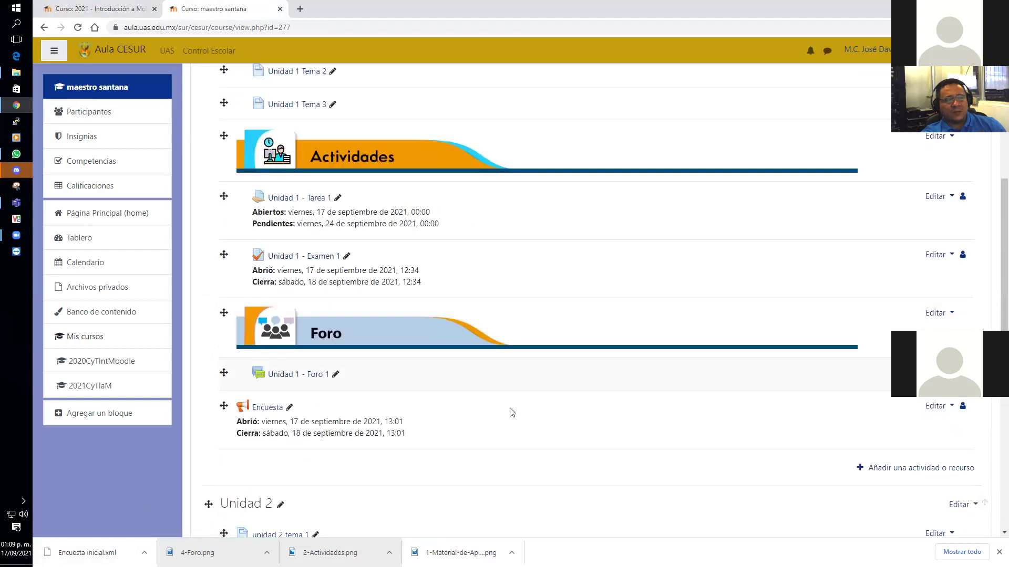
click(950, 408)
click(806, 379)
scroll(806, 379, up, 6)
scroll(599, 303, up, 1)
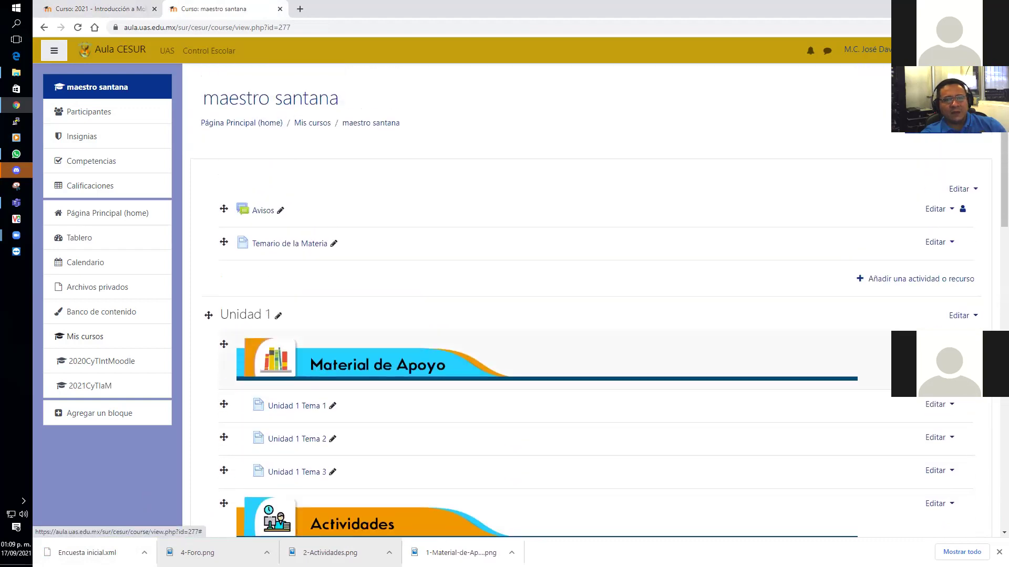
scroll(912, 316, down, 4)
scroll(912, 315, up, 4)
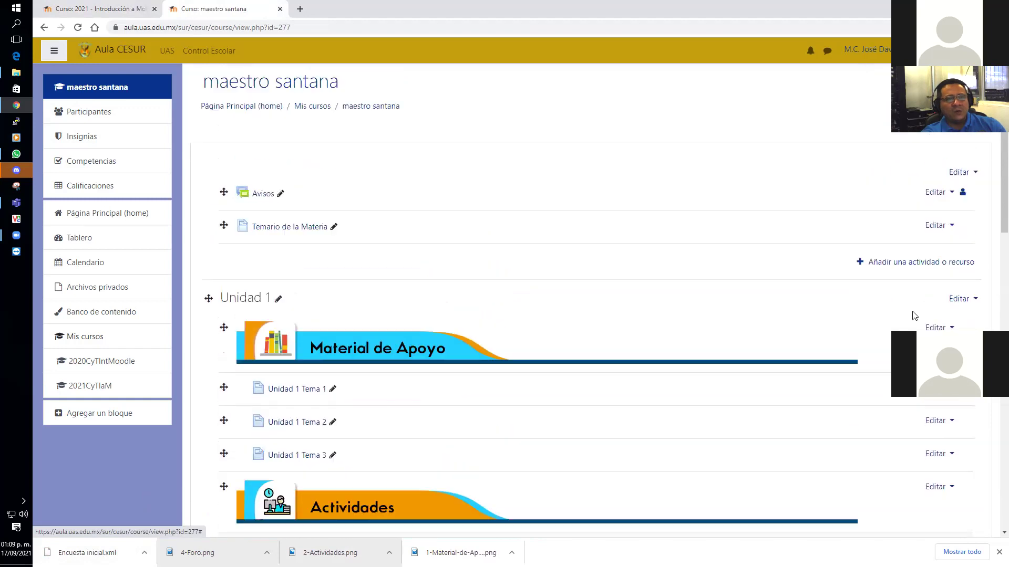
click(908, 286)
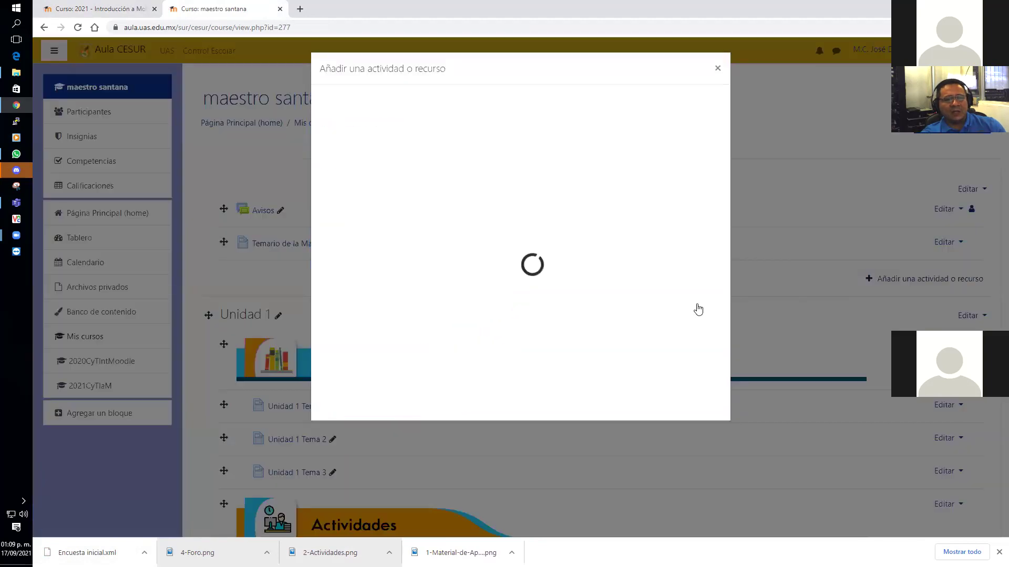
Step: Close the activity chooser and go to the course's Restaurar curso page
click(725, 66)
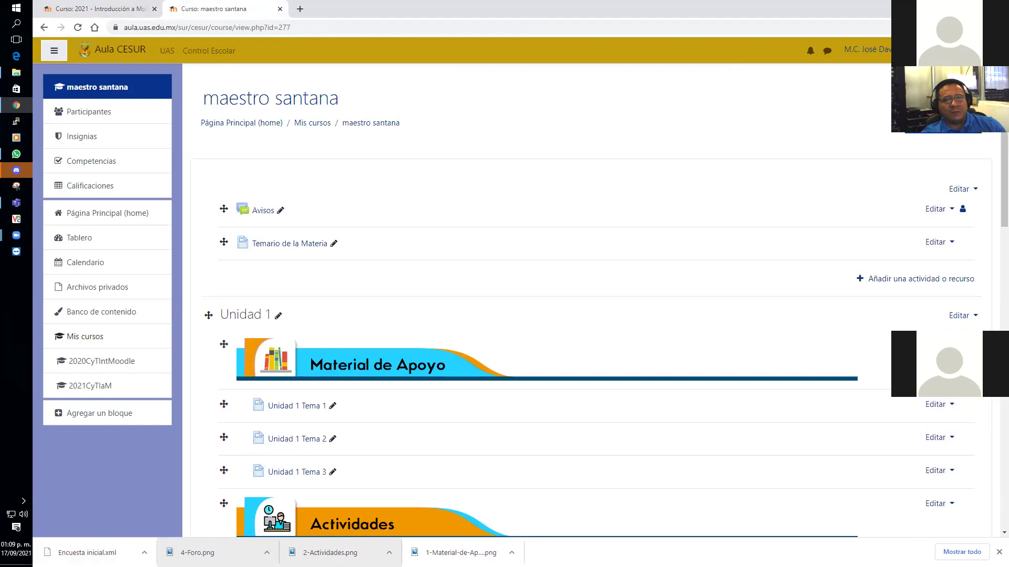
click(961, 189)
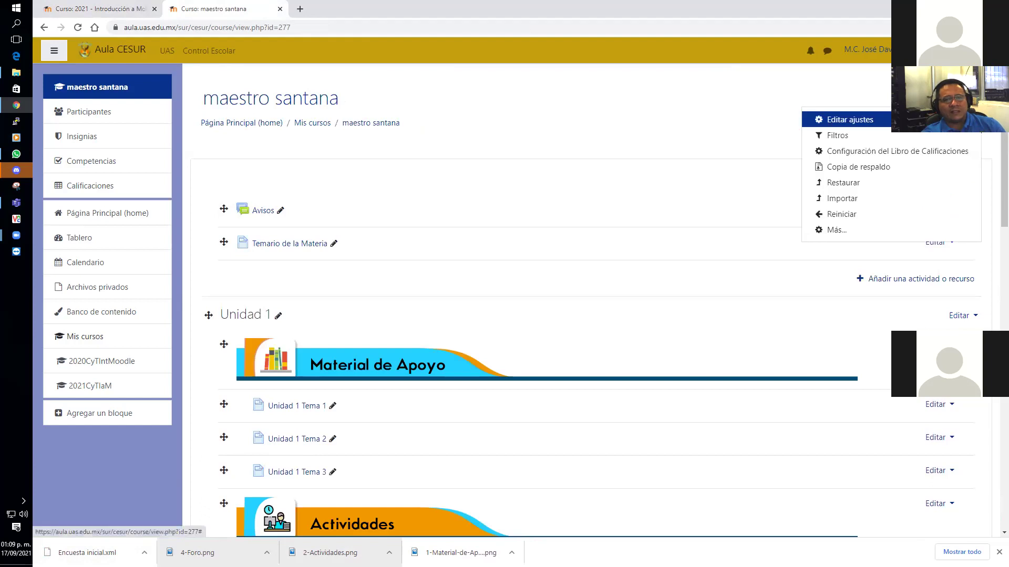
click(893, 204)
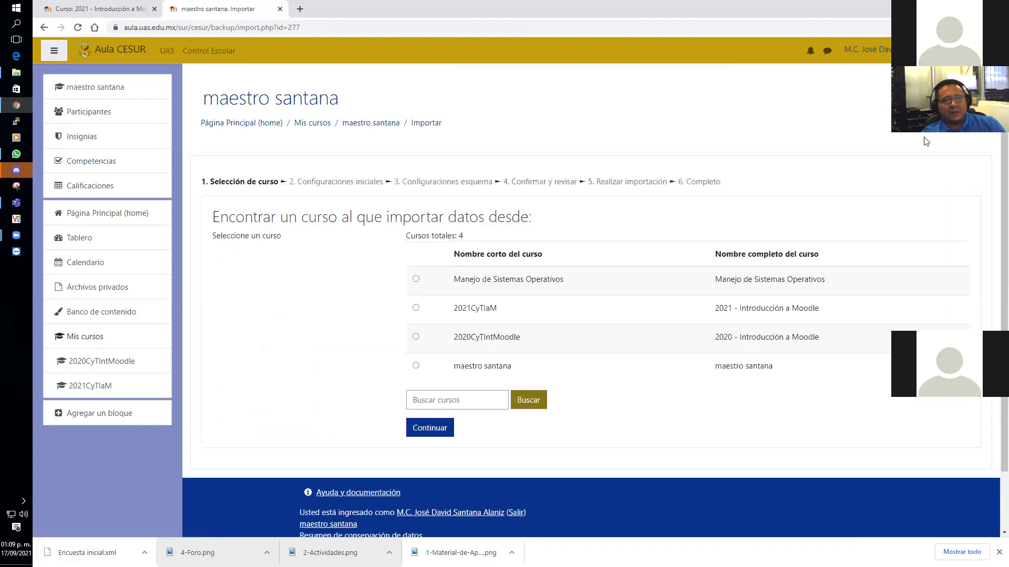
key(alt+Left)
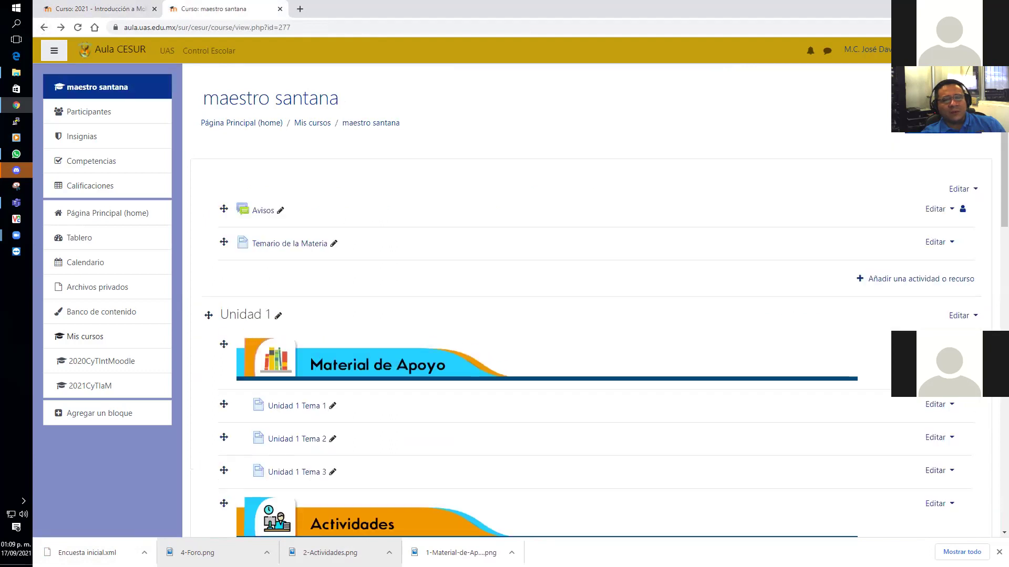
click(961, 189)
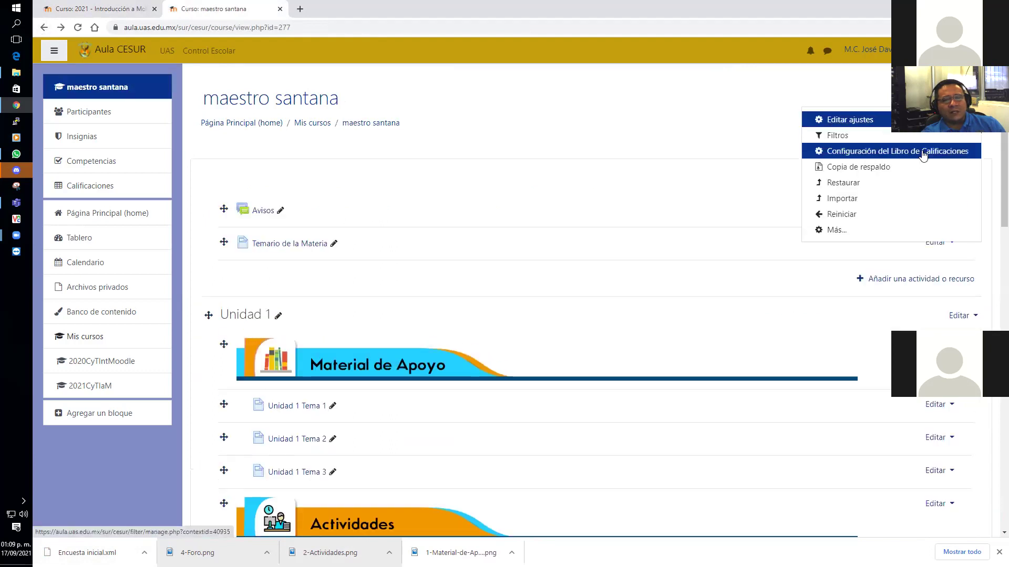
click(870, 187)
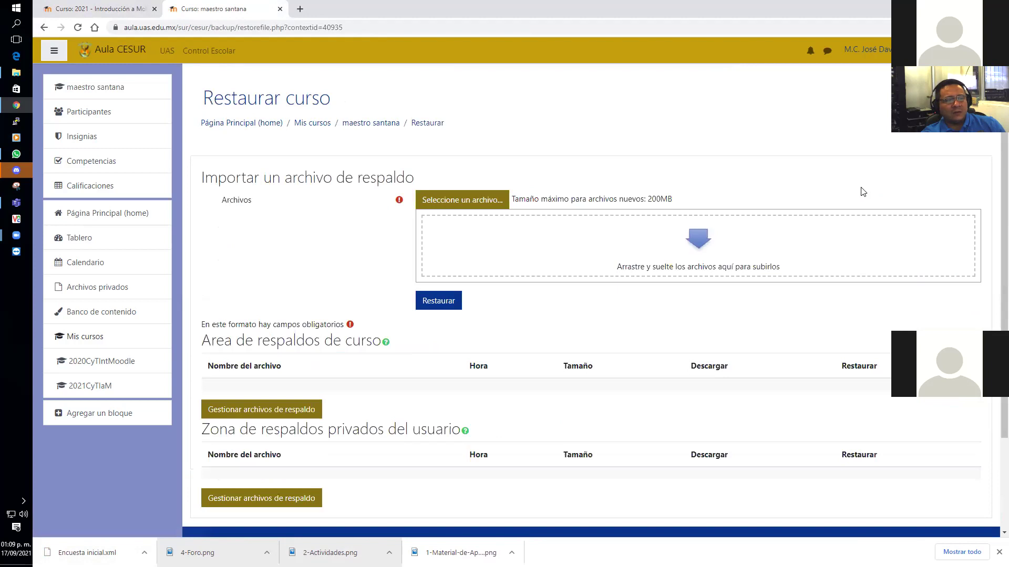
Step: Upload Encuesta inicial.xml and try restoring it, dismissing the unknown backup format error
drag(84, 553, 538, 257)
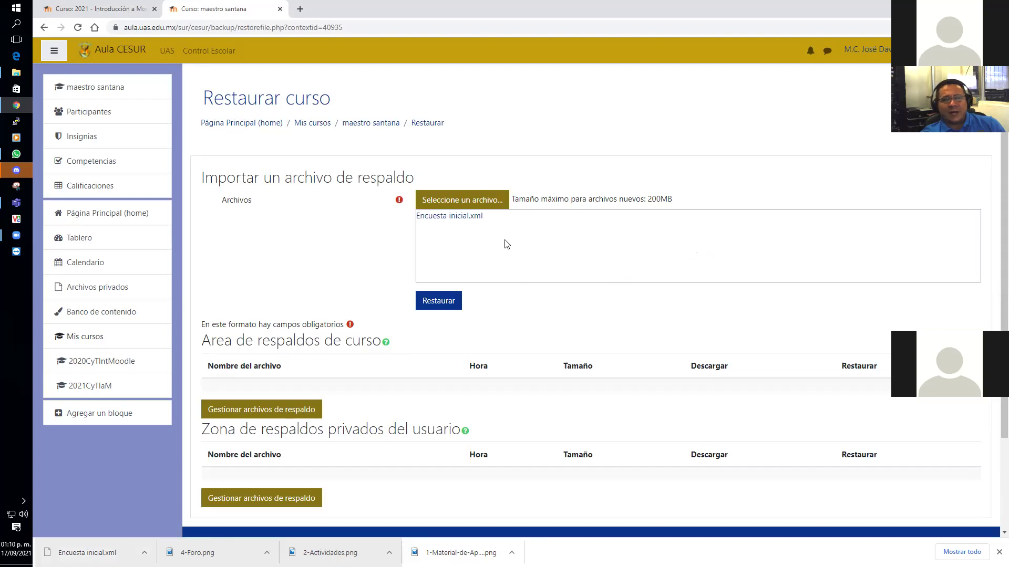
click(439, 309)
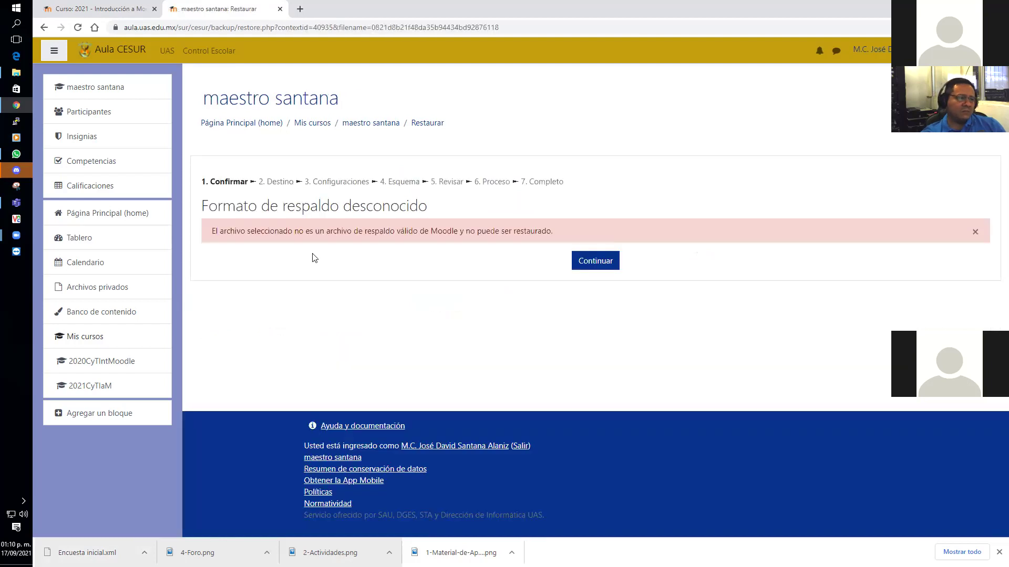
click(596, 268)
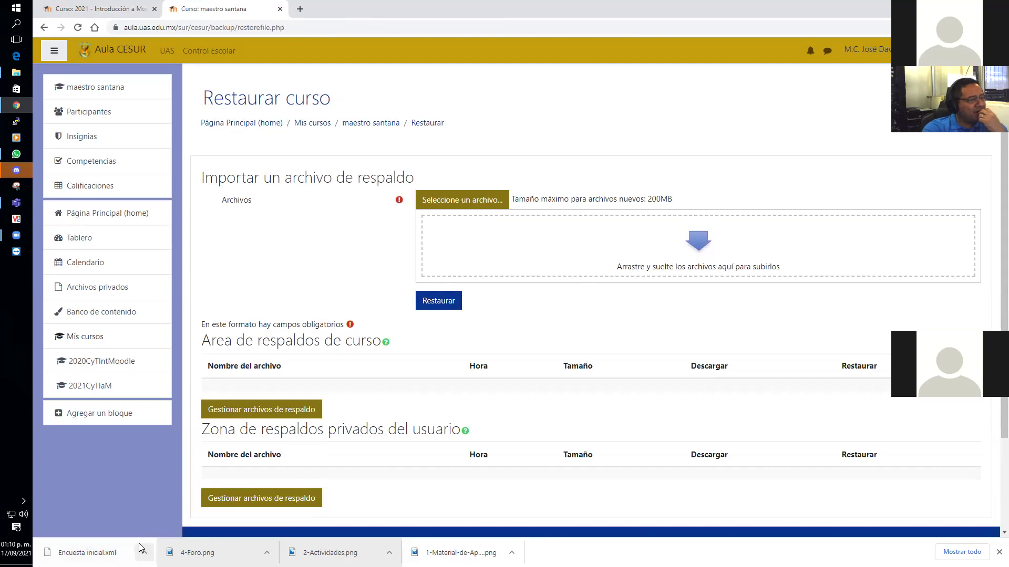
click(90, 550)
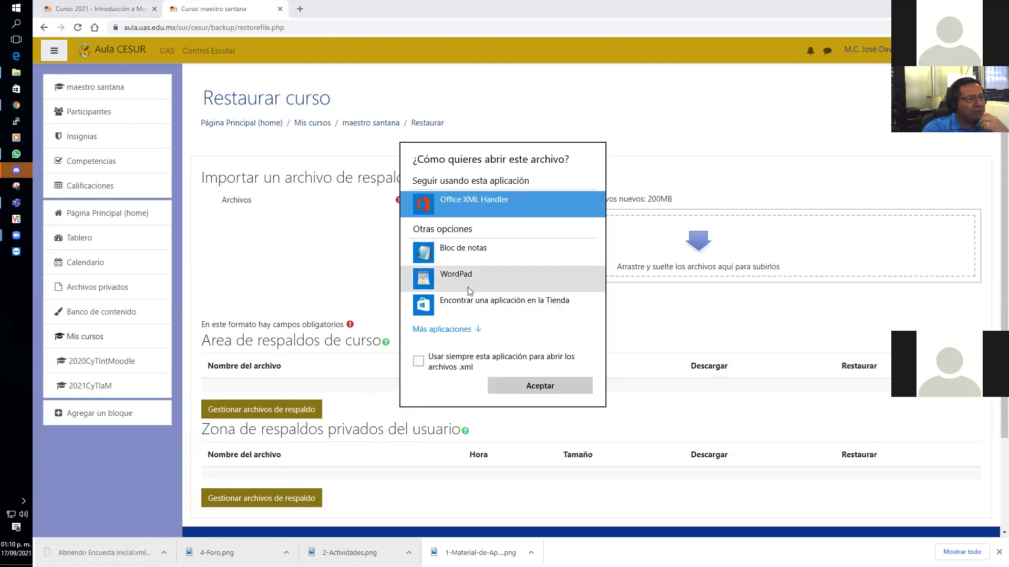
click(465, 250)
click(543, 393)
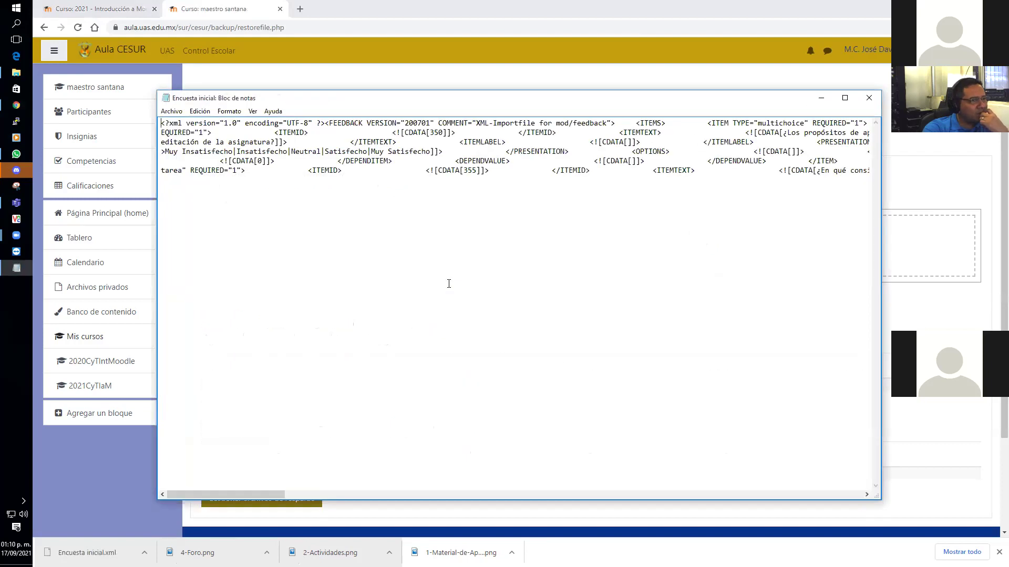
click(230, 112)
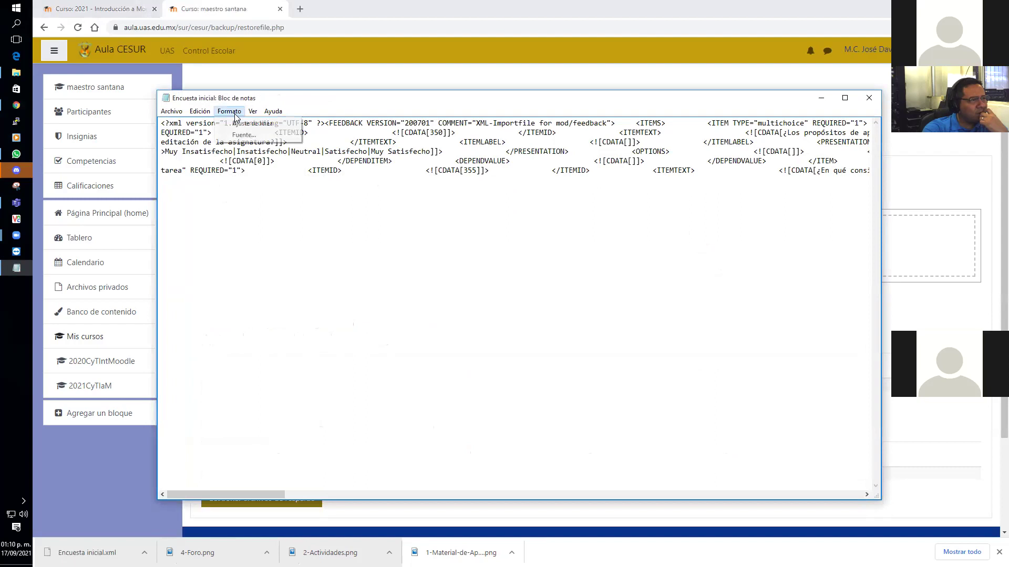
click(869, 98)
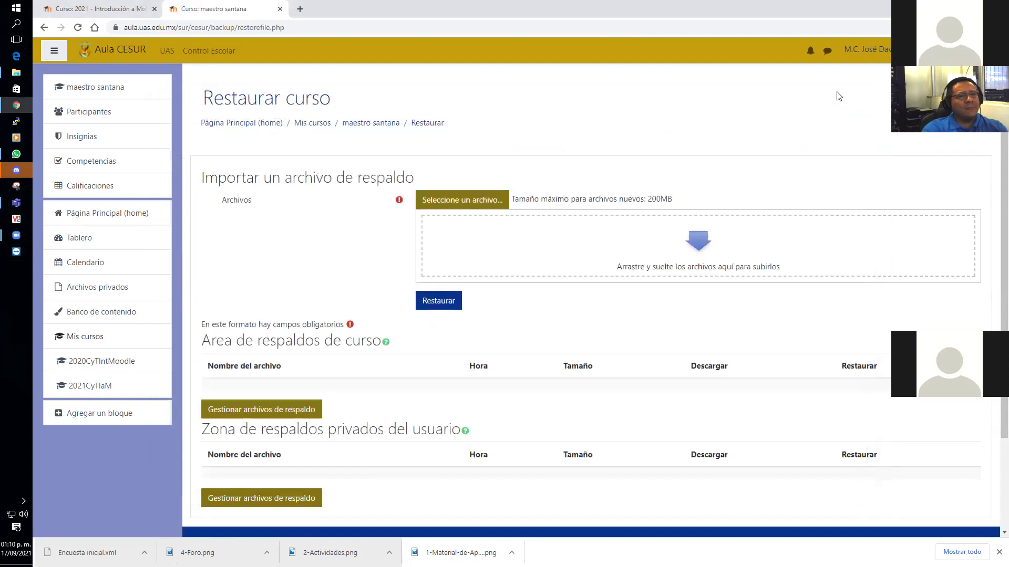
Step: Open Encuesta inicial in the 2021CyTIaM course tab, then go back to the maestro santana course page
click(113, 9)
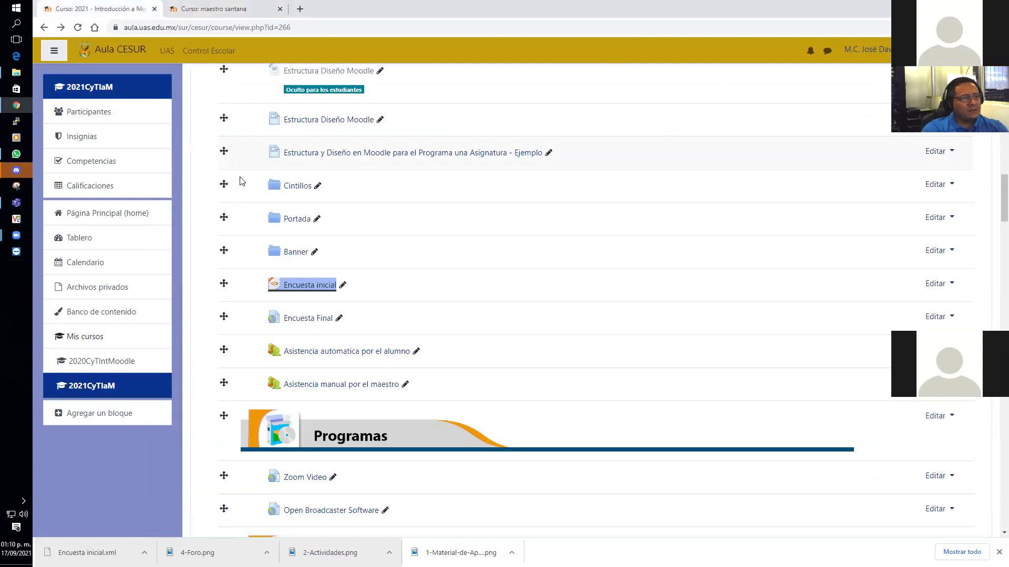
click(301, 287)
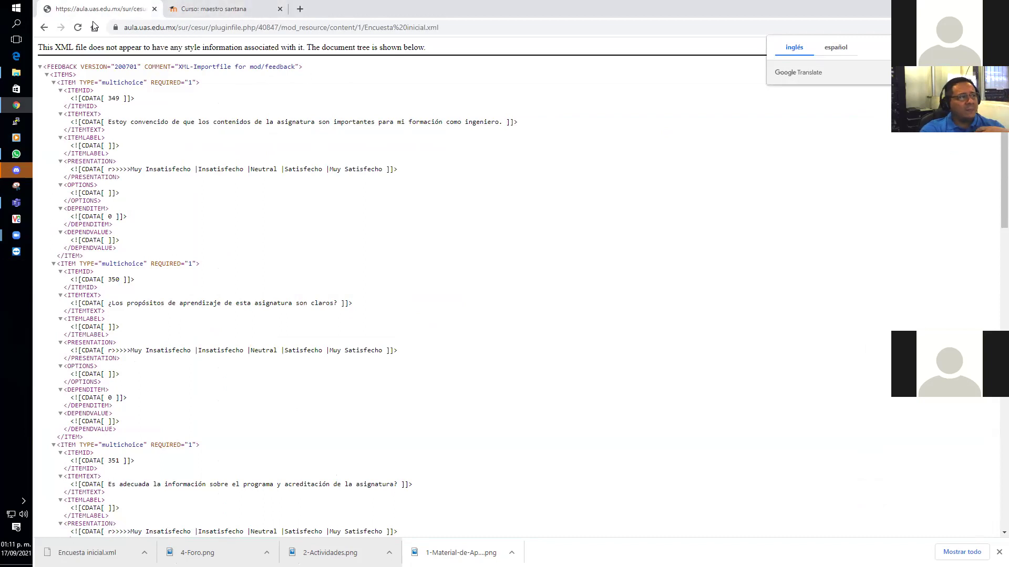
click(44, 28)
click(208, 9)
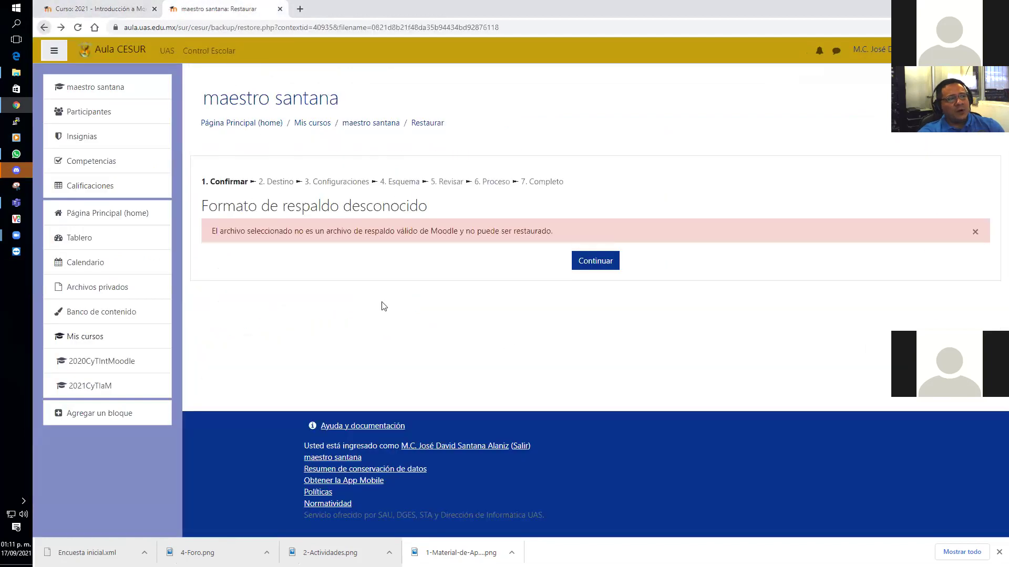
click(124, 86)
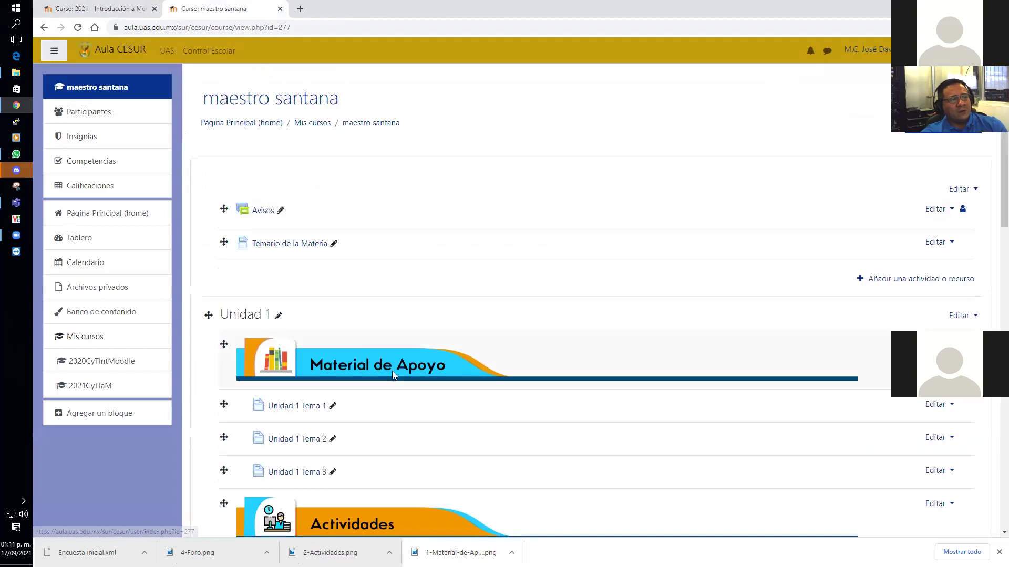
Step: Add a Retroalimentación activity named 'Encuesta Inicial' and save it, showing the new activity
scroll(392, 371, down, 9)
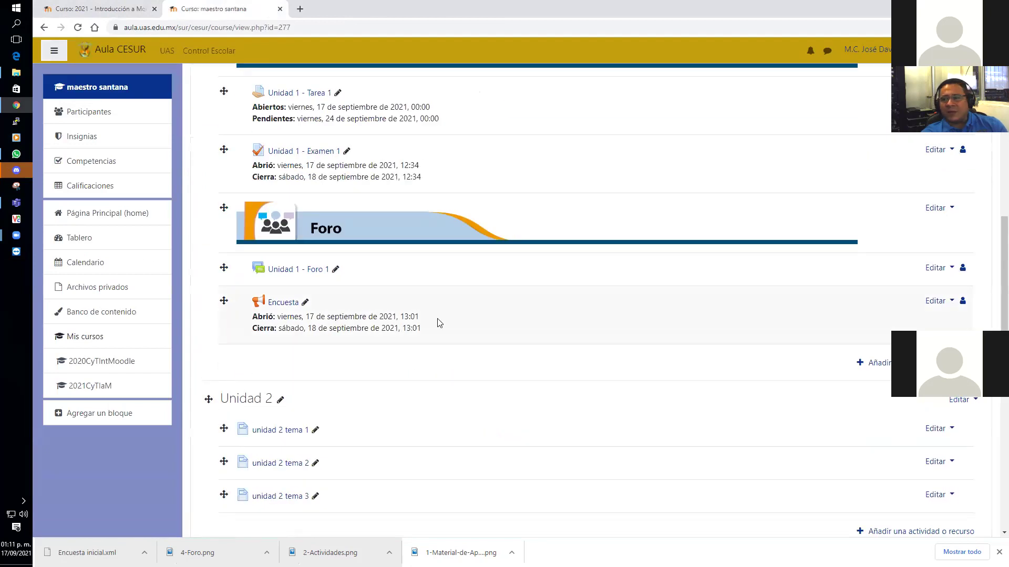
scroll(707, 326, up, 8)
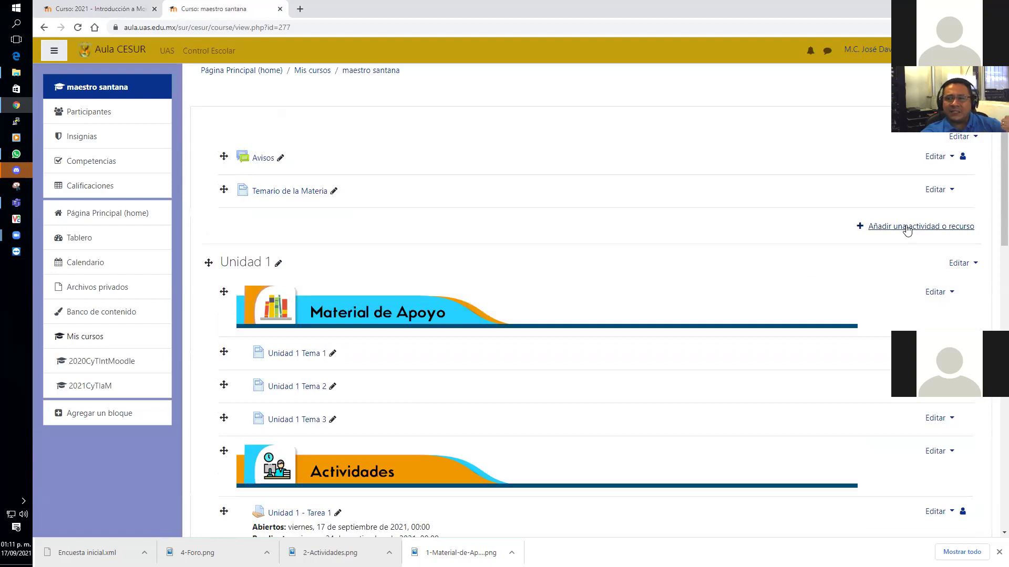
click(908, 231)
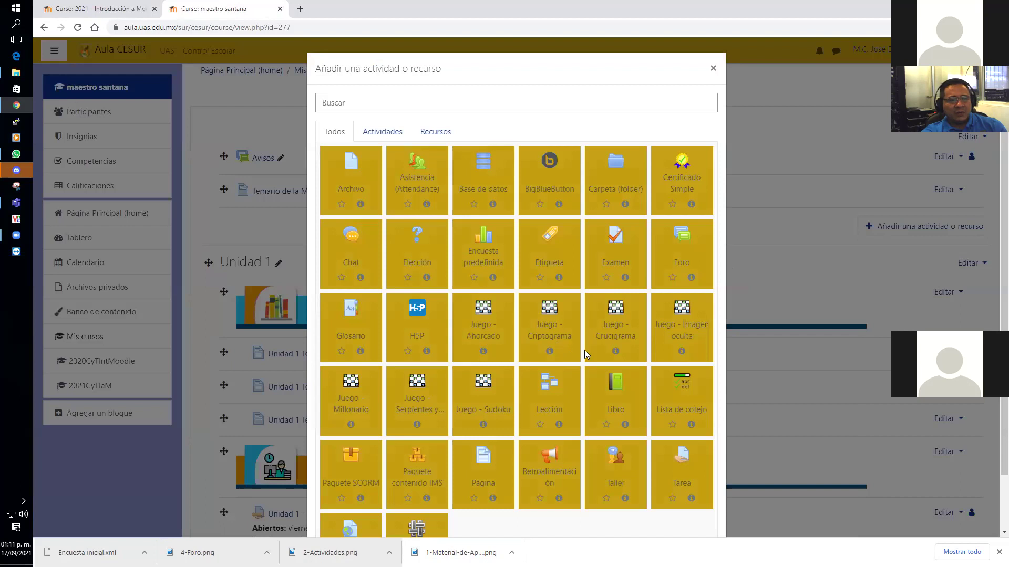
scroll(542, 450, down, 1)
click(547, 407)
click(498, 235)
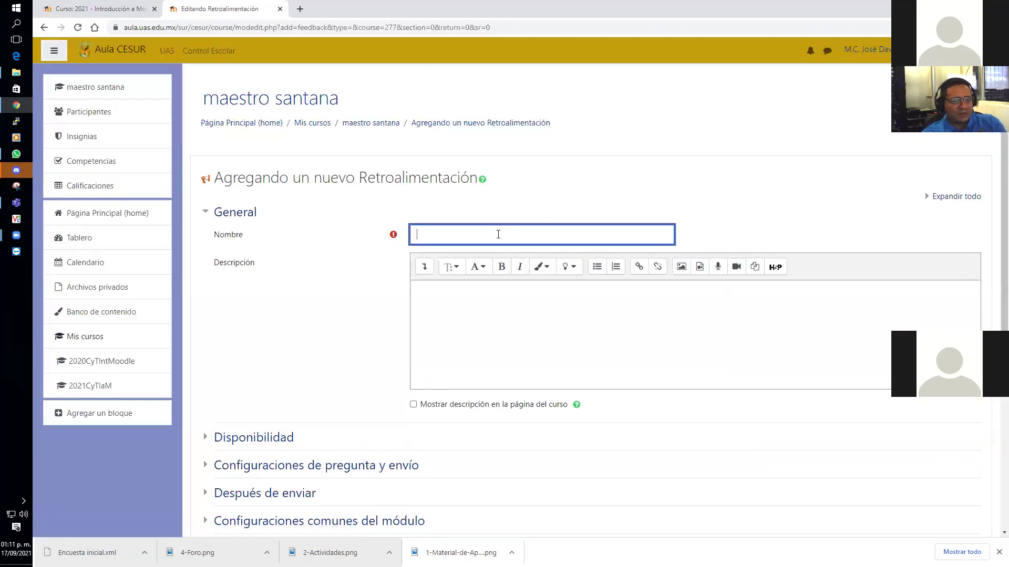
text(Encuesta Inicial)
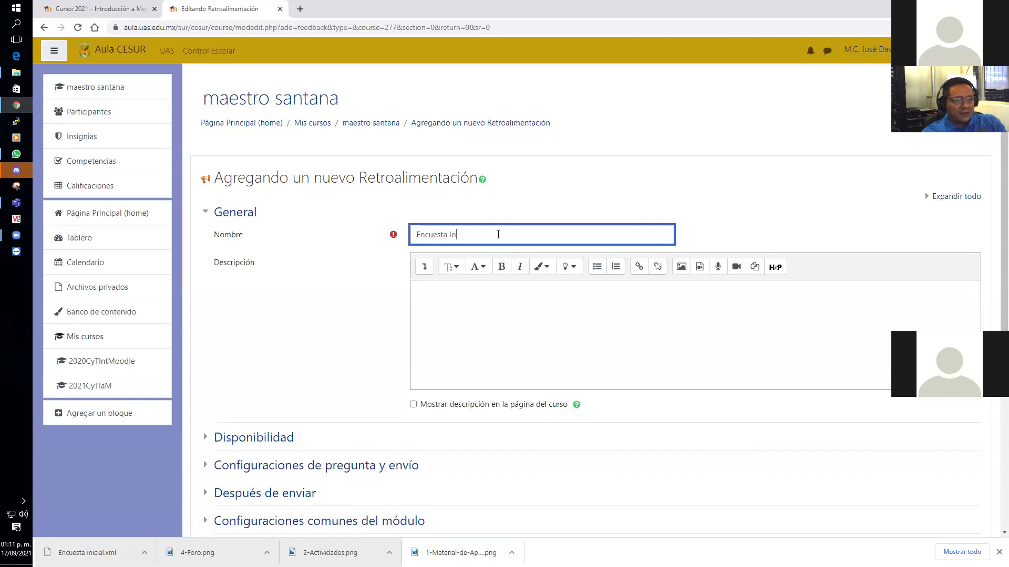
scroll(551, 358, down, 5)
click(561, 369)
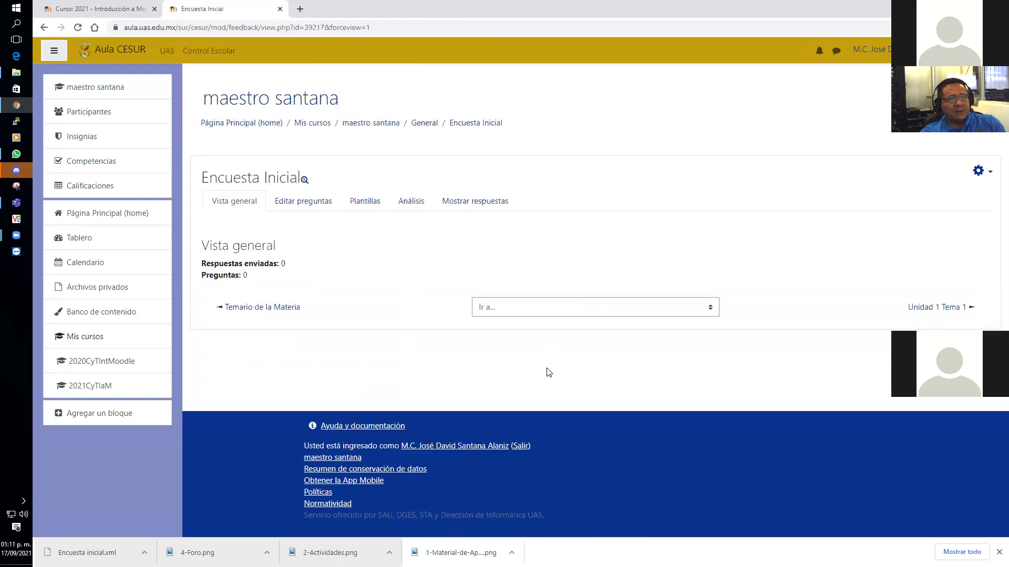
Step: Import the questions from Encuesta inicial.xml into Encuesta Inicial, confirming replacement of old items
click(978, 174)
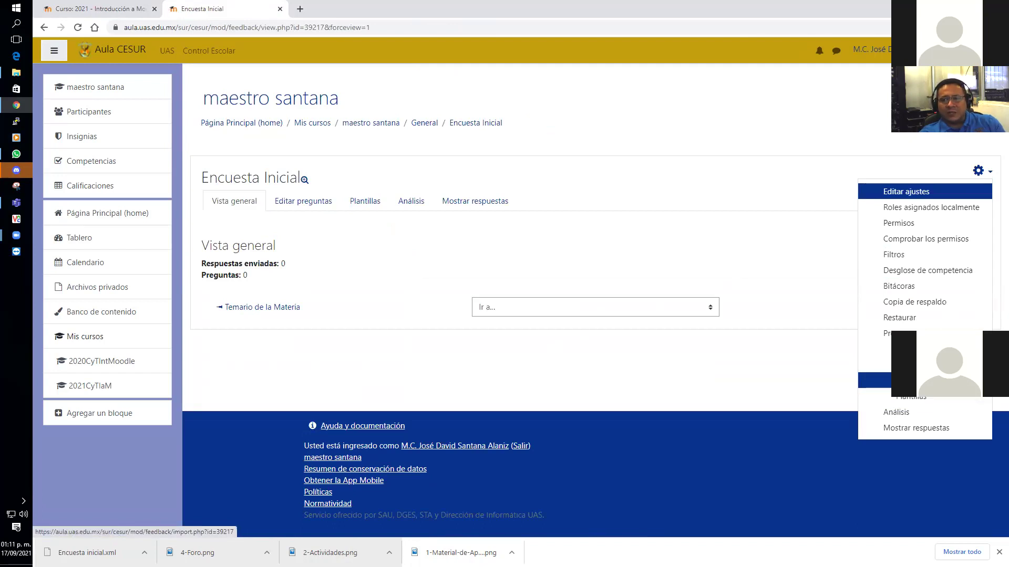
click(894, 380)
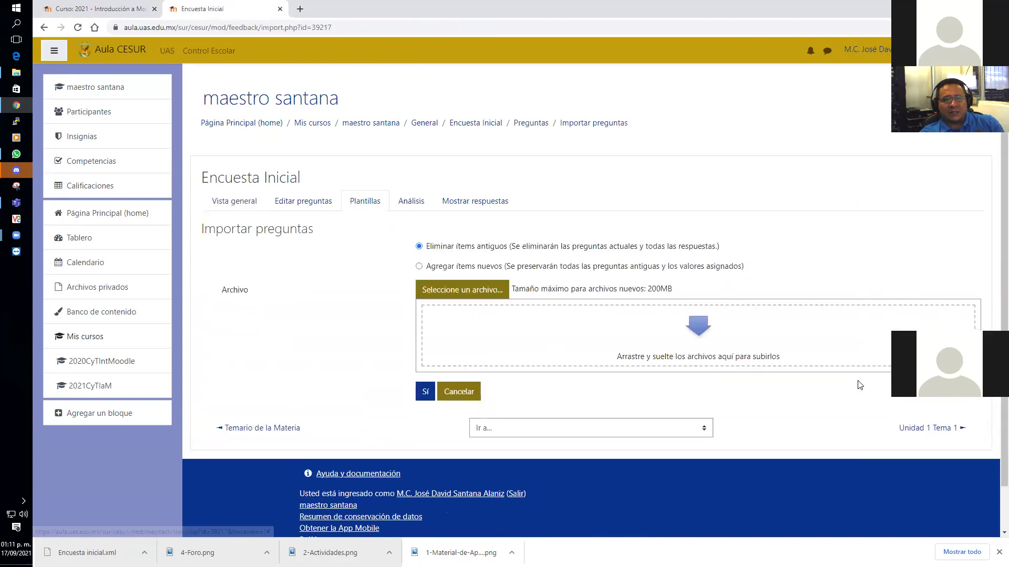
drag(74, 551, 506, 331)
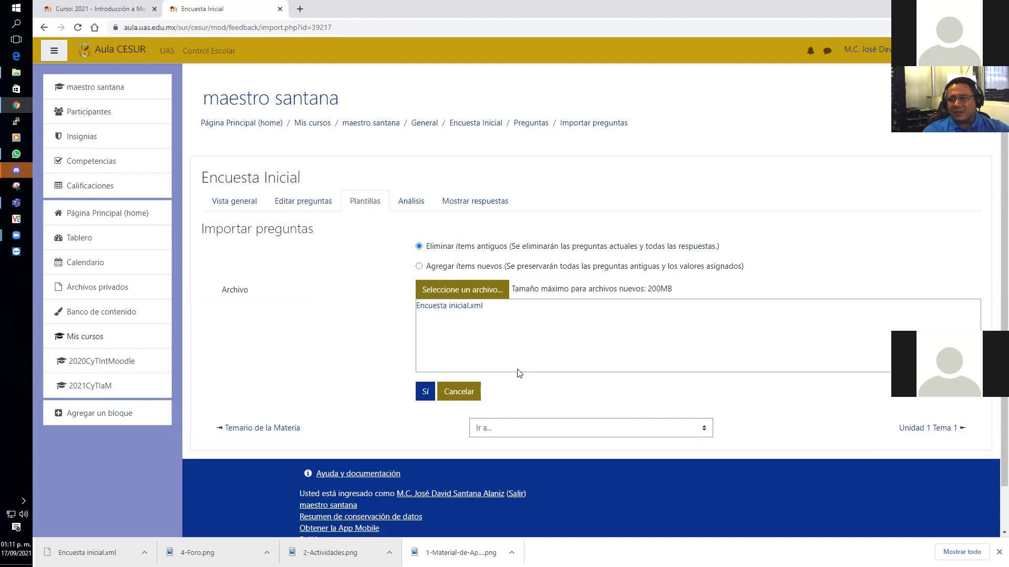
click(426, 395)
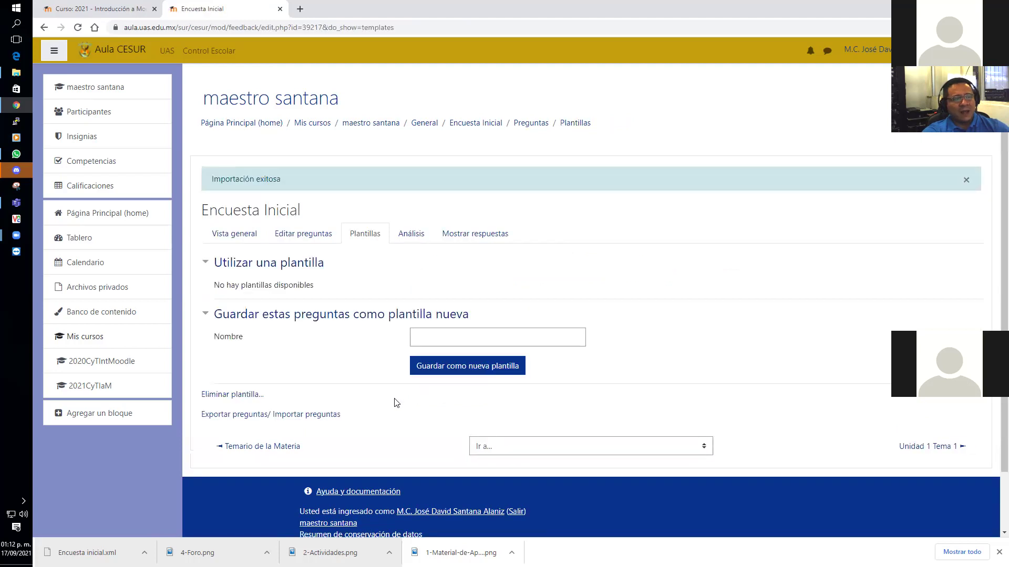
Step: Review the imported required questions with the Muy Insatisfecho–Muy Satisfecho scale in Editar preguntas
click(311, 238)
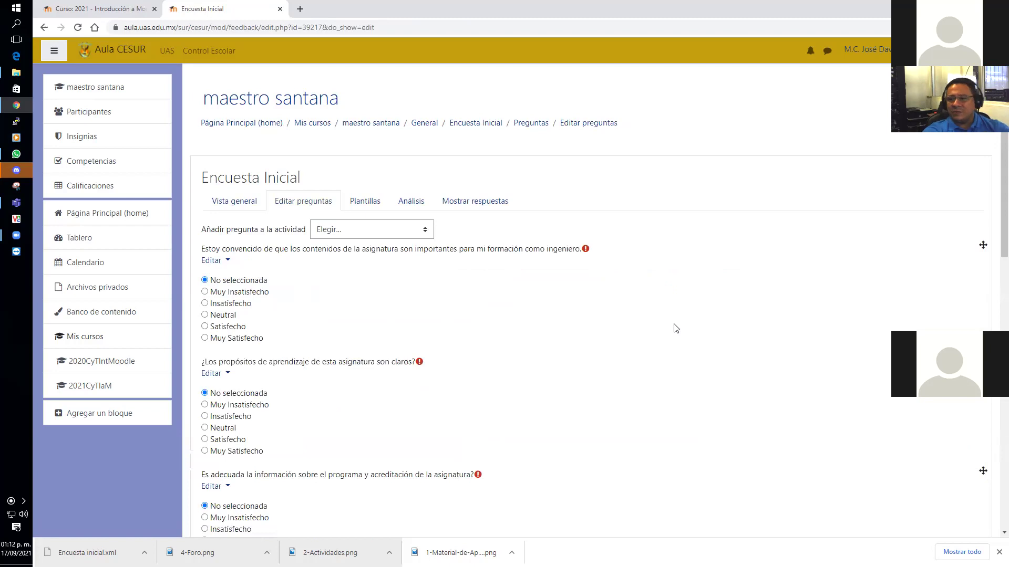
scroll(665, 338, down, 3)
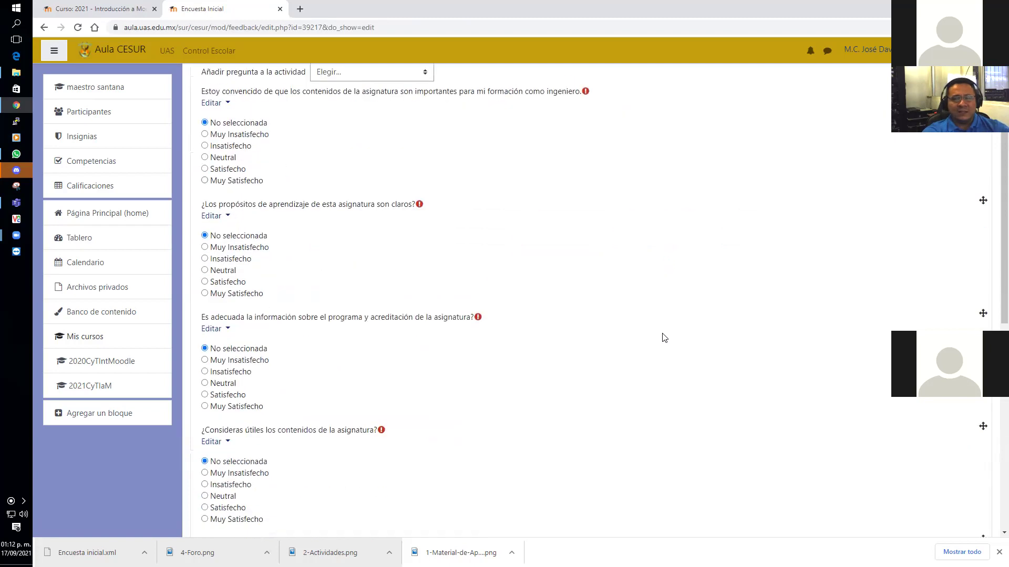
scroll(665, 338, down, 7)
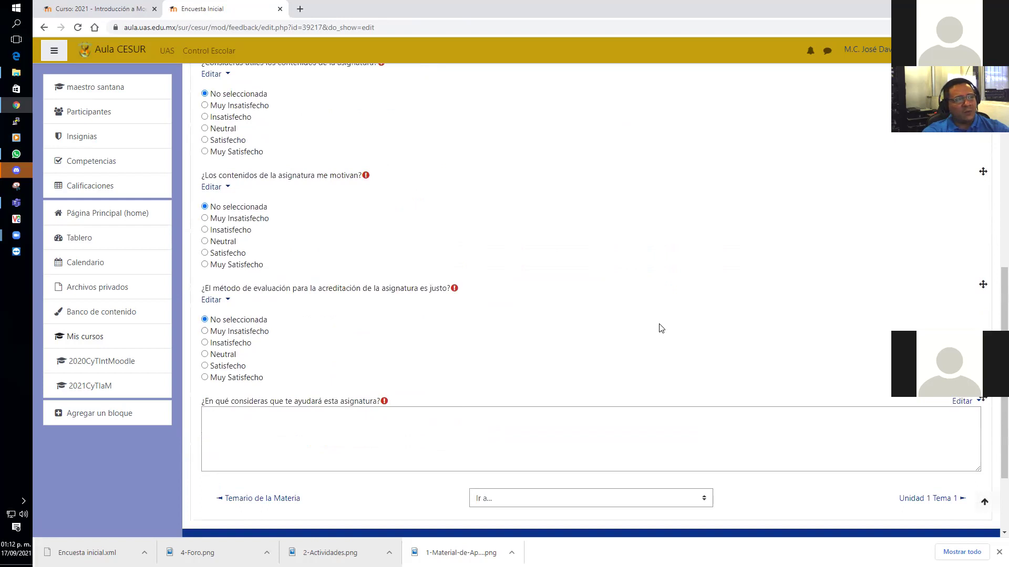
scroll(661, 328, up, 8)
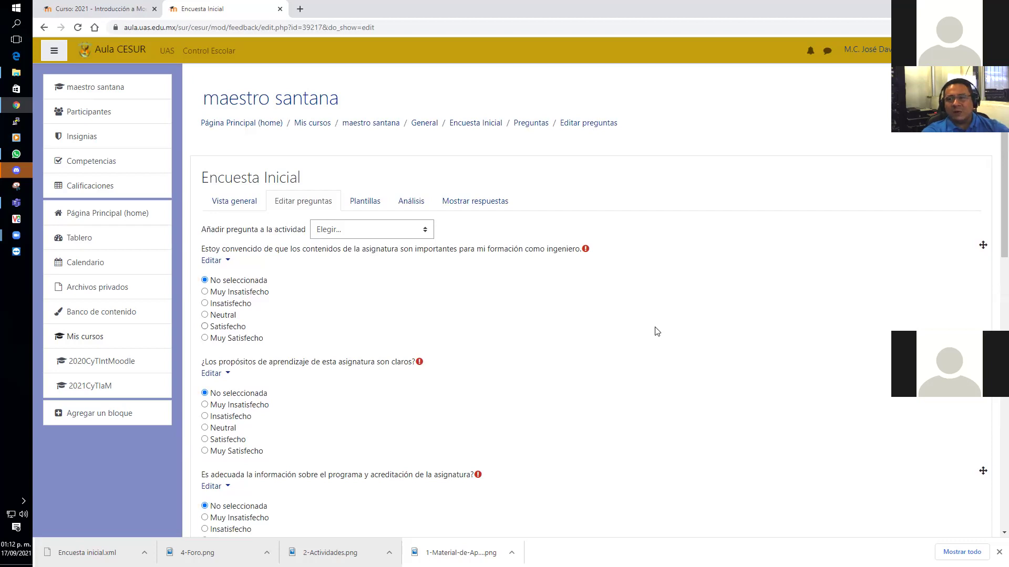
scroll(600, 346, down, 3)
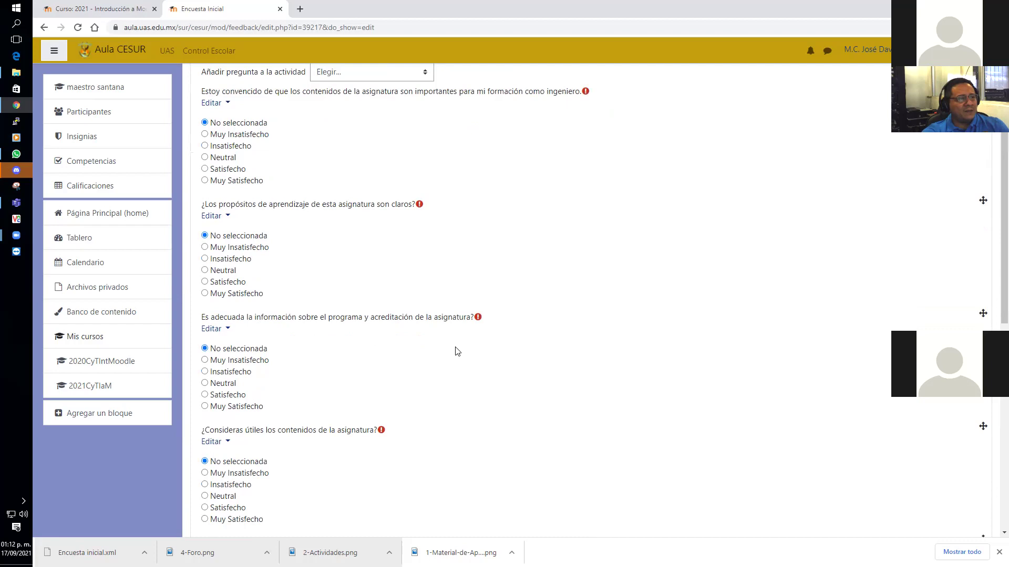
scroll(408, 349, down, 8)
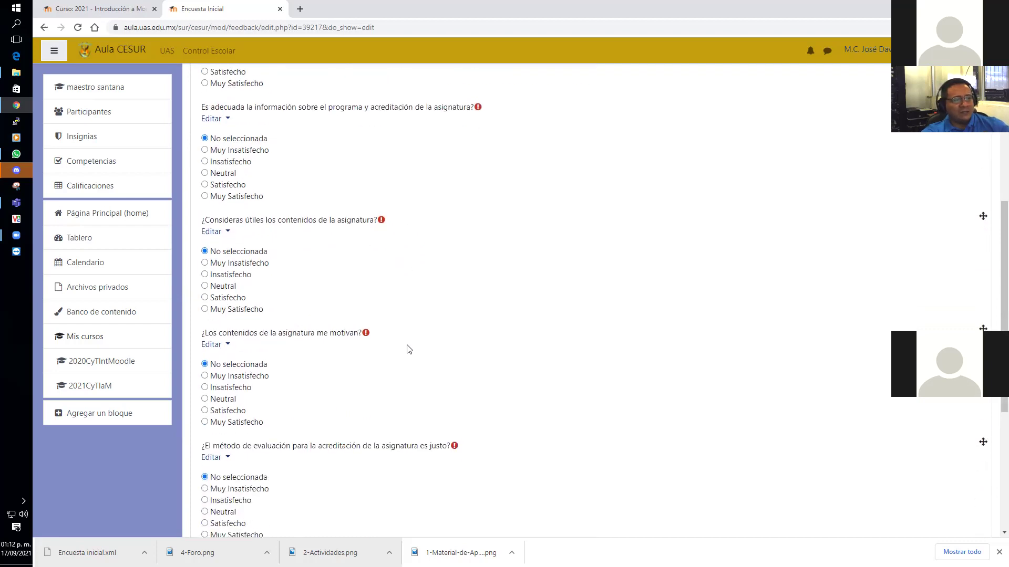
scroll(409, 349, up, 12)
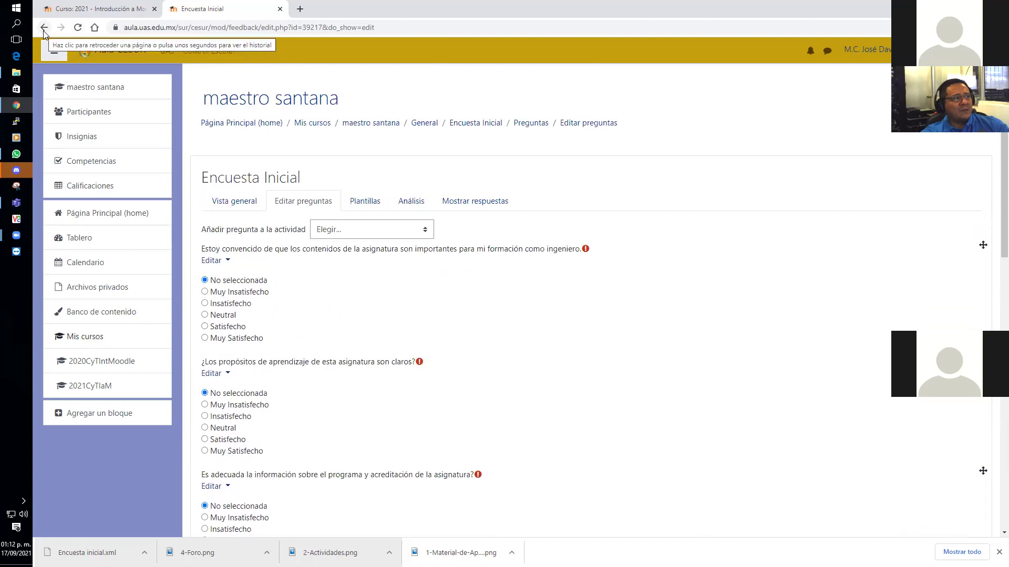
Step: Return to the maestro santana course page, check Encuesta Inicial is listed, and open course administration
click(97, 87)
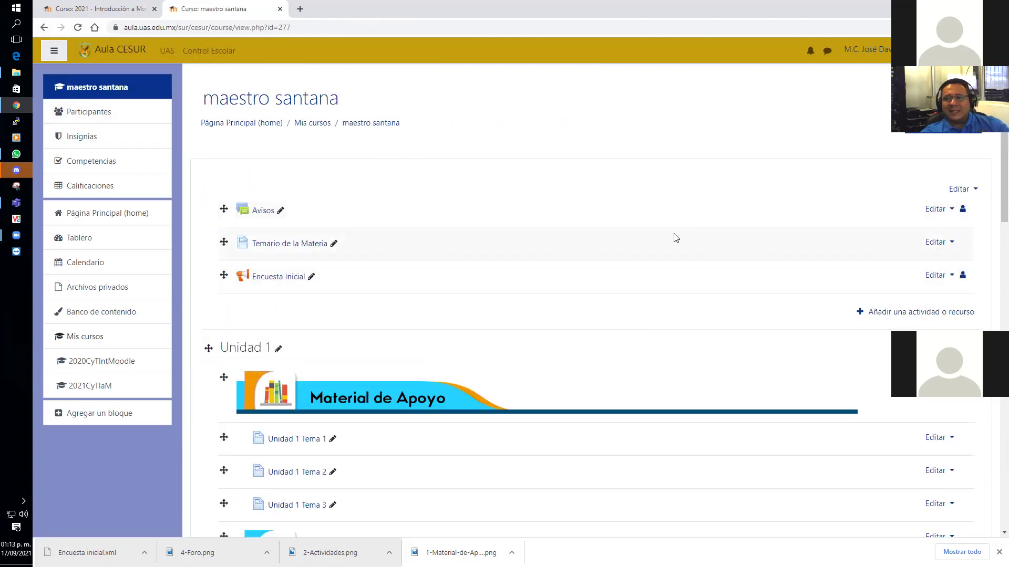
scroll(630, 329, down, 10)
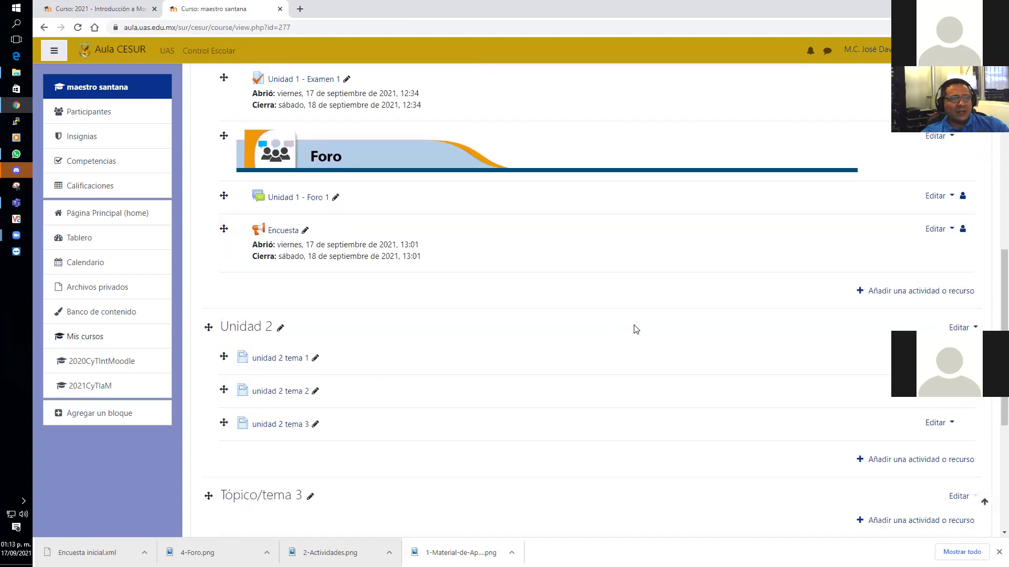
scroll(641, 326, up, 9)
scroll(645, 324, up, 2)
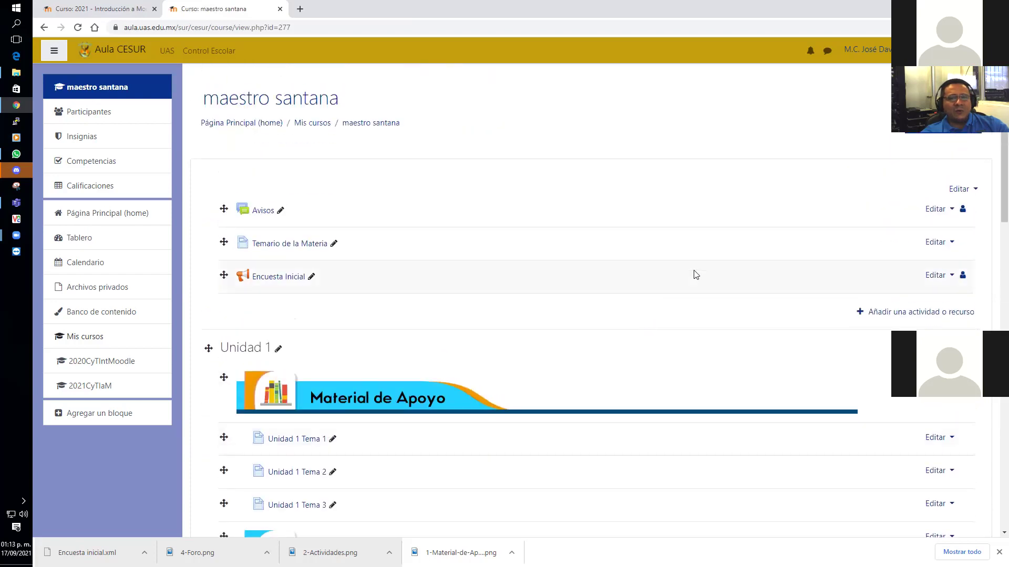
scroll(639, 253, down, 8)
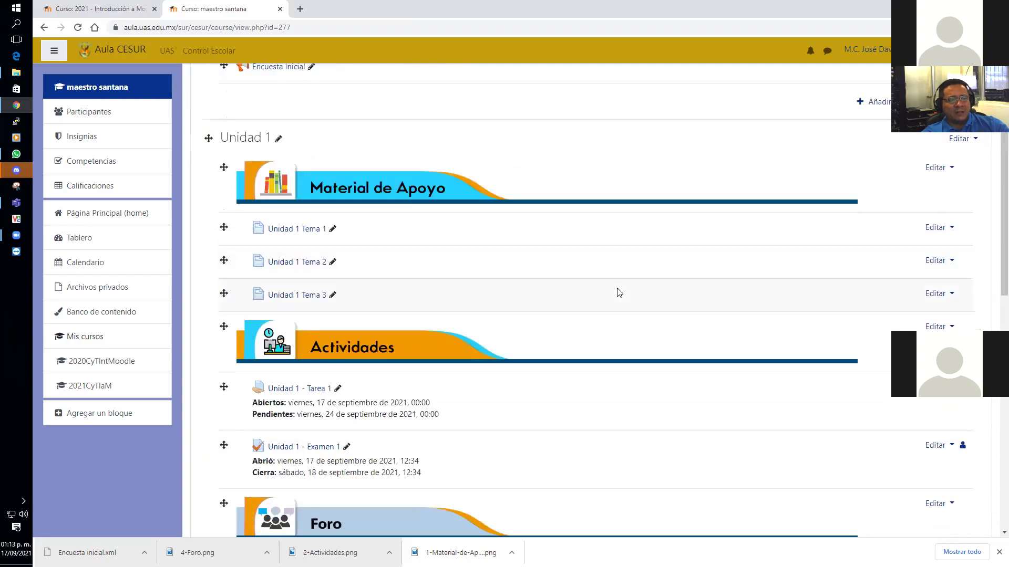
scroll(618, 292, up, 4)
scroll(619, 293, up, 4)
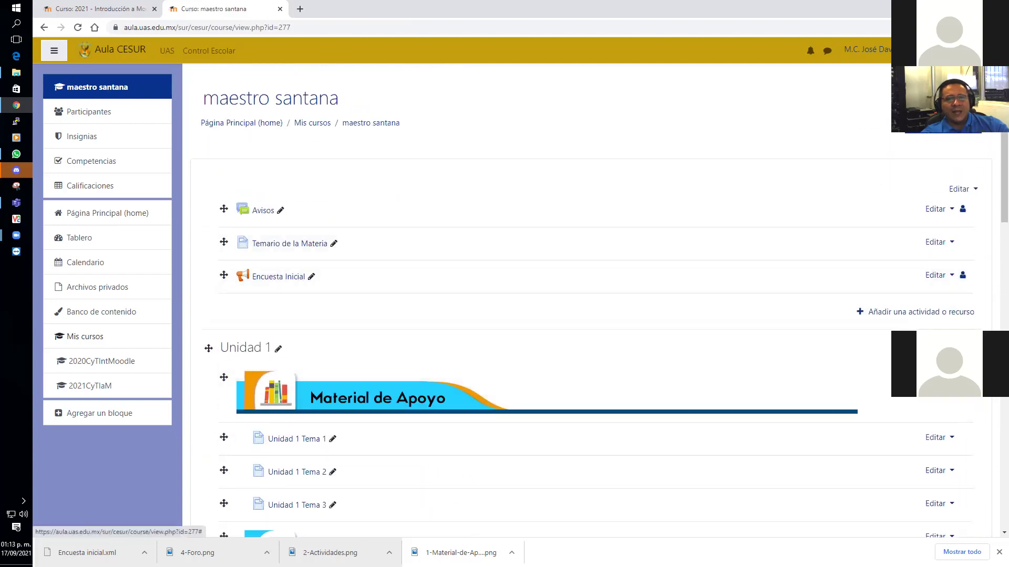
click(962, 188)
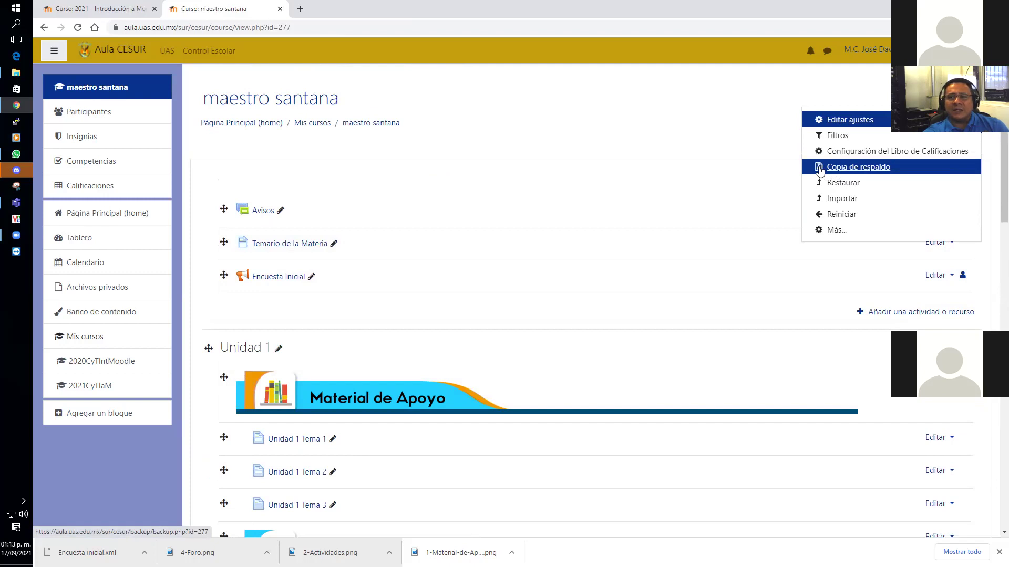
Step: Start a Copia de respaldo of the course, accepting the default settings and schema
click(868, 168)
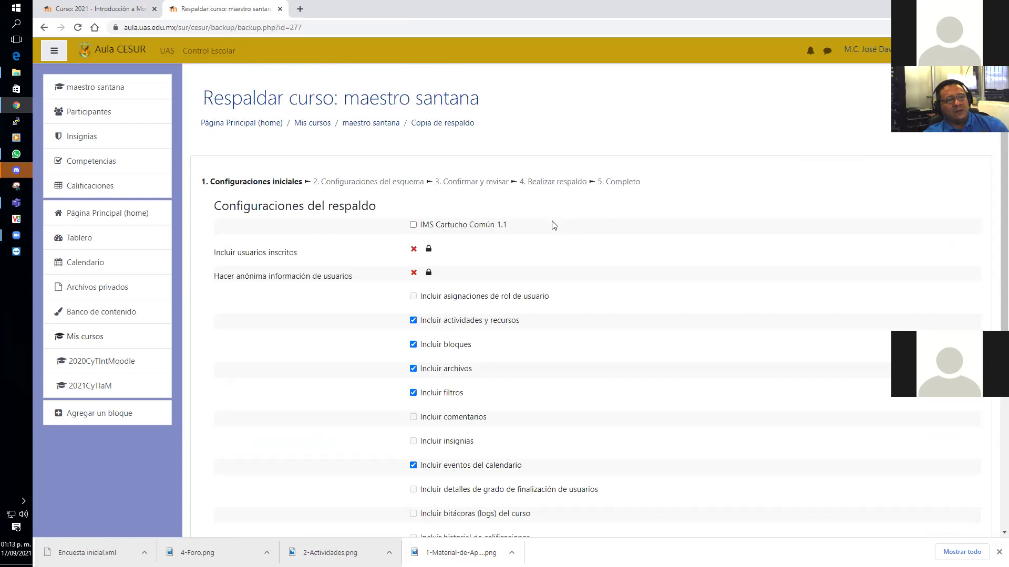
scroll(601, 232, down, 2)
scroll(600, 232, down, 2)
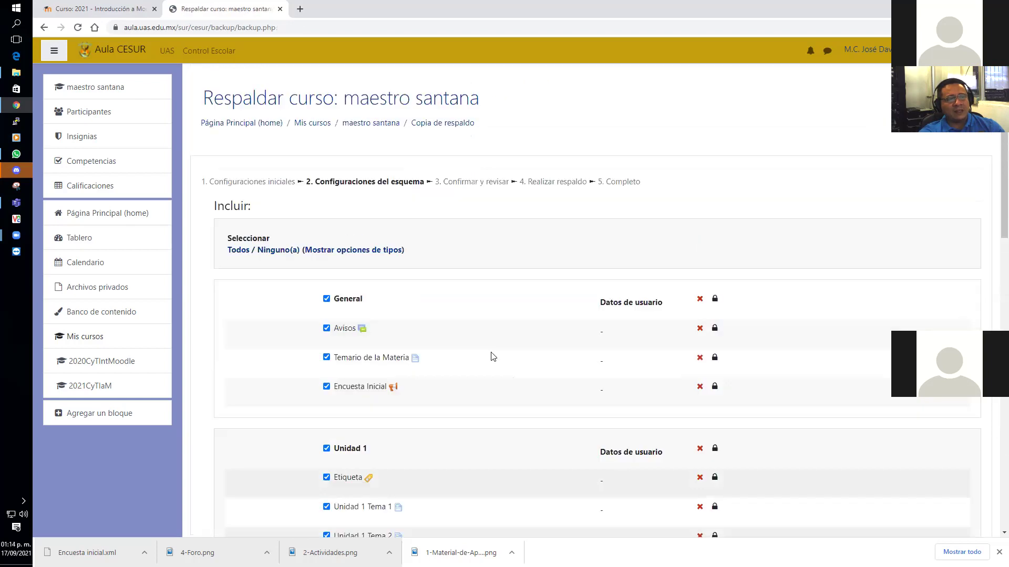
scroll(486, 353, down, 3)
scroll(460, 331, down, 6)
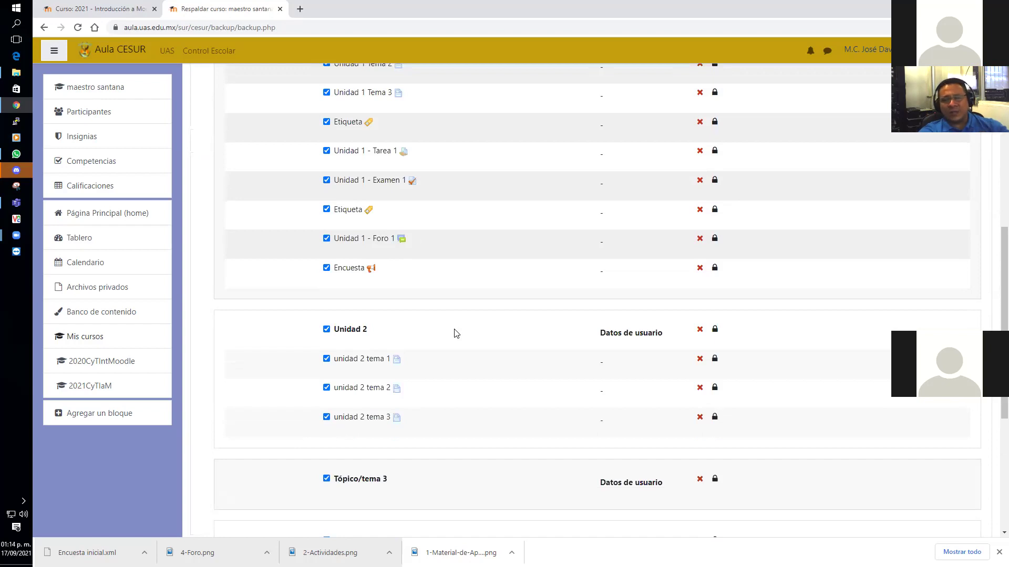
scroll(455, 337, down, 5)
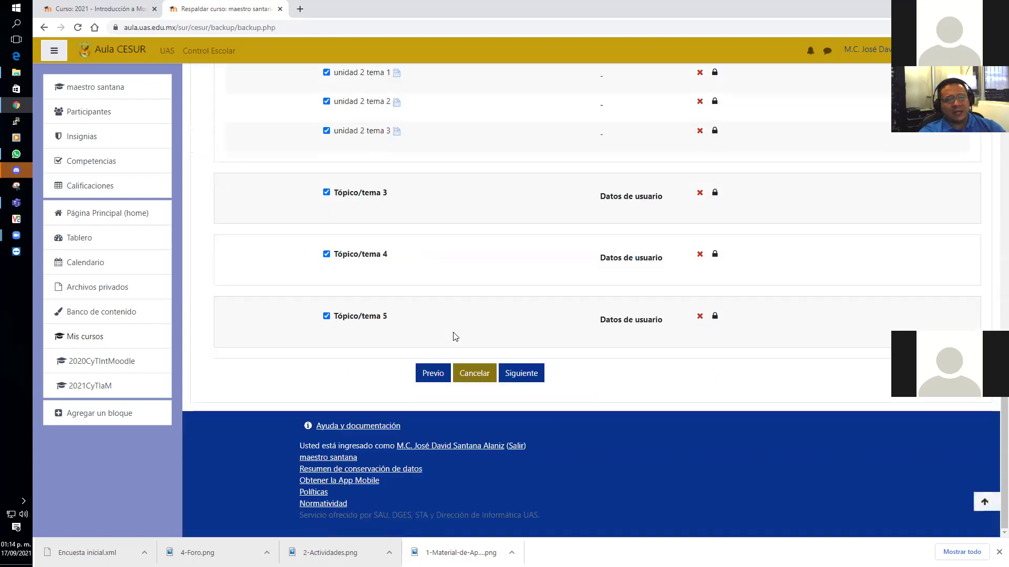
click(536, 374)
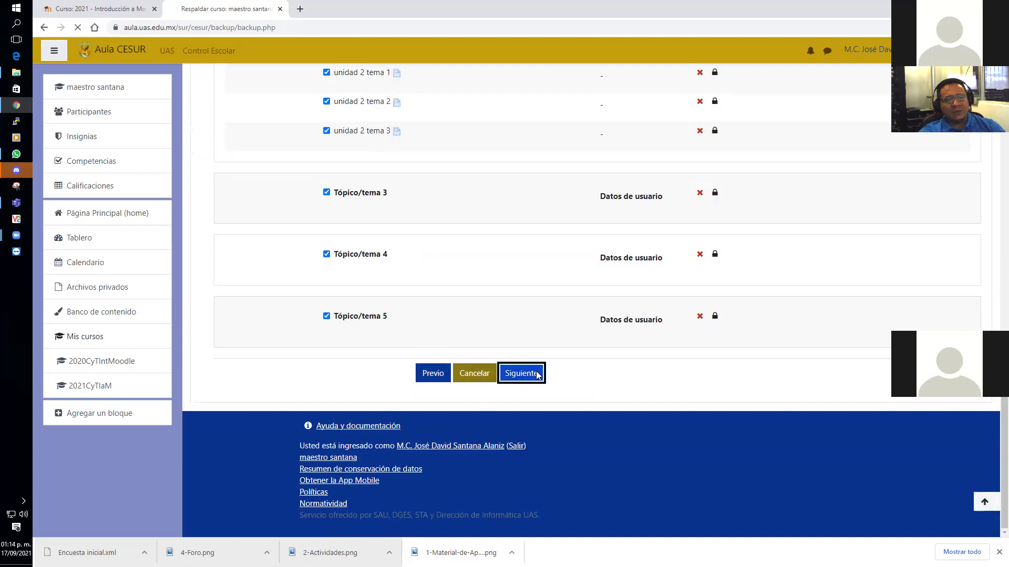
Step: Run the backup and continue to the private backup area showing the 67KB .mbz file
scroll(550, 387, down, 15)
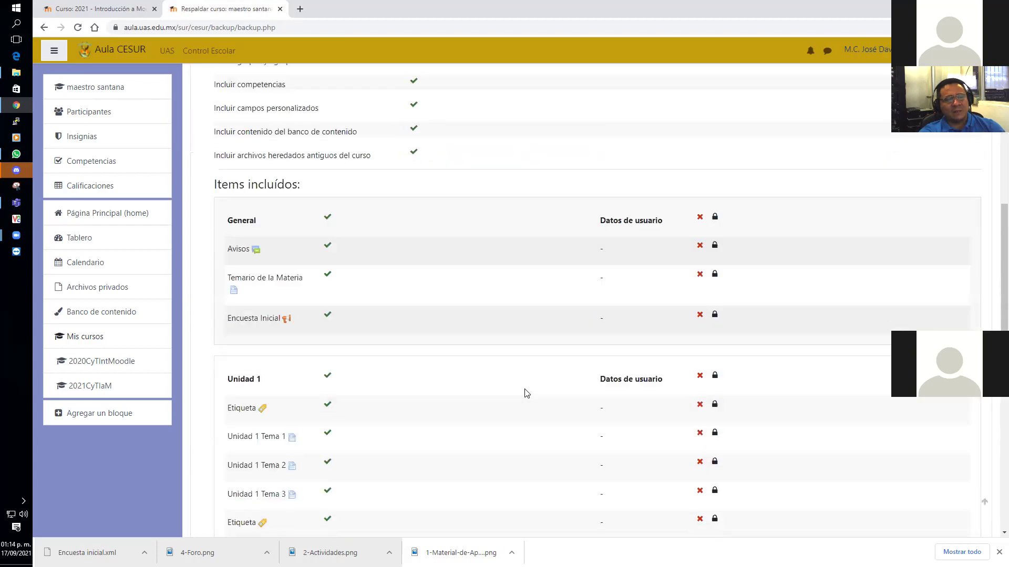
scroll(528, 393, down, 6)
click(546, 364)
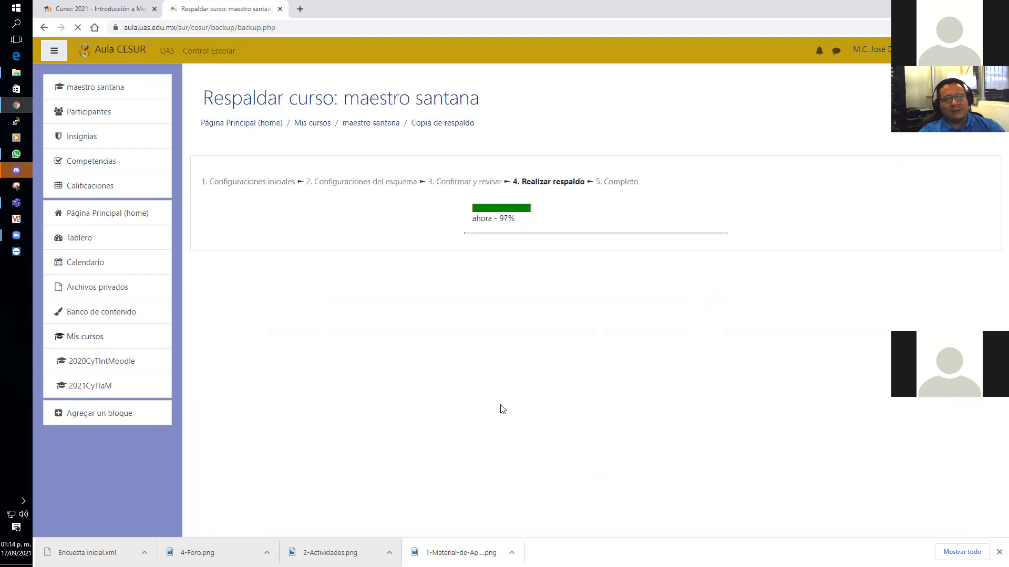
click(581, 251)
scroll(537, 423, down, 2)
scroll(537, 425, down, 1)
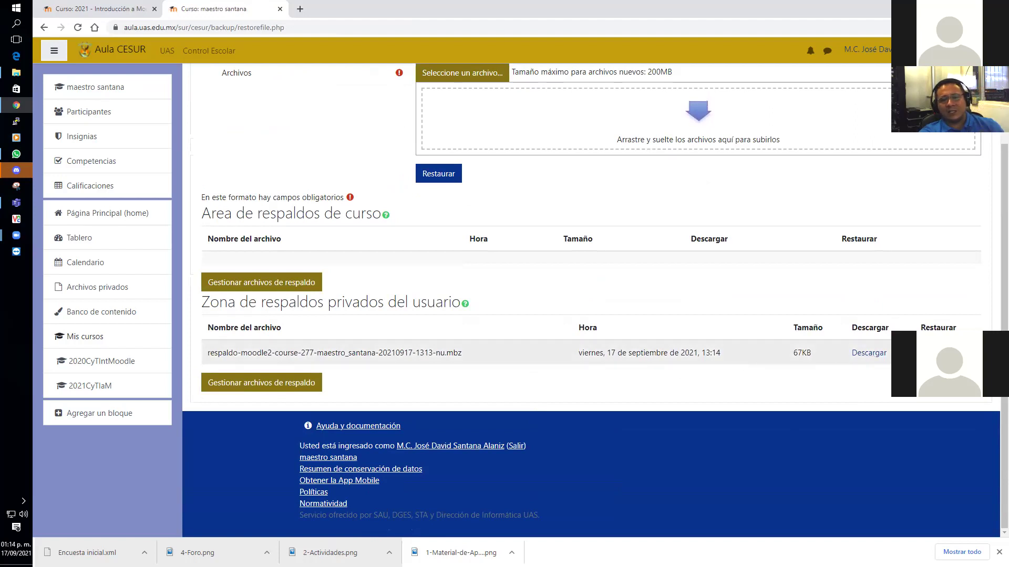
Step: Download the new course backup and examine its .mbz file extension
click(866, 355)
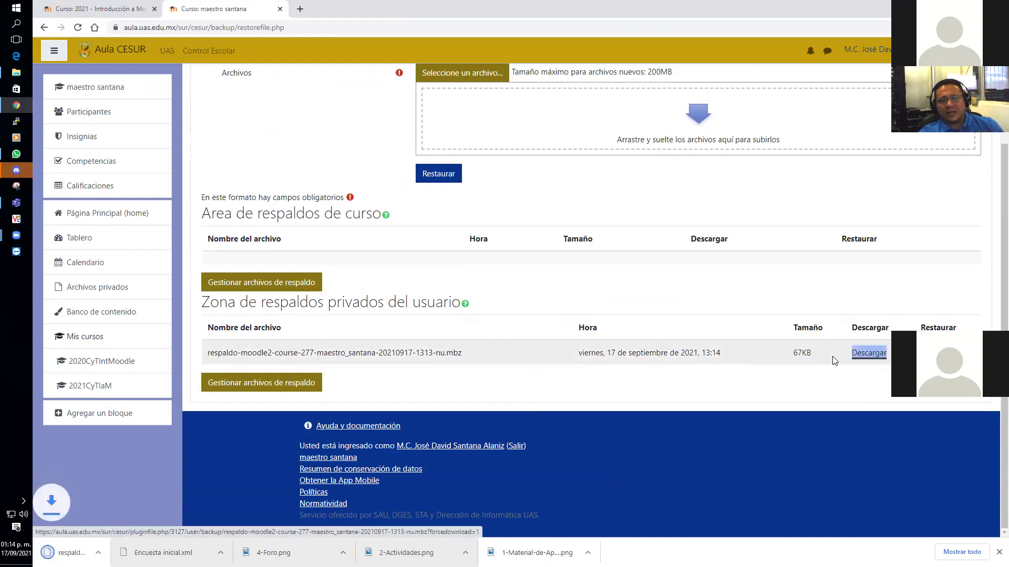
drag(468, 354, 454, 354)
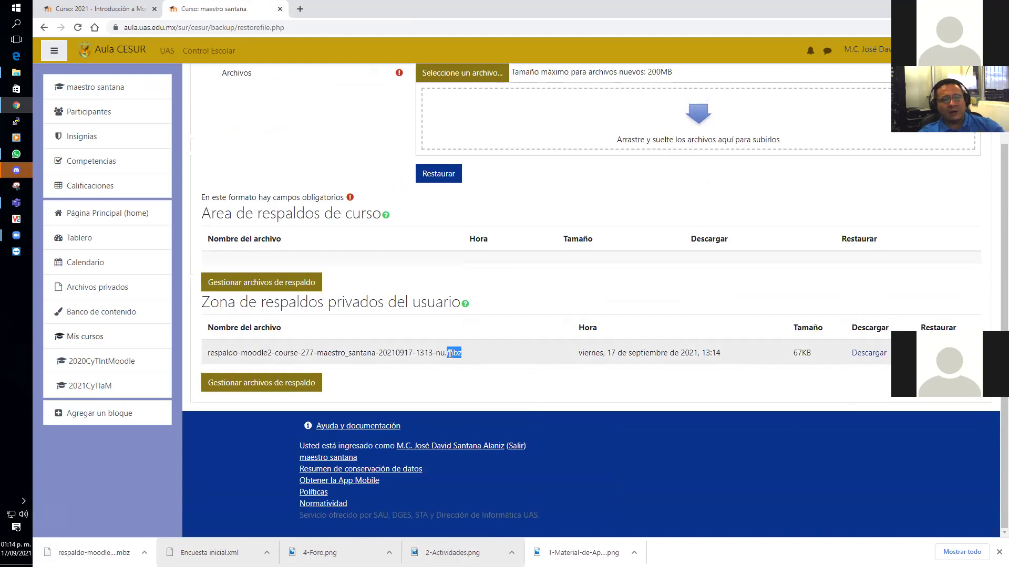
click(497, 371)
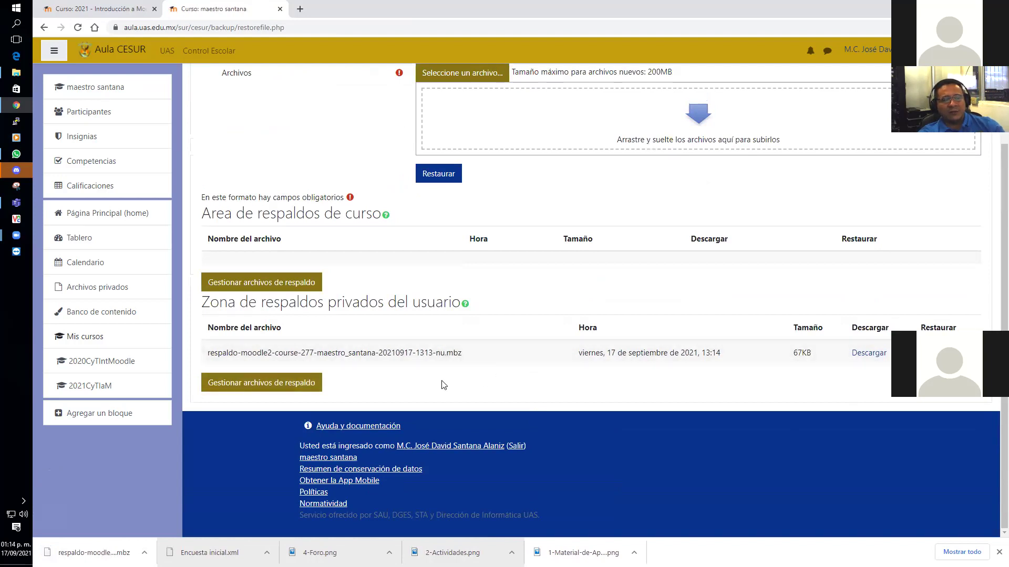
Step: Open the private backup file manager, cancel a deletion of the backup, and go back
click(297, 385)
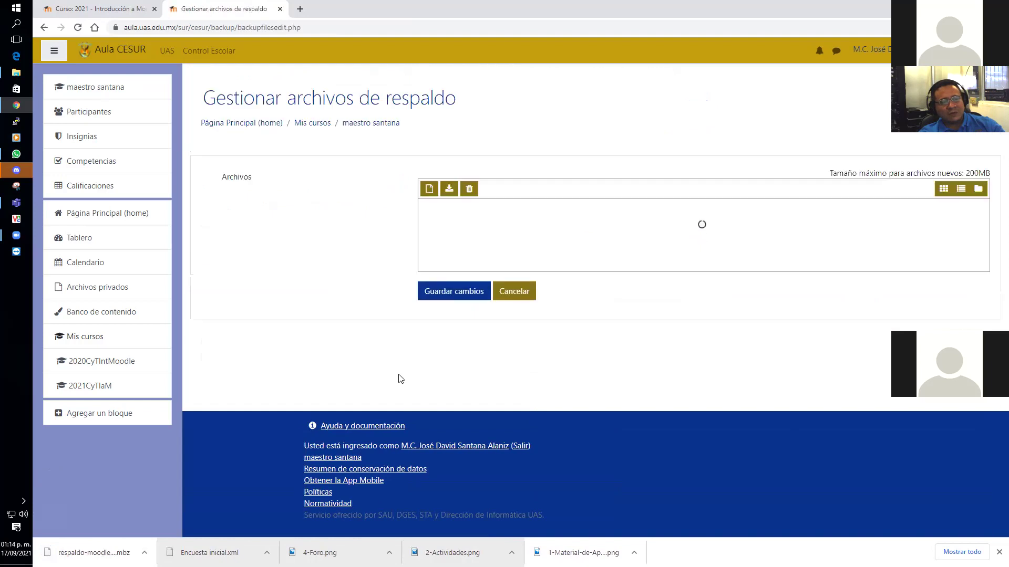
click(473, 254)
click(470, 192)
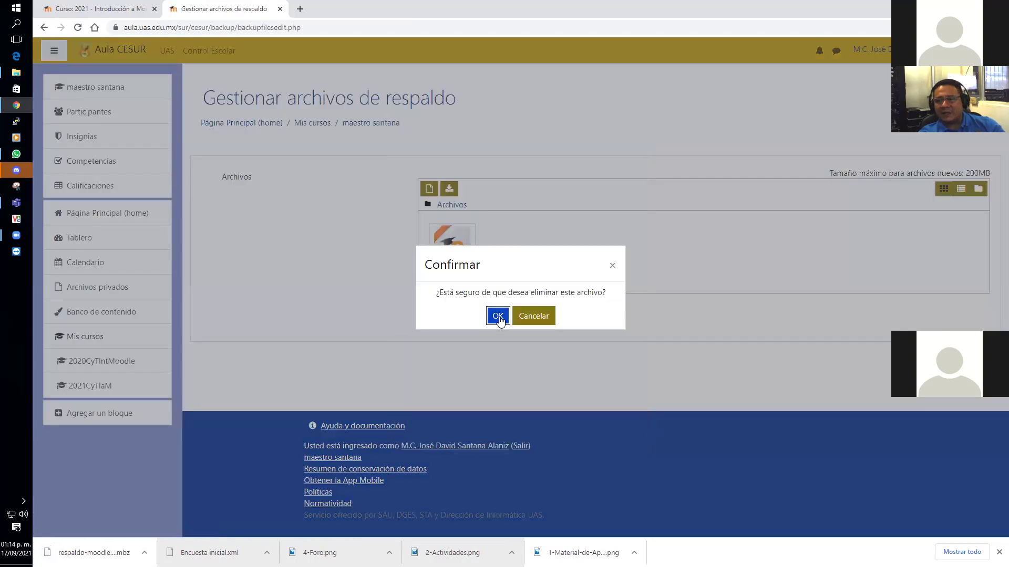
click(534, 316)
click(43, 27)
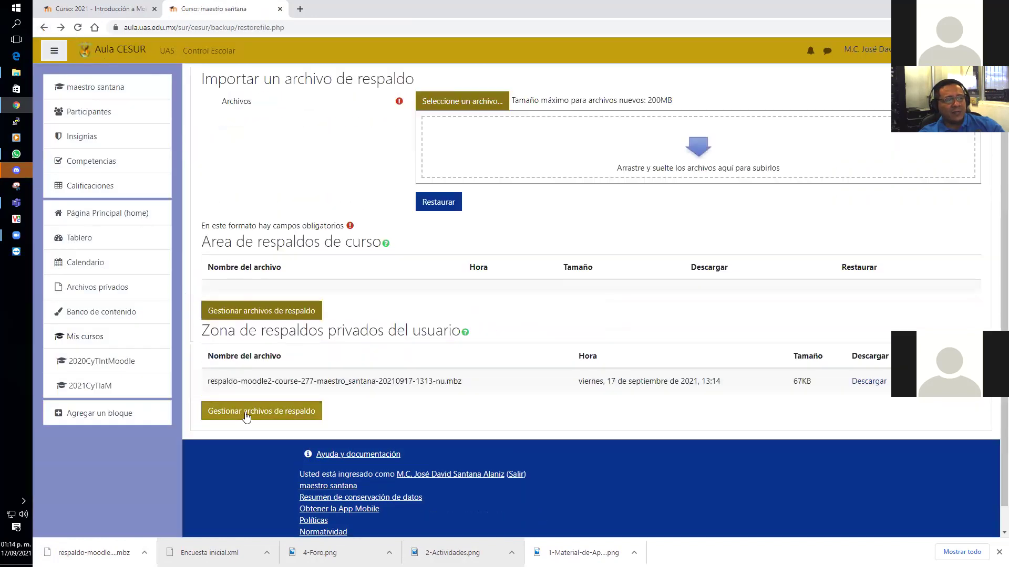
Step: Delete the 67KB .mbz backup from the private backup area and save the changes
click(286, 416)
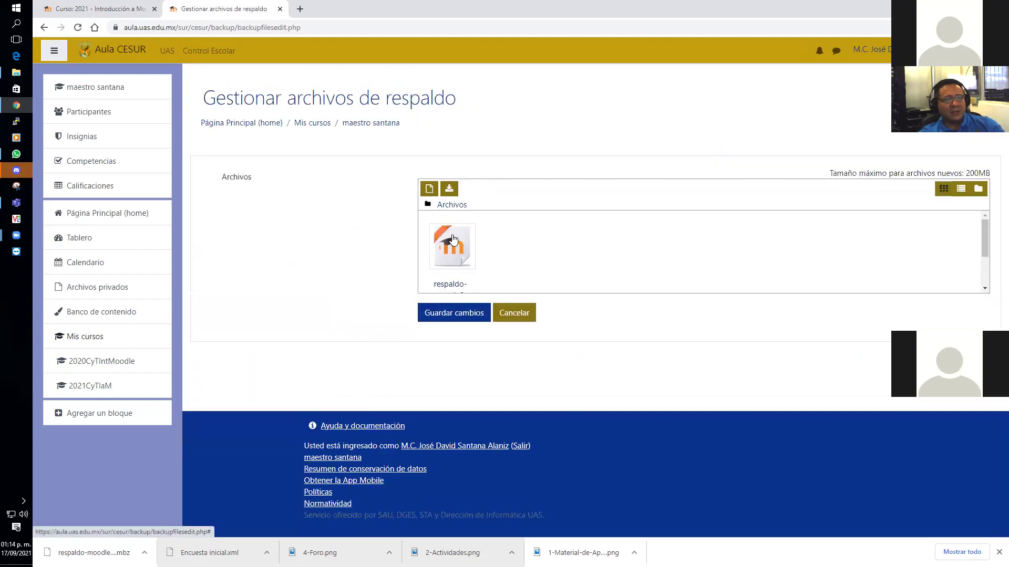
click(446, 253)
click(475, 192)
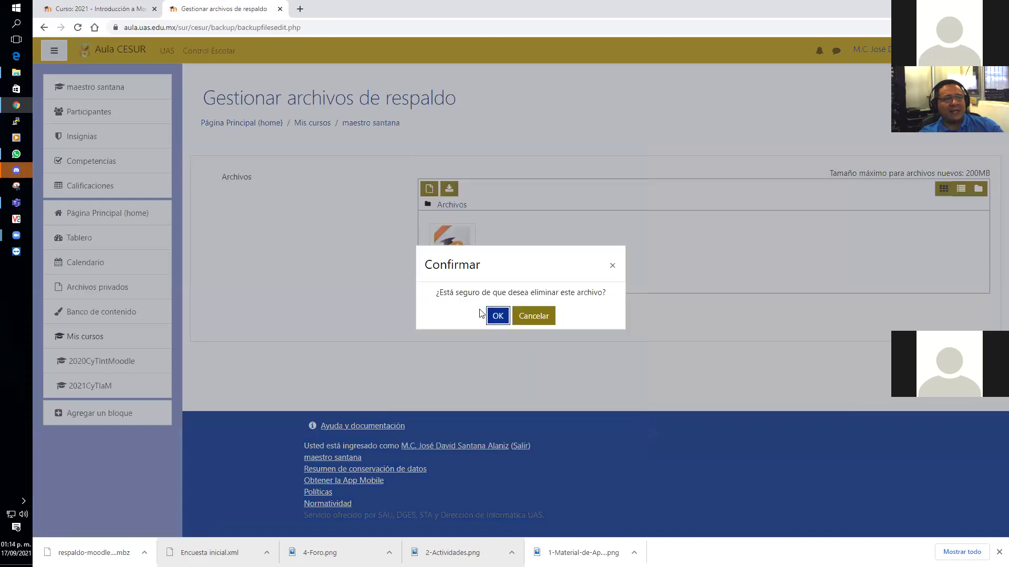
click(494, 315)
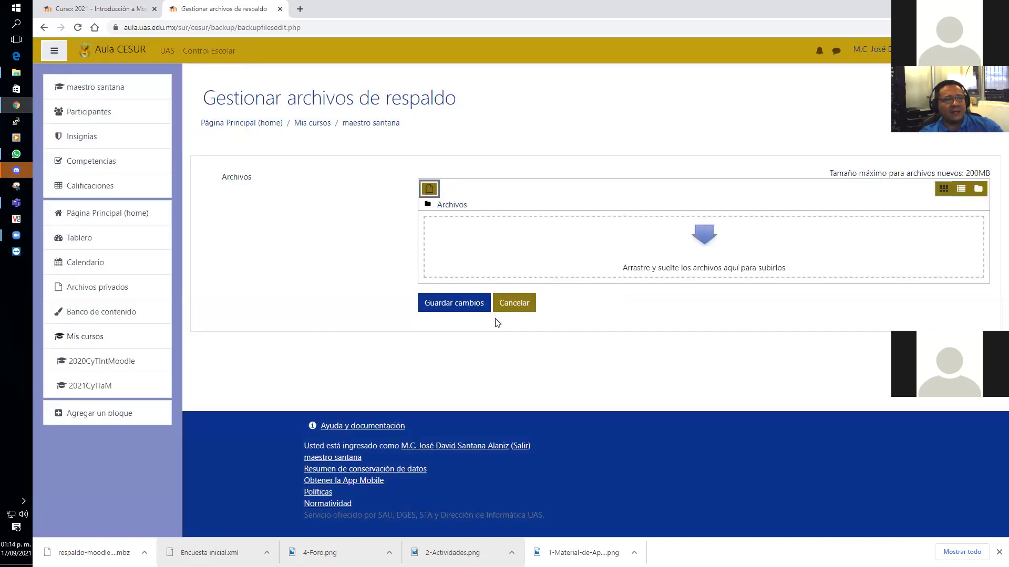
click(460, 305)
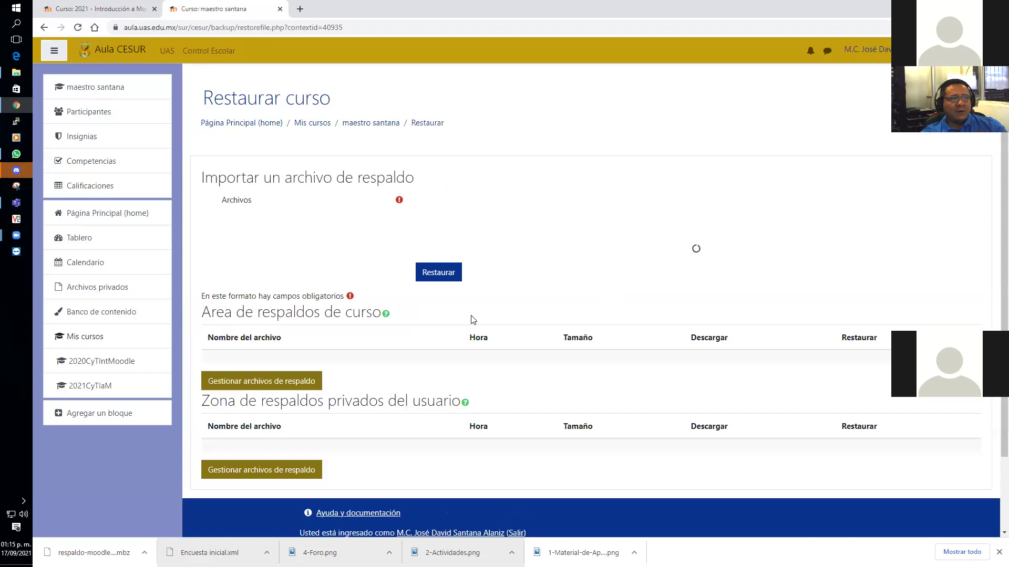
Step: Go from the restore page back to the maestro santana course page via the navigation drawer
scroll(518, 380, down, 2)
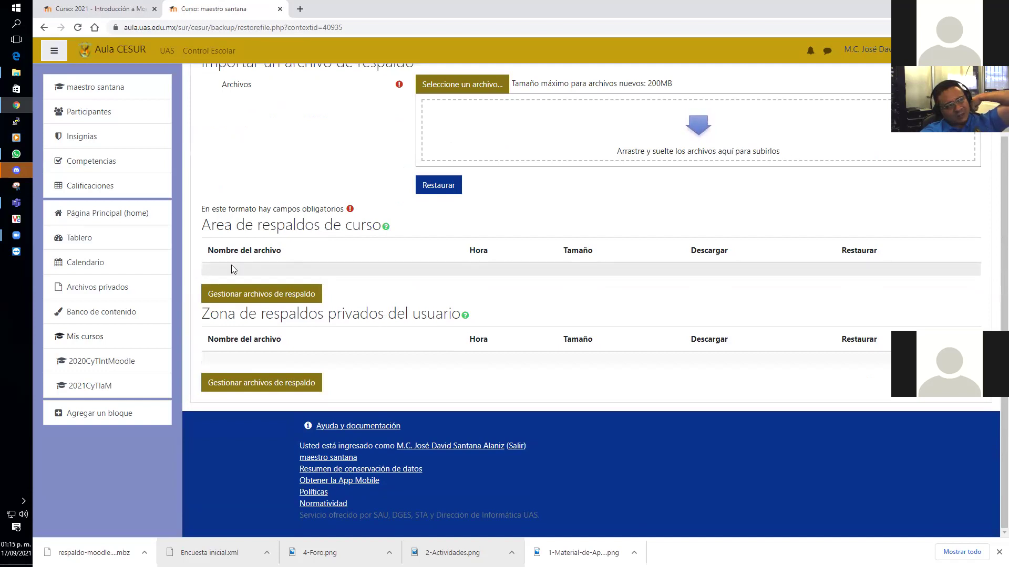
scroll(236, 265, up, 2)
click(106, 88)
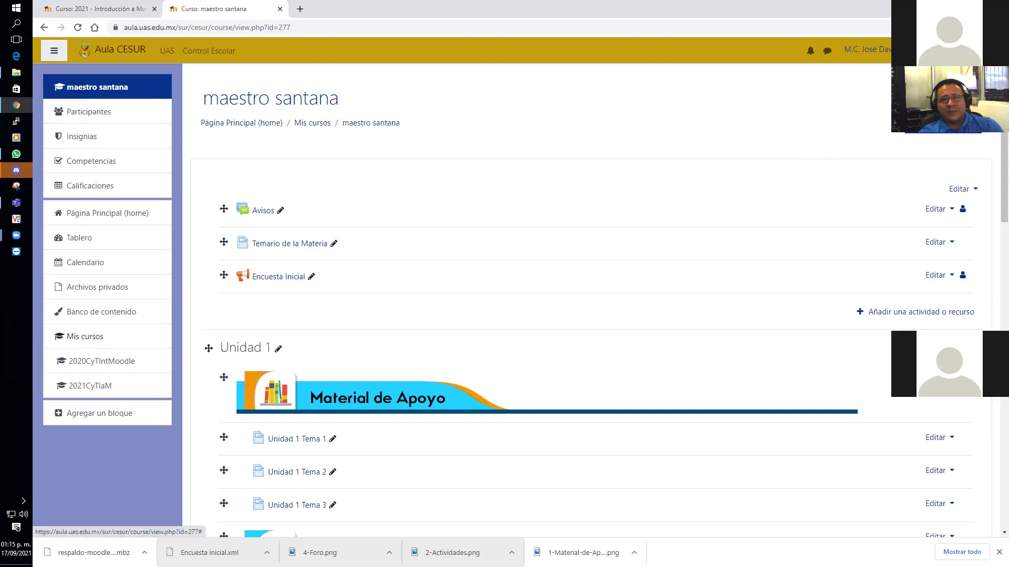
Step: Open the course's Editar ajustes form and expand the Grupos section
click(972, 99)
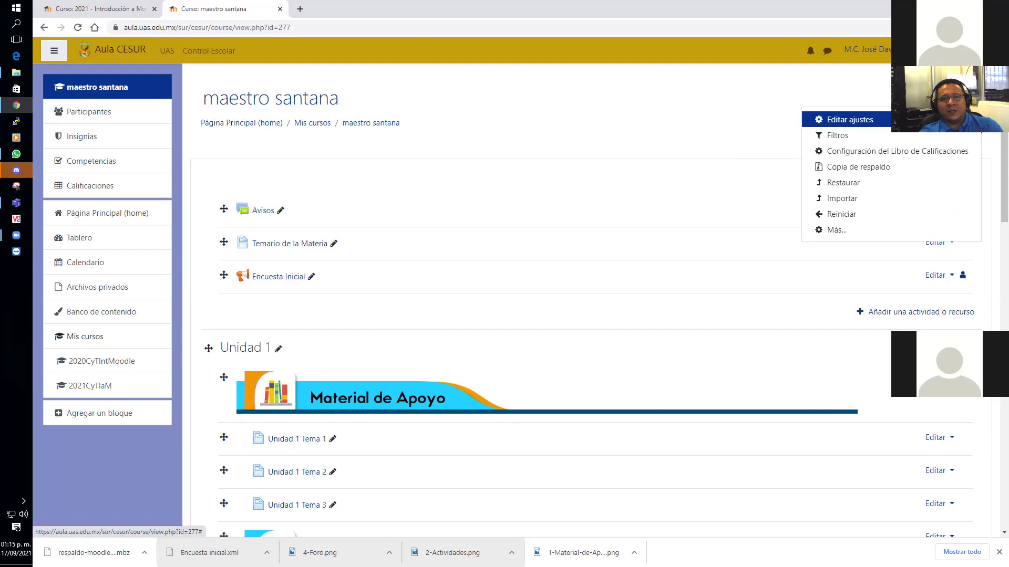
click(765, 102)
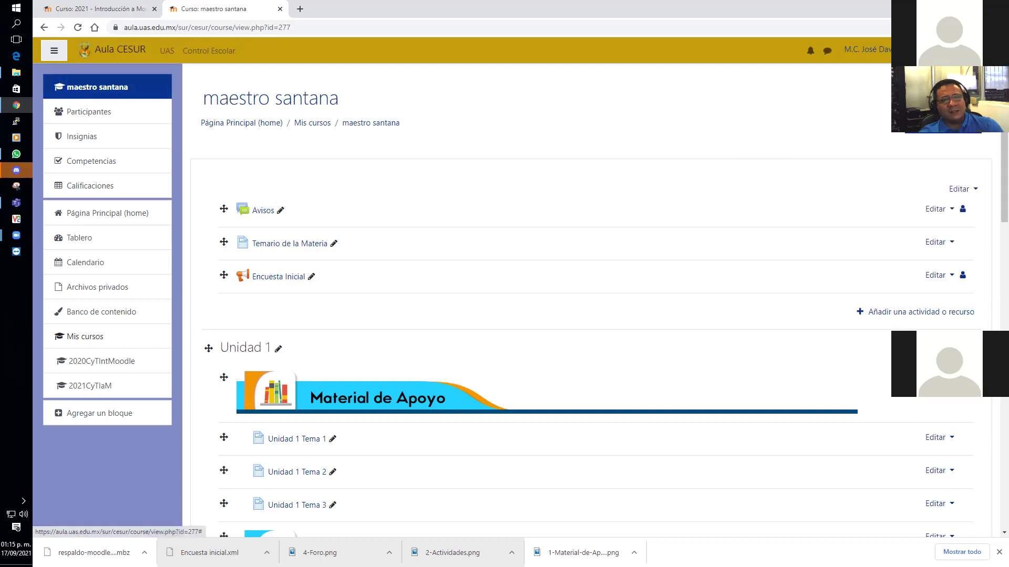
click(971, 99)
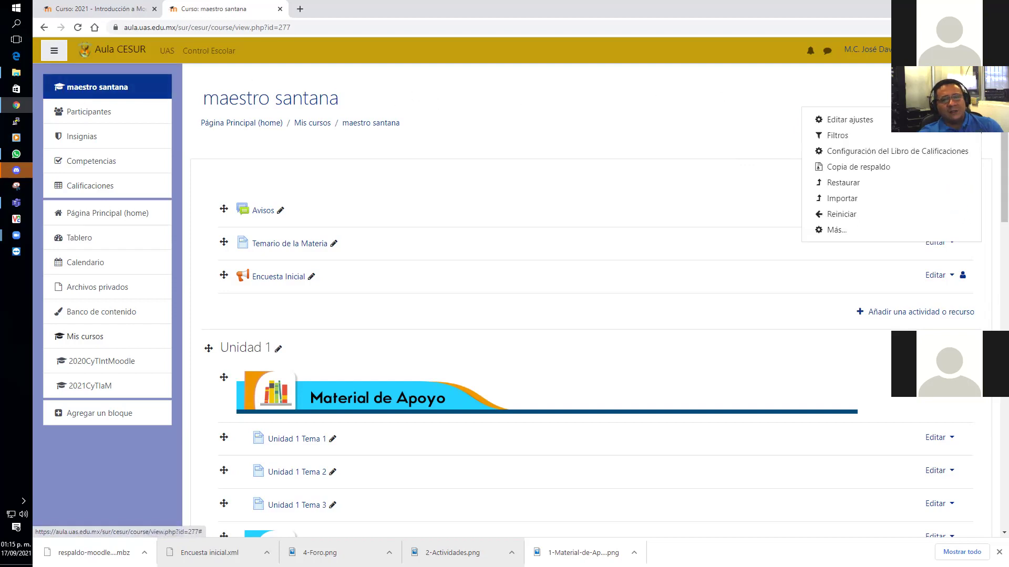
click(843, 122)
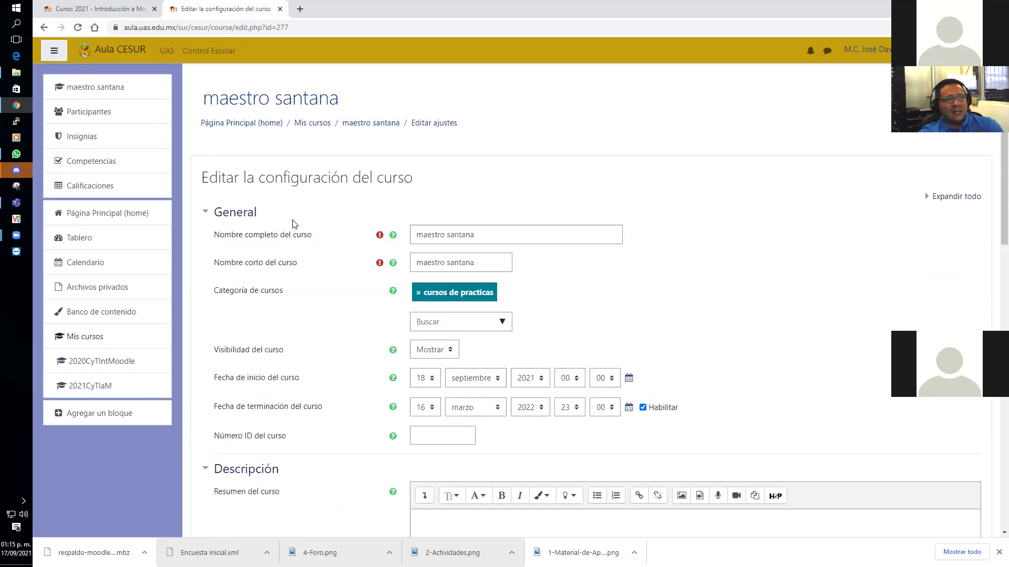
scroll(293, 223, down, 12)
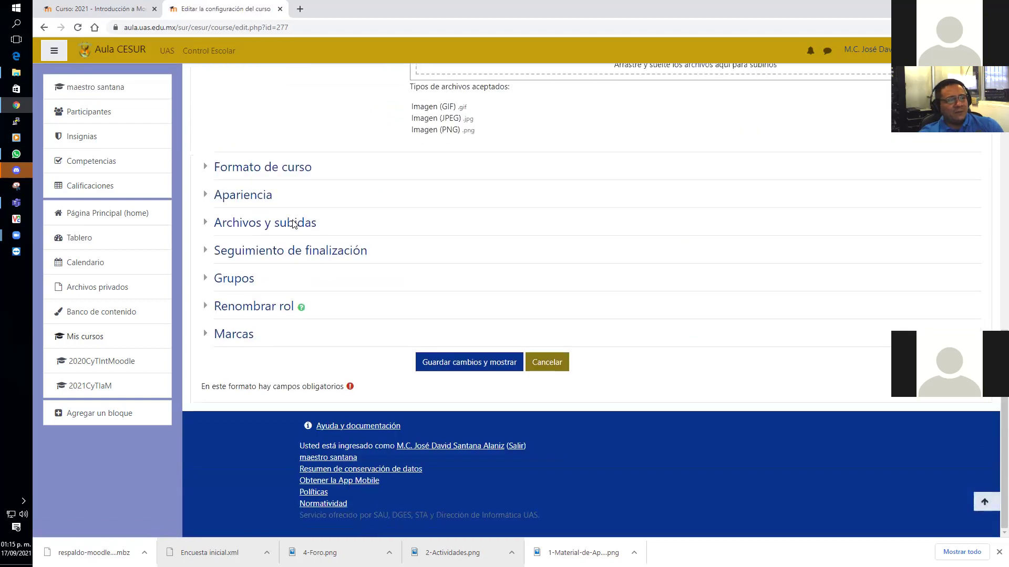
click(205, 282)
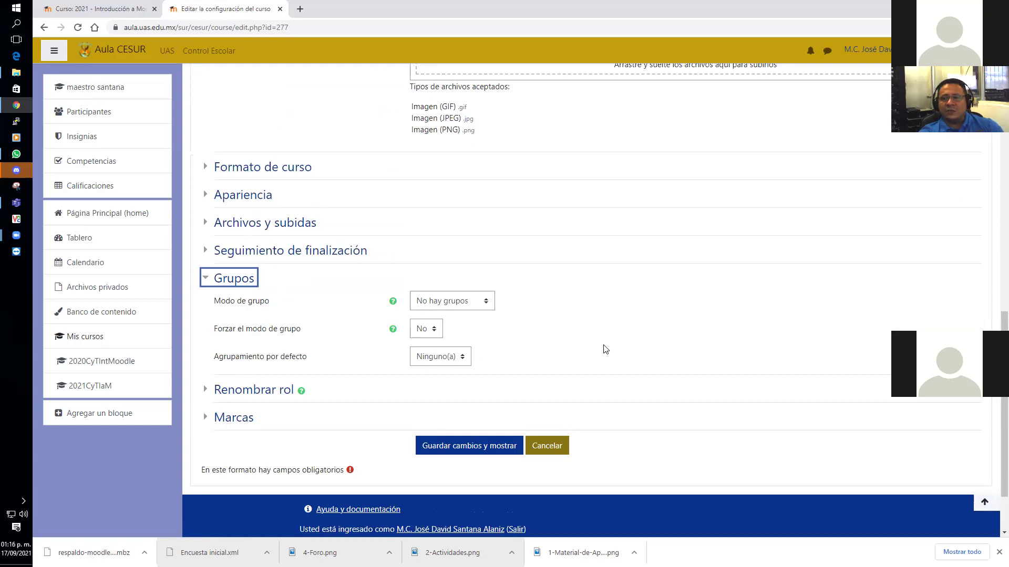
Step: Set Modo de grupo to Grupos separados, Forzar el modo de grupo to Sí, and save
click(486, 301)
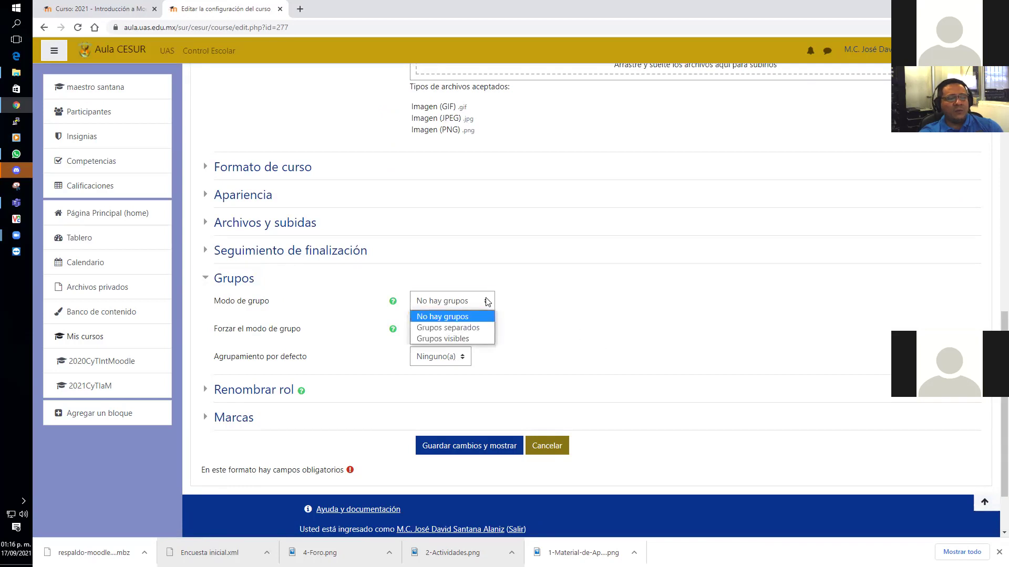
click(483, 328)
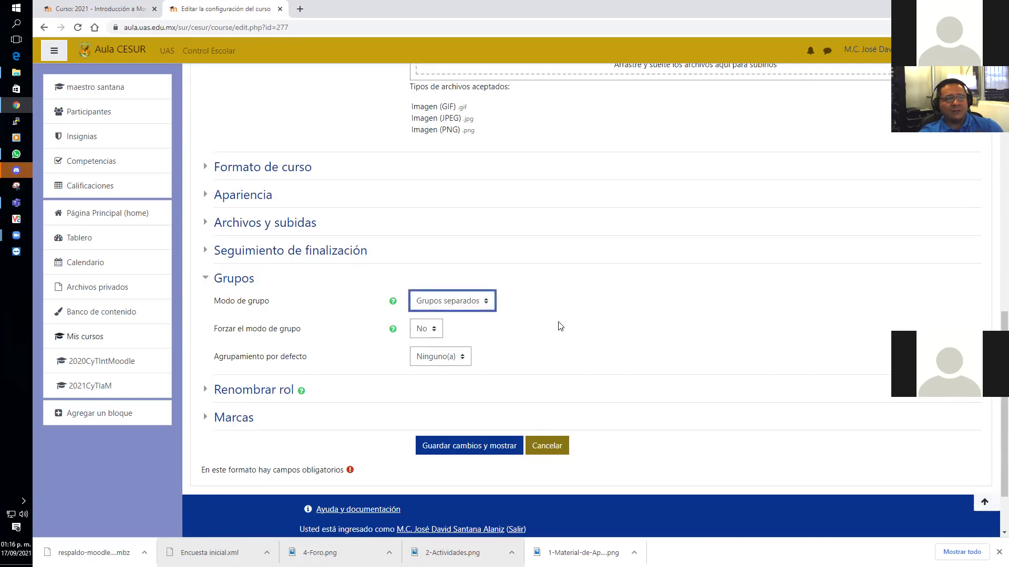
click(430, 331)
click(420, 354)
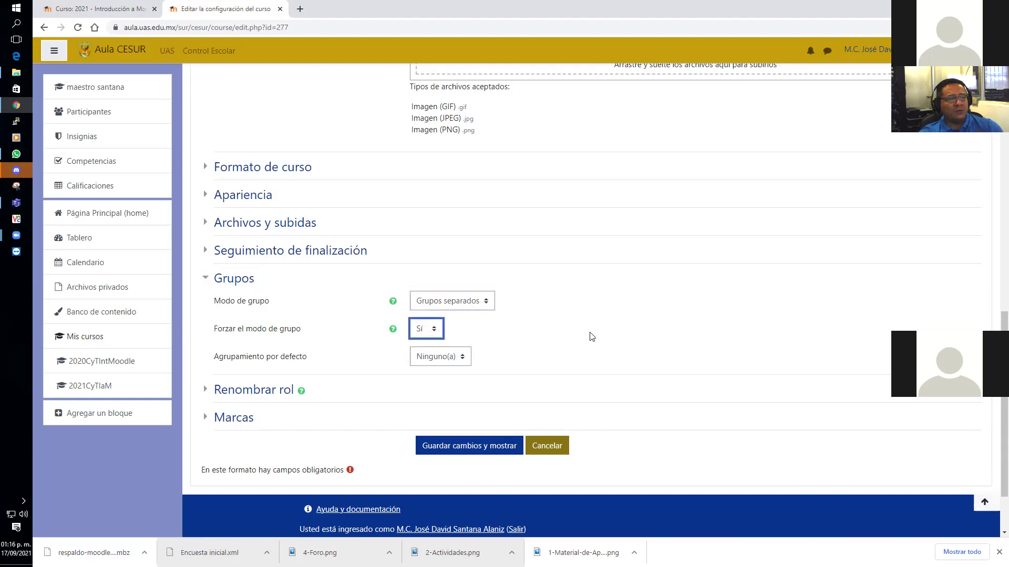
click(463, 357)
click(580, 344)
click(580, 322)
click(481, 446)
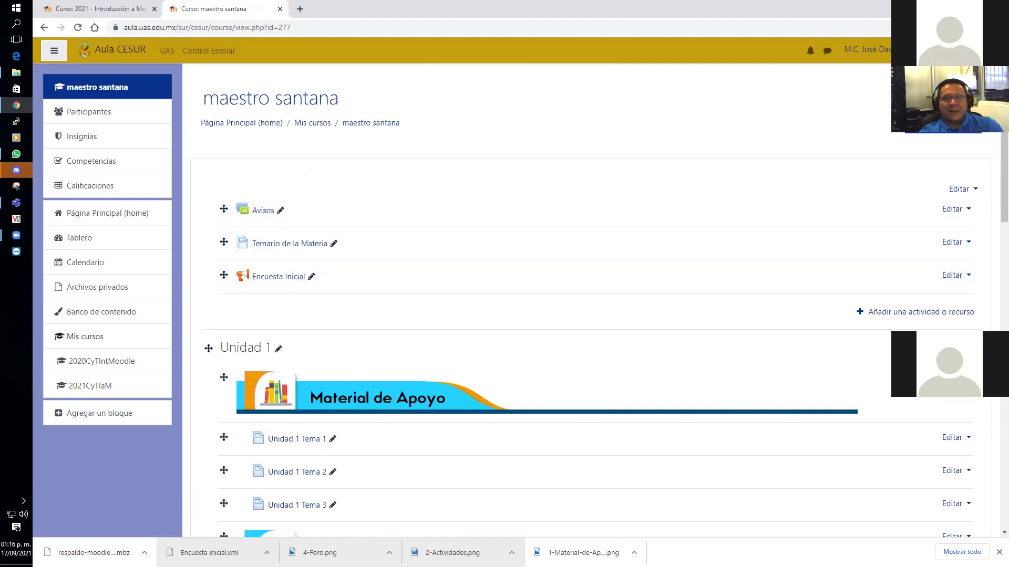
Step: From the maestro santana course administration's Usuarios options, open Métodos de inscripción
click(93, 113)
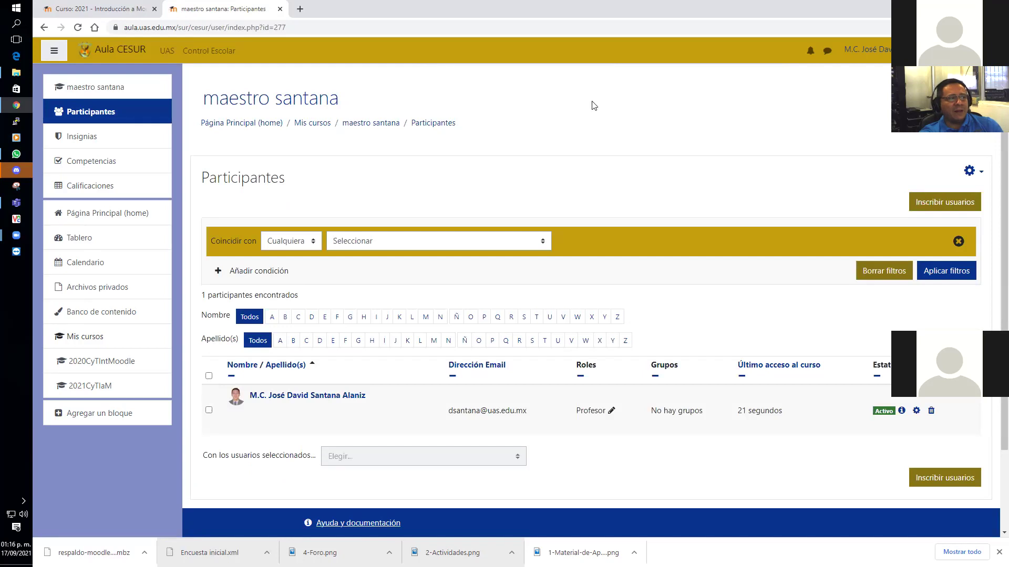
click(136, 86)
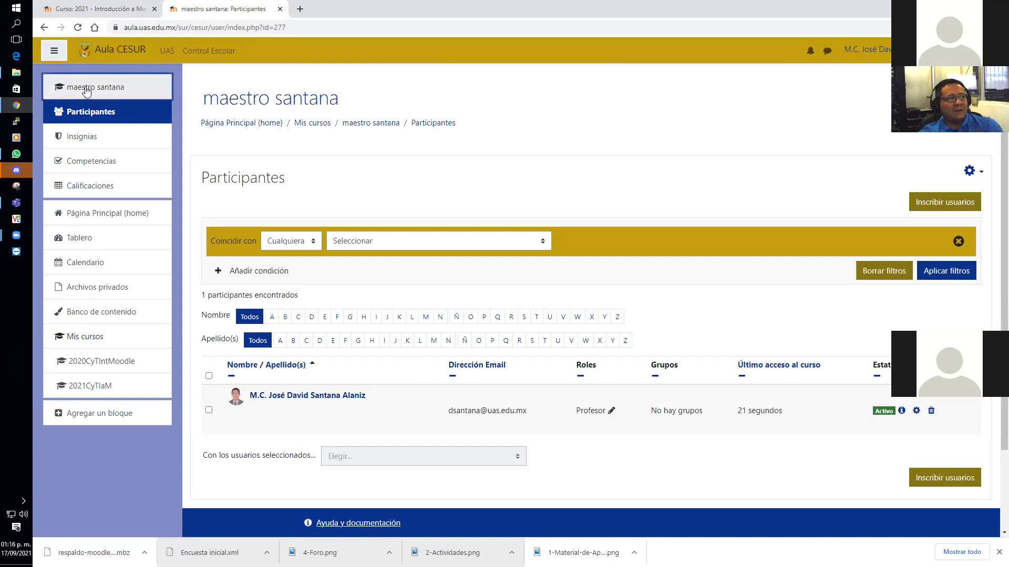
click(972, 100)
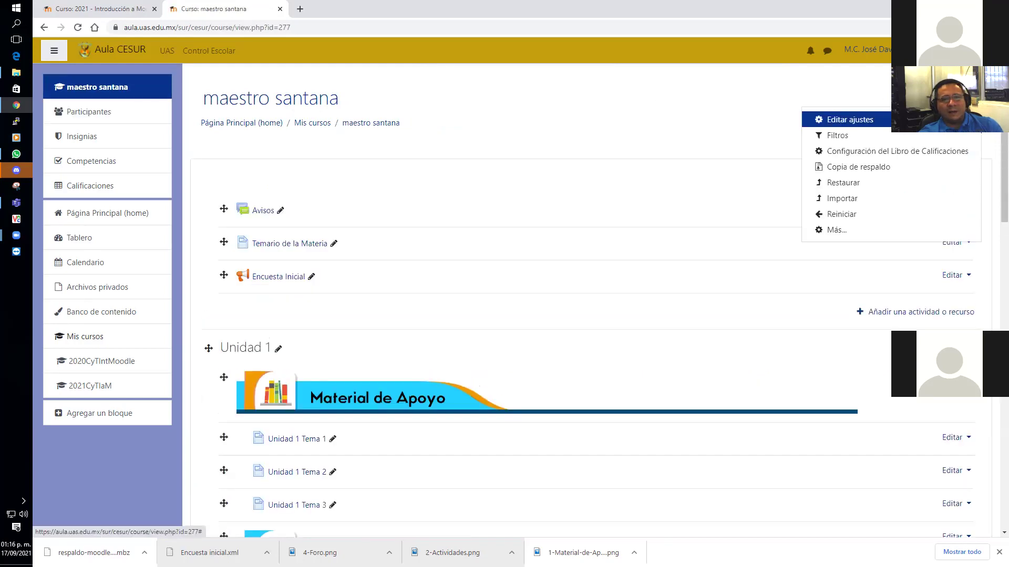
click(837, 231)
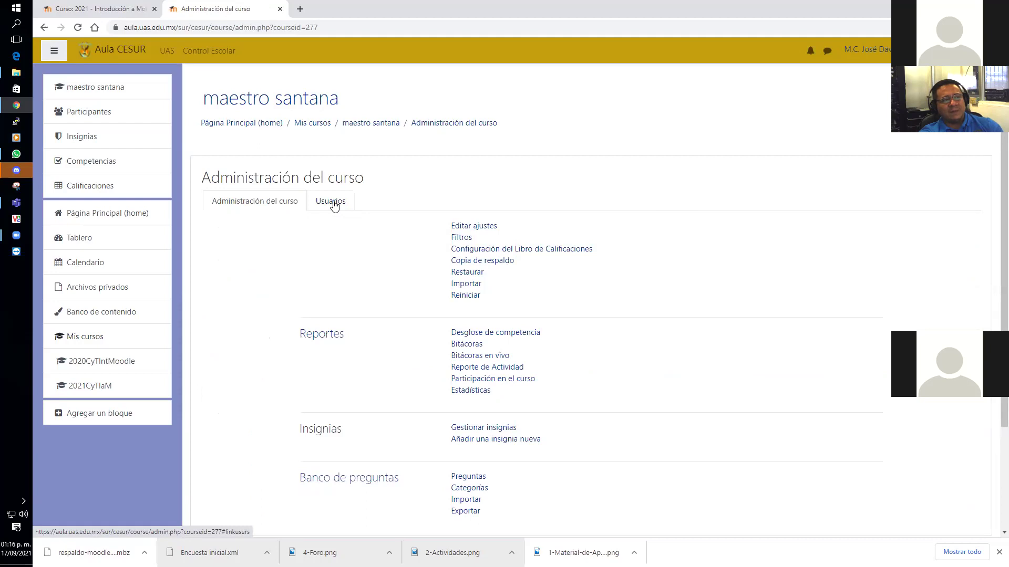
click(330, 207)
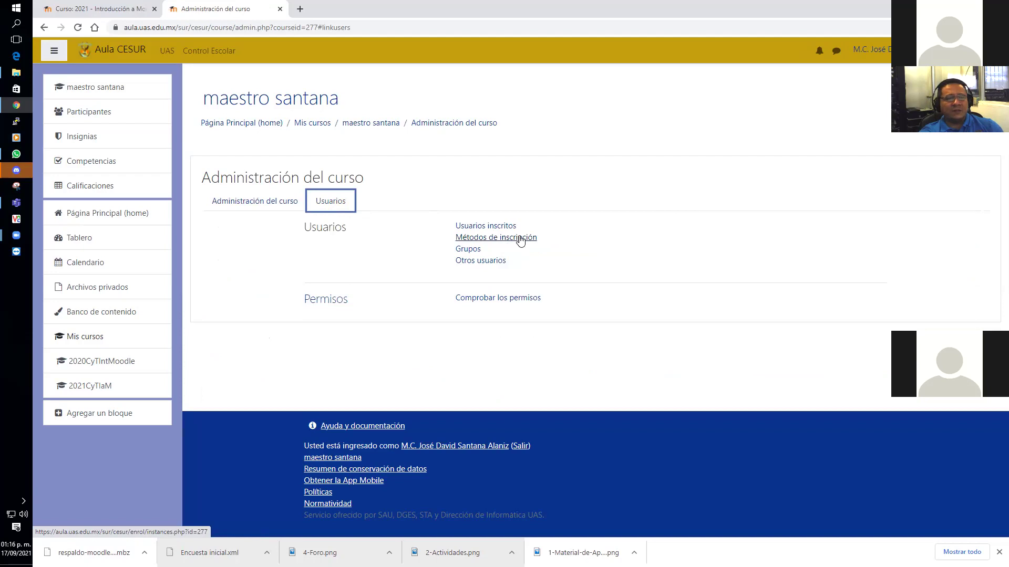
click(520, 240)
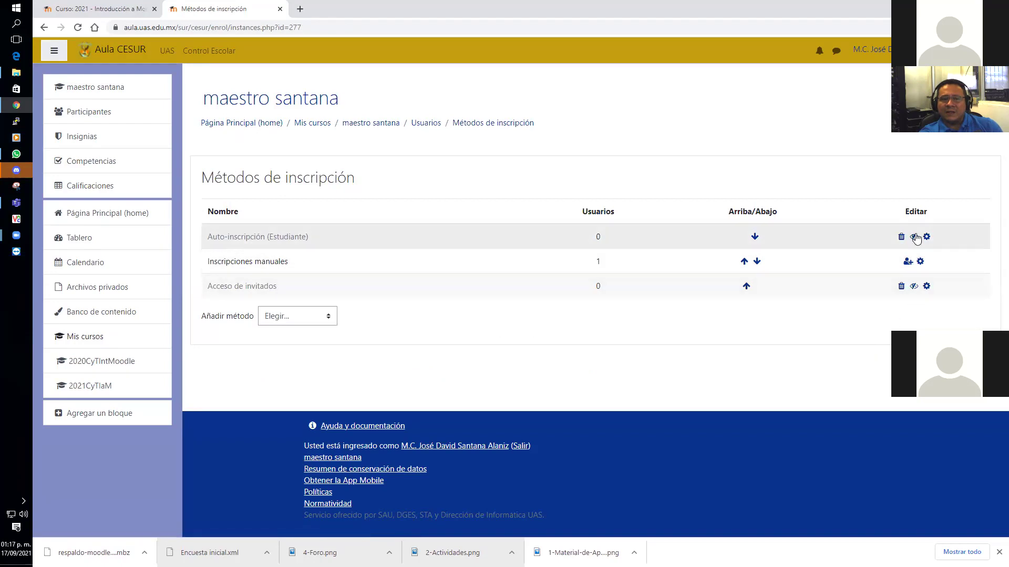
Step: Enable Auto-inscripción (Estudiante) and enter its Clave de inscripción, leaving Nombre de instancia empty
click(914, 238)
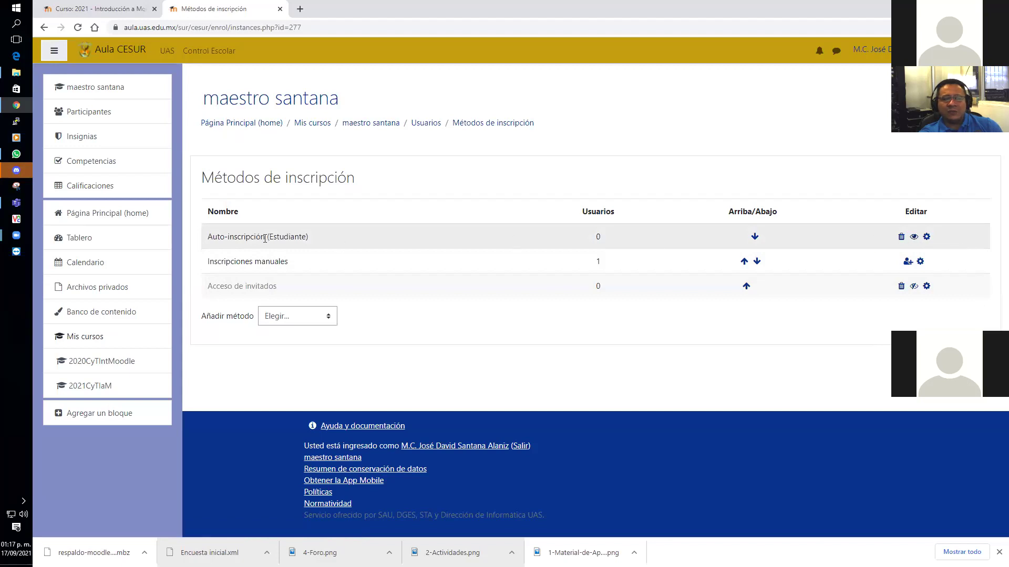
click(927, 237)
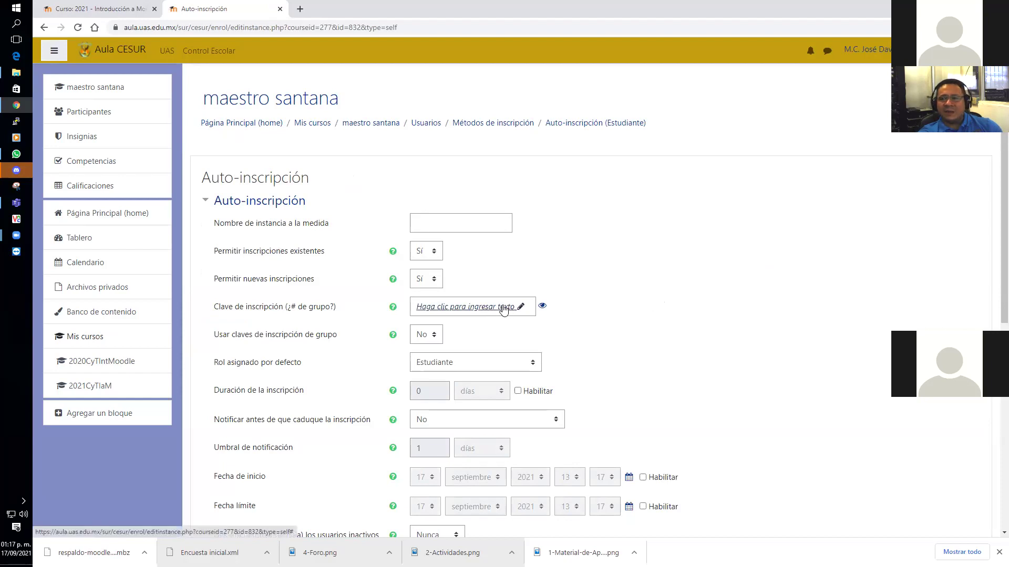
click(481, 308)
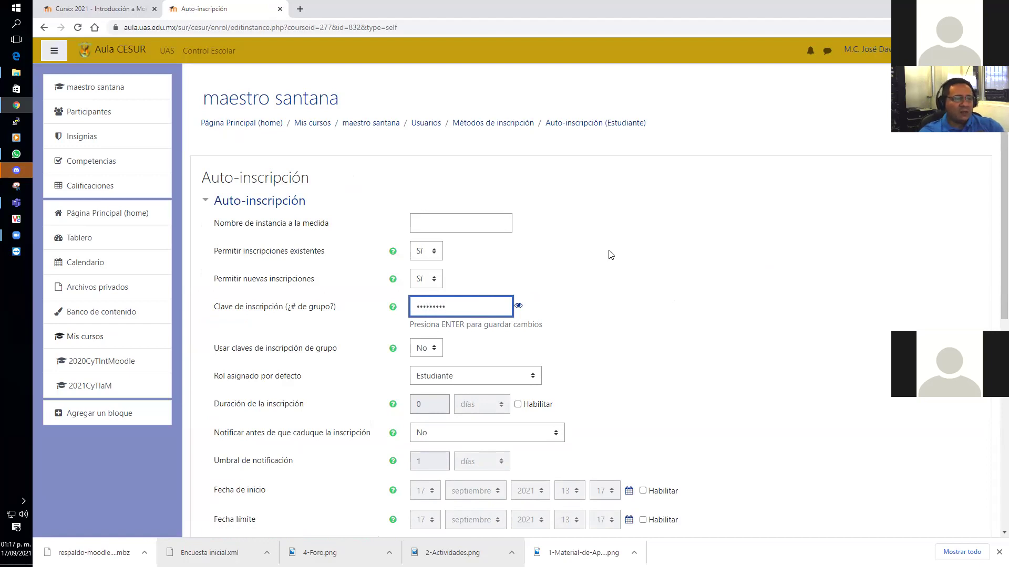
click(518, 306)
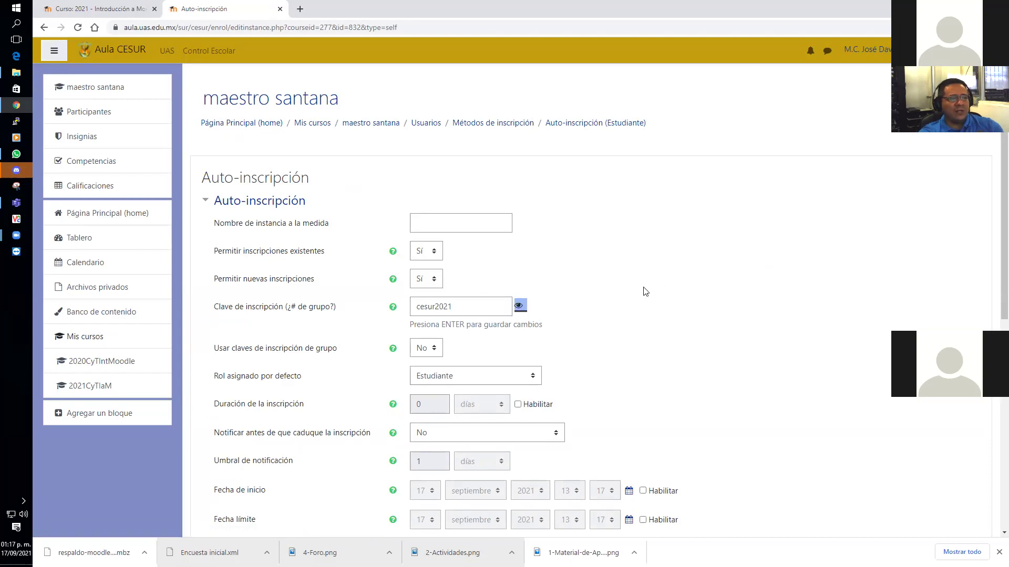
key(Return)
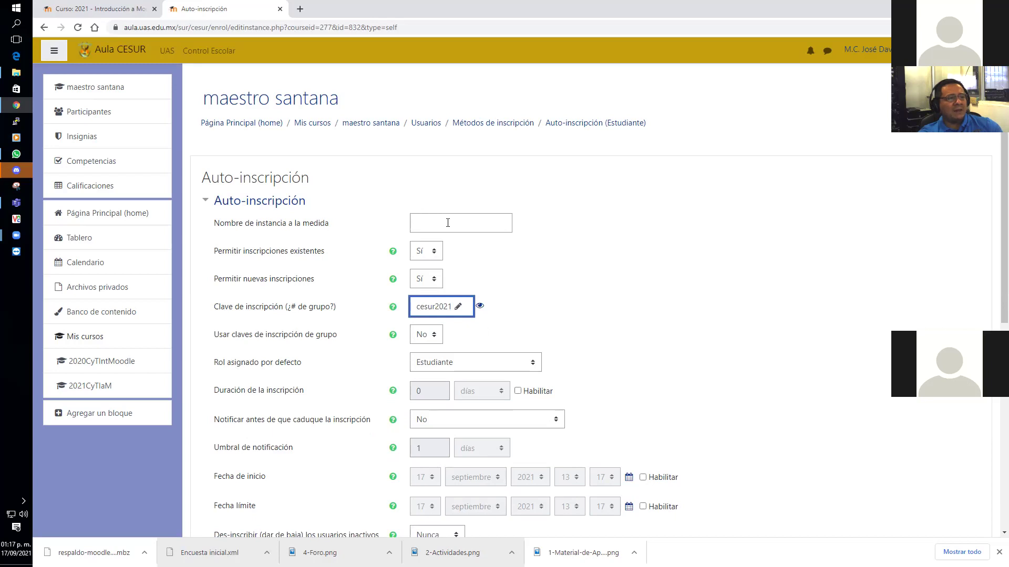
mouse_move(657, 132)
mouse_down()
mouse_move(295, 124)
mouse_move(651, 129)
mouse_up()
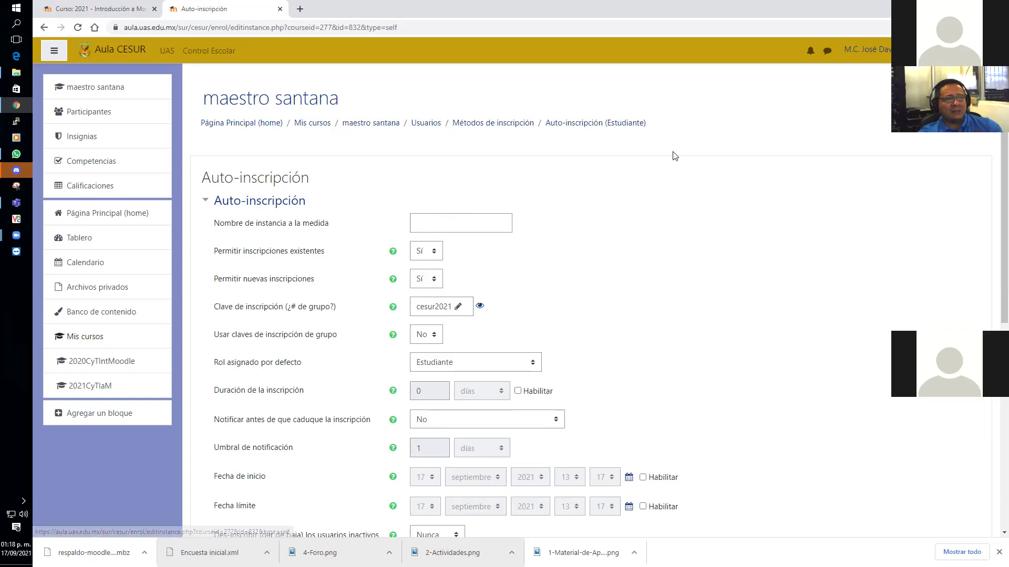
click(458, 227)
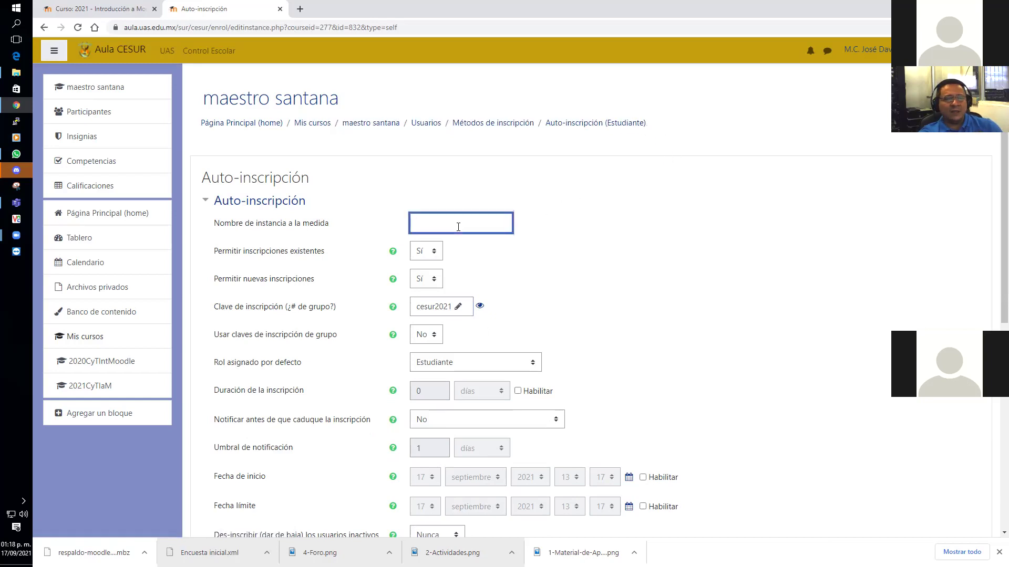
click(608, 275)
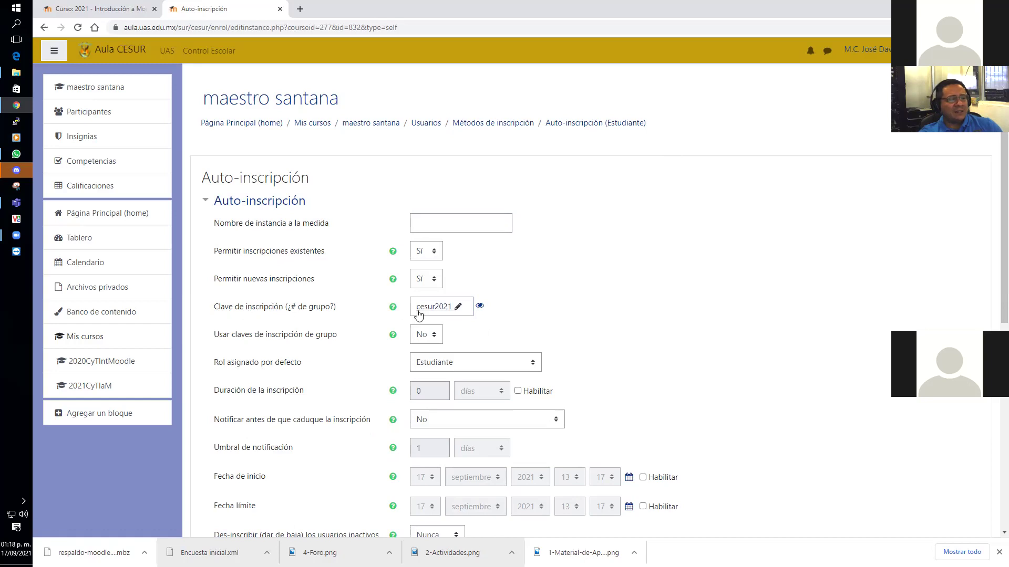
scroll(548, 303, down, 1)
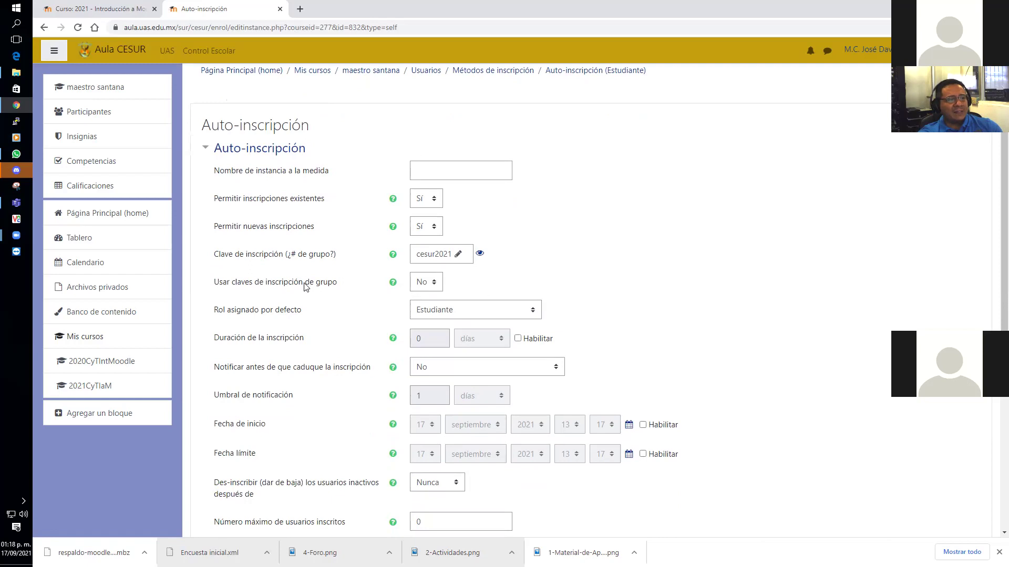
Step: Set Usar claves de inscripción de grupo to Sí
click(432, 284)
click(427, 297)
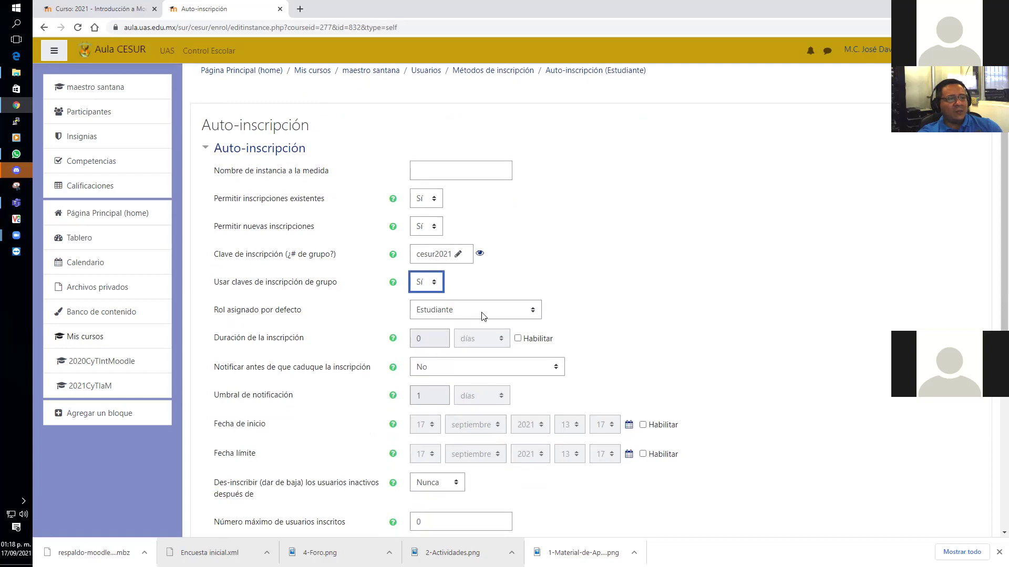
click(753, 321)
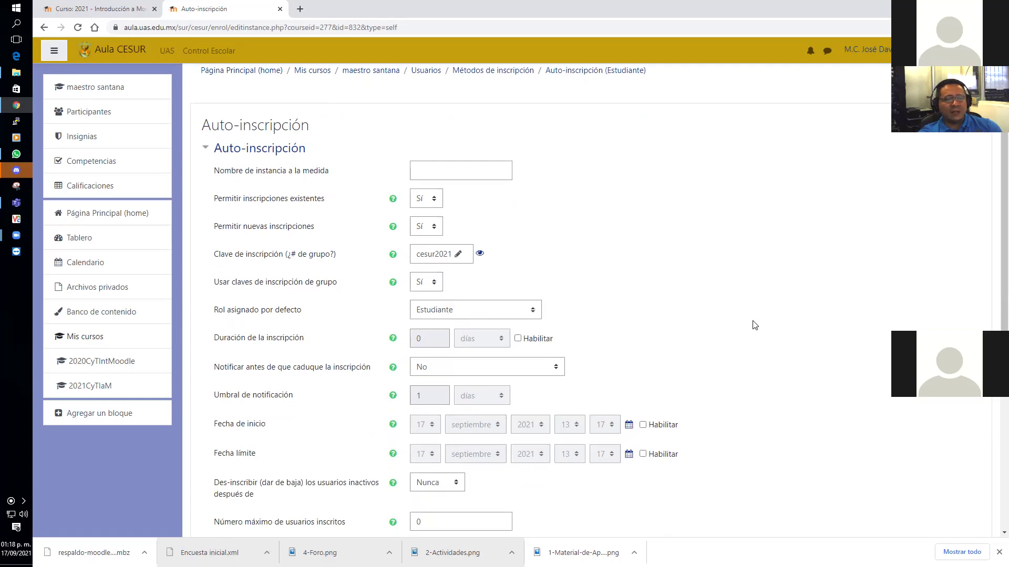
scroll(713, 340, down, 2)
scroll(713, 340, down, 1)
drag(214, 268, 279, 269)
drag(215, 297, 277, 298)
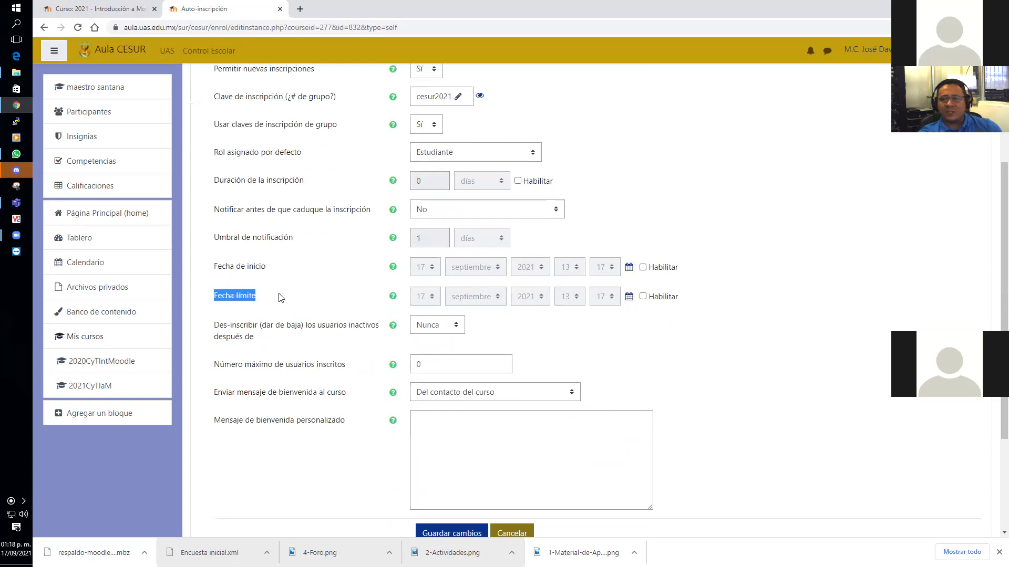
click(279, 297)
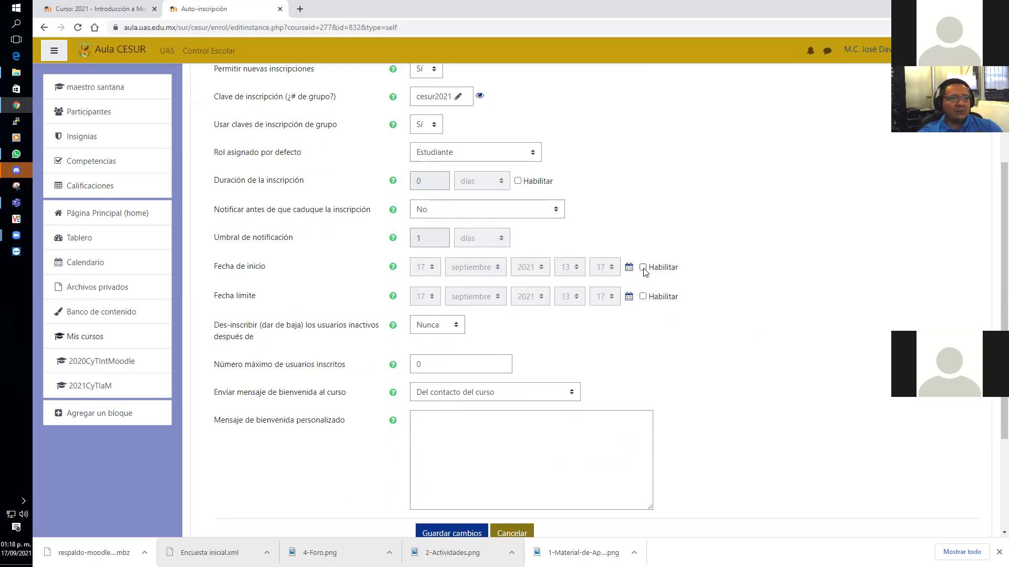
Step: Enable Fecha de inicio and Fecha límite, setting the end day to 18
click(644, 268)
click(643, 297)
click(424, 296)
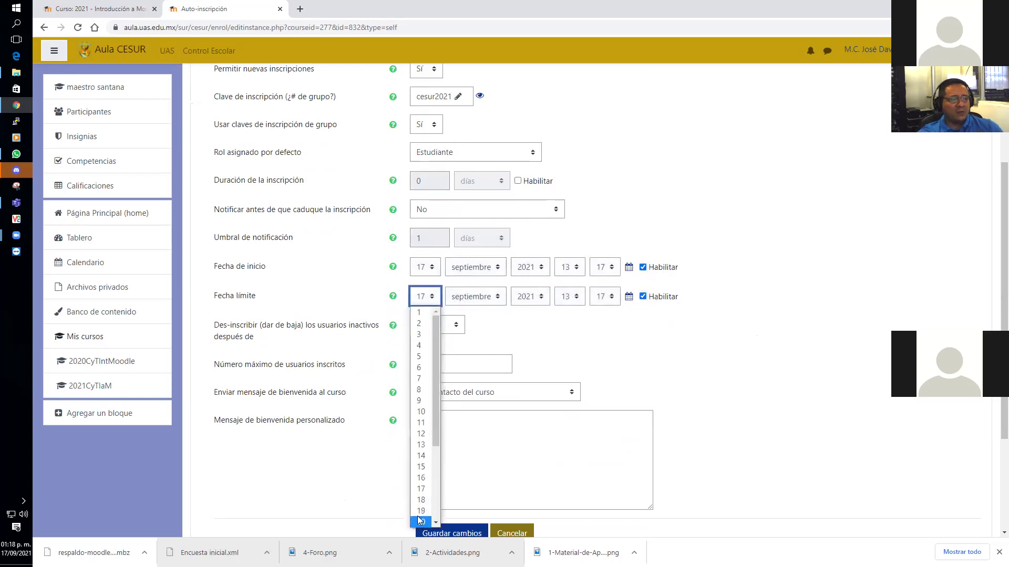
click(421, 500)
click(790, 349)
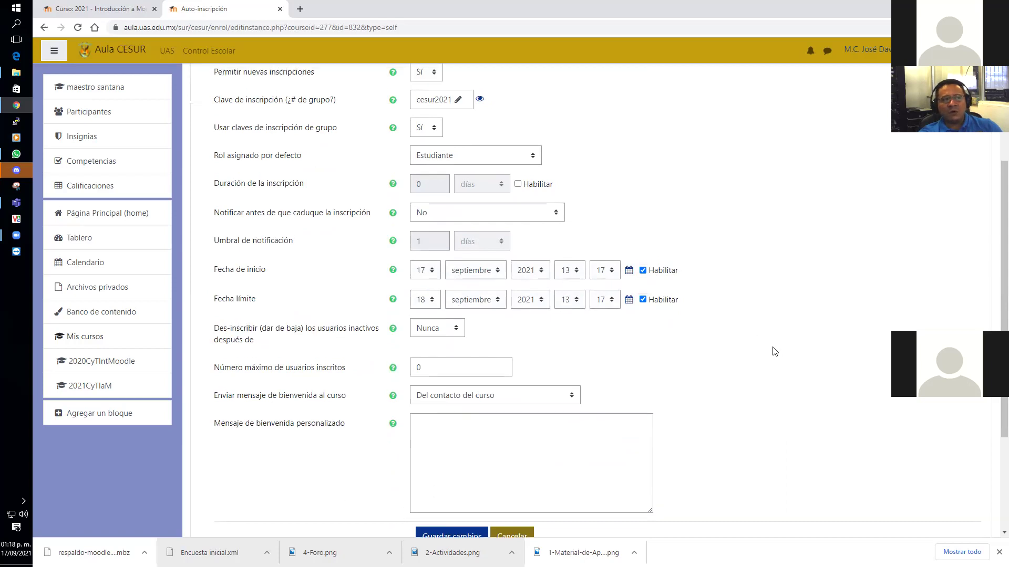
scroll(773, 350, up, 3)
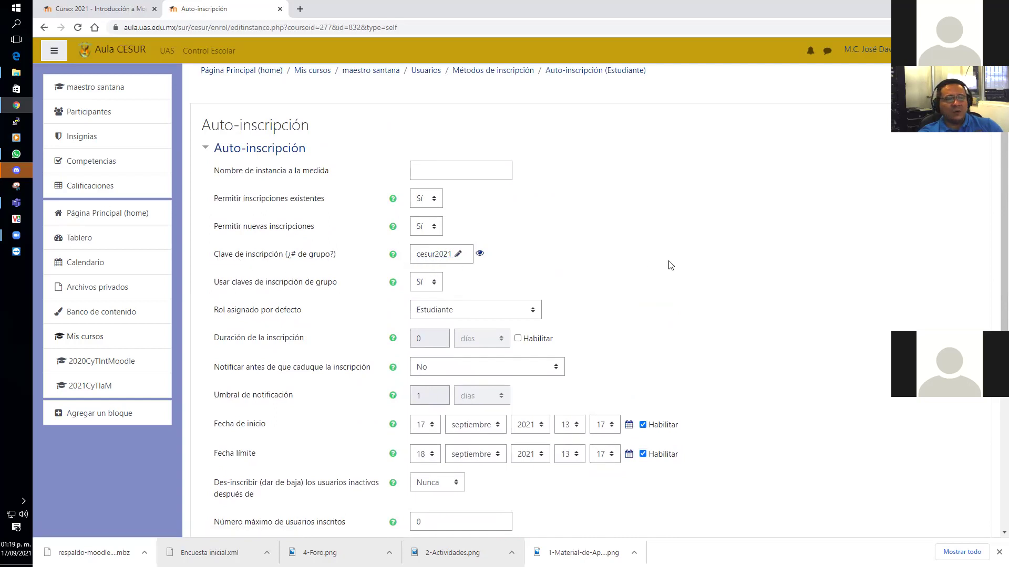
scroll(723, 279, down, 3)
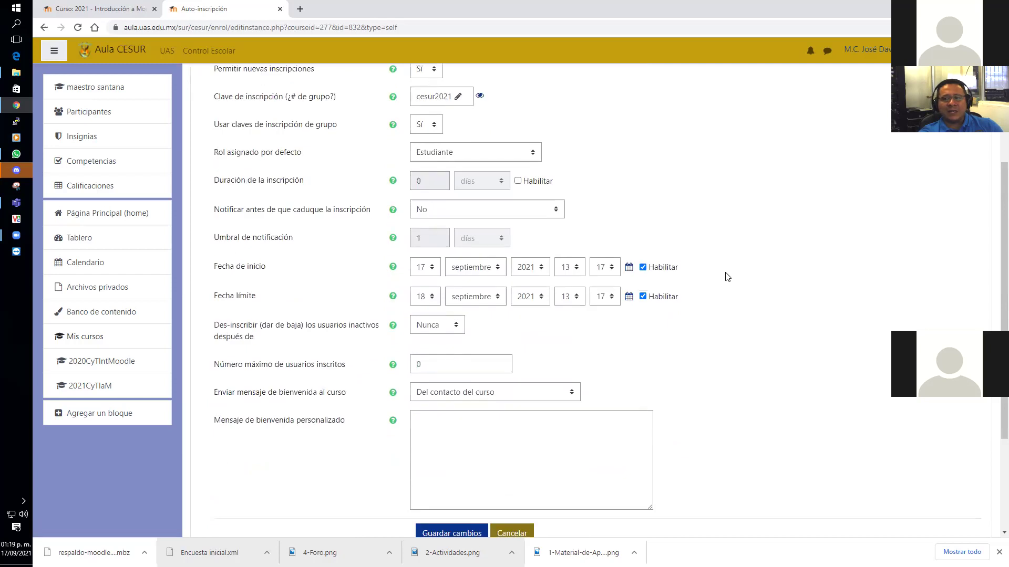
scroll(709, 279, down, 2)
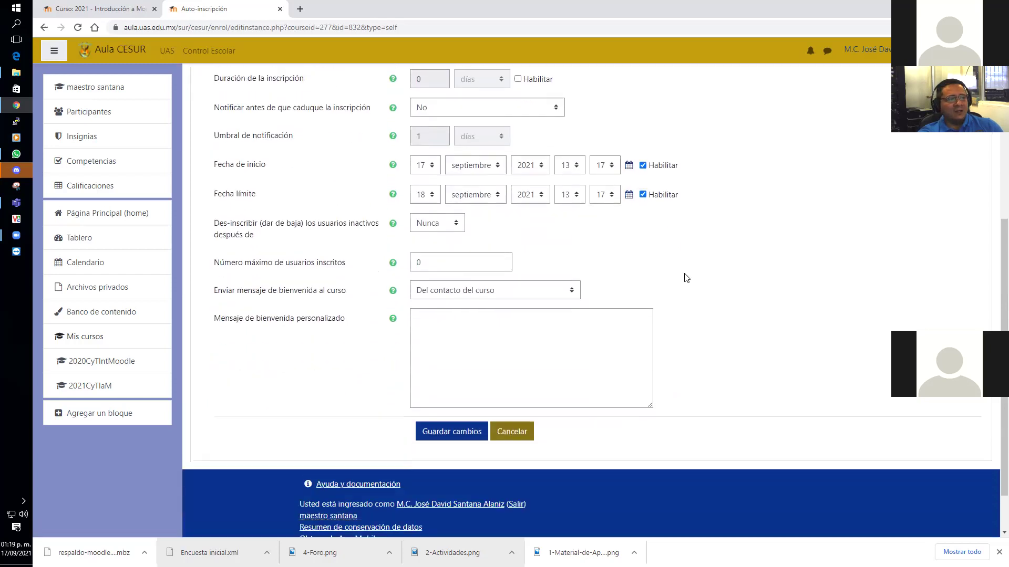
Step: Leave the maximum users and welcome message as they are and save the self-enrolment settings
click(439, 259)
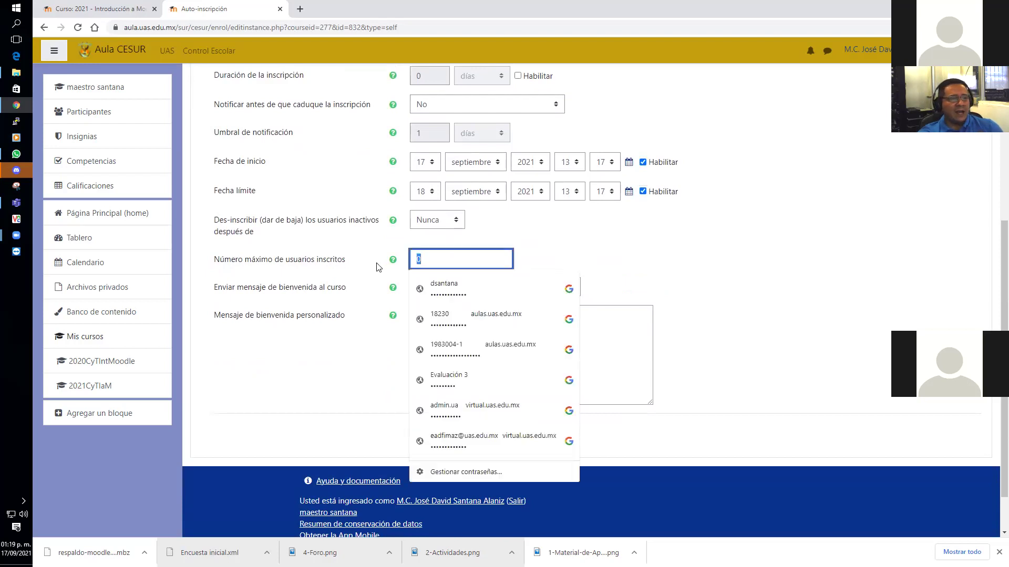
click(300, 296)
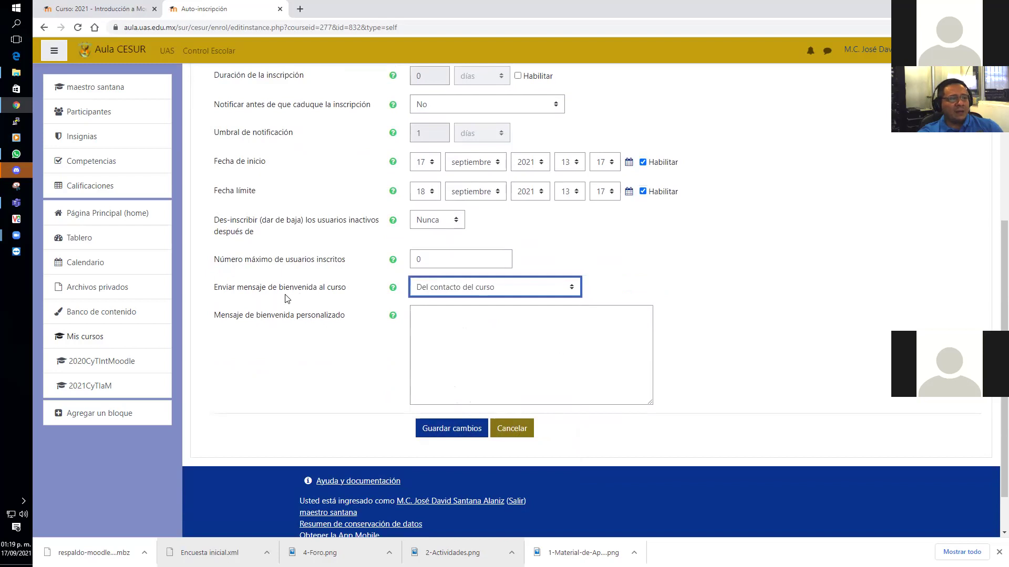
click(467, 339)
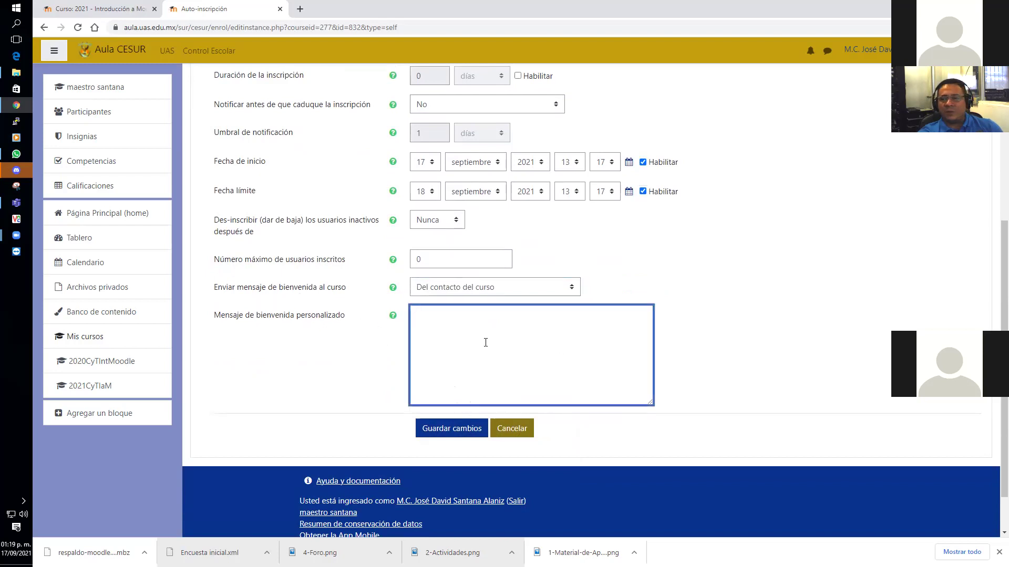
click(765, 345)
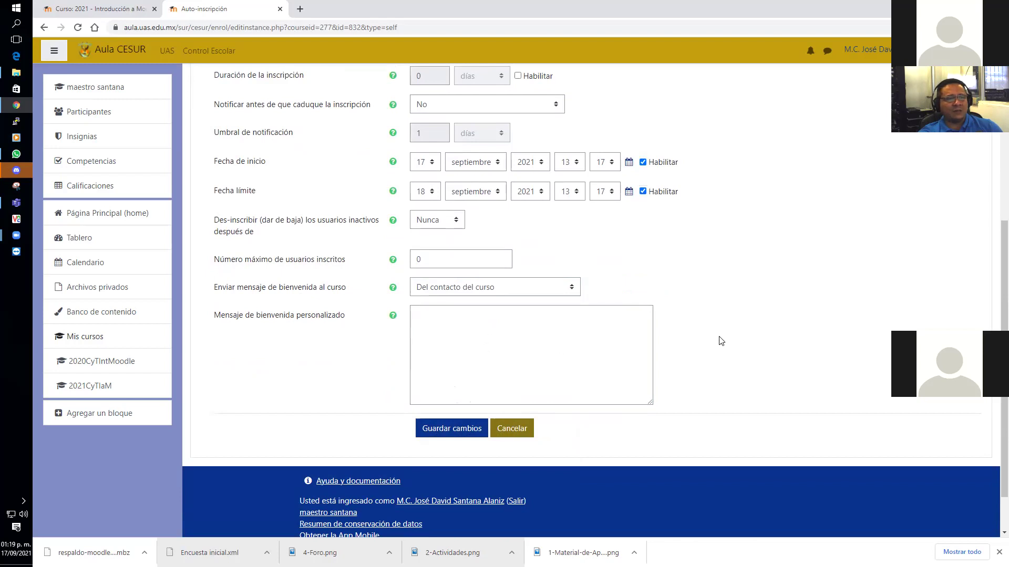
click(446, 432)
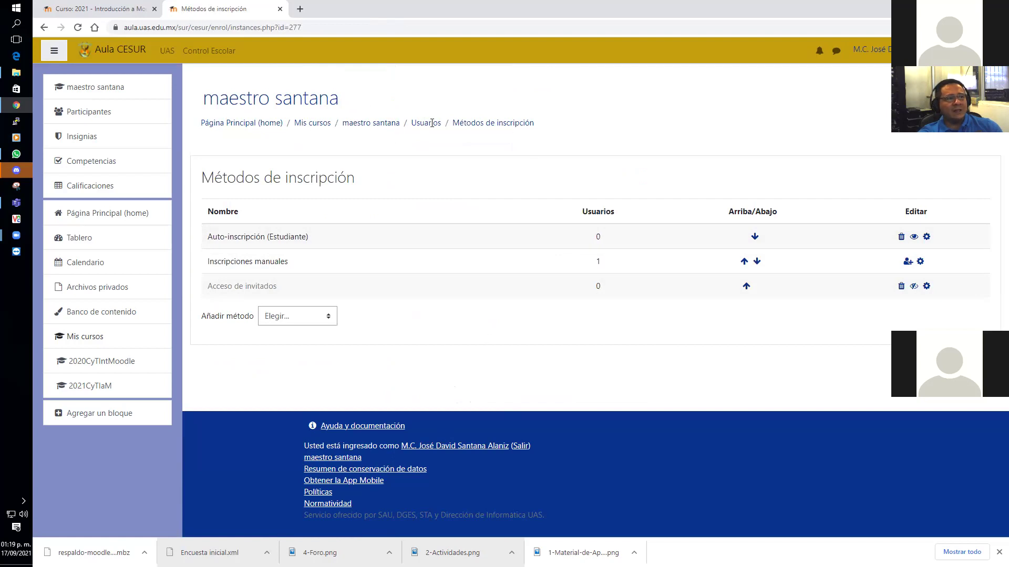
Step: Return to the maestro santana course and show its Usuarios administration options
click(378, 129)
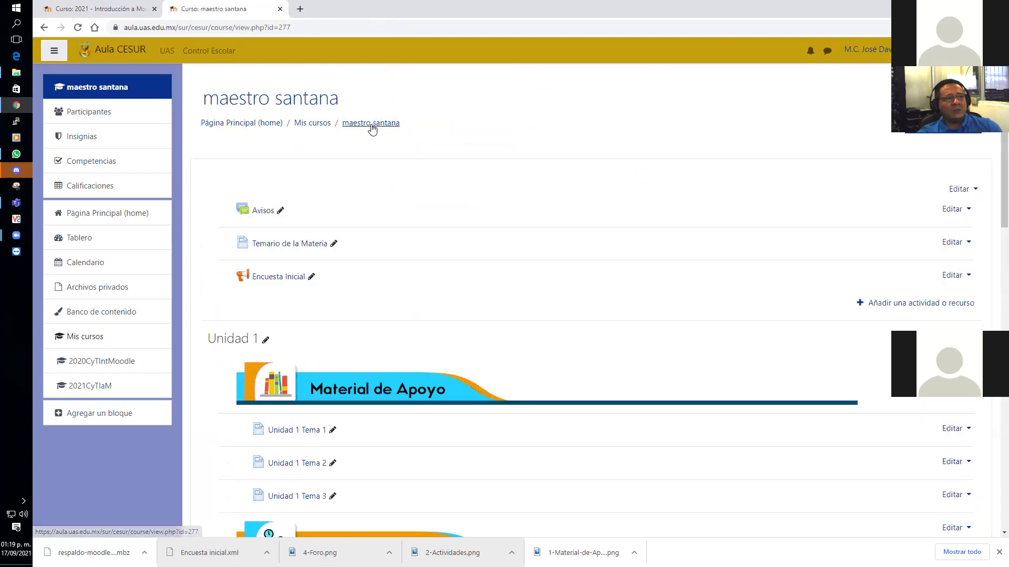
click(967, 100)
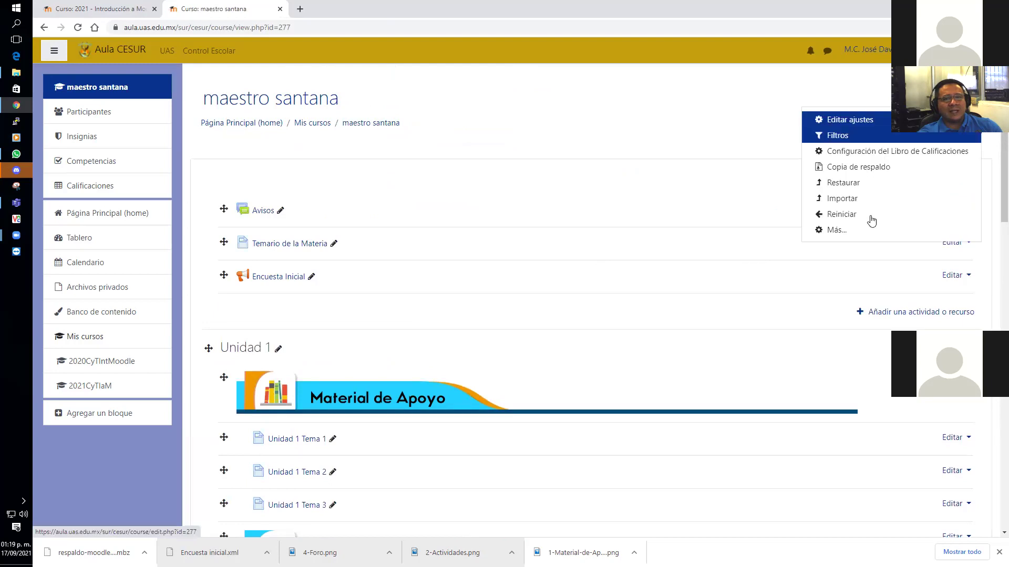
click(835, 231)
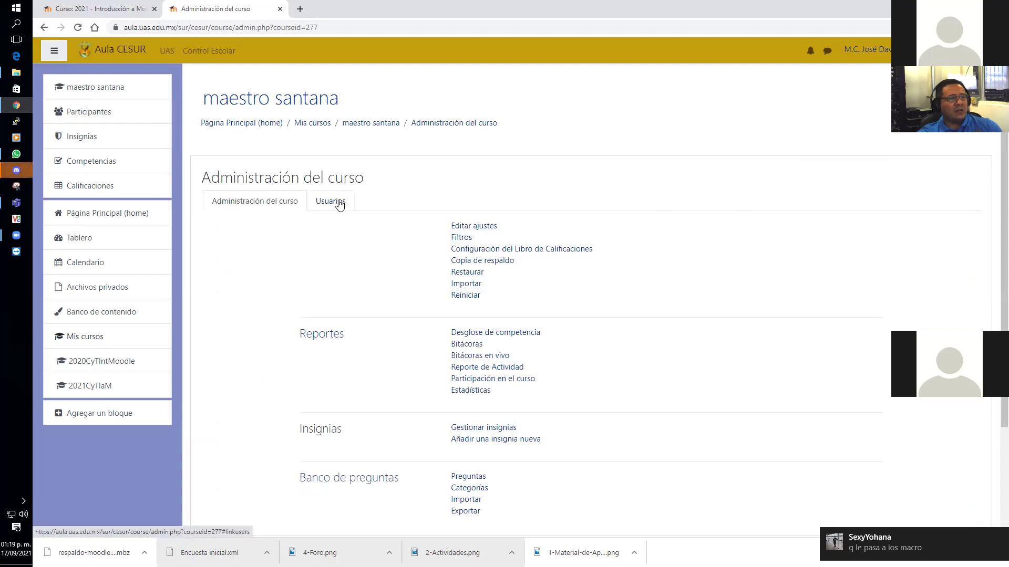
click(340, 204)
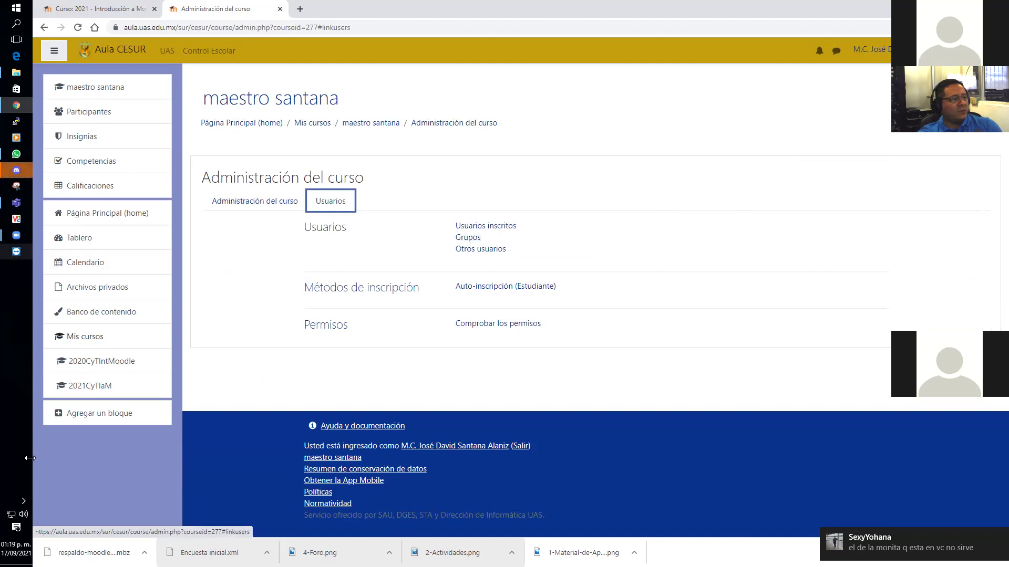
Step: Quit Discord from the system tray, then open the course's Grupos page
click(23, 500)
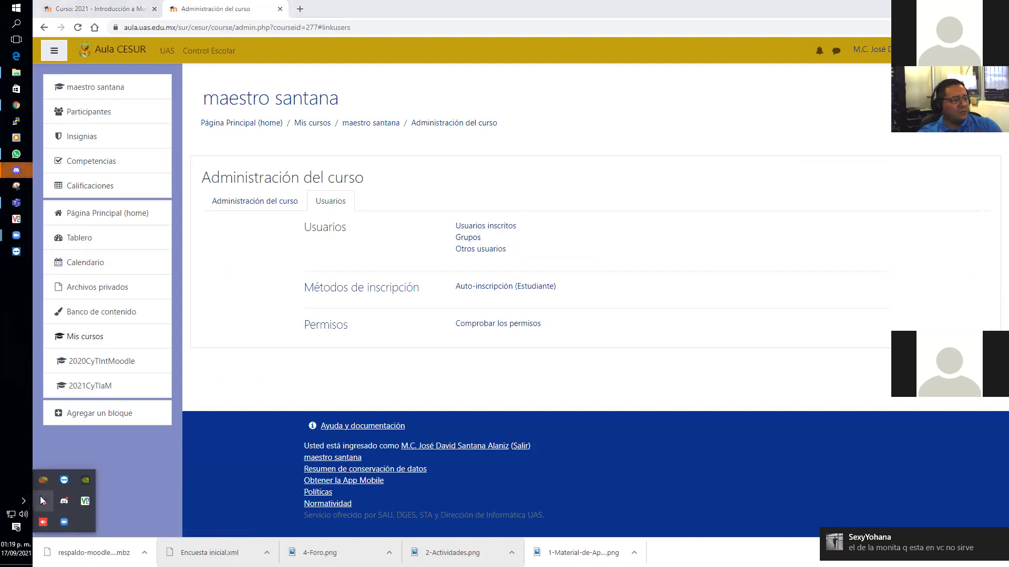
right_click(67, 501)
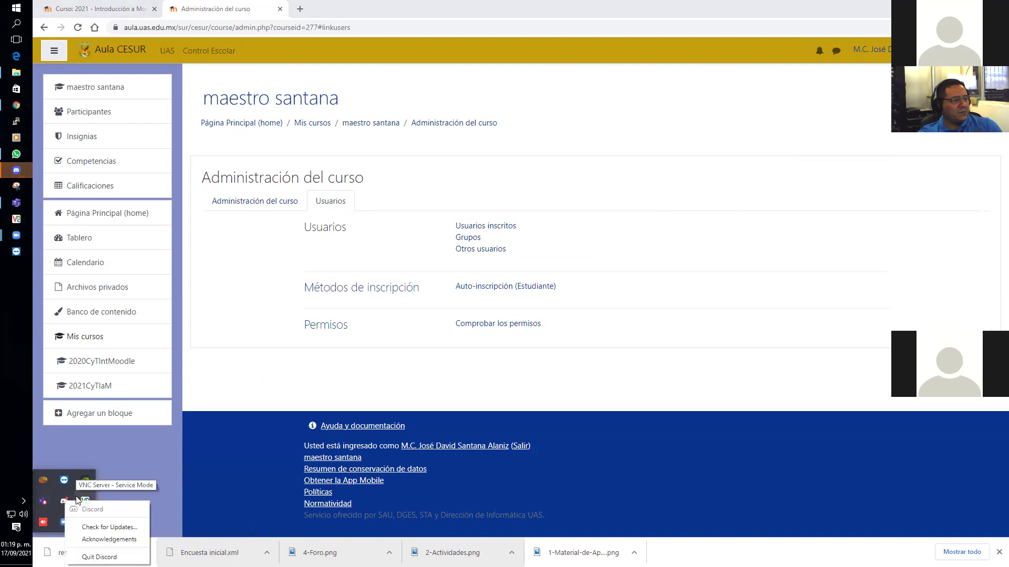
click(74, 554)
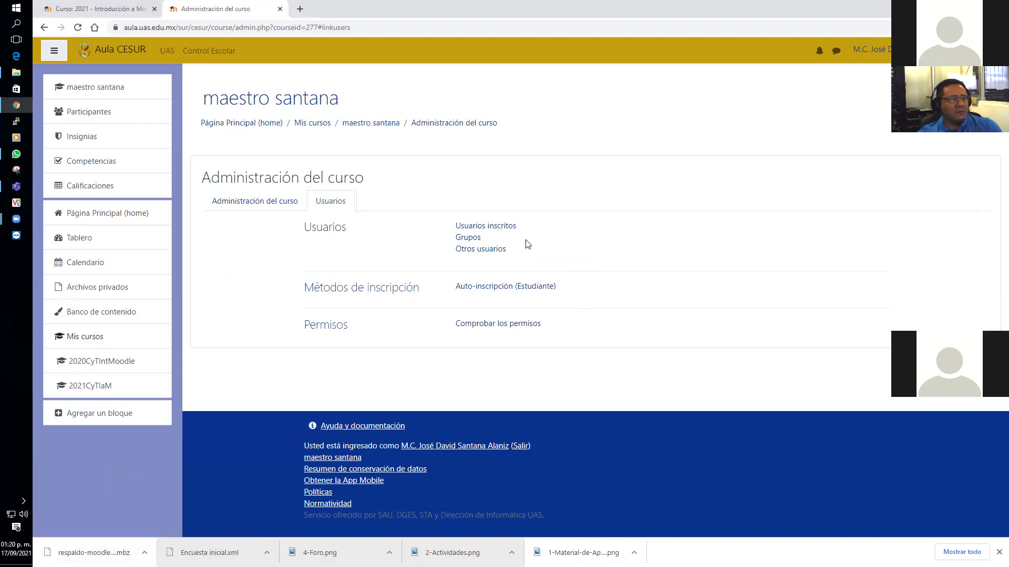
click(468, 238)
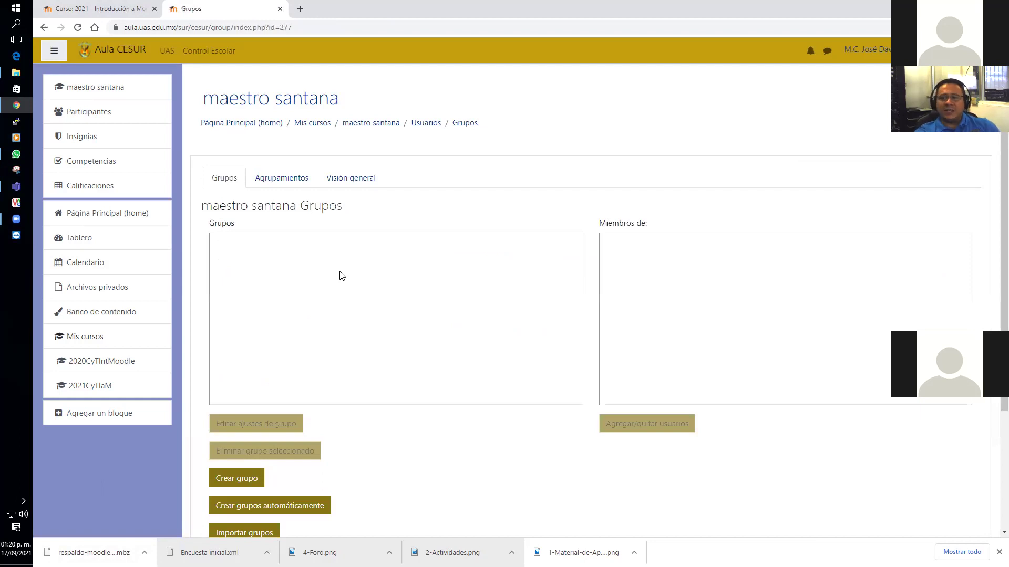
Step: Start a new group named Matutino with ID number Matutino
click(353, 273)
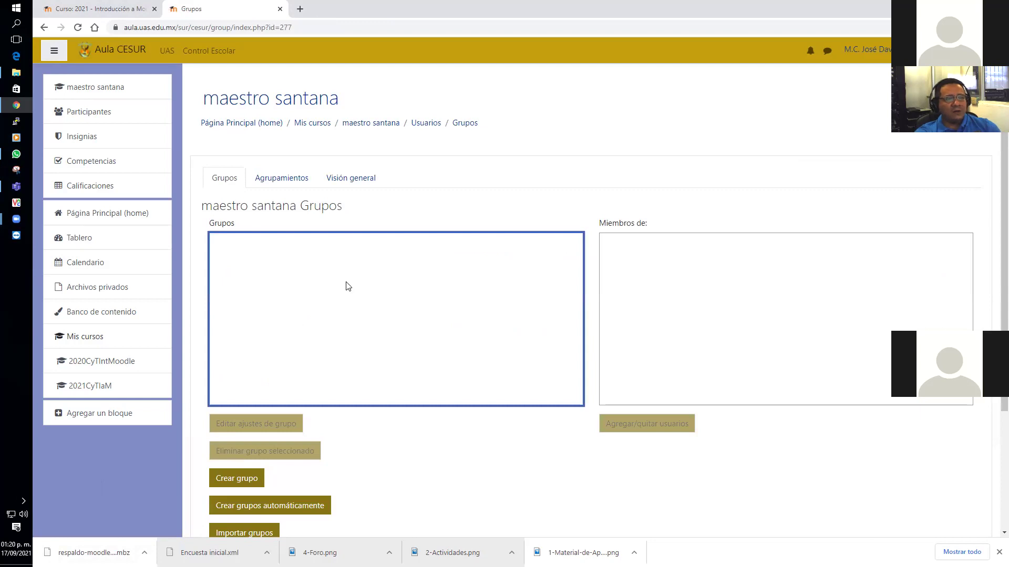
scroll(351, 296, down, 2)
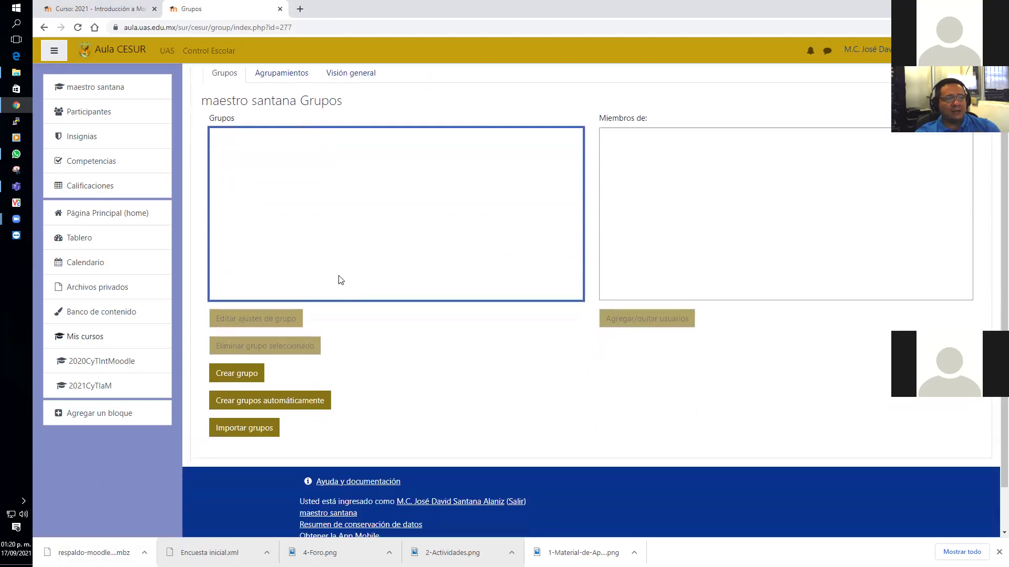
click(249, 374)
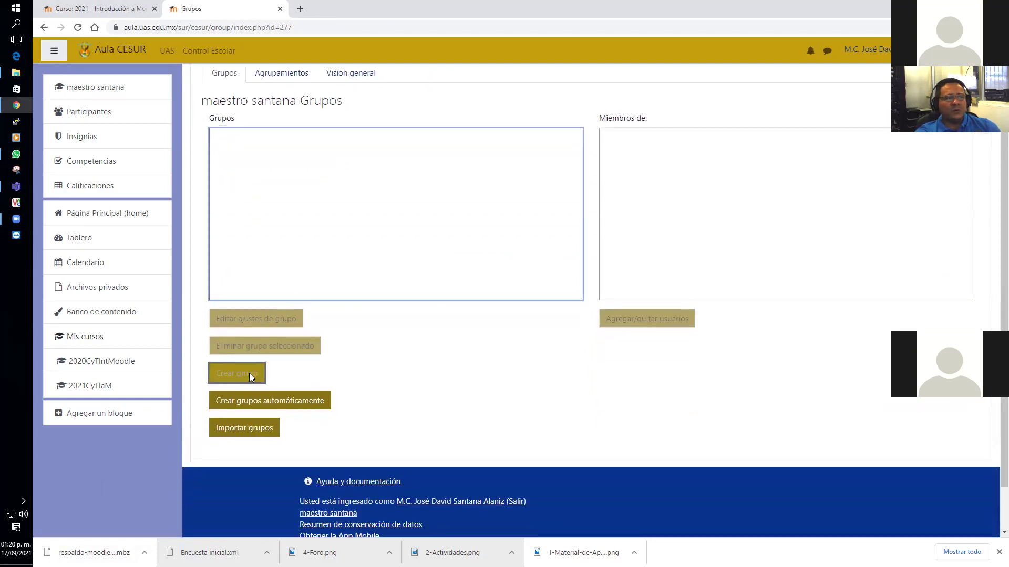
click(452, 200)
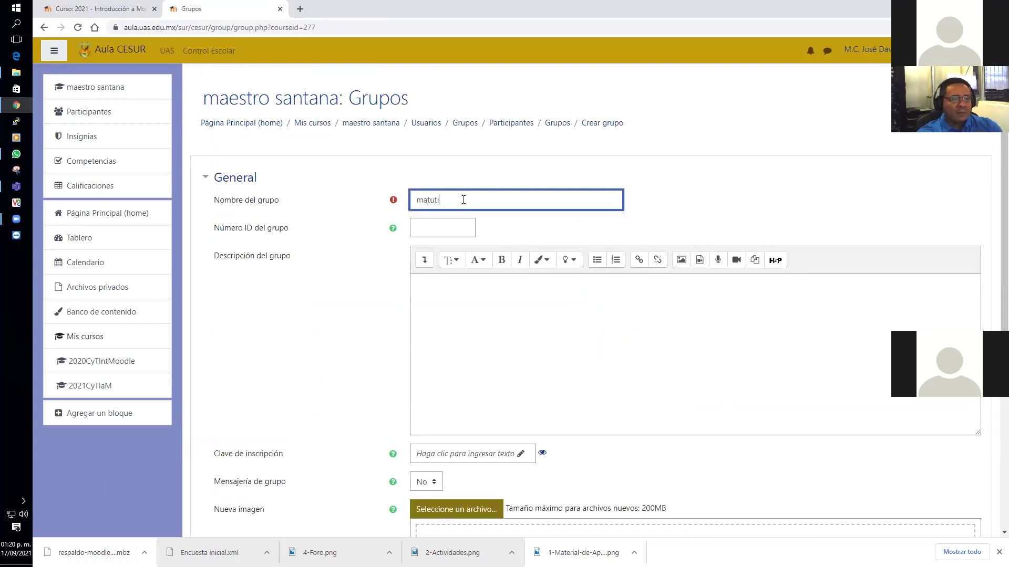
text(matutino)
key(Home)
key(Delete)
text(M)
click(466, 310)
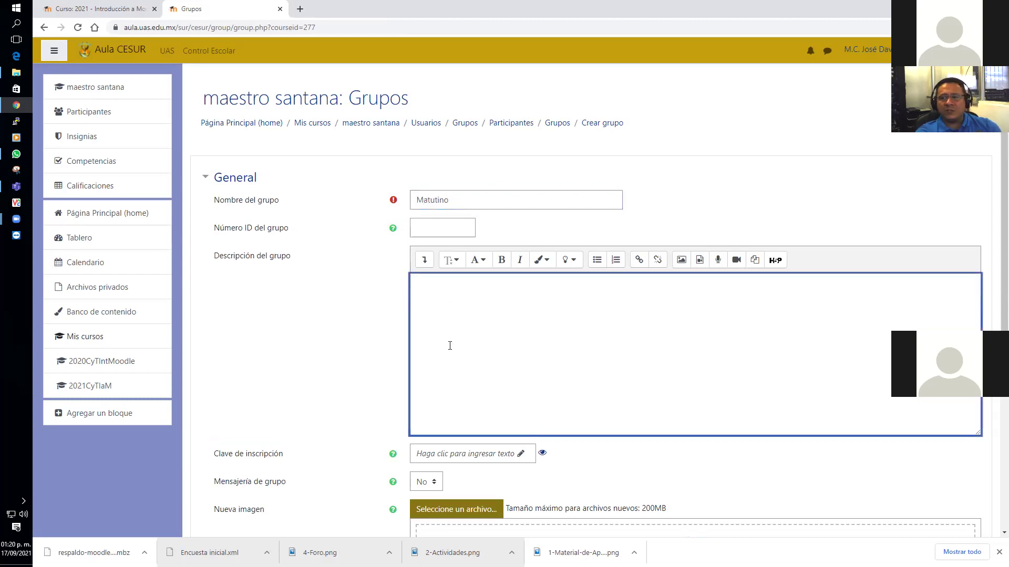
click(434, 228)
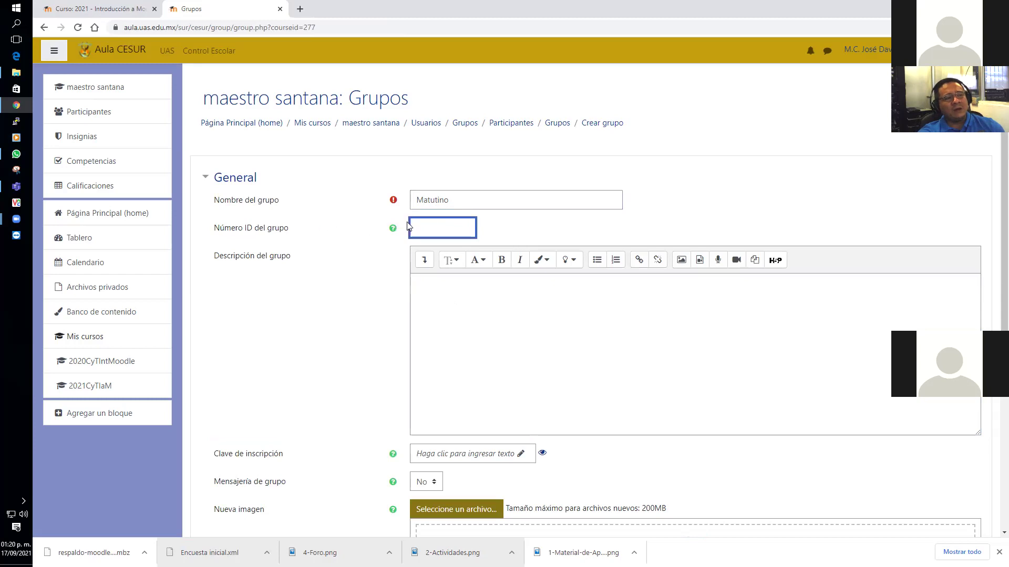
double_click(451, 200)
key(ctrl+c)
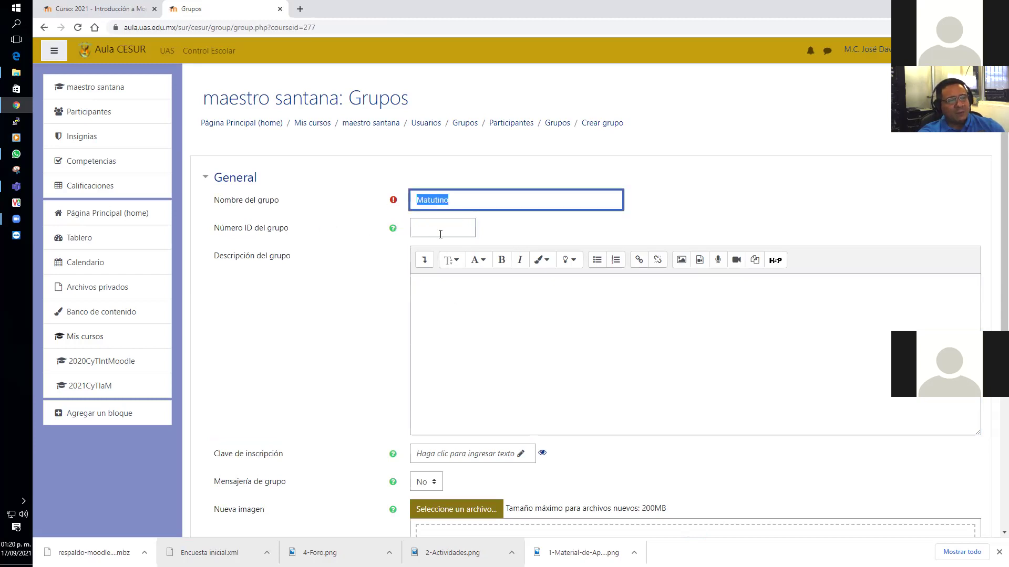
click(440, 234)
key(ctrl+v)
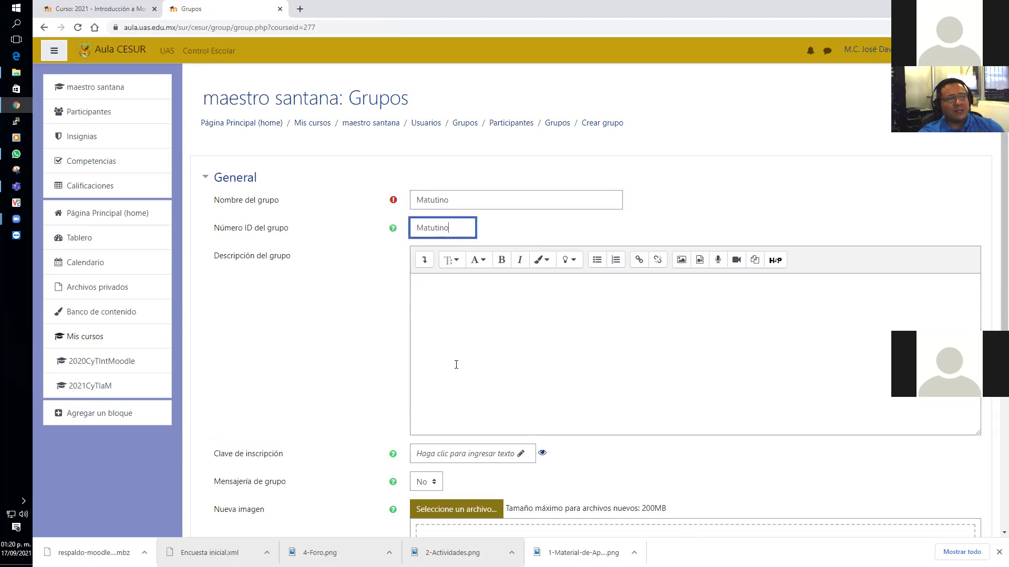
Step: Paste an enrolment key for Matutino and try saving the group
scroll(456, 364, down, 2)
click(500, 351)
key(ctrl+v)
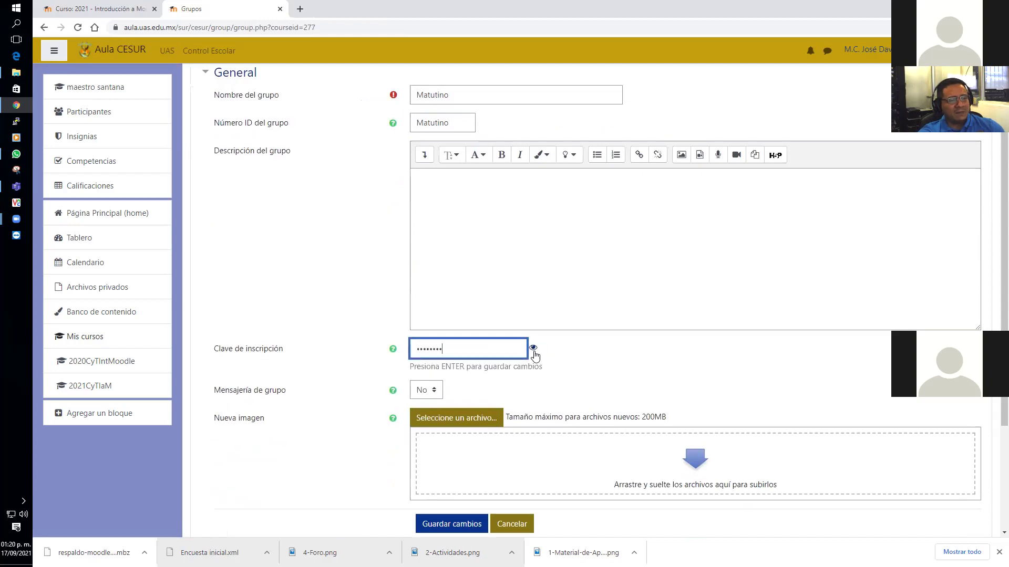
click(533, 349)
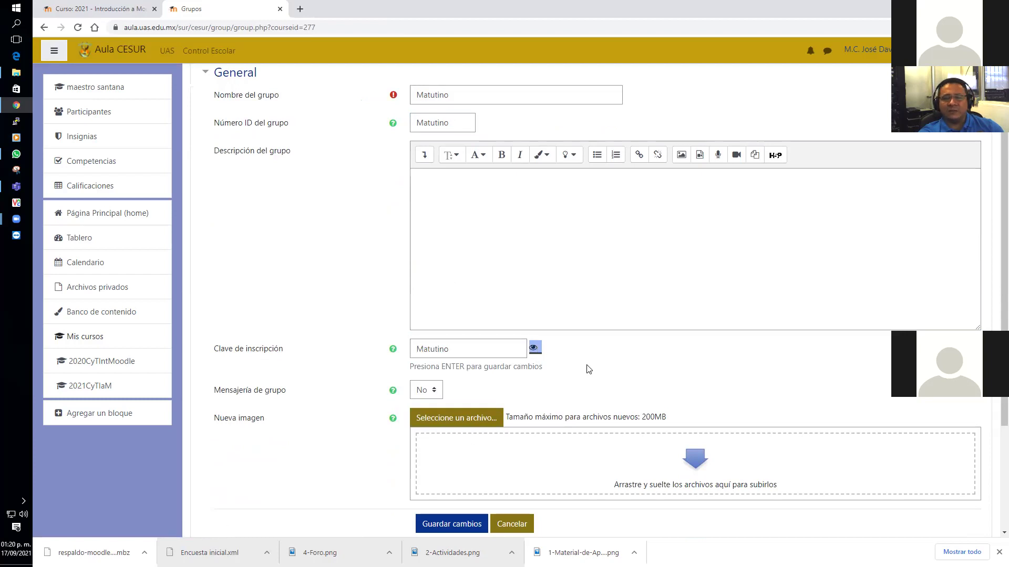
click(492, 349)
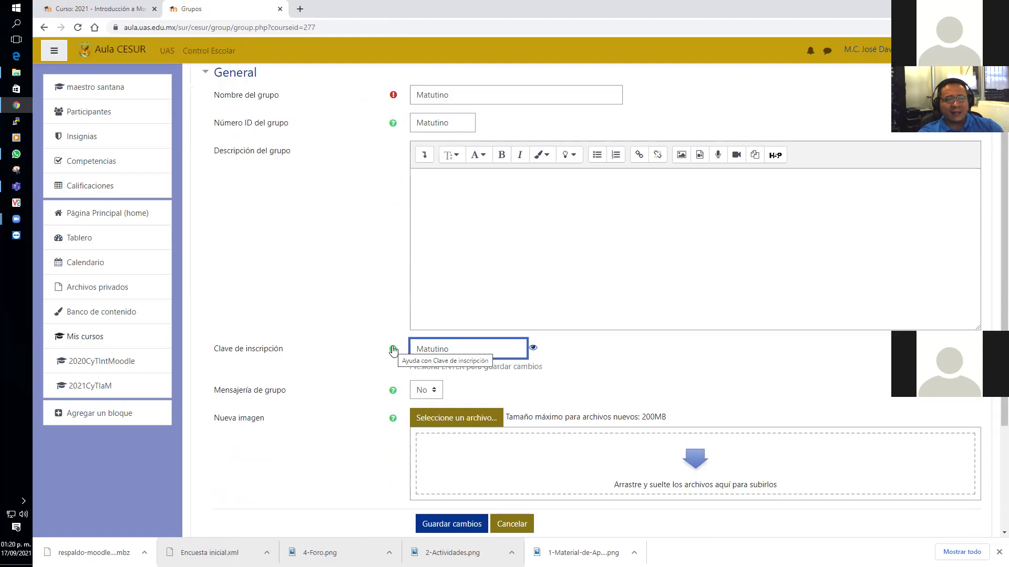
scroll(368, 369, down, 3)
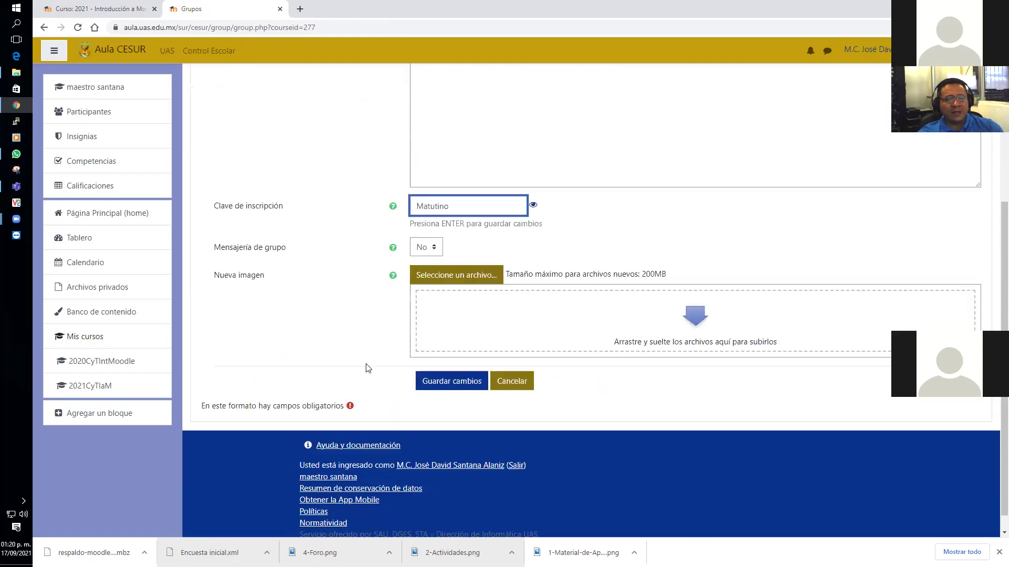
click(436, 364)
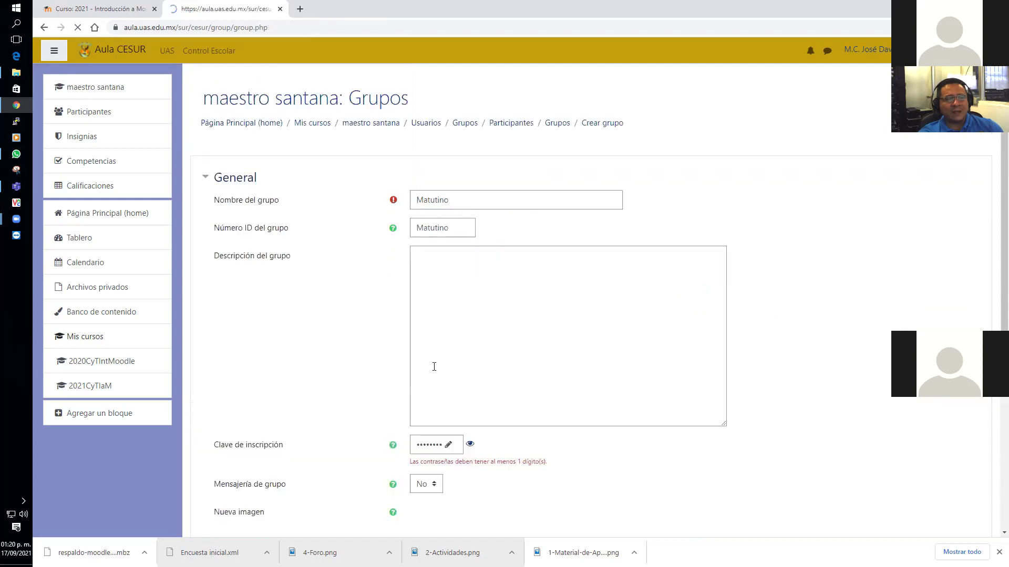
Step: Append 12 to the rejected enrolment key and save the Matutino group
scroll(436, 374, down, 2)
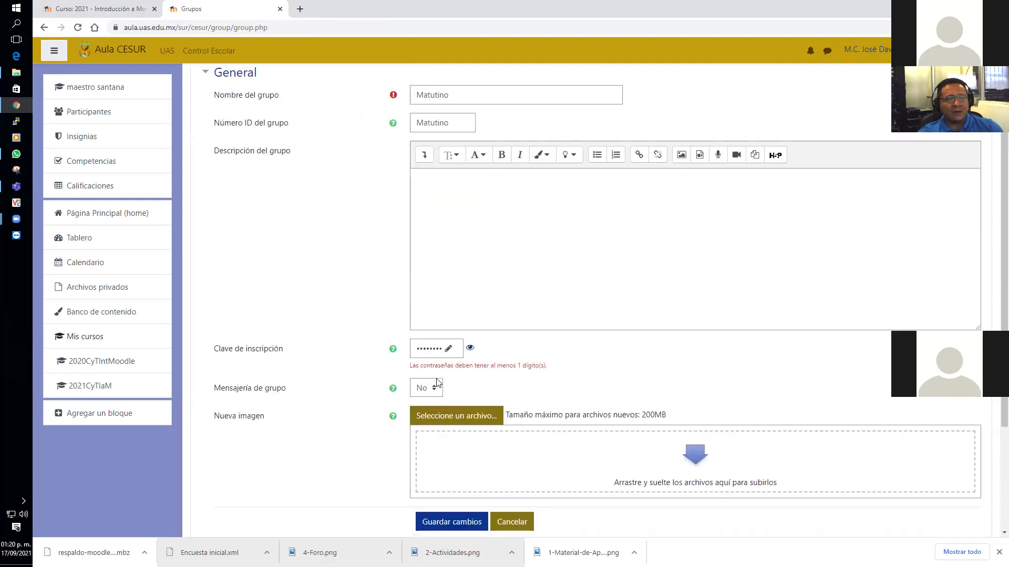
click(448, 349)
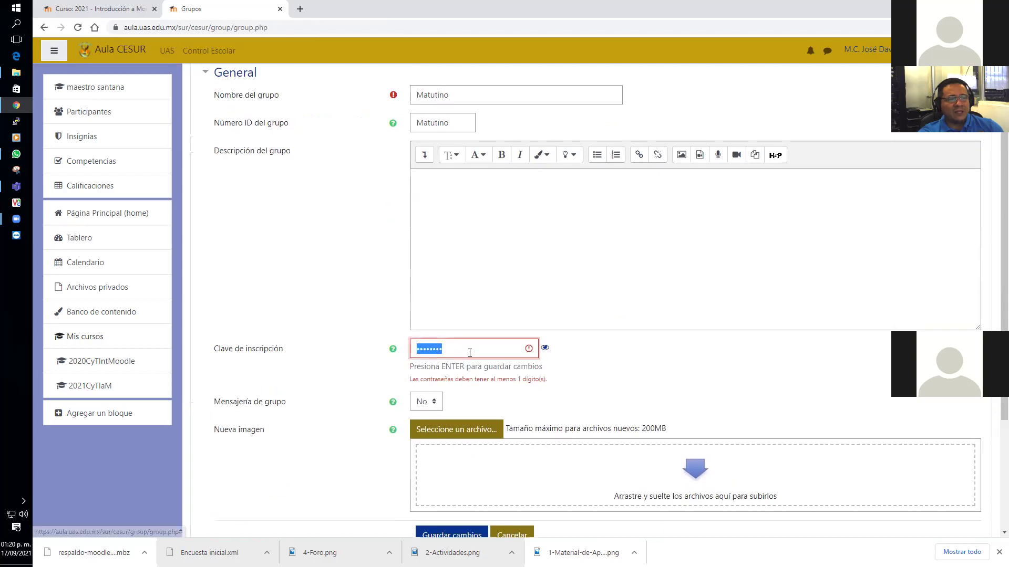
click(507, 348)
text(12)
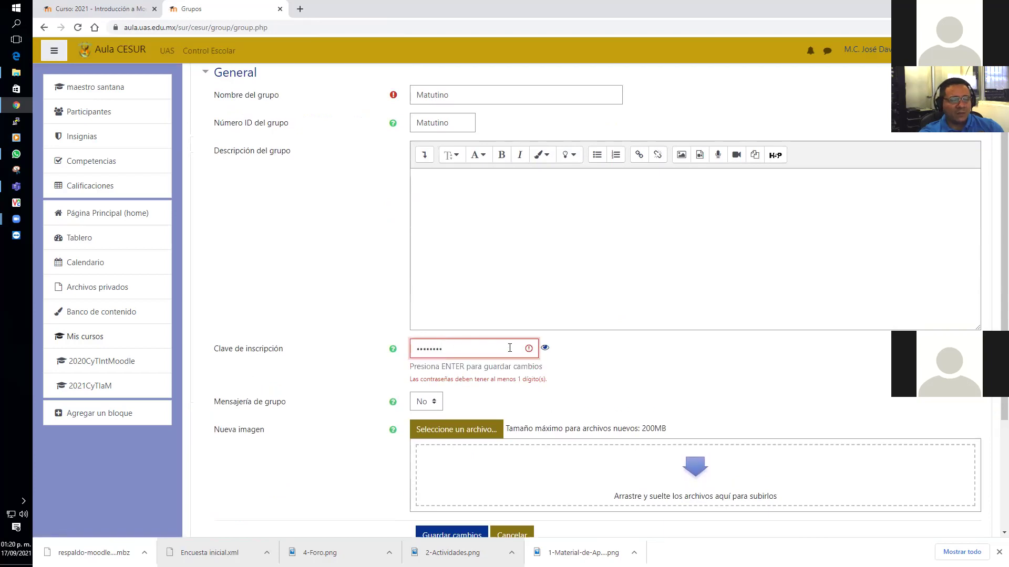
click(545, 348)
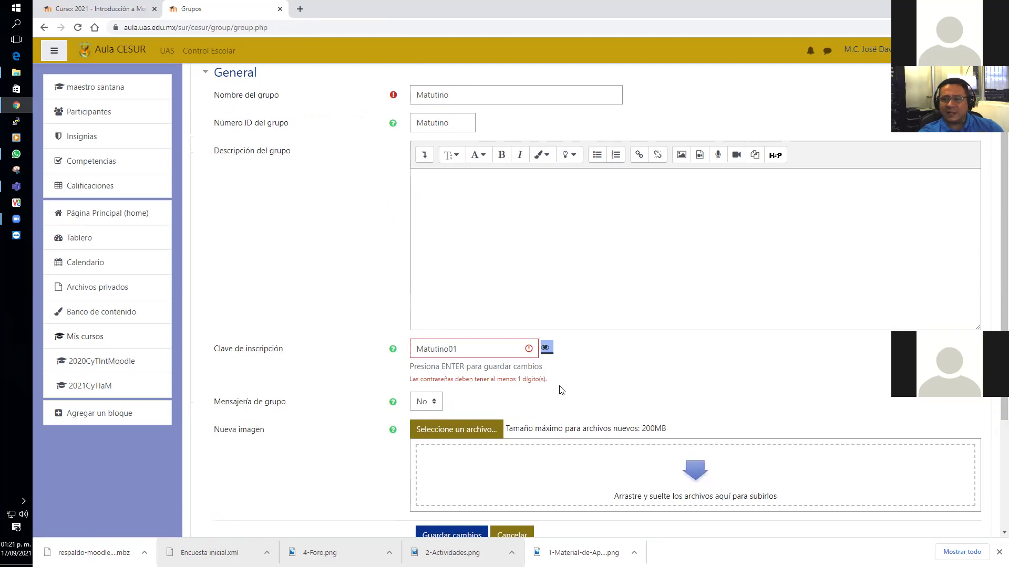
scroll(567, 398, down, 3)
click(465, 372)
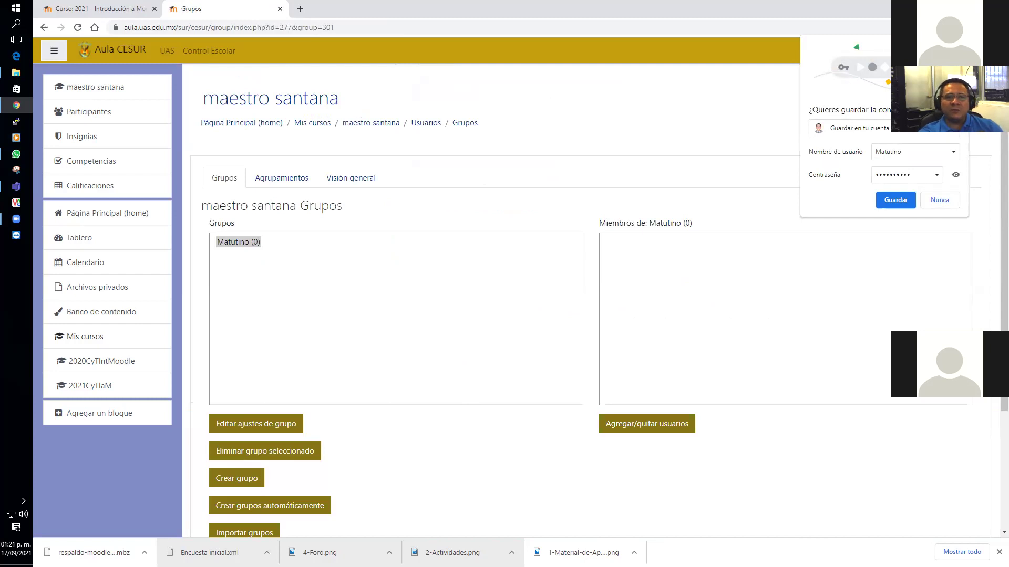
Step: Dismiss the save-password offer and start a group named Vespertino with ID Vespertino
click(896, 199)
click(315, 333)
click(245, 479)
click(461, 200)
text(Vespertino)
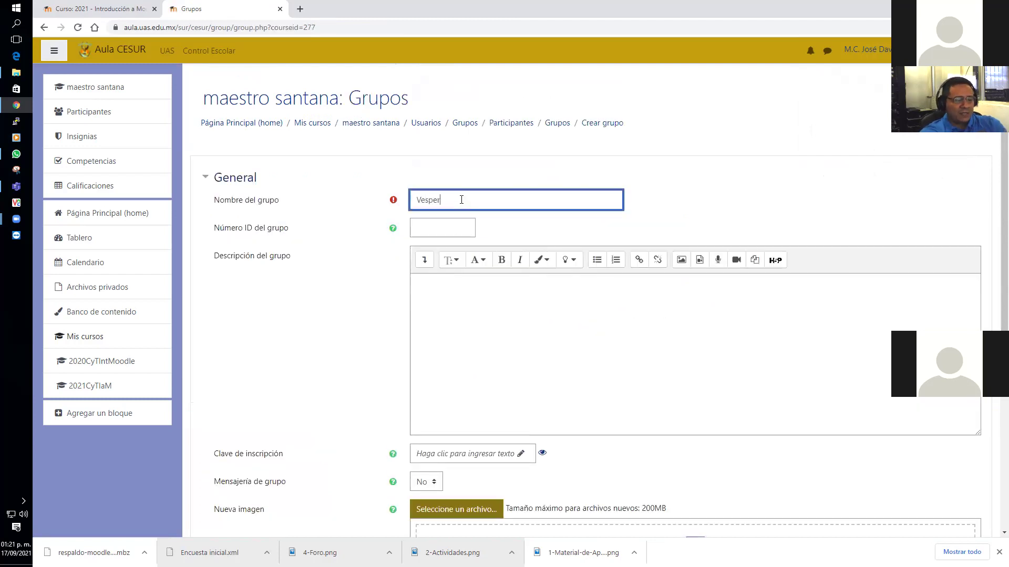
key(Tab)
click(383, 198)
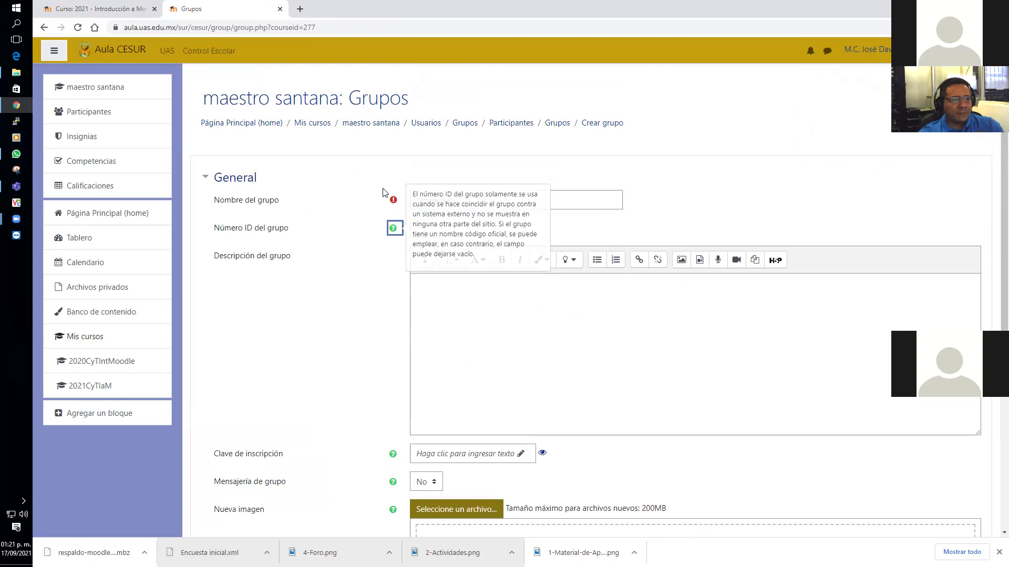
double_click(443, 203)
key(ctrl+c)
click(435, 229)
key(ctrl+v)
Step: Paste Vespertino's enrolment key and save the group
click(446, 410)
click(458, 453)
key(ctrl+v)
click(533, 453)
scroll(668, 457, down, 2)
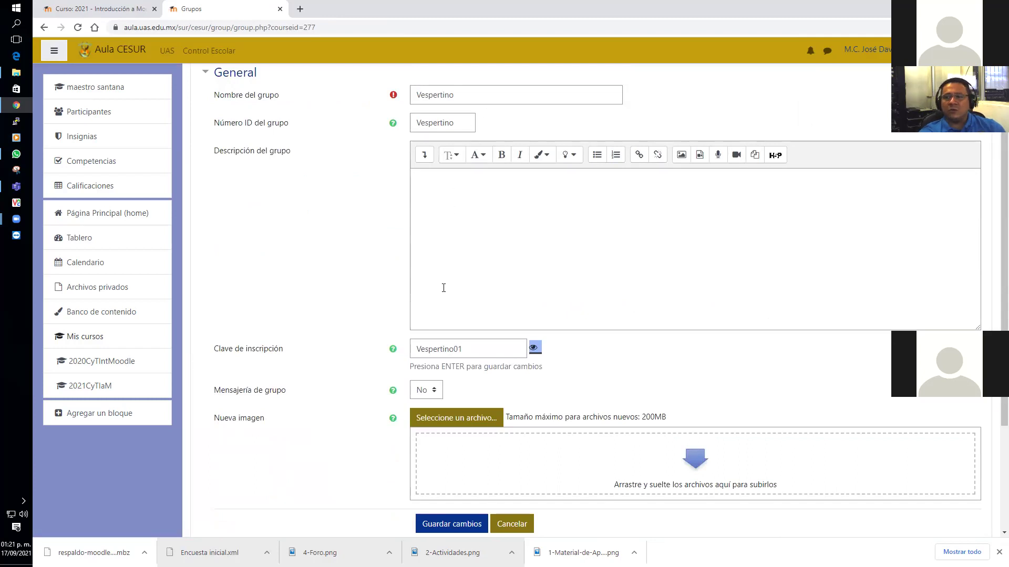
scroll(428, 316, down, 3)
click(444, 363)
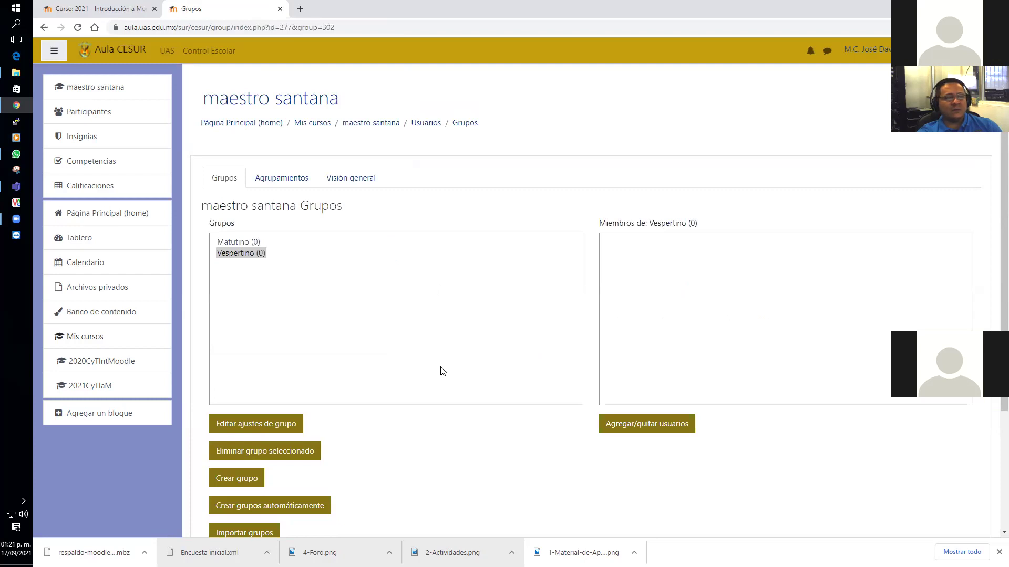
Step: Open Participantes and refresh until the Matutino and Vespertino students appear
click(103, 111)
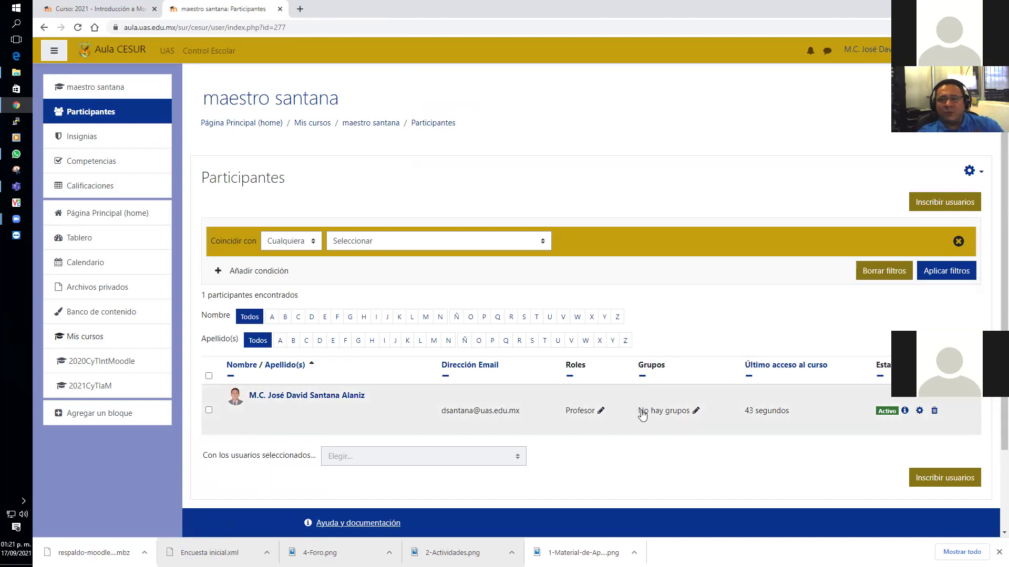
key(F5)
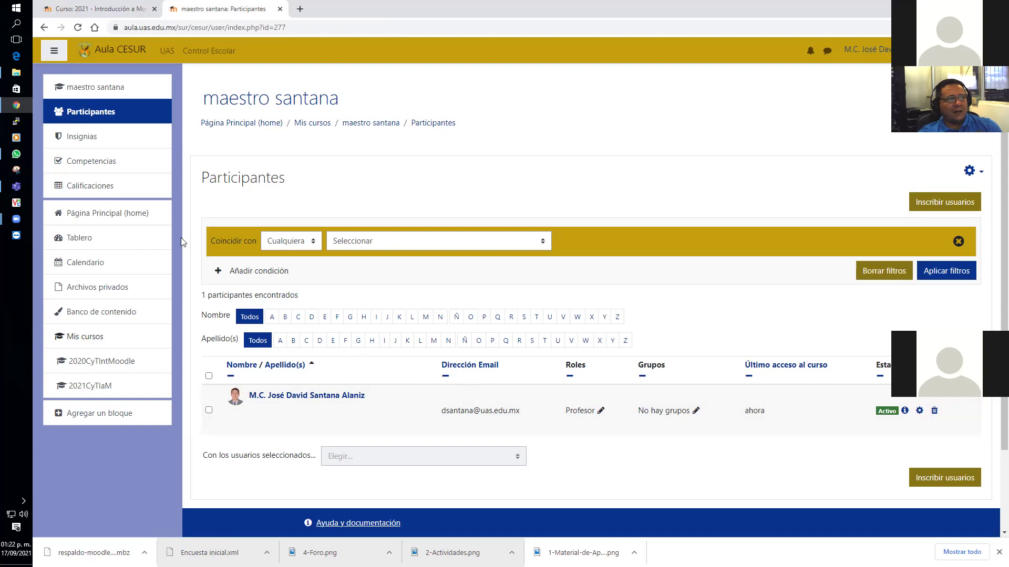
click(318, 27)
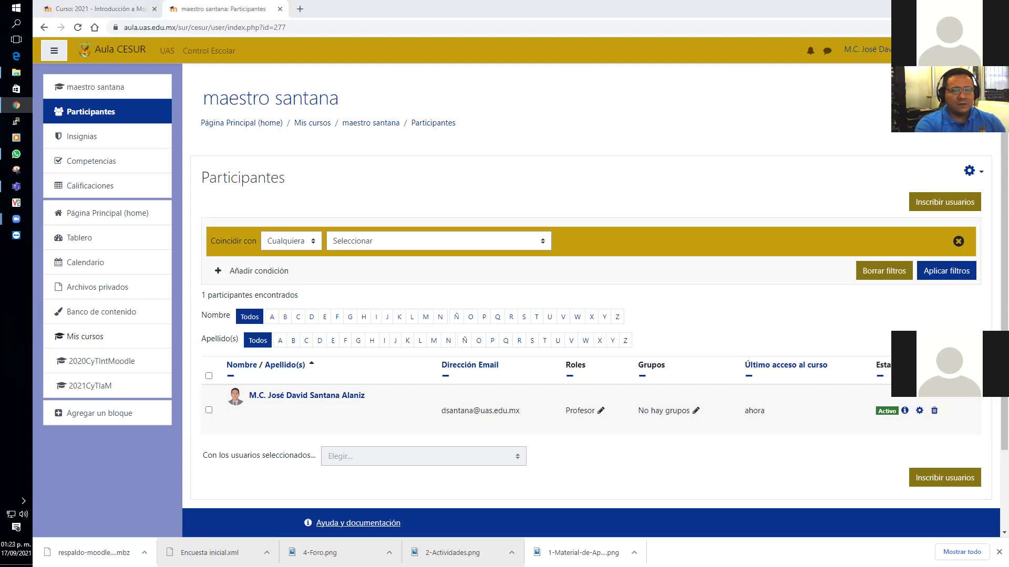
key(F5)
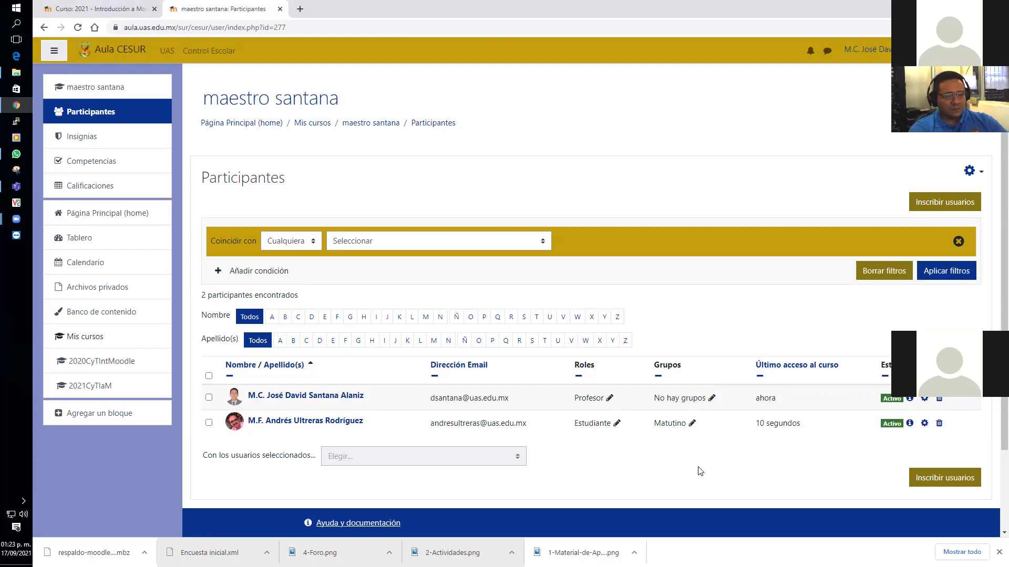
key(F5)
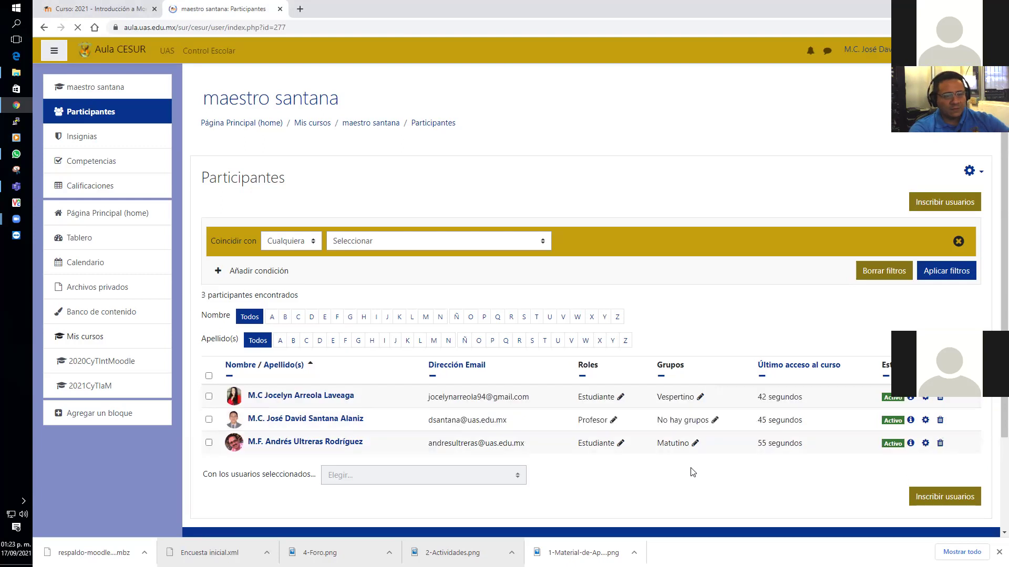
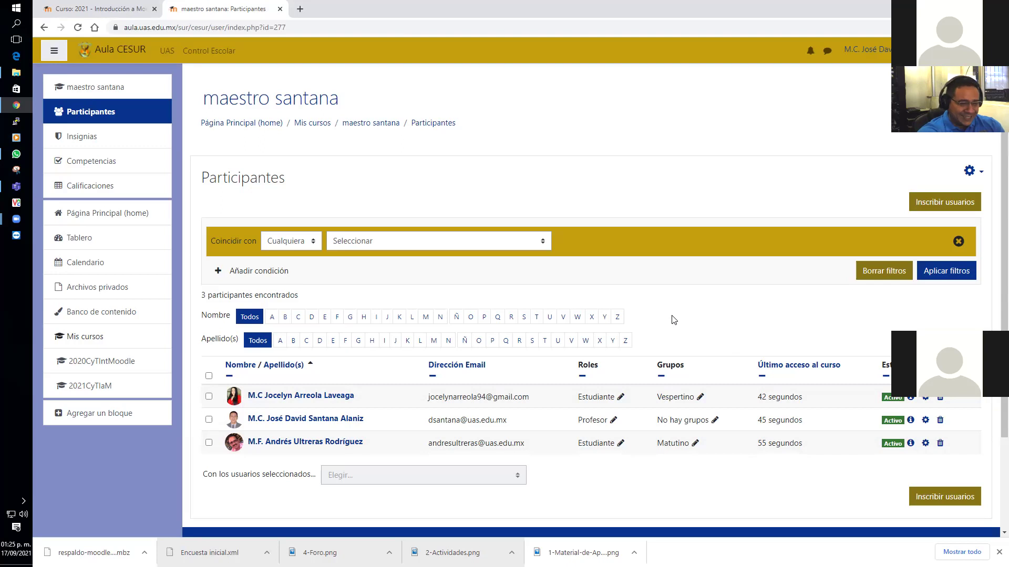
Step: Reload the Participantes page to update the 'Último acceso al curso' times
key(F5)
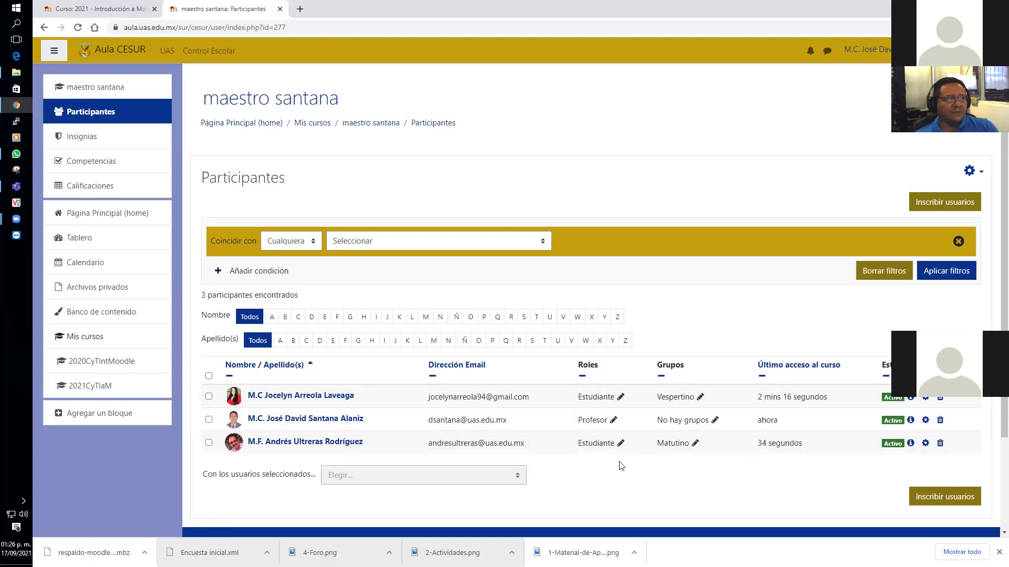
Step: Open the 'Unidad 1 - Tarea 1' assignment from the maestro santana course's Actividades
click(69, 88)
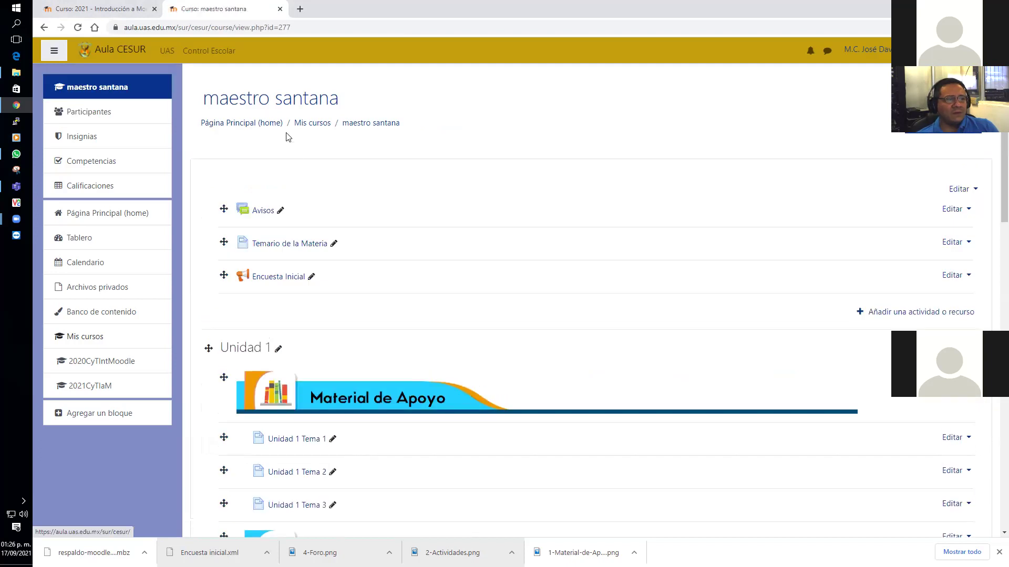
scroll(304, 276, down, 6)
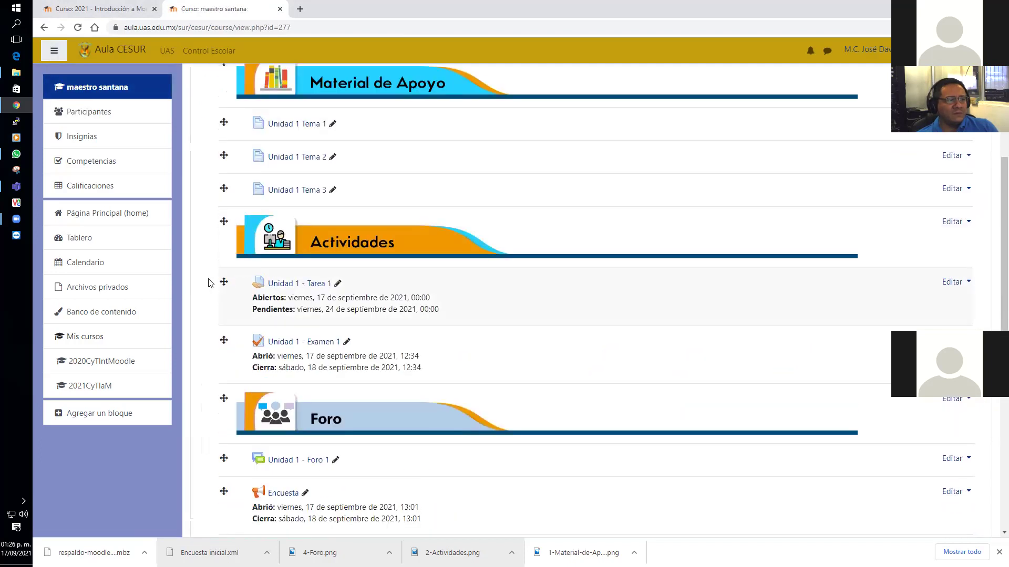
scroll(227, 310, down, 2)
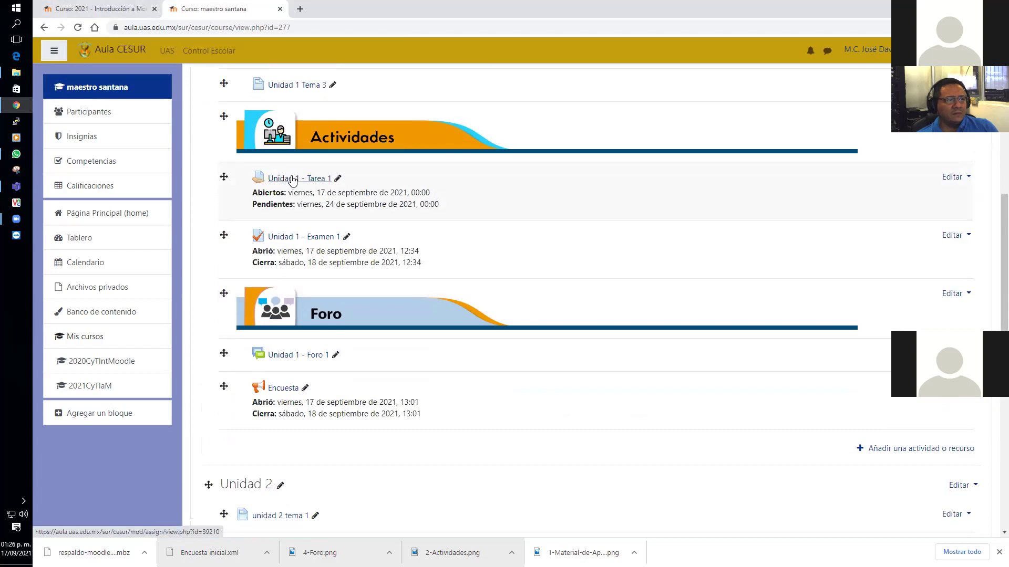
click(292, 179)
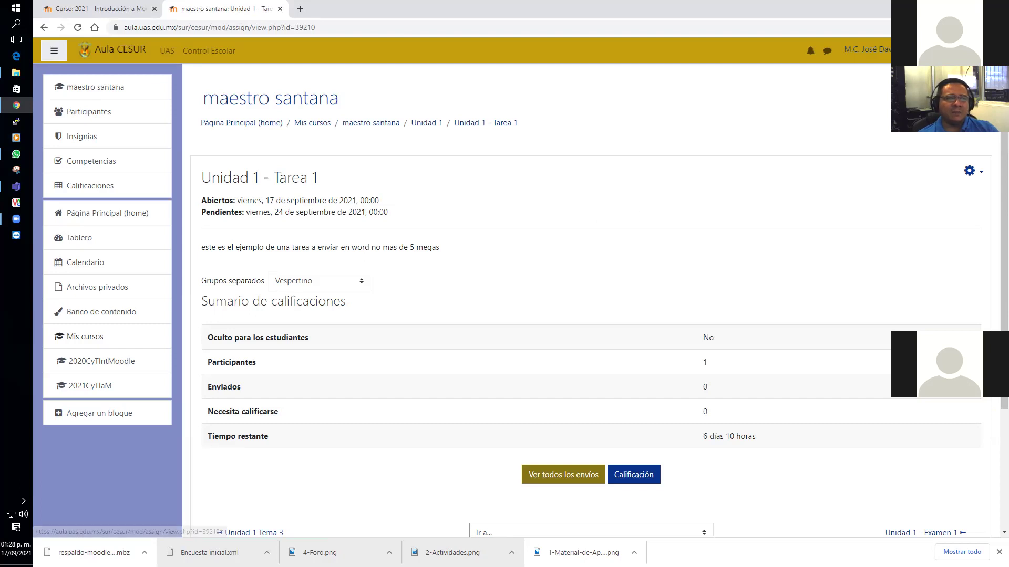
Step: Go back to the maestro santana course page and bring up its administration menu
click(75, 94)
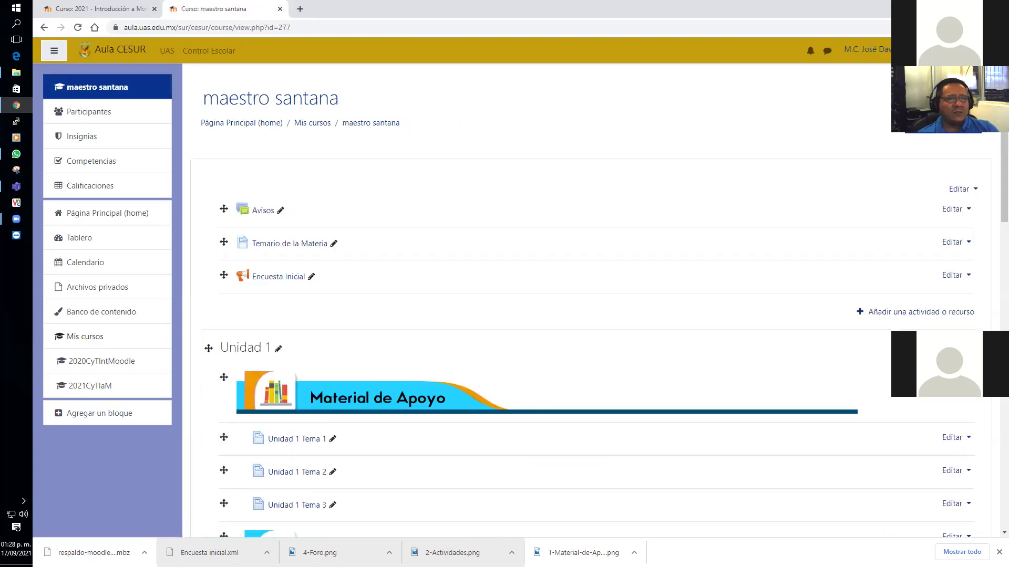
click(969, 103)
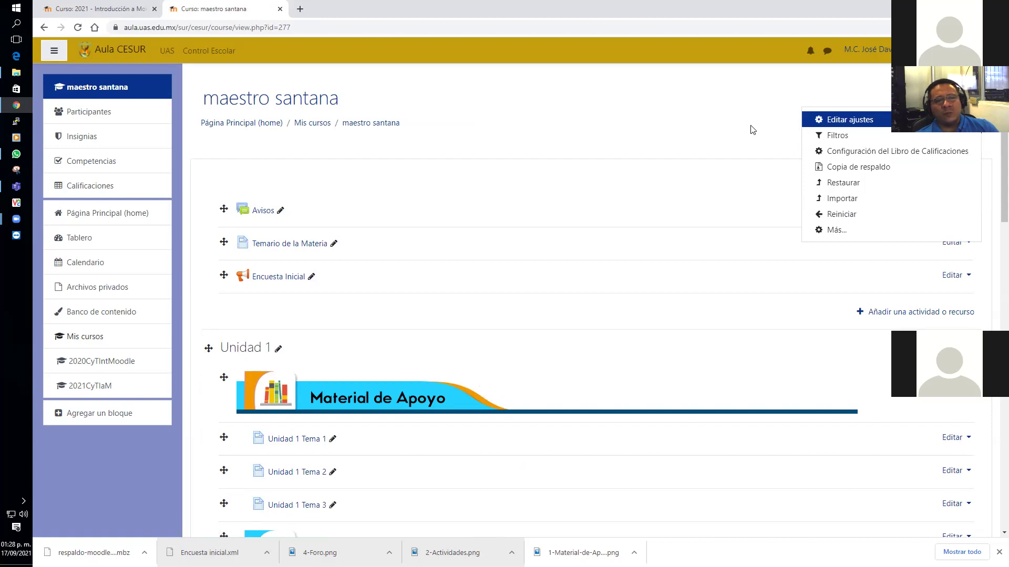
click(752, 130)
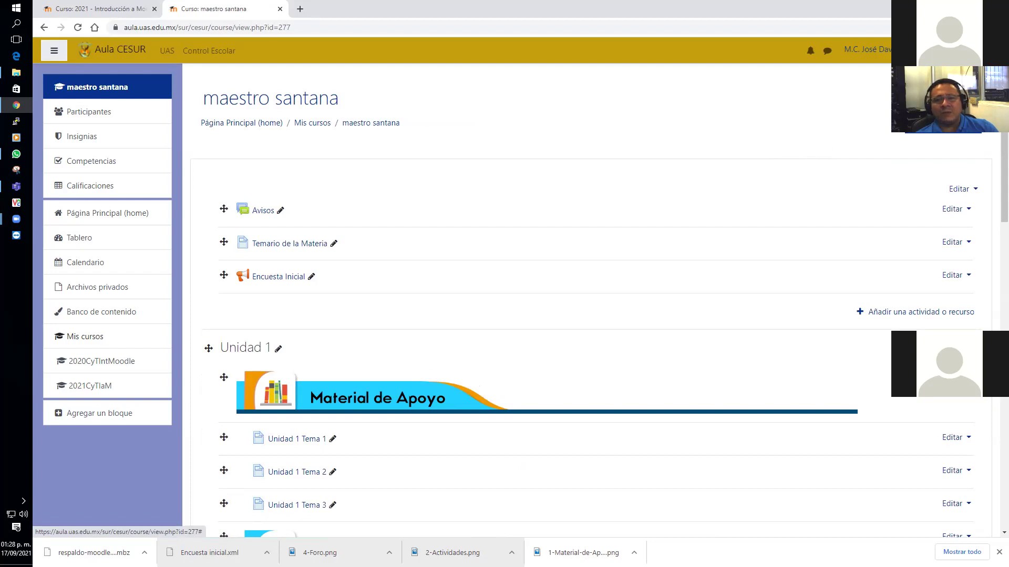
click(973, 99)
Step: Create a backup of the maestro santana course, skipping to the final step
click(857, 165)
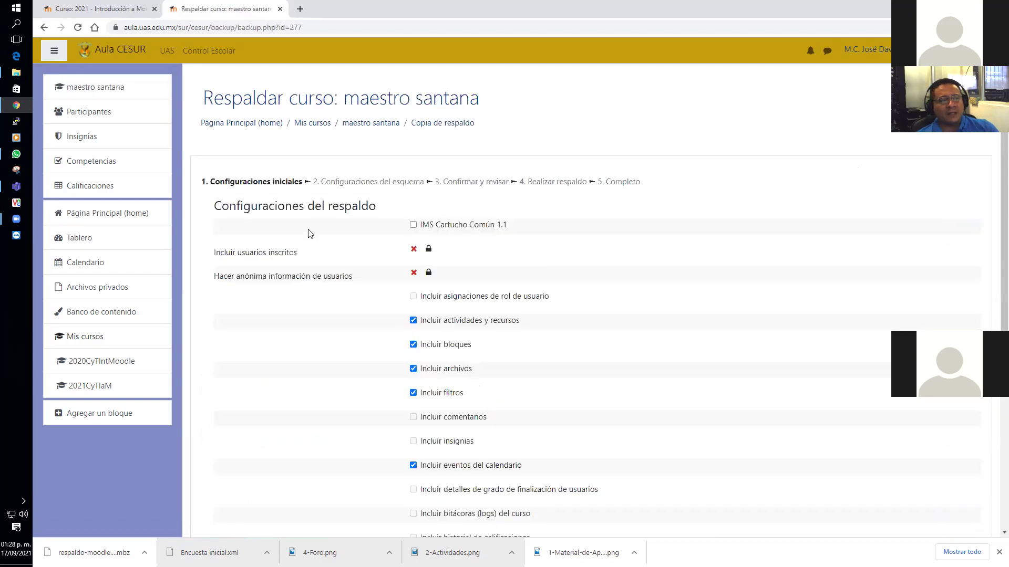
scroll(487, 344, down, 6)
click(455, 374)
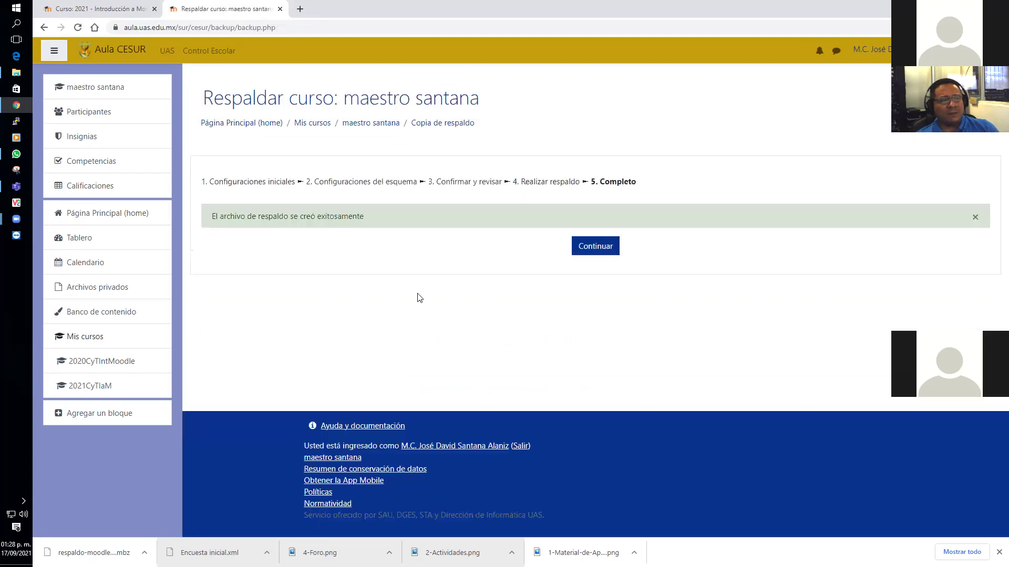
click(596, 245)
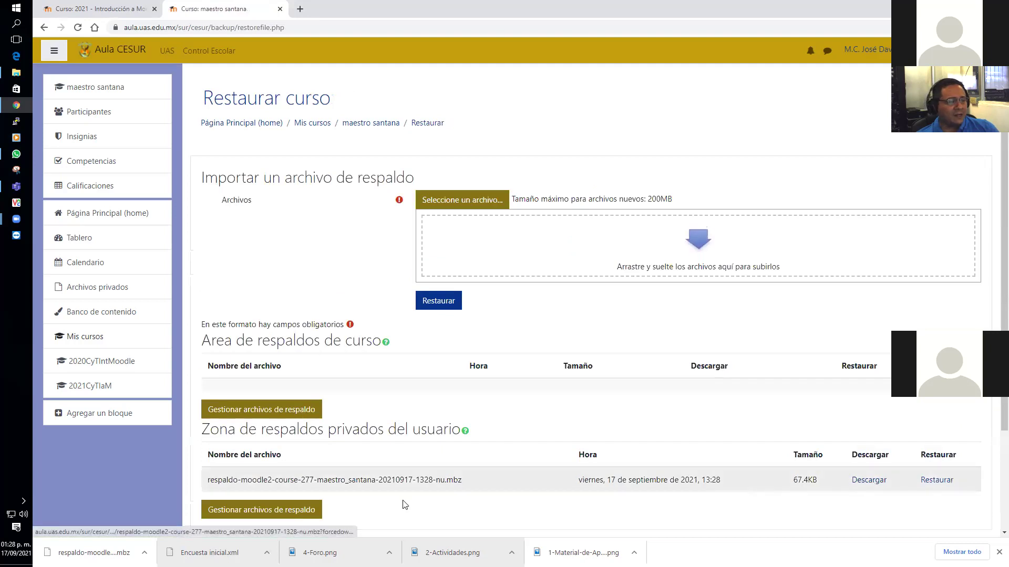
Step: Permanently delete the old downloaded .mbz, download the new backup, and return to the course
click(145, 552)
click(195, 516)
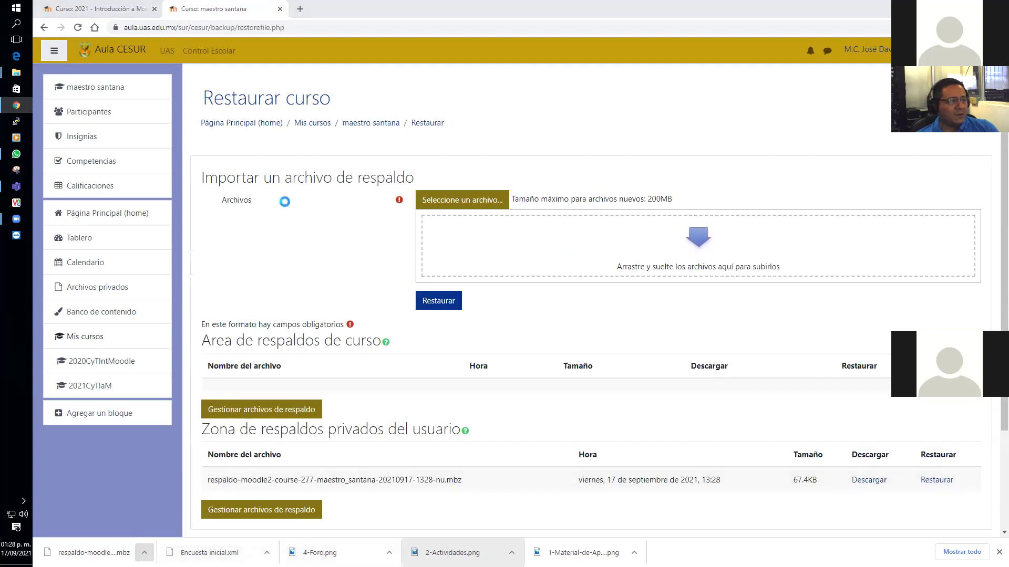
key(shift+Delete)
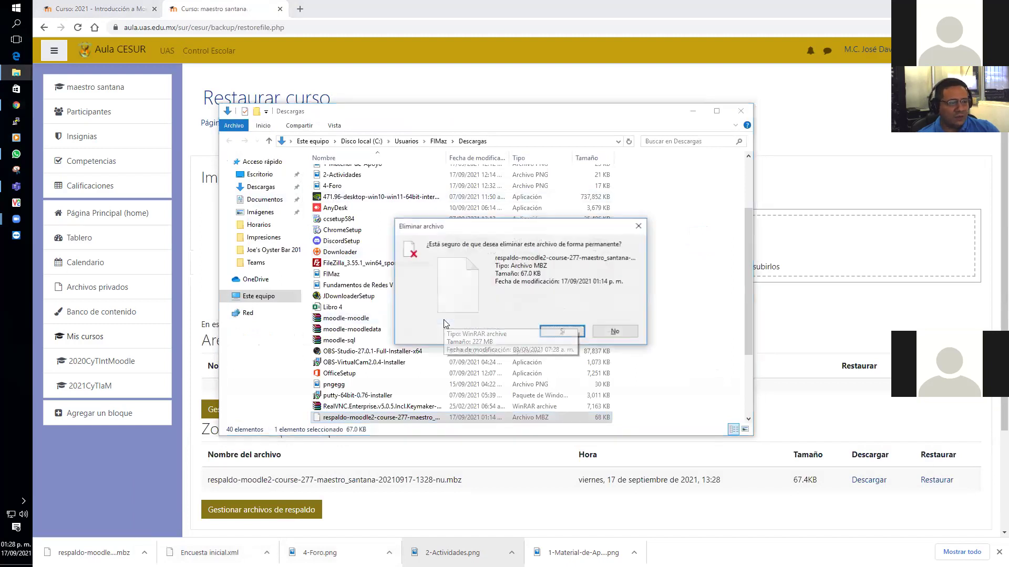
key(Return)
click(739, 498)
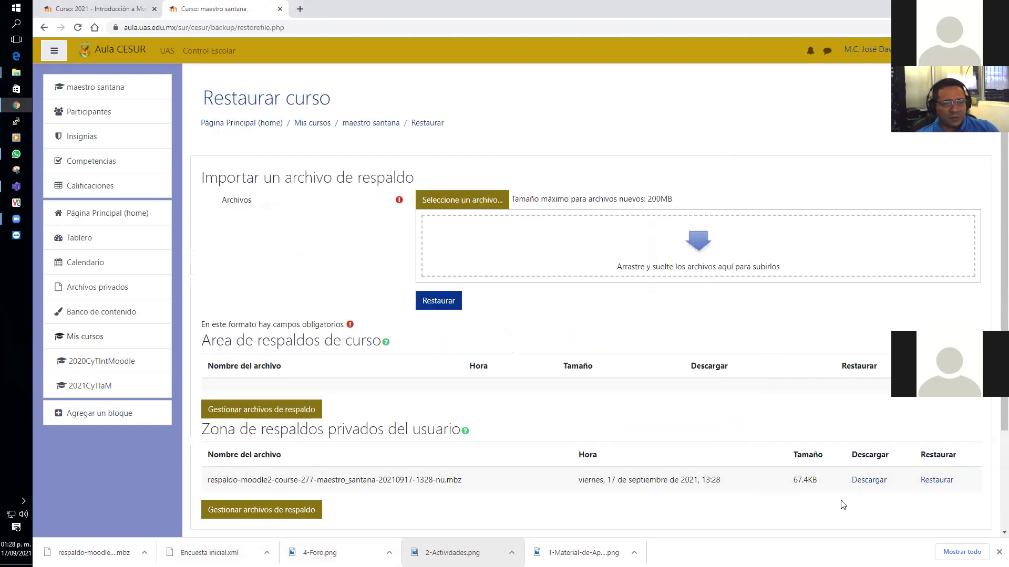
double_click(868, 480)
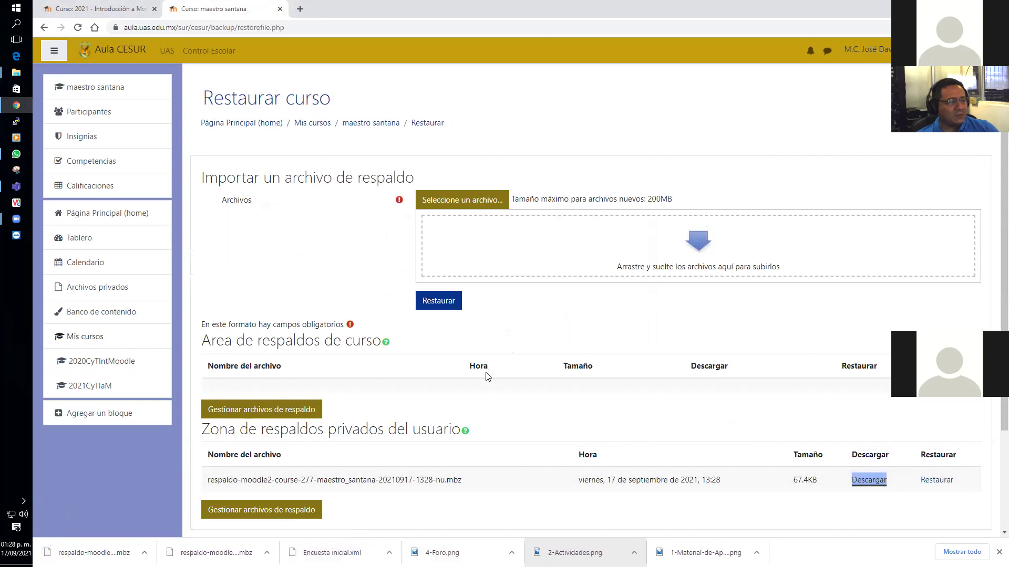
click(112, 87)
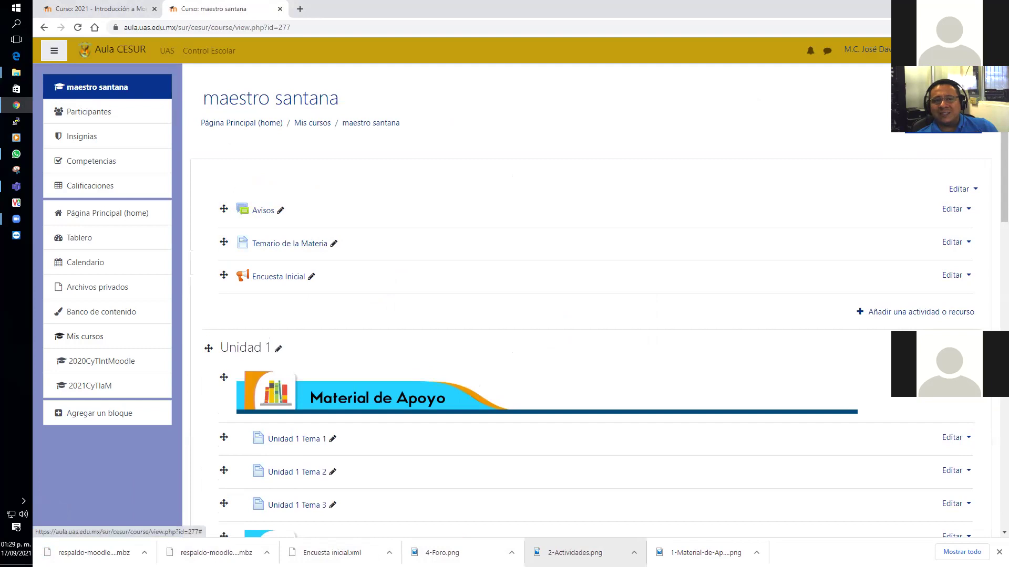
Step: Import from the Manejo de Sistemas Operativos course, reaching the initial settings with defaults
click(962, 188)
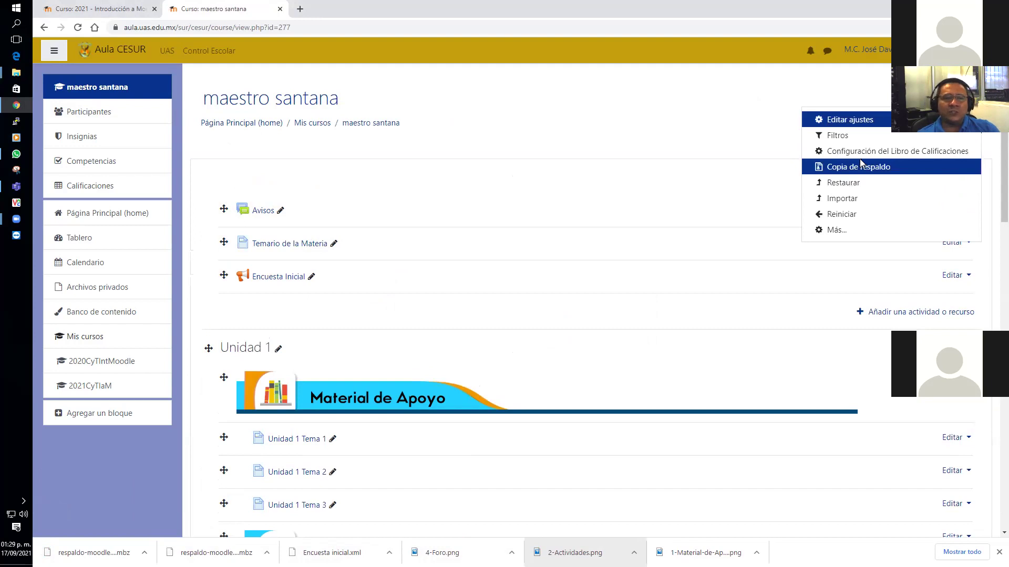
click(851, 200)
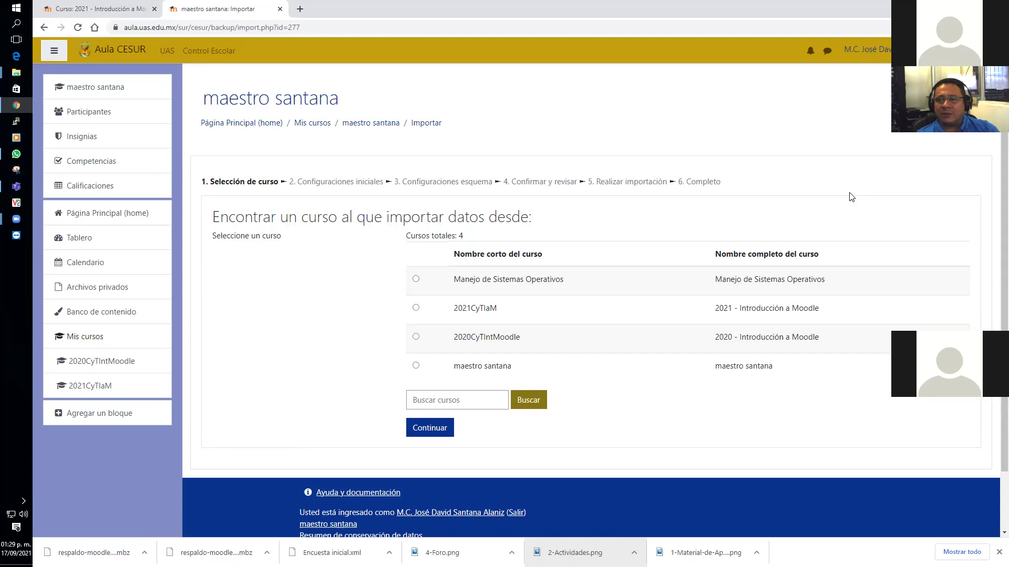
click(416, 279)
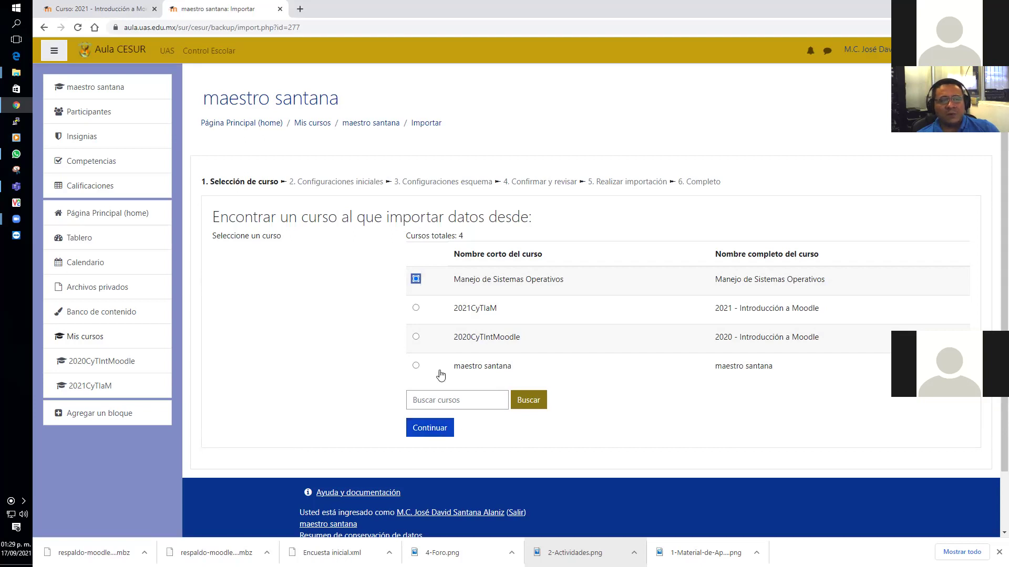
click(426, 431)
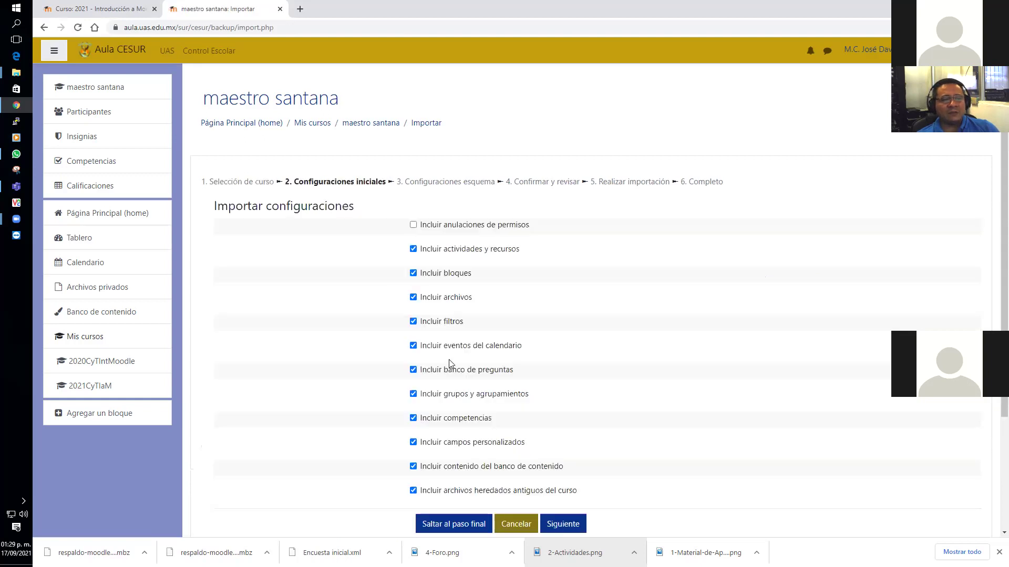
scroll(449, 364, down, 2)
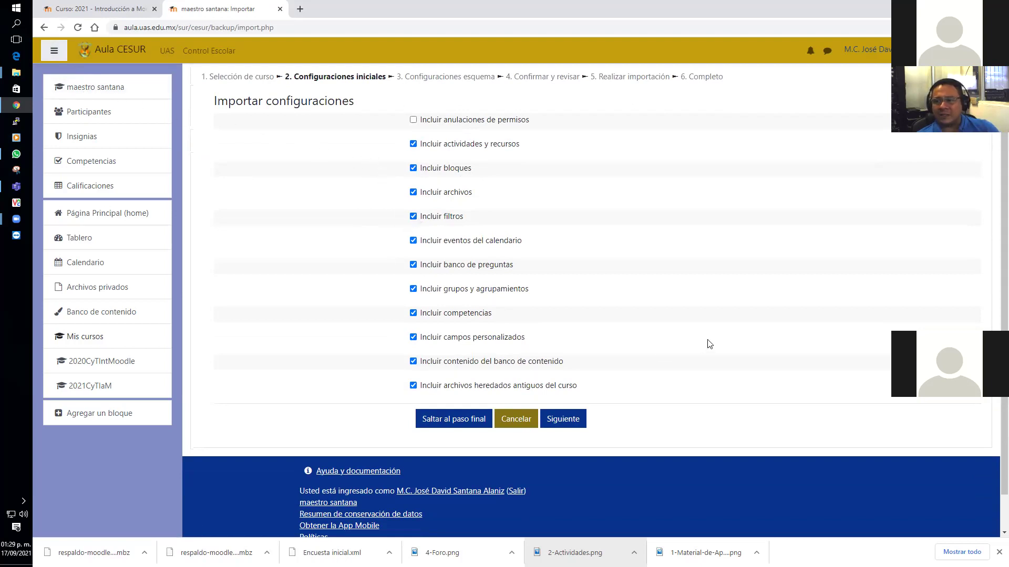
Step: Accept the default import settings and sections, then run the import into maestro santana
click(563, 419)
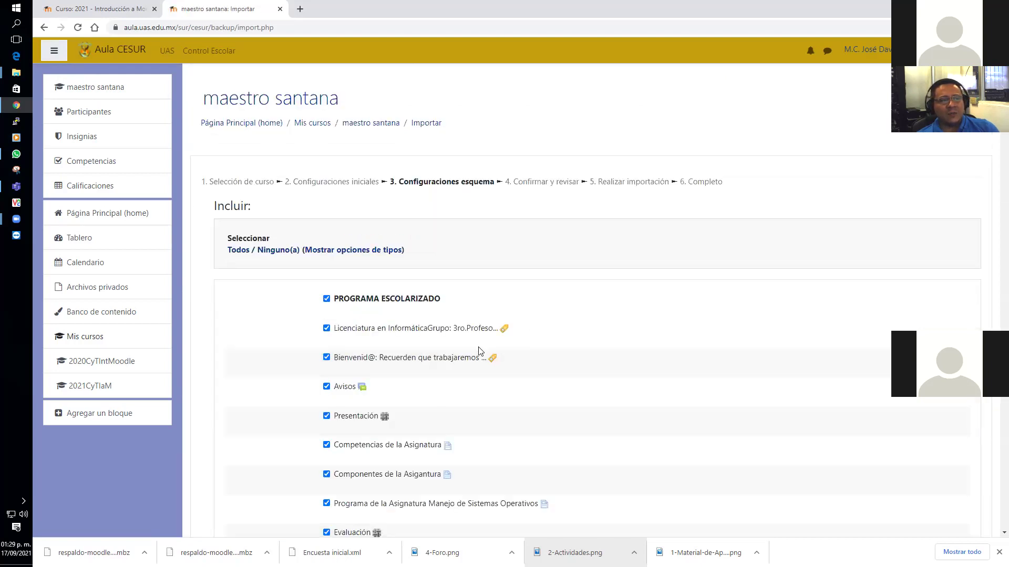
scroll(478, 349, down, 3)
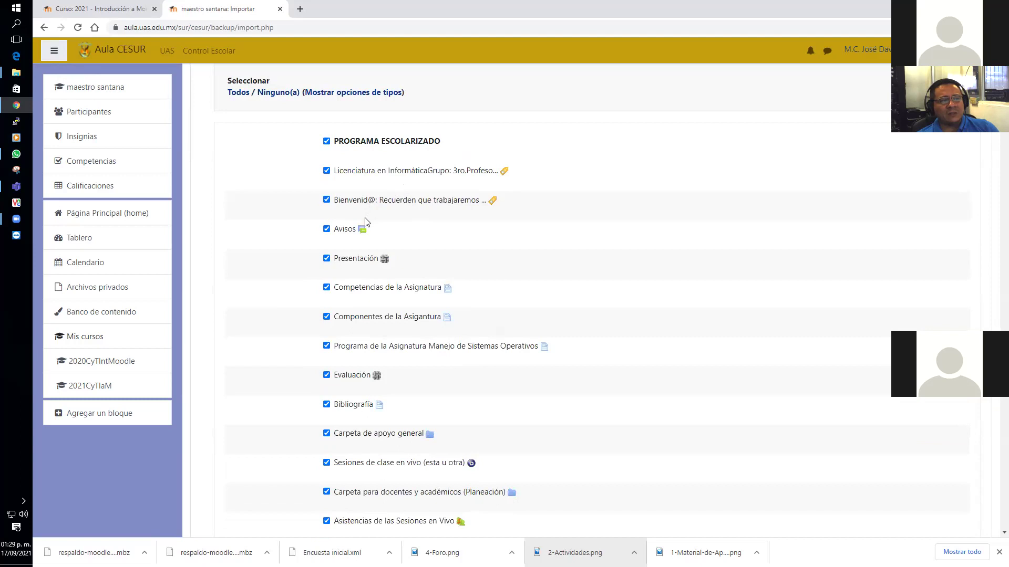
scroll(370, 226, down, 5)
scroll(375, 273, down, 7)
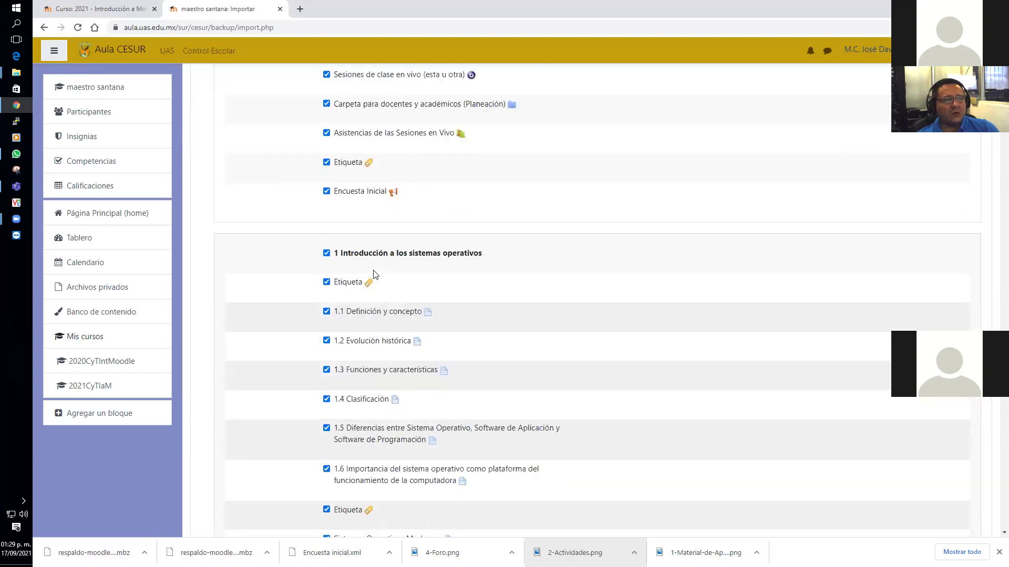
scroll(375, 273, down, 20)
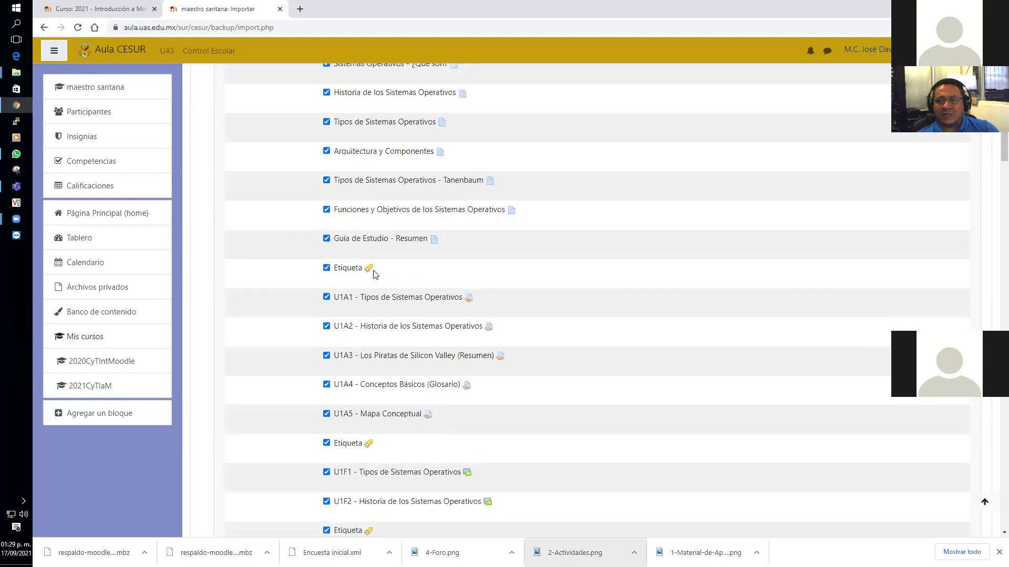
scroll(378, 279, down, 20)
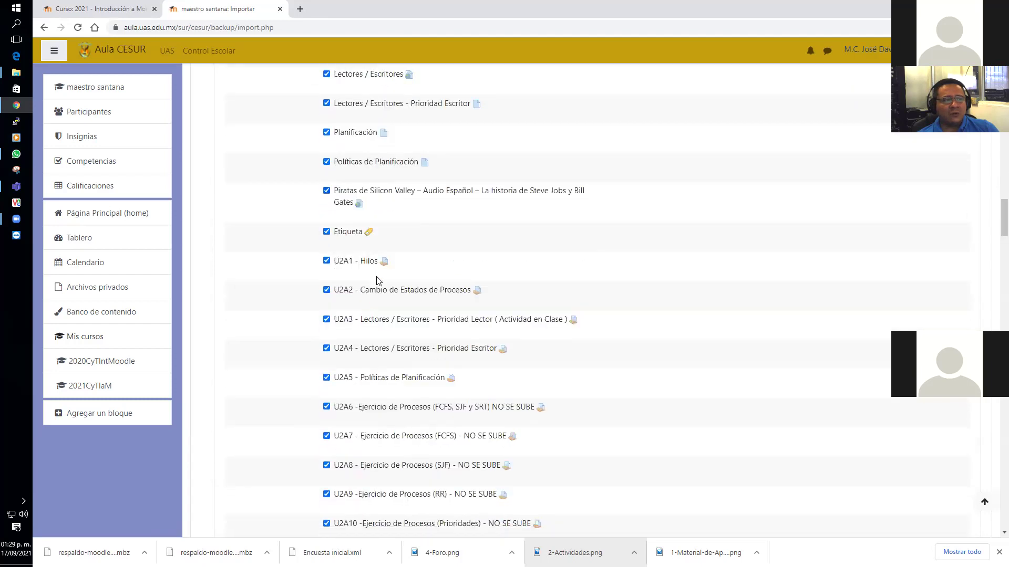
scroll(379, 281, down, 20)
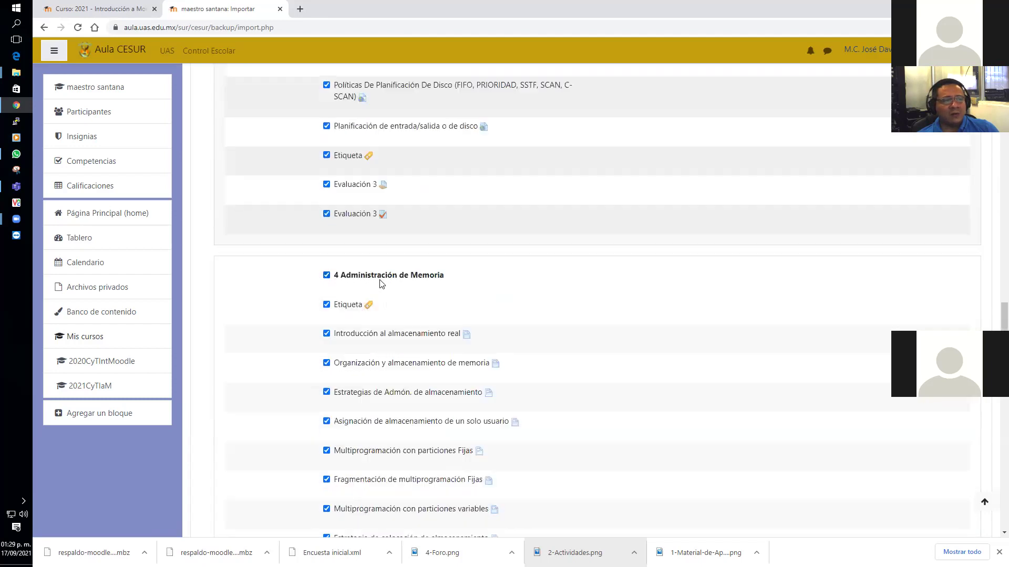
scroll(515, 370, down, 20)
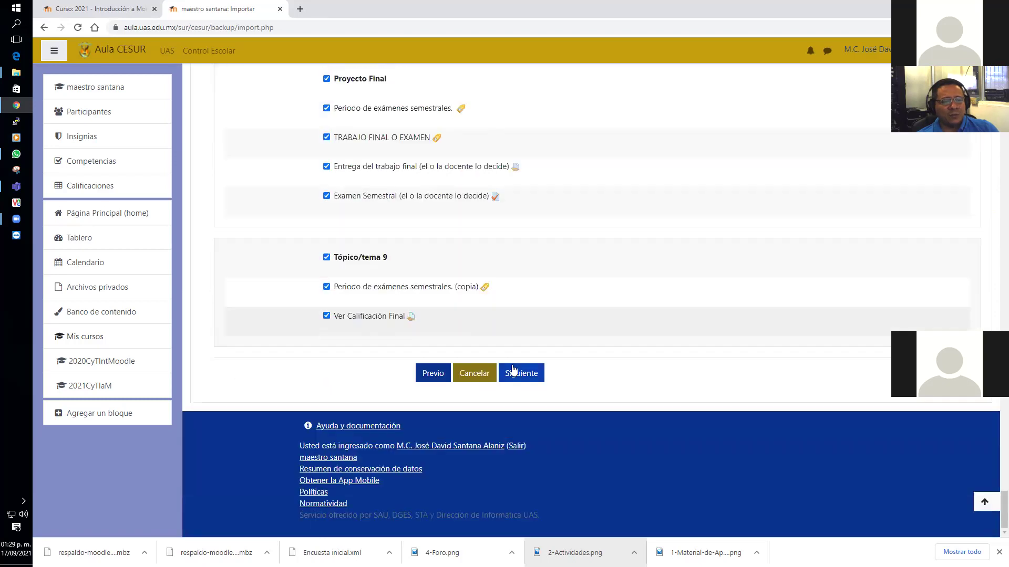
click(515, 370)
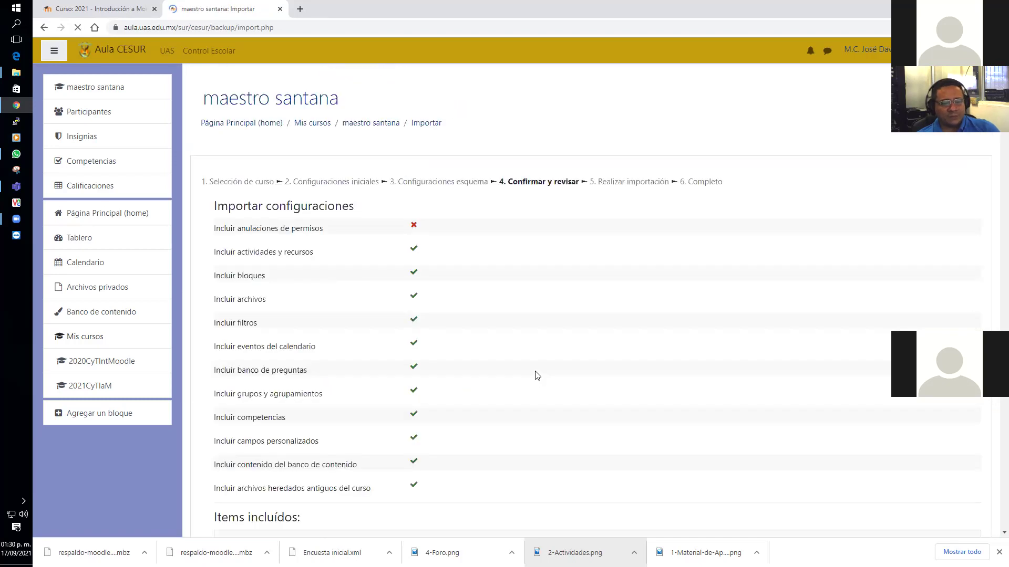
scroll(535, 376, down, 20)
click(553, 366)
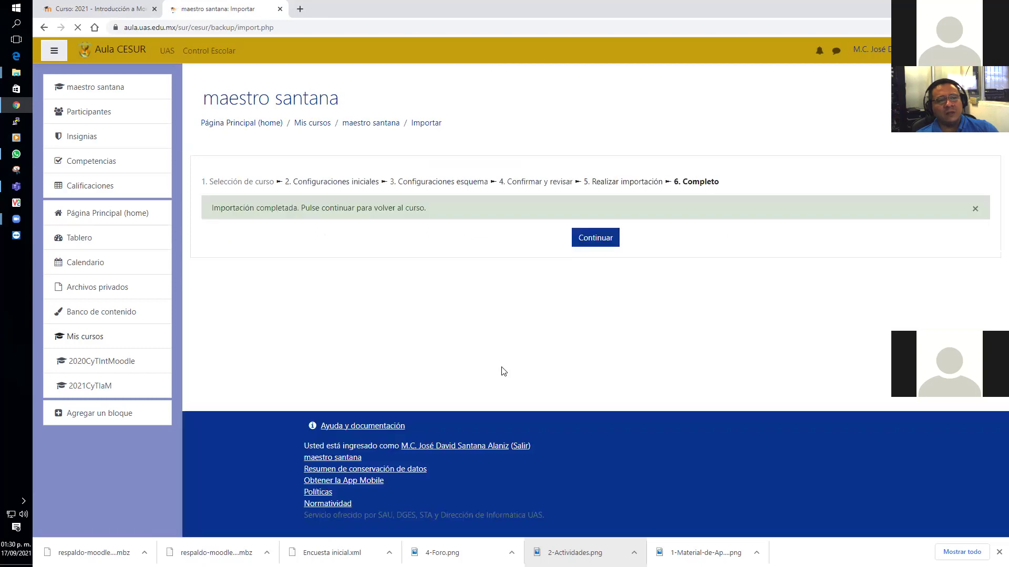
Step: Return to the course after the import and browse the imported Unidad 1 and Unidad 2 content
click(585, 242)
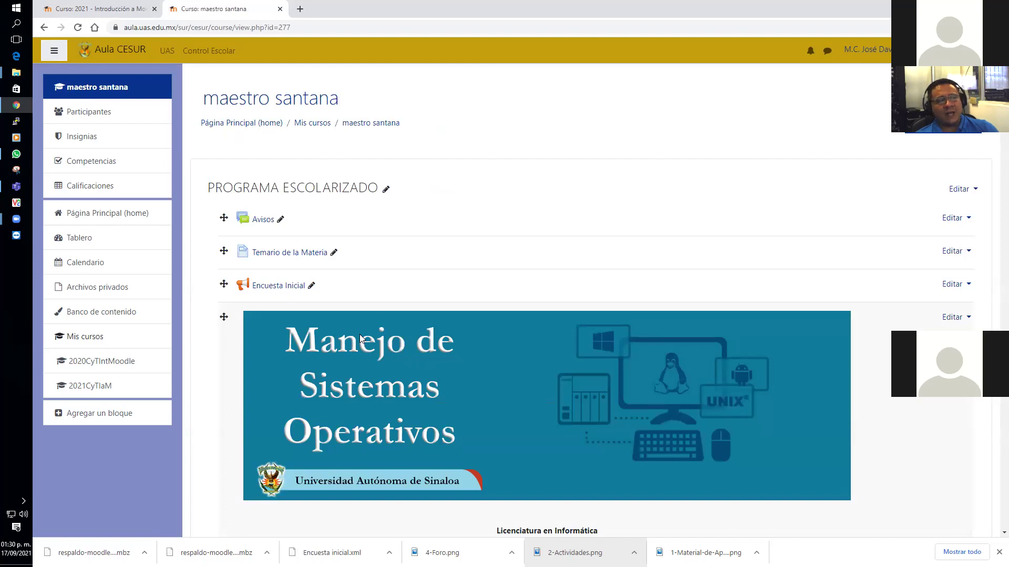
scroll(359, 335, down, 6)
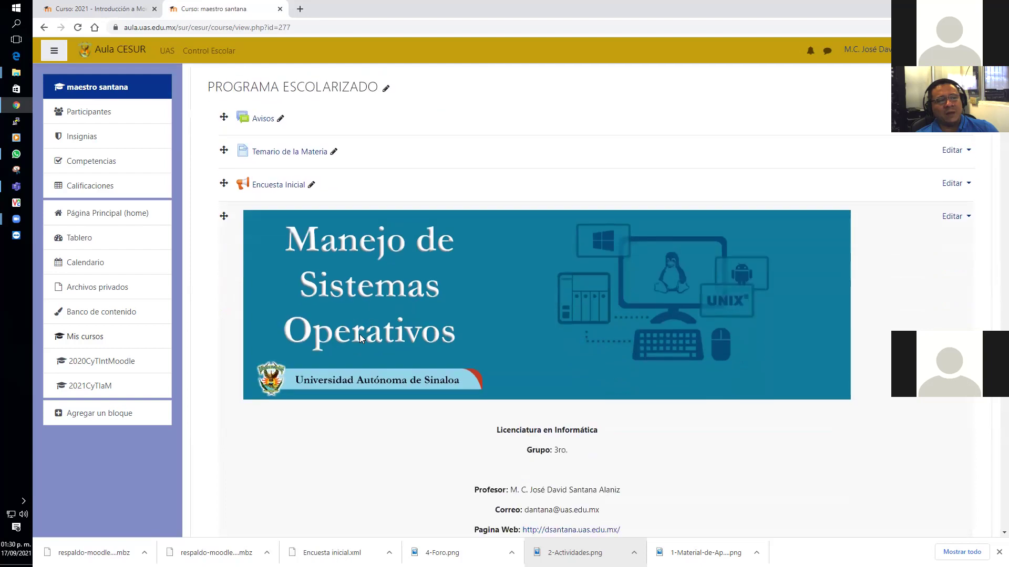
scroll(361, 338, down, 8)
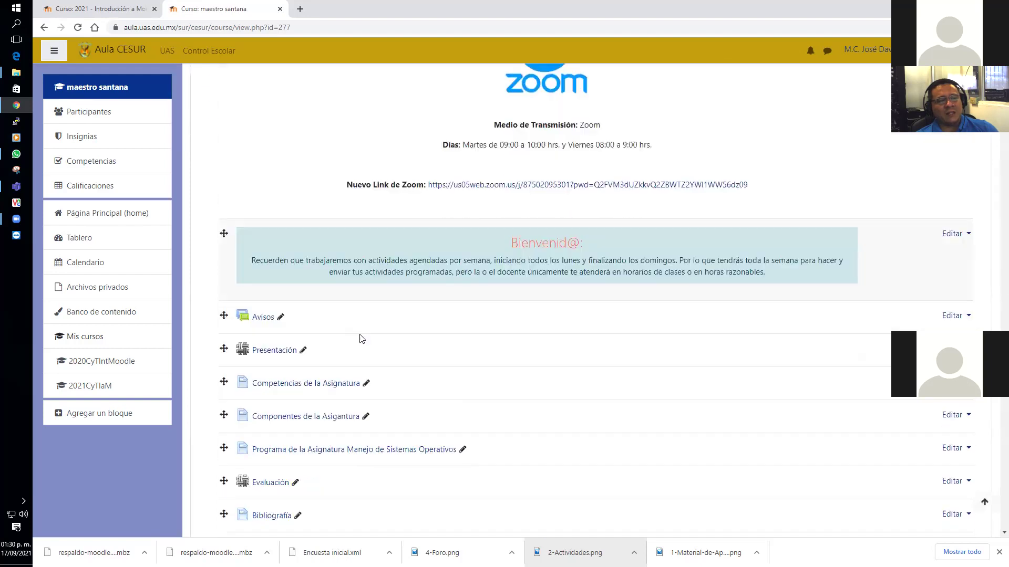
scroll(361, 338, down, 19)
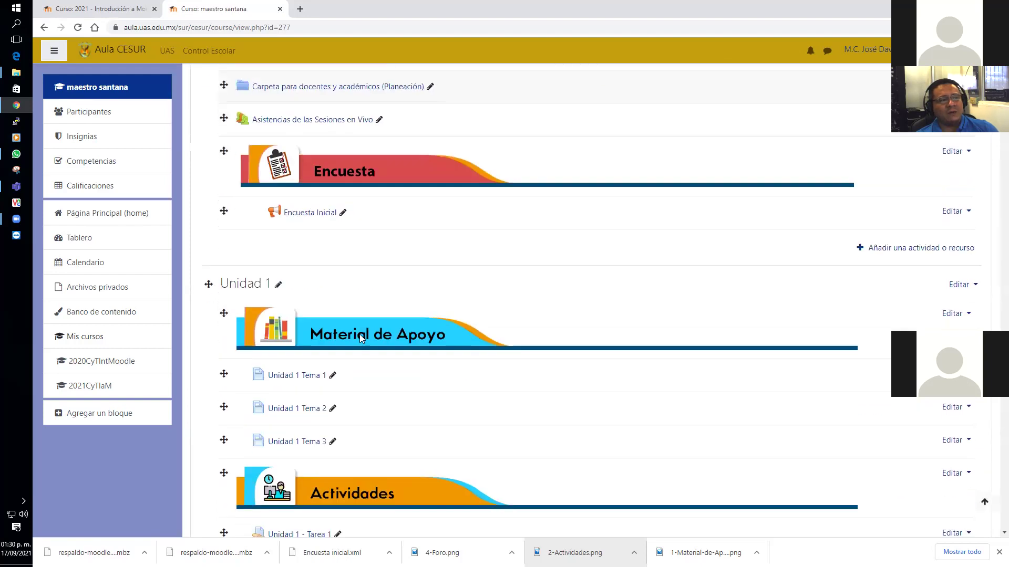
scroll(360, 337, down, 4)
scroll(361, 336, up, 4)
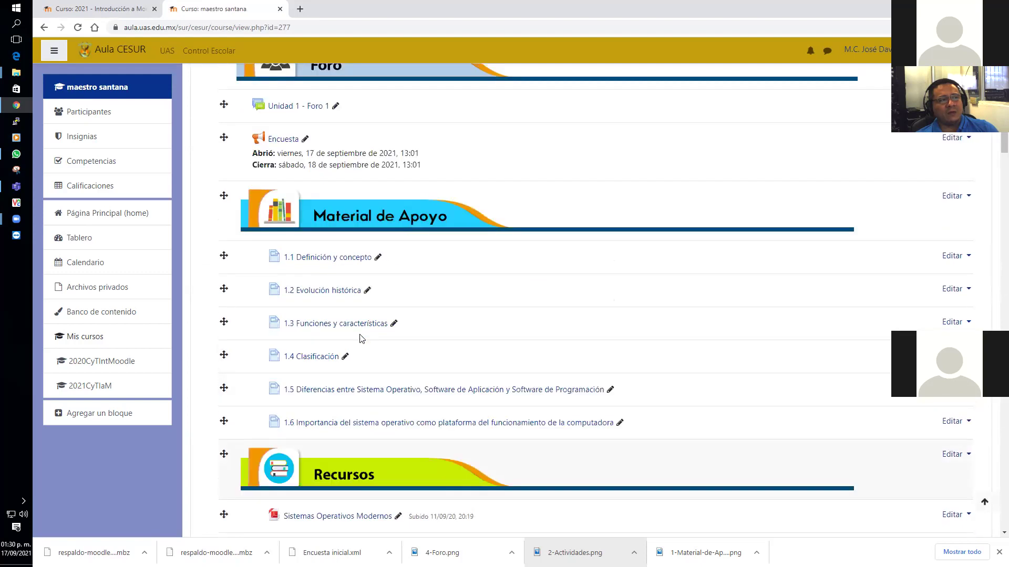
scroll(361, 338, up, 5)
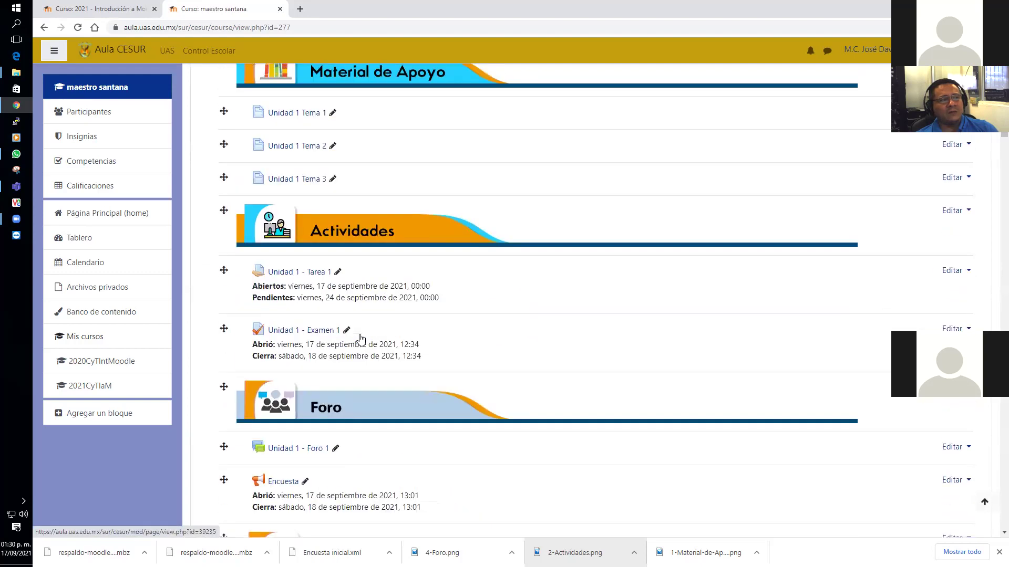
scroll(360, 339, up, 4)
scroll(361, 339, up, 1)
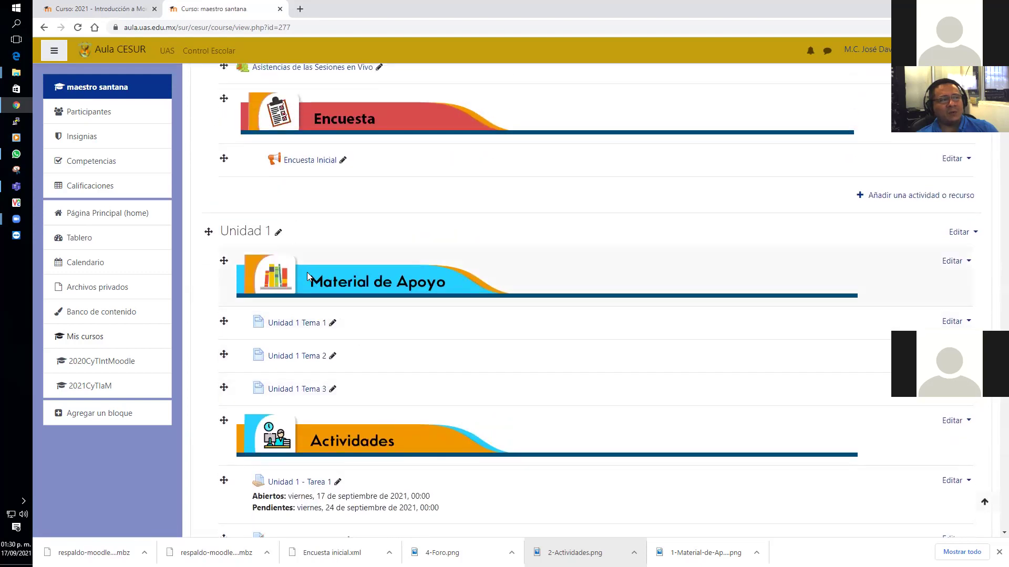
scroll(293, 326, down, 7)
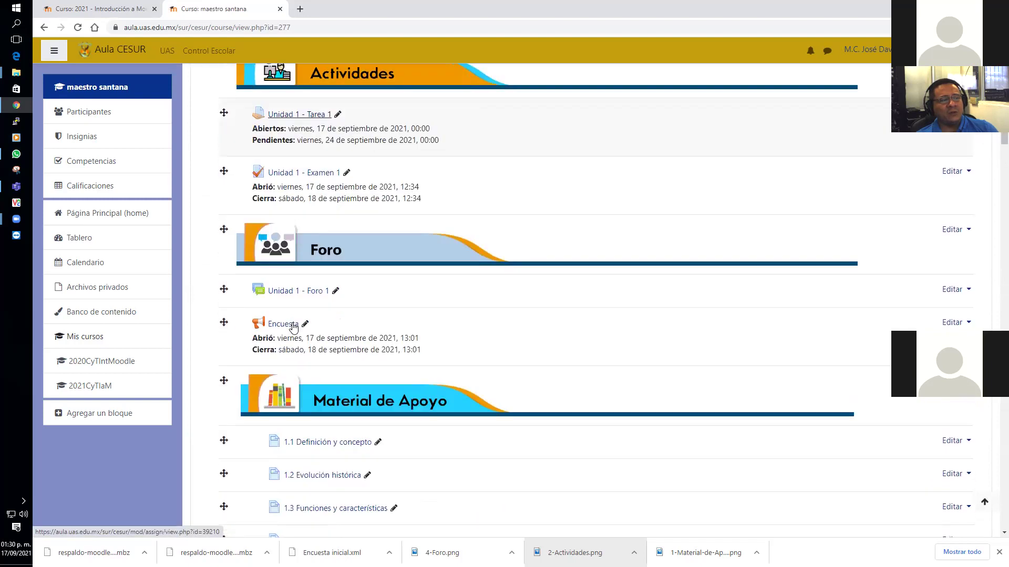
scroll(293, 326, down, 4)
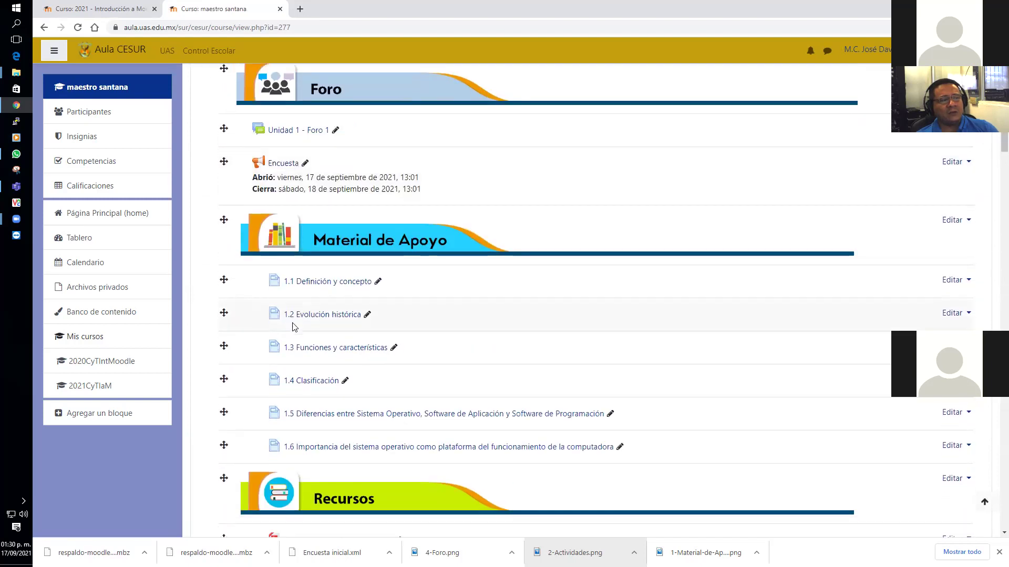
scroll(293, 326, down, 1)
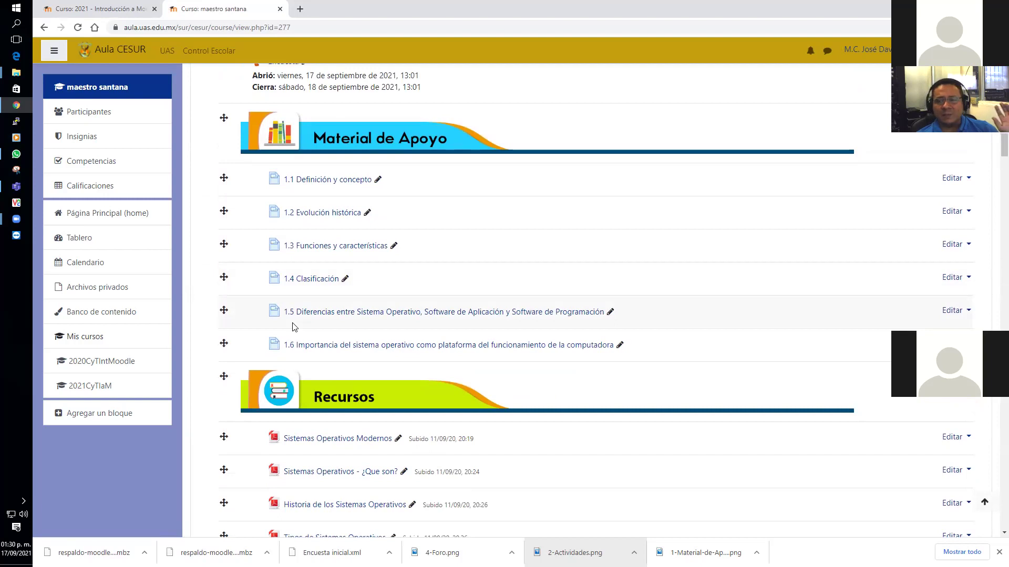
scroll(294, 328, down, 15)
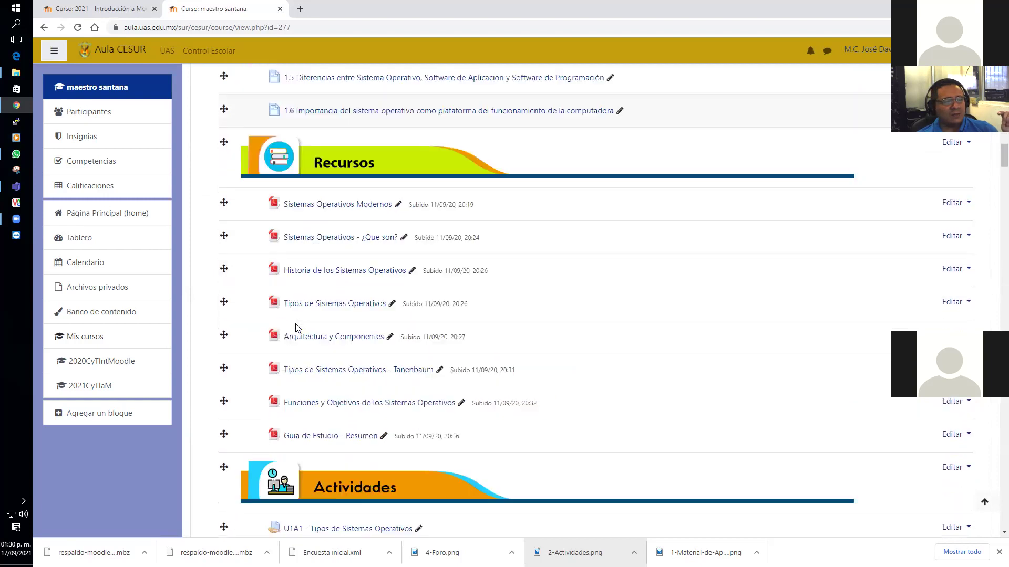
scroll(353, 334, down, 4)
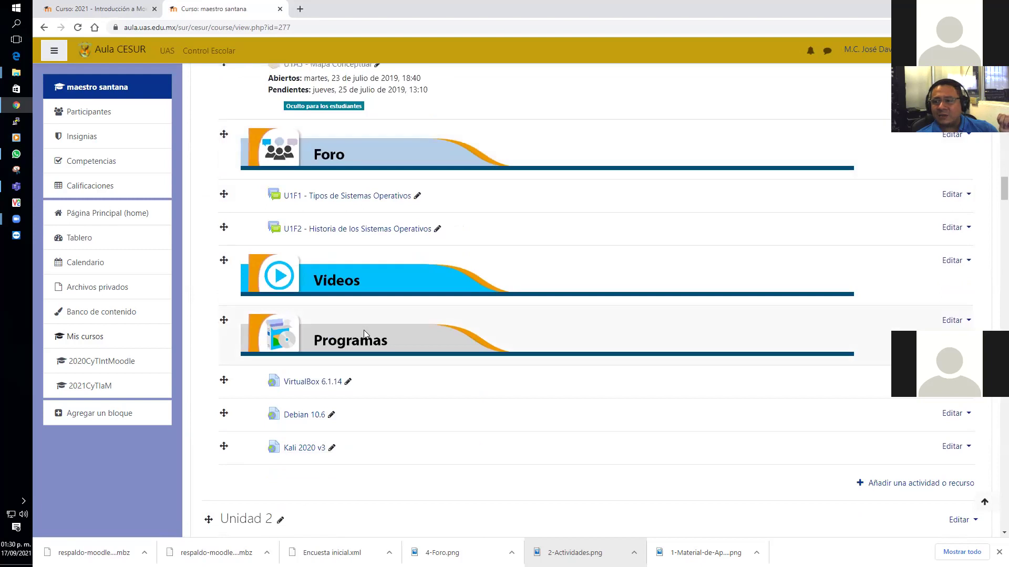
scroll(364, 330, down, 8)
scroll(366, 335, down, 4)
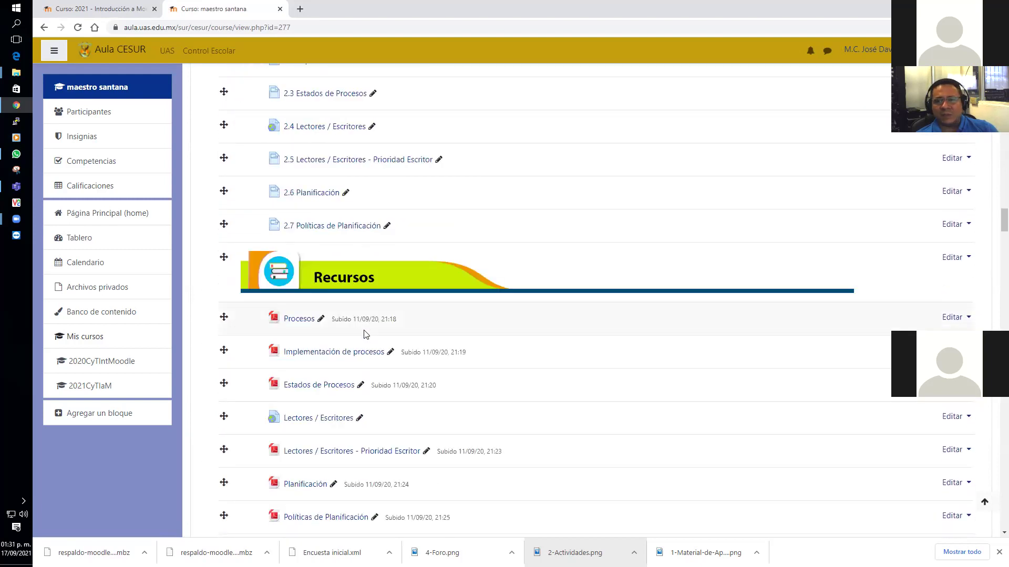
scroll(366, 335, down, 20)
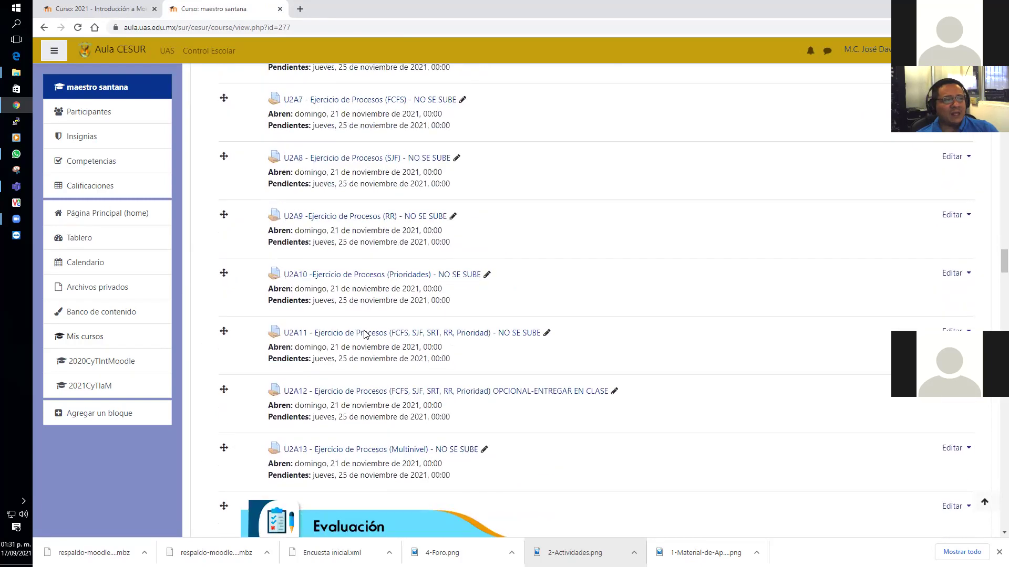
scroll(366, 334, down, 3)
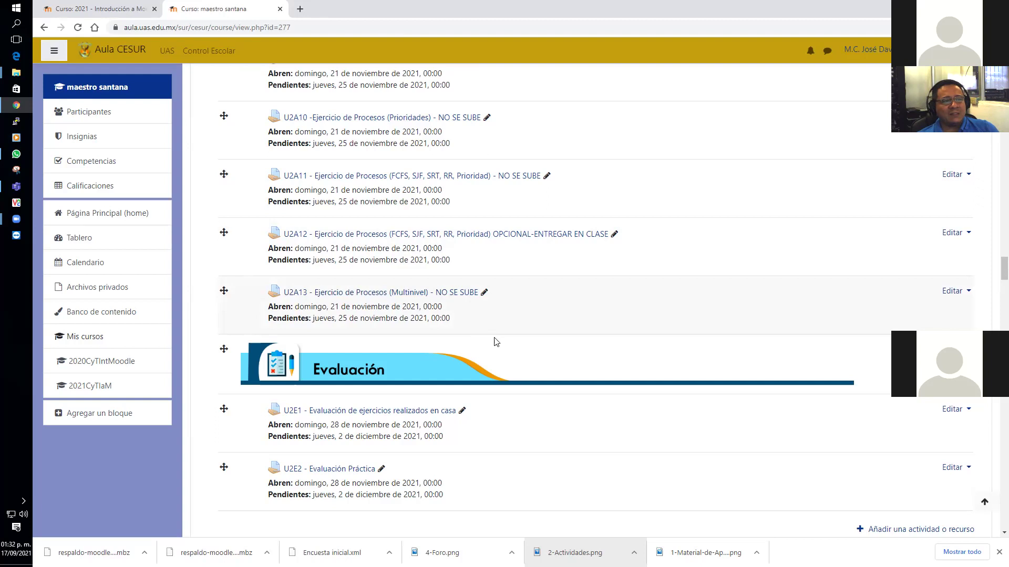
Step: Browse Unidad 4, Sistemas de archivos, Protección y seguridad, Proyecto Final and Tópico 9, then jump to the top
scroll(520, 346, down, 5)
scroll(519, 350, down, 20)
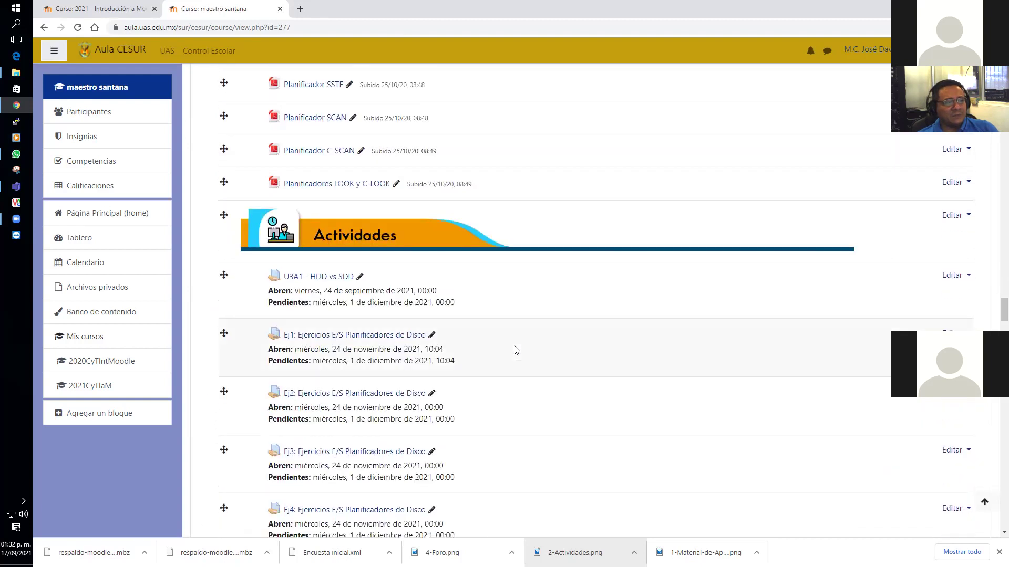
scroll(516, 358, down, 20)
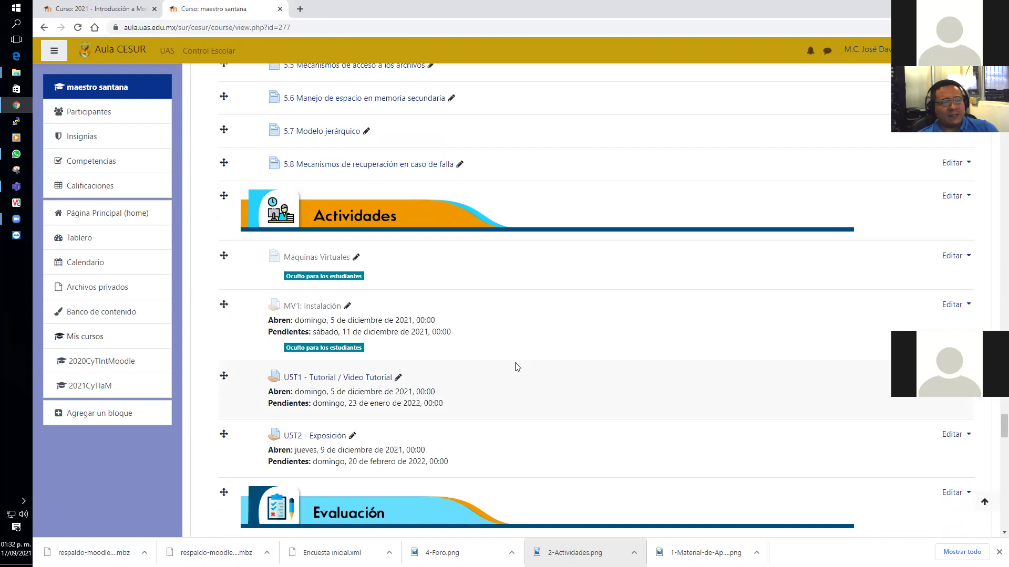
scroll(517, 366, down, 6)
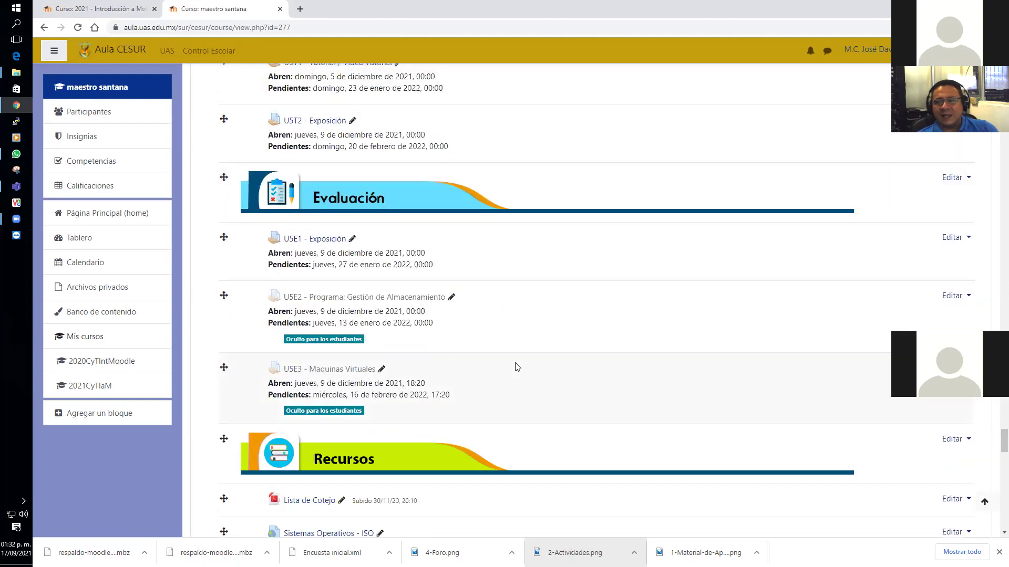
scroll(517, 367, down, 13)
scroll(516, 367, down, 3)
scroll(517, 367, down, 17)
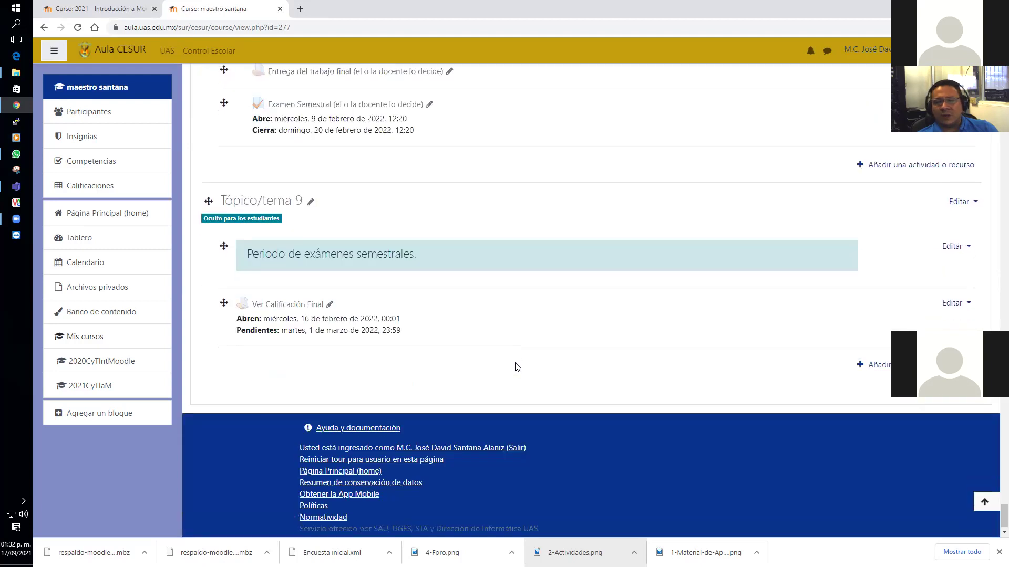
scroll(518, 367, up, 4)
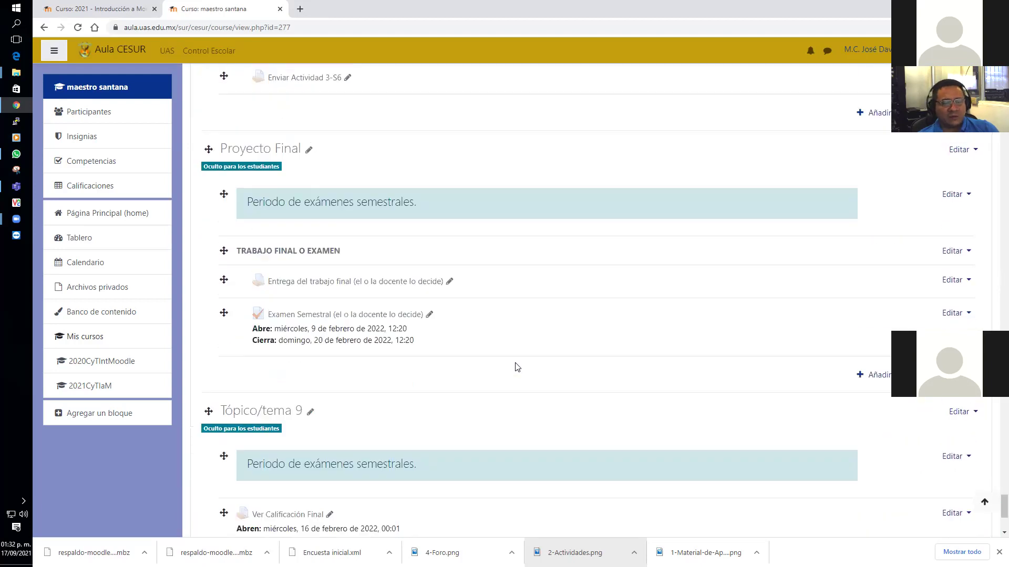
key(Home)
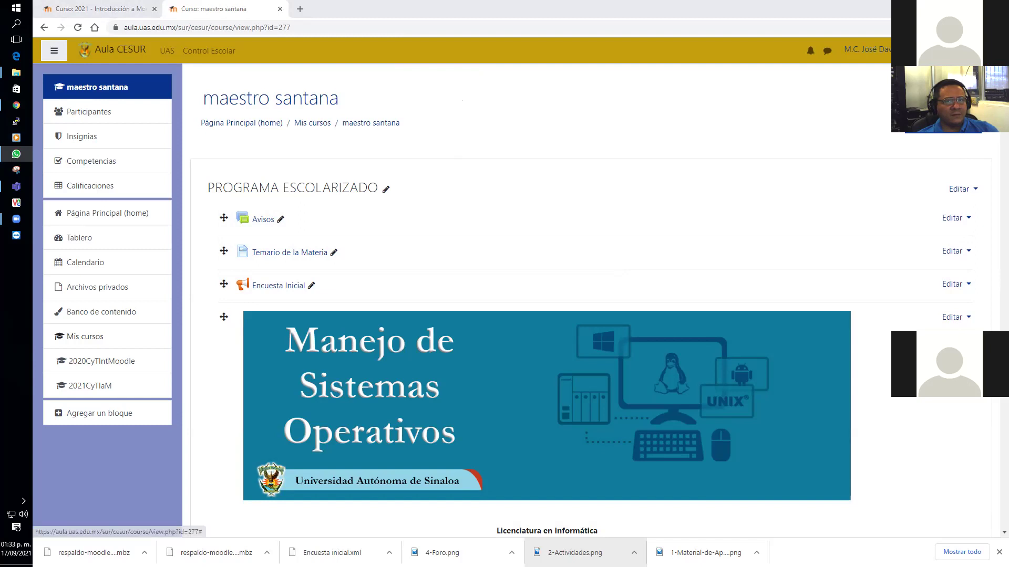
Step: Upload the maestro santana .mbz backup for restore and confirm its details to reach Destino
click(967, 100)
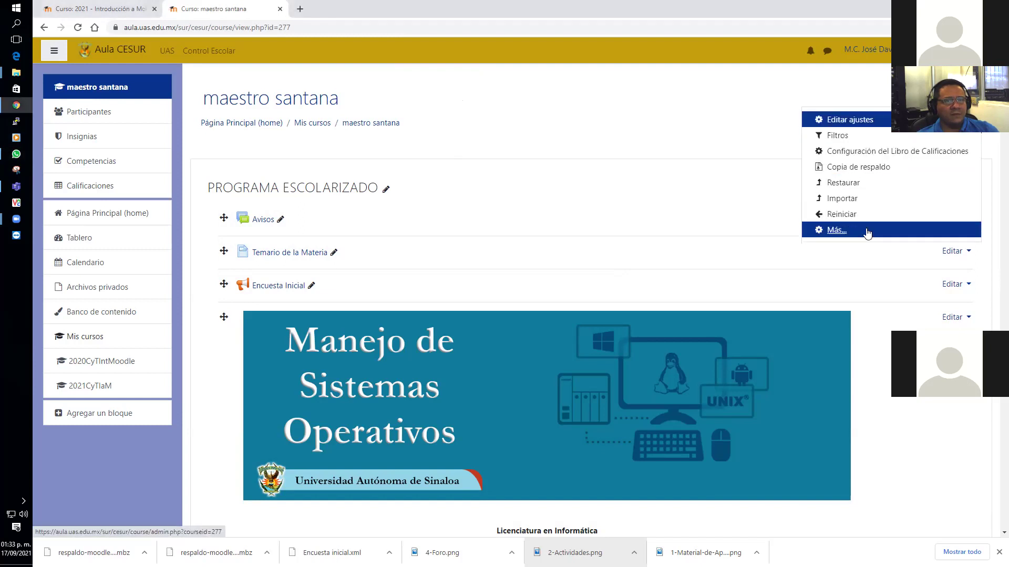
click(868, 189)
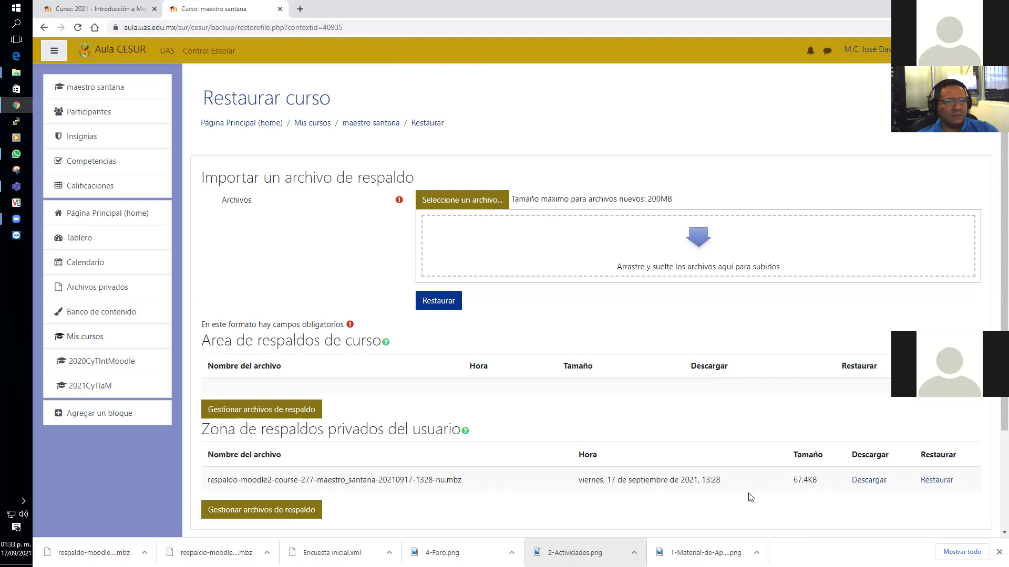
drag(84, 551, 585, 252)
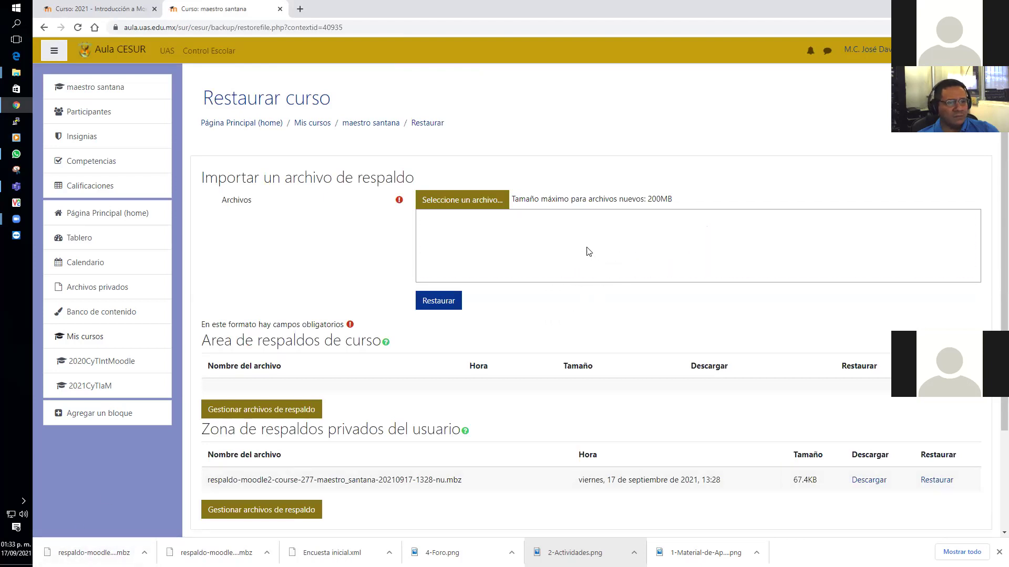
click(440, 302)
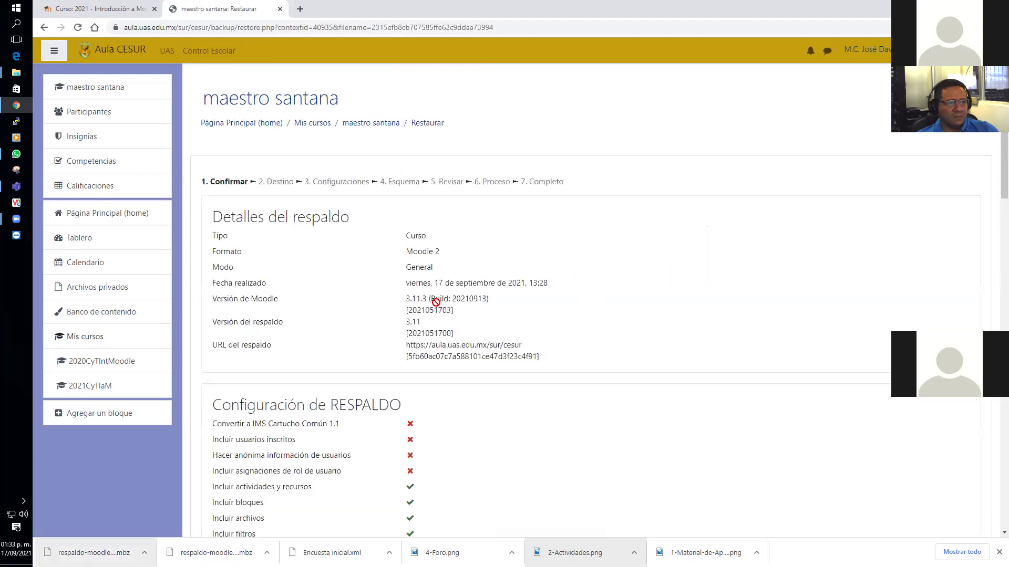
scroll(505, 336, down, 20)
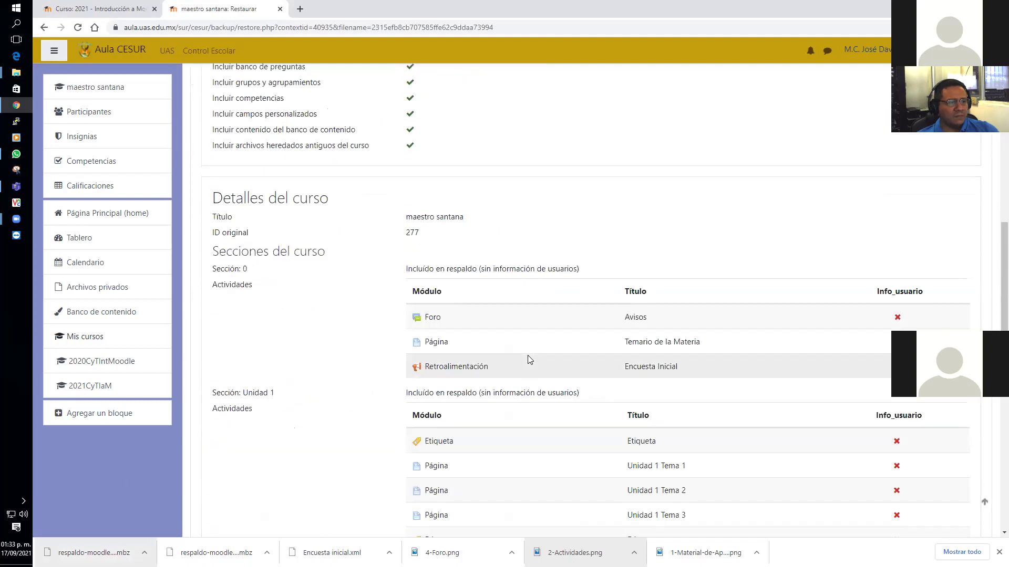
click(591, 383)
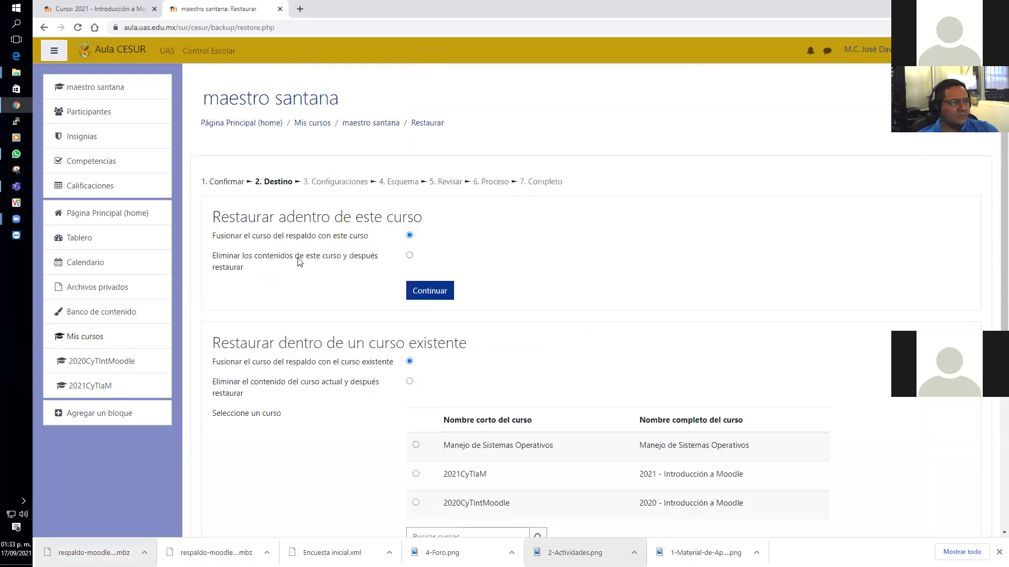
Step: Restore the backup with 'Eliminar los contenidos de este curso y después restaurar', keeping default settings
click(410, 258)
click(418, 293)
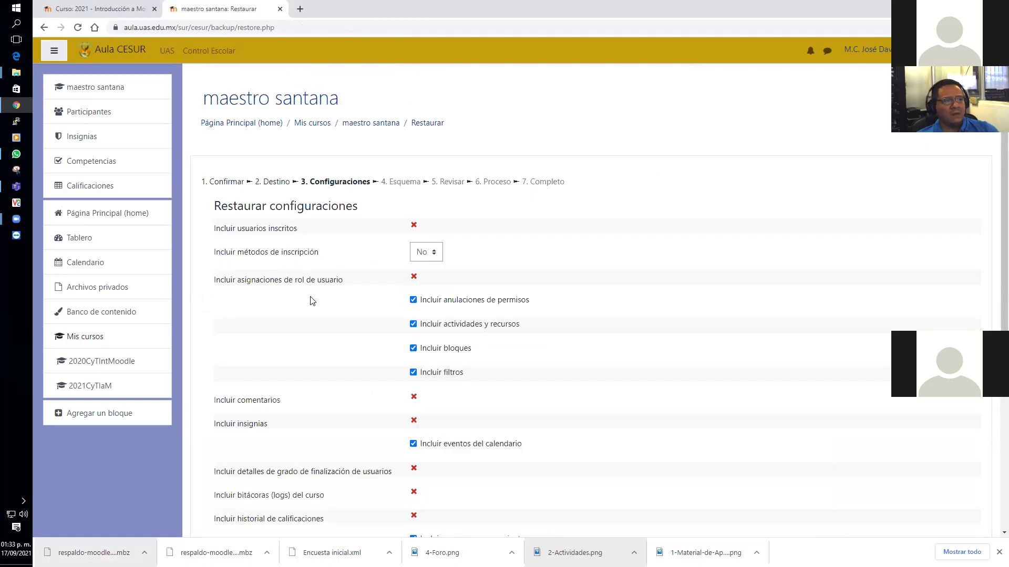
scroll(311, 301, down, 5)
click(494, 373)
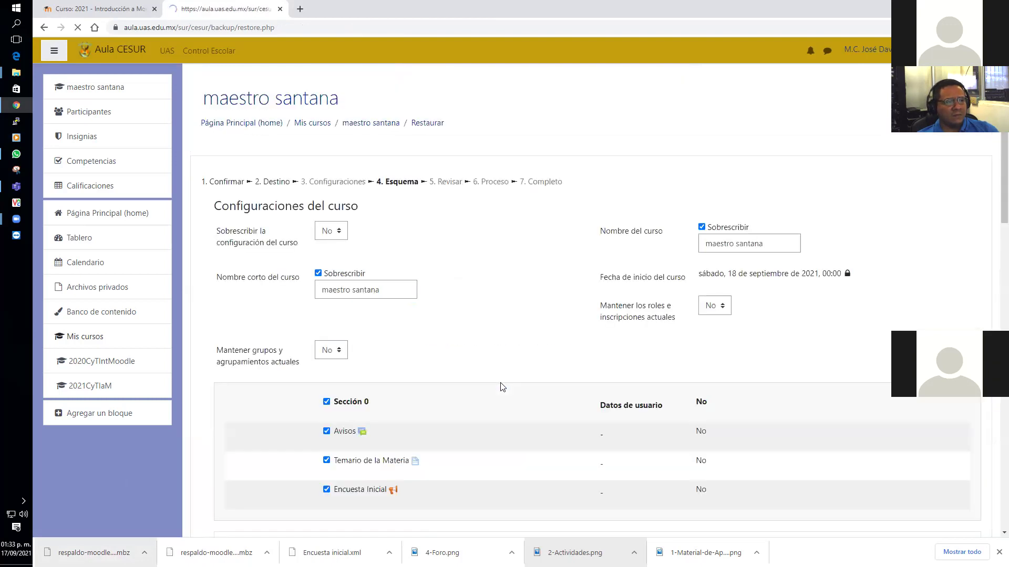
scroll(507, 400, down, 15)
click(524, 380)
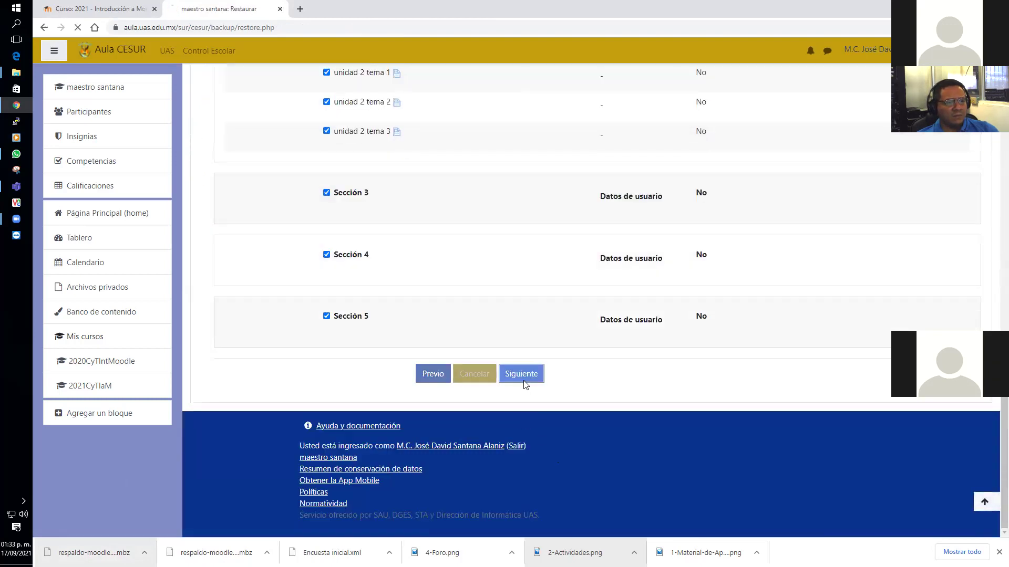
scroll(532, 387, down, 15)
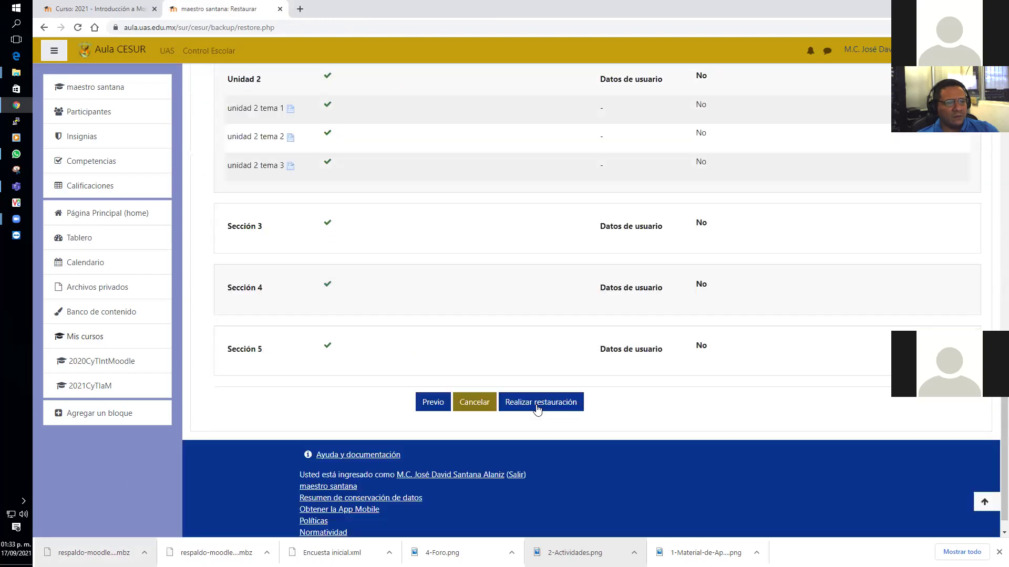
scroll(537, 409, down, 1)
click(543, 378)
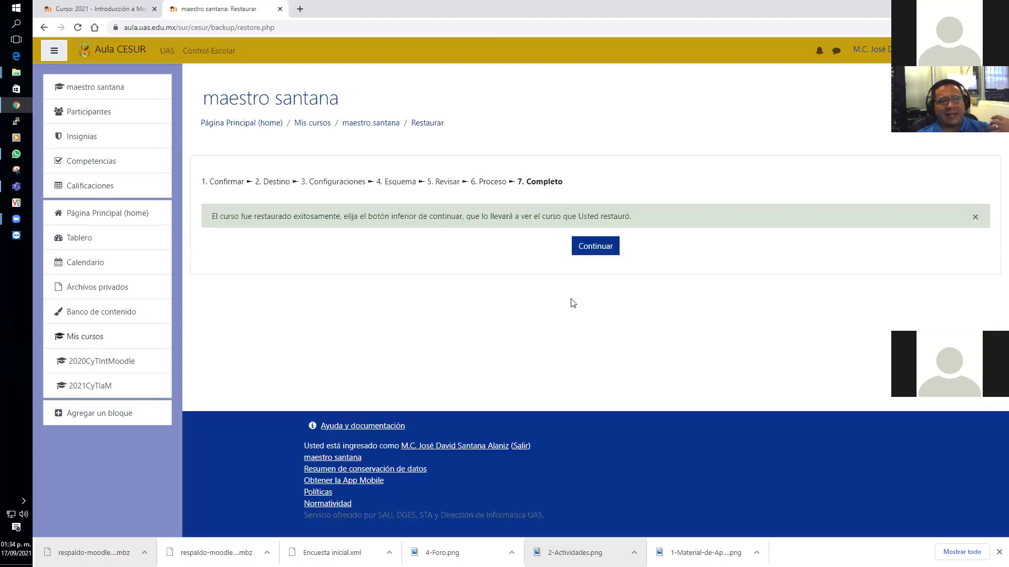
Step: Continue from the completed restore to the maestro santana course page
click(596, 251)
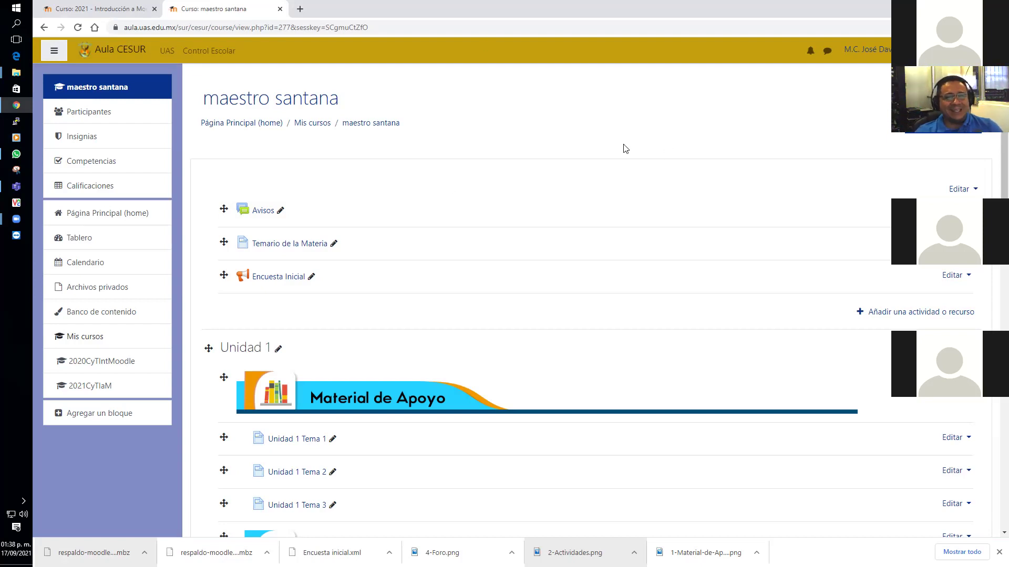
scroll(594, 191, down, 1)
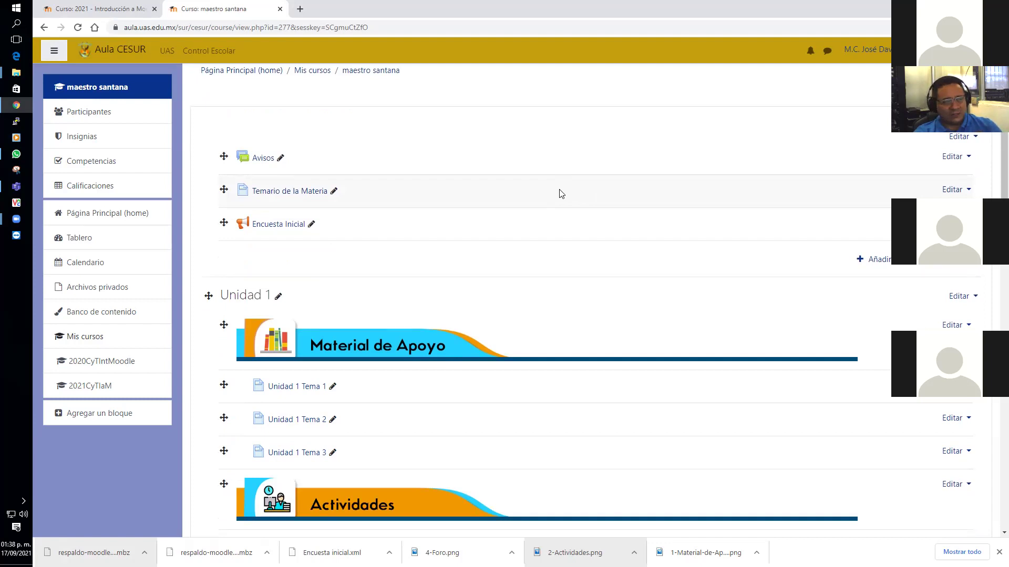
scroll(559, 194, down, 13)
scroll(567, 223, down, 3)
scroll(568, 220, up, 20)
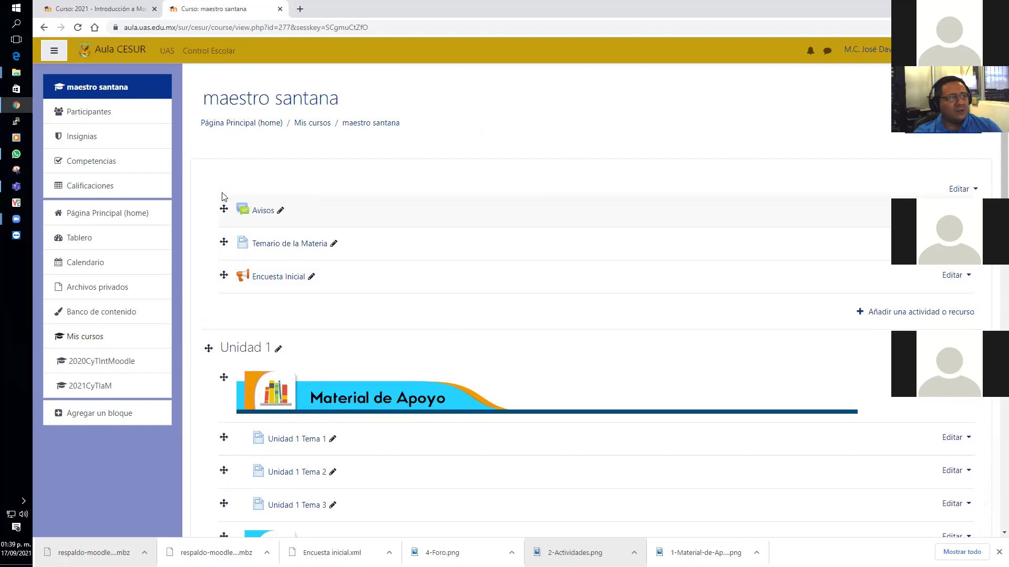
click(118, 118)
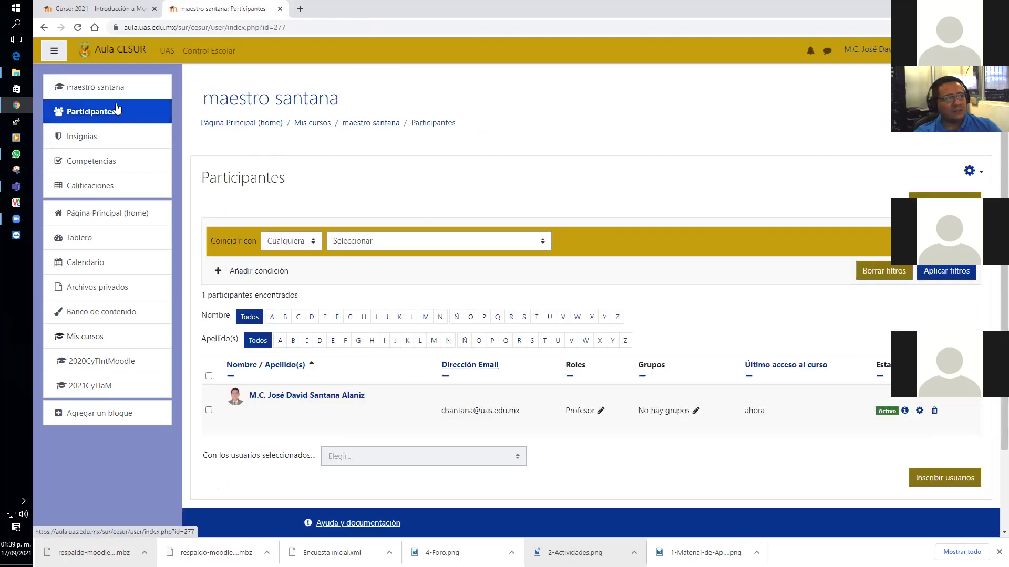
click(114, 85)
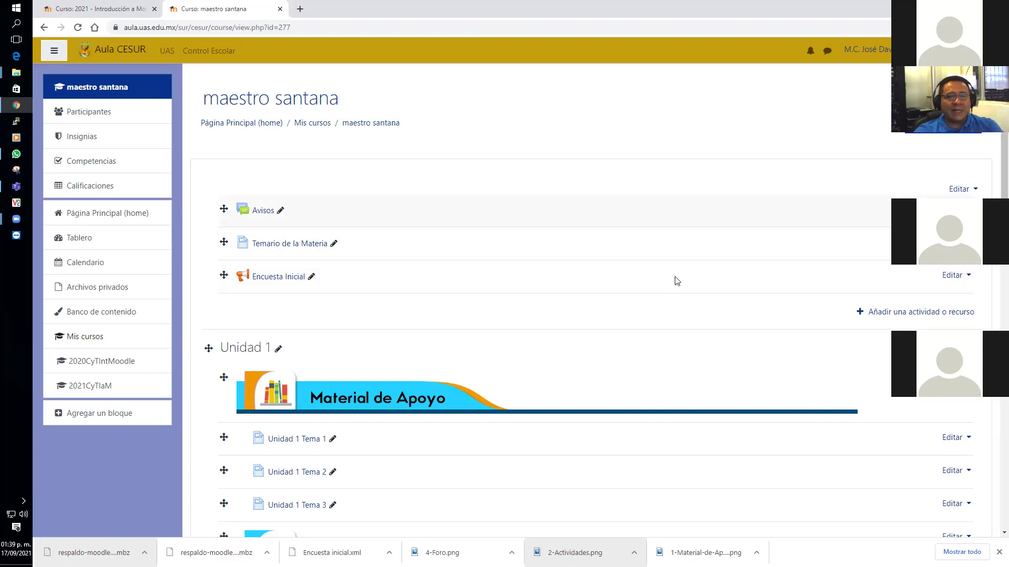
Step: Add an Asistencia (Attendance) activity and select its default name in the form
click(885, 313)
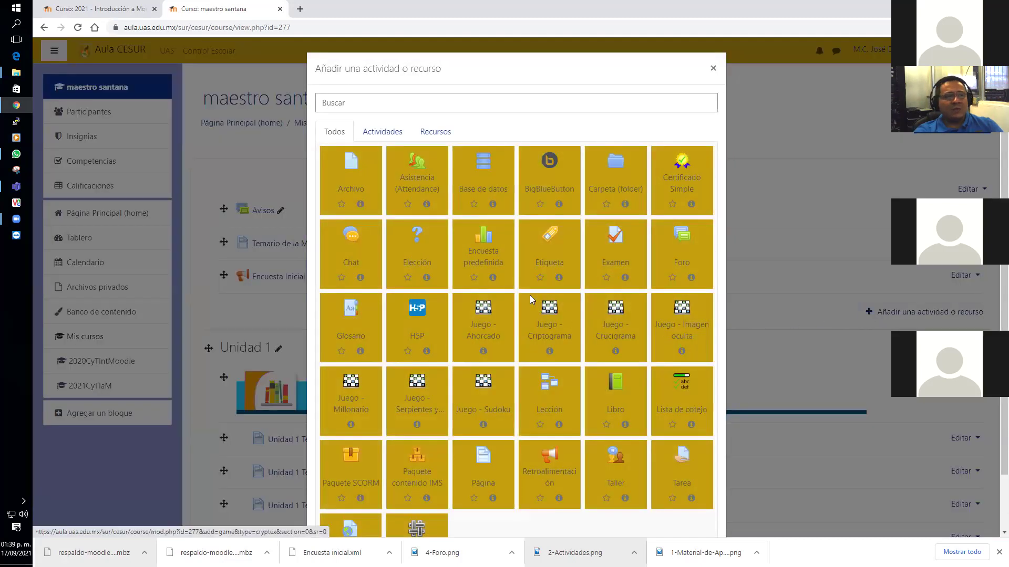
click(412, 190)
drag(576, 232, 370, 240)
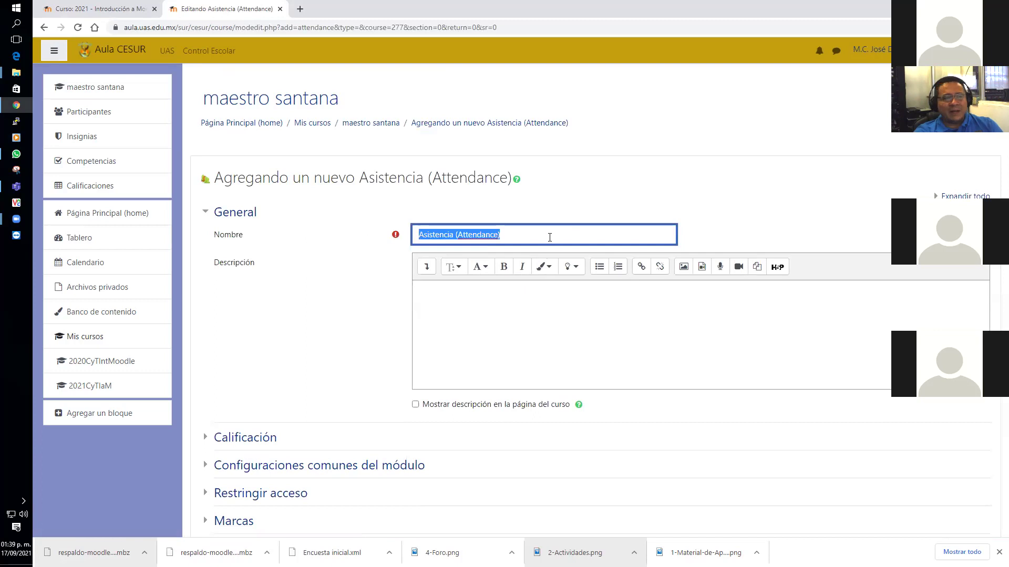
Step: Keep the name Asistencia (Attendance) and save the activity, showing its sessions page
click(456, 235)
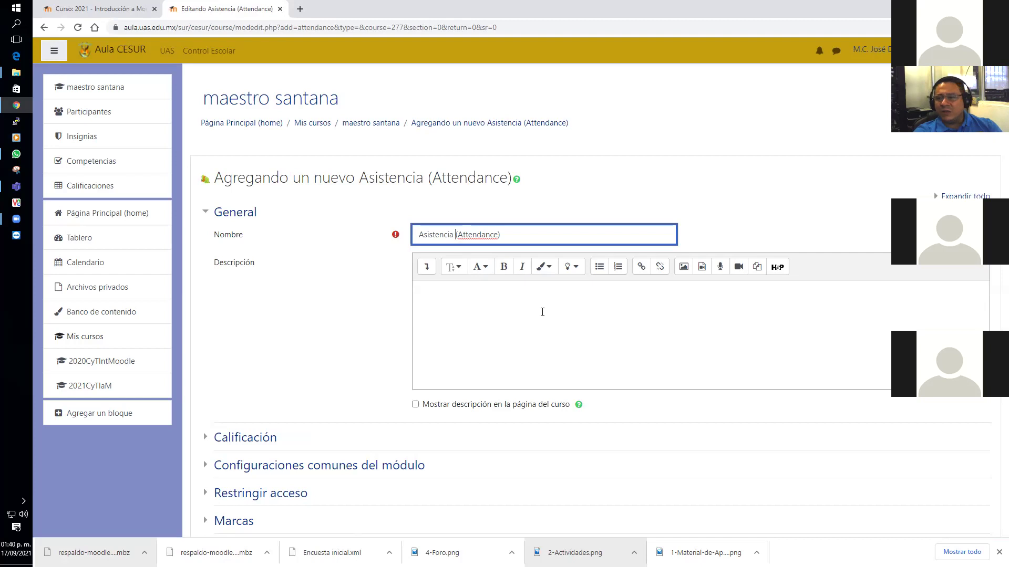
scroll(542, 314, down, 2)
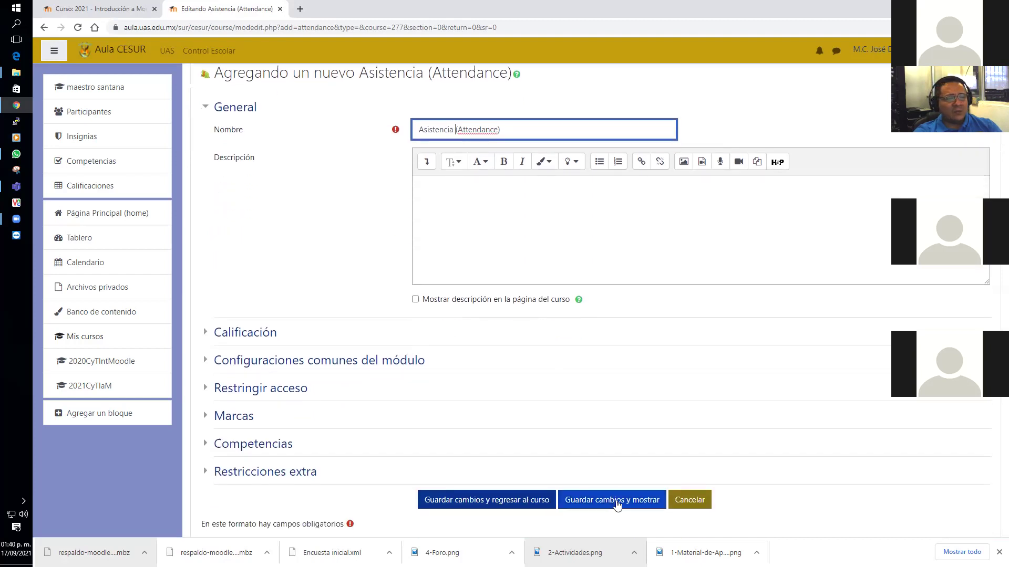
click(616, 502)
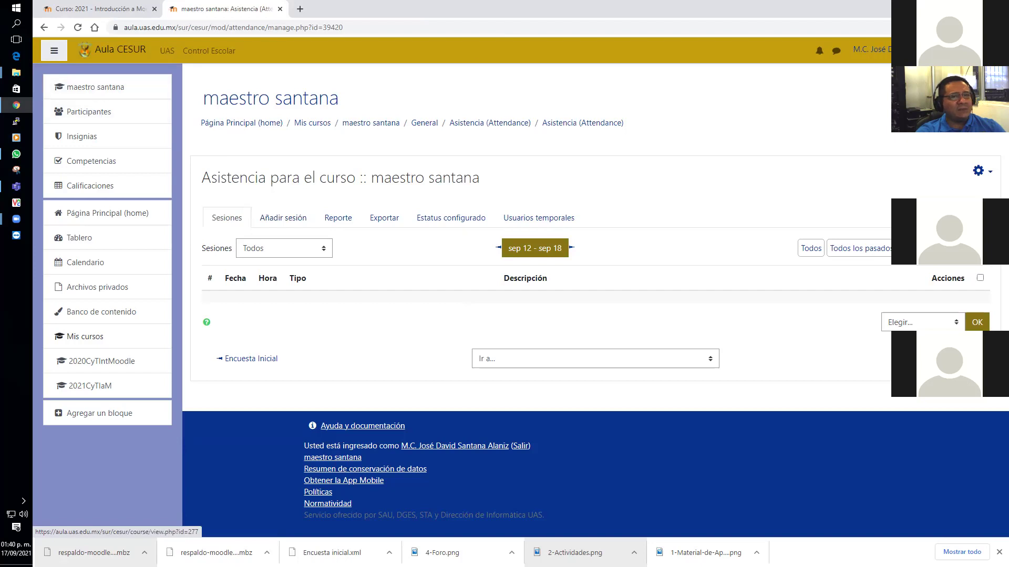
Step: Open the course page in a second tab and resize the browser window
middle_click(121, 90)
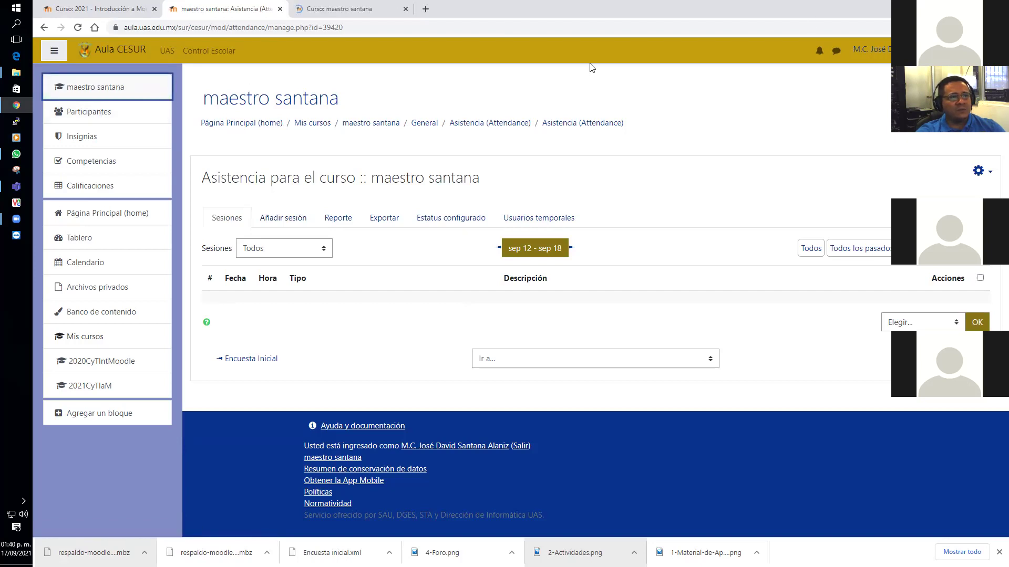
key(super+Down)
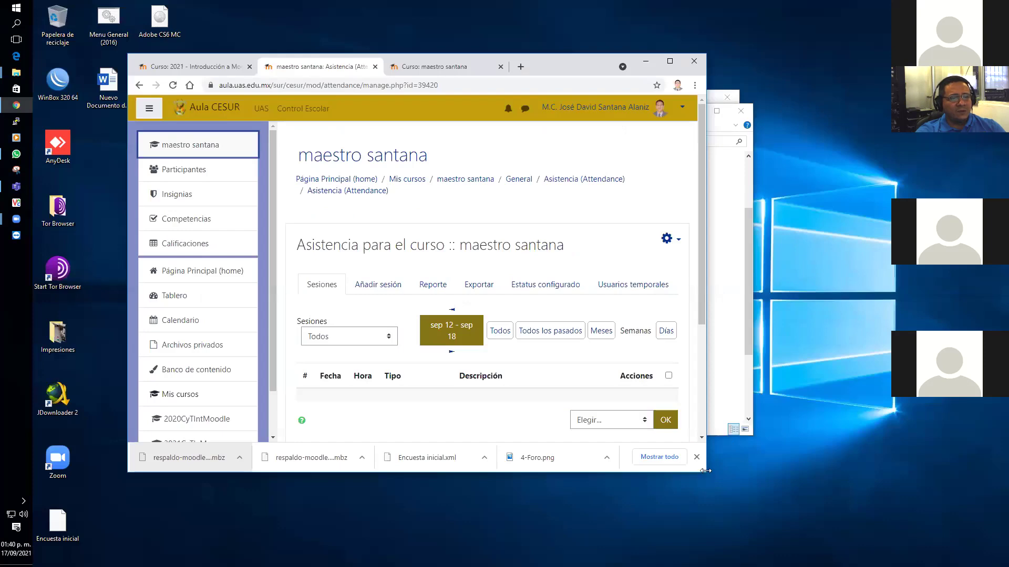
drag(705, 471, 896, 472)
click(434, 67)
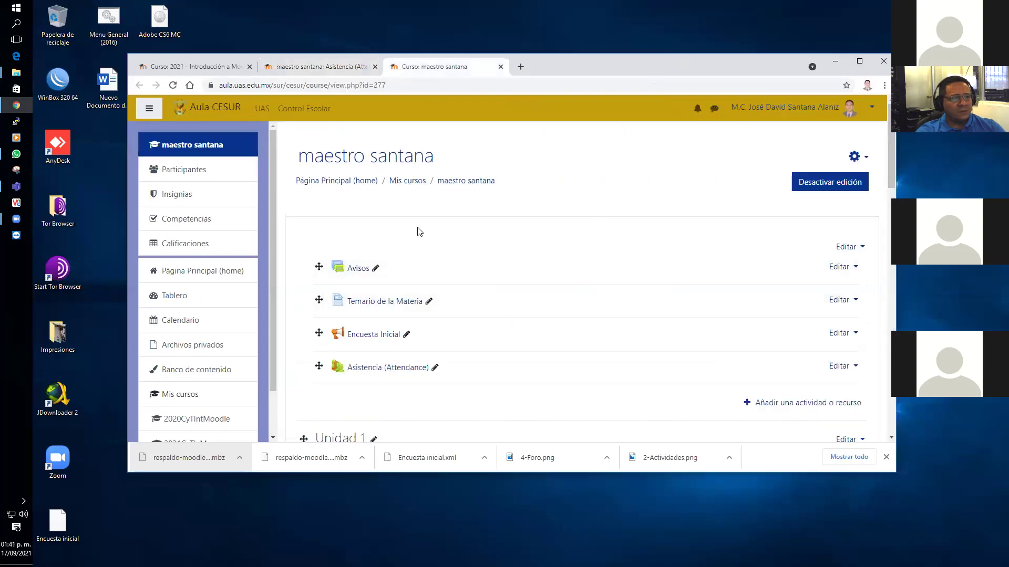
Step: Check the course groups page via course administration, then return to the attendance activity
click(856, 156)
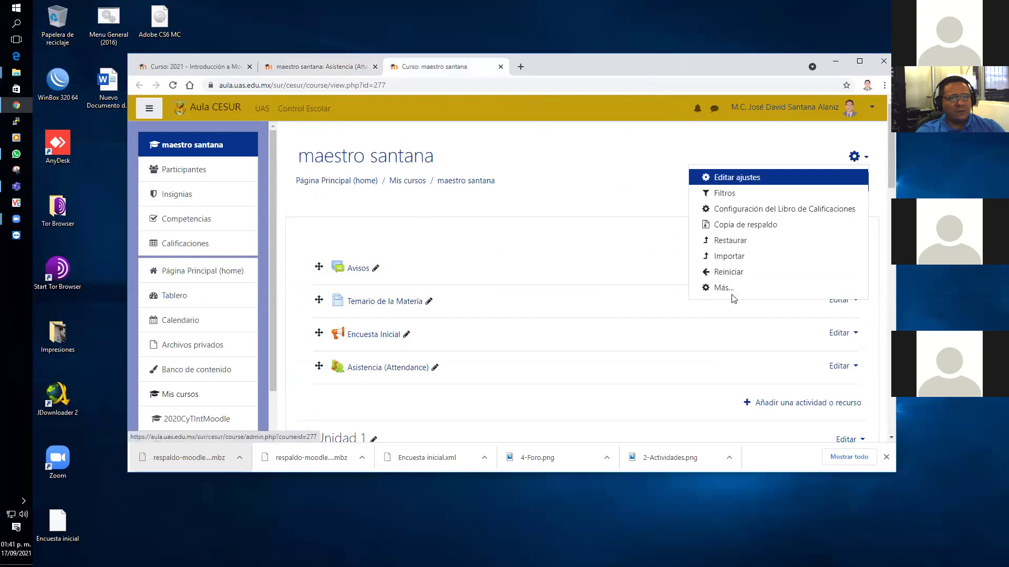
click(734, 275)
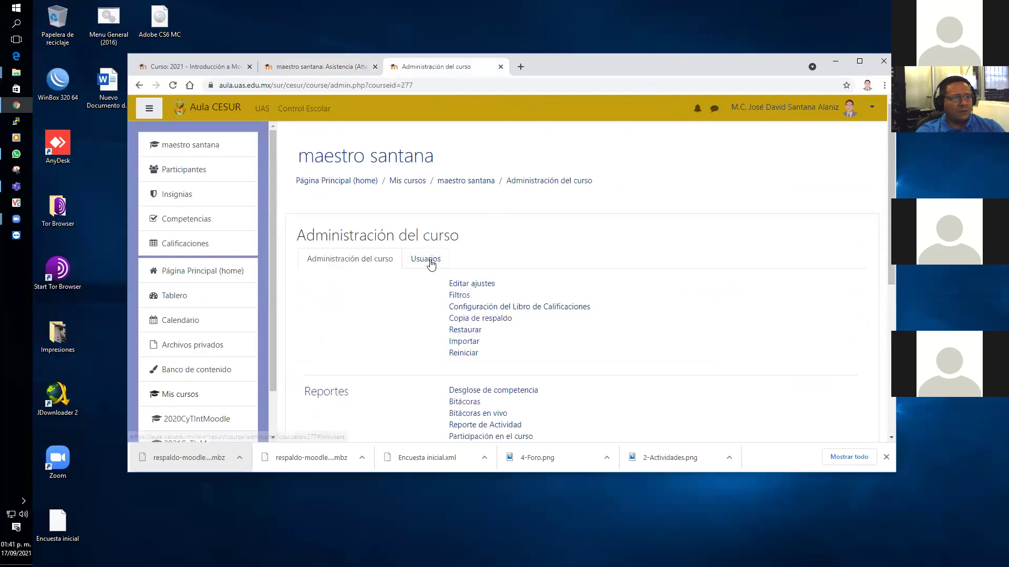
click(425, 263)
click(461, 307)
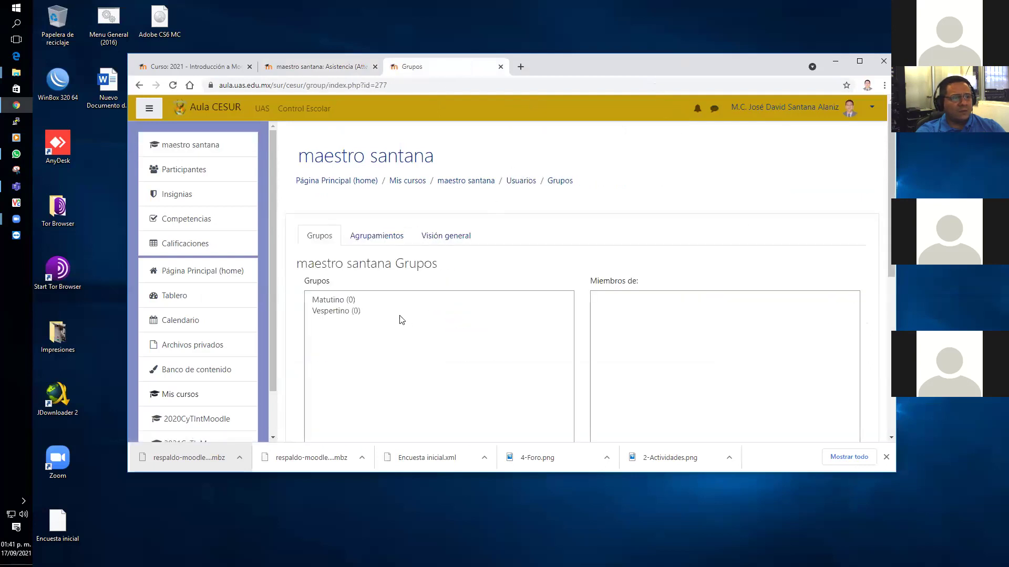
click(859, 61)
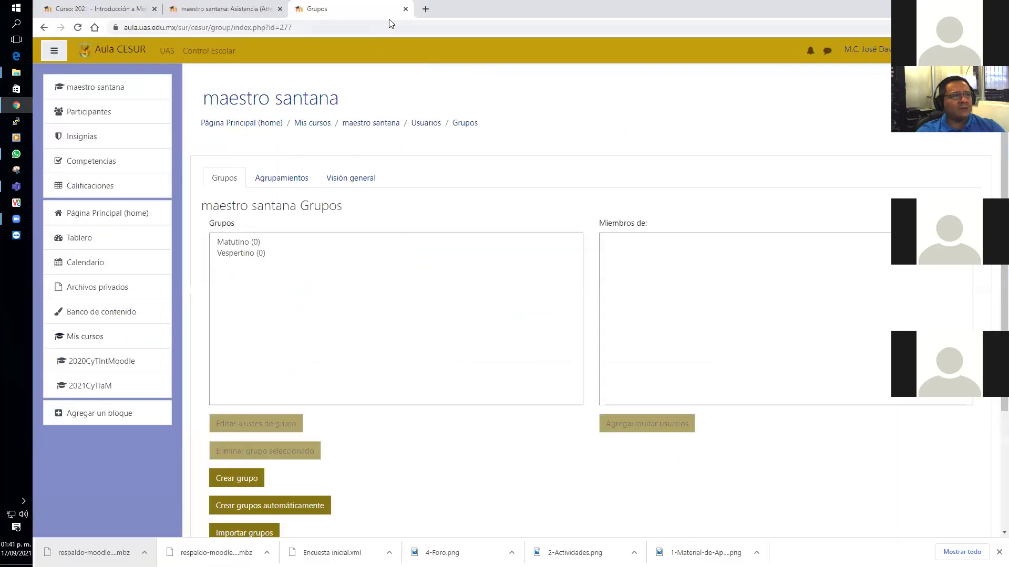
click(405, 9)
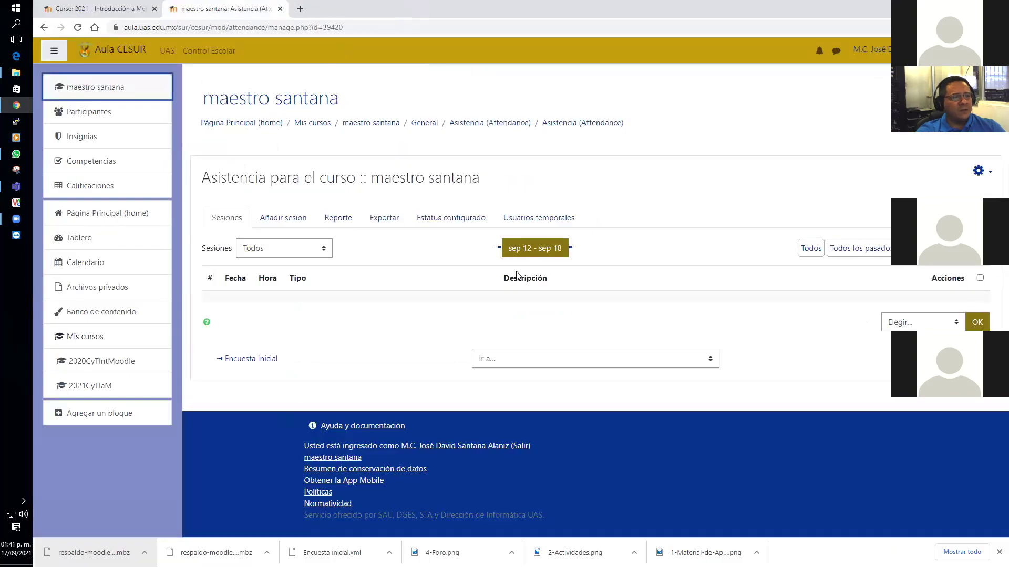
Step: Start a new attendance session for the Matutino group in the Añadir sesión form
click(272, 220)
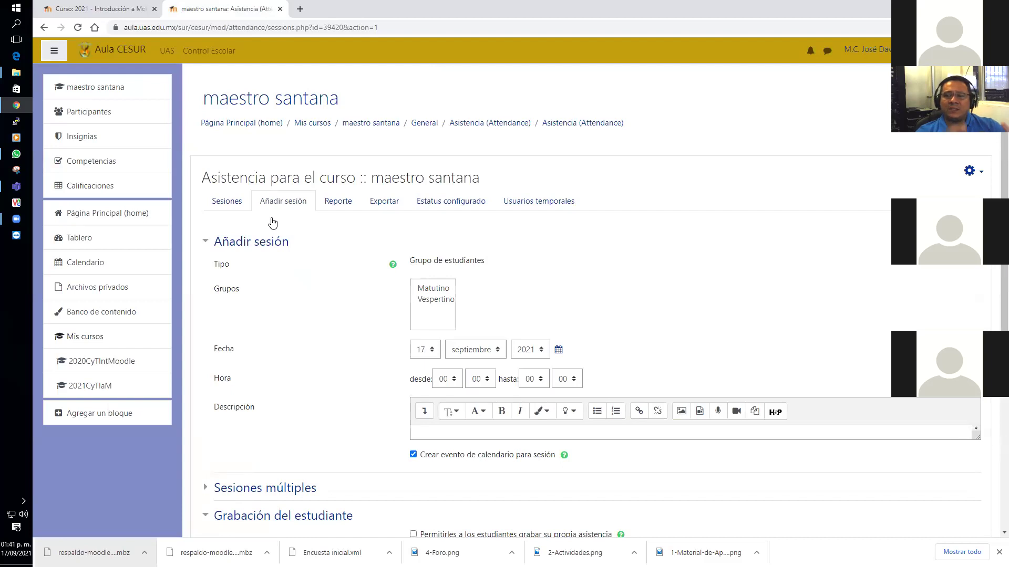
click(434, 290)
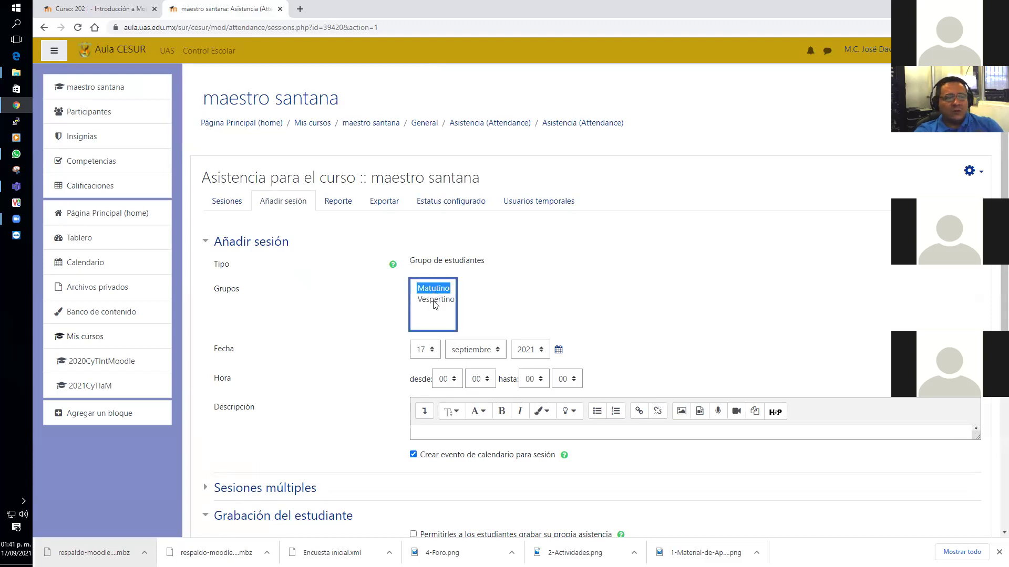
click(436, 289)
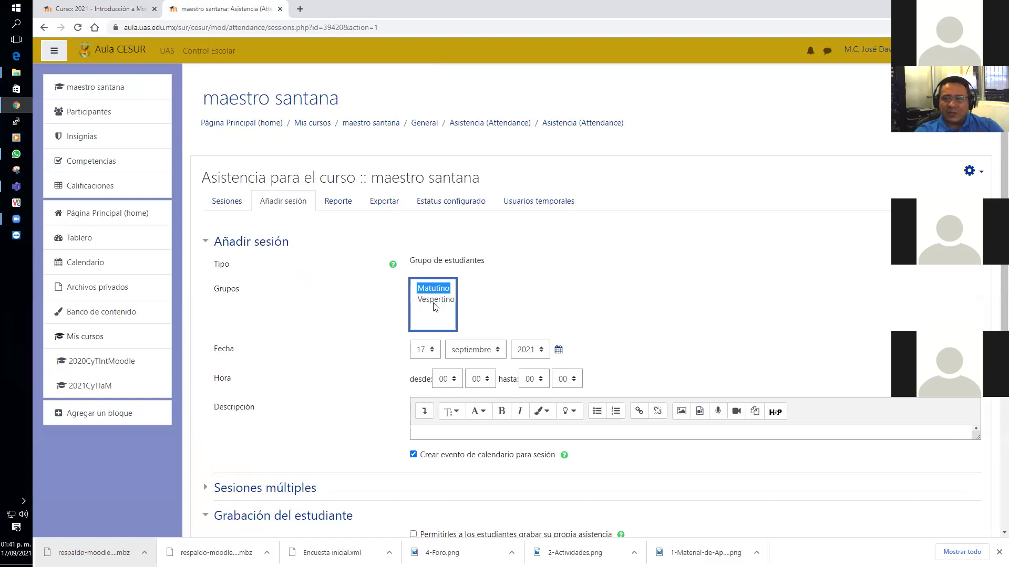
scroll(482, 298, down, 1)
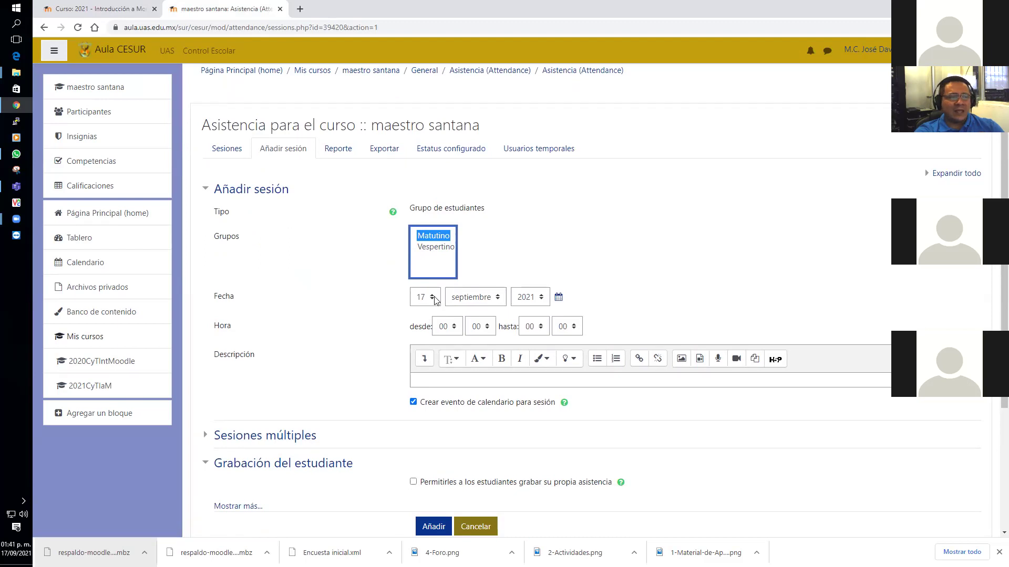
Step: Set the session hours from 13 to 14
click(455, 326)
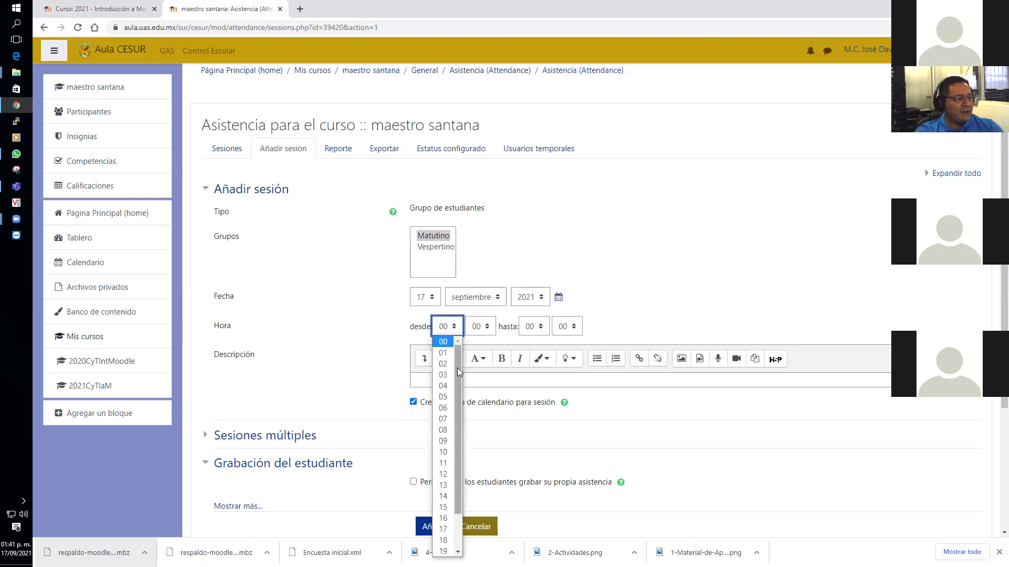
drag(458, 372, 458, 484)
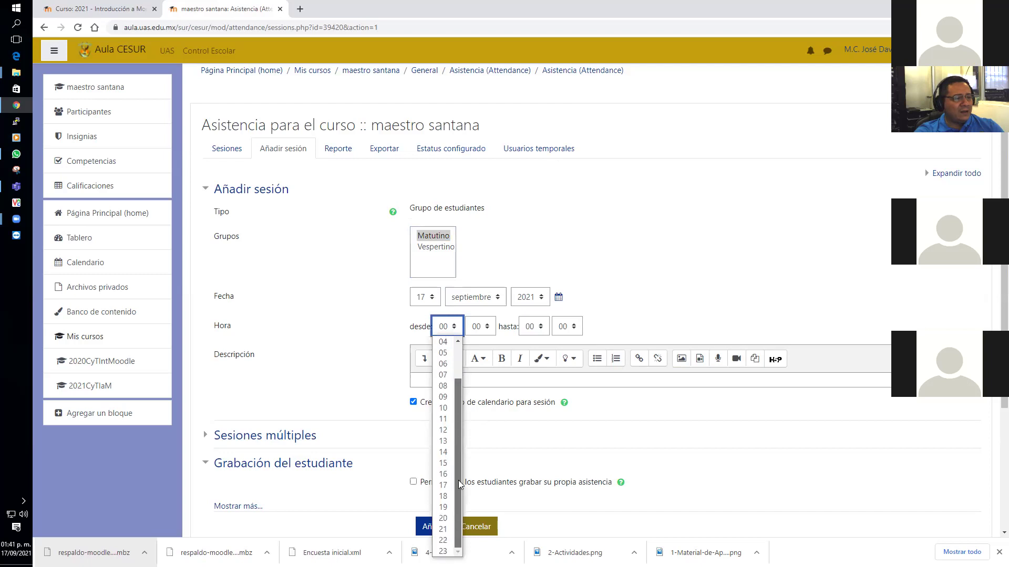
click(449, 446)
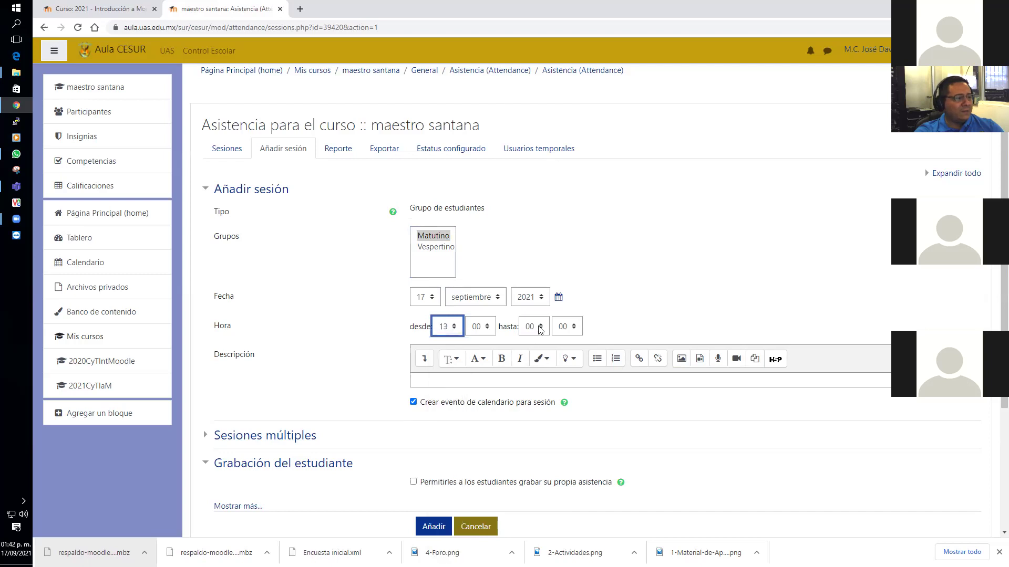
click(540, 329)
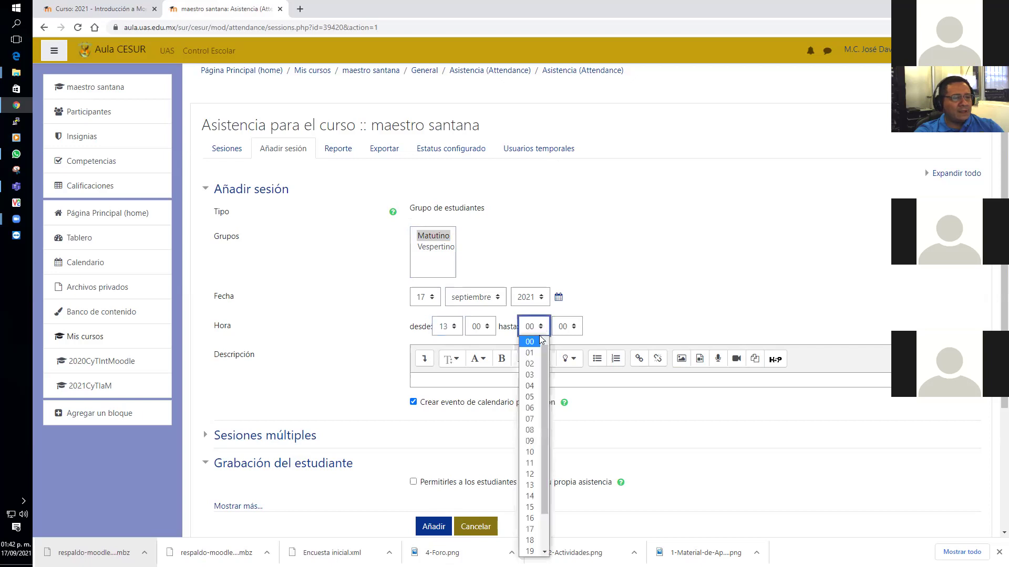
scroll(530, 446, down, 1)
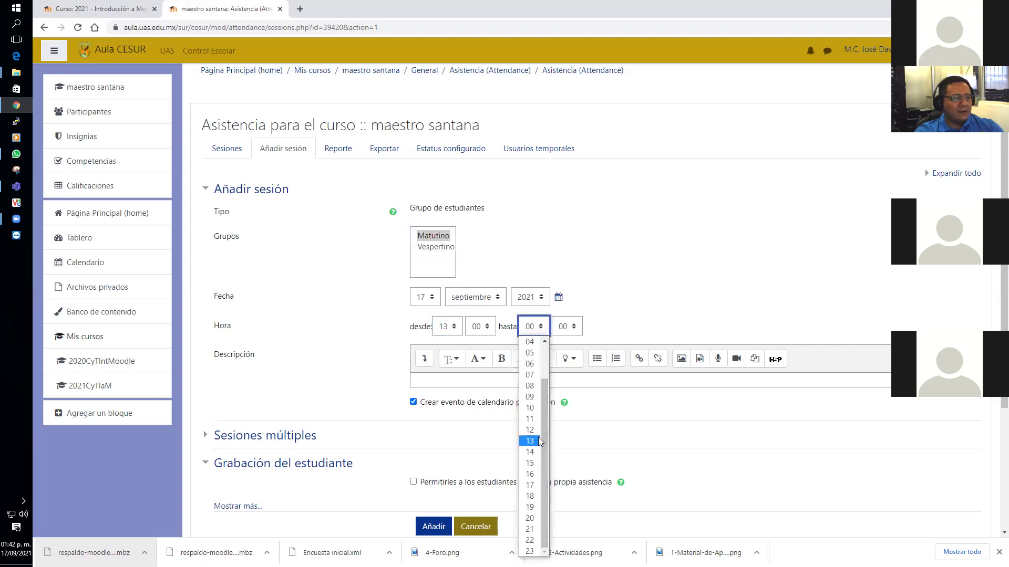
click(530, 458)
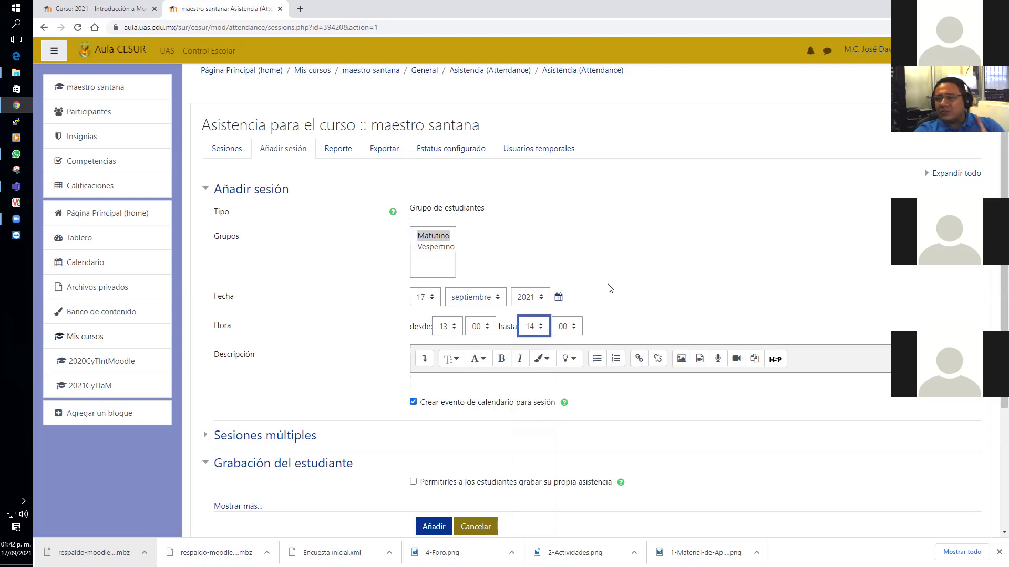
scroll(678, 324, down, 3)
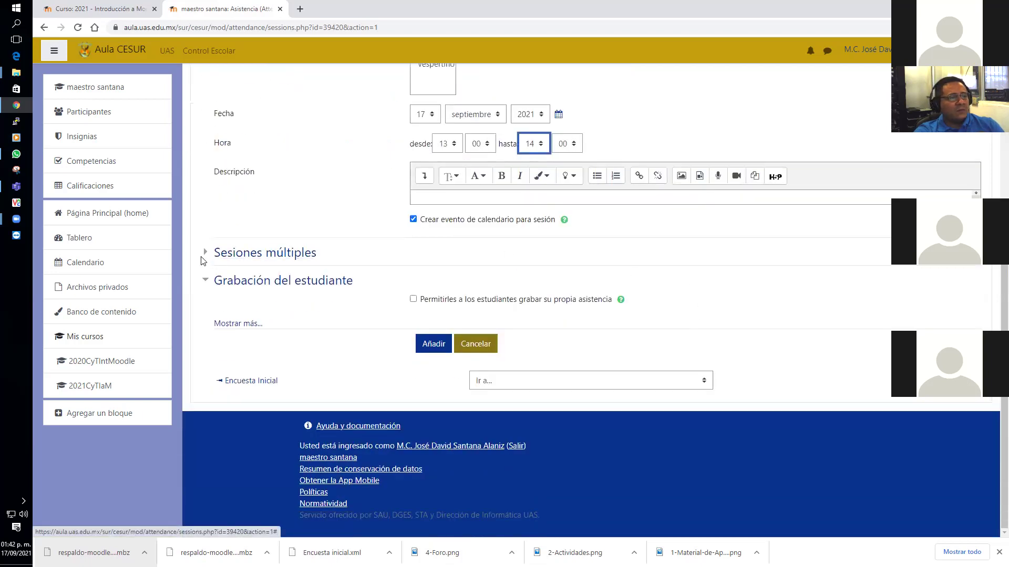
scroll(431, 352, up, 4)
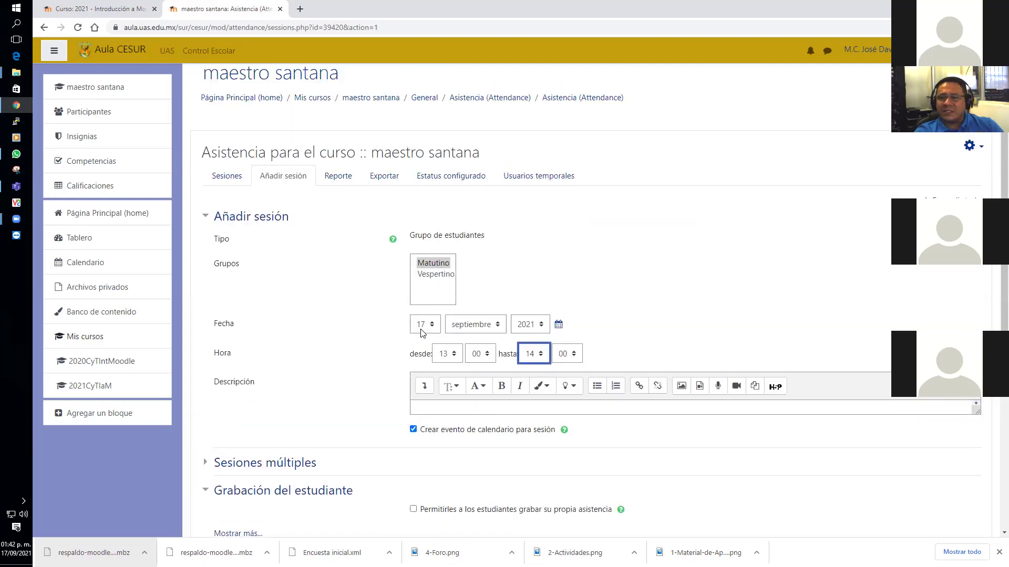
scroll(341, 334, down, 4)
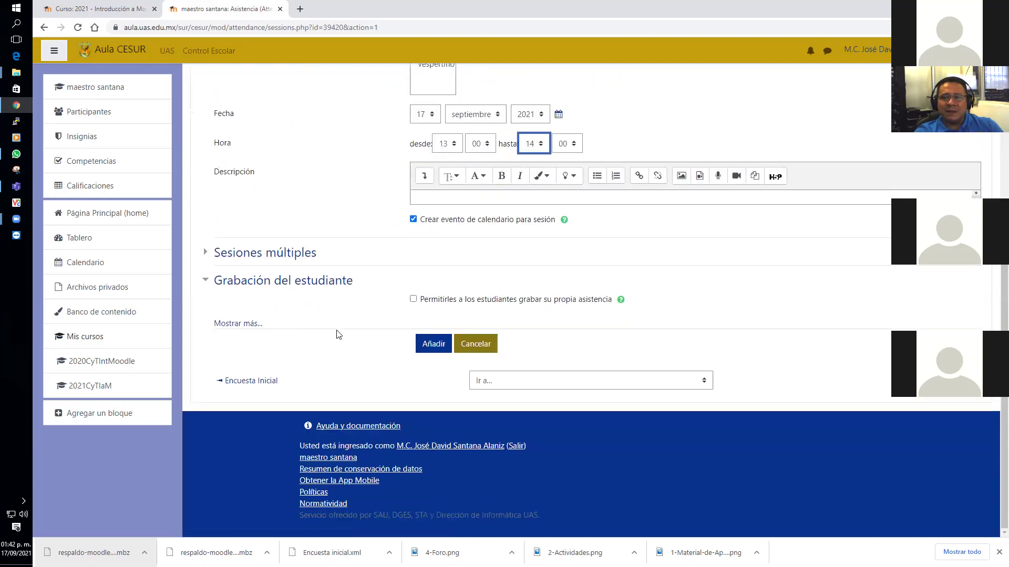
Step: Turn on repeating sessions on Lunes through Viernes
click(210, 257)
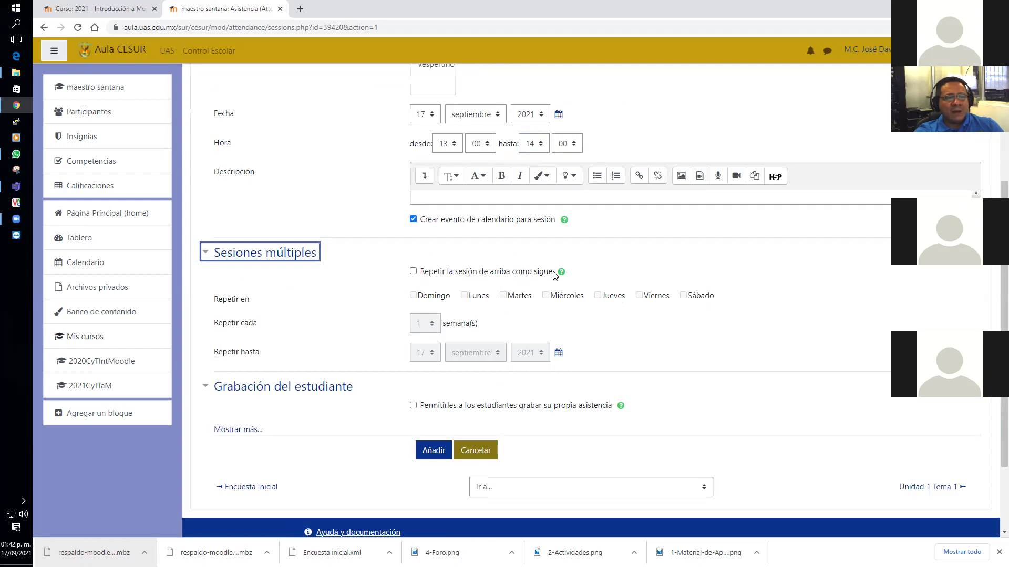
click(414, 271)
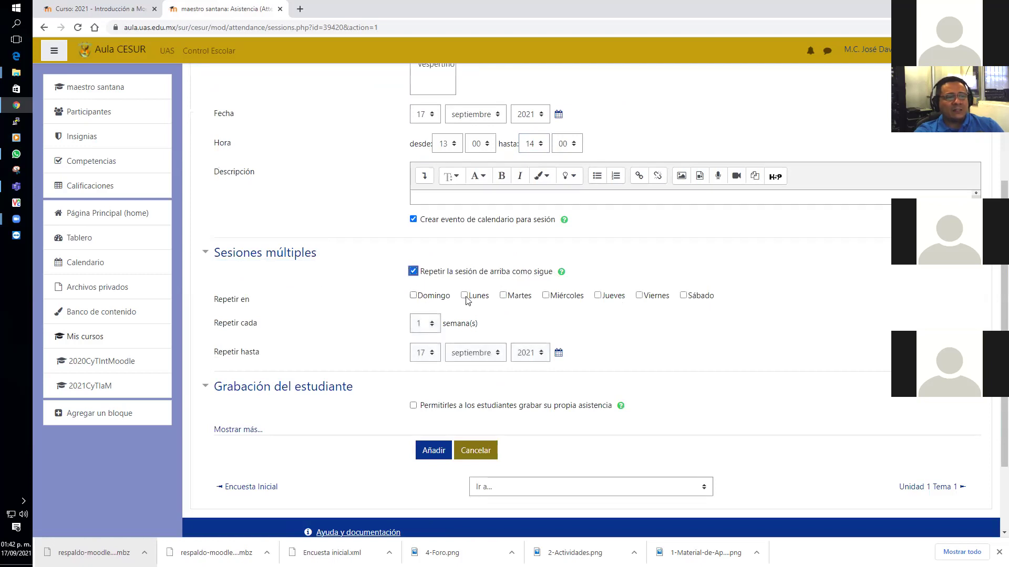
click(464, 297)
click(504, 296)
click(545, 296)
click(507, 297)
click(640, 297)
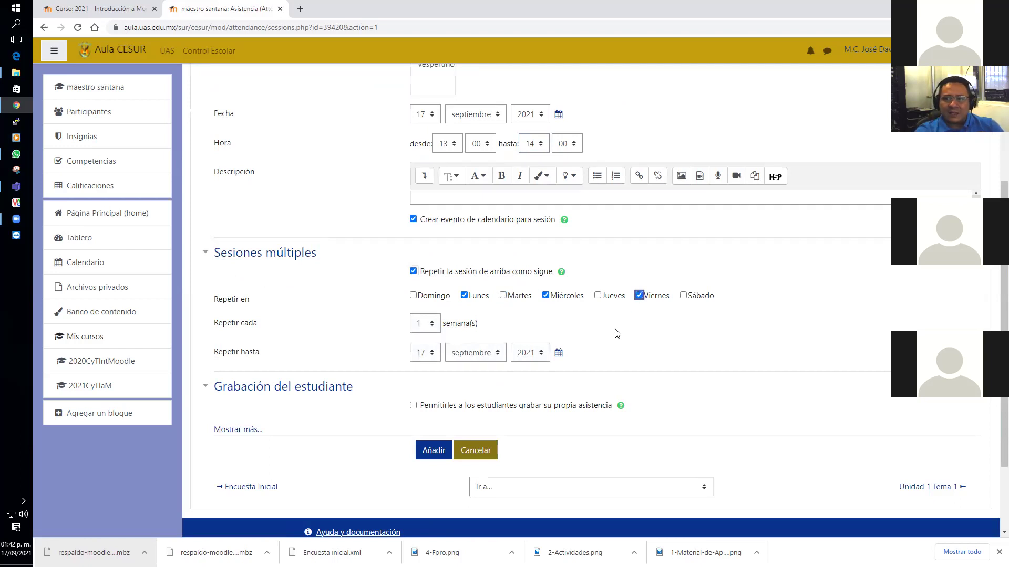
click(503, 295)
click(598, 297)
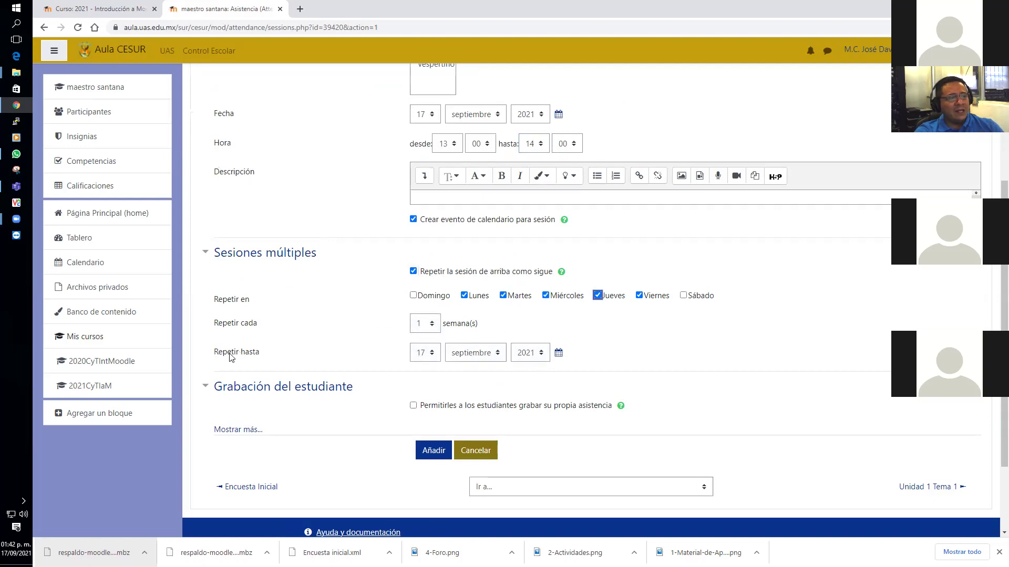
Step: Set the repeat end date to 21 enero 2022
click(436, 355)
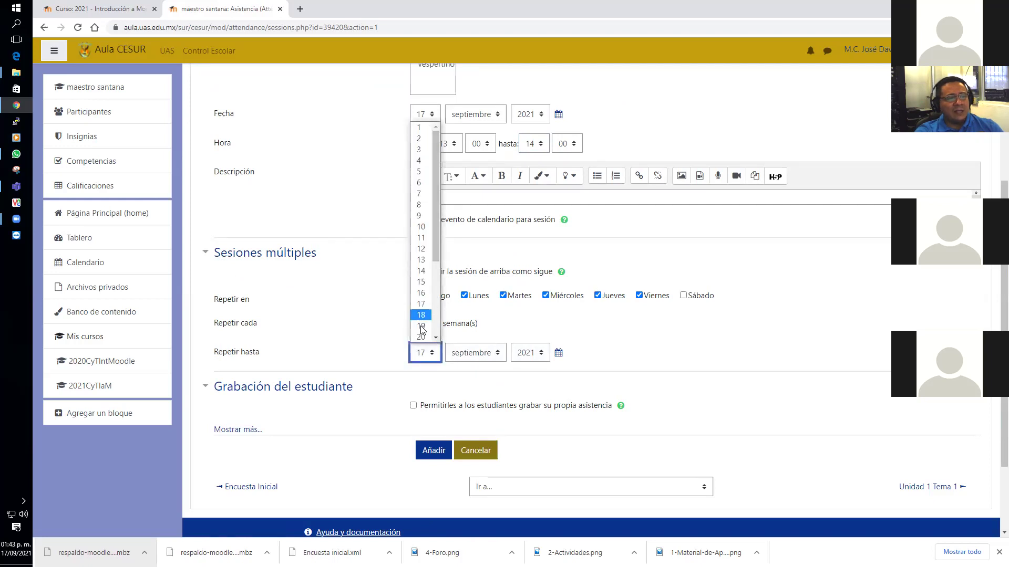
scroll(436, 262, down, 1)
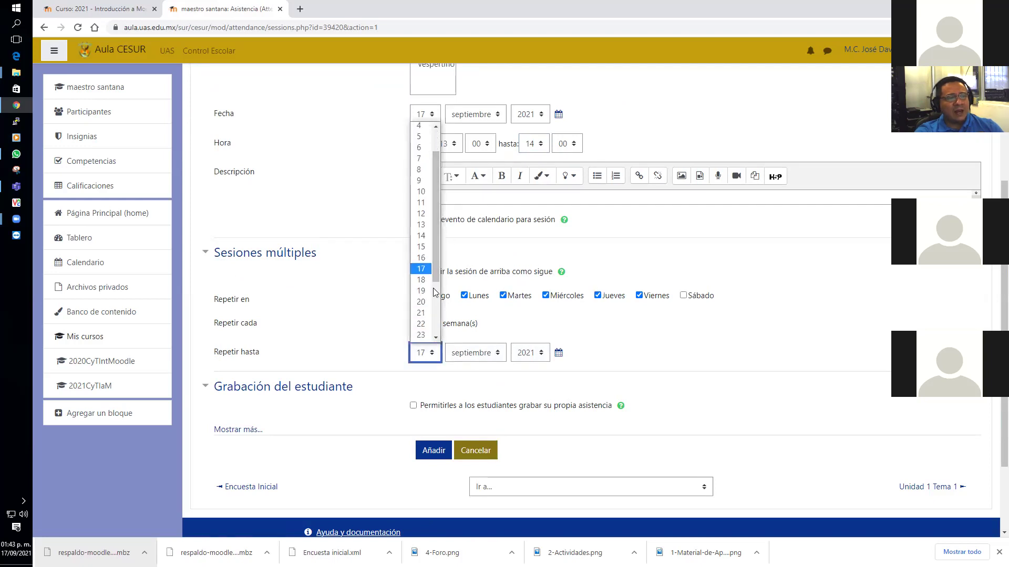
click(422, 314)
click(477, 358)
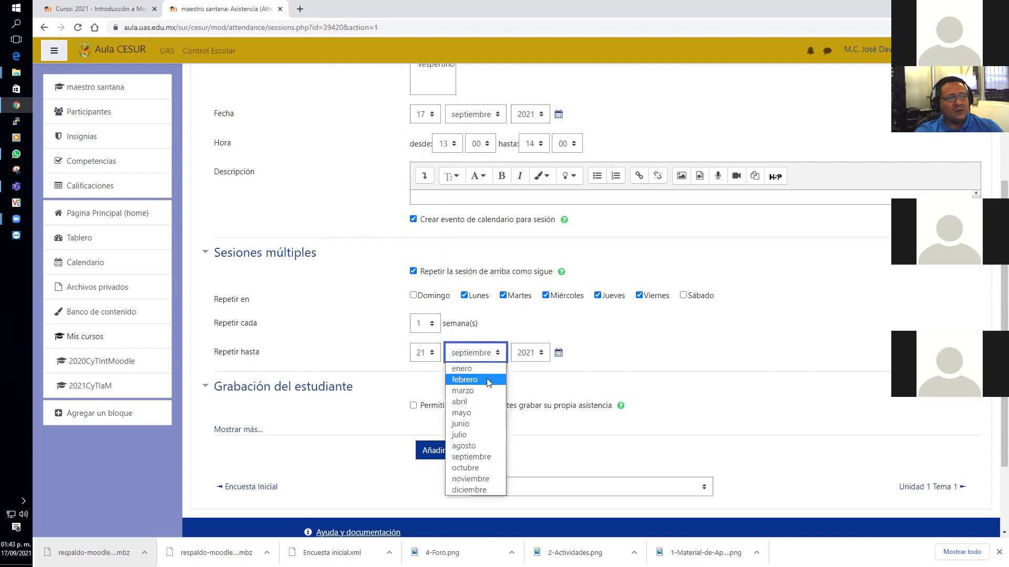
click(487, 370)
click(529, 353)
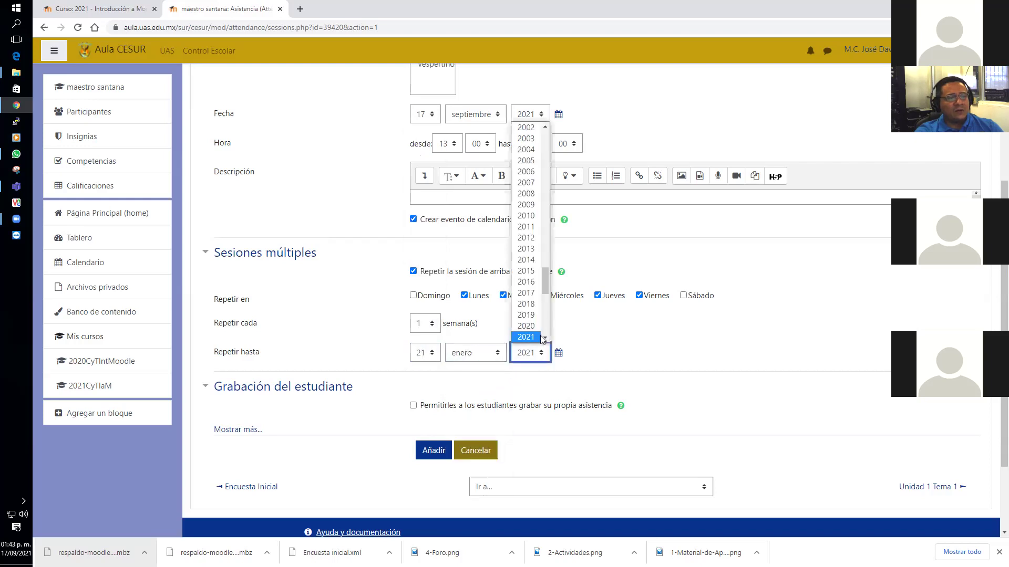
drag(545, 275, 547, 292)
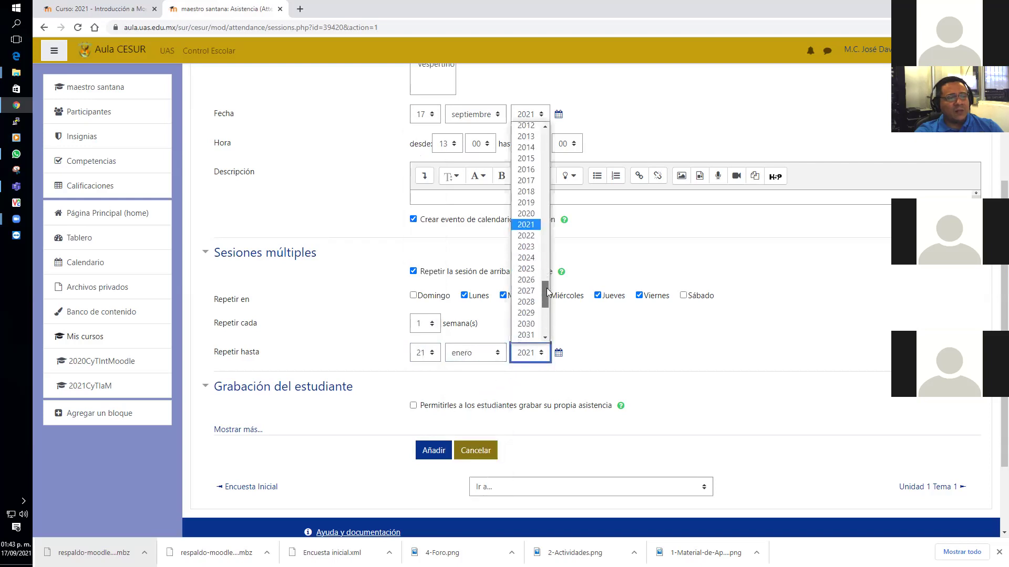
click(526, 236)
Step: Check enero 2022 dates on the desktop calendar
click(15, 549)
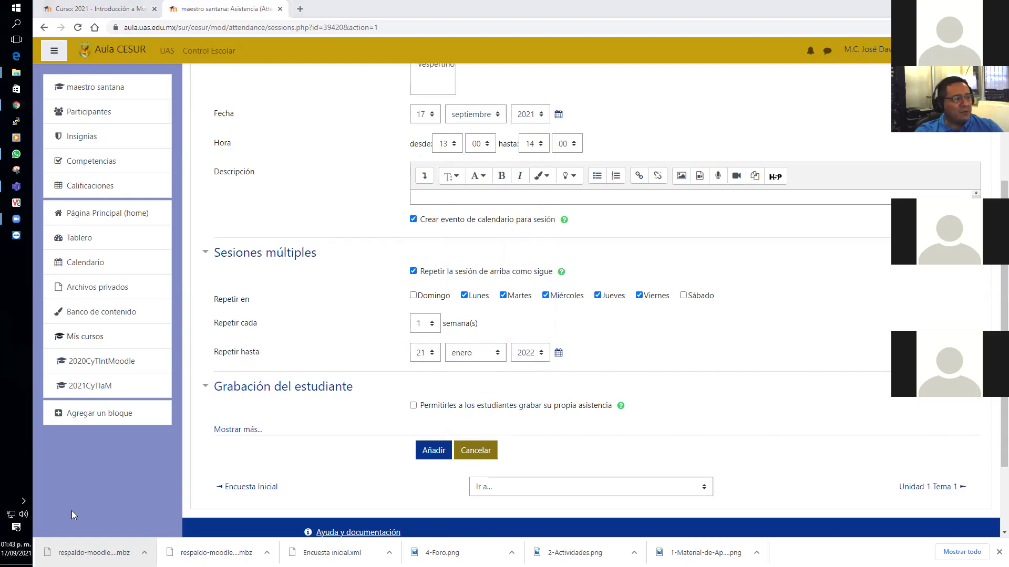
click(203, 376)
click(203, 376)
click(203, 376)
click(203, 377)
click(203, 376)
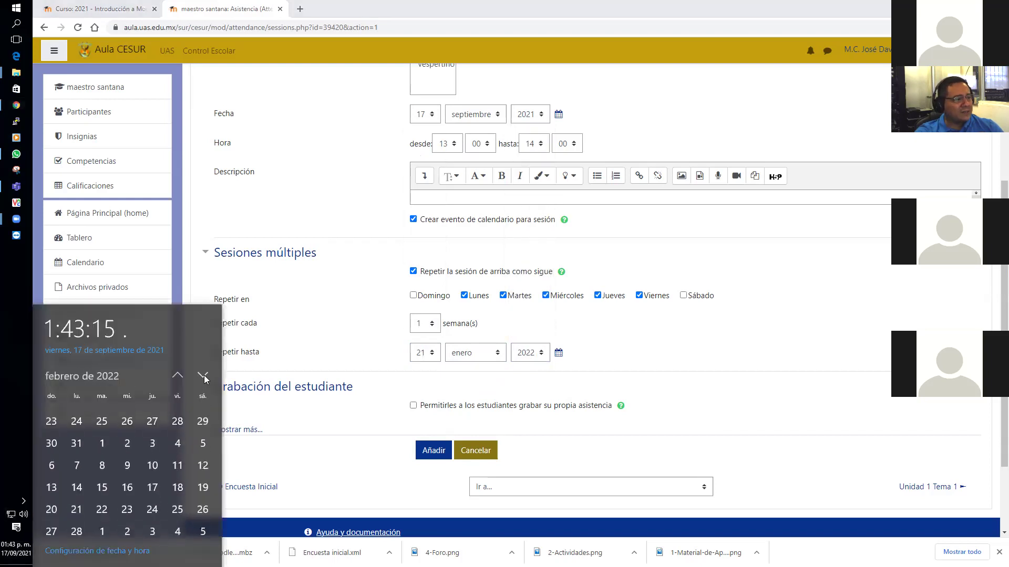
click(177, 376)
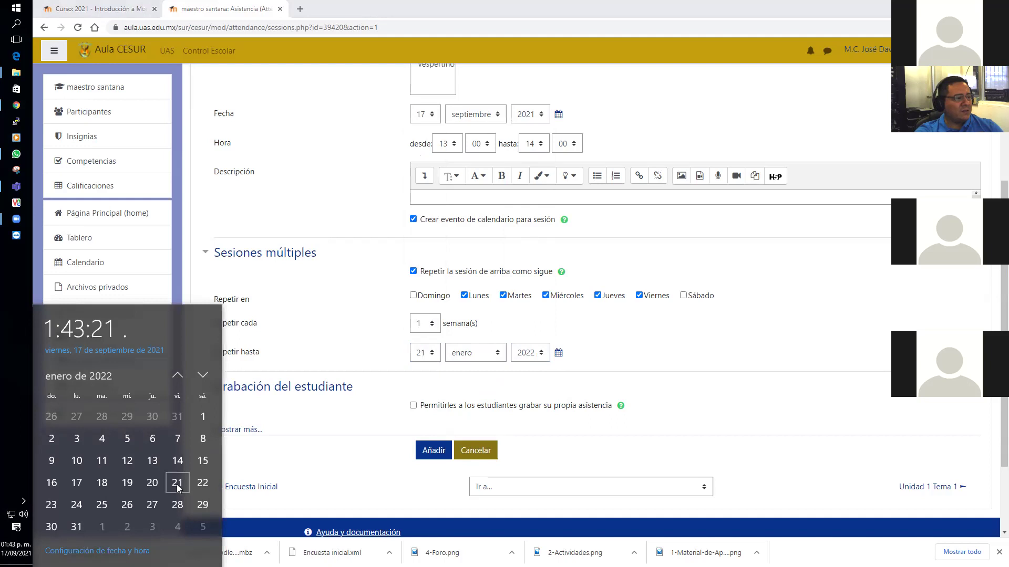
Step: Change the repeat end day briefly to 22, then settle it back on 21
click(433, 356)
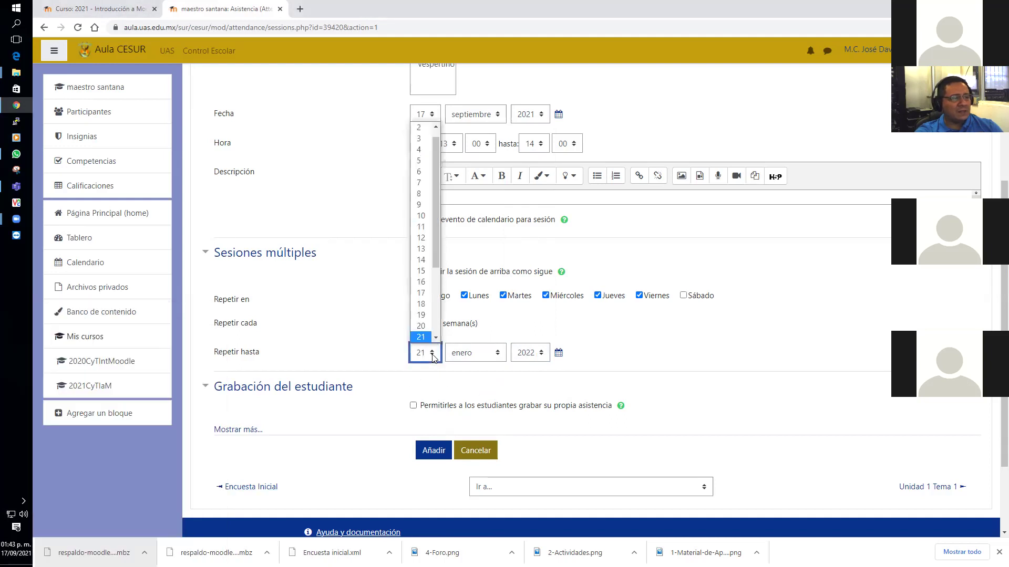
scroll(434, 339, down, 1)
click(423, 336)
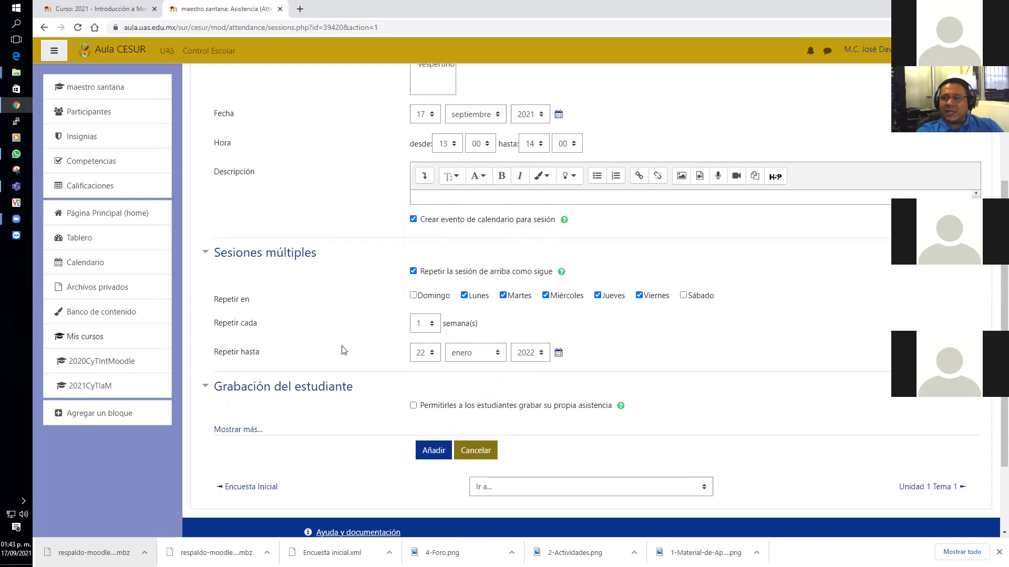
click(432, 355)
click(432, 357)
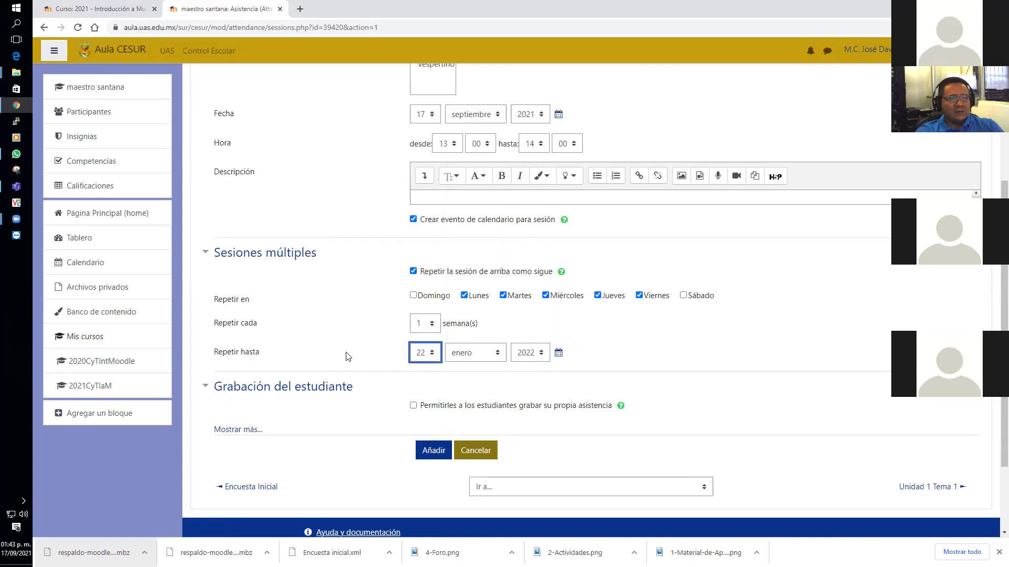
click(433, 355)
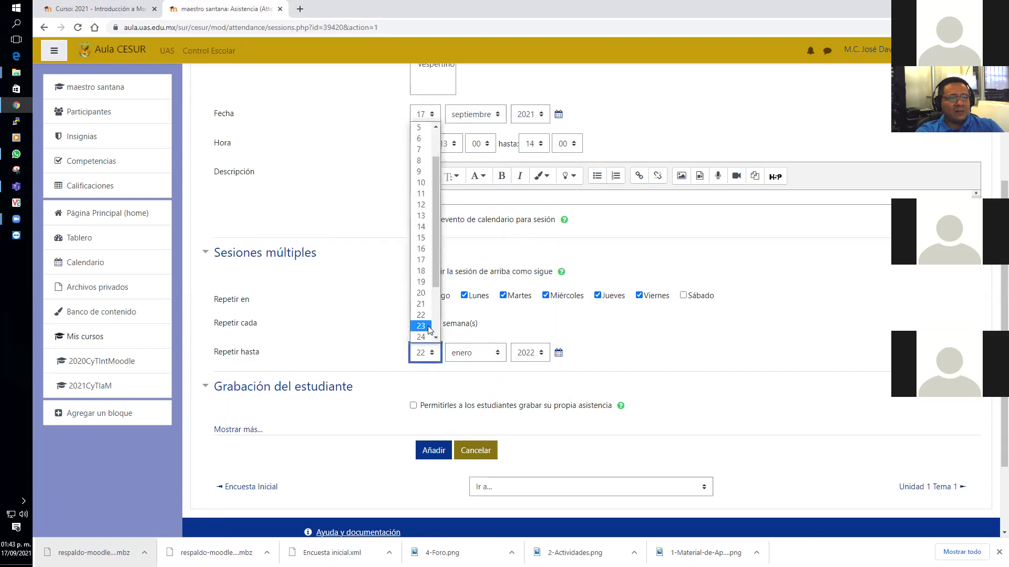
click(426, 304)
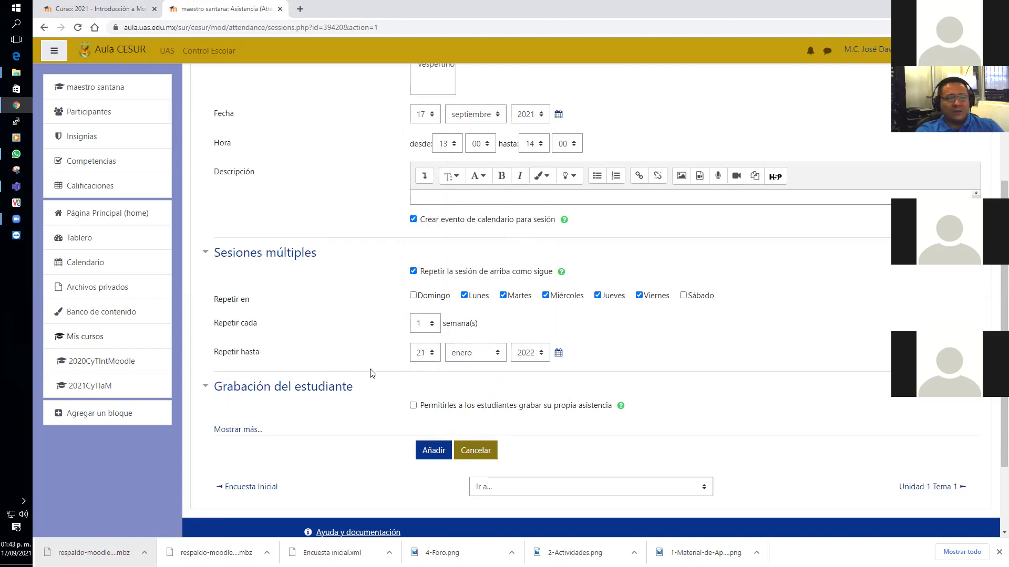
scroll(371, 268, up, 3)
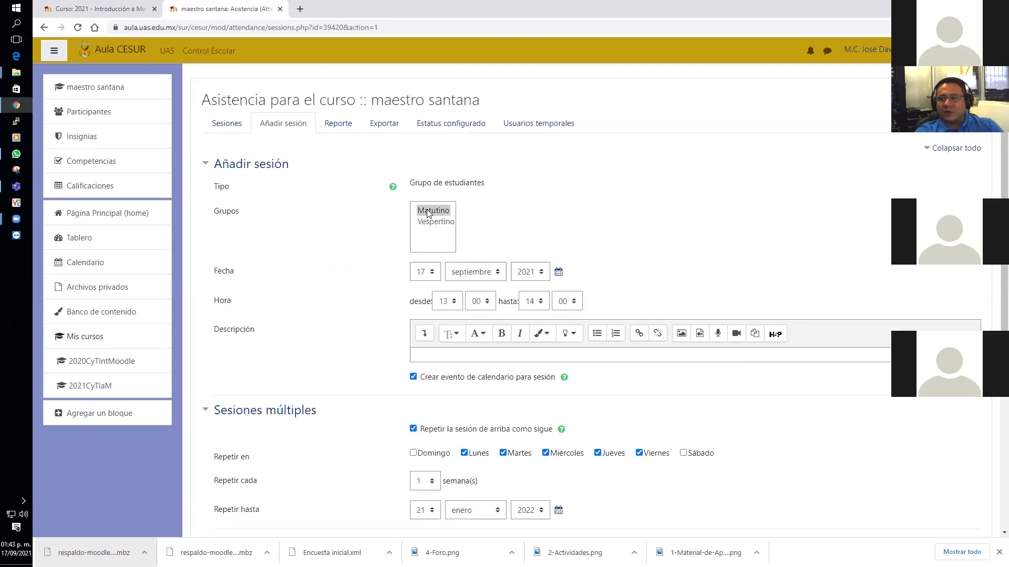
scroll(361, 243, down, 1)
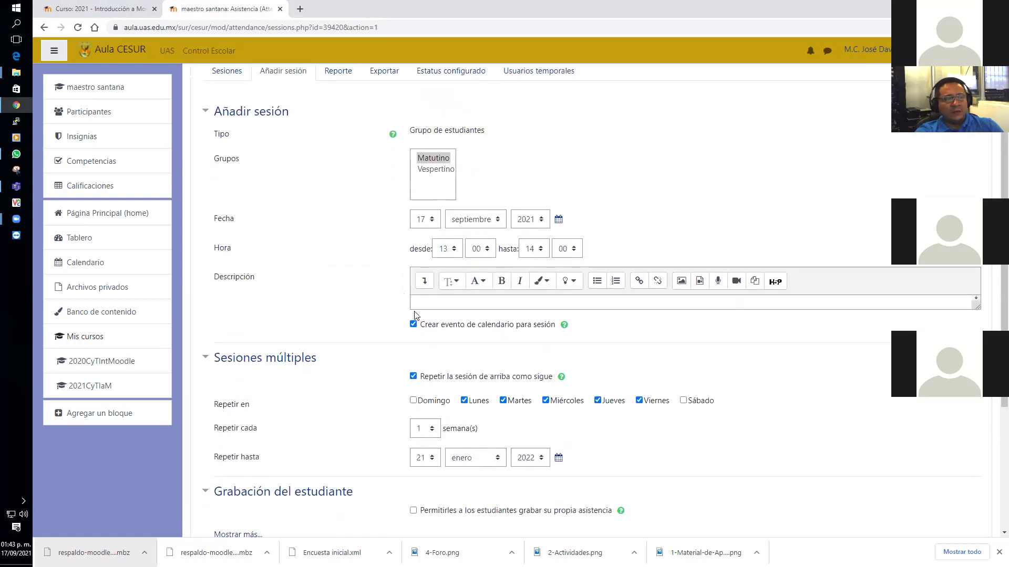
scroll(416, 316, down, 1)
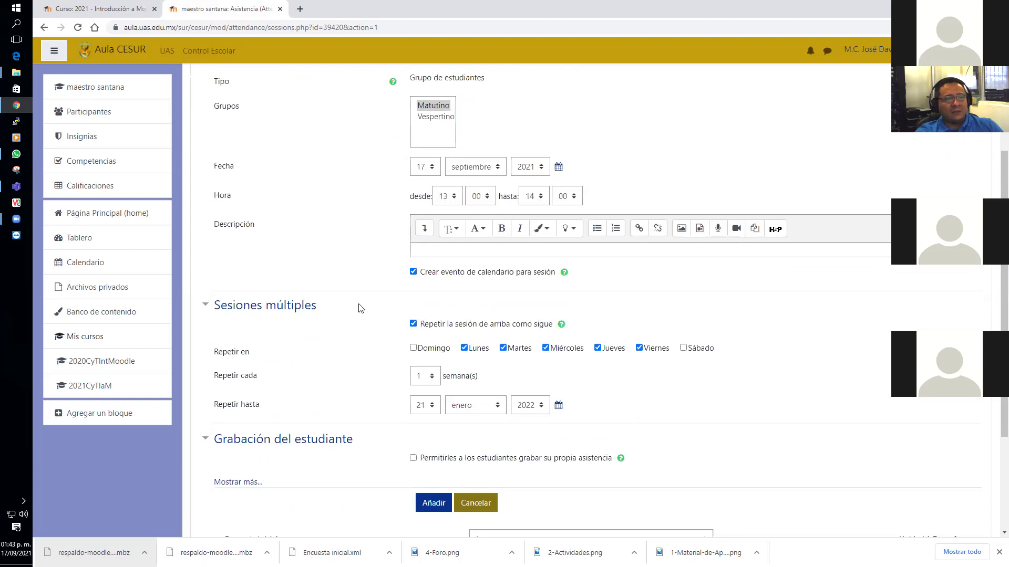
scroll(361, 306, down, 1)
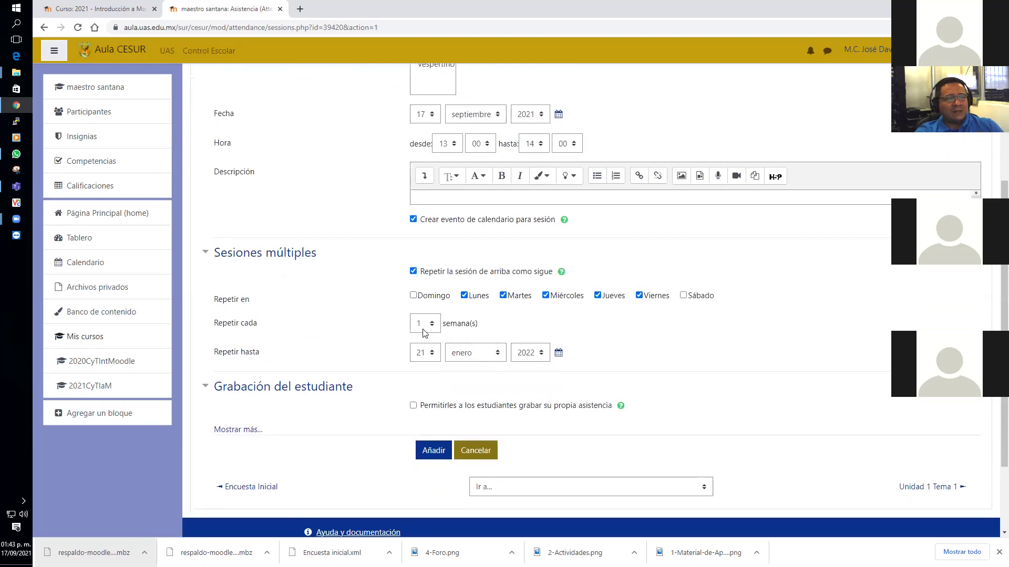
scroll(421, 279, down, 2)
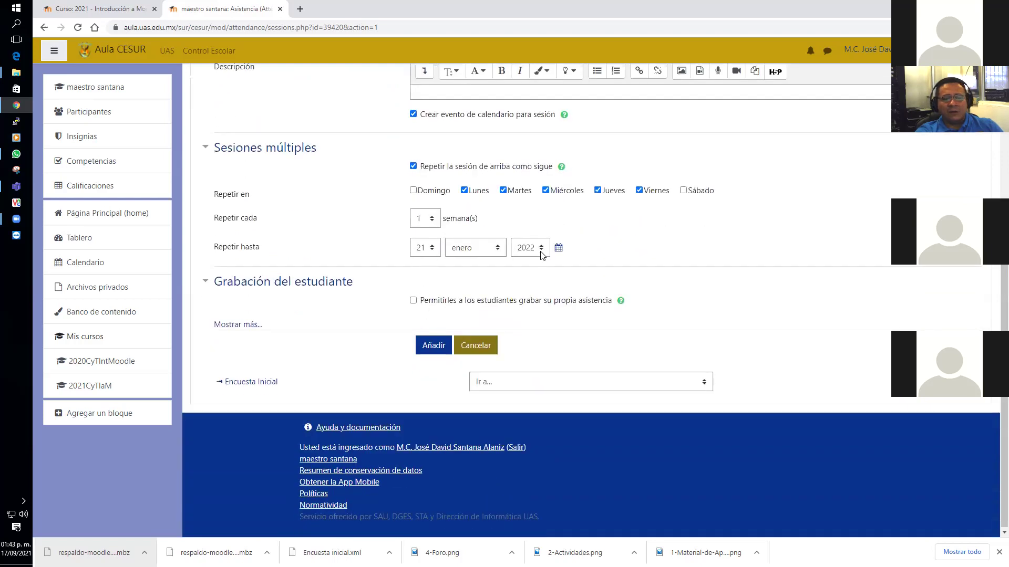
Step: Let students record their own attendance, move the start date to 18 September, and generate sessions
click(413, 302)
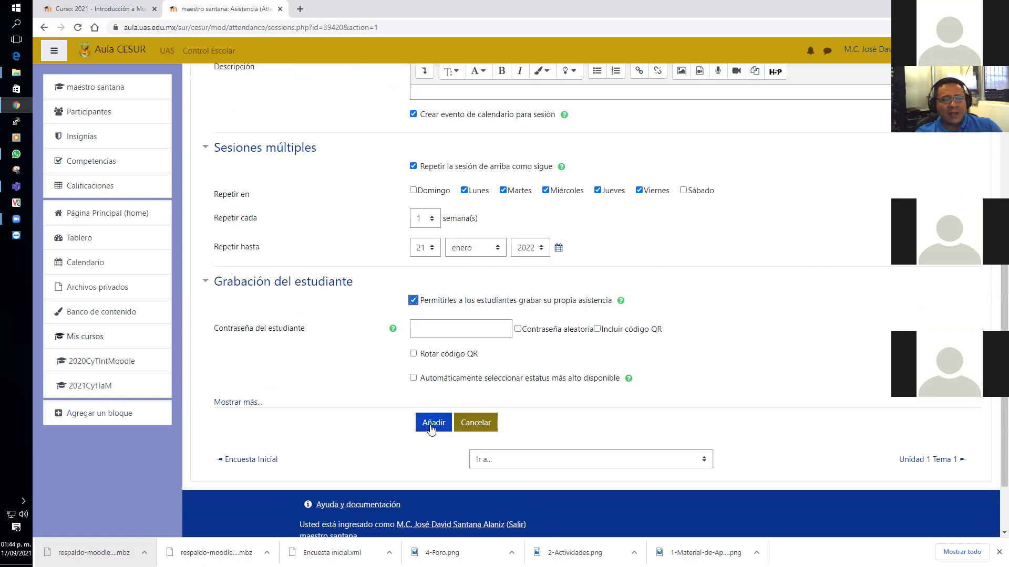
click(429, 423)
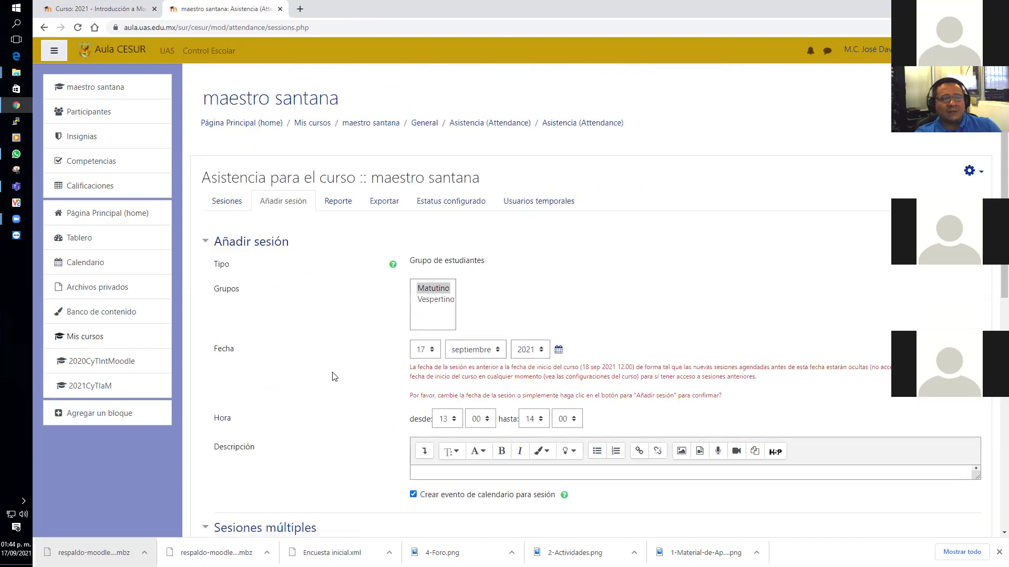
scroll(332, 377, down, 2)
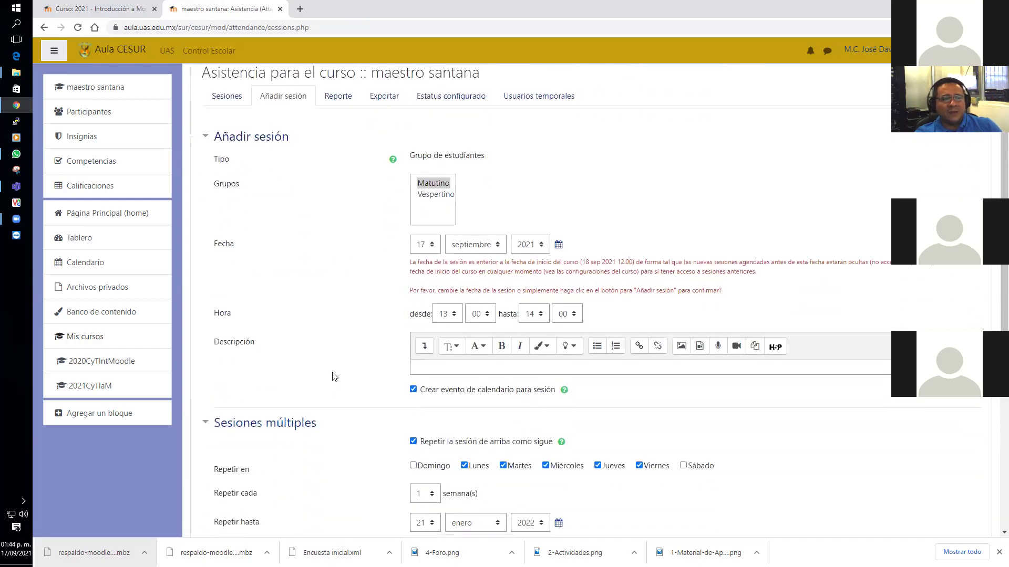
click(431, 245)
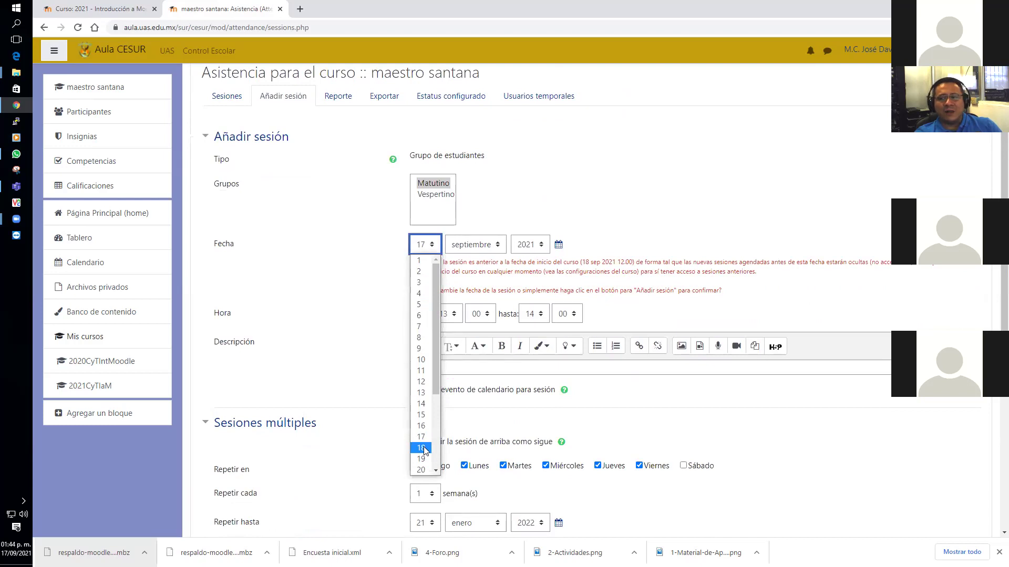
click(424, 448)
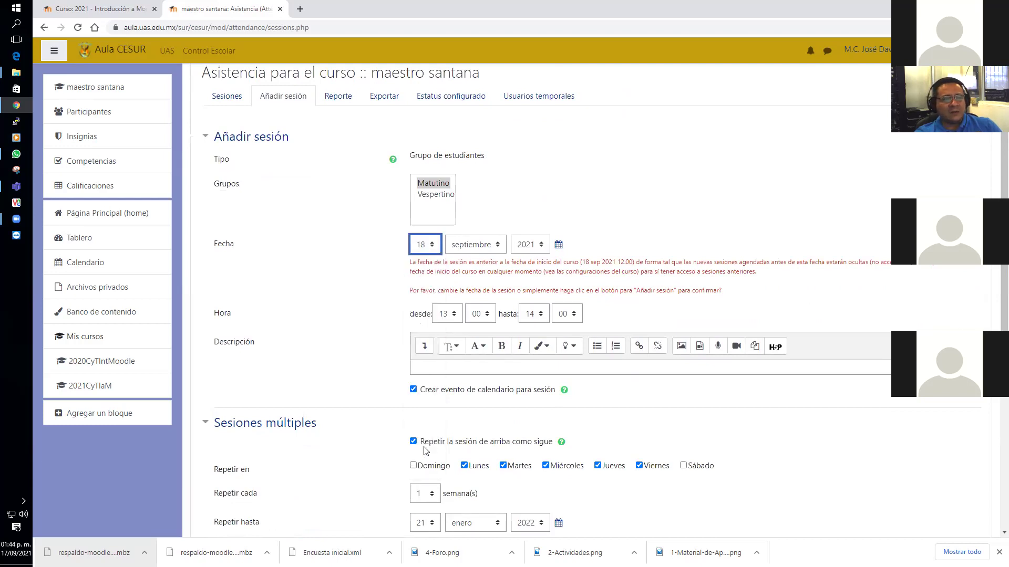
scroll(371, 343, down, 7)
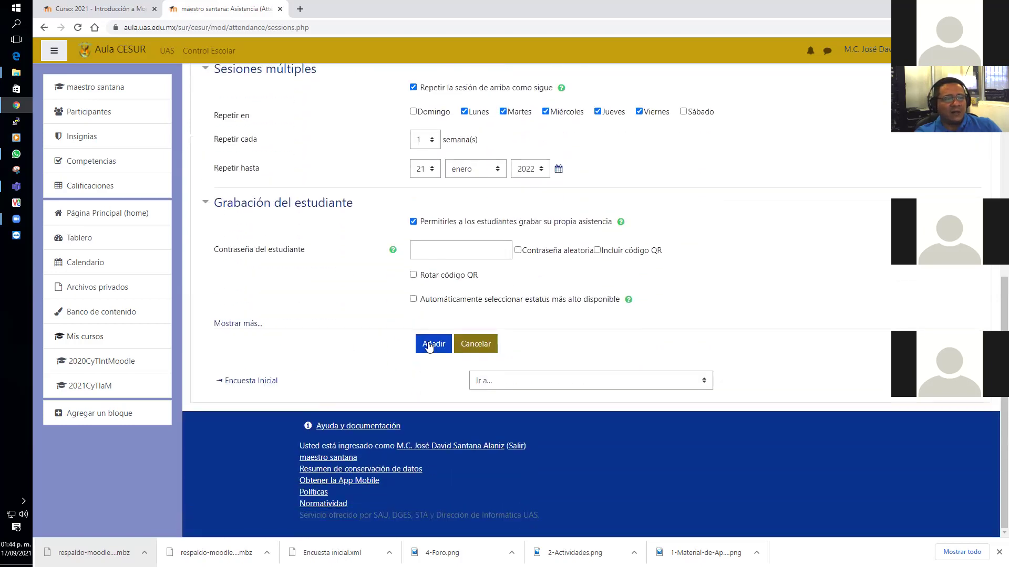
click(428, 346)
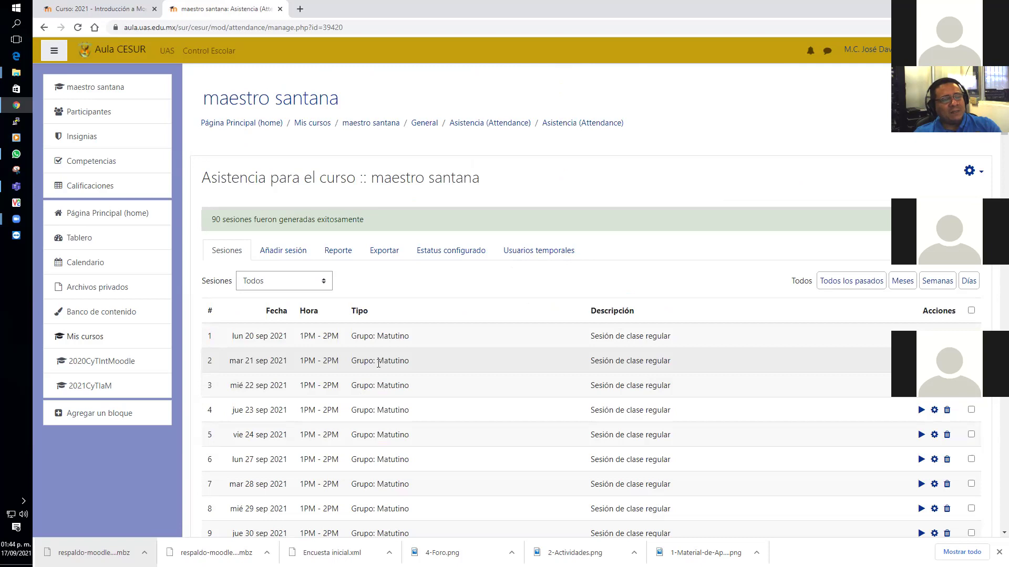
Step: Scroll through the 90 sessions ending 21 January 2022, then return to maestro santana
scroll(378, 364, down, 10)
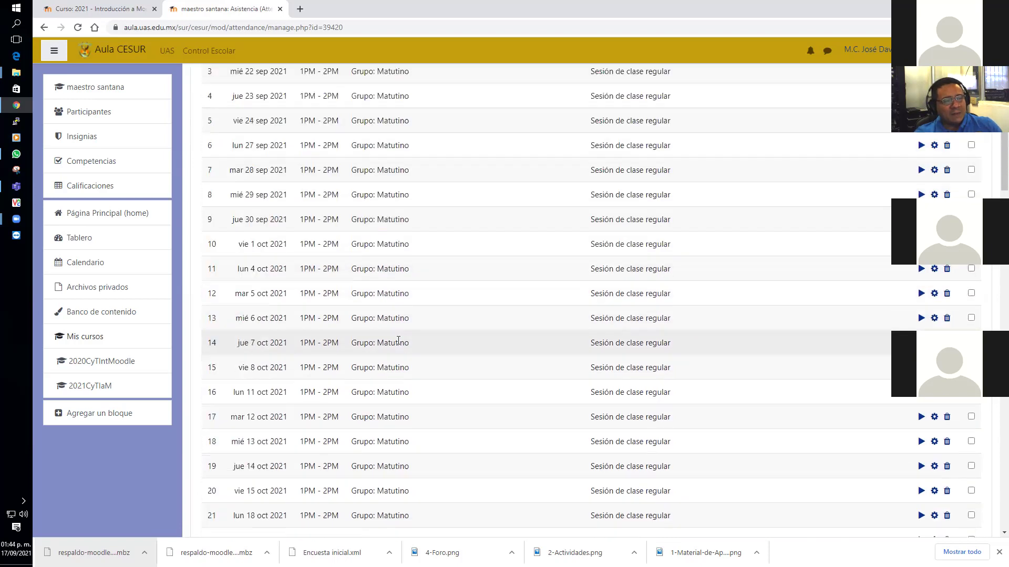
scroll(397, 340, down, 20)
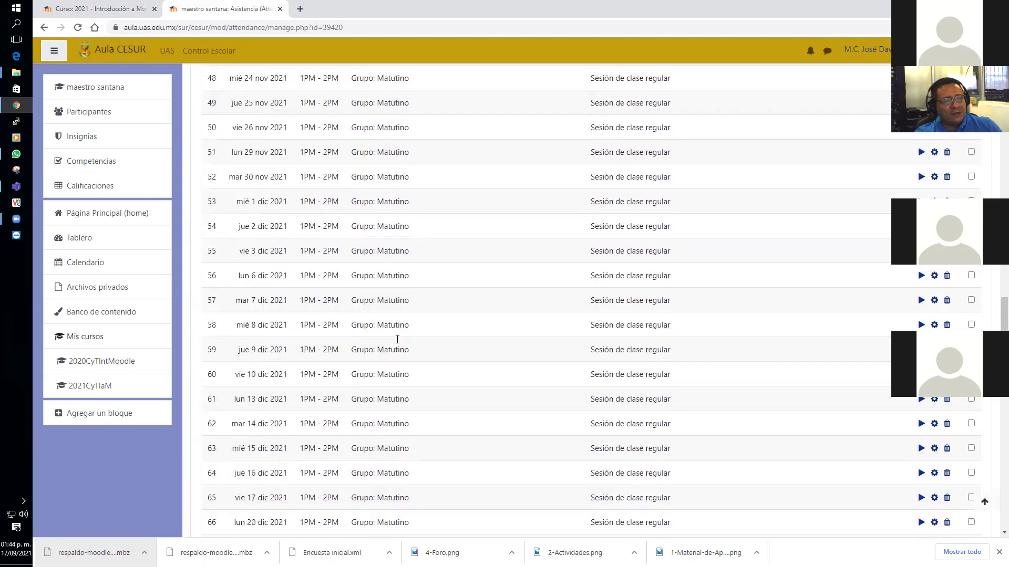
scroll(396, 340, down, 6)
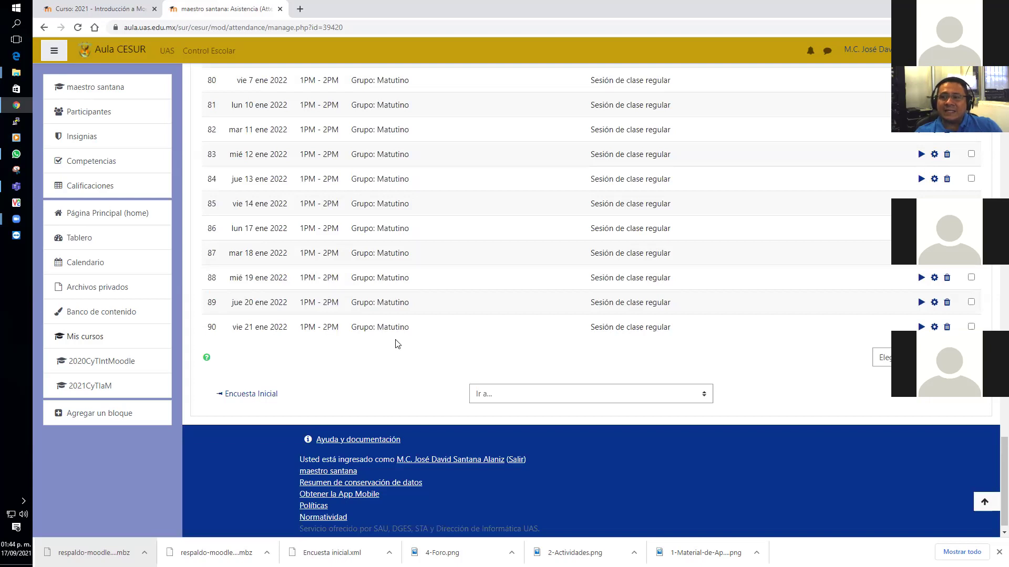
scroll(415, 286, up, 16)
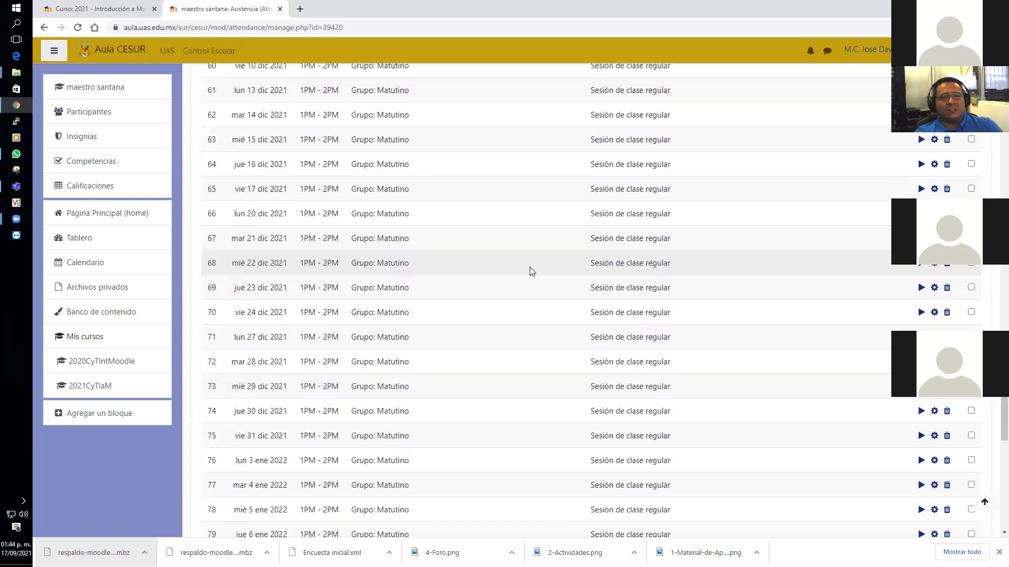
scroll(353, 227, up, 3)
click(105, 87)
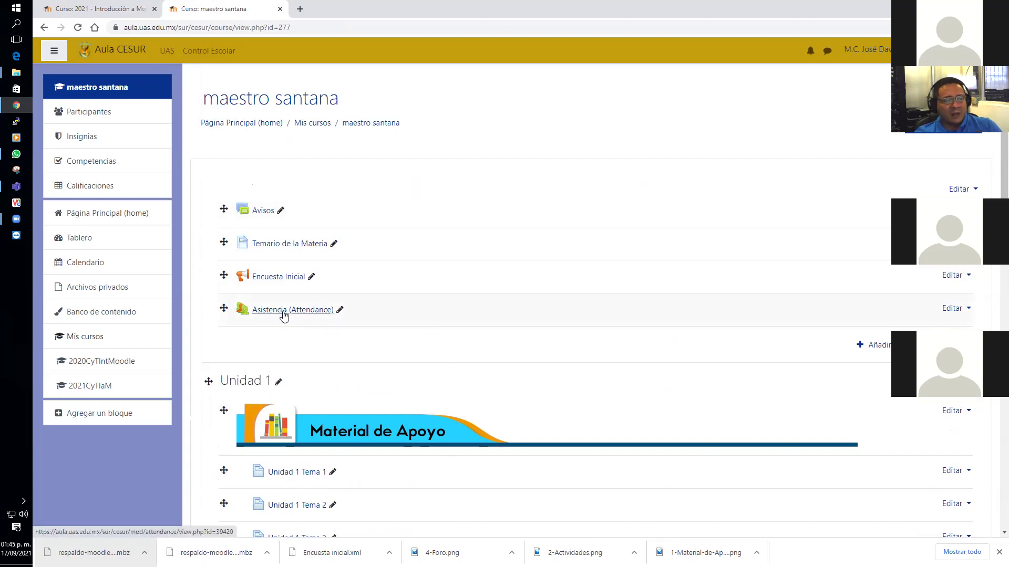
Step: Open Asistencia (Attendance) as Estudiante and view its Todos los cursos and Este curso reports
click(283, 314)
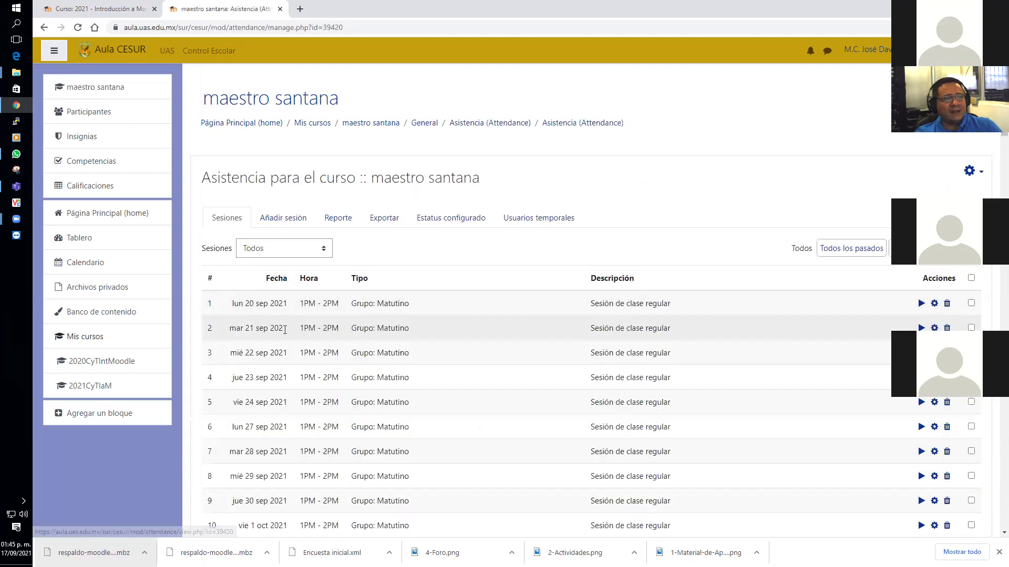
click(930, 50)
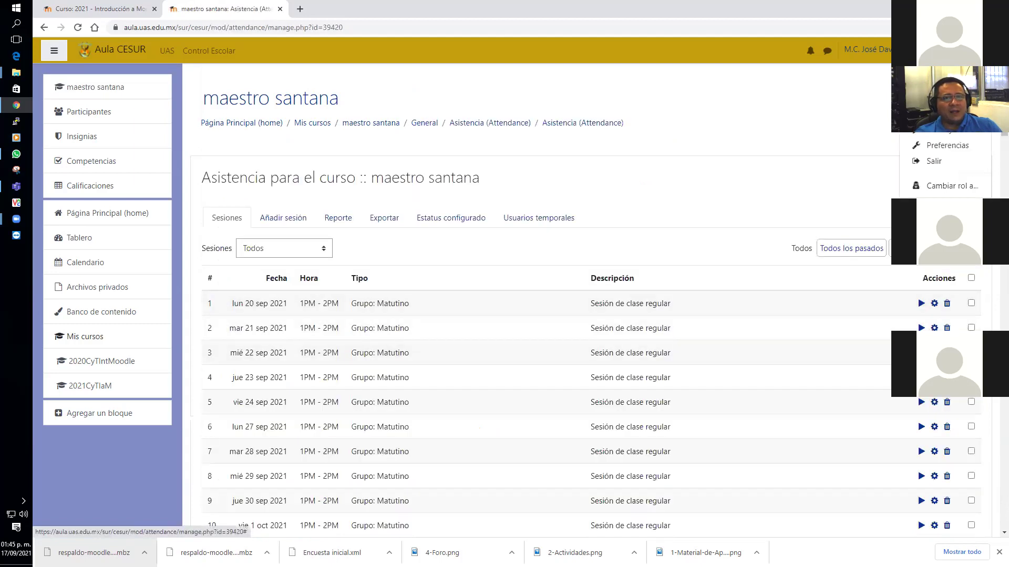
click(930, 188)
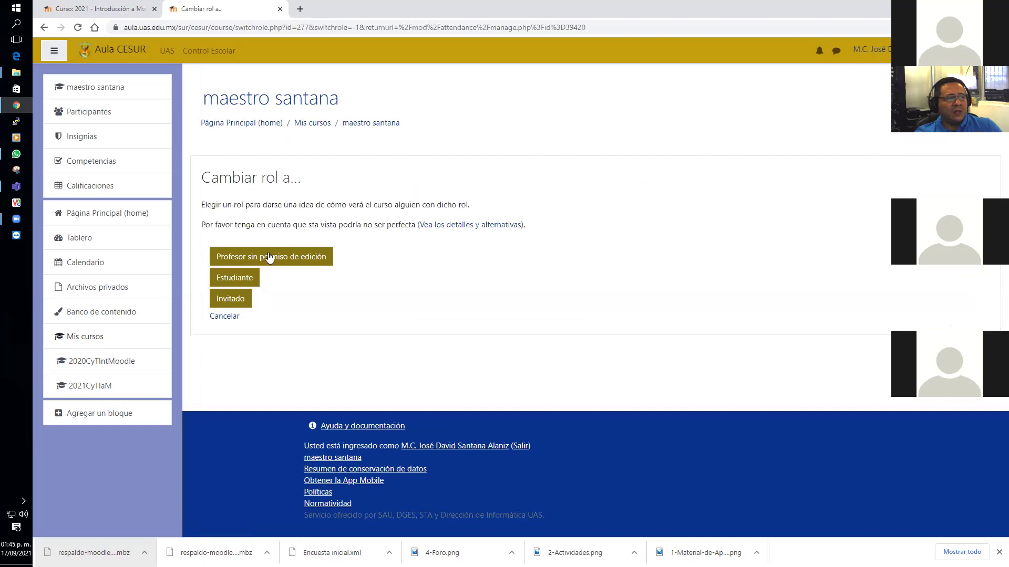
click(223, 282)
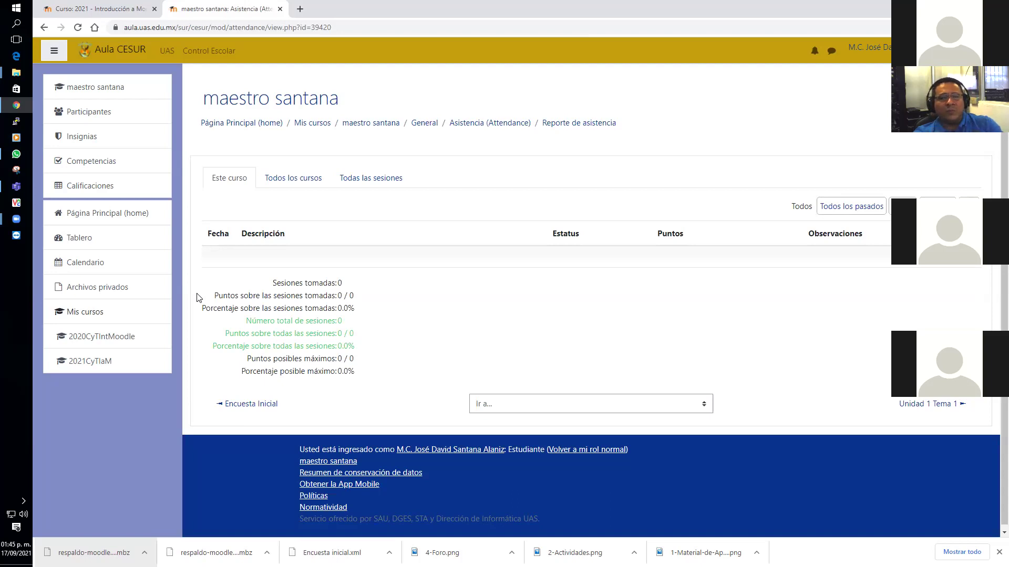
click(282, 180)
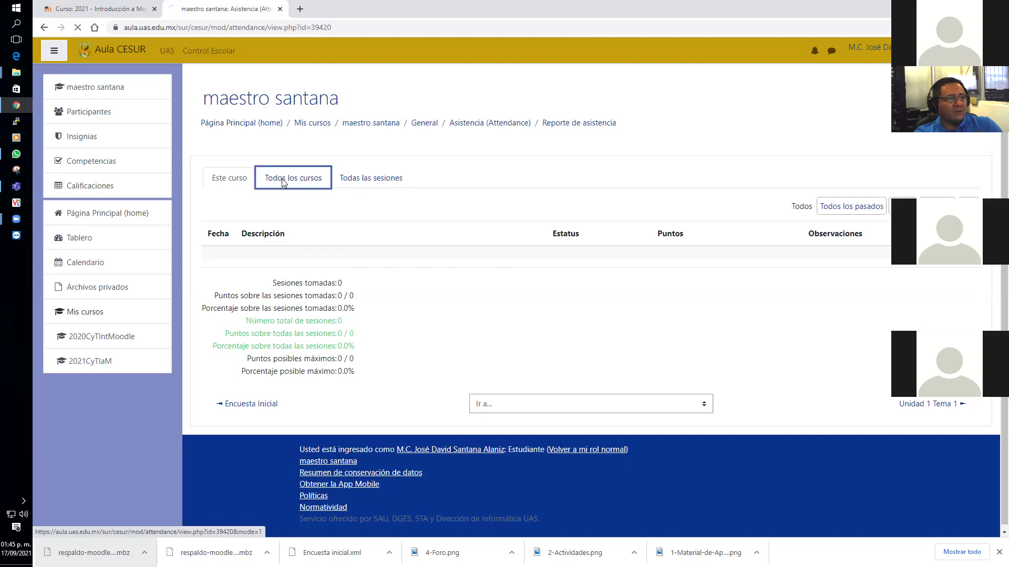
click(241, 181)
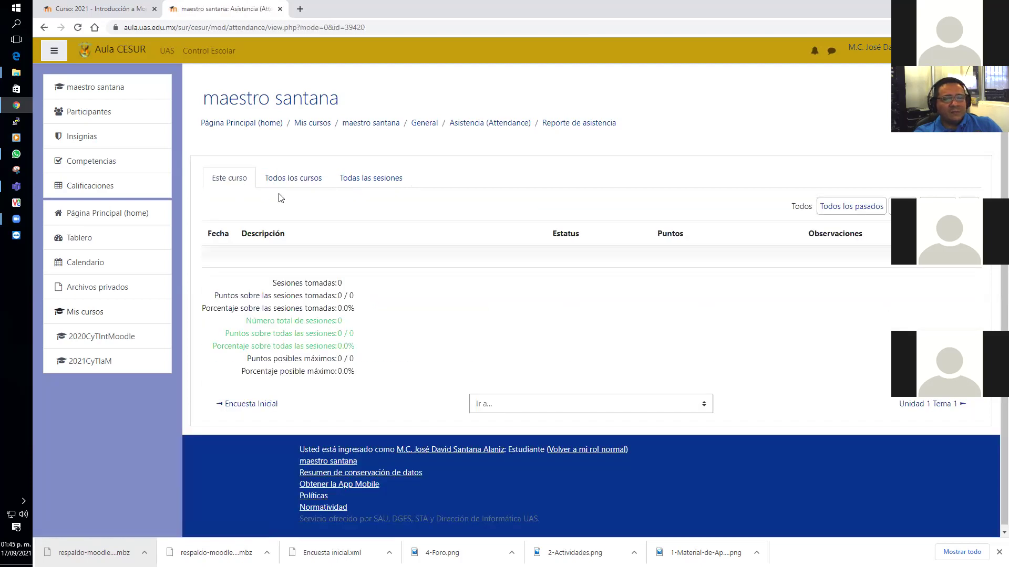
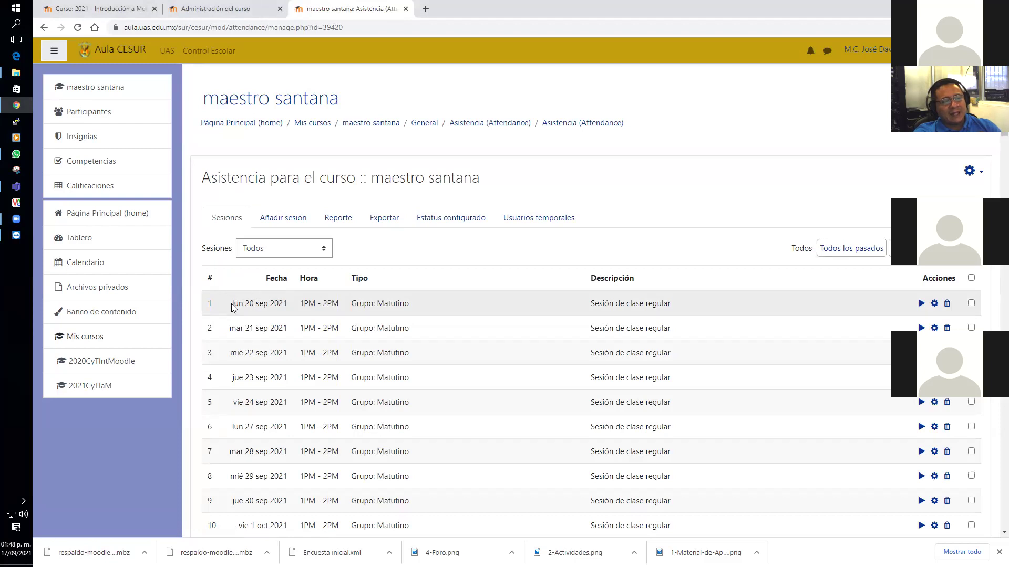
Step: Submit a Matutino attendance session for 17 September, 14:00–13:00, with student self-recording enabled
click(292, 218)
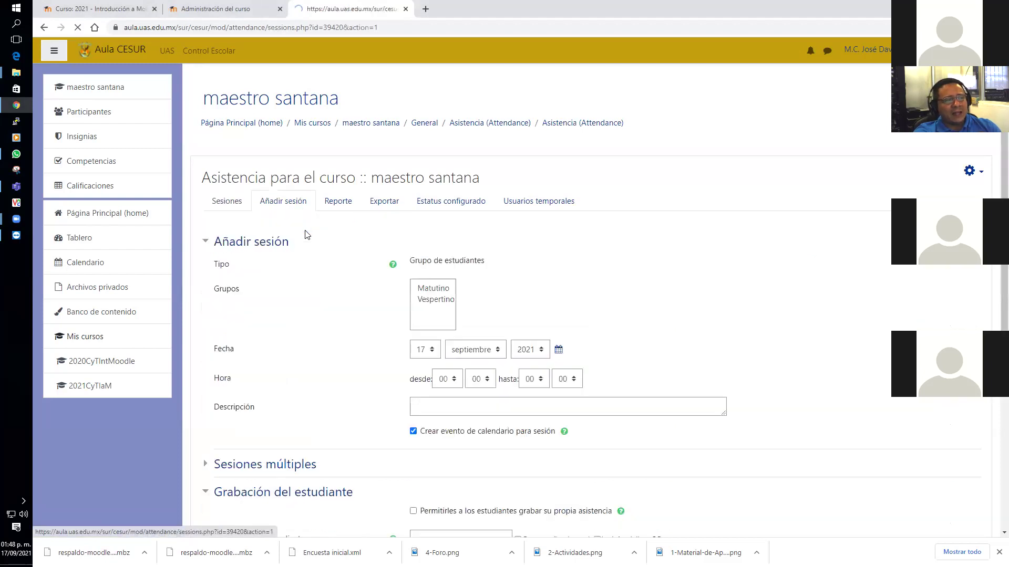
click(425, 290)
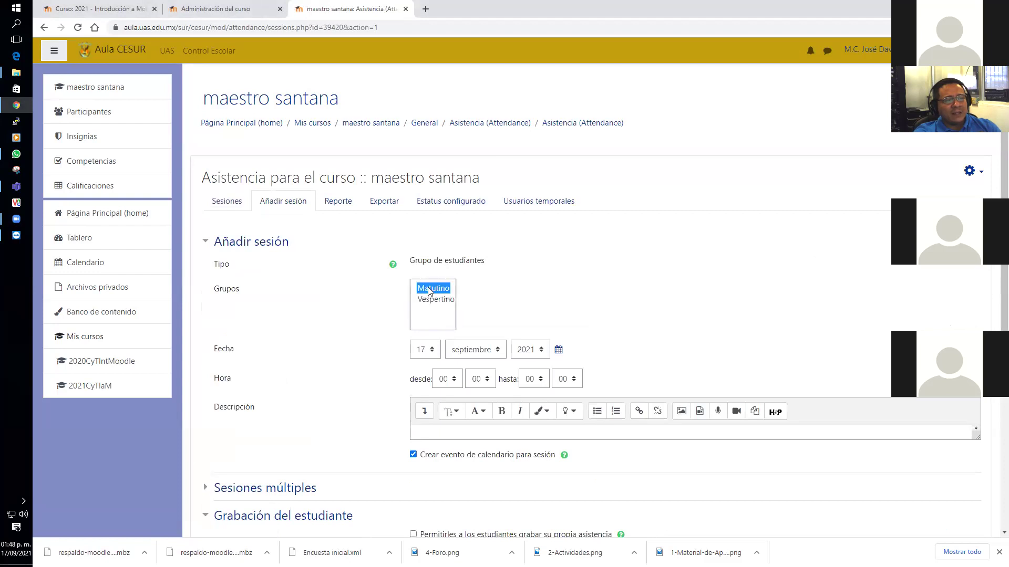
scroll(363, 321, down, 2)
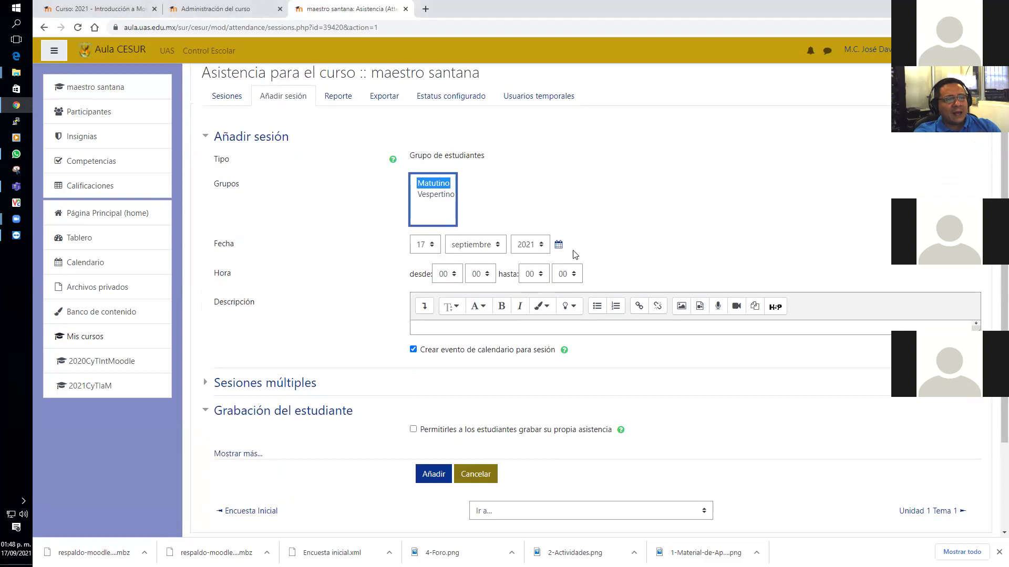
scroll(395, 330, down, 2)
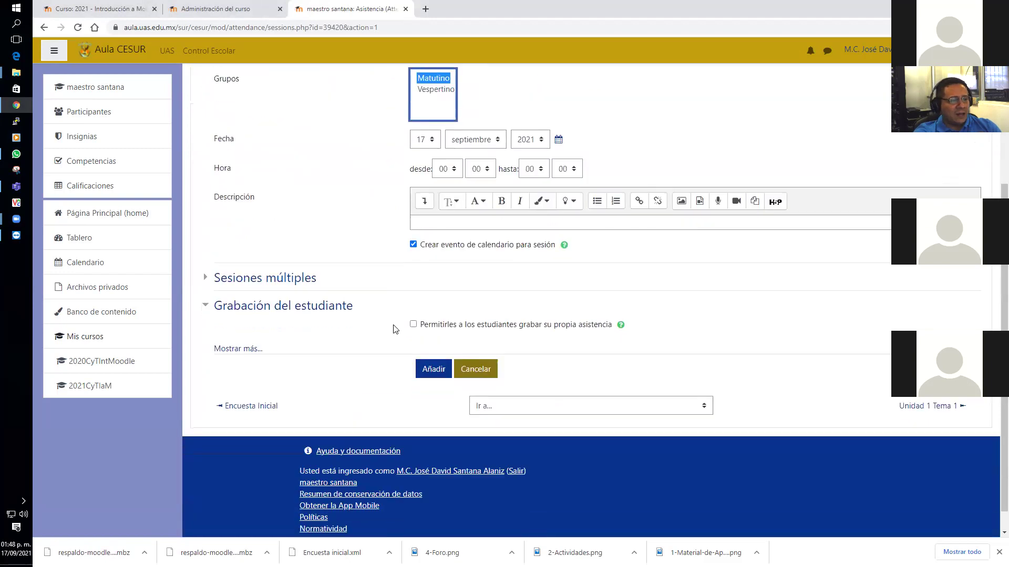
click(454, 171)
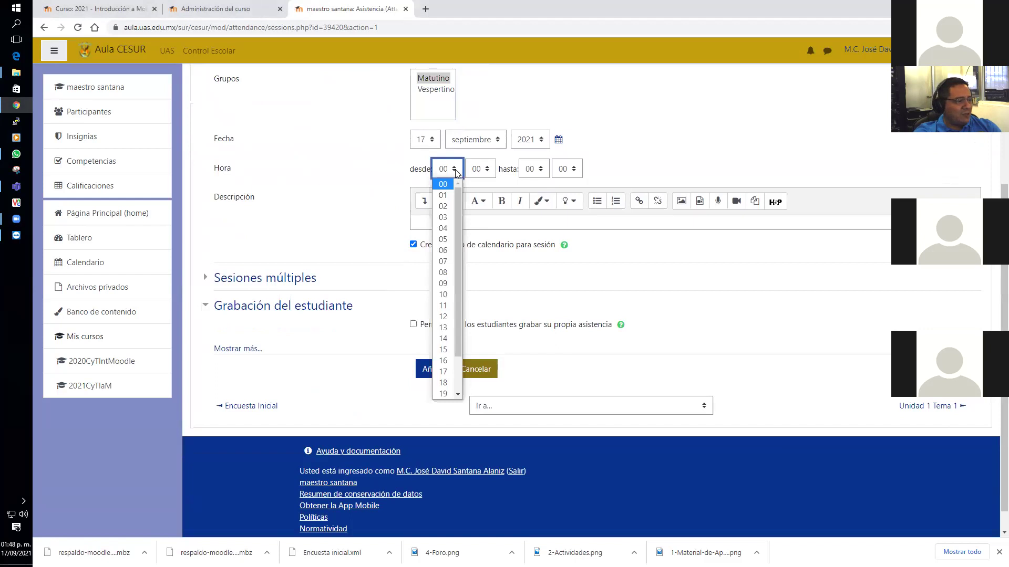
scroll(455, 339, down, 2)
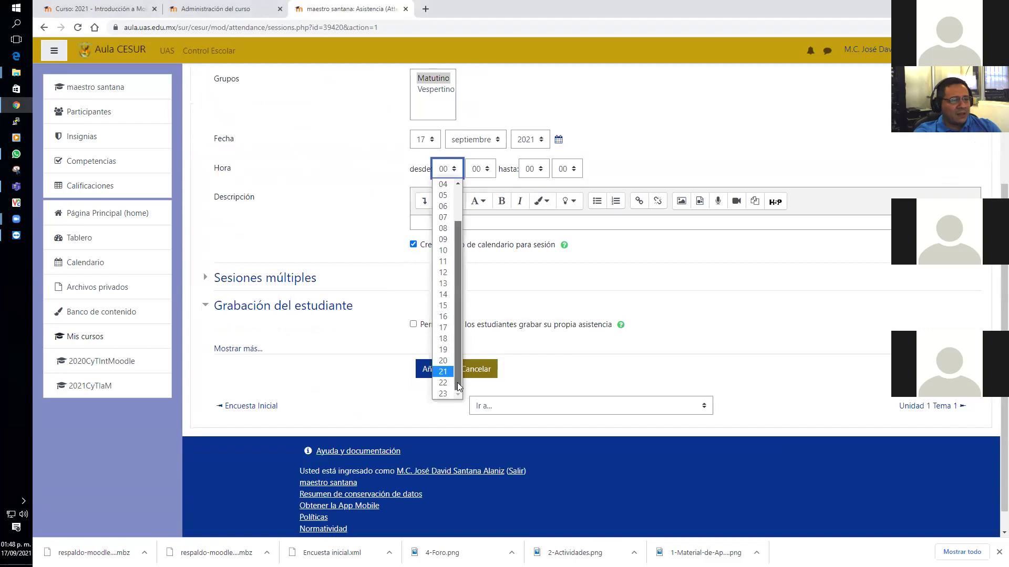
click(446, 294)
click(536, 164)
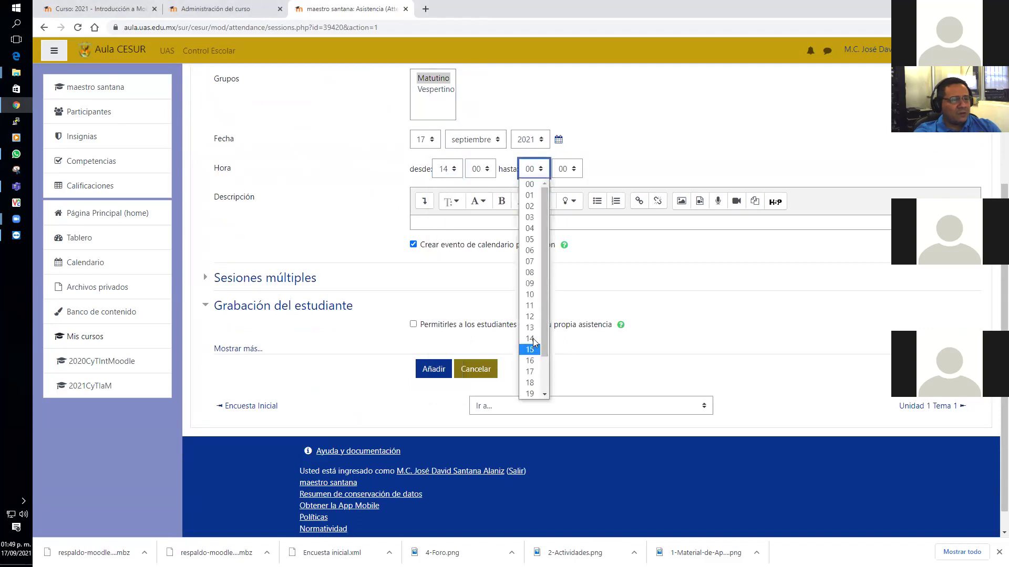
click(531, 309)
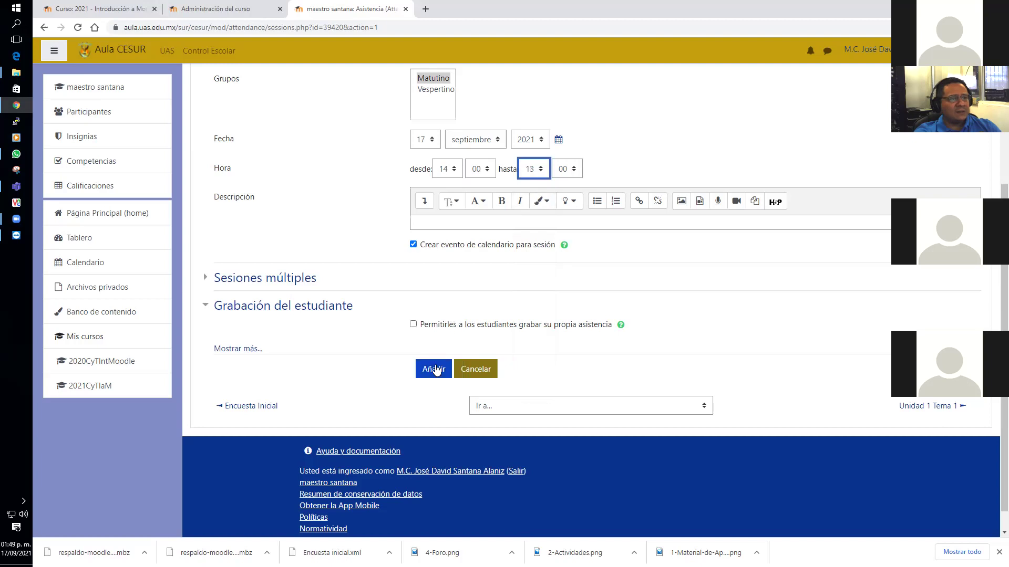
click(413, 326)
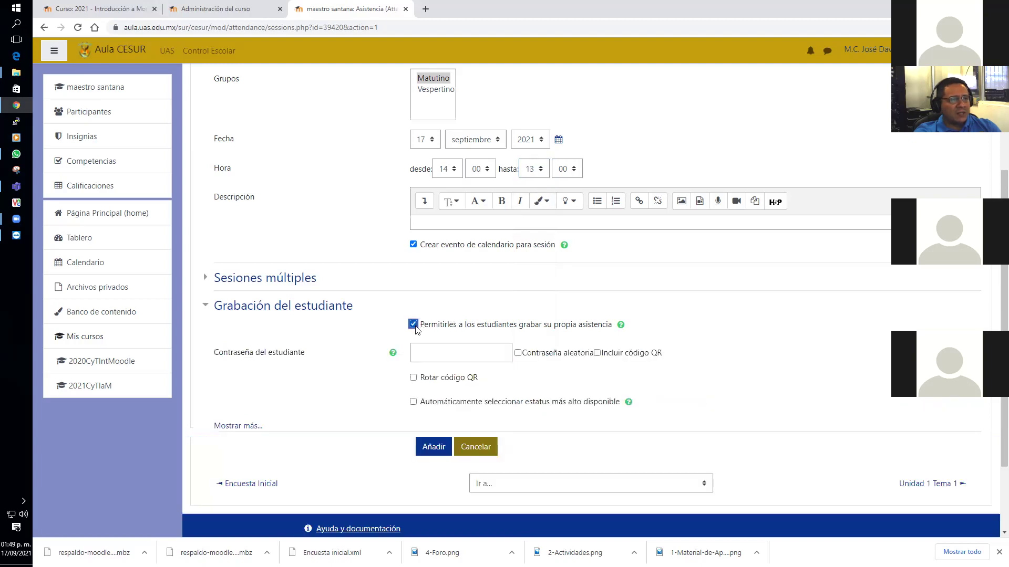
click(433, 448)
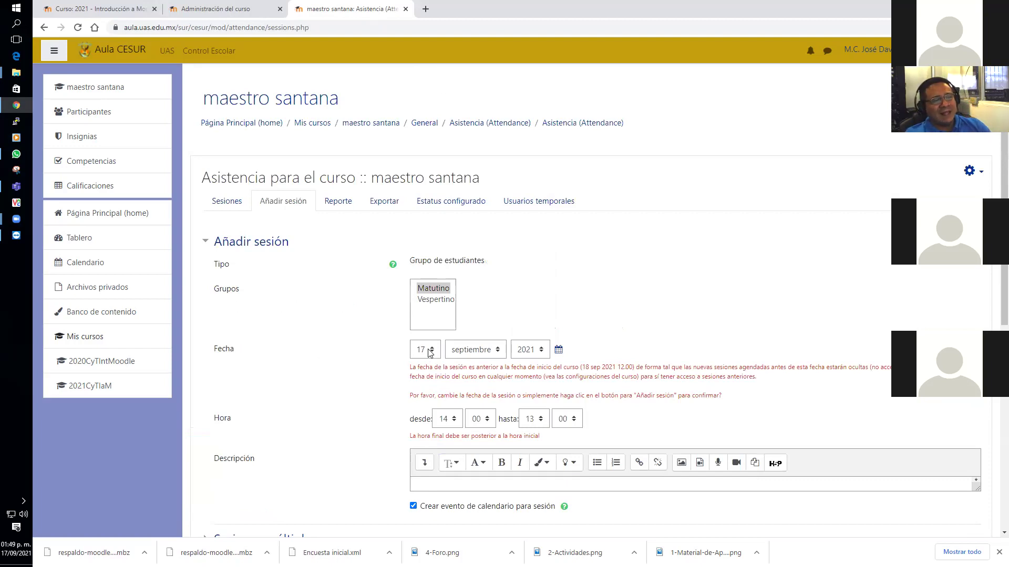
Step: Change the session date to 18 September and resubmit it
click(429, 354)
click(342, 358)
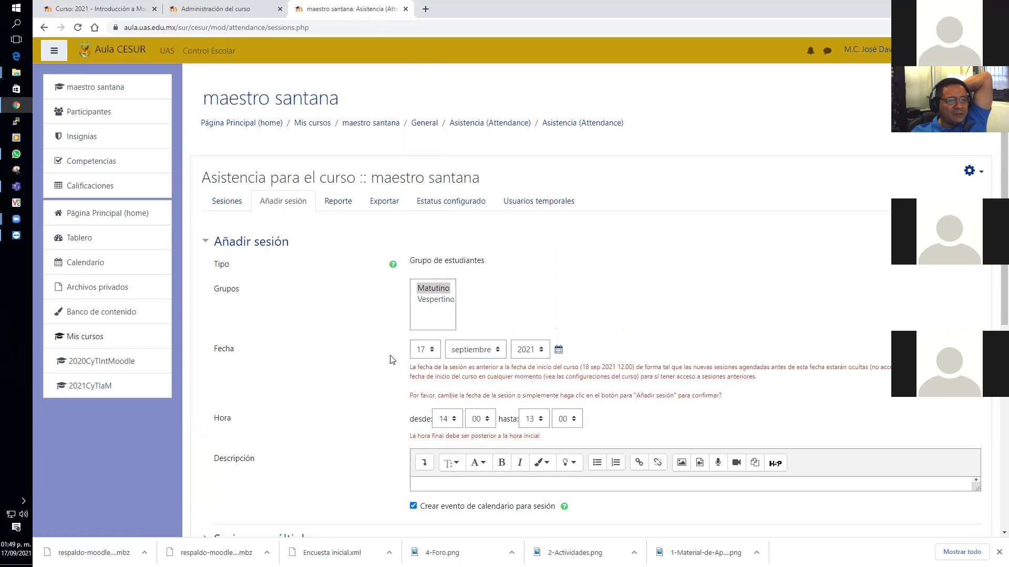
click(430, 353)
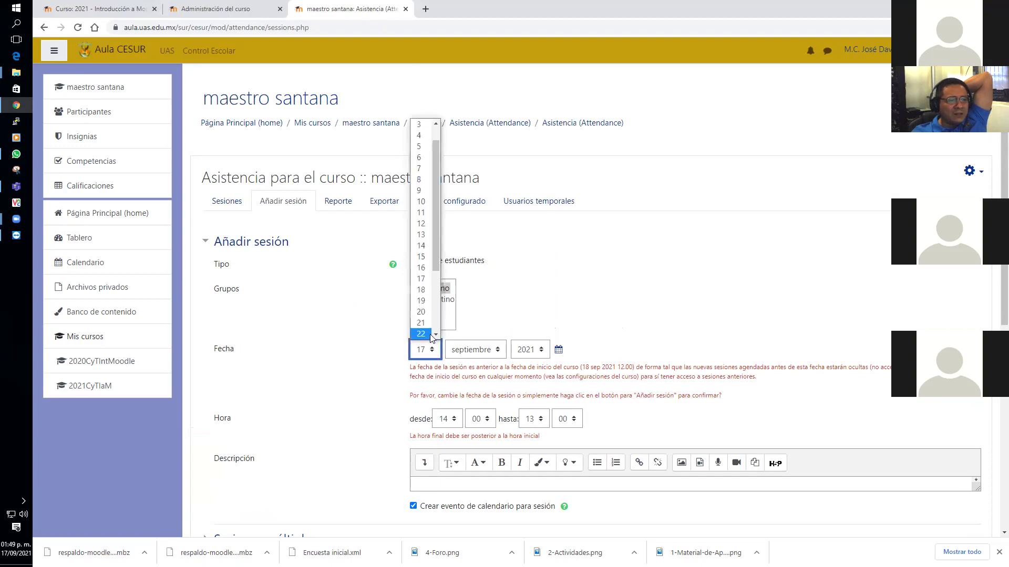
click(423, 290)
scroll(377, 376, down, 2)
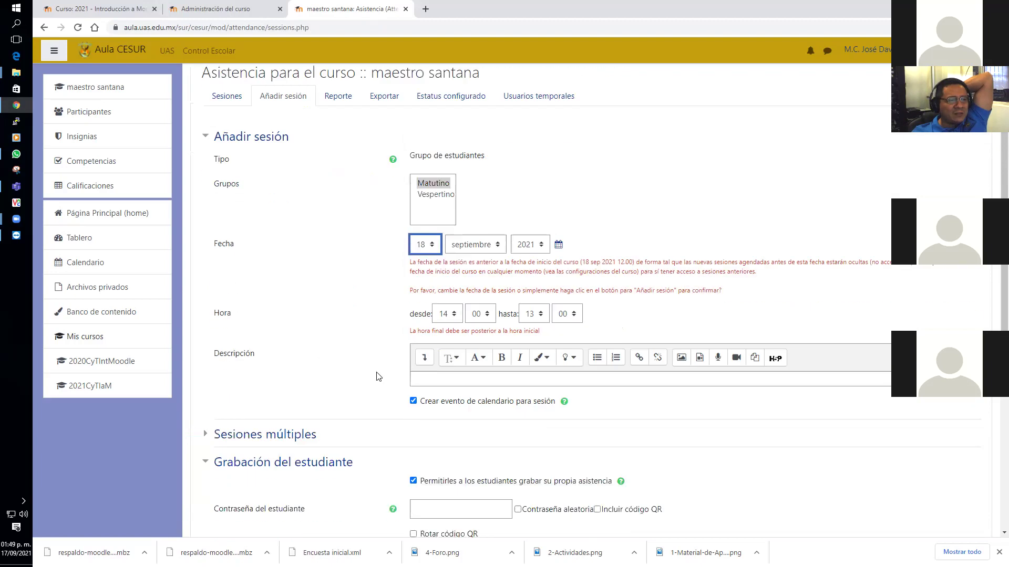
scroll(376, 376, down, 5)
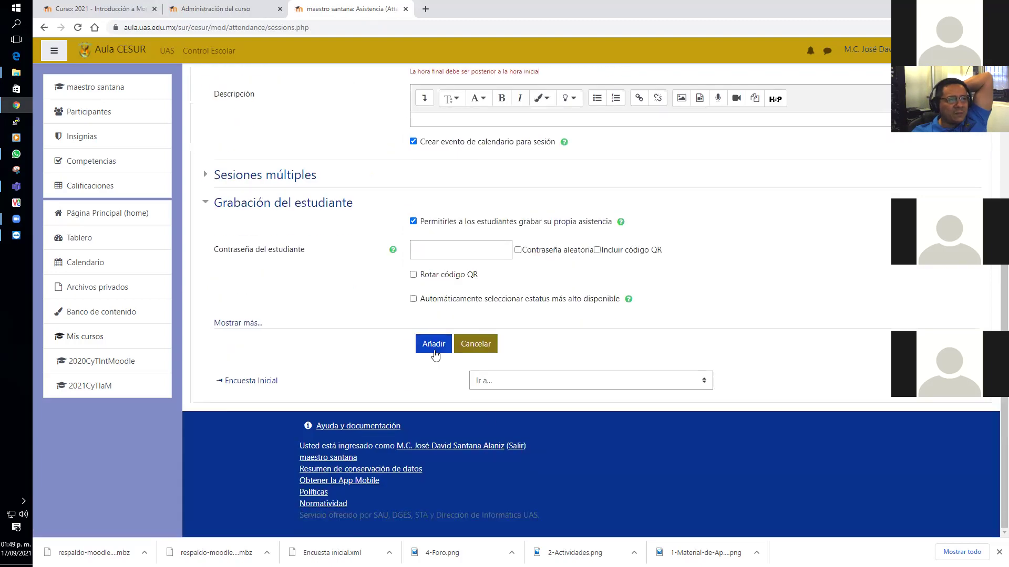
key(Return)
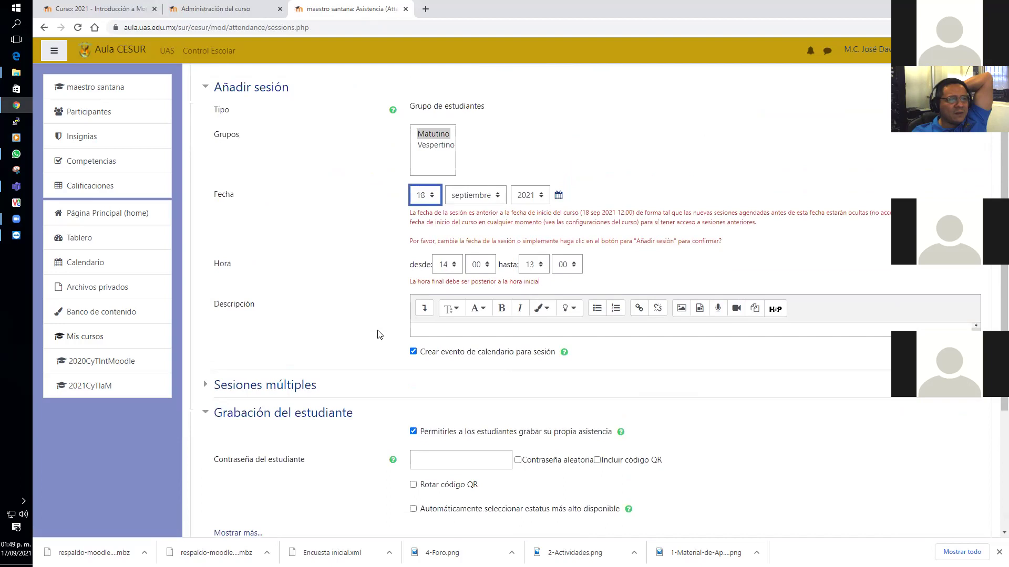
Step: Set the session end hour to 15:00, confirm the day, and add the session
click(544, 267)
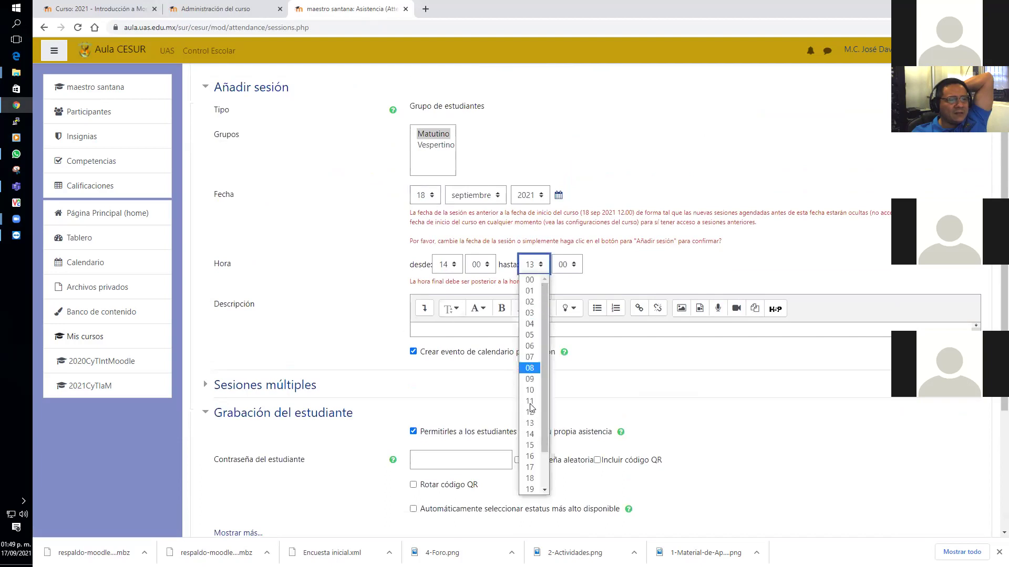
click(533, 438)
click(545, 269)
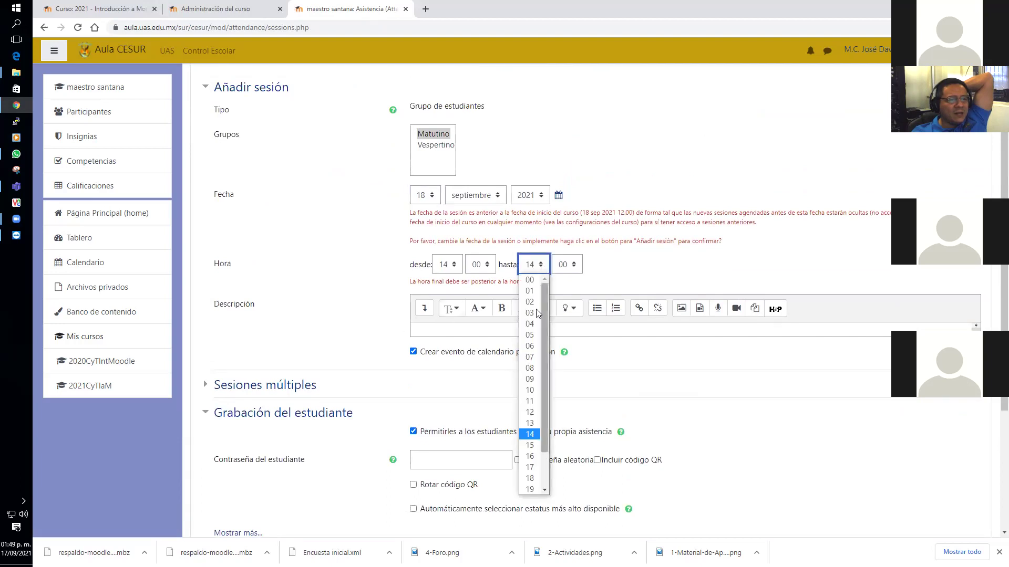
click(532, 446)
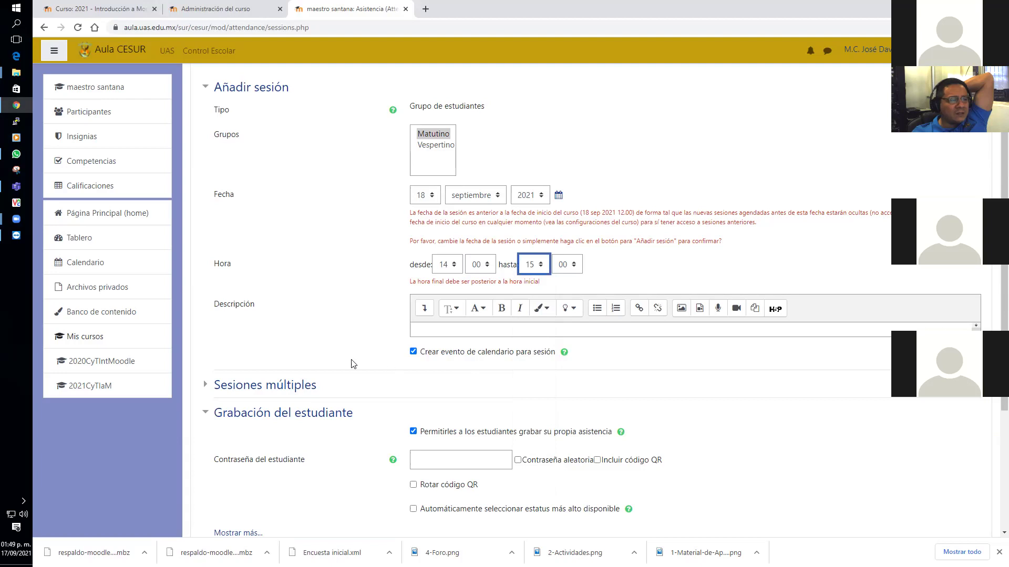
click(439, 193)
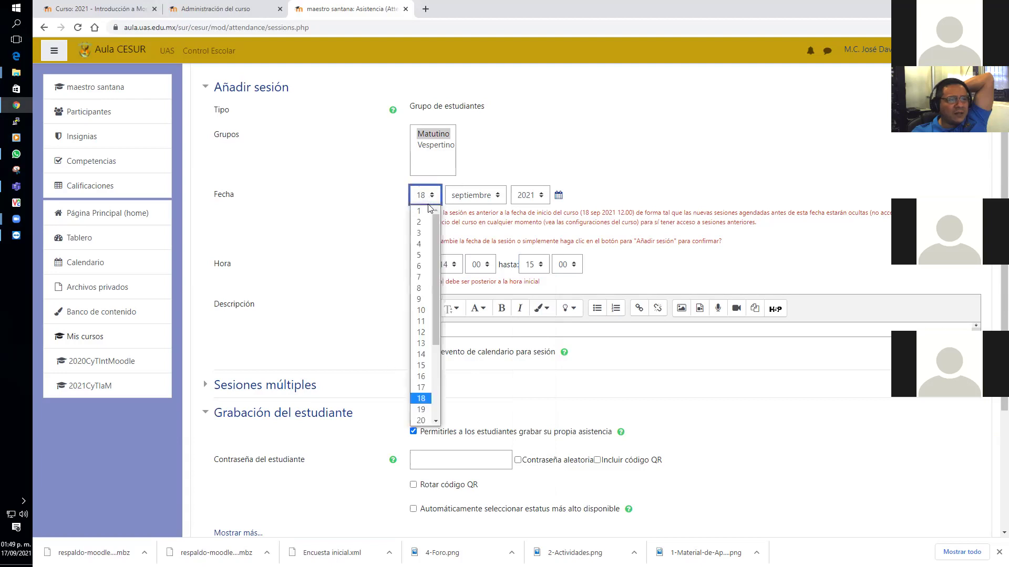
click(426, 394)
scroll(434, 423, down, 4)
click(433, 342)
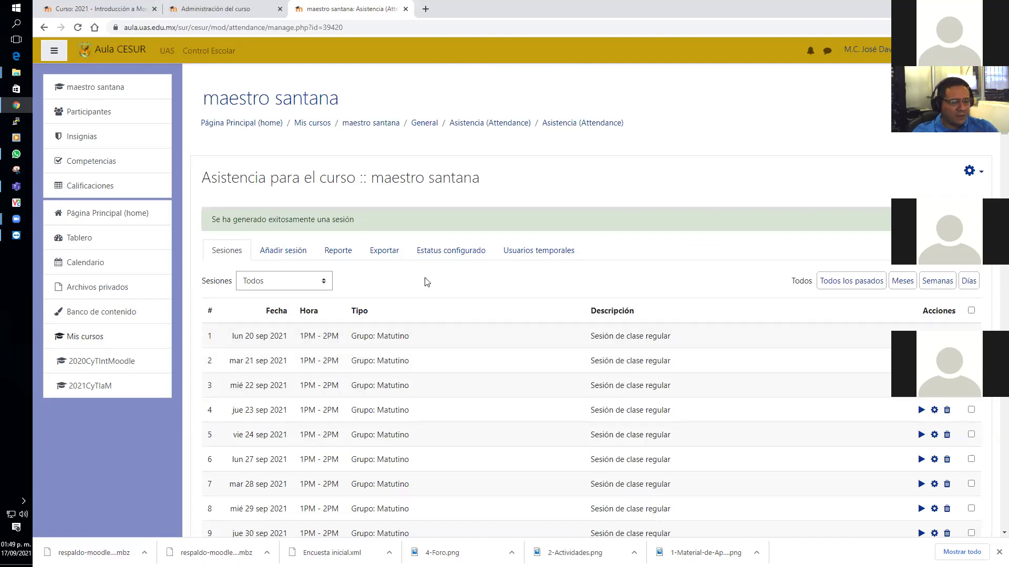
Step: Reload the attendance sessions page, then go back to the maestro santana course page
key(F5)
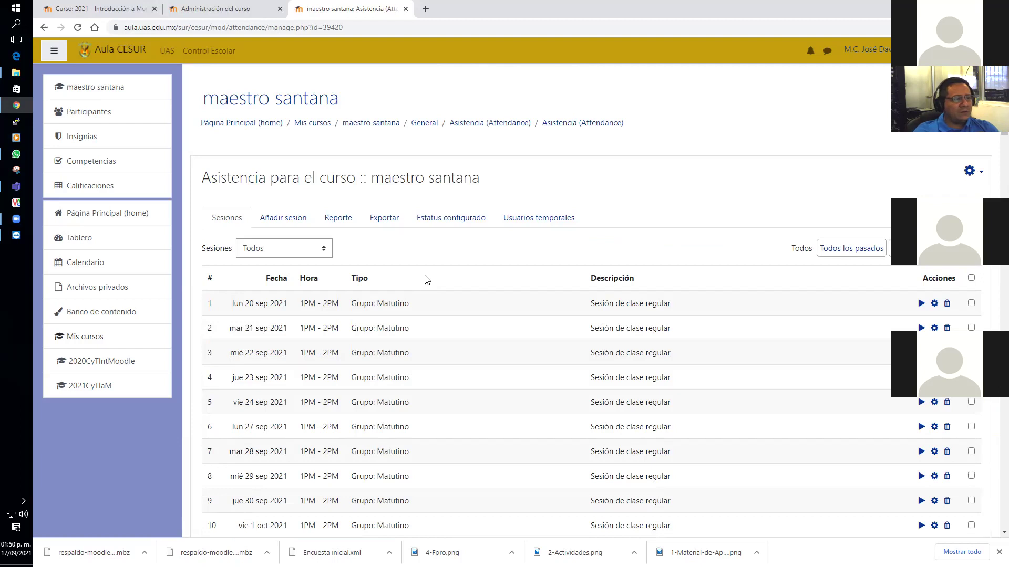
scroll(425, 292, down, 2)
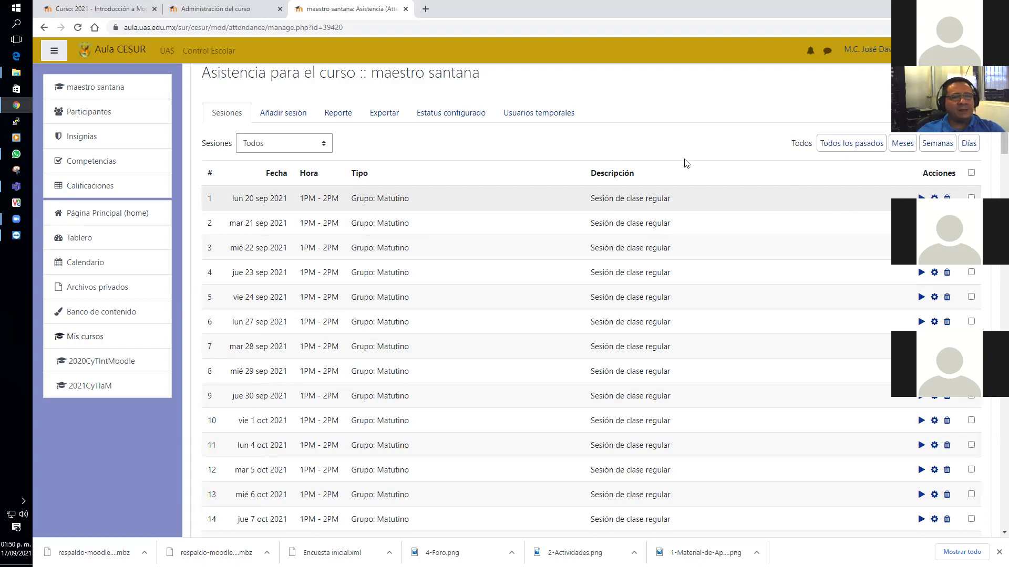
scroll(284, 181, up, 1)
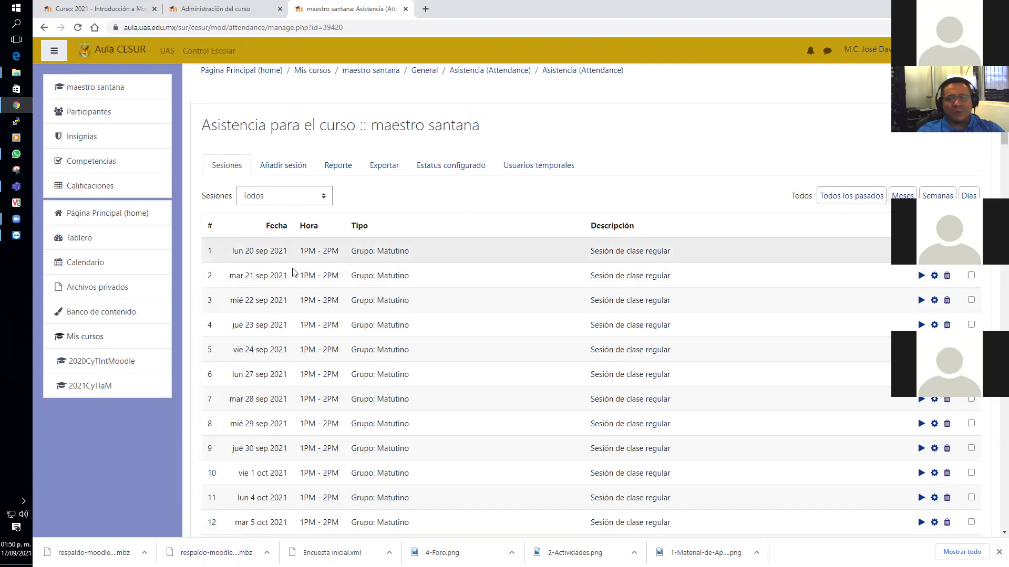
click(87, 87)
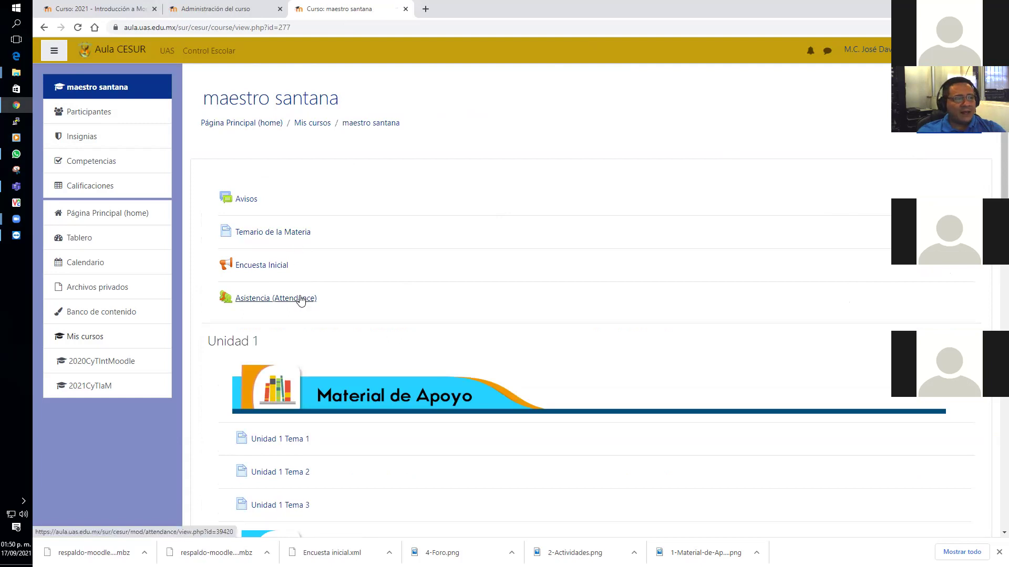
Step: Open Unidad 1 - Foro 1's Editar ajustes form and expand its whole-forum grading section
scroll(293, 316, down, 1)
scroll(267, 326, down, 5)
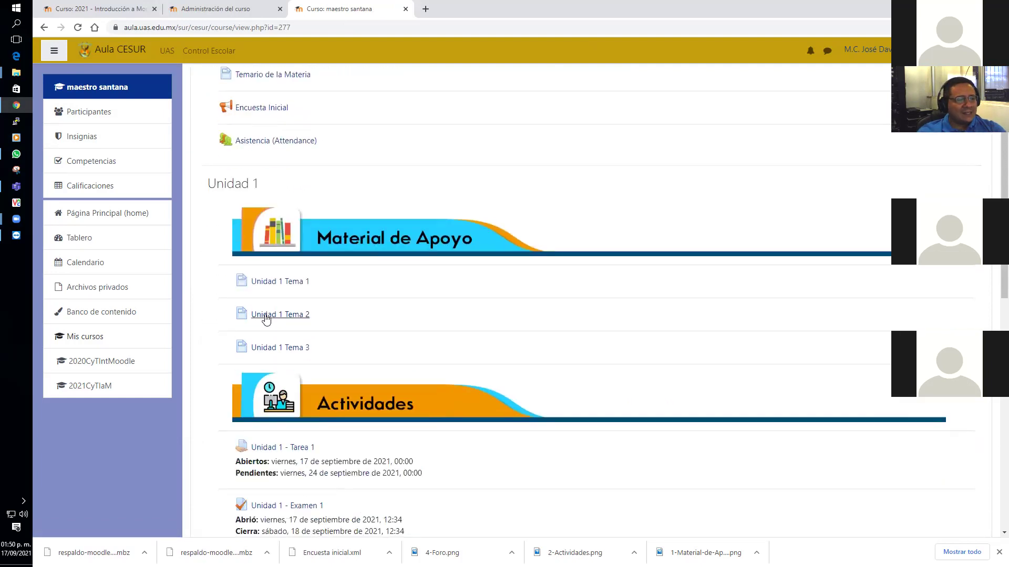
scroll(267, 352, down, 3)
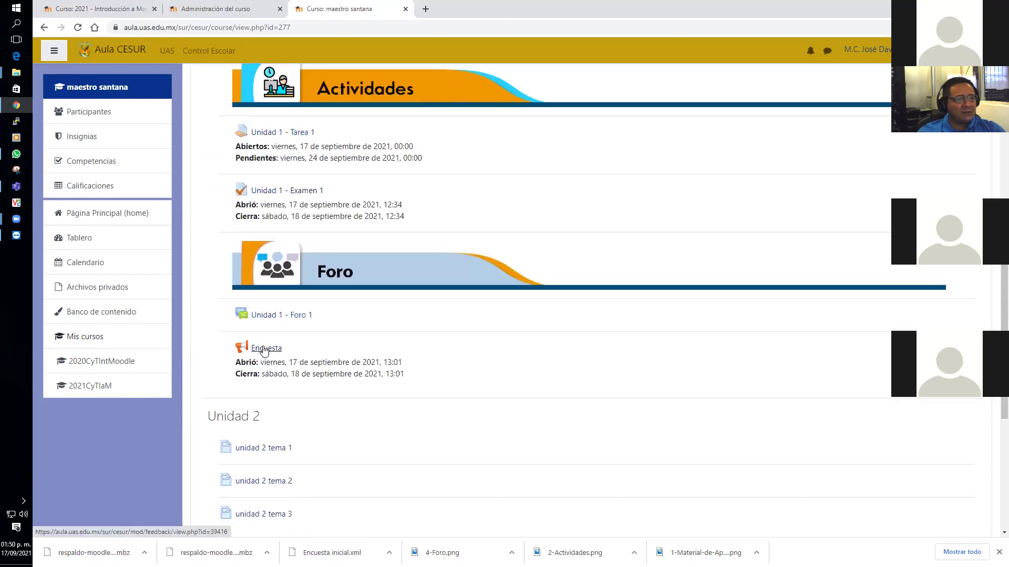
click(290, 318)
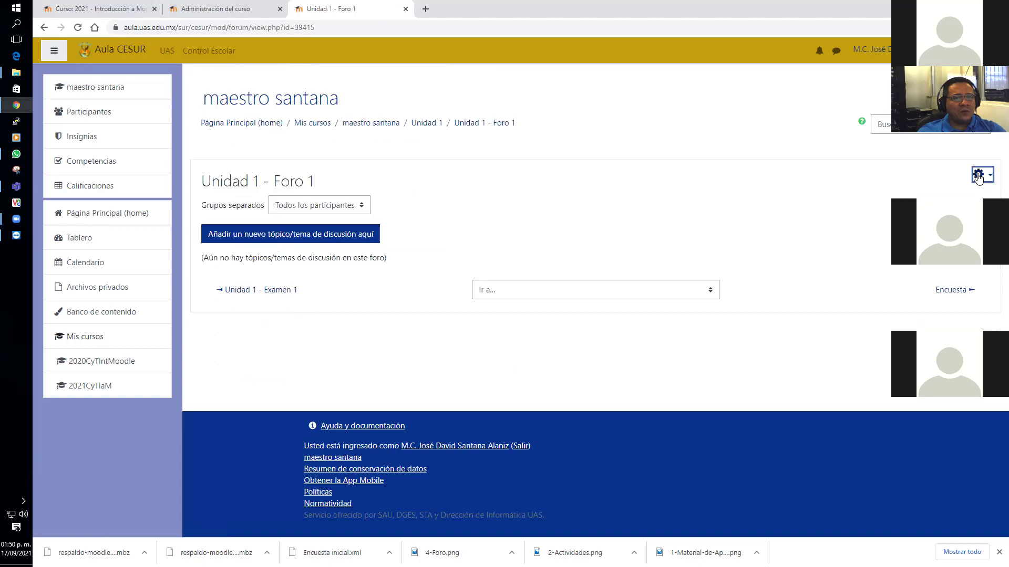
click(980, 174)
click(878, 195)
scroll(420, 279, down, 5)
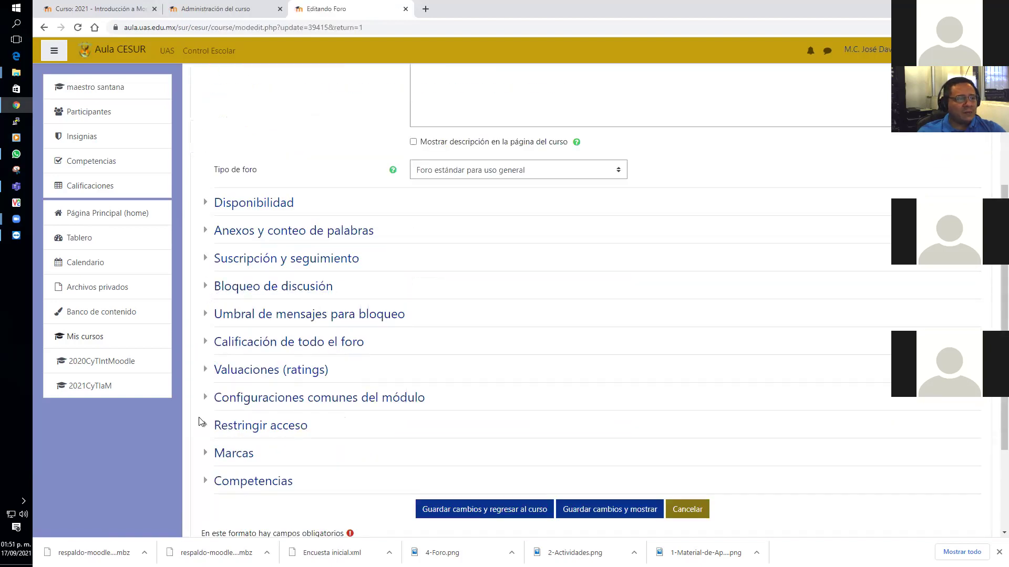
click(204, 342)
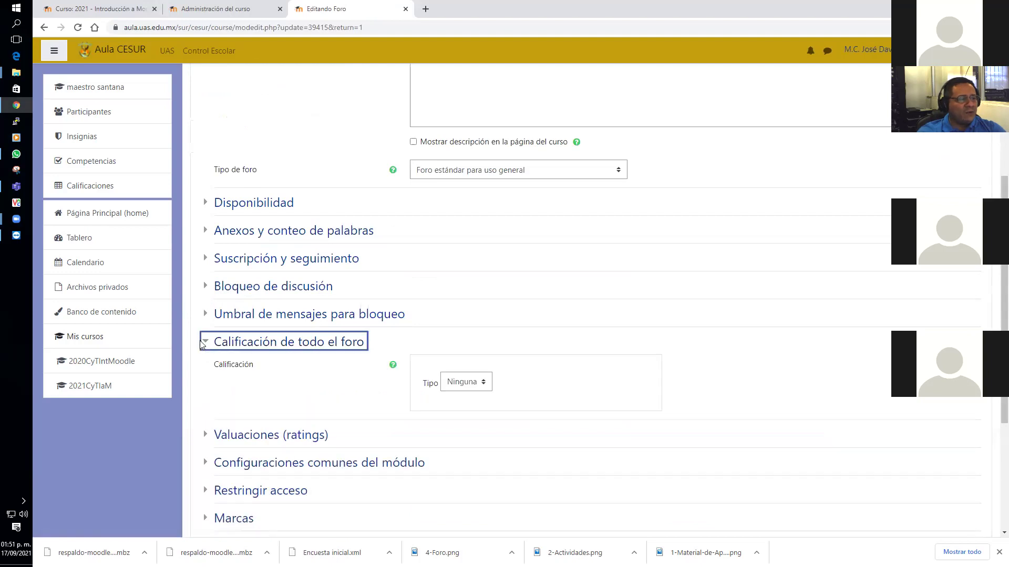
Step: Expand the forum's common module, access restriction, tags and competencies sections
click(203, 346)
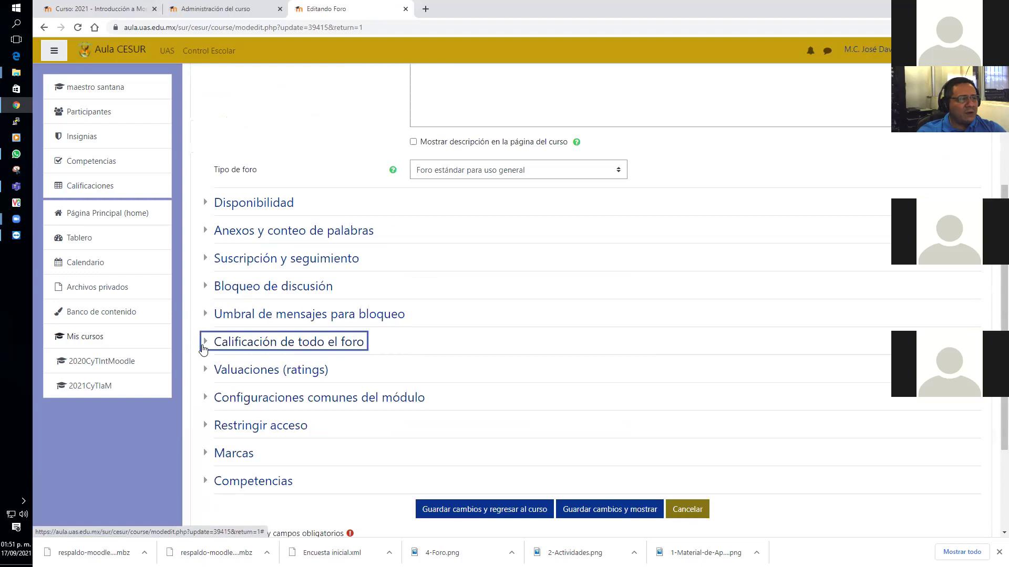
click(205, 202)
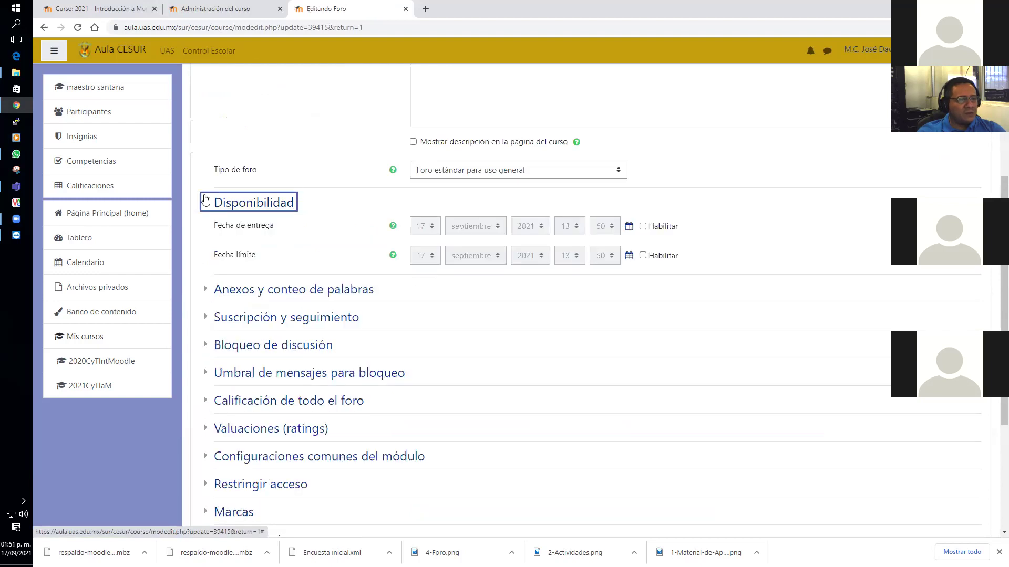
click(205, 202)
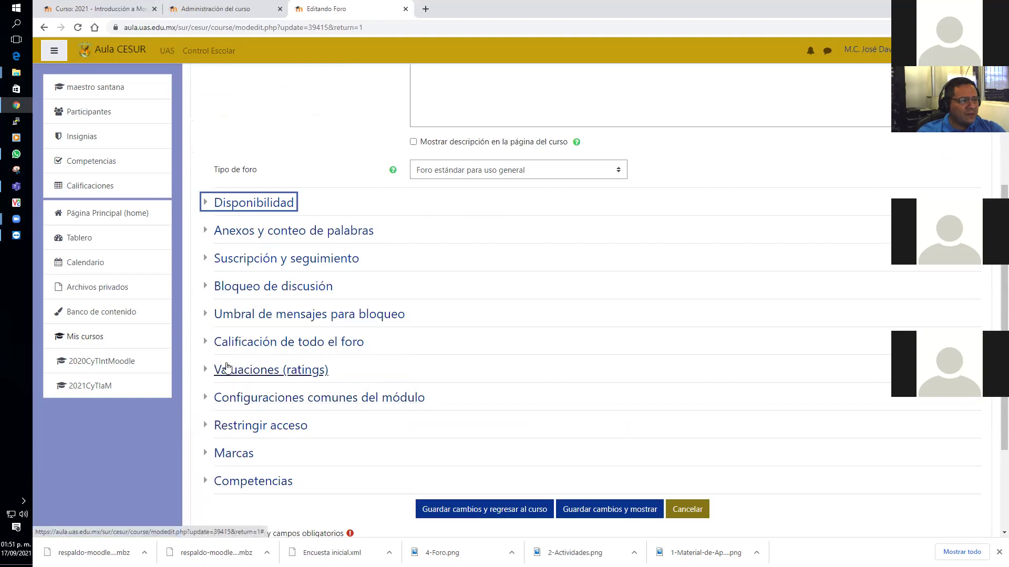
click(226, 403)
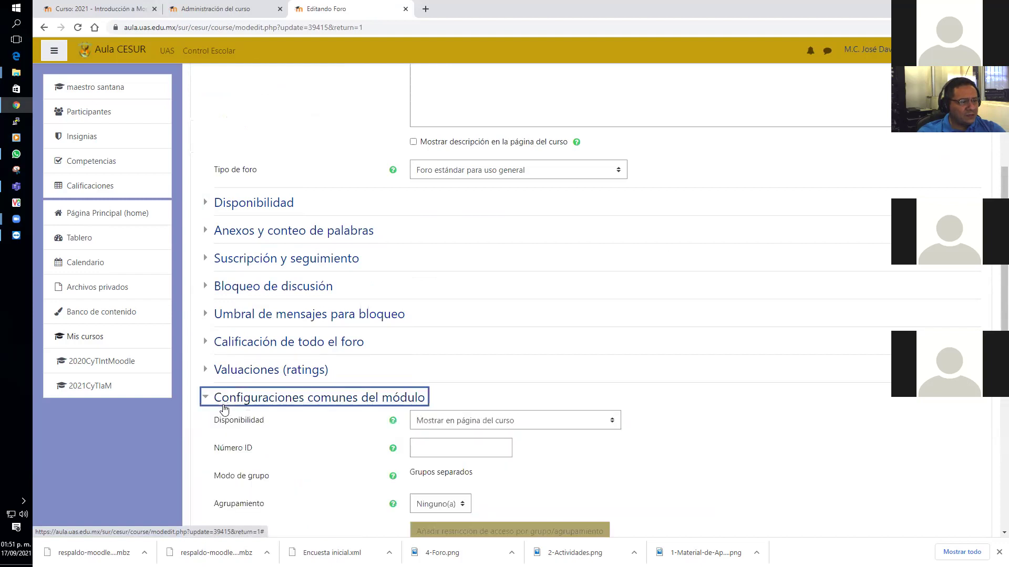
scroll(225, 394, down, 3)
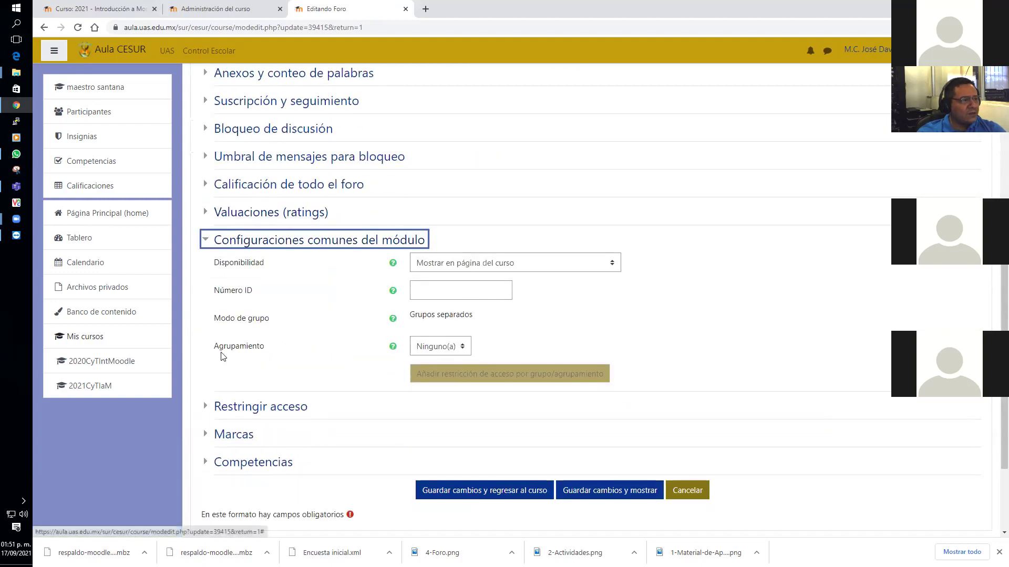
click(223, 412)
scroll(229, 410, down, 2)
click(232, 397)
scroll(234, 400, down, 2)
click(239, 370)
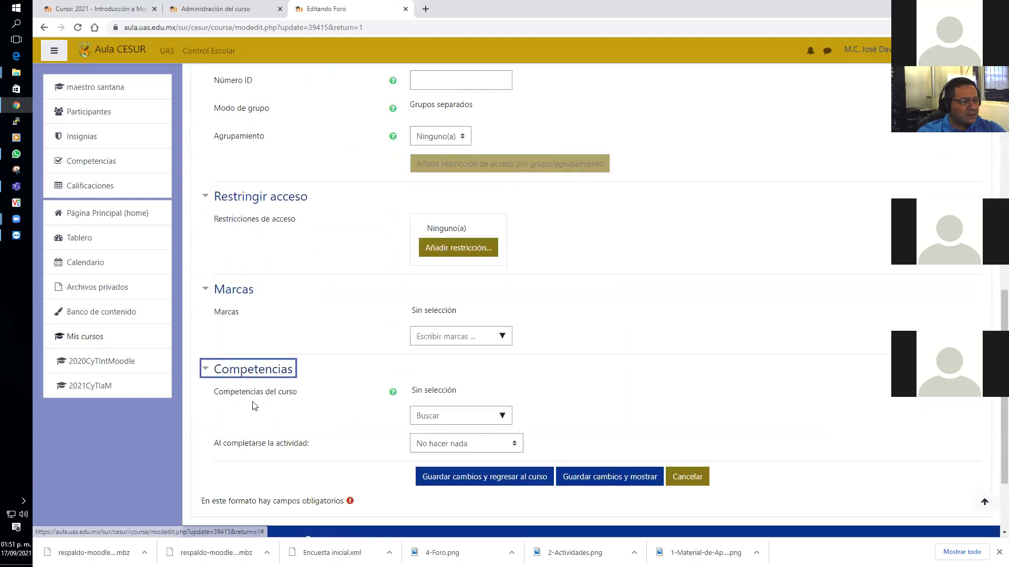
scroll(255, 403, up, 5)
scroll(255, 404, up, 2)
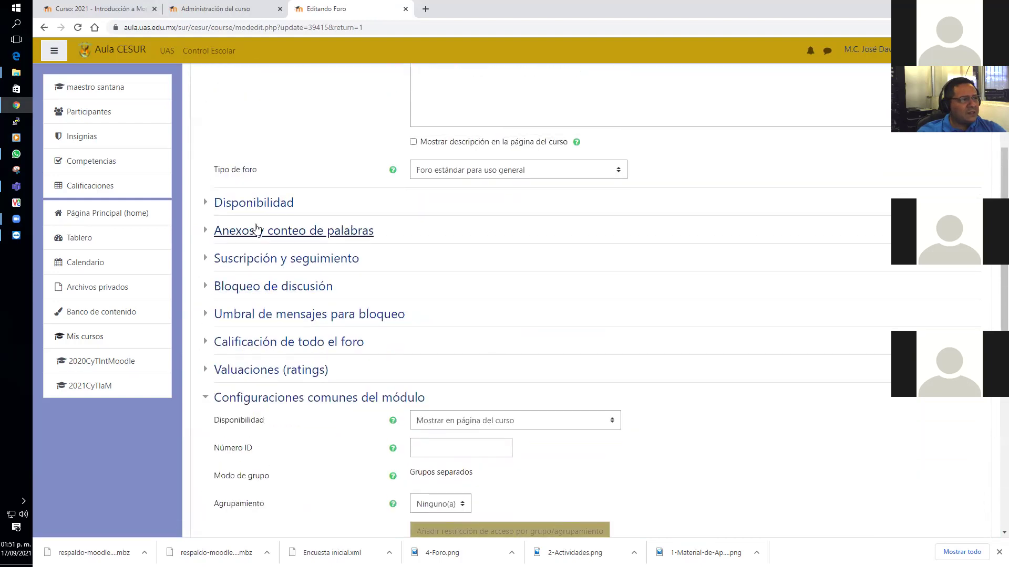
Step: Expand availability, attachments, subscription, locking, threshold, grading and ratings sections, then return to the course page
click(252, 205)
click(237, 293)
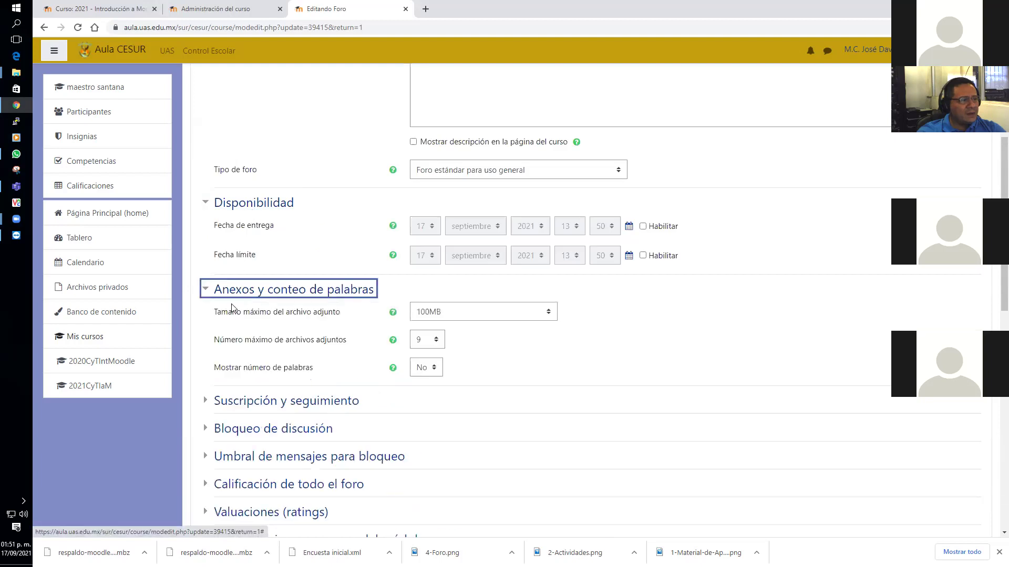
scroll(241, 304, down, 3)
click(250, 250)
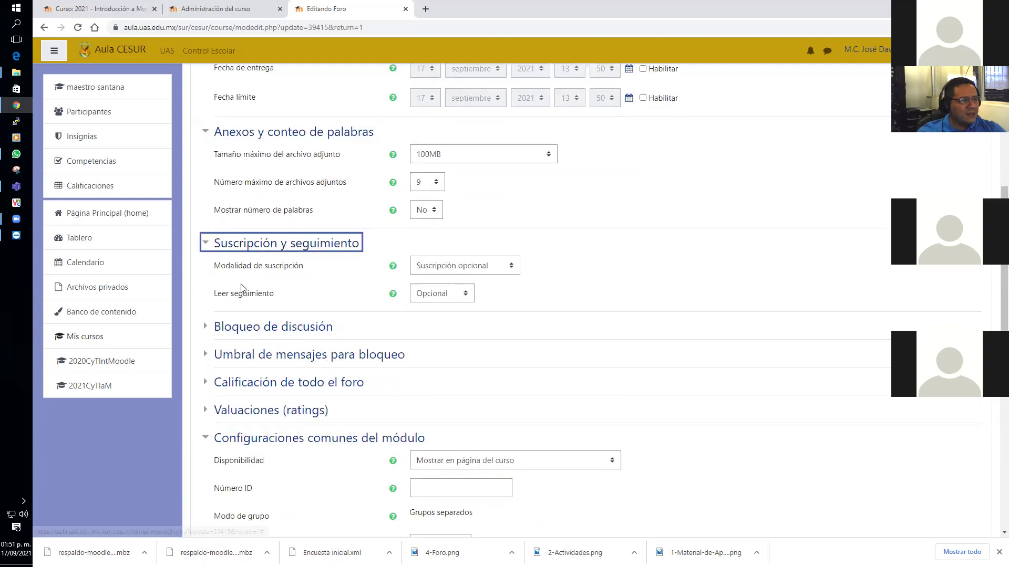
click(239, 328)
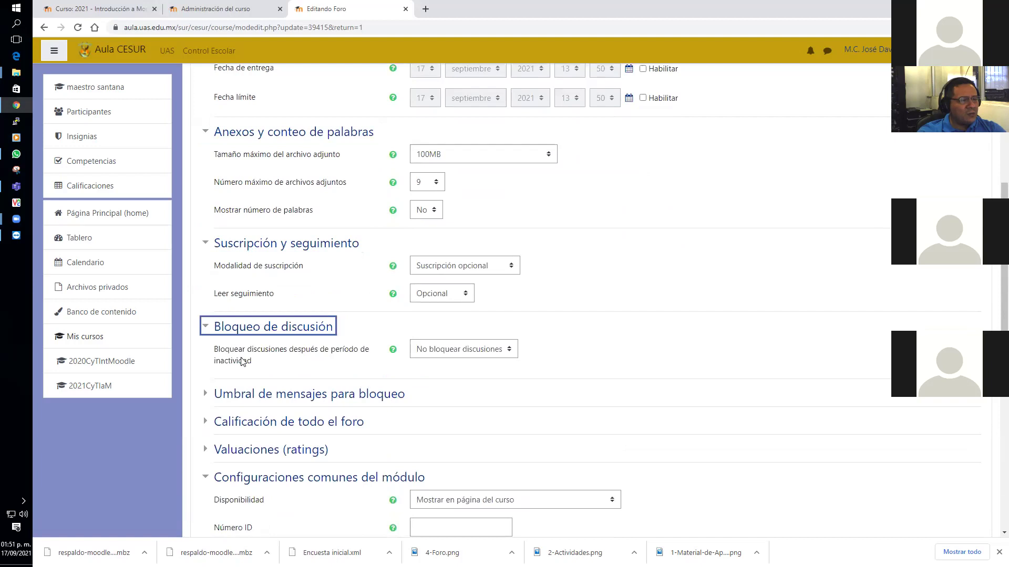
scroll(245, 364, up, 8)
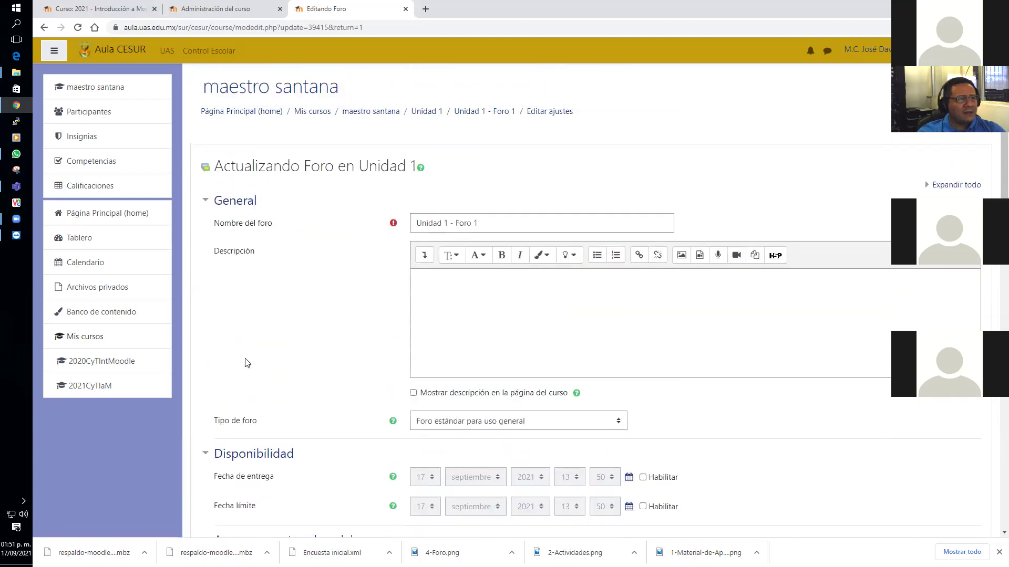
scroll(247, 362, down, 2)
scroll(246, 363, down, 1)
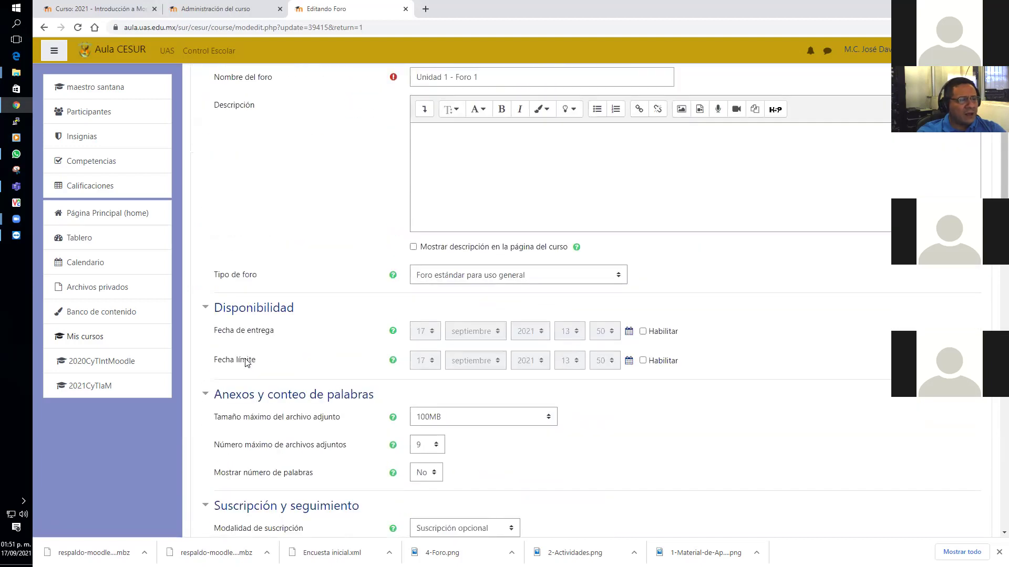
scroll(245, 362, down, 6)
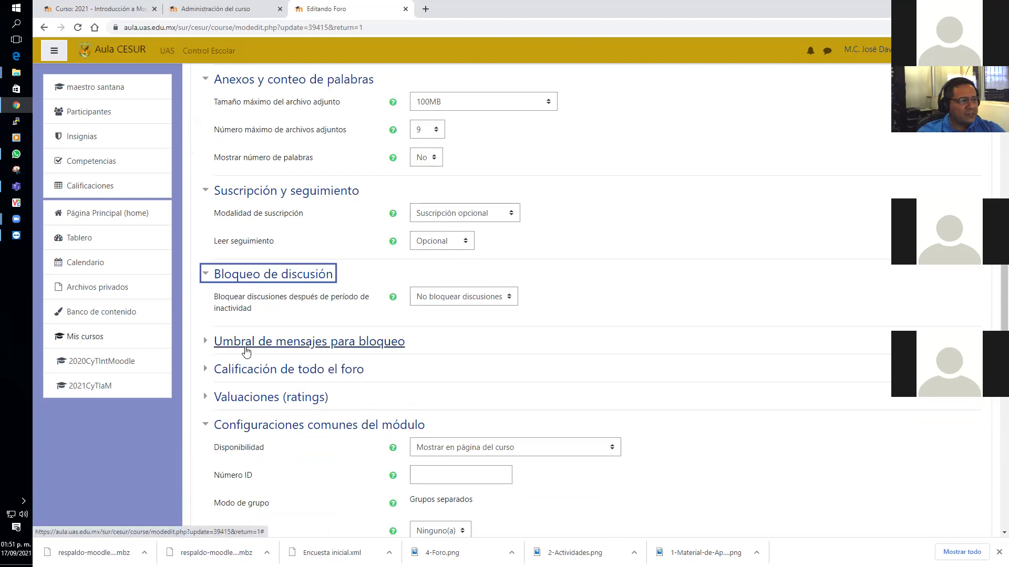
click(246, 348)
scroll(254, 356, down, 3)
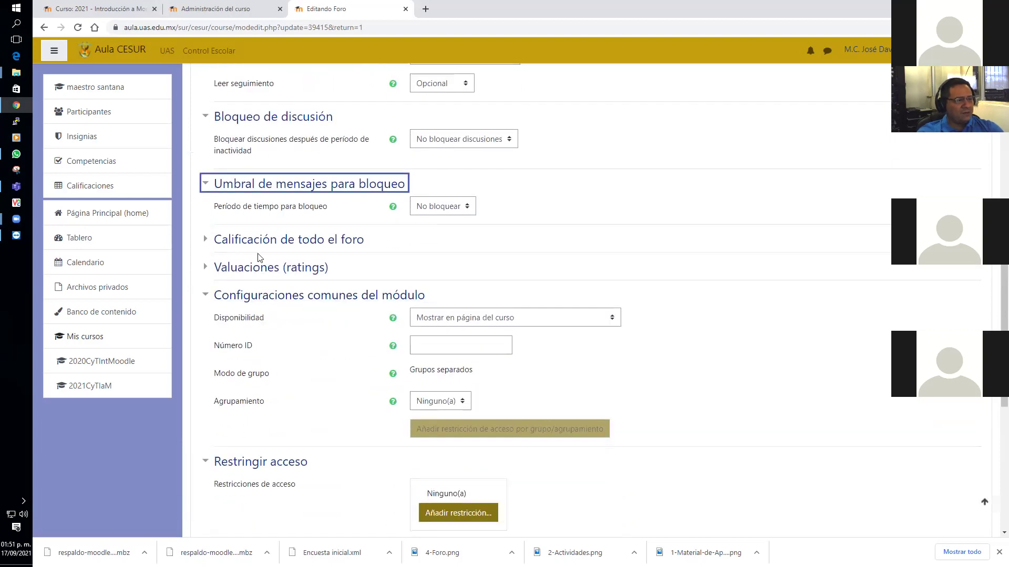
click(254, 240)
click(240, 332)
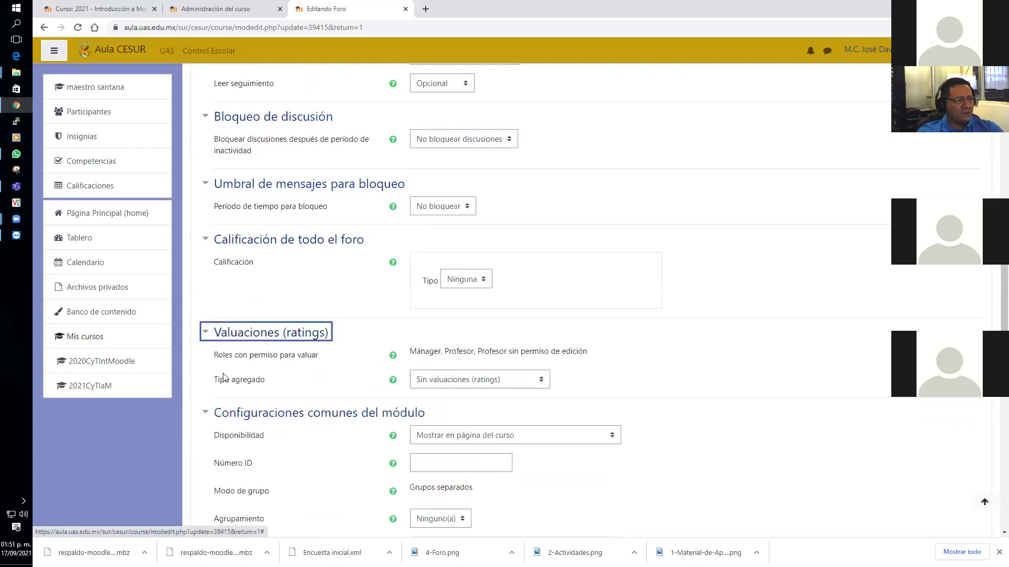
scroll(231, 379, up, 10)
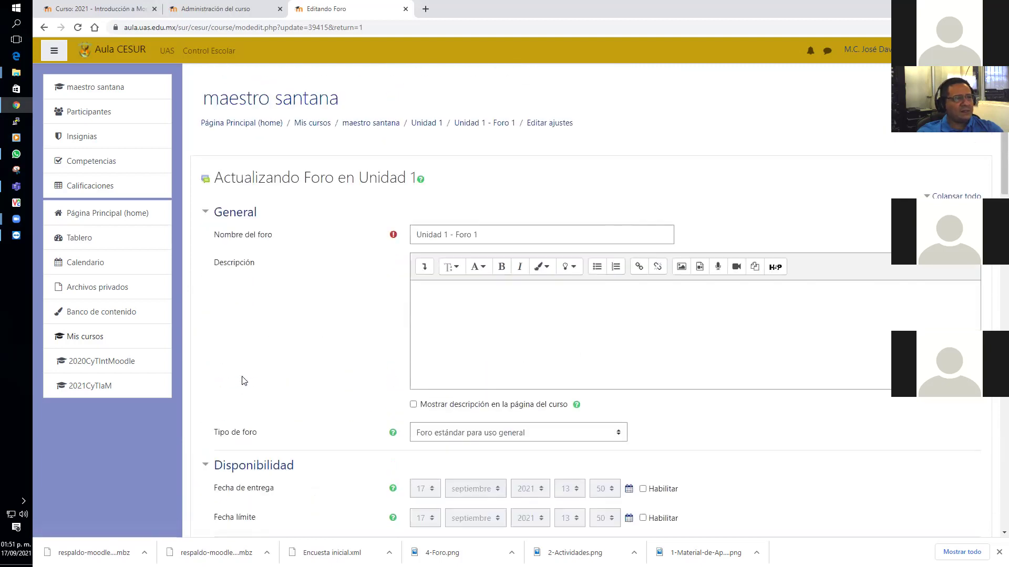
click(112, 91)
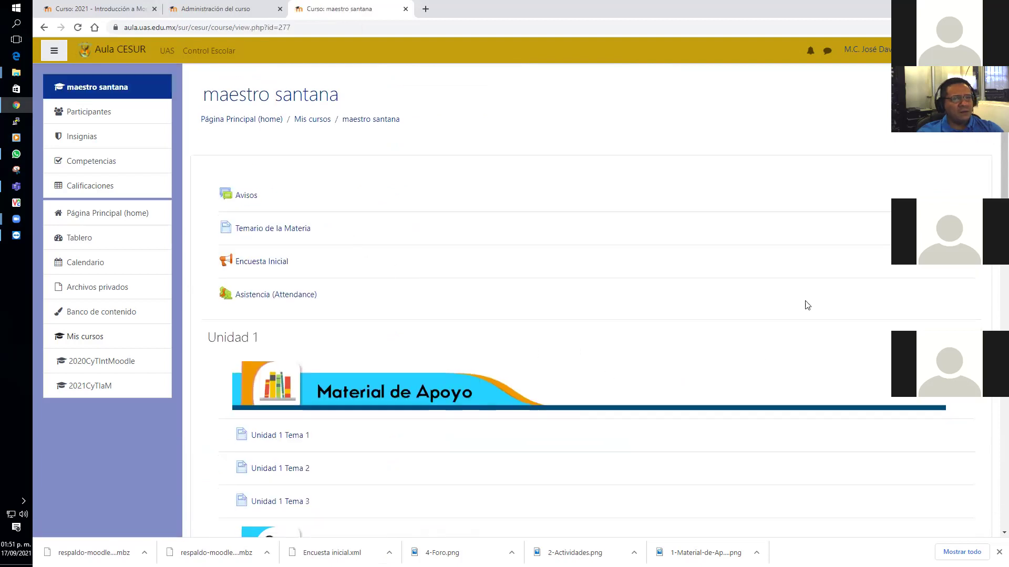
Step: Open the Unidad 1 activity chooser, browse Recursos and Actividades, and pick Foro
scroll(806, 304, down, 6)
scroll(829, 263, up, 5)
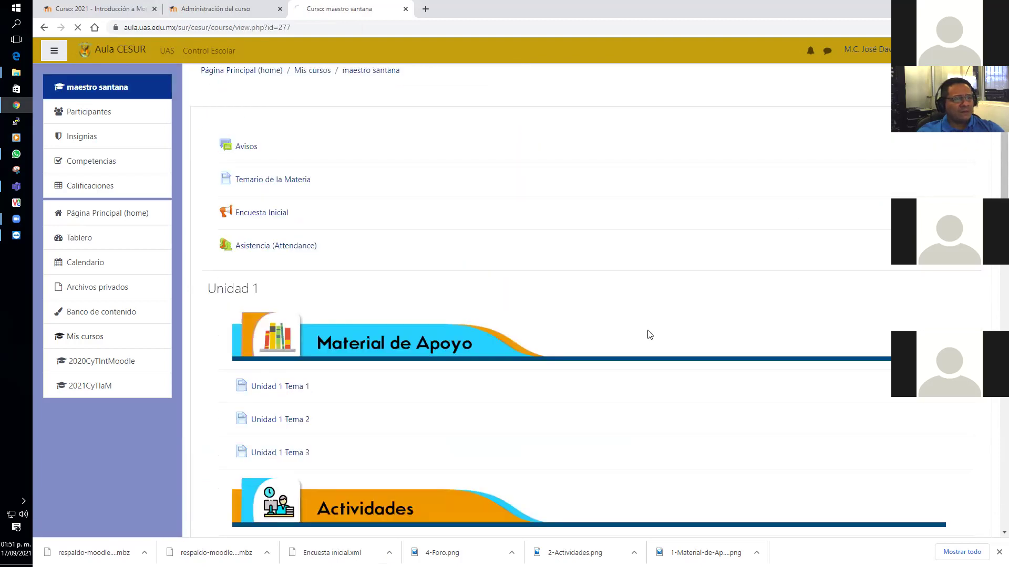
scroll(654, 341, down, 4)
scroll(659, 345, down, 7)
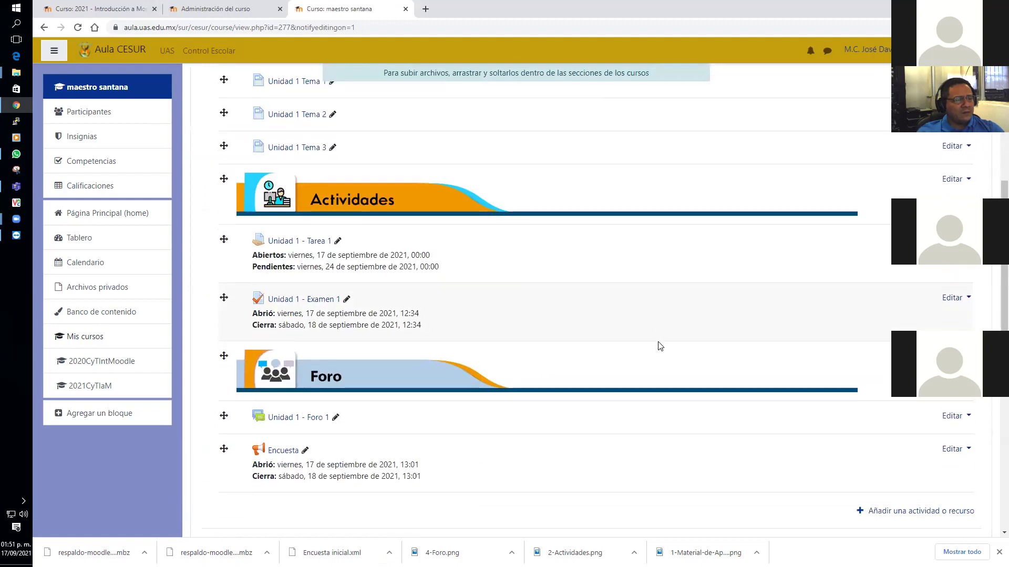
click(887, 325)
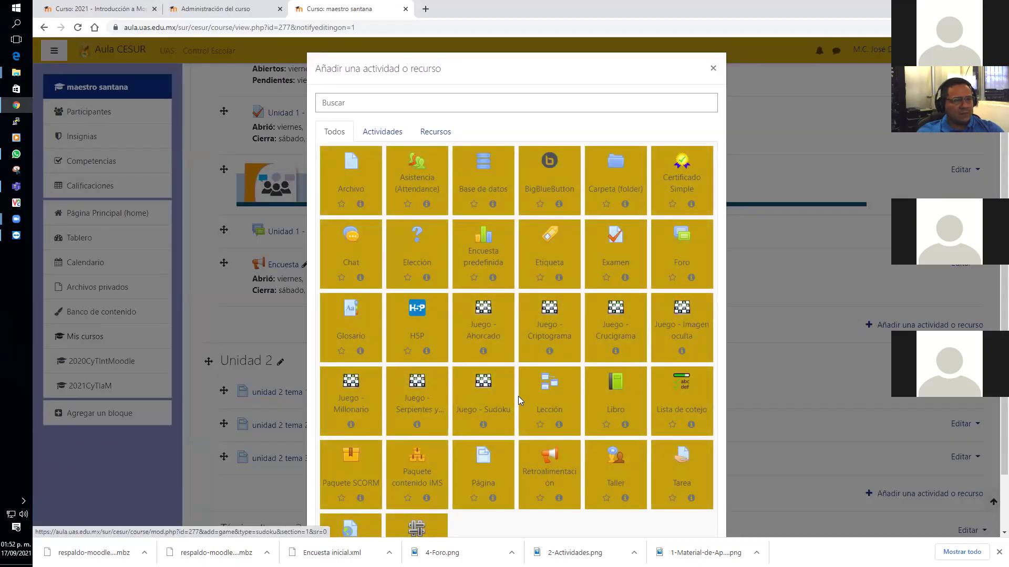
scroll(518, 396, down, 2)
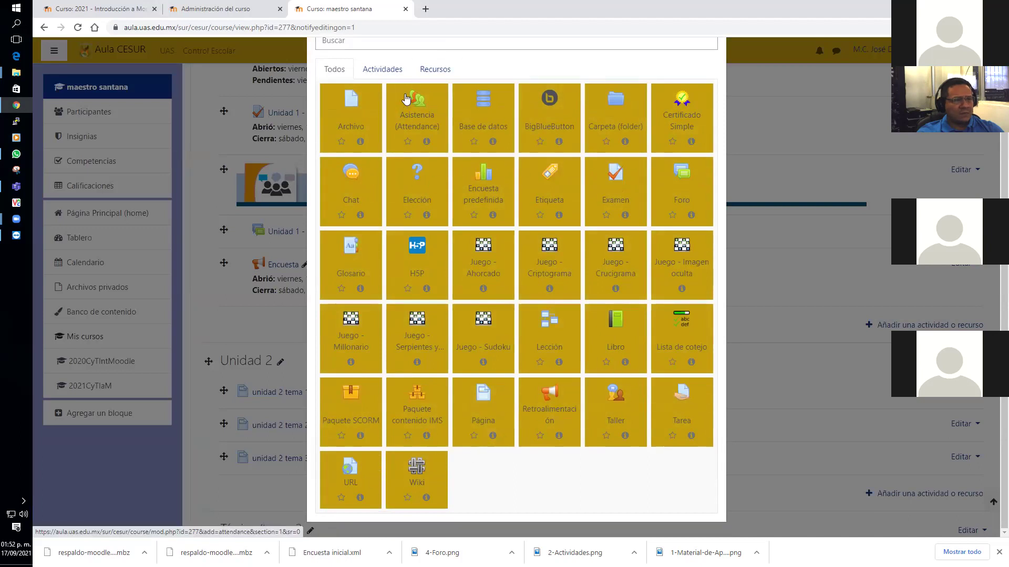
click(428, 70)
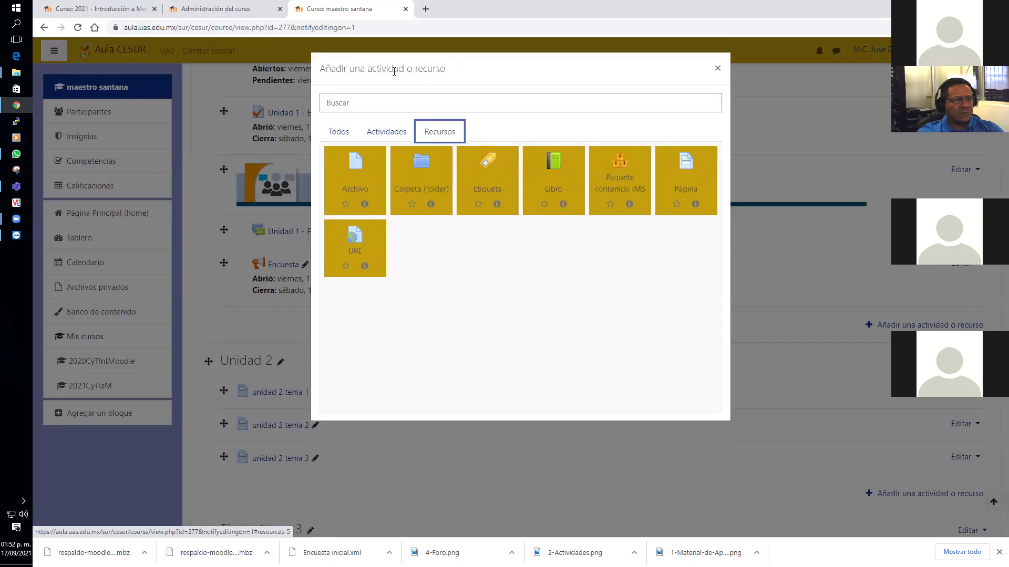
click(385, 131)
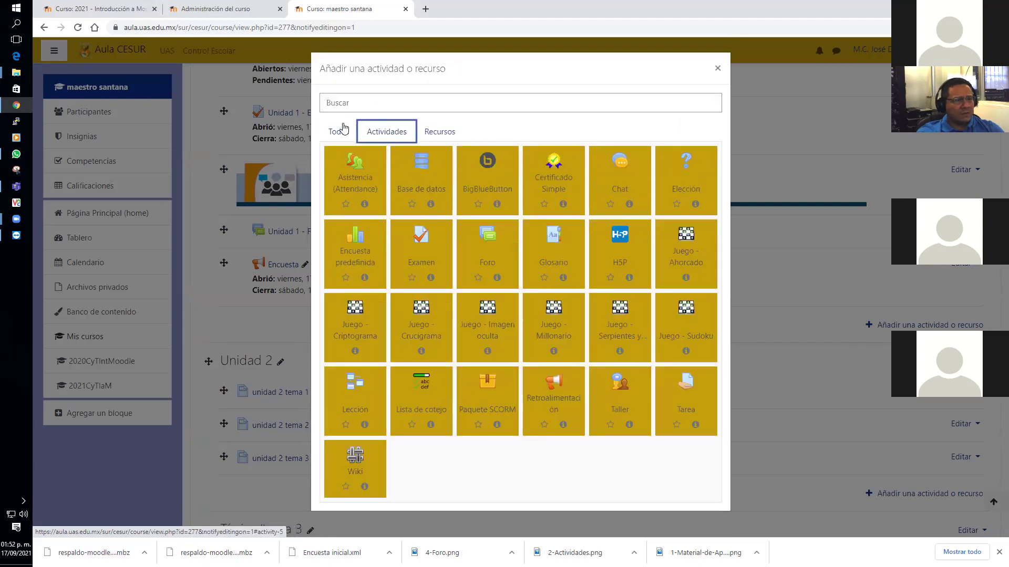
click(496, 251)
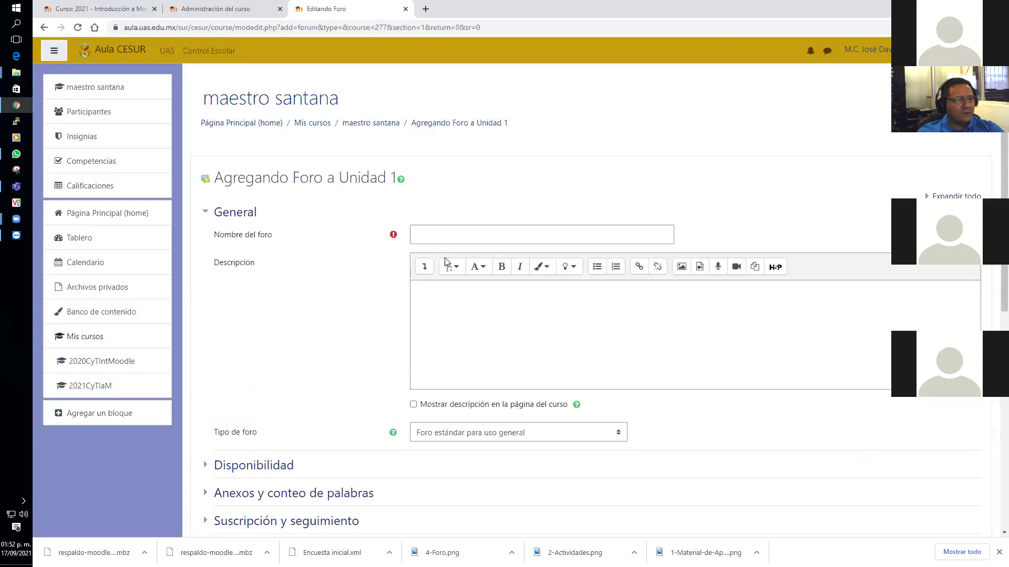
scroll(351, 385, down, 3)
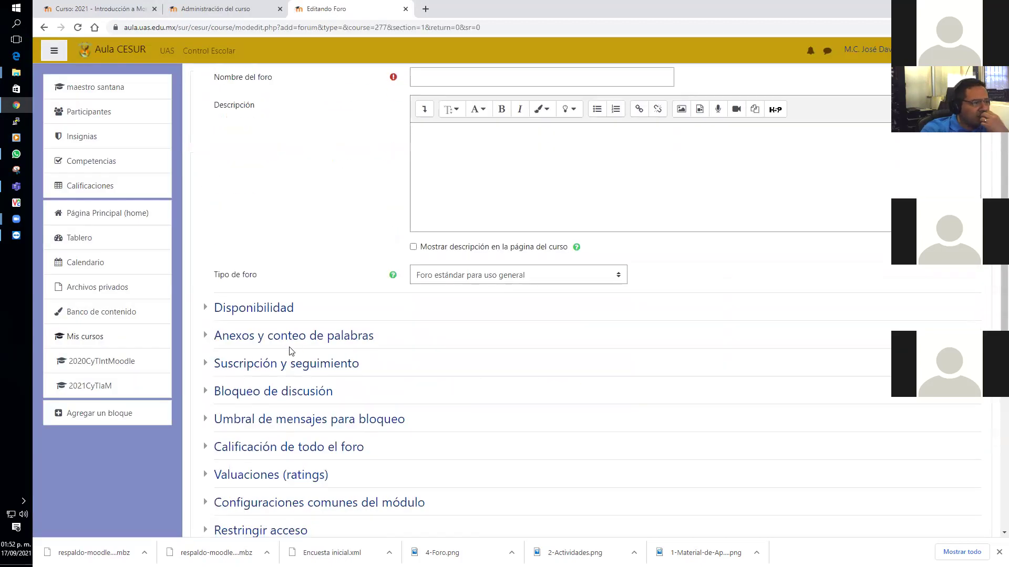
click(205, 368)
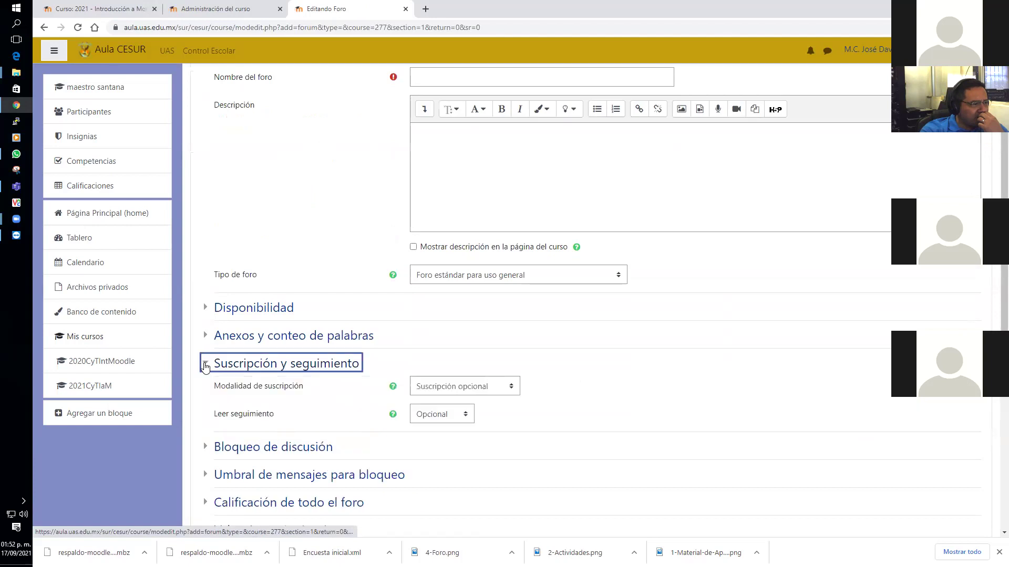
click(206, 366)
scroll(203, 415, down, 3)
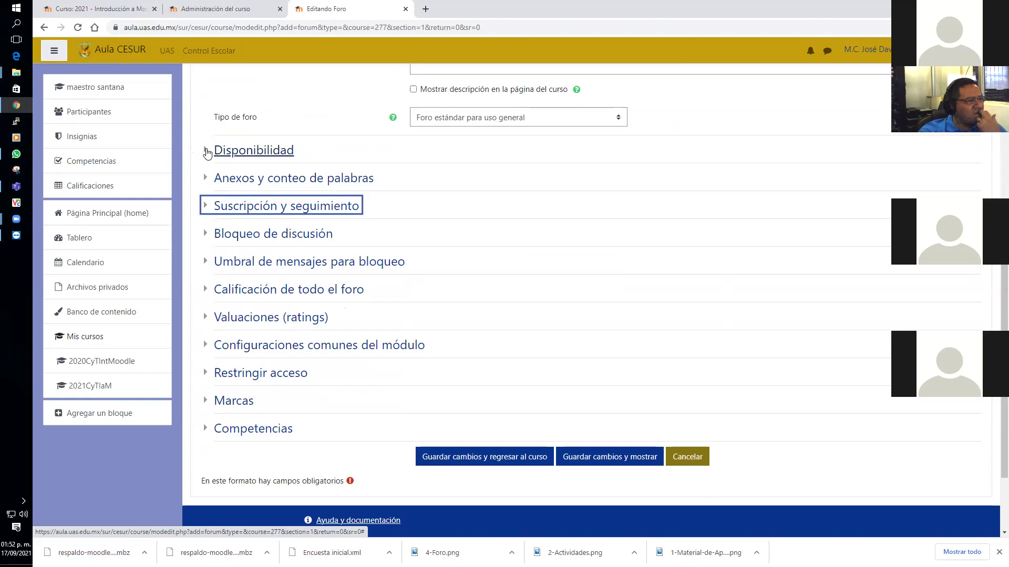
click(205, 290)
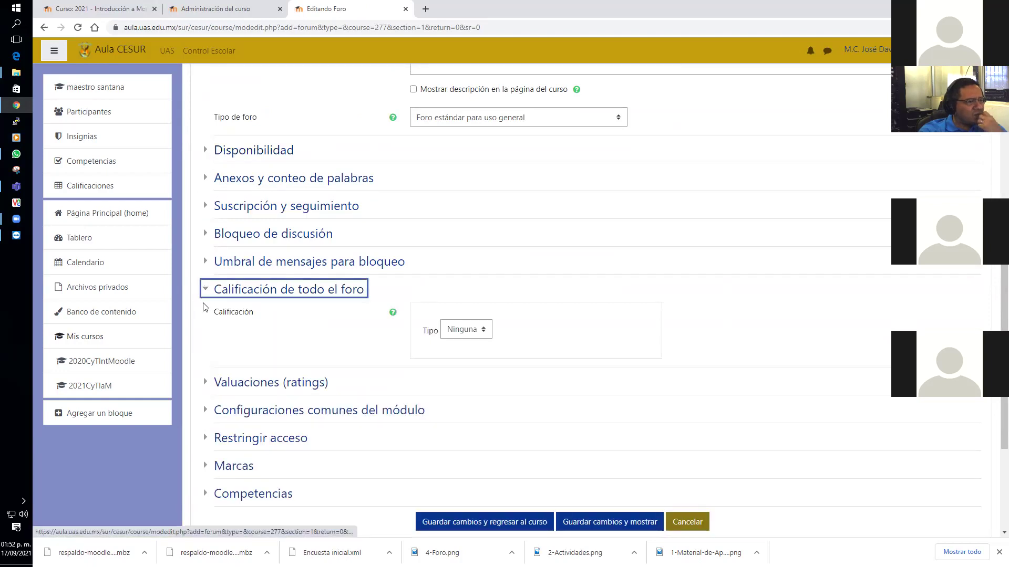
click(489, 333)
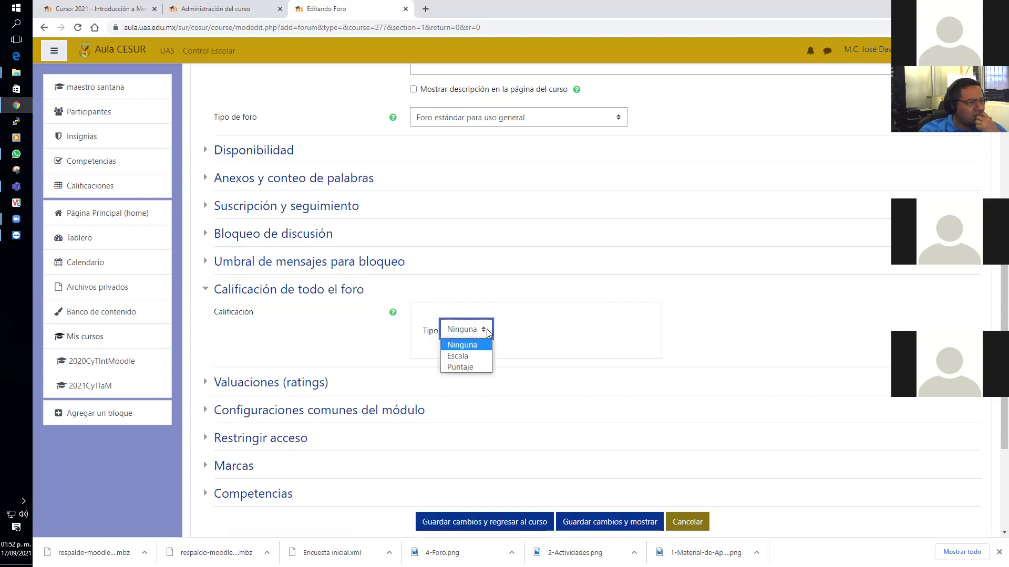
click(467, 334)
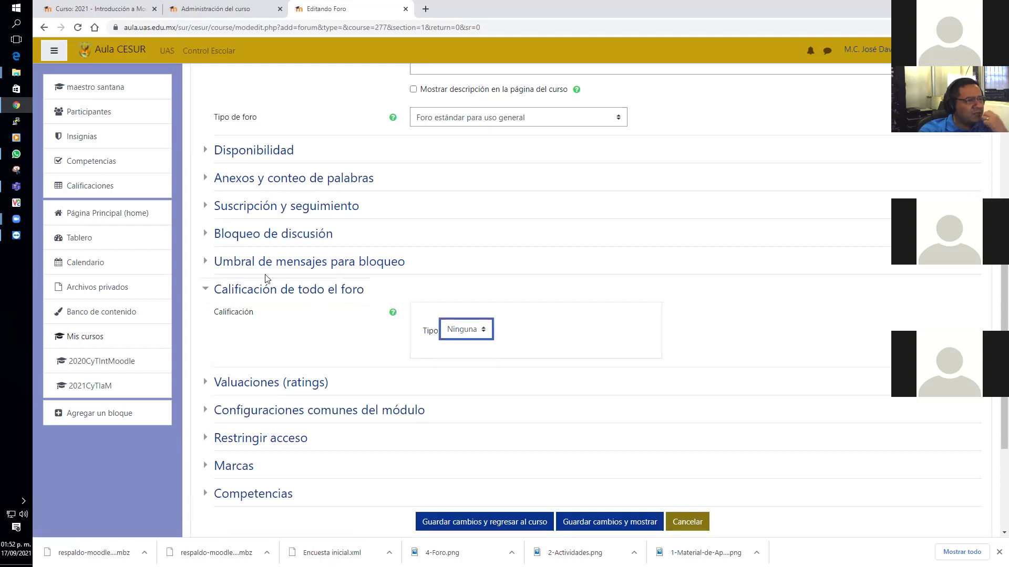
click(208, 289)
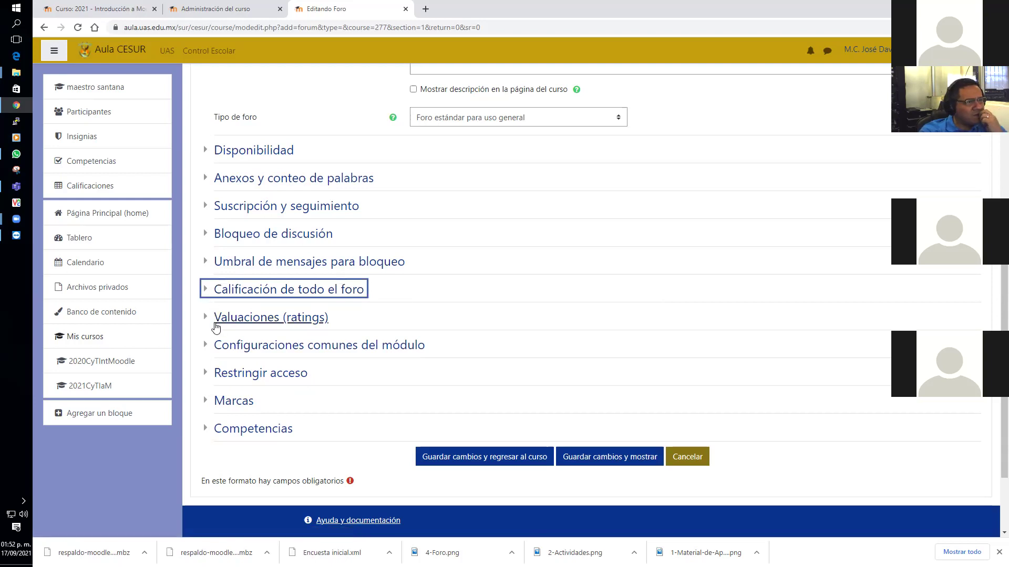
scroll(346, 326, up, 3)
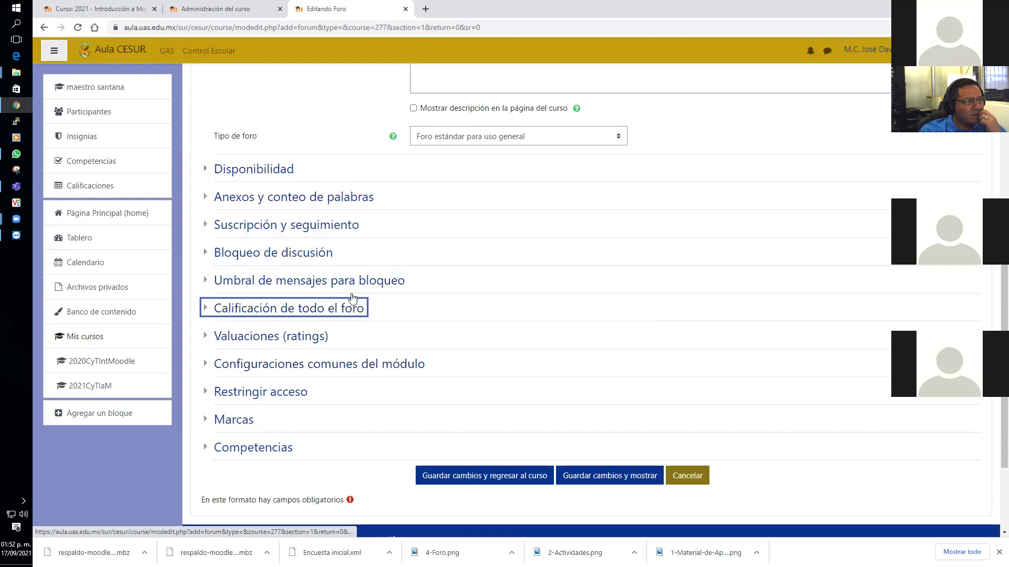
scroll(346, 299, up, 2)
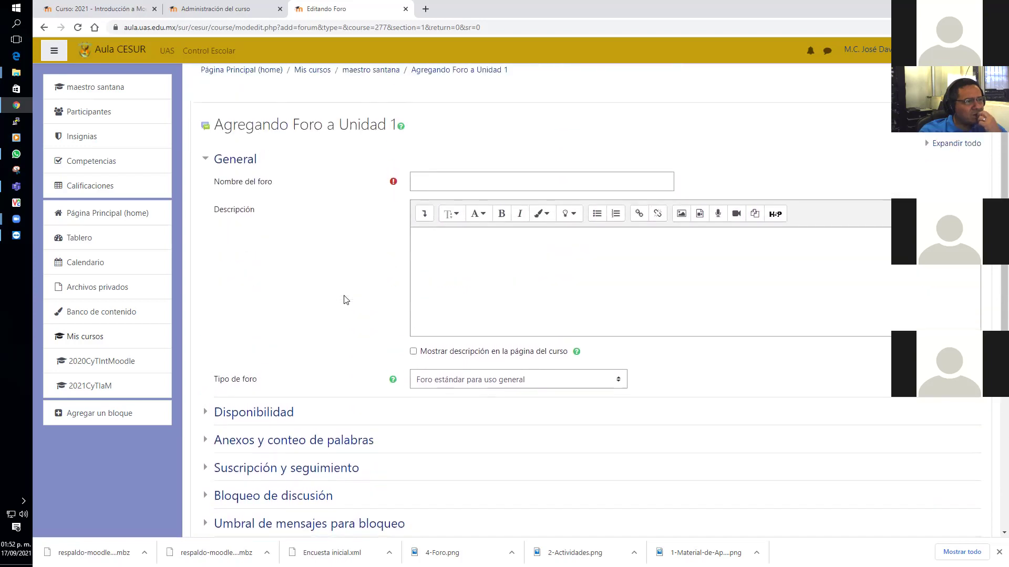
Step: Set the new forum's type to Foro estándar para uso general
scroll(447, 313, down, 1)
click(525, 336)
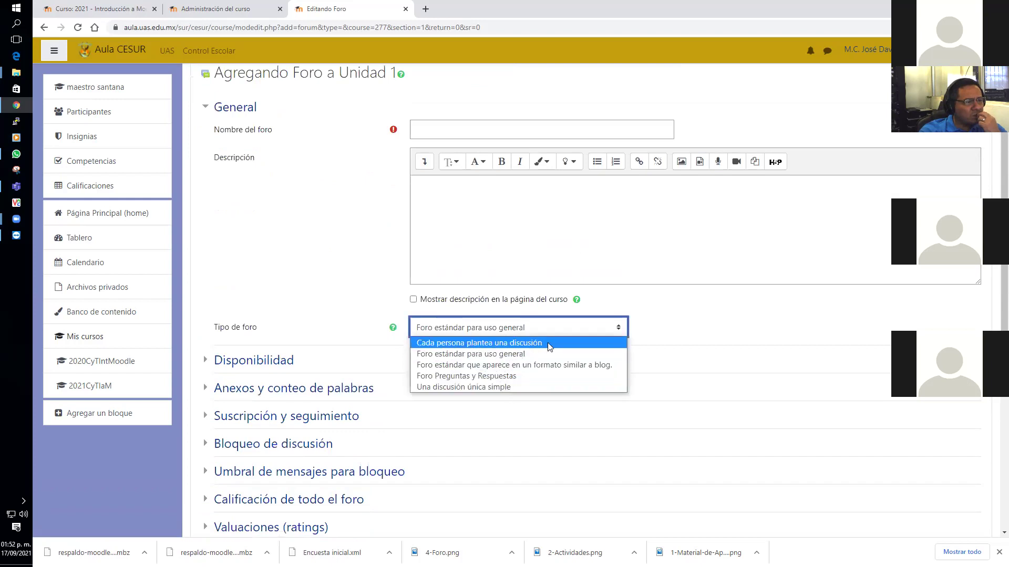
click(549, 344)
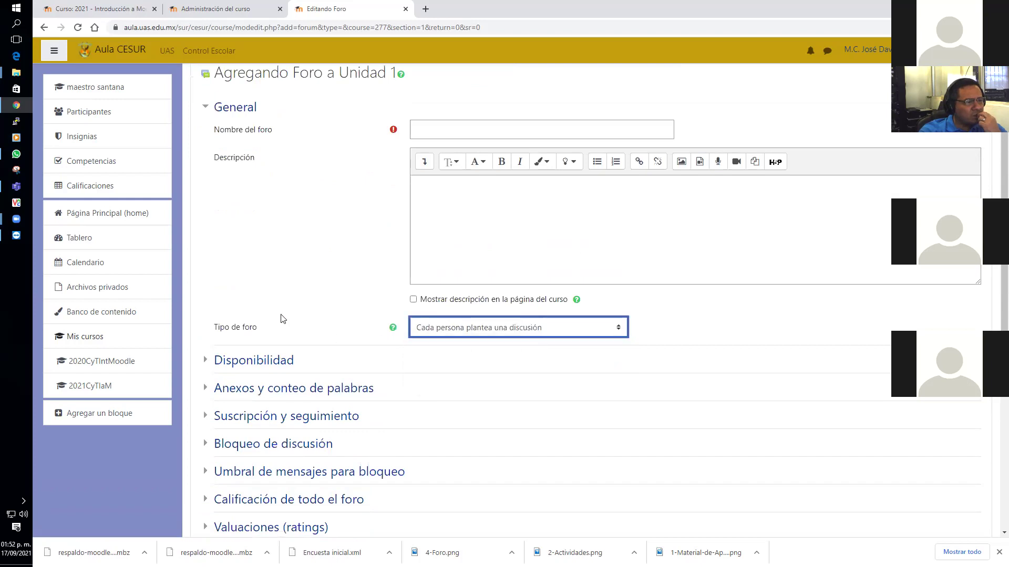
click(462, 333)
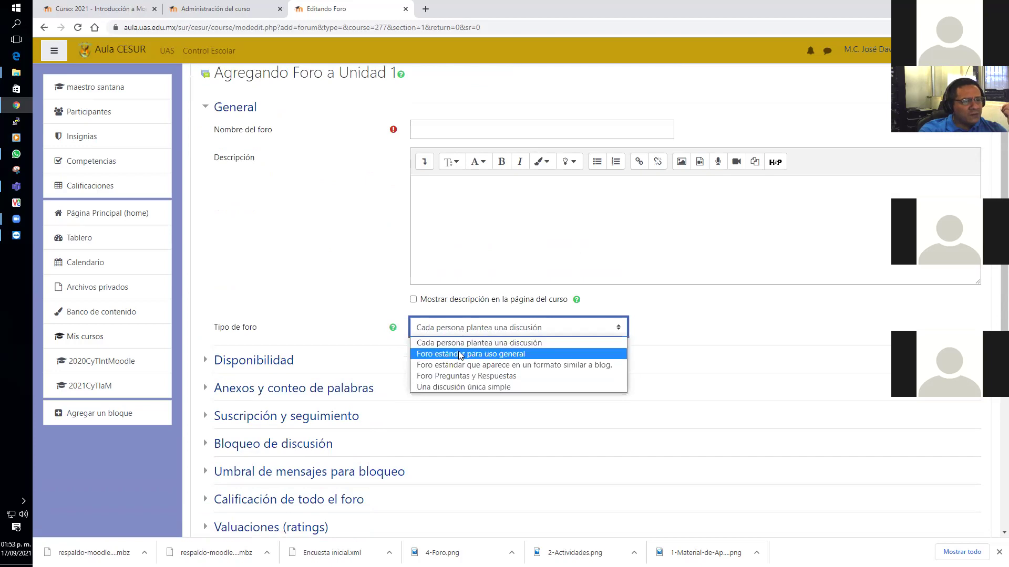
click(461, 354)
click(309, 306)
scroll(299, 310, down, 3)
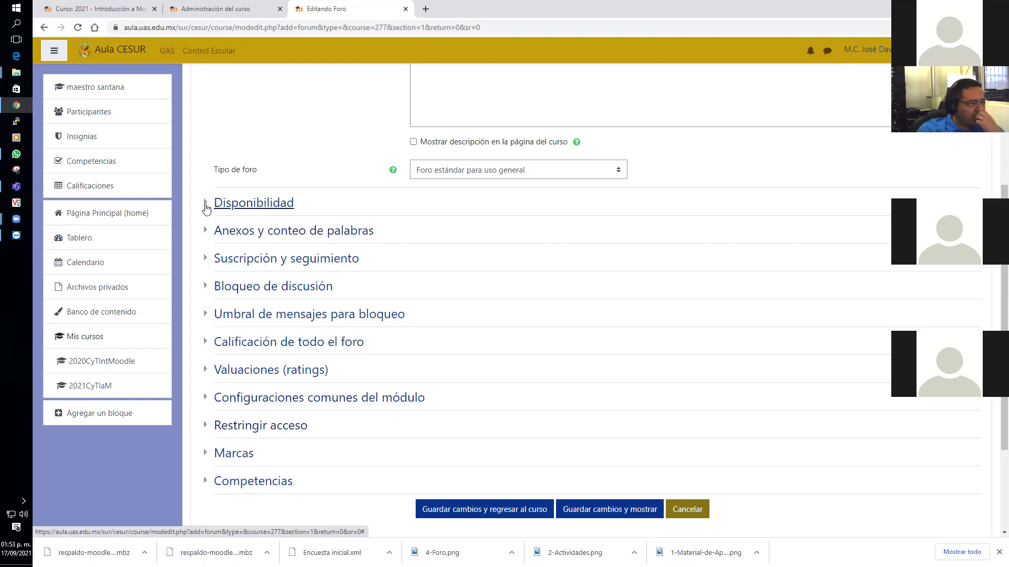
click(206, 203)
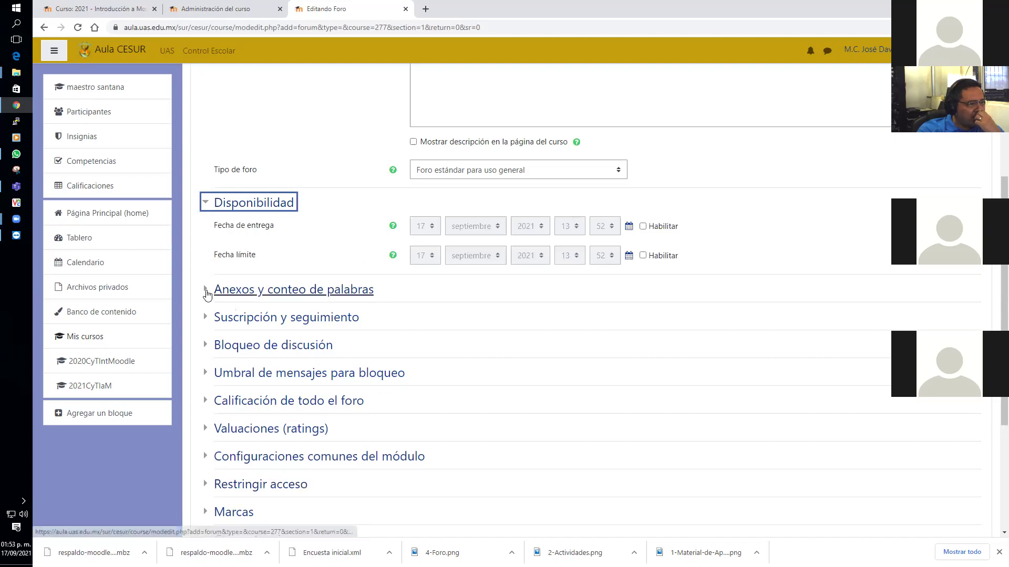
Step: Expand the attachments, subscription, locking, threshold, grading, ratings and common module sections
click(205, 290)
scroll(206, 310, down, 2)
click(205, 297)
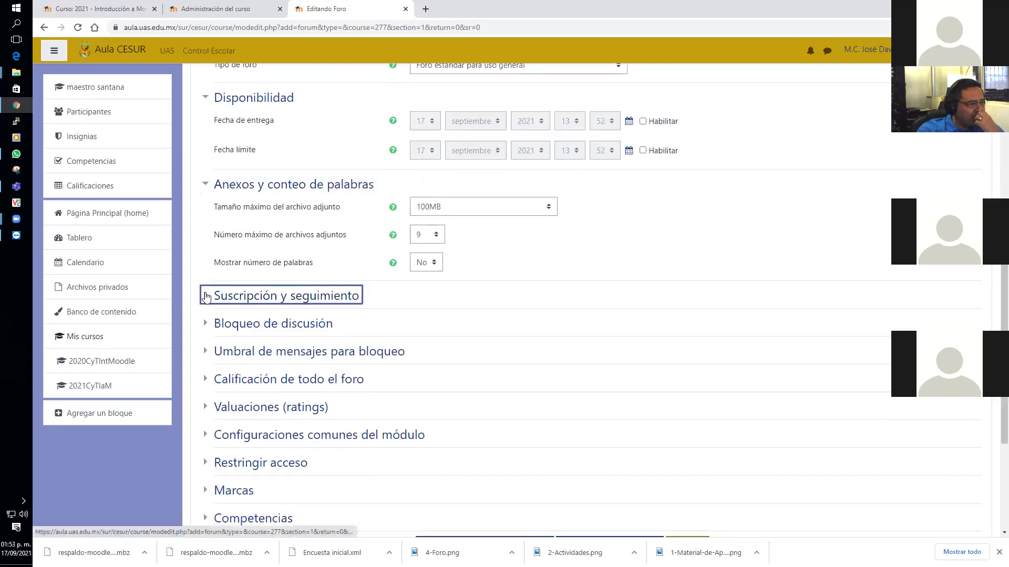
scroll(206, 312, down, 2)
click(205, 275)
scroll(206, 312, down, 3)
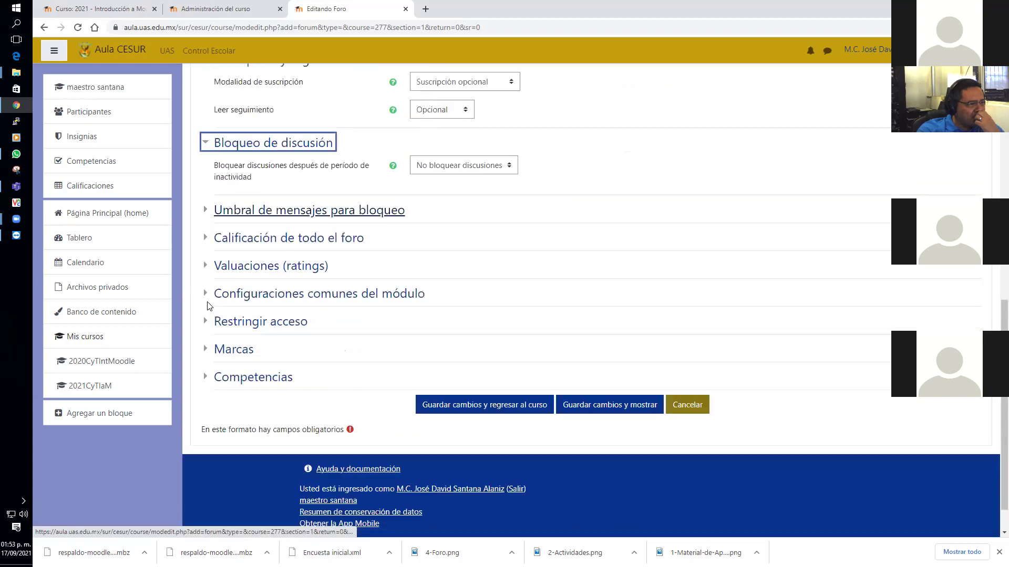
click(209, 191)
click(206, 241)
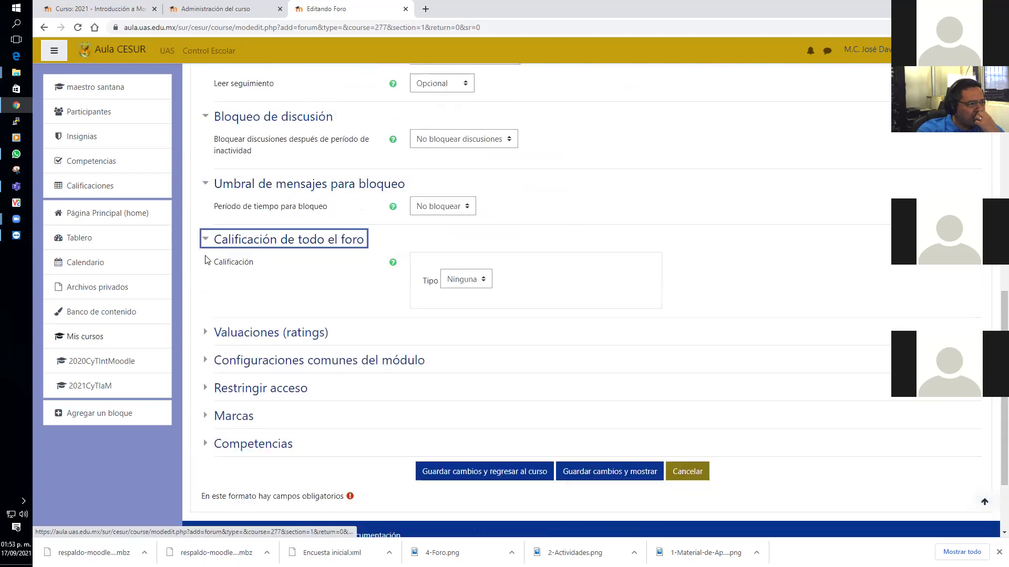
scroll(206, 242, down, 2)
click(205, 229)
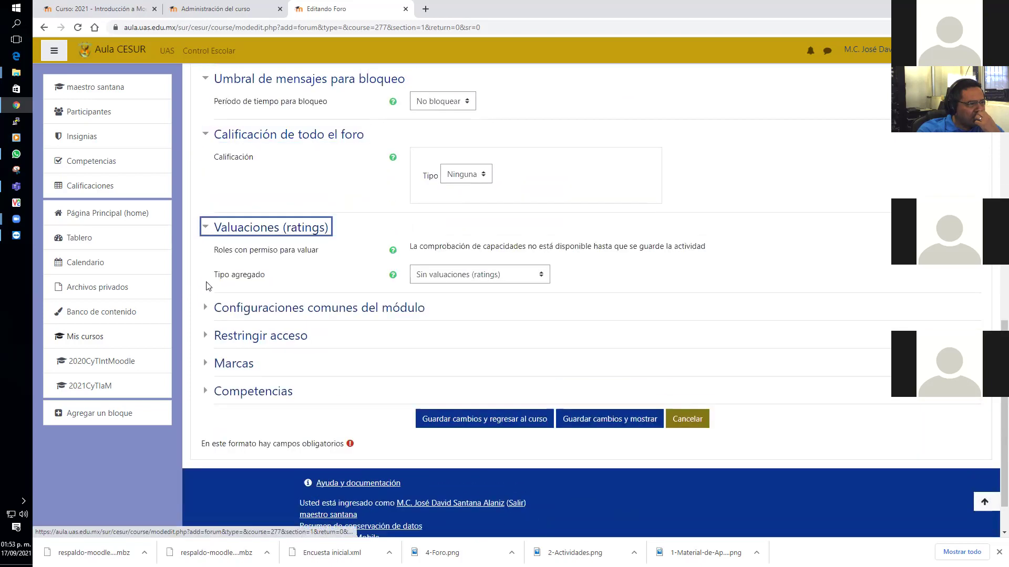
click(210, 307)
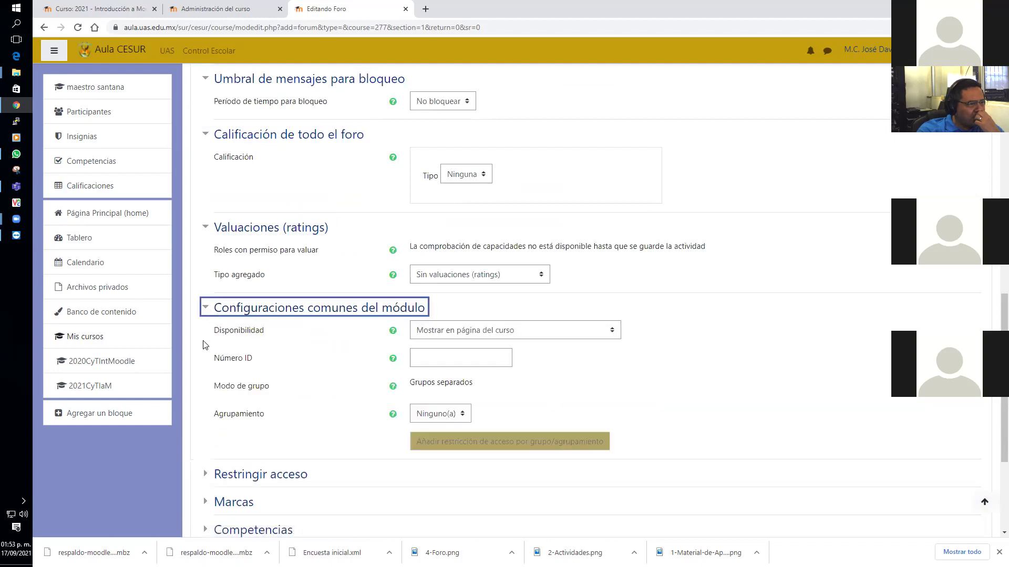
scroll(205, 345, down, 3)
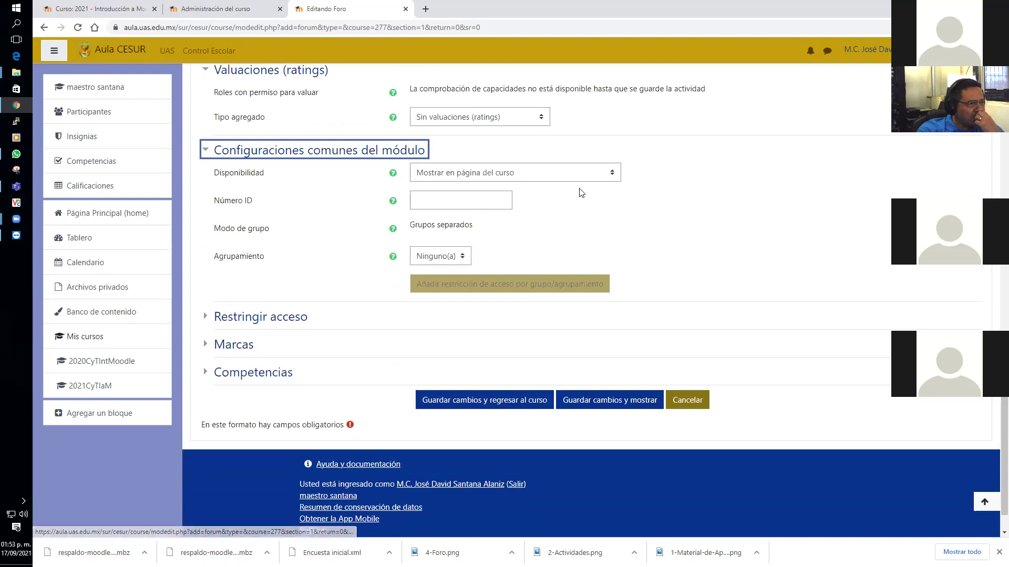
Step: Keep the forum visible, expand restrictions, tags and competencies, then leave without saving
click(609, 172)
click(685, 175)
click(346, 284)
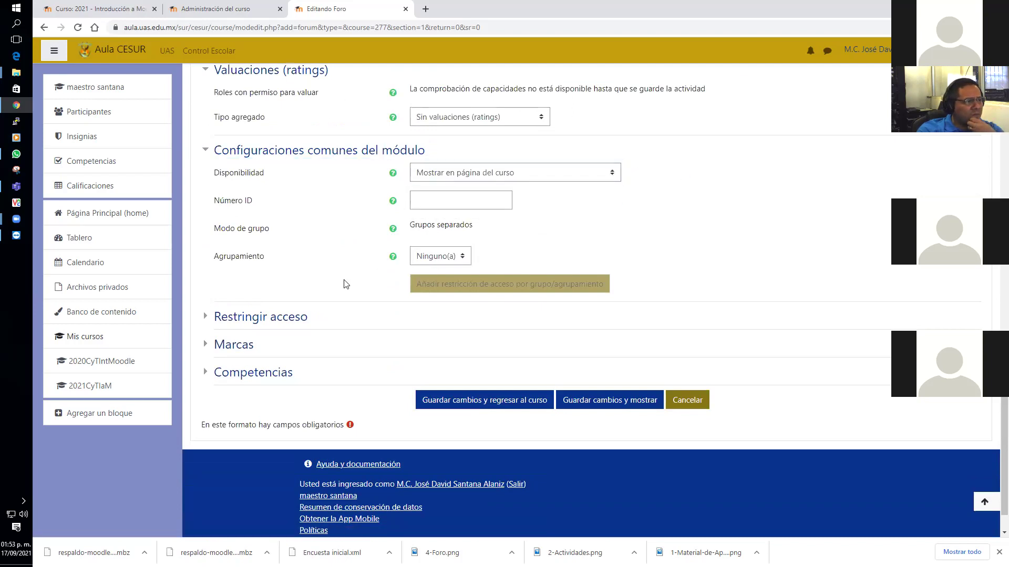
click(206, 318)
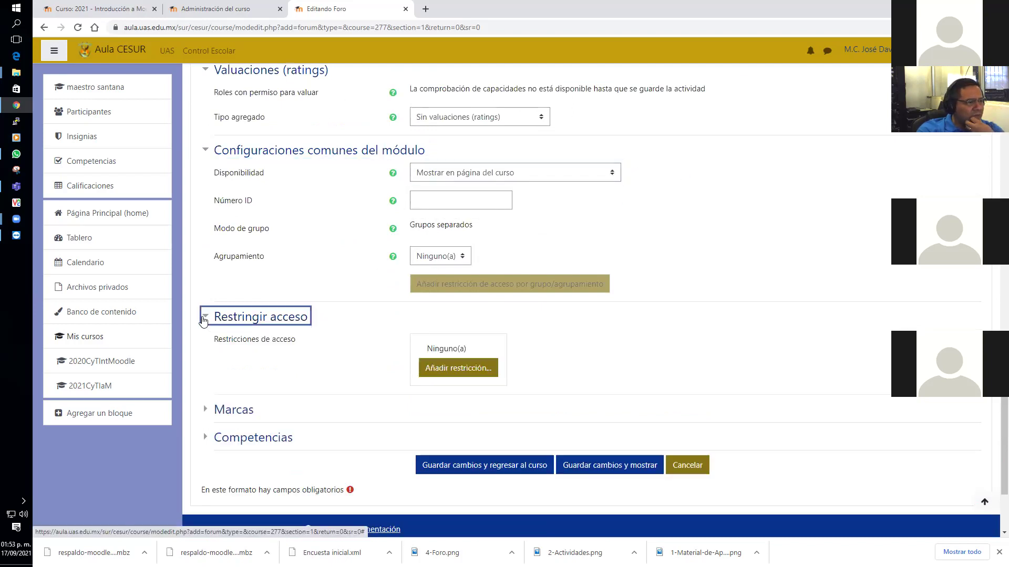
scroll(204, 322, down, 2)
click(205, 305)
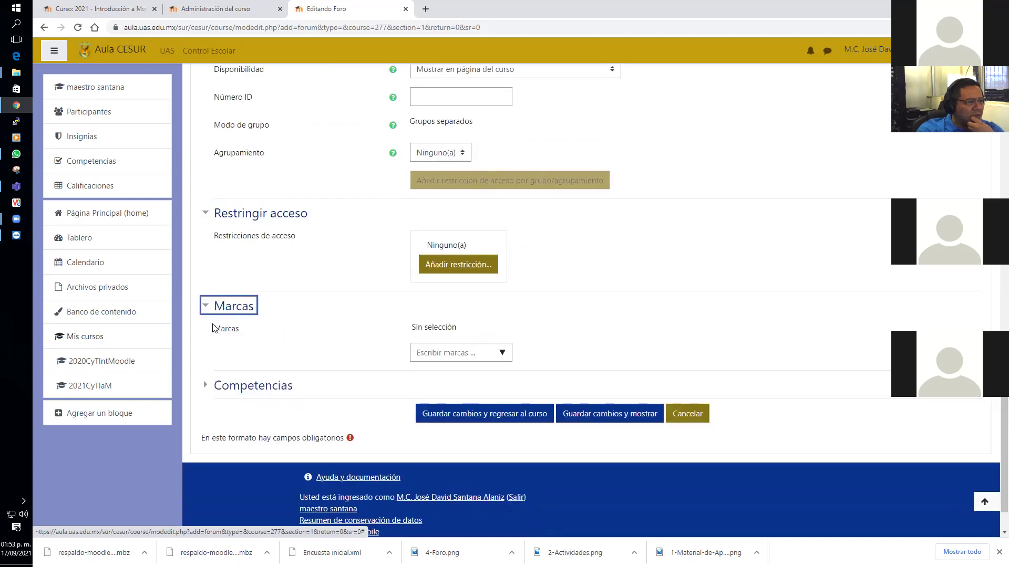
scroll(209, 310, down, 1)
click(211, 333)
scroll(262, 316, up, 9)
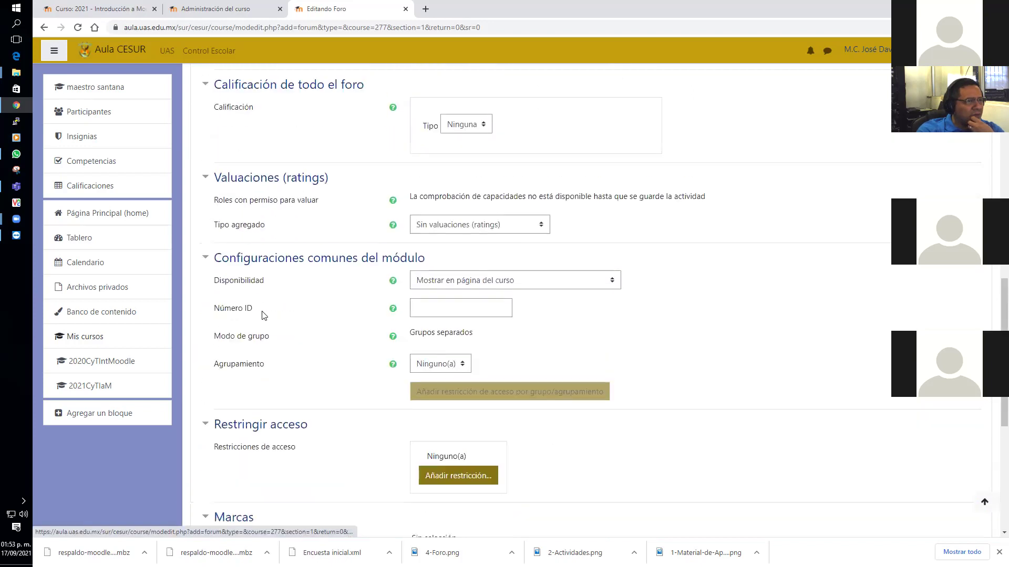
click(405, 8)
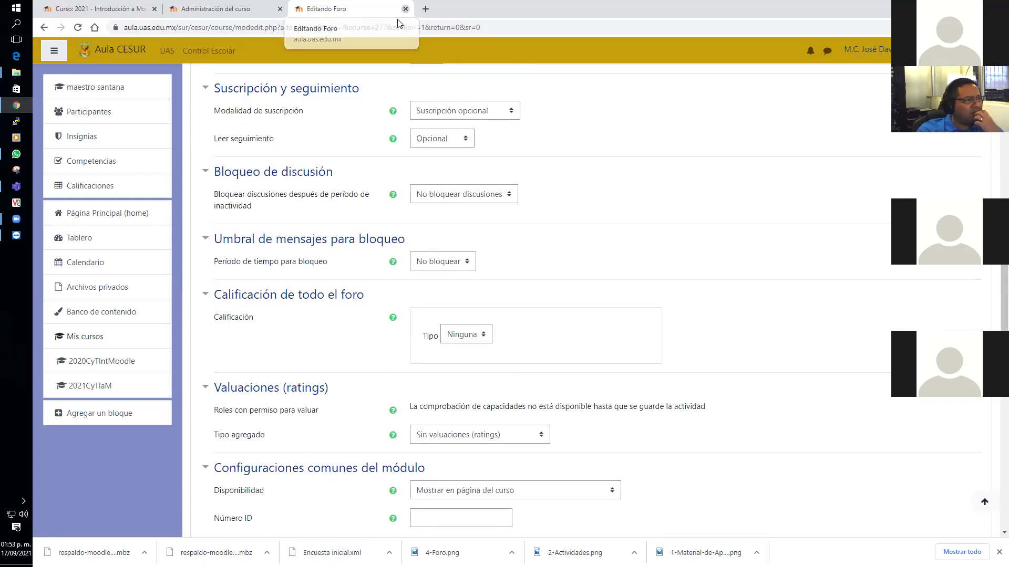
click(569, 87)
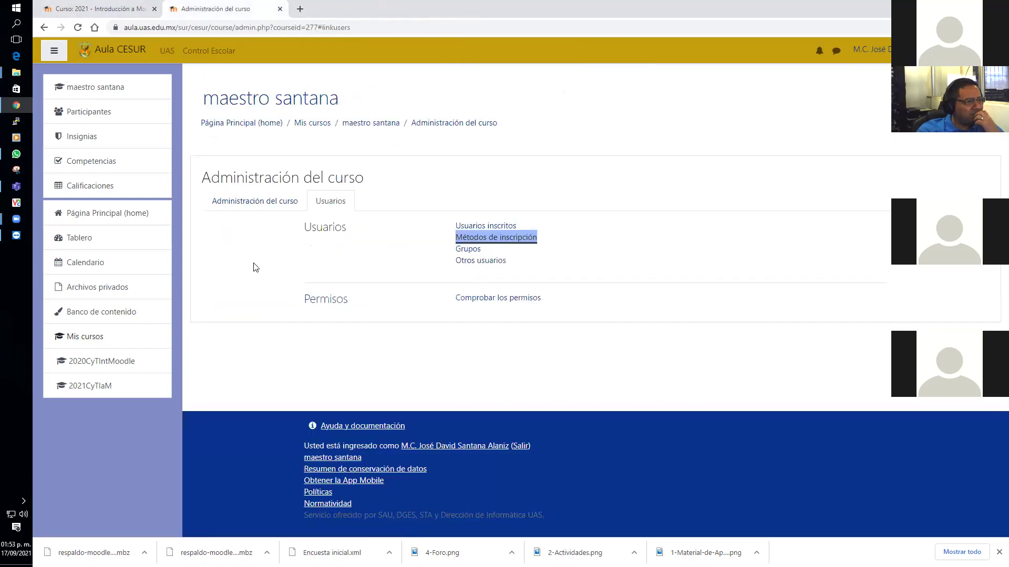
Step: In a new tab, go to the FIMAZ Moodle site and sign in with saved credentials
key(ctrl+t)
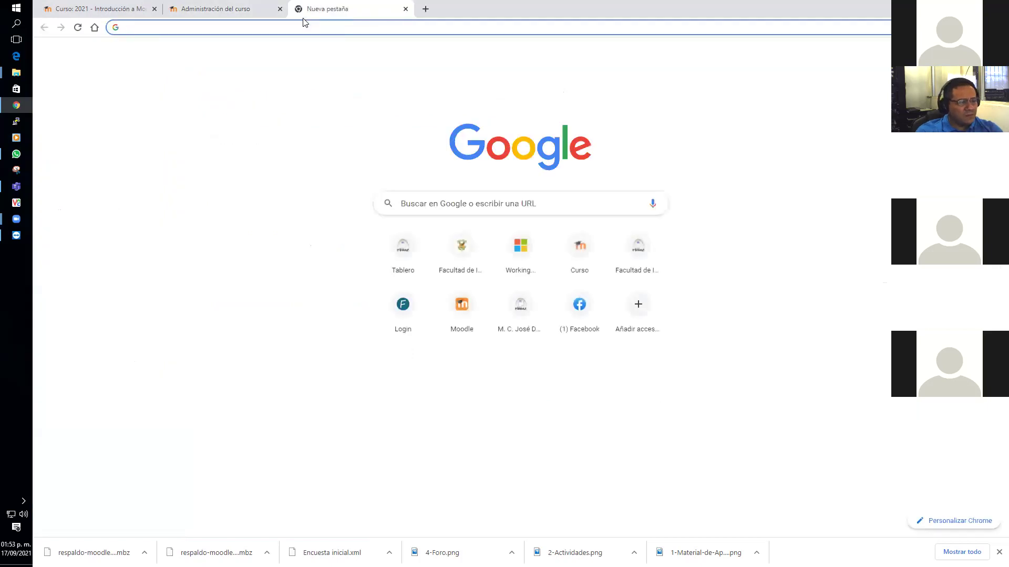
text(fiuma)
key(BackSpace)
key(BackSpace)
key(BackSpace)
key(BackSpace)
key(BackSpace)
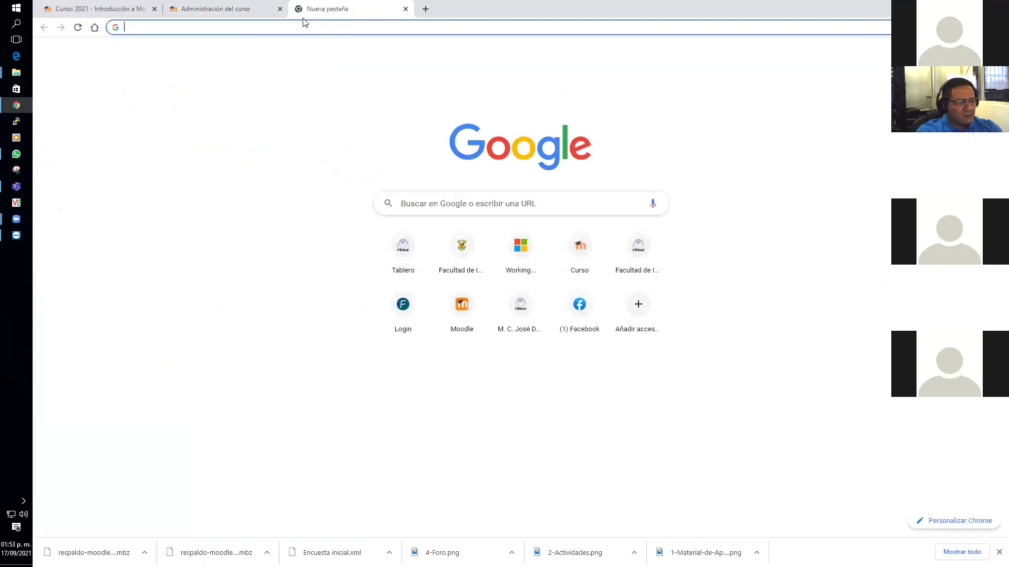
text(fimaz)
key(Return)
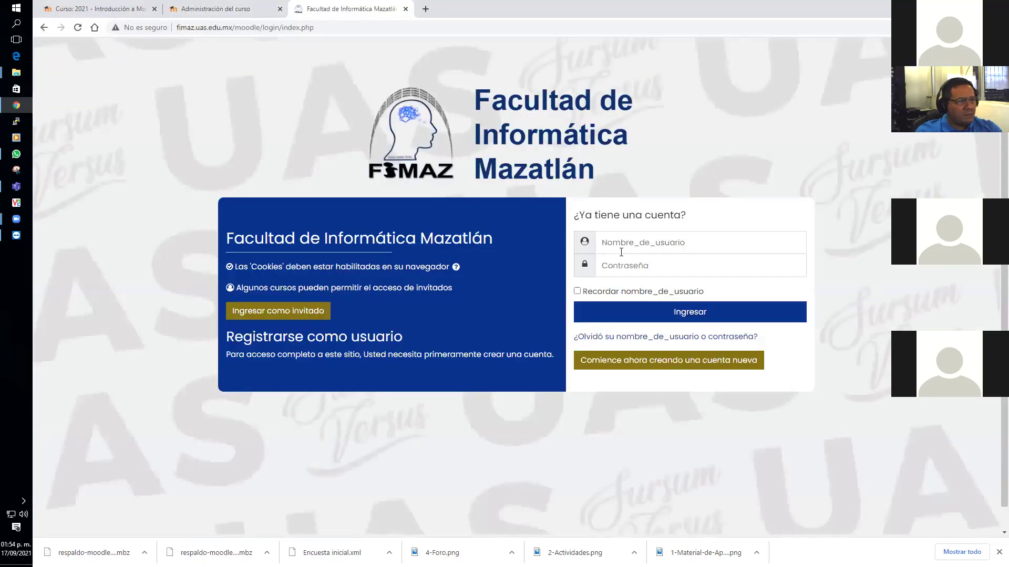
click(628, 242)
click(628, 274)
click(631, 311)
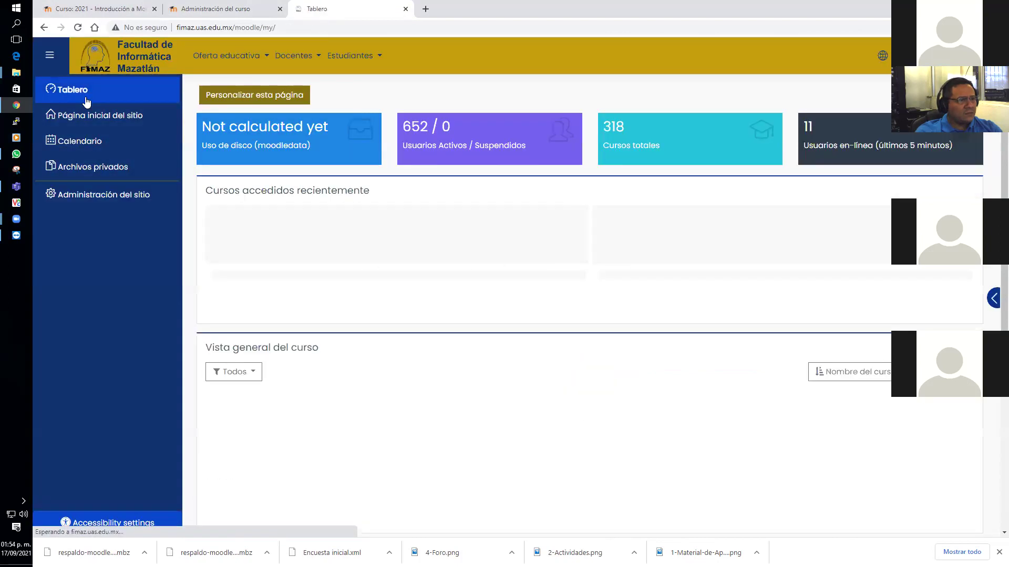
Step: Open the 2021 - Febrero - Julio course category and search the page for 'segu'
click(109, 141)
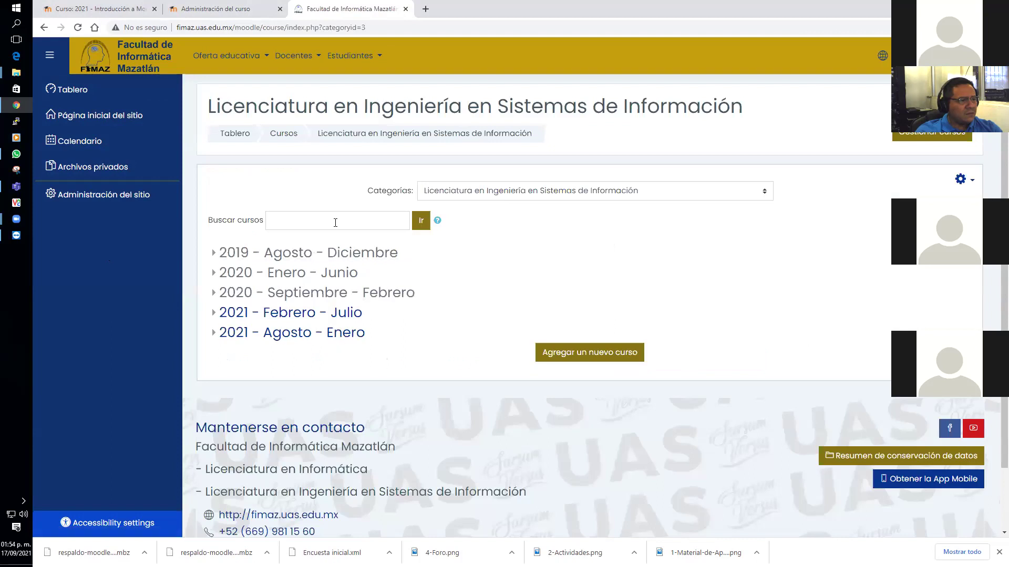
click(335, 314)
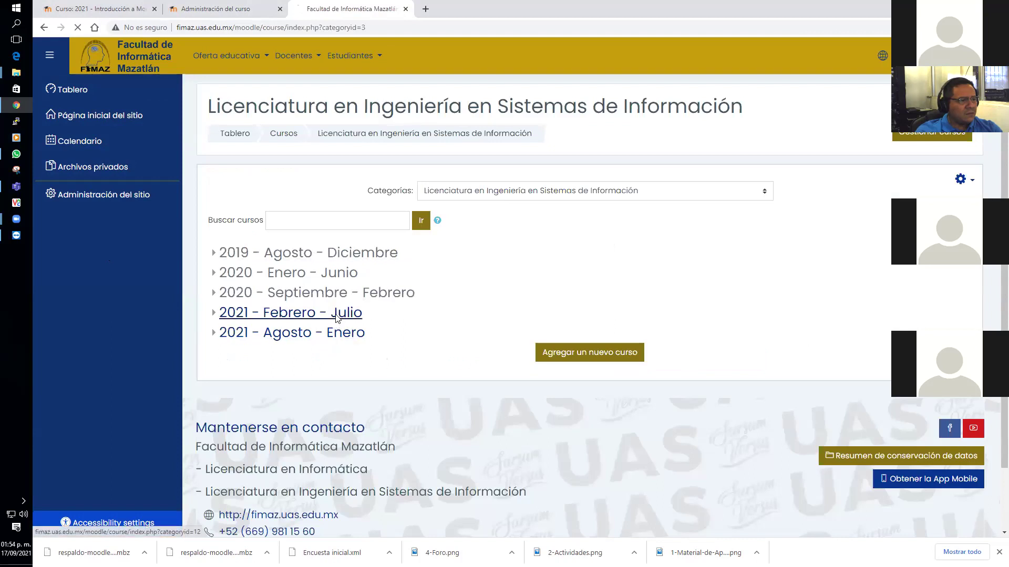
key(ctrl+f)
text(segu)
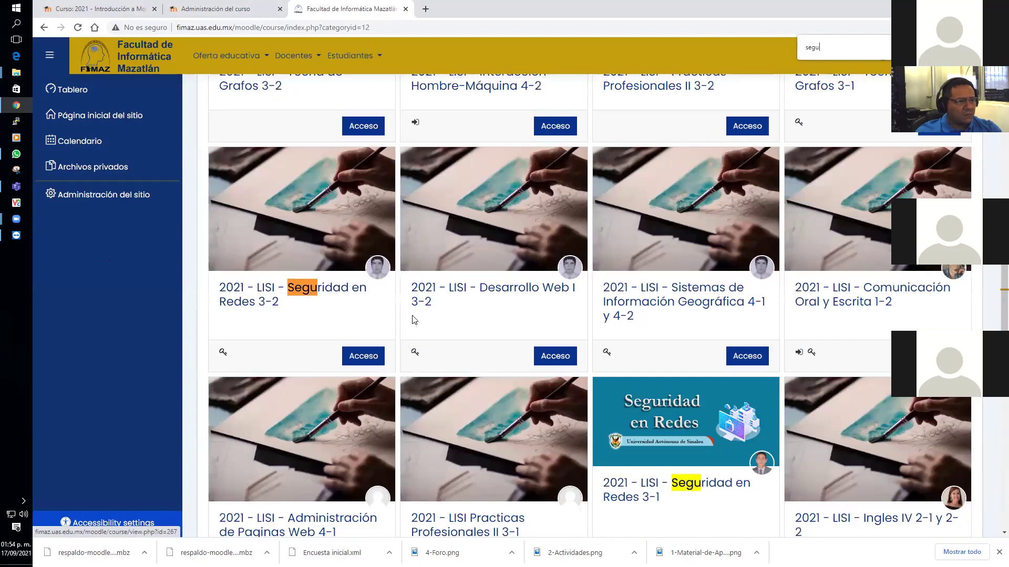
Step: Open the Seguridad en Redes 3-1 course and glance at its actions menu
click(653, 480)
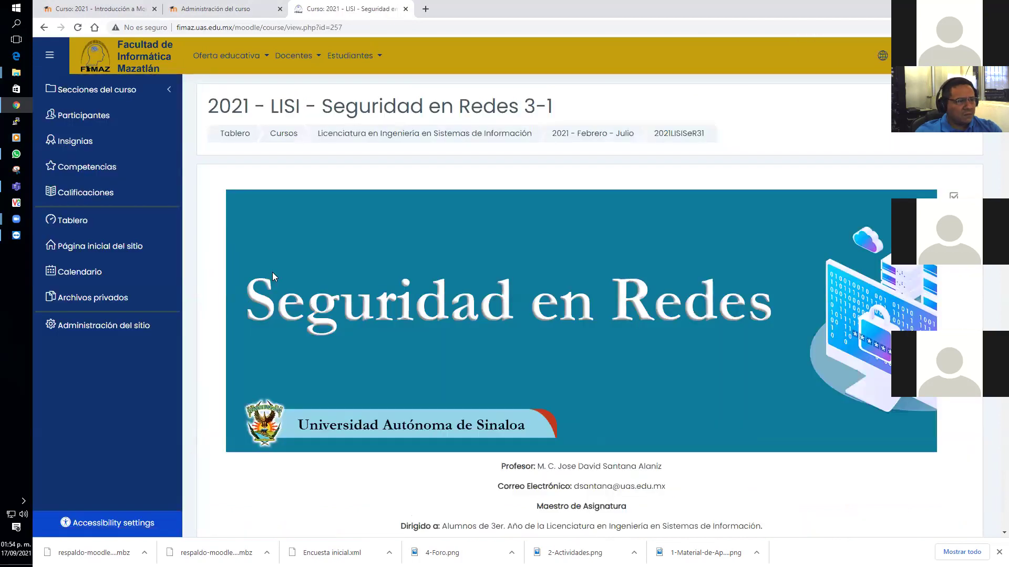
scroll(273, 280, down, 1)
scroll(273, 280, up, 2)
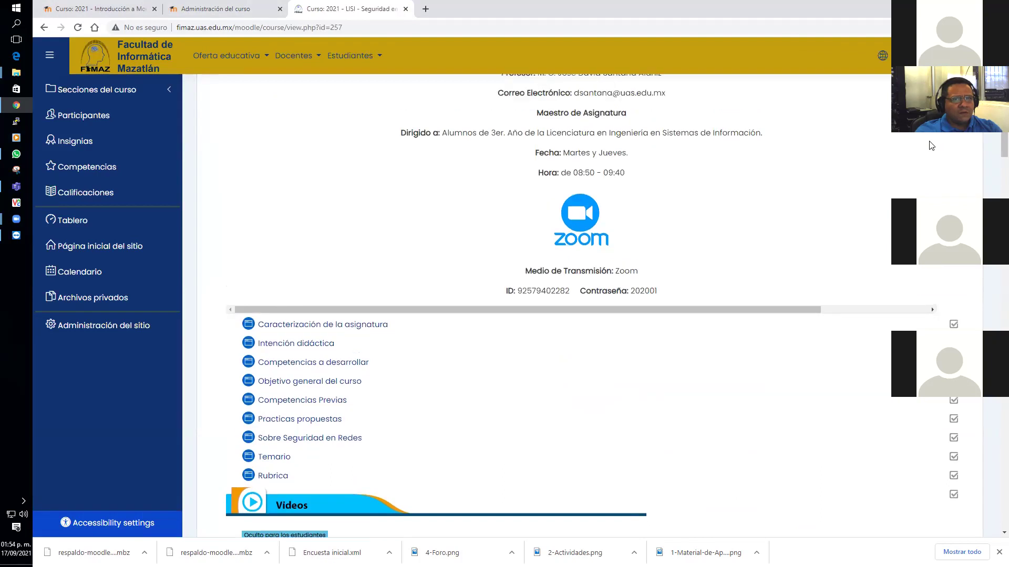
scroll(841, 157, up, 4)
click(964, 105)
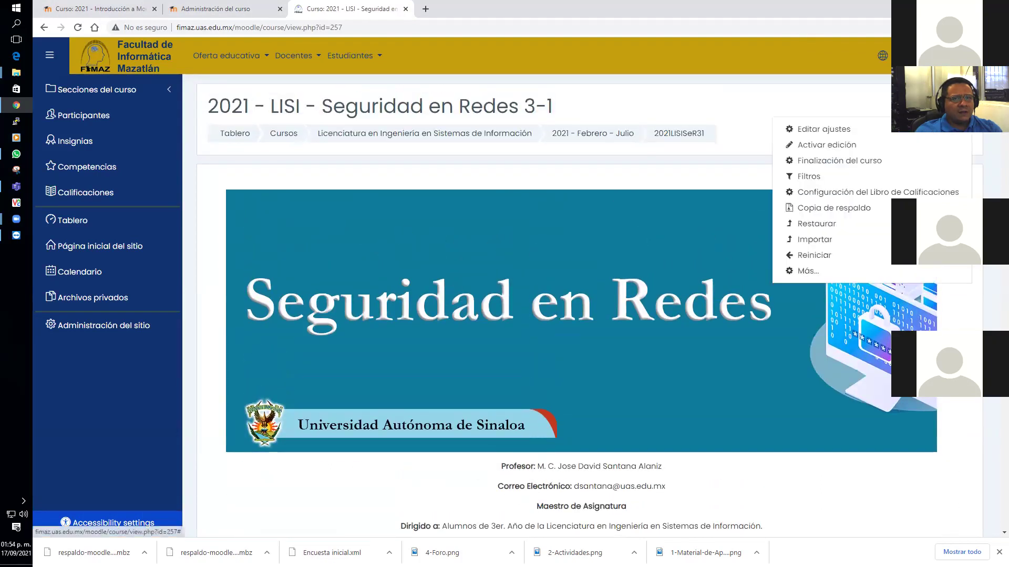
click(848, 102)
click(964, 105)
click(766, 220)
scroll(773, 289, down, 20)
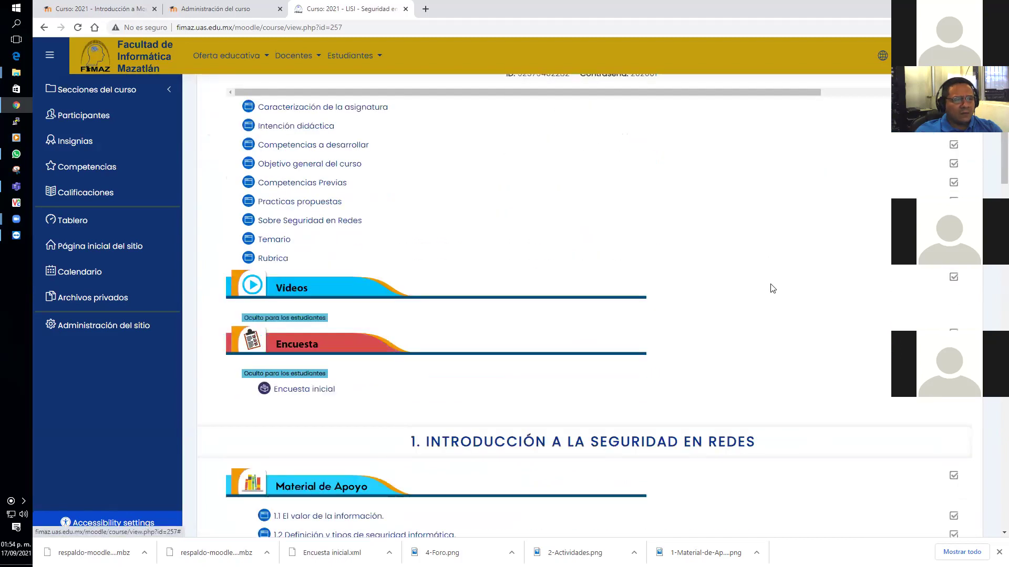
scroll(772, 287, down, 3)
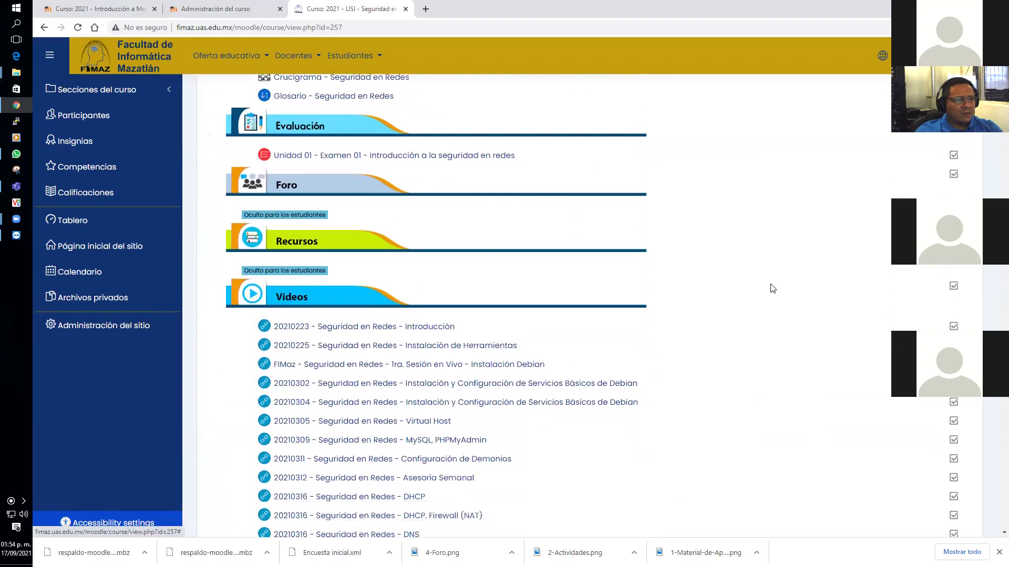
scroll(912, 181, up, 20)
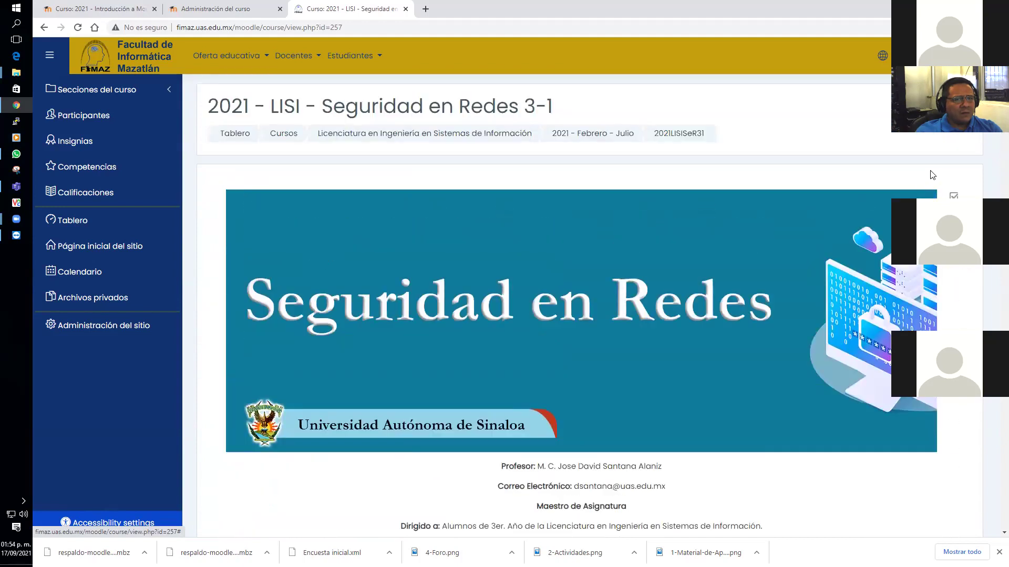
Step: Scroll through the course sections, including the hidden Encuesta inicial, and open the course settings menu
click(965, 102)
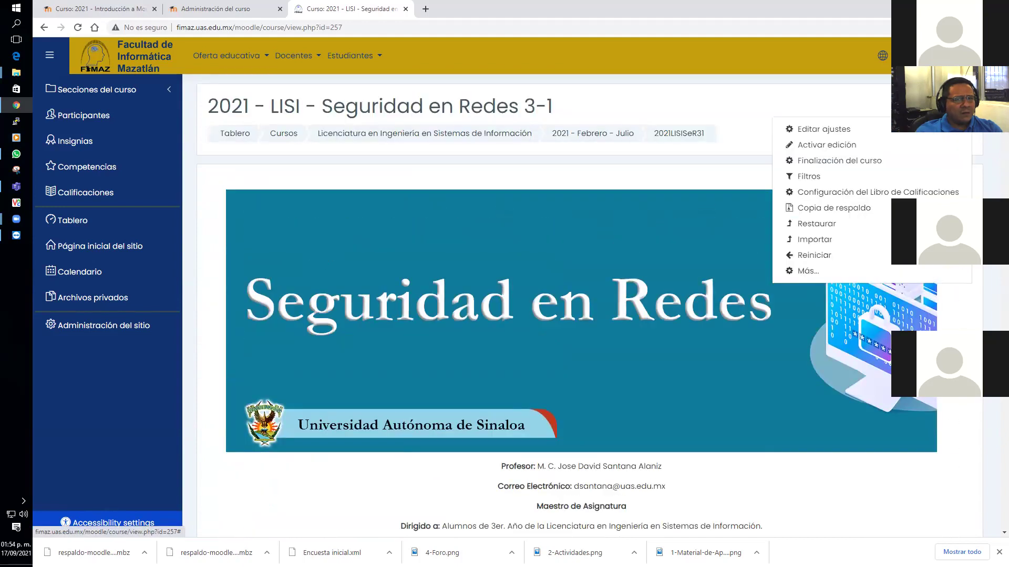
key(Escape)
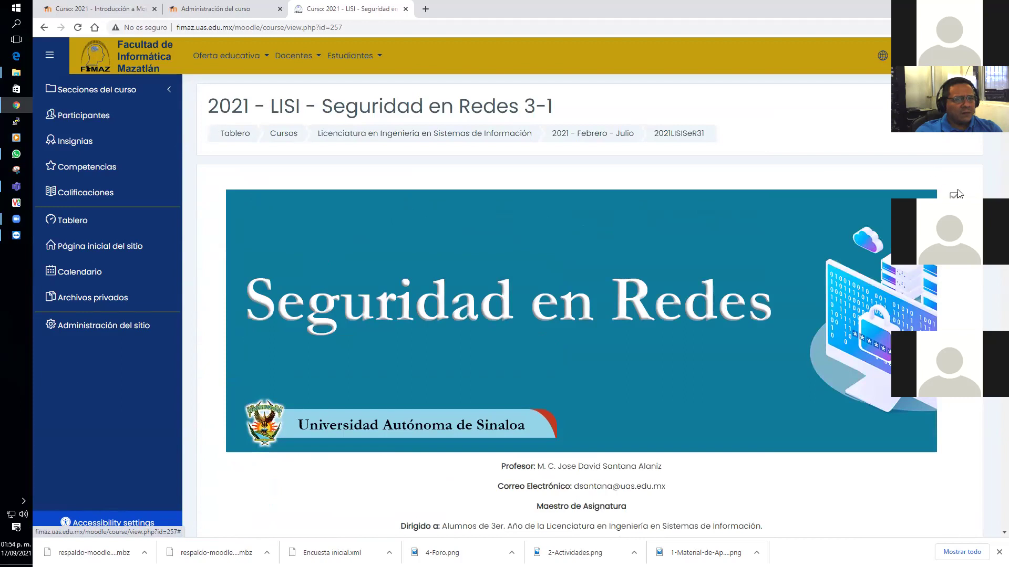
scroll(765, 236, down, 20)
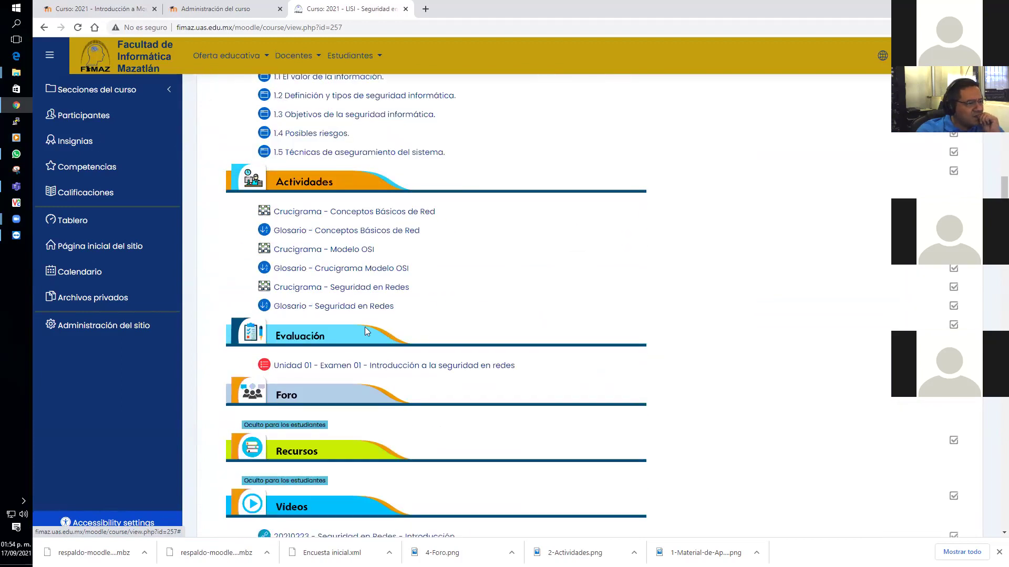
scroll(296, 249, down, 5)
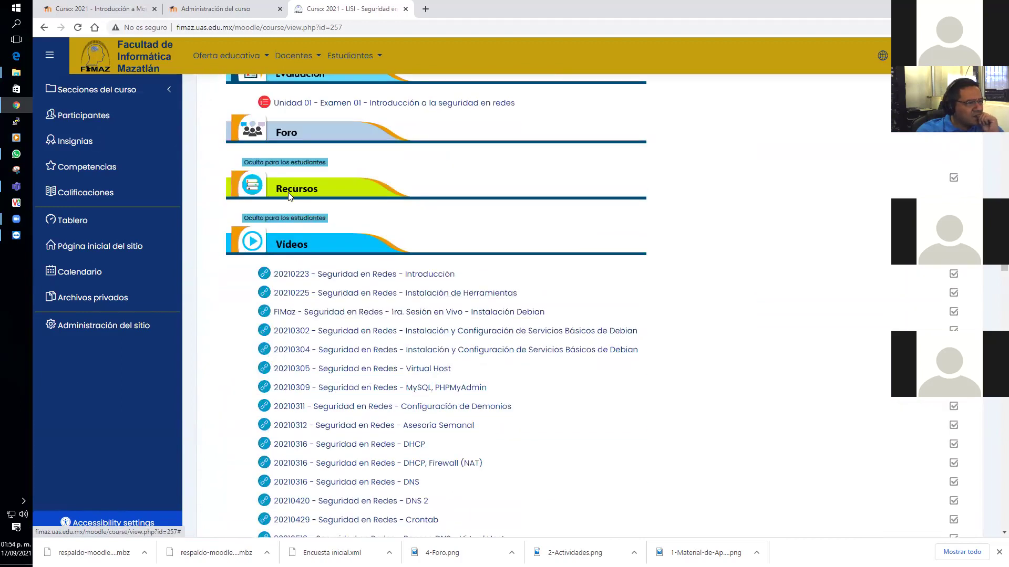
scroll(288, 197, down, 9)
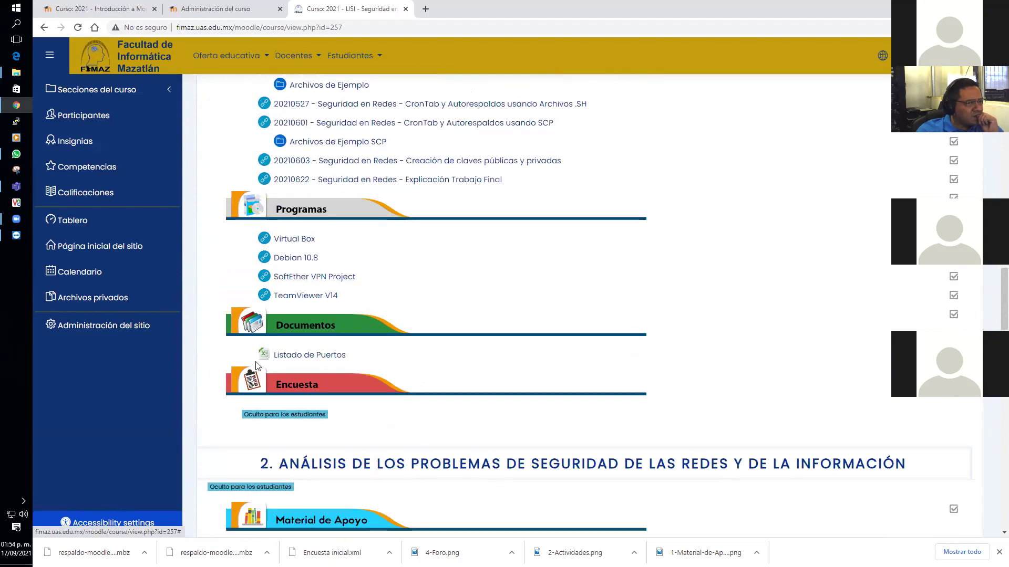
scroll(257, 363, up, 20)
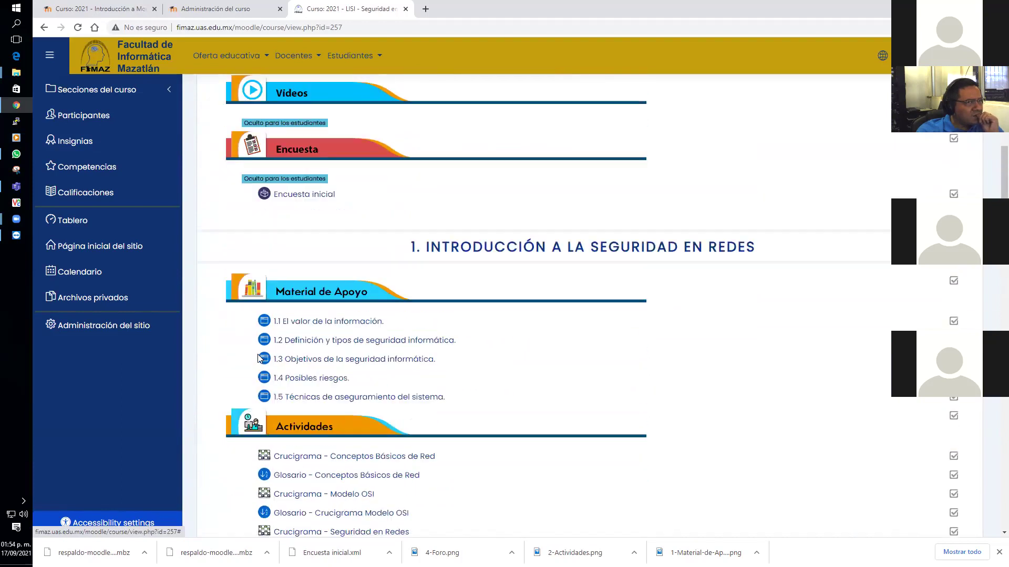
scroll(257, 357, up, 6)
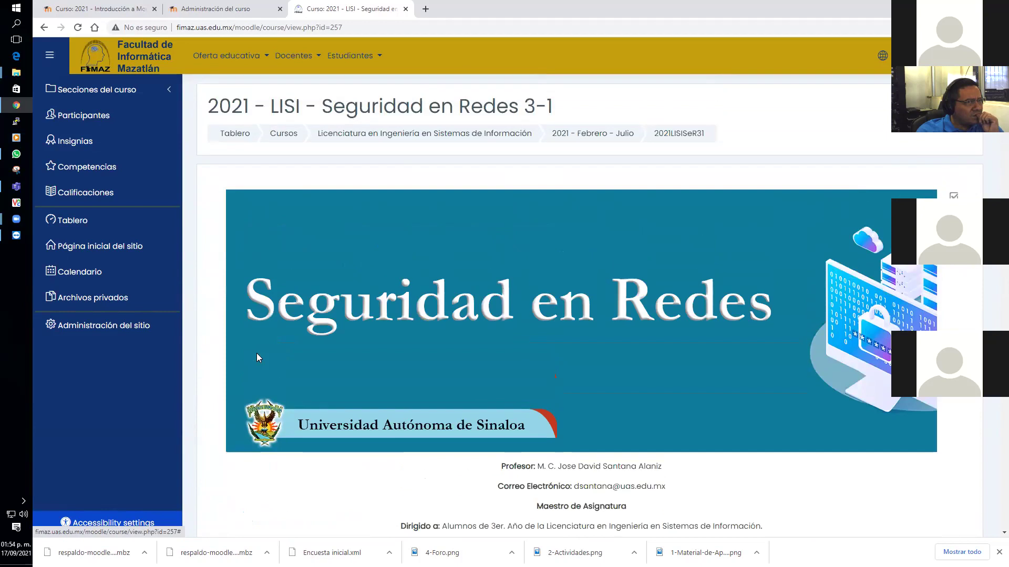
click(966, 106)
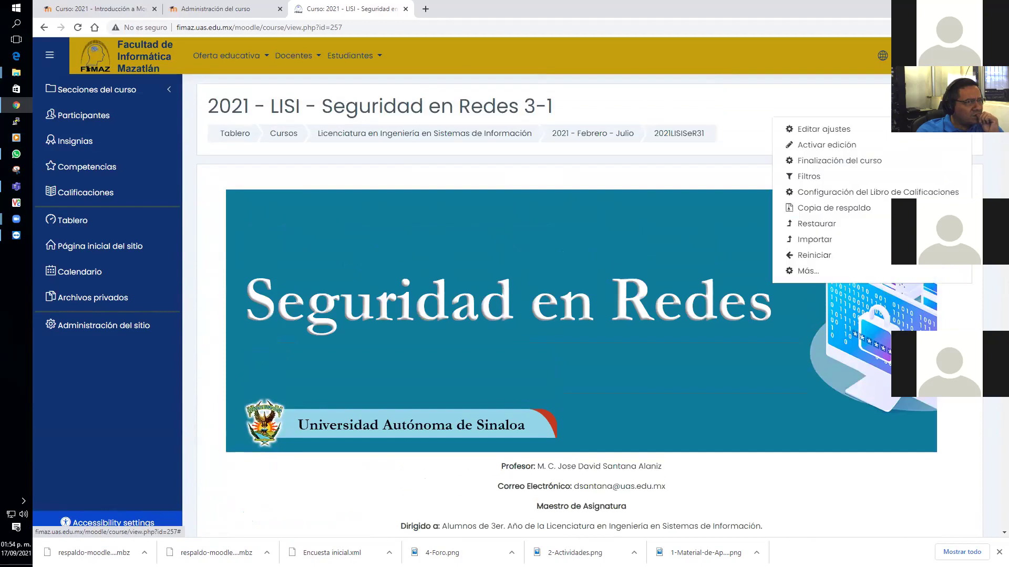
Step: Turn editing on in Seguridad en Redes 3-1 and start creating a new Foro
click(828, 146)
scroll(452, 341, down, 8)
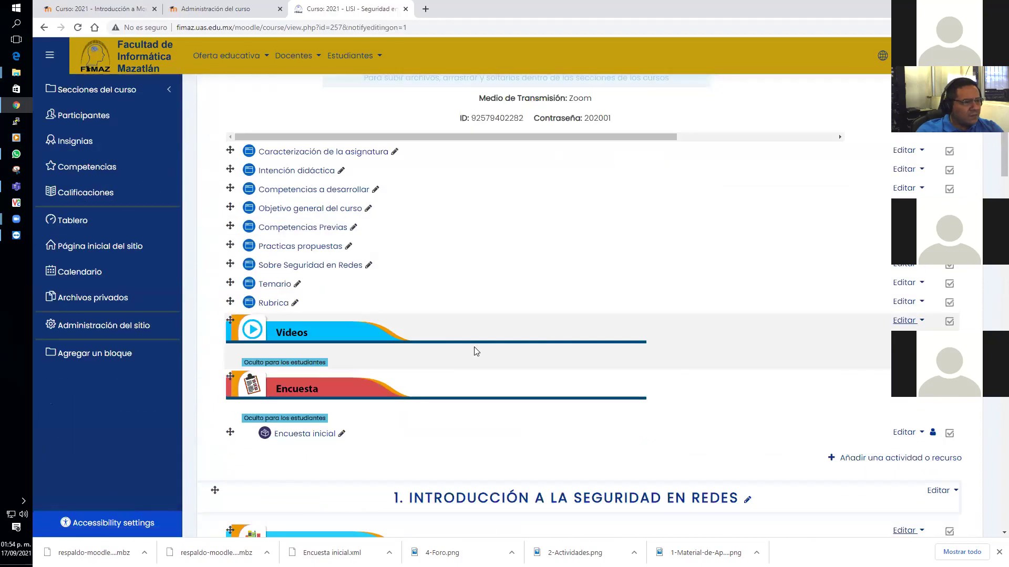
click(862, 458)
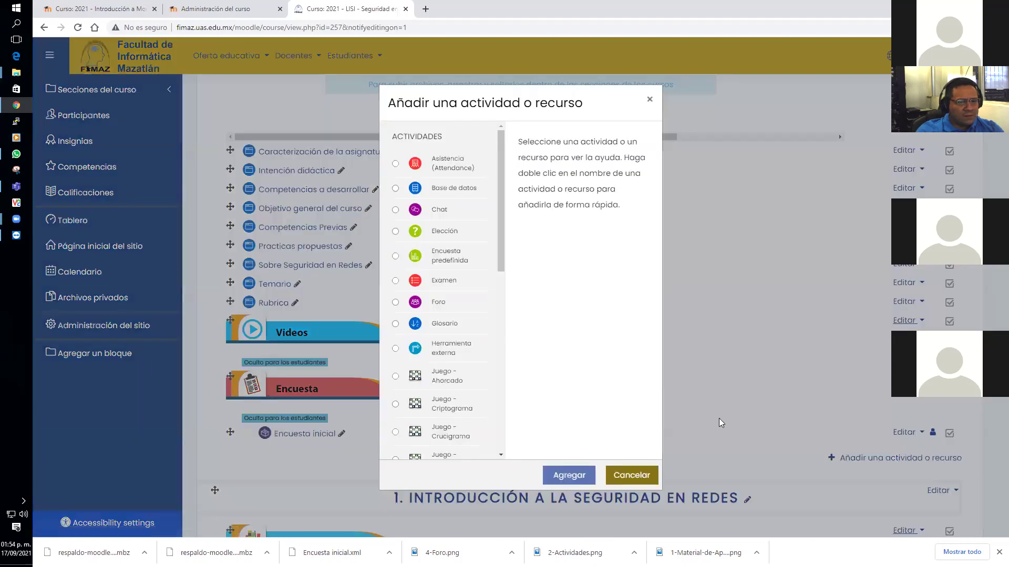
click(423, 305)
double_click(421, 303)
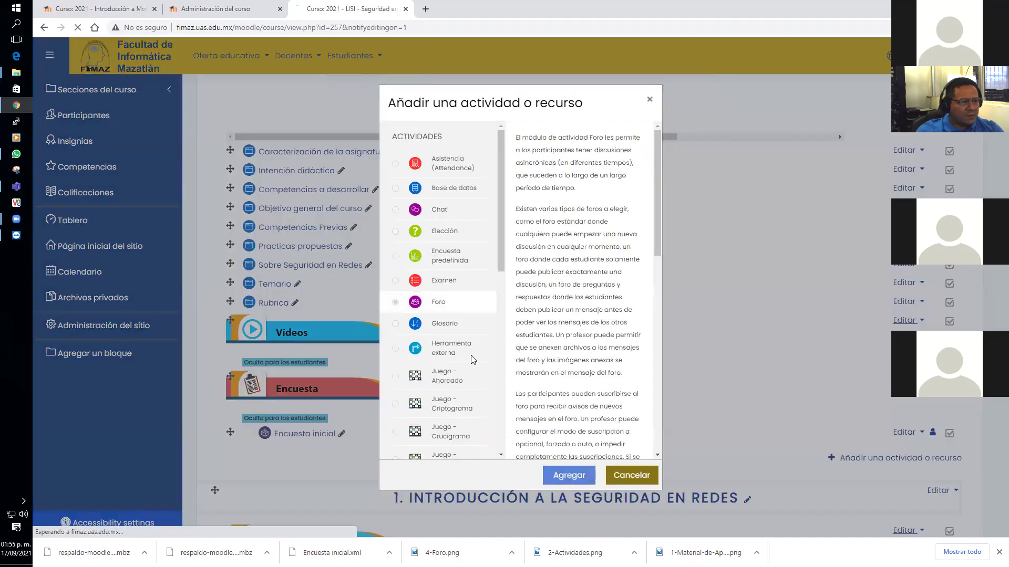
Step: Review the Availability, attachments and subscription settings, keeping optional subscription, and expand discussion locking
scroll(212, 360, down, 5)
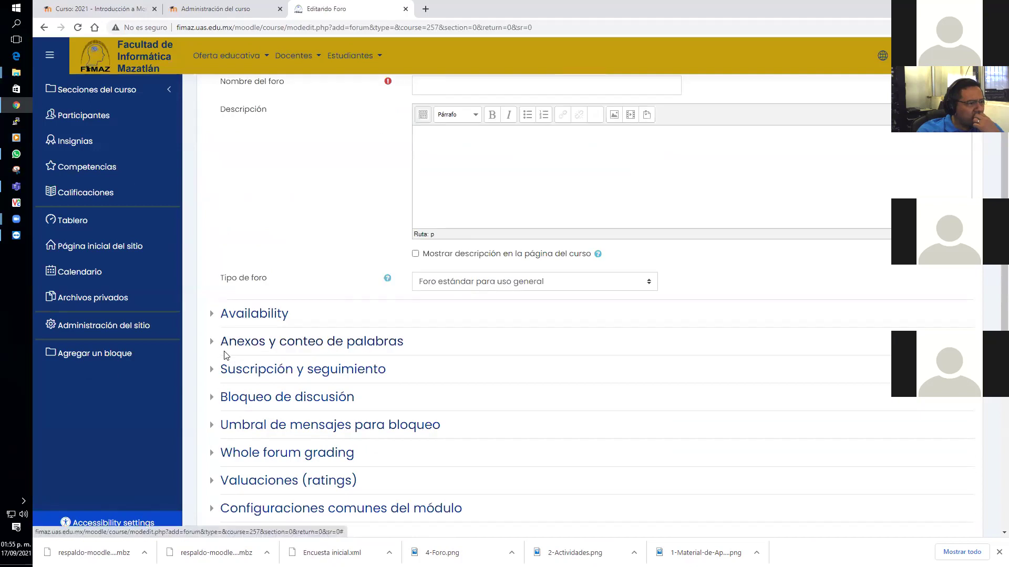
scroll(211, 357, down, 1)
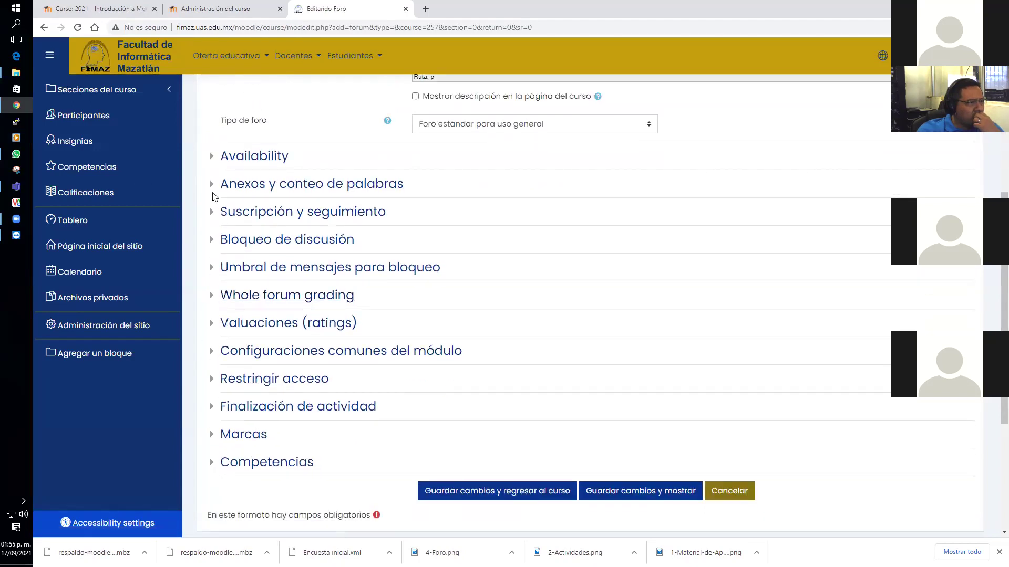
click(209, 158)
click(209, 157)
click(211, 185)
click(212, 185)
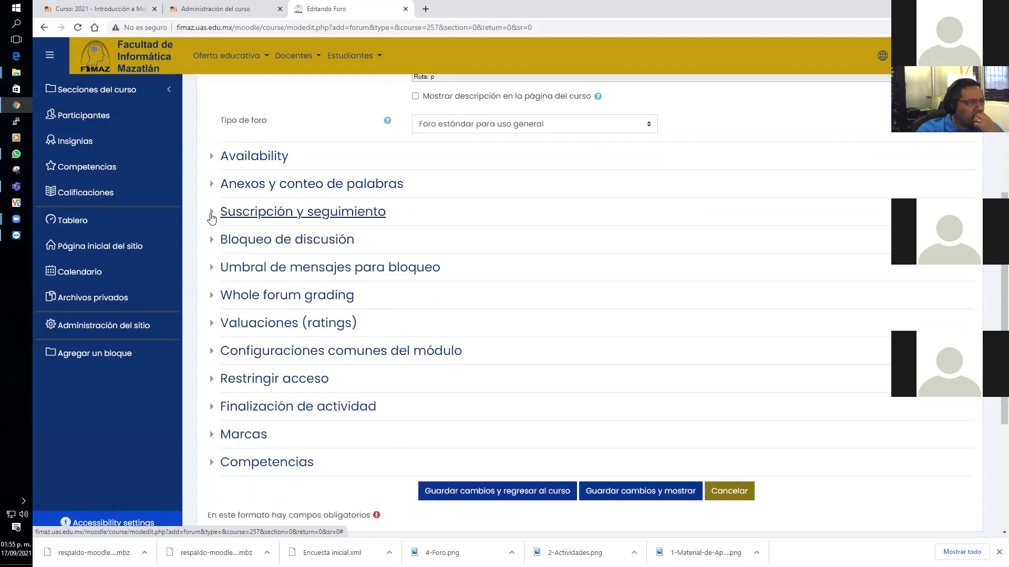
click(212, 212)
click(488, 236)
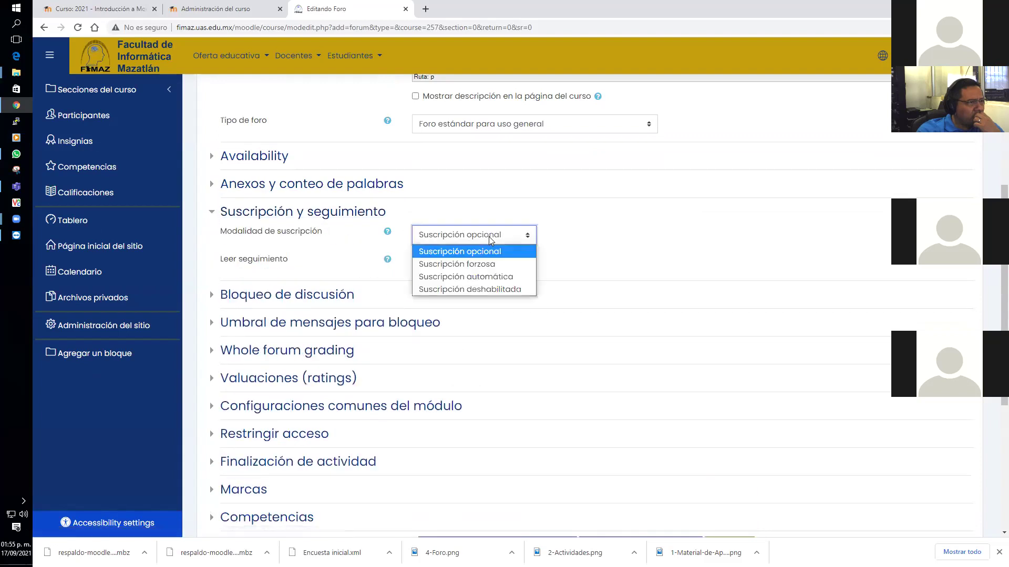
click(488, 237)
click(214, 295)
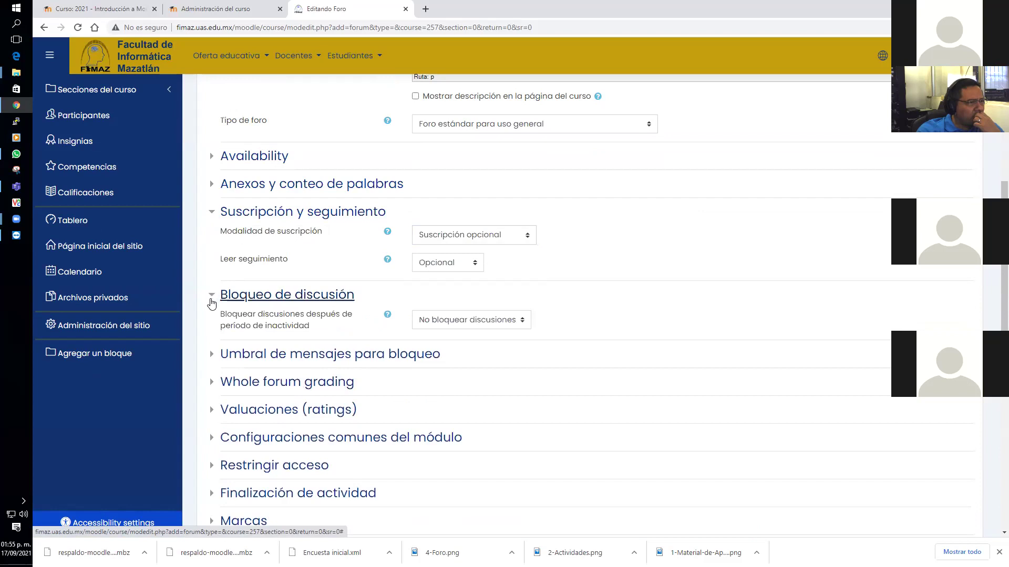
Step: Expand the message threshold, whole-forum grading, ratings, common module, access restriction and completion sections
scroll(214, 302, down, 2)
click(217, 258)
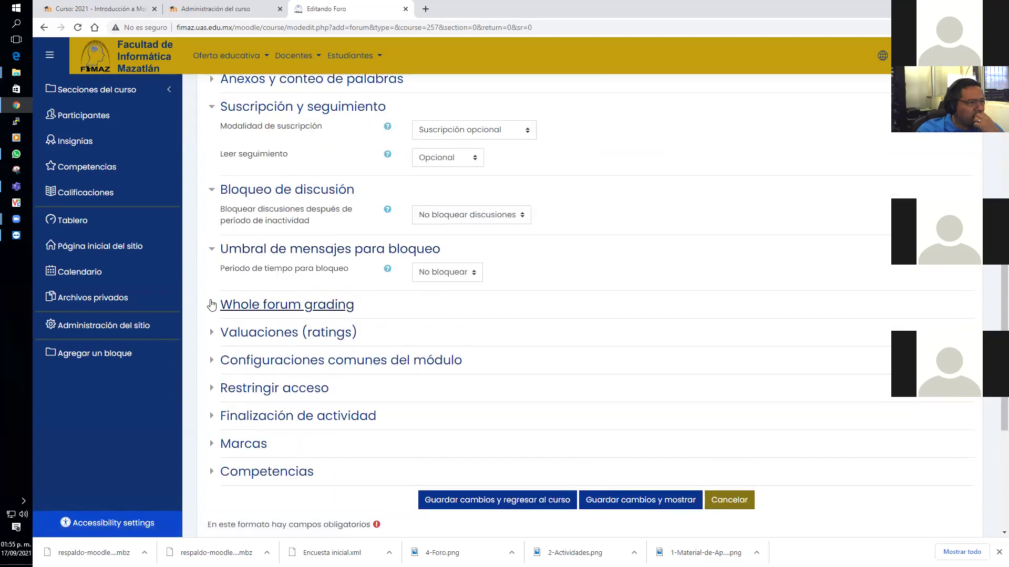
click(213, 300)
scroll(211, 355, down, 1)
click(211, 355)
scroll(211, 347, down, 2)
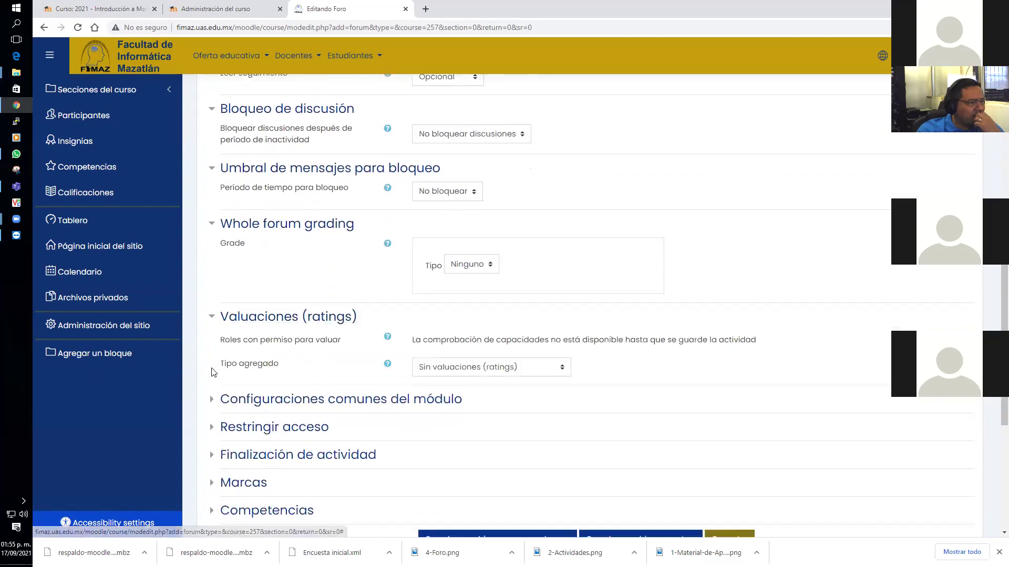
click(214, 324)
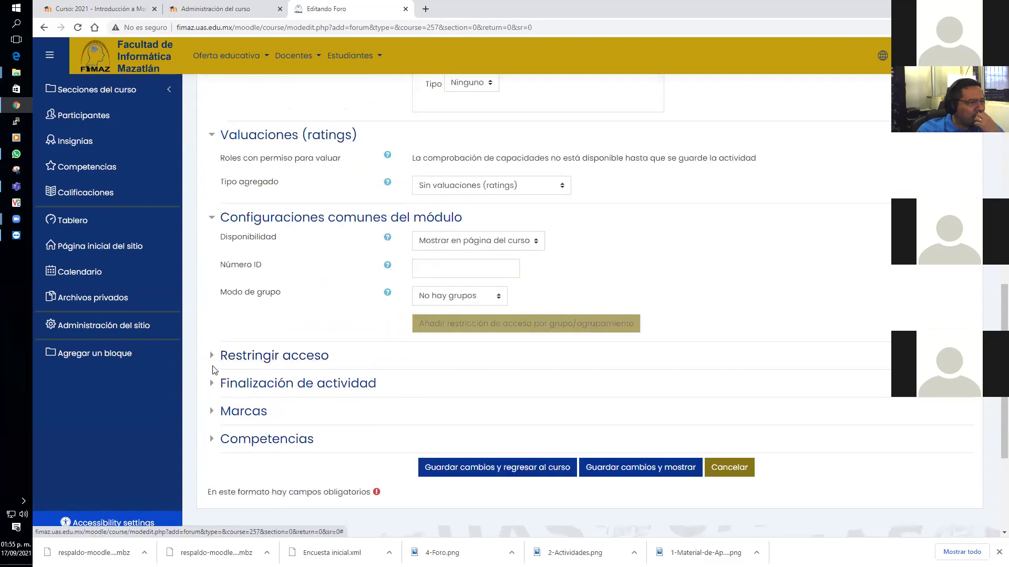
click(213, 362)
scroll(215, 315, down, 3)
click(217, 296)
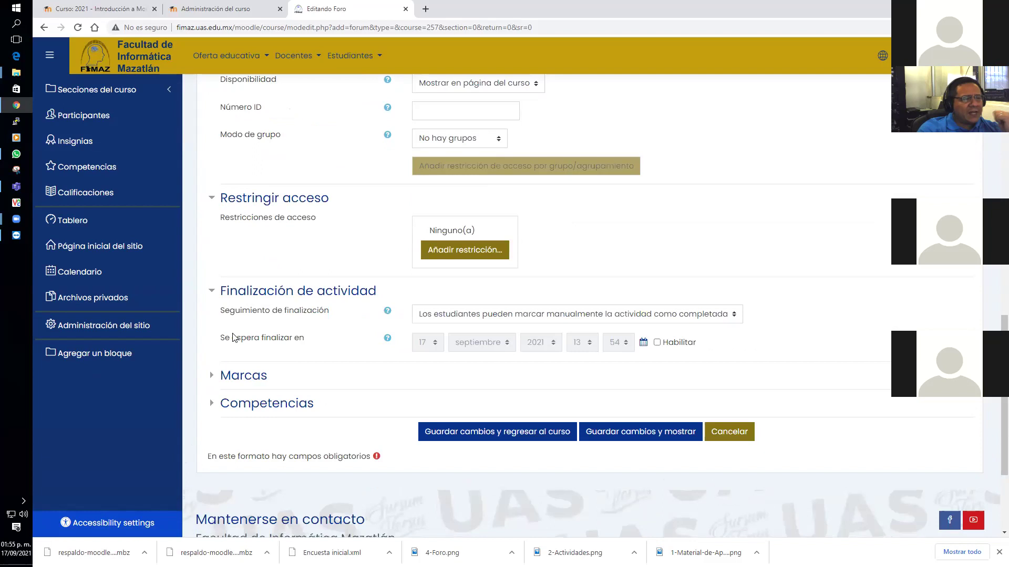
Step: Open the Unidad 1 - Foro 1 settings in the Aula CESUR maestro santana course, then return to FIMAZ
click(200, 6)
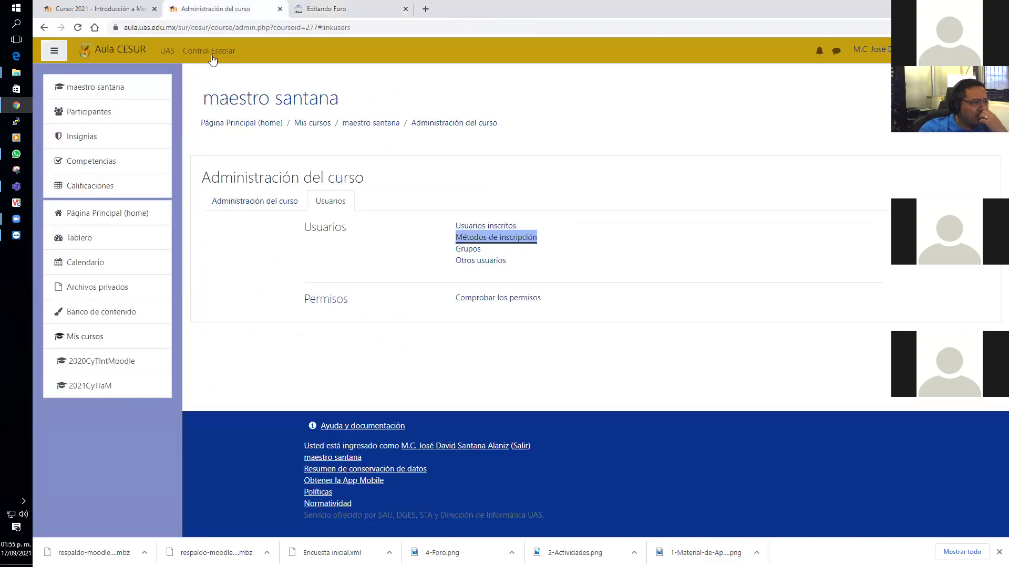
click(97, 87)
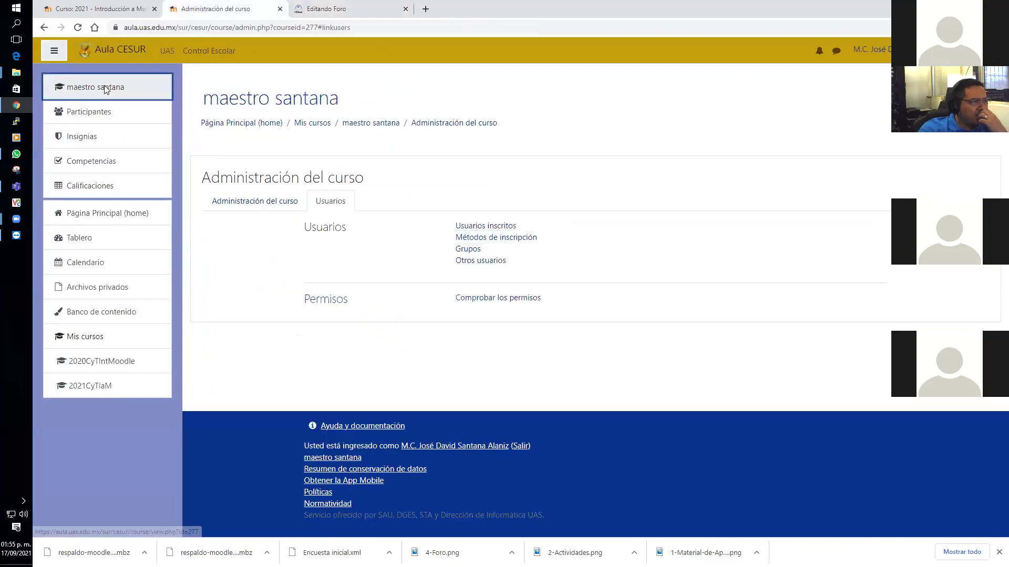
scroll(387, 335, down, 15)
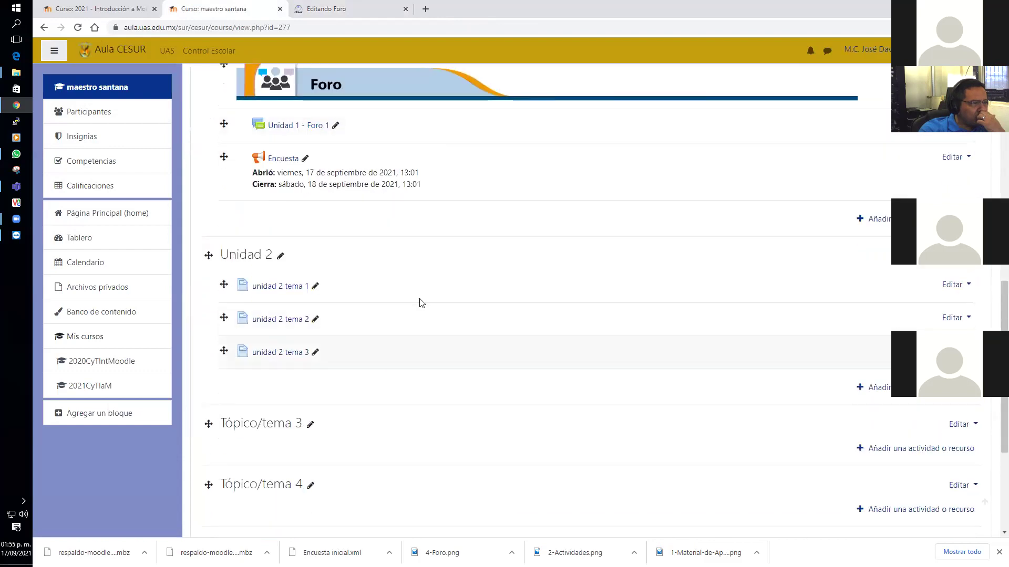
click(953, 156)
click(883, 144)
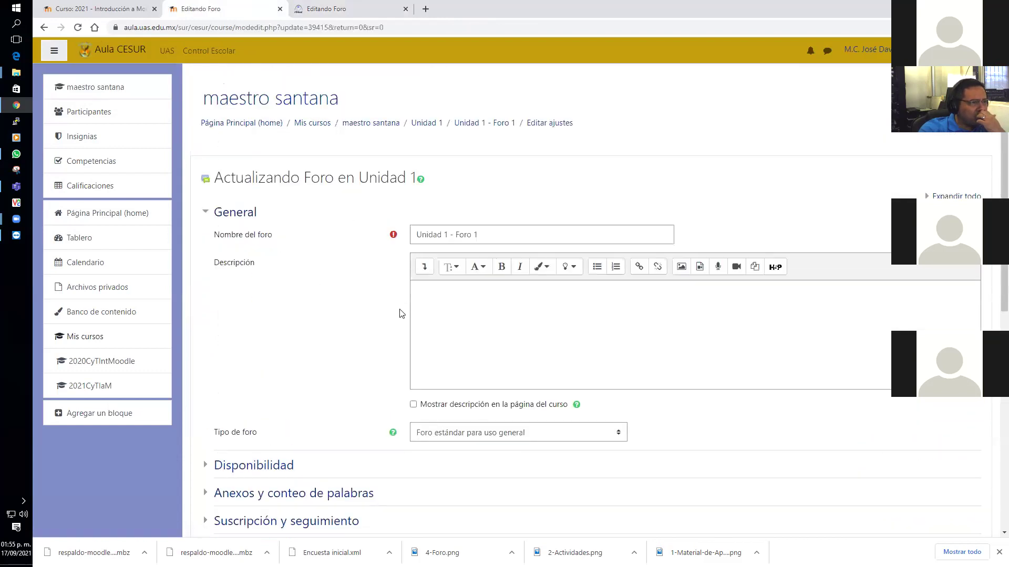
scroll(399, 313, down, 5)
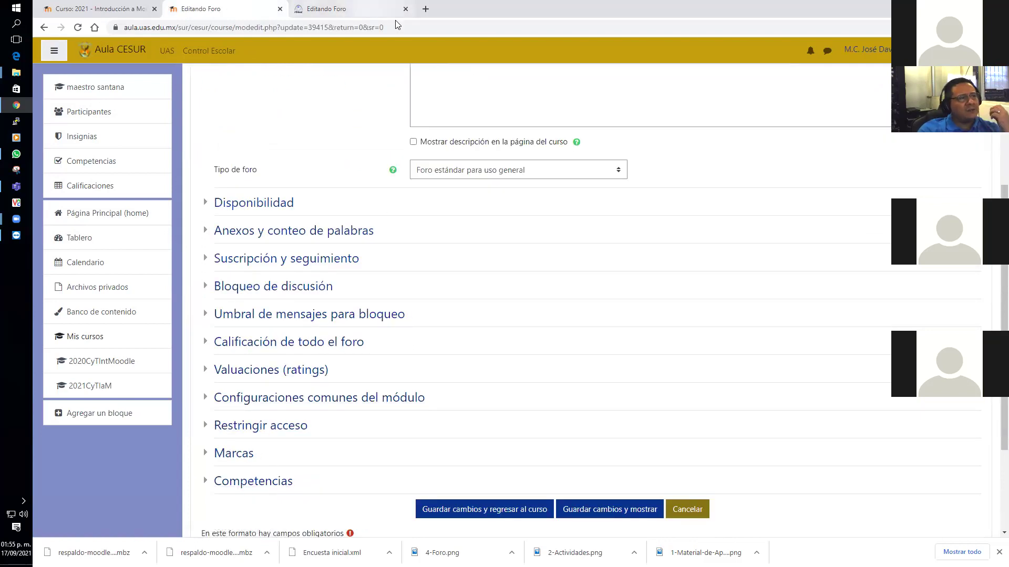
click(336, 9)
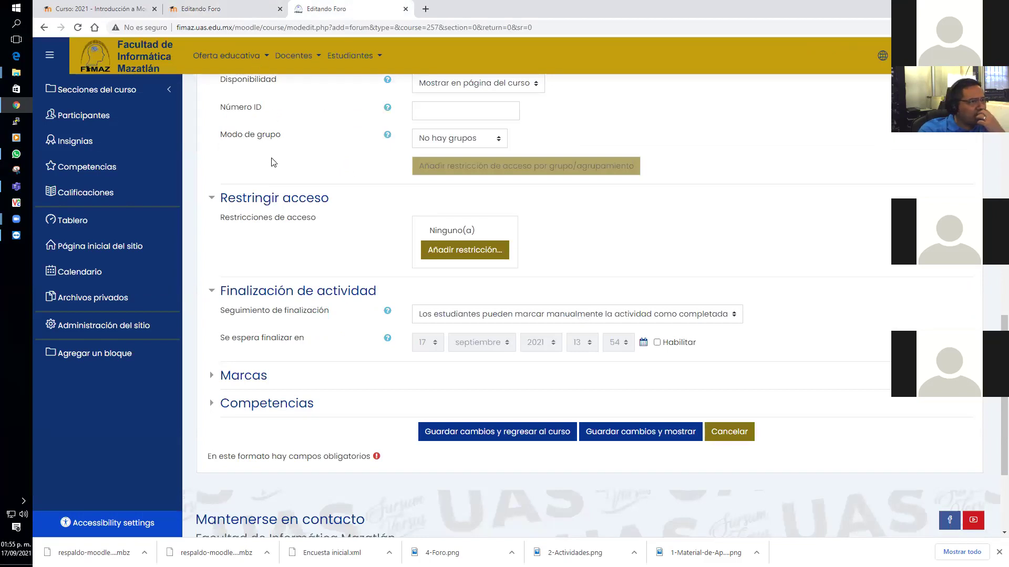
Step: Compare against the Aula CESUR forum settings, leaving completion tracking as manual
click(231, 9)
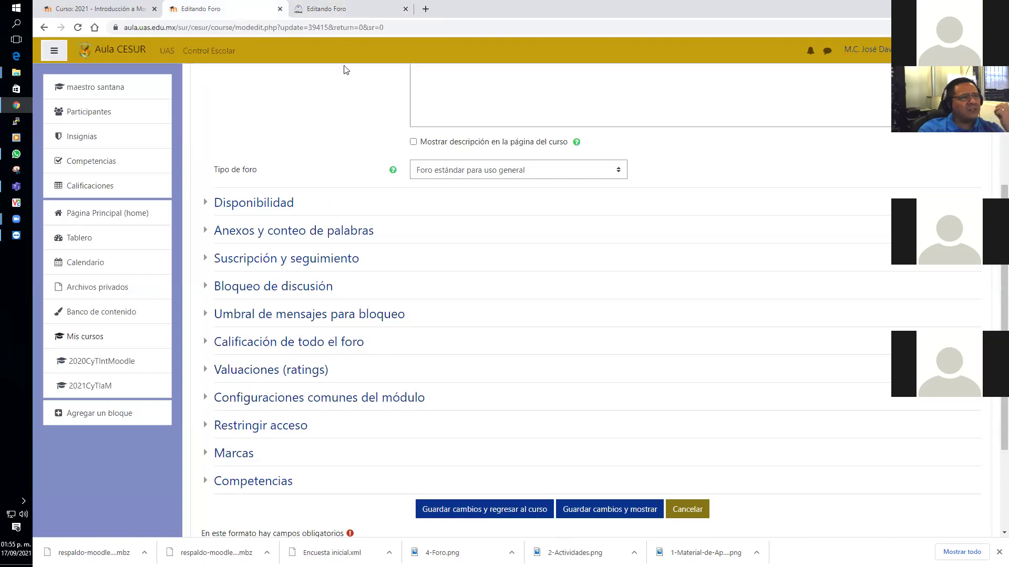
click(347, 17)
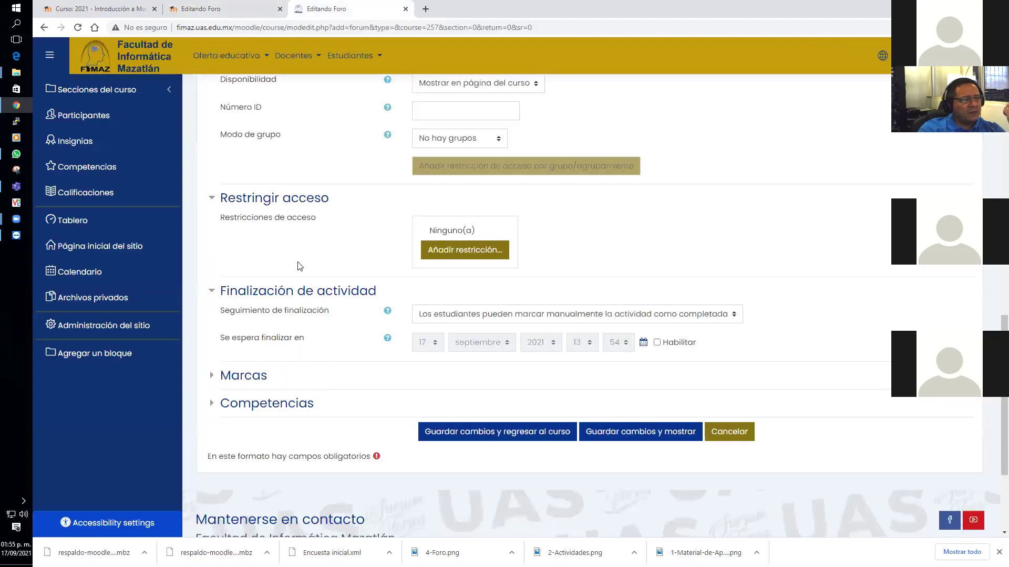
click(447, 317)
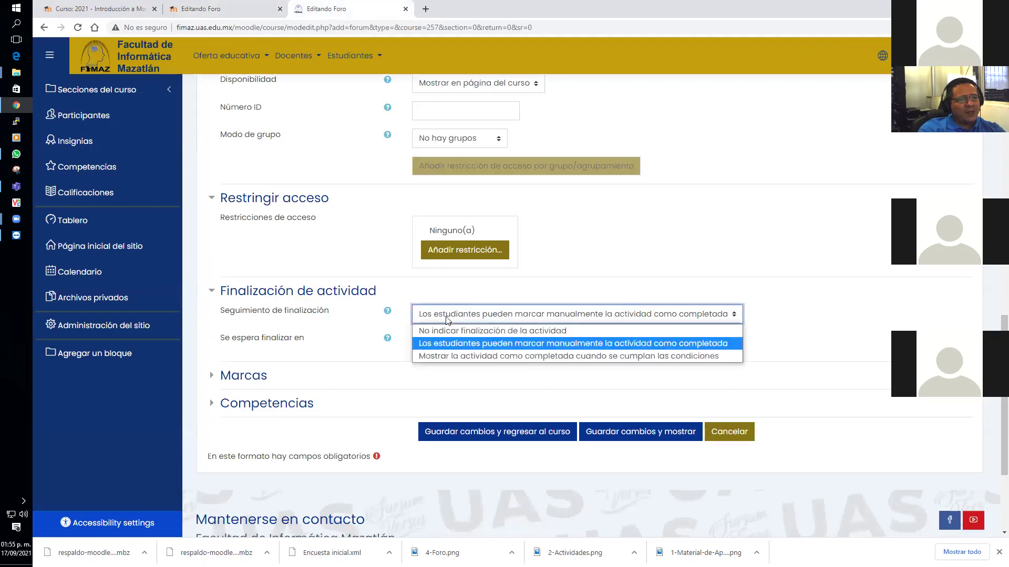
click(267, 343)
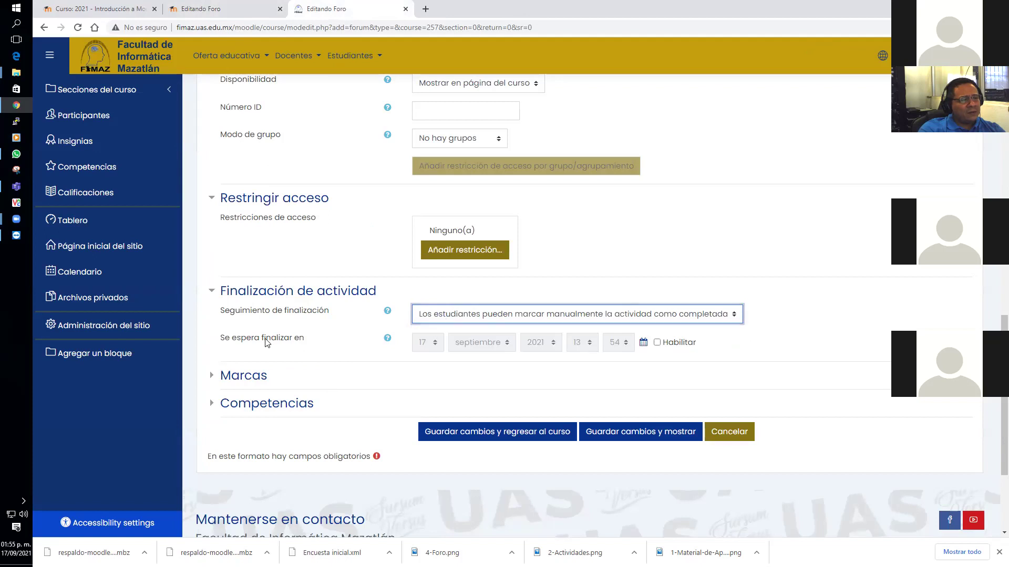
click(454, 318)
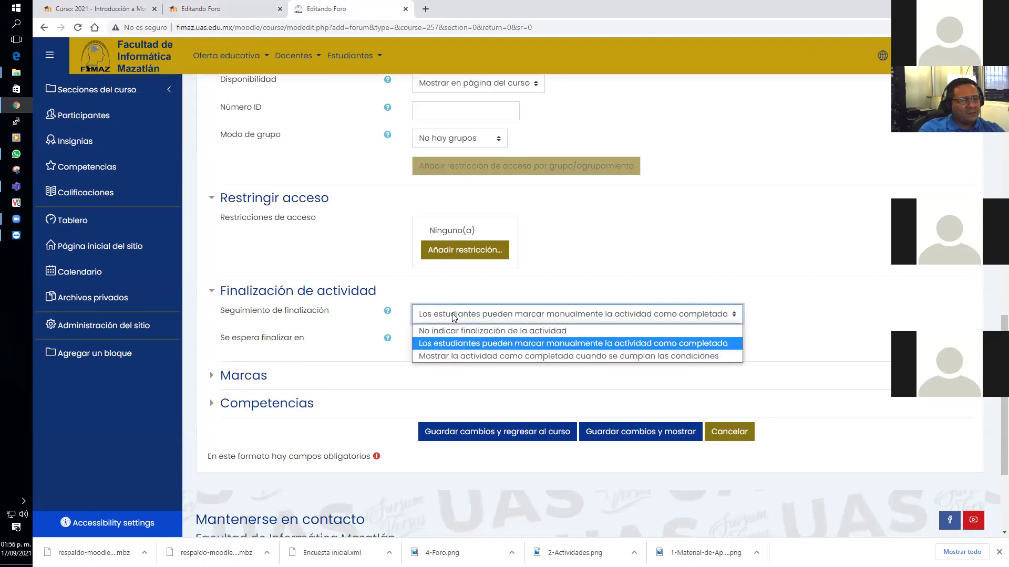
click(454, 319)
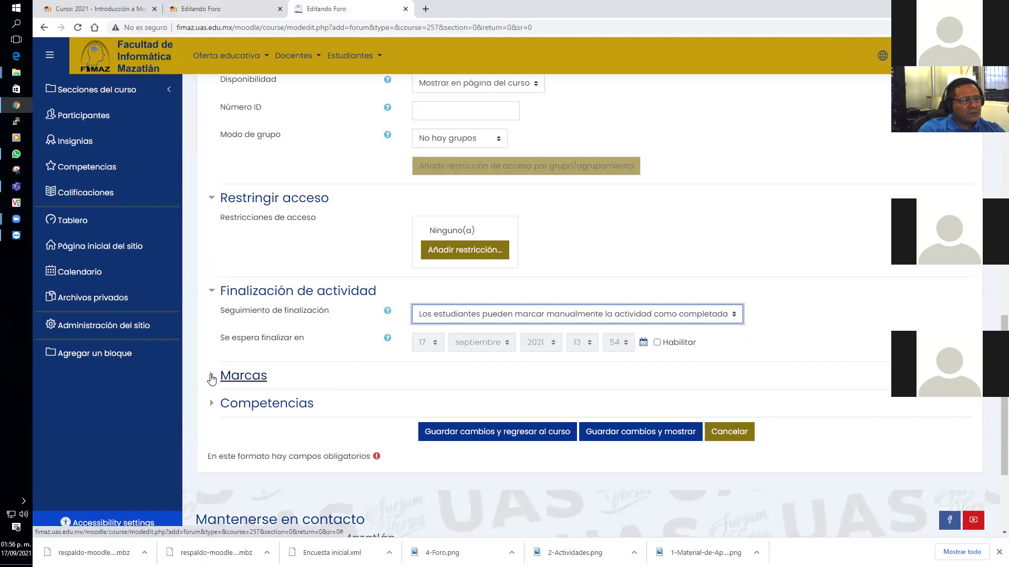
Step: Expand the Tags and Competencies sections, keeping manual completion tracking unchanged
click(212, 378)
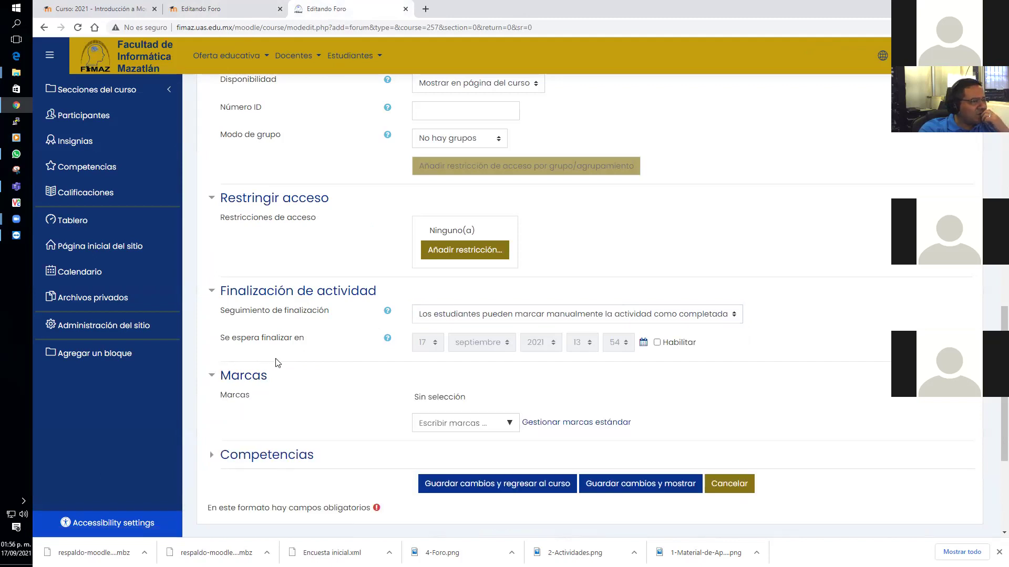
scroll(278, 363, down, 1)
click(213, 402)
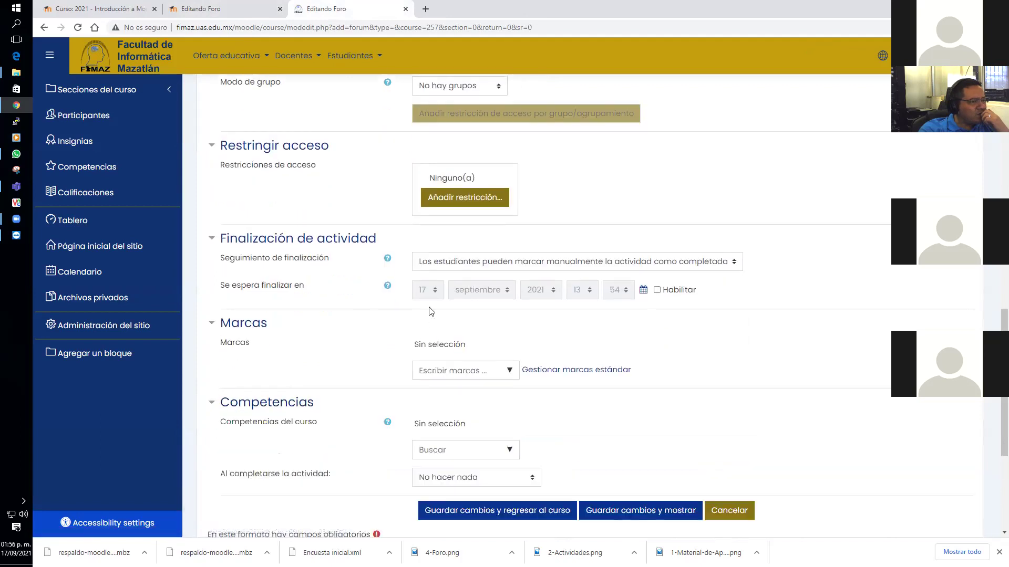
click(442, 262)
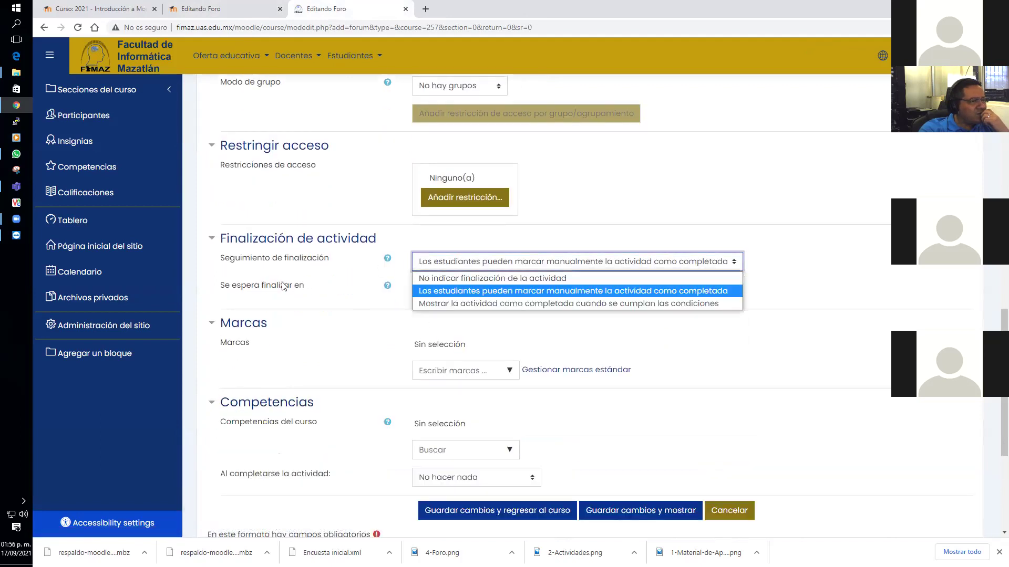
click(273, 294)
scroll(284, 304, down, 3)
scroll(284, 305, up, 3)
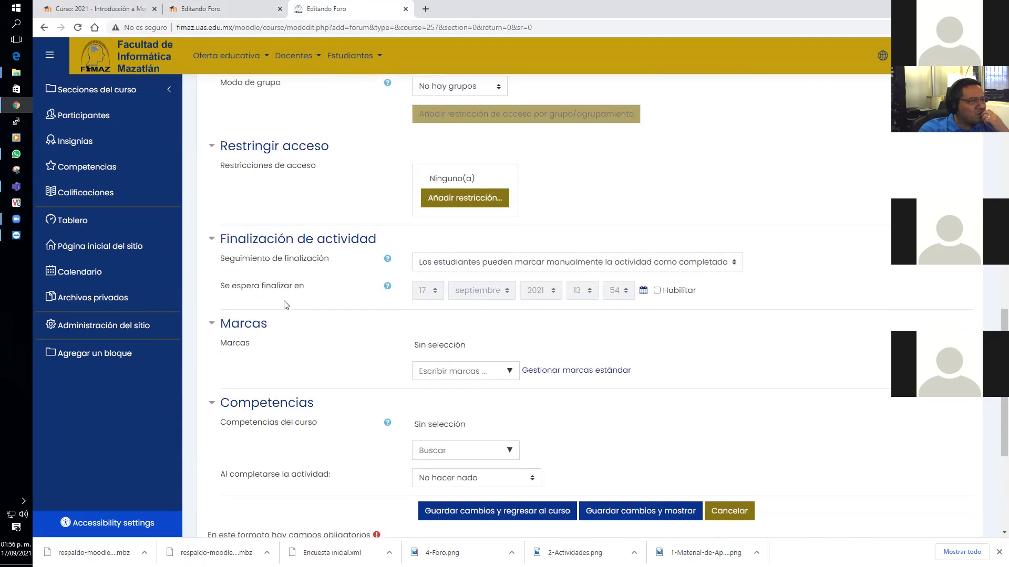
scroll(284, 306, up, 8)
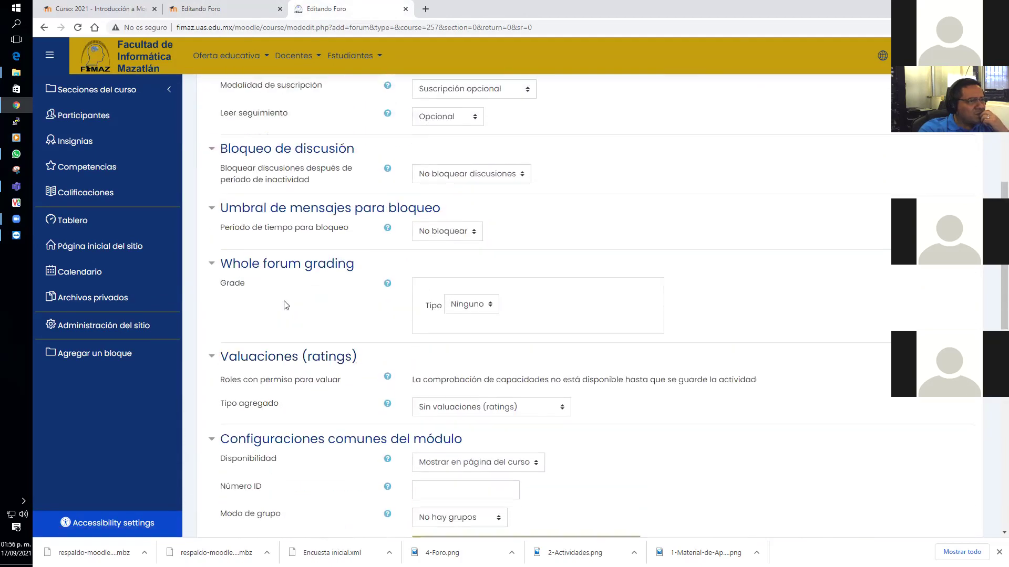
scroll(284, 305, up, 6)
scroll(284, 305, down, 3)
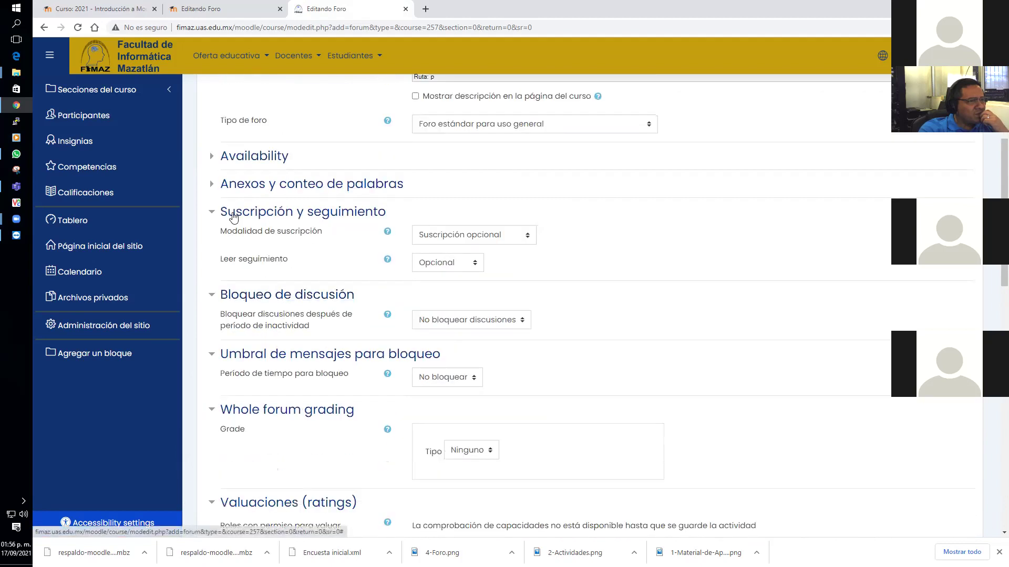
Step: Expand the attachment and Availability settings, review the form, and close the extra FIMAZ forum tab
click(215, 185)
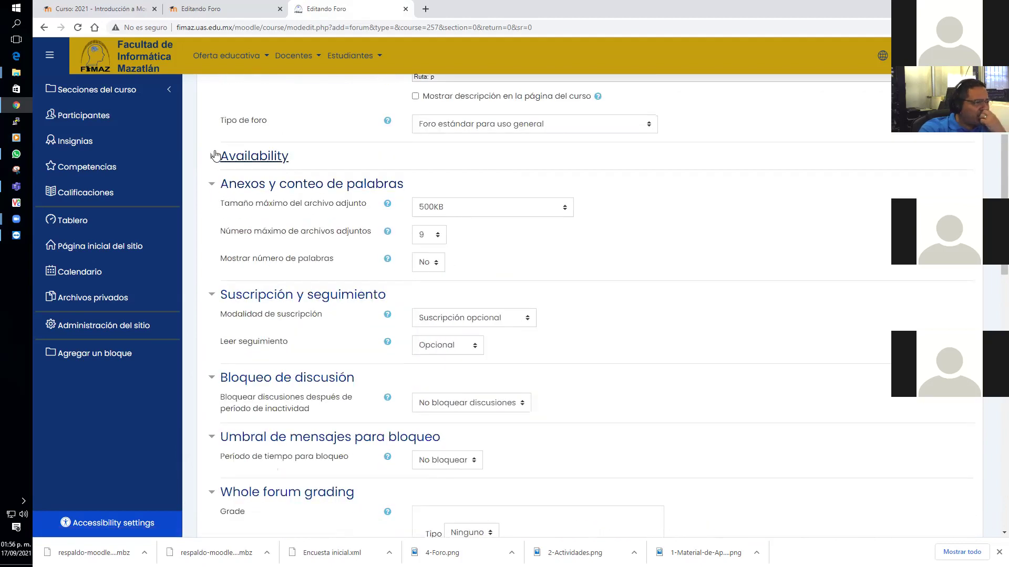
click(216, 156)
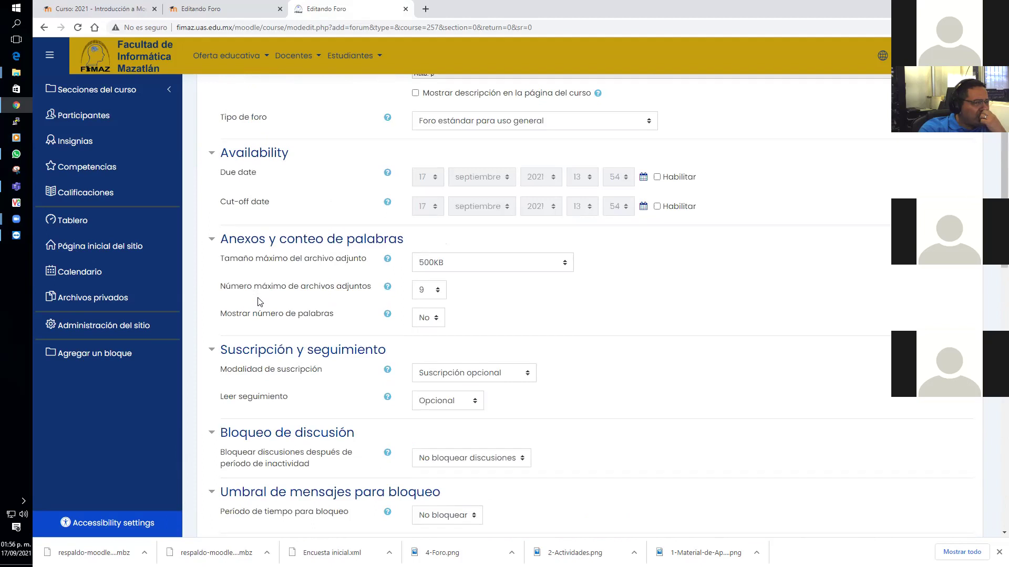
scroll(258, 302, down, 8)
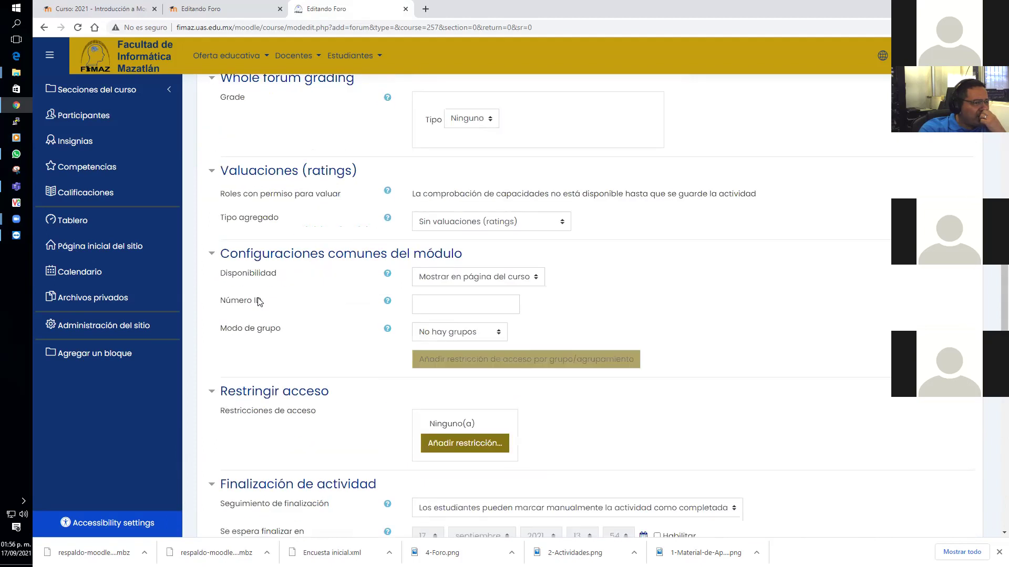
scroll(257, 302, down, 5)
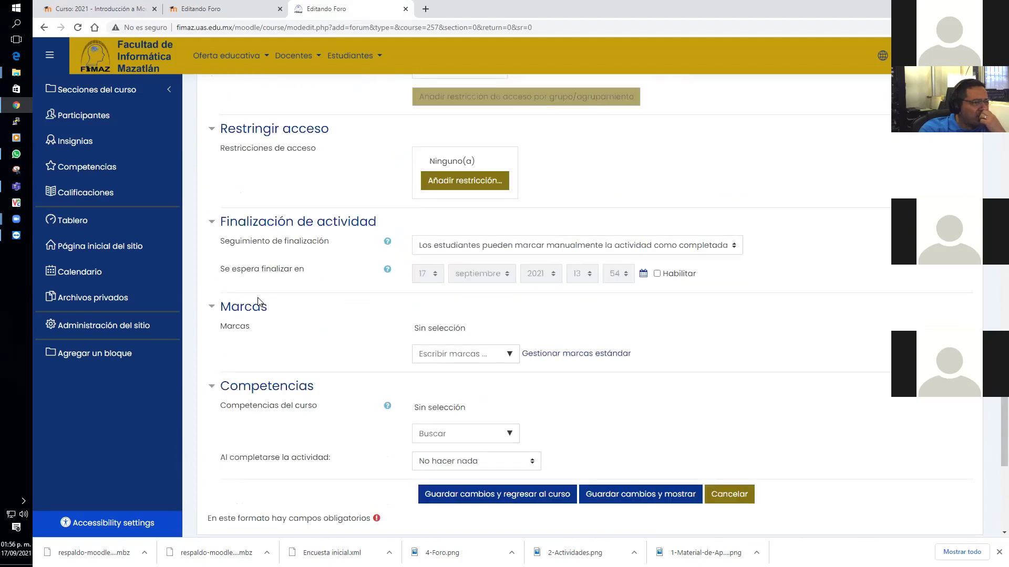
scroll(297, 294, down, 4)
scroll(300, 295, up, 20)
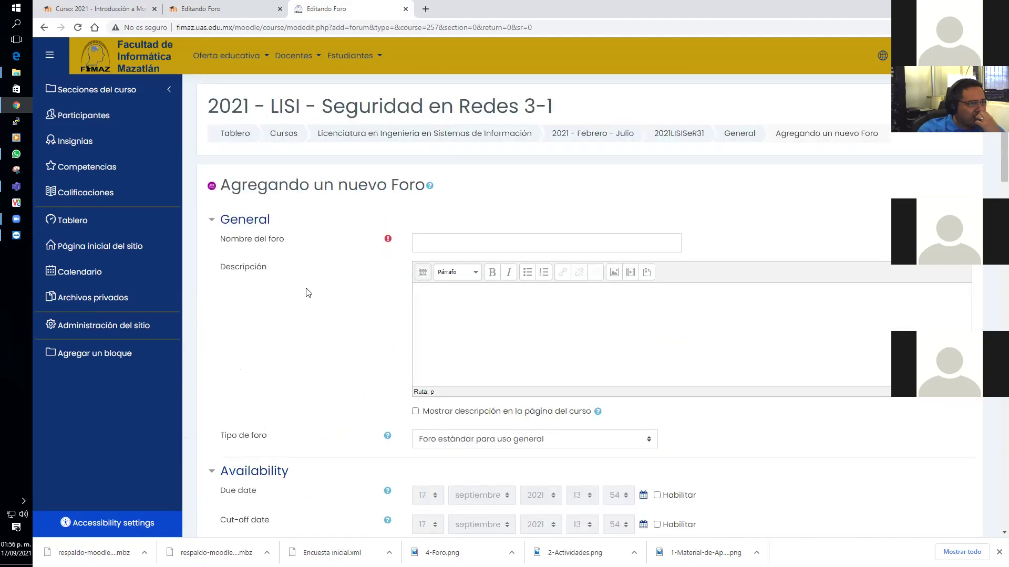
scroll(308, 292, down, 3)
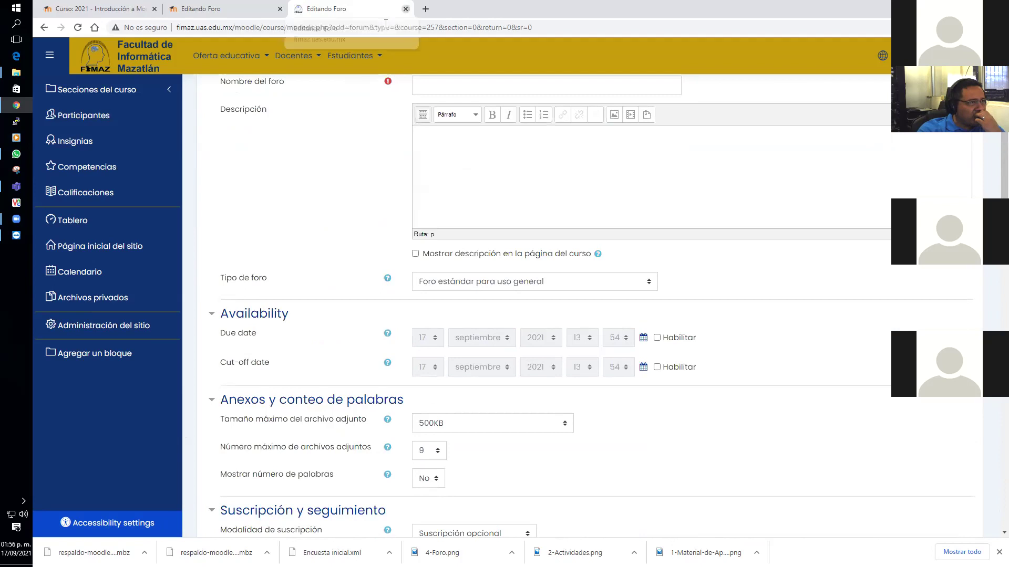
click(405, 9)
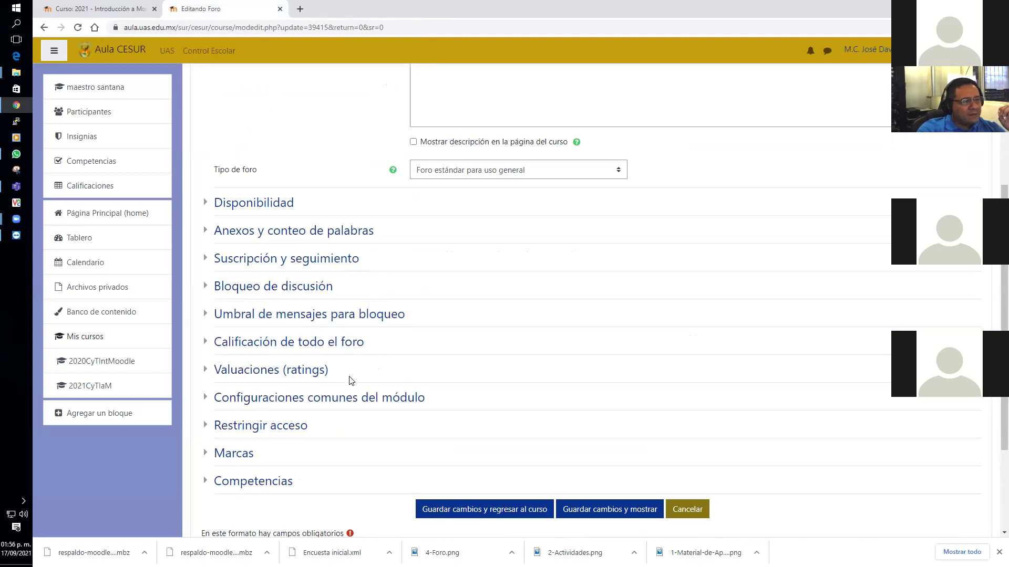
Step: Review the subscription mode and read tracking options, leaving read tracking as Opcional
click(205, 259)
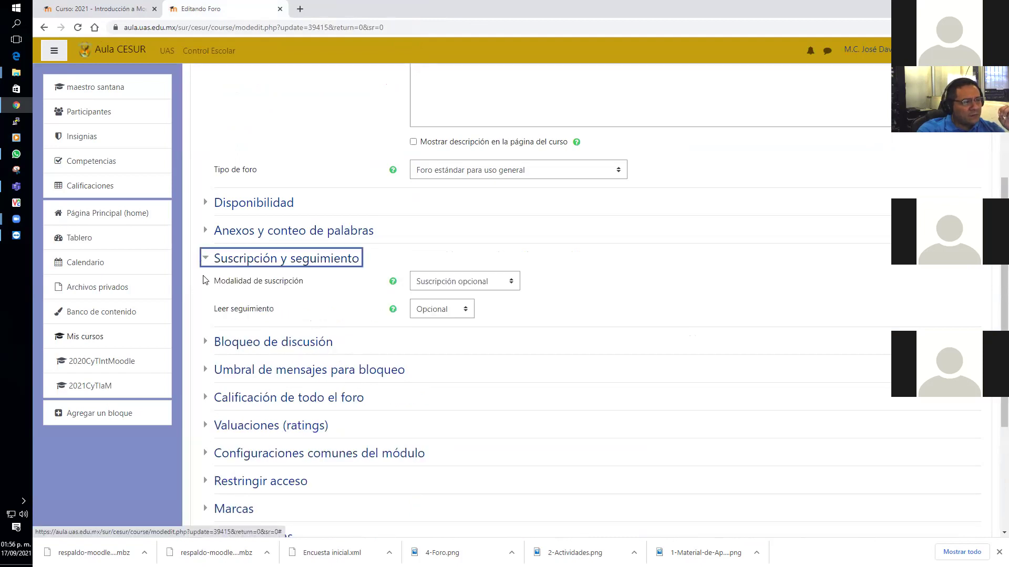
click(515, 282)
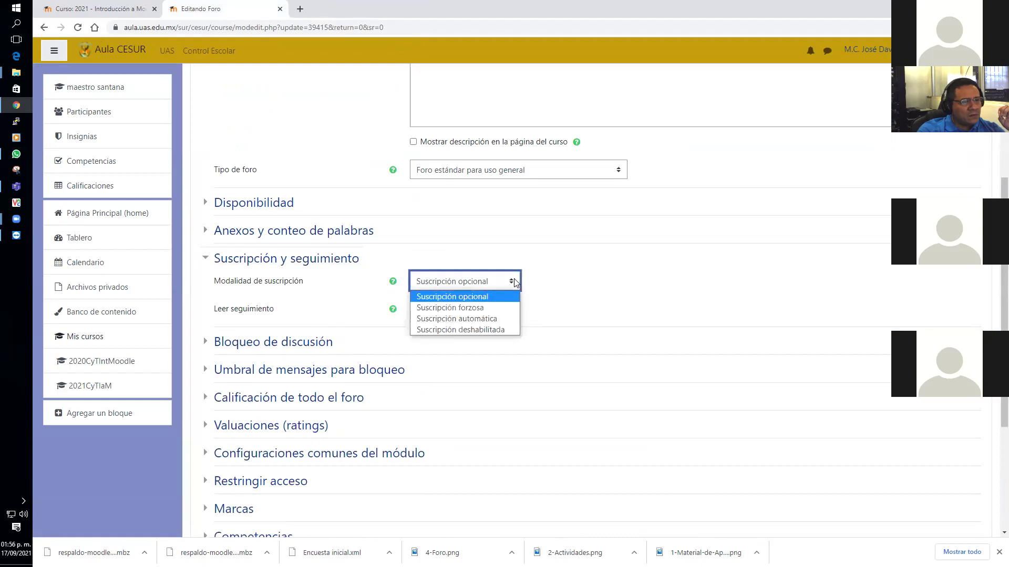
click(503, 295)
click(470, 310)
click(590, 292)
click(600, 288)
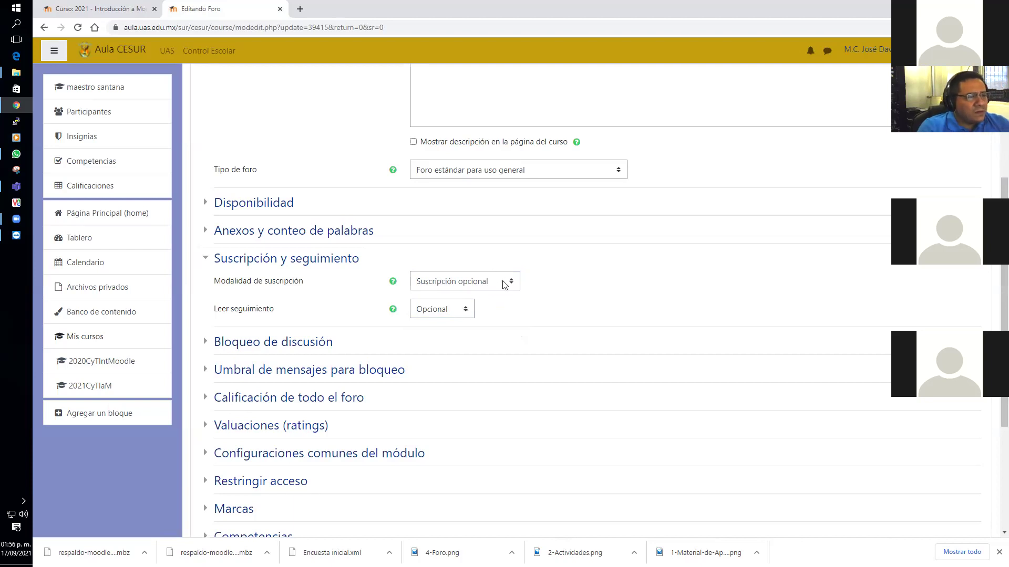
click(468, 313)
click(465, 336)
click(461, 309)
click(455, 324)
click(500, 312)
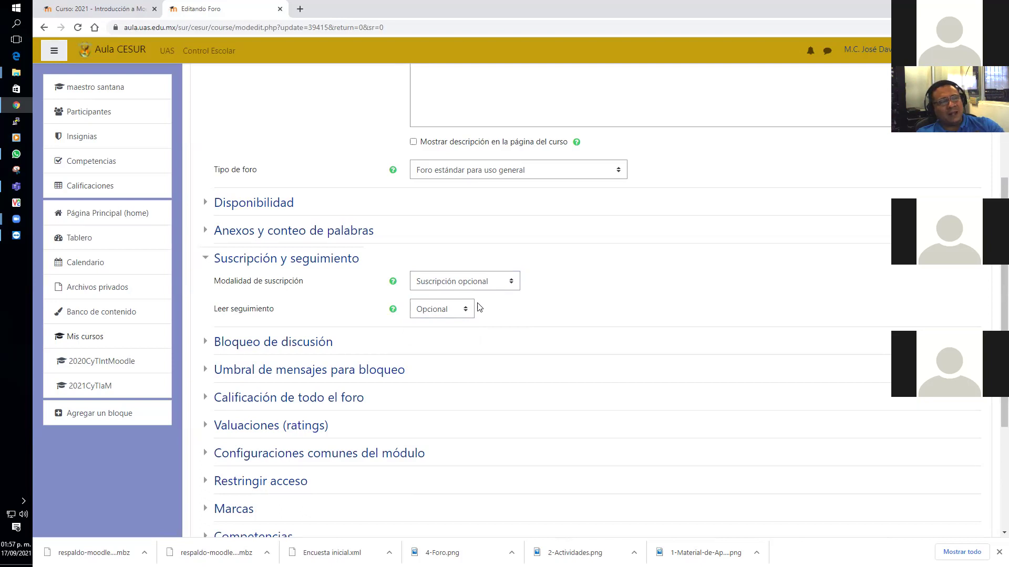
Step: Expand the attachment, Disponibilidad, discussion locking, message threshold and whole-forum grading sections
click(200, 232)
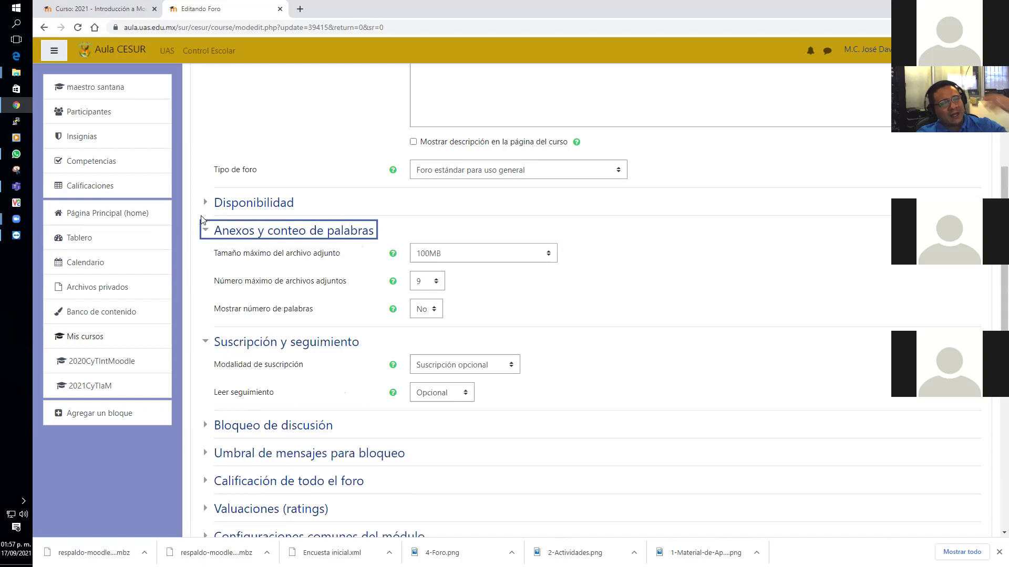
click(205, 210)
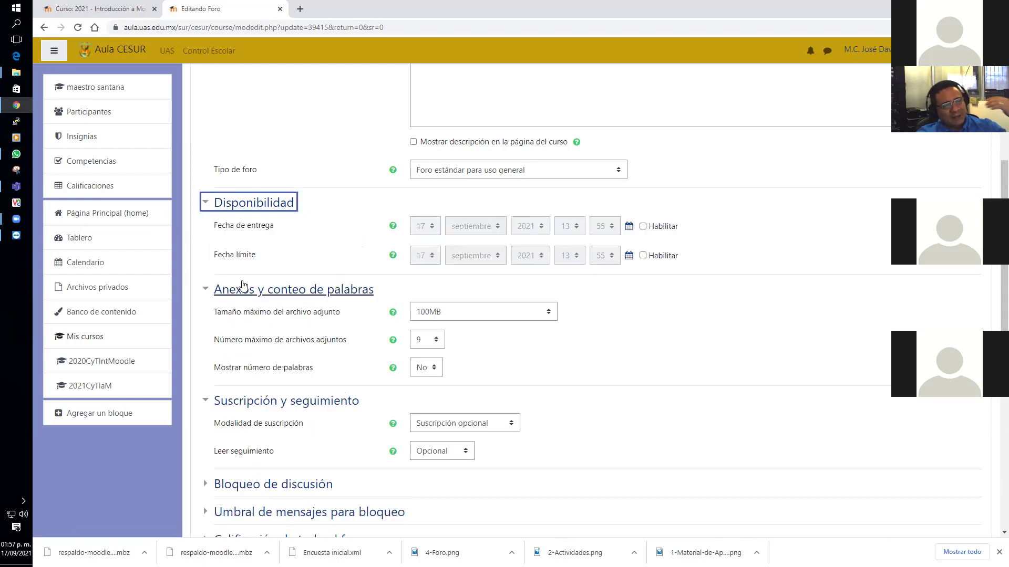
scroll(307, 284, down, 3)
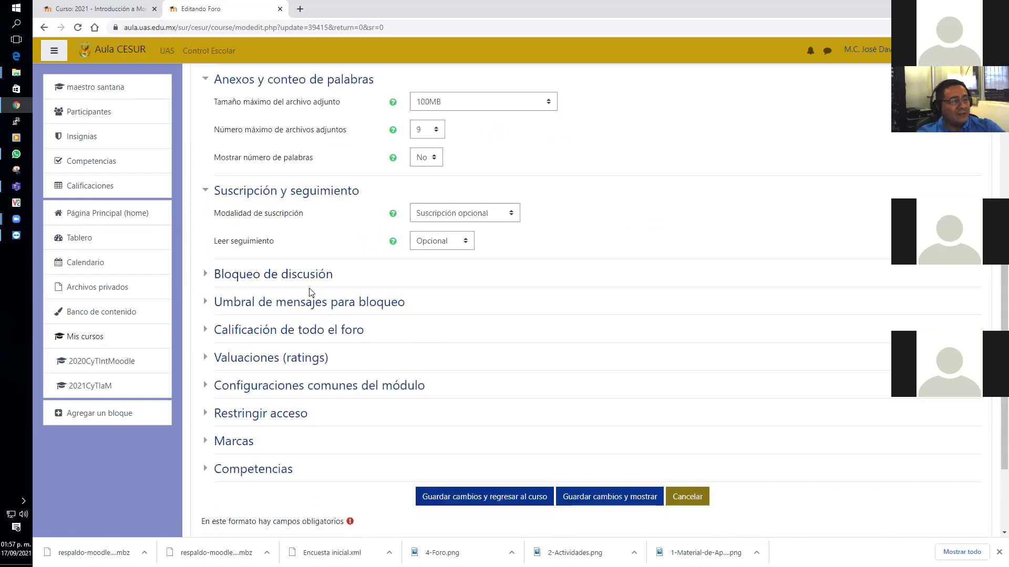
scroll(309, 288, down, 3)
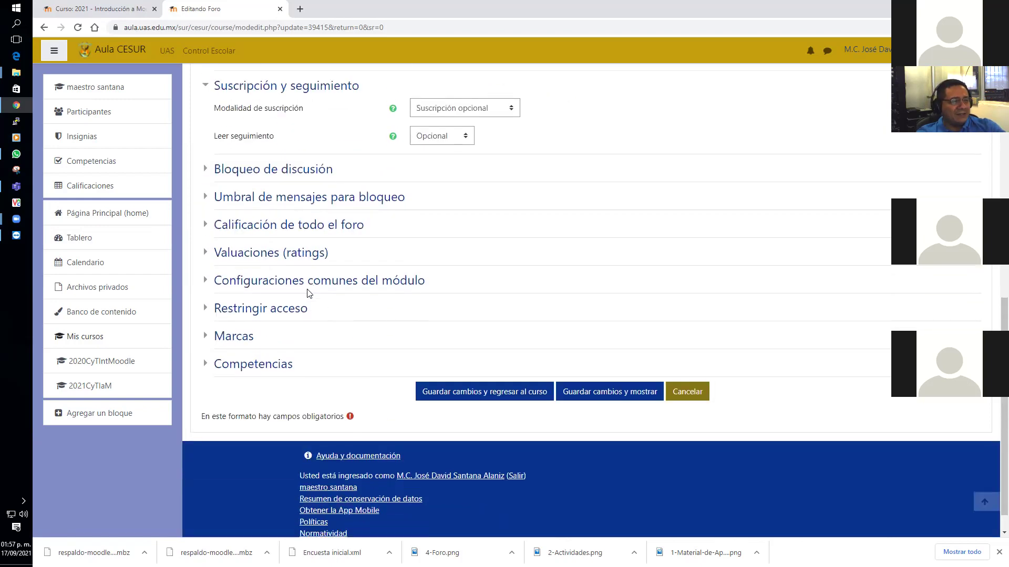
click(209, 173)
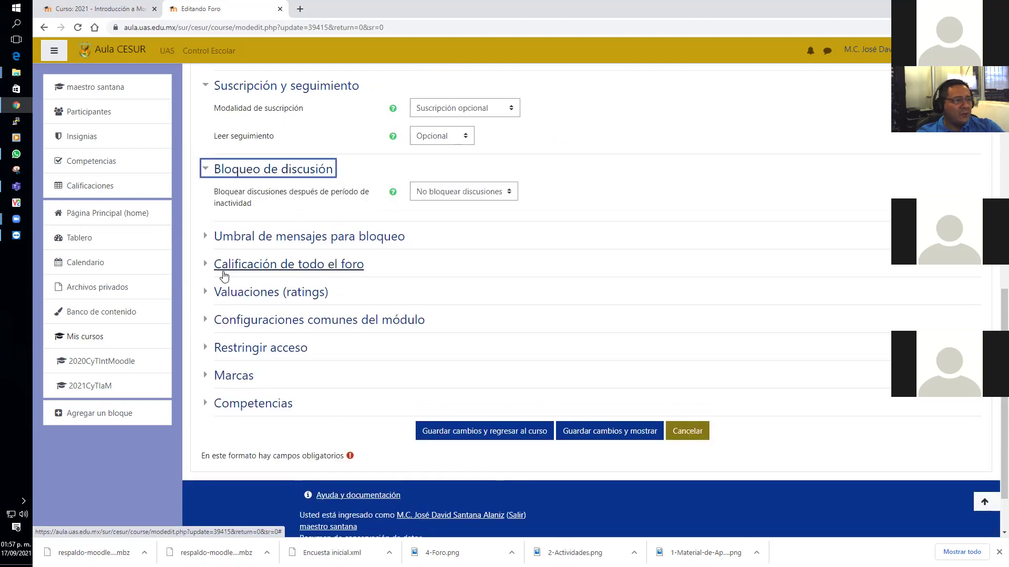
click(206, 242)
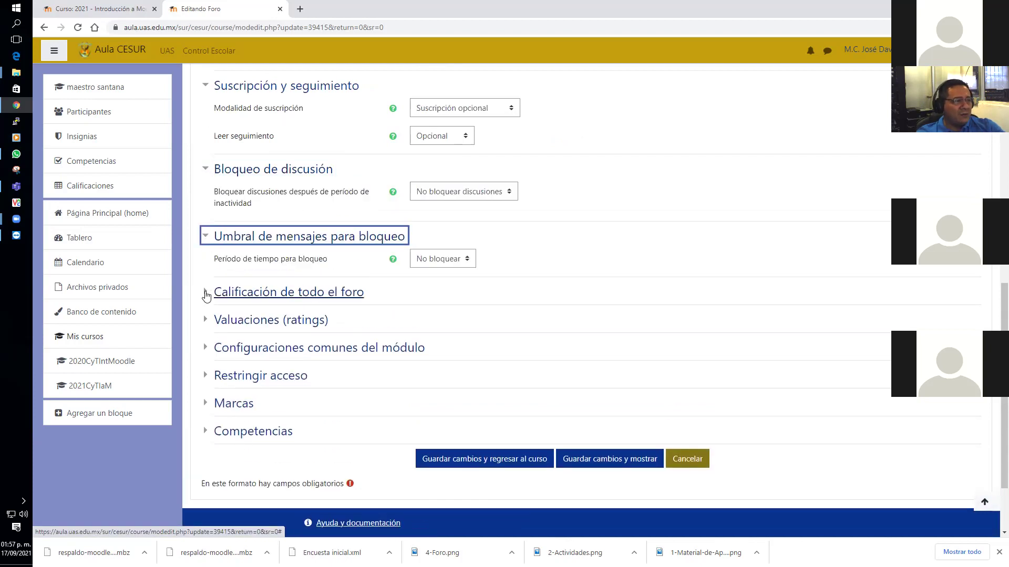
click(206, 295)
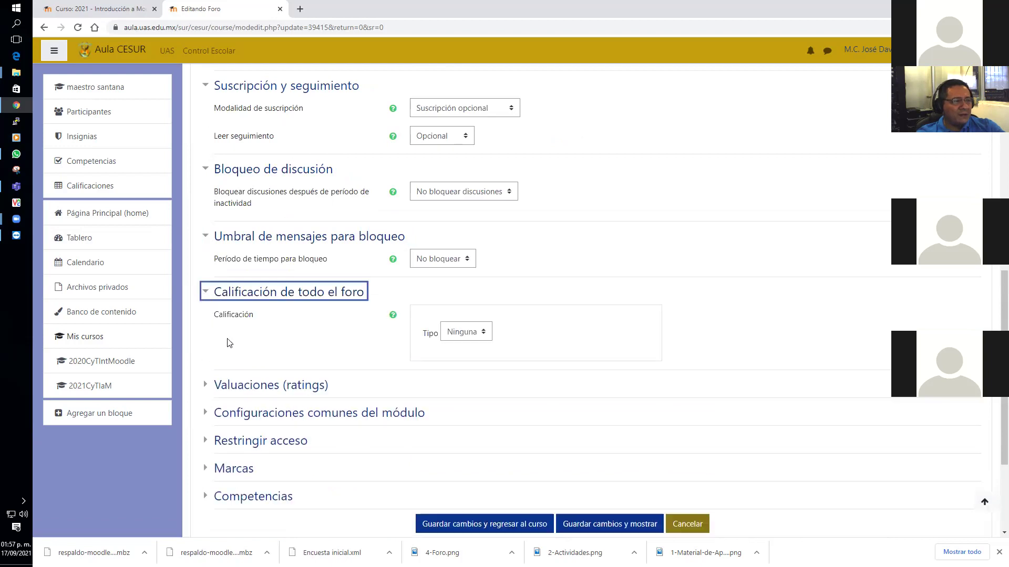
scroll(265, 327, up, 3)
scroll(265, 327, up, 4)
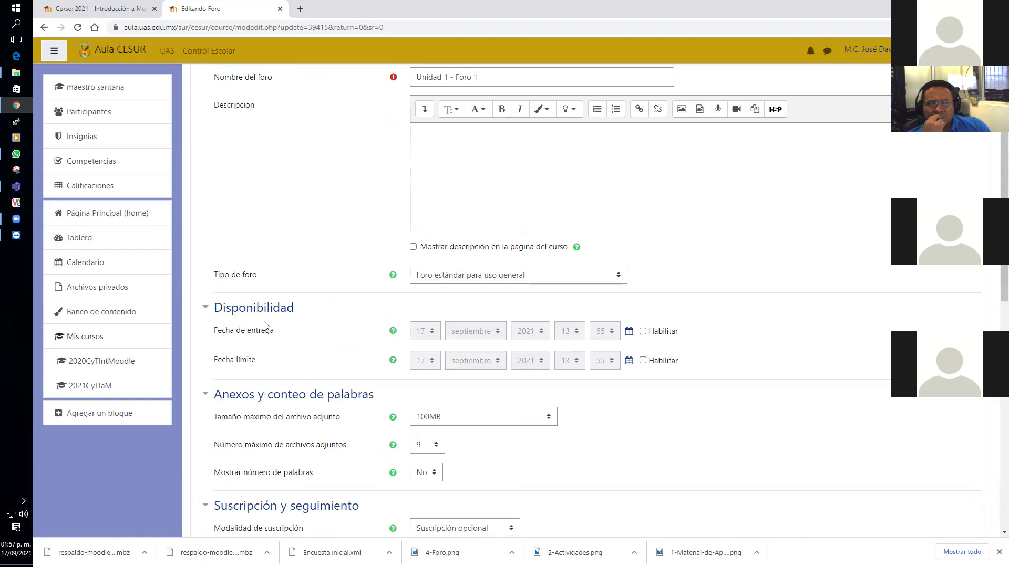
Step: Leave the unsaved forum form for the maestro santana course page, confirming Salir
click(115, 87)
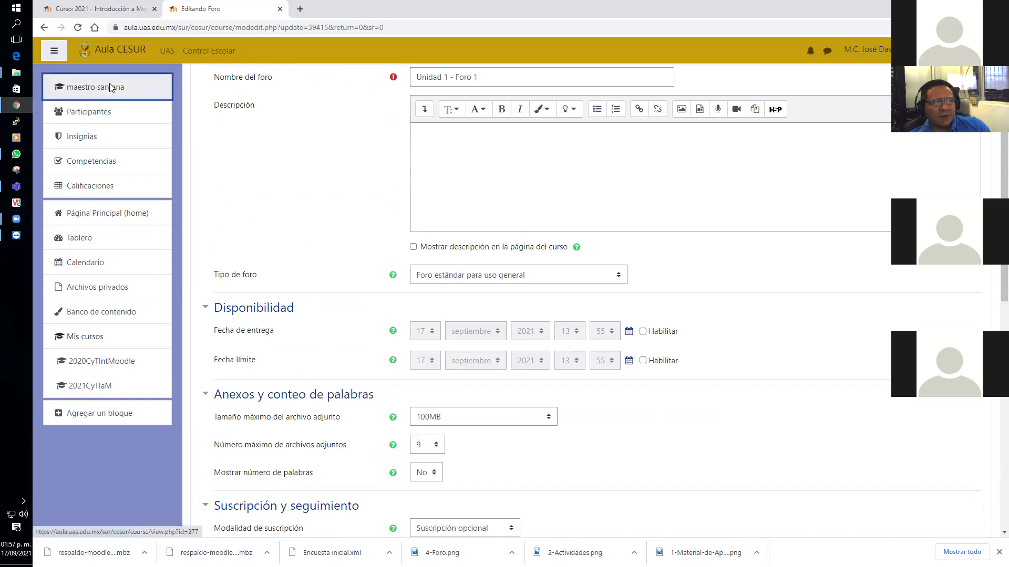
click(563, 86)
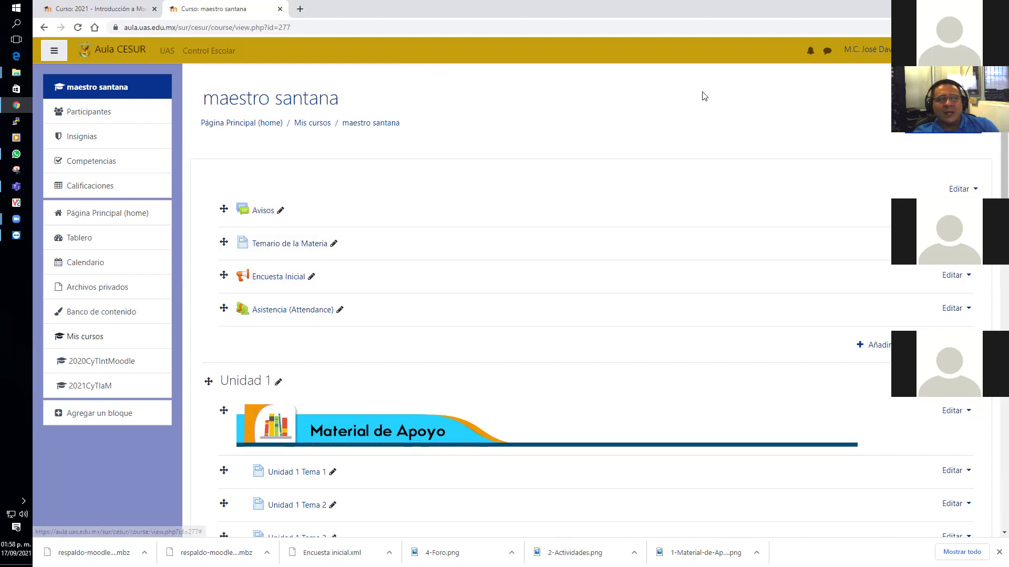
Step: Set the maestro santana course group mode to No hay grupos, with forcing set to No, and save
click(75, 87)
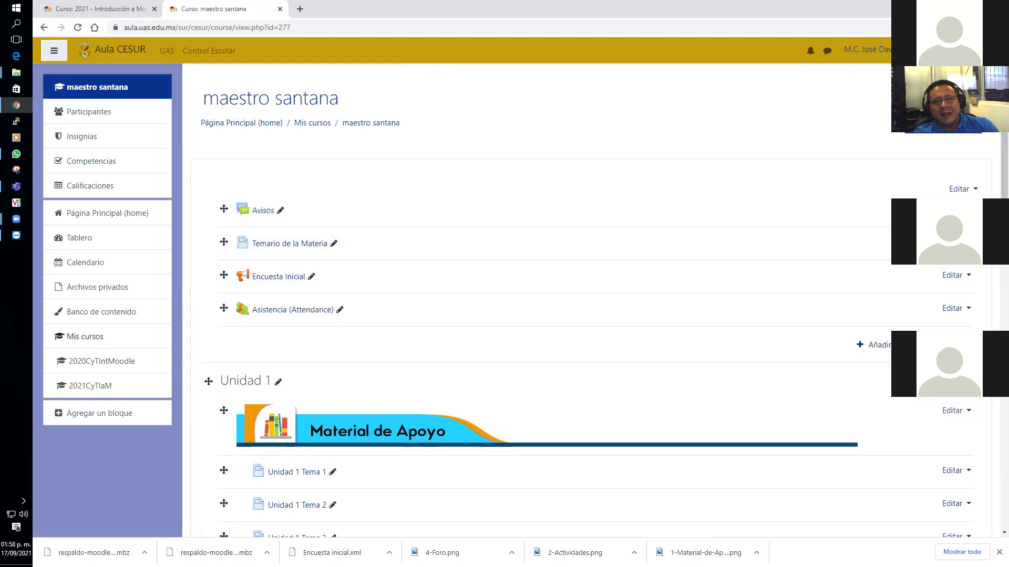
click(968, 100)
click(845, 121)
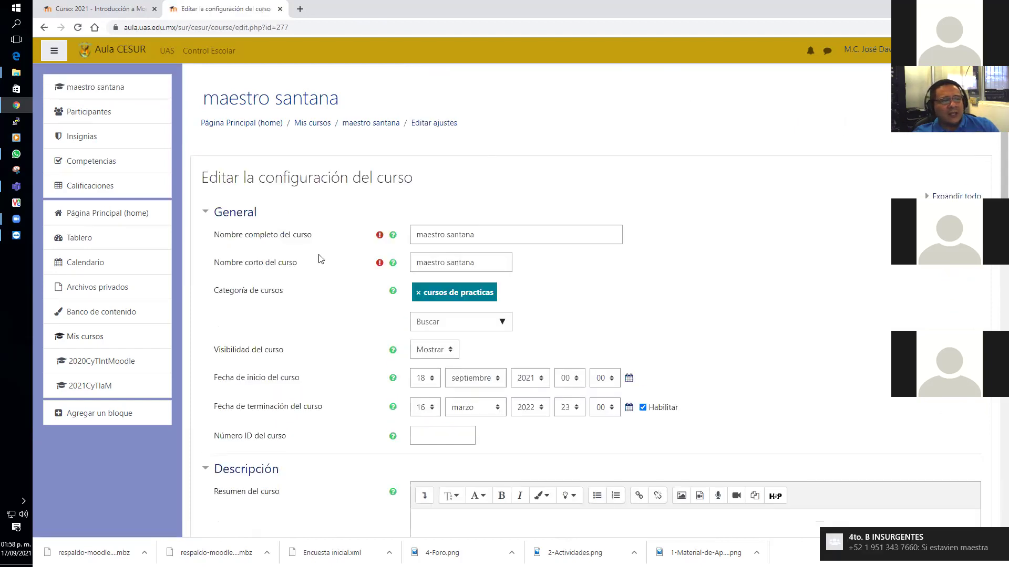
scroll(318, 257, down, 7)
scroll(318, 259, down, 5)
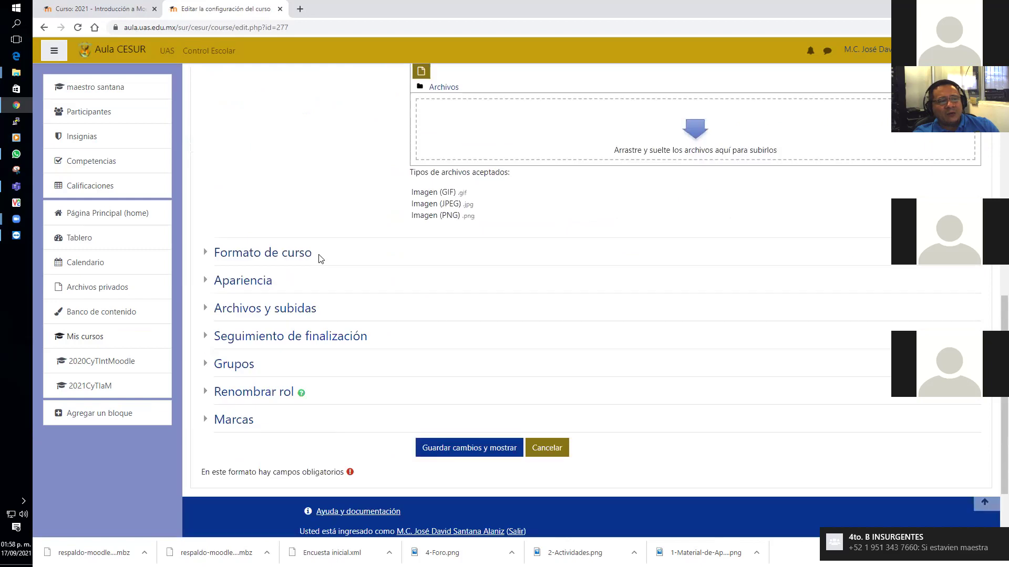
click(205, 368)
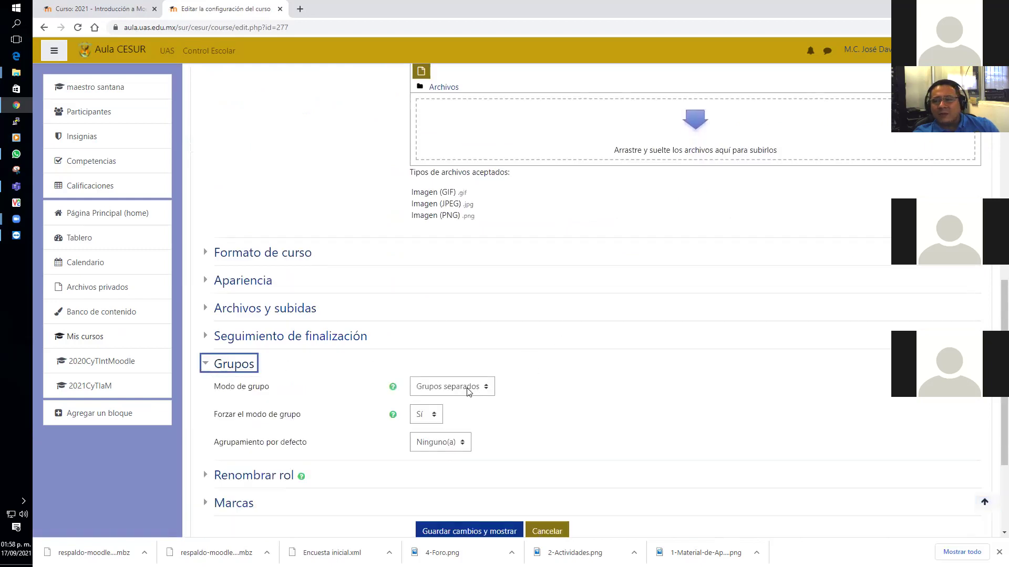
click(478, 387)
click(459, 401)
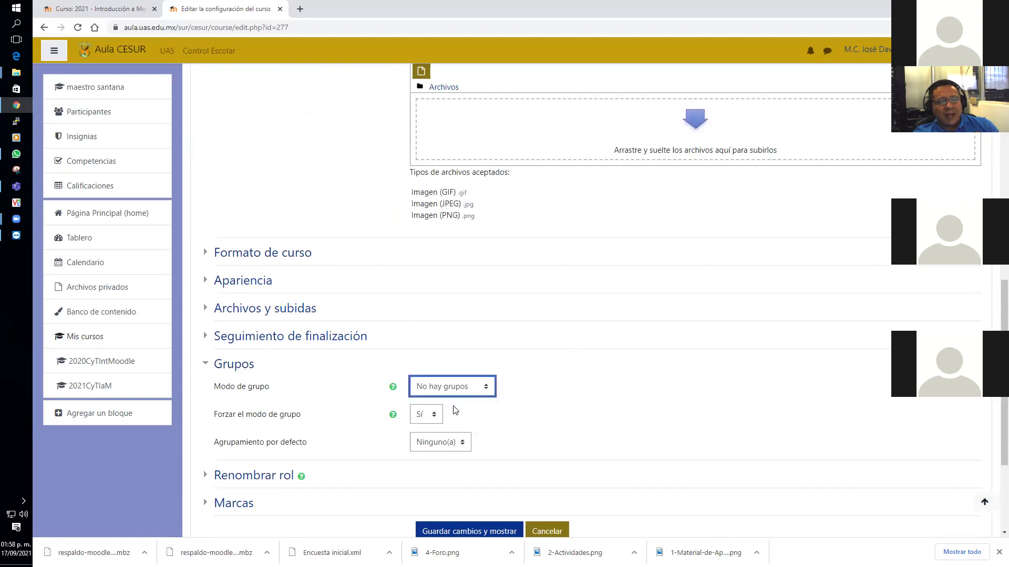
click(429, 416)
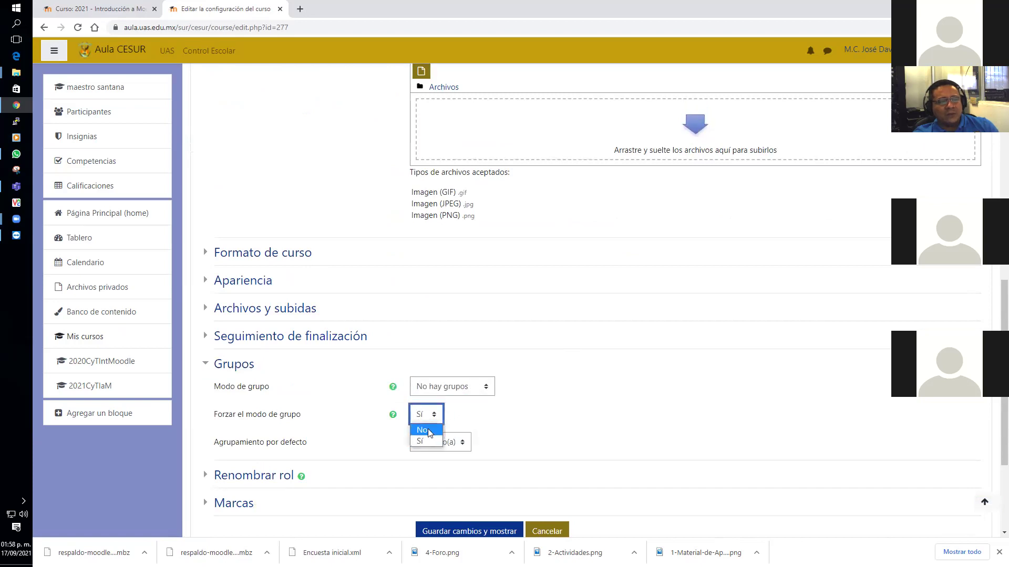
click(428, 430)
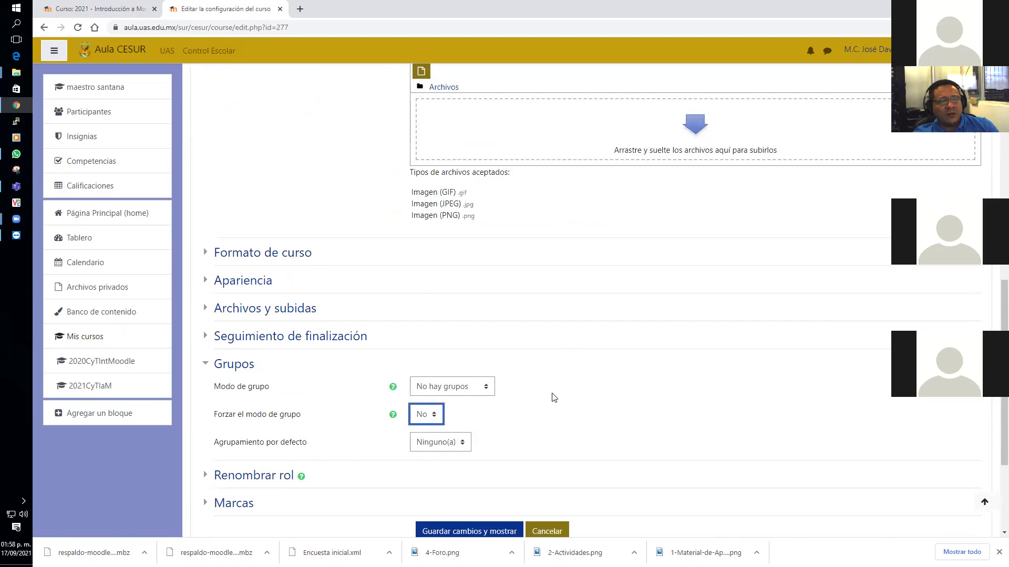
scroll(555, 398, down, 1)
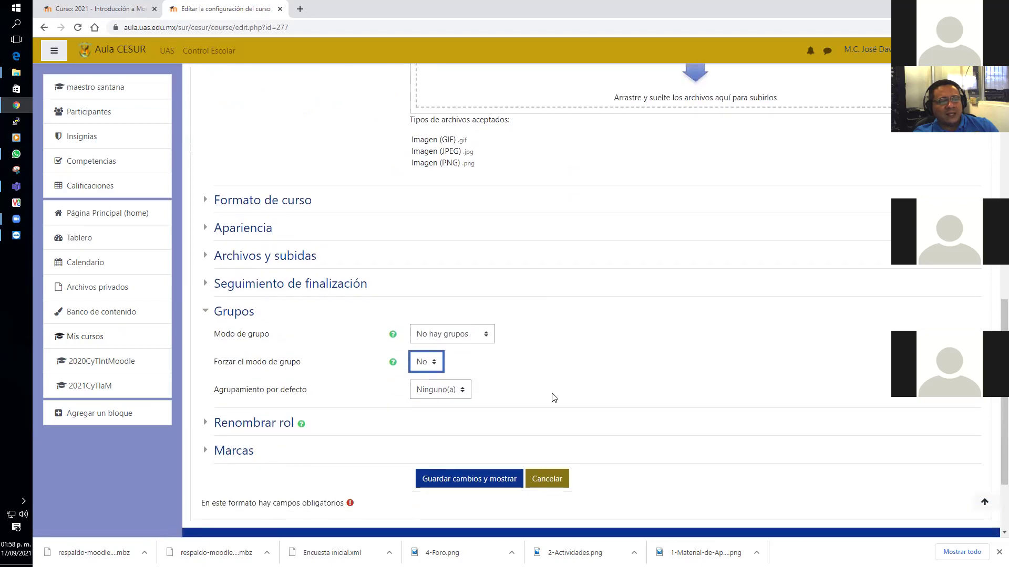
click(491, 481)
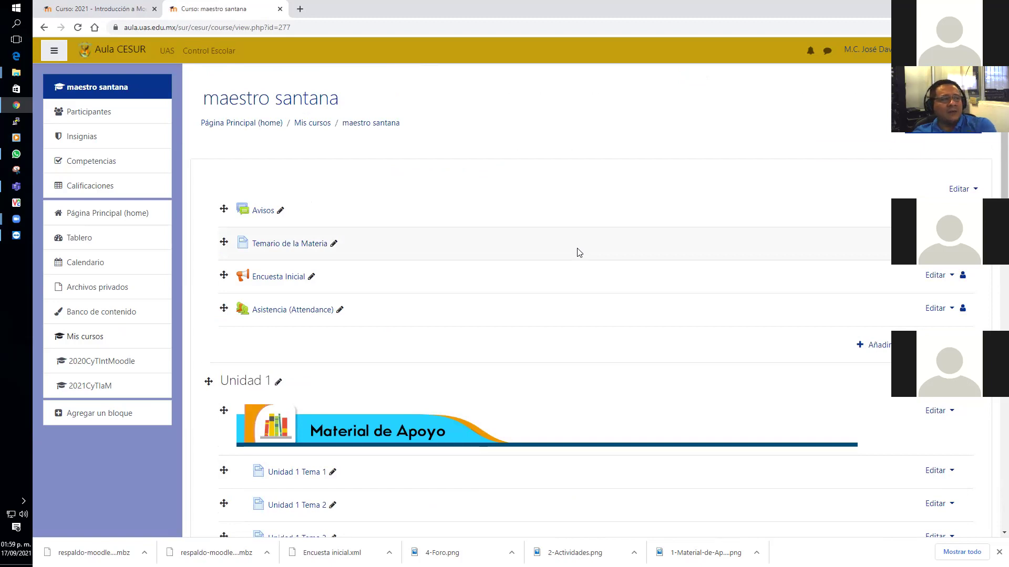
Step: Save the Unidad 1 - Foro 1 settings unchanged and land on the forum's page
scroll(419, 322, down, 5)
scroll(418, 320, down, 9)
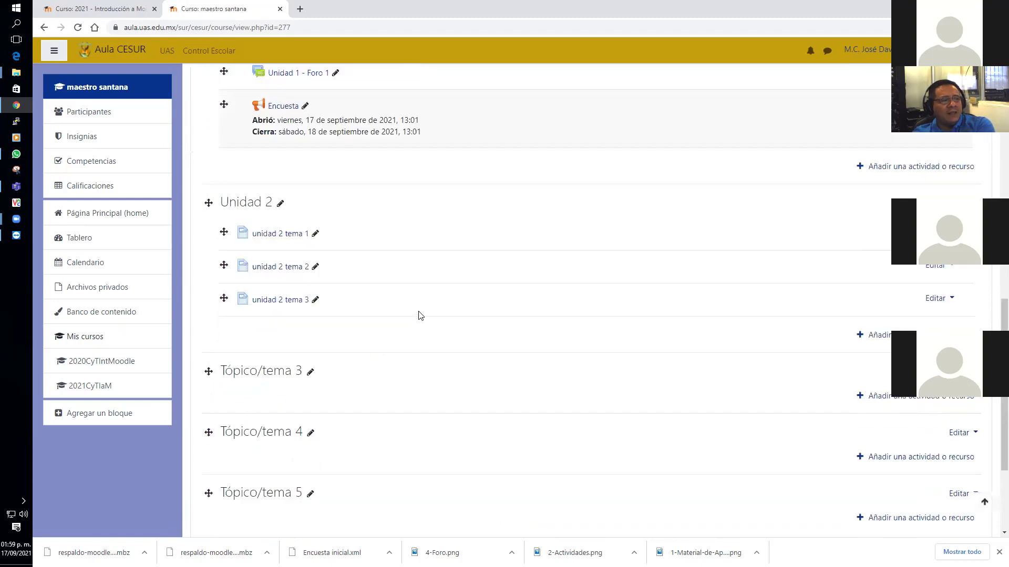
scroll(336, 163, up, 2)
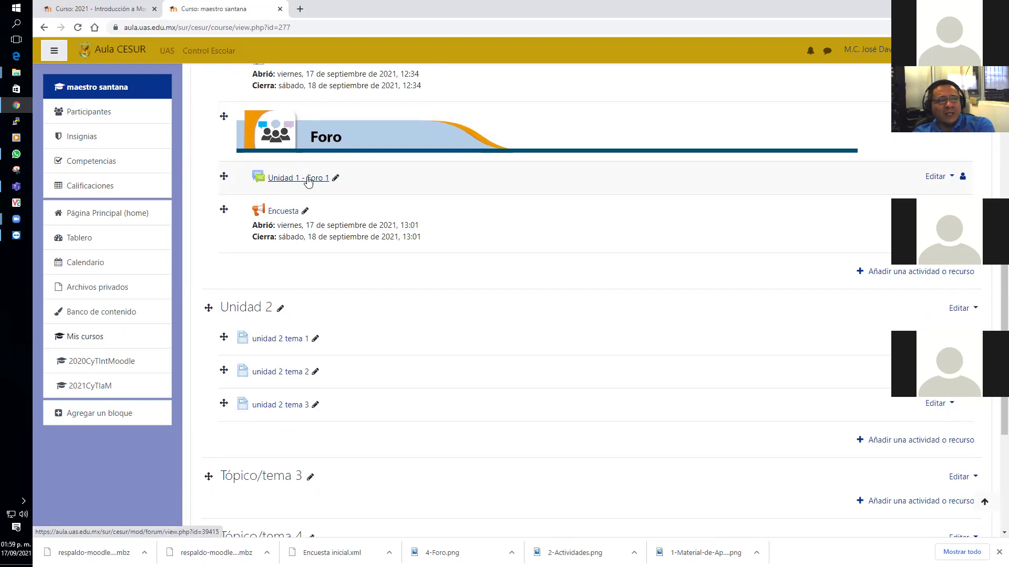
click(938, 176)
click(946, 196)
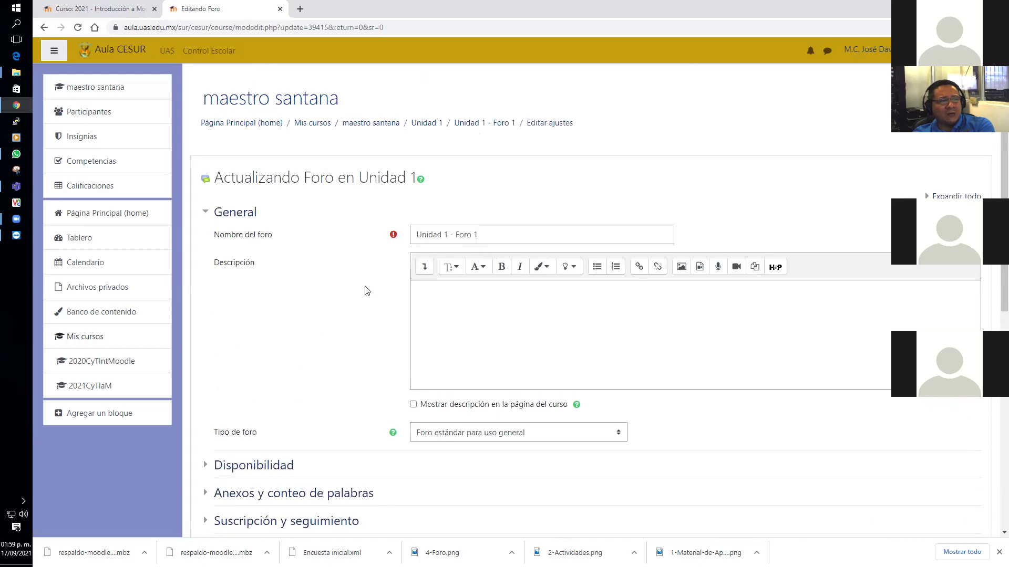
scroll(352, 298, down, 4)
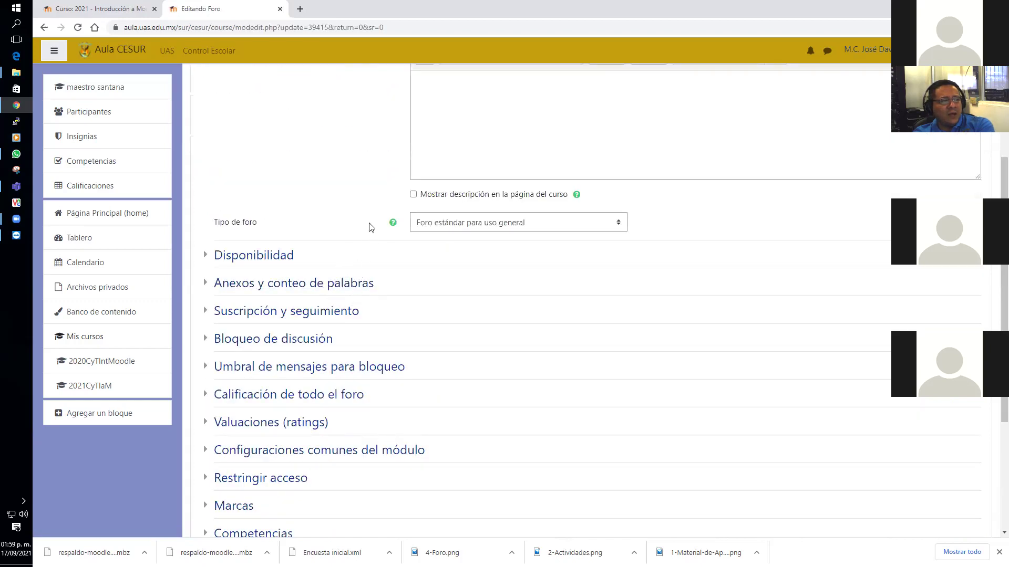
scroll(333, 271, down, 1)
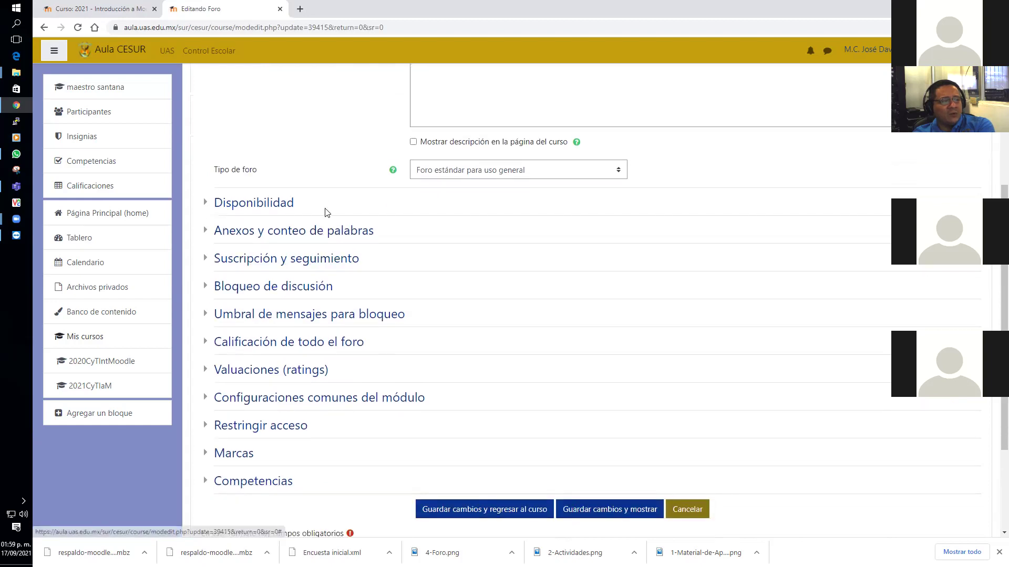
click(623, 513)
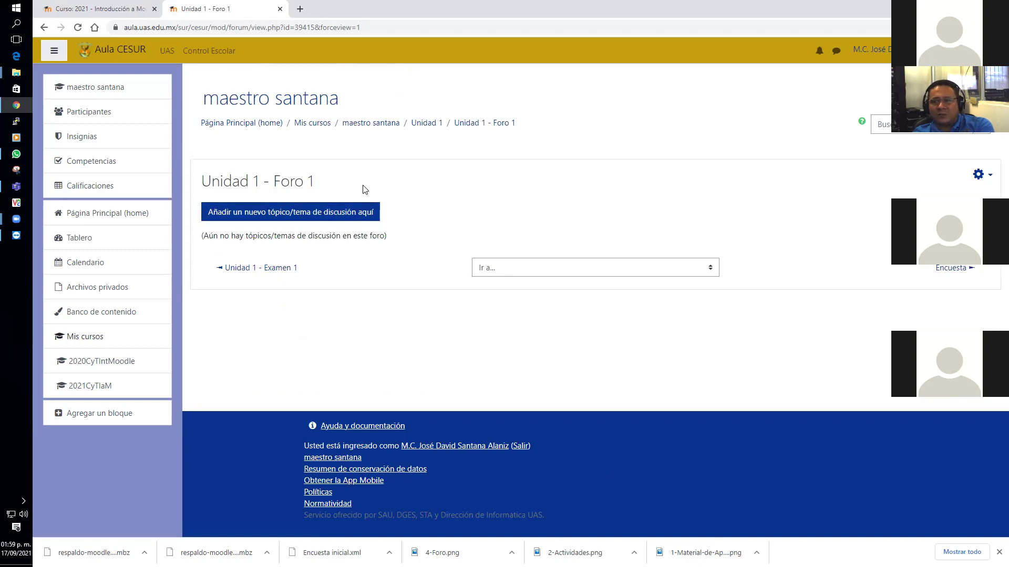
click(992, 174)
Step: Give Unidad 1 - Foro 1 the description 'estas son las instrucciones del foro' and save
click(893, 198)
click(493, 312)
text(estas son las inst)
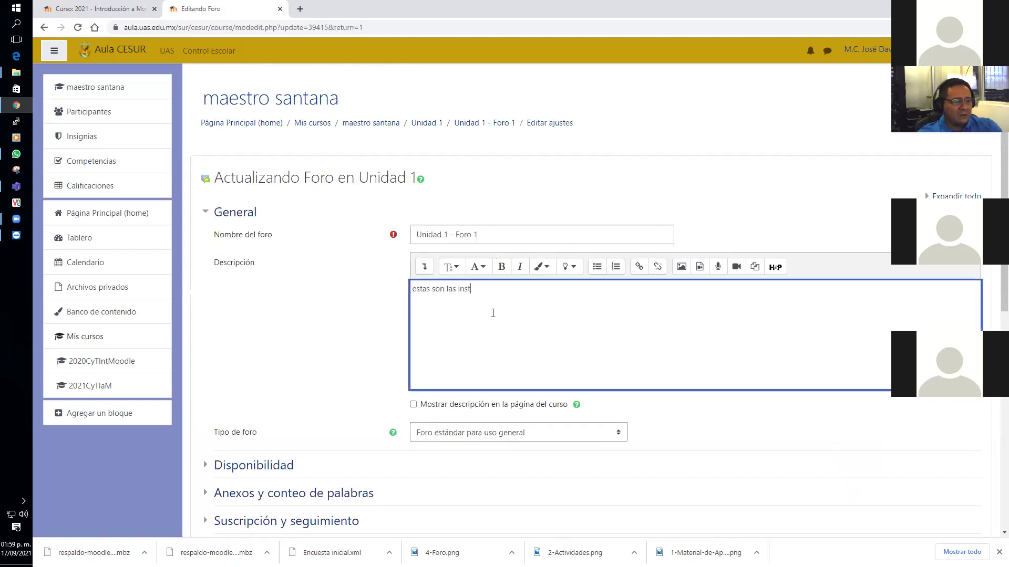
text(rucciones del foro)
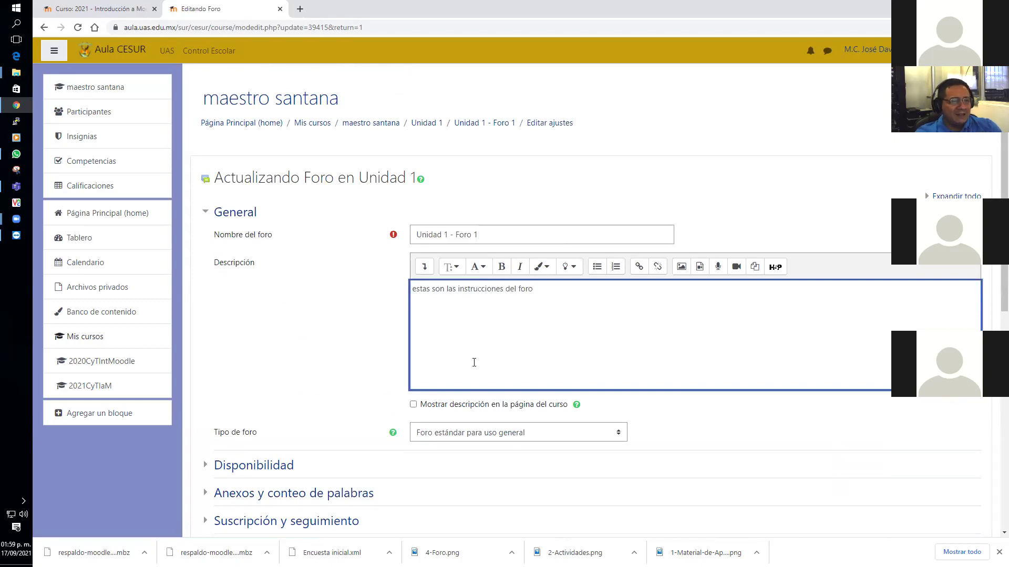
scroll(525, 342, down, 5)
click(610, 456)
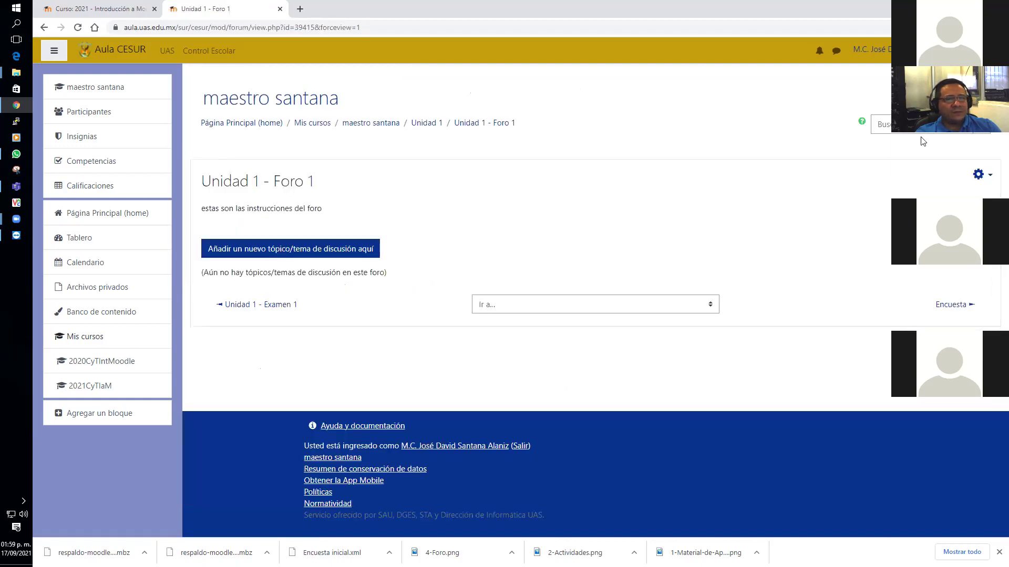
click(869, 49)
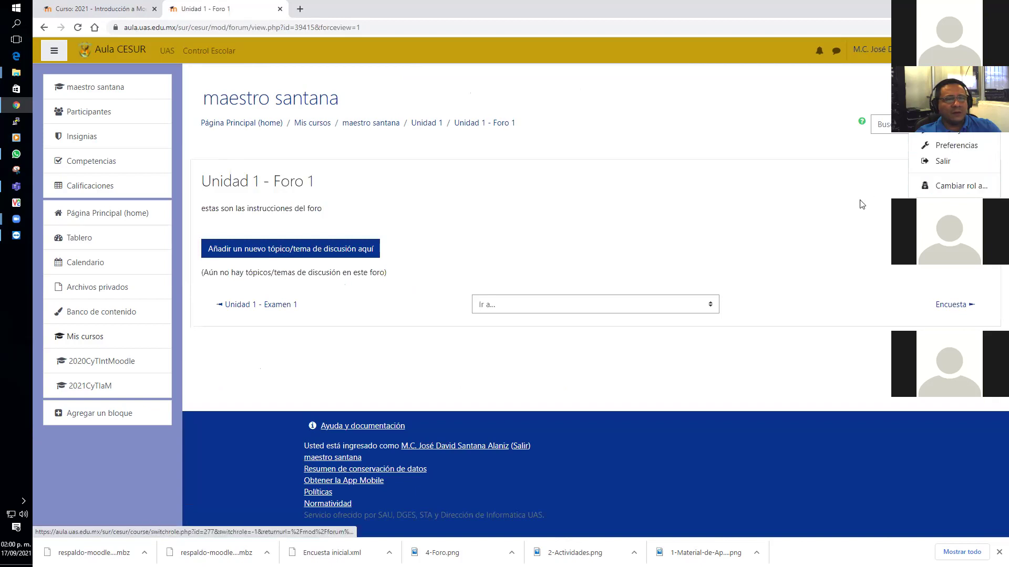
Step: Switch to the Estudiante role to see Unidad 1 - Foro 1 as a student
click(941, 190)
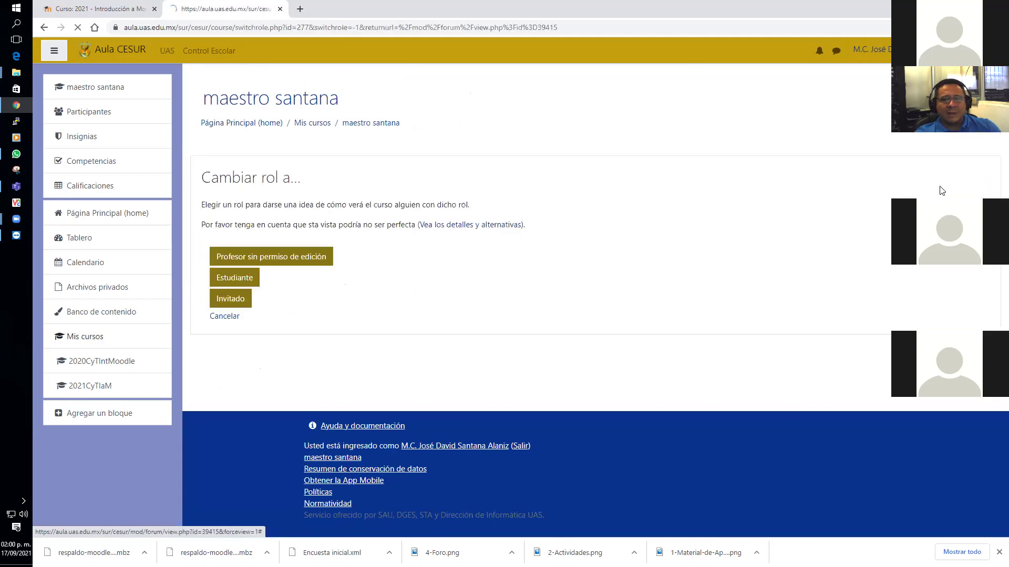
click(234, 283)
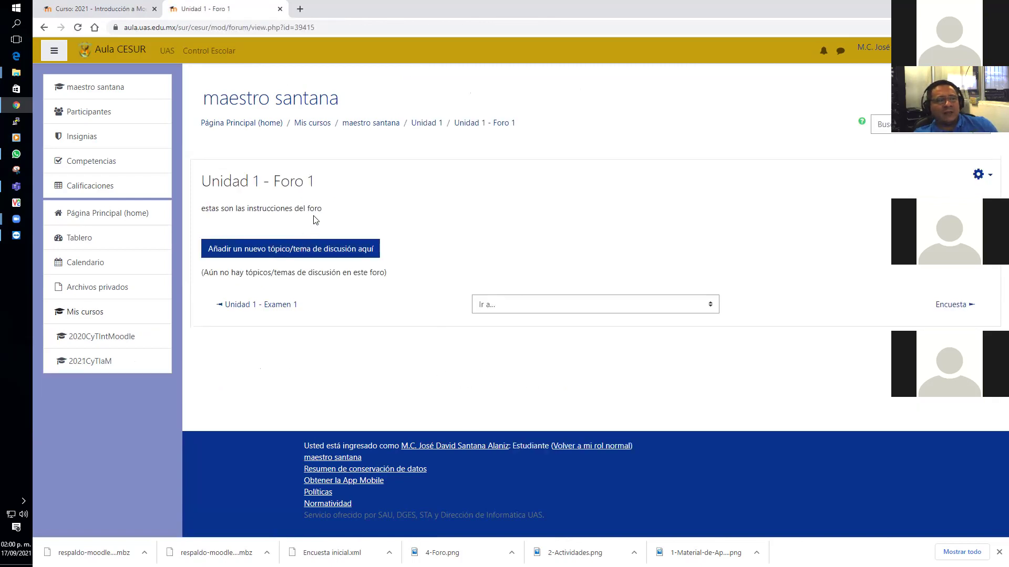
Step: As a student, post discussion 'contestación 1' with a short example message in Unidad 1 - Foro 1
drag(205, 208, 332, 212)
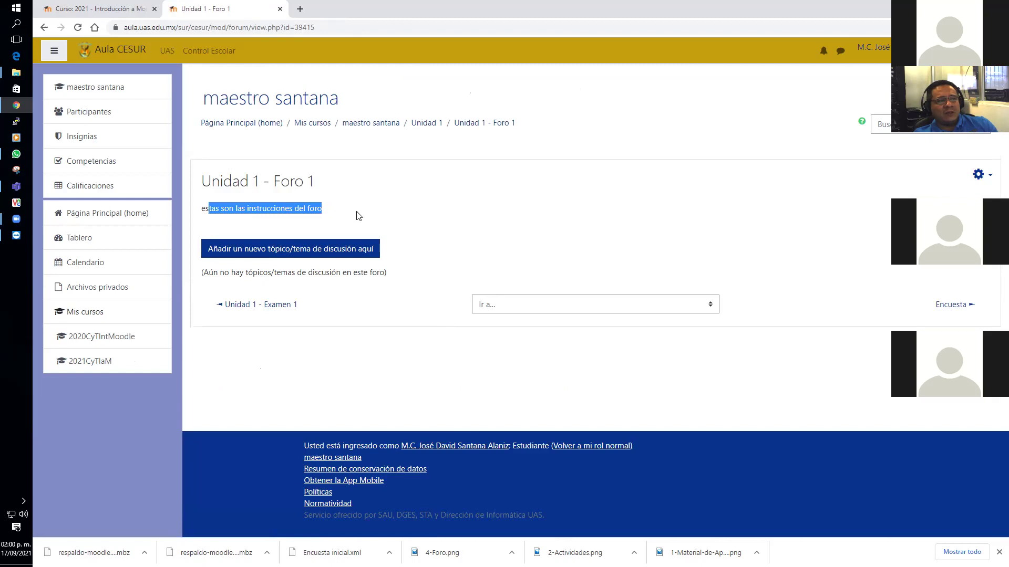
click(357, 212)
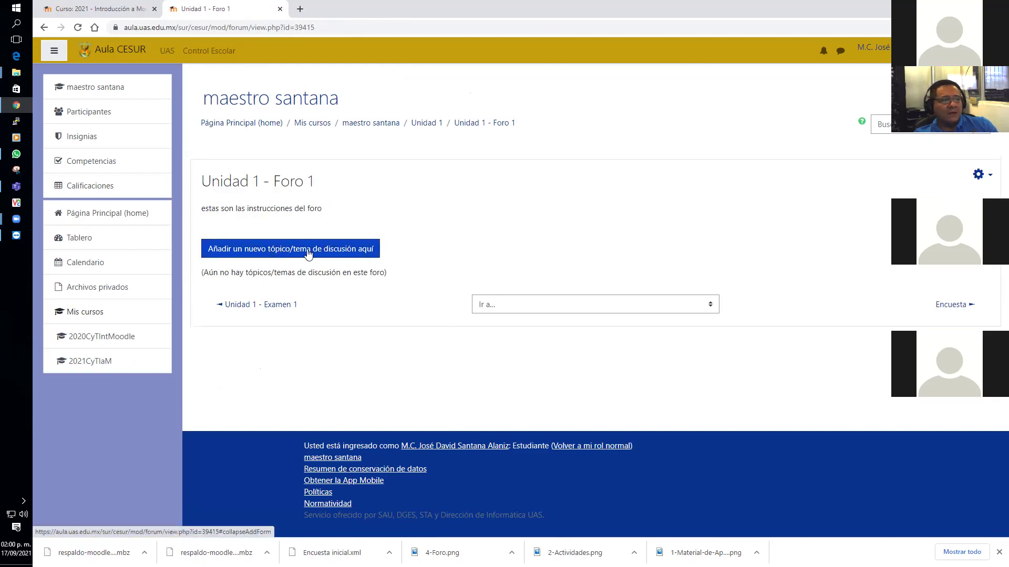
click(308, 250)
click(474, 284)
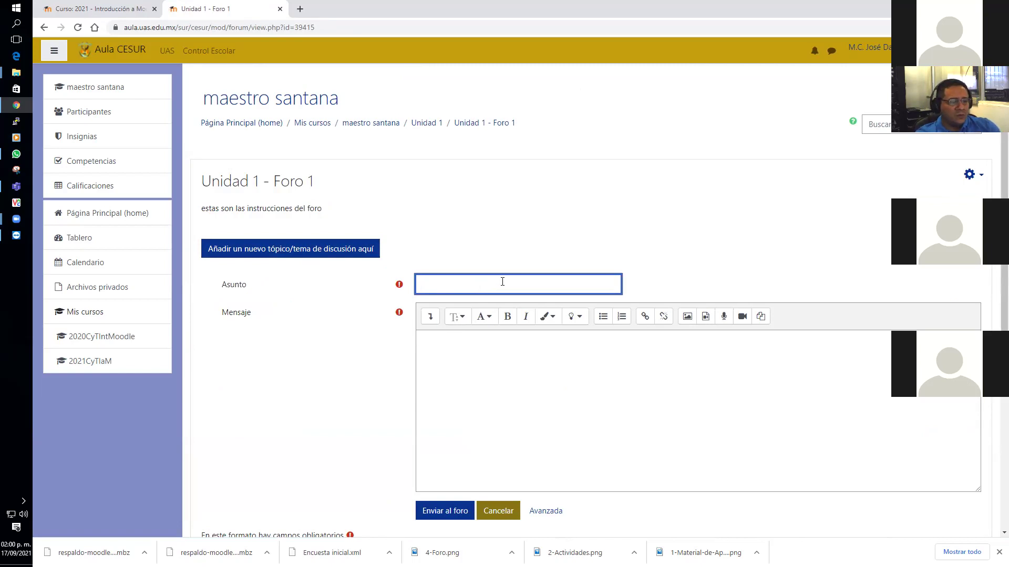
text(te)
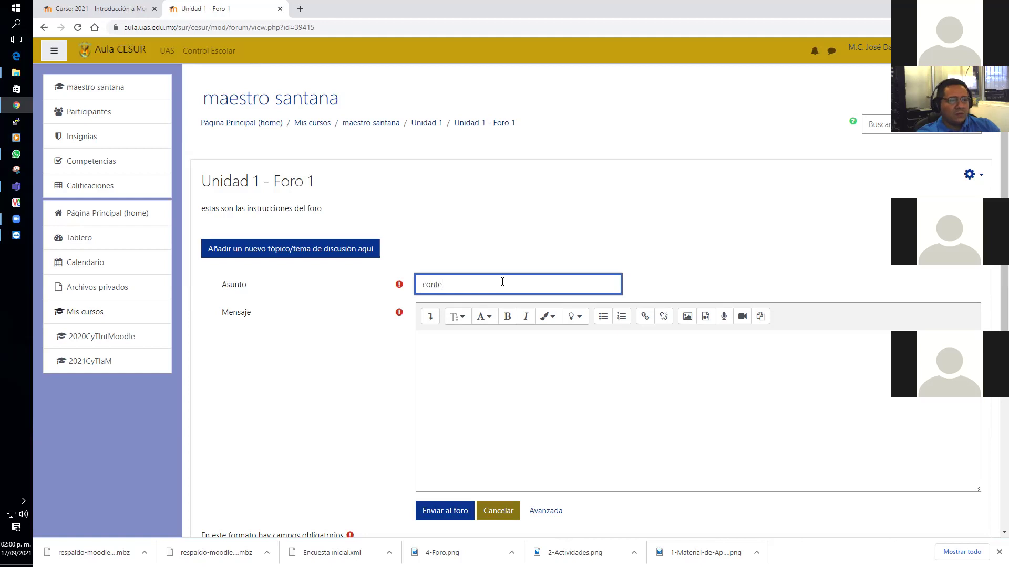
text(stacion 1)
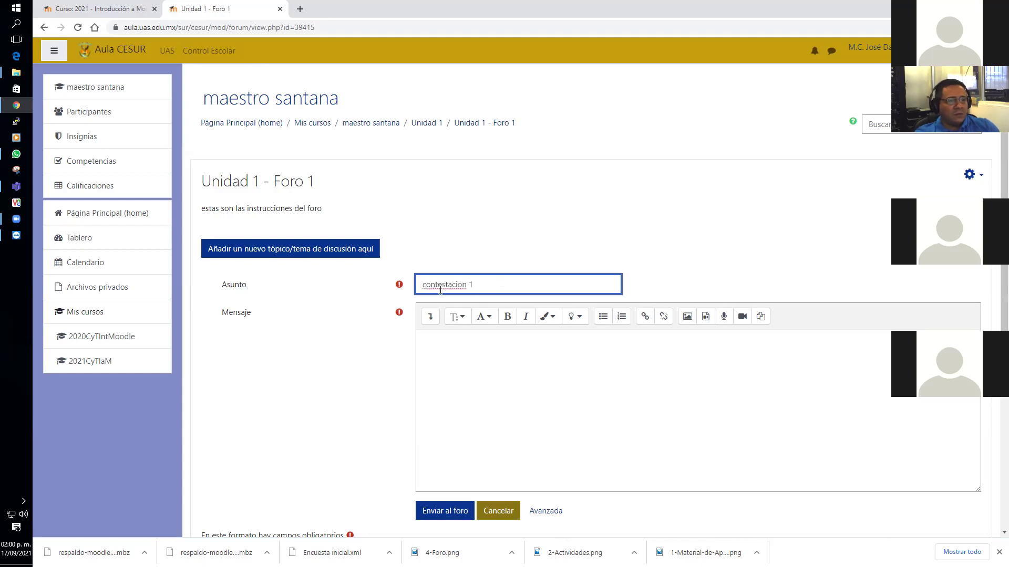
right_click(441, 285)
click(445, 293)
click(442, 362)
text(es)
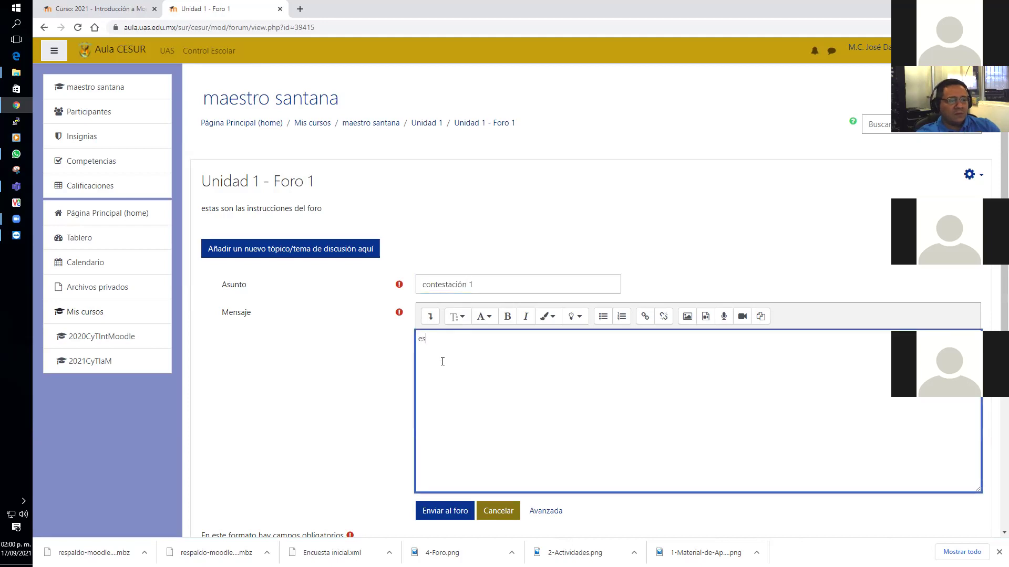
text(te es el ejemplo)
click(446, 512)
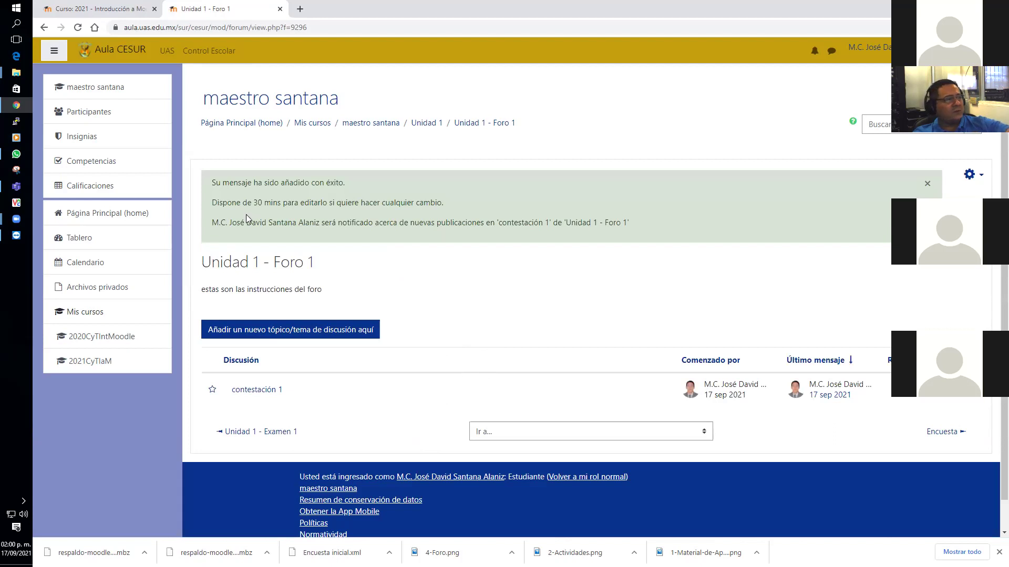
click(90, 91)
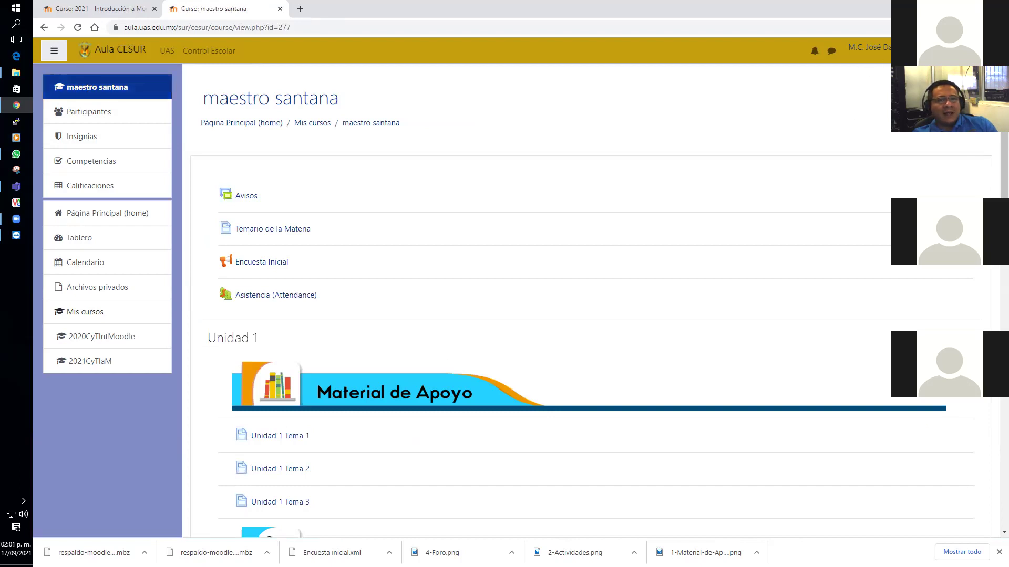
Step: Return to the normal teacher role and open the maestro santana course settings for editing
click(872, 48)
click(925, 182)
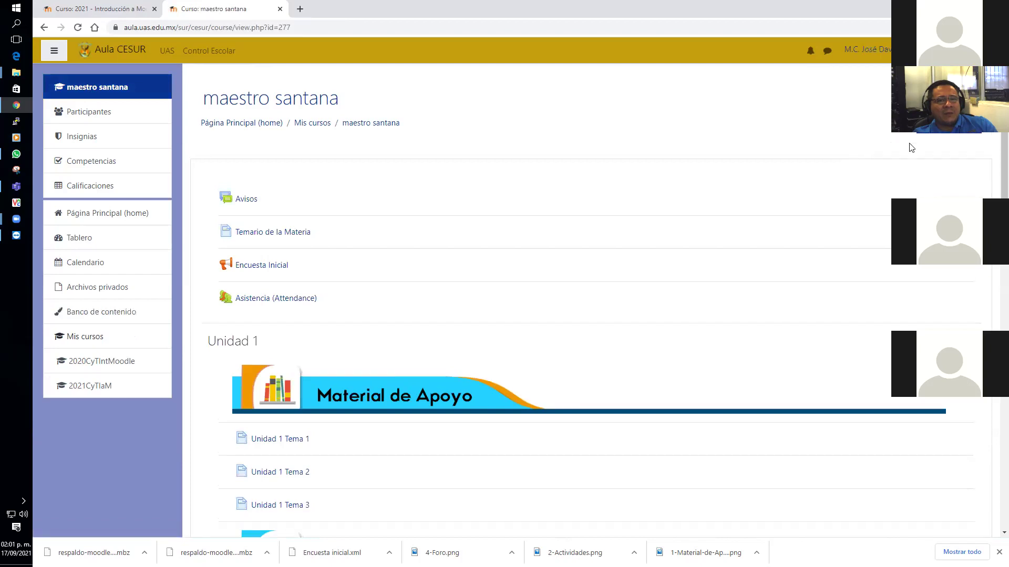
click(969, 99)
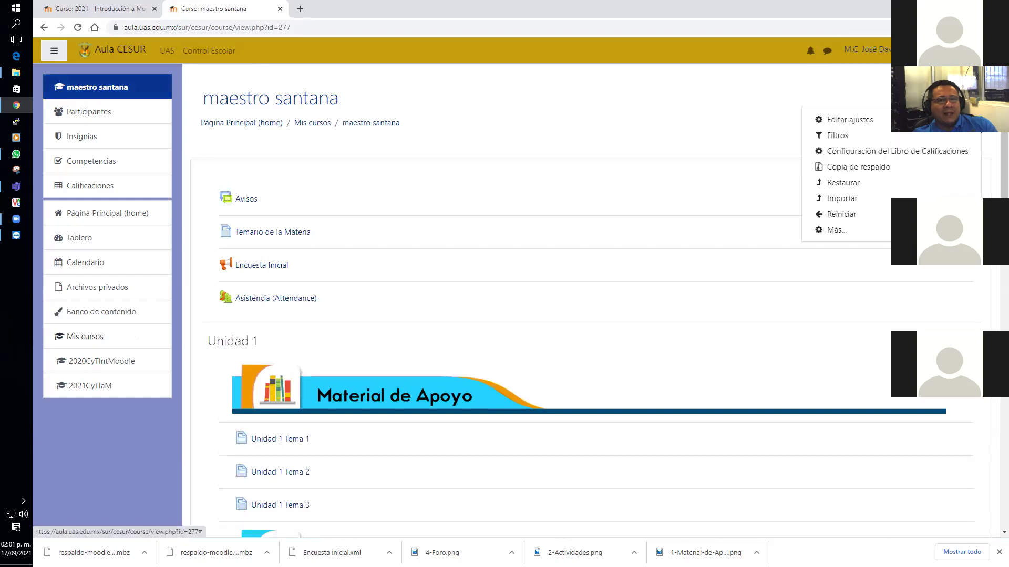
click(838, 121)
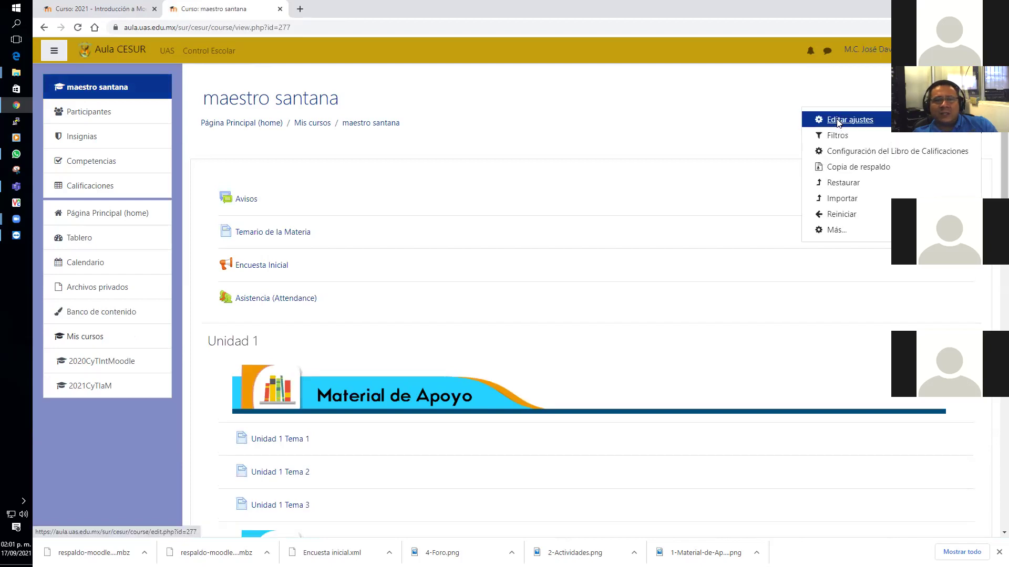
Step: Keep group mode at No hay grupos and force group mode at No, then save the settings
scroll(663, 225, down, 3)
scroll(663, 225, down, 10)
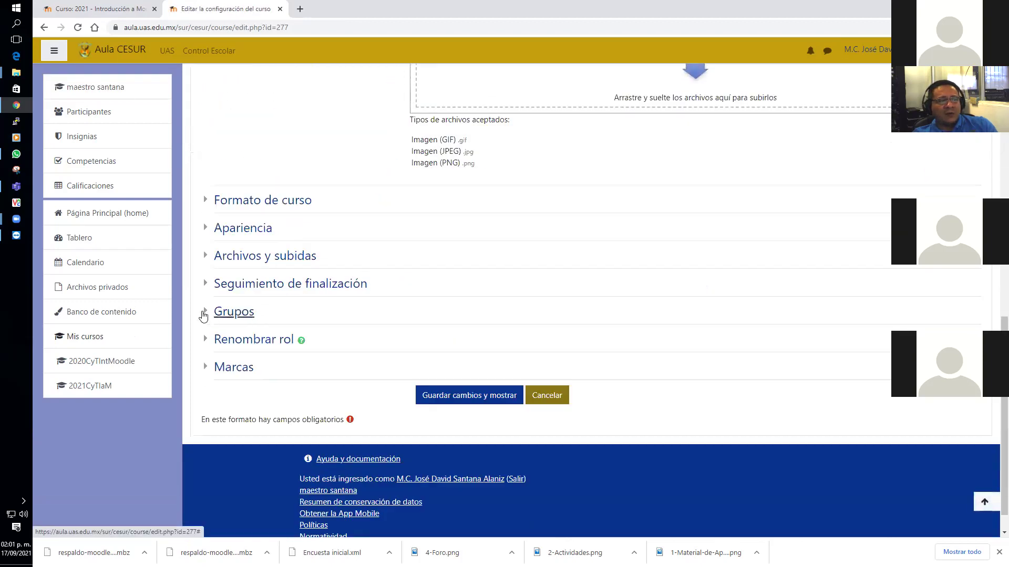
click(208, 318)
scroll(206, 328, down, 1)
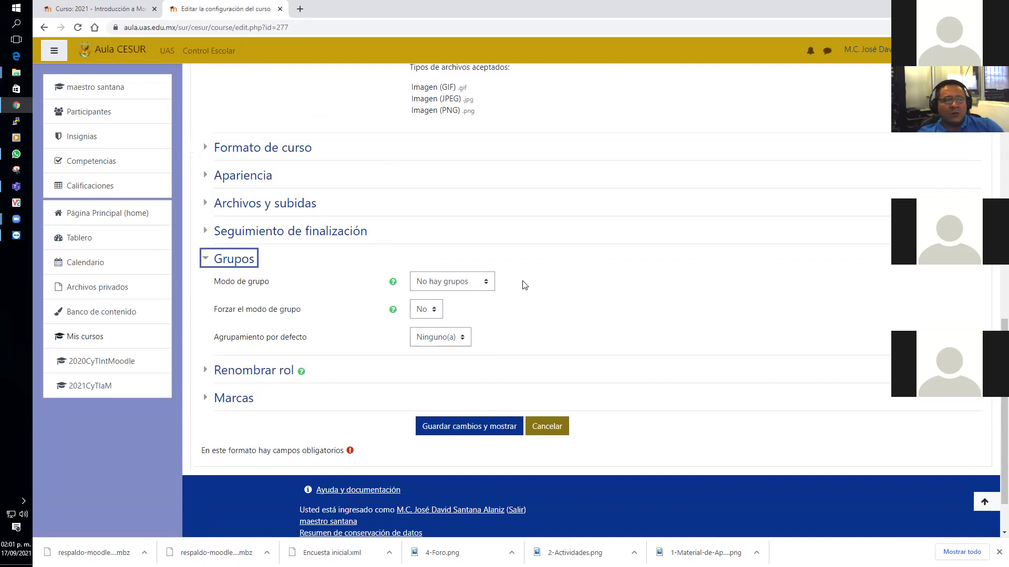
click(488, 285)
click(550, 283)
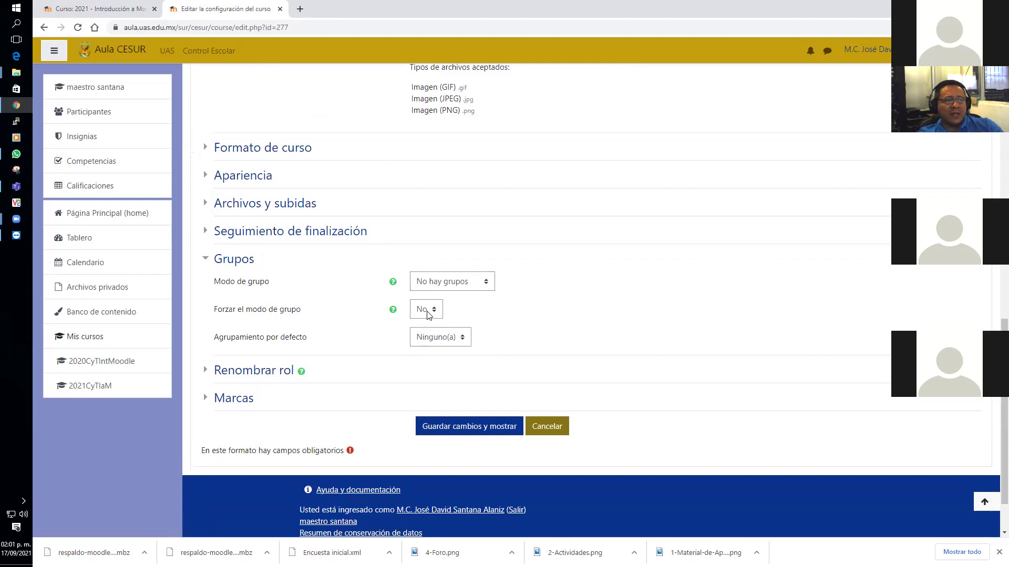
click(430, 312)
click(431, 313)
click(556, 308)
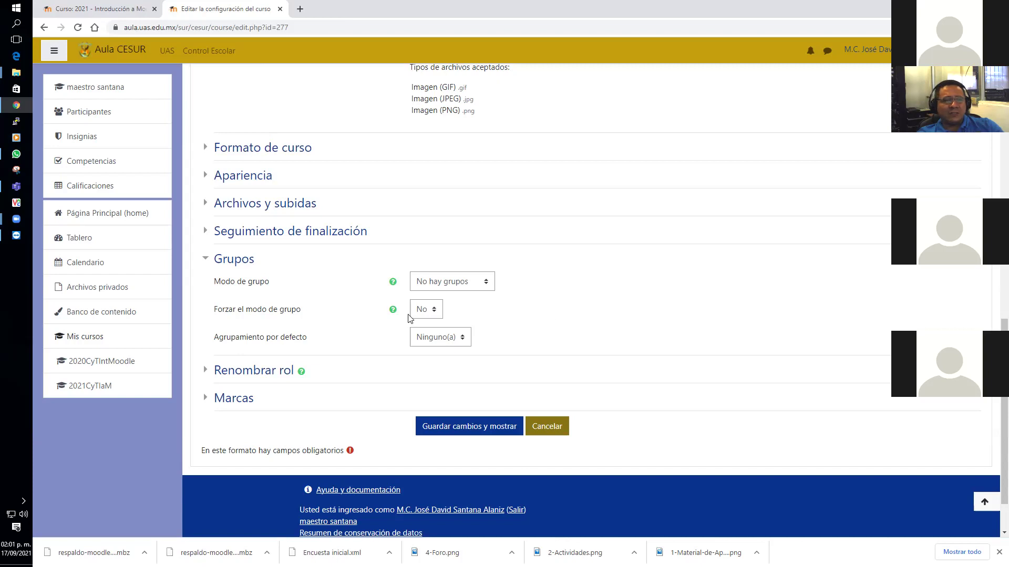
click(475, 427)
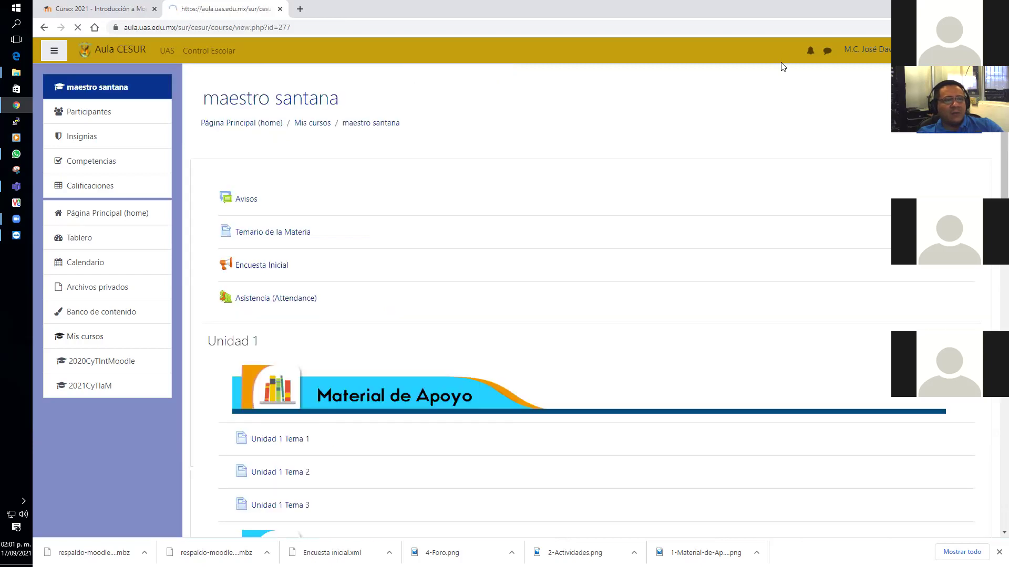
double_click(825, 21)
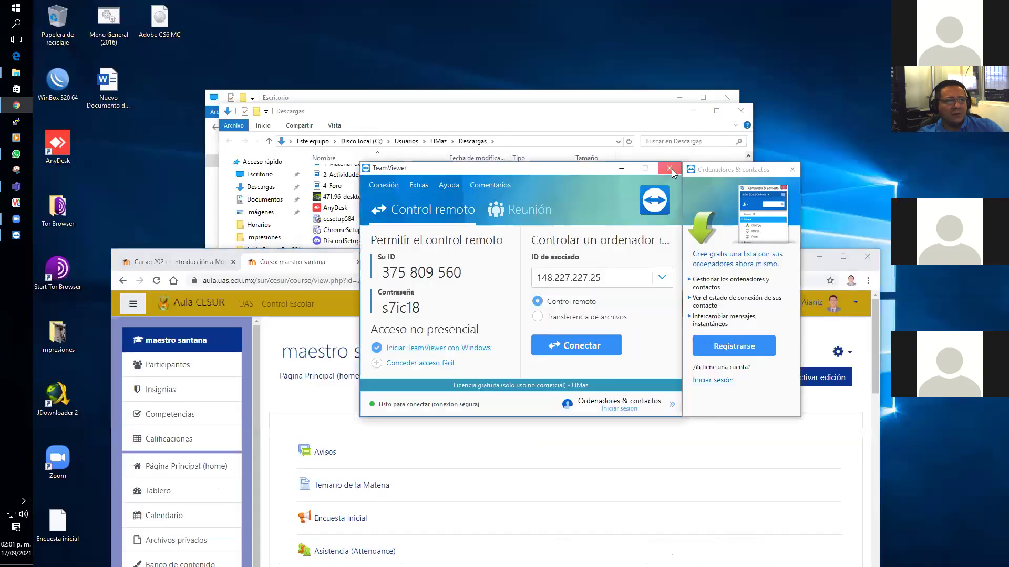
Step: Close TeamViewer and File Explorer, then open and log in to the FIMAZ virtual campus
click(826, 168)
click(727, 97)
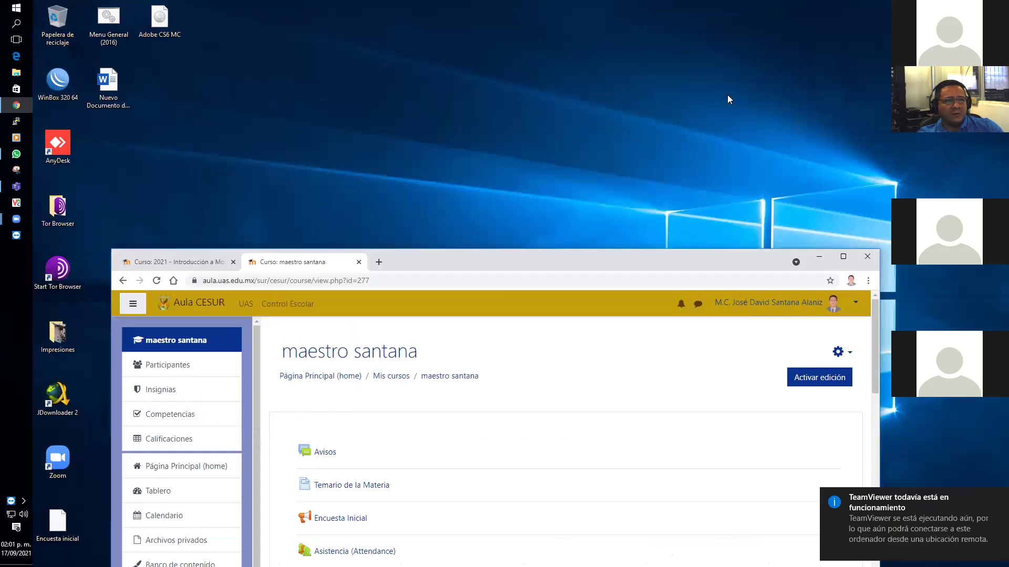
drag(622, 261, 370, 95)
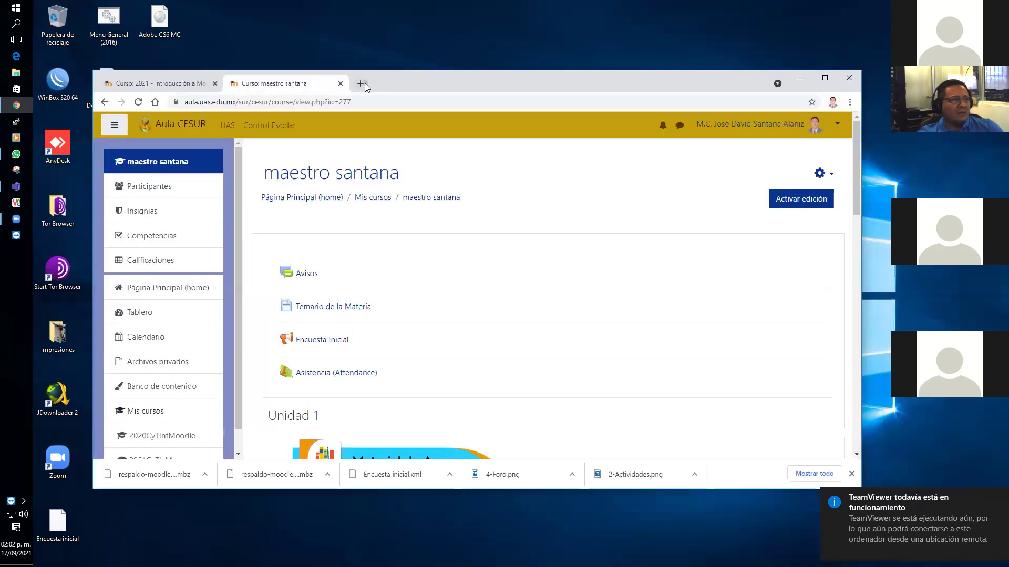
click(361, 83)
text(virt)
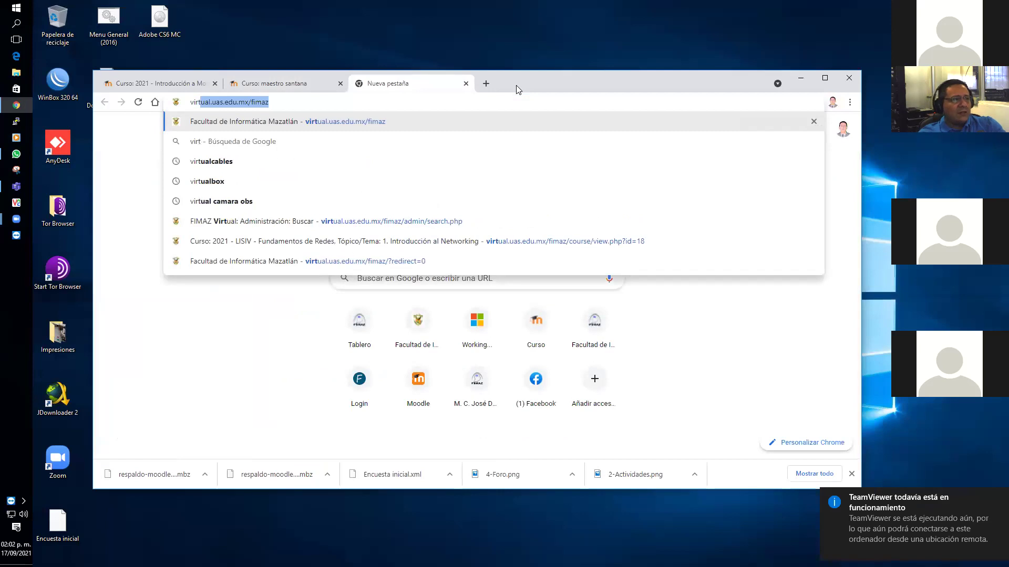
key(Return)
click(583, 292)
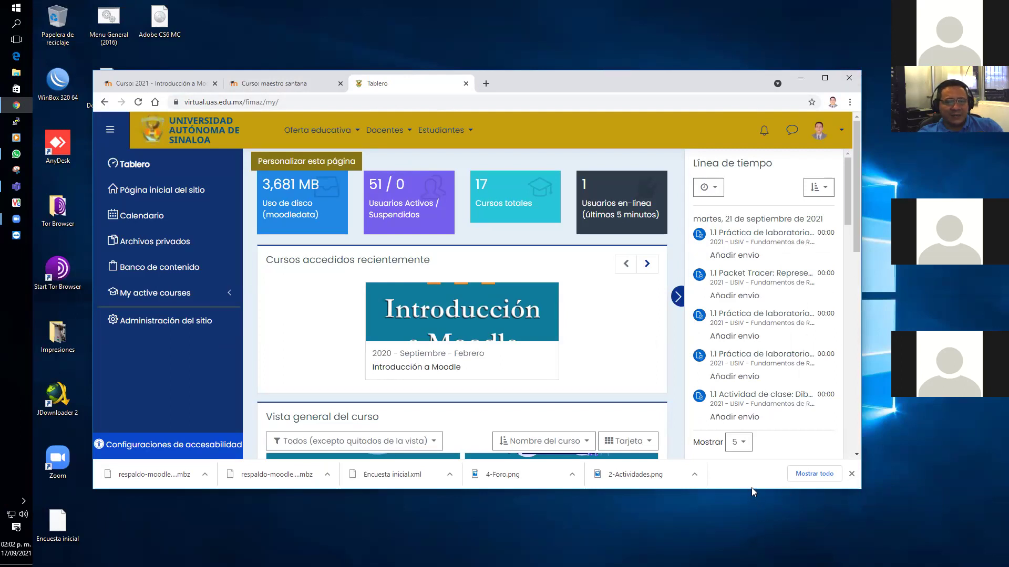
Step: Dismiss the downloads bar, enlarge the browser, and go to Administración del sitio
click(851, 474)
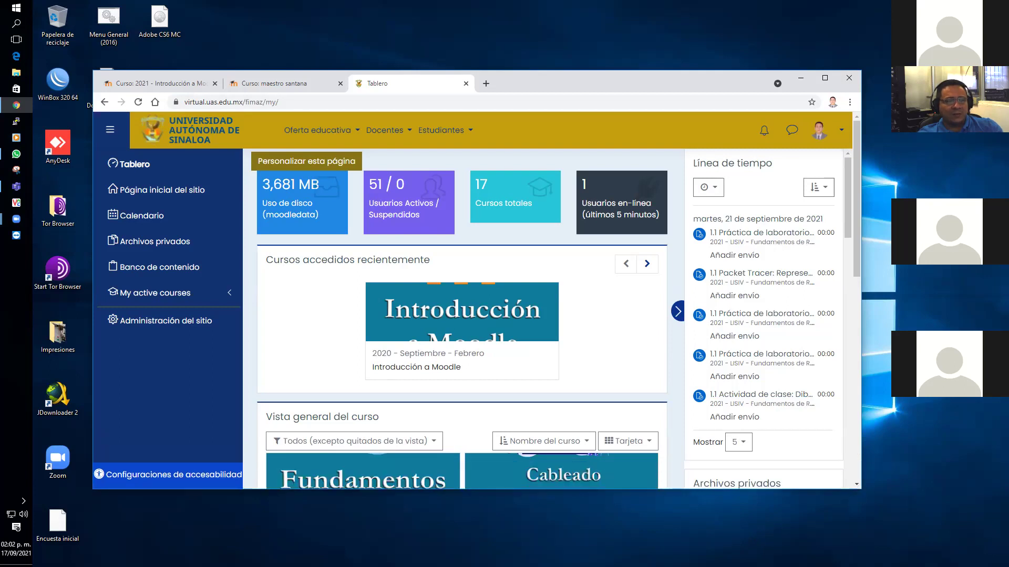
drag(857, 490, 976, 556)
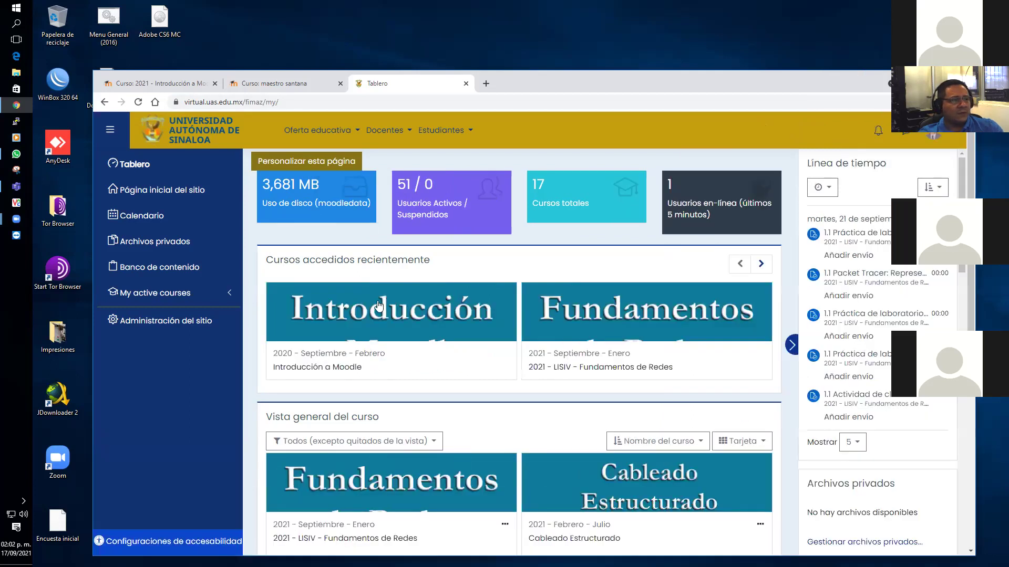
click(199, 322)
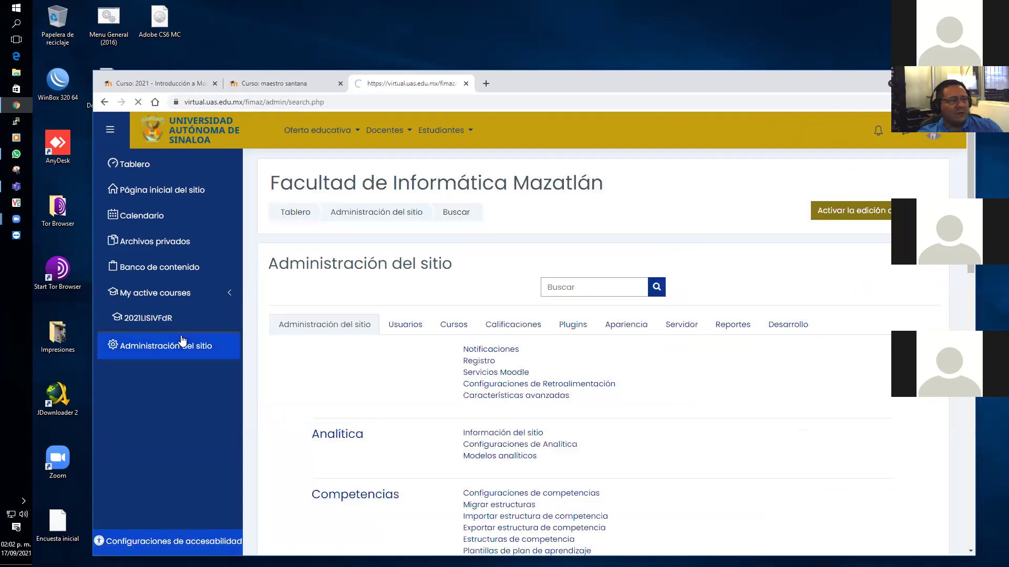
Step: Create and save a new test course in Misceláneos from Gestionar cursos y categorías
click(450, 325)
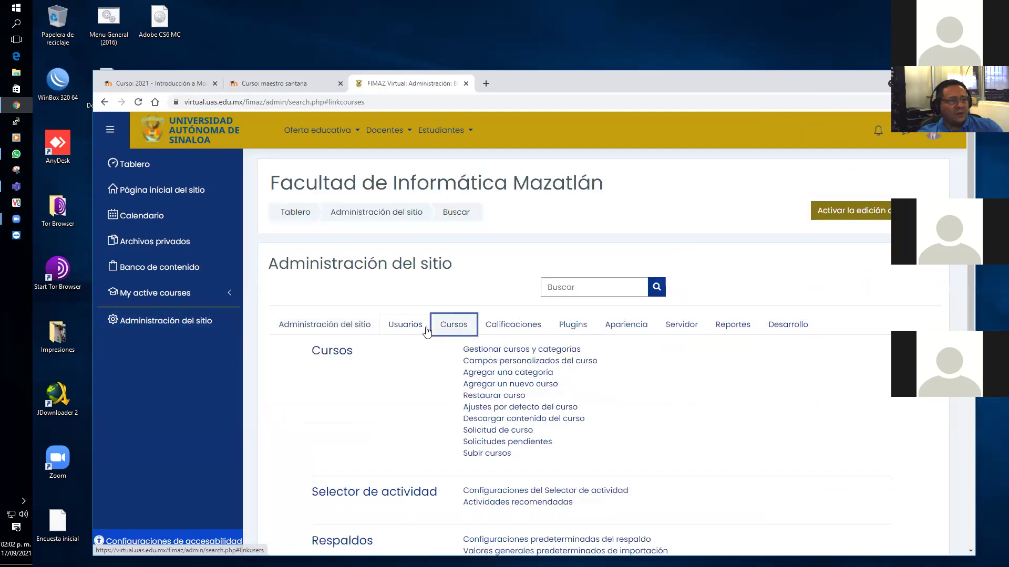
click(474, 353)
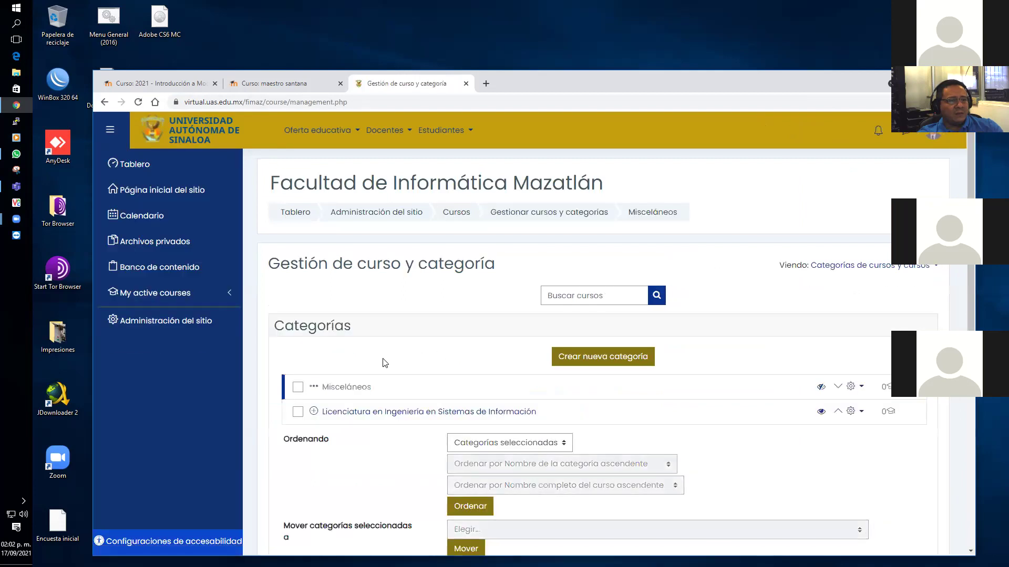
scroll(382, 362, down, 4)
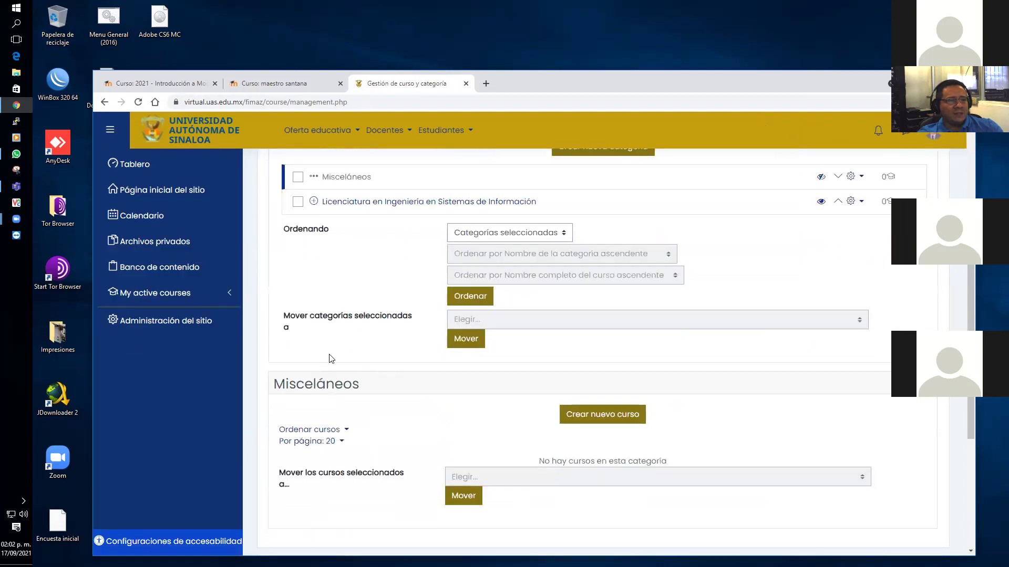
scroll(382, 377, down, 4)
scroll(383, 383, up, 3)
click(604, 362)
click(495, 320)
text(4320402)
click(485, 350)
scroll(401, 414, down, 8)
scroll(478, 405, down, 10)
click(583, 288)
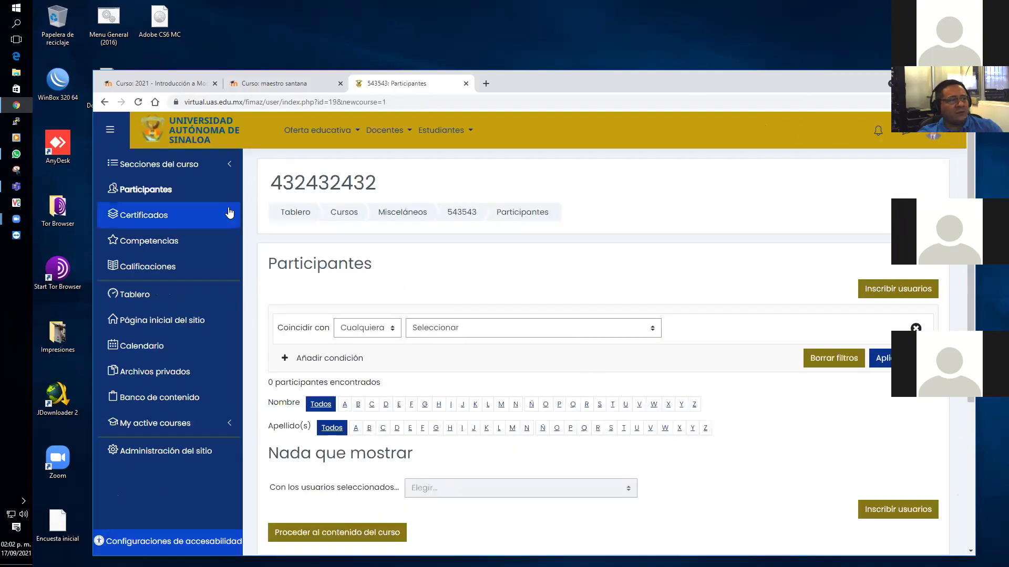
Step: Open the new course's settings, expand Grupos to review them, and toggle the sidebar
click(463, 213)
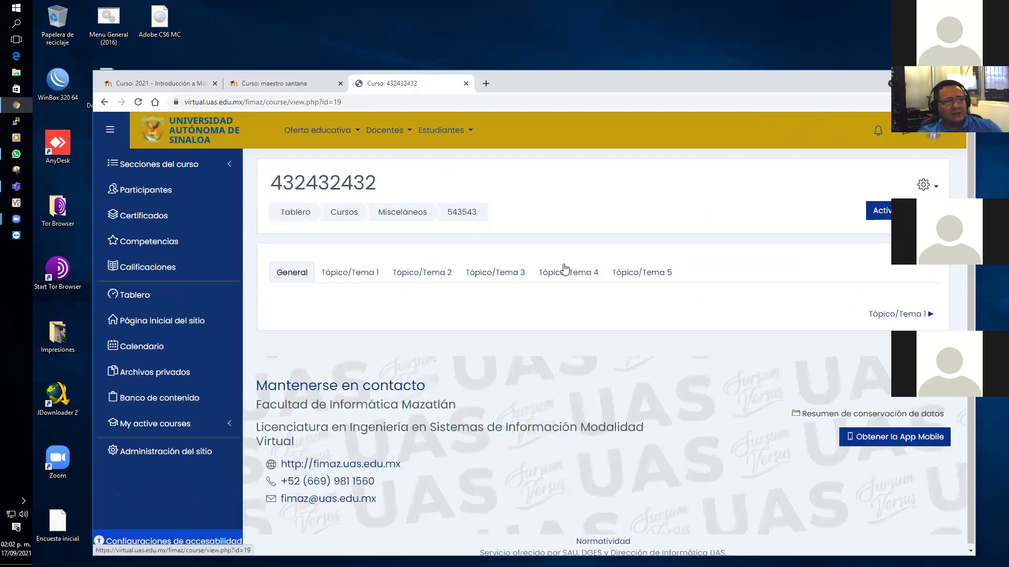
click(925, 185)
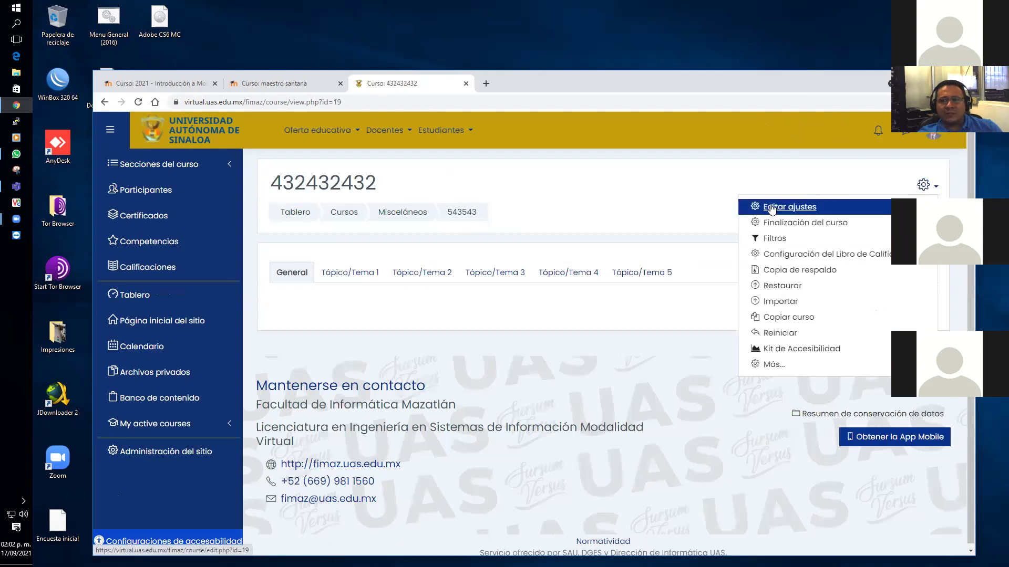
click(771, 209)
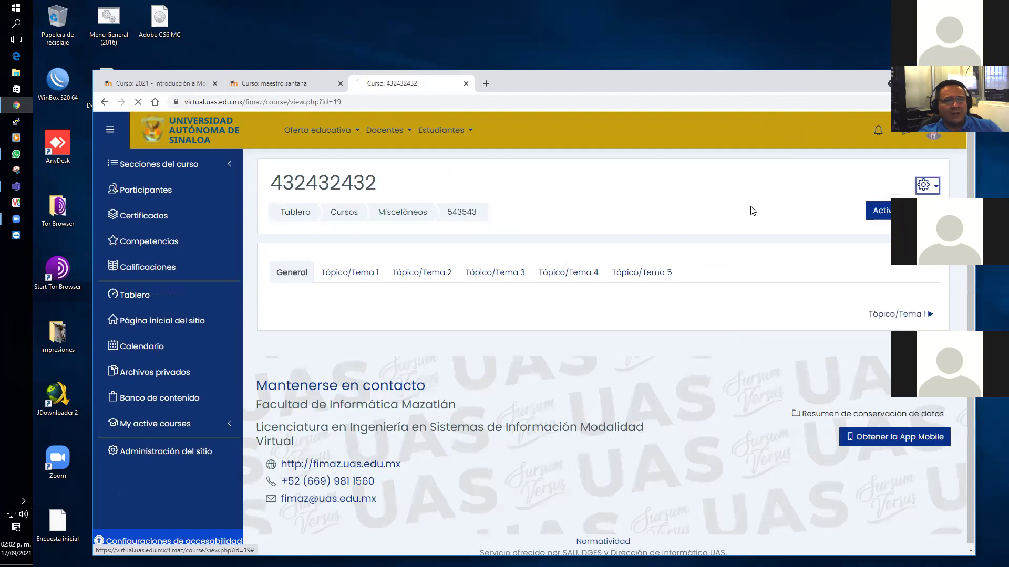
scroll(775, 245, down, 2)
scroll(775, 244, down, 10)
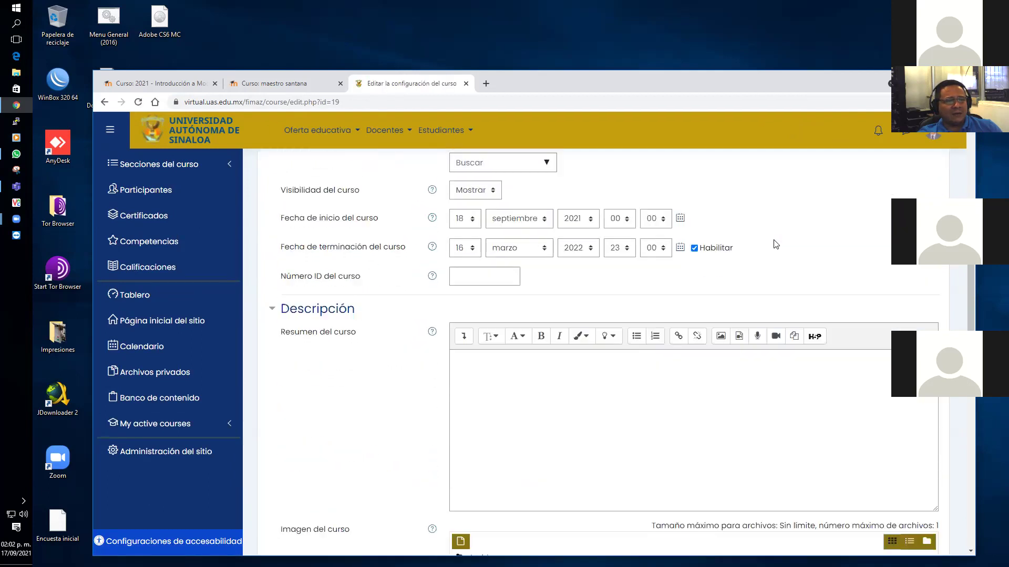
scroll(351, 288, down, 3)
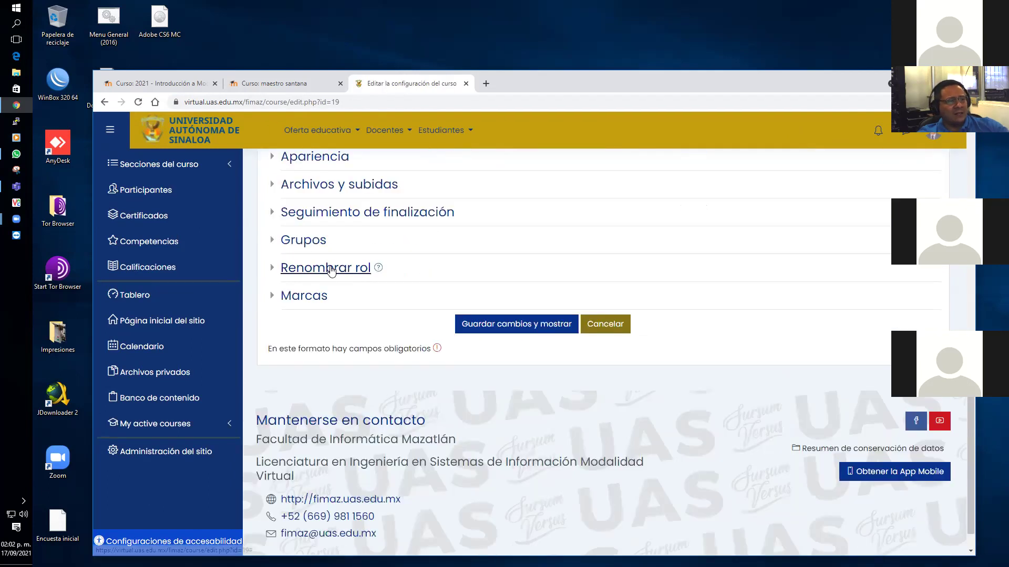
click(294, 240)
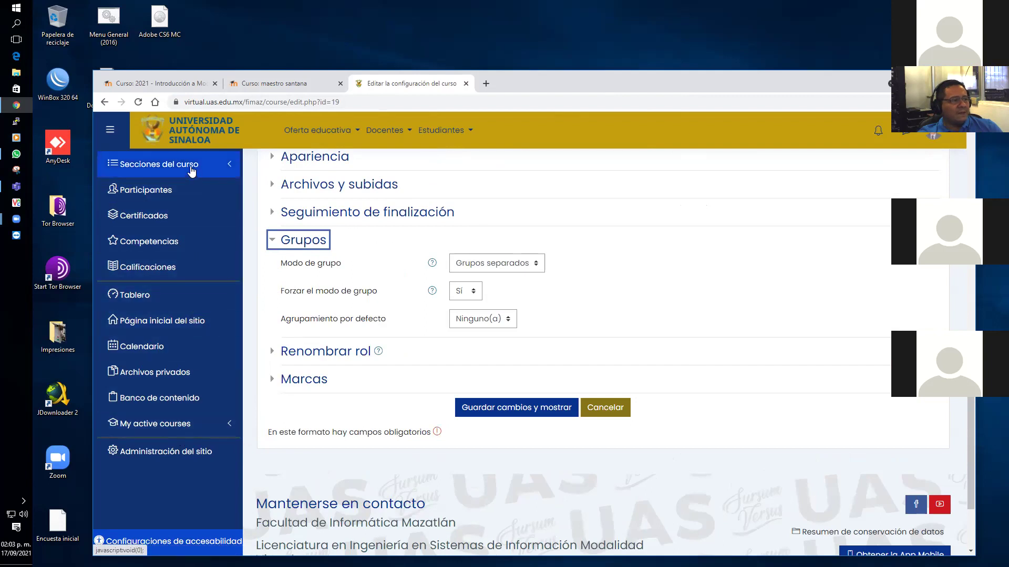
click(192, 168)
click(120, 133)
click(119, 132)
Step: Go to Administración del sitio > Cursos > Gestionar cursos y categorías
click(196, 455)
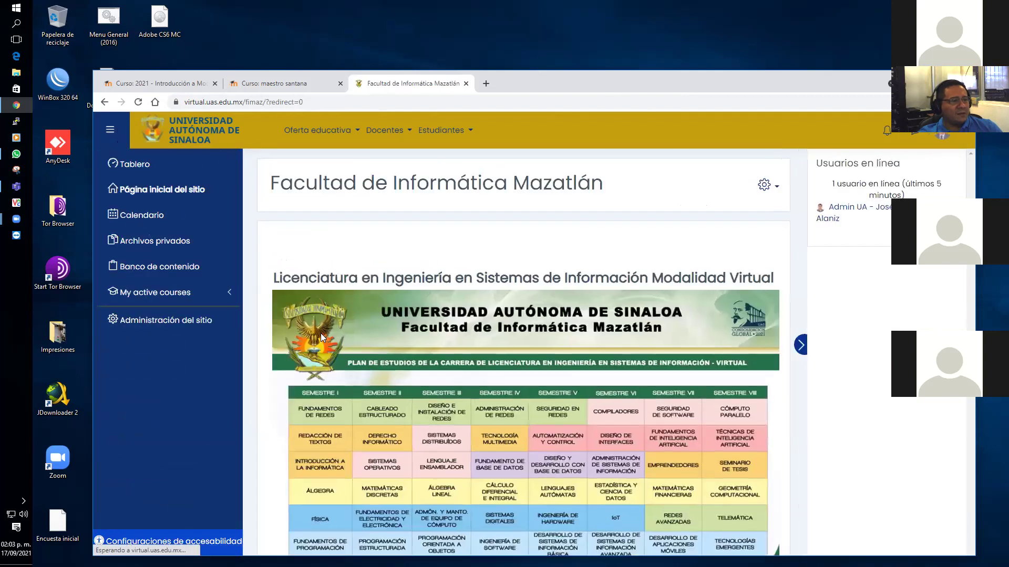
scroll(323, 338, down, 10)
click(166, 320)
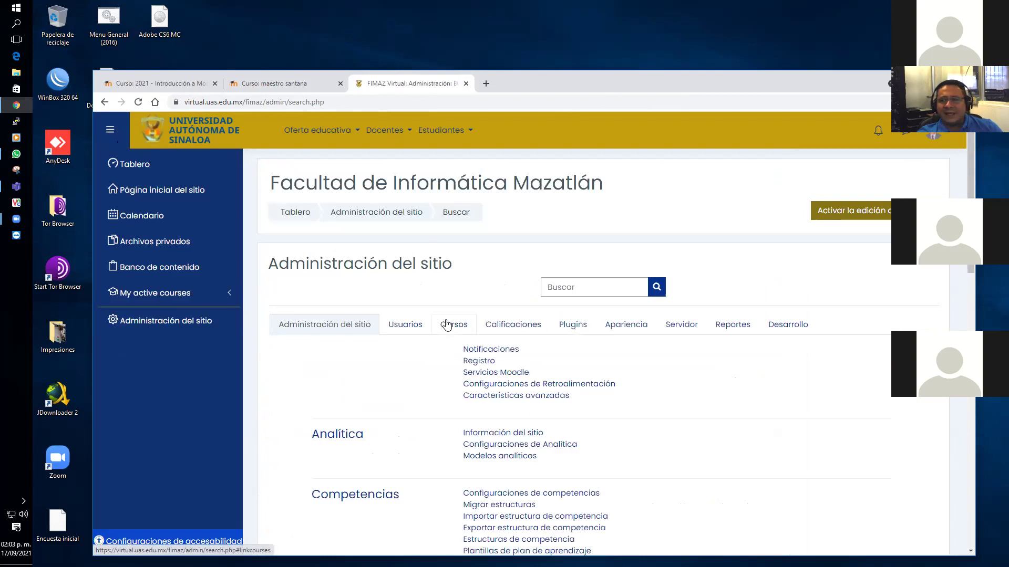
click(448, 325)
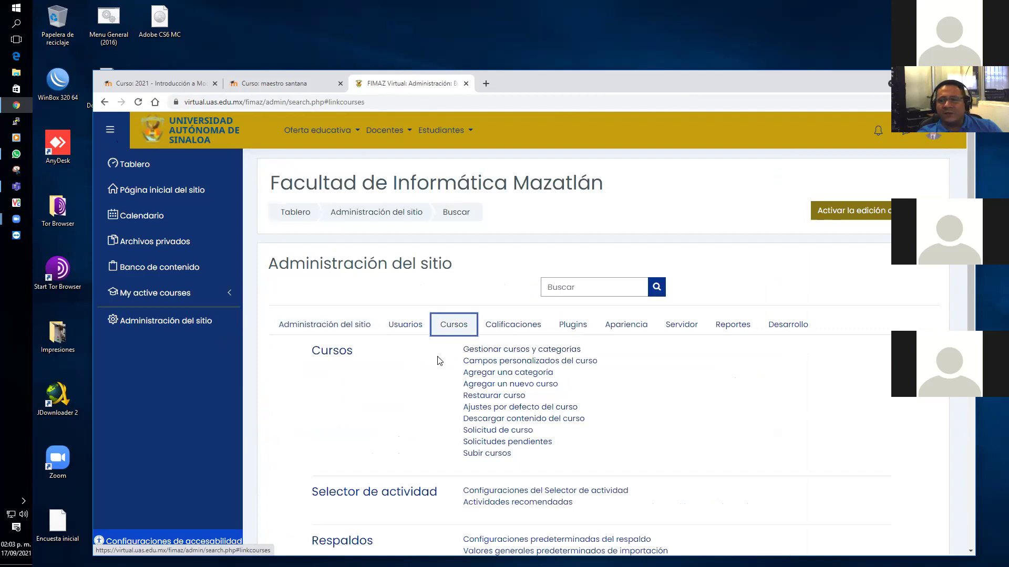
click(490, 350)
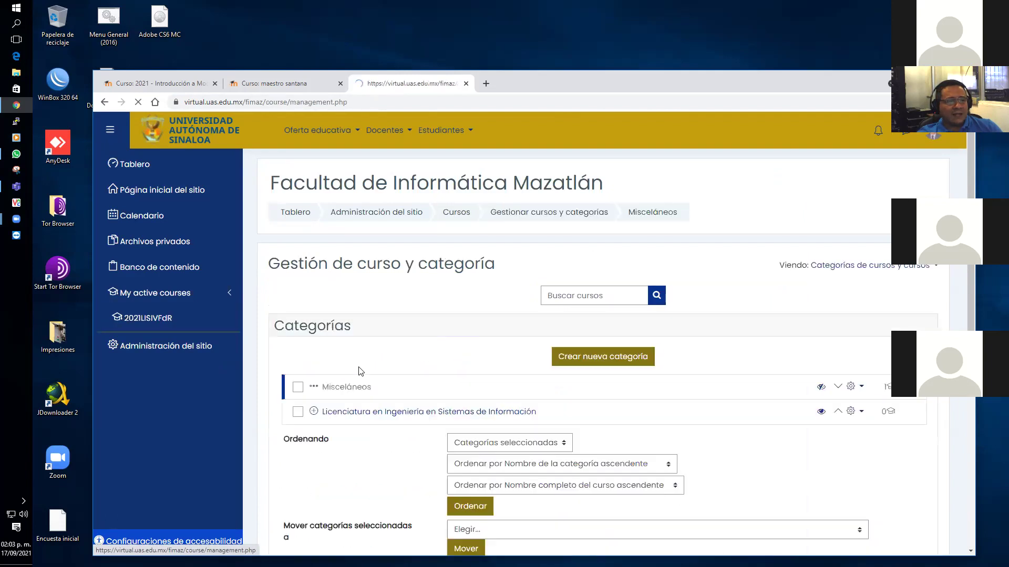
Step: Delete test course 432432432 permanently and return to course and category management
scroll(394, 382, down, 4)
scroll(397, 387, down, 2)
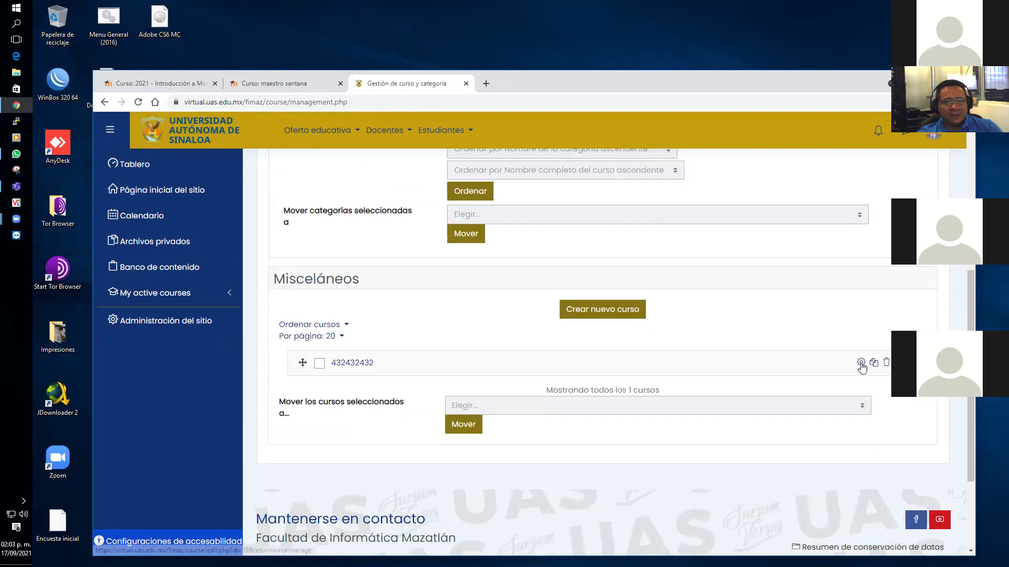
click(886, 362)
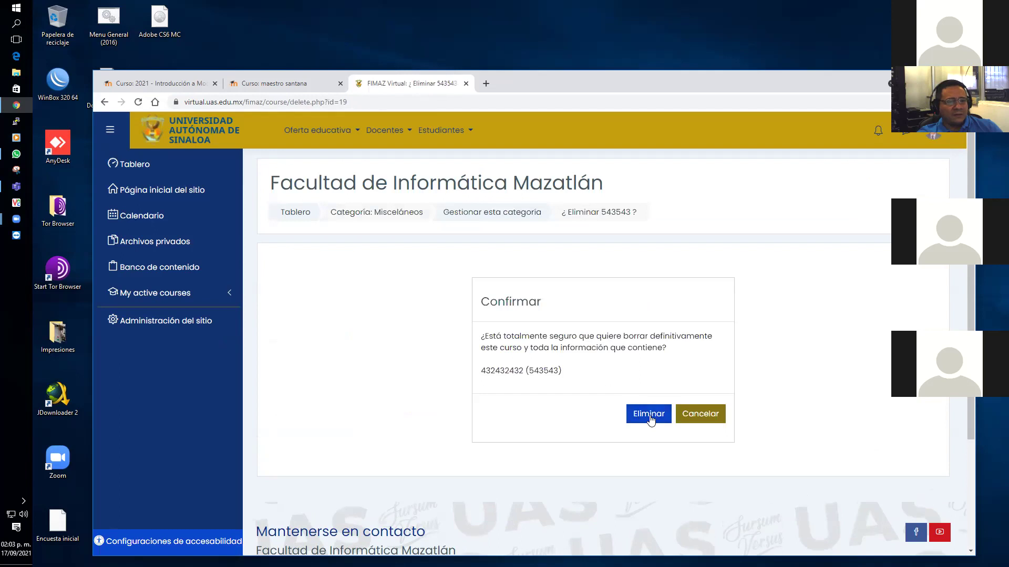
click(650, 418)
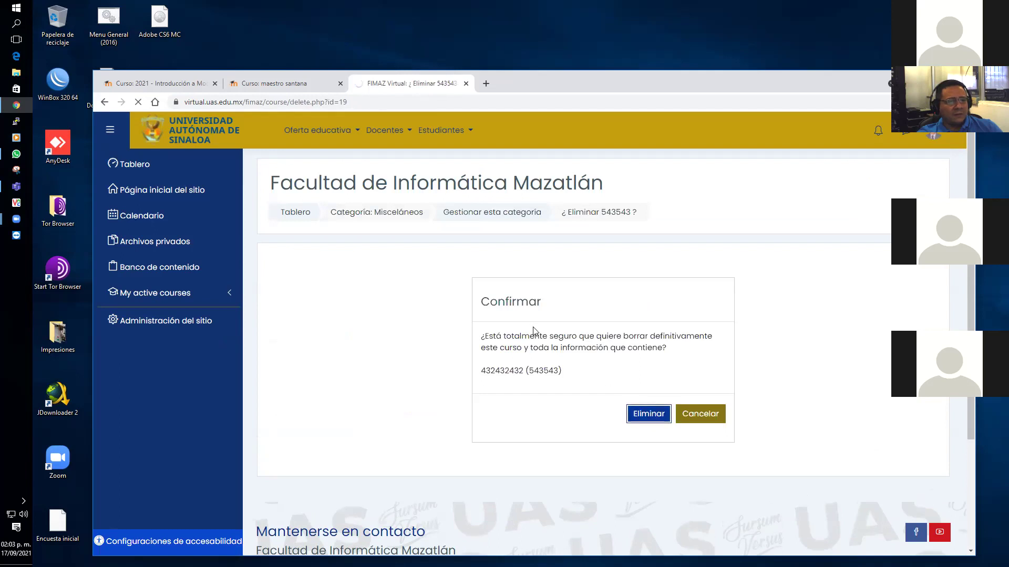
scroll(684, 428, down, 8)
click(601, 309)
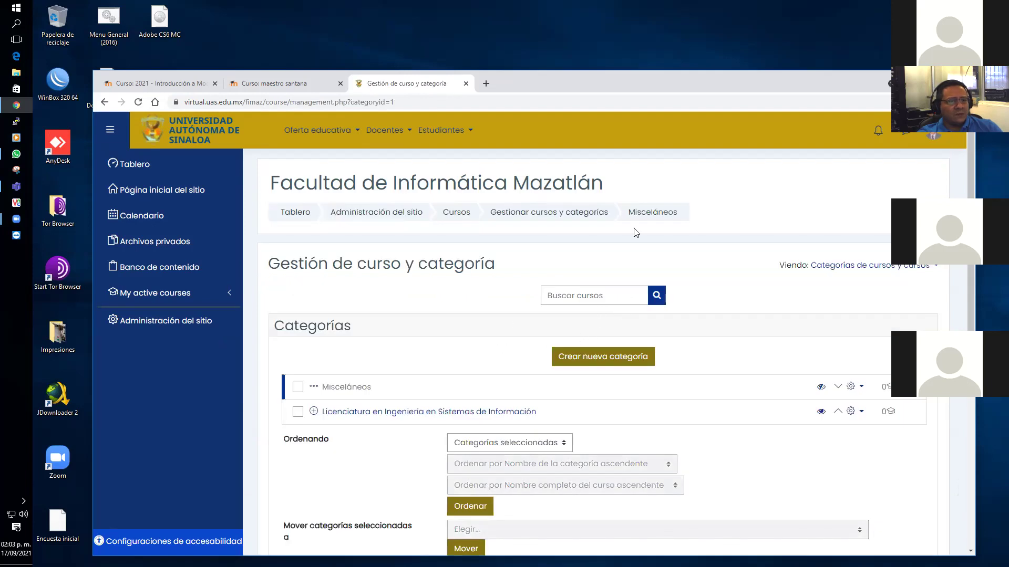
Step: Close the FIMAZ tab, reposition the browser, and turn on editing in maestro santana
click(465, 83)
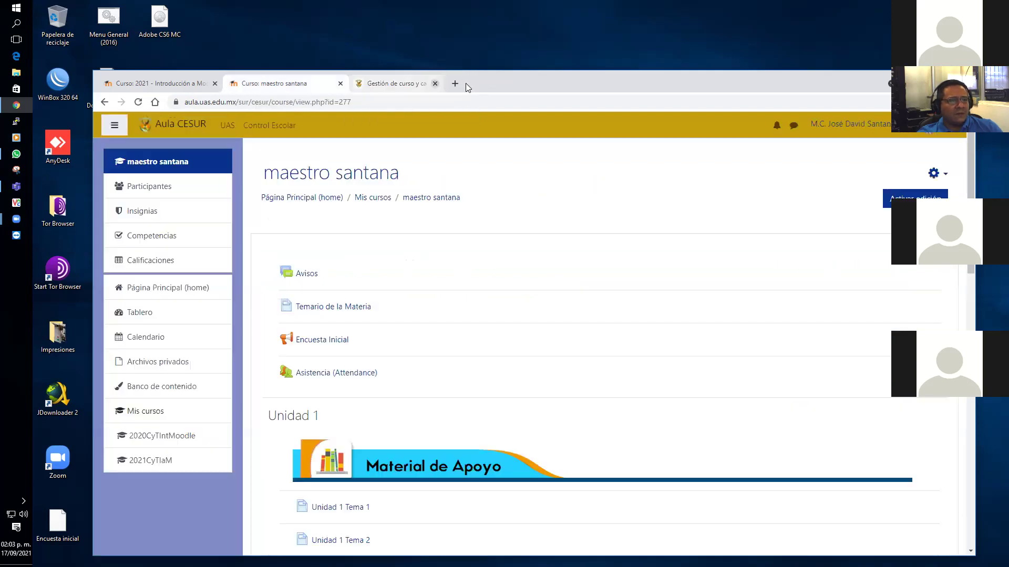
drag(664, 73, 668, 49)
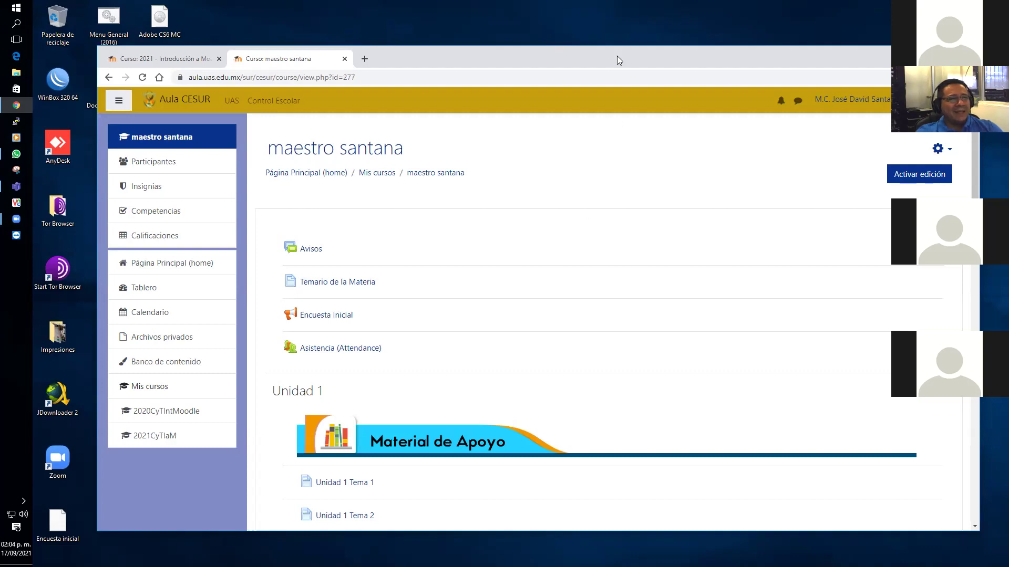
drag(619, 60, 612, 58)
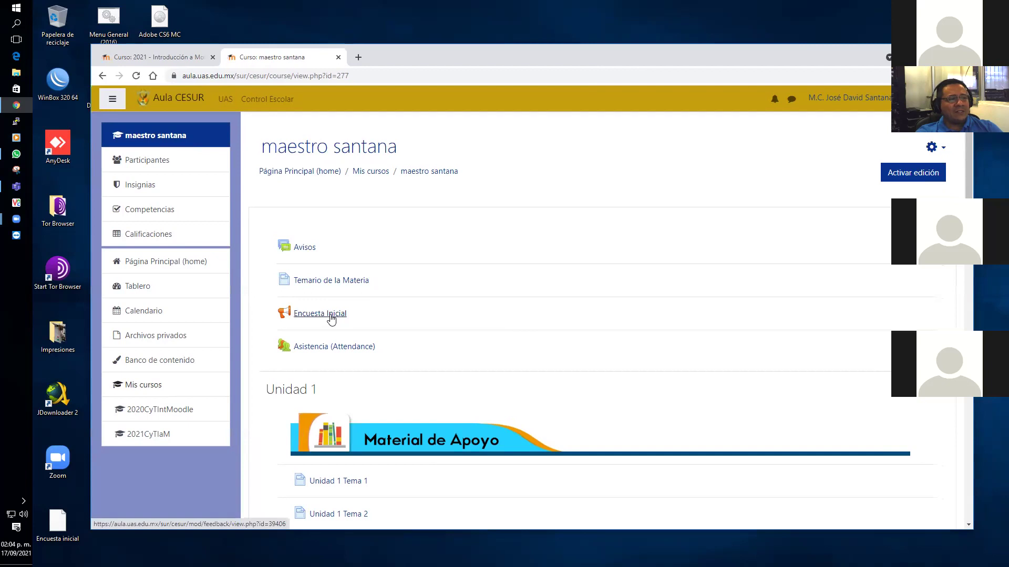
click(893, 174)
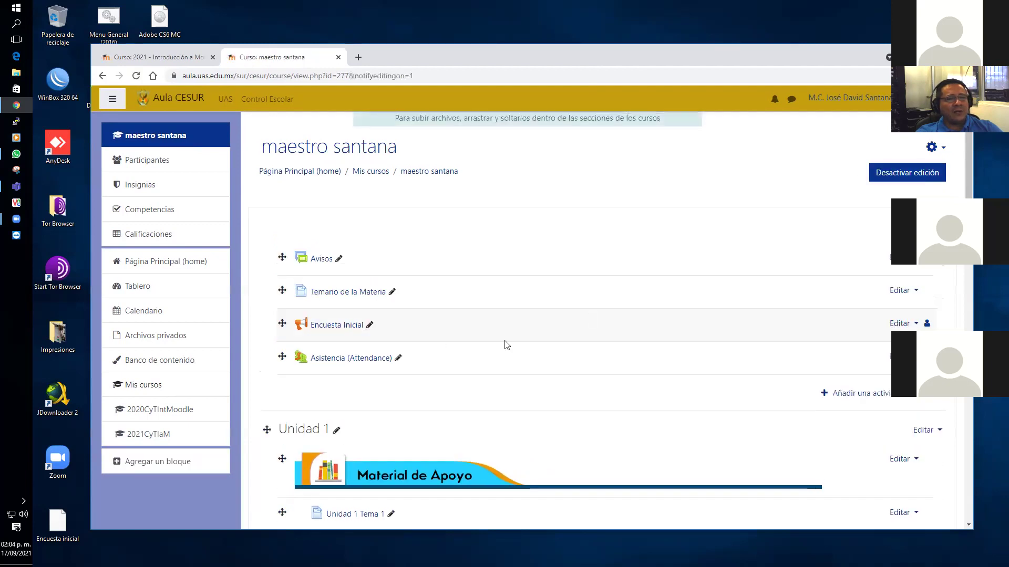
Step: Delete the Encuesta Inicial activity, confirming with Sí, then bring up the activity chooser
click(902, 324)
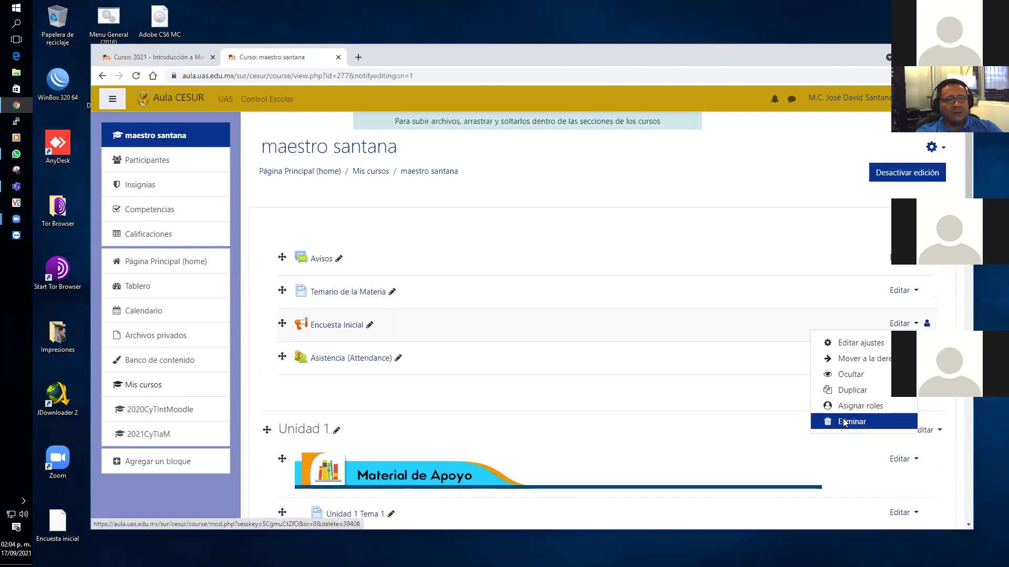
click(844, 423)
click(596, 179)
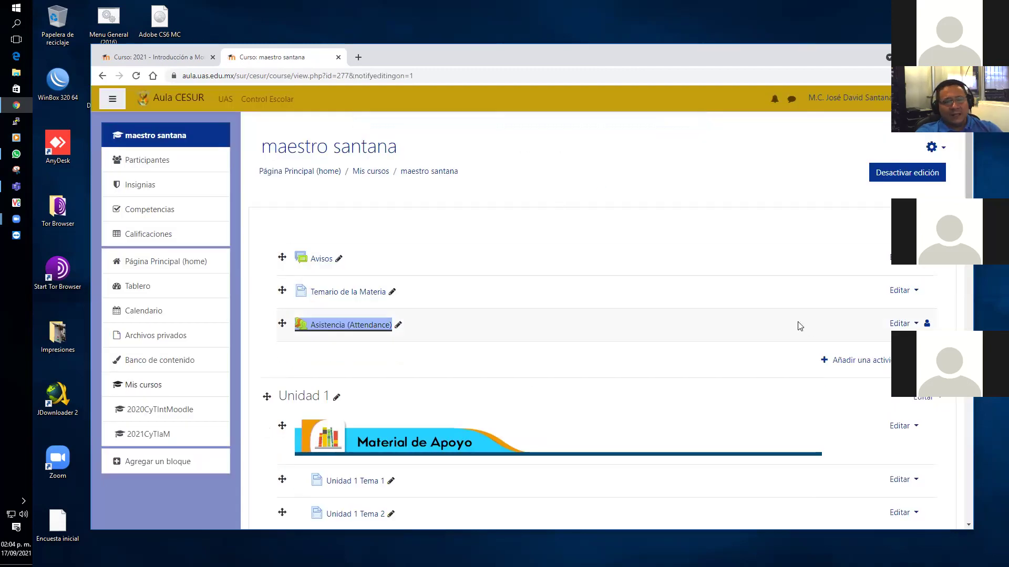
click(872, 363)
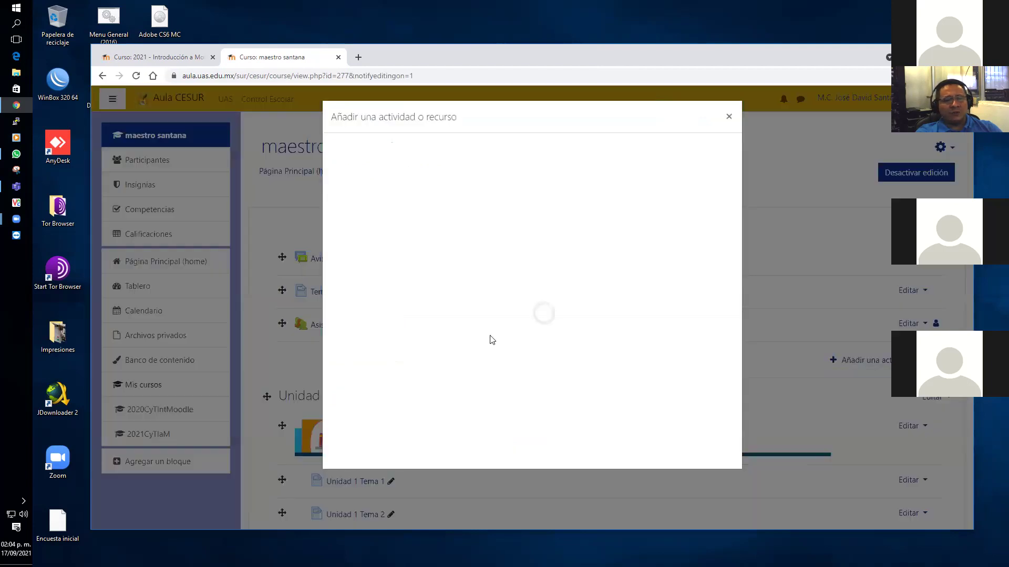
Step: Add a Retroalimentación activity named 'Encuesta Inicial' and save and display it
click(556, 517)
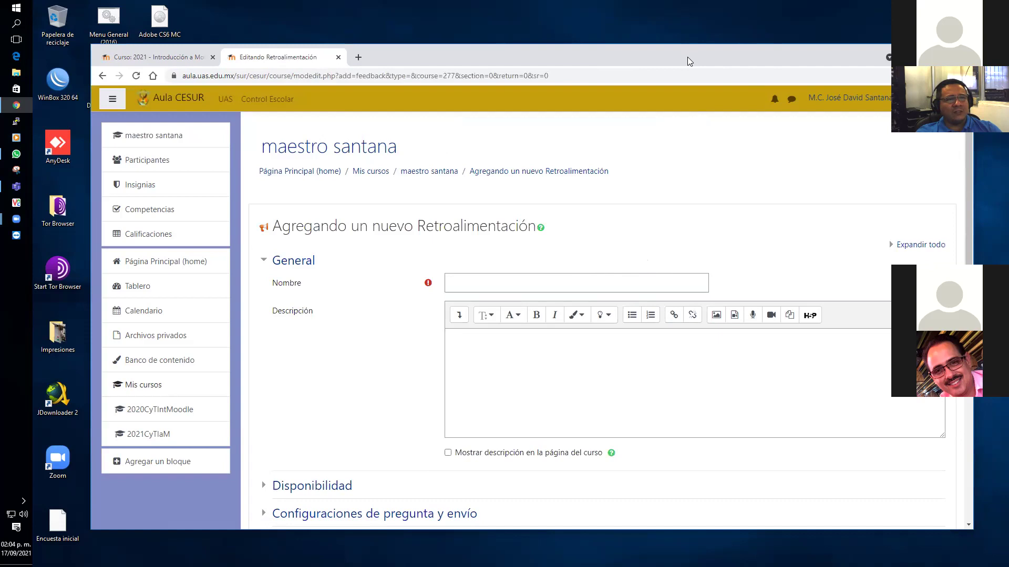
double_click(845, 60)
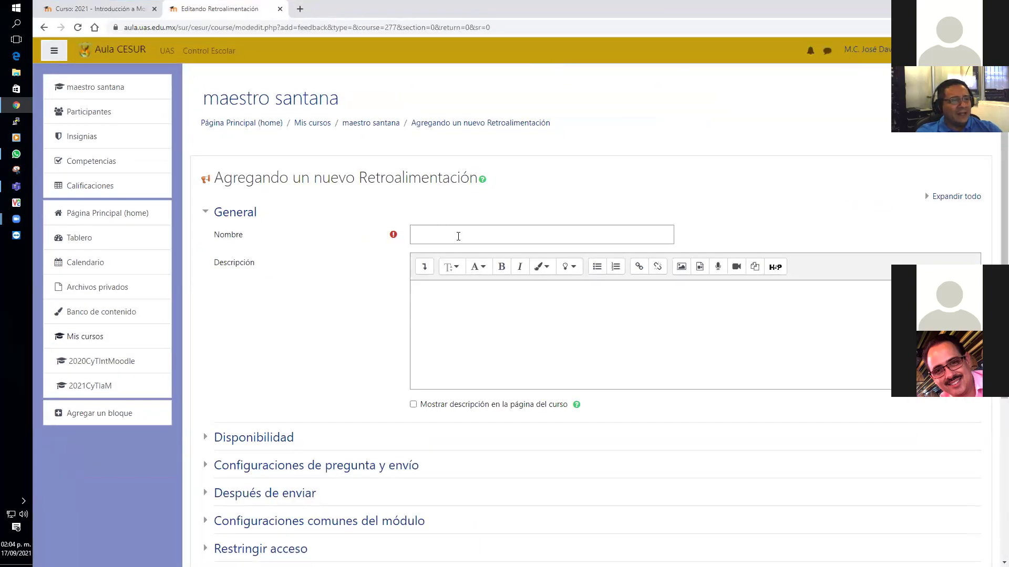
click(524, 238)
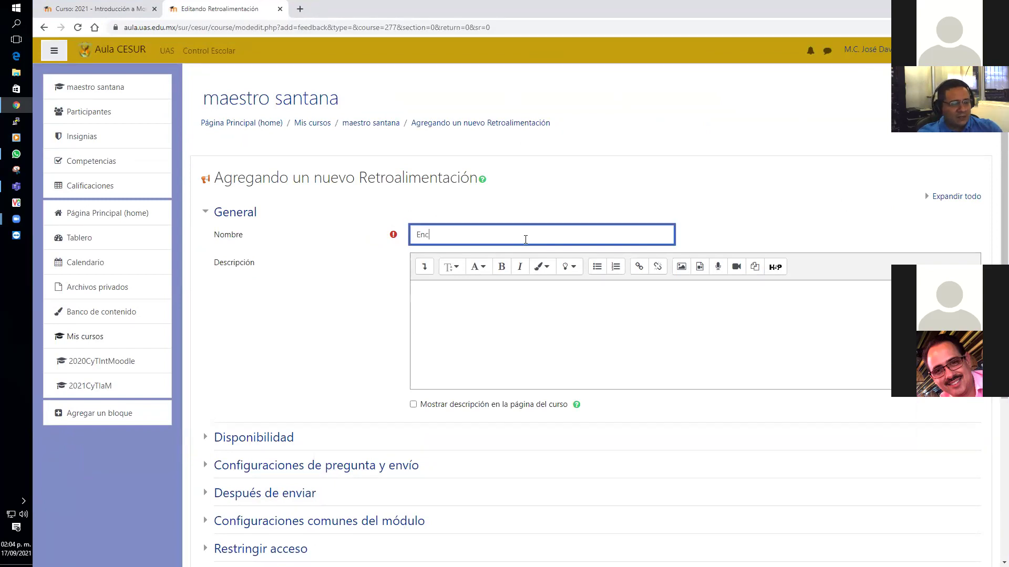
text(Encuesta Inicial)
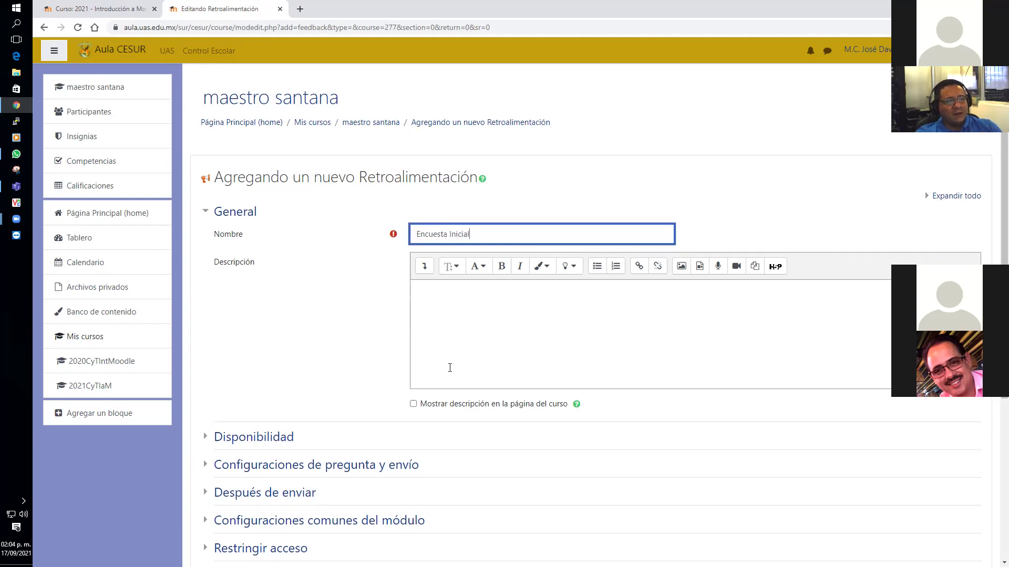
scroll(450, 364, down, 4)
click(626, 424)
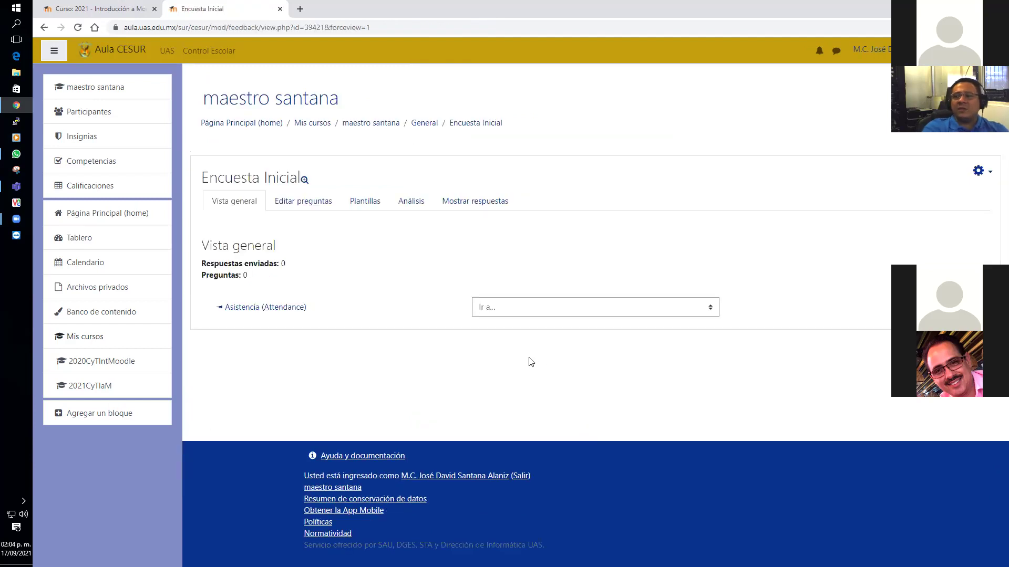
Step: Import the feedback's questions from Encuesta inicial.xml on the Desktop, confirming with Sí
click(989, 173)
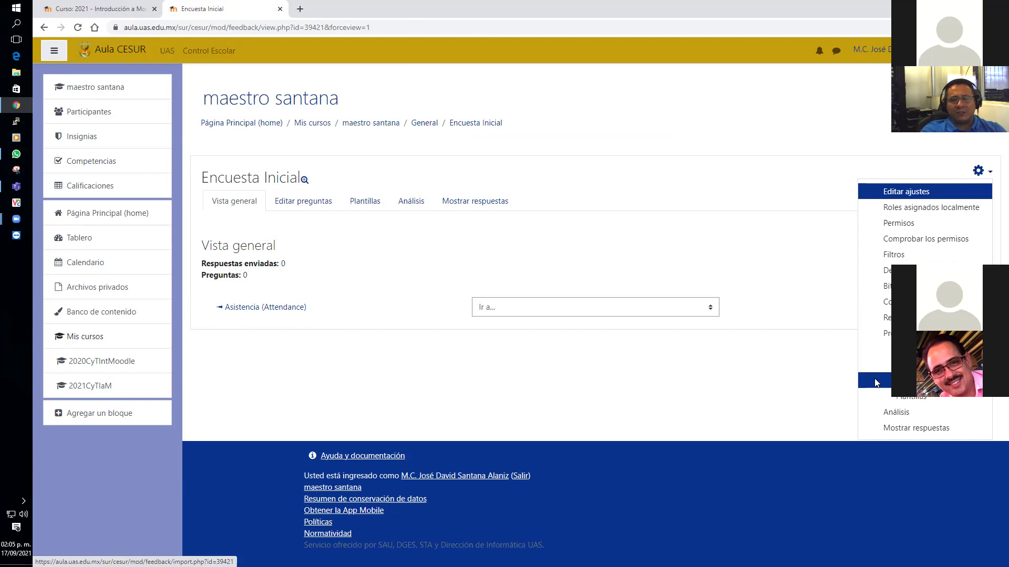
click(875, 379)
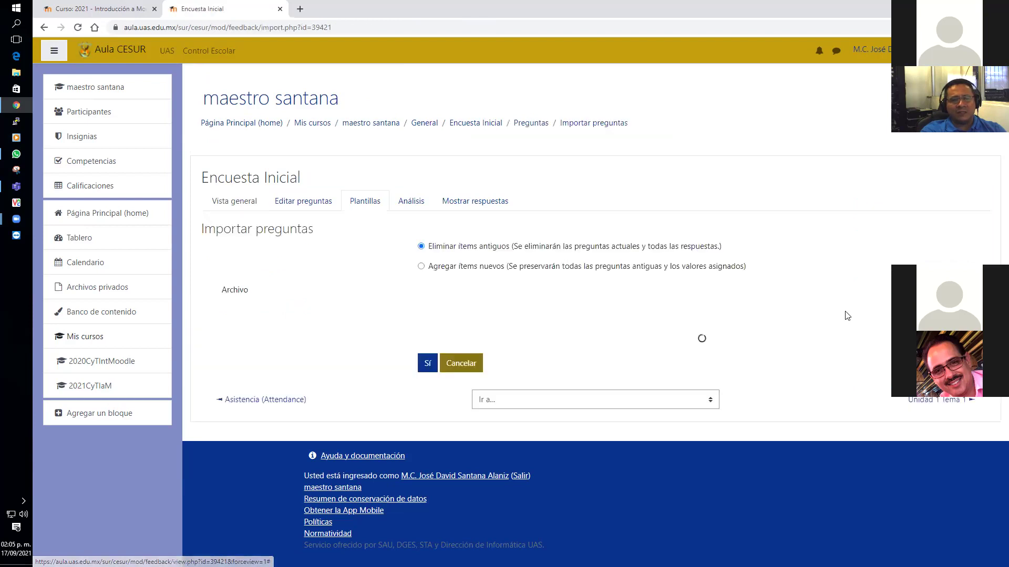
click(16, 72)
click(254, 161)
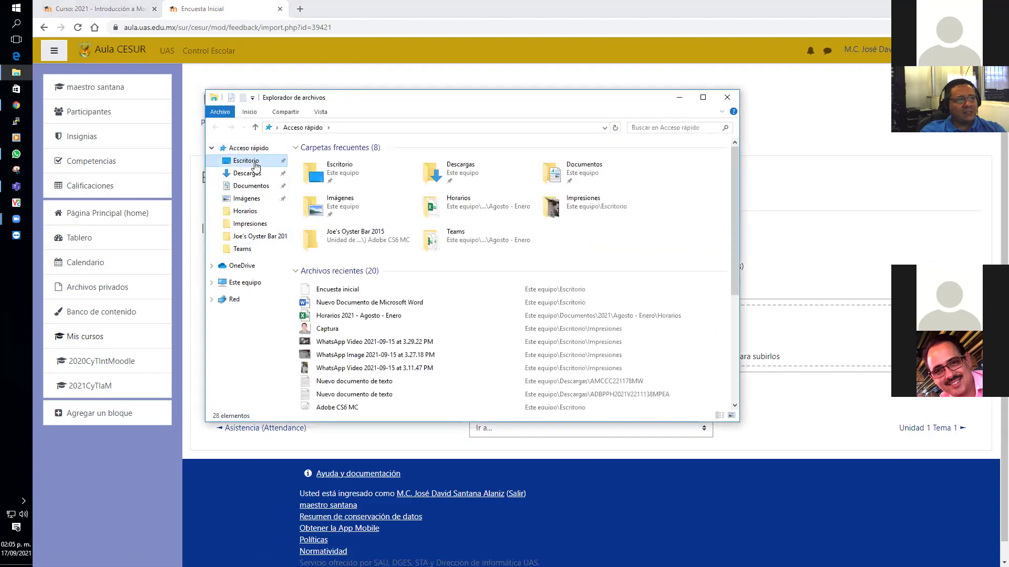
click(328, 193)
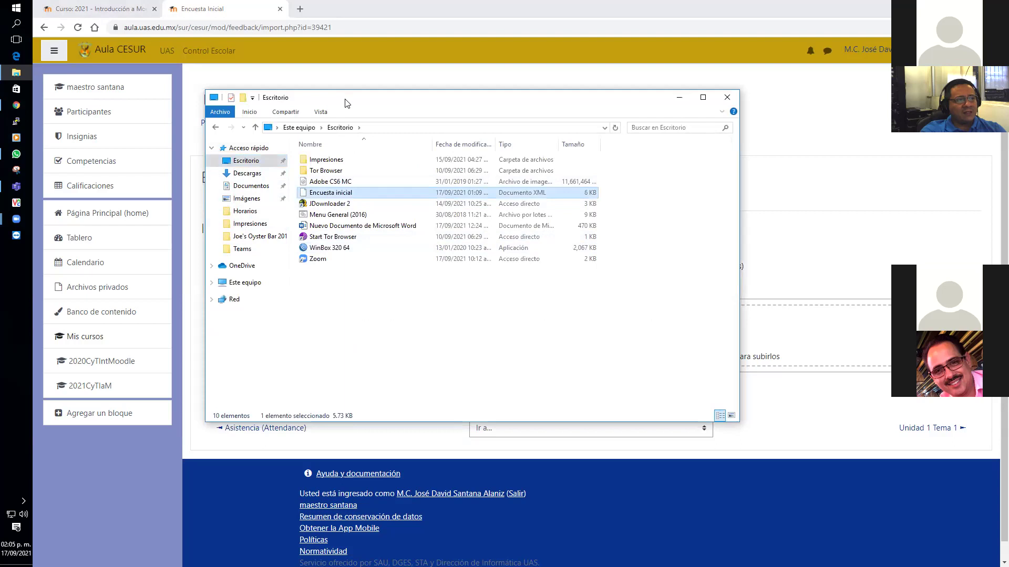
drag(351, 105, 204, 160)
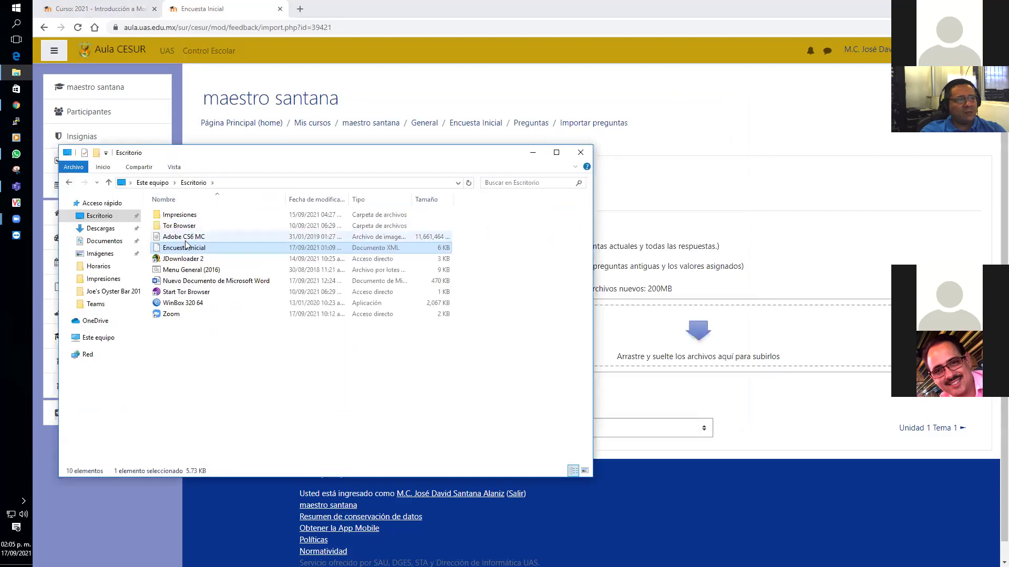
drag(182, 248, 697, 327)
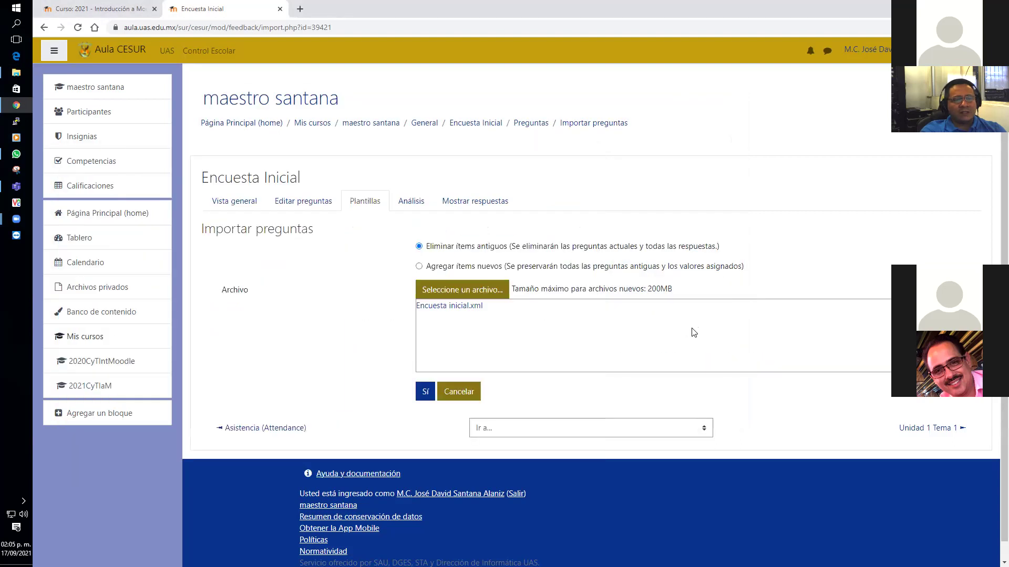
click(425, 393)
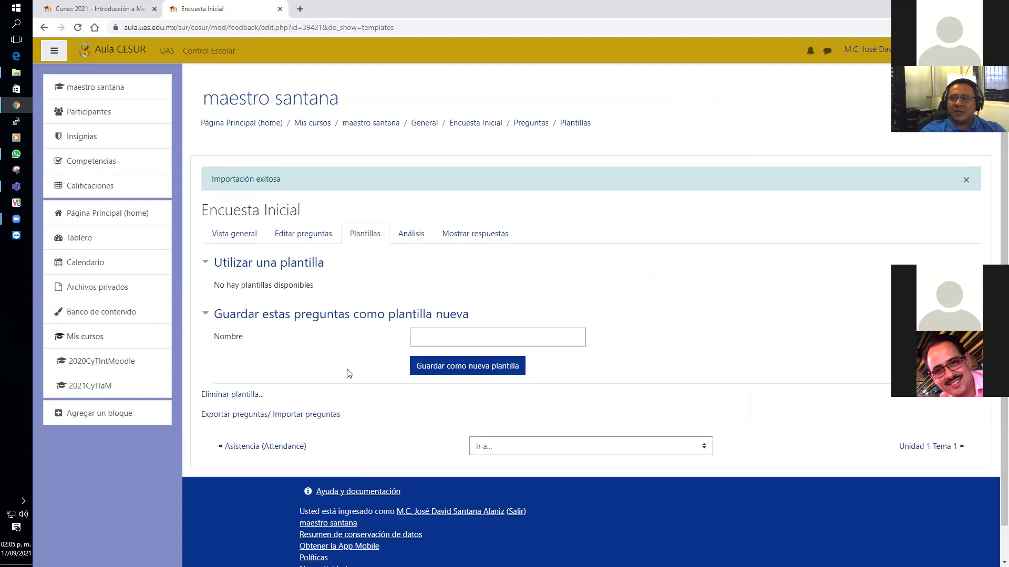
Step: Show the Editar preguntas list and open question 1 for editing
click(301, 236)
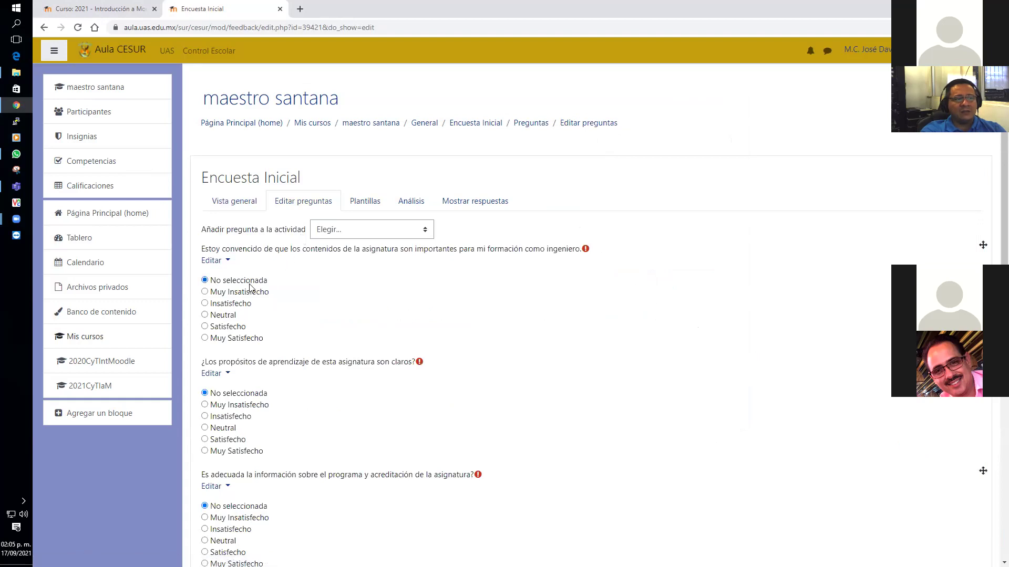
scroll(251, 287, down, 6)
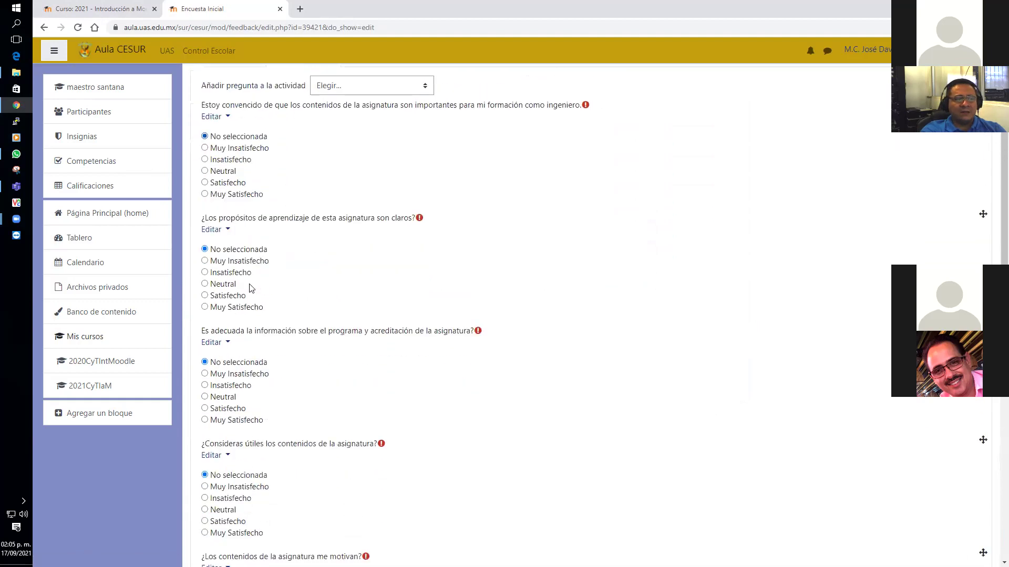
scroll(250, 288, down, 4)
scroll(250, 288, up, 10)
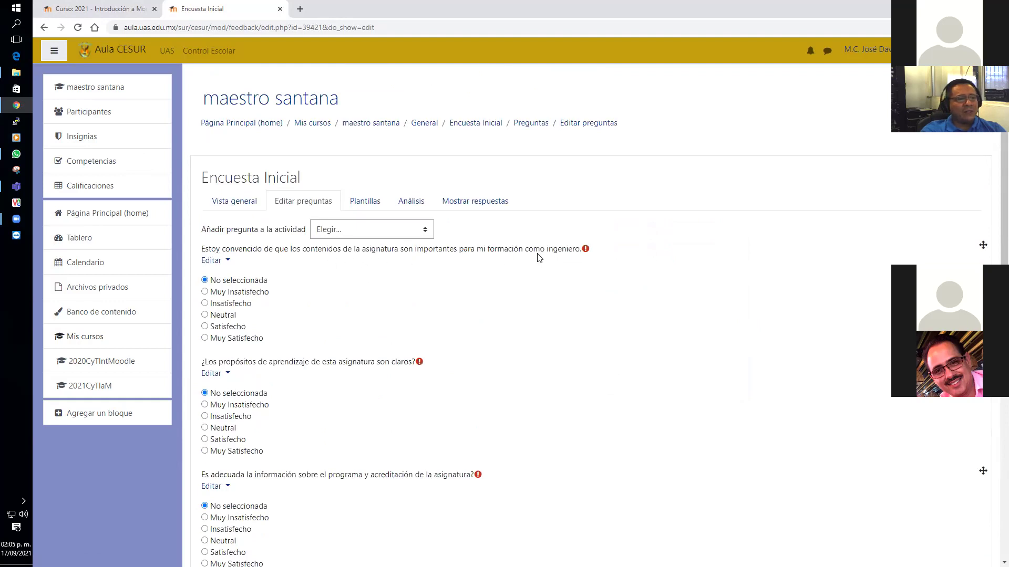
click(225, 261)
click(247, 280)
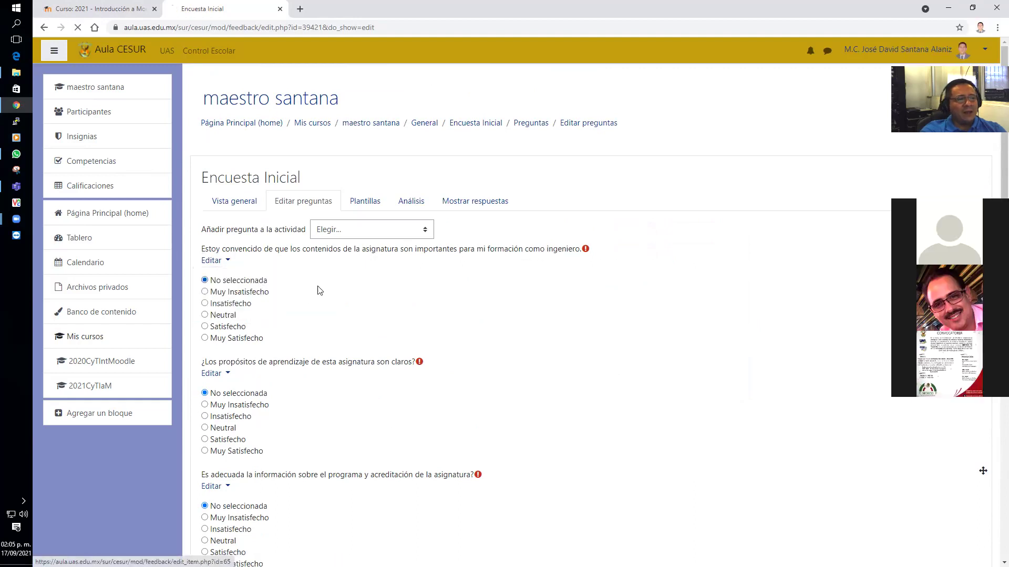
Step: Remove 'como ingeniero' so the question ends 'importantes para mi formación.' and save as new
drag(707, 277, 804, 279)
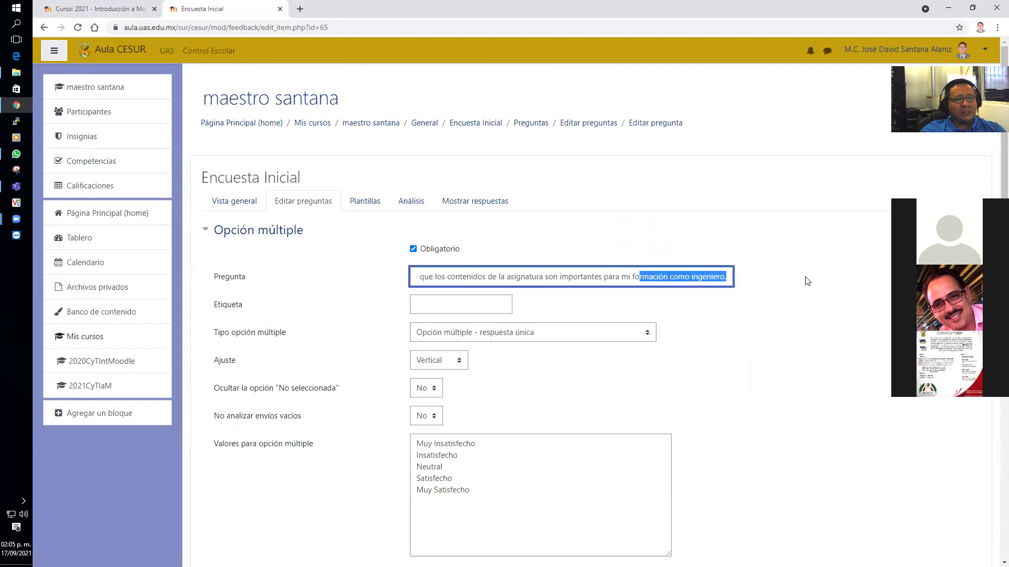
click(714, 273)
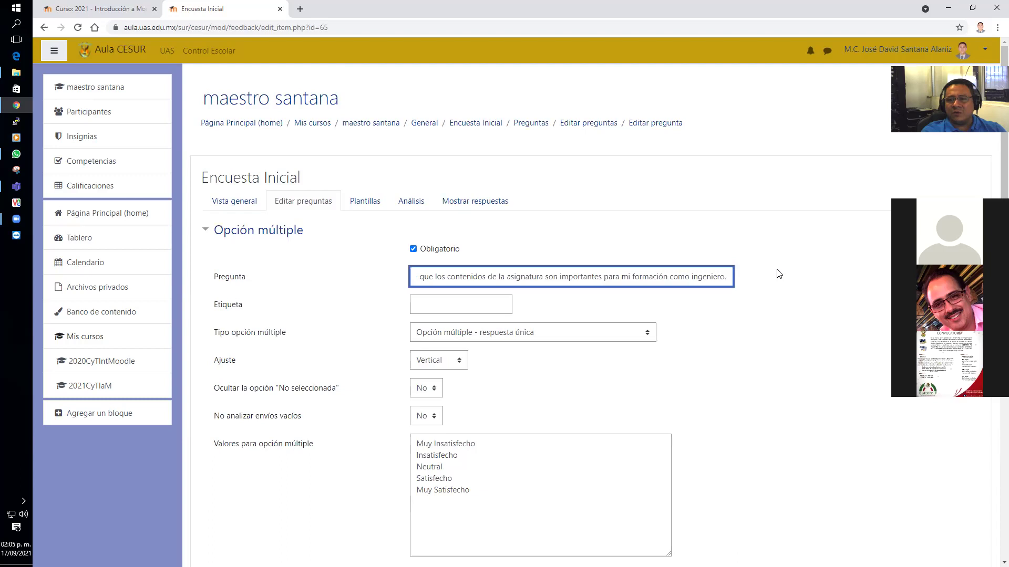
text(.)
key(shift+Left)
key(shift+Left)
key(shift+Left)
key(shift+Left)
key(Left)
key(shift+Left)
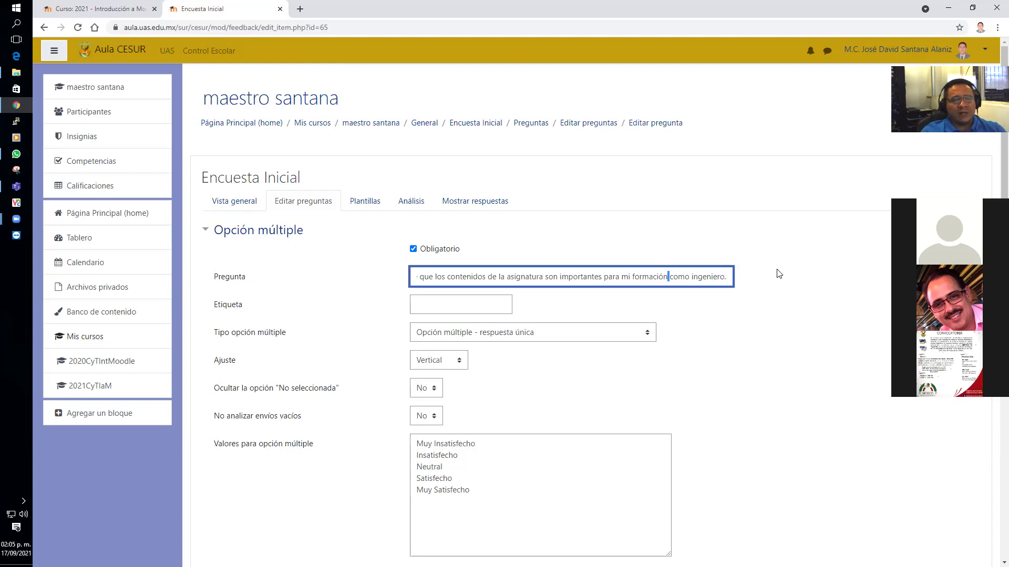
key(ctrl+shift+Right)
key(ctrl+shift+Right)
key(ctrl+shift+Right)
key(BackSpace)
key(BackSpace)
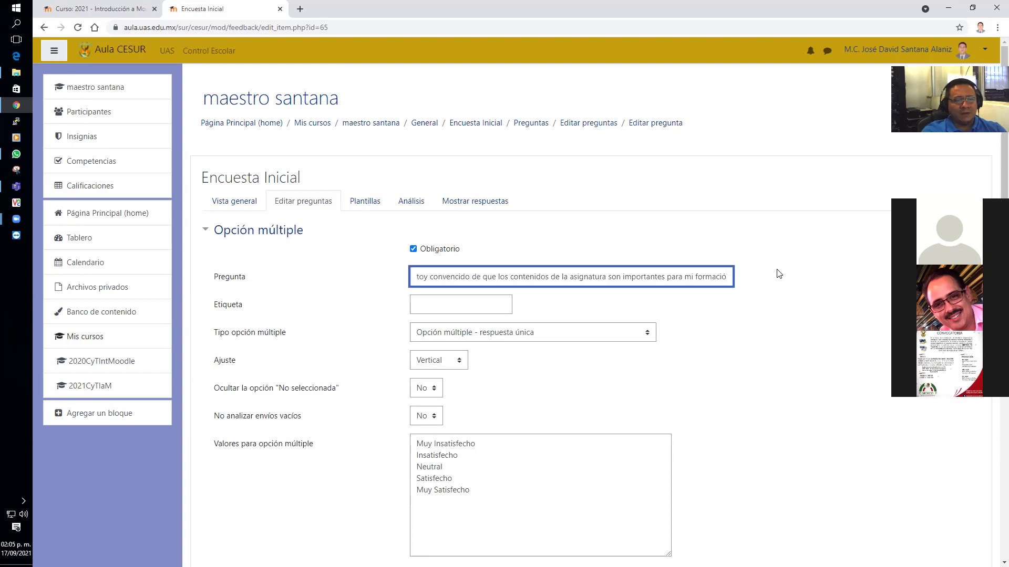
text(n.)
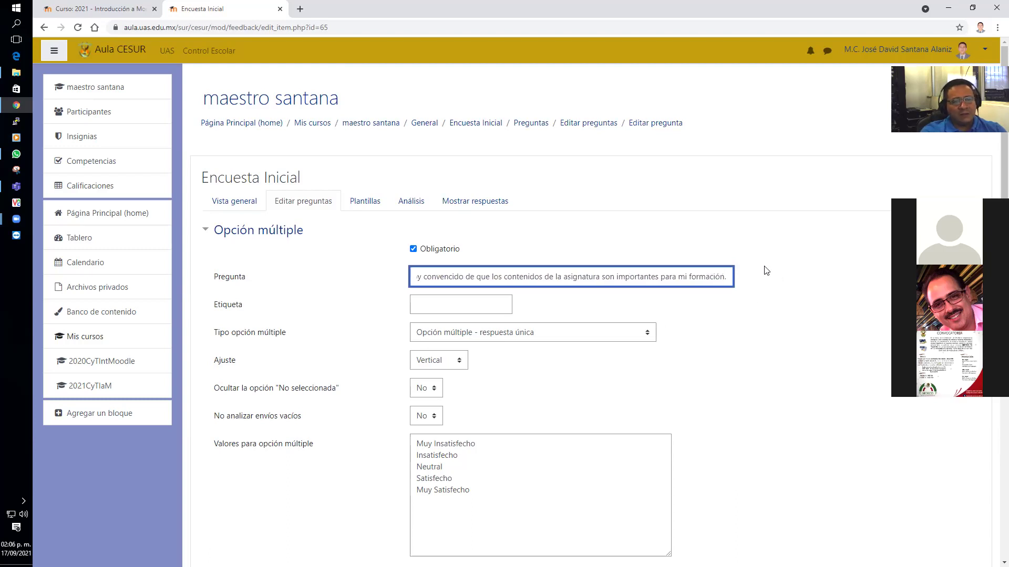
scroll(742, 322, down, 5)
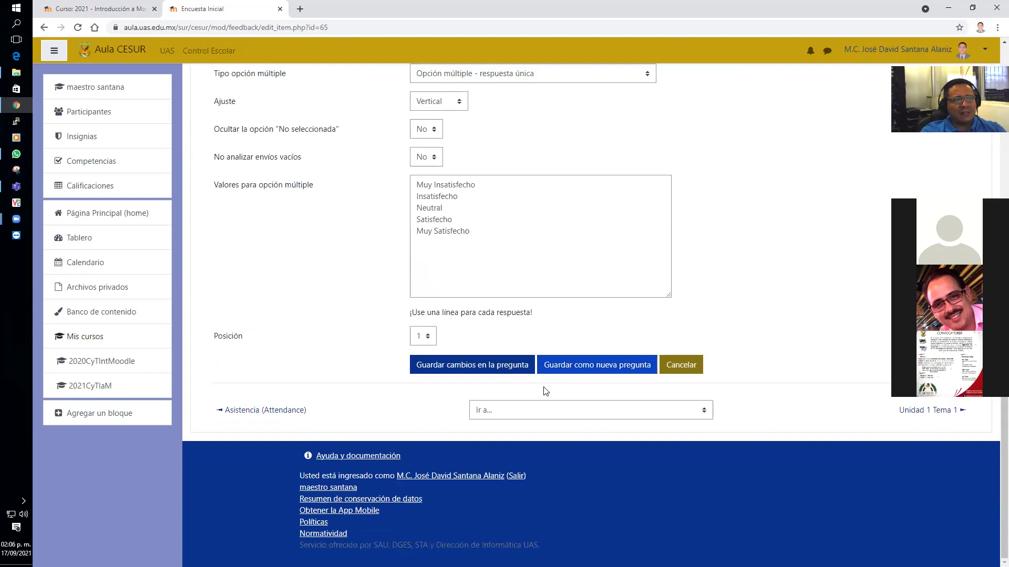
click(588, 366)
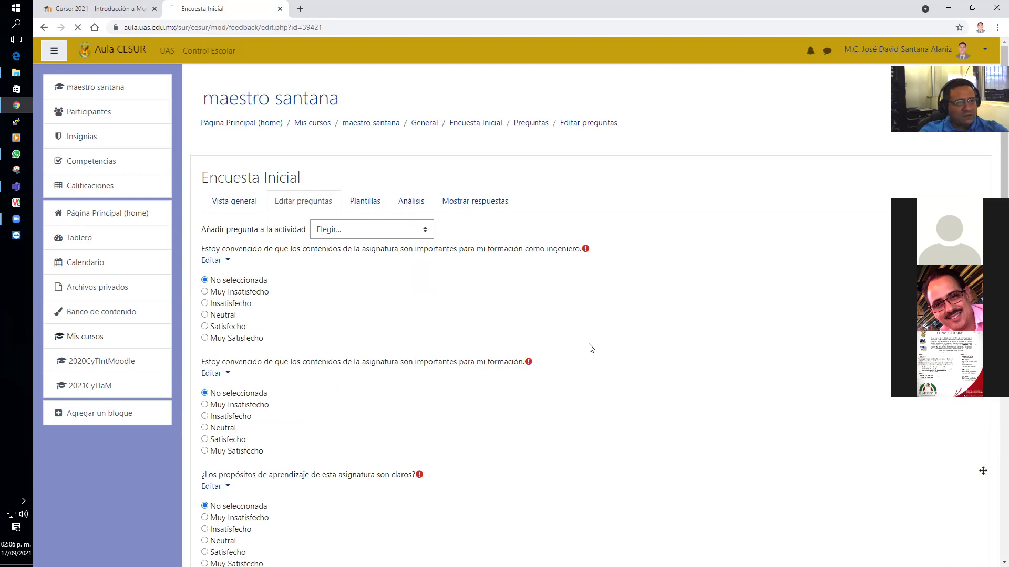
Step: Reload the list and strip 'como ingeniero' from the original first question too, saving it
key(F5)
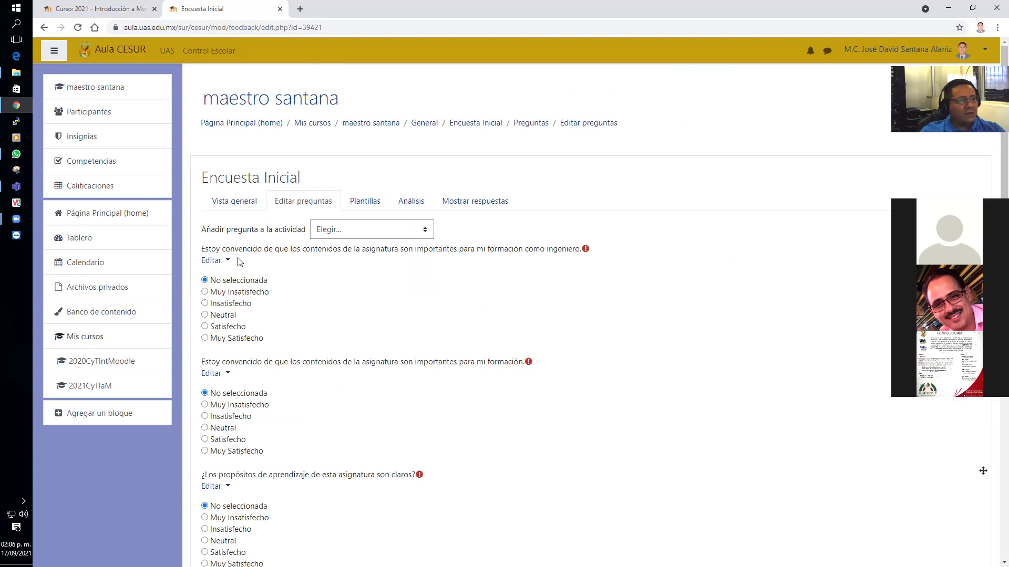
click(228, 263)
click(244, 280)
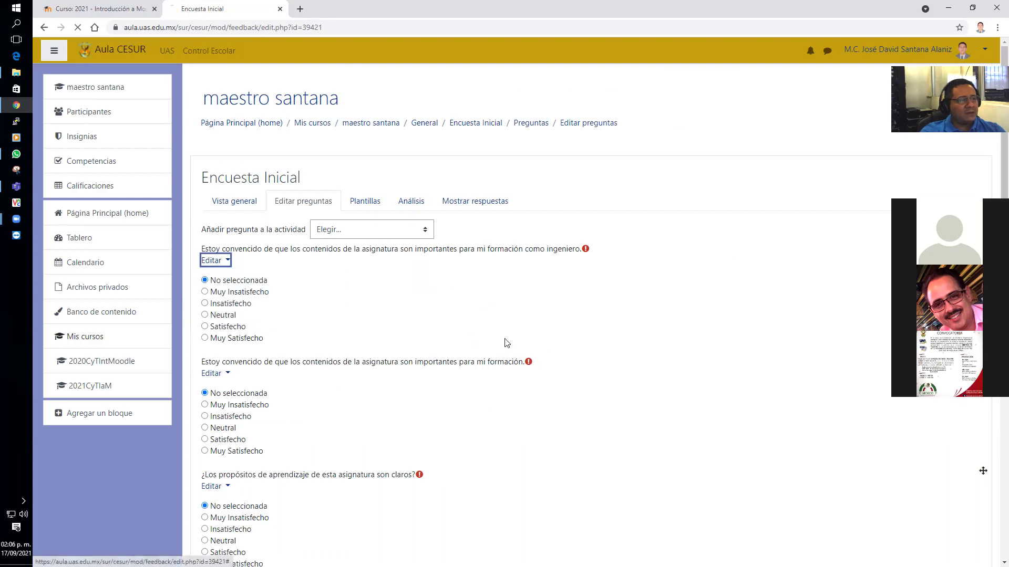
drag(664, 276, 791, 278)
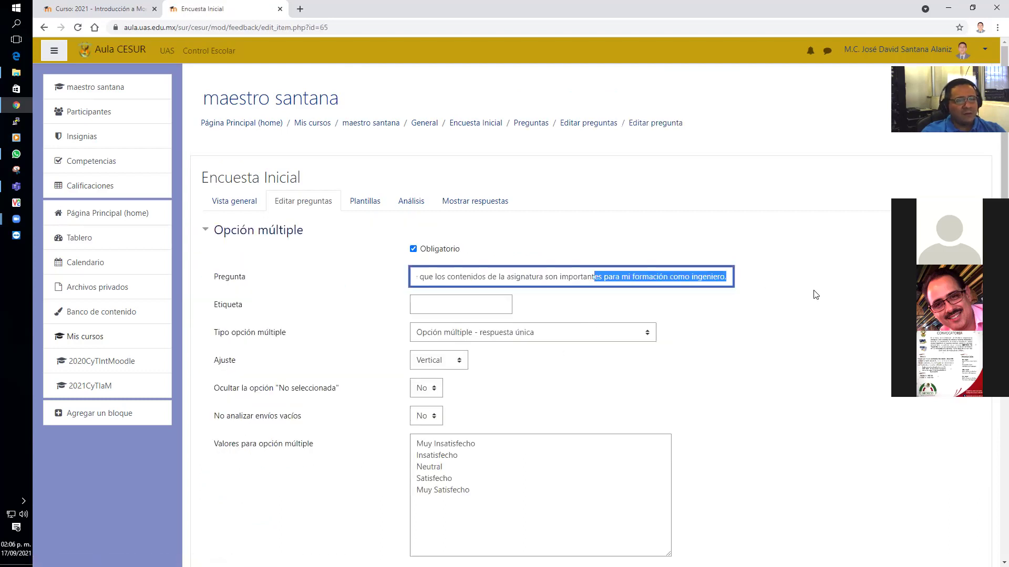
key(End)
key(ctrl+shift+Left)
key(ctrl+shift+Left)
key(ctrl+shift+Left)
key(ctrl+shift+Right)
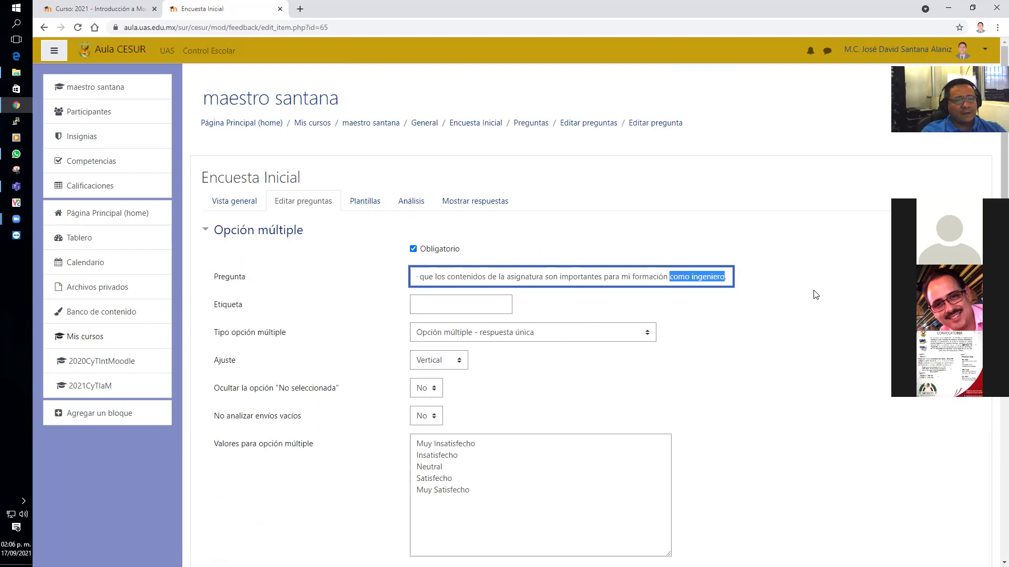
key(BackSpace)
key(BackSpace)
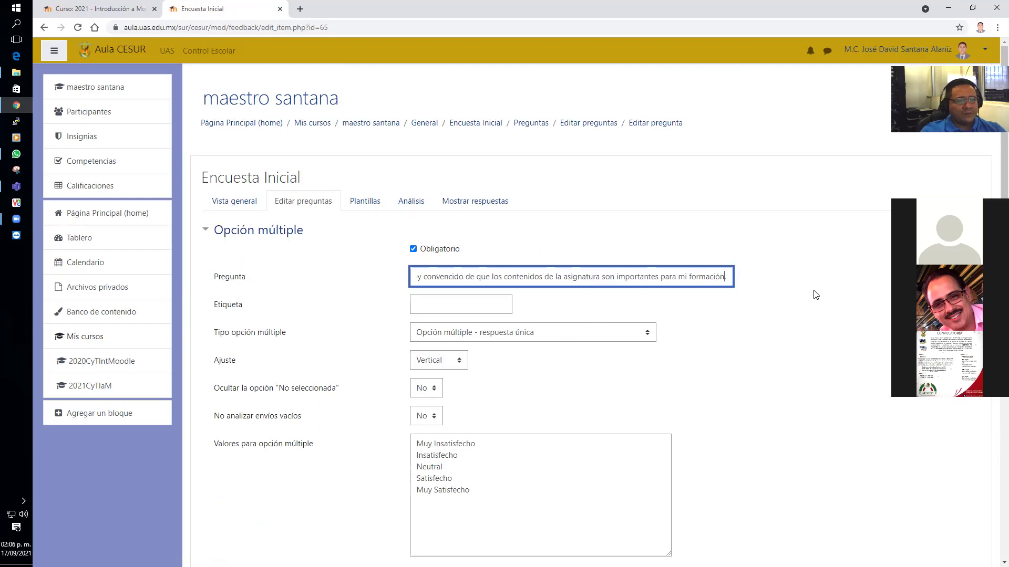
scroll(703, 376, down, 5)
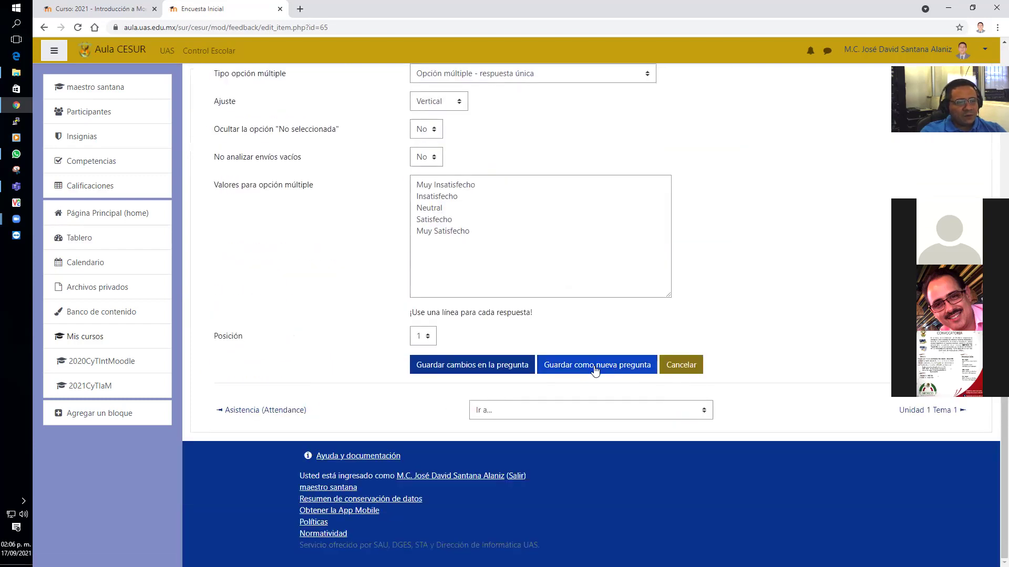
click(455, 370)
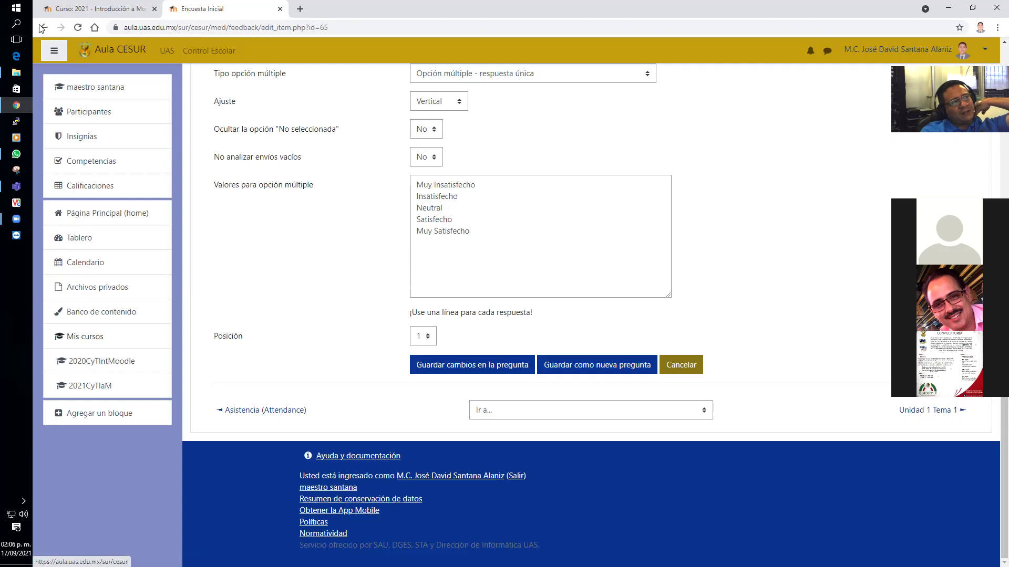
click(551, 90)
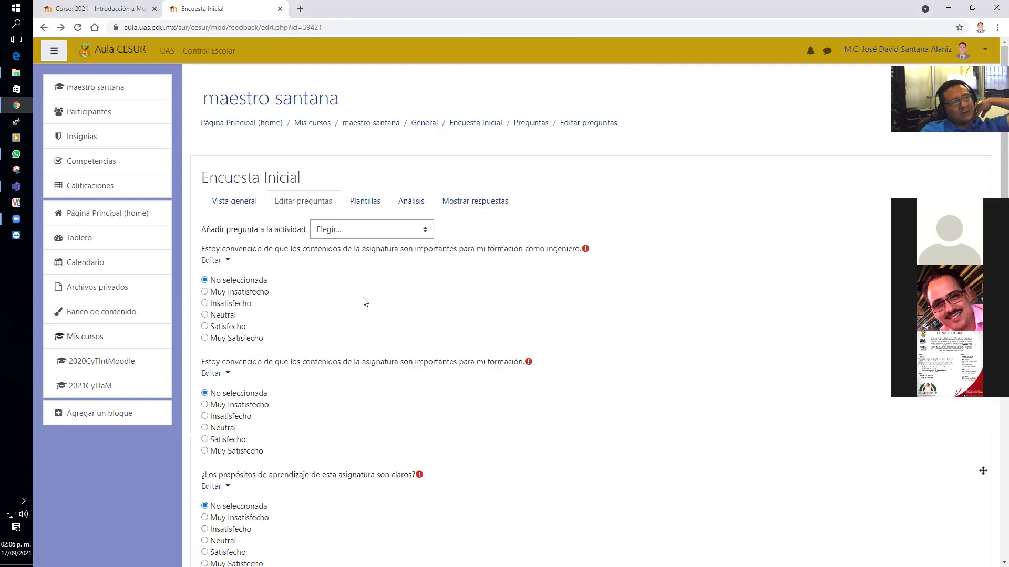
Step: Delete the original first question via Eliminar pregunta, confirming with Sí
click(223, 261)
click(243, 313)
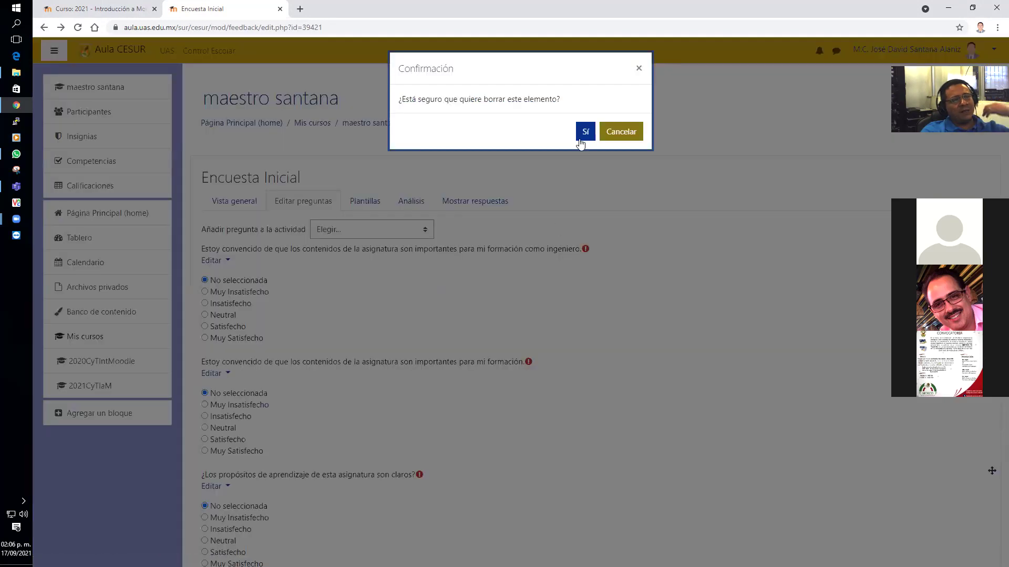
click(585, 133)
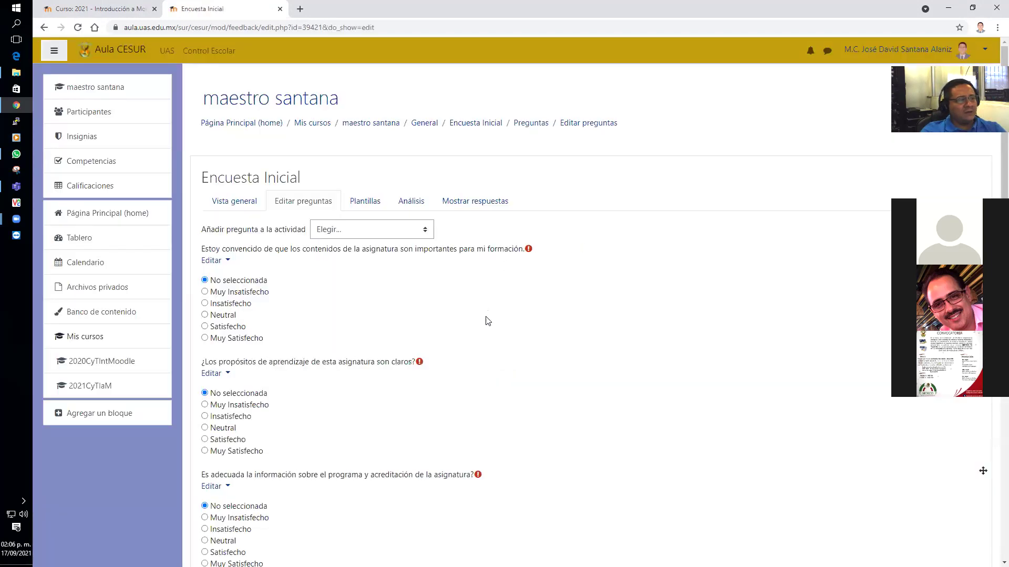
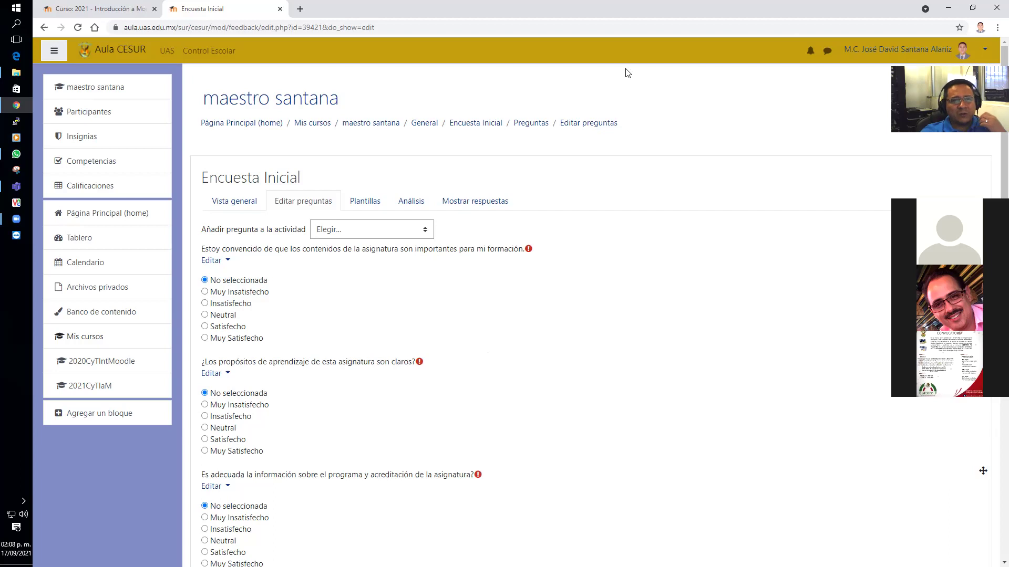
Step: Open the FIMAZ Moodle site (fimaz.uas.edu.mx/moodle) in a new browser tab
double_click(822, 11)
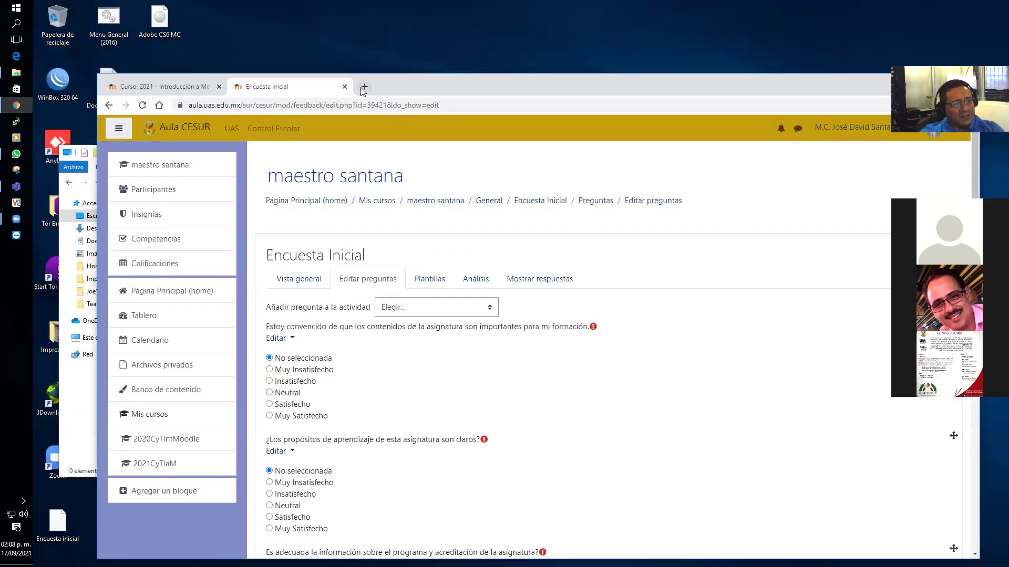
click(364, 87)
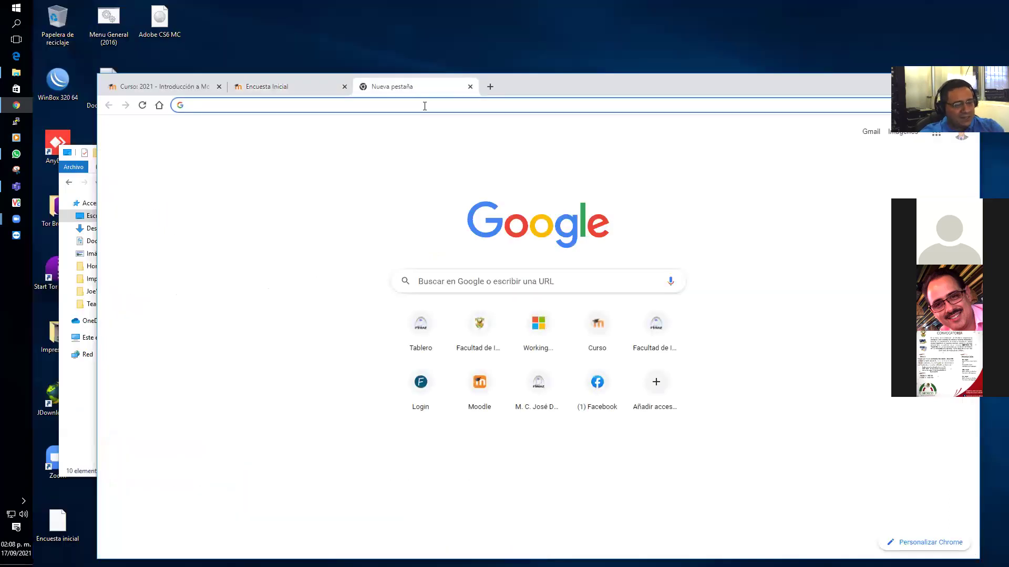
text(fimaz.uas.edu.mx/moodle/my/)
key(Return)
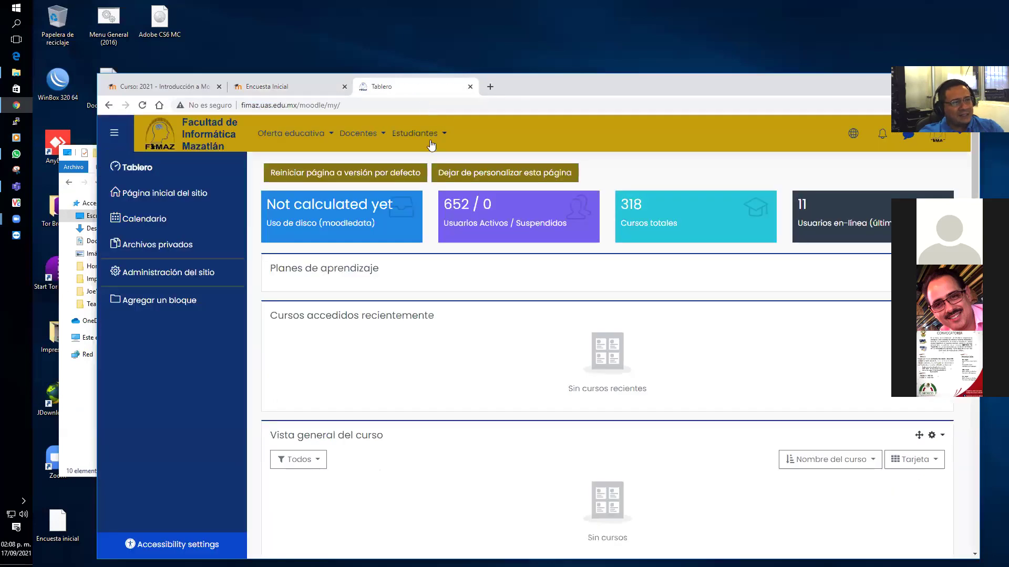
Step: Sign out of the administrator account and sign in with the saved teacher login
click(950, 139)
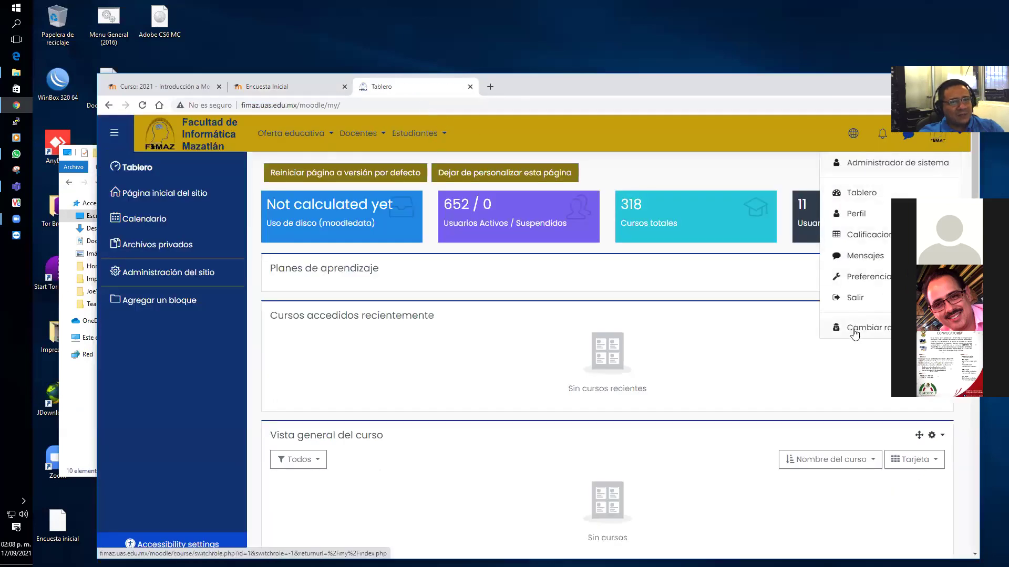
click(855, 334)
click(950, 138)
click(867, 304)
click(684, 225)
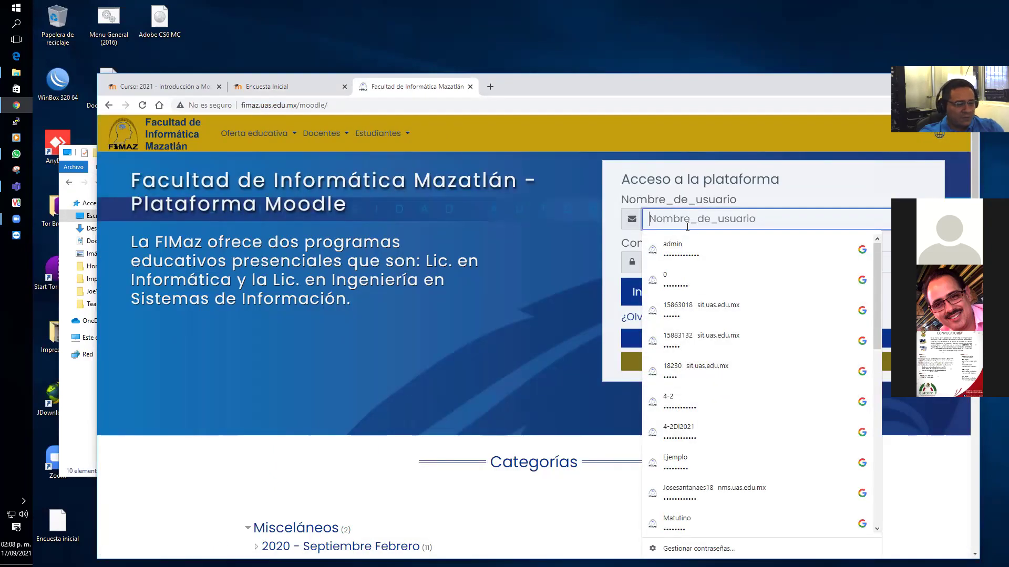
click(699, 291)
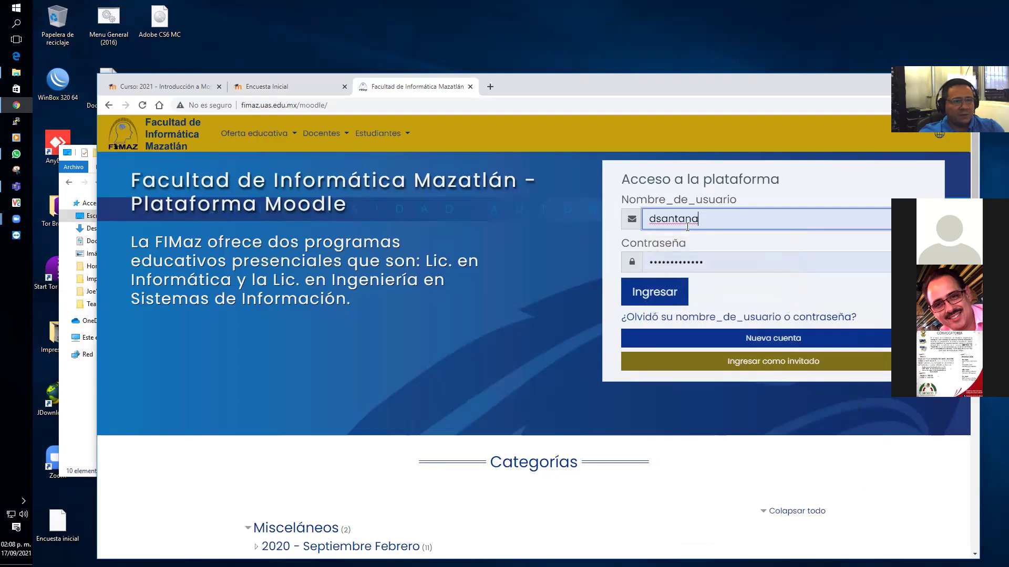
click(639, 309)
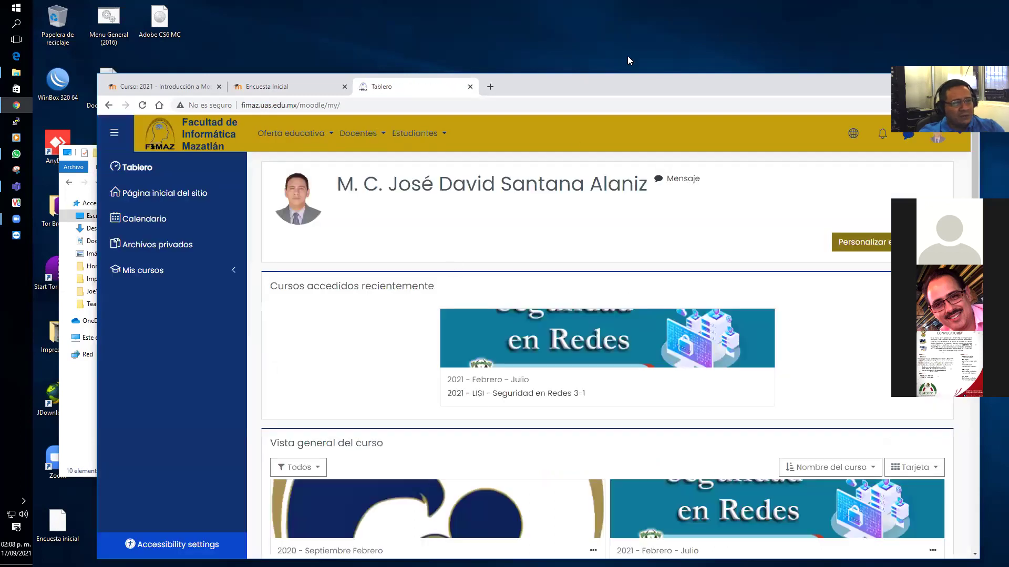
Step: Open the 2019LISIRA41 course and bring up Unidad 01 - Foro 01 in its own tab
double_click(605, 83)
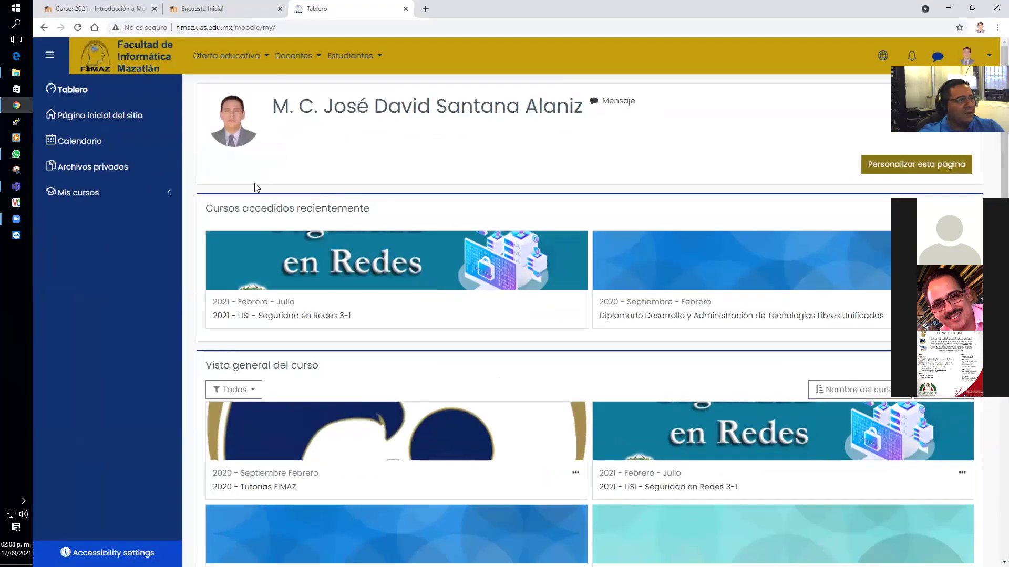
click(104, 202)
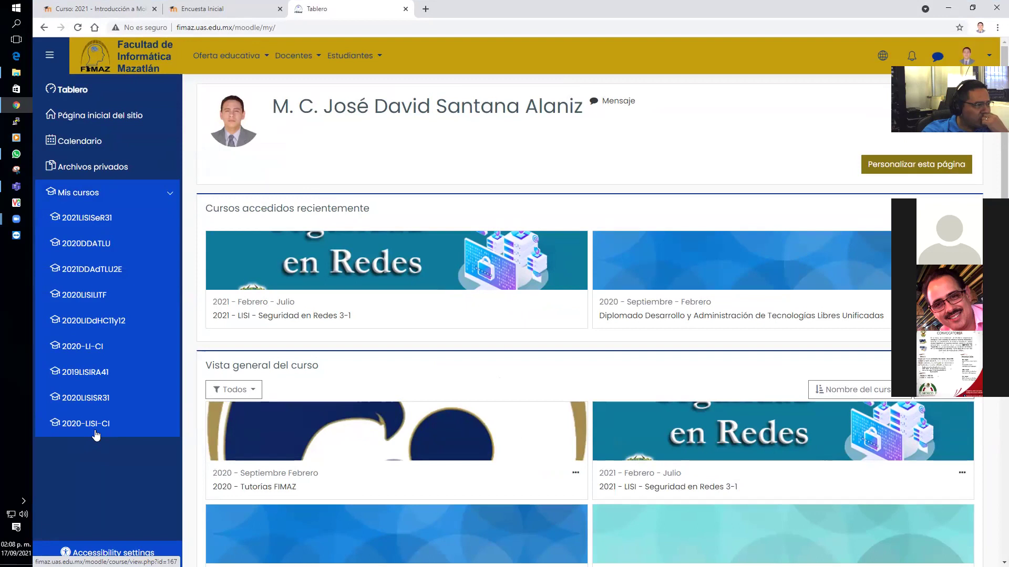
click(96, 374)
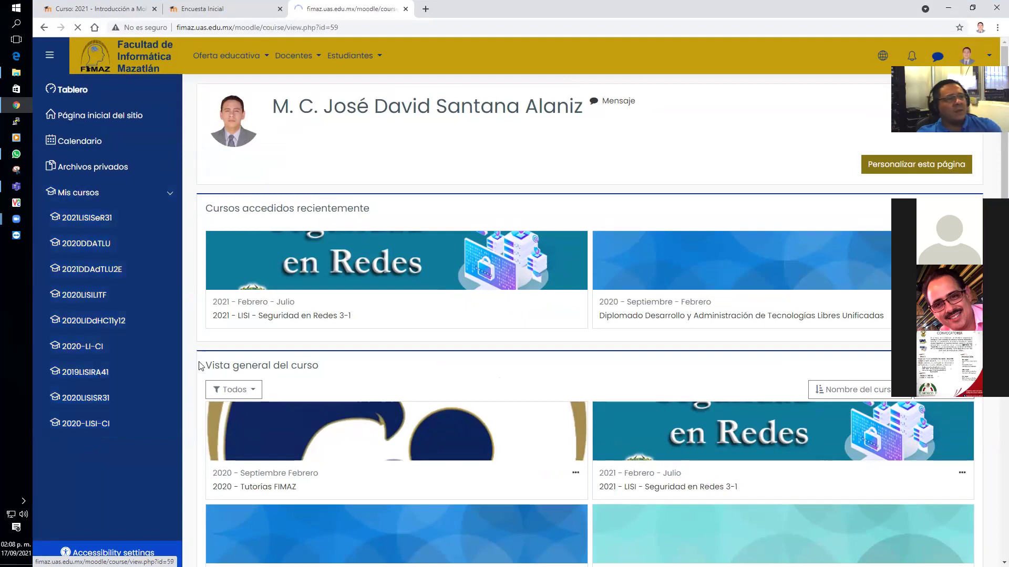
scroll(353, 296, down, 20)
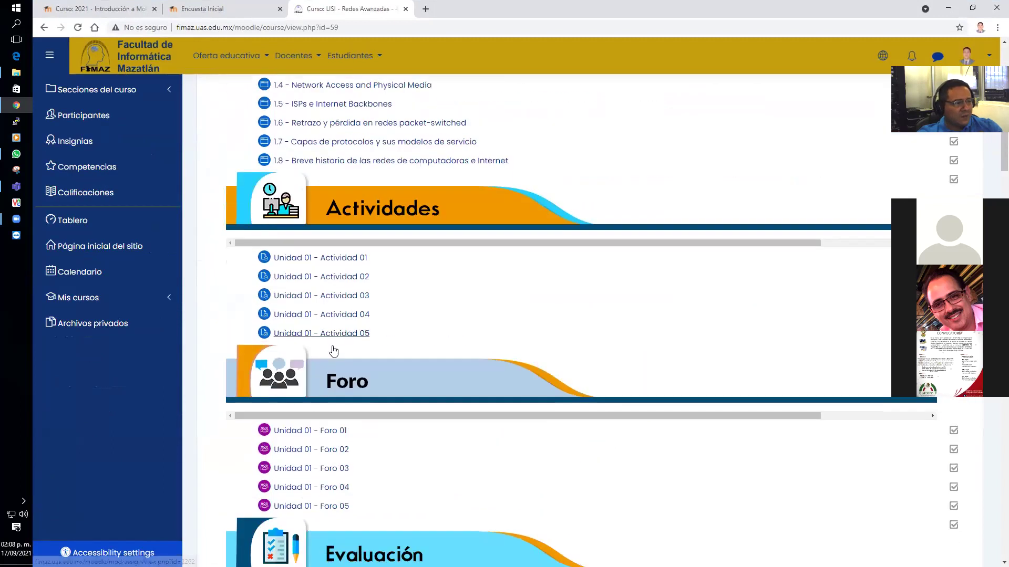
middle_click(327, 184)
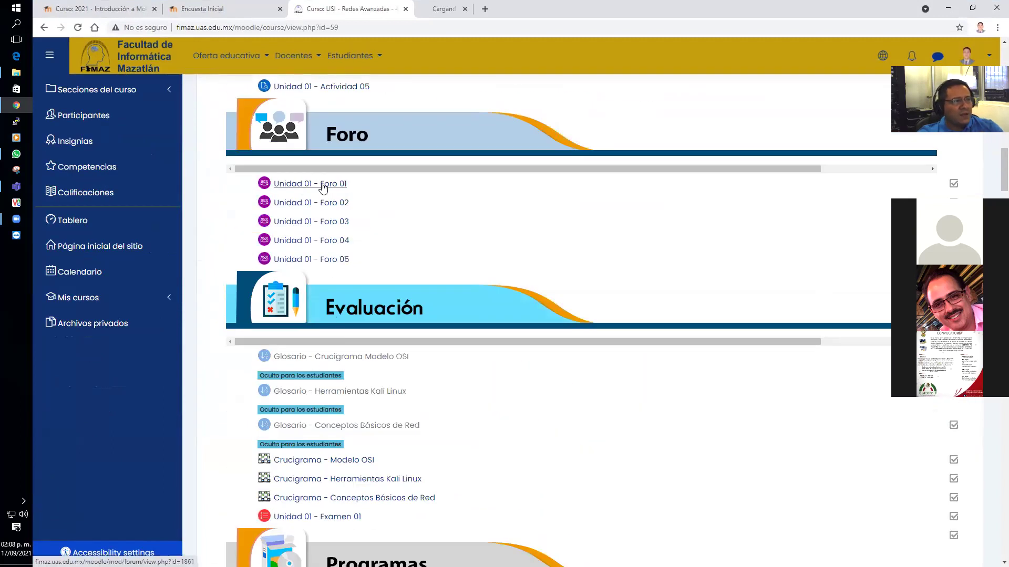
double_click(824, 21)
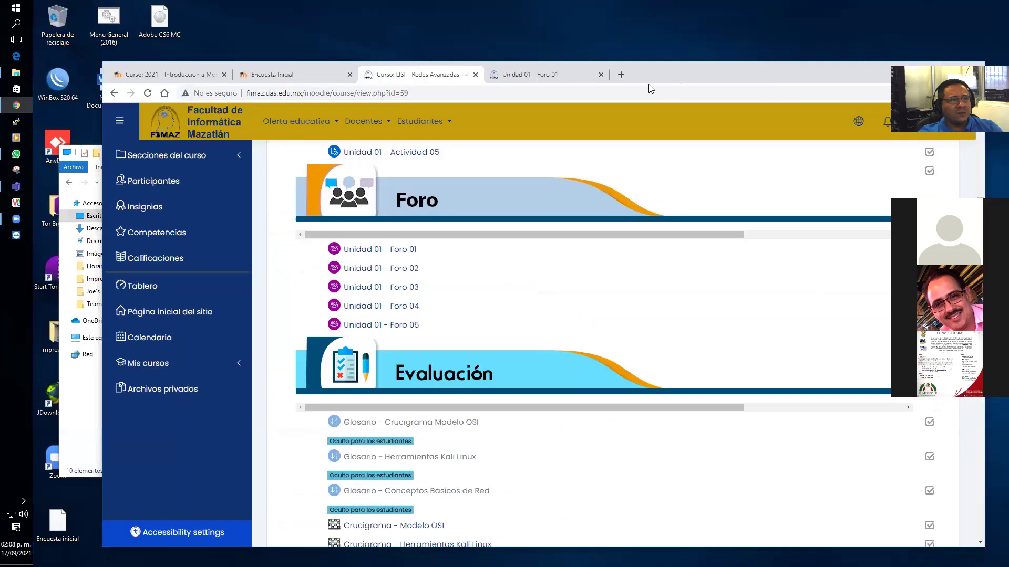
click(547, 74)
Step: Open the forum's Editar ajustes form from its settings gear menu
scroll(519, 272, down, 3)
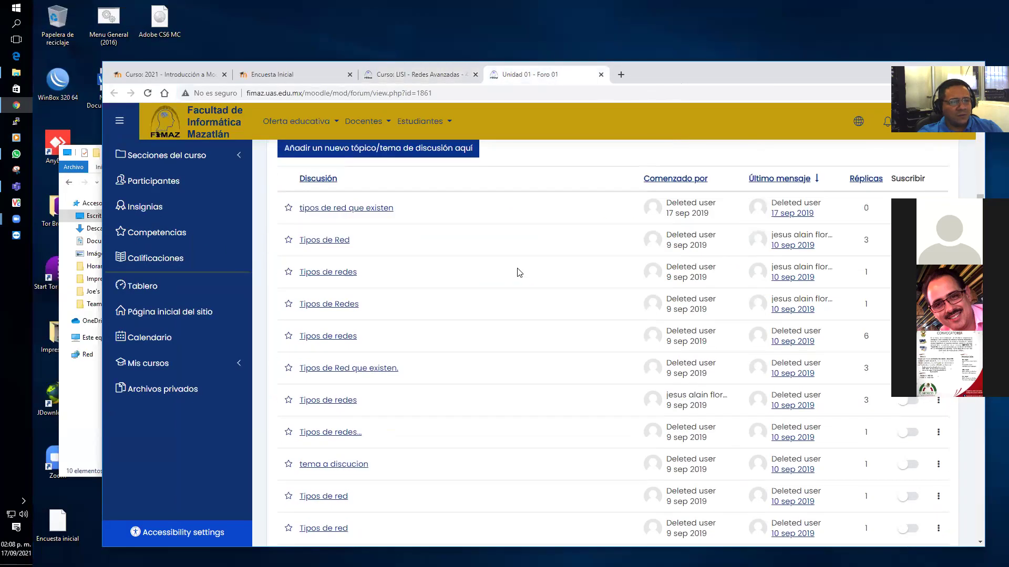
scroll(526, 287, down, 3)
scroll(530, 300, up, 6)
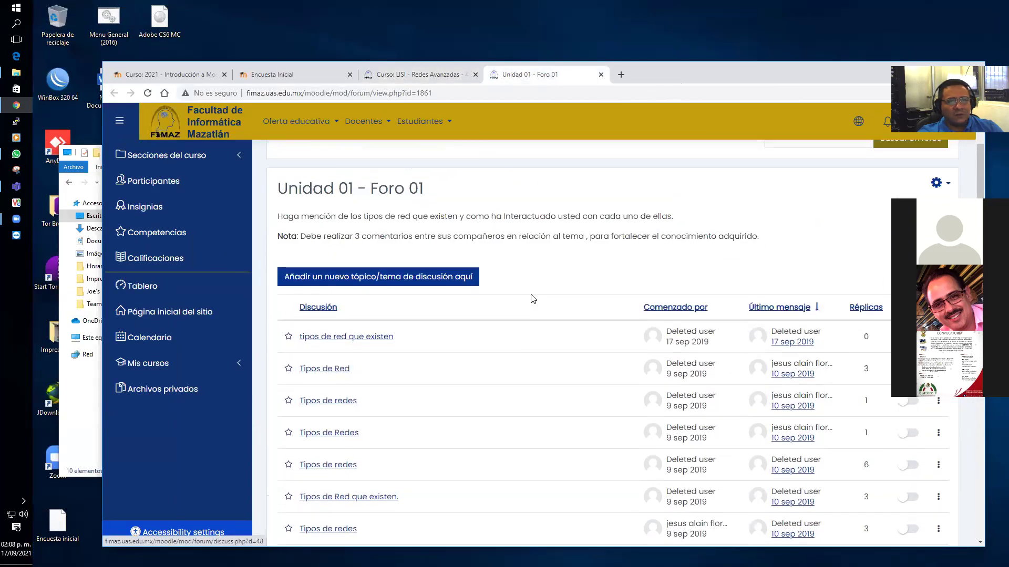
click(940, 262)
click(829, 285)
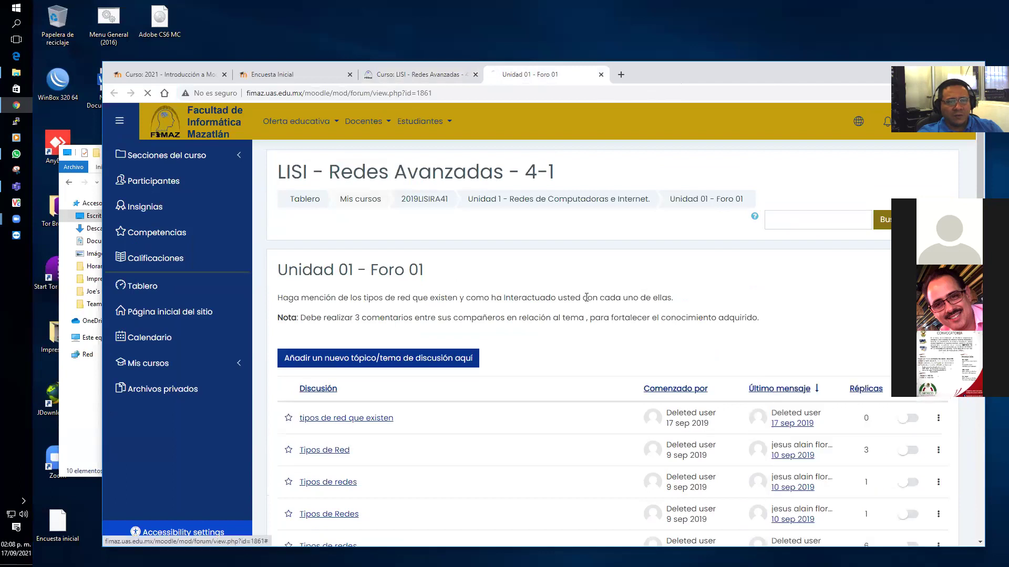
scroll(398, 348, down, 4)
scroll(398, 349, down, 3)
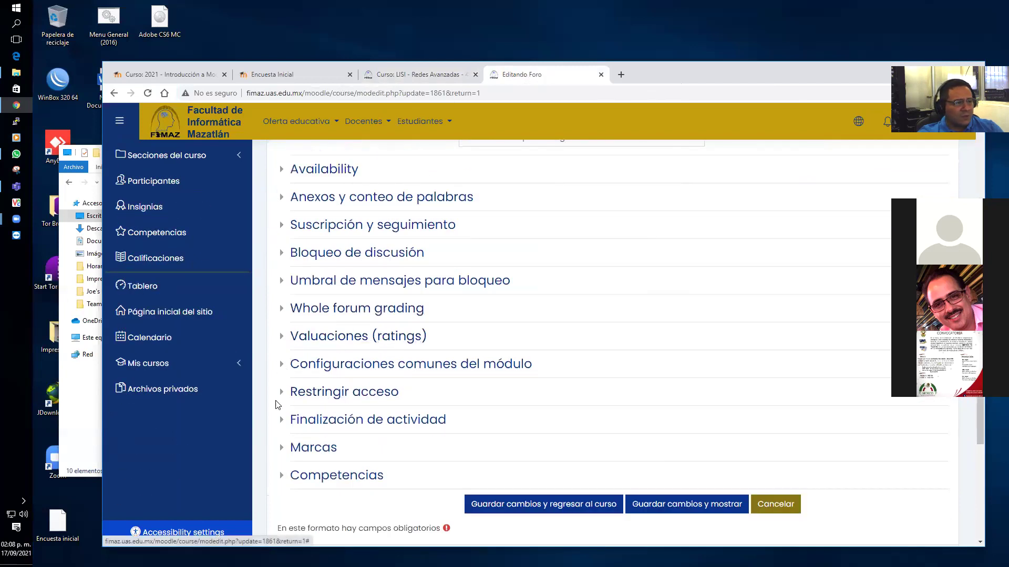
Step: Expand the Availability, Anexos, Suscripción, Bloqueo, Umbral and whole-forum grading sections
double_click(678, 81)
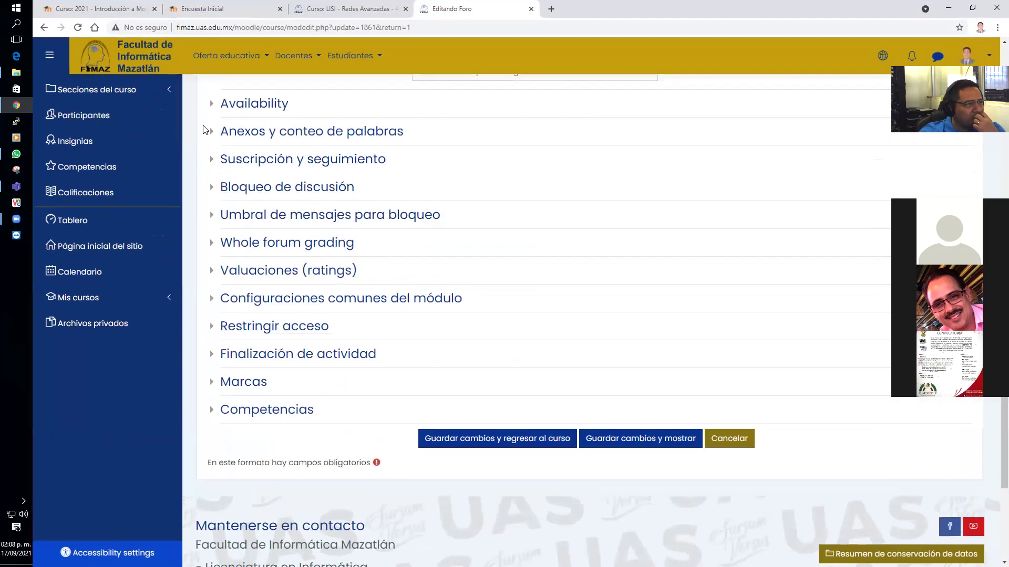
click(213, 105)
click(210, 190)
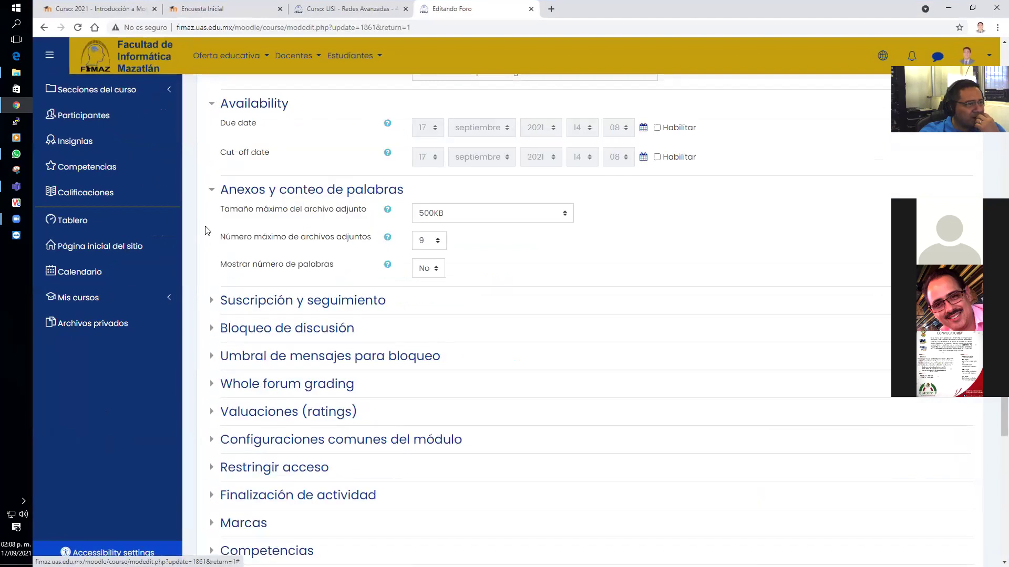
click(211, 303)
scroll(211, 327, down, 3)
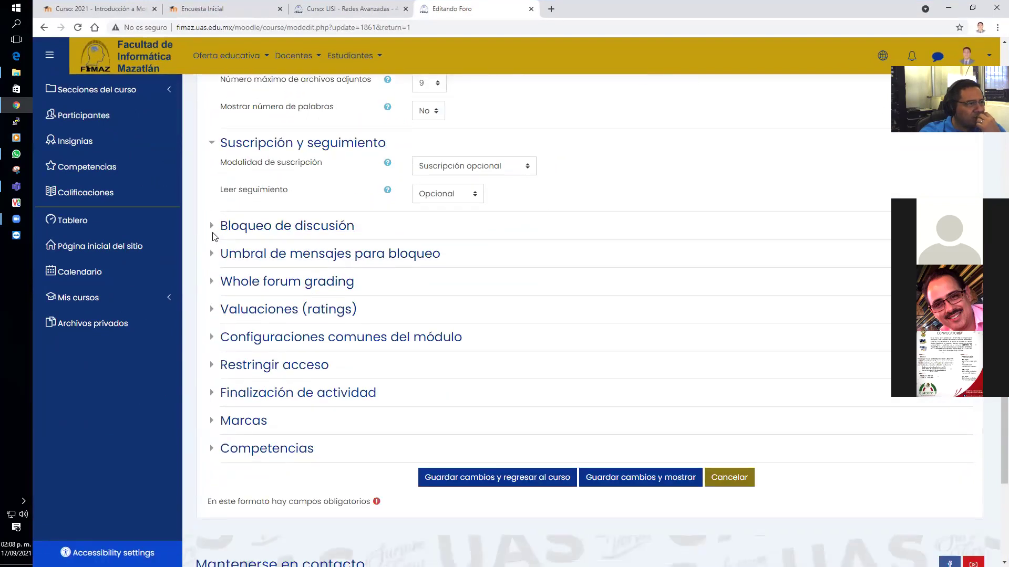
click(211, 226)
click(212, 284)
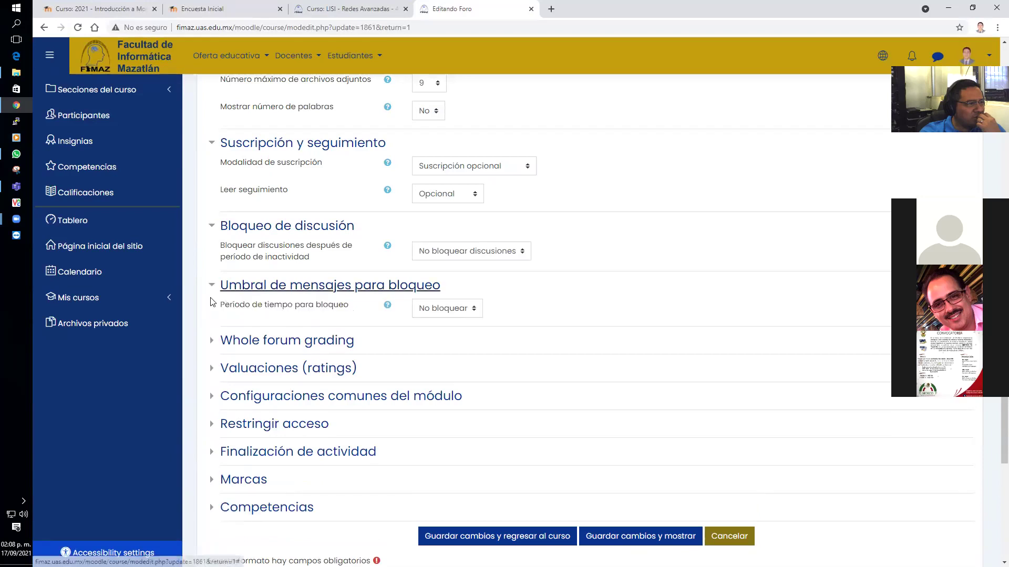
click(211, 340)
Step: Expand the Valuaciones, Configuraciones, Restringir acceso, Finalización, Marcas and Competencias sections
scroll(213, 368, down, 2)
click(211, 327)
scroll(209, 346, down, 3)
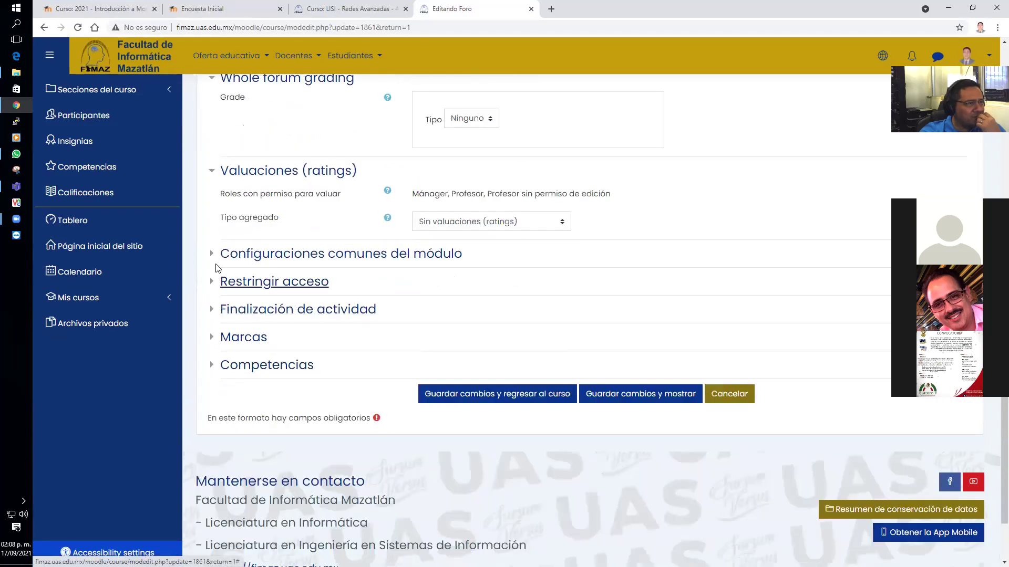
click(211, 253)
scroll(211, 283, down, 2)
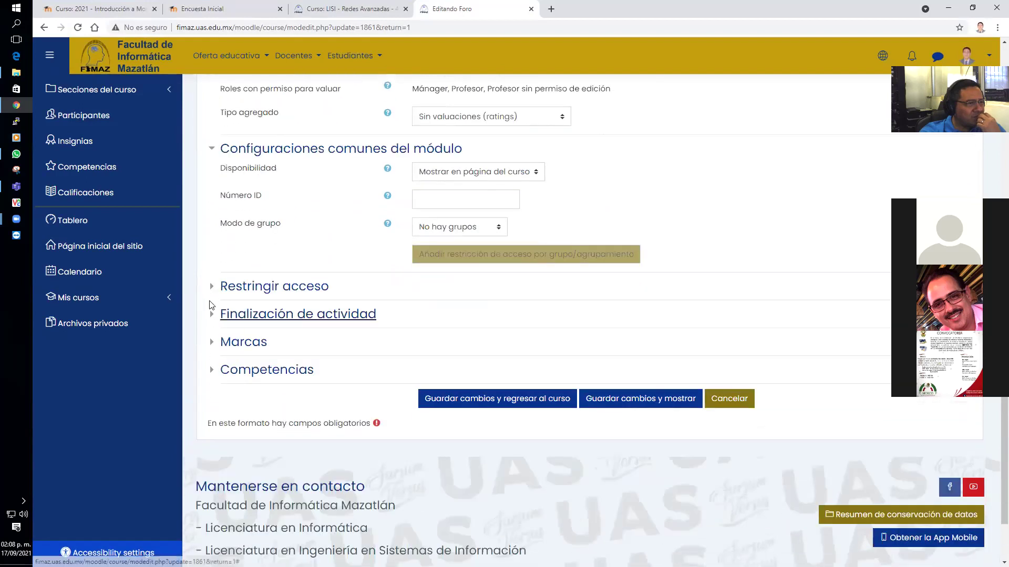
click(211, 286)
scroll(213, 347, down, 1)
click(213, 330)
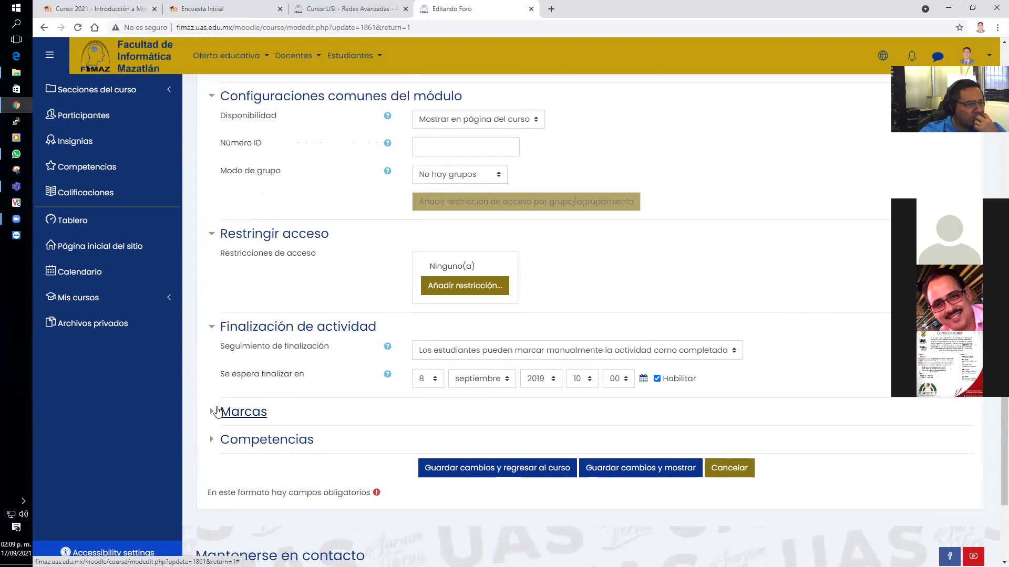
click(213, 414)
scroll(210, 421, down, 3)
click(210, 341)
scroll(232, 368, up, 5)
scroll(251, 363, up, 15)
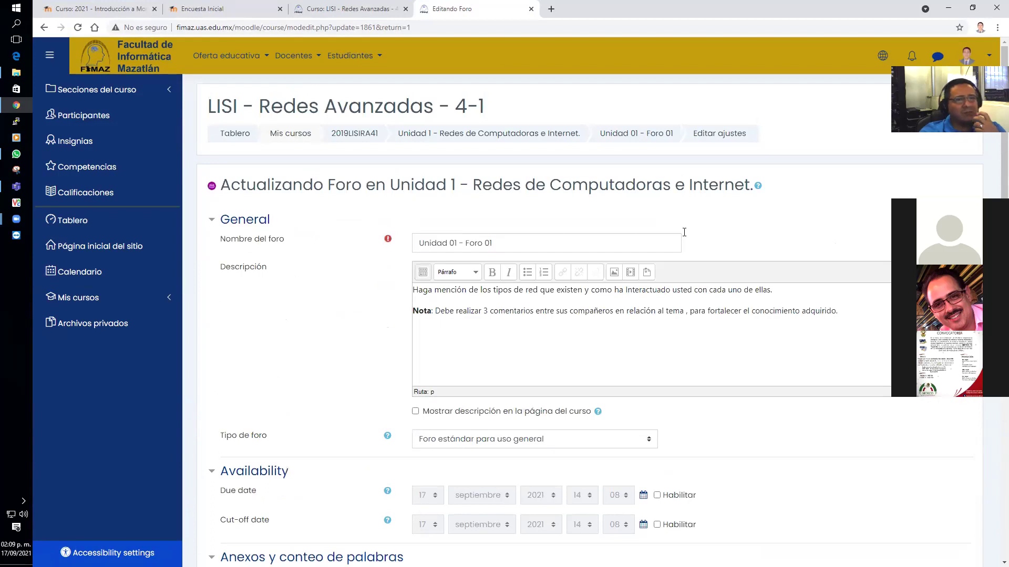
double_click(845, 13)
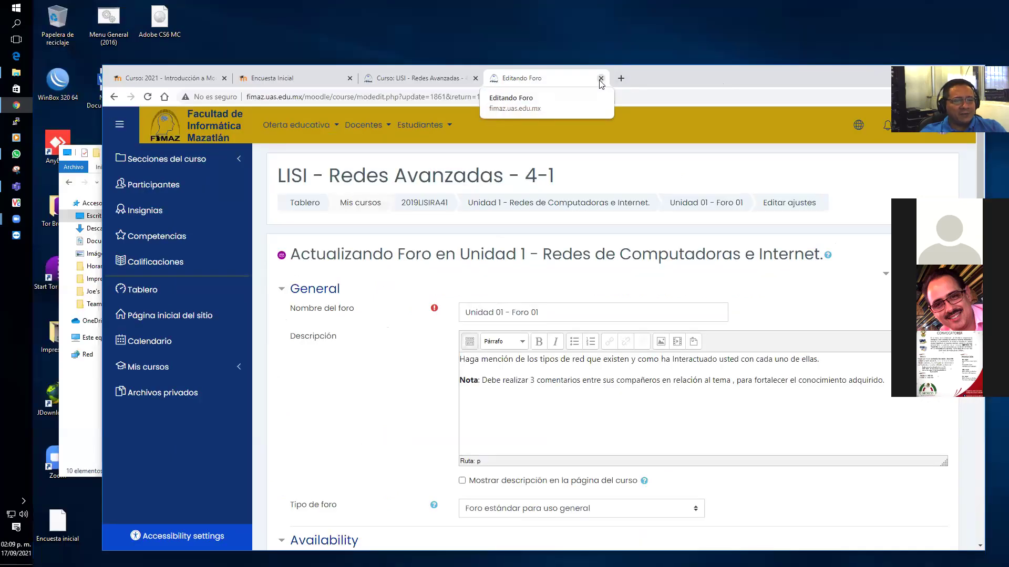
Step: Close the forum editing and extra course tabs and return to the 2021 course page
click(600, 79)
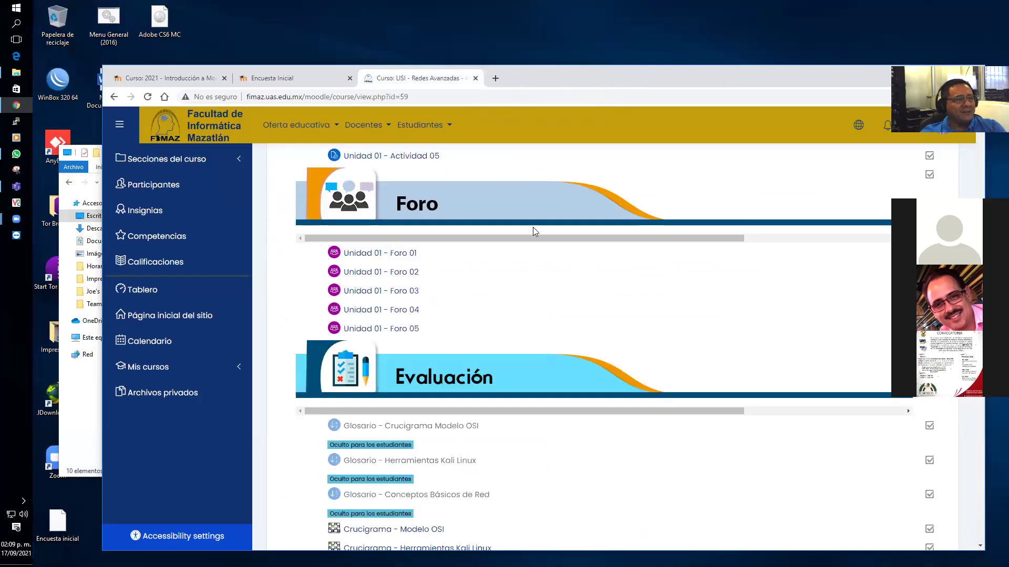
scroll(575, 272, up, 20)
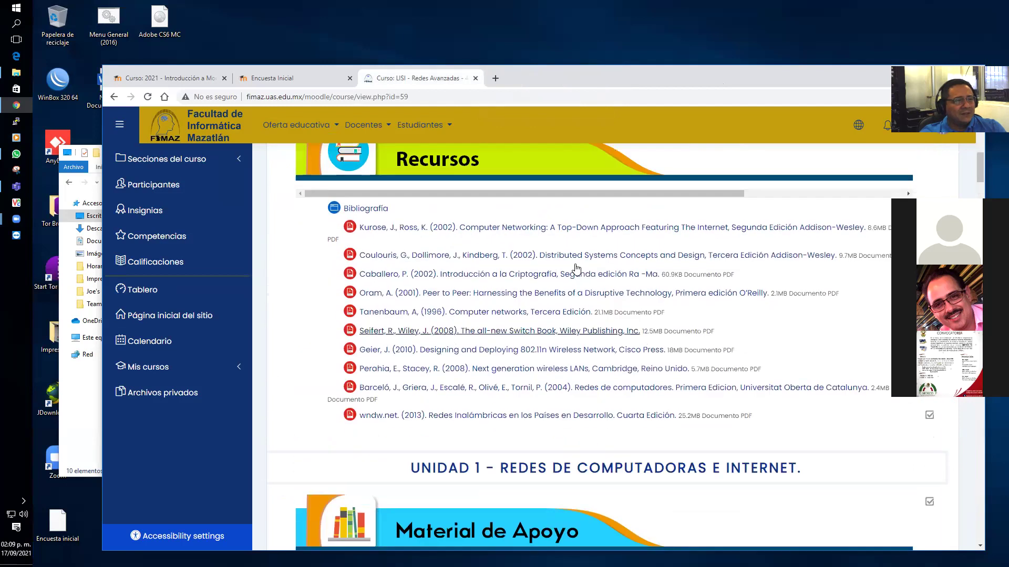
click(474, 78)
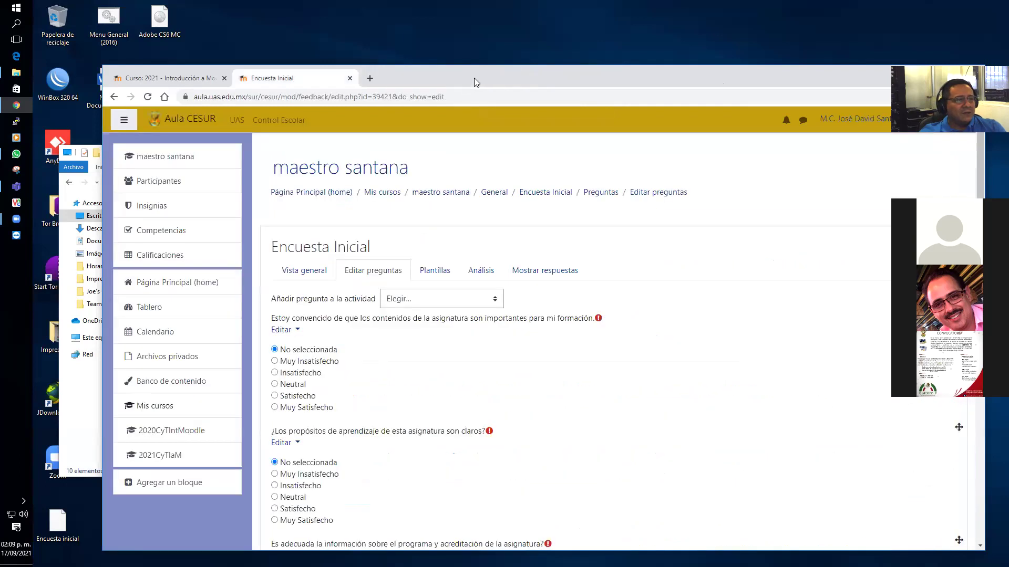
click(189, 80)
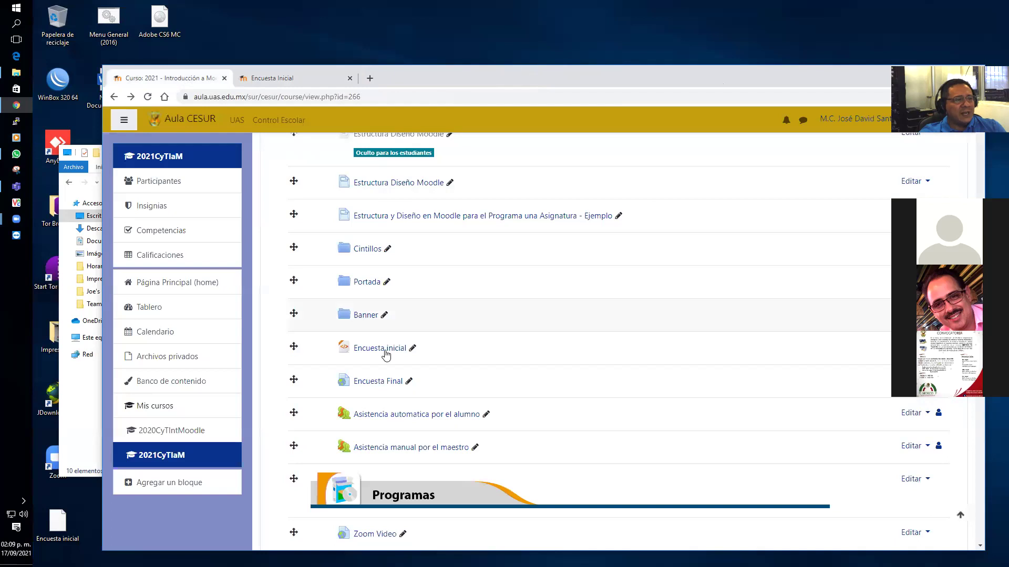
scroll(401, 354, down, 4)
scroll(419, 338, up, 6)
scroll(420, 334, up, 8)
click(268, 78)
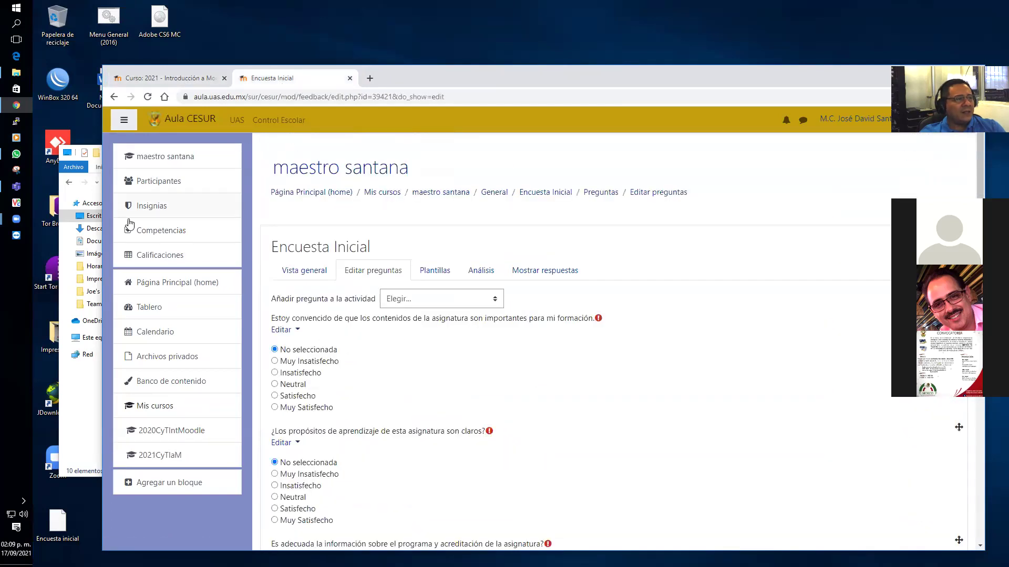
click(150, 157)
scroll(461, 331, down, 12)
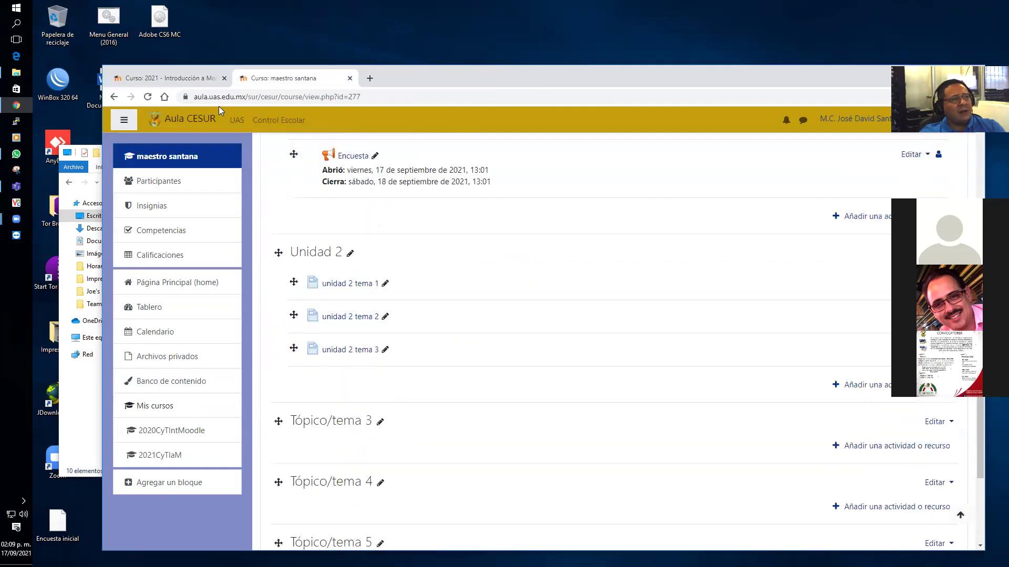
Step: Maximize the browser, browse the Recursos, Programas and Videos sections, and open Crucigrama de ejemplo
click(188, 79)
scroll(359, 294, down, 3)
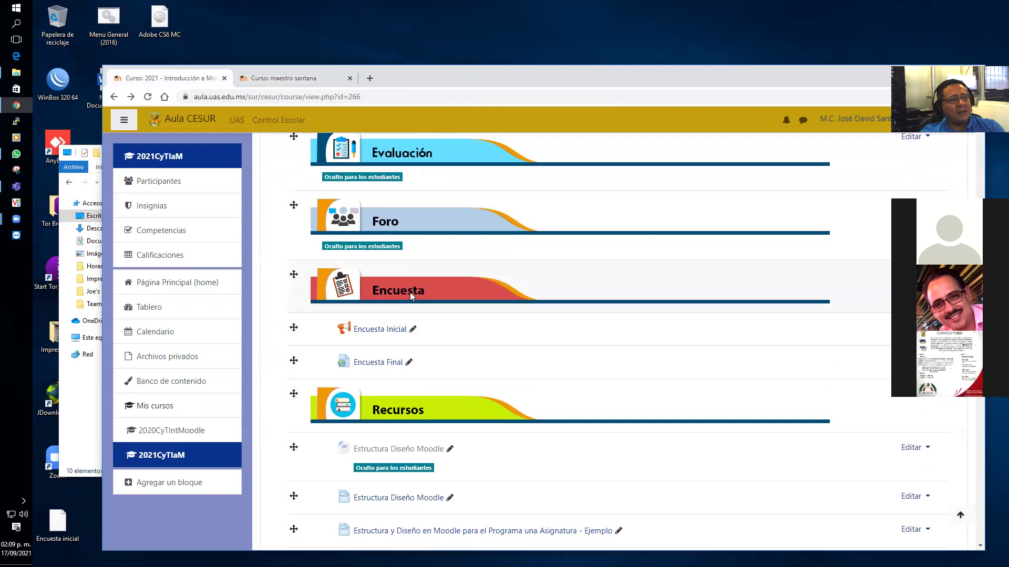
scroll(408, 208, down, 4)
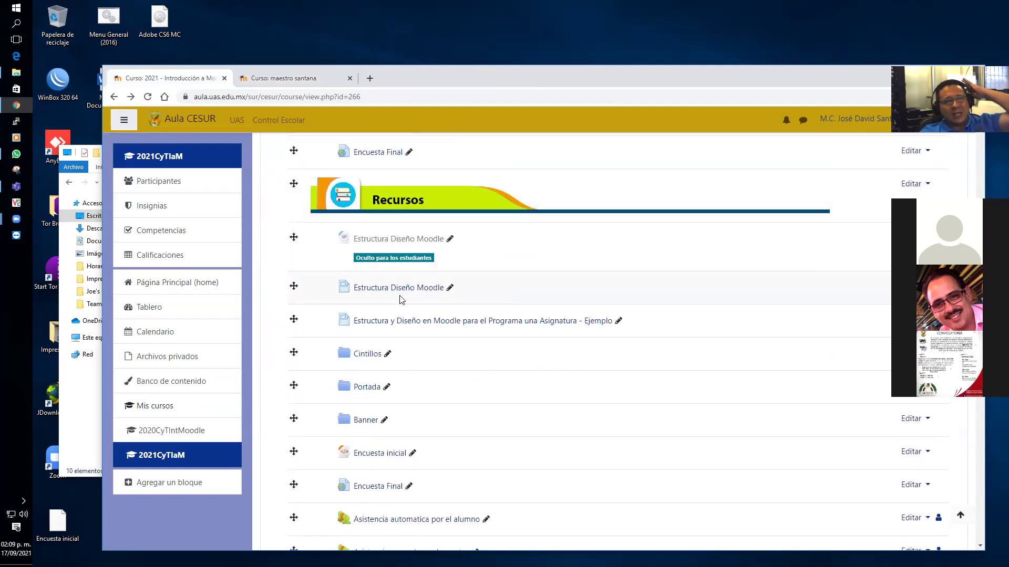
scroll(399, 300, down, 1)
scroll(398, 301, down, 8)
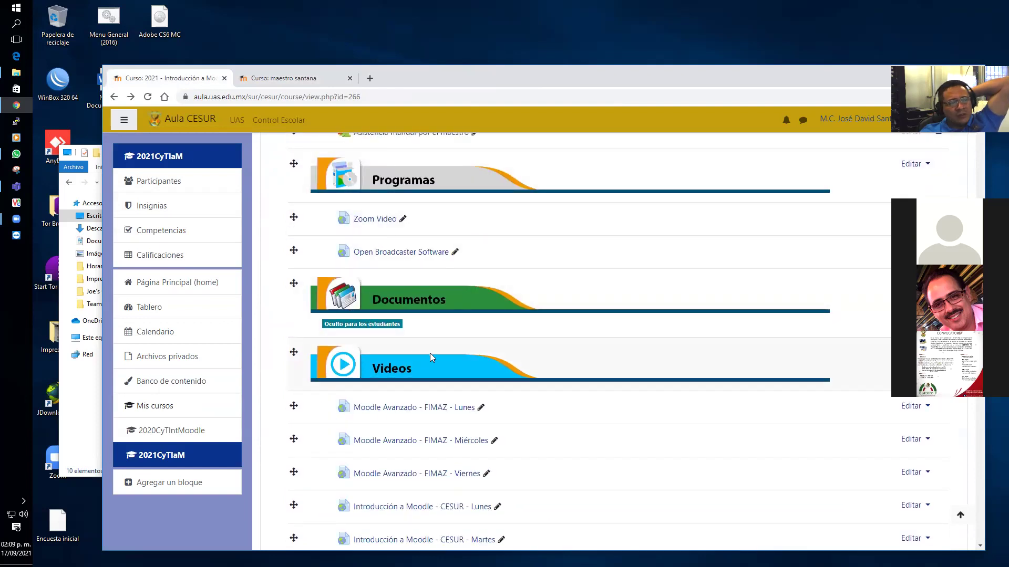
double_click(696, 79)
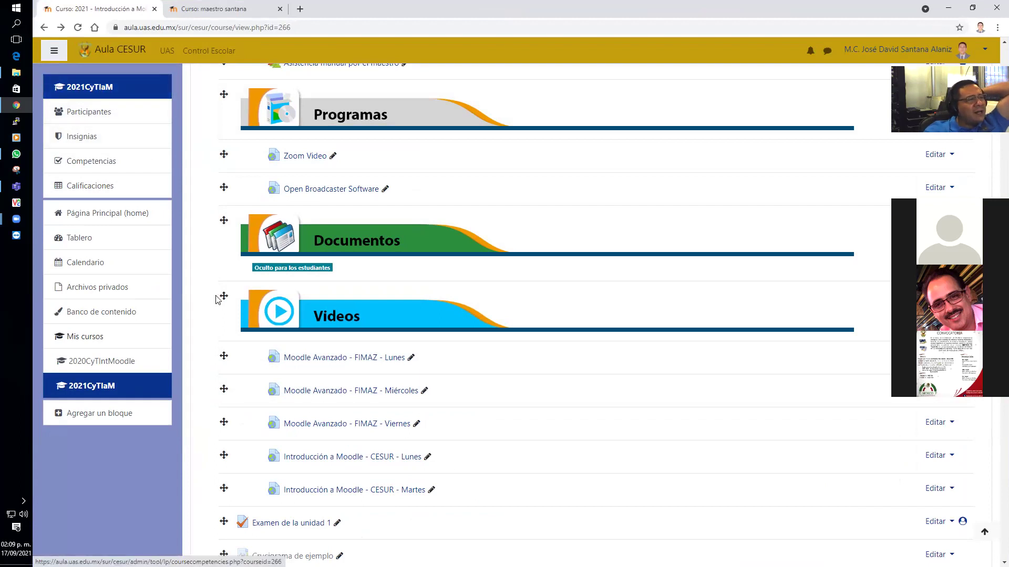
scroll(243, 313, up, 5)
scroll(245, 313, up, 20)
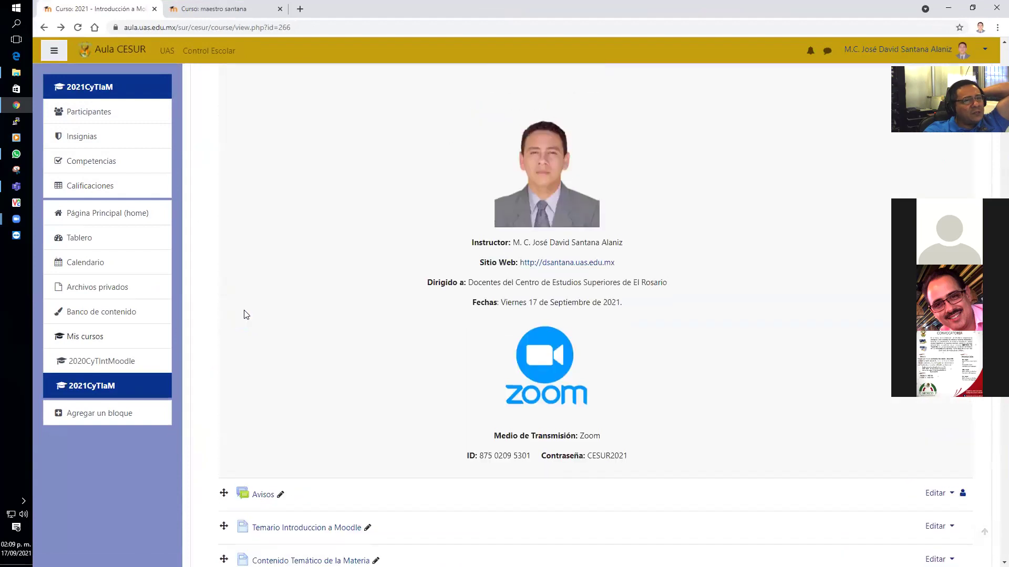
scroll(247, 313, down, 18)
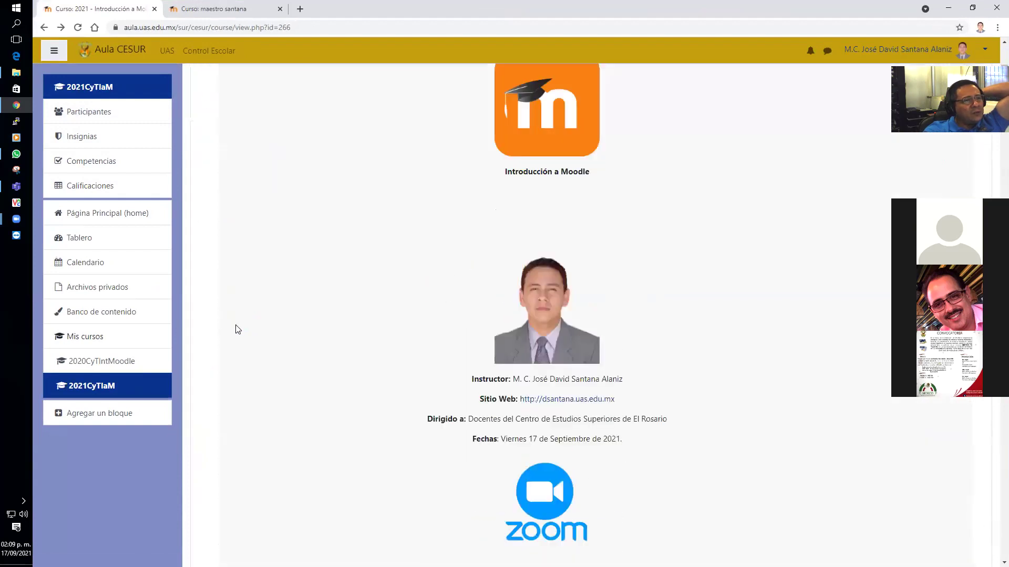
scroll(235, 342, down, 13)
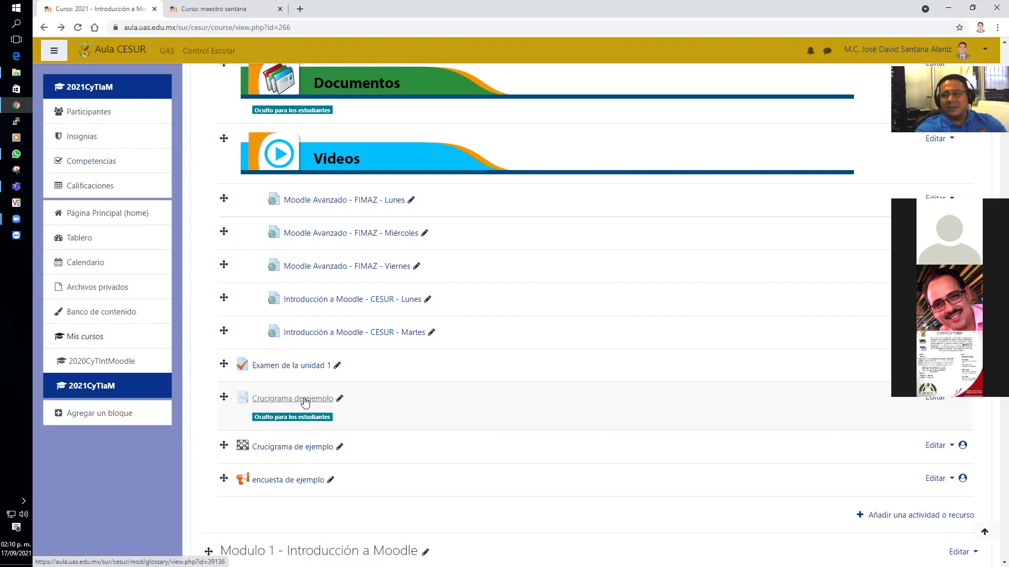
click(273, 449)
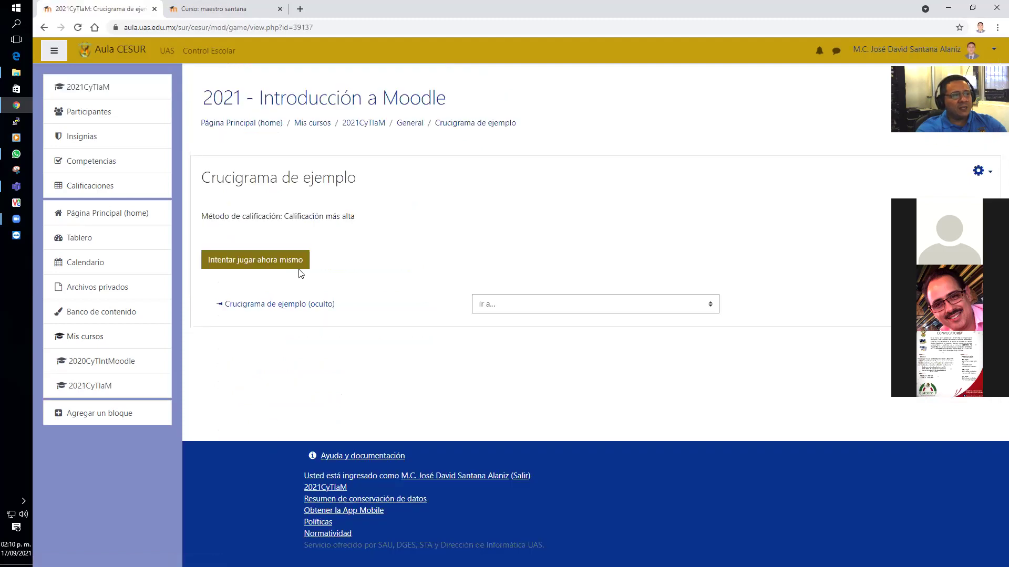
Step: Try playing Crucigrama de ejemplo as the teacher, dismiss the error and go back
click(269, 261)
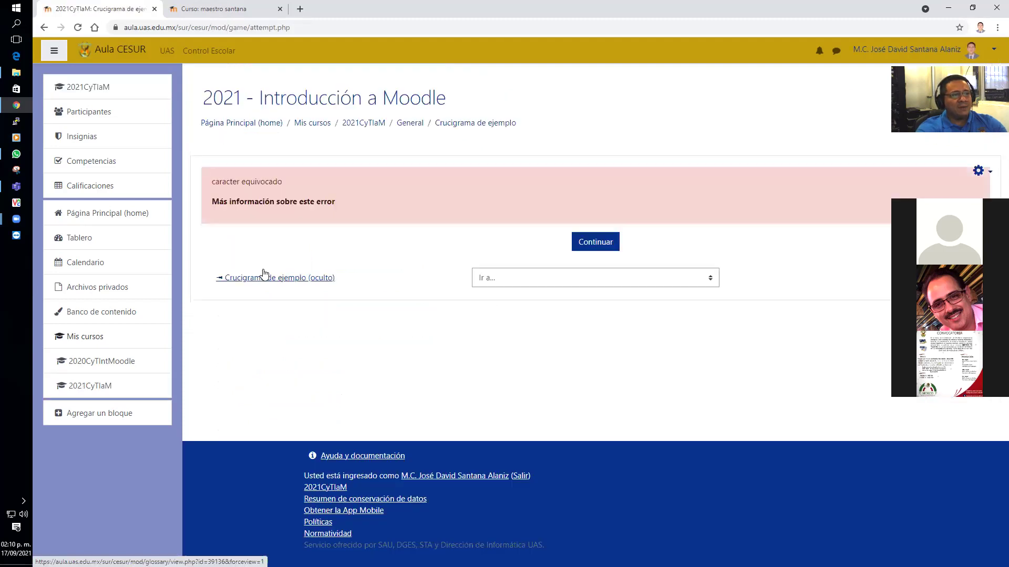
click(593, 243)
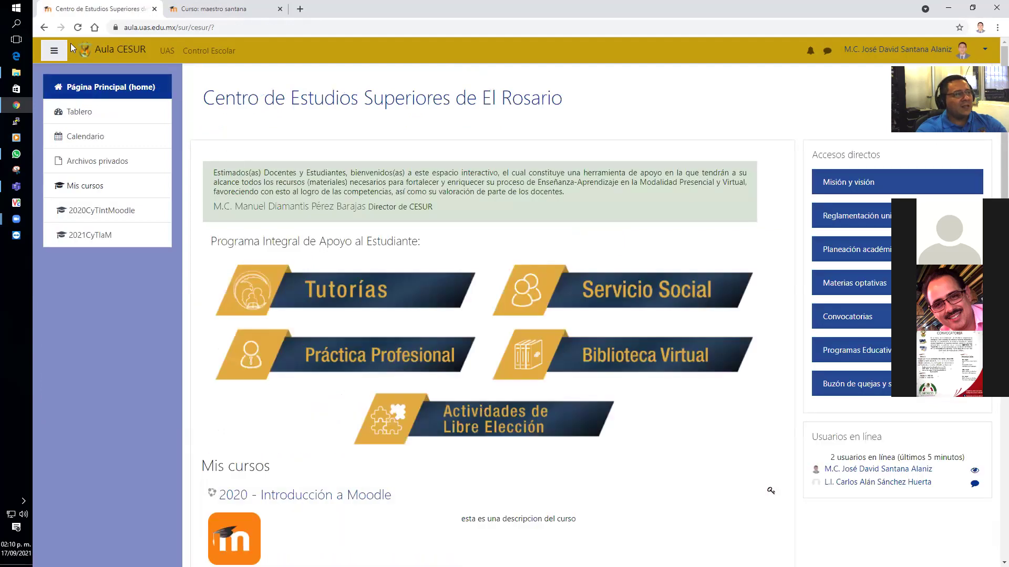
click(45, 27)
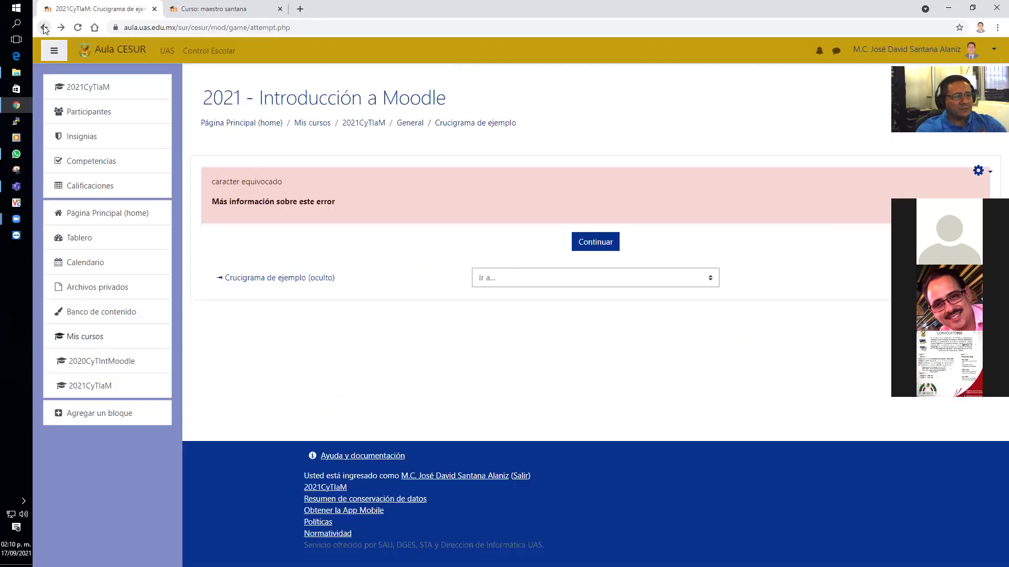
click(45, 27)
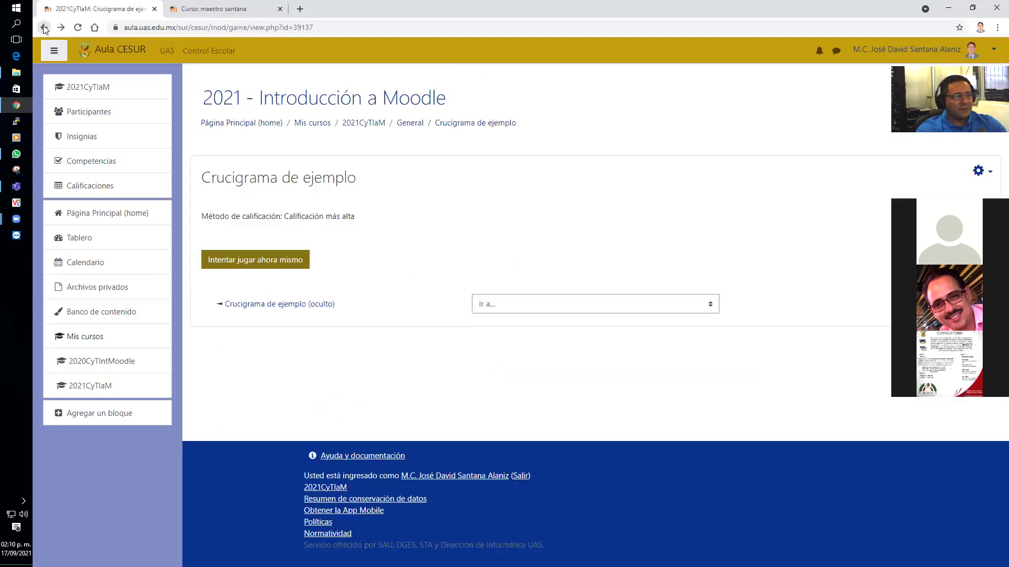
Step: Switch the role to Estudiante, retry the crossword, then return to the Cambiar rol a... page
click(997, 51)
click(935, 185)
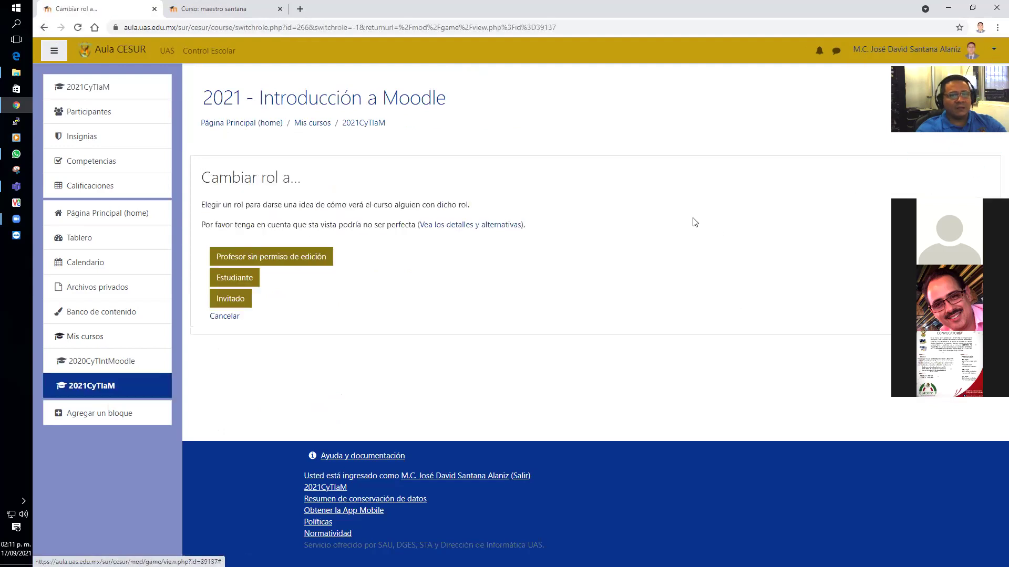
click(230, 280)
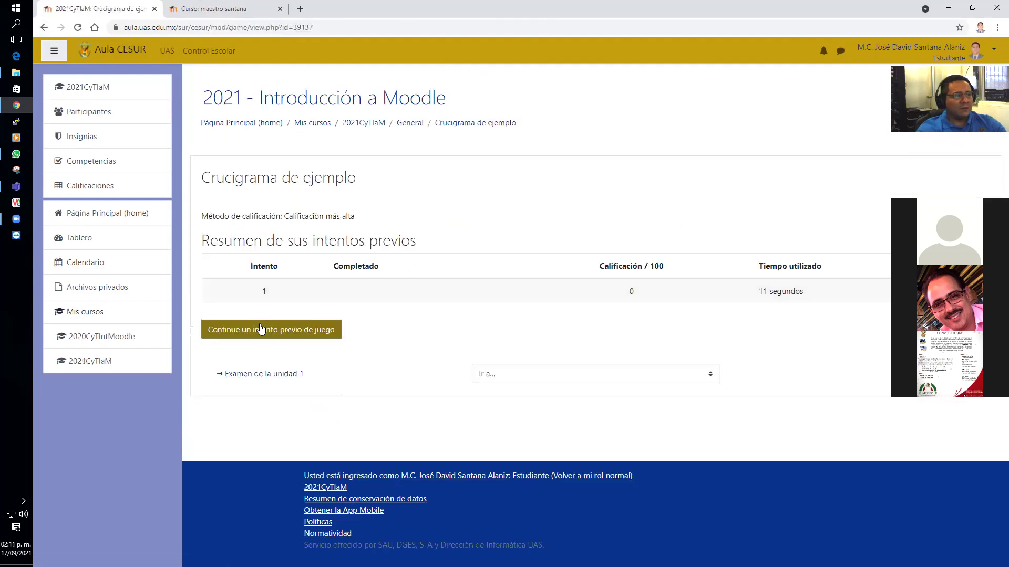
click(272, 331)
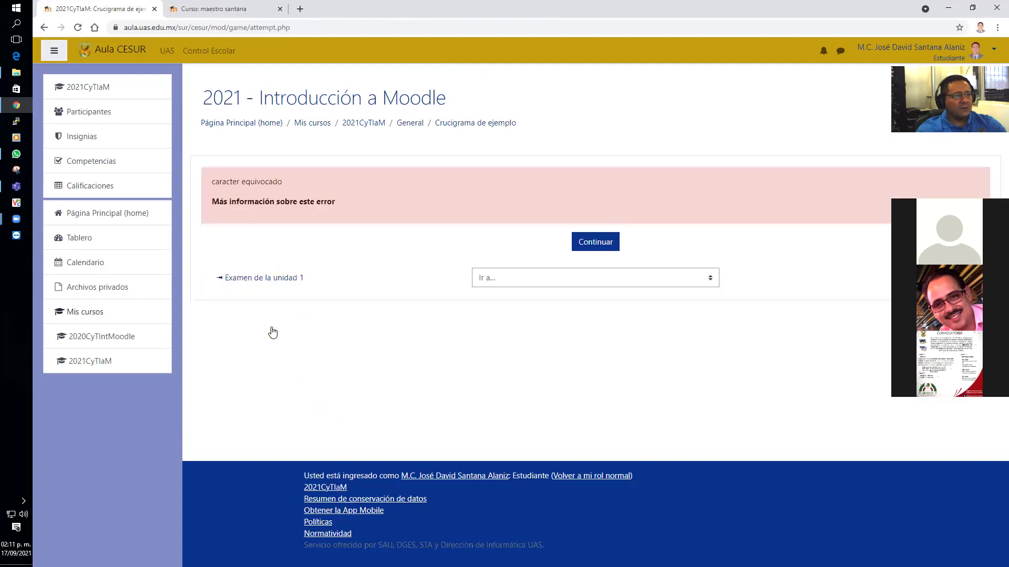
click(45, 28)
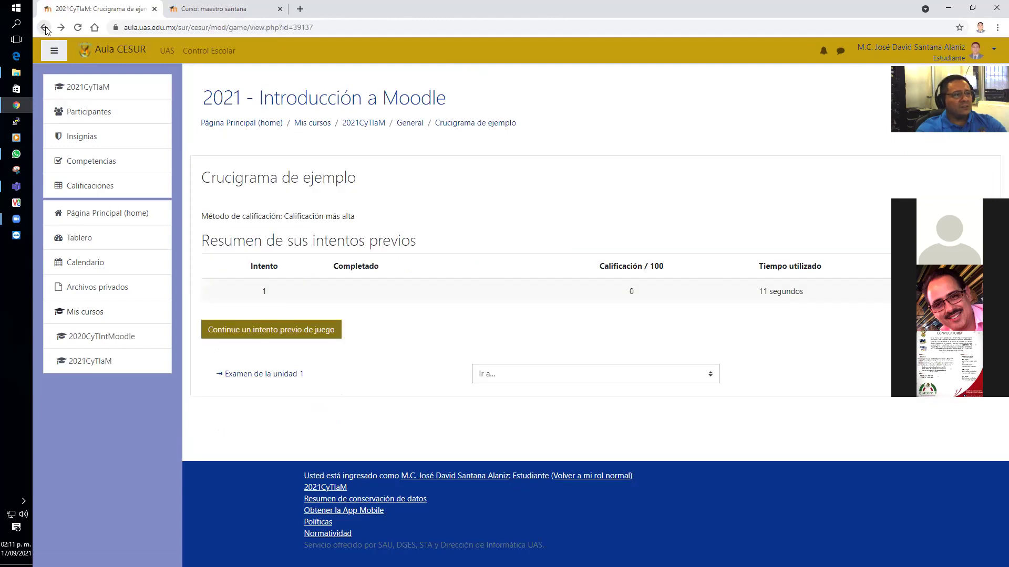
click(44, 28)
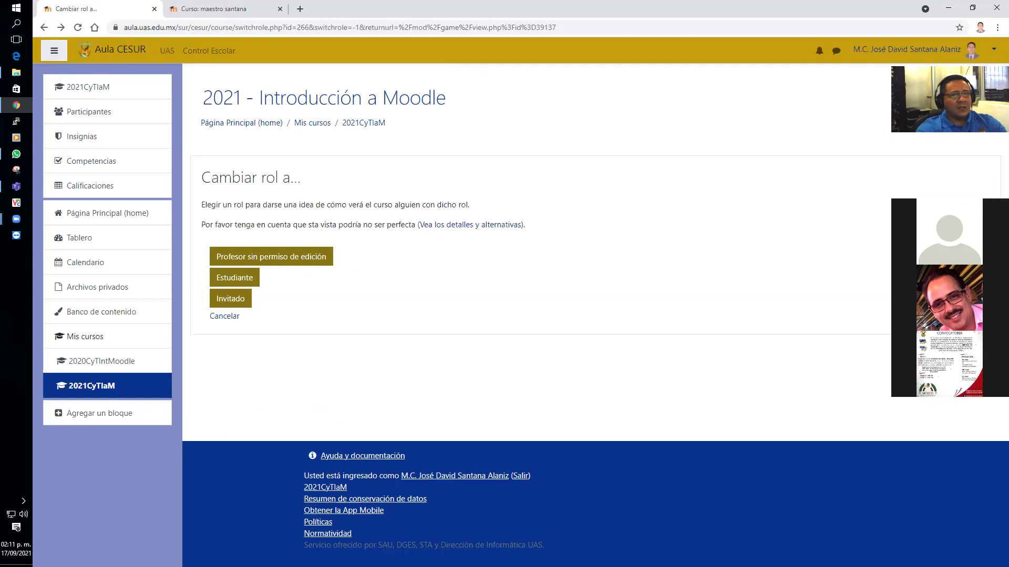
click(977, 50)
click(946, 181)
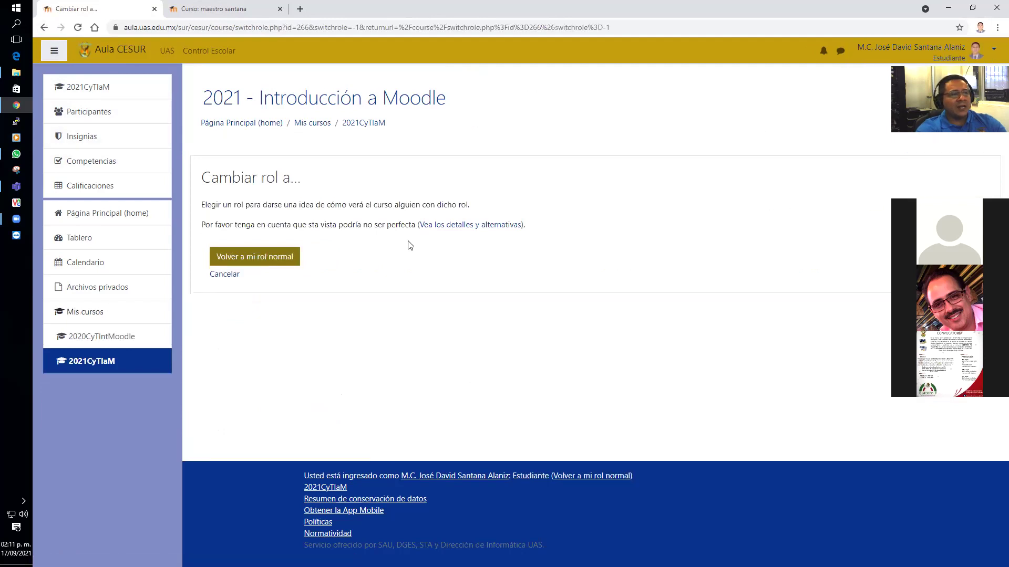
click(213, 10)
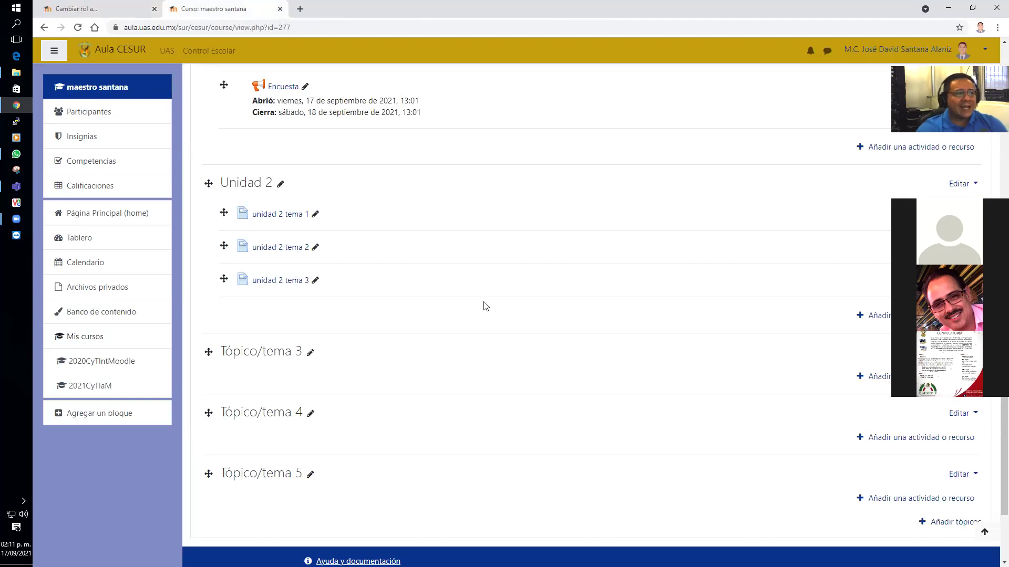
Step: Create a Glosario activity named 'Glosario de redes' in Unidad 1 and display it
scroll(507, 294, up, 5)
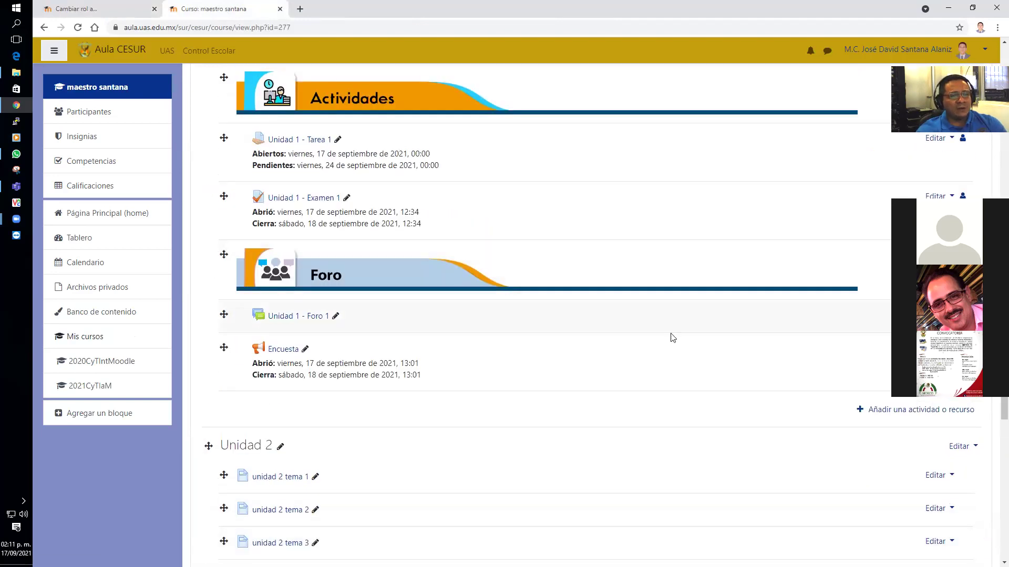
click(872, 410)
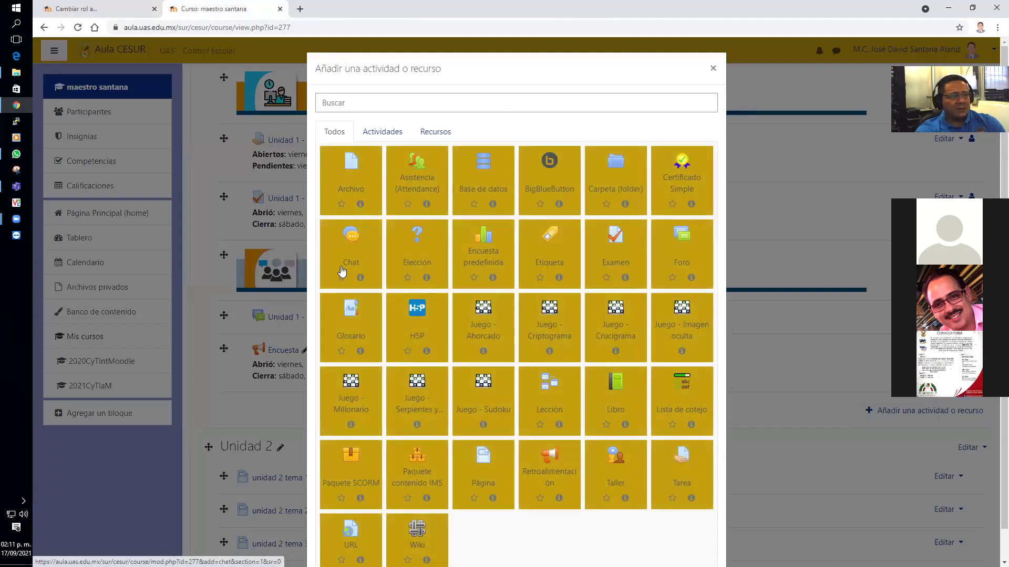
click(352, 321)
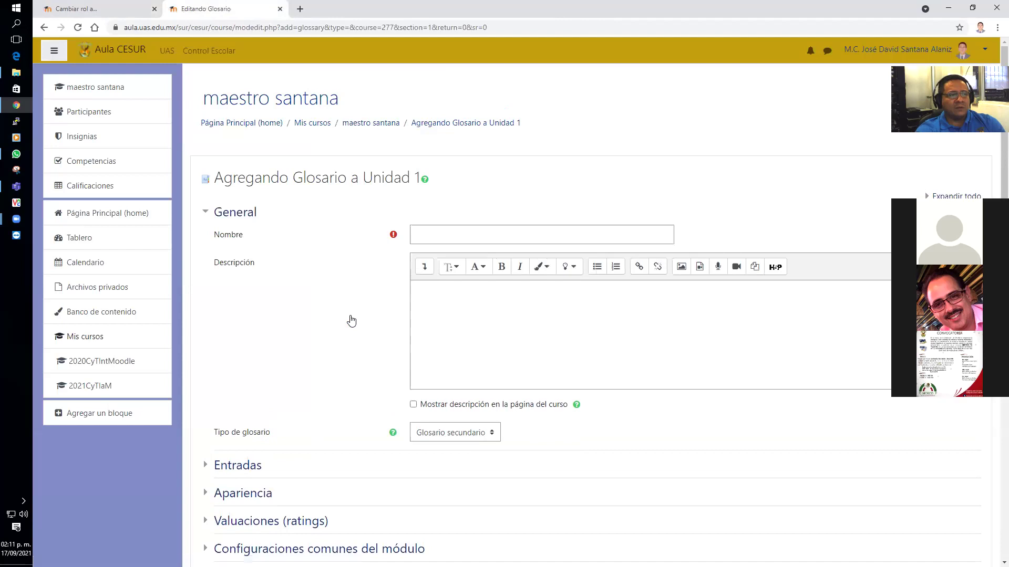
click(475, 231)
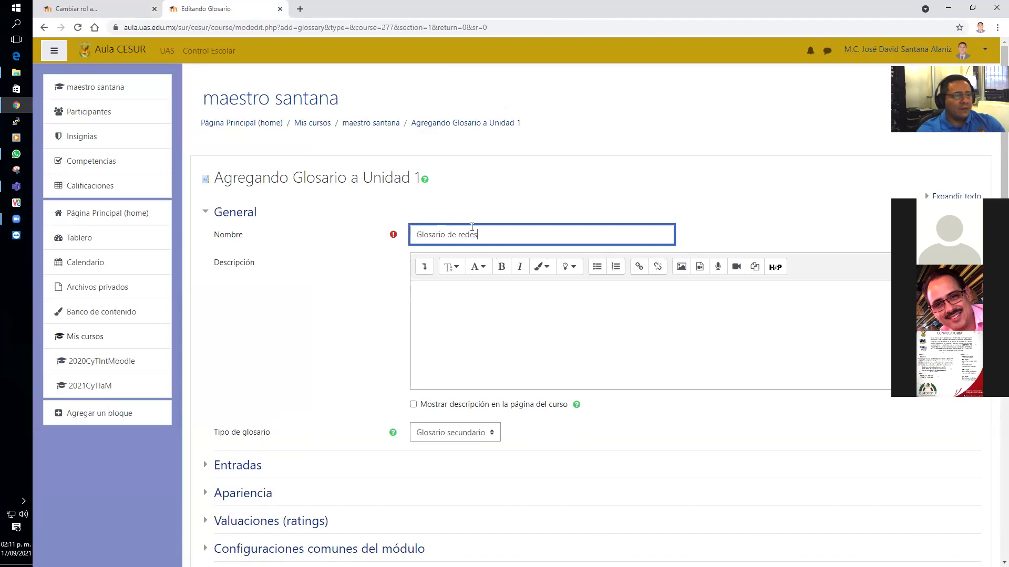
scroll(467, 263, down, 5)
click(611, 399)
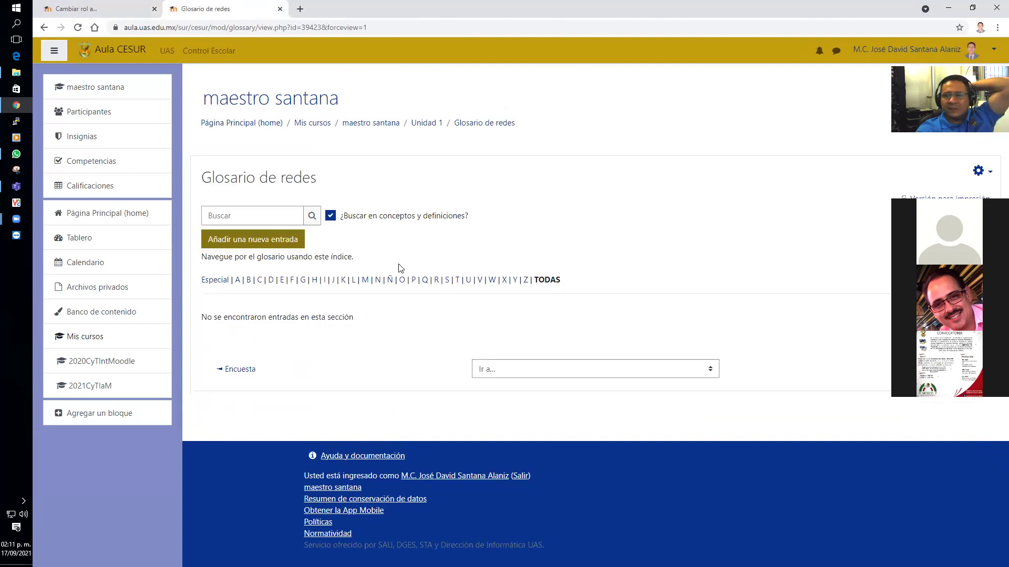
Step: Add the glossary entry 'LAN' defined as 'red de area local', then start another entry
click(266, 244)
click(460, 236)
text(LAN)
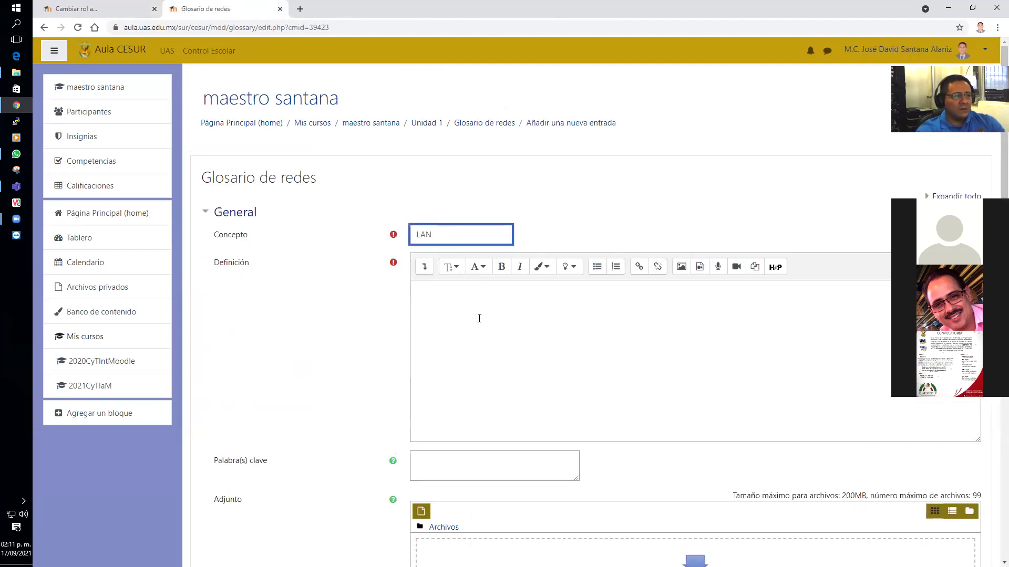
click(499, 316)
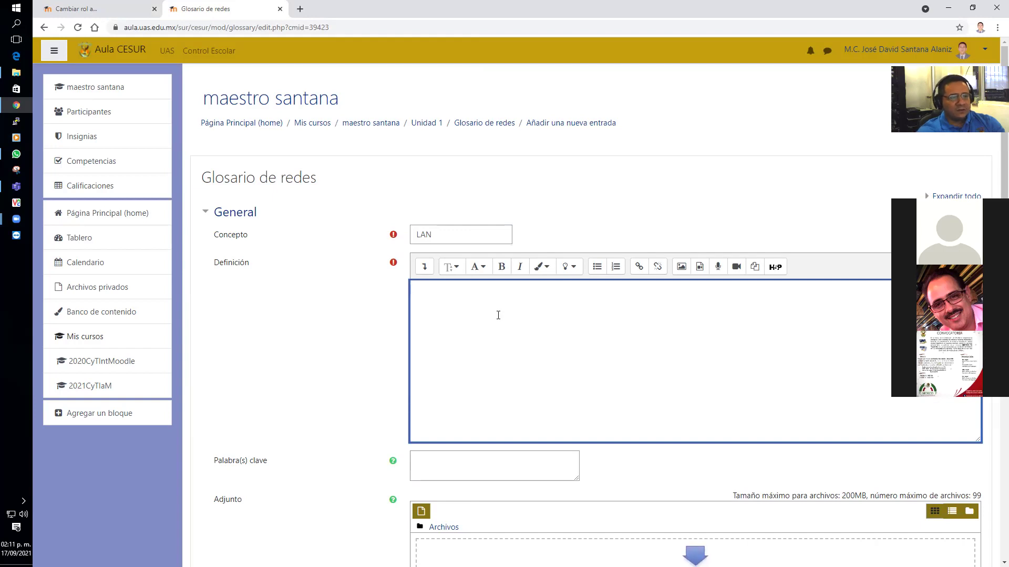
text(red de area local)
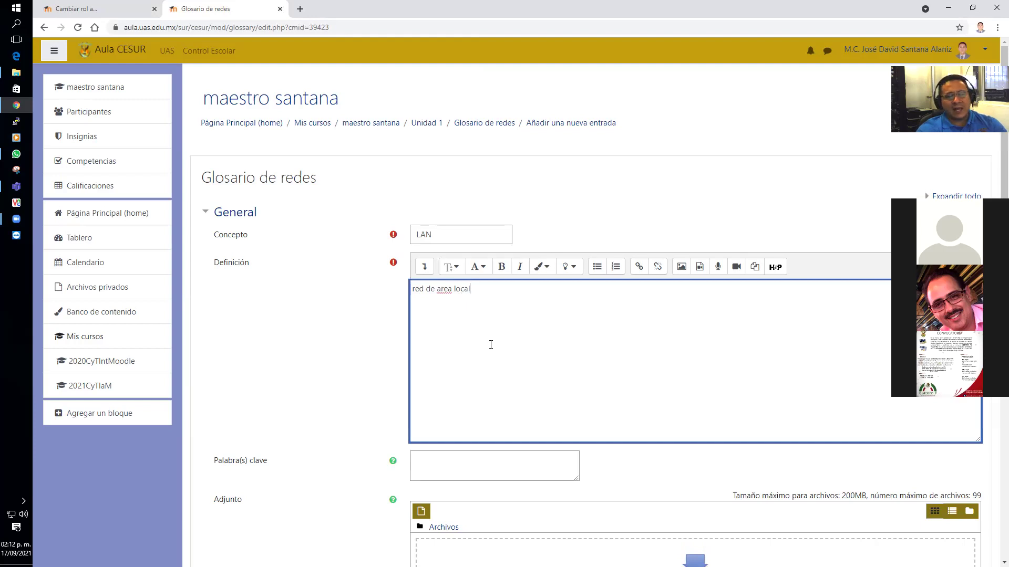
scroll(491, 345, down, 6)
click(453, 355)
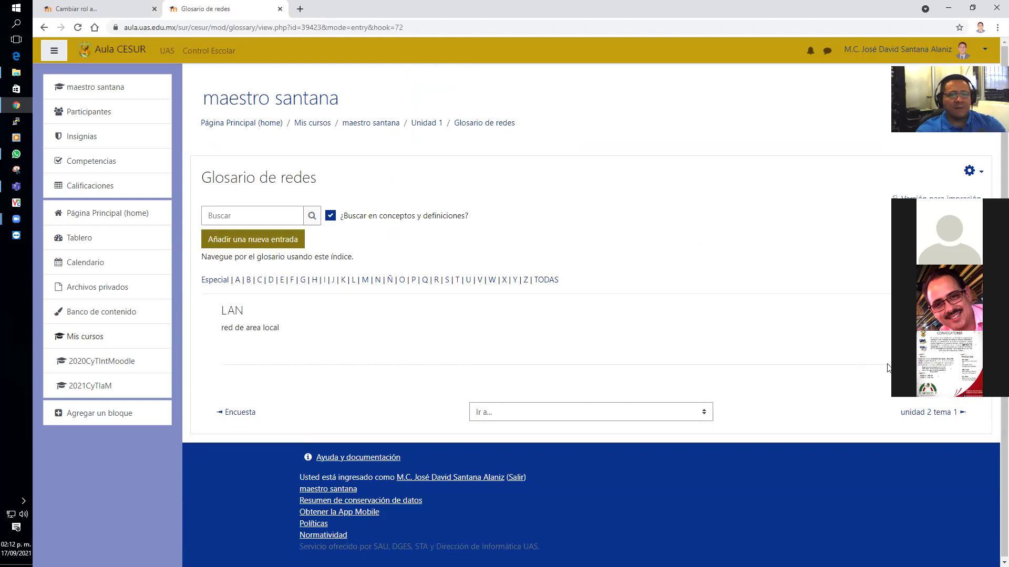
click(253, 239)
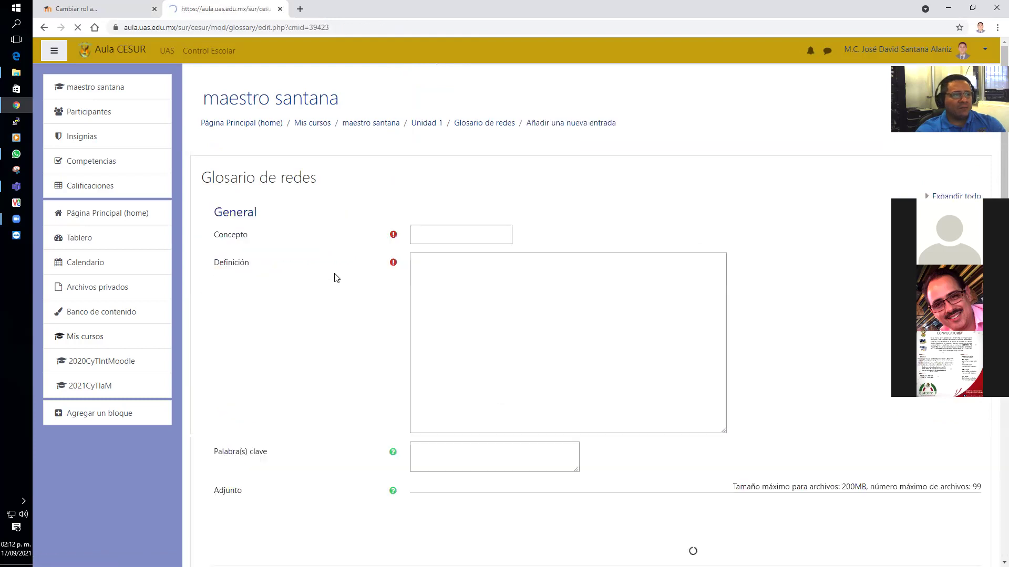
Step: Save a glossary entry 'ethernet' with definition 'como se llama el cable que se usar para conectar las pcs'
click(461, 234)
text(et)
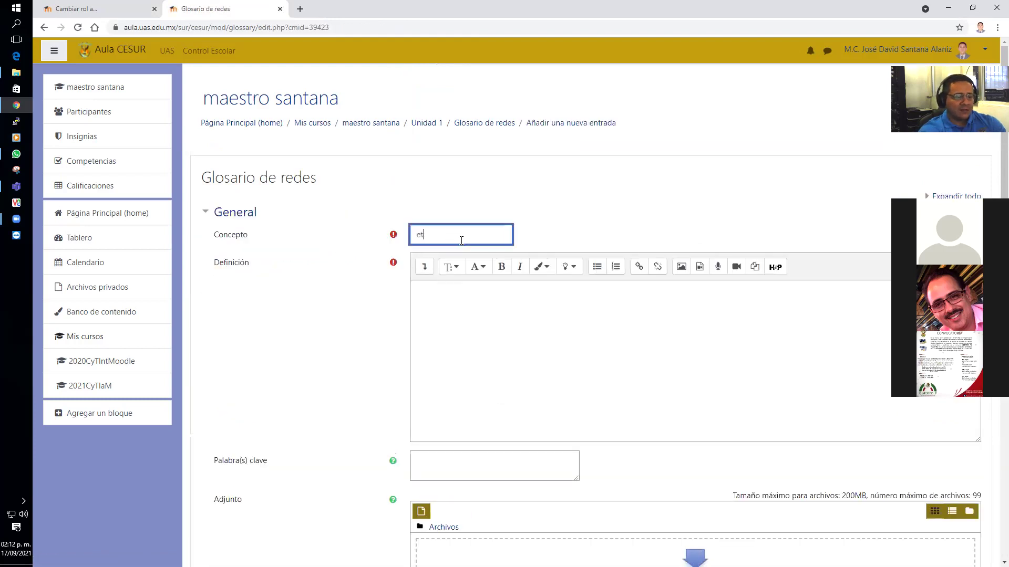
text(hernet)
click(486, 305)
text(cable que se )
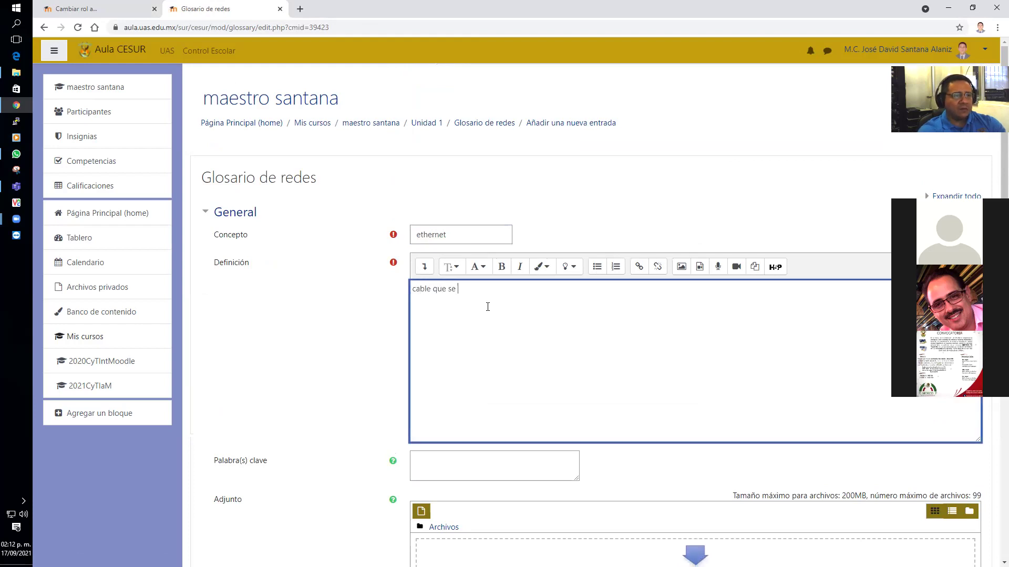
text(usar para conectar las pcs)
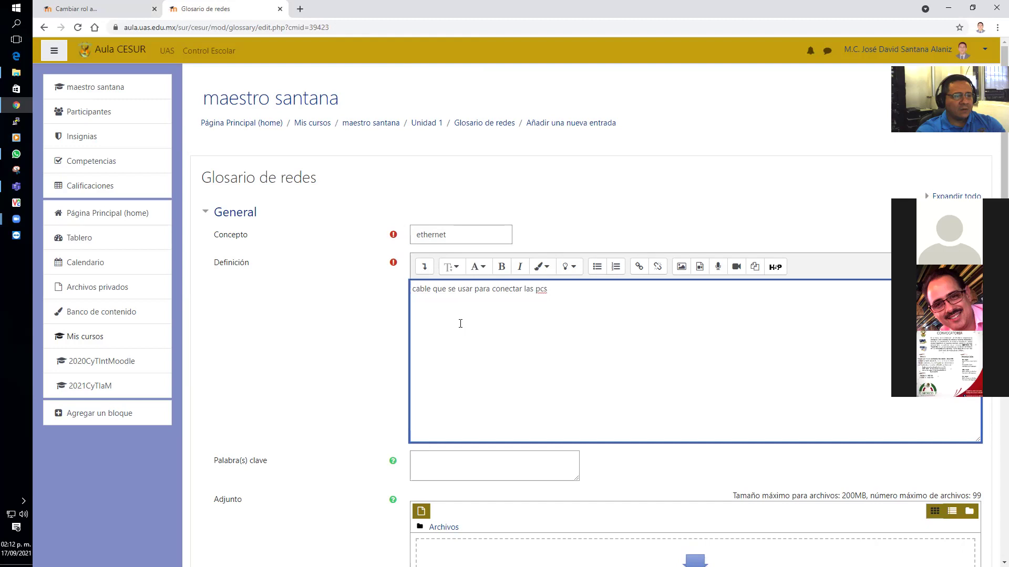
text(como se llama el ca)
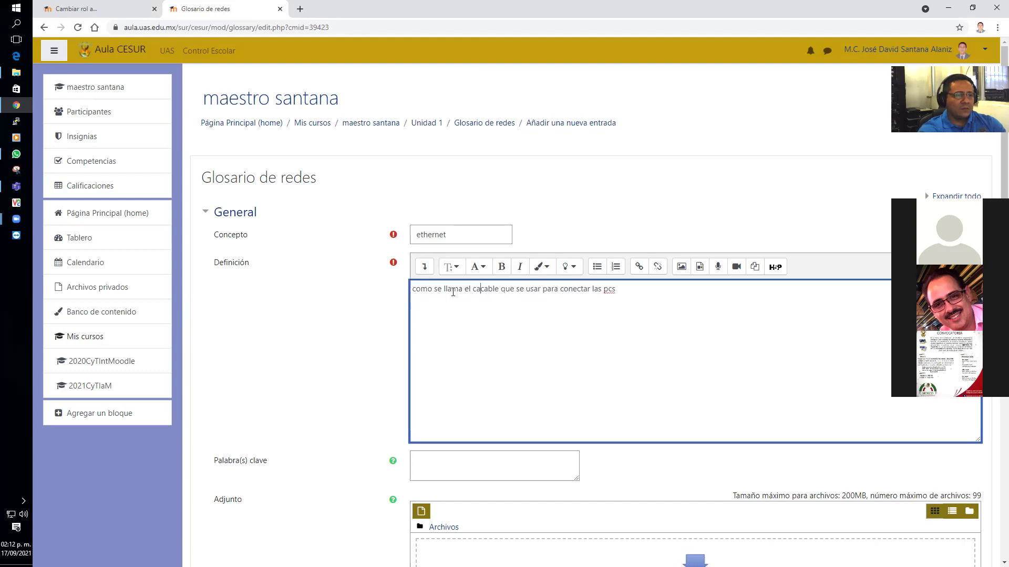
key(BackSpace)
key(BackSpace)
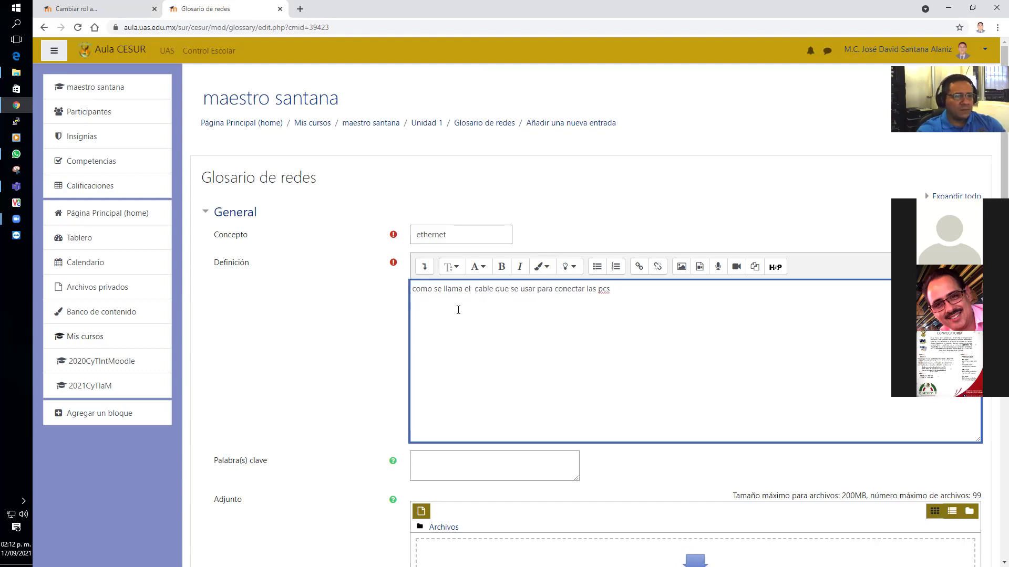
scroll(457, 311, down, 4)
click(449, 477)
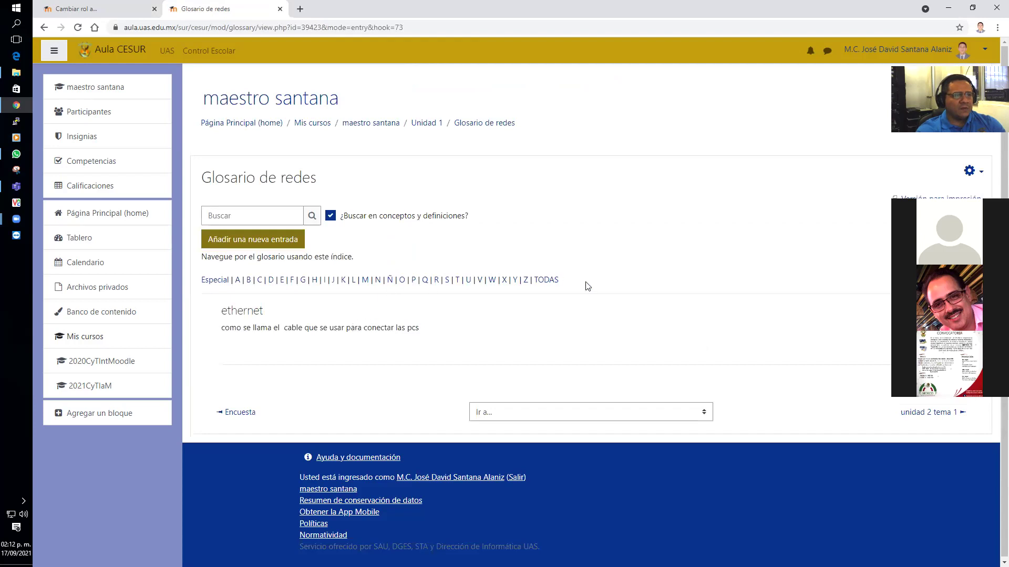
Step: Enter the concept 'bit' defined as 'velocidad de transmisión de datos', correcting 'transmicion' via spellcheck
click(234, 242)
click(451, 240)
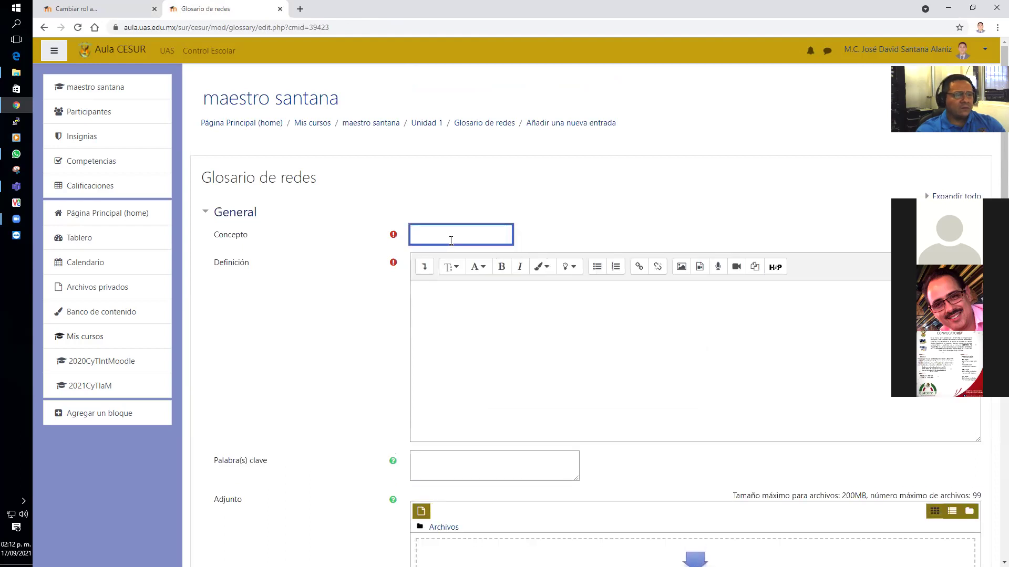
text(bit)
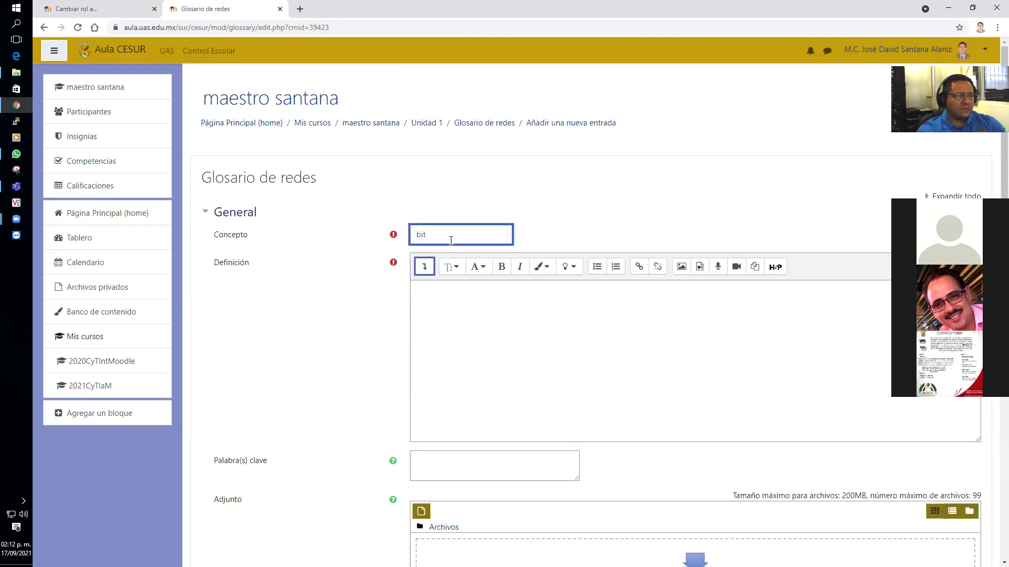
click(445, 310)
text(vel)
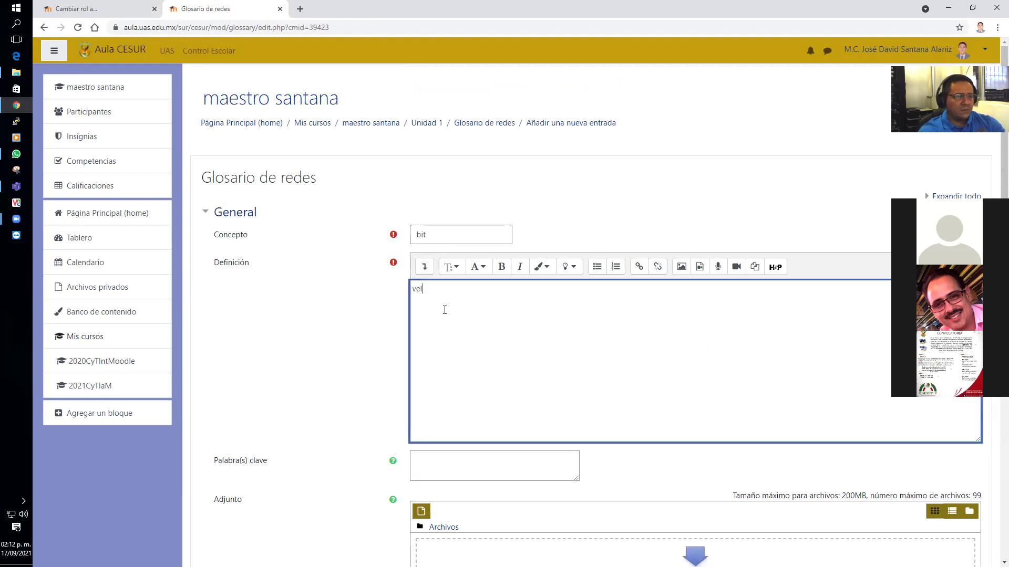
text(ocidad de ytra)
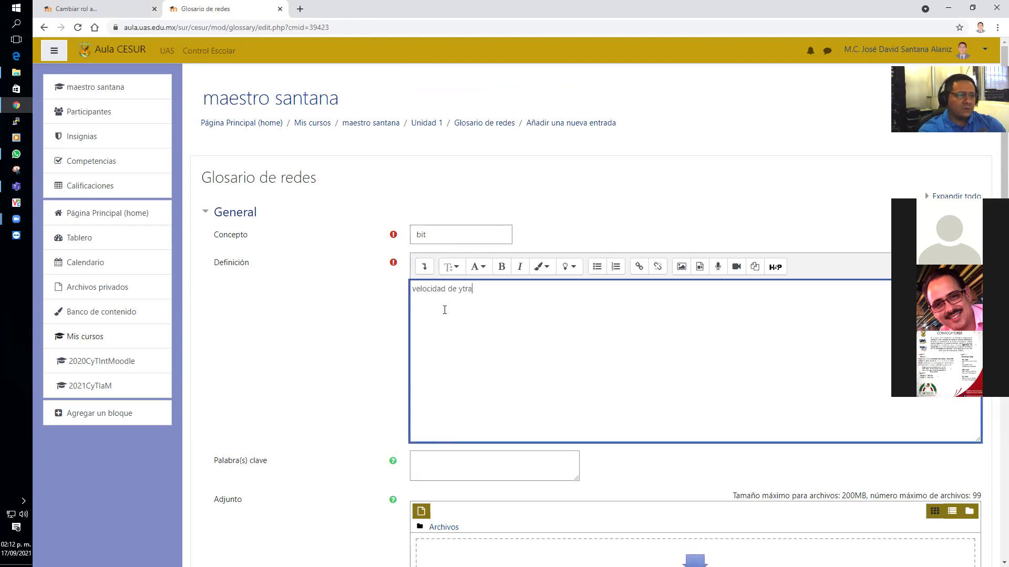
key(BackSpace)
key(BackSpace)
key(BackSpace)
key(BackSpace)
text(trans)
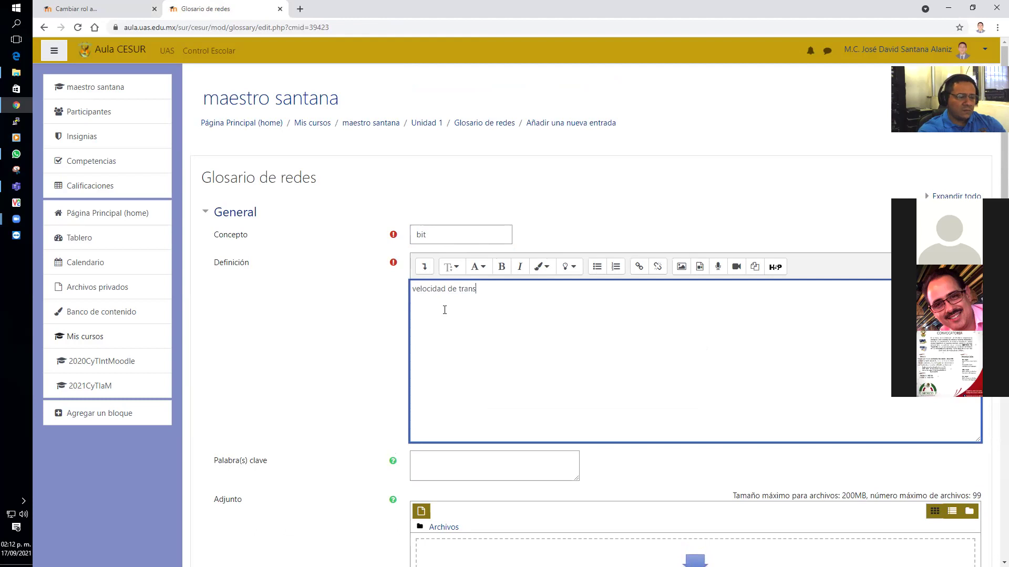
text(micion de dat)
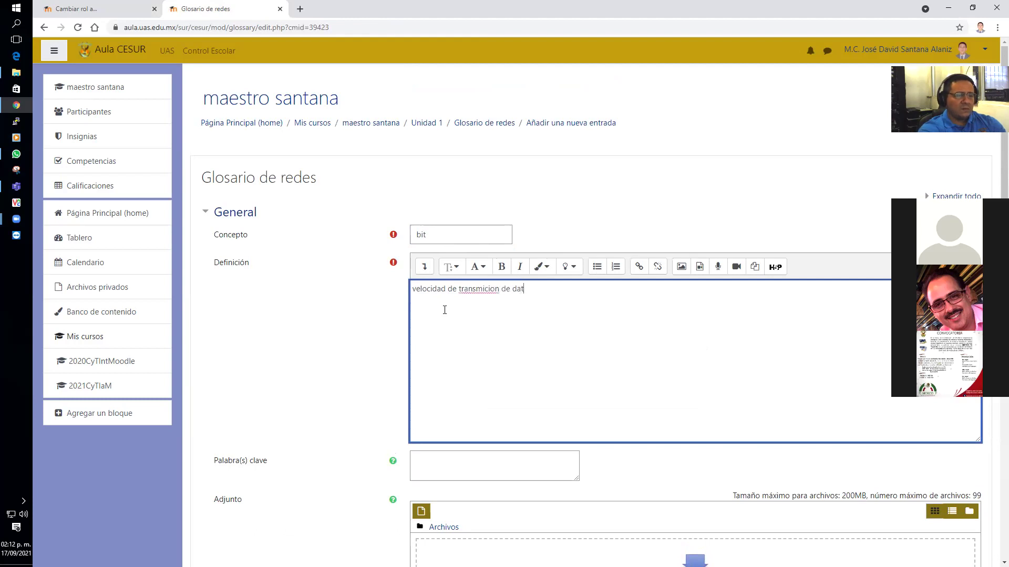
right_click(477, 287)
click(491, 306)
Step: Save the bit entry and start a new entry with the concept 'bytes'
scroll(473, 451, down, 5)
click(462, 423)
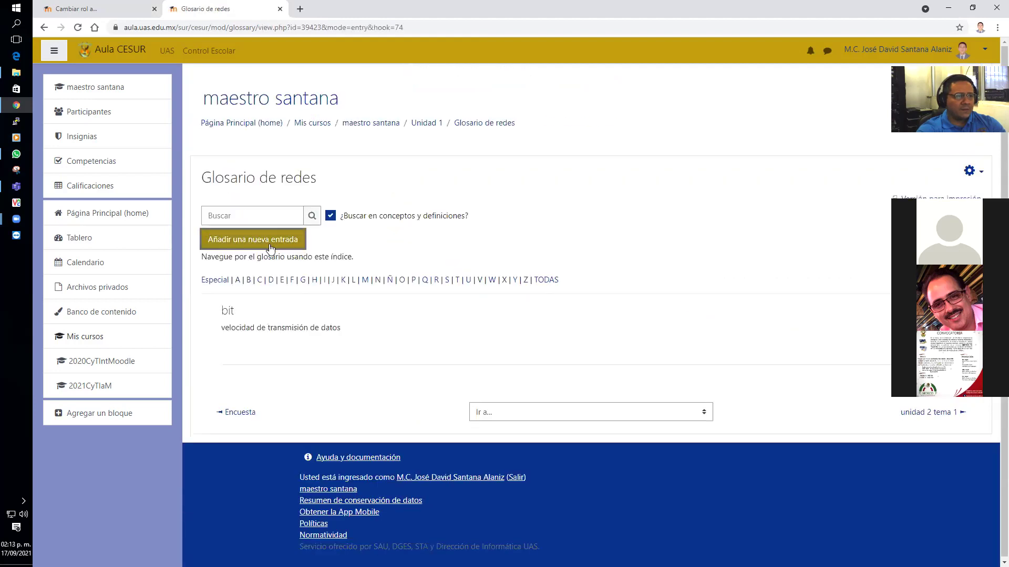
click(276, 246)
click(436, 236)
text(bytes)
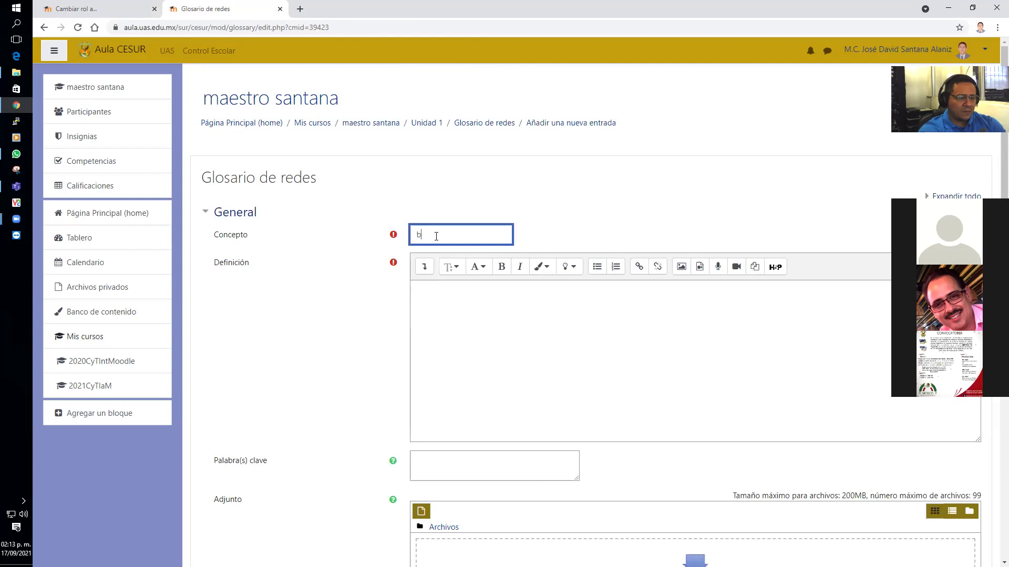
Step: Define bytes as 'tamaño de los datos en disco', save it, and return to the maestro santana course
click(489, 319)
text(ama)
key(BackSpace)
key(BackSpace)
key(BackSpace)
text(t)
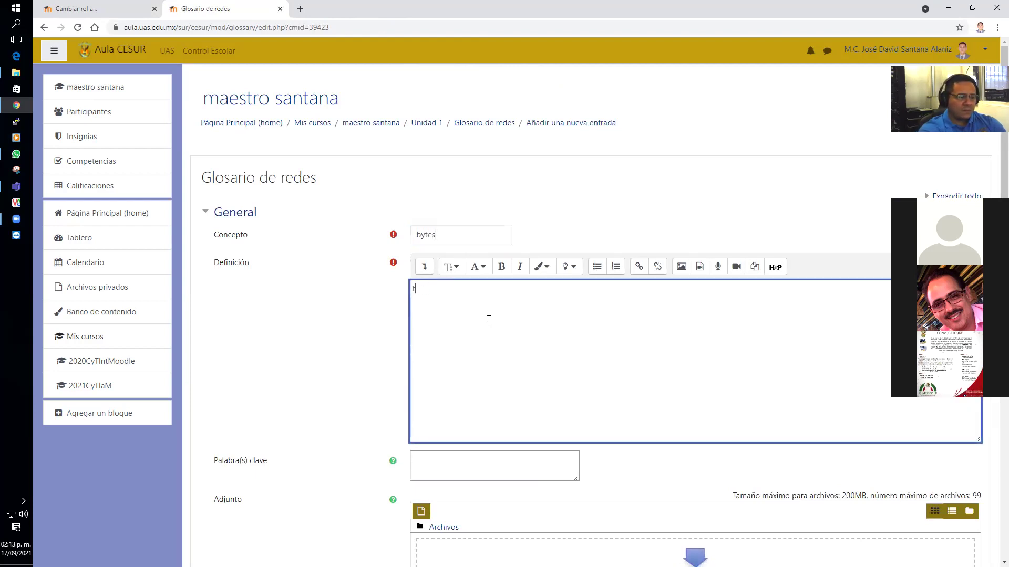
text(amañoi)
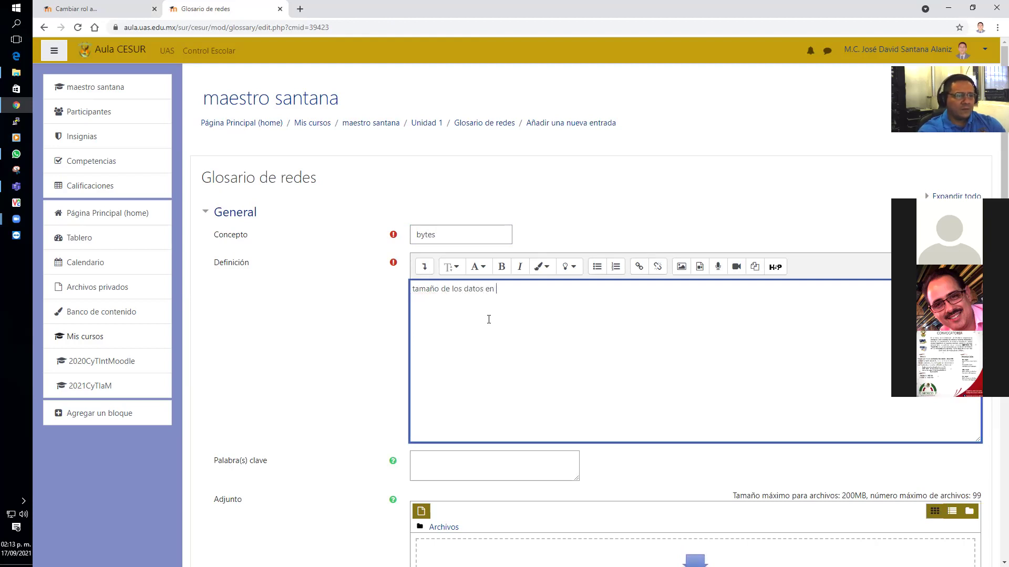
scroll(489, 320, down, 6)
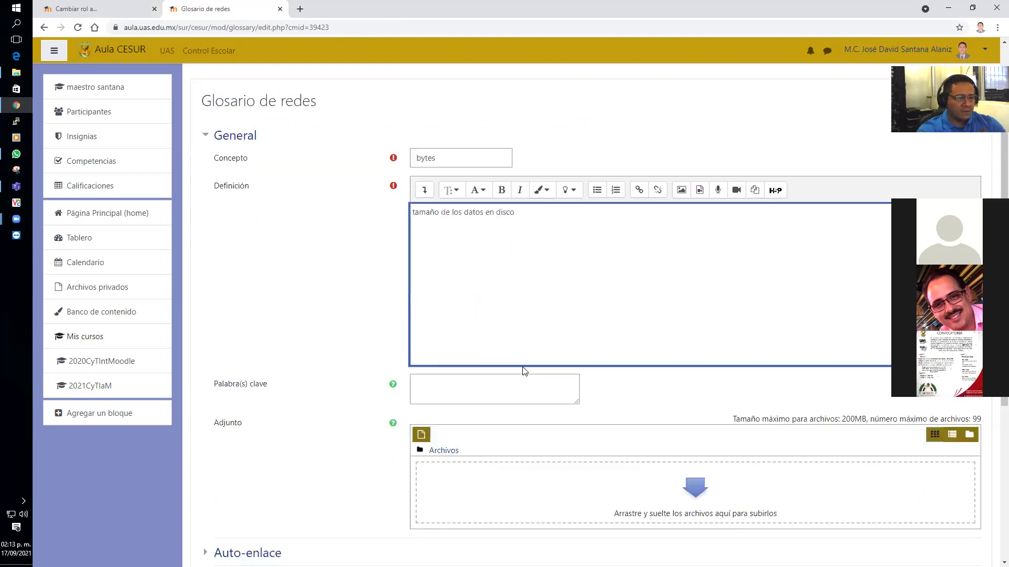
click(452, 422)
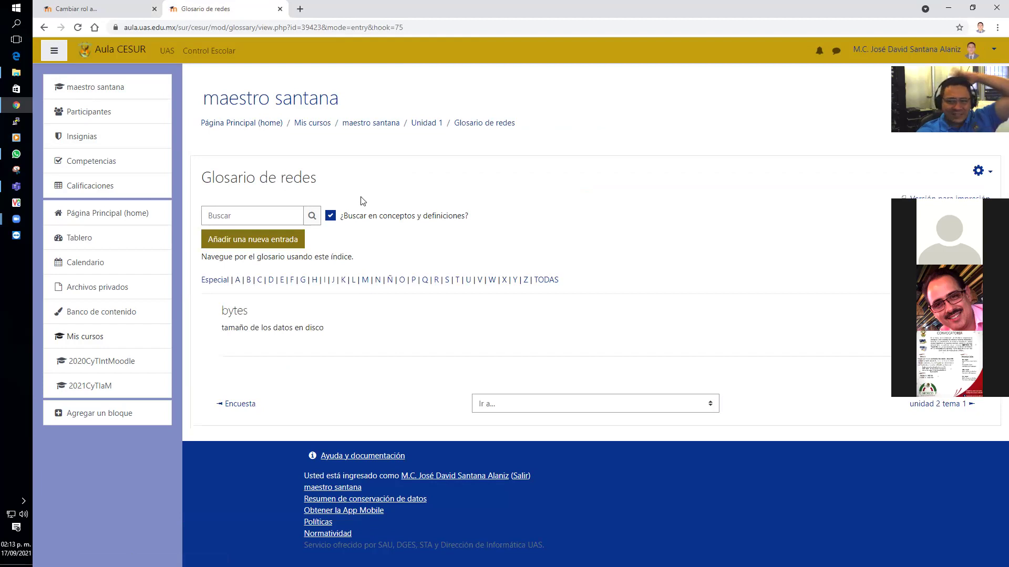
click(89, 87)
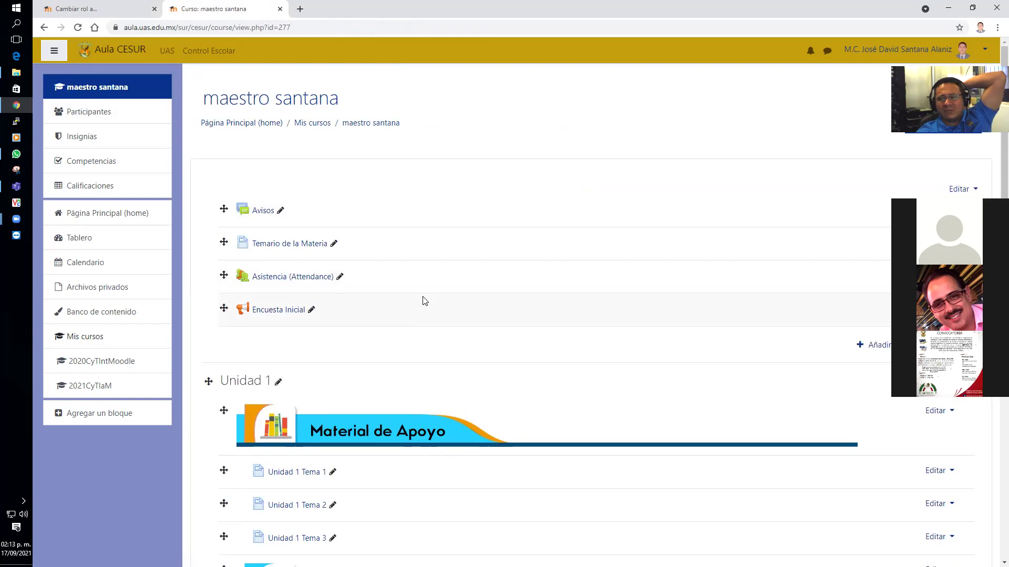
Step: Hide the Glosario de redes glossary from students and indent it one level to the right
scroll(389, 356, down, 3)
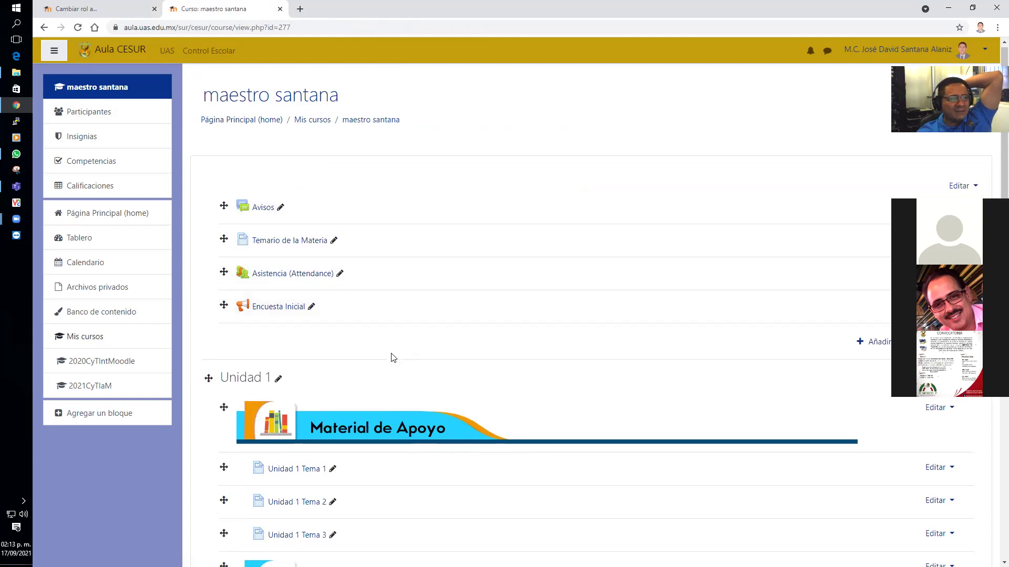
scroll(392, 358, down, 8)
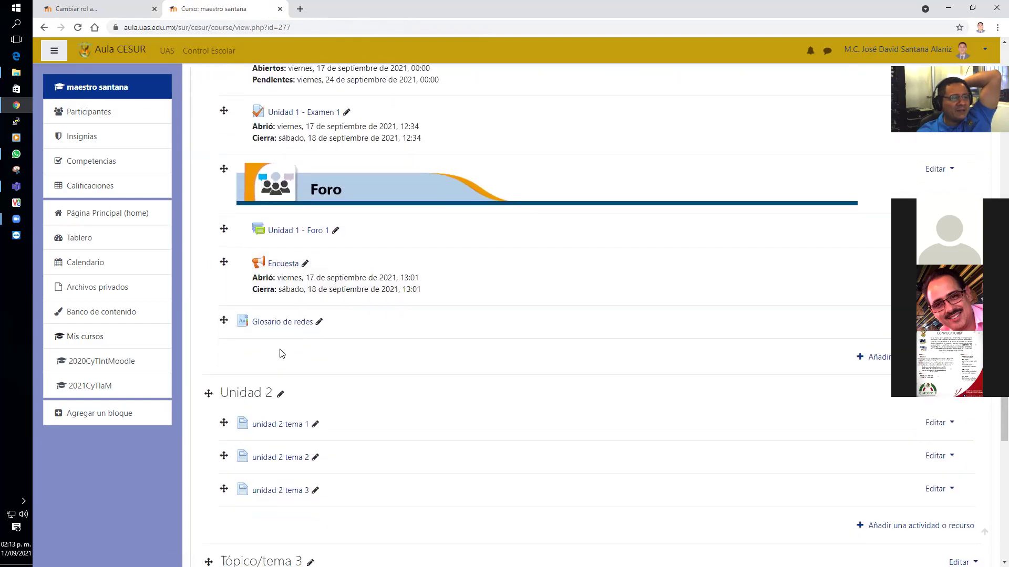
click(939, 323)
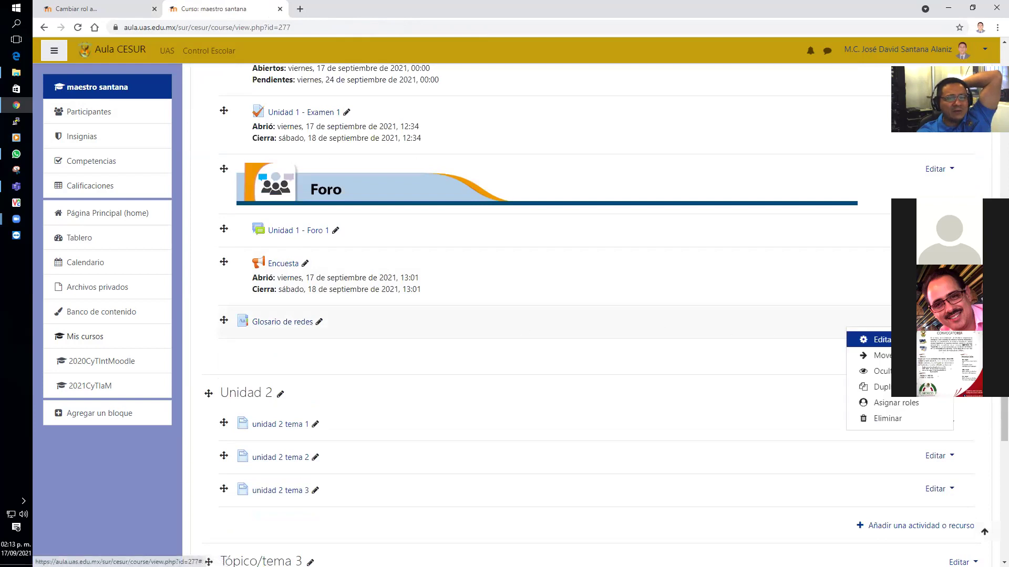
click(875, 373)
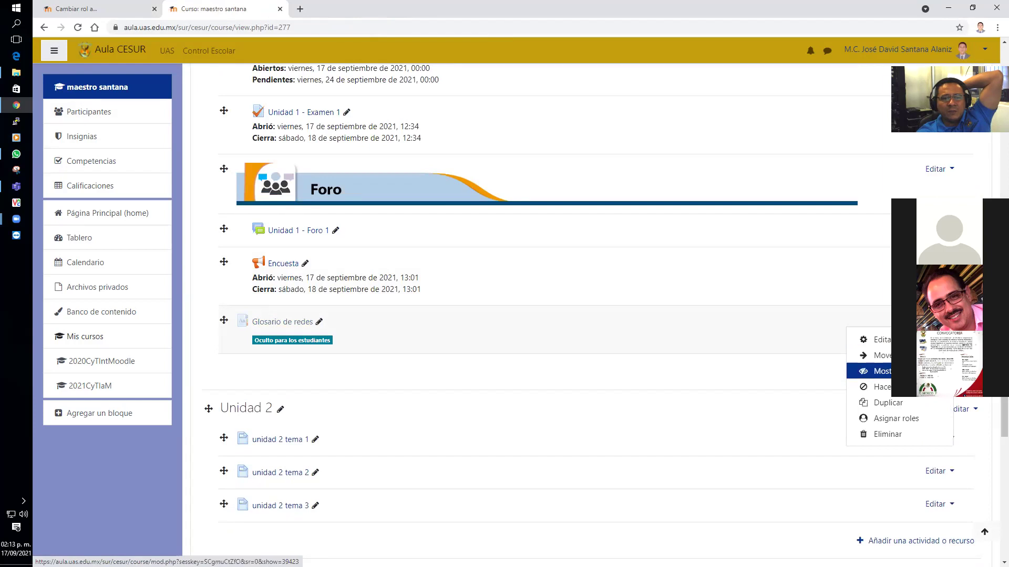
click(875, 355)
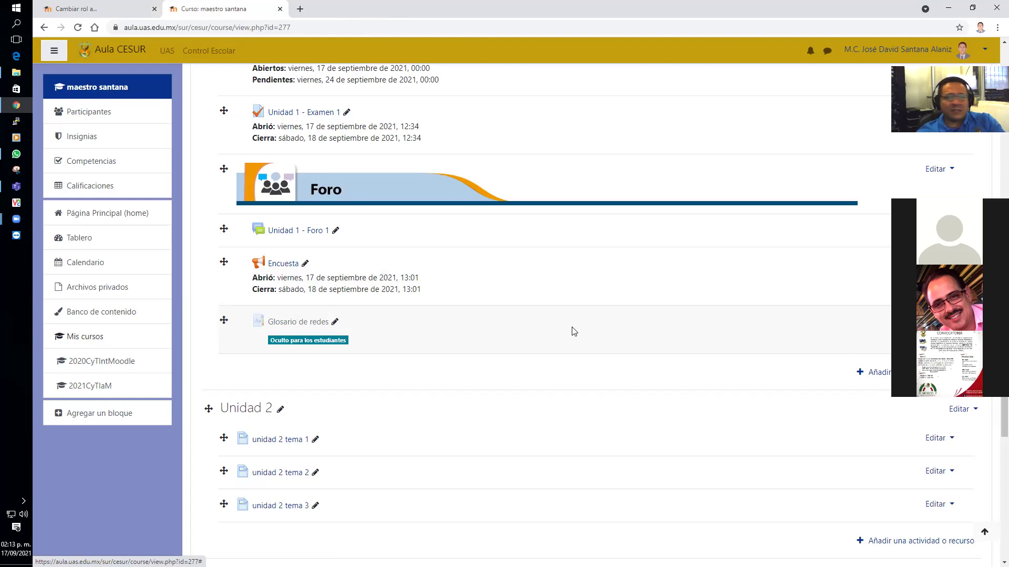
Step: Add a 'Juego - Crucigrama' activity to Unidad 1
click(874, 374)
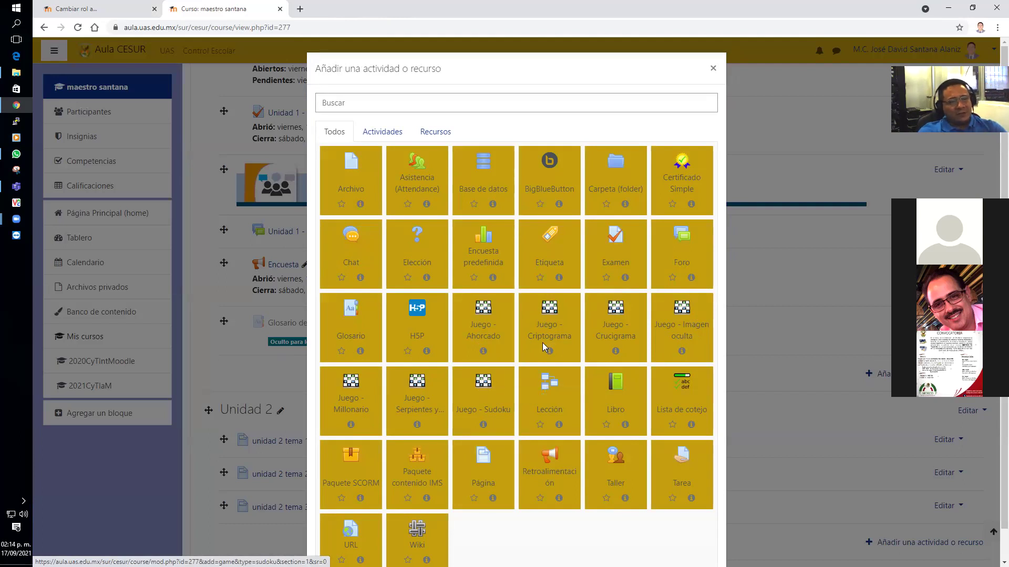
click(612, 313)
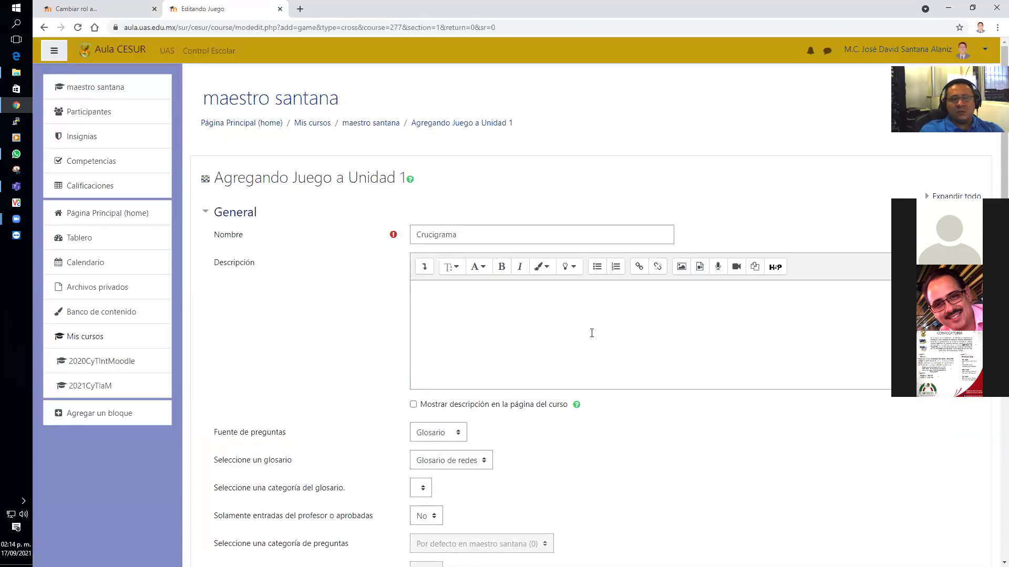
Step: Save the Crucigrama game with Glosario as source and Glosario de redes, and display it
click(472, 237)
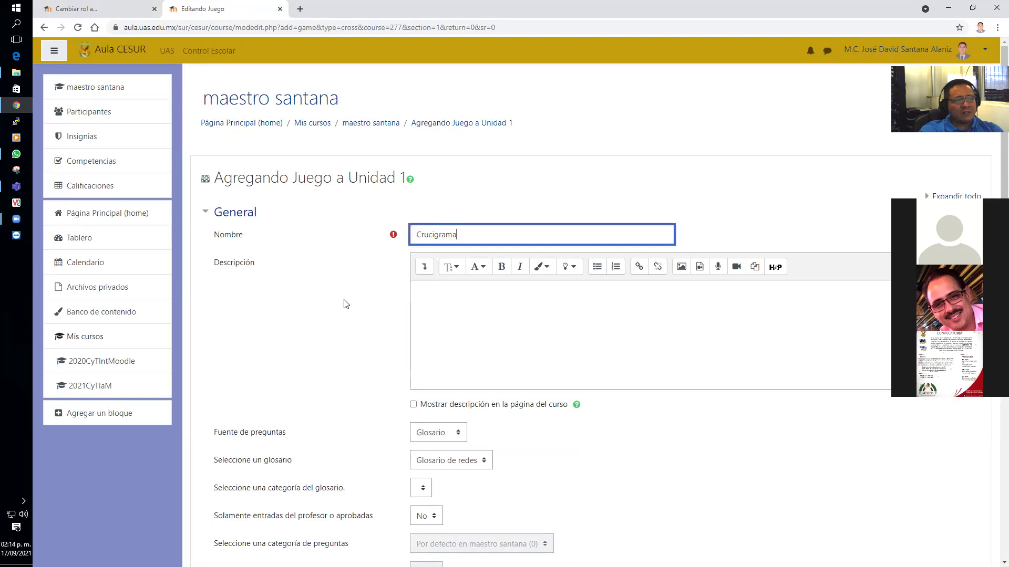
scroll(325, 309, down, 2)
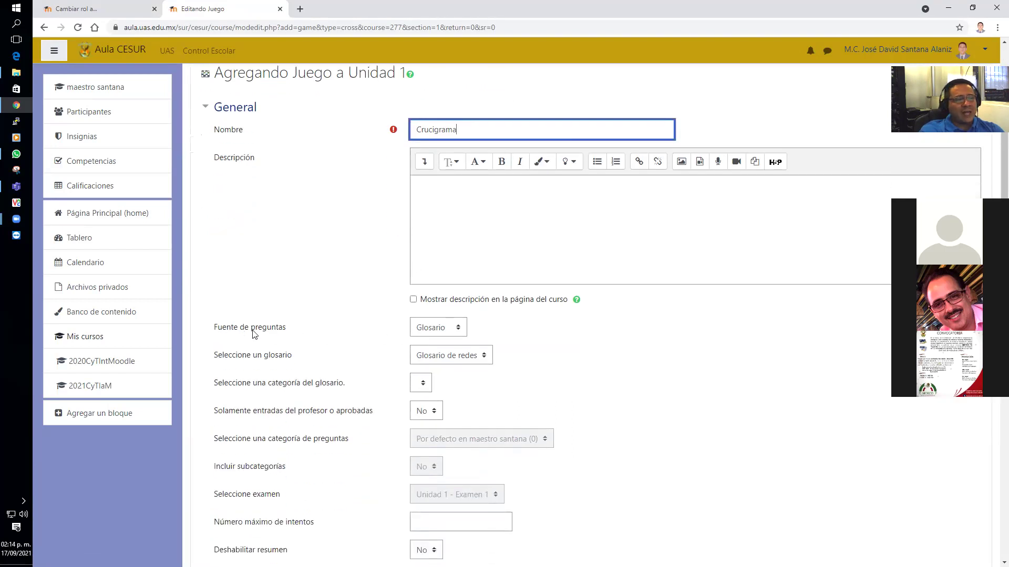
click(441, 331)
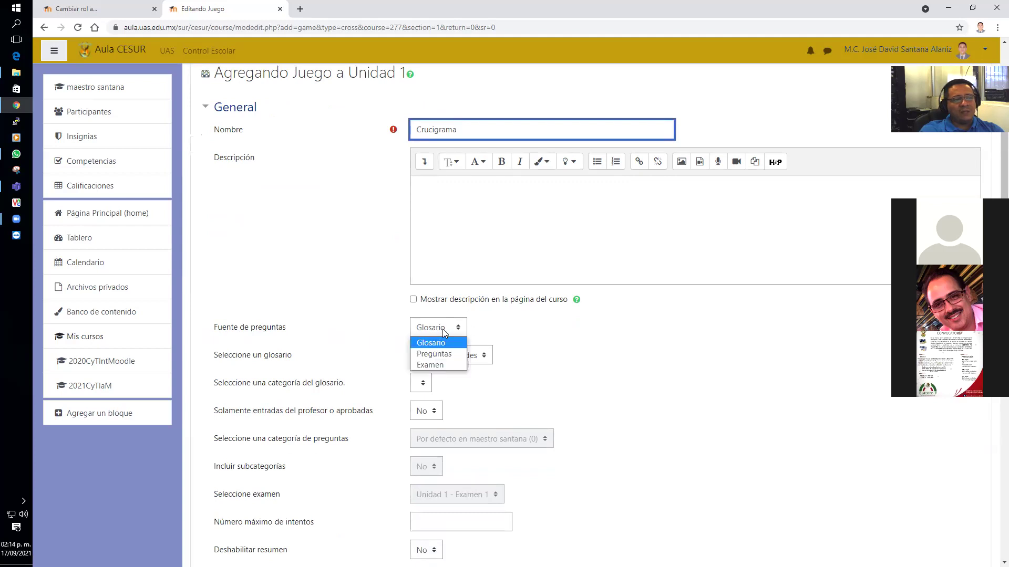
click(443, 329)
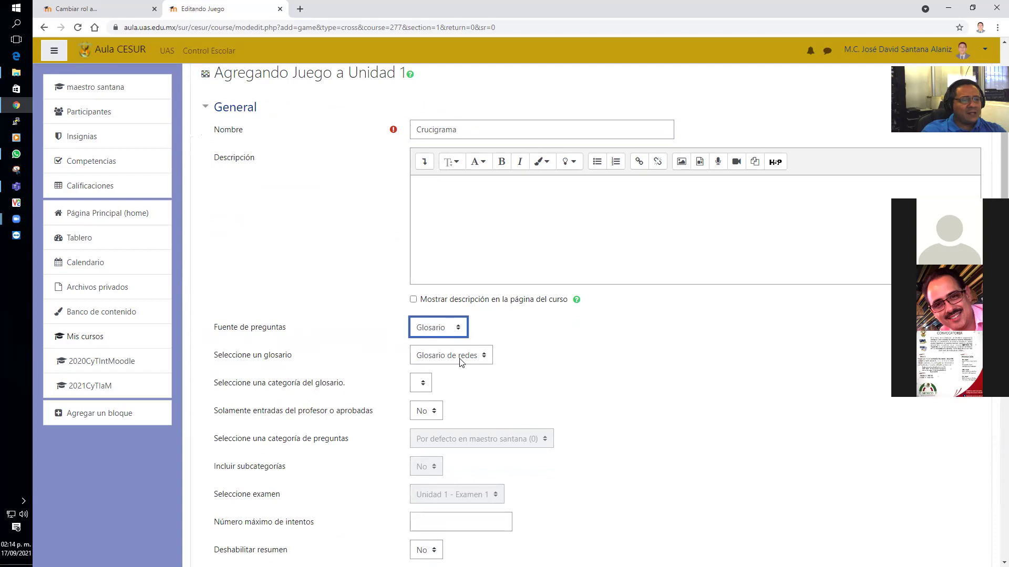
click(584, 361)
scroll(588, 367, down, 4)
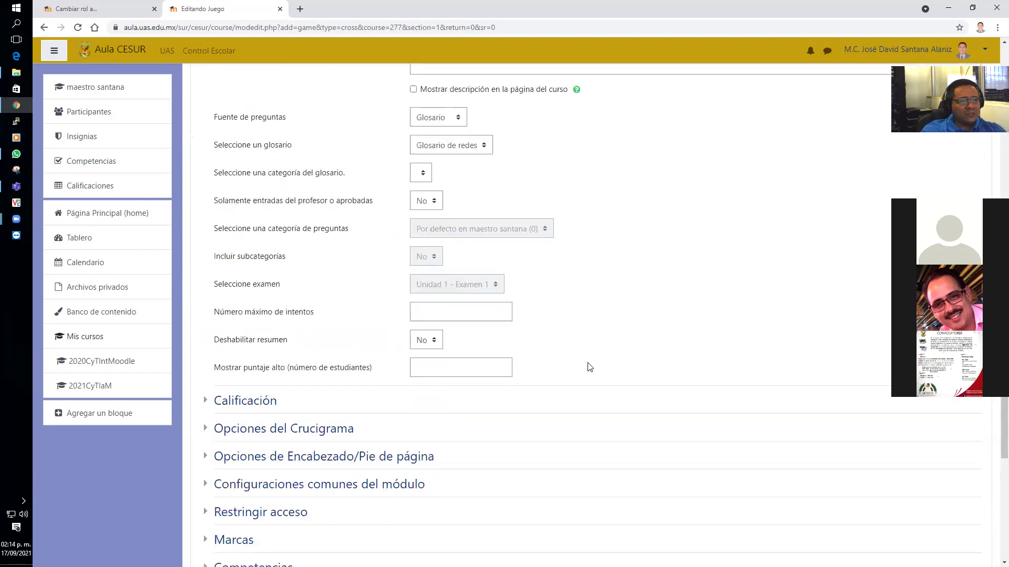
scroll(630, 254, up, 4)
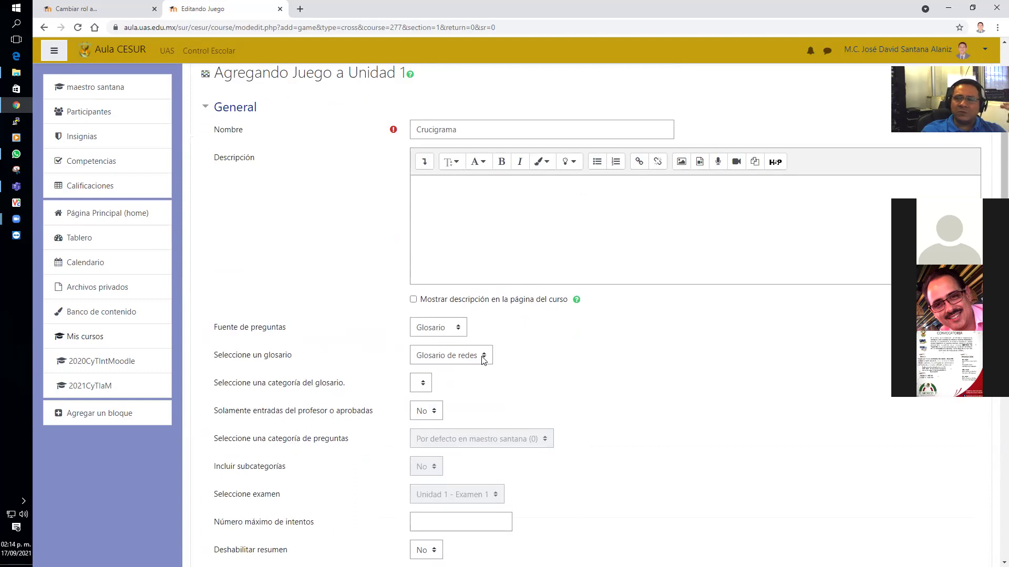
scroll(559, 355, down, 8)
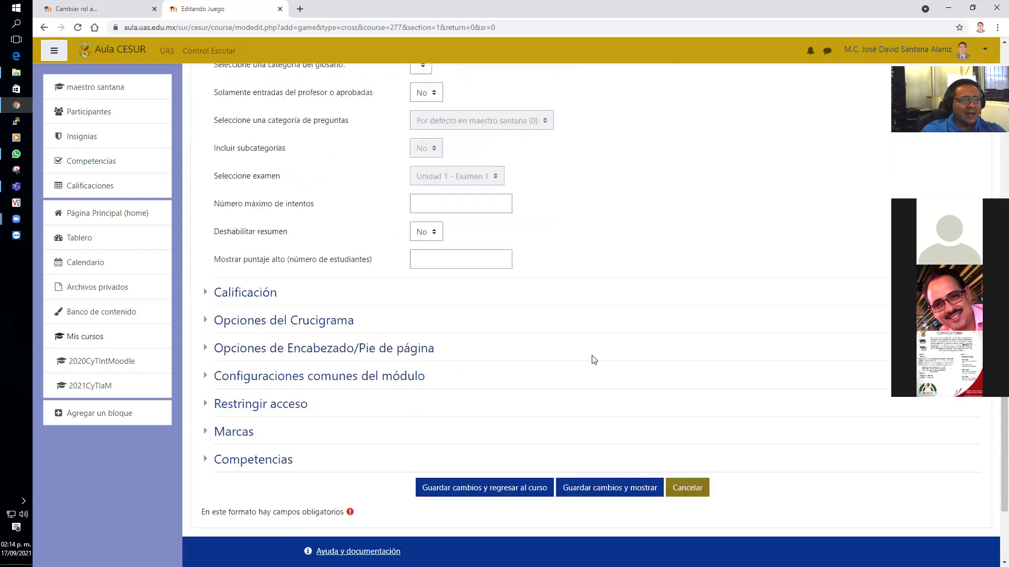
click(602, 399)
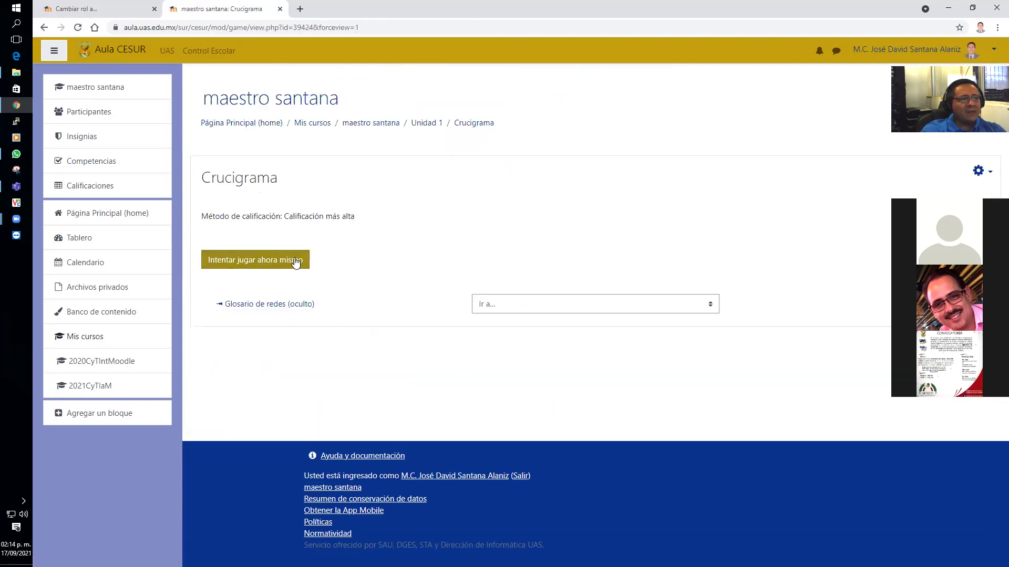
Step: Start a Crucigrama attempt, review the clues and select the 8 across word
click(296, 263)
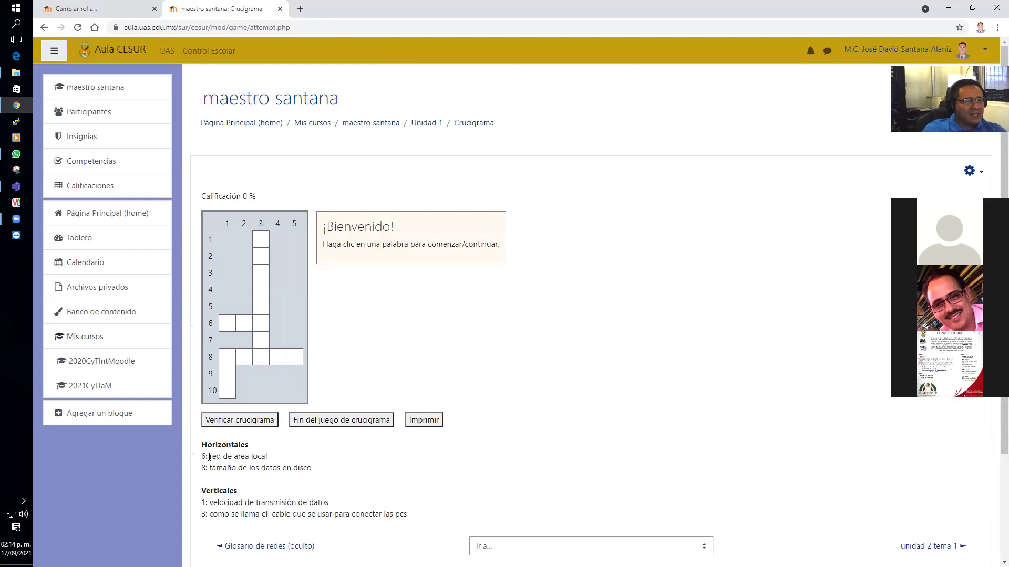
drag(208, 458, 249, 456)
click(226, 328)
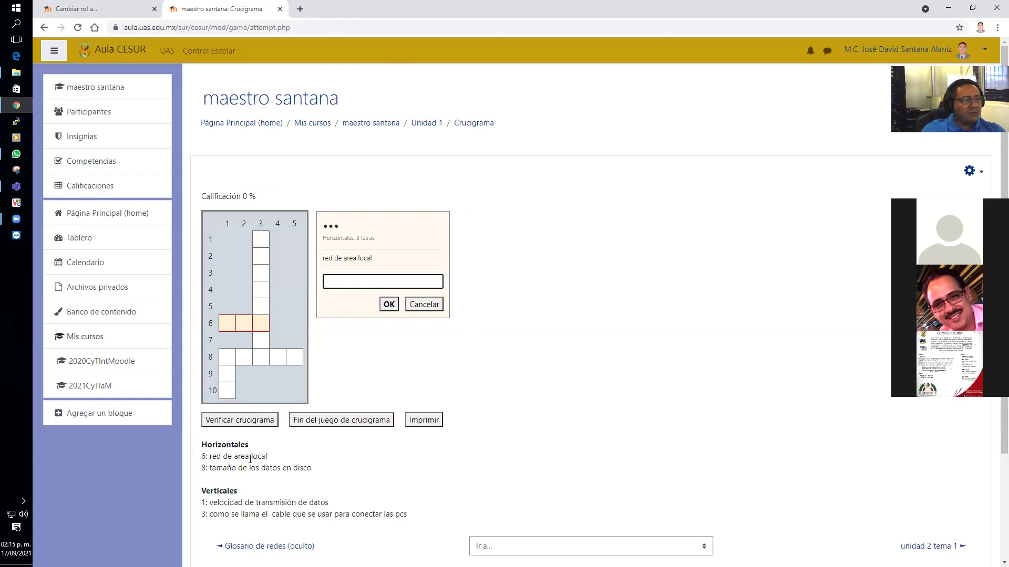
click(226, 362)
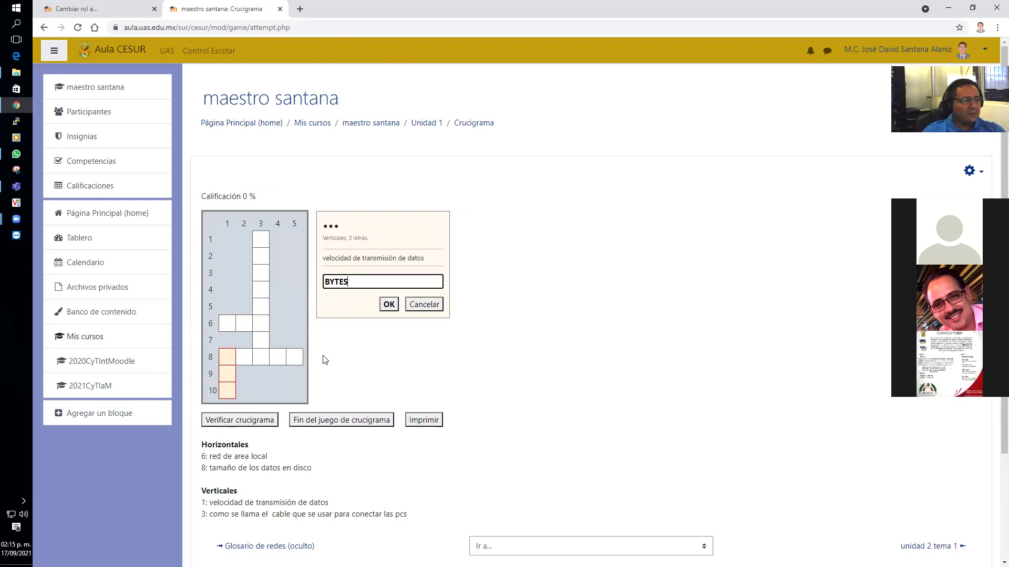
click(226, 357)
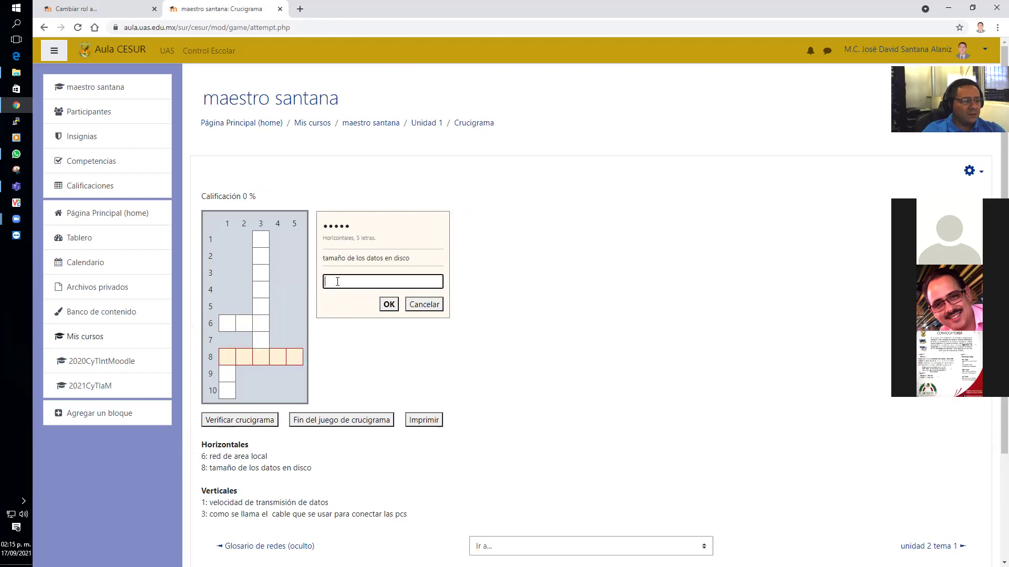
Step: Fill in BYTES across row 8 and ETHERNET down column 3
text(BYTES)
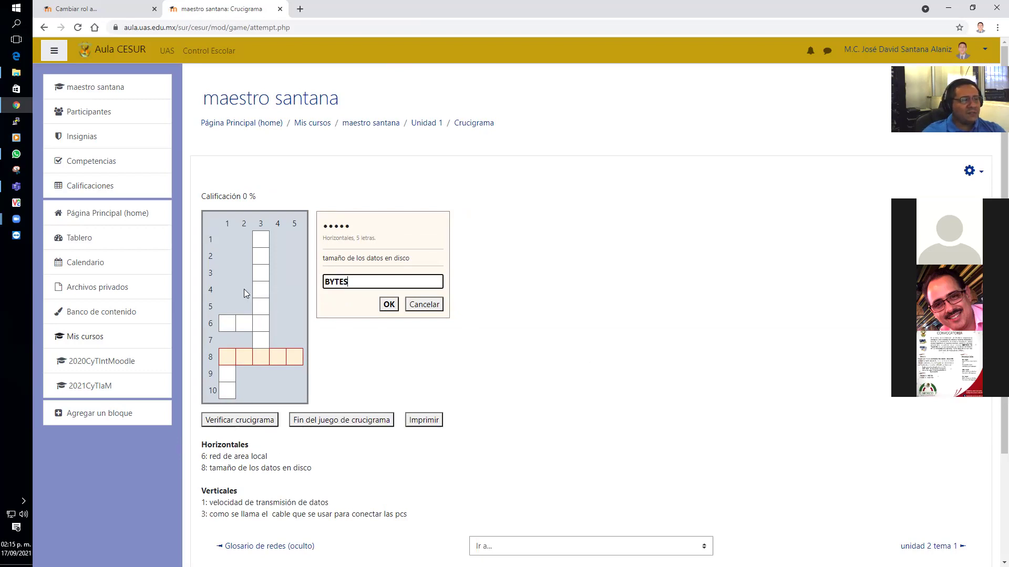
click(261, 241)
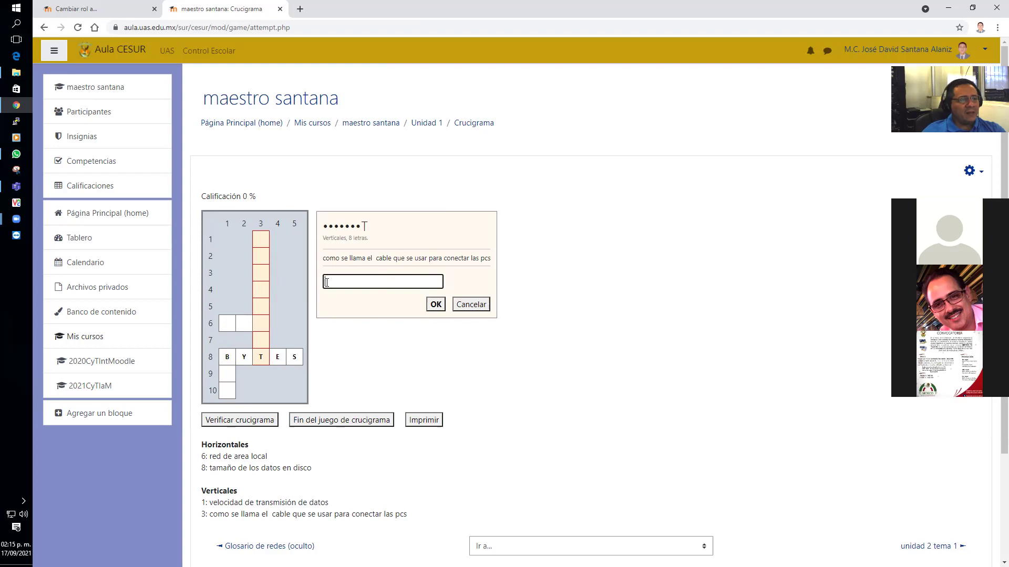
text(ETHERNET)
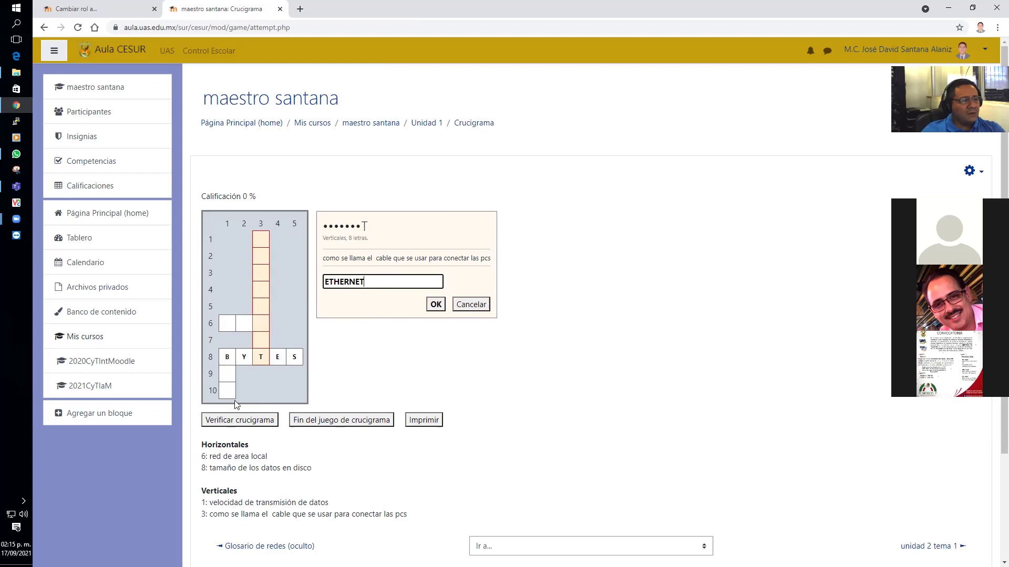
click(230, 329)
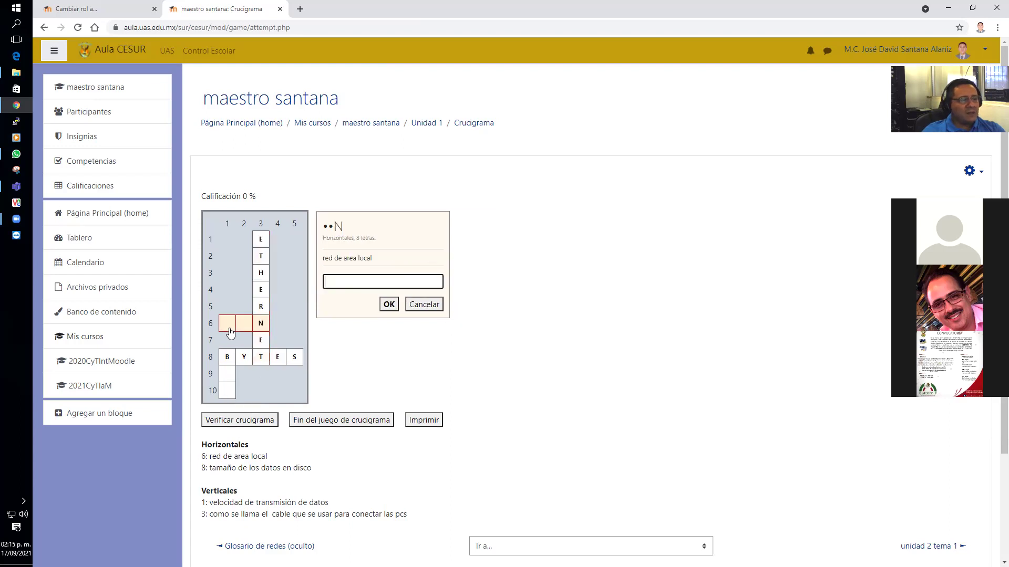
Step: Enter LAN across row 6 and submit BITS as the 1 down answer
text(LAN)
click(229, 363)
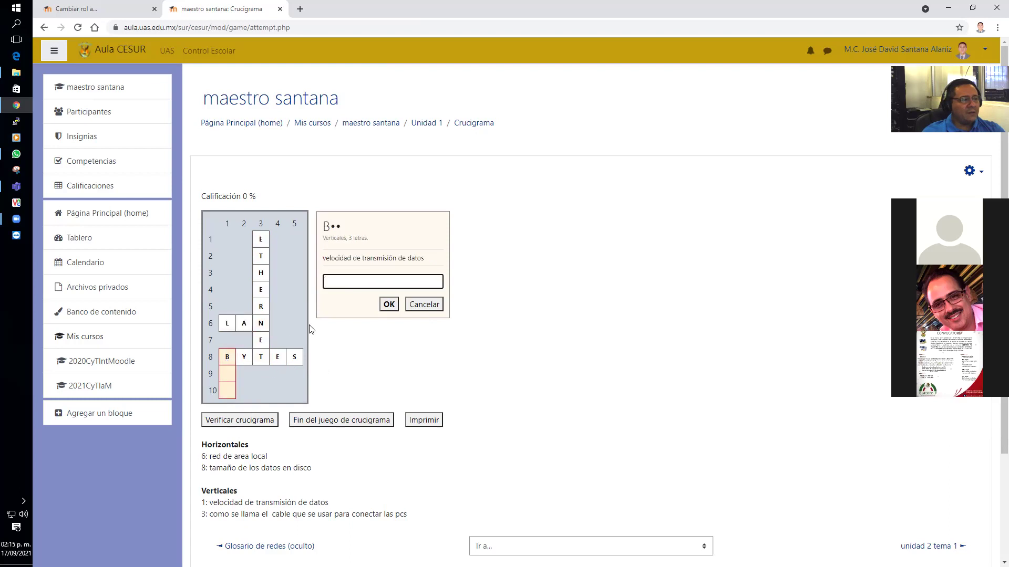
text(ITS)
key(BackSpace)
key(BackSpace)
key(BackSpace)
text(B)
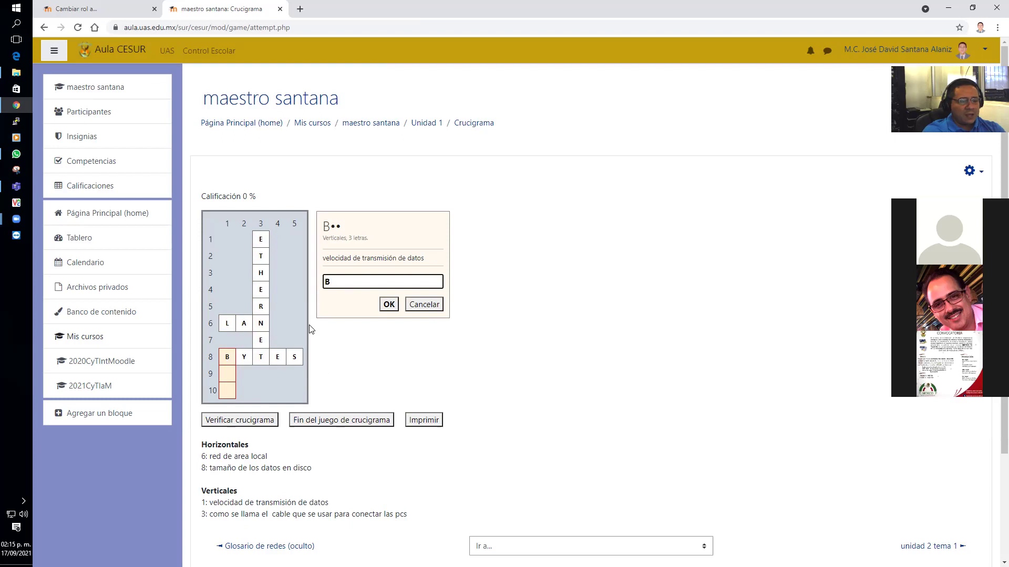
text(ISBIS)
key(BackSpace)
key(BackSpace)
text(BITS)
click(357, 351)
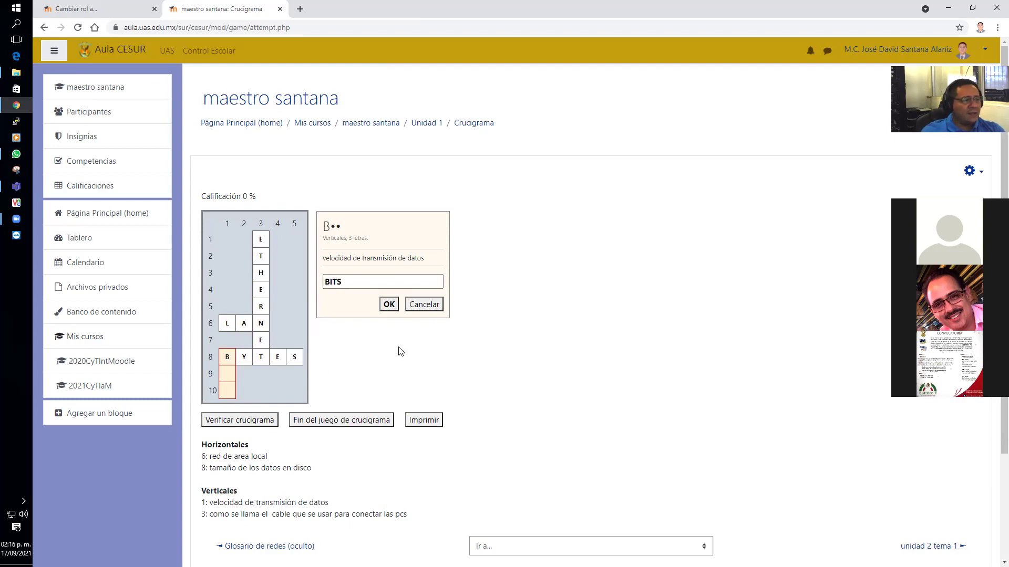
click(388, 306)
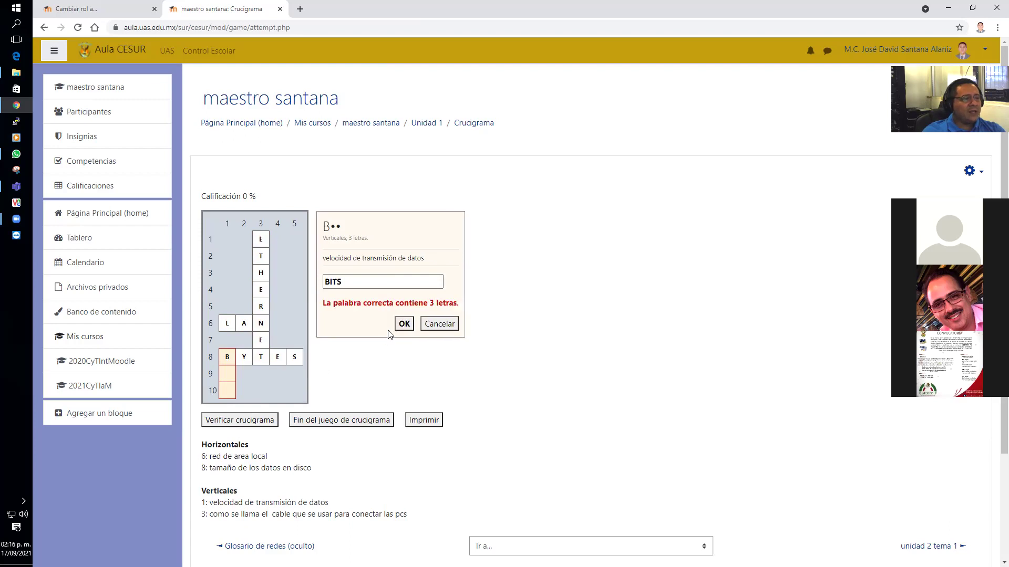
Step: Correct the 1 down answer to BIT and finish the crossword
click(362, 284)
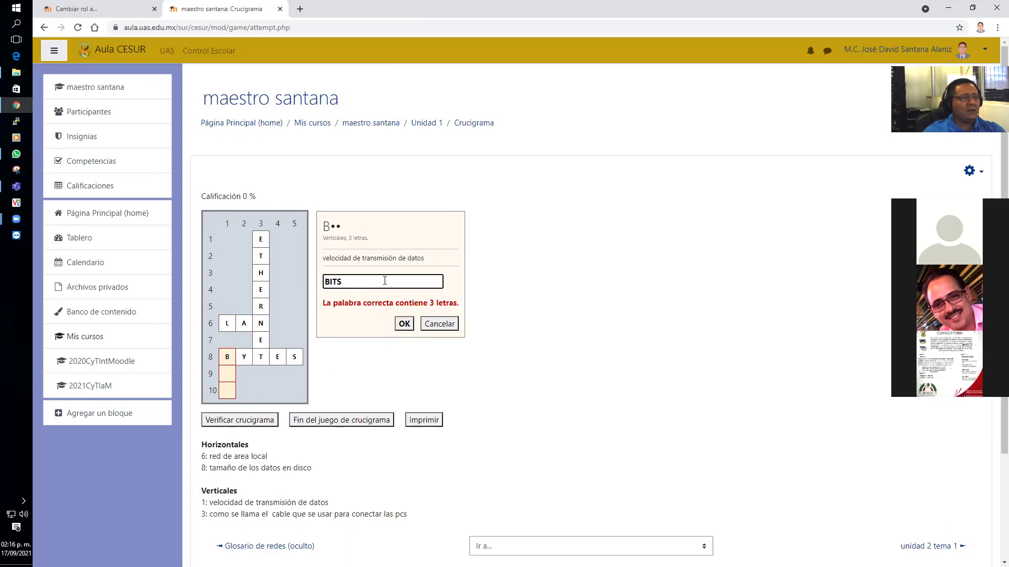
click(403, 324)
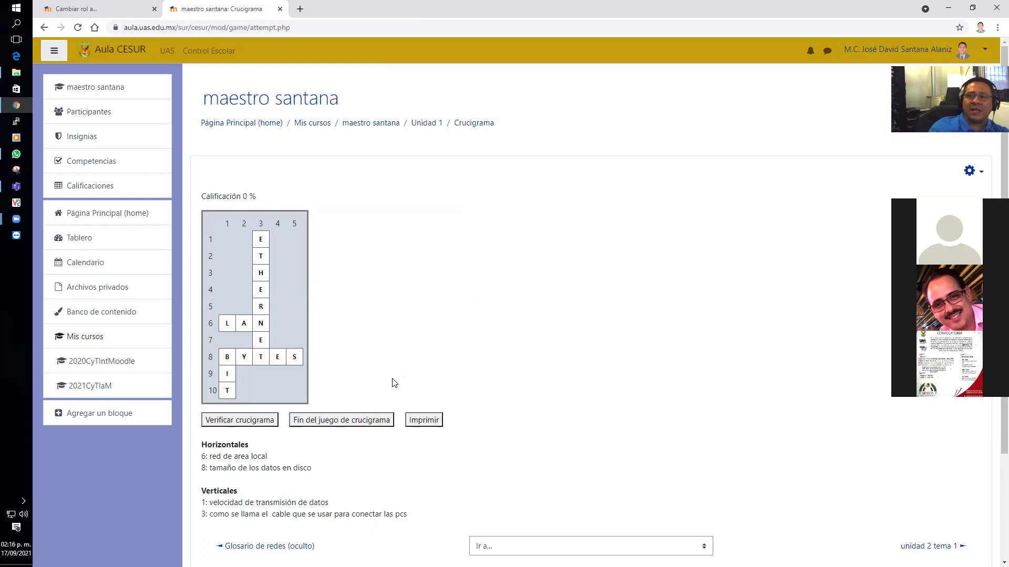
click(350, 426)
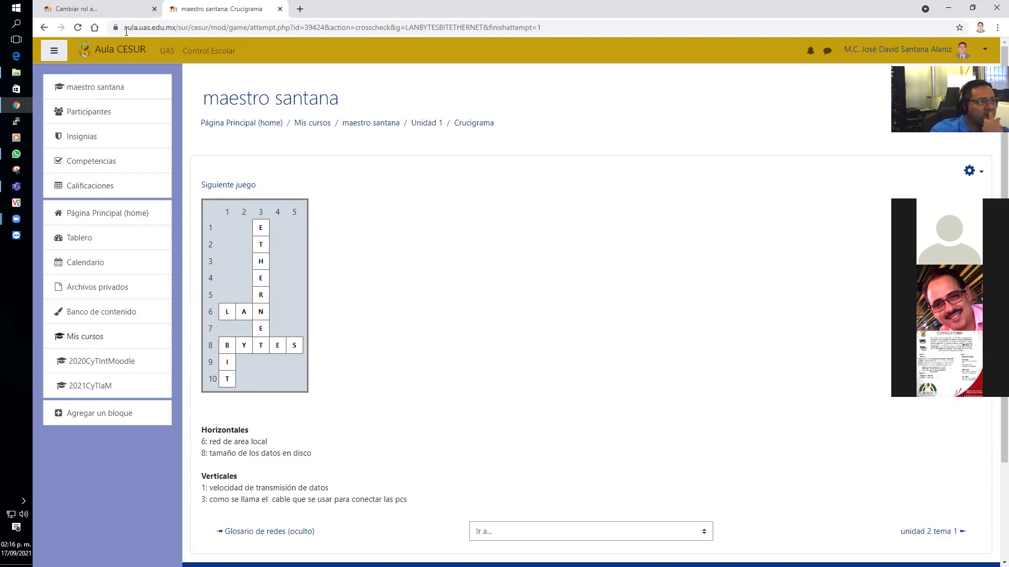
Step: Check Crucigrama in Unidad 1 of maestro santana, then open the 2021 Introducción a Moodle course
click(82, 87)
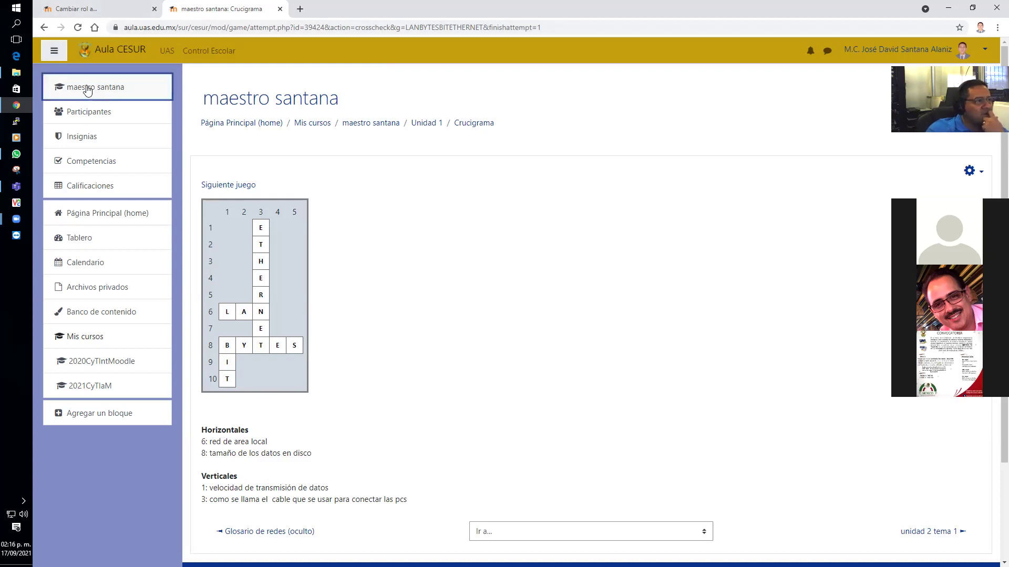
scroll(594, 346, down, 7)
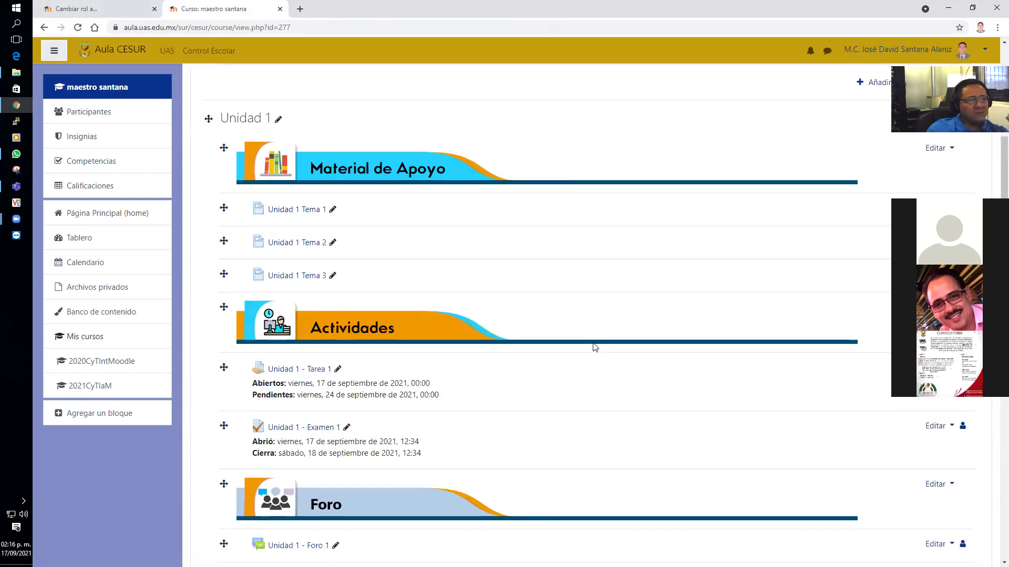
scroll(594, 346, down, 4)
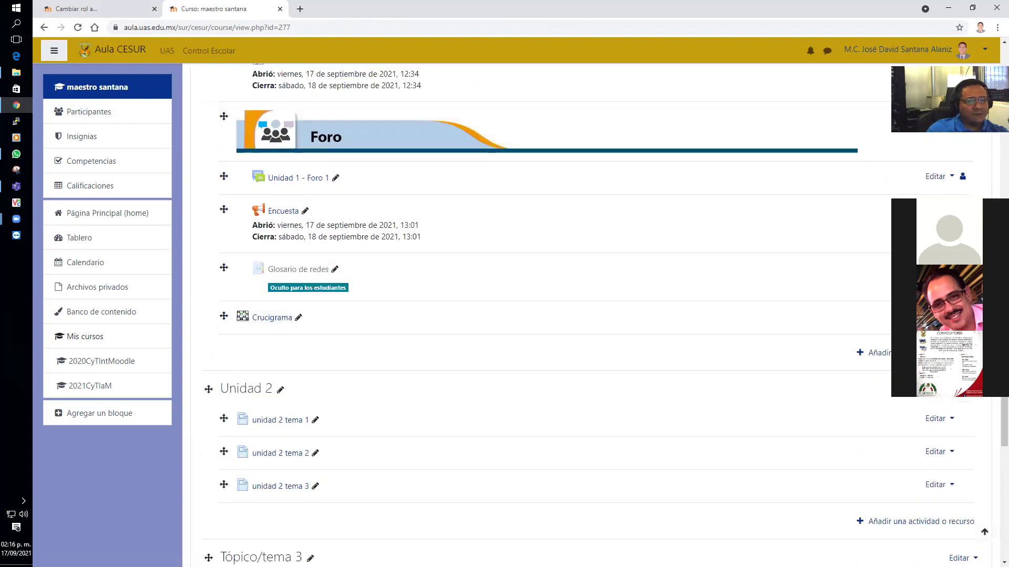
click(938, 317)
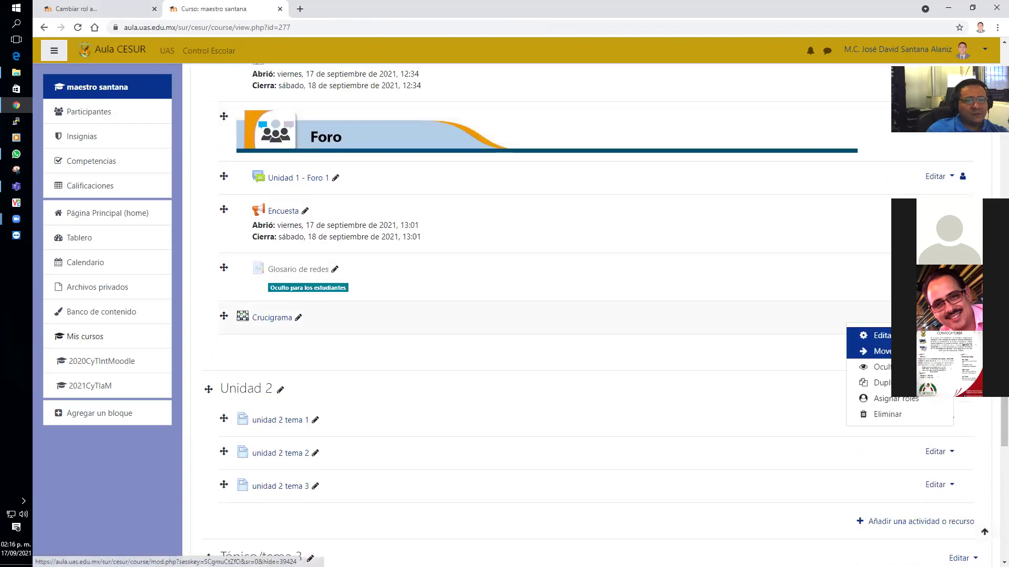
click(598, 317)
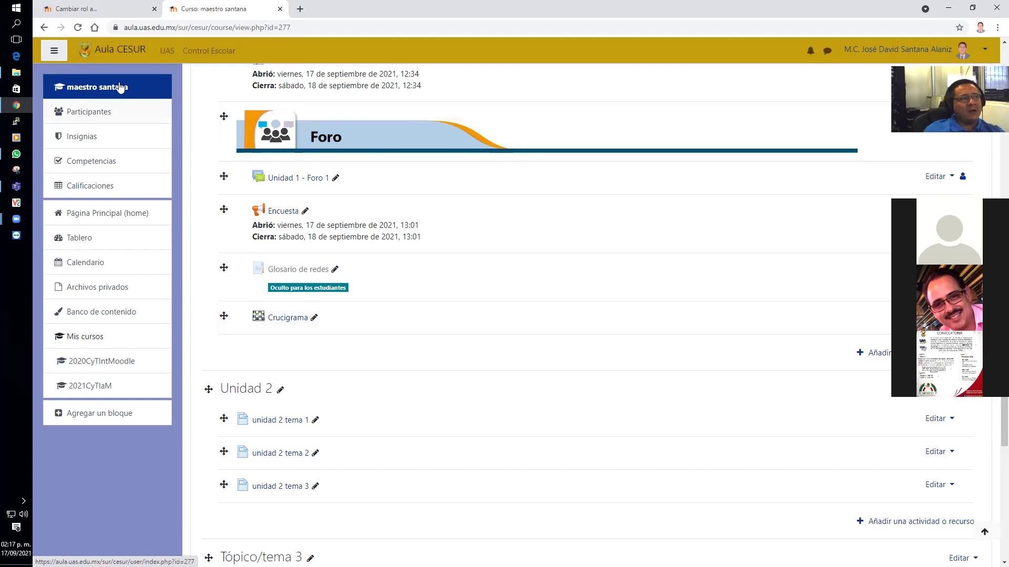
click(124, 385)
Step: Browse lessons 2.1, 2.2 and 2.3 of Módulo 2, returning to the course page after each
scroll(415, 358, down, 15)
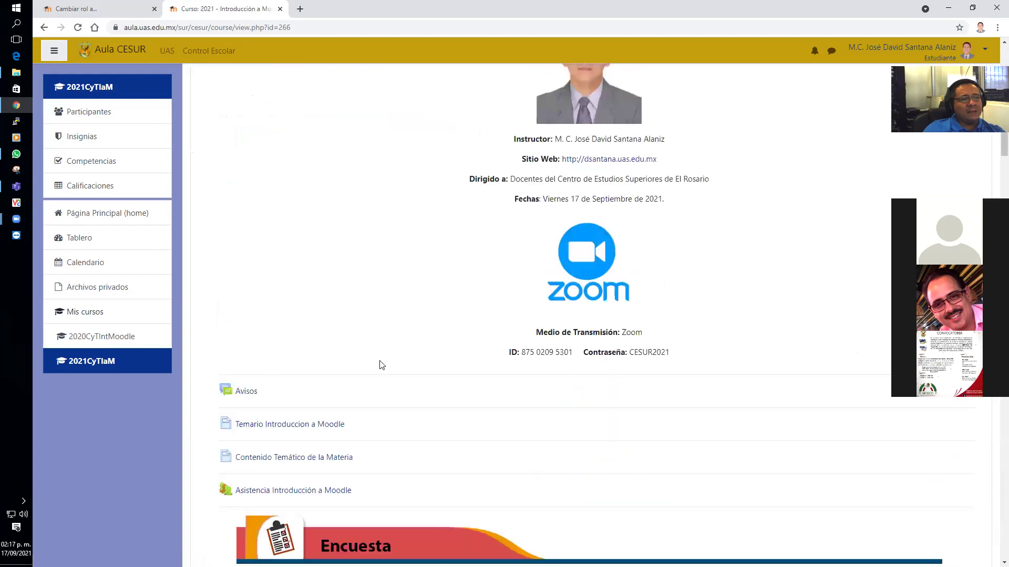
scroll(381, 361, down, 16)
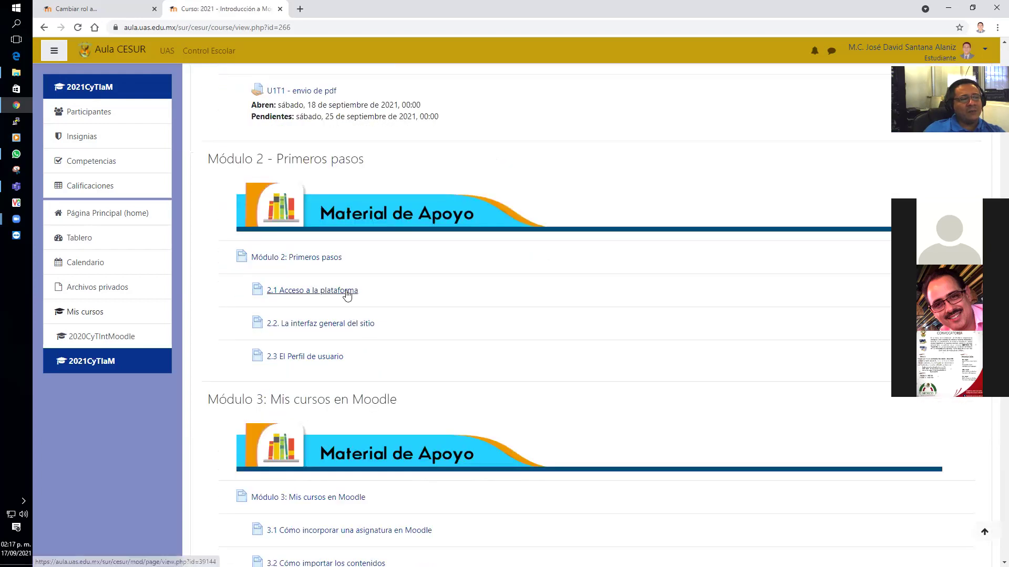
click(304, 292)
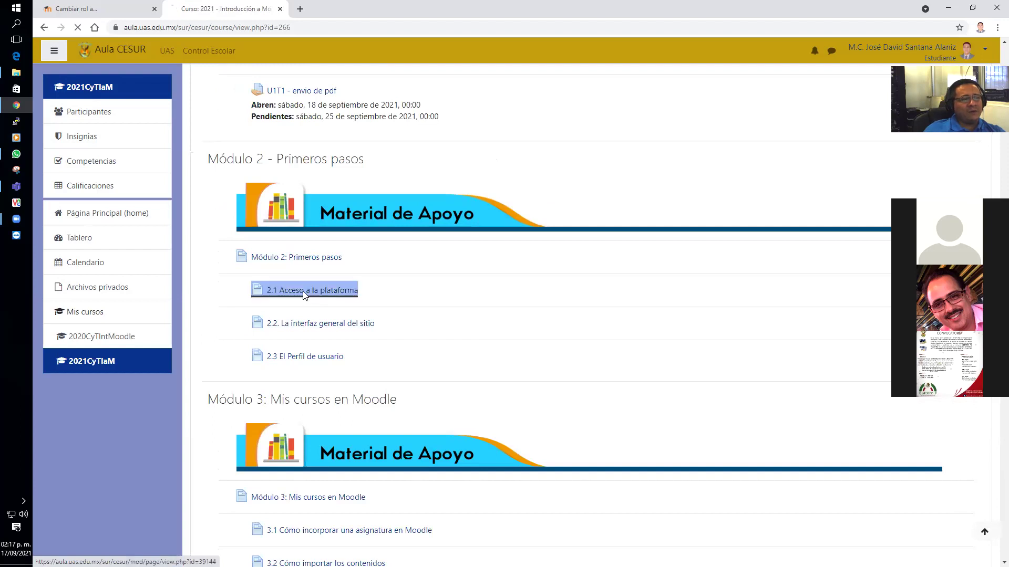
key(alt+Left)
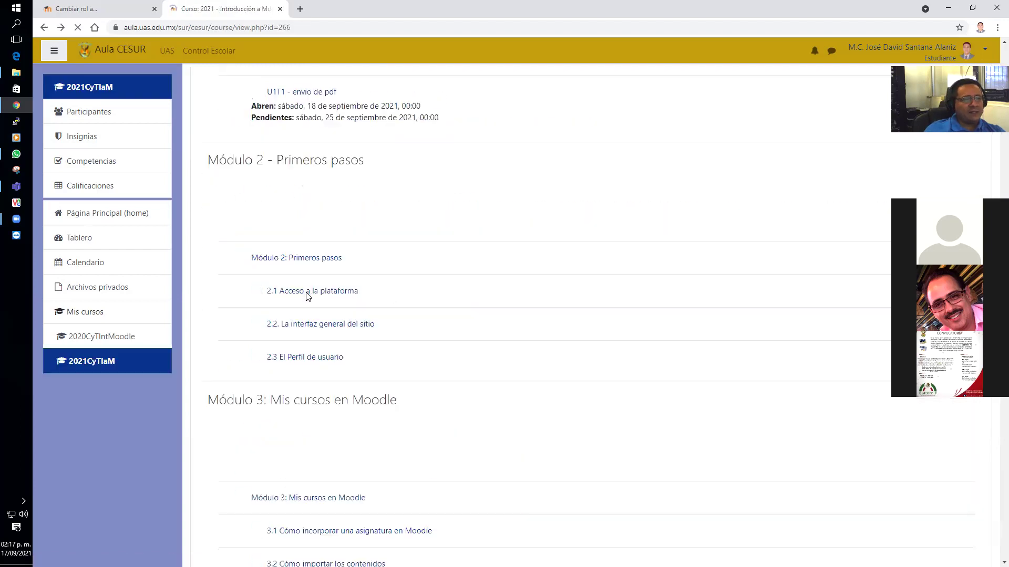
click(354, 326)
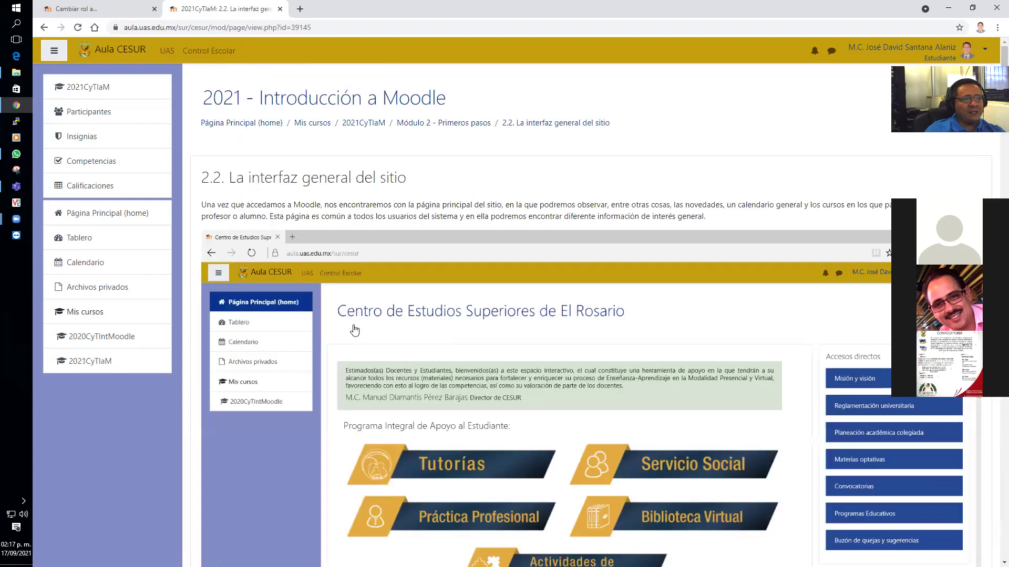
key(alt+Left)
scroll(347, 325, down, 1)
click(333, 311)
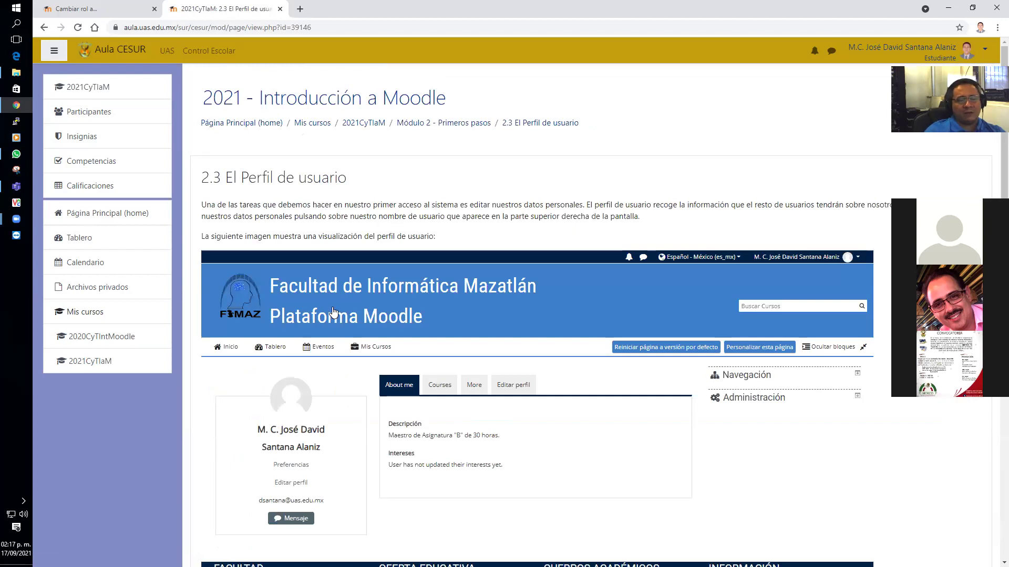
key(alt+Left)
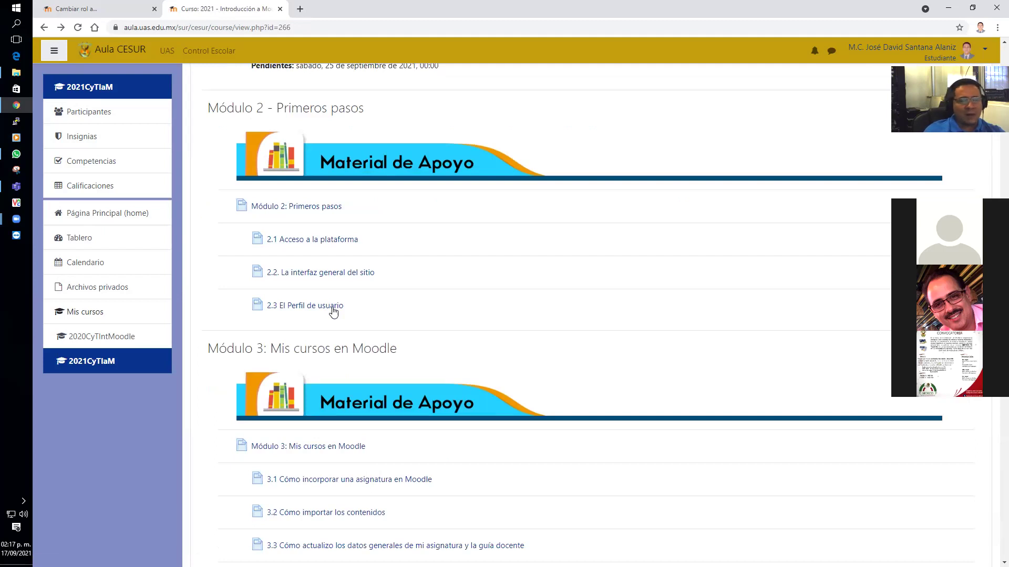
Step: Preview lesson 3.2 on importing contents and return to the course page
scroll(333, 312, down, 4)
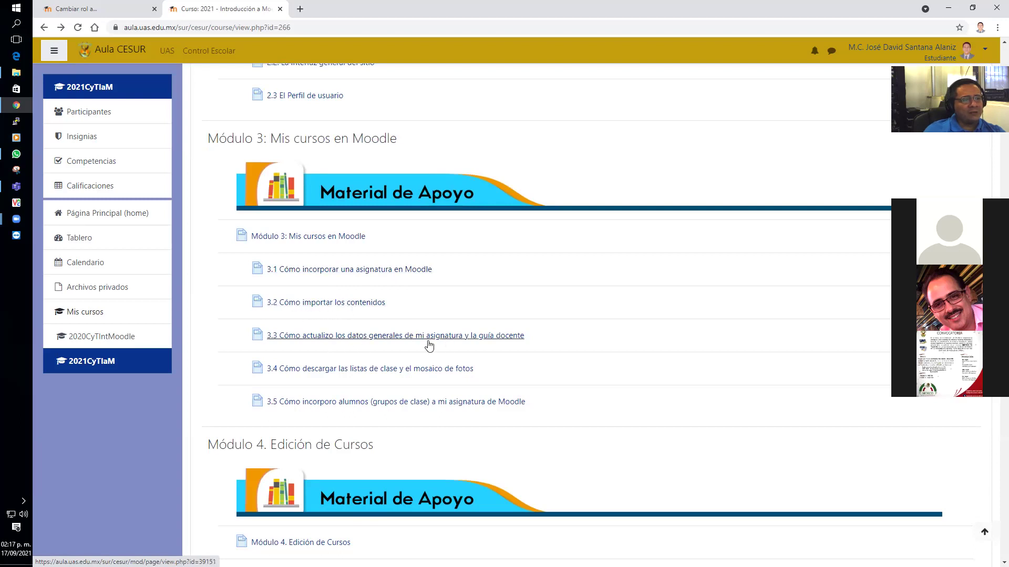
click(373, 304)
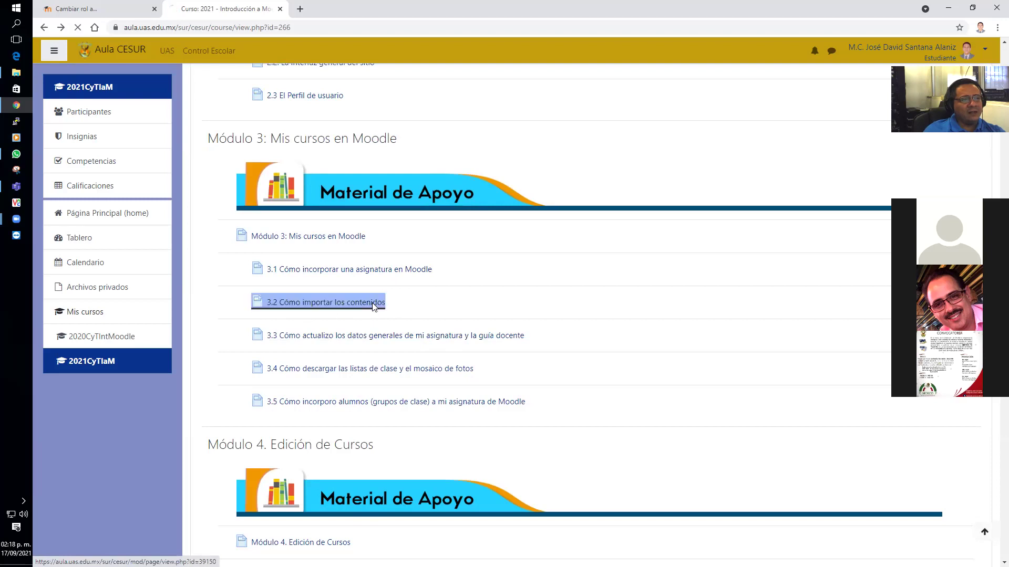
scroll(377, 326, down, 10)
key(alt+Left)
Step: Read through lesson 4.1 on general course settings, then return to the course page
scroll(386, 326, down, 2)
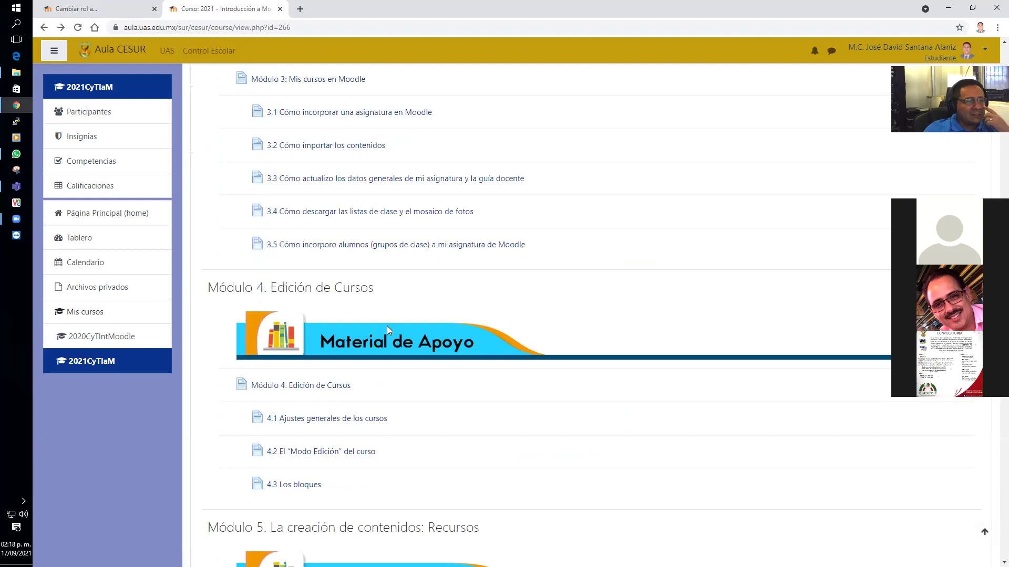
click(336, 419)
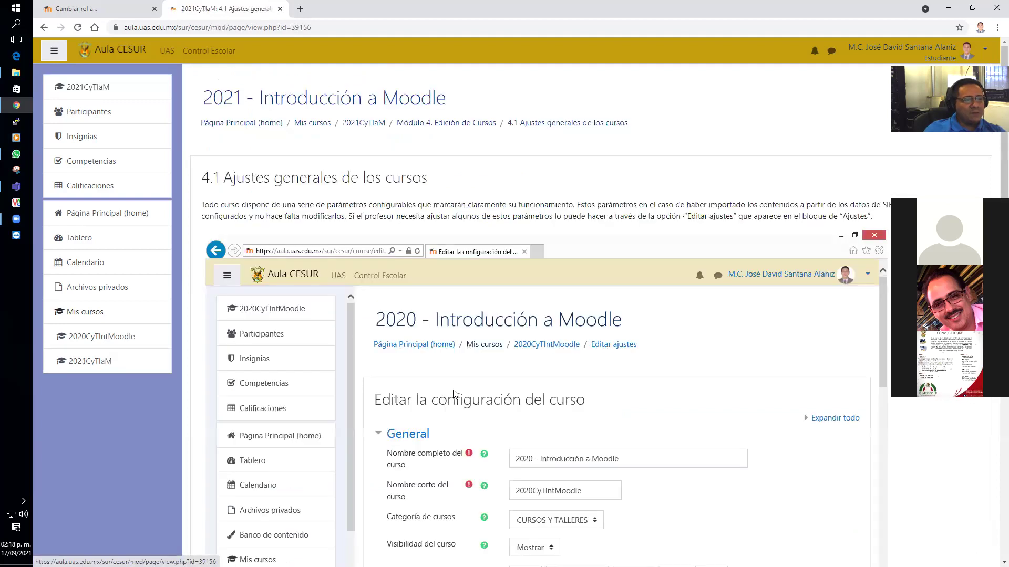
scroll(455, 389, down, 5)
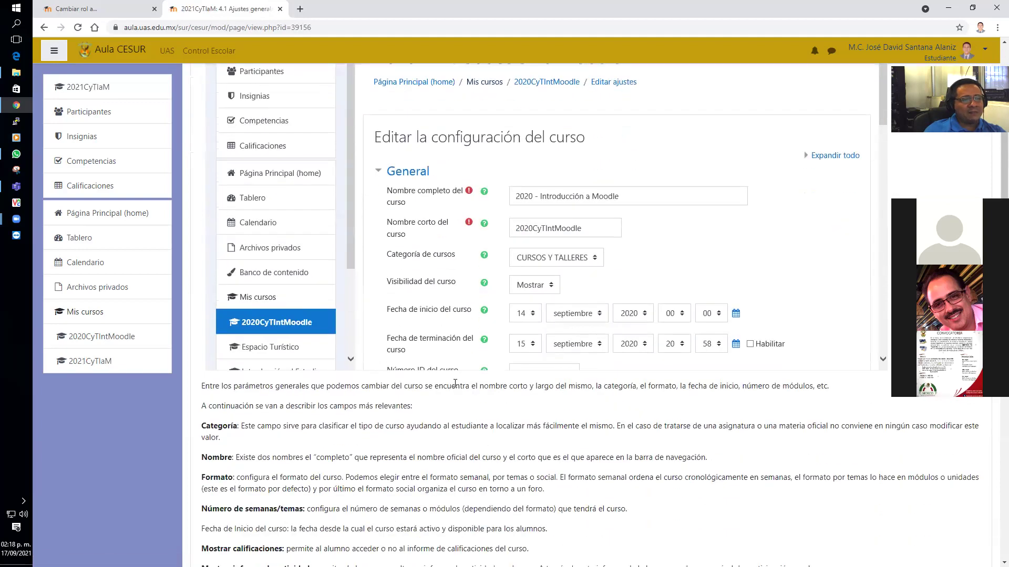
scroll(455, 383, down, 9)
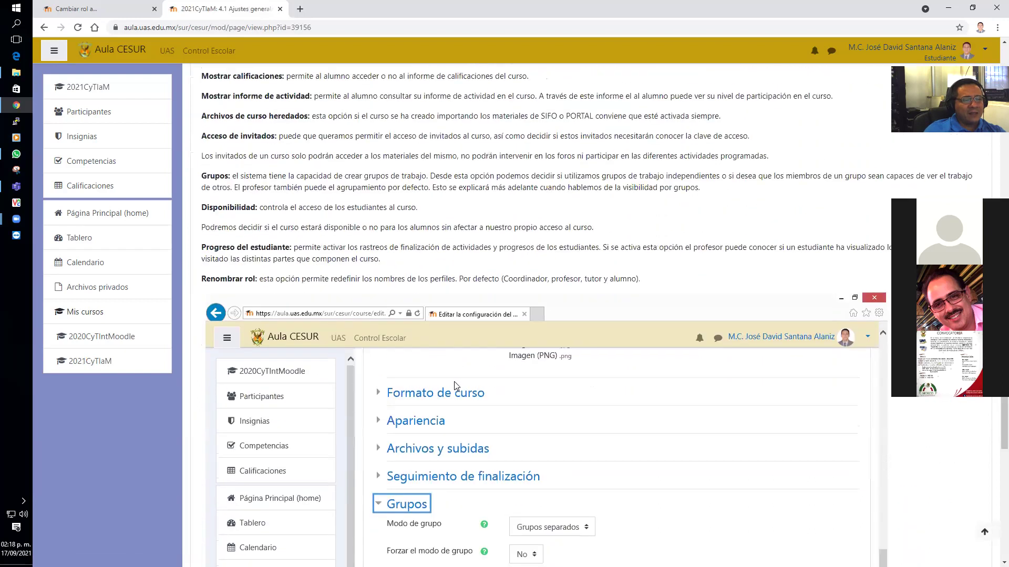
scroll(454, 381, down, 3)
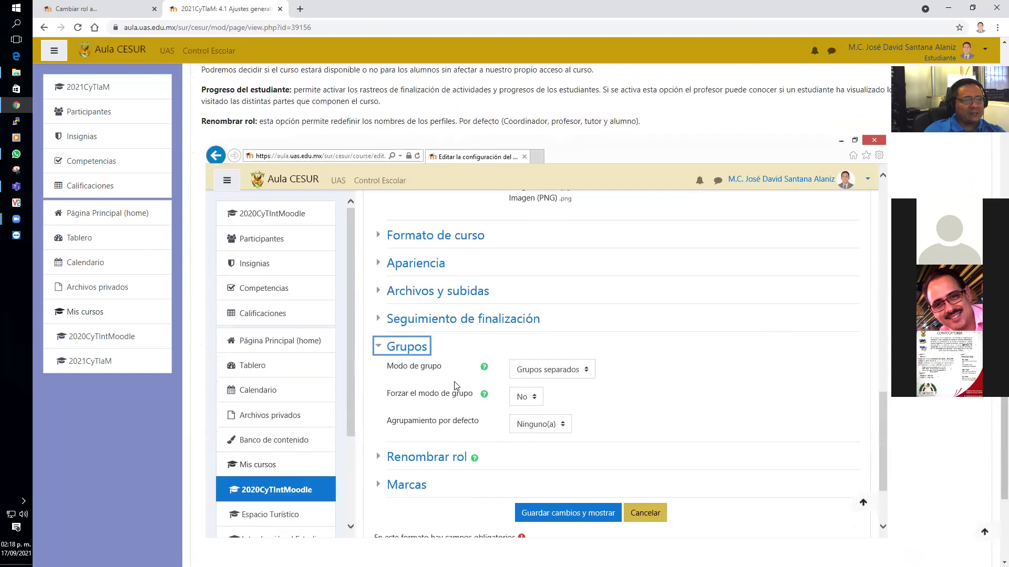
key(alt+Left)
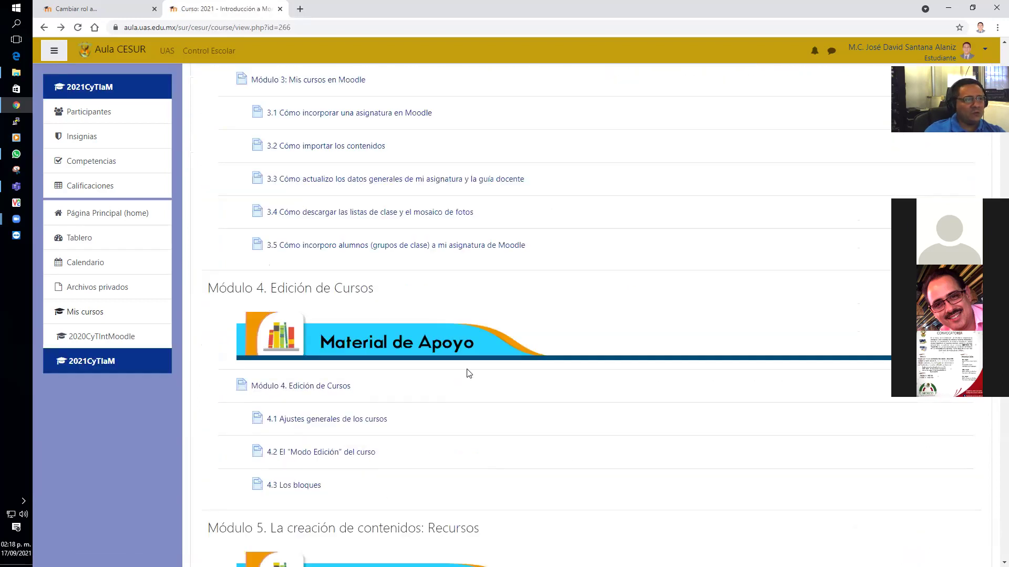
scroll(457, 375, down, 9)
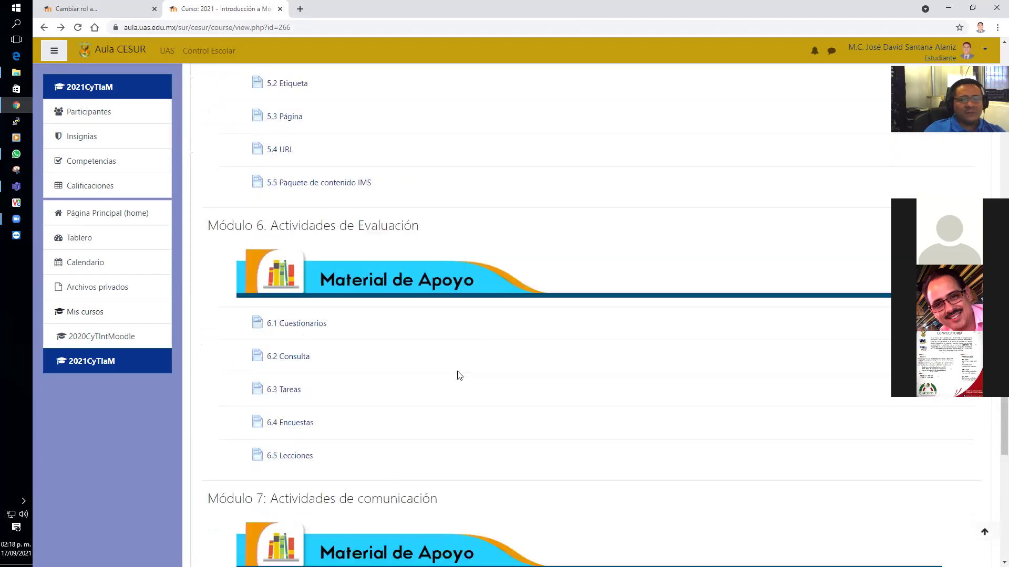
scroll(459, 375, up, 1)
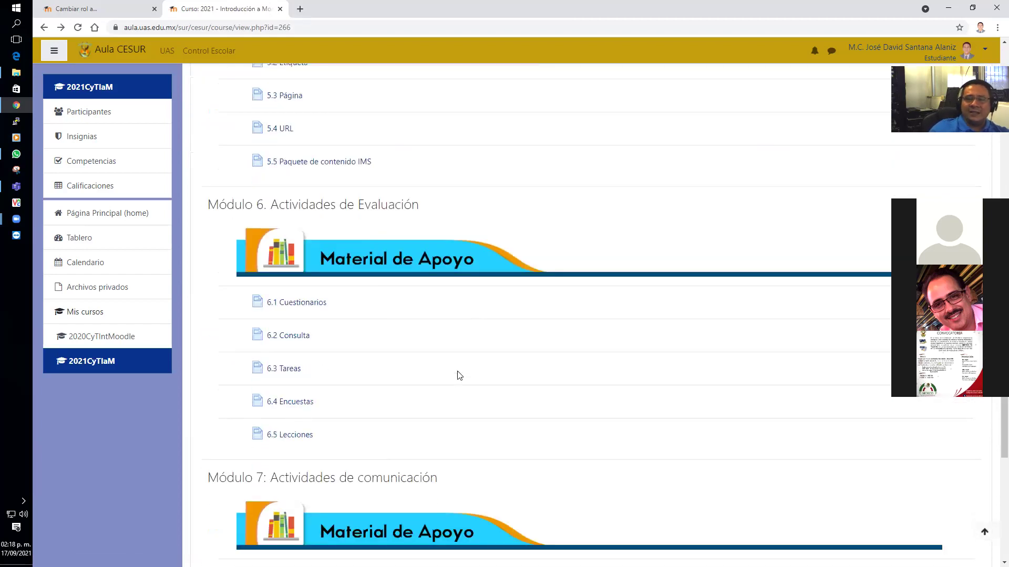
scroll(440, 374, up, 4)
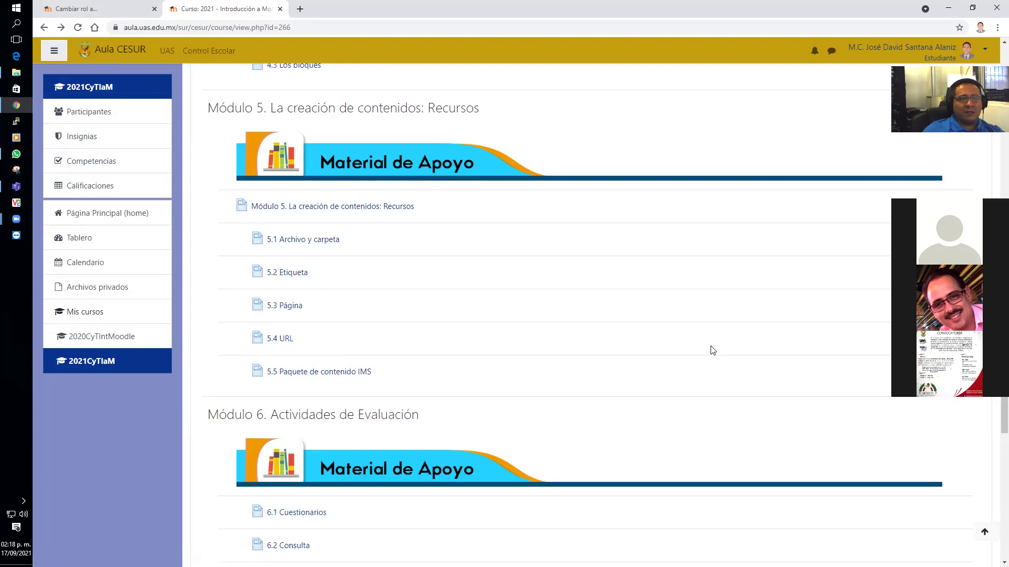
scroll(740, 327, up, 5)
scroll(588, 316, up, 15)
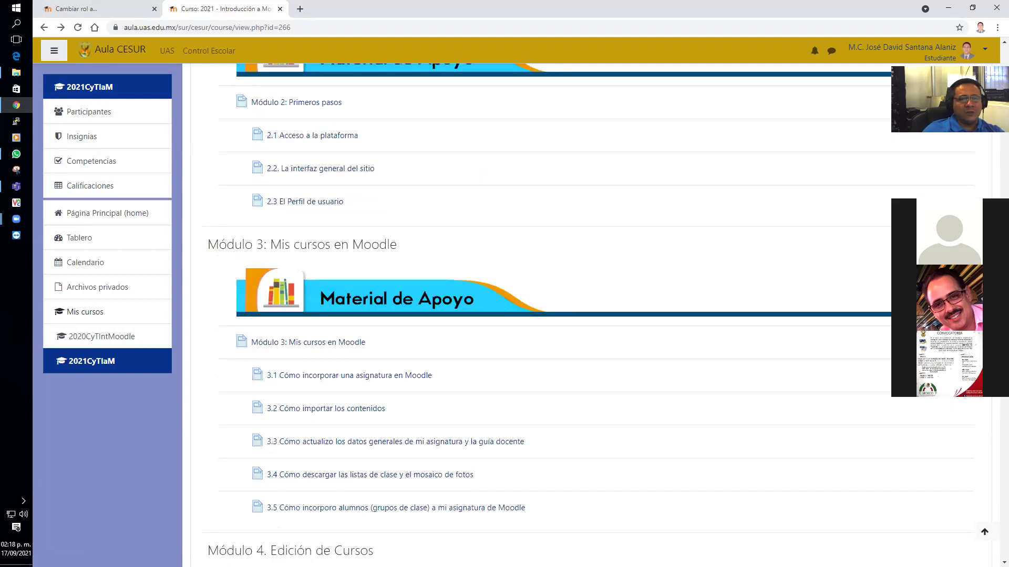
scroll(589, 316, down, 2)
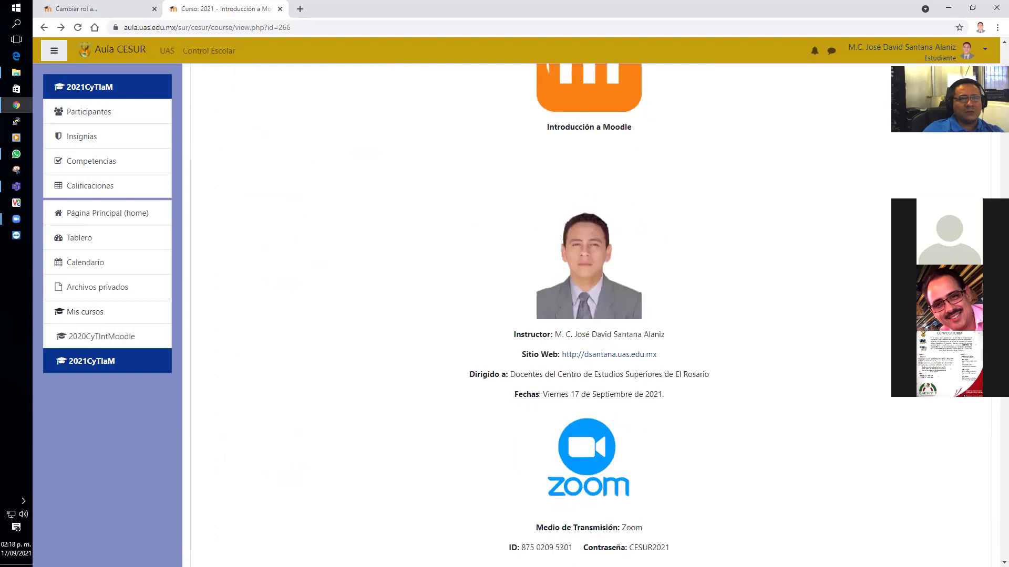
scroll(588, 315, up, 4)
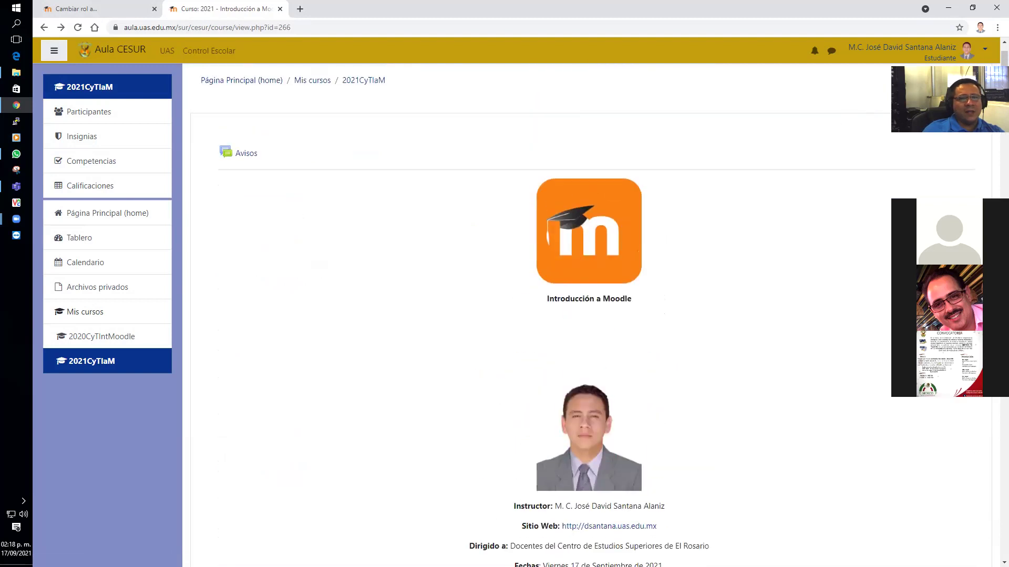
Step: Switch back from the Estudiante view to the normal role and turn editing on
click(982, 53)
click(911, 187)
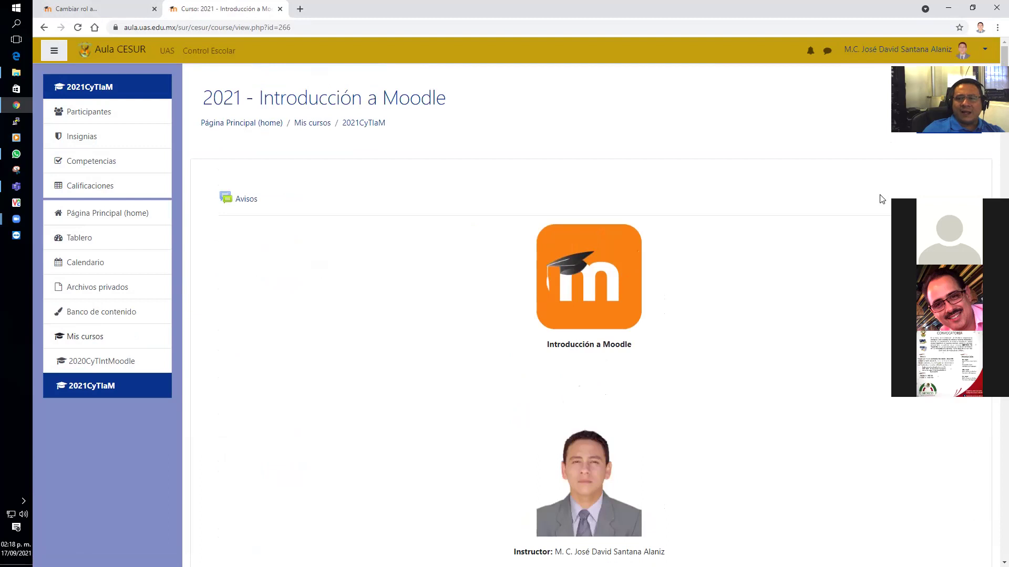
click(940, 116)
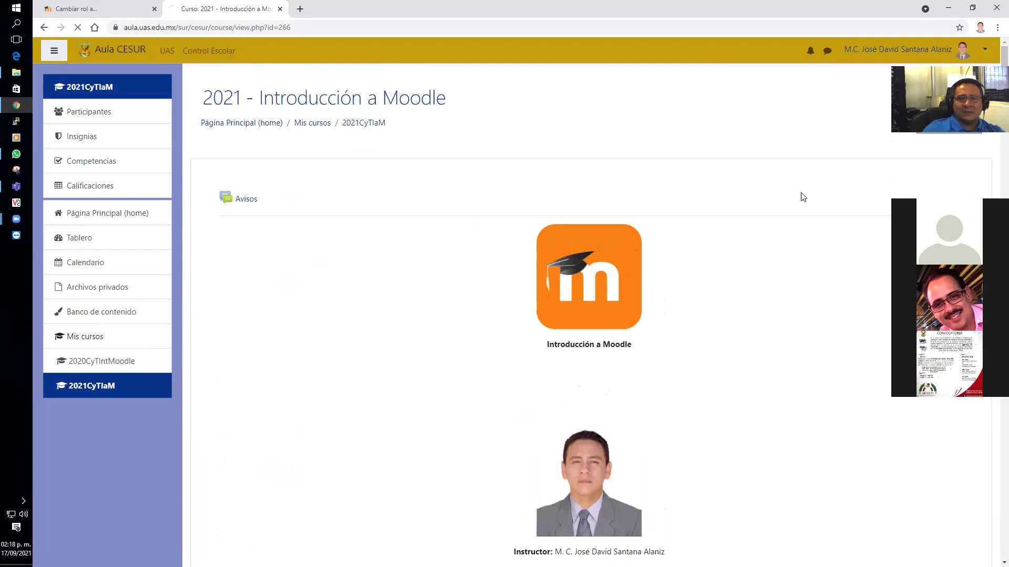
scroll(738, 272, down, 15)
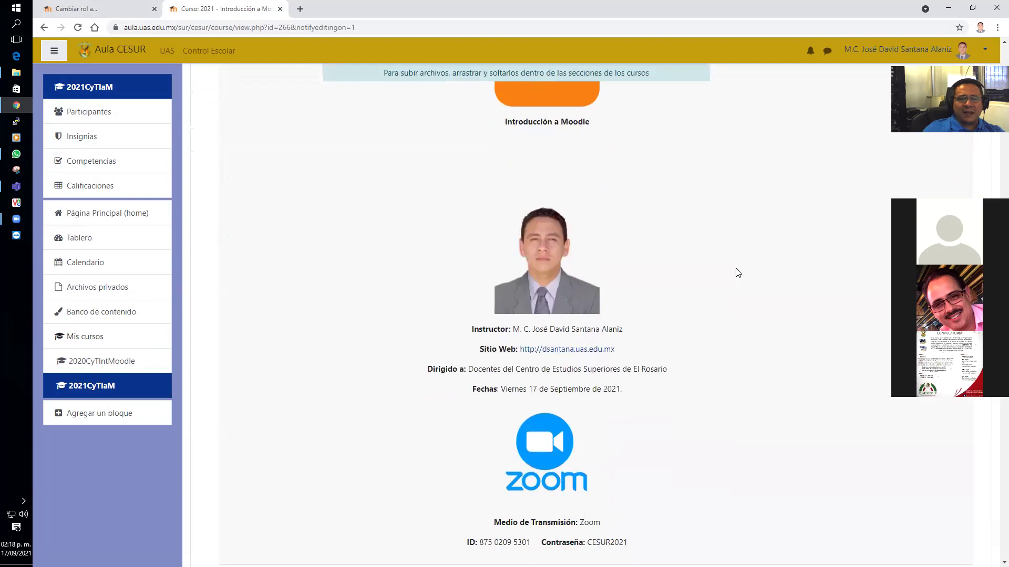
scroll(738, 272, down, 10)
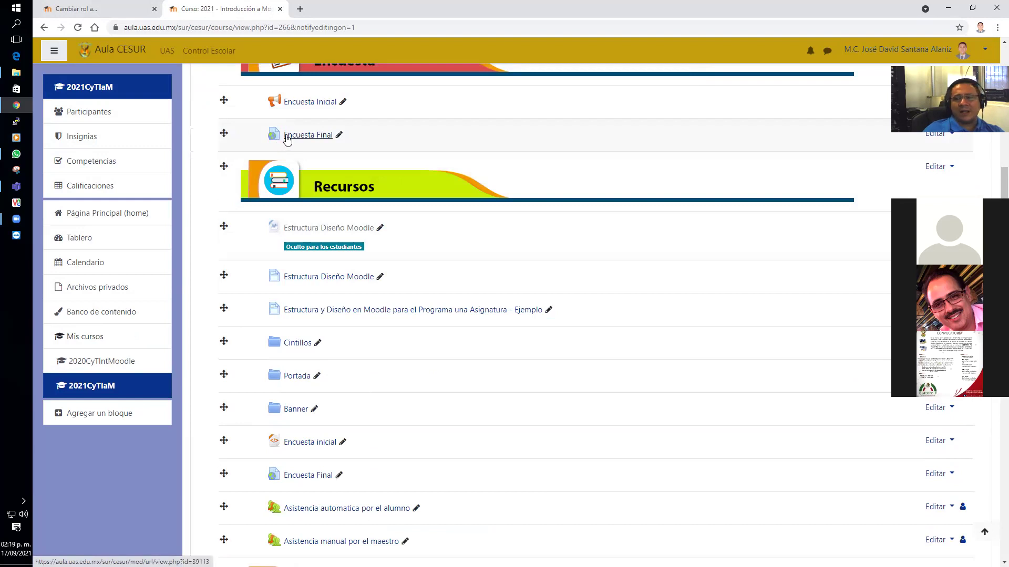
scroll(825, 418, down, 6)
scroll(838, 415, down, 10)
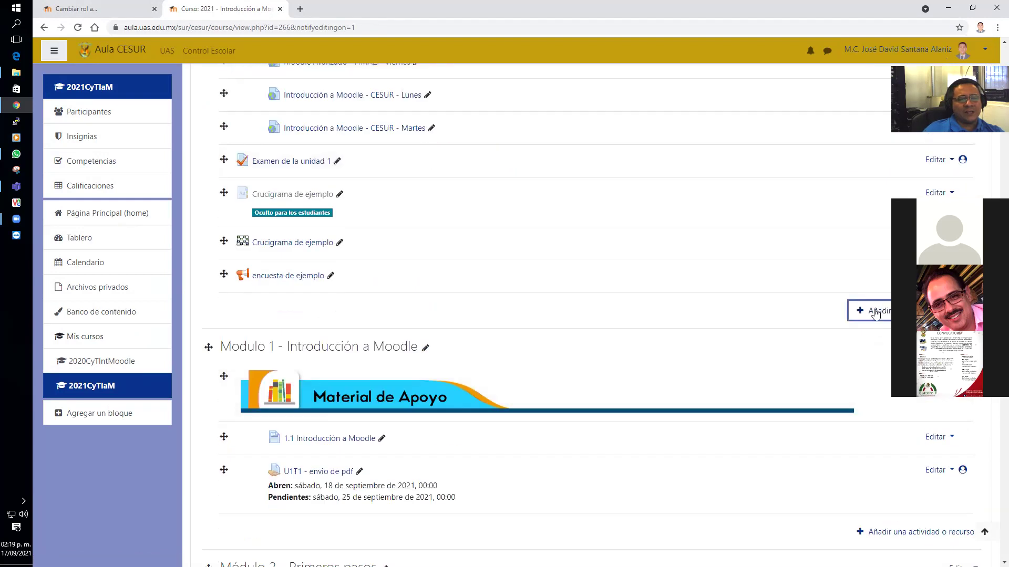
click(874, 312)
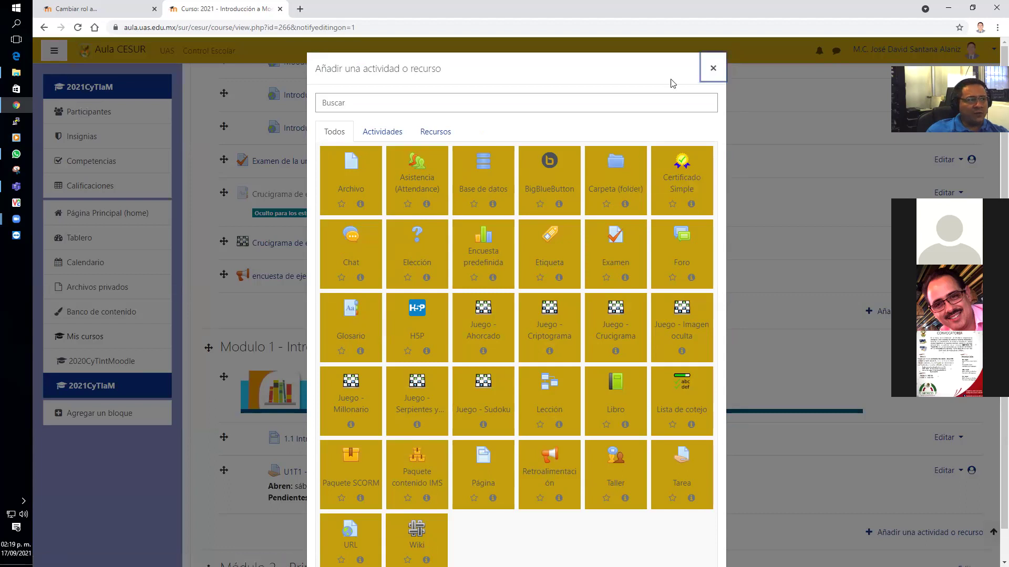
Step: Dismiss the activity chooser and open the Cintillos folder of banner images
click(713, 71)
scroll(360, 314, up, 10)
scroll(363, 314, up, 15)
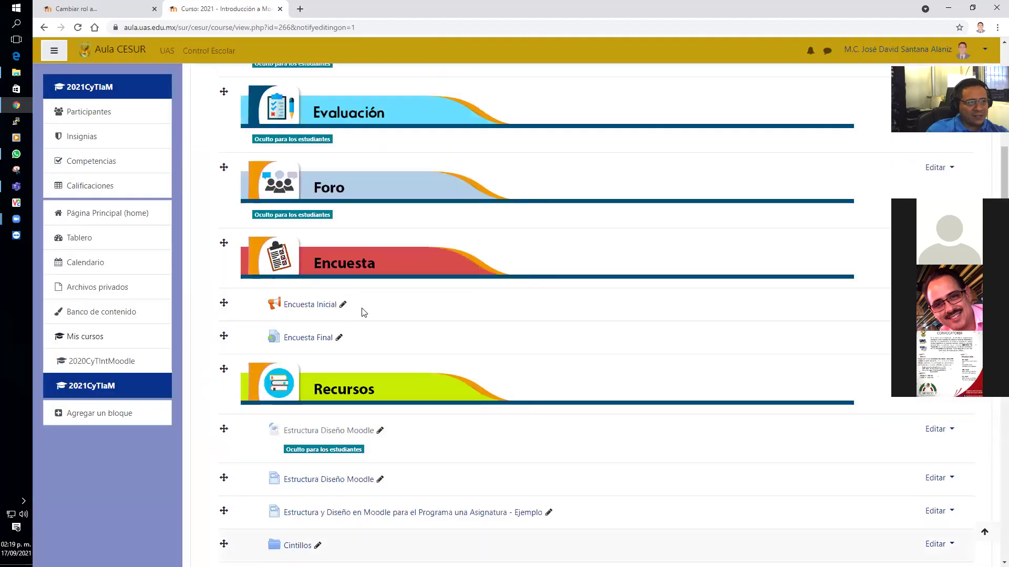
scroll(362, 313, down, 20)
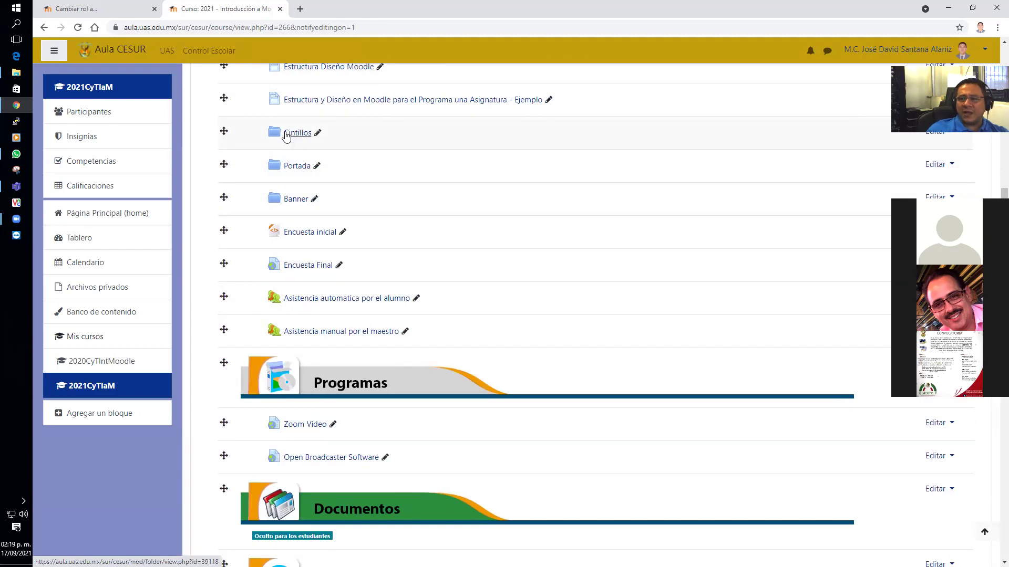
click(286, 135)
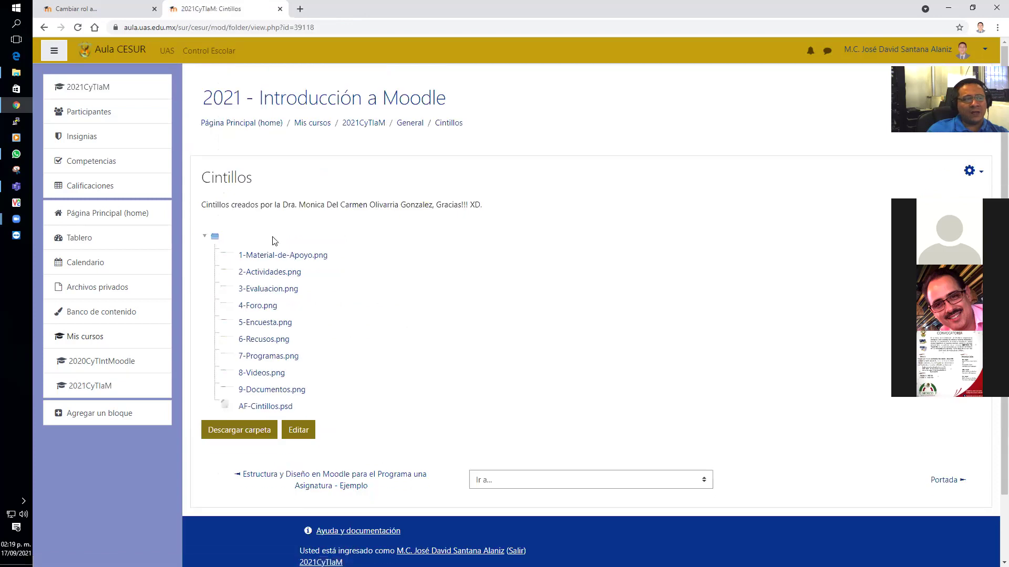